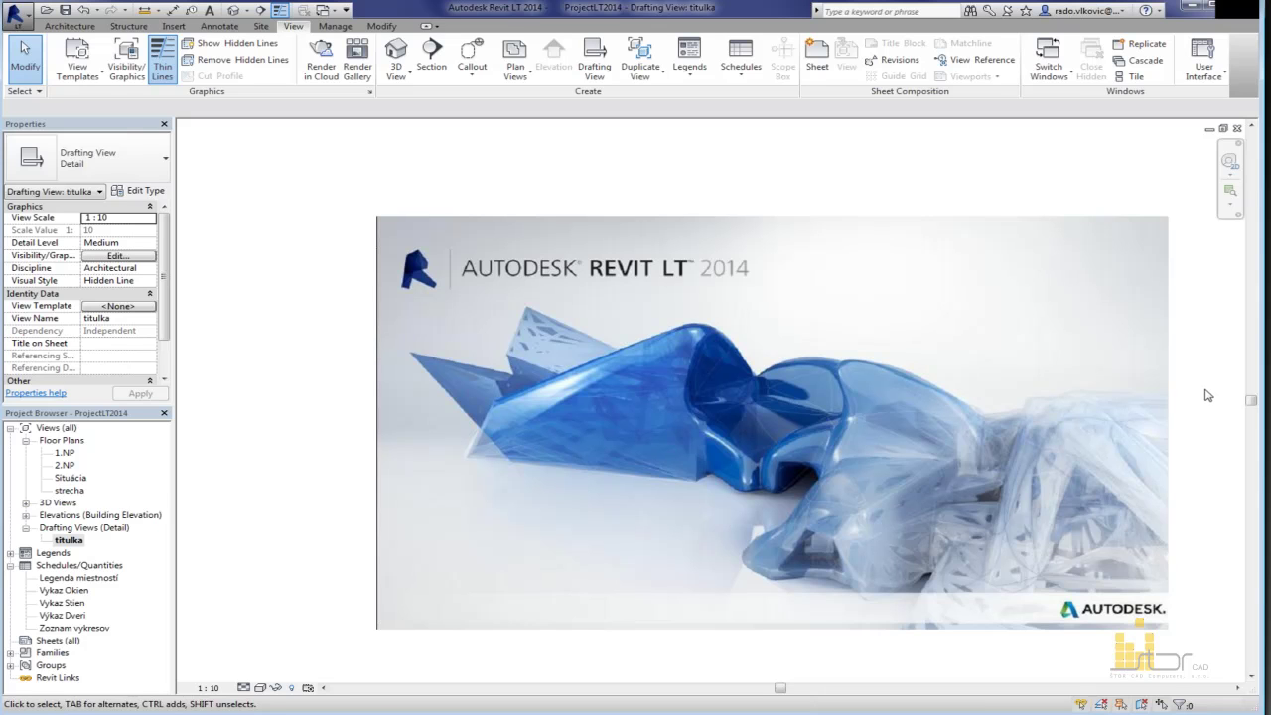
pyautogui.moveTo(1208, 398); pyautogui.dragTo(1135, 384, button='middle')
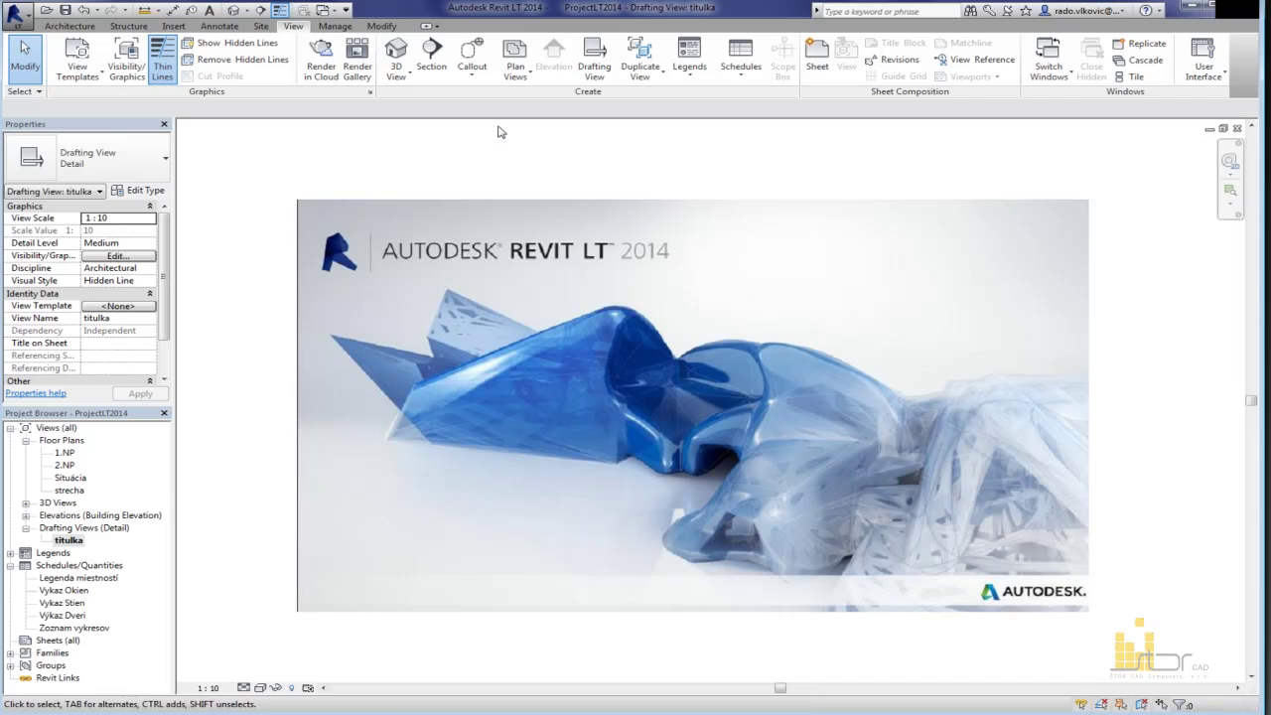
pyautogui.moveTo(679, 179); pyautogui.dragTo(667, 175, button='middle')
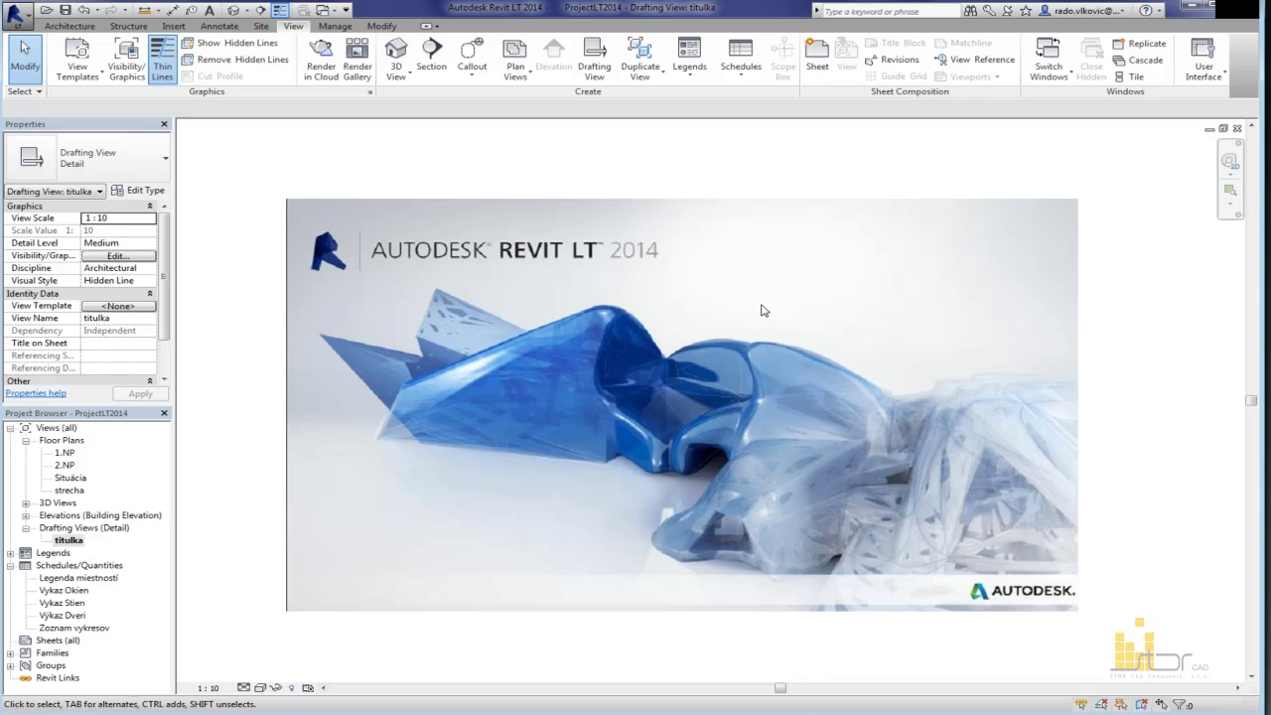
pyautogui.moveTo(927, 165); pyautogui.dragTo(940, 176, button='middle')
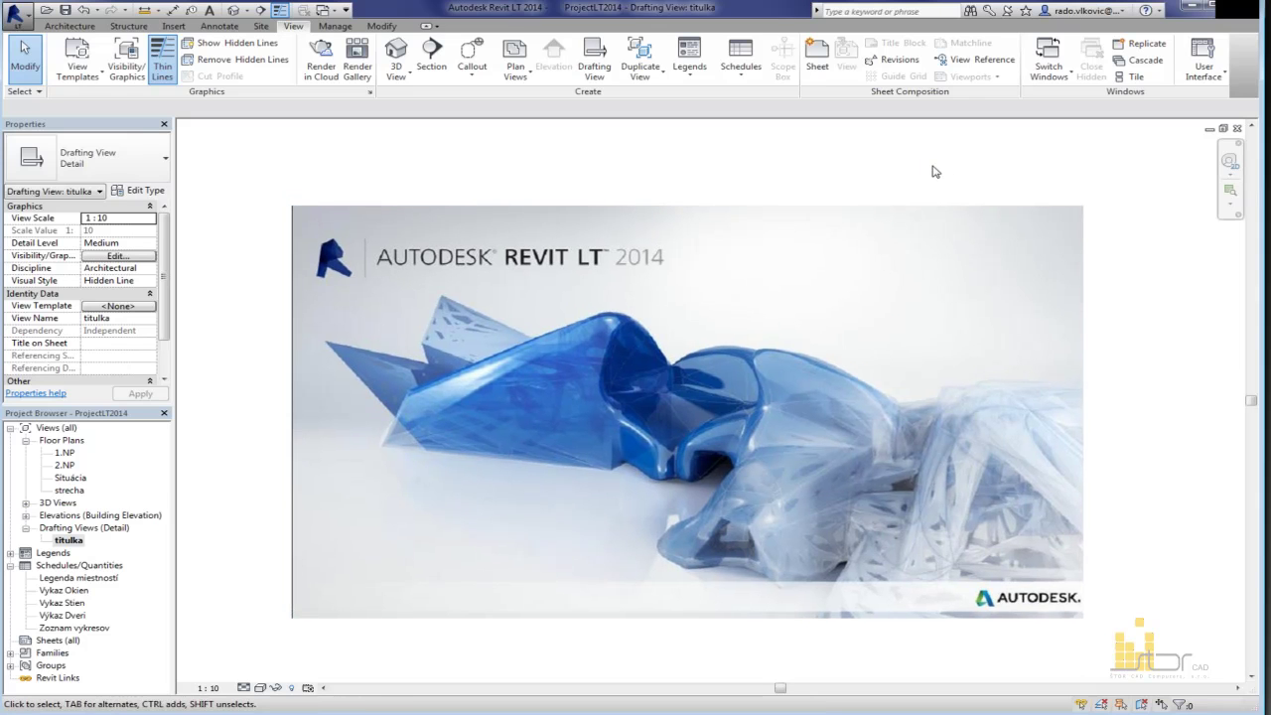
# Step: Open the 1.NP floor plan view with all four elevation markers in sight
pyautogui.doubleClick(69, 452)
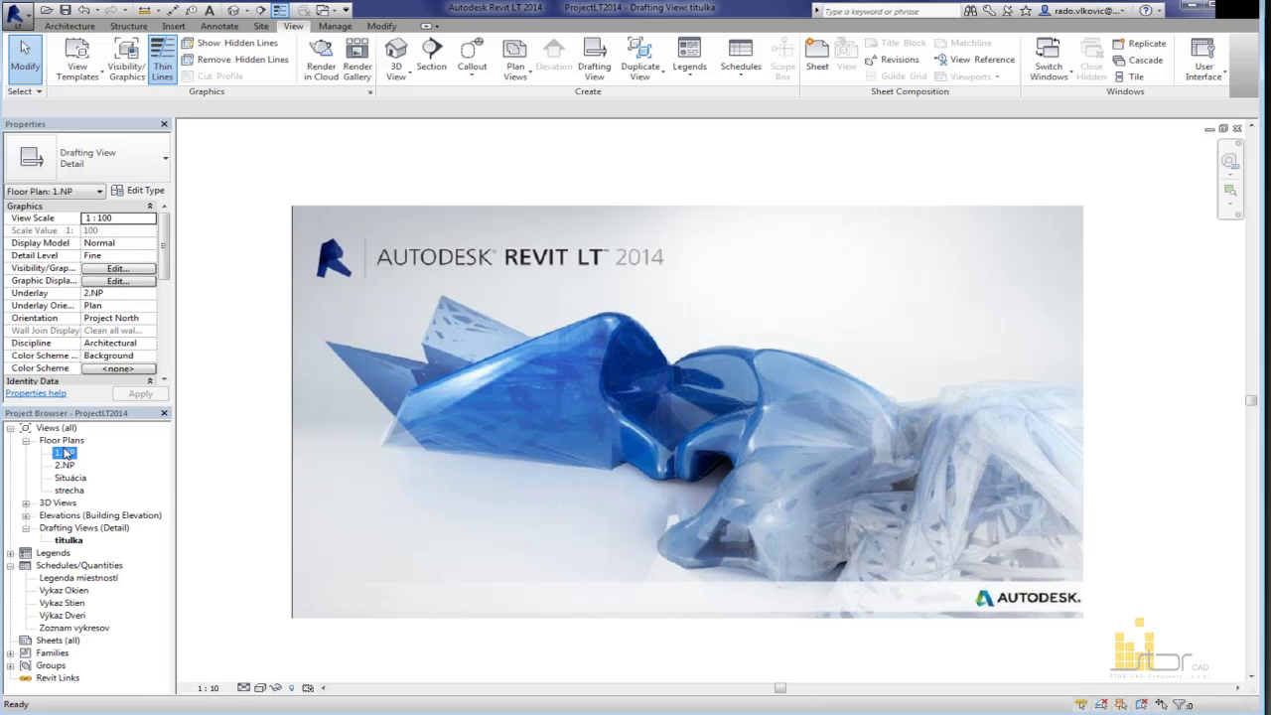
pyautogui.scroll(-2, 752, 283)
pyautogui.scroll(1, 752, 279)
pyautogui.moveTo(752, 278); pyautogui.dragTo(758, 298, button='middle')
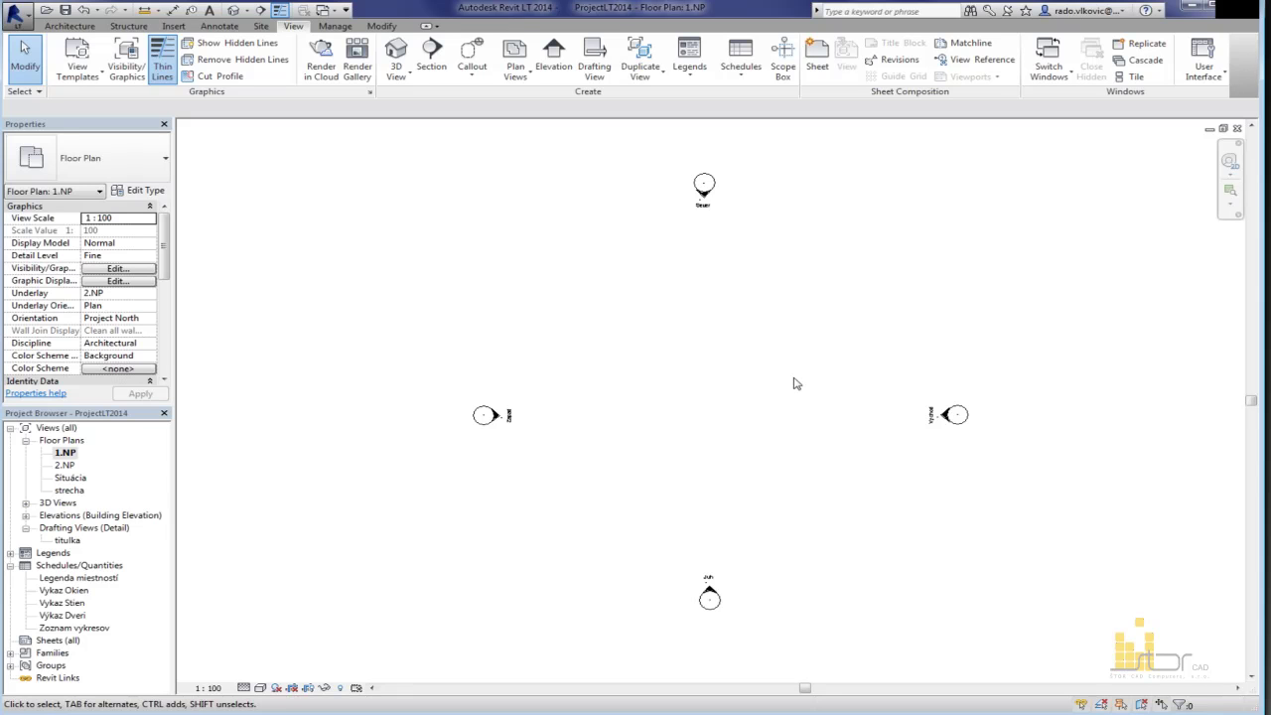
pyautogui.moveTo(752, 341); pyautogui.dragTo(687, 378, button='middle')
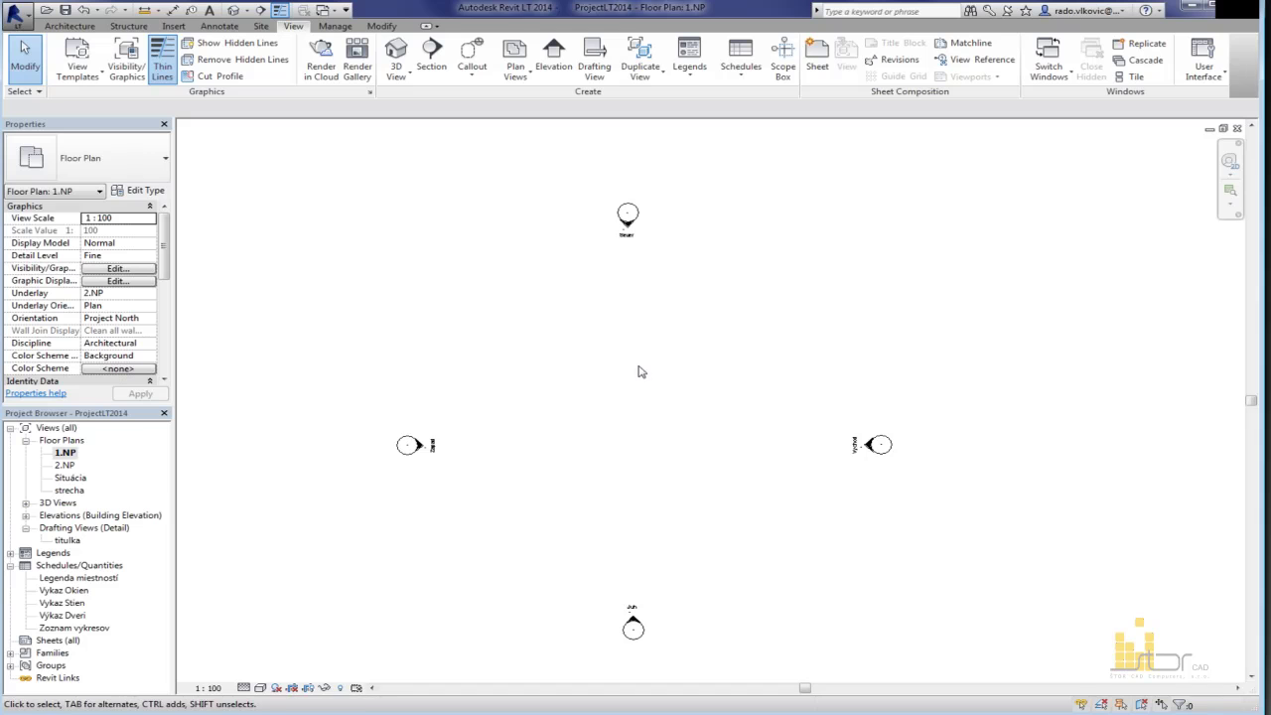
pyautogui.moveTo(622, 434); pyautogui.dragTo(660, 426, button='middle')
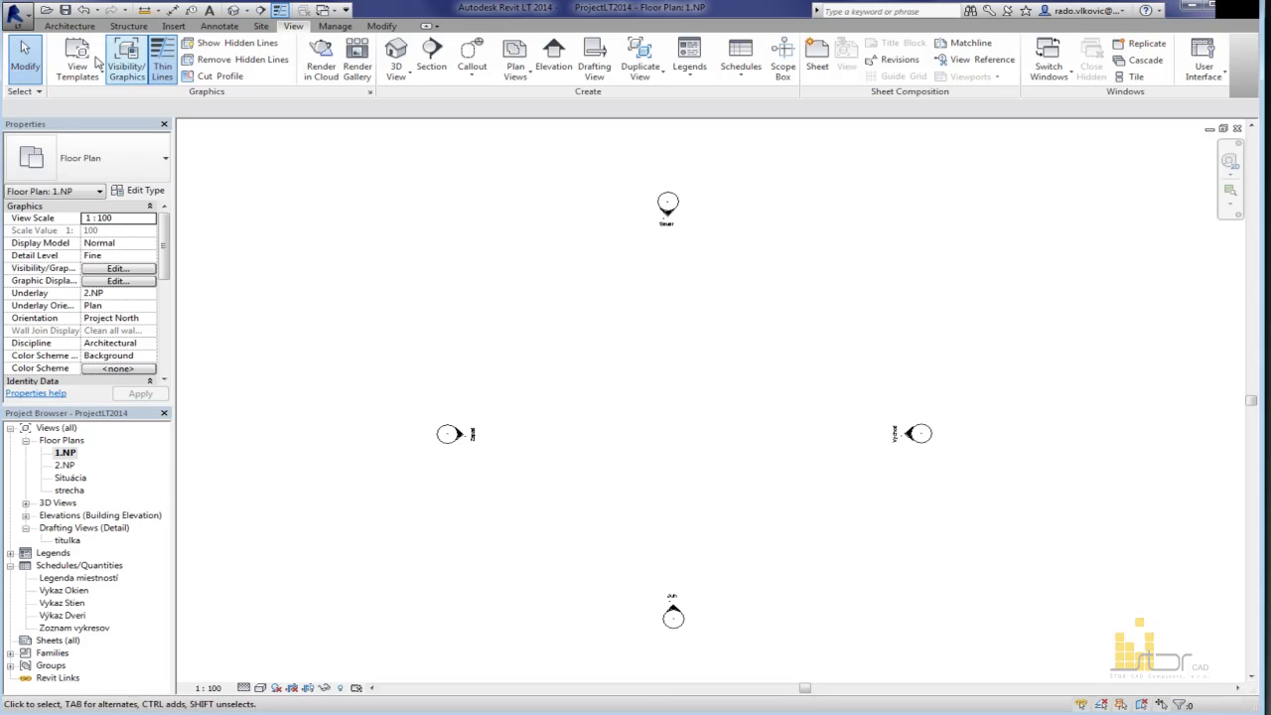
# Step: Look through the available command sets for architecture, structure, inserting, annotation, site, views, modifying and project management
pyautogui.click(68, 26)
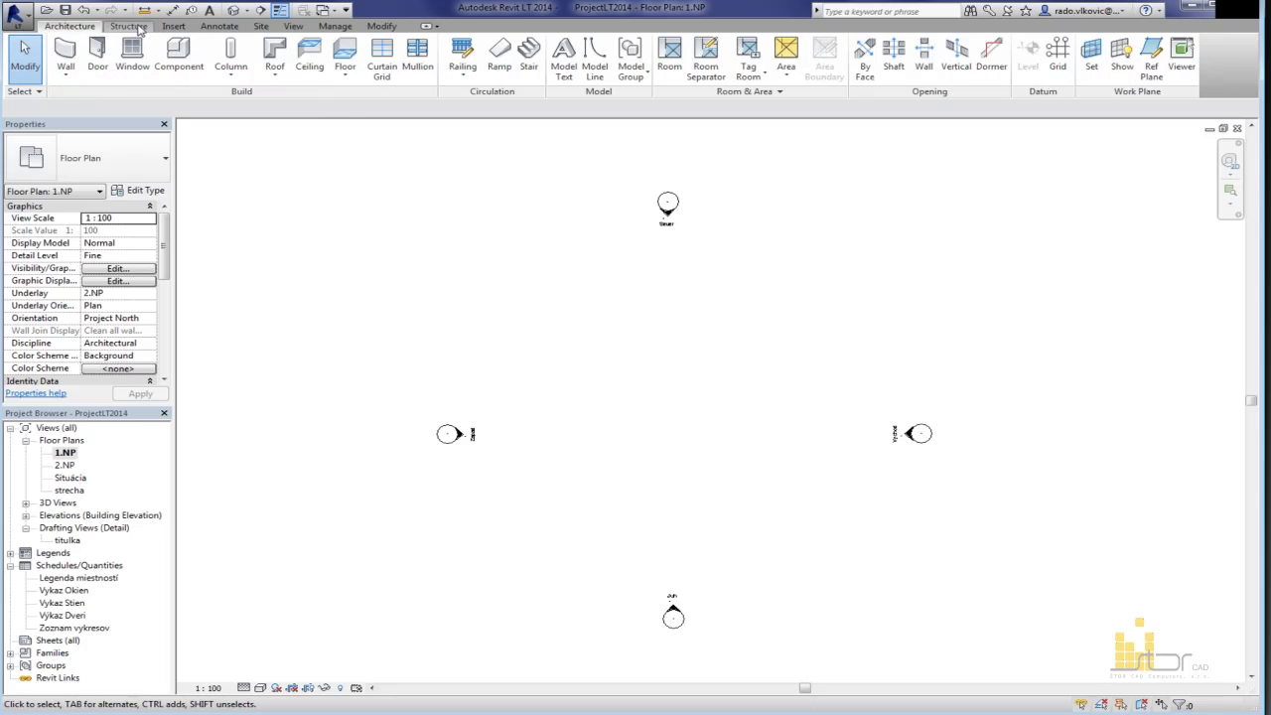
pyautogui.click(128, 26)
pyautogui.click(173, 25)
pyautogui.click(219, 26)
pyautogui.click(260, 26)
pyautogui.click(294, 26)
pyautogui.click(381, 26)
pyautogui.click(335, 26)
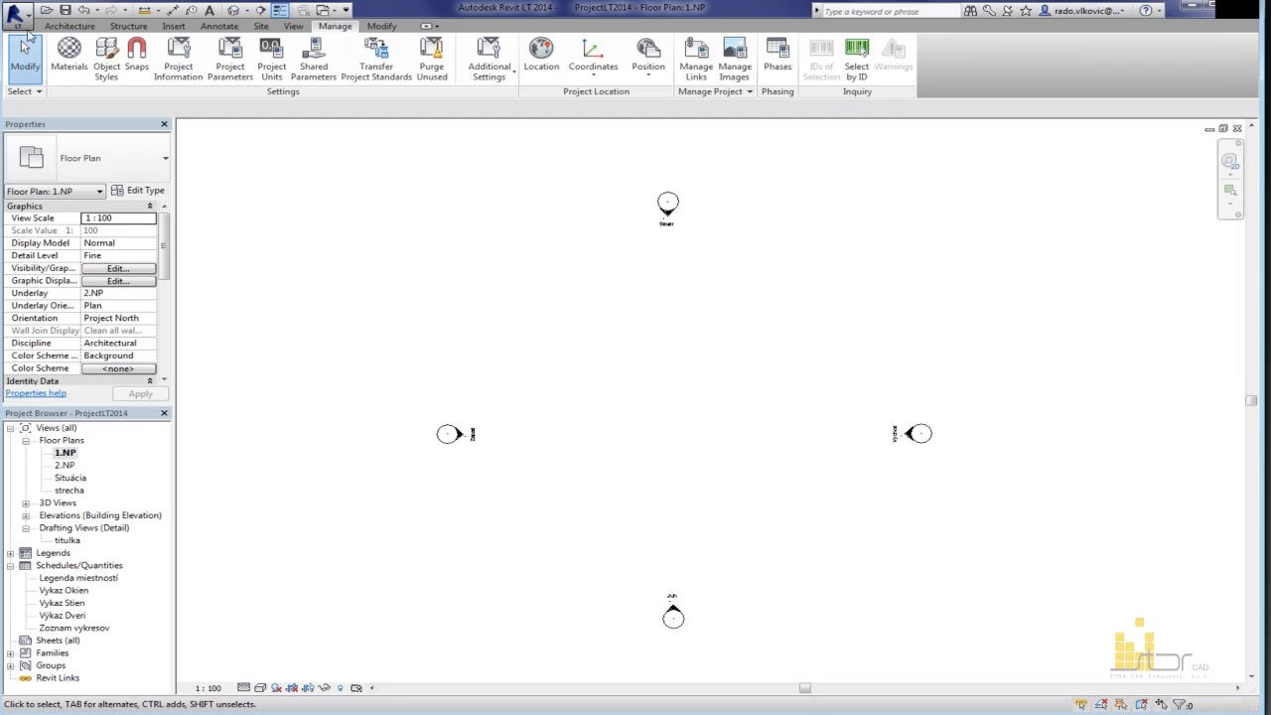
pyautogui.click(69, 26)
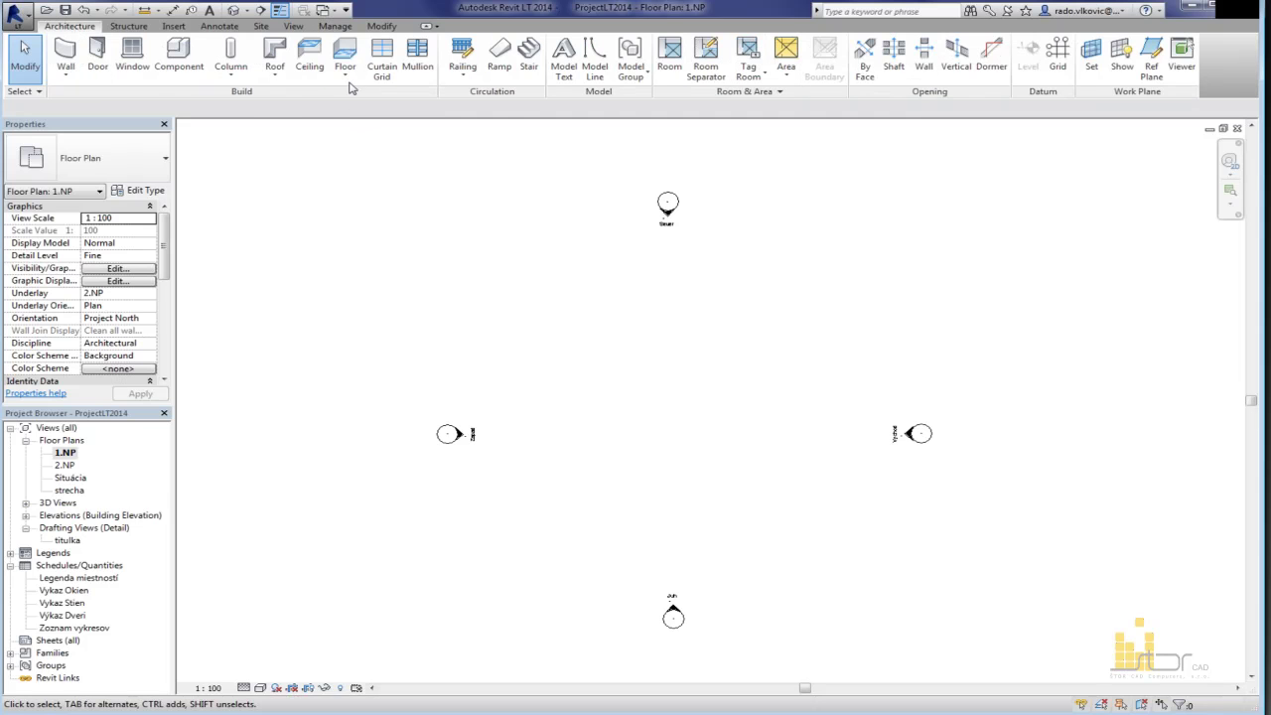
pyautogui.click(217, 29)
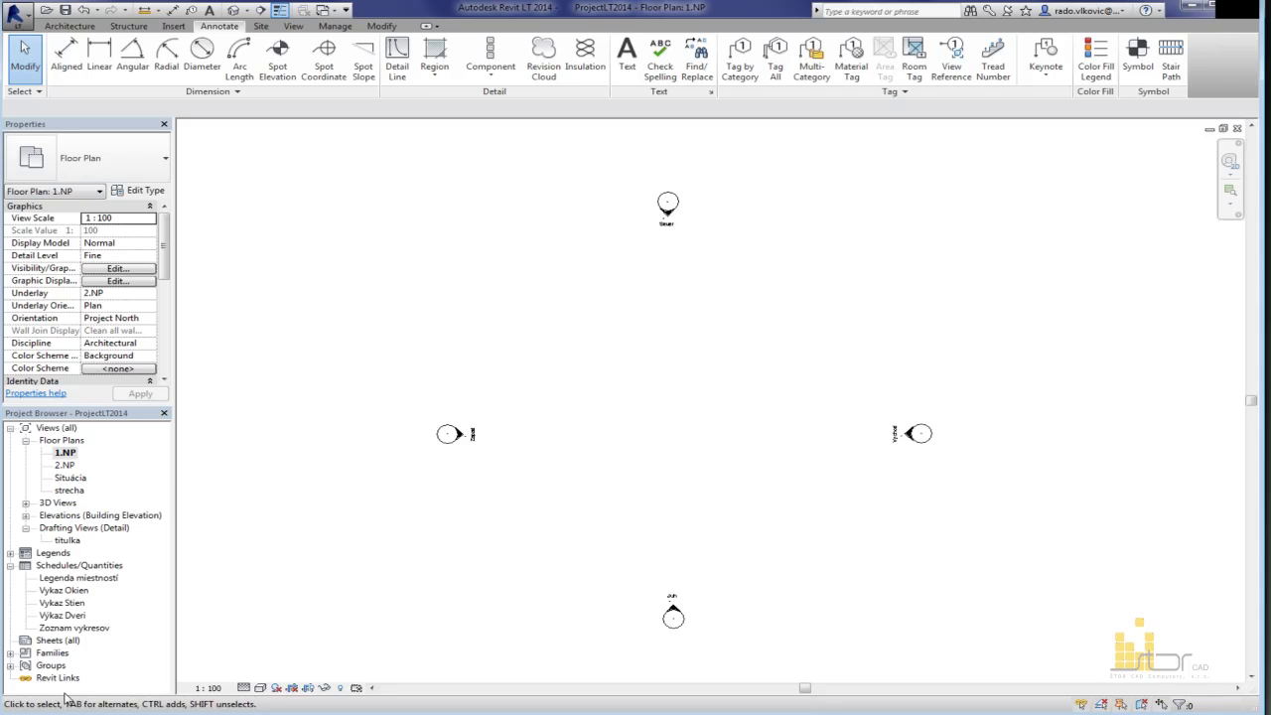
# Step: Expand the list of 3D views and check the properties of the Situácia and strecha floor plans
pyautogui.click(25, 503)
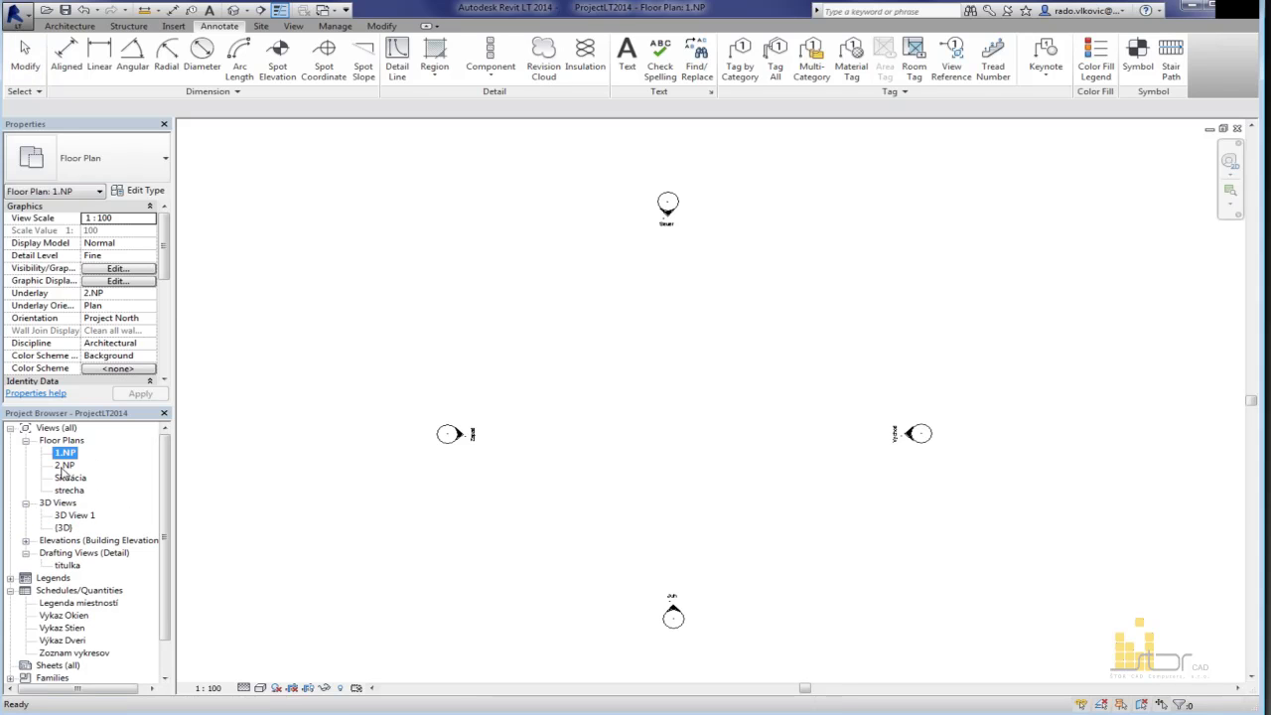
pyautogui.click(69, 477)
pyautogui.click(71, 491)
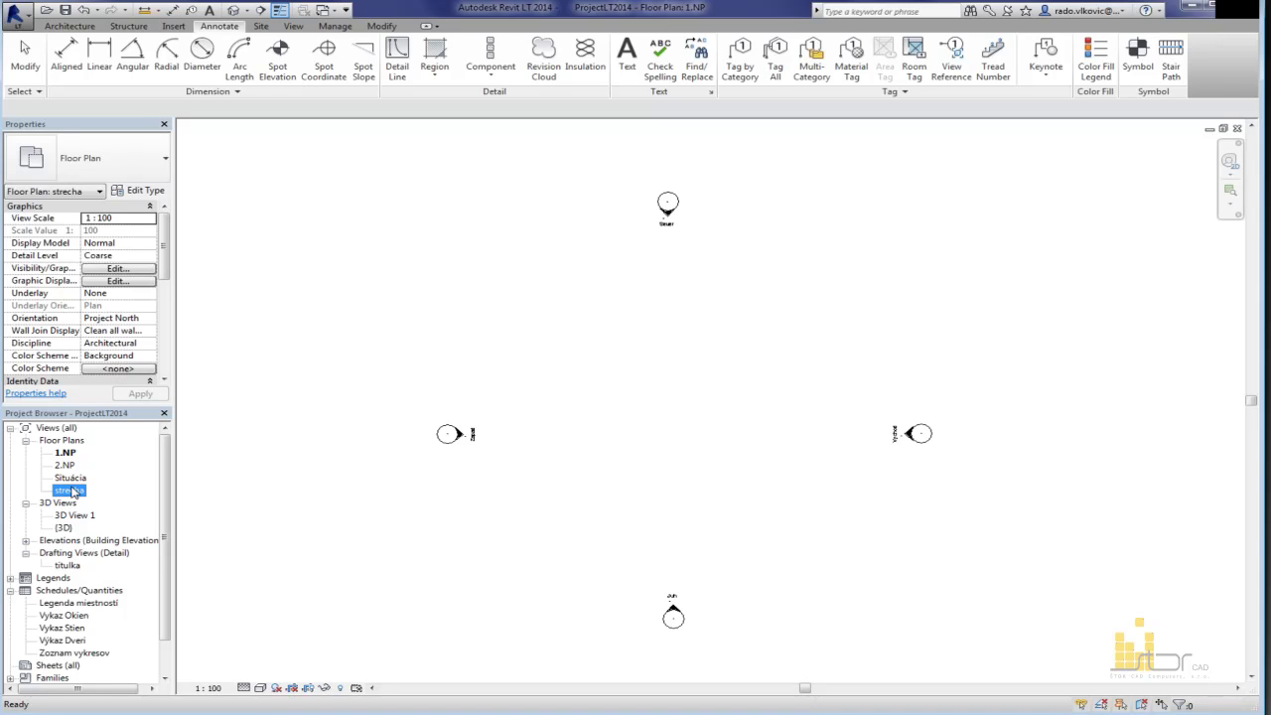
pyautogui.click(674, 405)
# Step: Widen the Properties and Project Browser palettes so their full entries can be read
pyautogui.moveTo(194, 226); pyautogui.dragTo(212, 226)
pyautogui.moveTo(202, 268); pyautogui.dragTo(213, 232)
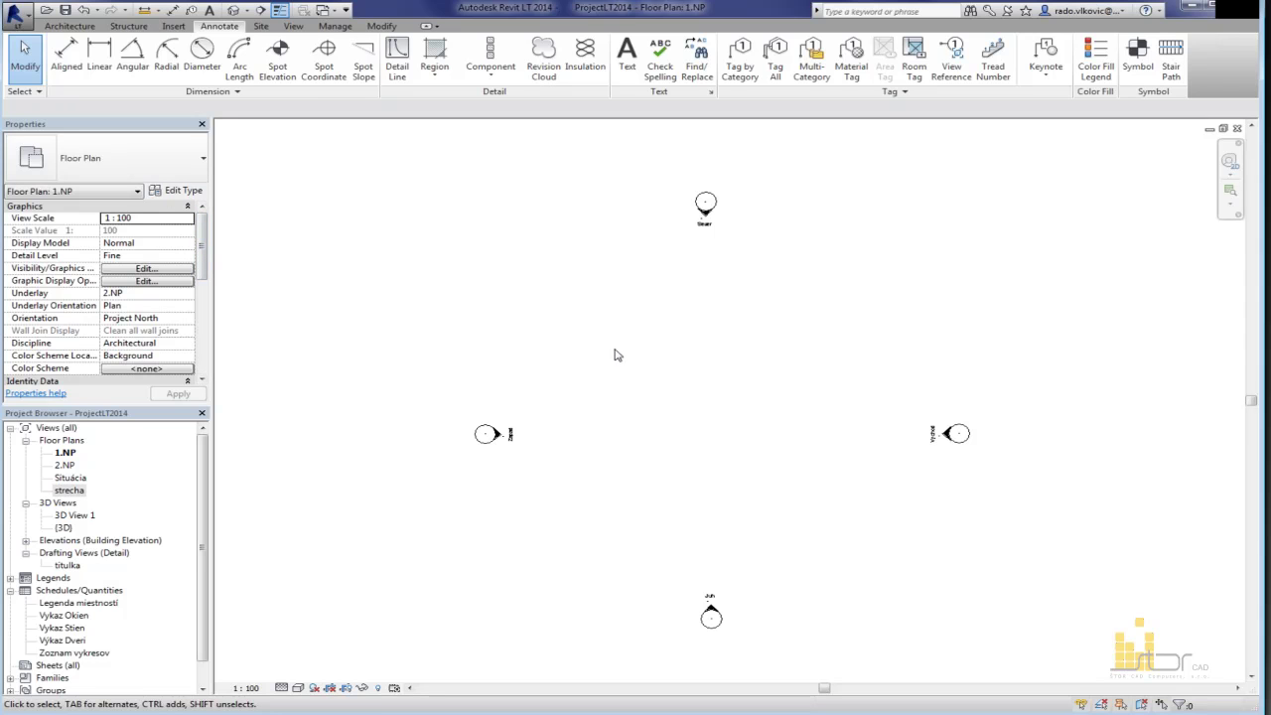
pyautogui.scroll(-2, 625, 366)
pyautogui.moveTo(752, 388); pyautogui.dragTo(775, 423, button='middle')
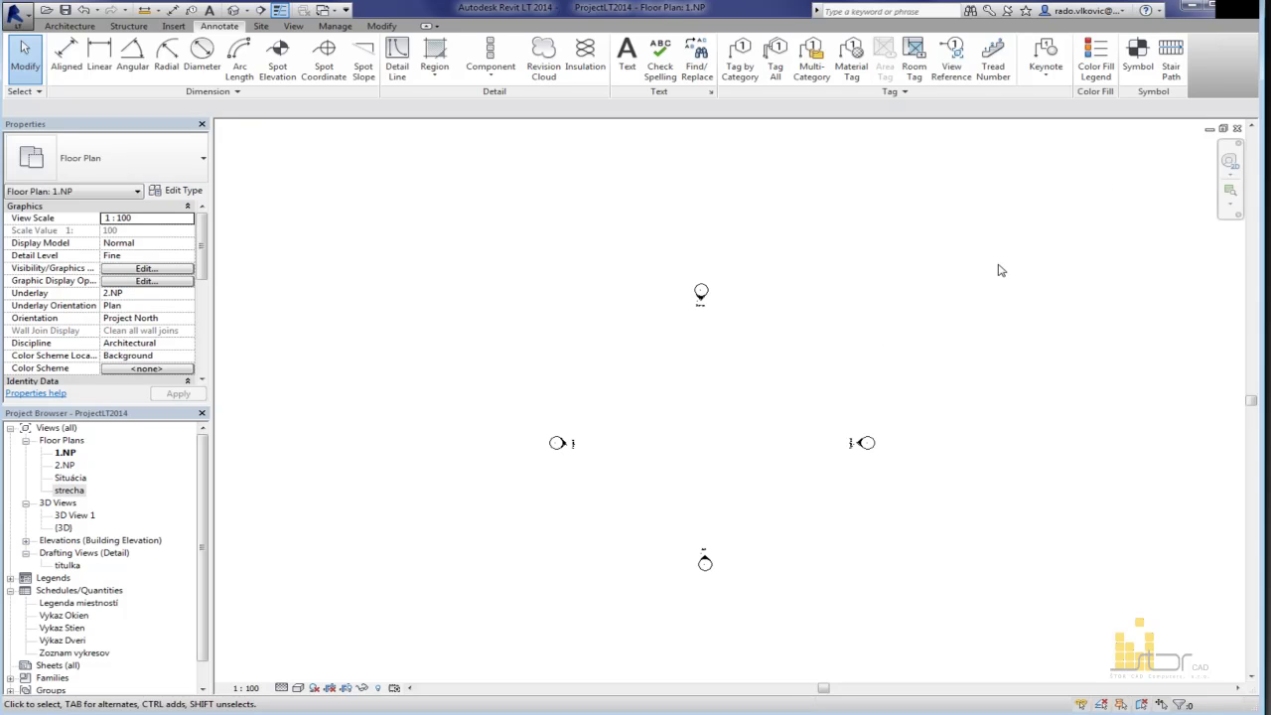
# Step: Turn the 1.NP floor plan into a floating window, move it beside the palettes and make it narrower and taller
pyautogui.click(1224, 129)
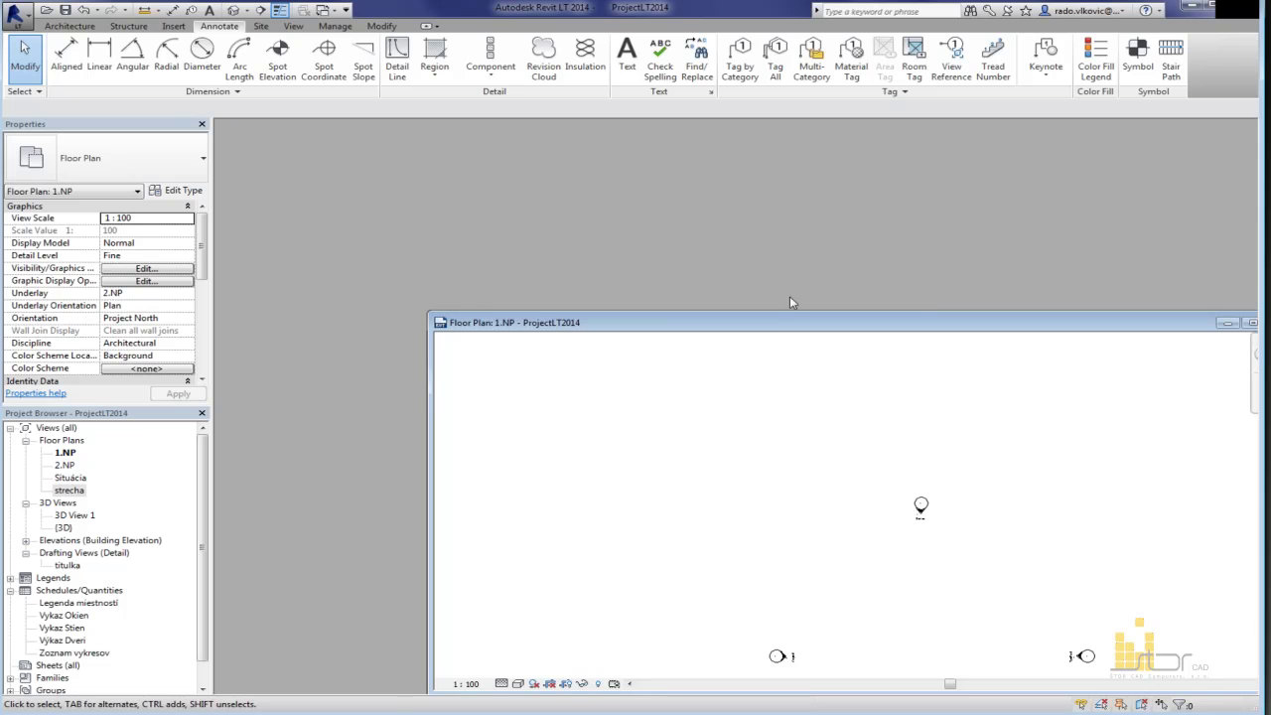
pyautogui.moveTo(774, 325)
pyautogui.mouseDown()
pyautogui.moveTo(605, 204)
pyautogui.moveTo(556, 142)
pyautogui.moveTo(564, 135)
pyautogui.mouseUp()
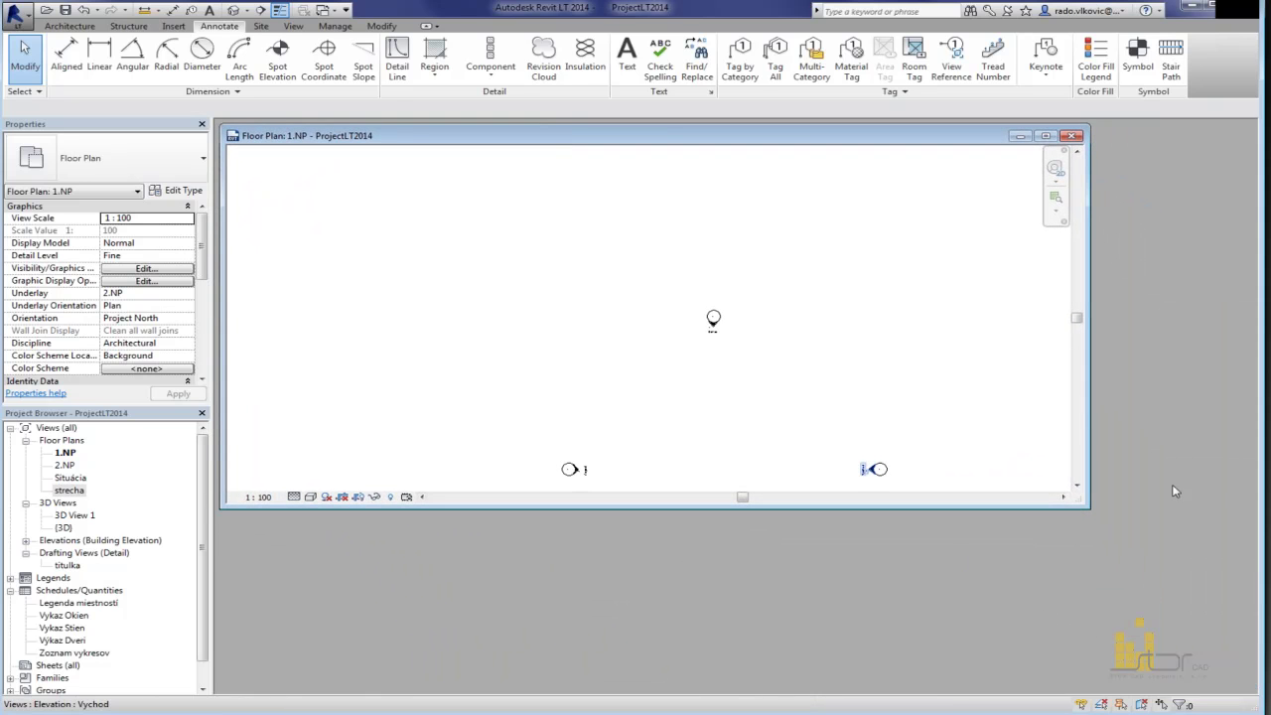
pyautogui.moveTo(1085, 510); pyautogui.dragTo(821, 654)
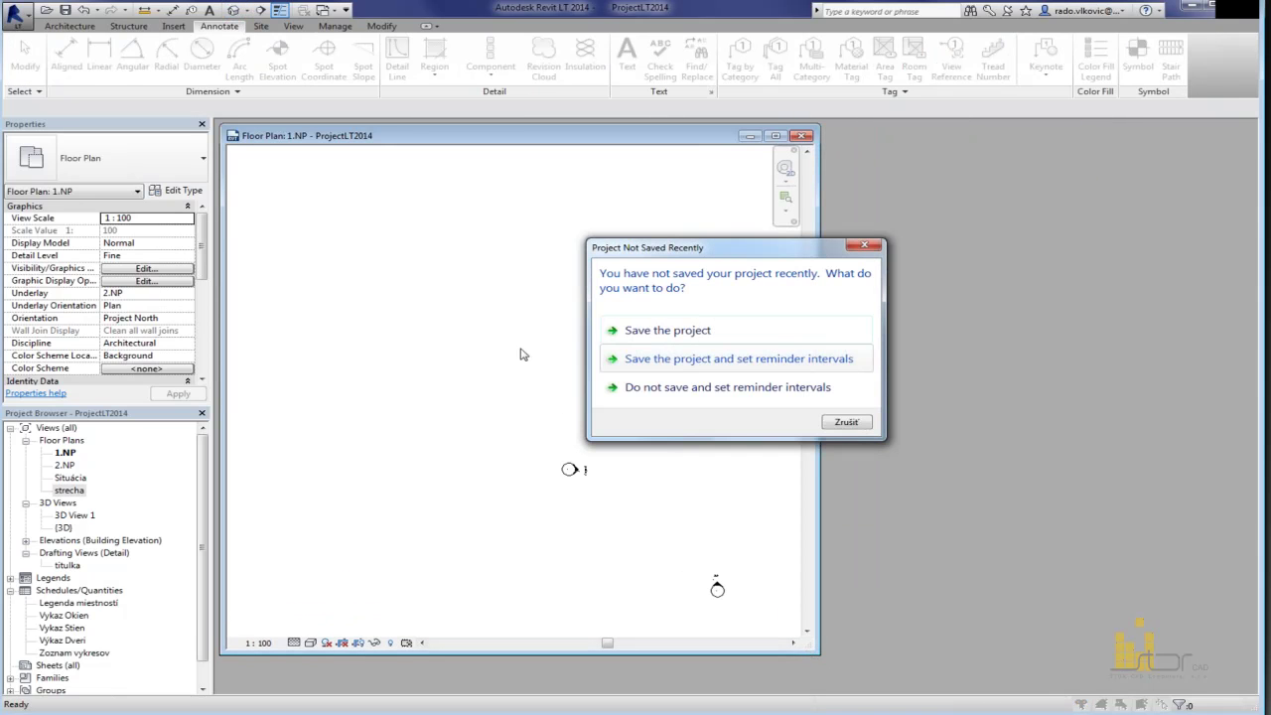
# Step: Dismiss the save reminder and tile the 1.NP floor plan and {3D} view windows side by side
pyautogui.click(844, 422)
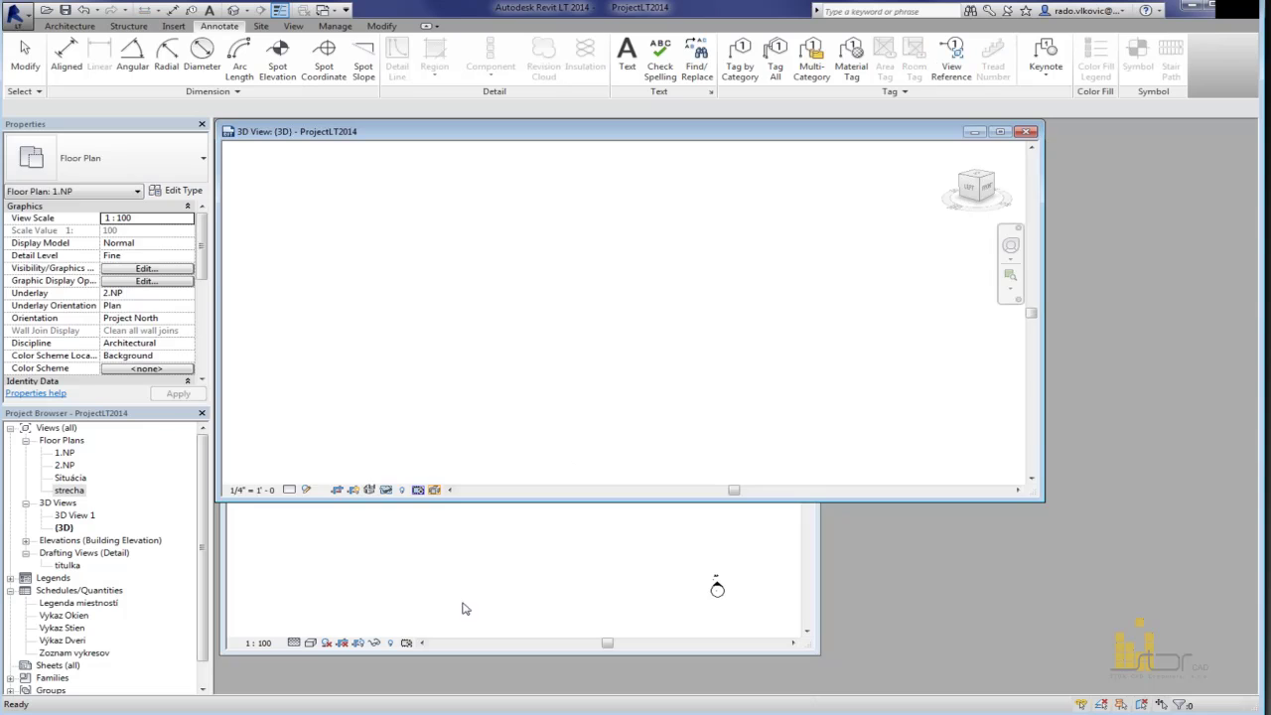
pyautogui.click(641, 434)
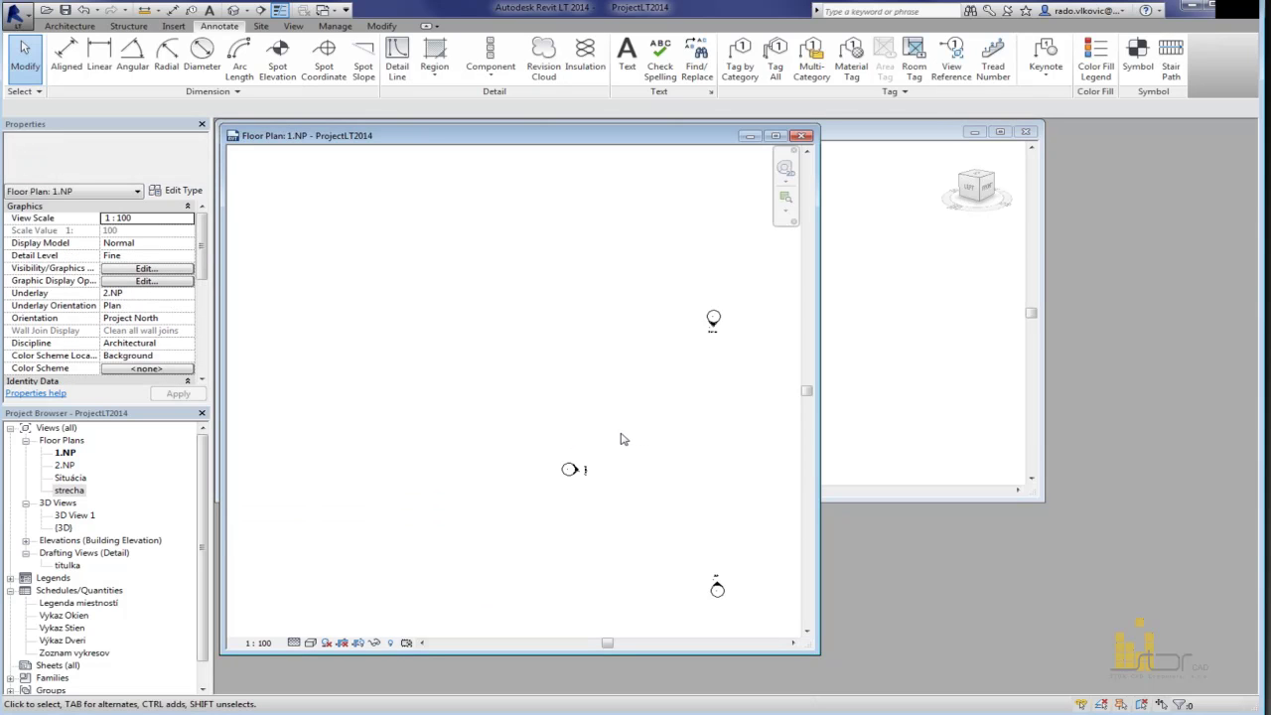
pyautogui.press('w')
pyautogui.press('t')
pyautogui.scroll(-2, 636, 360)
pyautogui.moveTo(646, 368); pyautogui.dragTo(573, 358, button='middle')
pyautogui.scroll(1, 611, 387)
# Step: Draw a rectangle of ZS 1000x2000 curtain walls about 5000 mm wide between the elevation markers in the 1.NP floor plan
pyautogui.press('w')
pyautogui.press('a')
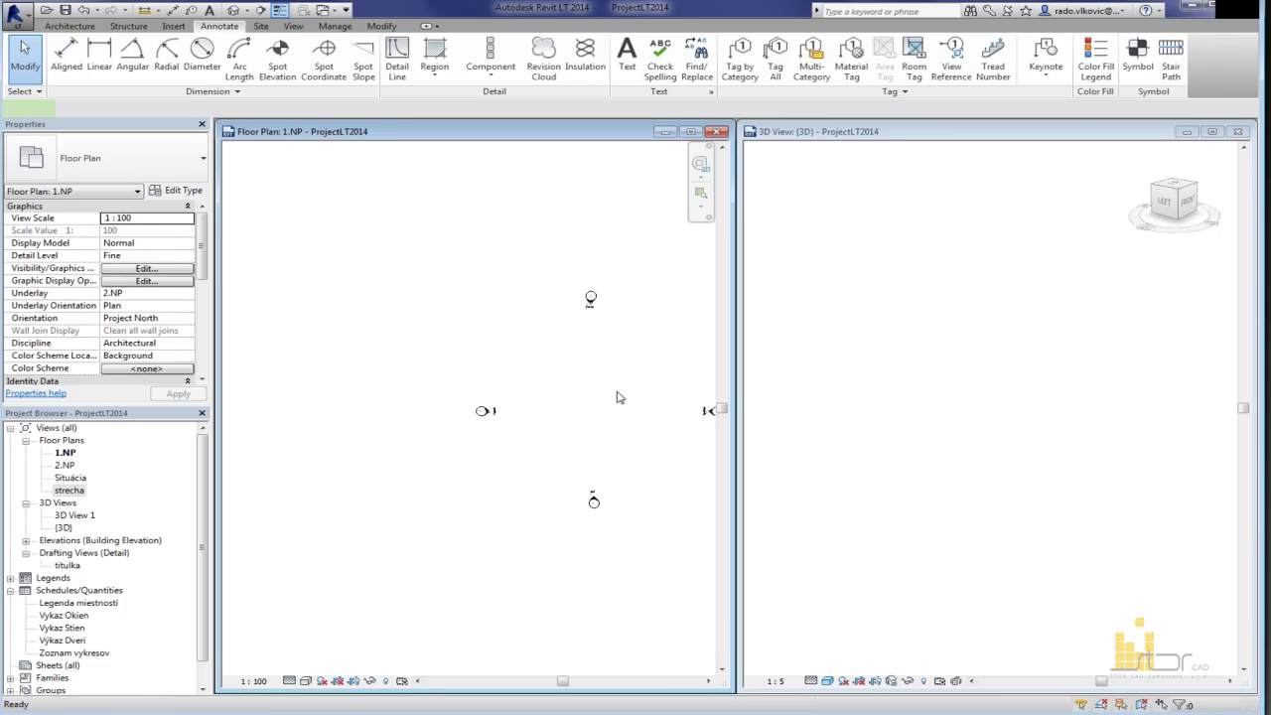
pyautogui.click(718, 45)
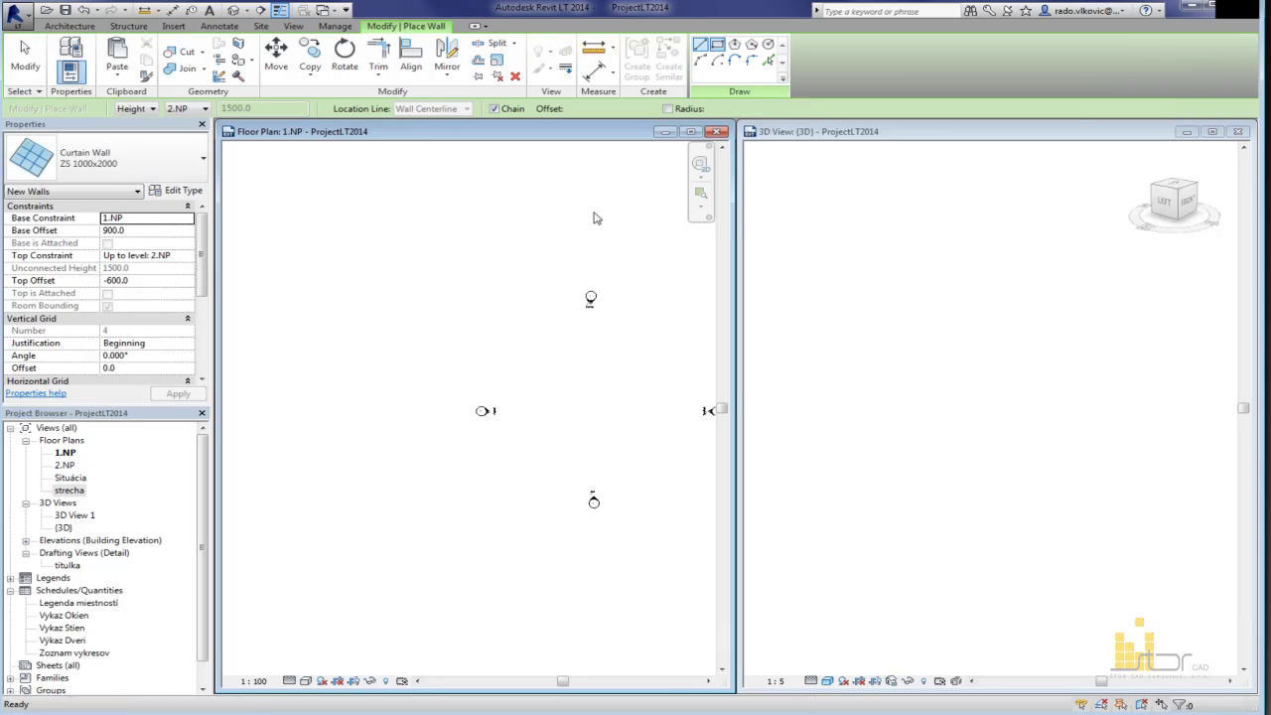
pyautogui.click(545, 366)
pyautogui.click(589, 411)
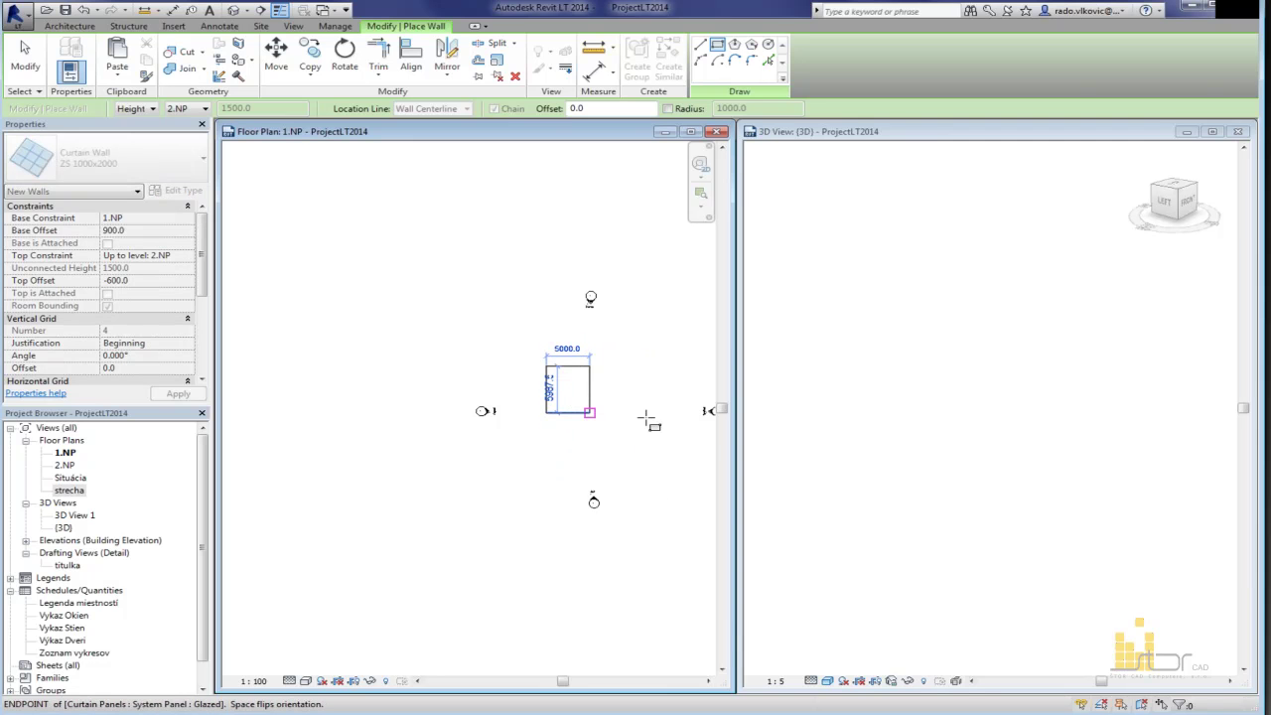
pyautogui.click(940, 420)
pyautogui.moveTo(939, 420)
pyautogui.keyDown('shift'); pyautogui.mouseDown(button='middle')
pyautogui.moveTo(987, 522)
pyautogui.moveTo(1107, 556)
pyautogui.moveTo(1107, 582)
pyautogui.moveTo(967, 527)
pyautogui.moveTo(1018, 518)
pyautogui.mouseUp(button='middle'); pyautogui.keyUp('shift')
pyautogui.scroll(4, 1004, 528)
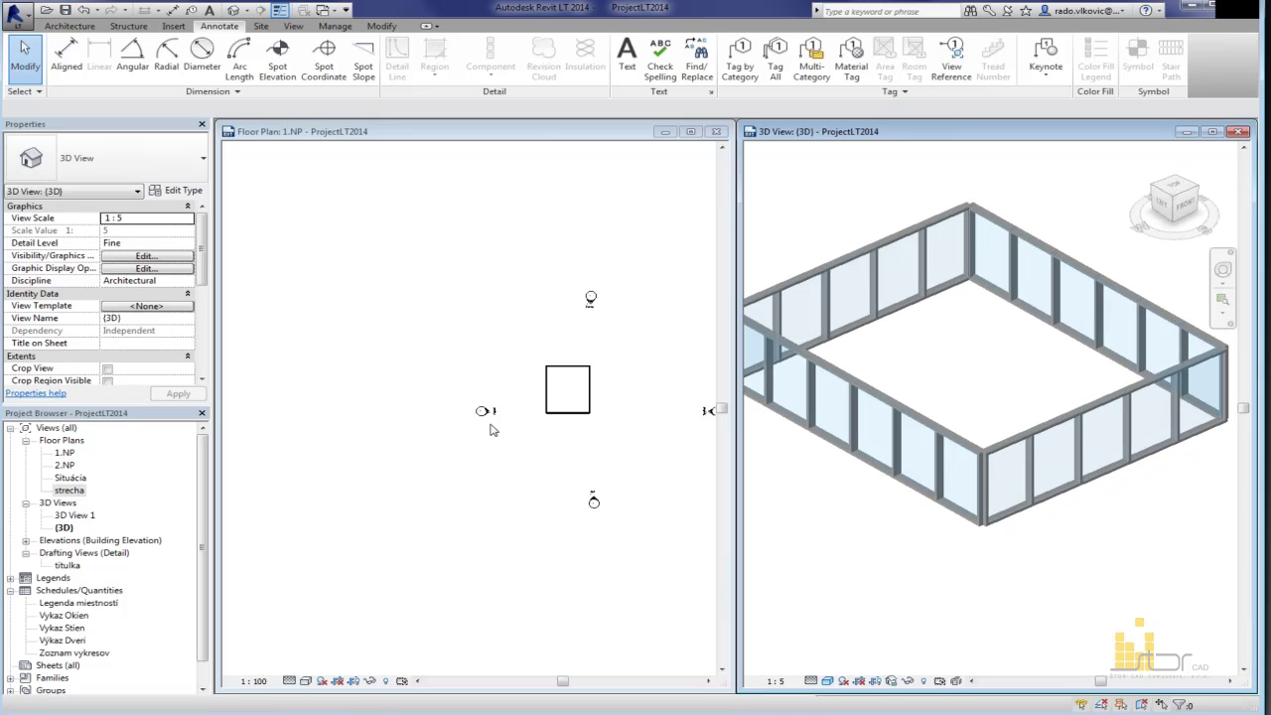
# Step: Move the east curtain wall outward in the floor plan, lengthening the rectangle to about 8100 mm
pyautogui.scroll(3, 587, 428)
pyautogui.moveTo(587, 428); pyautogui.dragTo(432, 460, button='middle')
pyautogui.click(465, 397)
pyautogui.scroll(2, 469, 402)
pyautogui.keyDown('ctrl'); pyautogui.moveTo(458, 384); pyautogui.dragTo(562, 417); pyautogui.keyUp('ctrl')
pyautogui.click(553, 505)
# Step: Stretch the top of the south curtain wall upward in the 3D view to a height of about 5384 mm
pyautogui.scroll(-3, 960, 542)
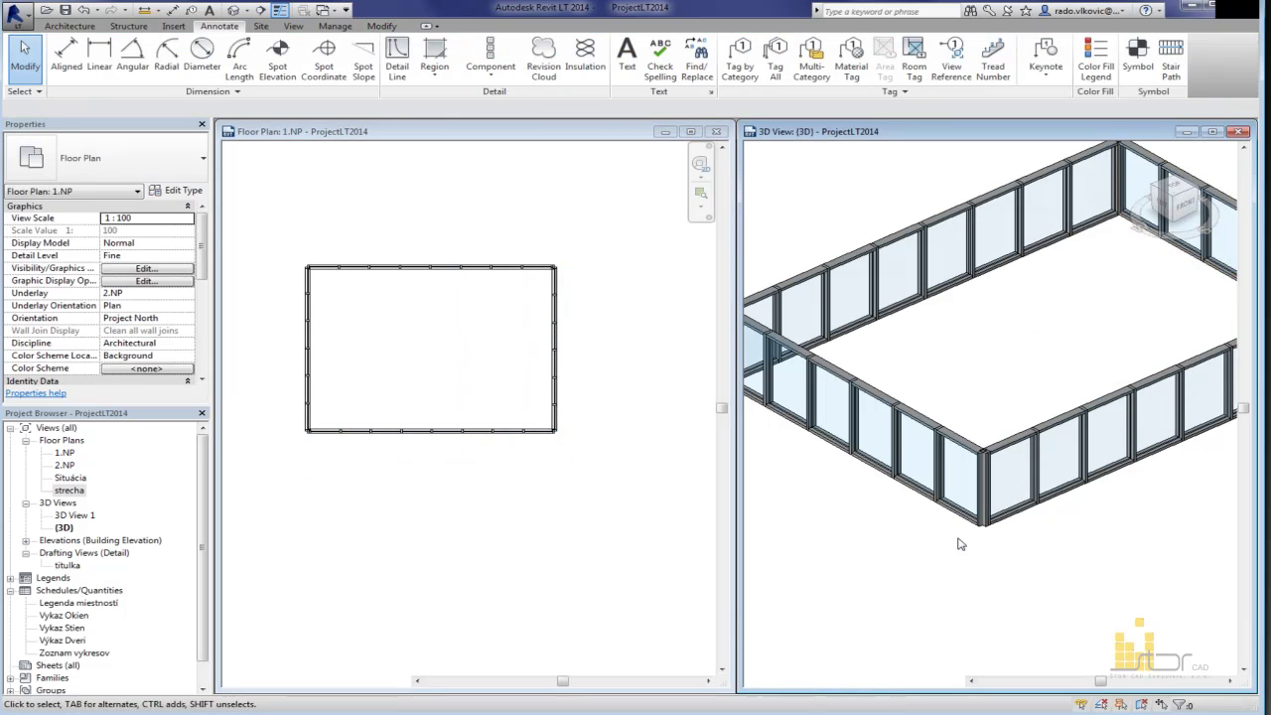
pyautogui.keyDown('shift'); pyautogui.moveTo(1030, 591); pyautogui.dragTo(1047, 562, button='middle'); pyautogui.keyUp('shift')
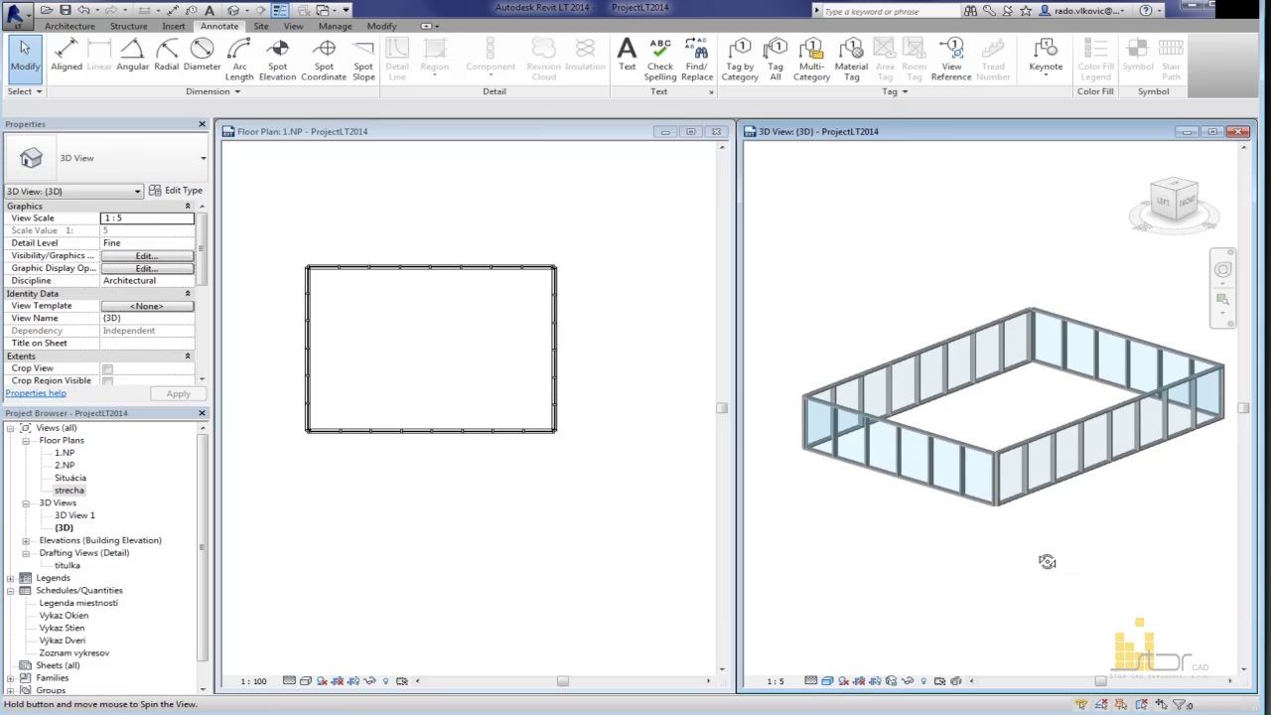
pyautogui.click(1094, 482)
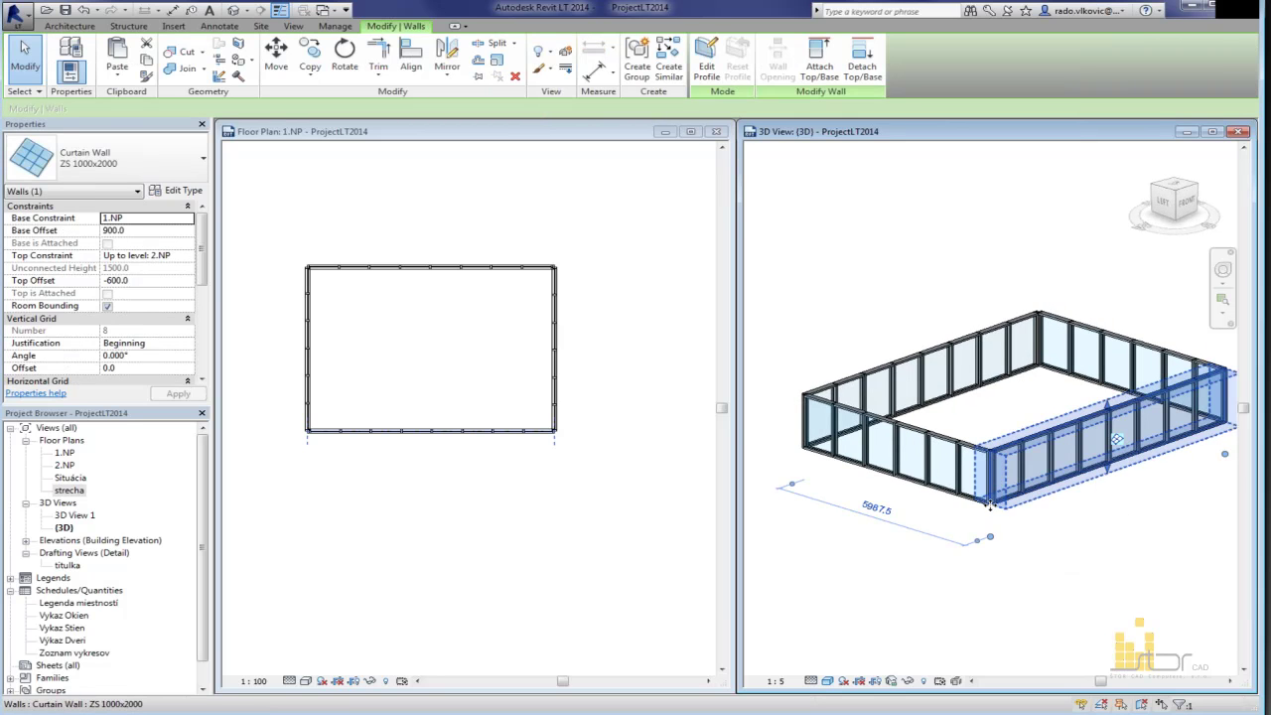
pyautogui.moveTo(1114, 403); pyautogui.dragTo(1109, 264)
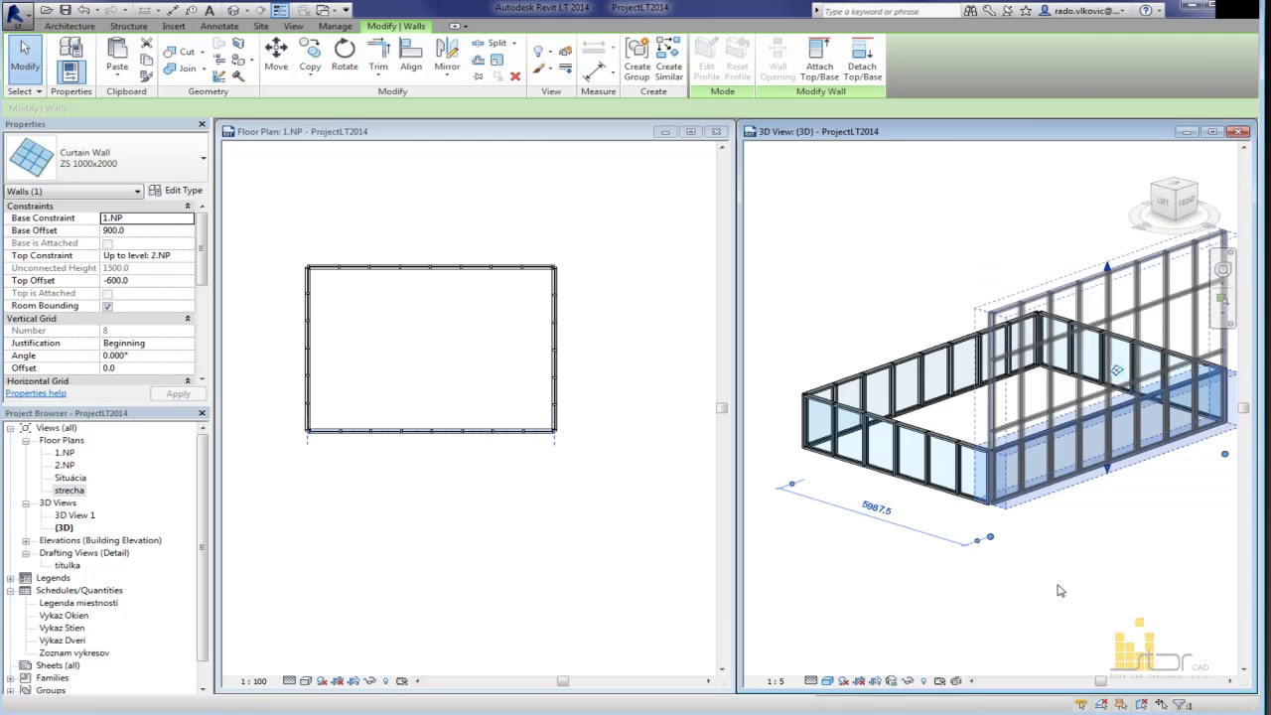
pyautogui.moveTo(1060, 590)
pyautogui.keyDown('shift'); pyautogui.mouseDown(button='middle')
pyautogui.moveTo(985, 669)
pyautogui.moveTo(1051, 700)
pyautogui.mouseUp(button='middle'); pyautogui.keyUp('shift')
pyautogui.click(874, 532)
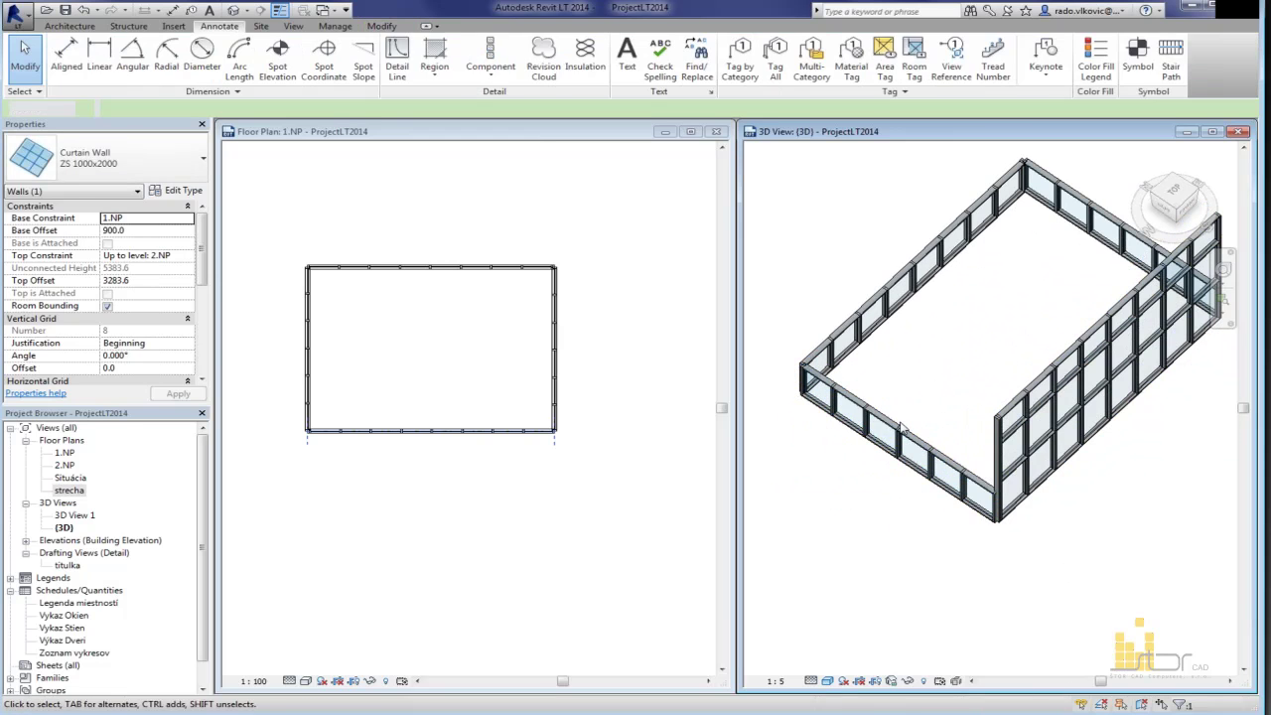
# Step: Move the west curtain wall inward in the 3D view, shortening the rectangle to about 6900 mm
pyautogui.click(905, 436)
pyautogui.click(904, 439)
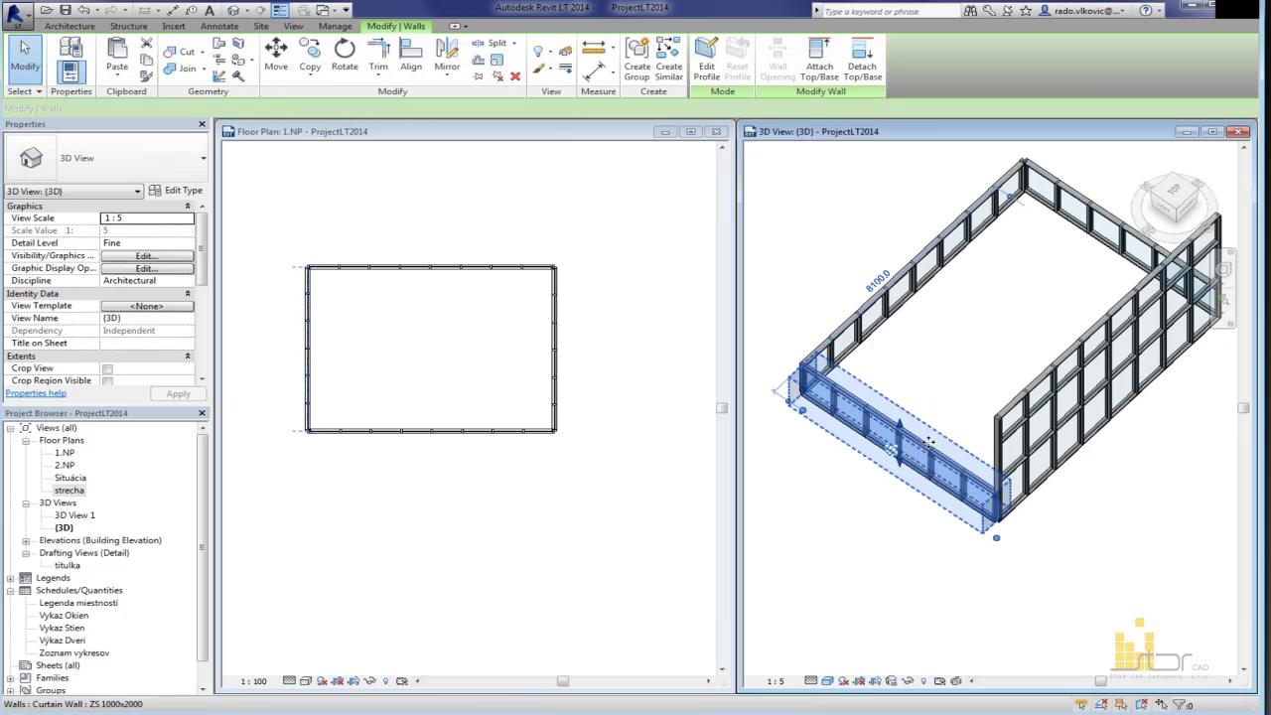
pyautogui.moveTo(952, 408)
pyautogui.mouseDown()
pyautogui.moveTo(946, 393)
pyautogui.moveTo(931, 533)
pyautogui.mouseUp()
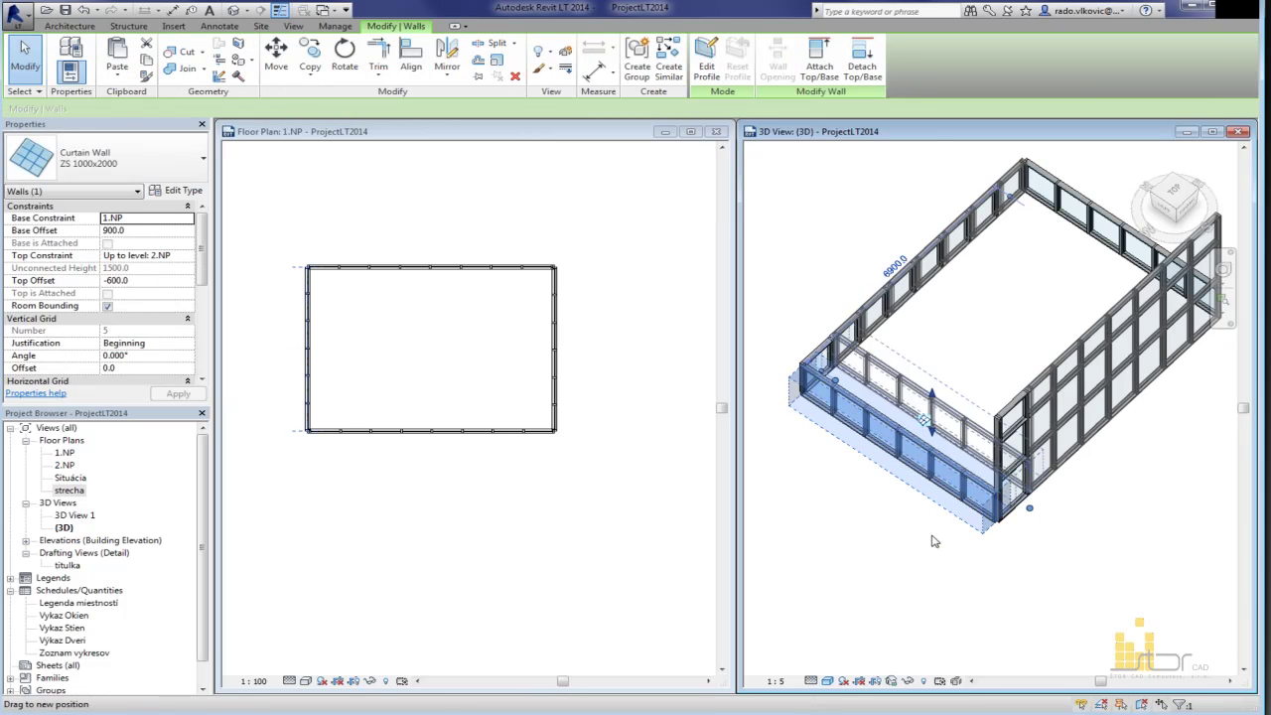
pyautogui.click(917, 511)
pyautogui.moveTo(917, 511)
pyautogui.keyDown('shift'); pyautogui.mouseDown(button='middle')
pyautogui.moveTo(1195, 478)
pyautogui.moveTo(1067, 448)
pyautogui.moveTo(908, 193)
pyautogui.mouseUp(button='middle'); pyautogui.keyUp('shift')
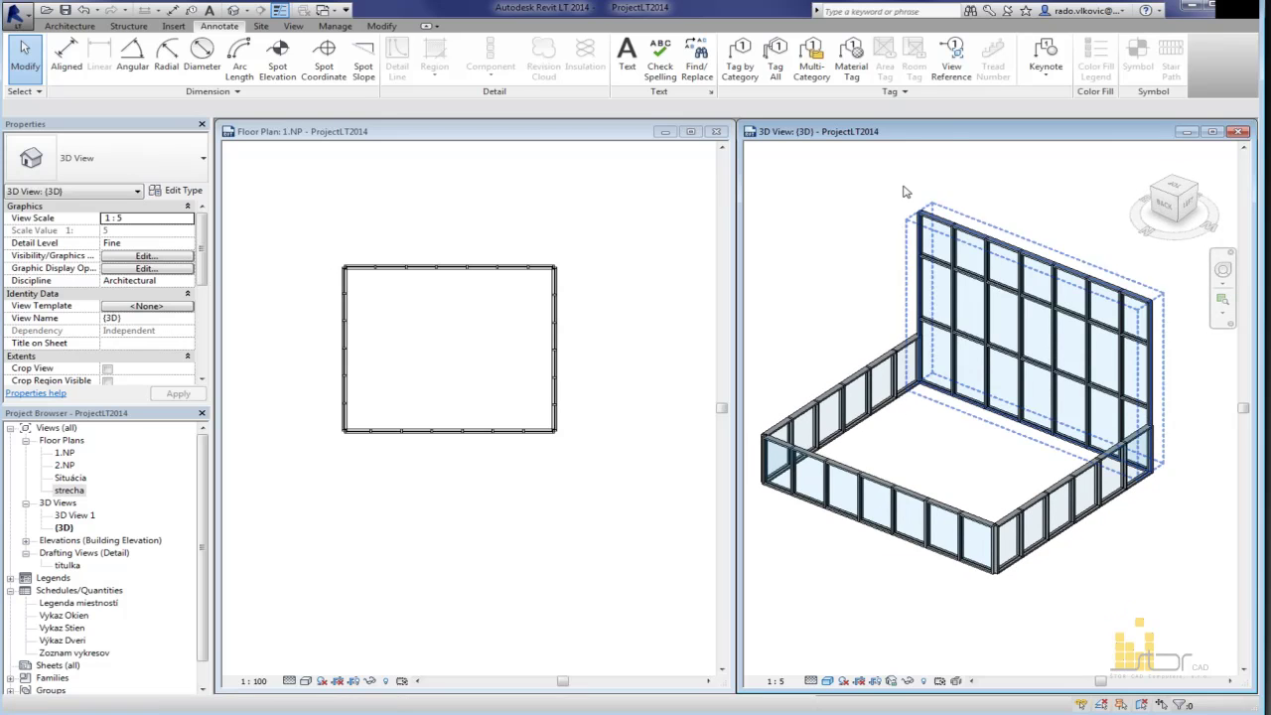
pyautogui.click(675, 412)
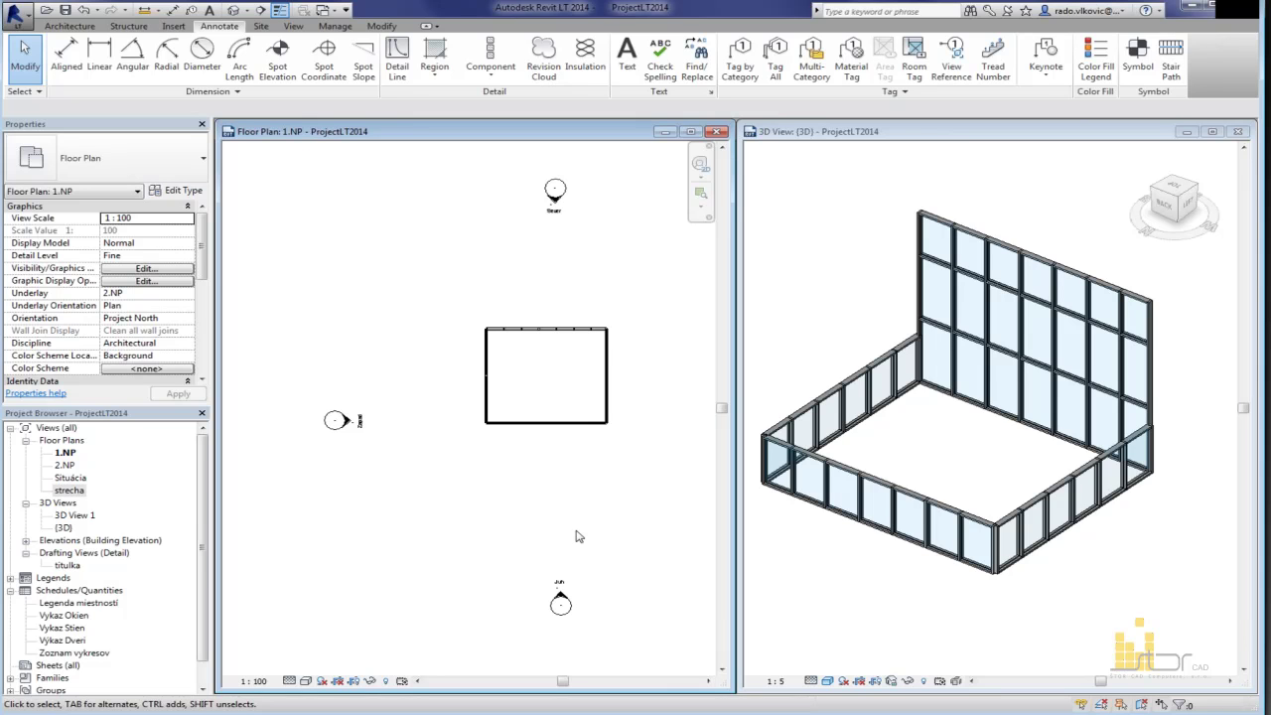
pyautogui.scroll(6, 556, 337)
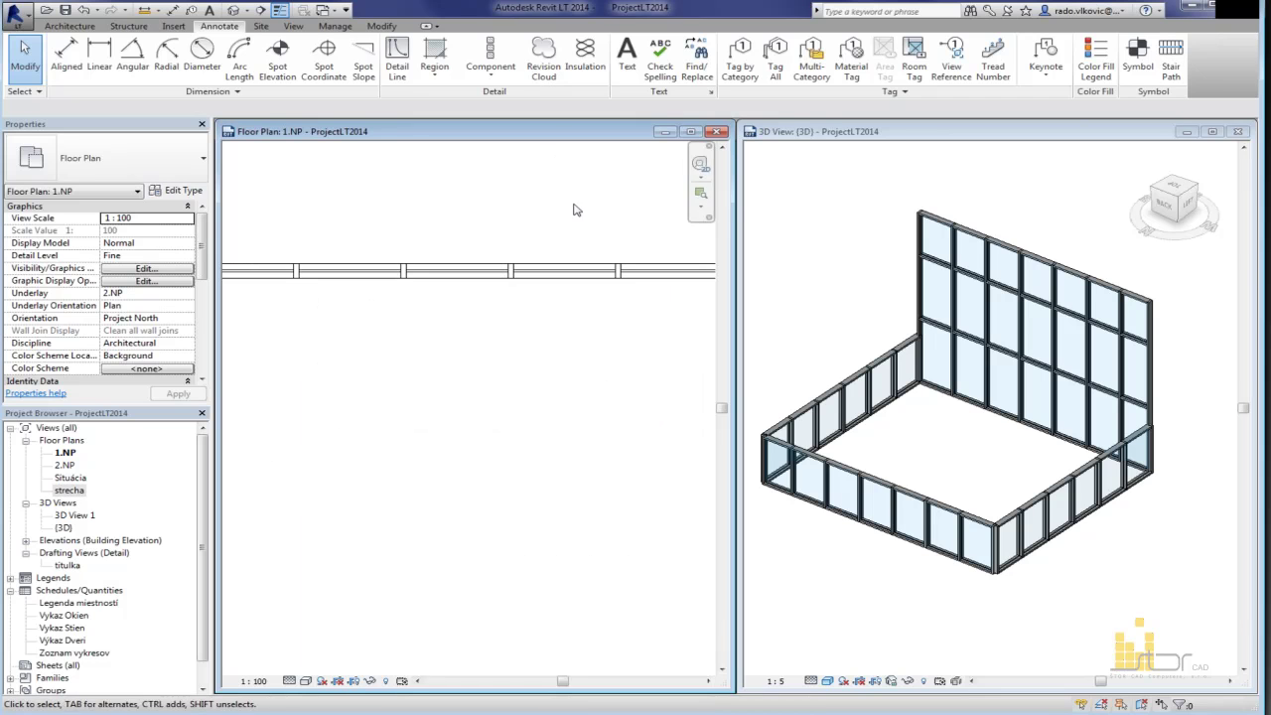
pyautogui.scroll(-6, 443, 343)
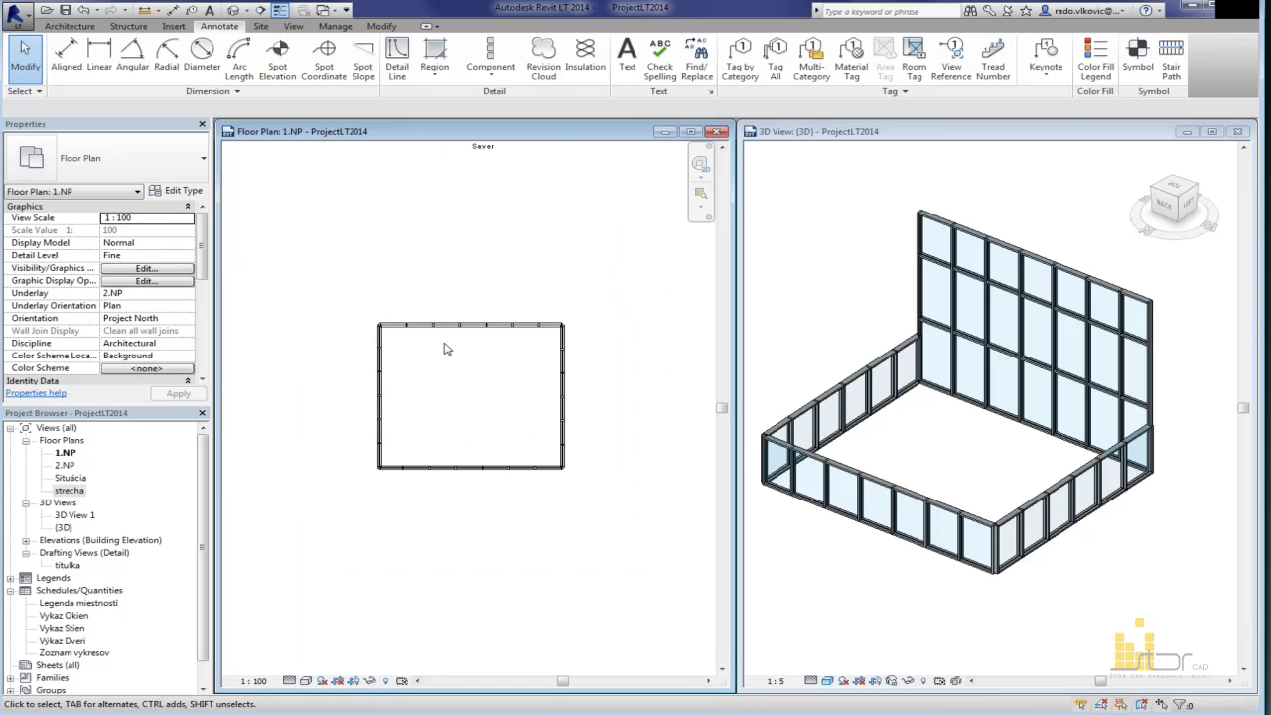
# Step: Leave only the 1.NP floor plan open and maximized, and delete the curtain walls from it
pyautogui.click(1236, 133)
pyautogui.click(692, 132)
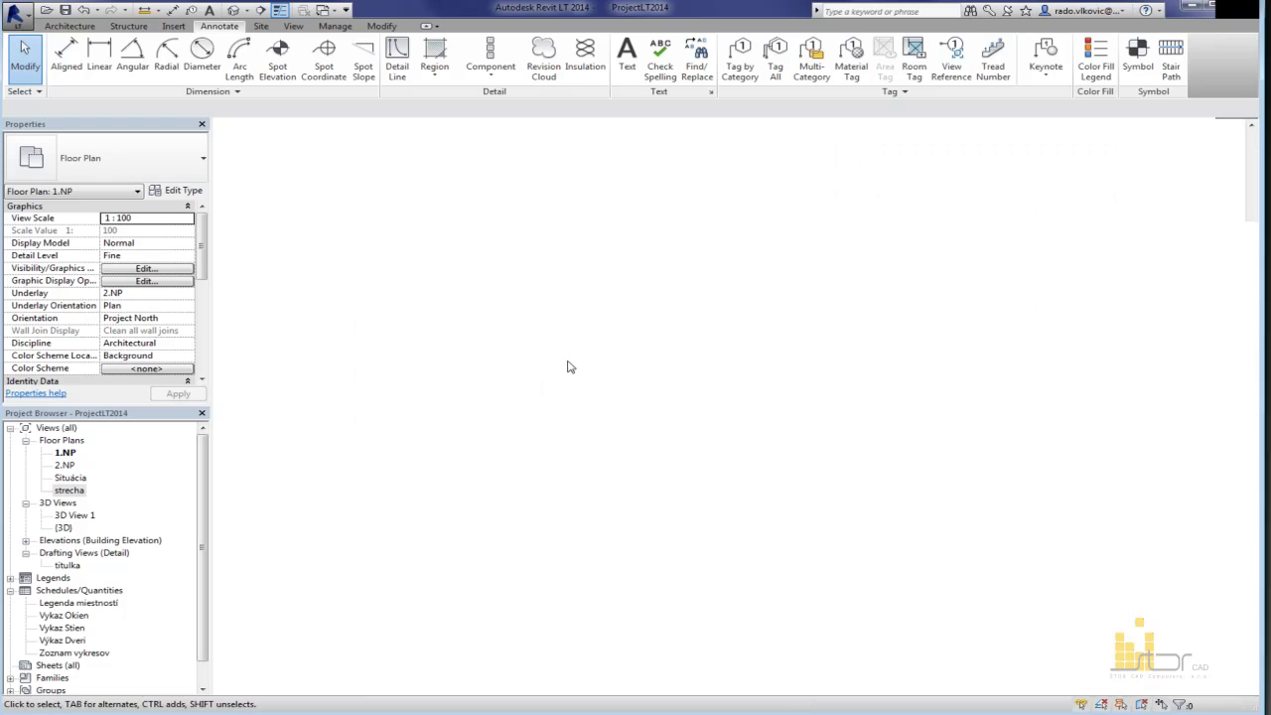
pyautogui.click(559, 360)
pyautogui.press('Delete')
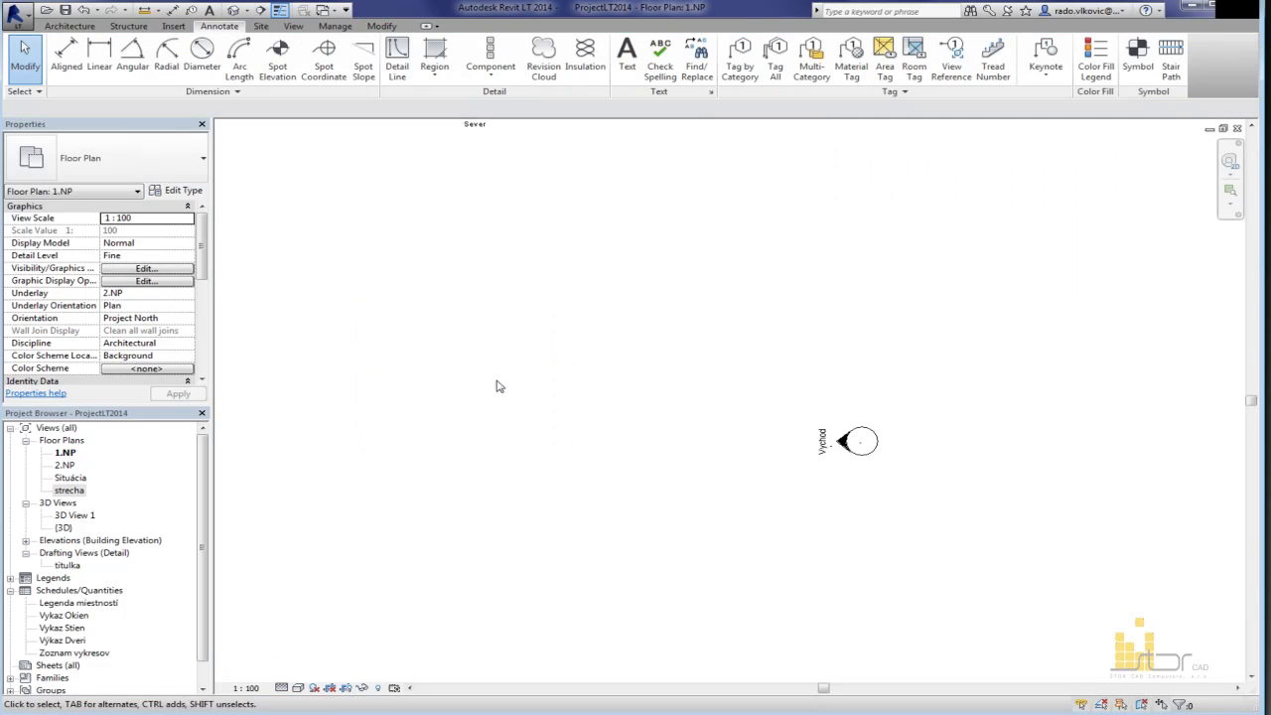
pyautogui.middleClick(745, 368)
pyautogui.middleClick(745, 368)
pyautogui.moveTo(837, 406)
pyautogui.mouseDown(button='middle')
pyautogui.moveTo(819, 420)
pyautogui.moveTo(667, 400)
pyautogui.moveTo(860, 434)
pyautogui.moveTo(843, 411)
pyautogui.mouseUp(button='middle')
pyautogui.scroll(1, 663, 395)
pyautogui.scroll(2, 663, 395)
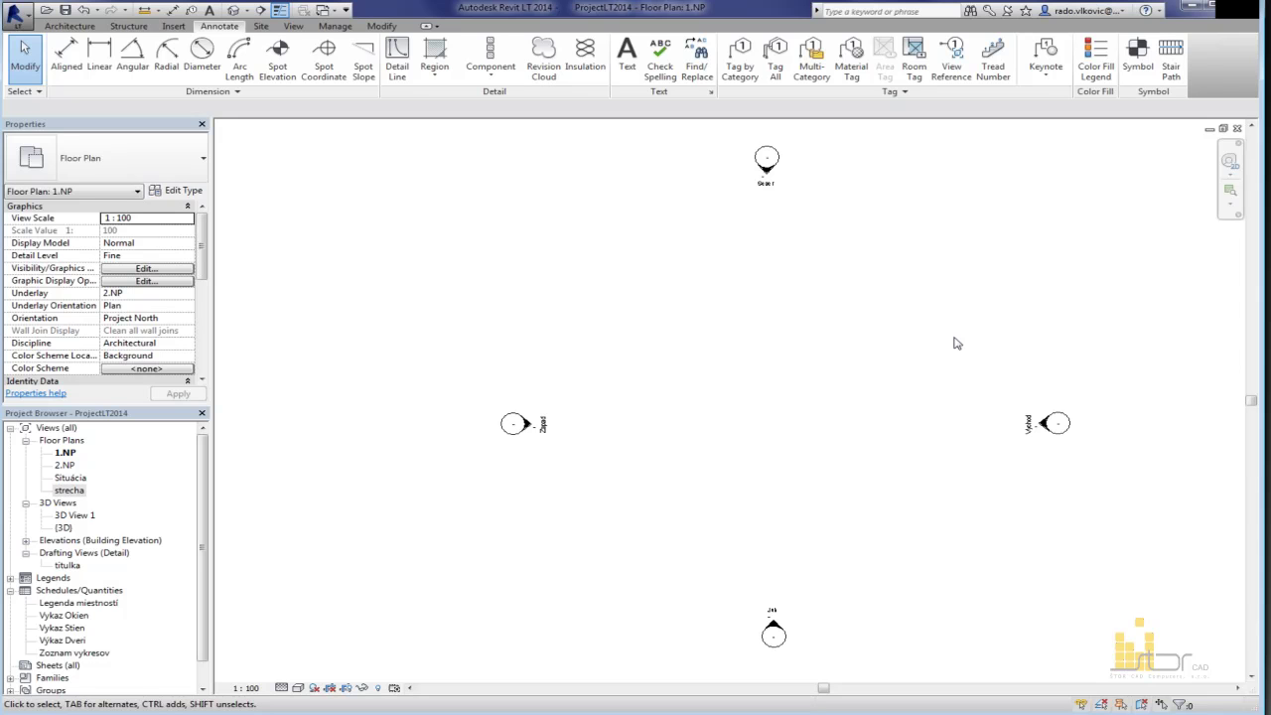
# Step: Start the Wall tool and choose the Basic Wall type Tehla 300mm +140
pyautogui.press('w')
pyautogui.press('a')
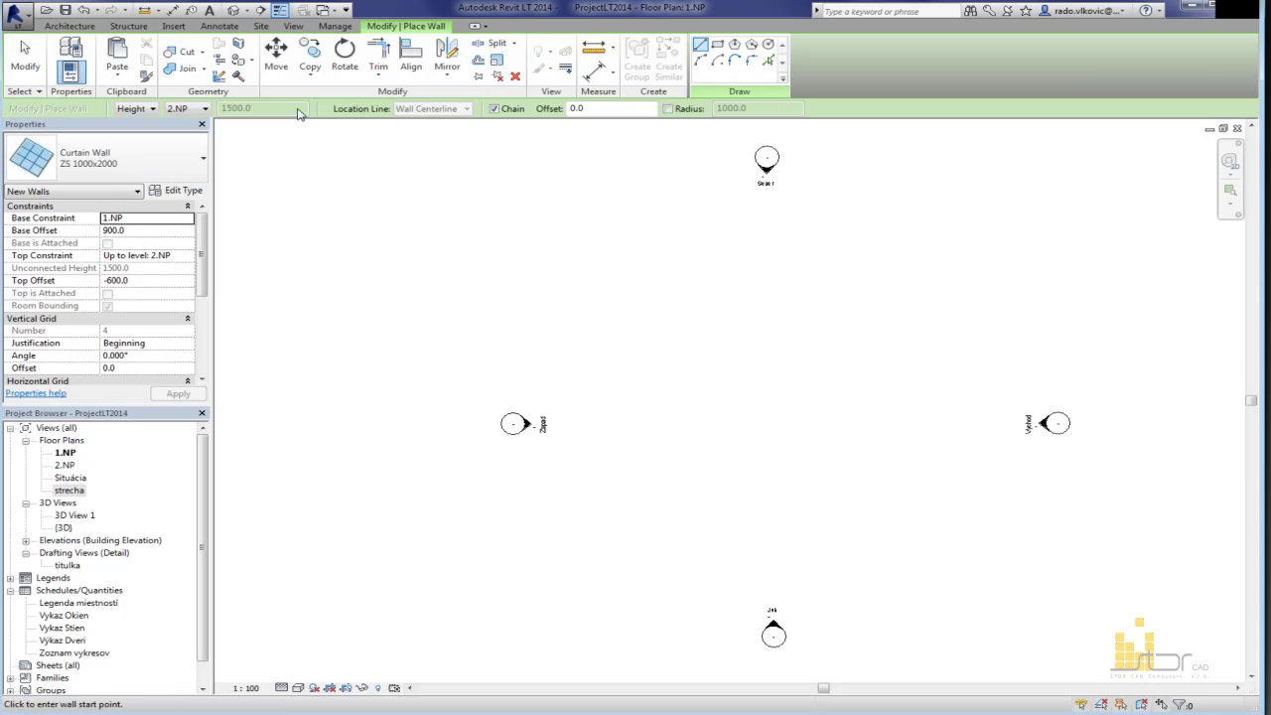
pyautogui.click(164, 159)
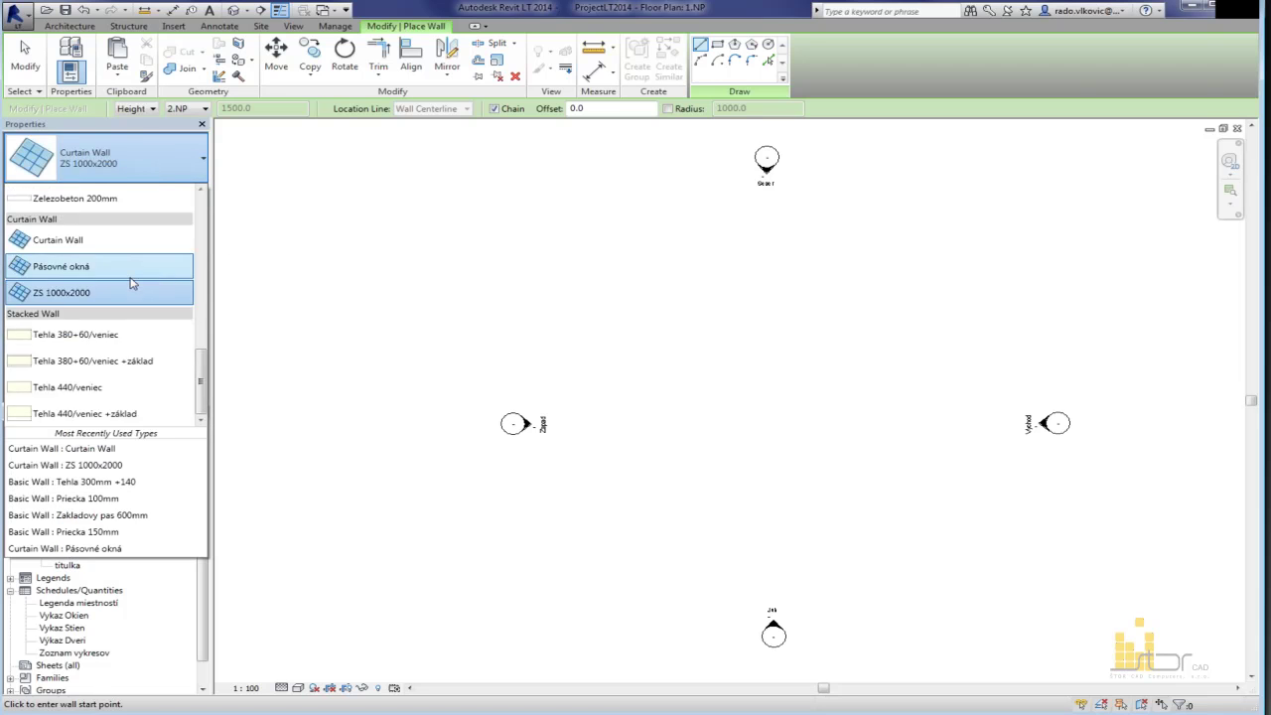
pyautogui.scroll(-5, 130, 283)
pyautogui.scroll(2, 130, 283)
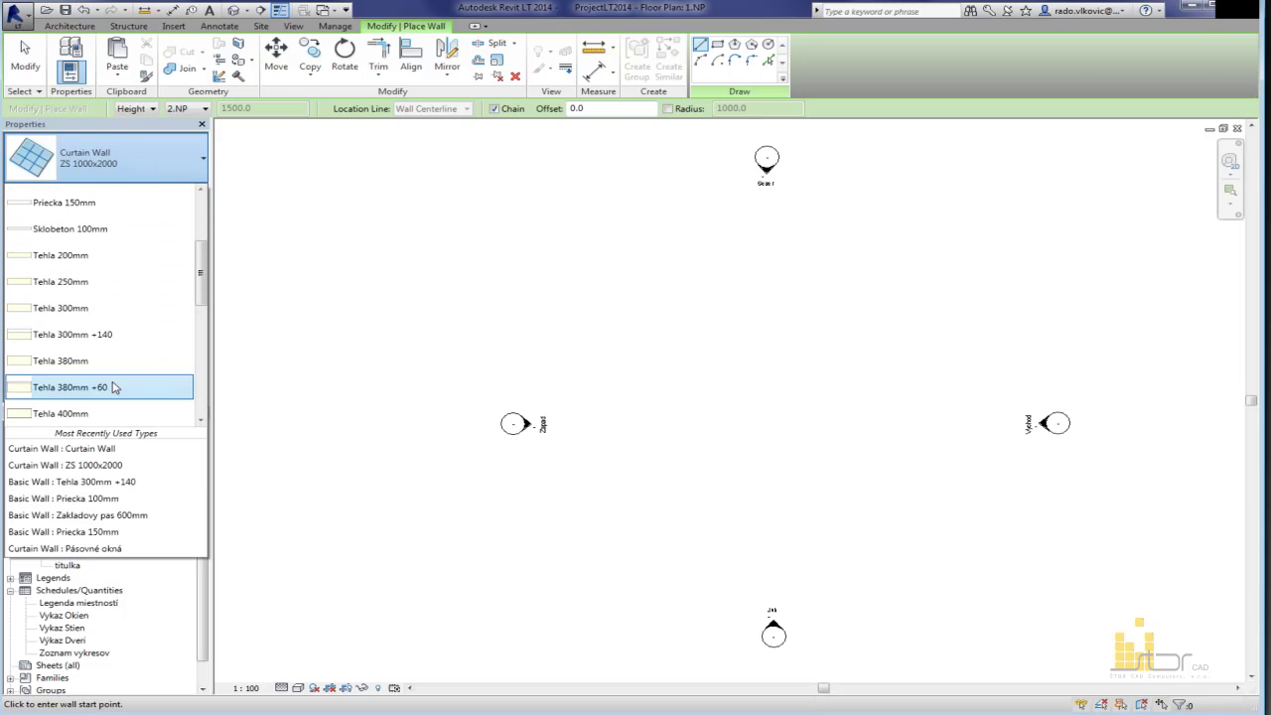
pyautogui.click(109, 333)
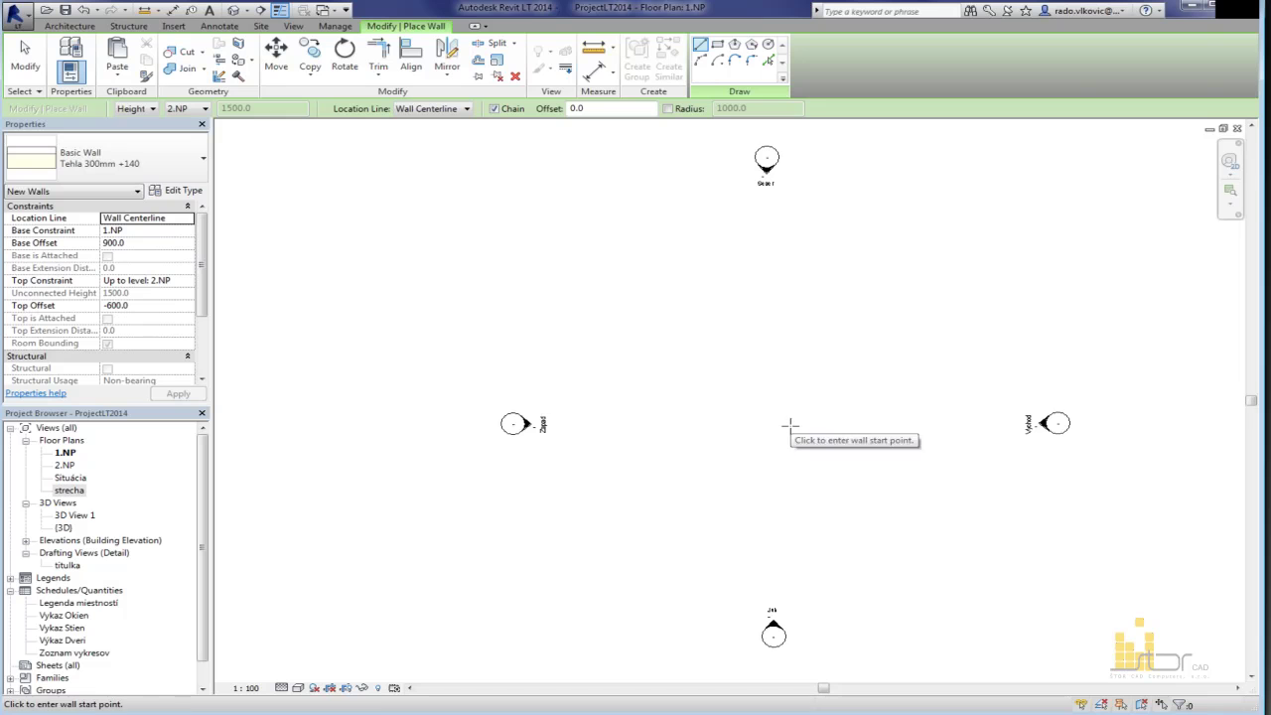
# Step: Set both the base offset and the top offset of new walls to 0 and leave the Wall tool
pyautogui.click(165, 241)
pyautogui.write('0')
pyautogui.press('Return')
pyautogui.click(149, 305)
pyautogui.write('0')
pyautogui.press('Return')
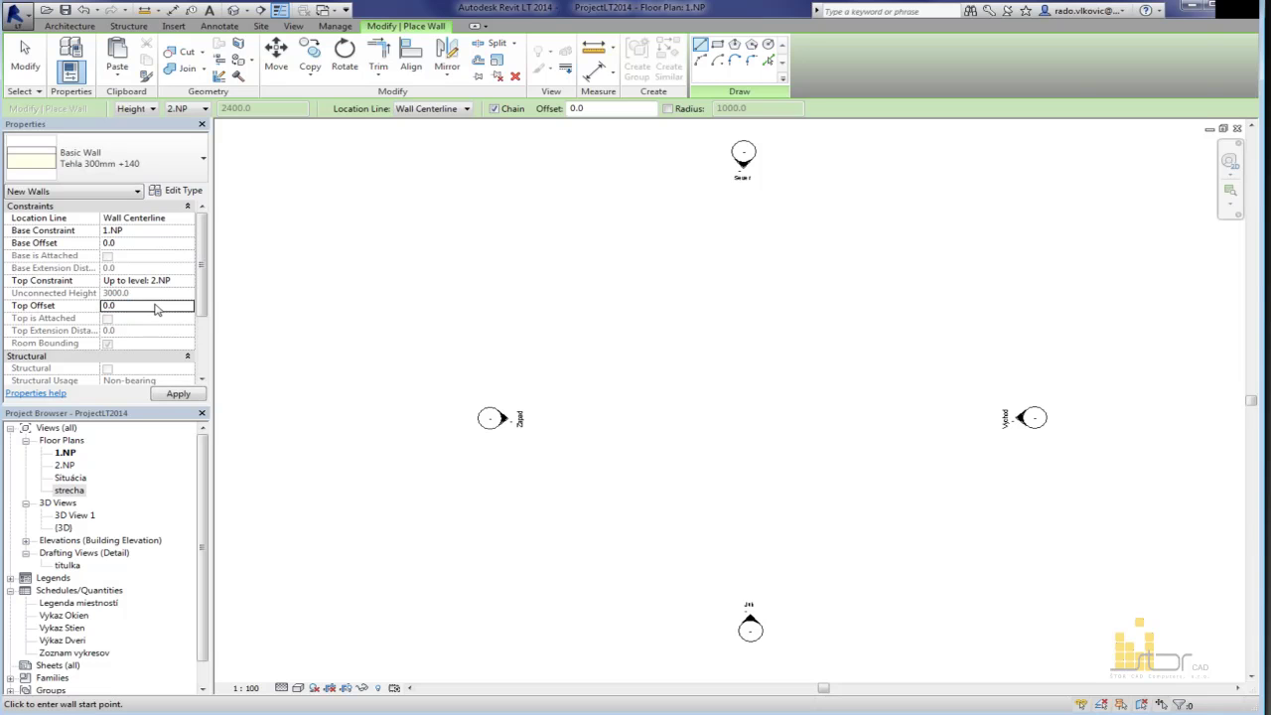
pyautogui.moveTo(732, 383)
pyautogui.mouseDown(button='middle')
pyautogui.moveTo(584, 426)
pyautogui.moveTo(694, 417)
pyautogui.mouseUp(button='middle')
pyautogui.click(28, 77)
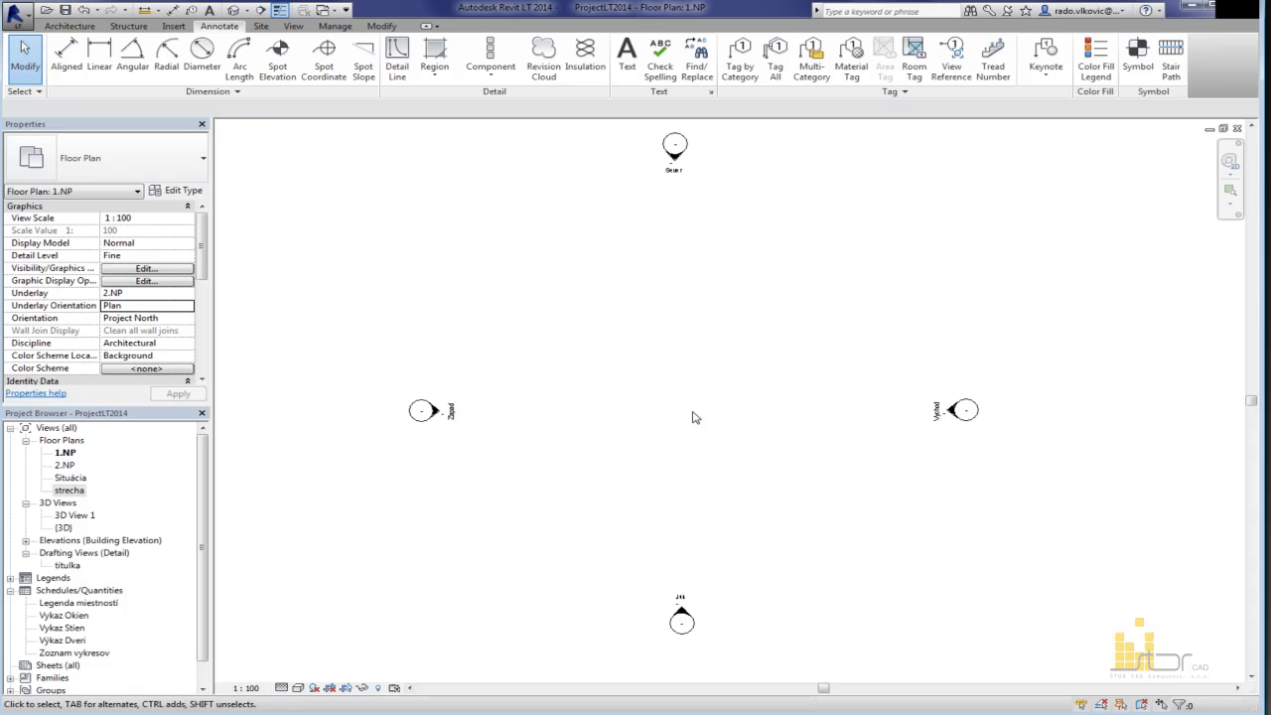
# Step: Restart the Wall tool, look through the available wall types and select Basic Wall Tehla 300mm +140
pyautogui.click(63, 27)
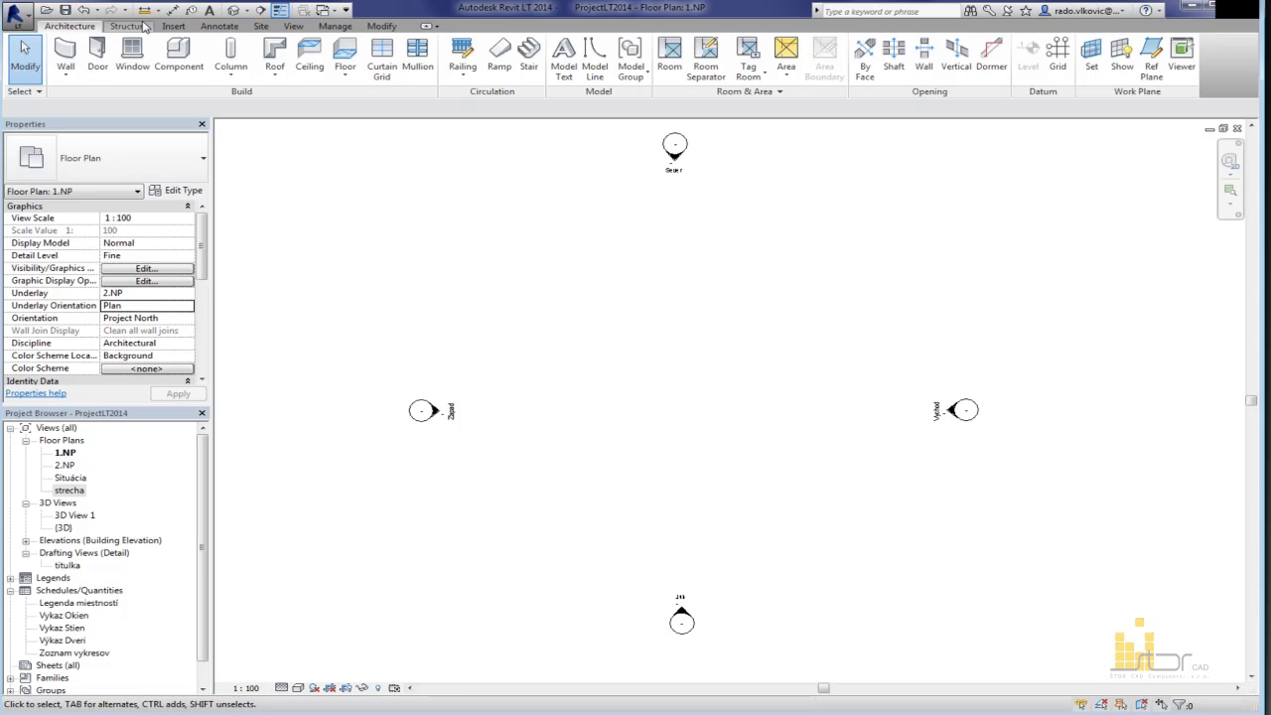
pyautogui.click(71, 64)
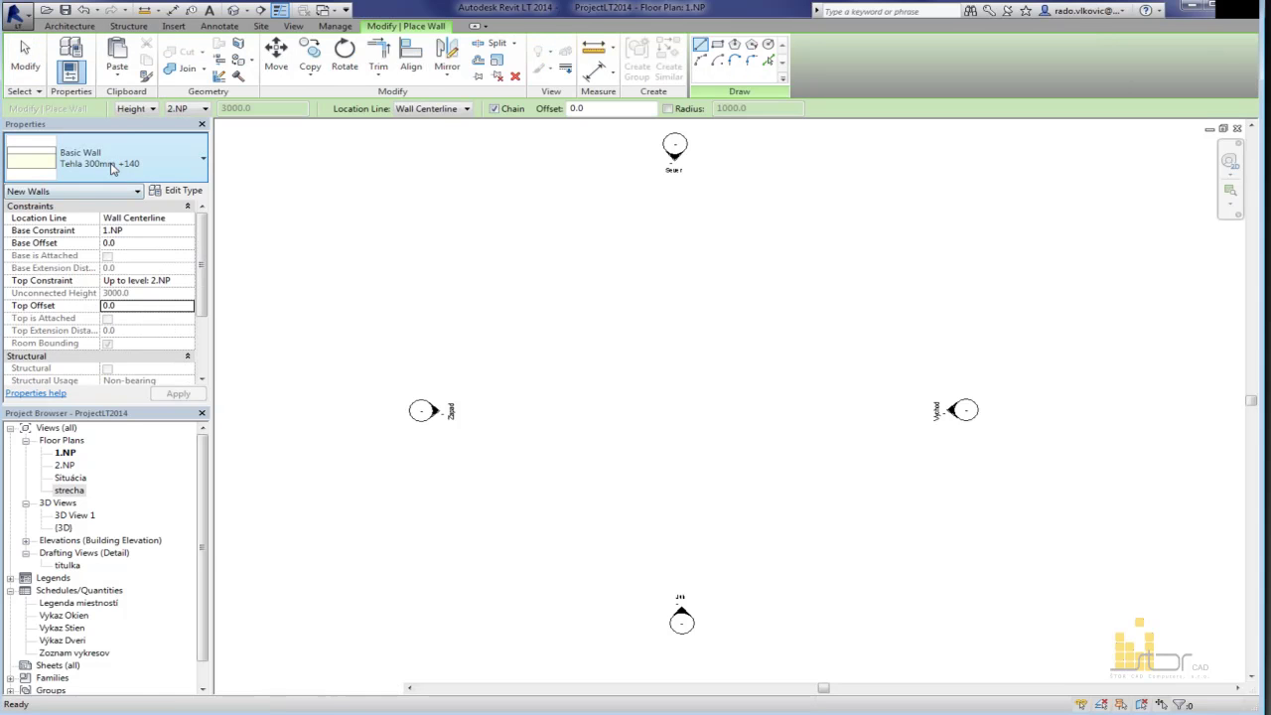
pyautogui.click(113, 167)
pyautogui.scroll(4, 199, 228)
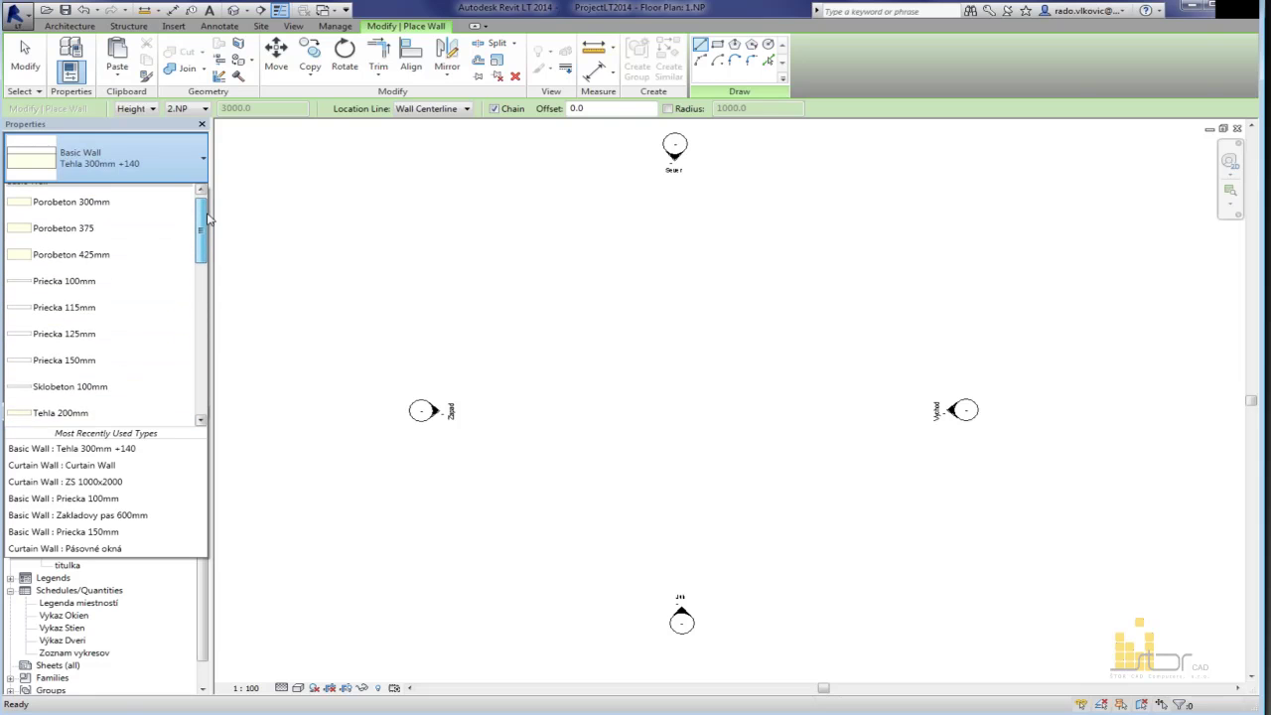
pyautogui.moveTo(205, 220); pyautogui.dragTo(207, 281)
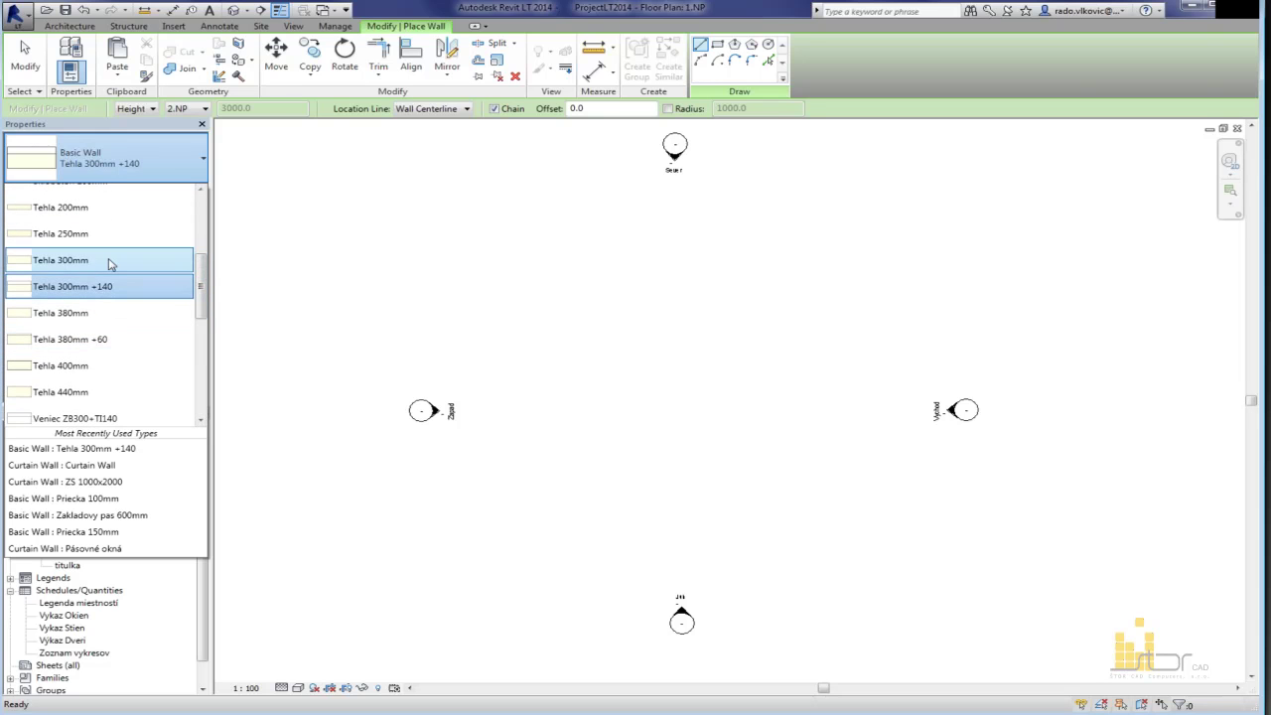
pyautogui.click(89, 286)
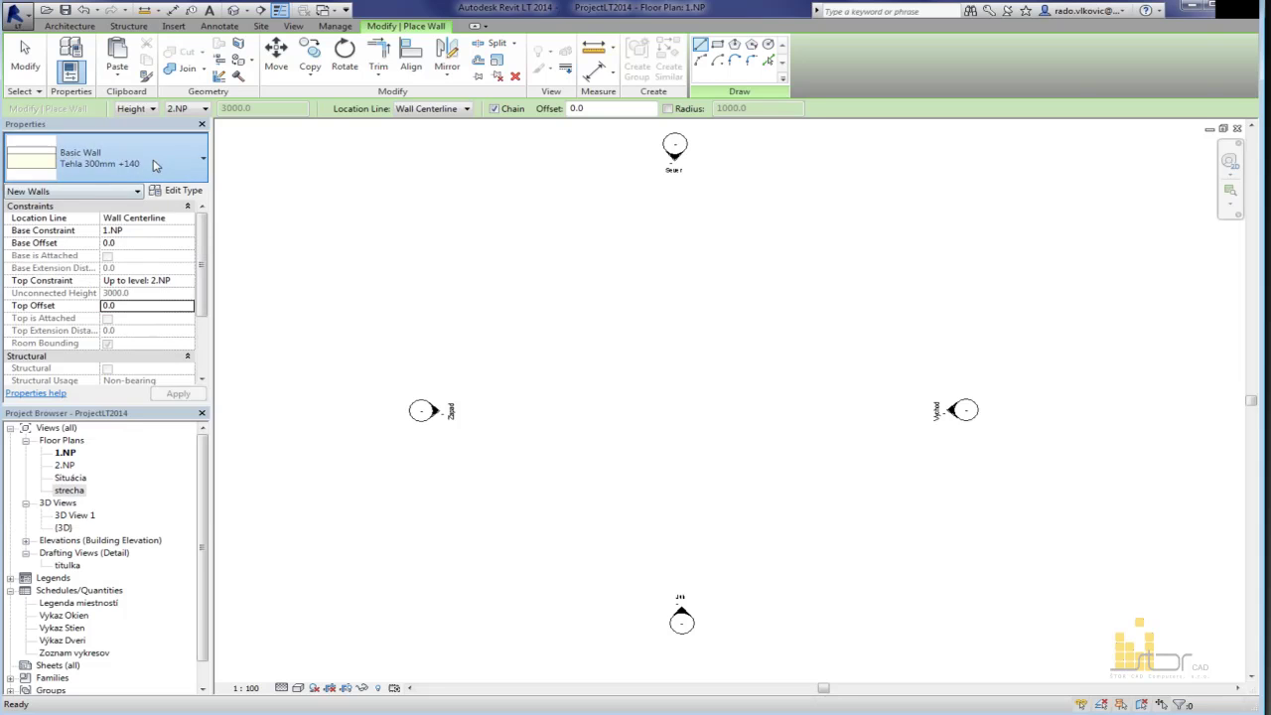
pyautogui.click(105, 159)
pyautogui.click(99, 226)
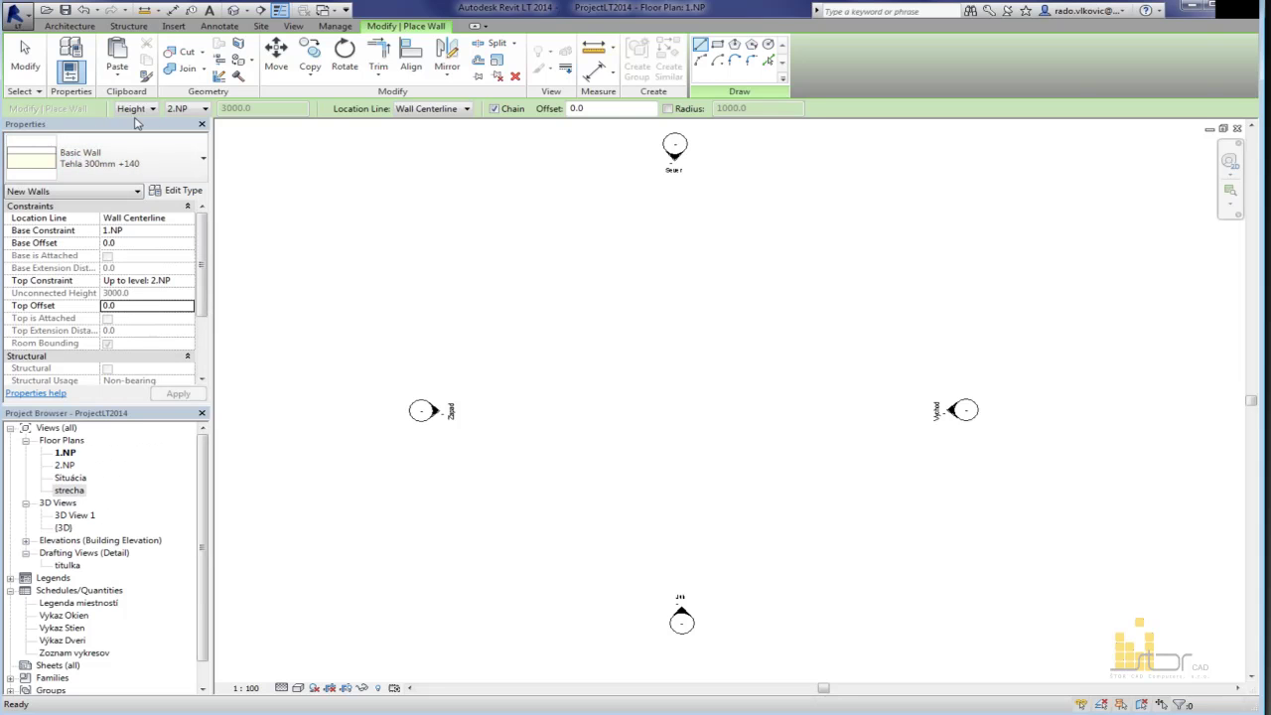
# Step: Set the location line of the new walls to Finish Face: Interior
pyautogui.click(189, 222)
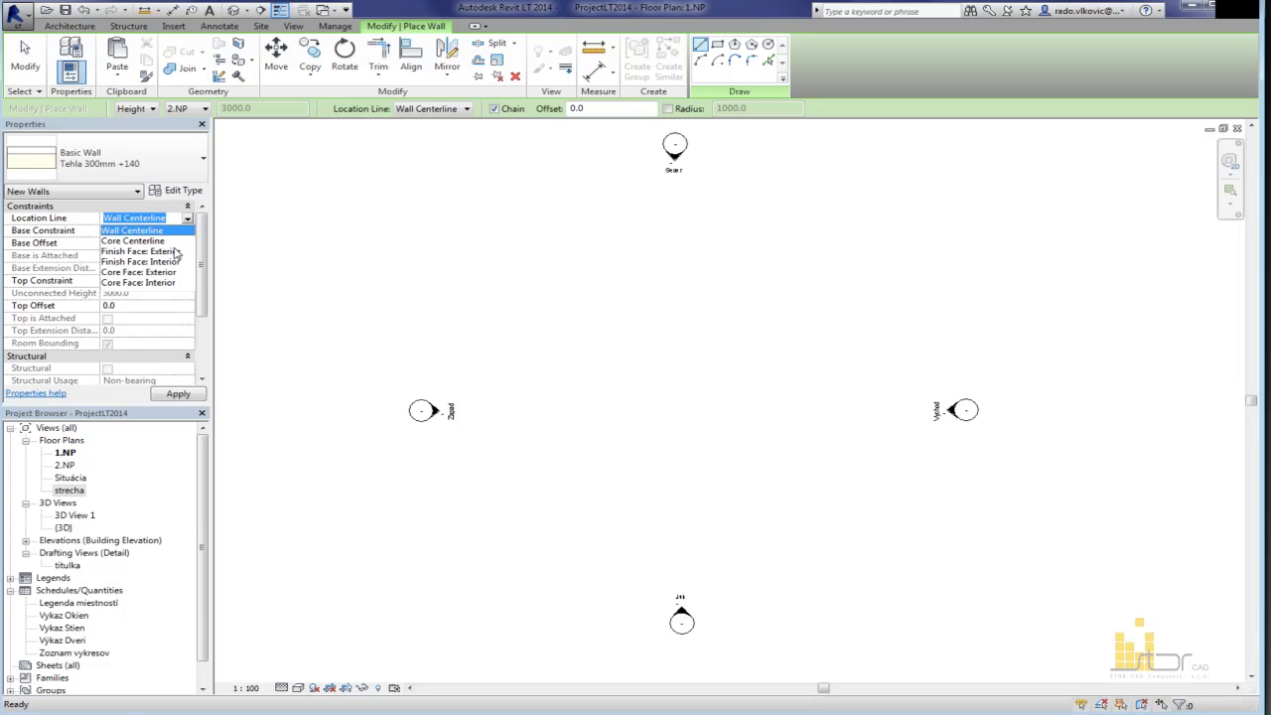
pyautogui.click(175, 251)
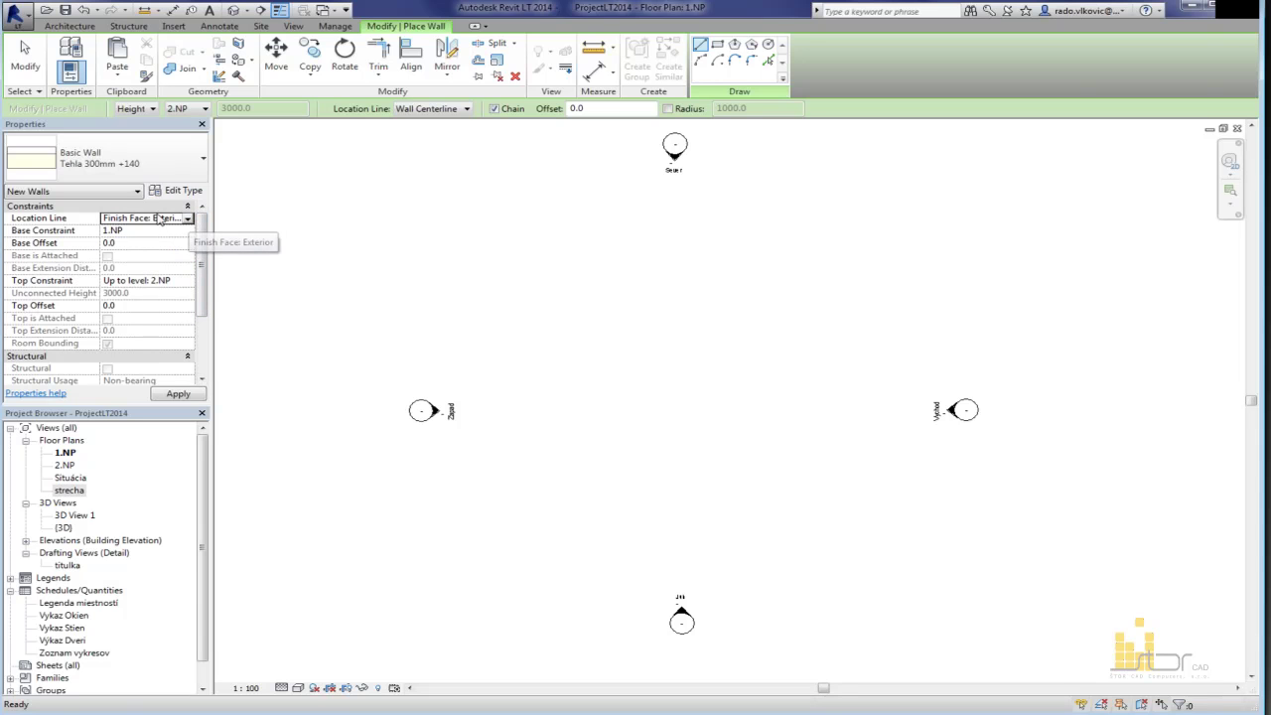
pyautogui.click(187, 218)
pyautogui.click(176, 263)
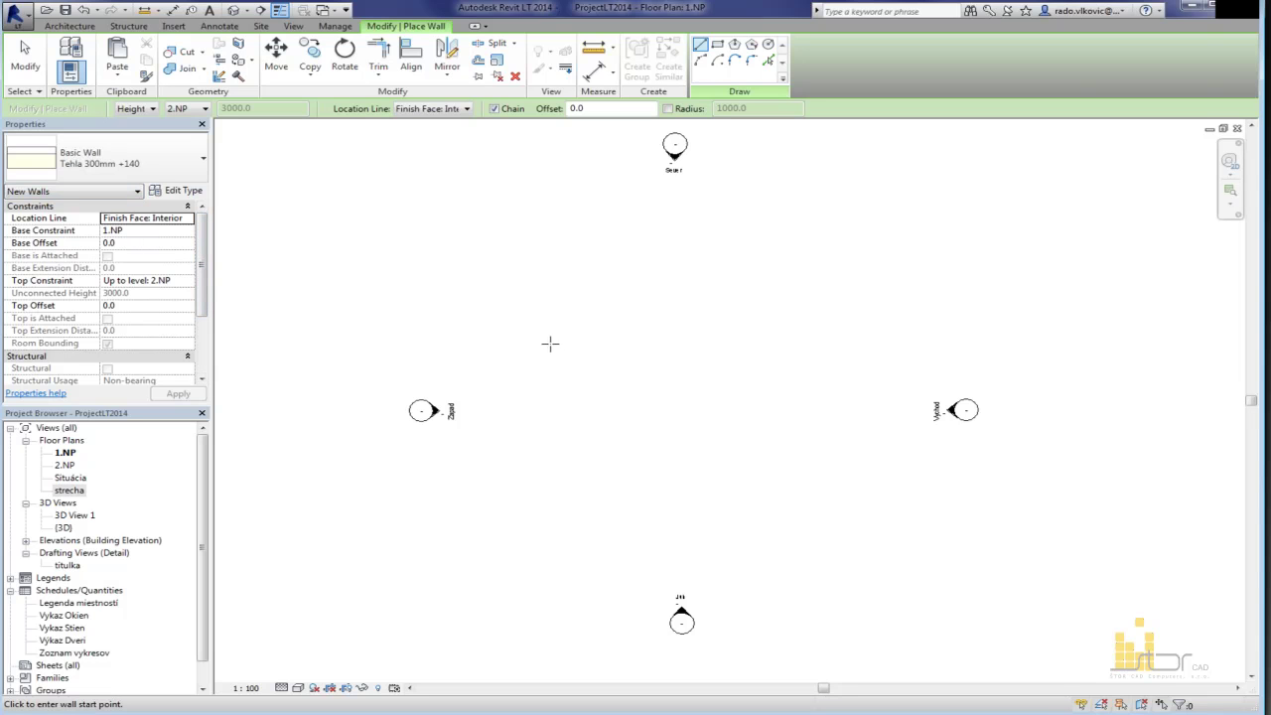
# Step: Draw the west wall about 9400 mm long toward the north and continue the chain with a wall running east
pyautogui.click(579, 470)
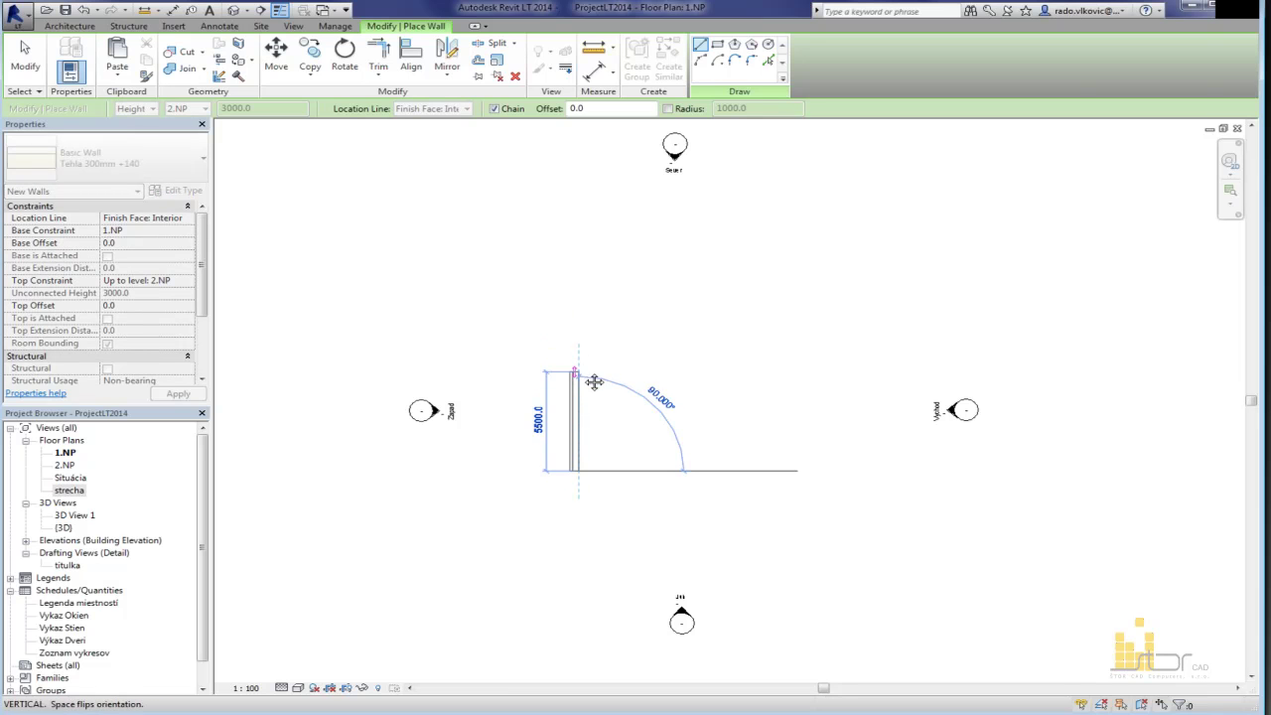
pyautogui.moveTo(594, 382); pyautogui.dragTo(583, 333, button='middle')
pyautogui.moveTo(552, 382); pyautogui.dragTo(514, 514, button='middle')
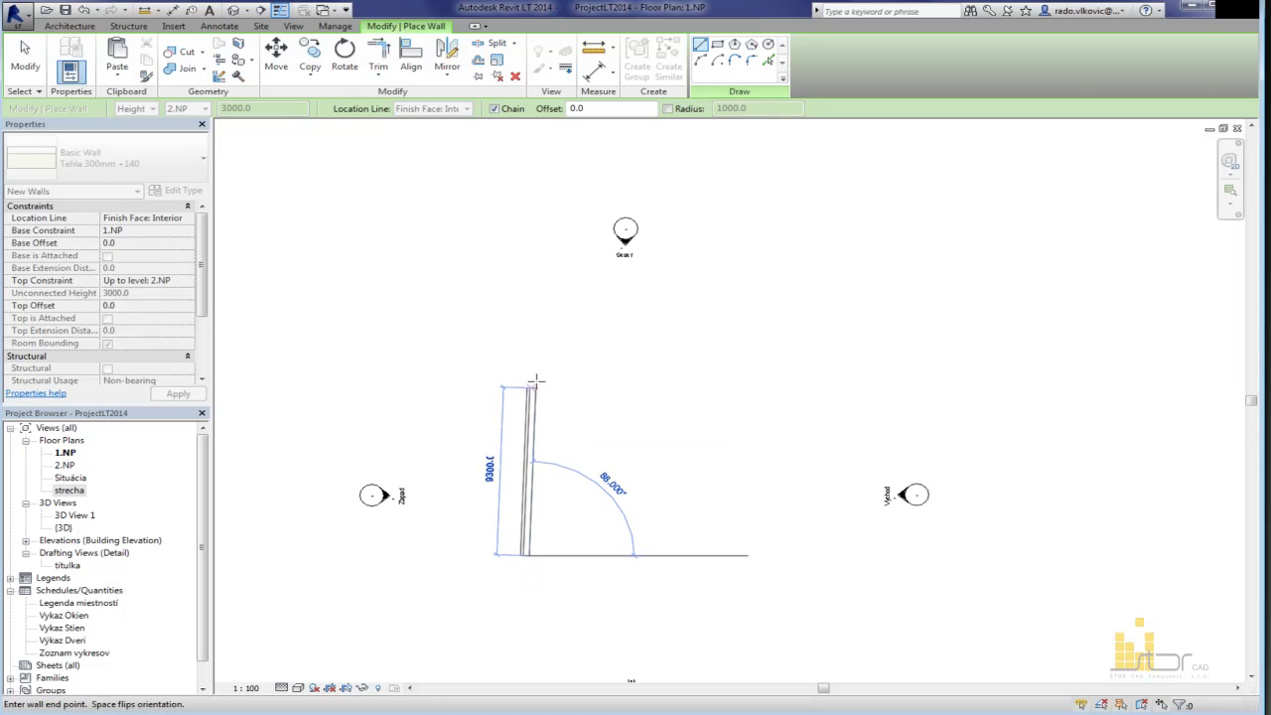
pyautogui.click(528, 385)
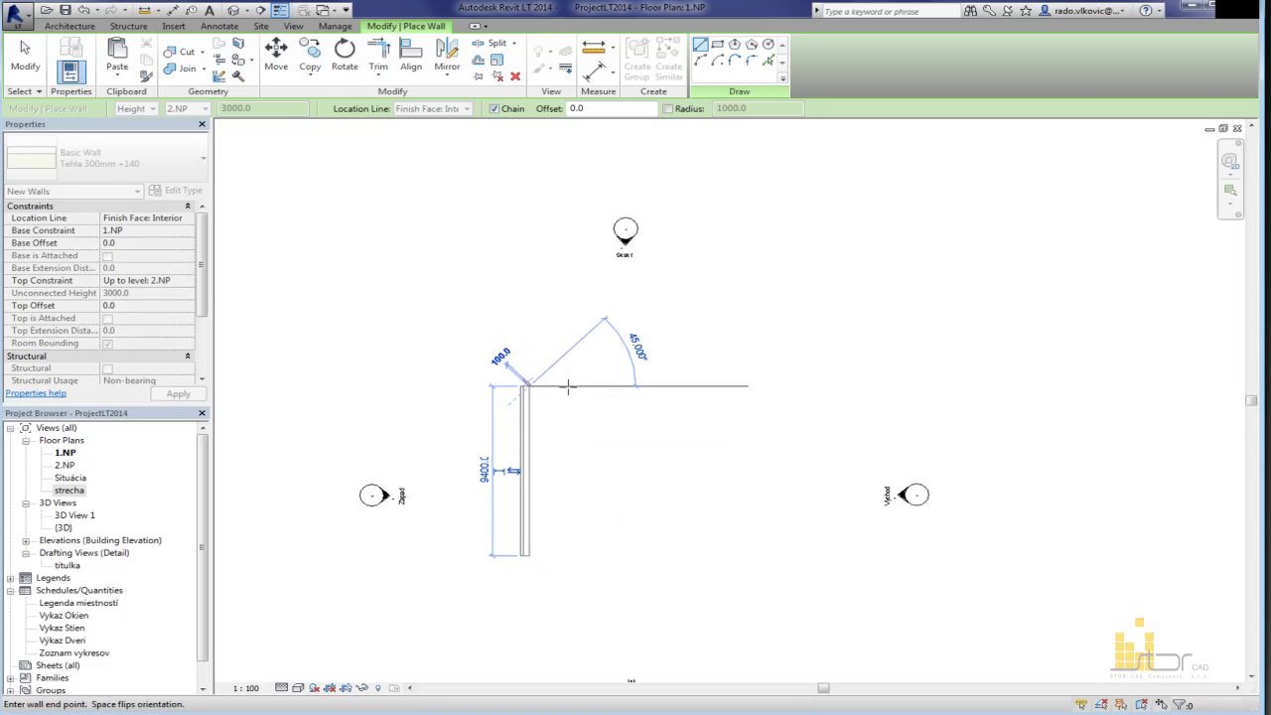
pyautogui.click(646, 385)
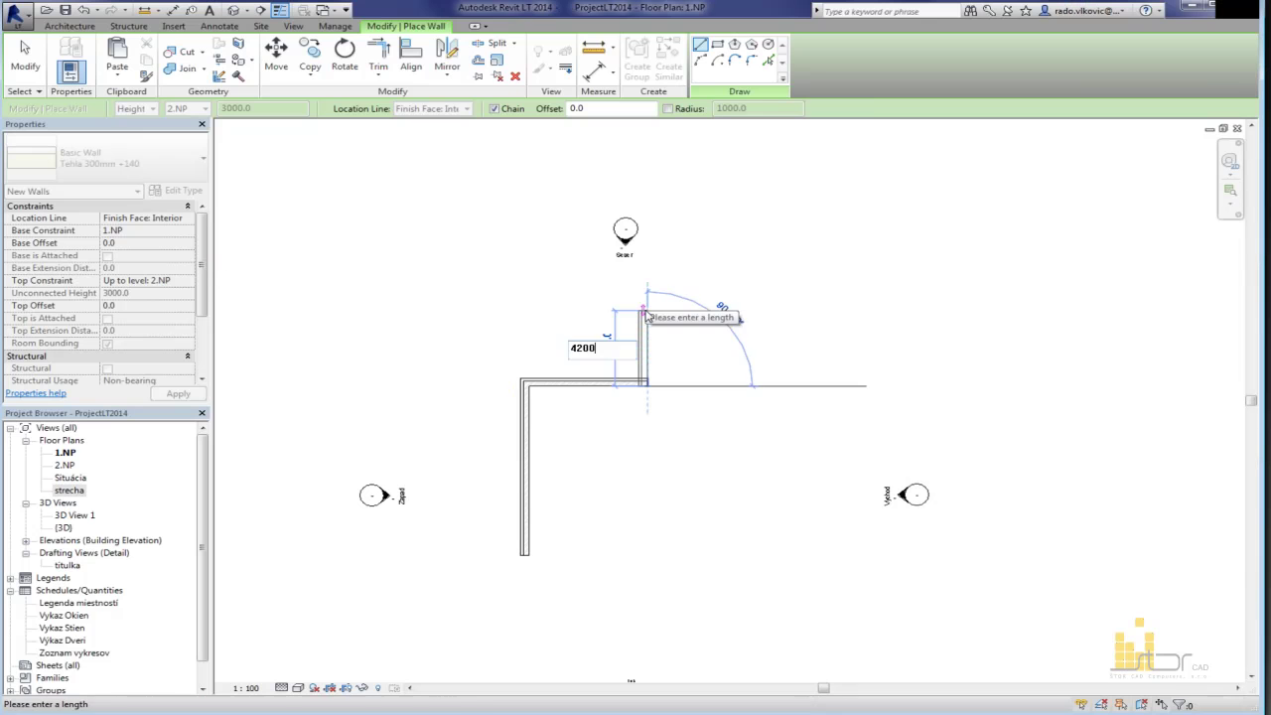
# Step: Continue the wall chain with a 4200 mm wall going north and a 4200 mm wall going east
pyautogui.click(645, 310)
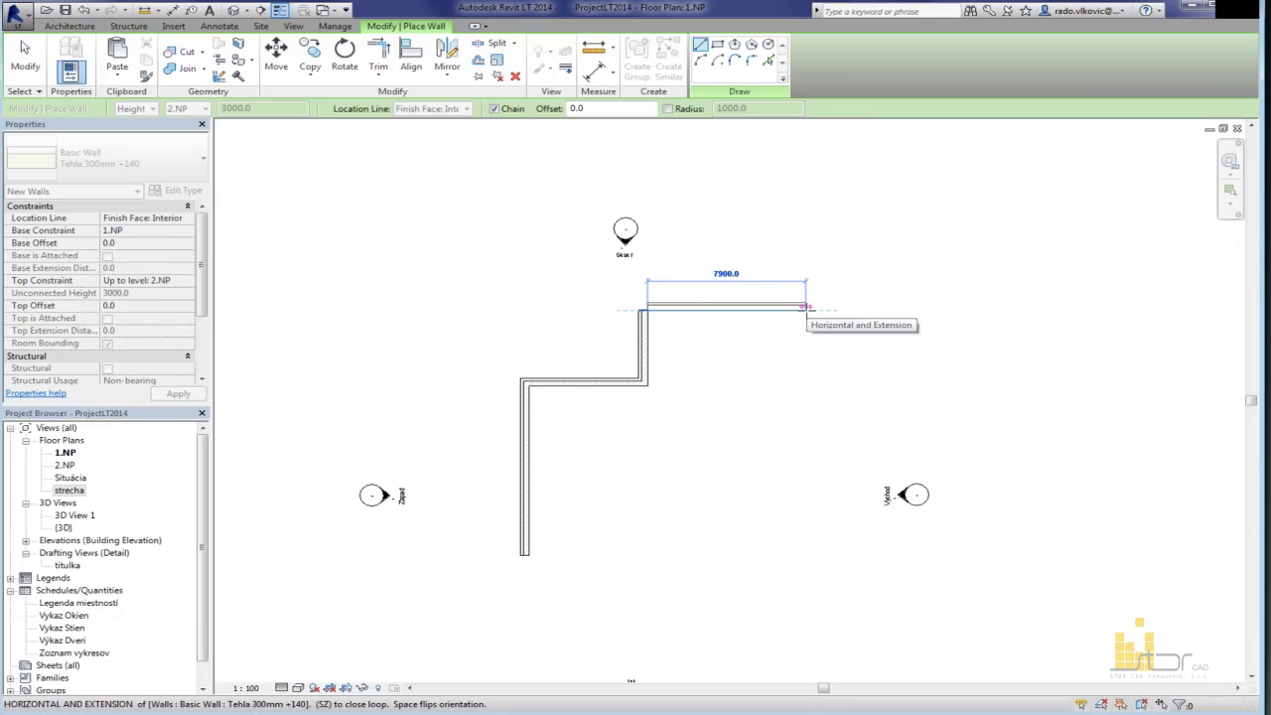
pyautogui.write('4')
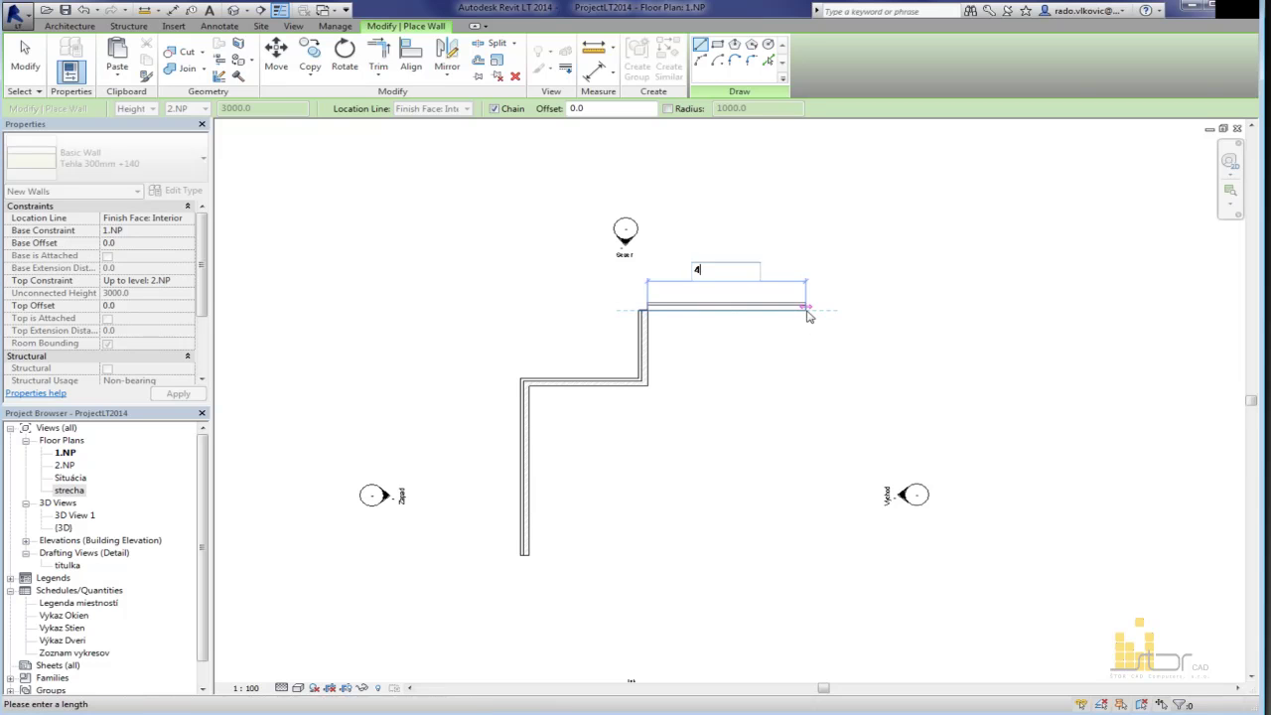
pyautogui.write('20.0')
pyautogui.press('Return')
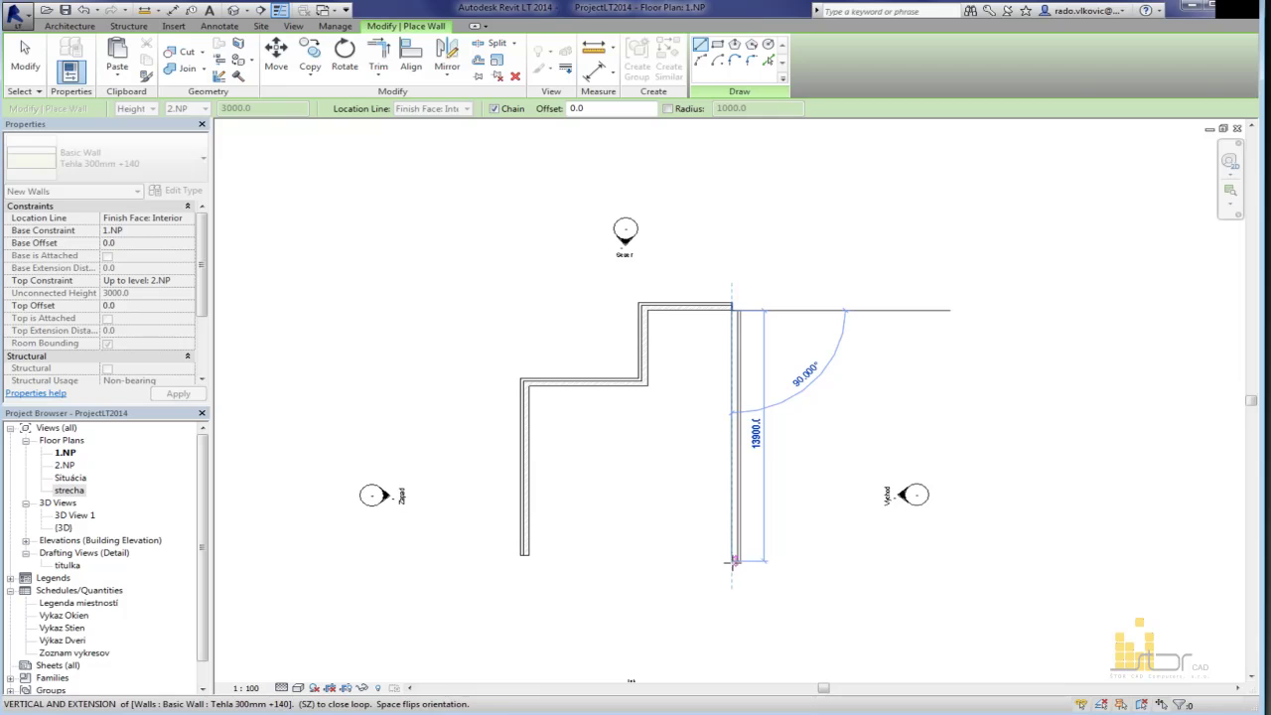
# Step: Complete the wall chain down the east side and around a south bay about 4200 mm wide, closing the outline at the west wall
pyautogui.click(732, 557)
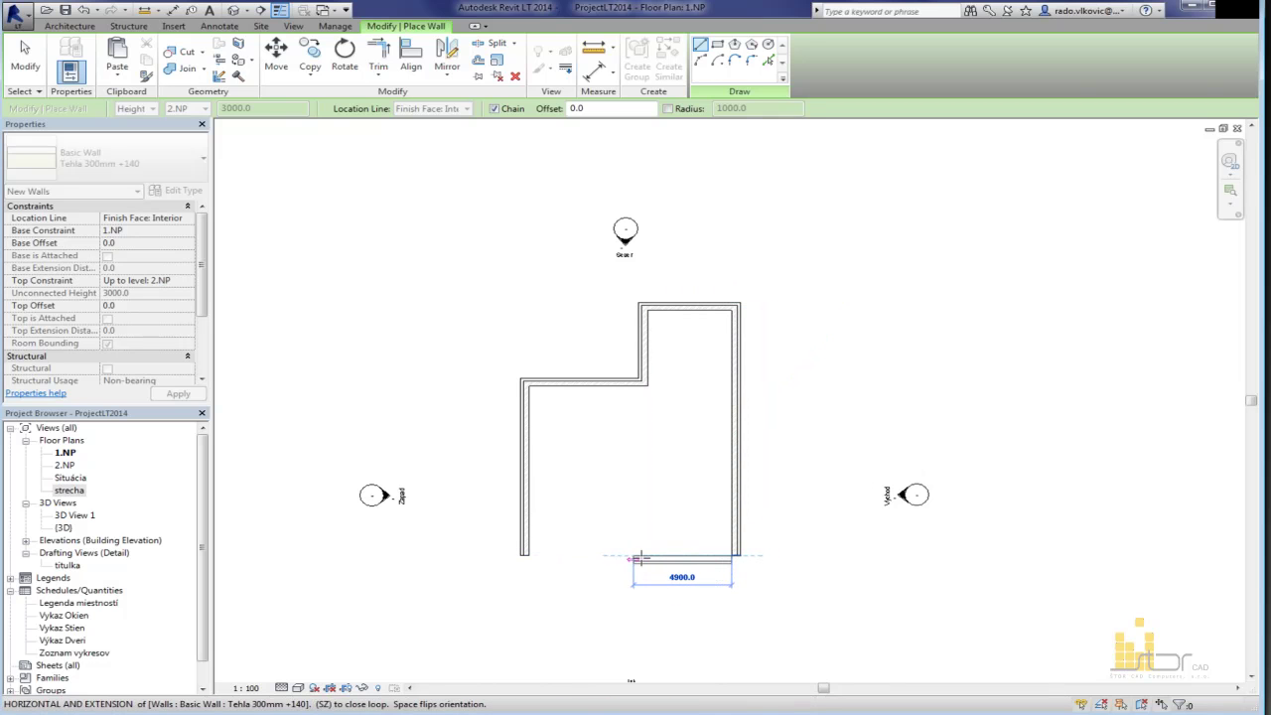
pyautogui.click(648, 557)
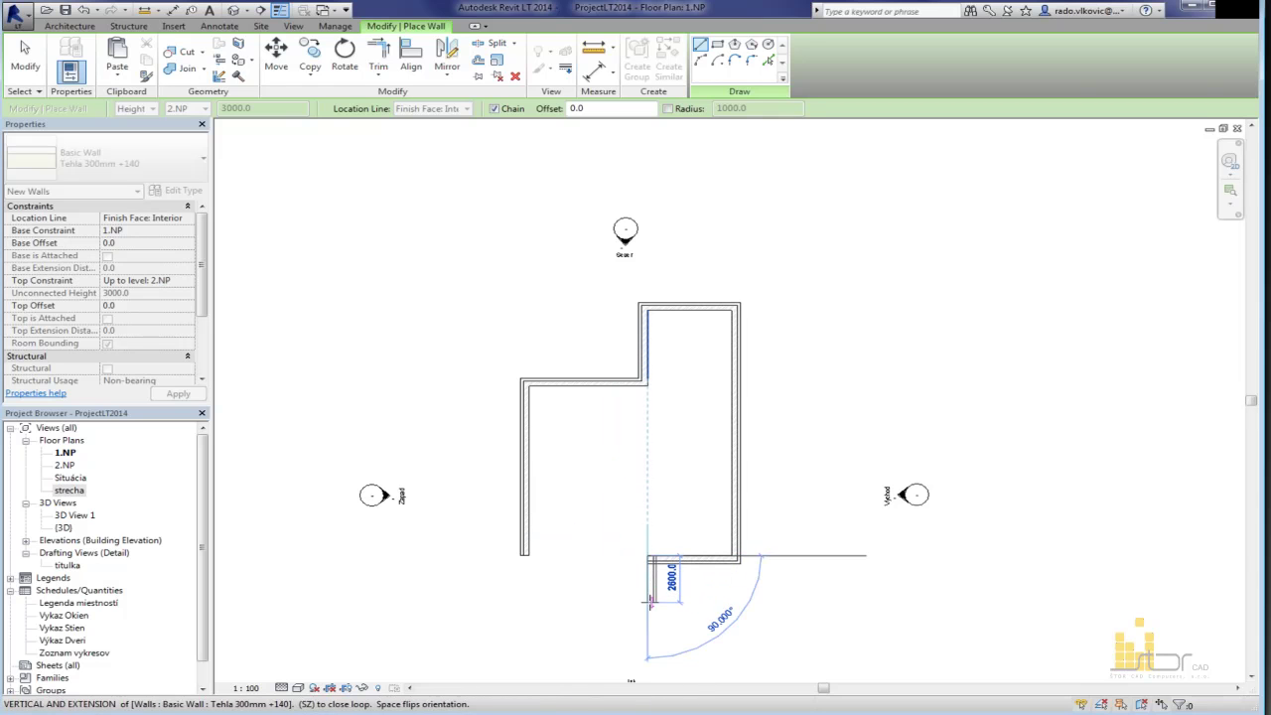
pyautogui.click(651, 607)
pyautogui.click(564, 610)
pyautogui.click(563, 555)
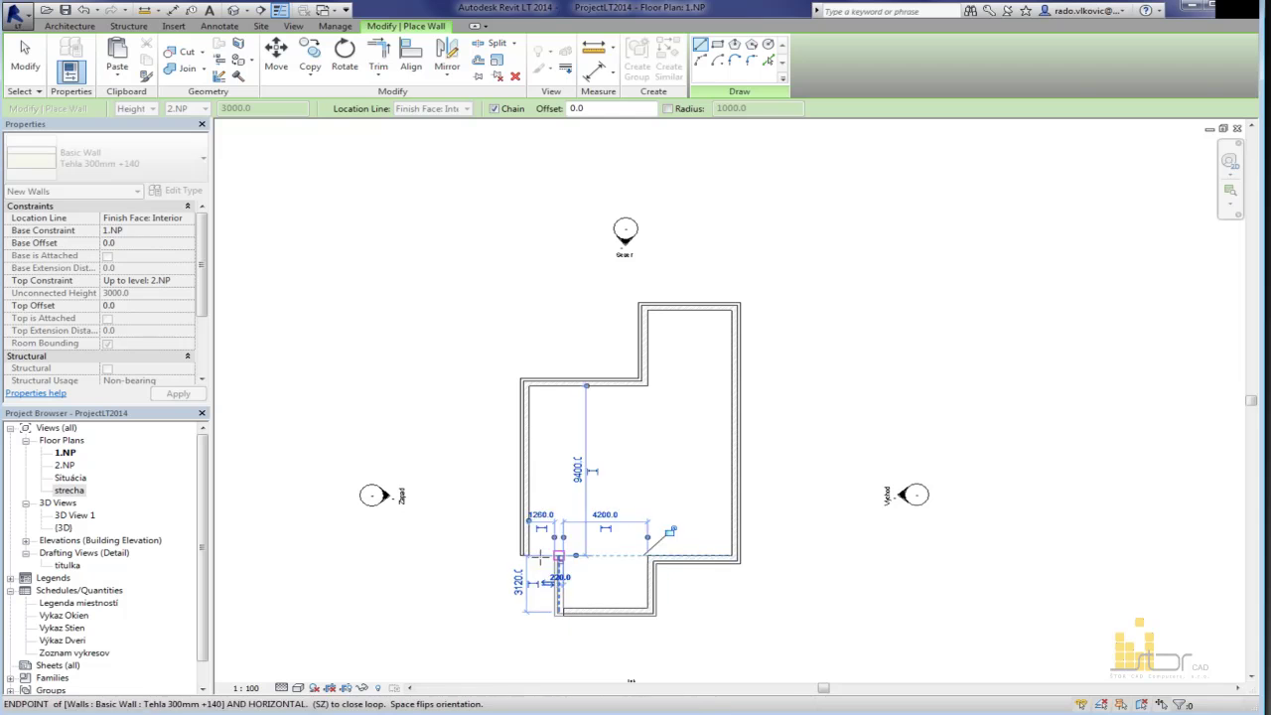
pyautogui.press('Escape')
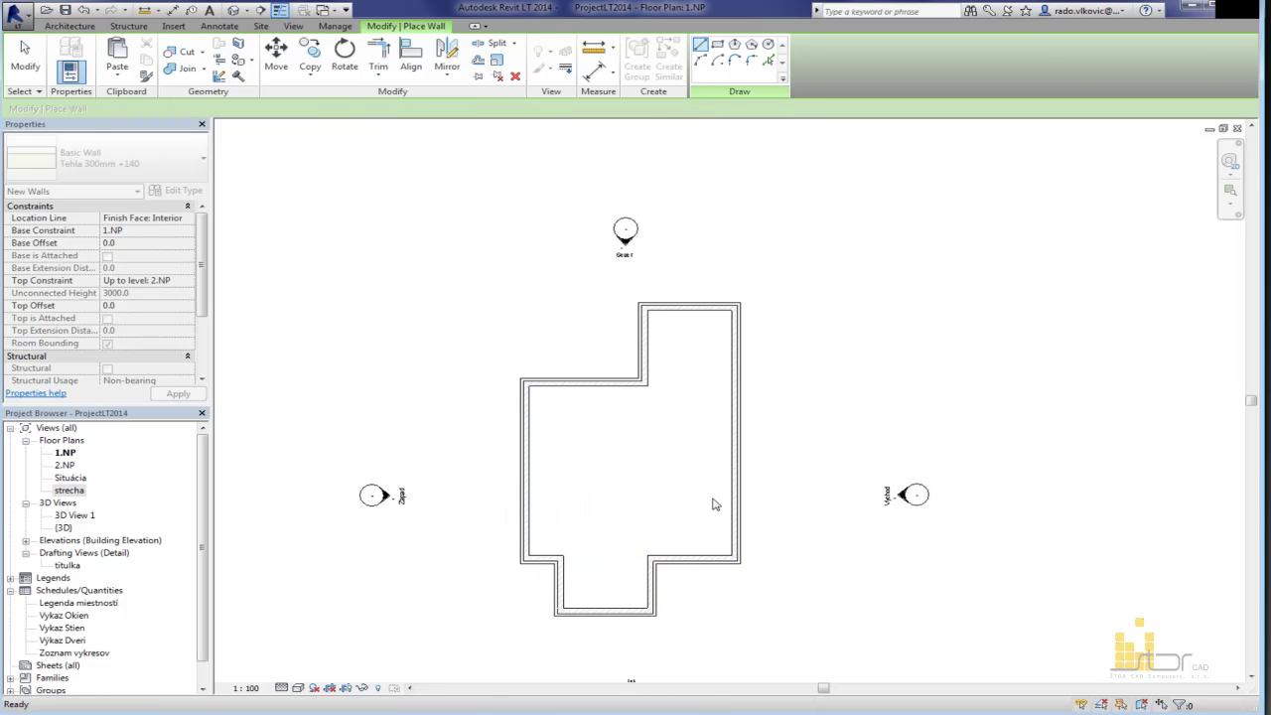
pyautogui.press('Escape')
# Step: Move the long east wall outward in the floor plan to widen the building
pyautogui.click(736, 497)
pyautogui.press('Escape')
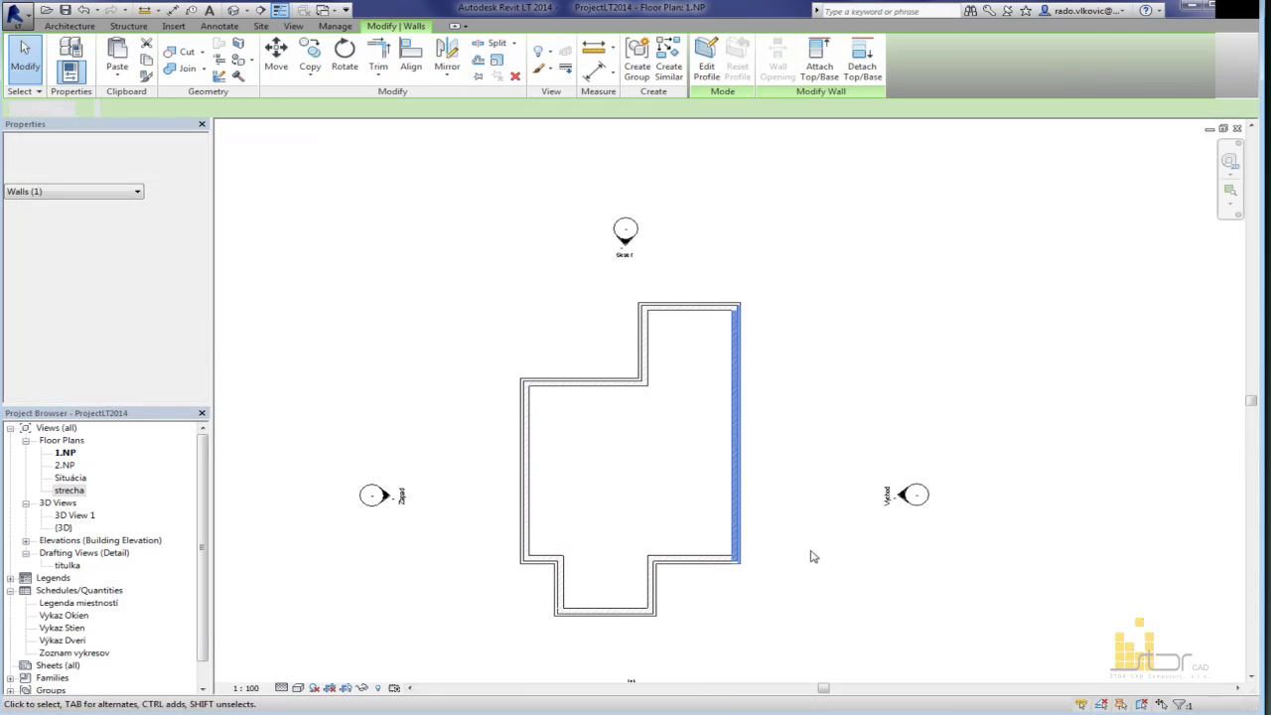
pyautogui.press('i')
pyautogui.press('Escape')
pyautogui.scroll(2, 738, 544)
pyautogui.click(738, 543)
pyautogui.moveTo(739, 544); pyautogui.dragTo(804, 545)
pyautogui.press('Escape')
# Step: Move the north wall of the building's western part outward to about 10660 mm from the south wall
pyautogui.click(581, 329)
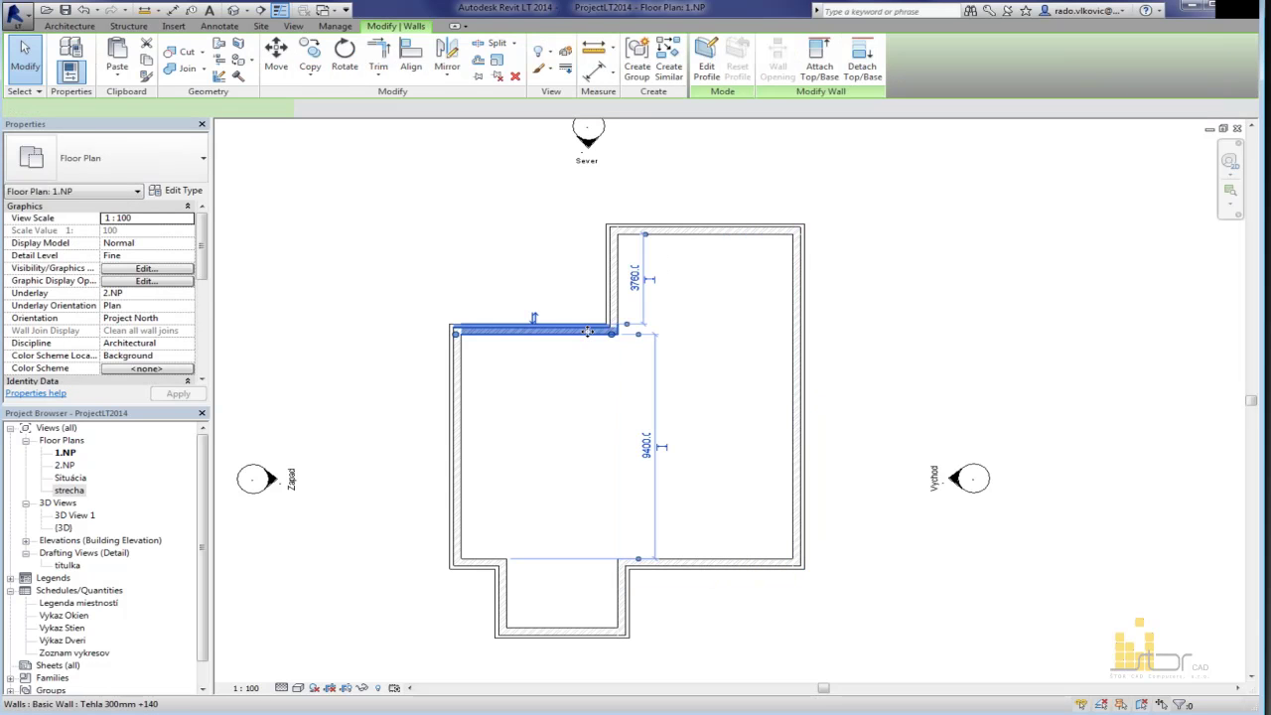
pyautogui.moveTo(586, 330); pyautogui.dragTo(587, 298)
pyautogui.press('Escape')
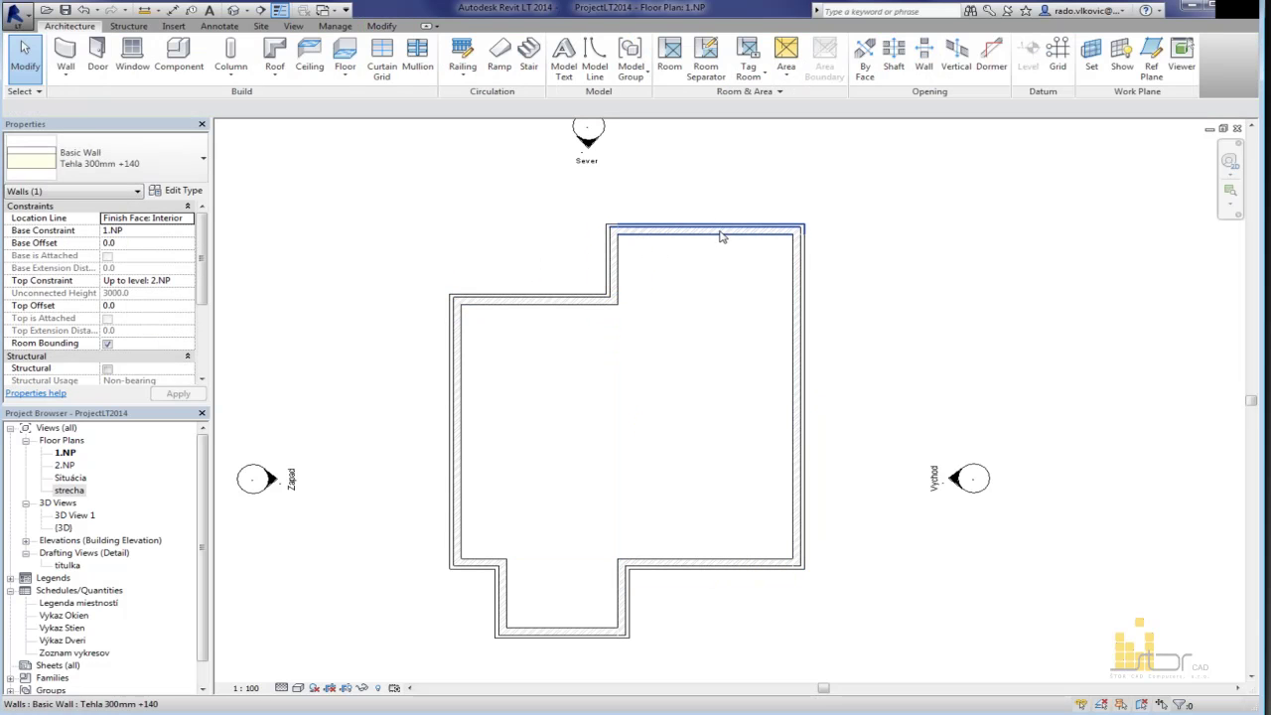
# Step: Move the northernmost wall outward to about 3700 mm from the north wall of the western part
pyautogui.click(745, 230)
pyautogui.moveTo(745, 231); pyautogui.dragTo(745, 201)
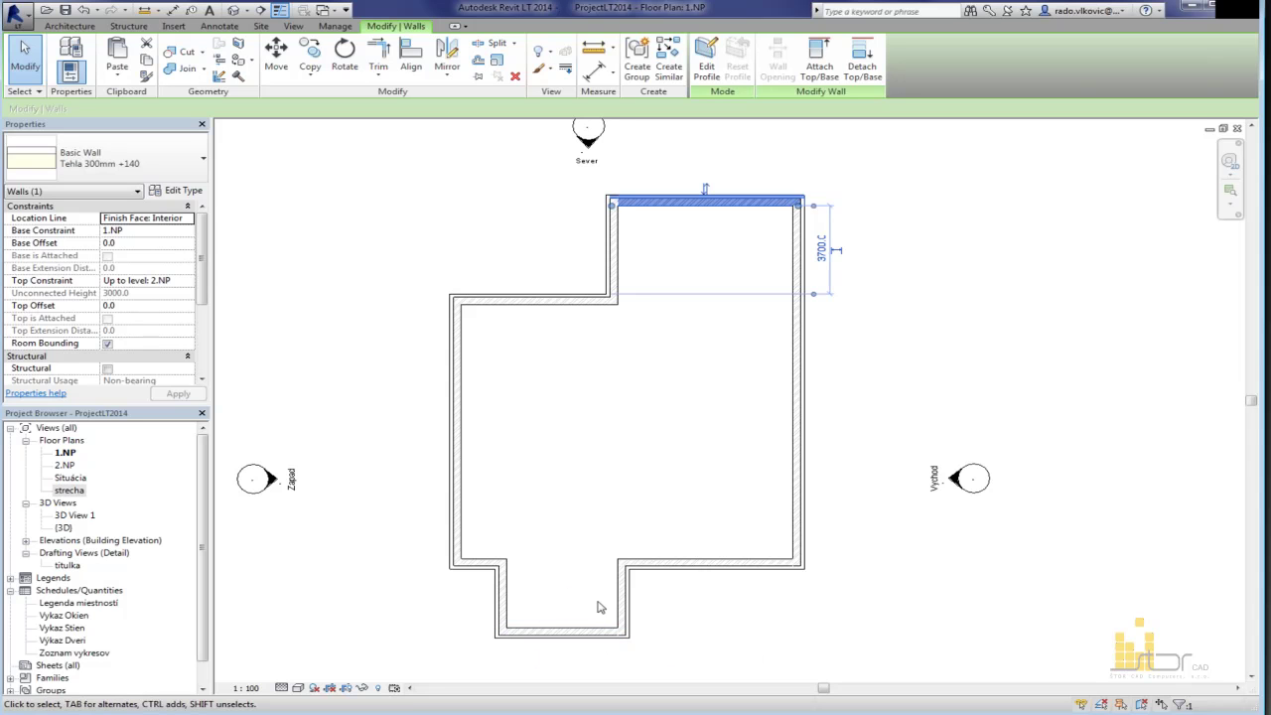
pyautogui.moveTo(651, 631); pyautogui.dragTo(663, 565, button='middle')
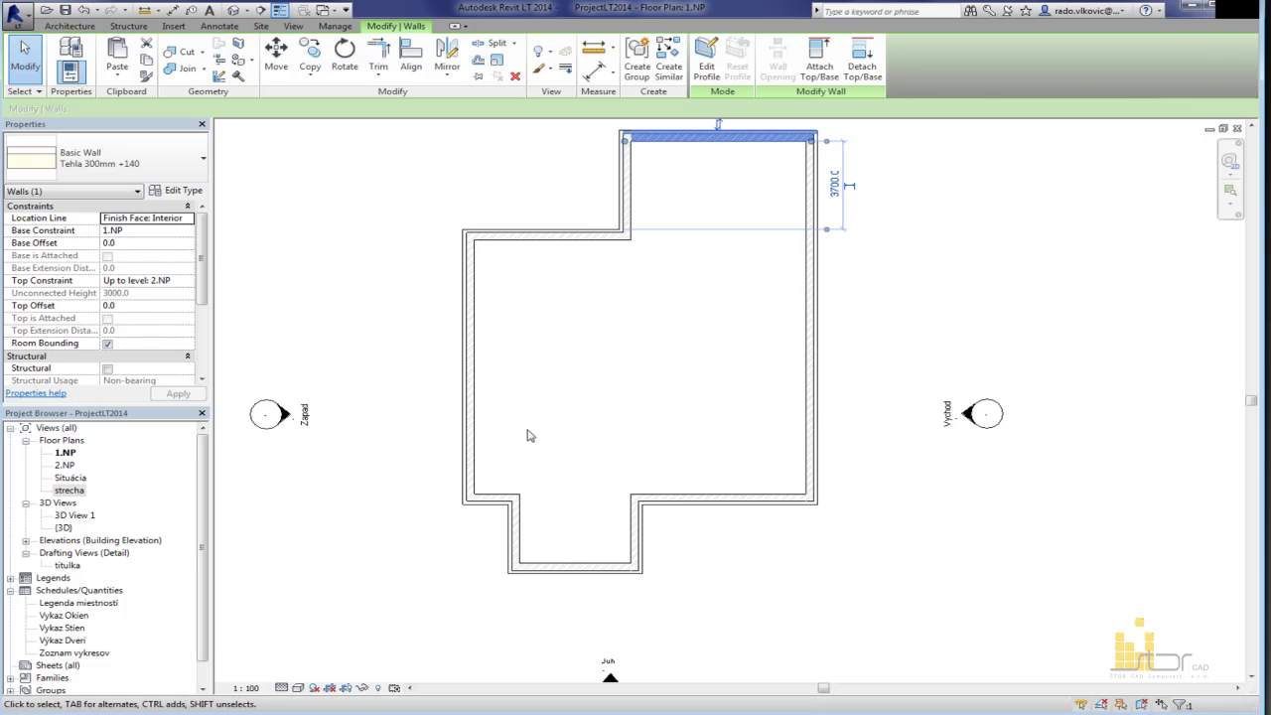
# Step: Move the west wall outward in the floor plan to widen the western part of the building
pyautogui.click(469, 459)
pyautogui.moveTo(441, 473); pyautogui.dragTo(427, 471)
pyautogui.click(568, 248)
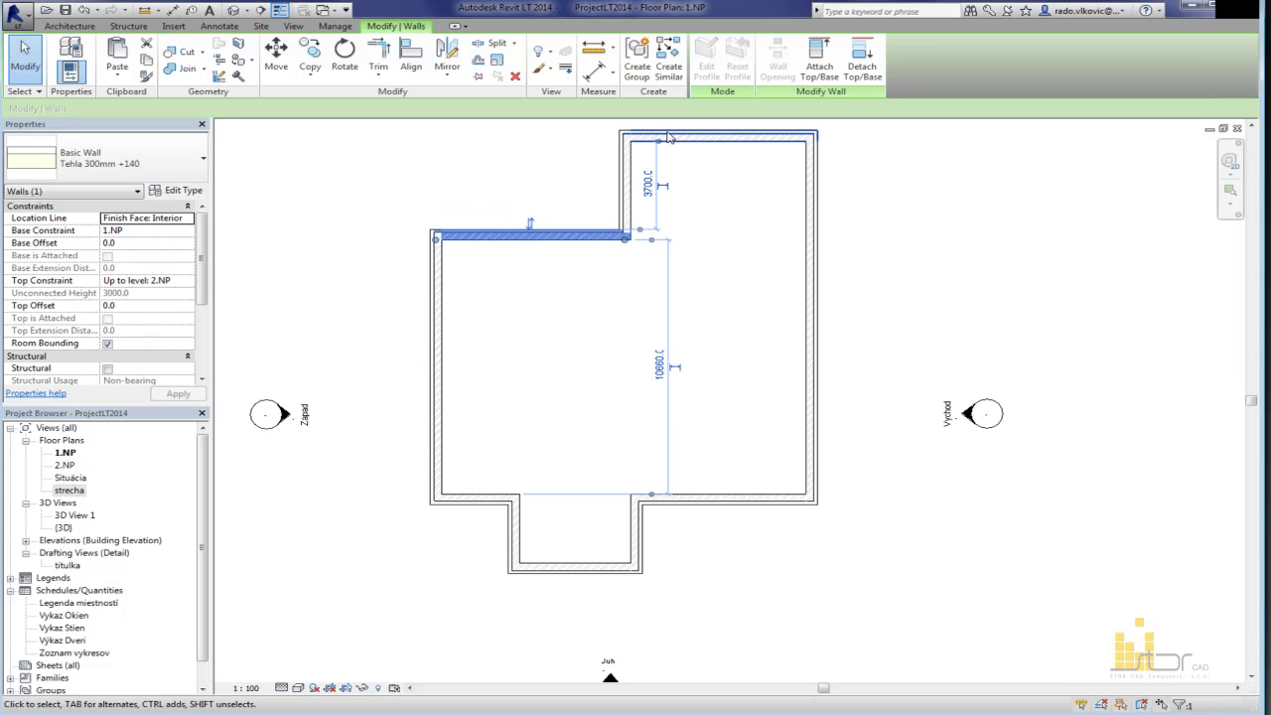
# Step: Set the distance between the western part's north wall and the south wall to 9500 mm
pyautogui.click(659, 366)
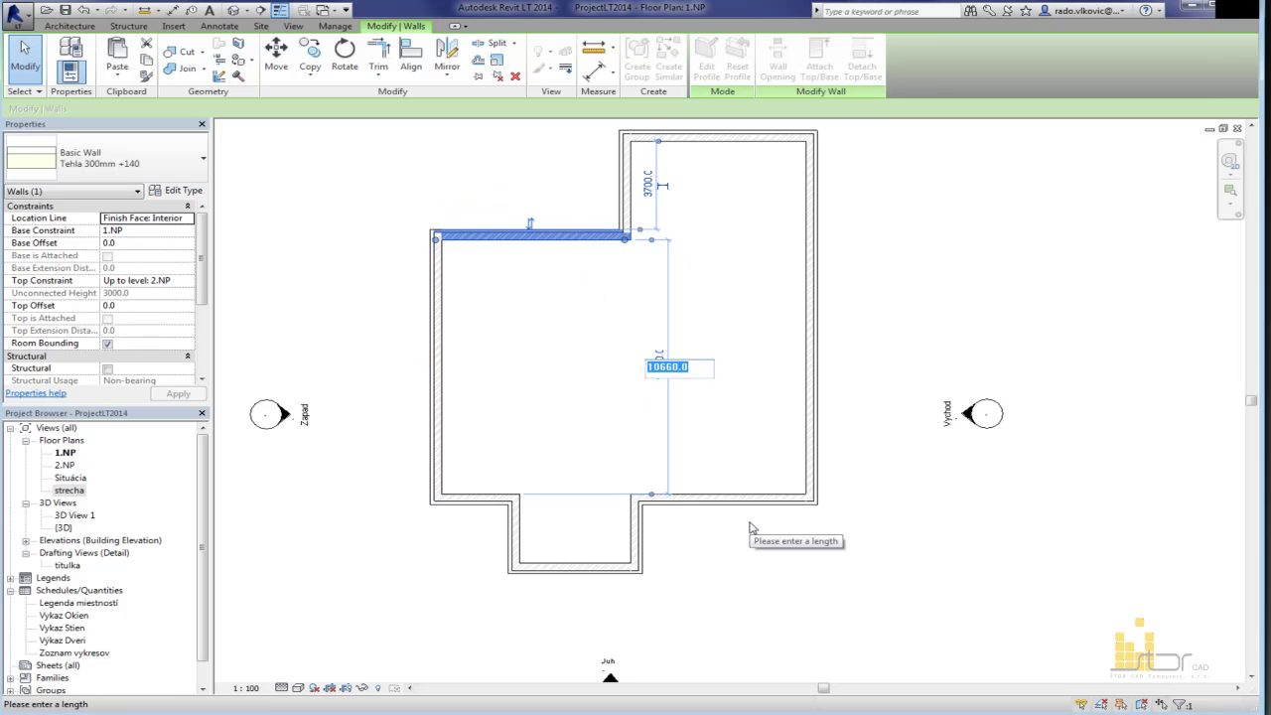
pyautogui.write('9500')
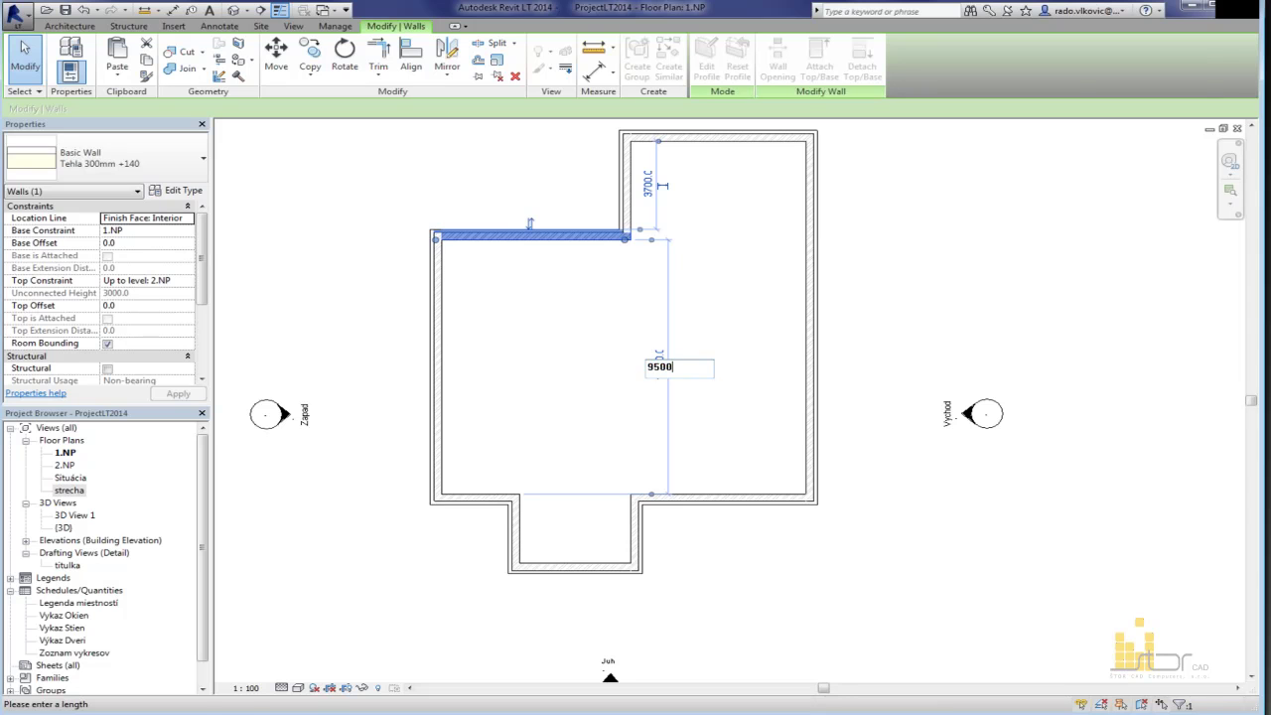
pyautogui.press('Return')
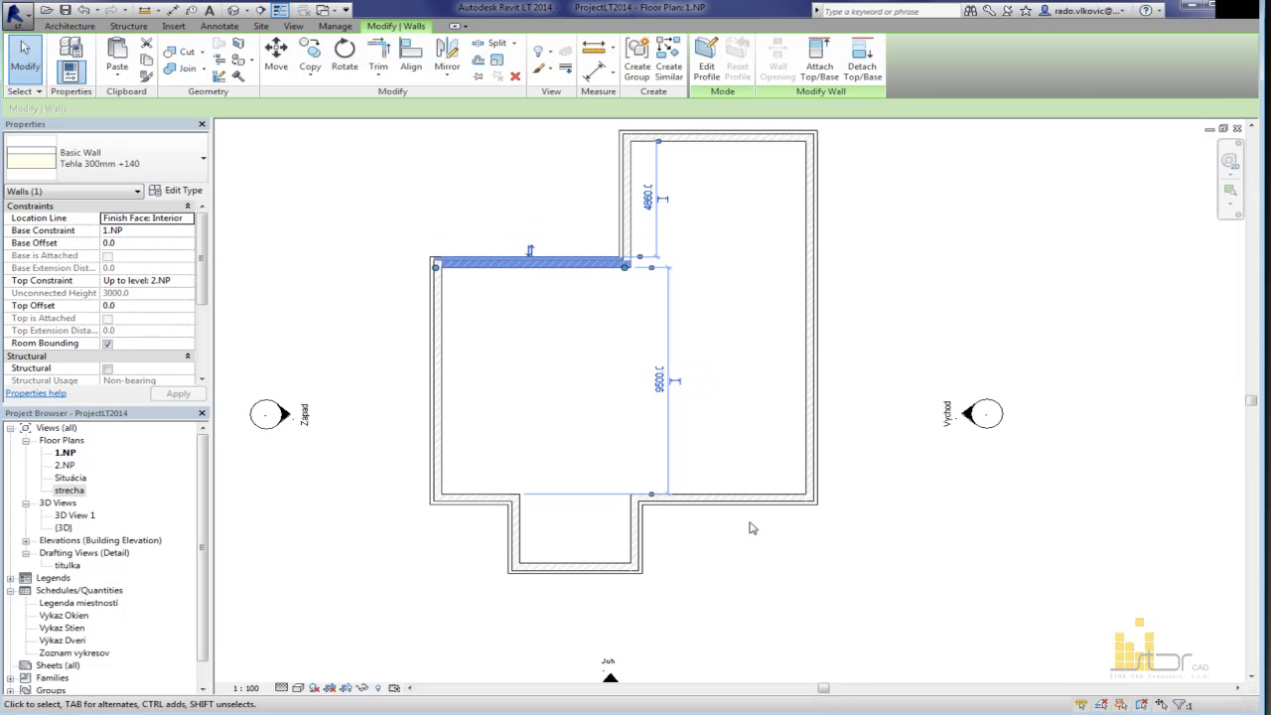
pyautogui.click(616, 353)
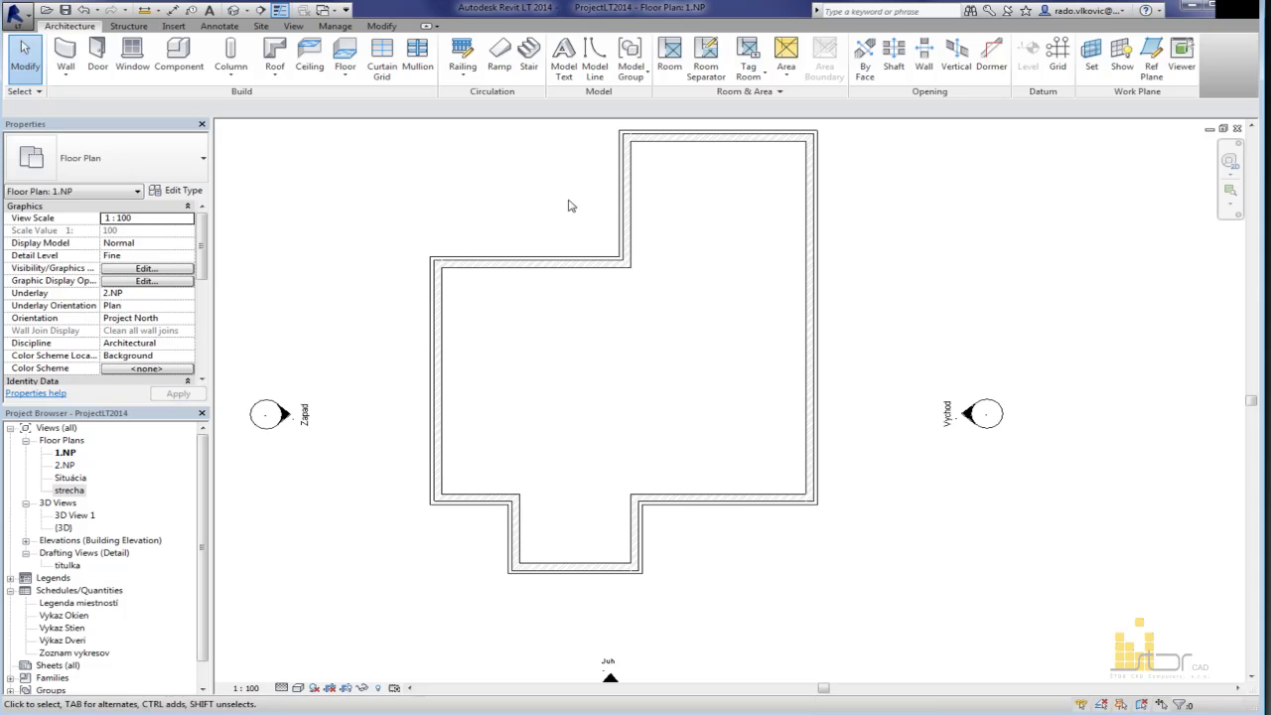
# Step: Move the north wall of the building's western part outward in the floor plan
pyautogui.click(561, 261)
pyautogui.moveTo(561, 261); pyautogui.dragTo(570, 222)
pyautogui.click(582, 333)
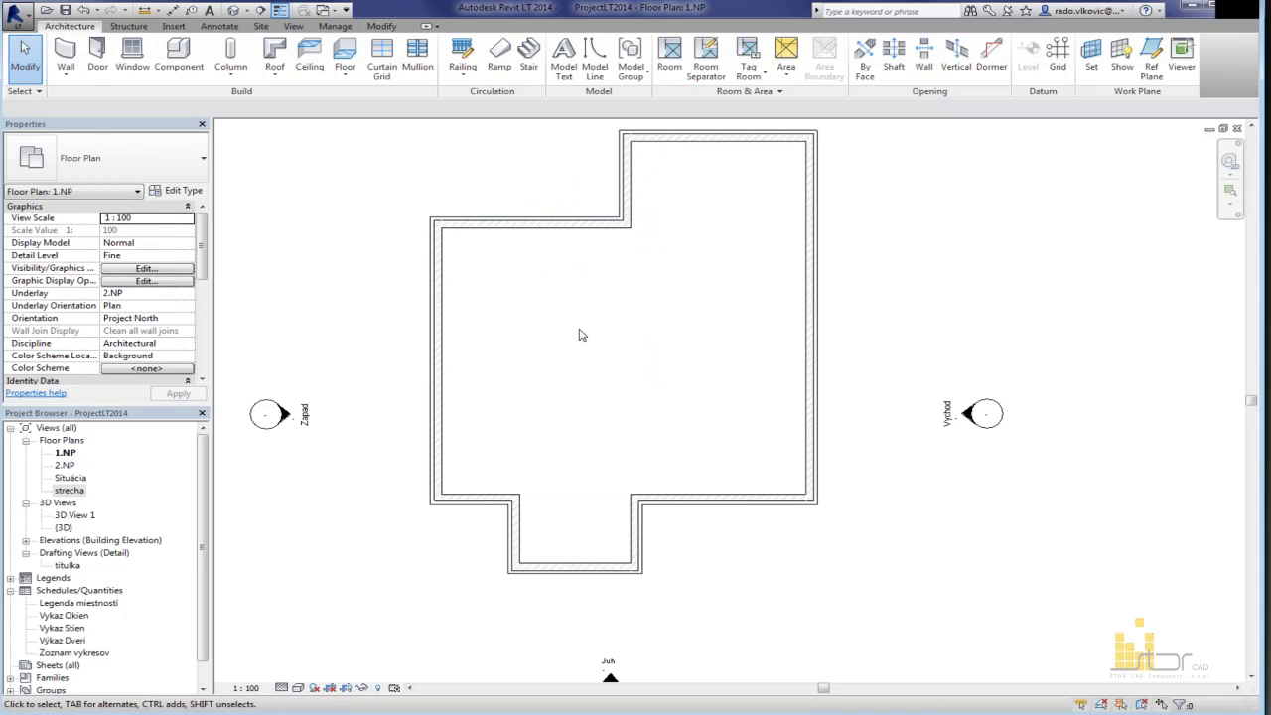
# Step: Draw three Priecka 125mm partitions enclosing a small room against the south wall, starting about 2200 mm northward from the bay's inner east corner
pyautogui.press('w')
pyautogui.press('a')
pyautogui.click(162, 159)
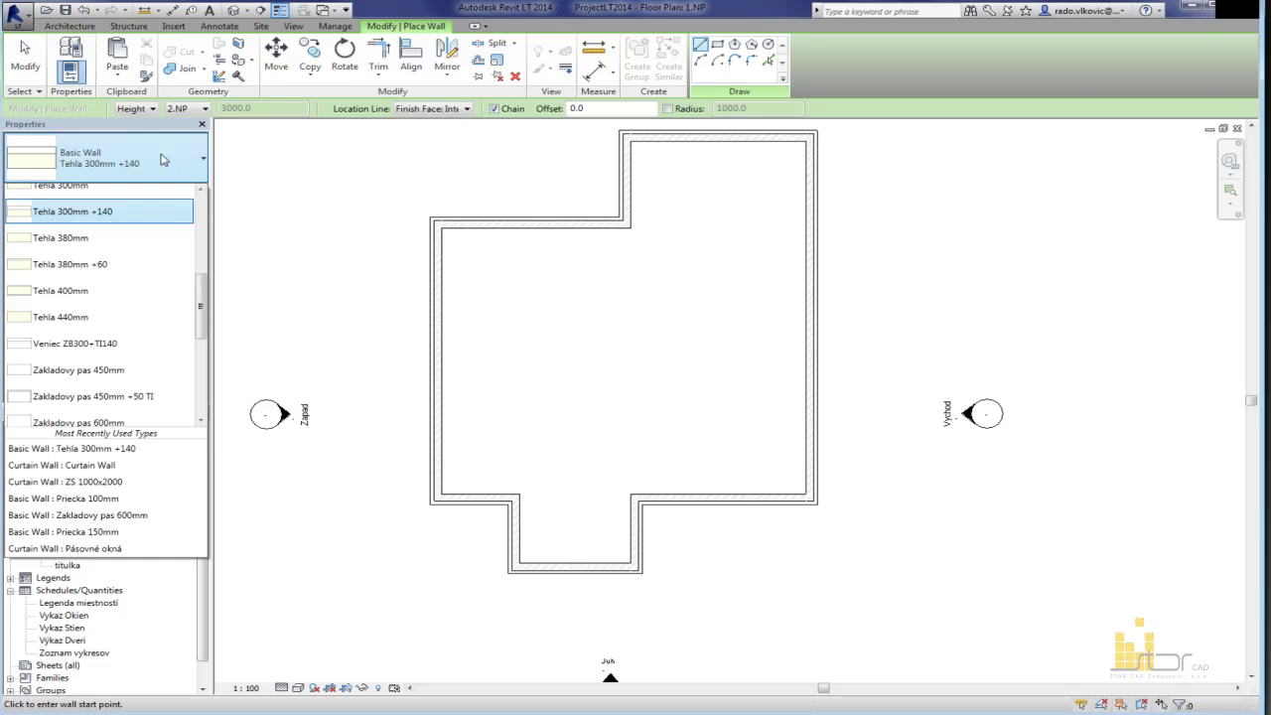
pyautogui.scroll(5, 98, 311)
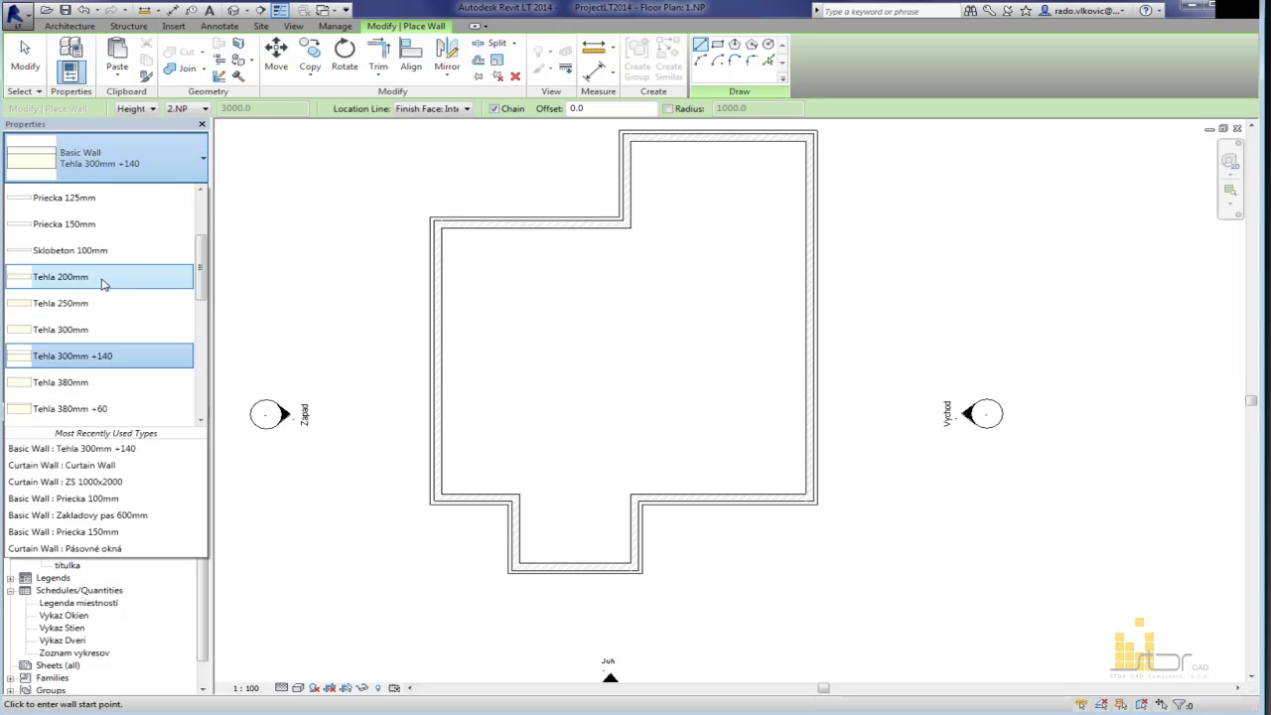
pyautogui.click(104, 343)
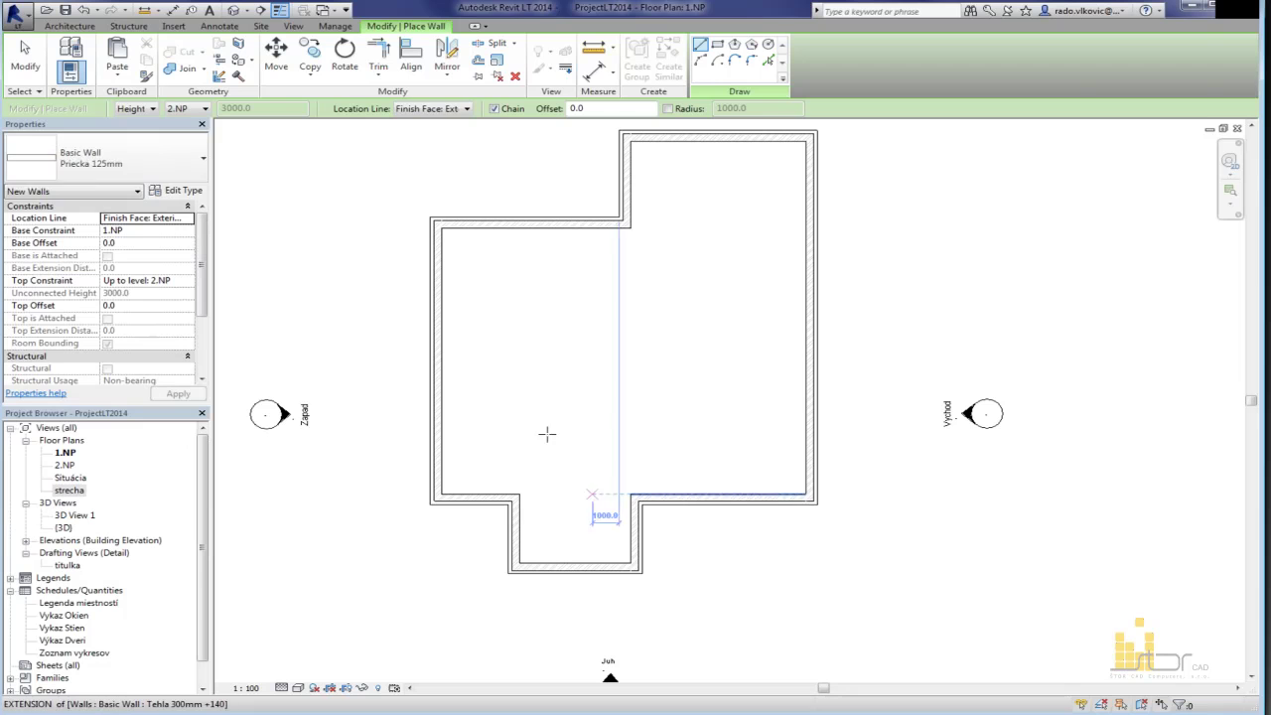
pyautogui.click(632, 493)
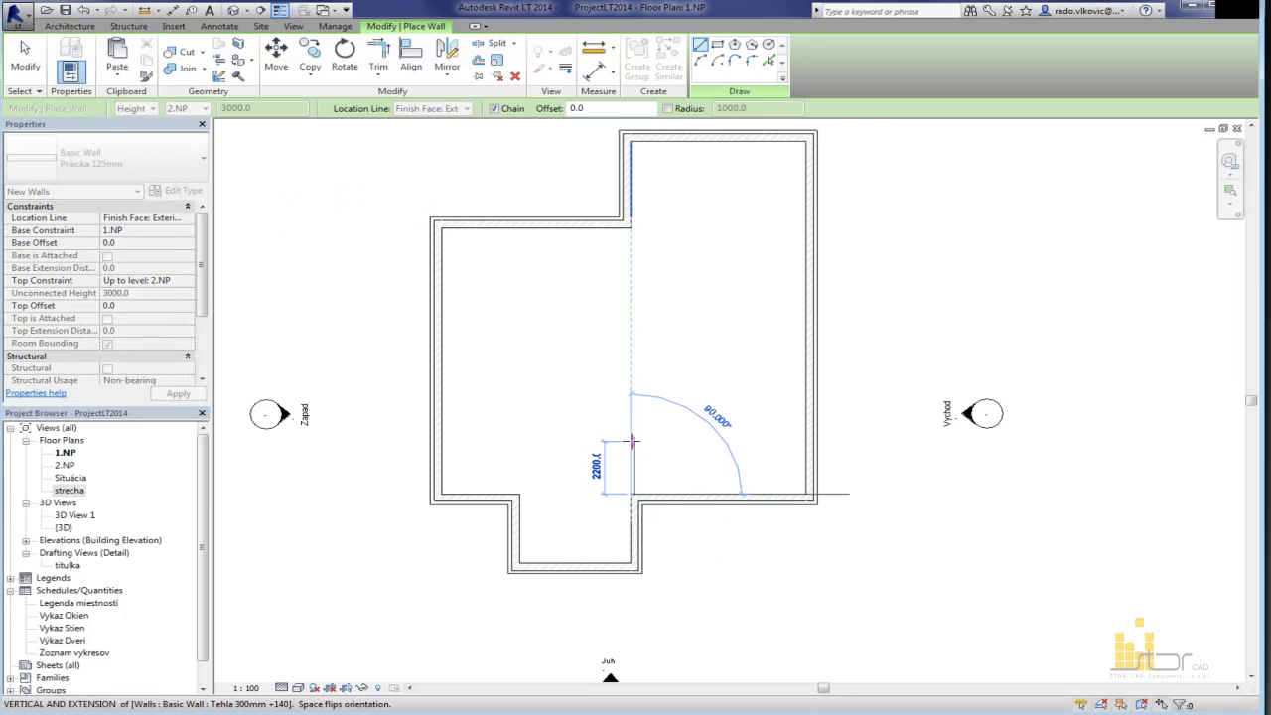
pyautogui.scroll(1, 632, 440)
pyautogui.click(632, 440)
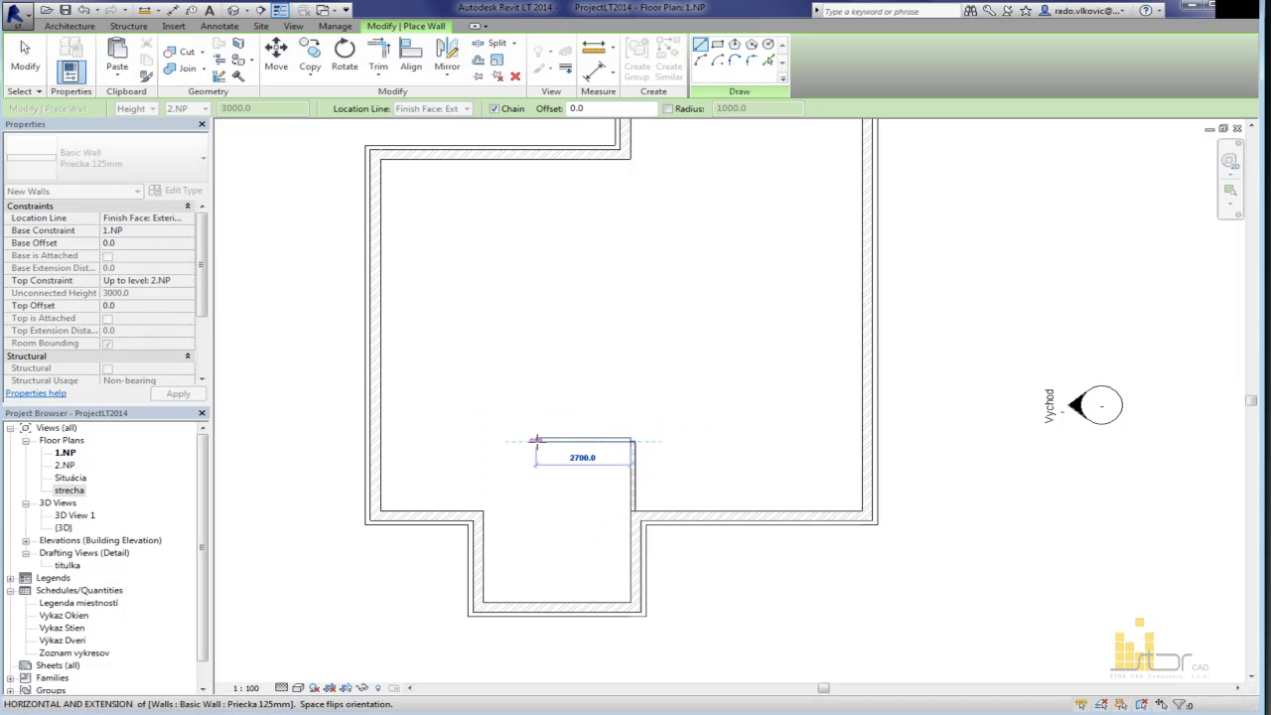
pyautogui.click(693, 441)
pyautogui.click(693, 511)
pyautogui.press('Escape')
pyautogui.press('Escape')
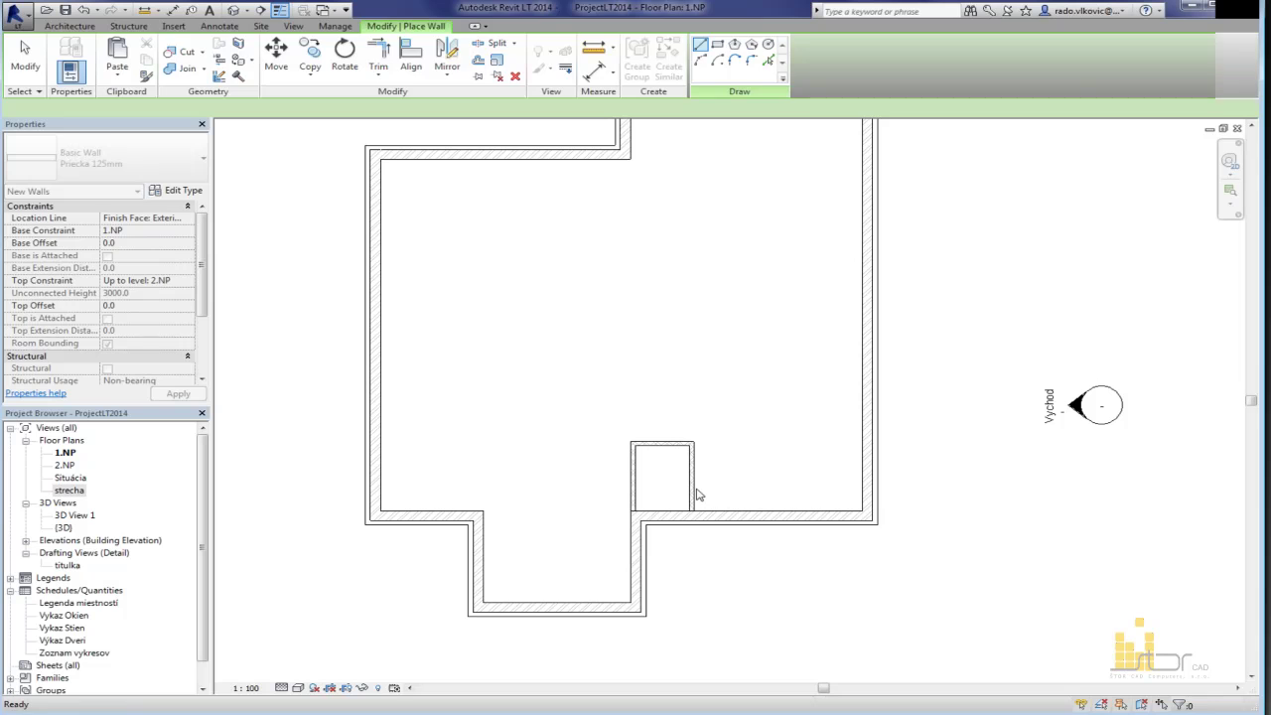
# Step: Move the small room's east partition westward to about 1400 mm from the bay's east wall, deleting the reversed connecting partition
pyautogui.moveTo(696, 483); pyautogui.dragTo(584, 471)
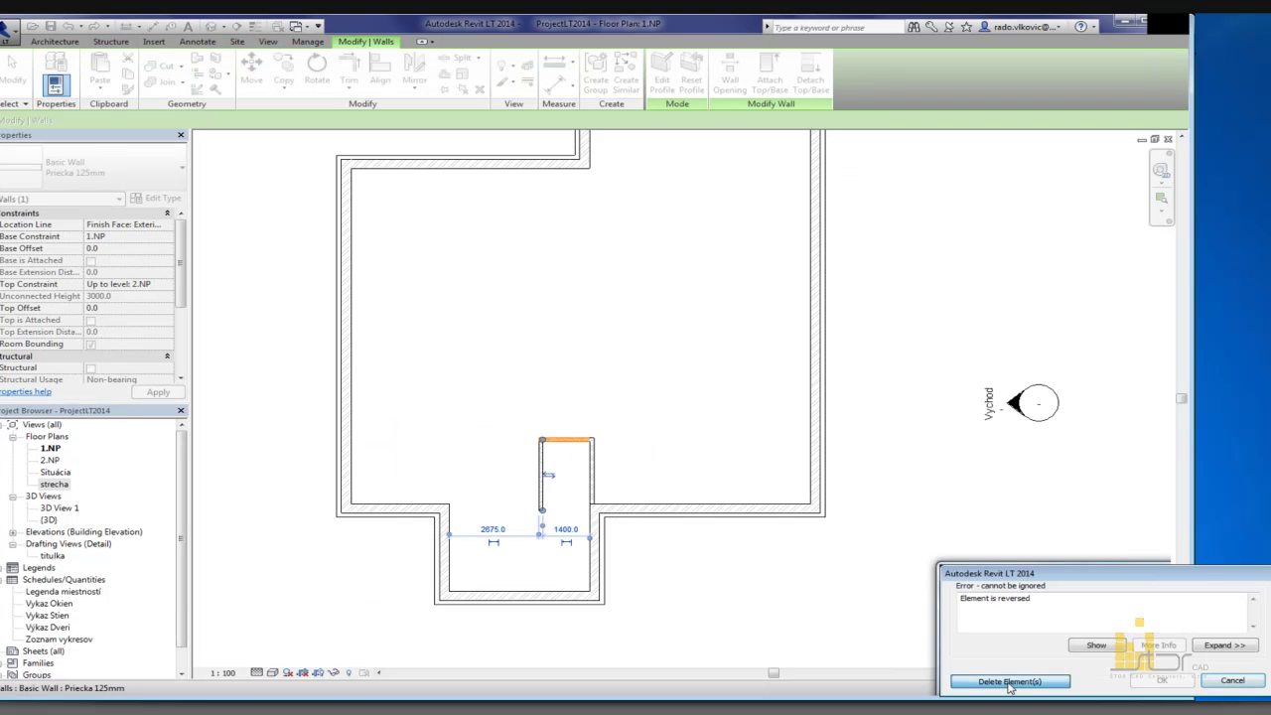
pyautogui.click(1011, 687)
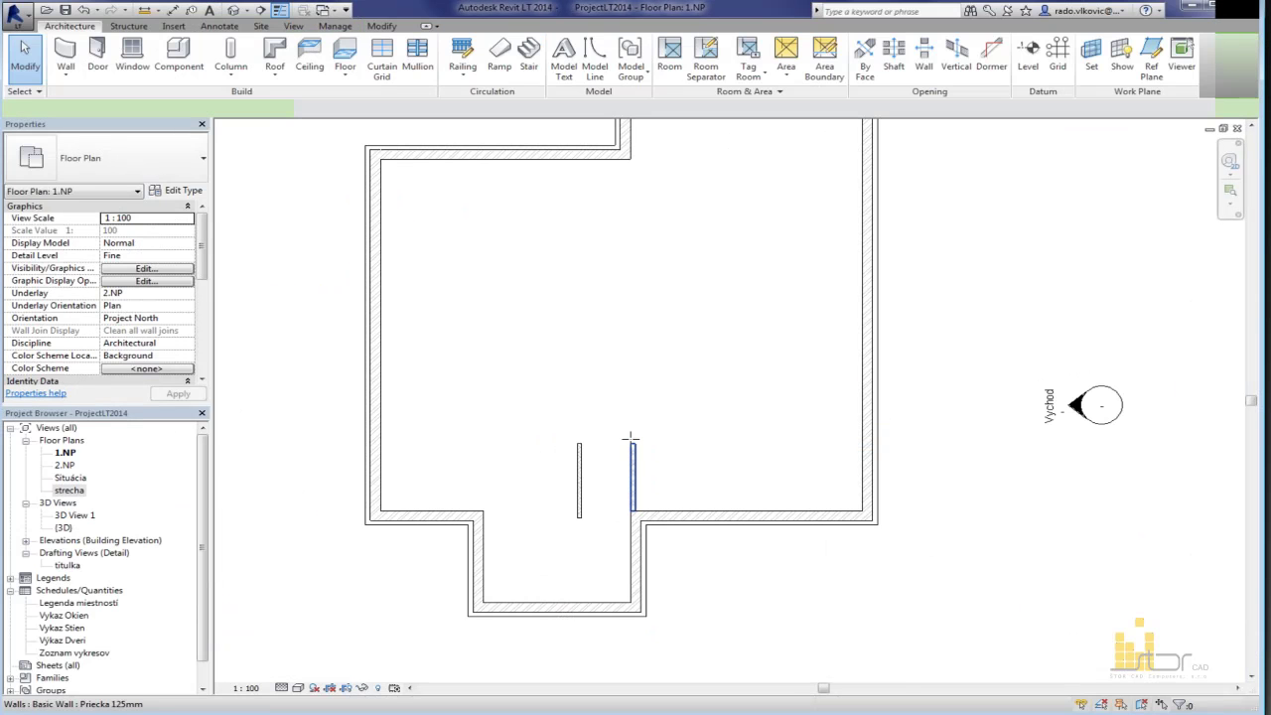
# Step: Draw a Priecka 125mm partition connecting the north ends of the two parallel partitions
pyautogui.press('w')
pyautogui.press('a')
pyautogui.scroll(4, 645, 477)
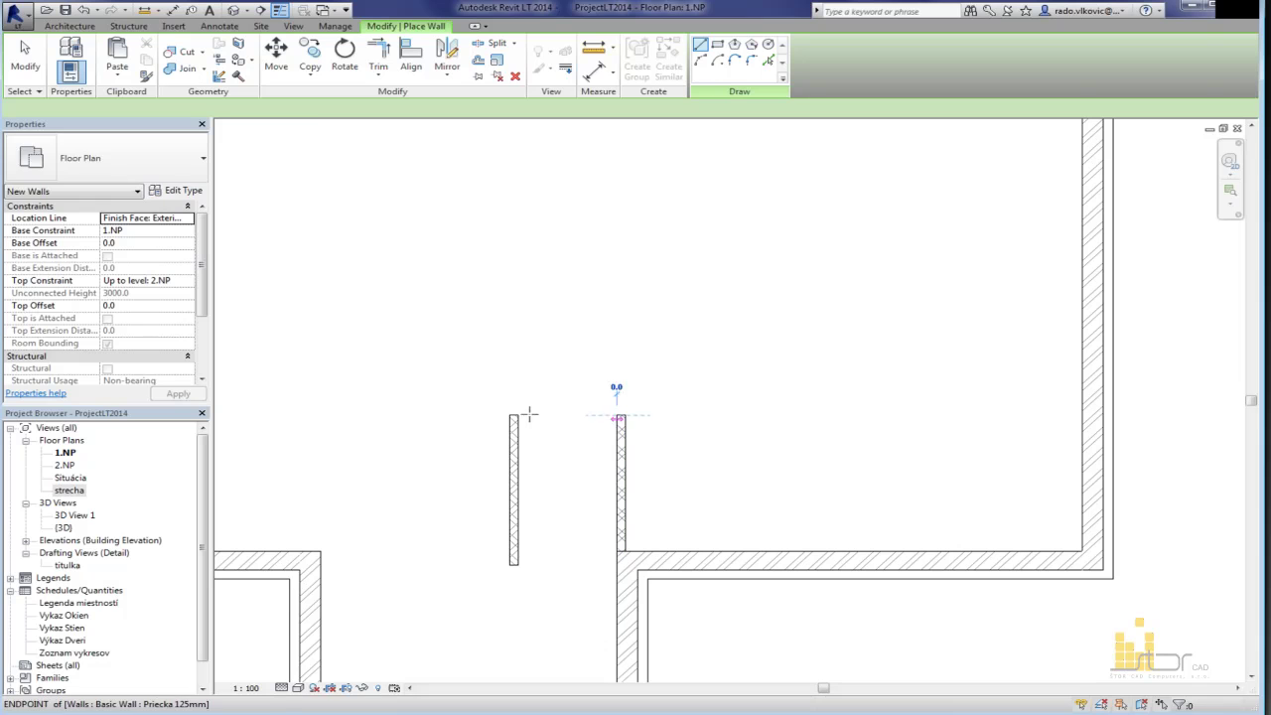
pyautogui.click(530, 415)
pyautogui.click(618, 416)
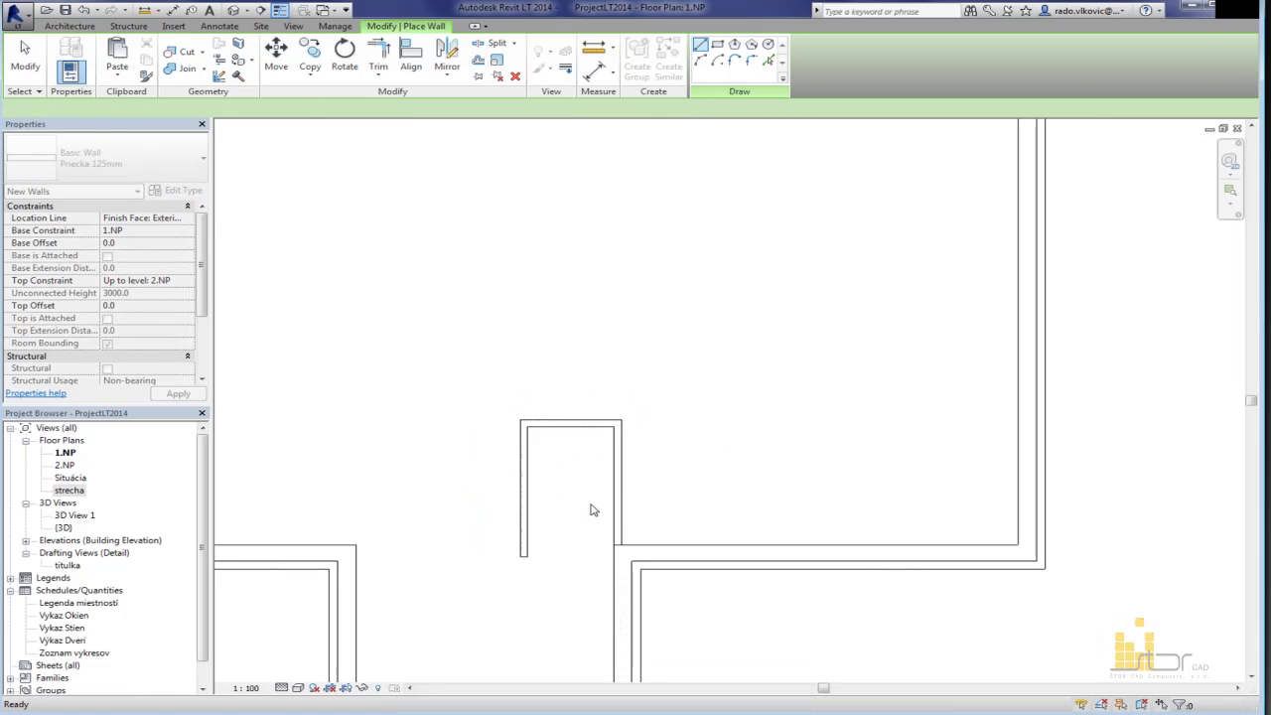
pyautogui.moveTo(591, 509); pyautogui.dragTo(692, 275, button='middle')
pyautogui.press('Escape')
pyautogui.press('Escape')
# Step: Extend the western of the two parallel partitions down to the bay's south wall
pyautogui.click(638, 249)
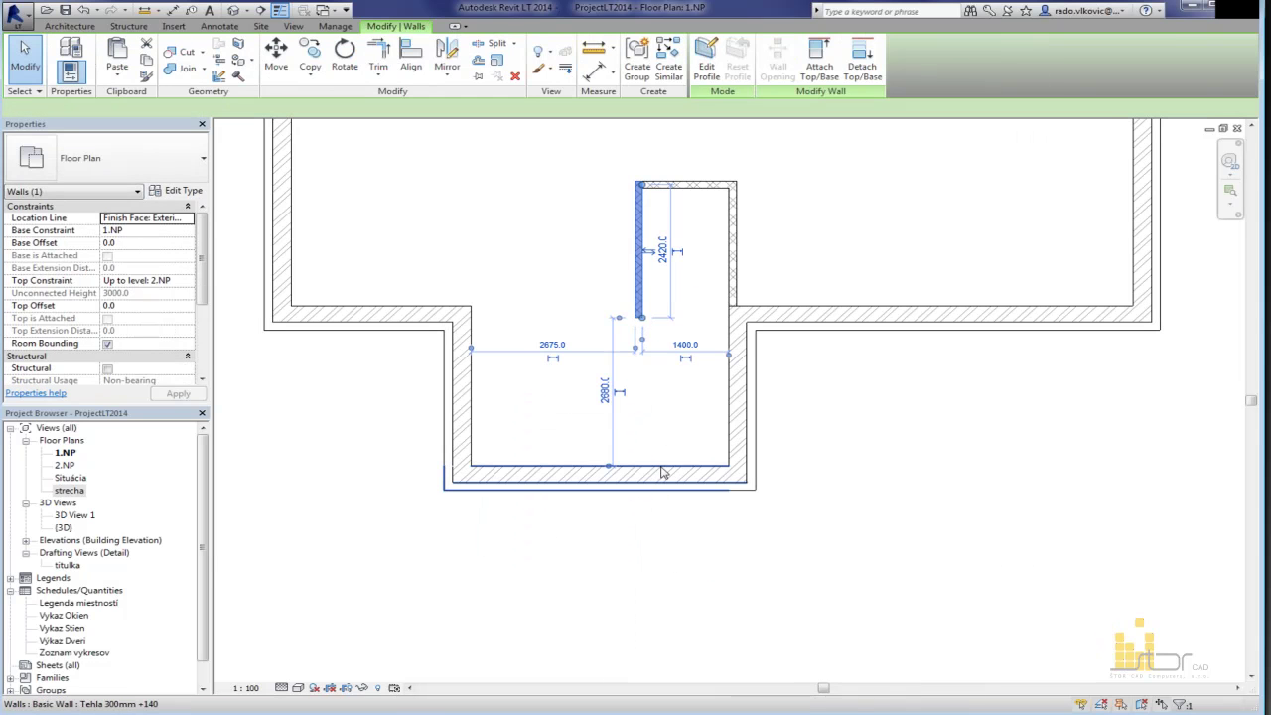
pyautogui.click(664, 474)
pyautogui.moveTo(662, 448); pyautogui.dragTo(645, 367)
pyautogui.moveTo(643, 319); pyautogui.dragTo(642, 385)
pyautogui.click(670, 340)
pyautogui.moveTo(663, 329); pyautogui.dragTo(656, 467, button='middle')
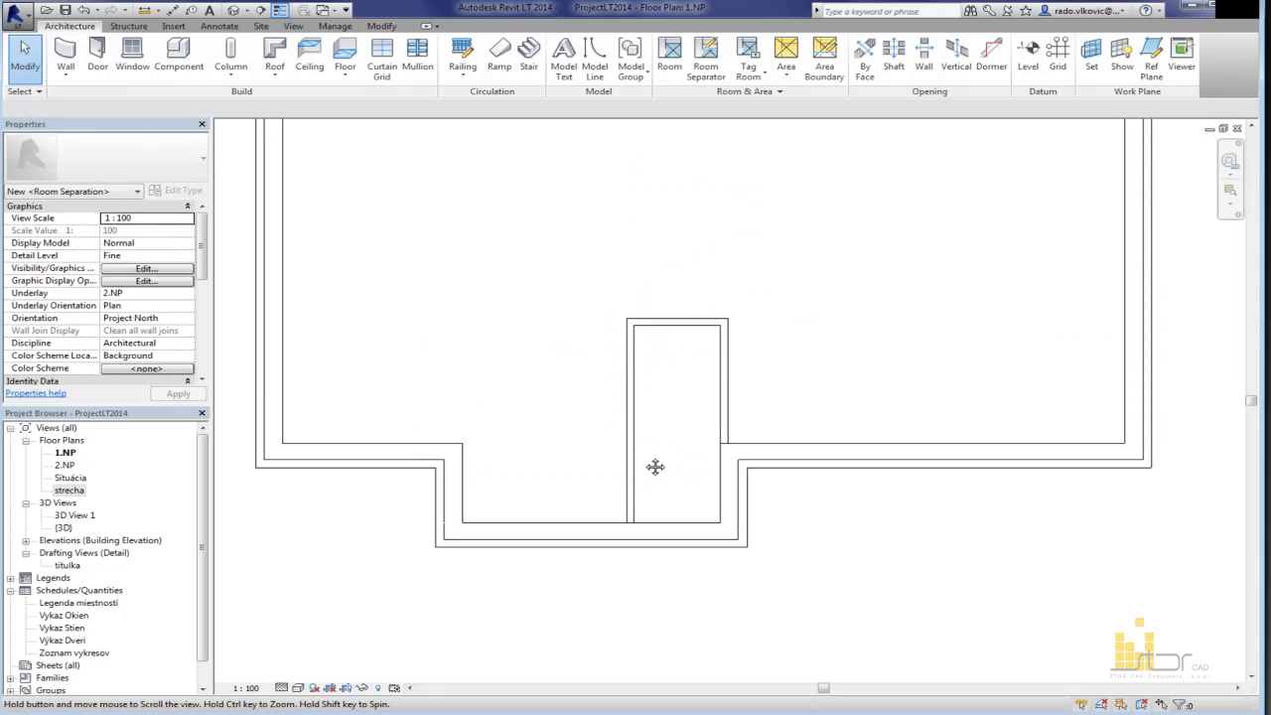
# Step: Add a similar cross partition between the two parallel partitions, dividing the narrow room into two parts
pyautogui.click(636, 435)
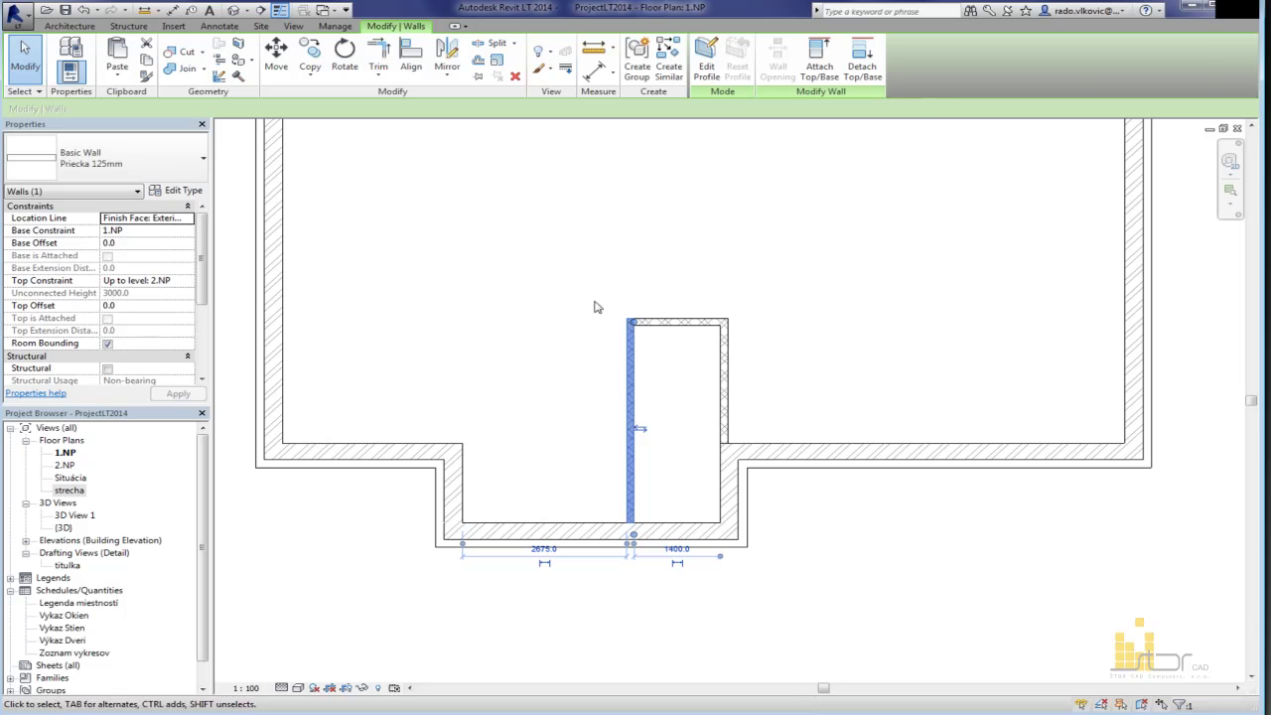
pyautogui.rightClick(629, 380)
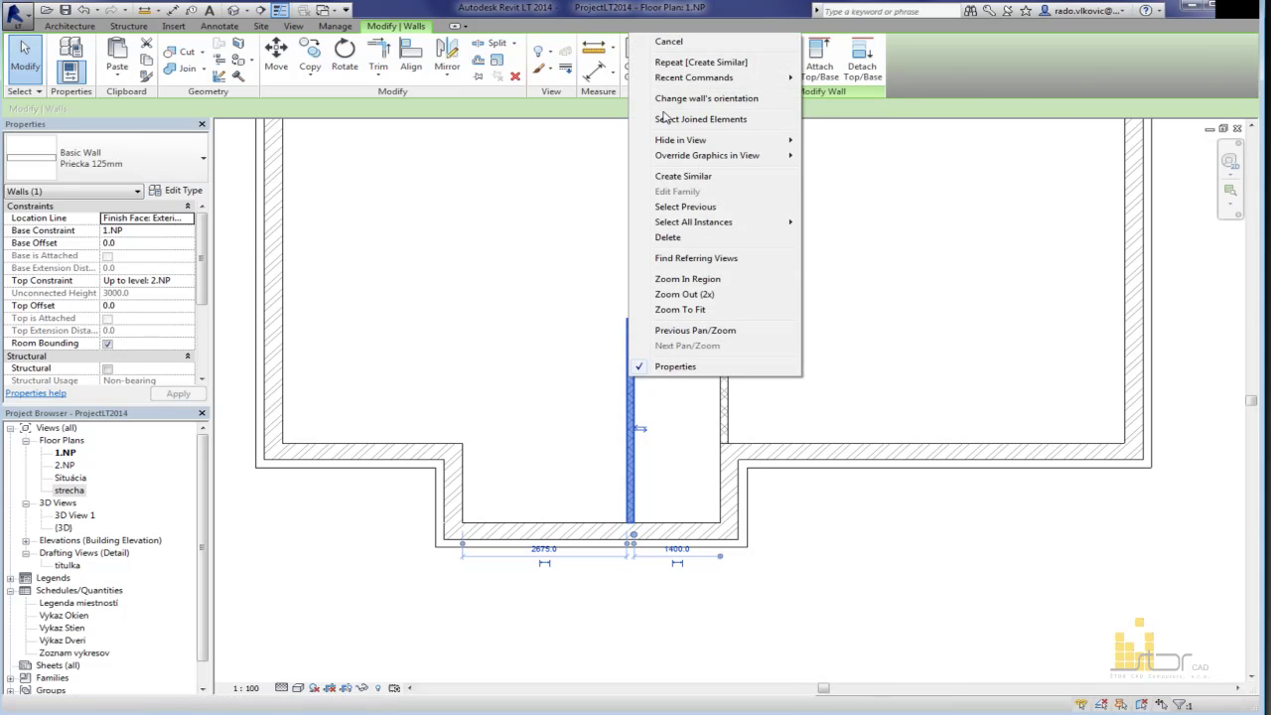
pyautogui.click(735, 175)
pyautogui.click(721, 423)
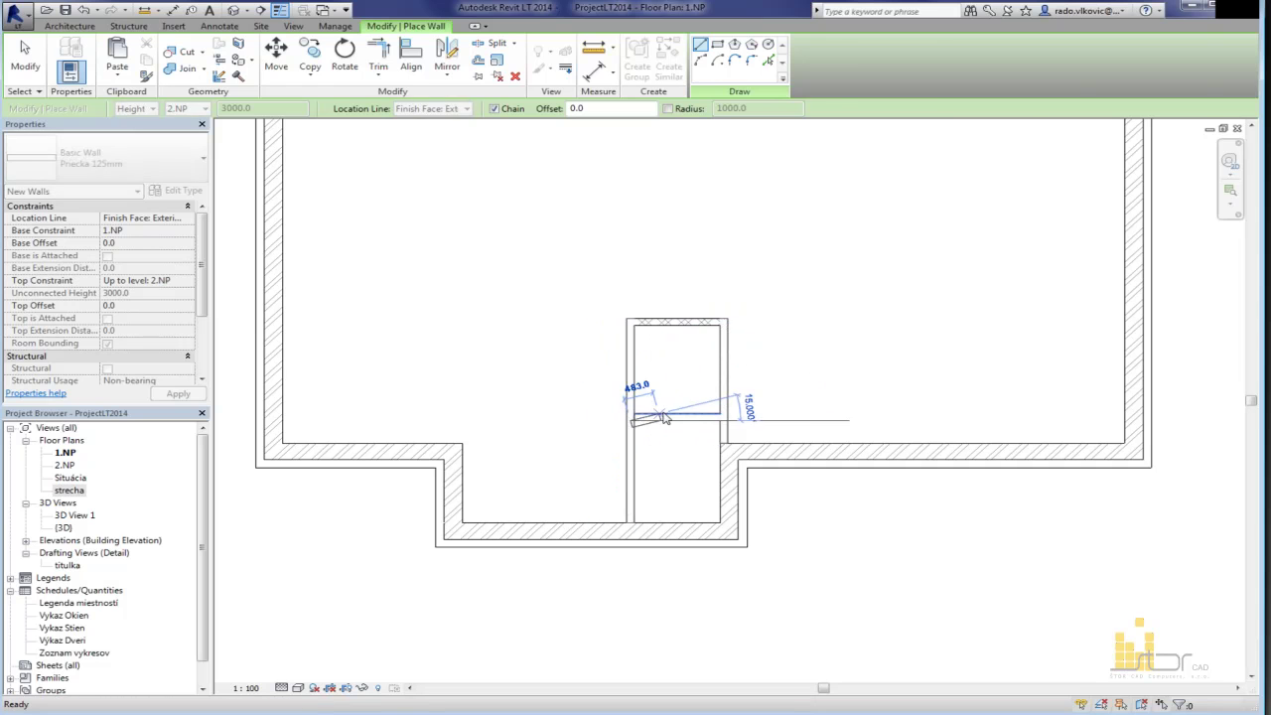
pyautogui.press('Escape')
# Step: Draw a partition about 9700 mm long northward from the south wall, east of the small rooms
pyautogui.scroll(-3, 665, 418)
pyautogui.click(730, 434)
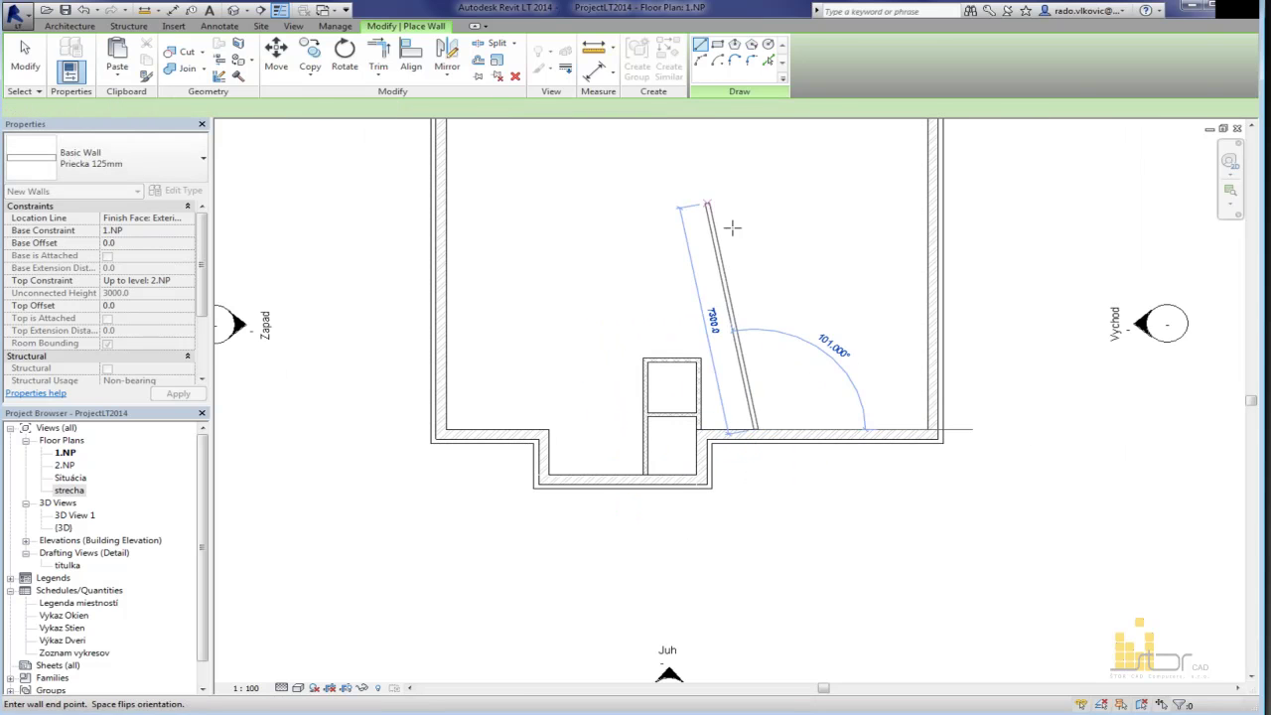
pyautogui.moveTo(732, 228); pyautogui.dragTo(728, 390, button='middle')
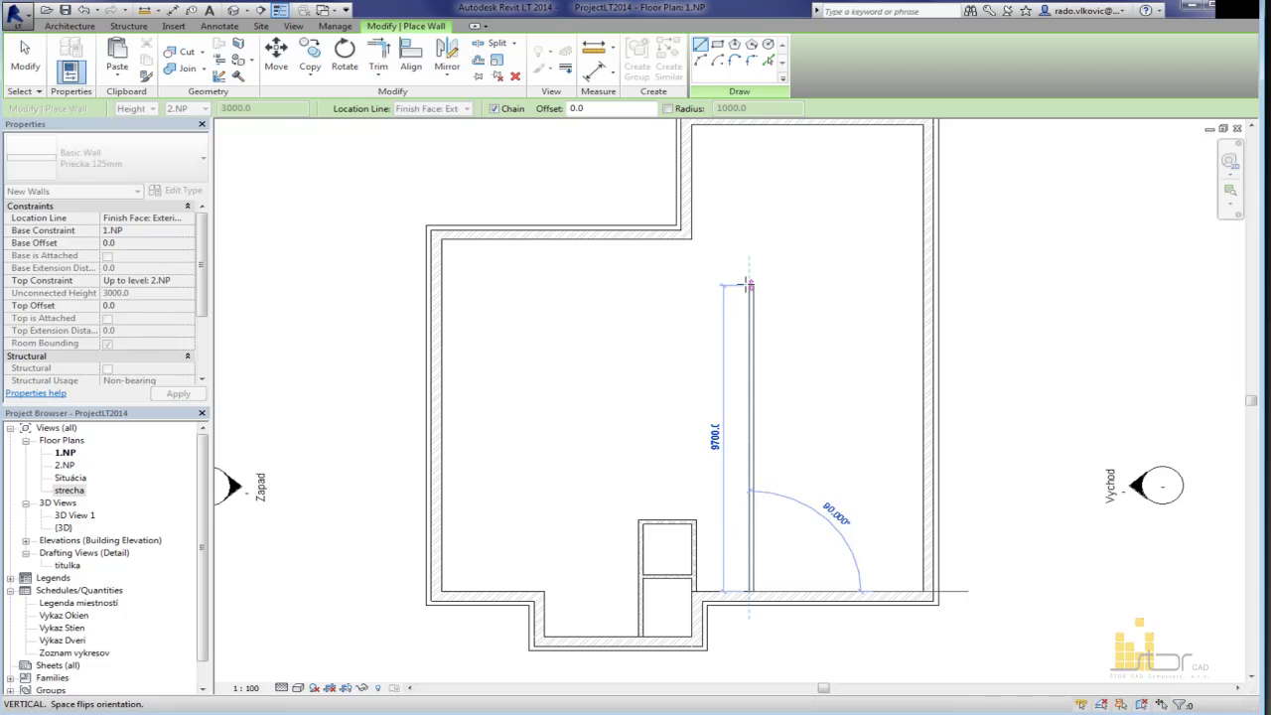
pyautogui.click(749, 285)
pyautogui.press('Escape')
# Step: Enclose the northwest room with a partition southward from the inner corner of the north walls and another about 7290 mm long to the west wall
pyautogui.click(692, 240)
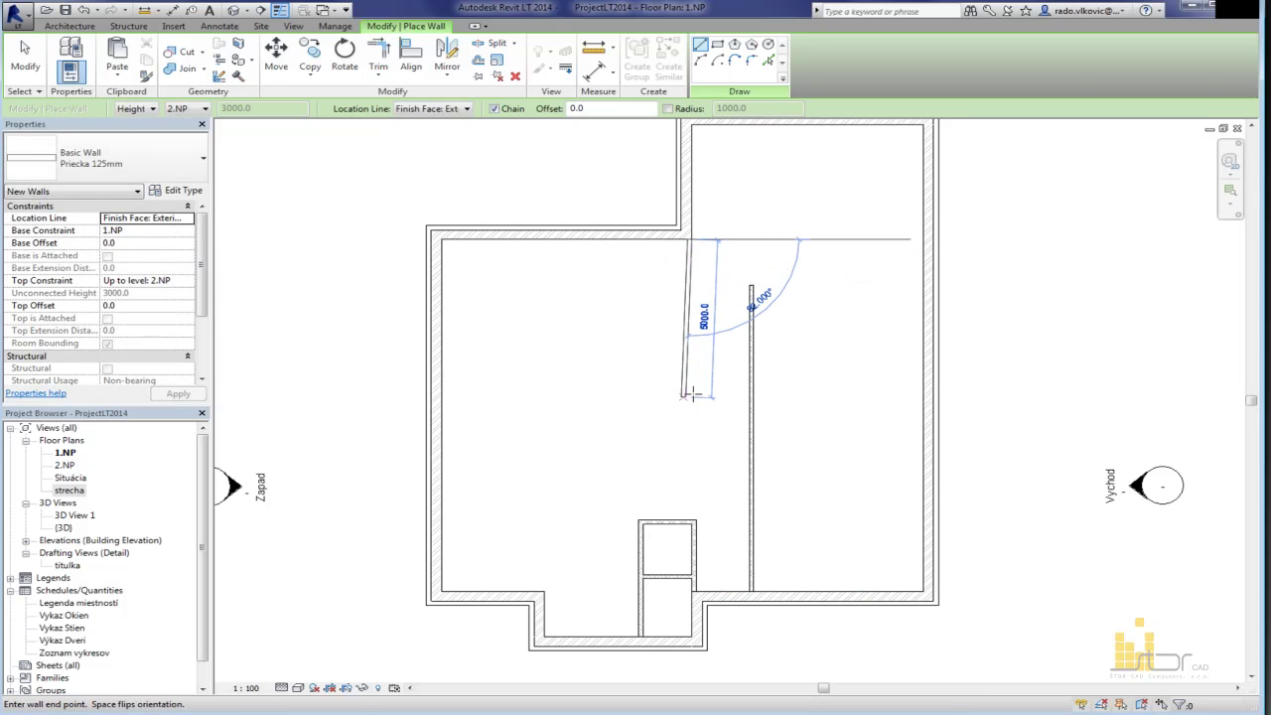
pyautogui.click(692, 374)
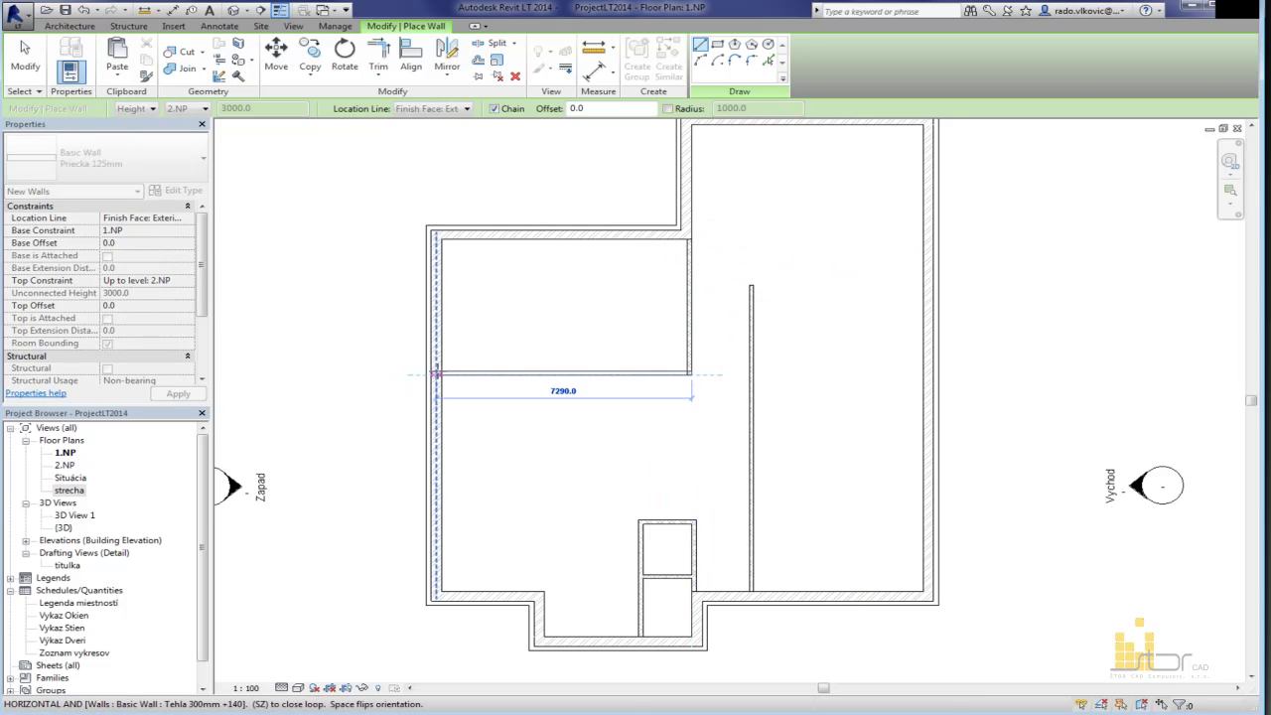
pyautogui.click(437, 375)
pyautogui.press('Escape')
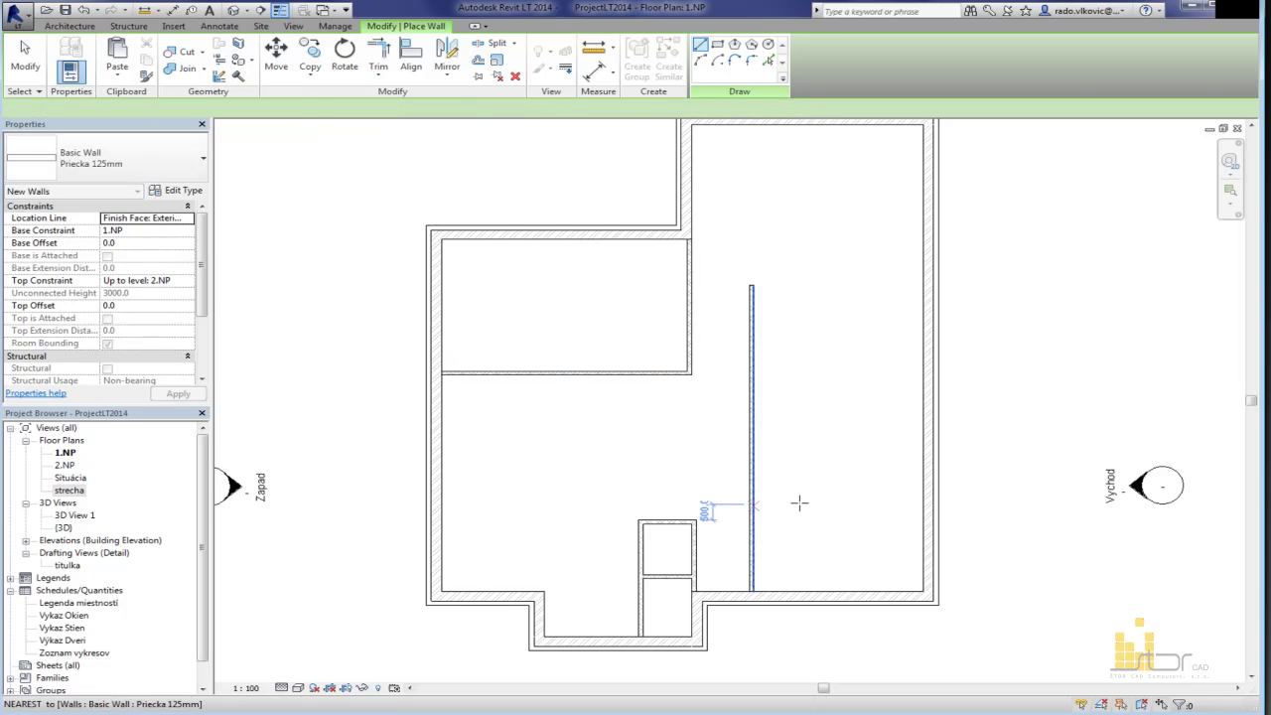
# Step: Draw a cross partition from the long partition to the east wall, about 2640 mm north of the south wall
pyautogui.click(752, 504)
pyautogui.click(924, 505)
pyautogui.press('Escape')
pyautogui.press('Escape')
pyautogui.click(851, 504)
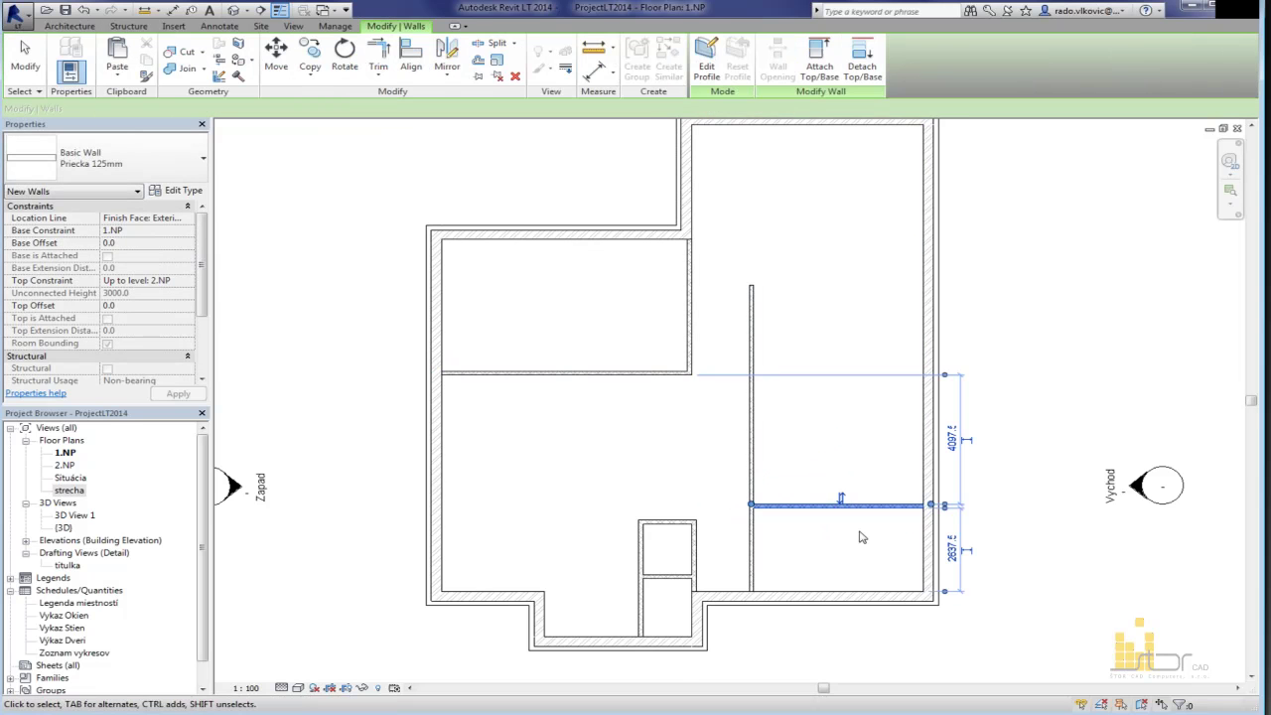
pyautogui.scroll(2, 864, 523)
pyautogui.press('Escape')
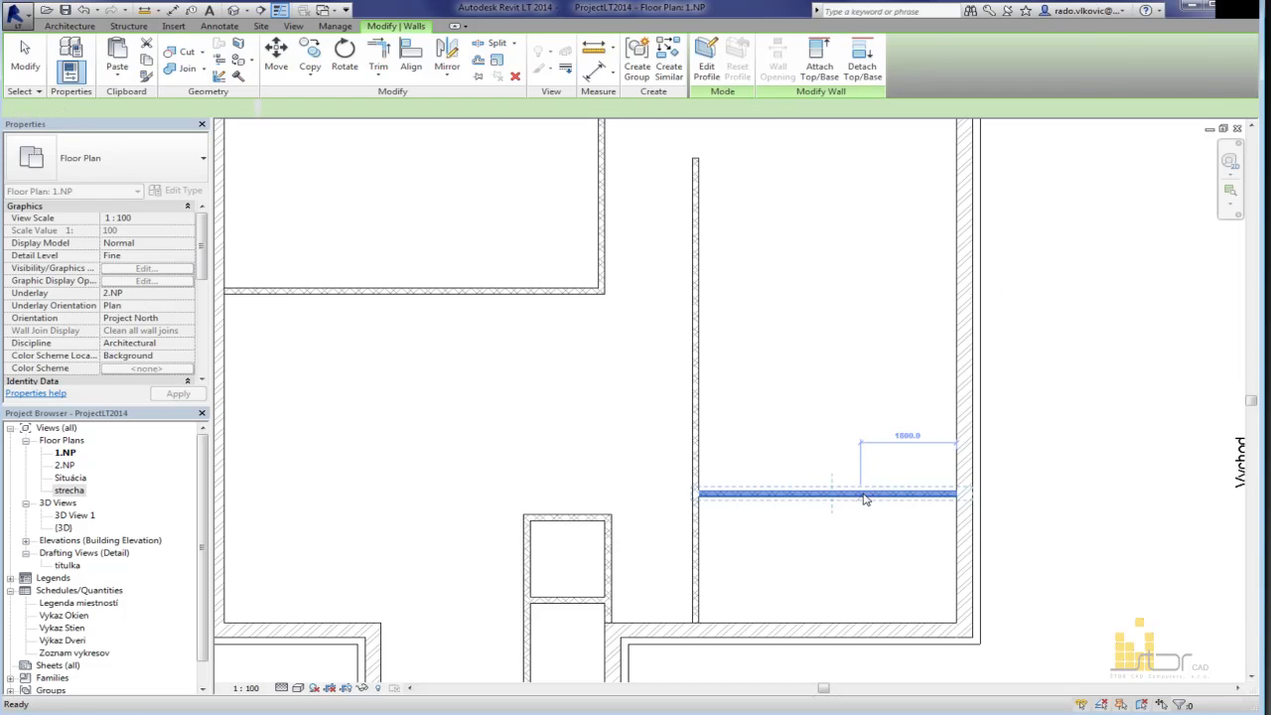
# Step: Copy the cross partition beside the east wall about 1400 mm northward
pyautogui.click(864, 495)
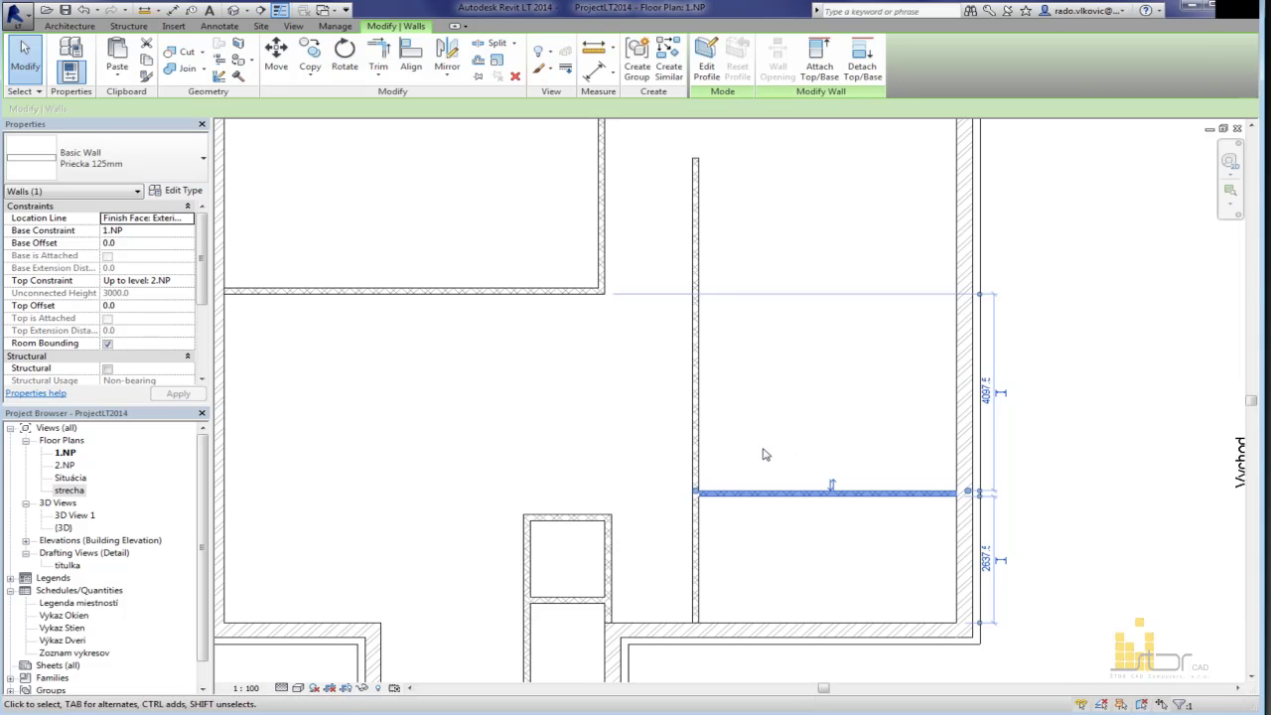
pyautogui.click(310, 57)
pyautogui.click(772, 496)
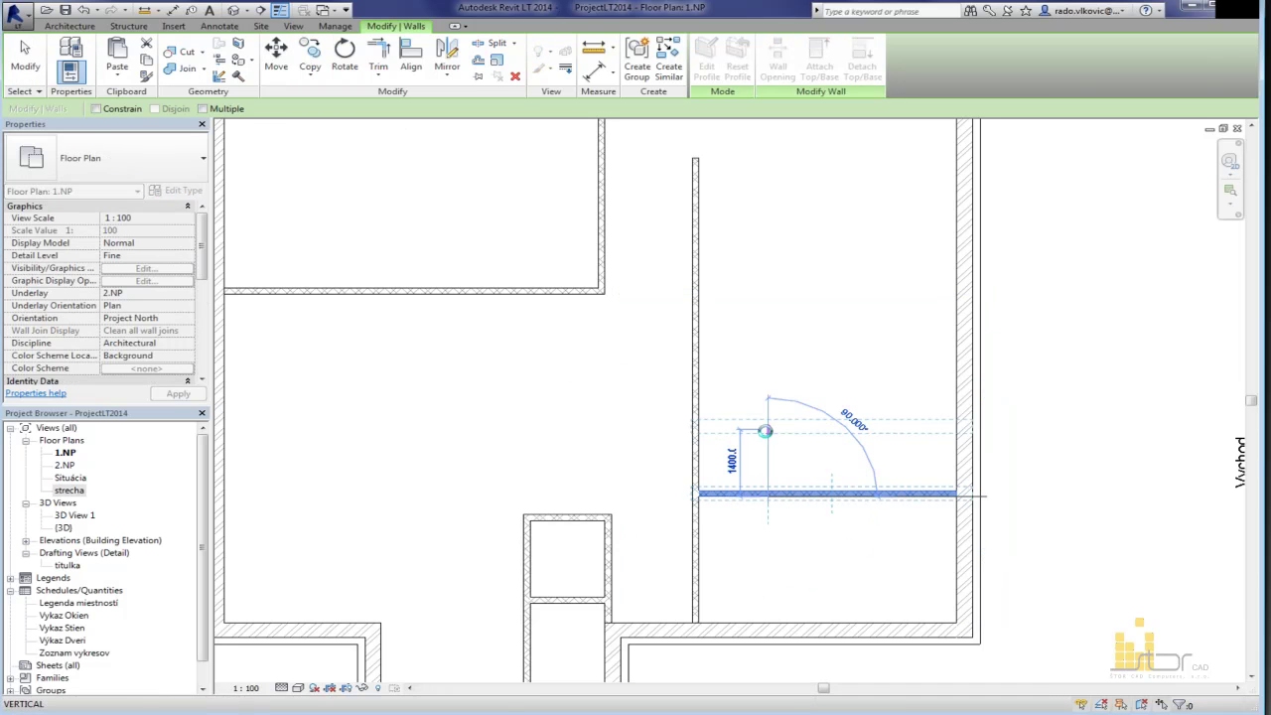
pyautogui.click(772, 427)
# Step: Place two more copies of the cross partition northward with the Multiple option, the first about 2400 mm away
pyautogui.click(314, 56)
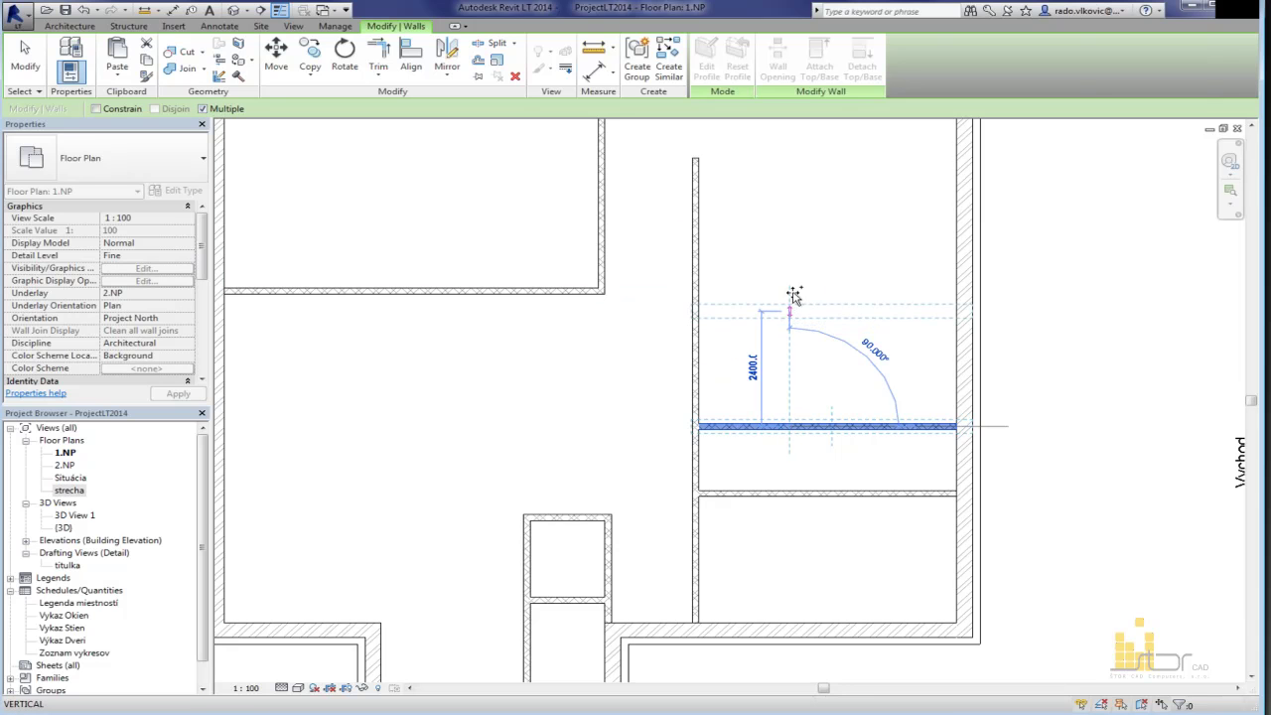
pyautogui.click(794, 299)
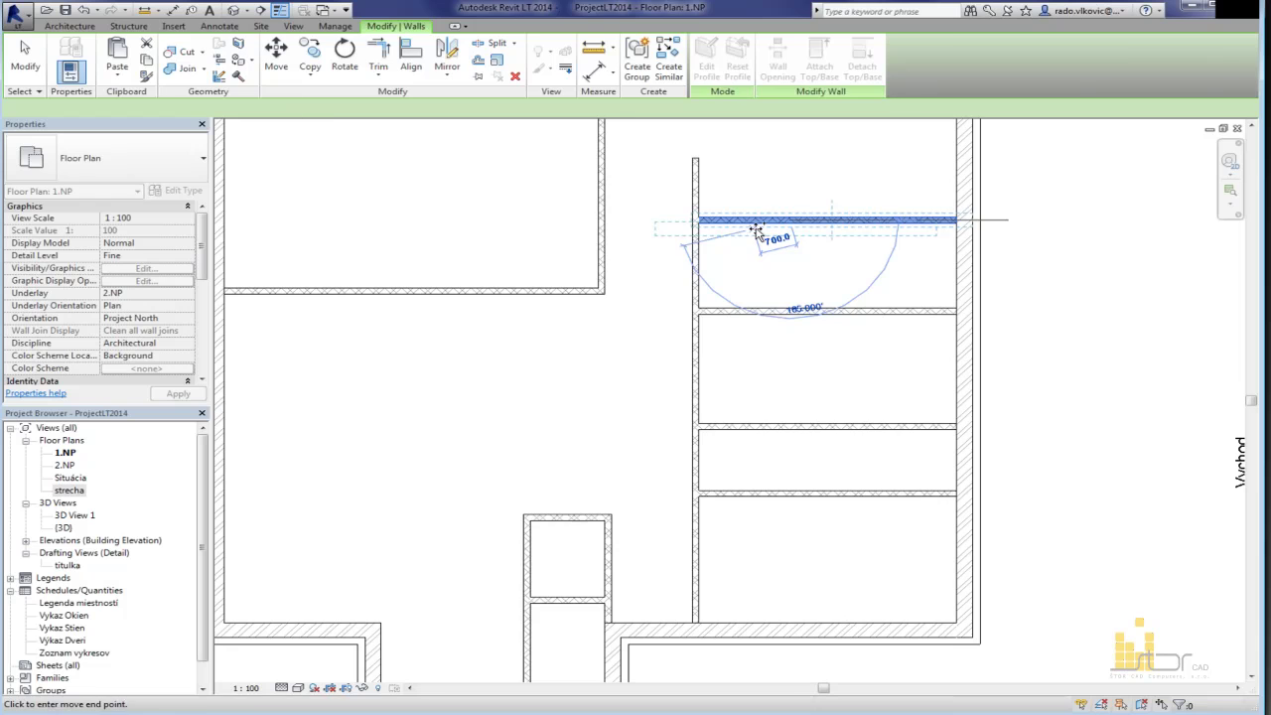
pyautogui.click(757, 232)
pyautogui.press('Escape')
pyautogui.press('Escape')
pyautogui.scroll(-3, 752, 275)
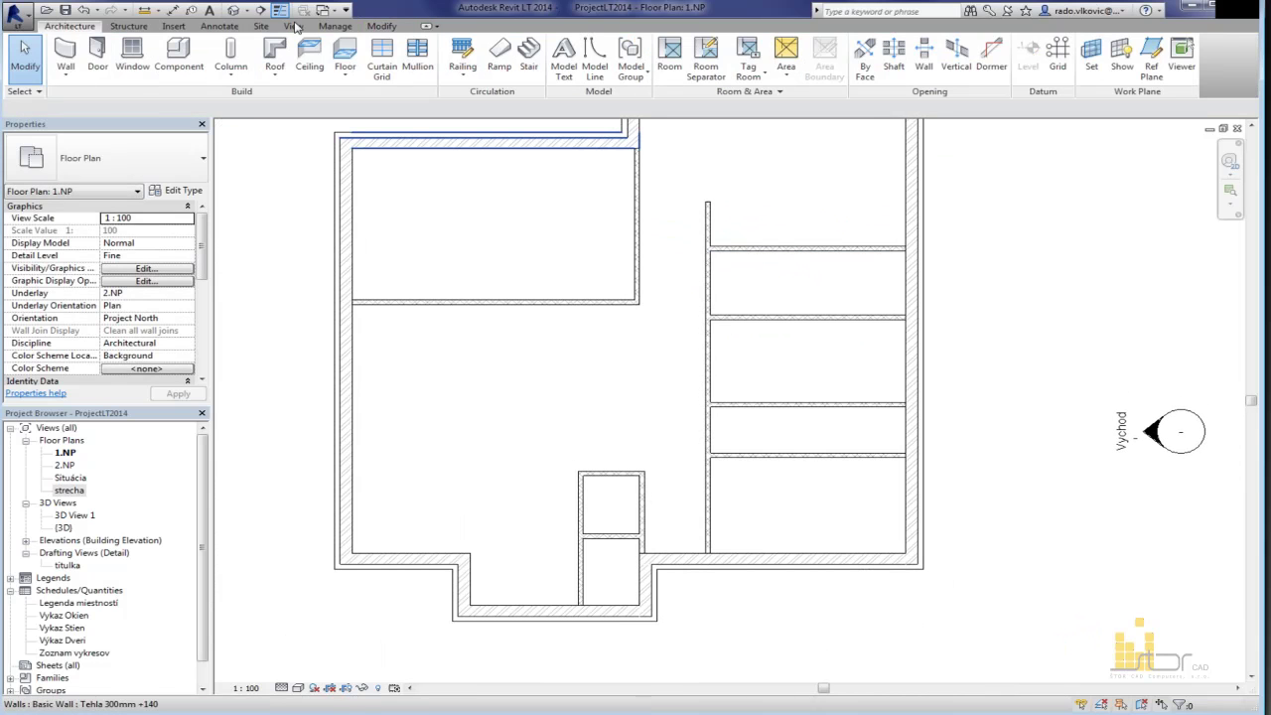
# Step: Trim the long partition to a corner with the northernmost cross partition
pyautogui.click(382, 27)
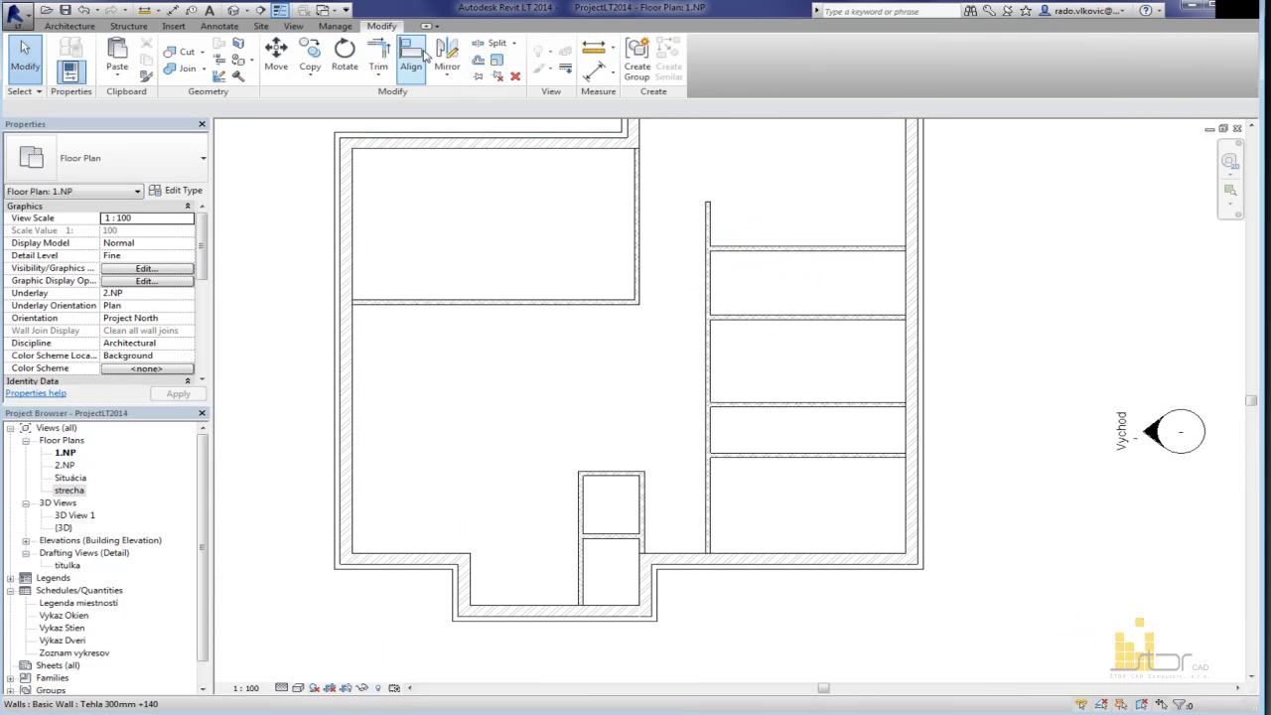
pyautogui.click(381, 53)
pyautogui.click(723, 265)
pyautogui.click(718, 275)
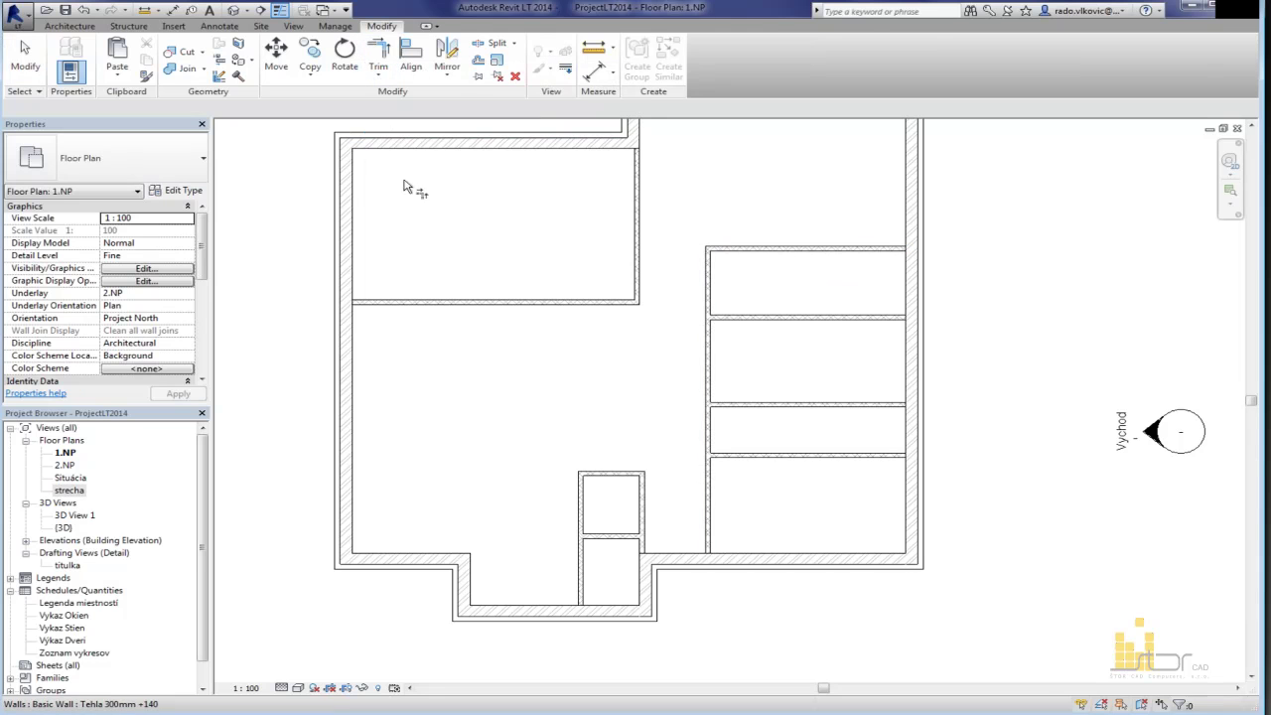
pyautogui.press('Escape')
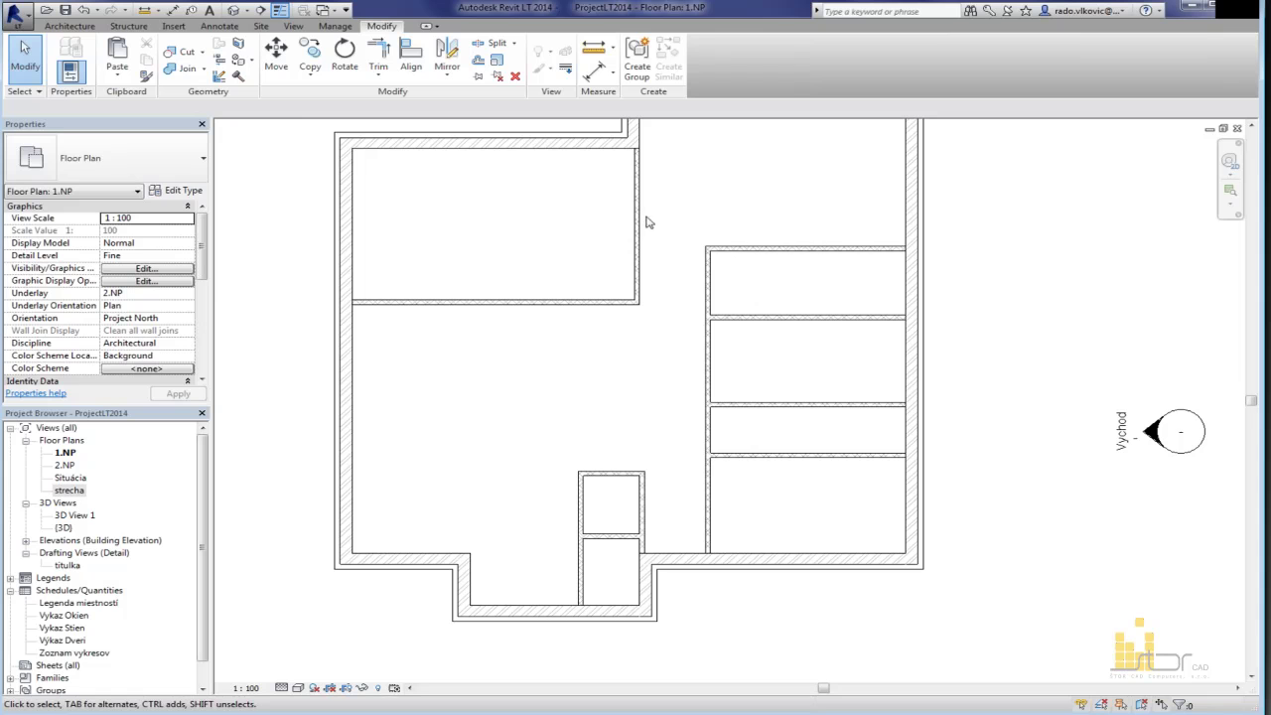
# Step: Extend the northernmost cross partition west to meet the northwest room's east partition
pyautogui.click(750, 259)
pyautogui.moveTo(708, 248); pyautogui.dragTo(636, 248)
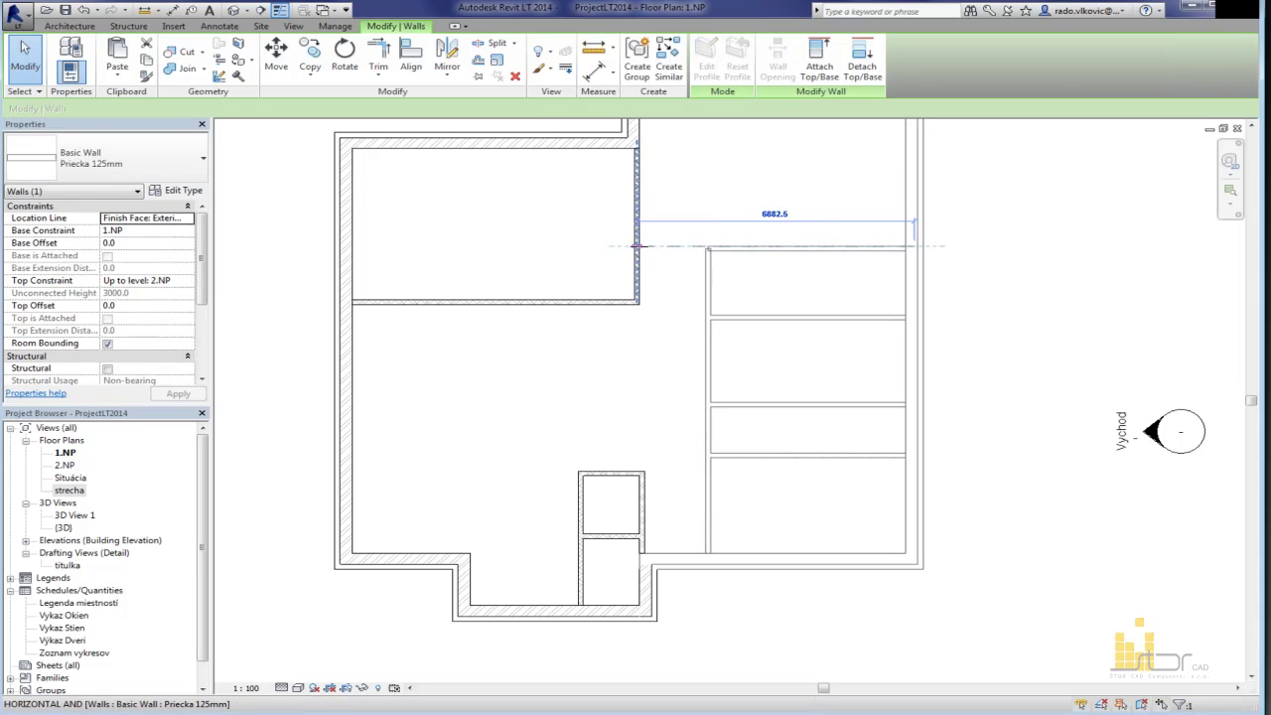
pyautogui.click(747, 195)
pyautogui.scroll(-2, 736, 200)
pyautogui.moveTo(696, 346); pyautogui.dragTo(664, 407, button='middle')
pyautogui.scroll(2, 693, 260)
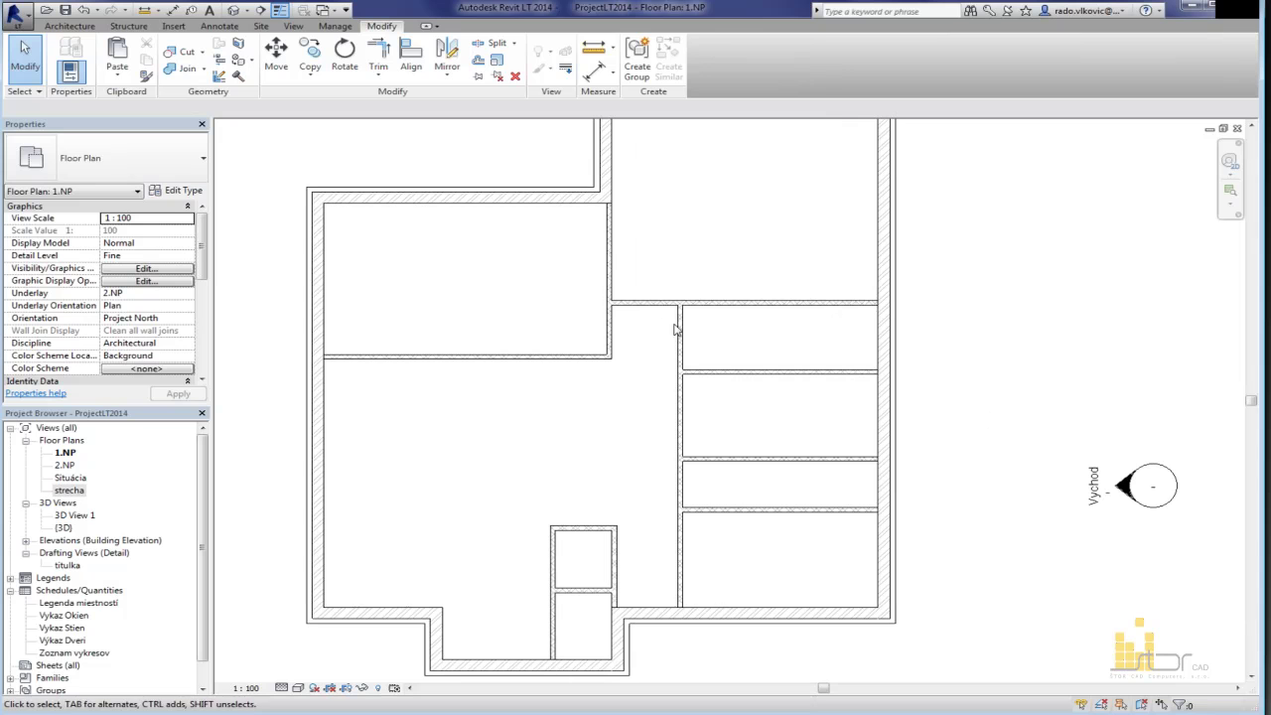
# Step: Move the northernmost cross partition north to about 3100 mm from the next cross partition
pyautogui.click(751, 303)
pyautogui.moveTo(798, 268); pyautogui.dragTo(668, 270)
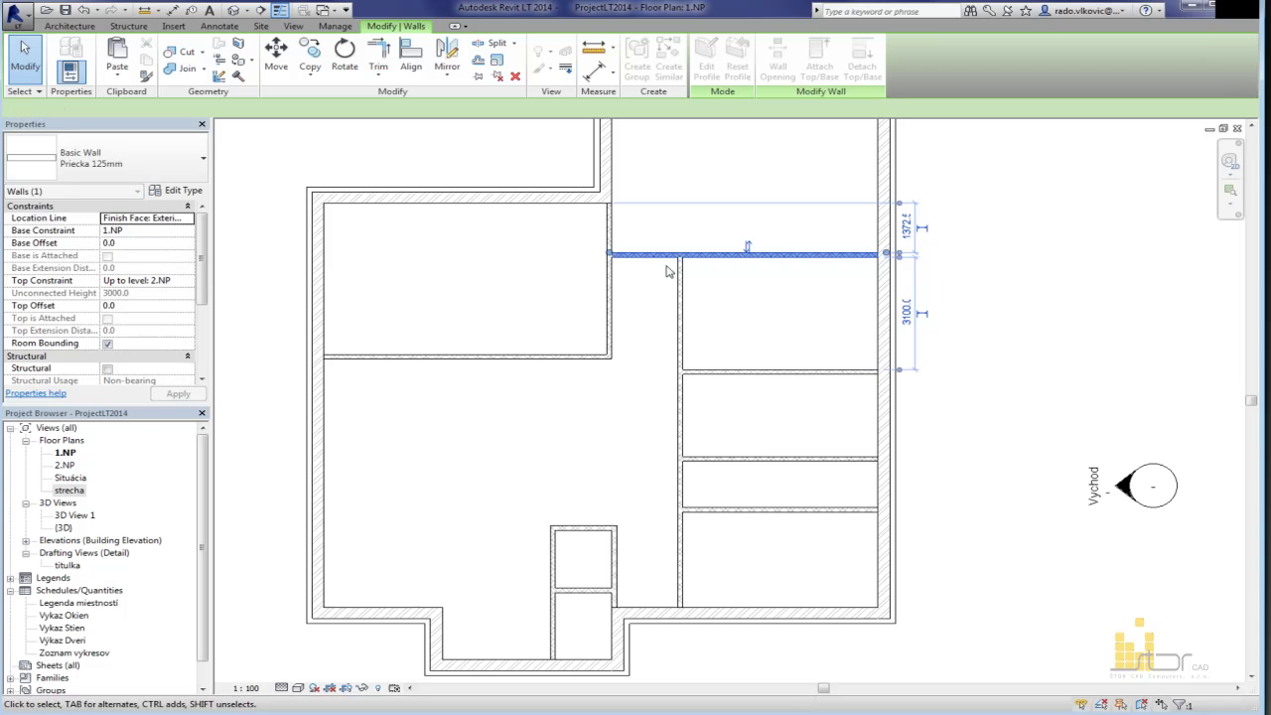
pyautogui.moveTo(747, 155); pyautogui.dragTo(801, 315, button='middle')
pyautogui.click(801, 315)
pyautogui.scroll(-2, 799, 312)
pyautogui.moveTo(746, 598); pyautogui.dragTo(746, 499, button='middle')
pyautogui.scroll(5, 746, 499)
pyautogui.scroll(-5, 581, 393)
pyautogui.scroll(2, 581, 394)
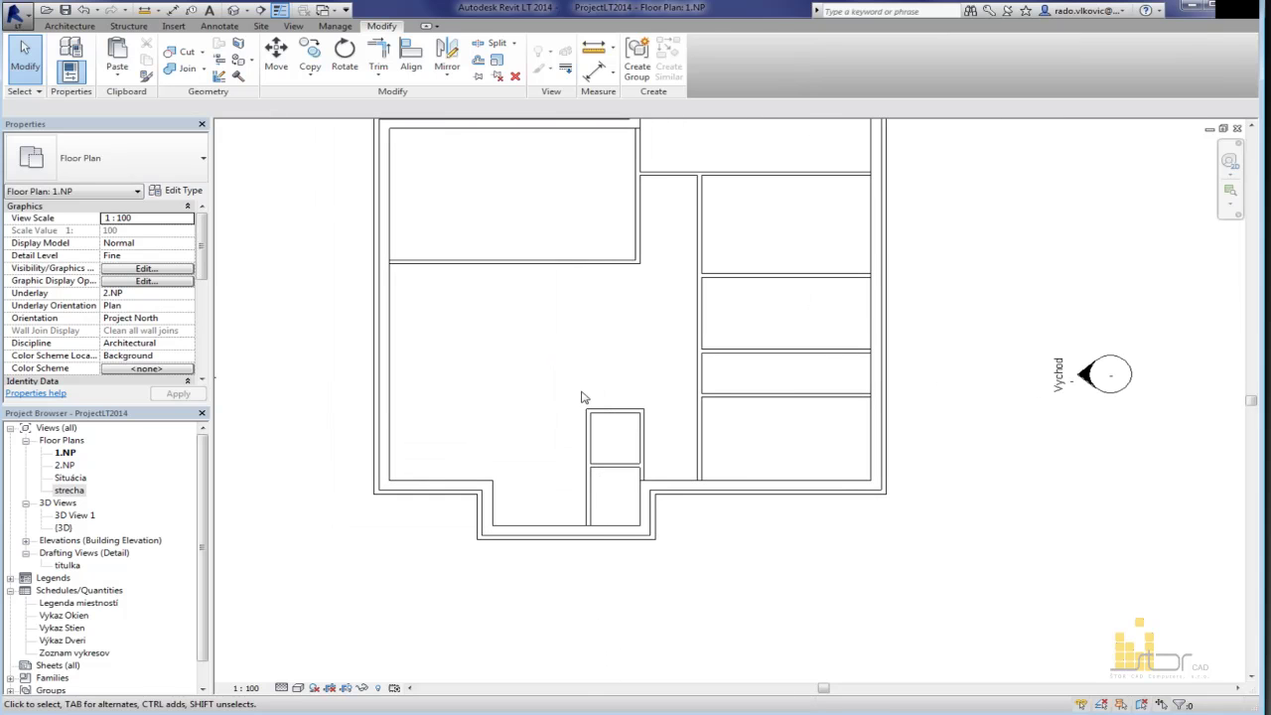
# Step: Extend the north partition of the small rooms by the south wall east to the long partition
pyautogui.moveTo(778, 241); pyautogui.dragTo(749, 341, button='middle')
pyautogui.scroll(-1, 753, 320)
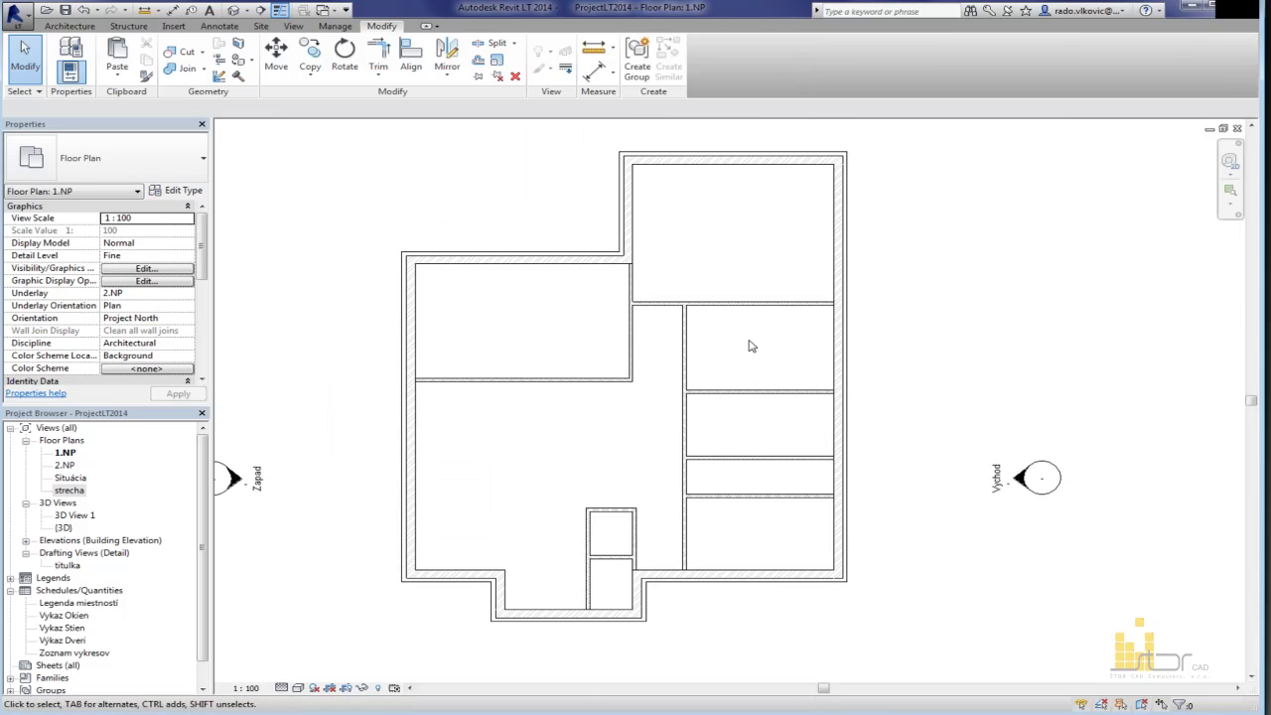
pyautogui.moveTo(677, 440); pyautogui.dragTo(689, 426, button='middle')
pyautogui.click(697, 427)
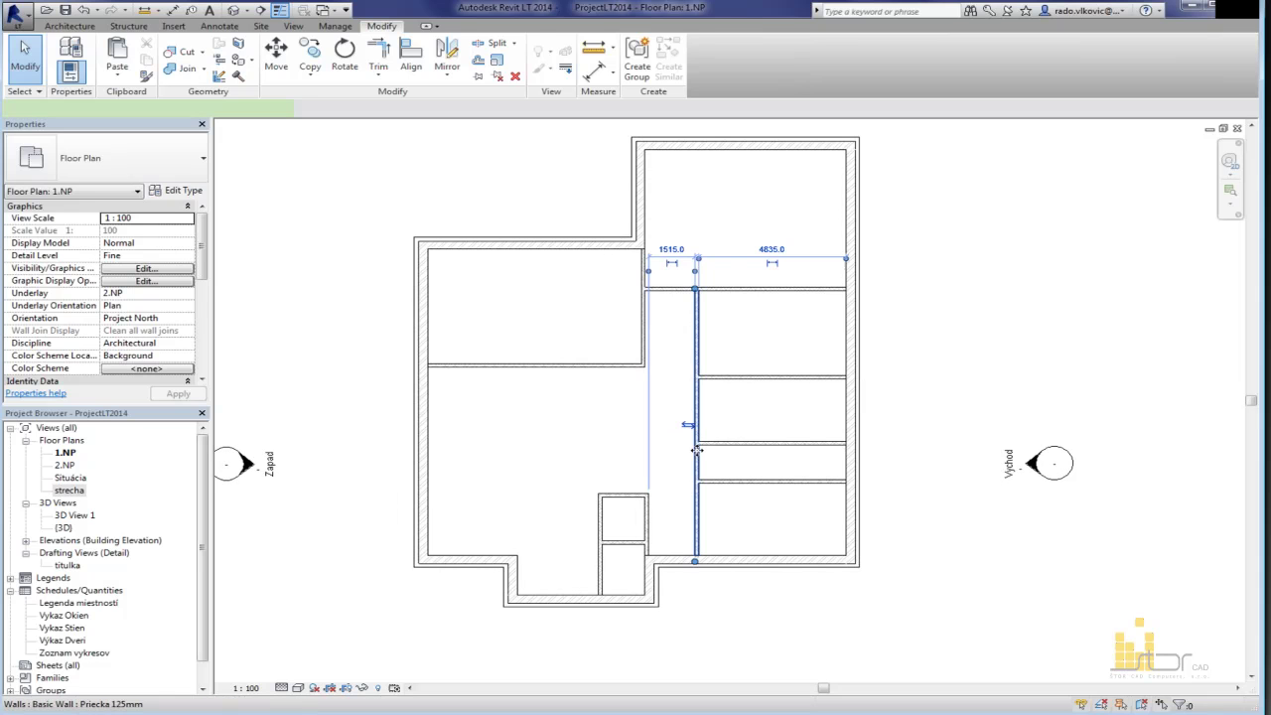
pyautogui.scroll(2, 637, 494)
pyautogui.click(624, 495)
pyautogui.moveTo(650, 505); pyautogui.dragTo(713, 498)
pyautogui.click(790, 496)
# Step: Shift the three lower cross partitions north, leaving clear bays of about 3313, 2075, 2200 and 1700 mm from the south wall upward
pyautogui.click(794, 477)
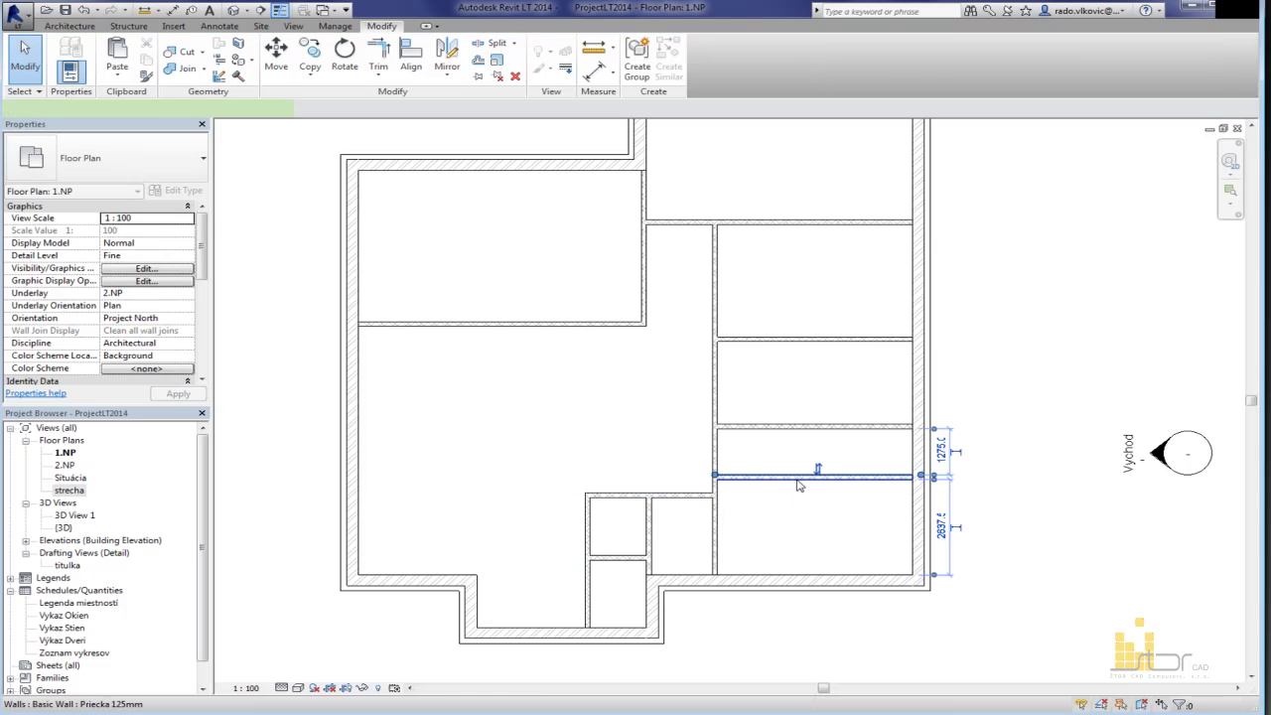
pyautogui.moveTo(810, 476); pyautogui.dragTo(885, 298)
pyautogui.click(864, 428)
pyautogui.click(878, 339)
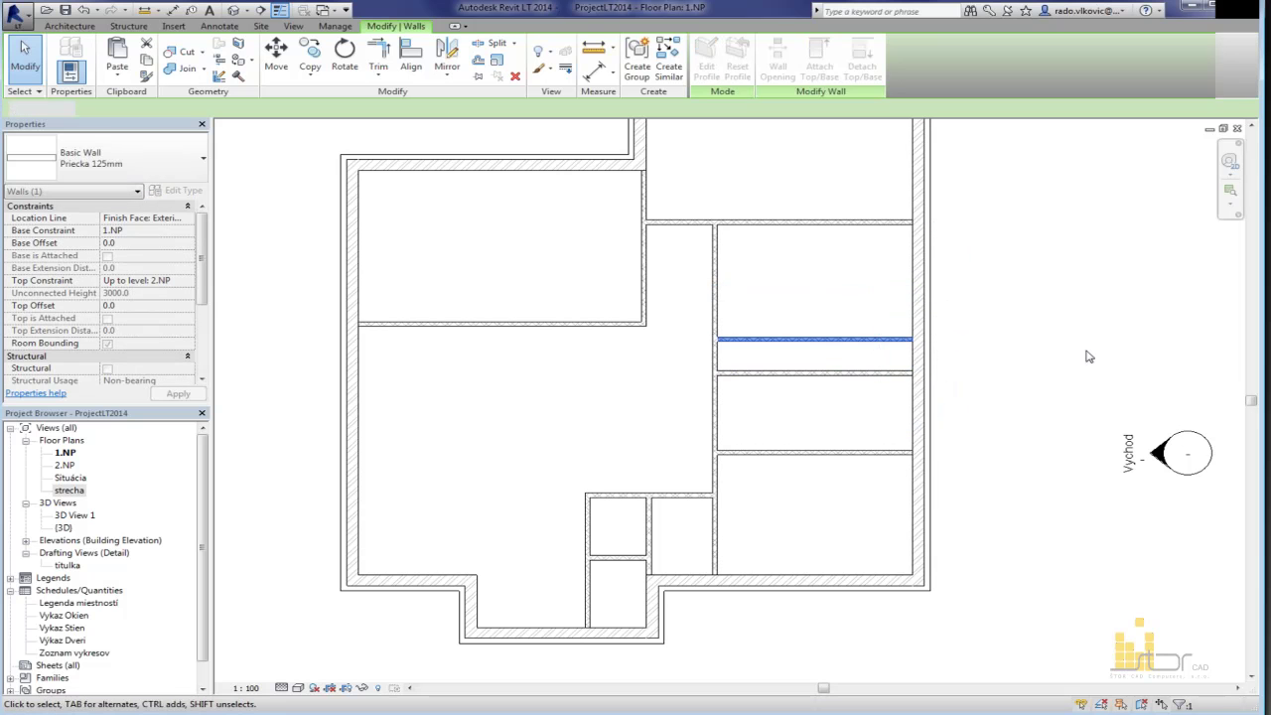
pyautogui.click(1089, 358)
pyautogui.moveTo(808, 317); pyautogui.dragTo(808, 403, button='middle')
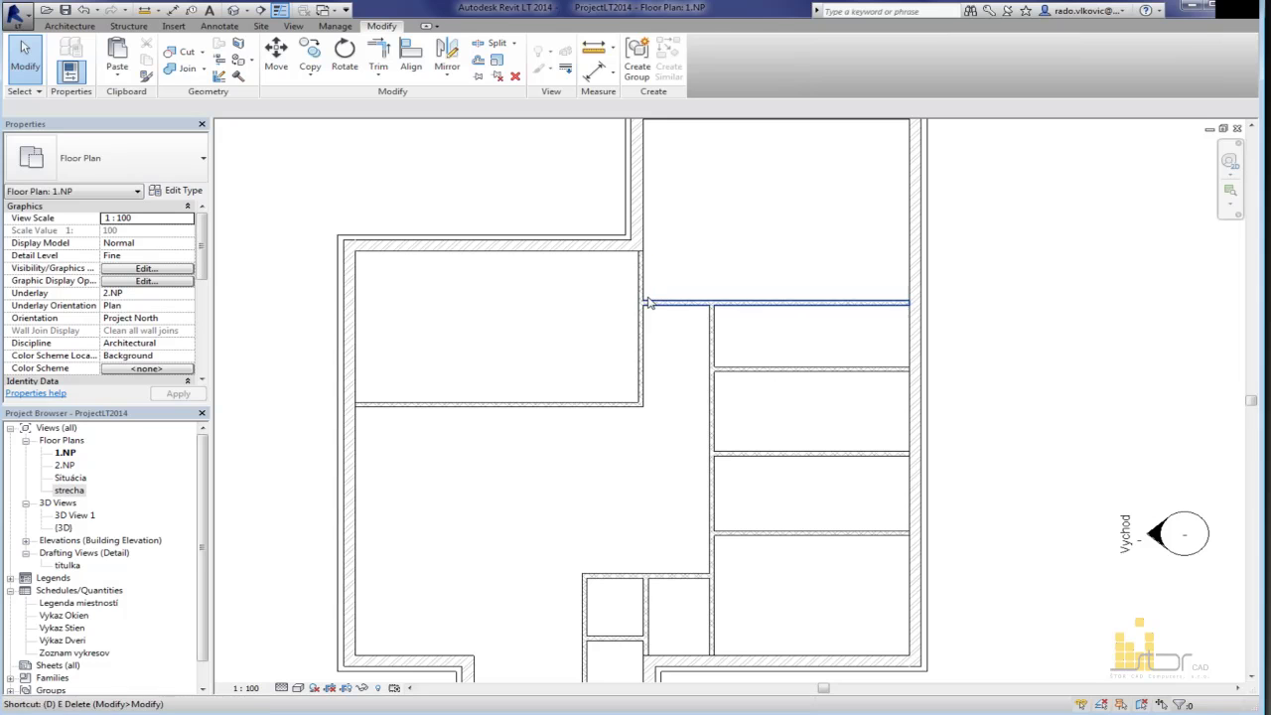
pyautogui.click(828, 452)
pyautogui.press('Escape')
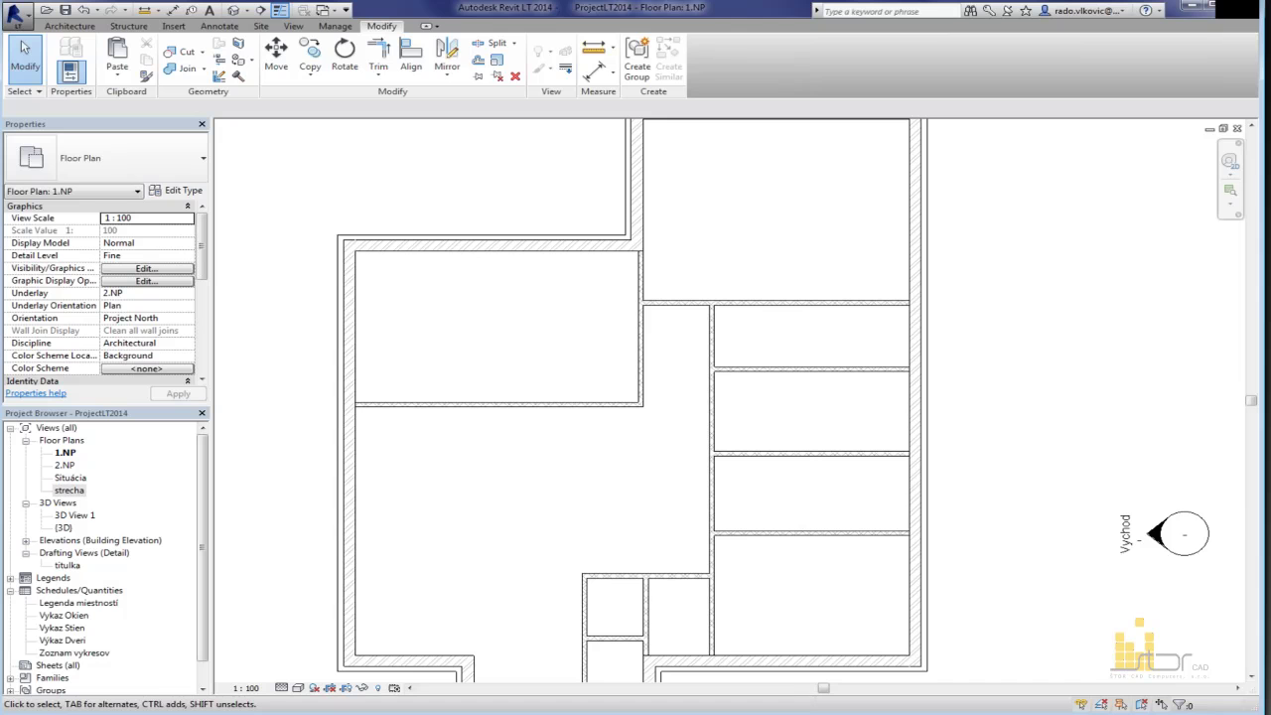
# Step: Place an aligned dimension chain through the east rooms, from the south wall across all cross partitions to the northernmost one
pyautogui.click(218, 26)
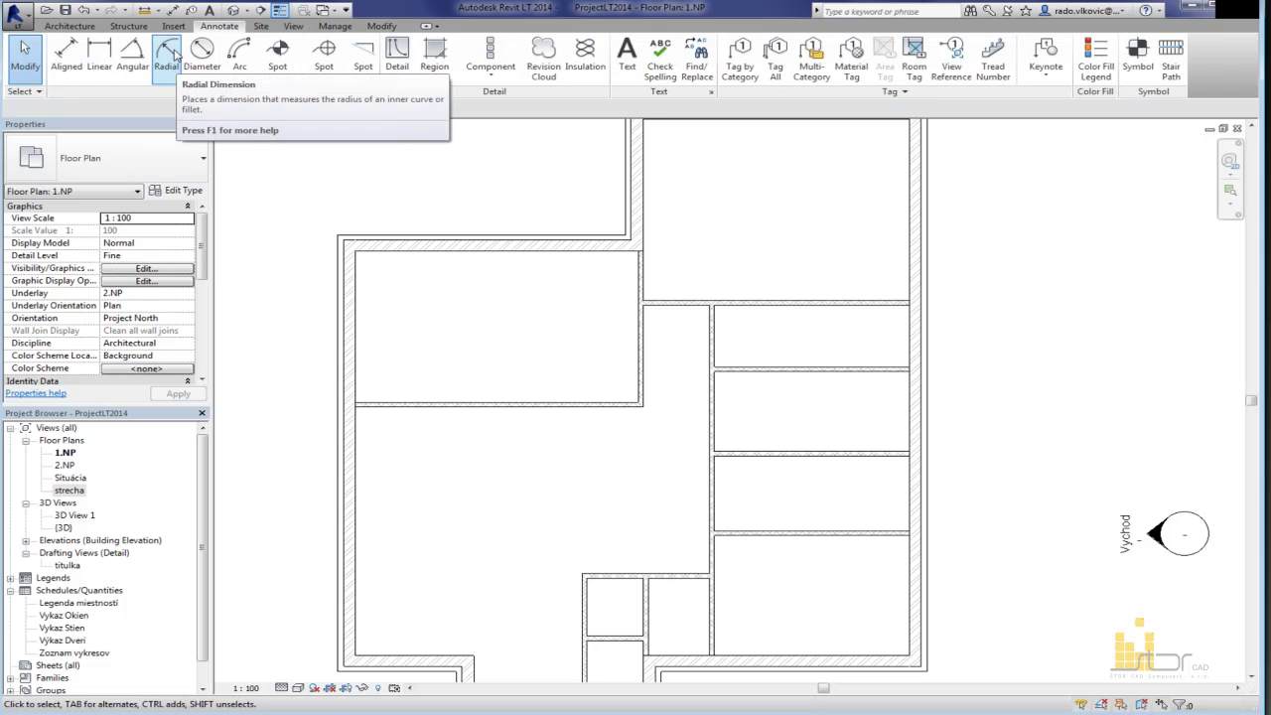
pyautogui.click(67, 55)
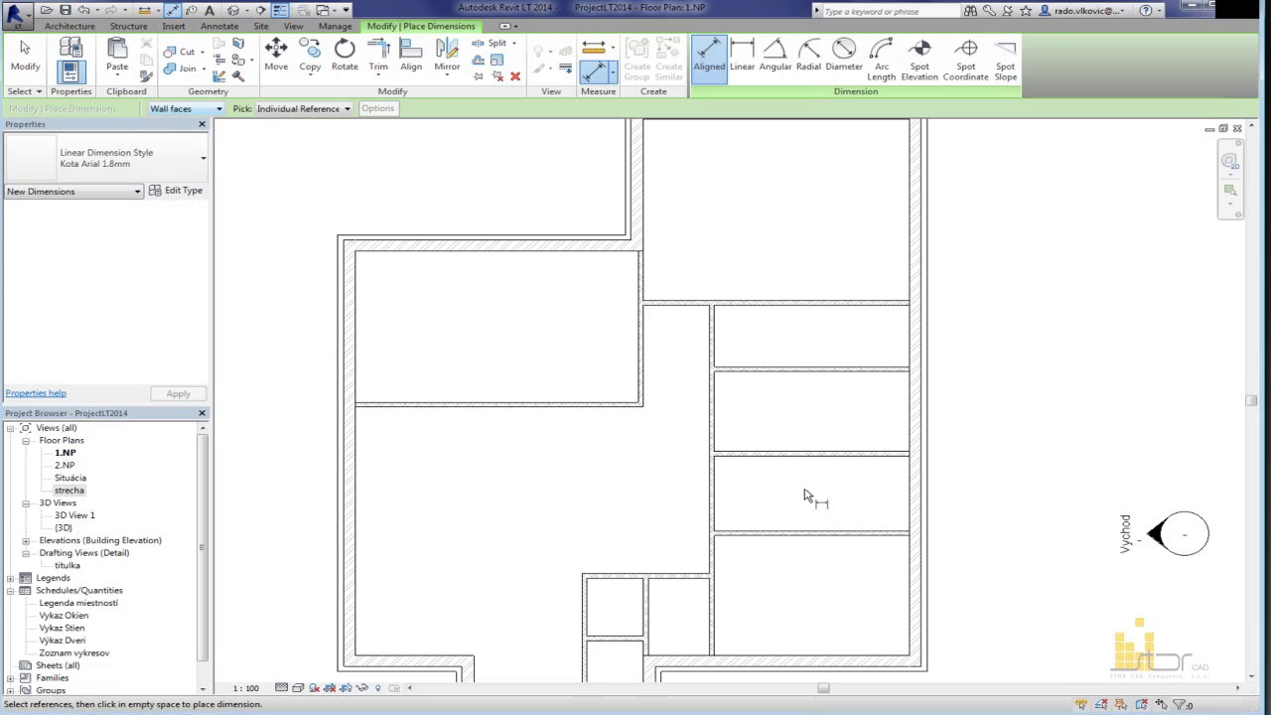
pyautogui.click(866, 538)
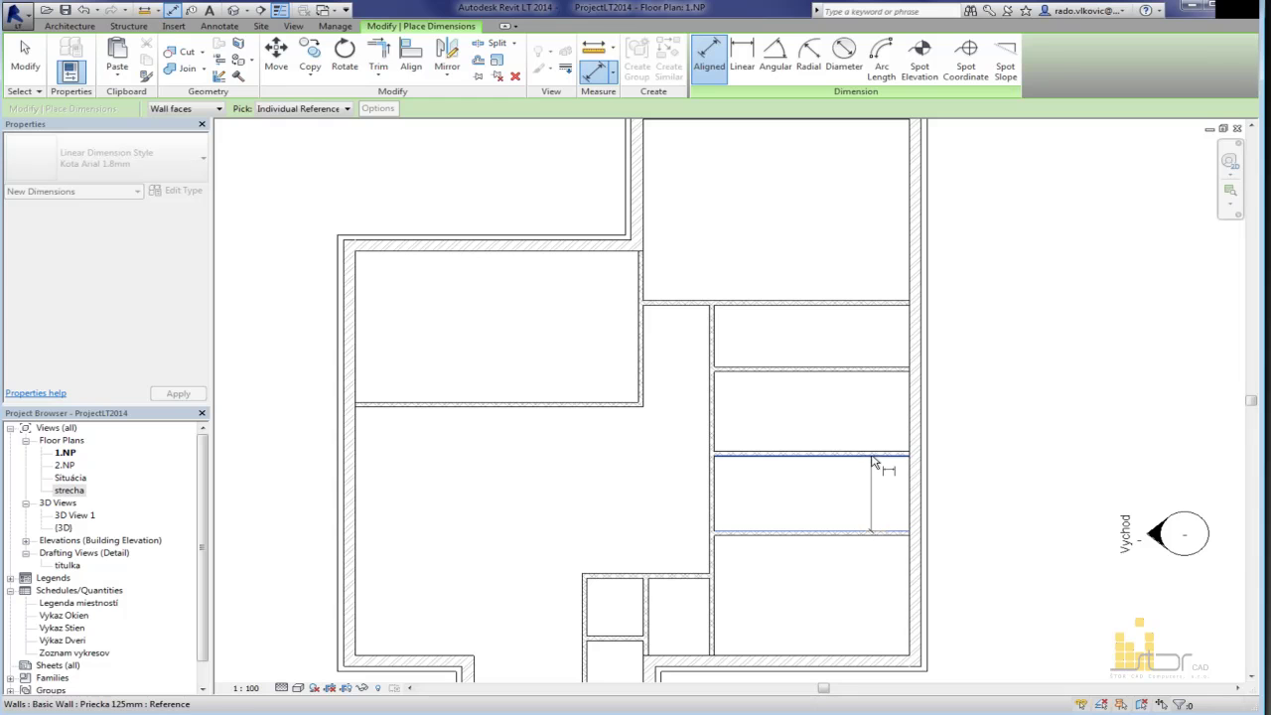
pyautogui.click(874, 454)
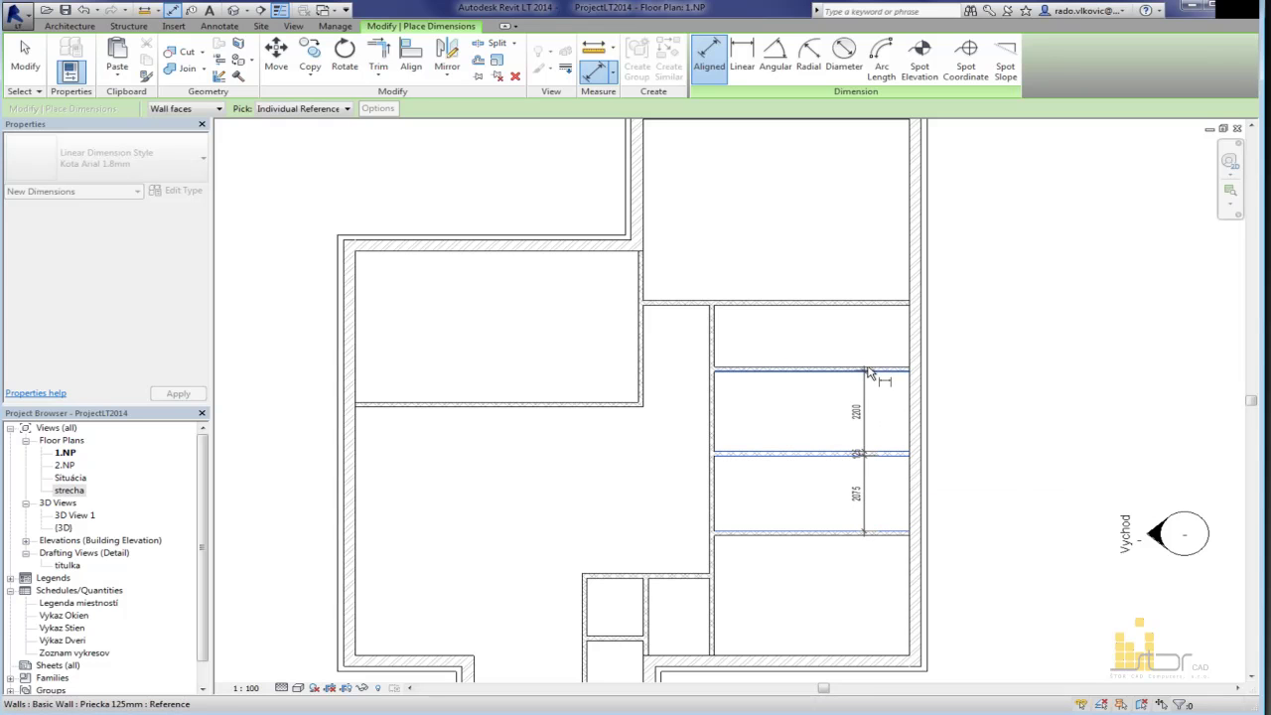
pyautogui.click(874, 370)
pyautogui.click(868, 303)
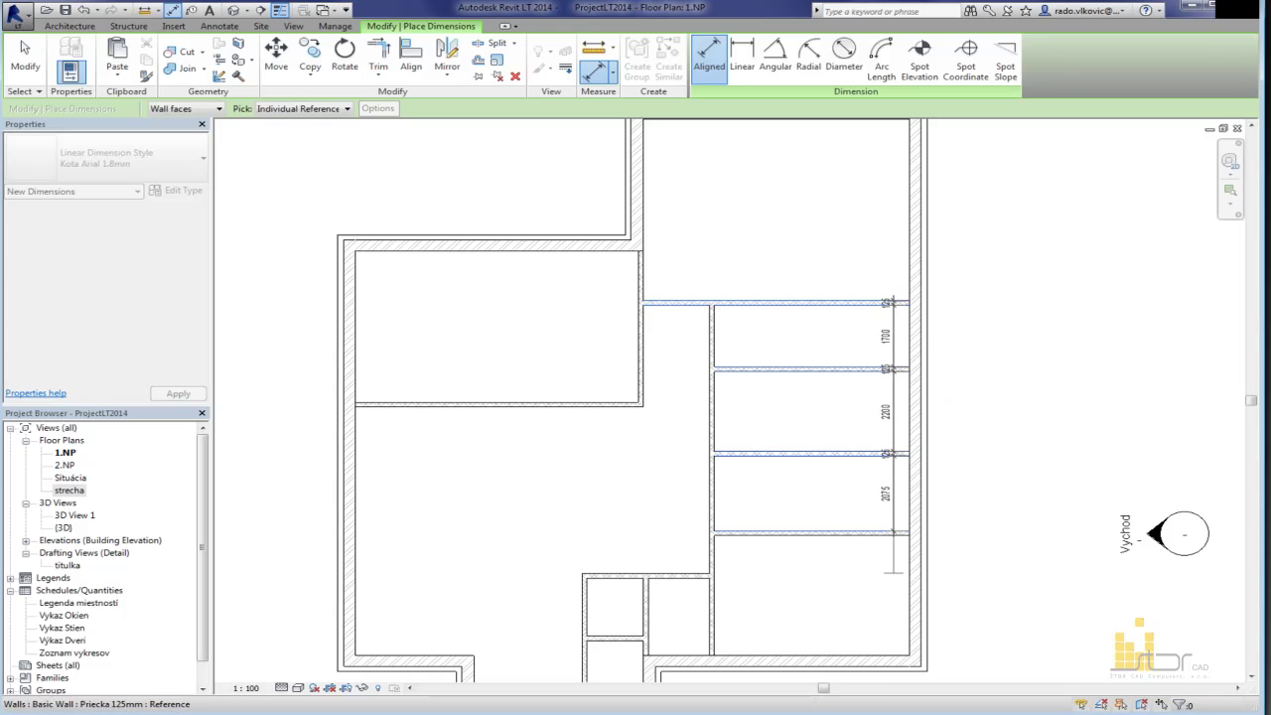
pyautogui.click(872, 656)
pyautogui.click(855, 658)
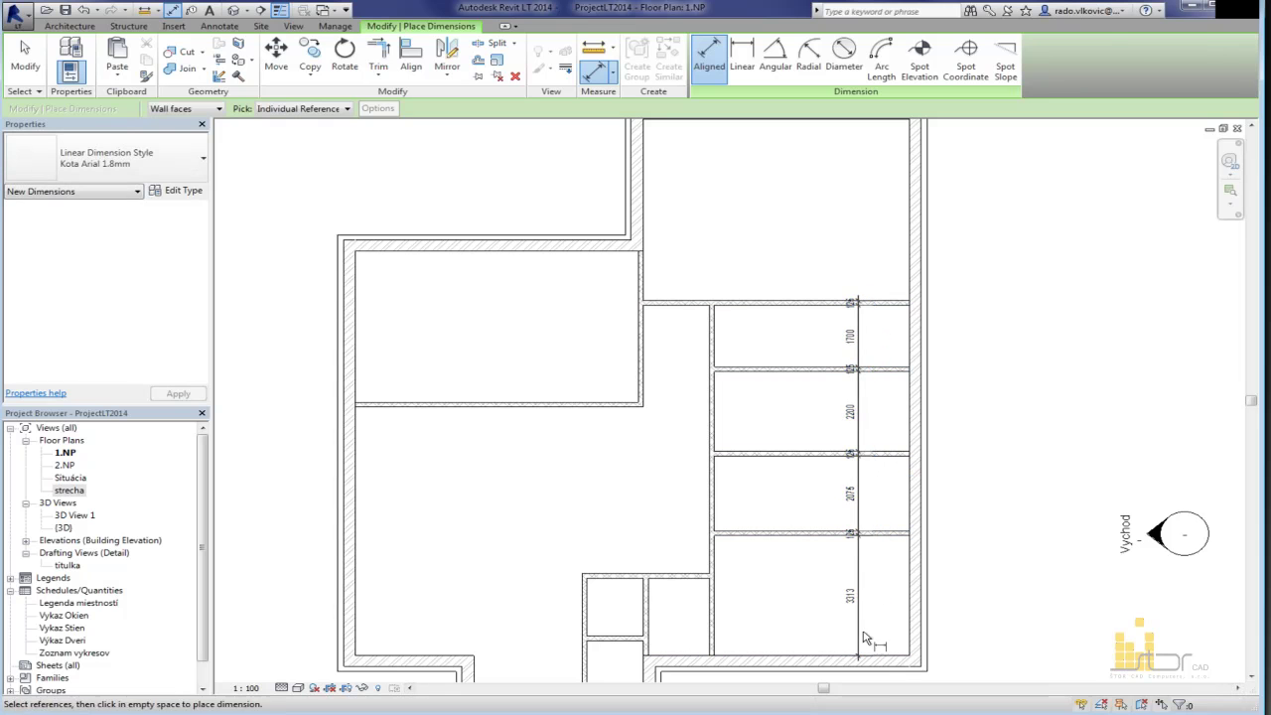
pyautogui.press('Escape')
pyautogui.press('Escape')
# Step: Set the clear distance between the south wall and the southernmost cross partition to 3400 mm
pyautogui.click(810, 531)
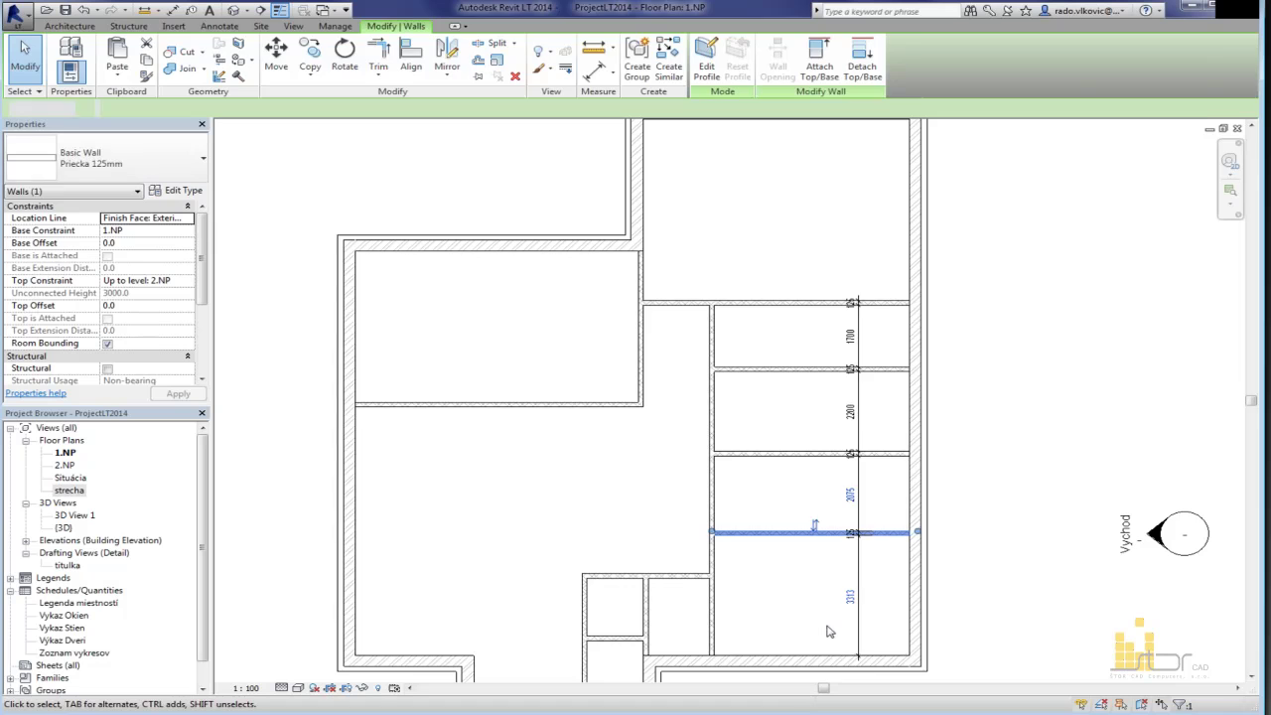
pyautogui.press('Escape')
pyautogui.scroll(3, 820, 627)
pyautogui.scroll(-2, 832, 639)
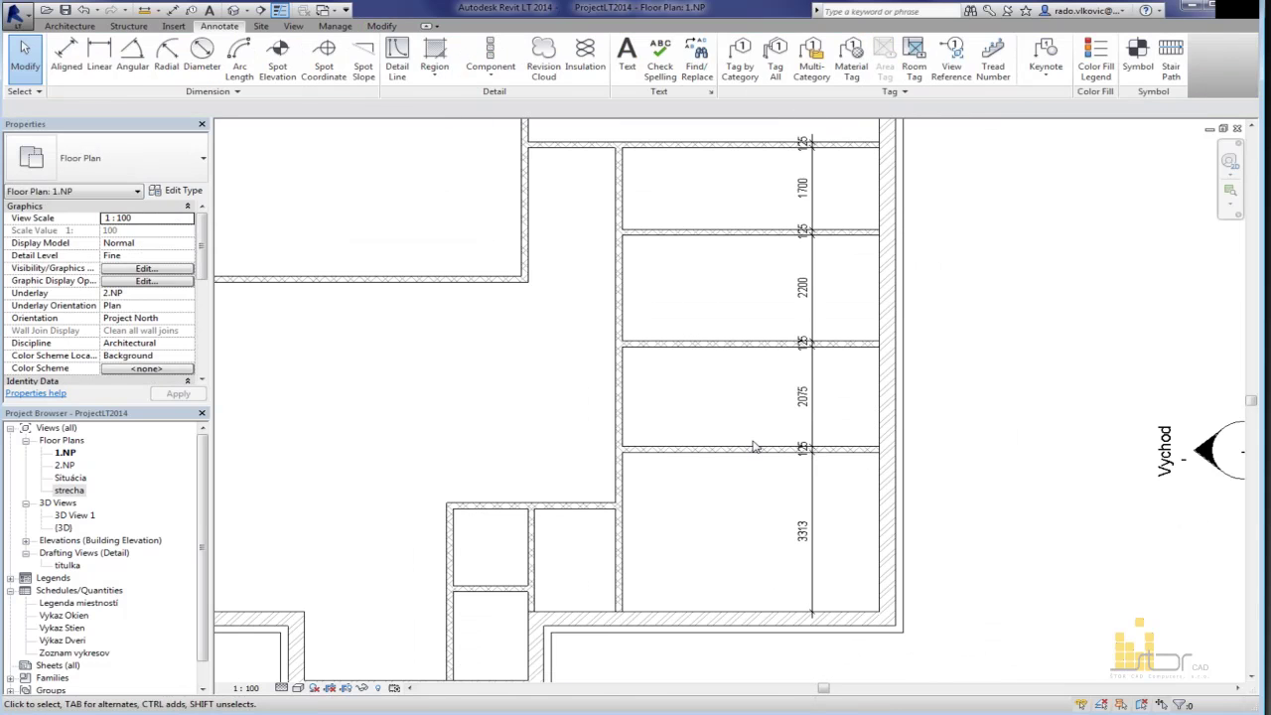
pyautogui.click(754, 452)
pyautogui.click(805, 532)
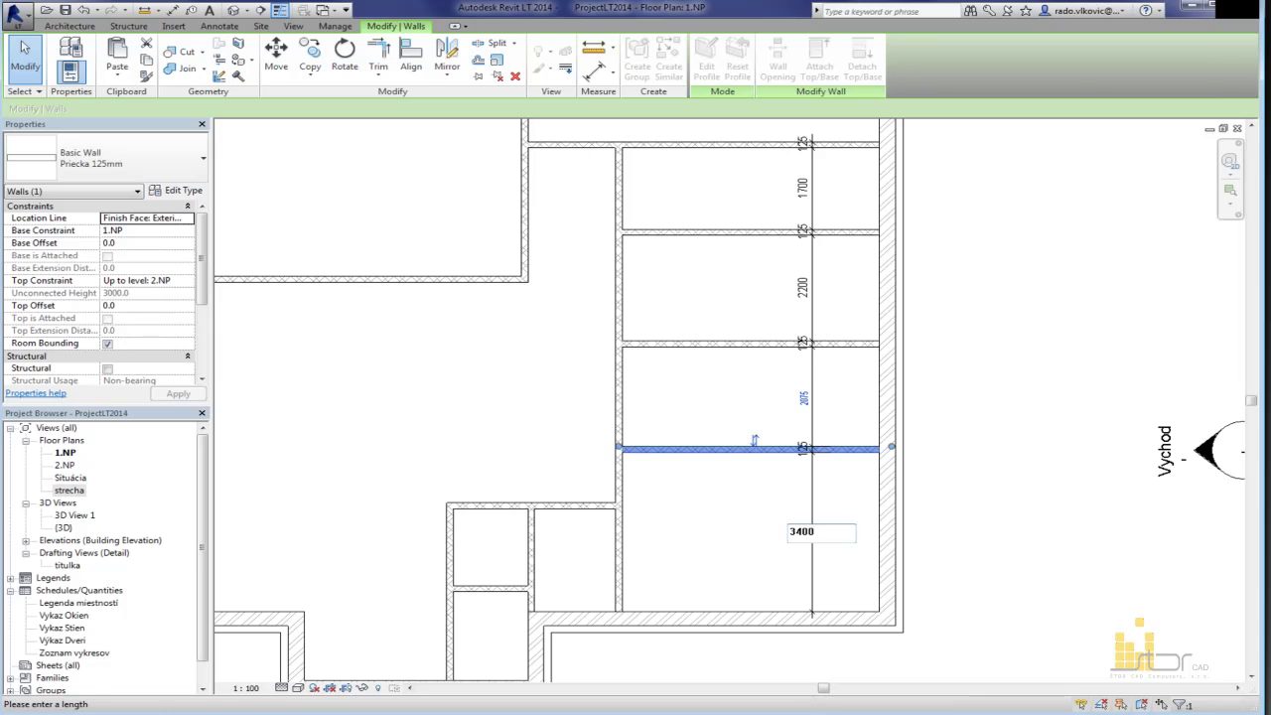
pyautogui.write('3400')
pyautogui.press('Return')
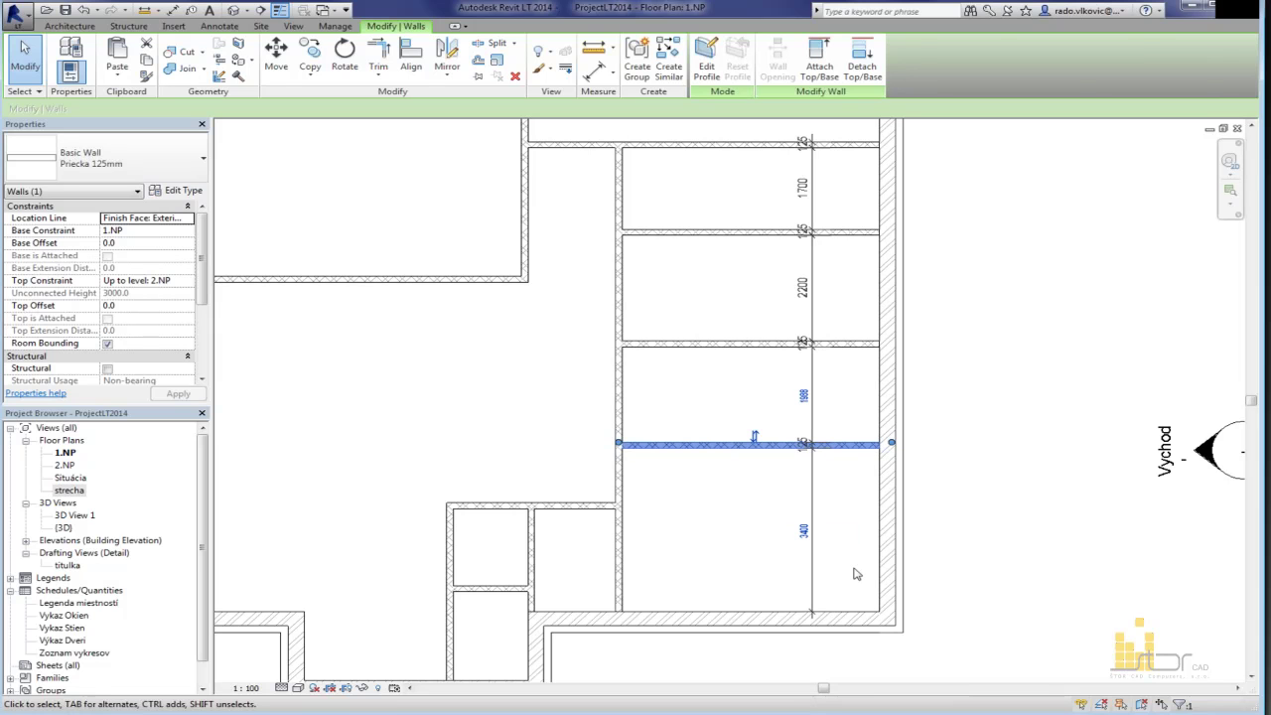
pyautogui.click(701, 506)
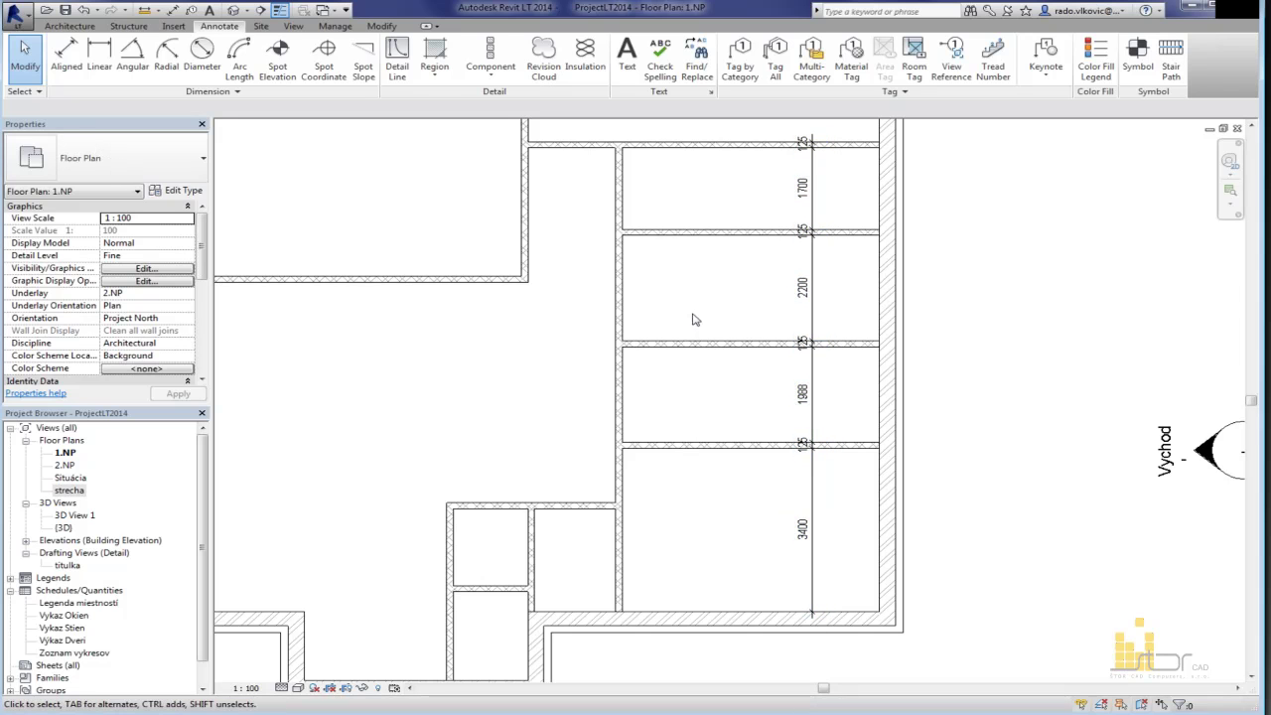
# Step: Set the clear distance between the southernmost and second cross partitions to 1700 mm
pyautogui.click(741, 344)
pyautogui.click(807, 394)
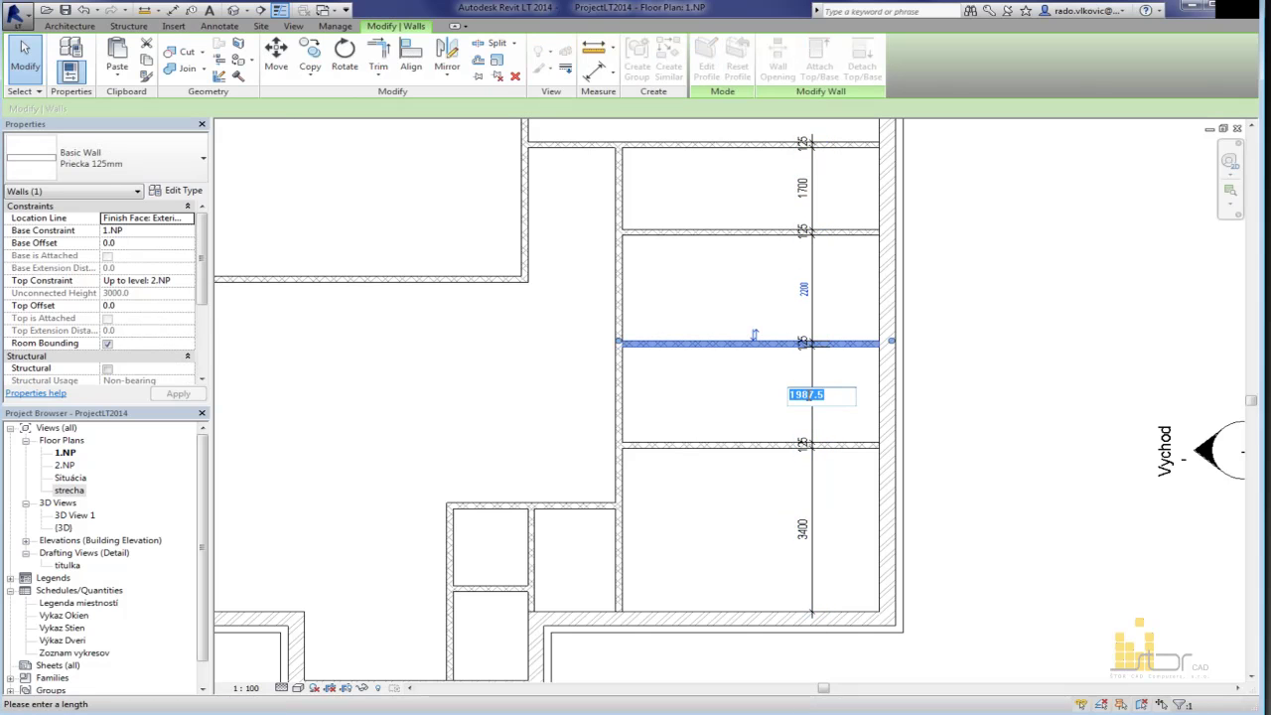
pyautogui.write('1700')
pyautogui.press('Return')
pyautogui.press('Escape')
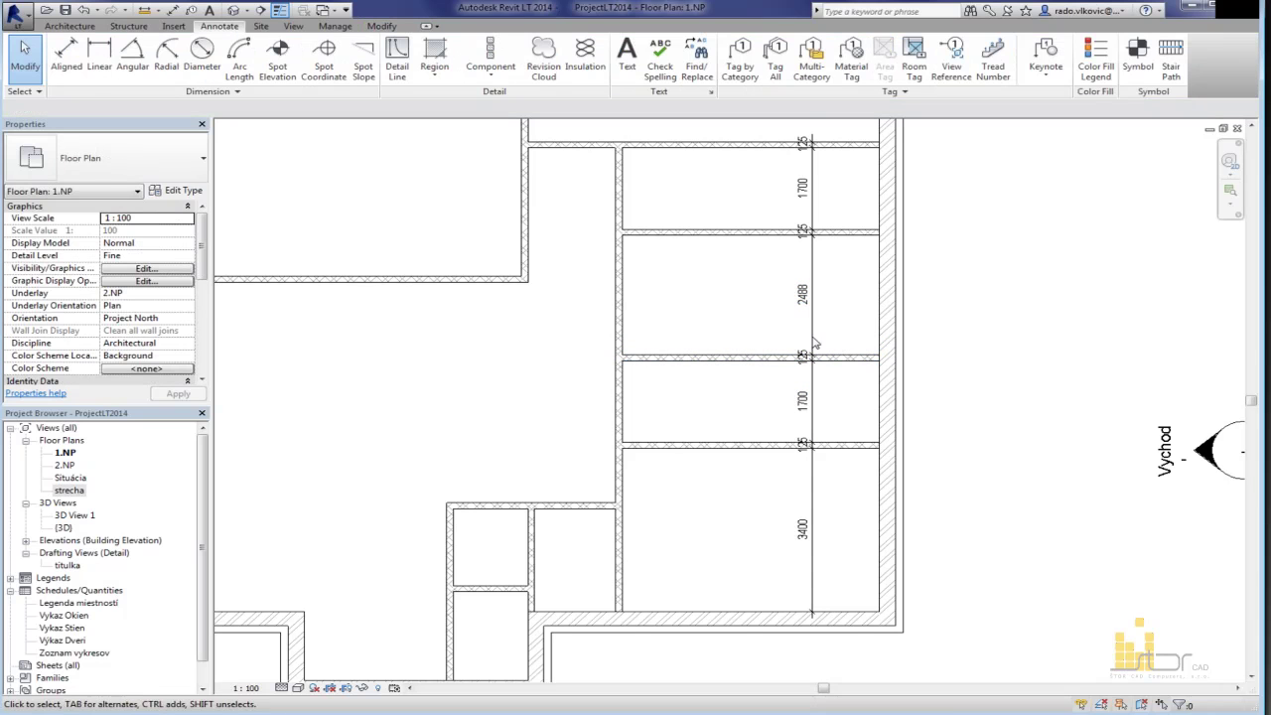
# Step: Offset the 125 thickness texts of the two southern cross partitions to the east side of the dimension line
pyautogui.click(813, 343)
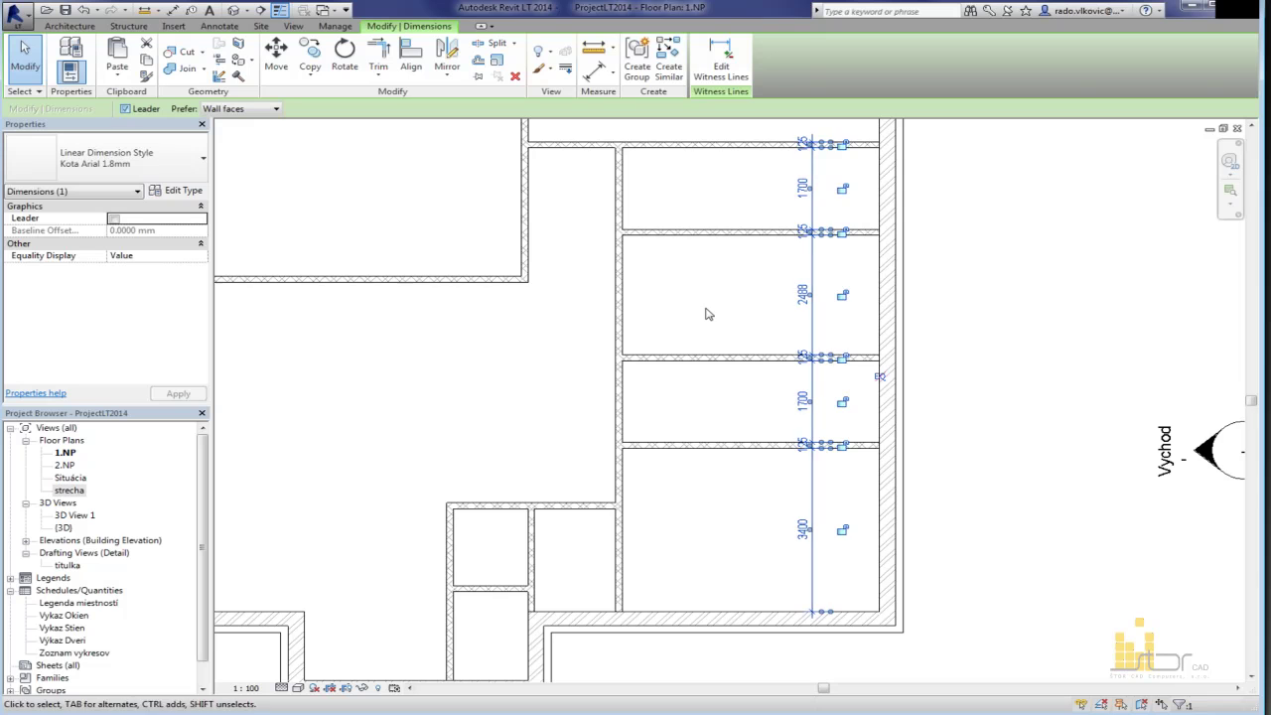
pyautogui.scroll(3, 821, 371)
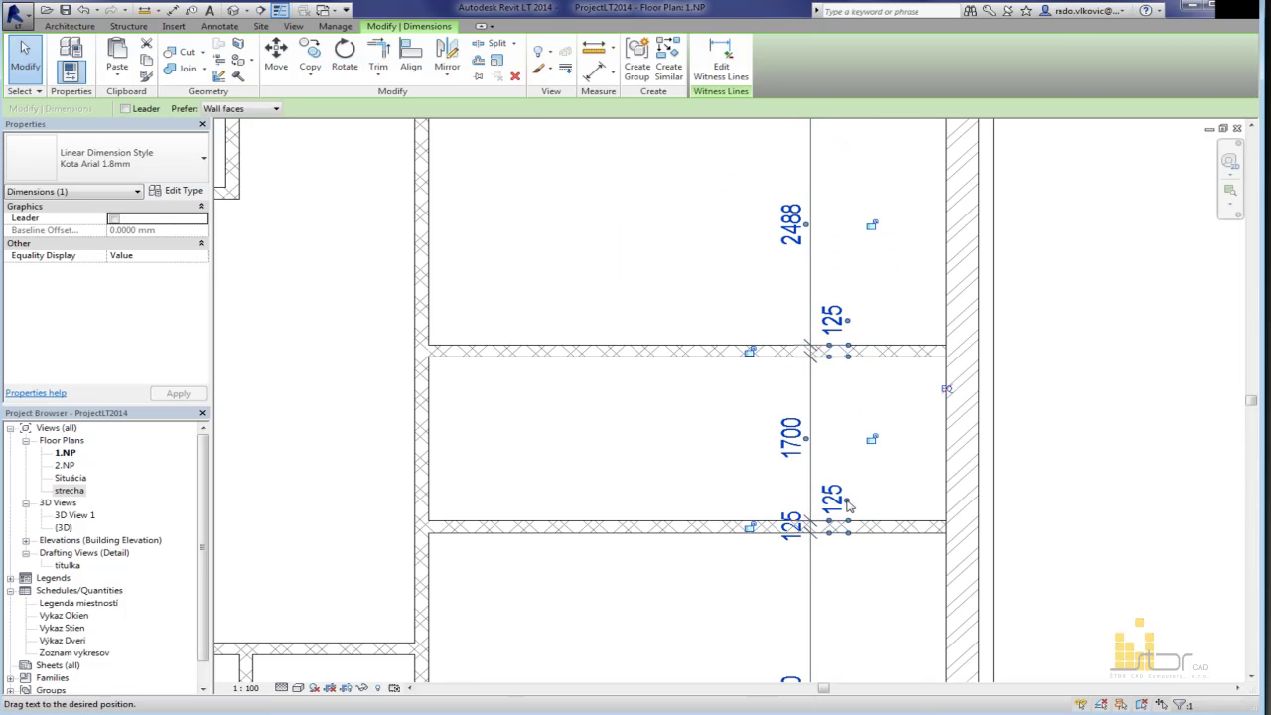
pyautogui.scroll(-4, 903, 364)
pyautogui.click(665, 328)
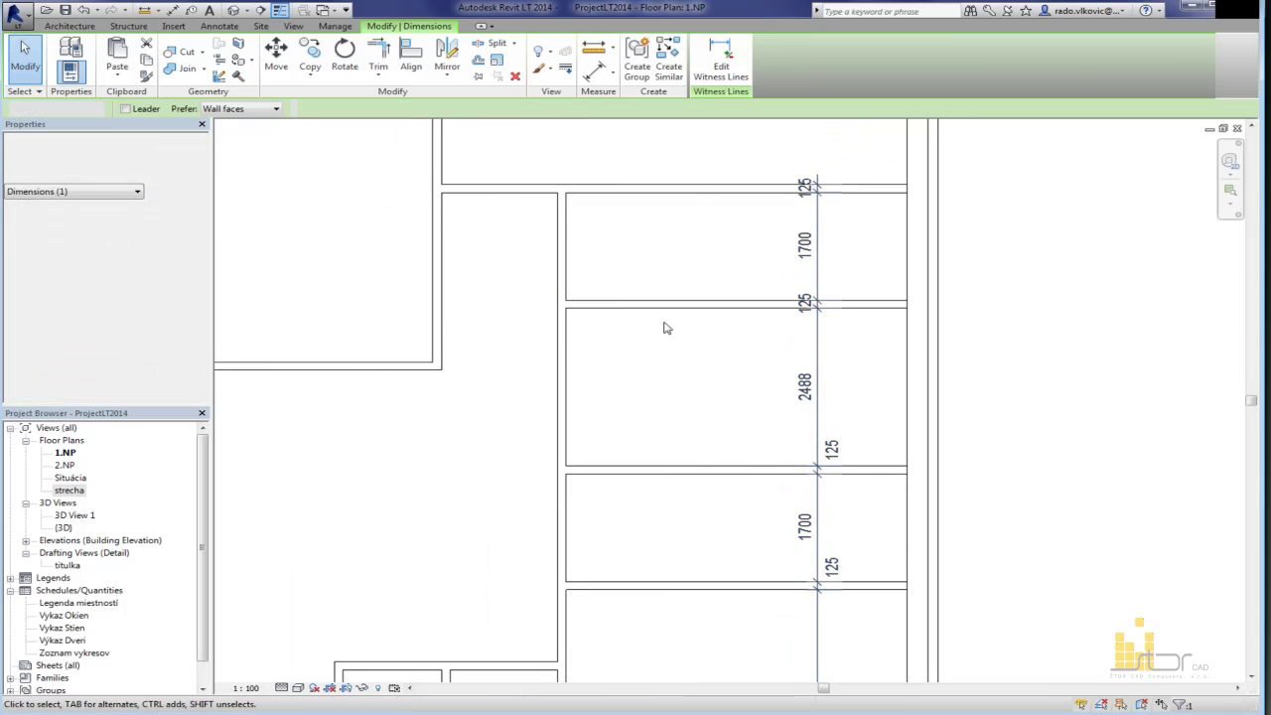
# Step: Set the clear distance between the second and third cross partitions from the south to 2400 mm
pyautogui.click(666, 304)
pyautogui.click(809, 386)
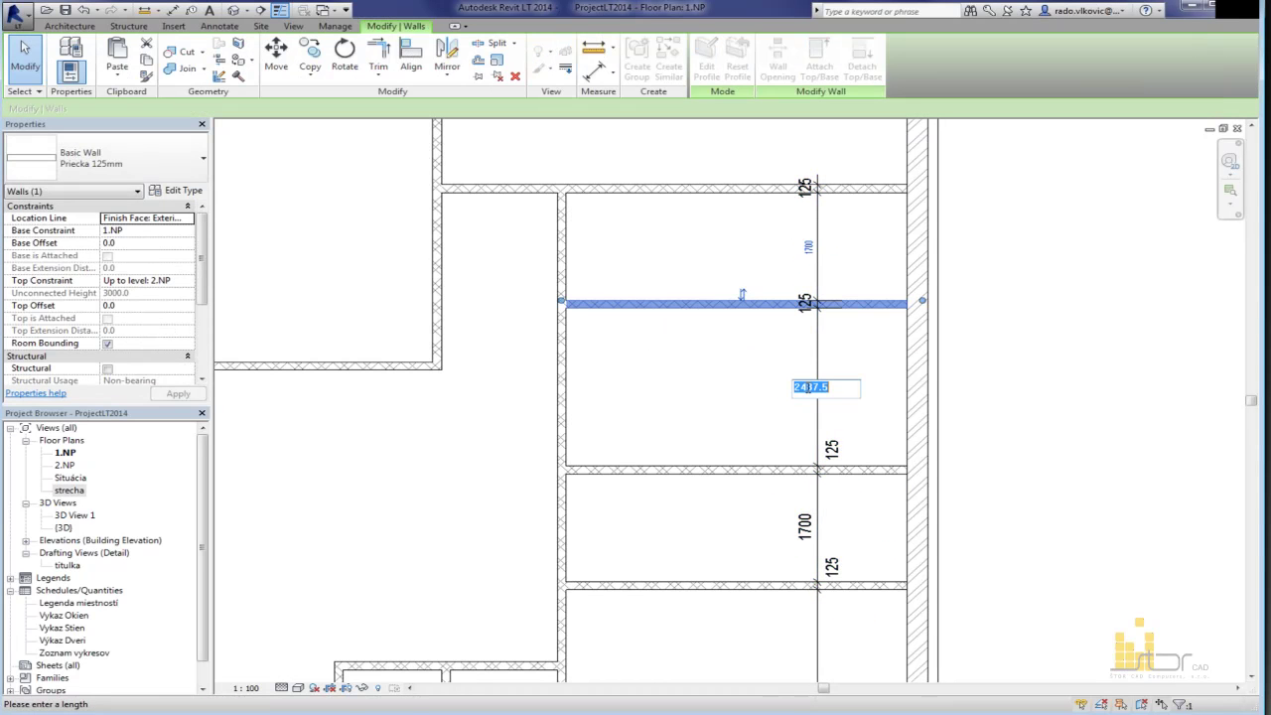
pyautogui.press('Return')
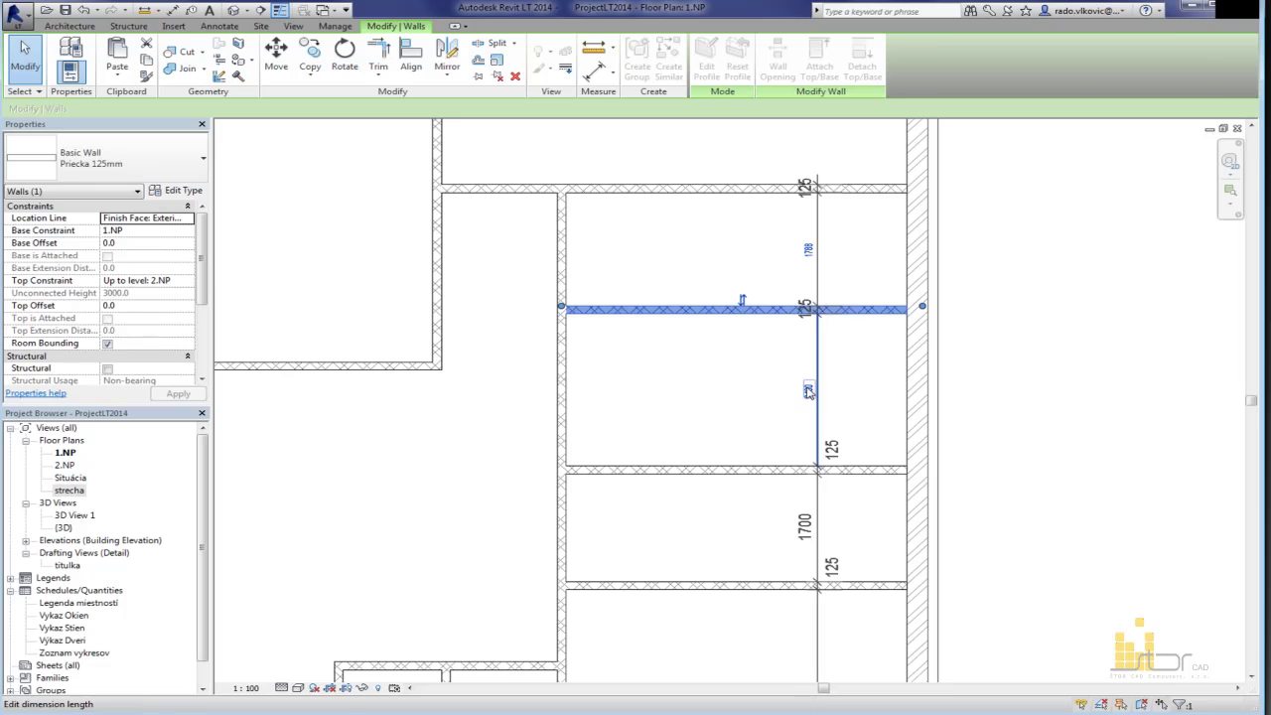
pyautogui.click(752, 398)
# Step: Set the clear distance between the third and northernmost cross partitions to 1800 mm
pyautogui.click(729, 190)
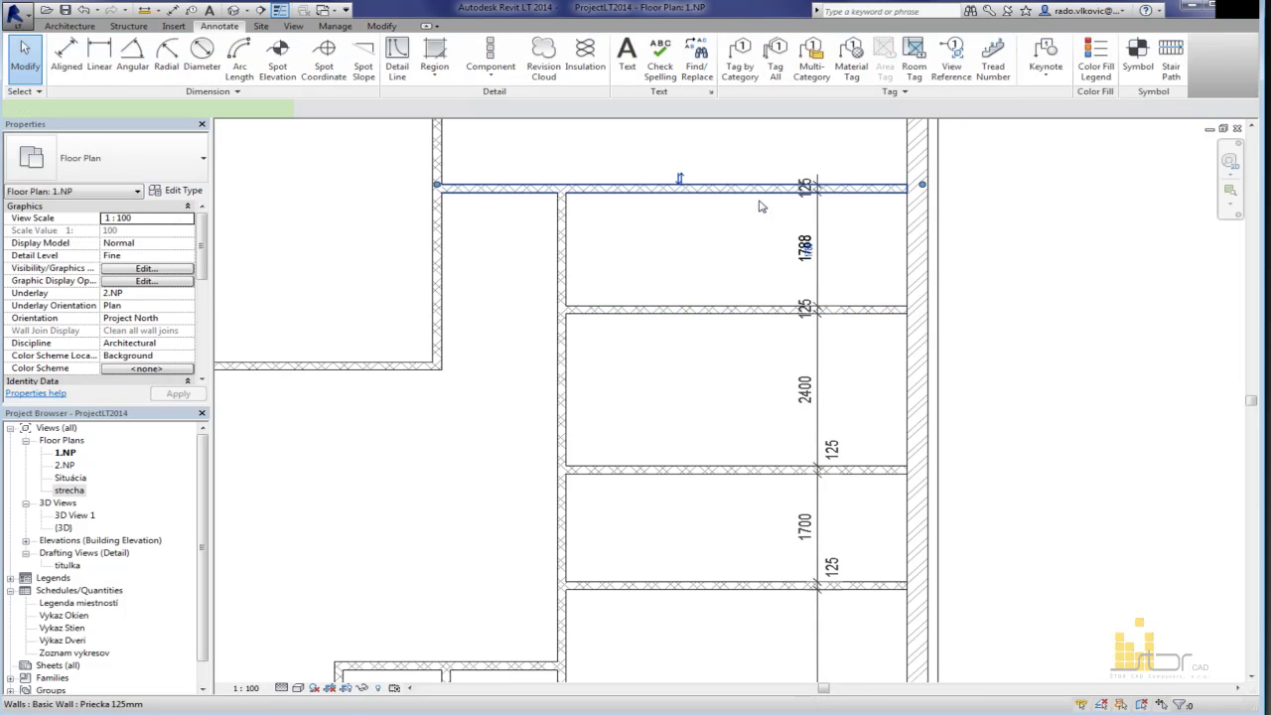
pyautogui.click(805, 247)
pyautogui.press('Return')
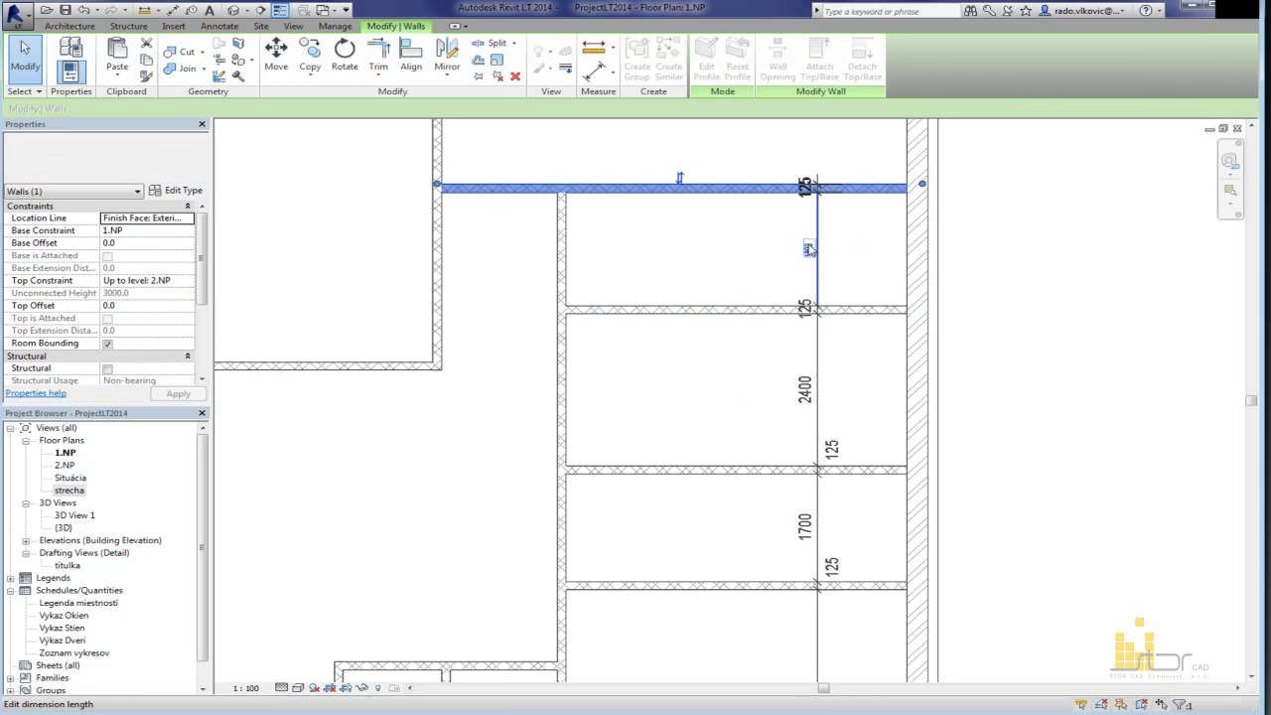
pyautogui.click(705, 257)
pyautogui.scroll(-3, 706, 257)
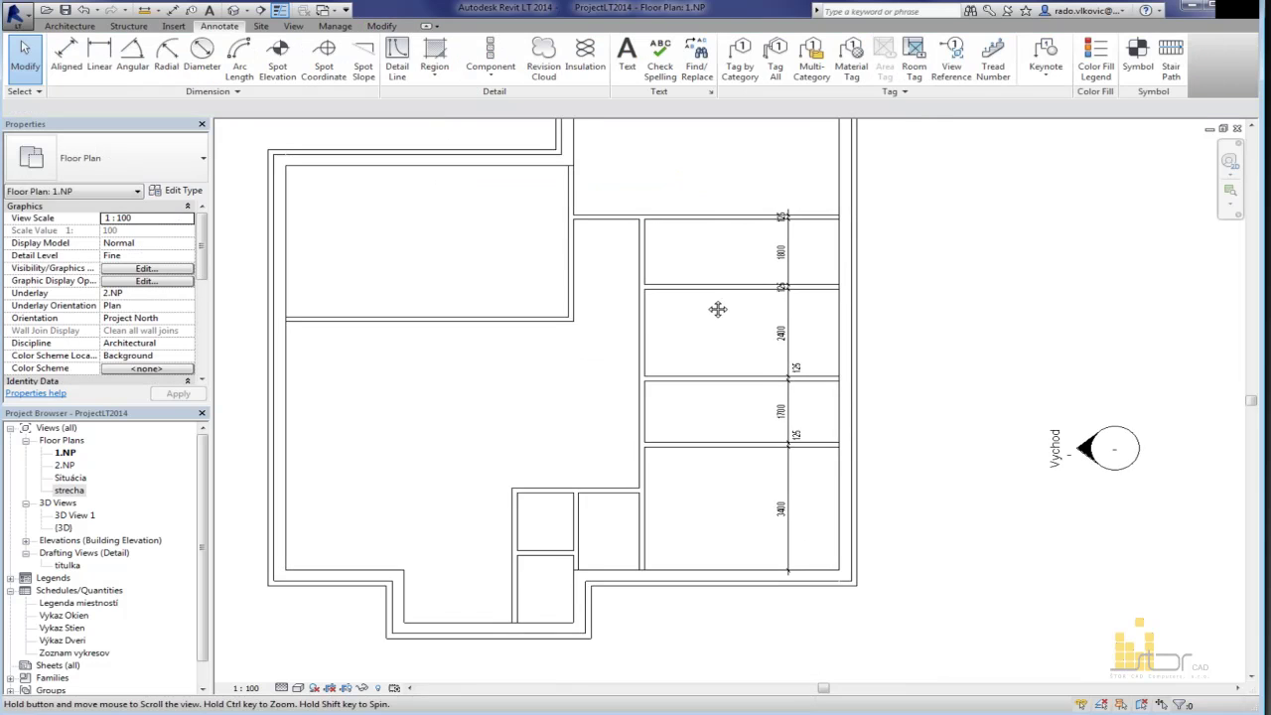
# Step: Place an aligned dimension across the corridor between the northwest room's east partition and the long partition
pyautogui.scroll(2, 594, 438)
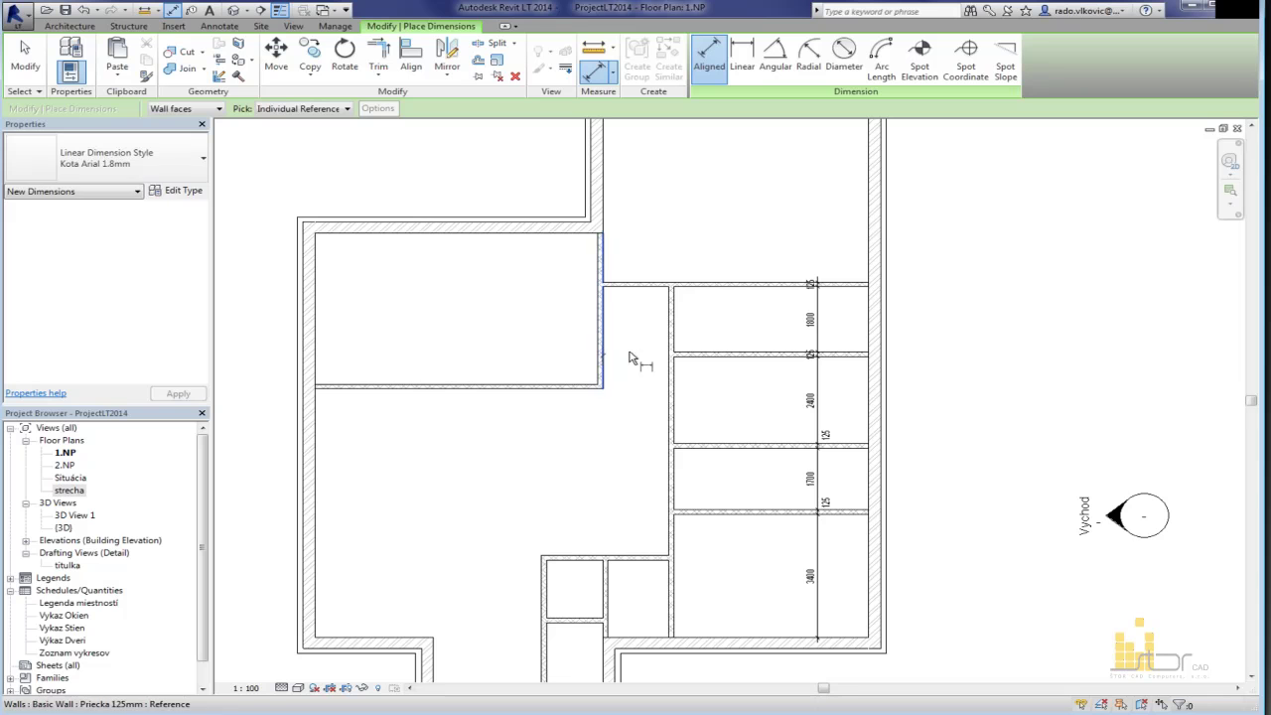
pyautogui.click(630, 358)
pyautogui.click(671, 365)
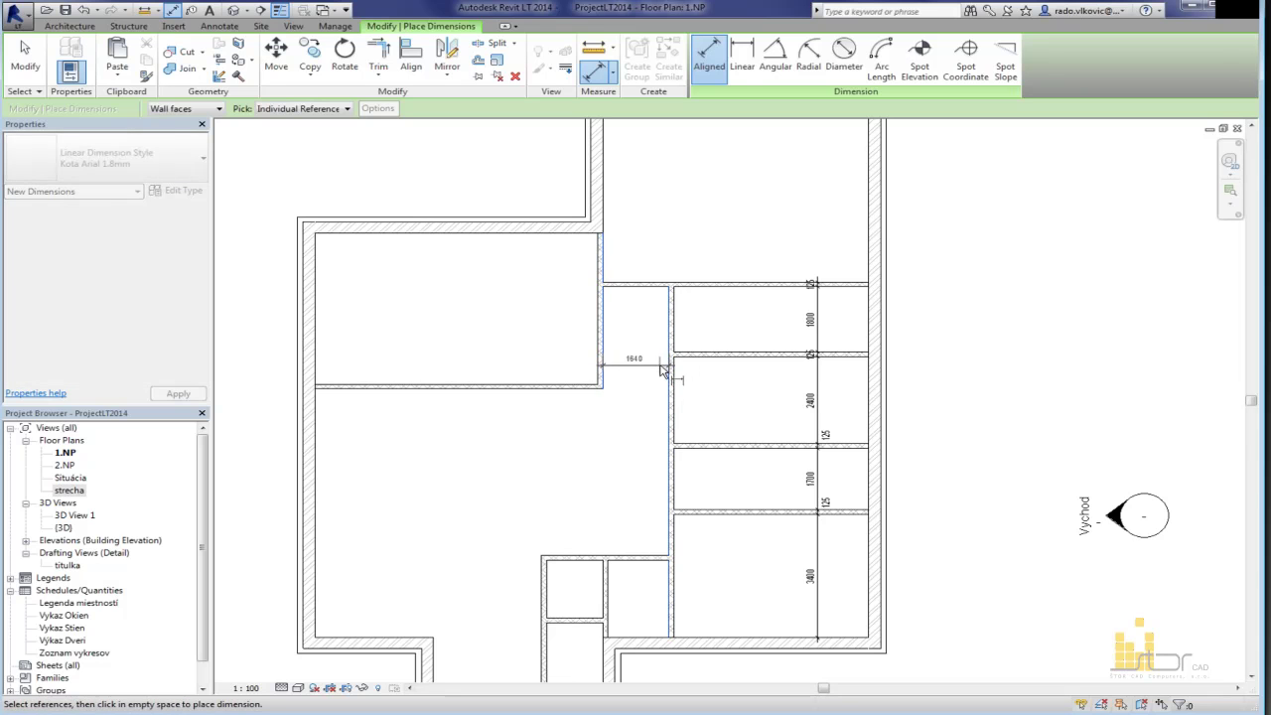
pyautogui.click(641, 363)
pyautogui.press('Escape')
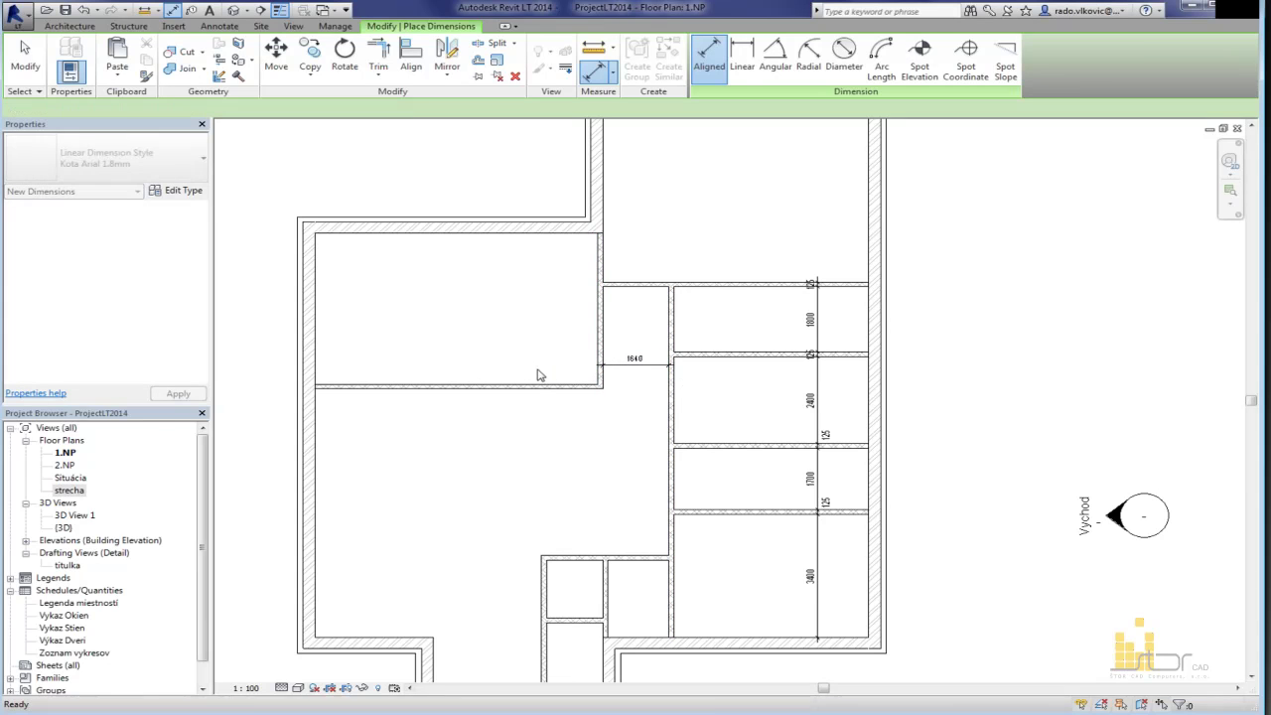
pyautogui.press('Escape')
pyautogui.scroll(-3, 683, 546)
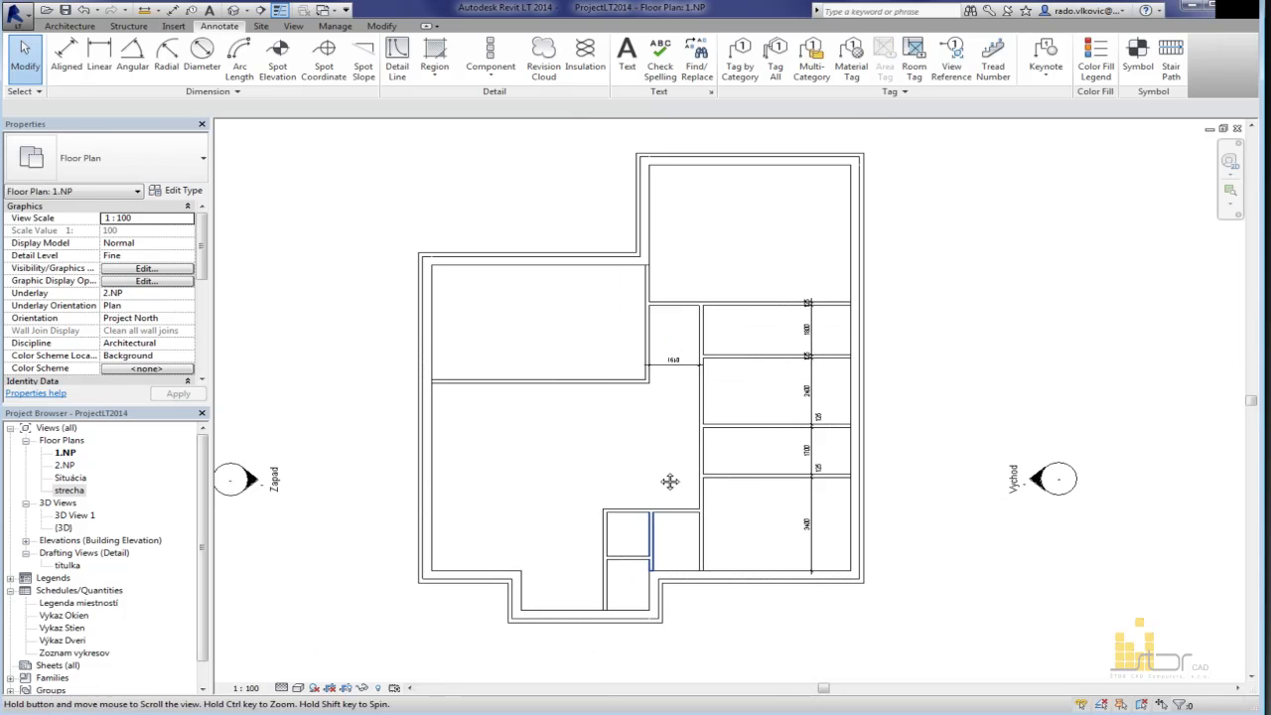
# Step: Change the west exterior wall's type to Tehla 380mm +60
pyautogui.click(429, 521)
pyautogui.scroll(3, 445, 521)
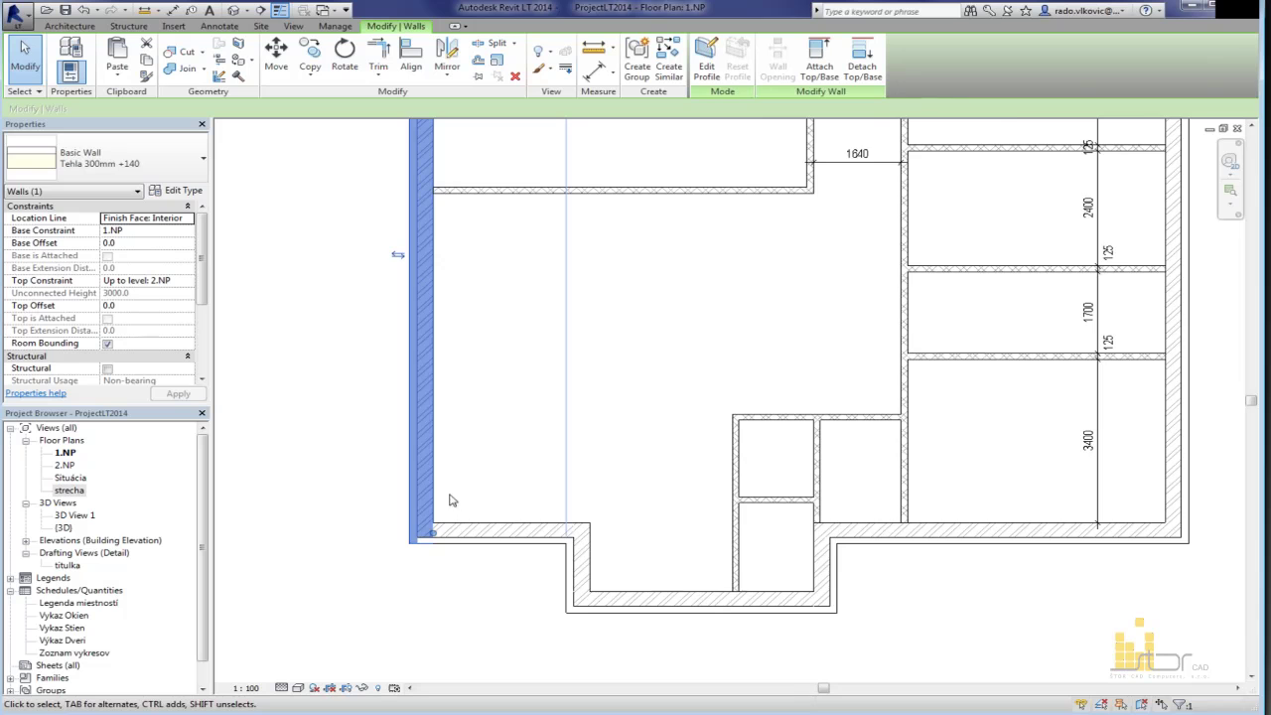
pyautogui.scroll(-4, 468, 335)
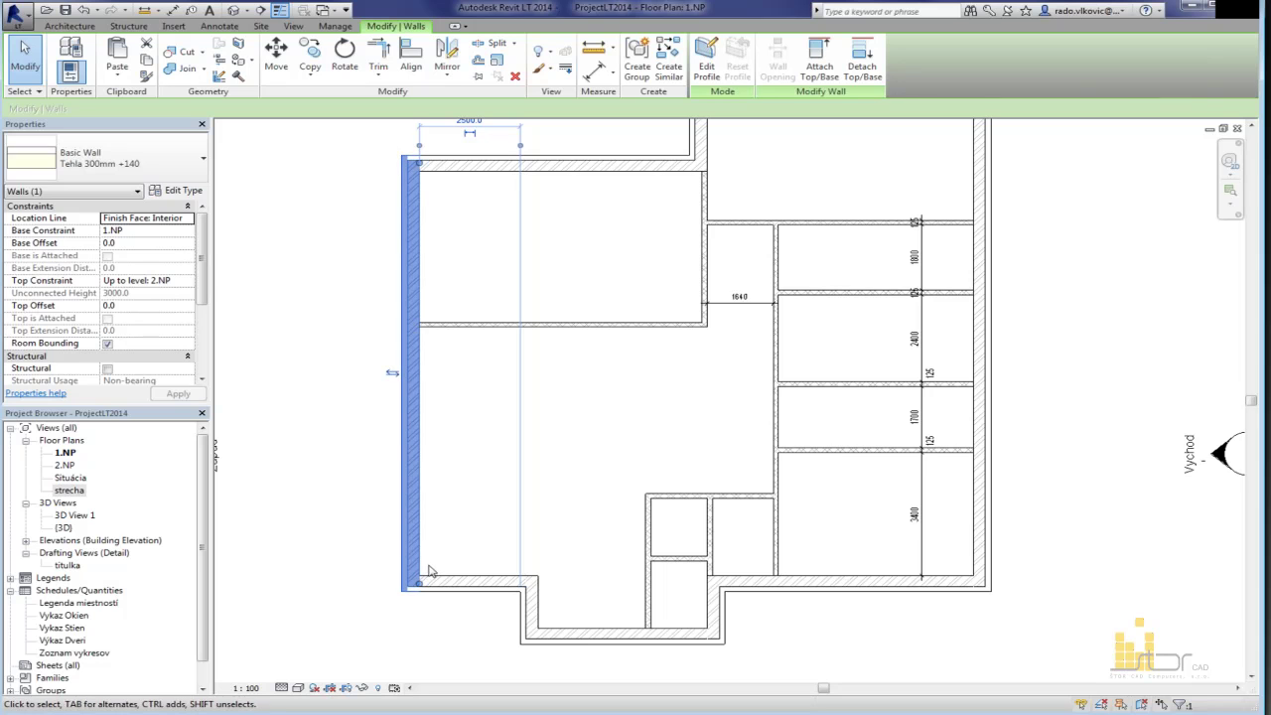
pyautogui.click(154, 165)
pyautogui.scroll(2, 144, 278)
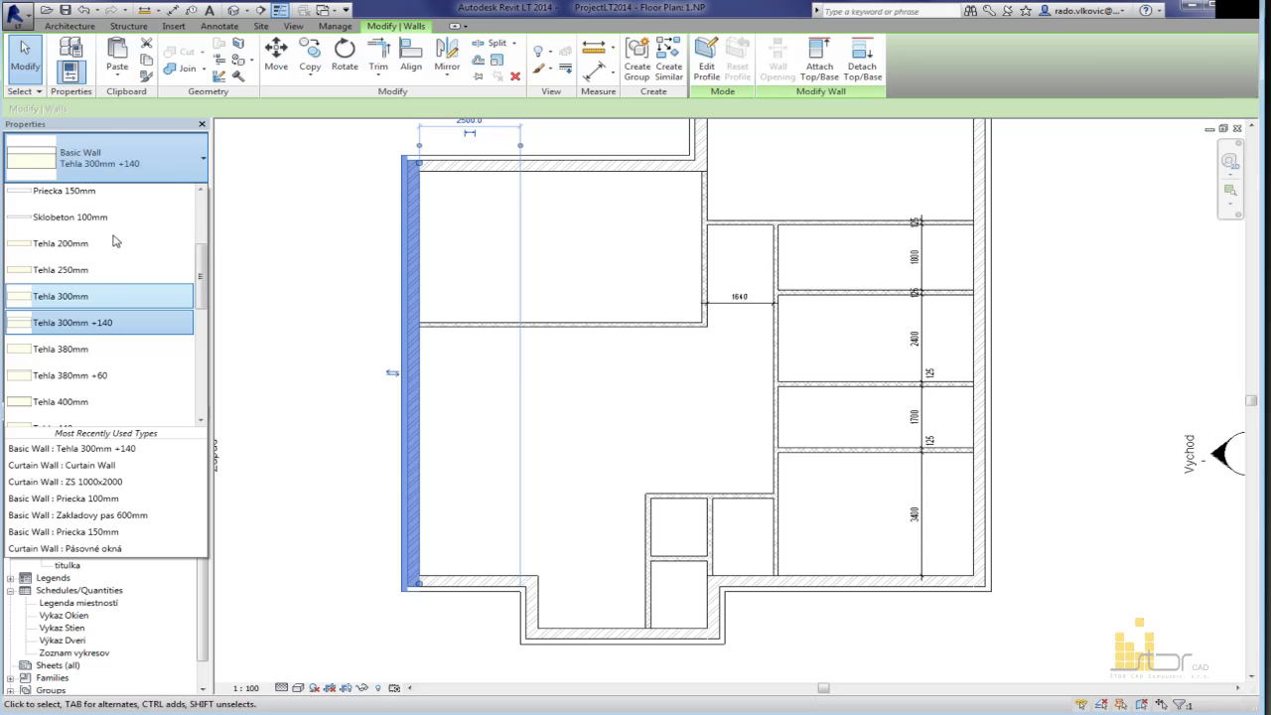
pyautogui.scroll(-3, 144, 316)
pyautogui.click(144, 315)
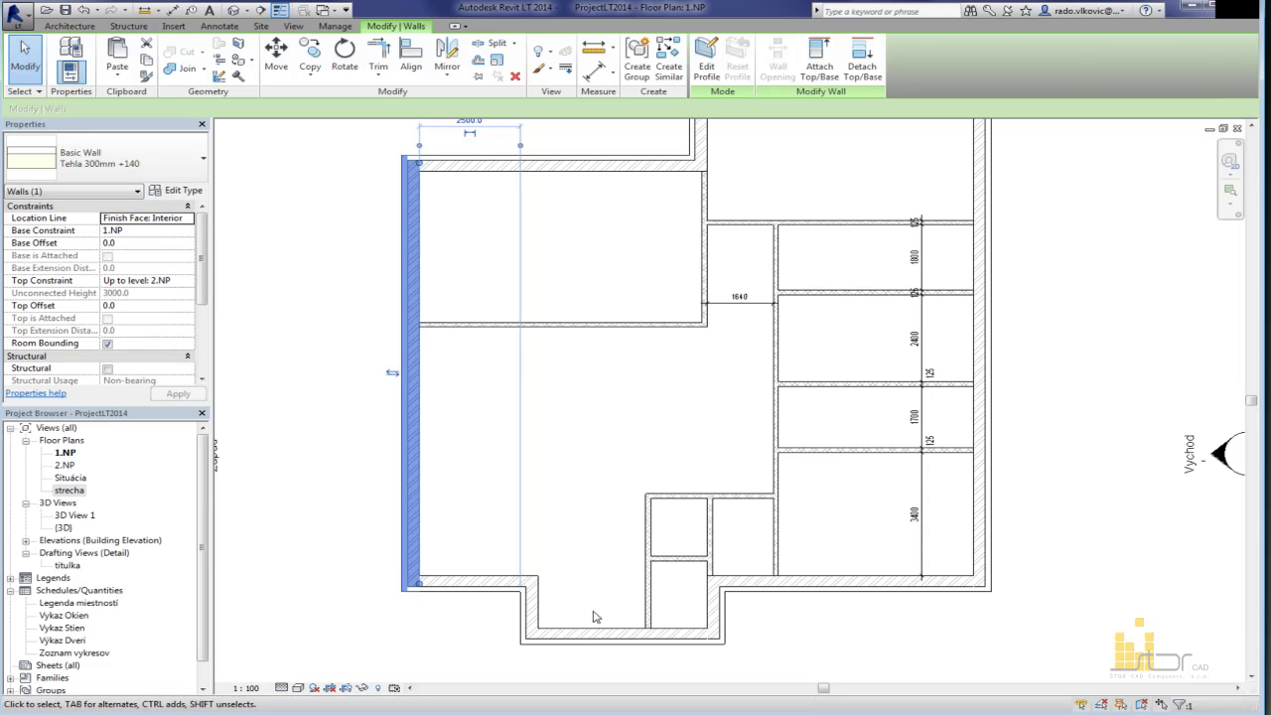
pyautogui.click(462, 514)
# Step: Place an aligned dimension across the brick and insulation layers of the west exterior wall near its south end
pyautogui.scroll(4, 454, 525)
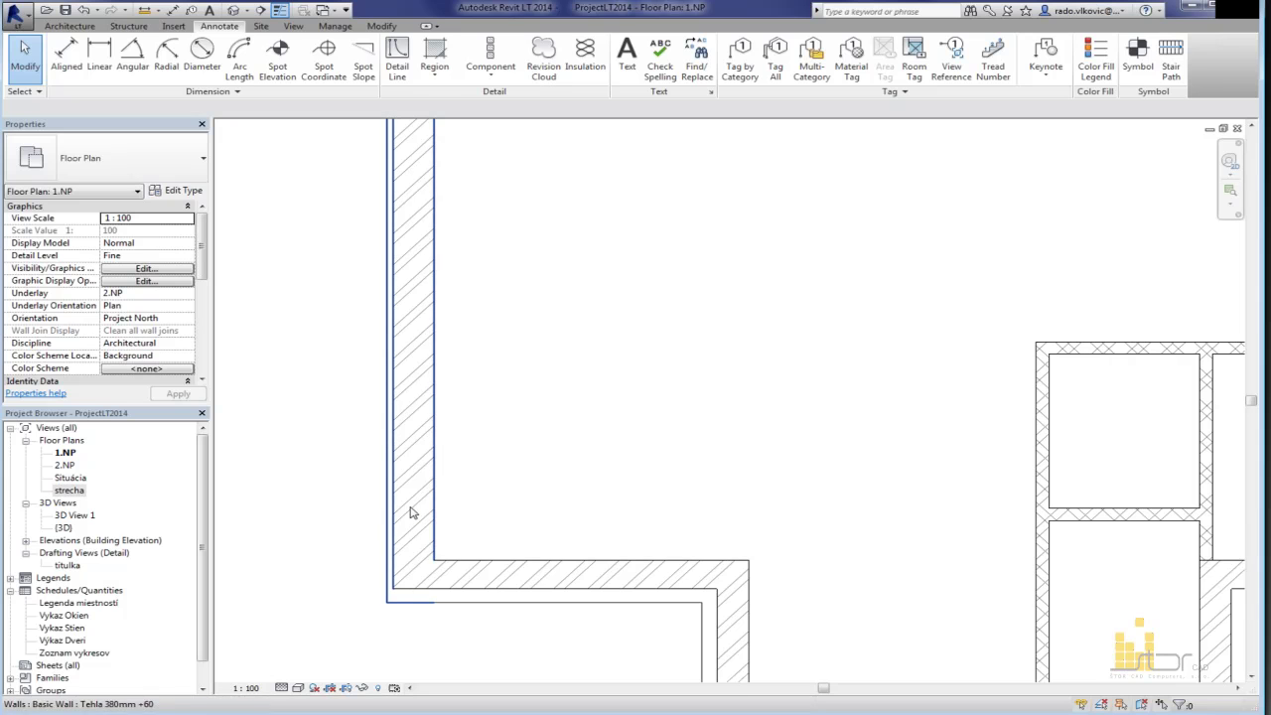
pyautogui.press('i')
pyautogui.scroll(2, 398, 507)
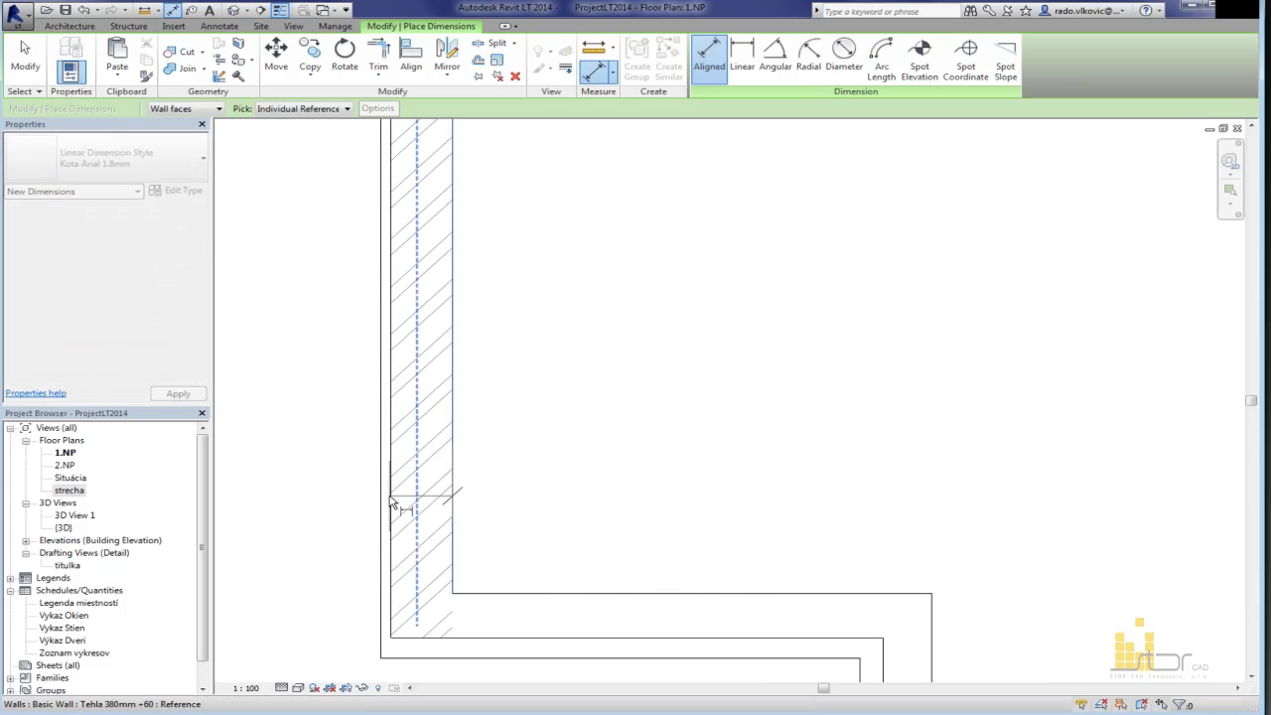
pyautogui.click(387, 513)
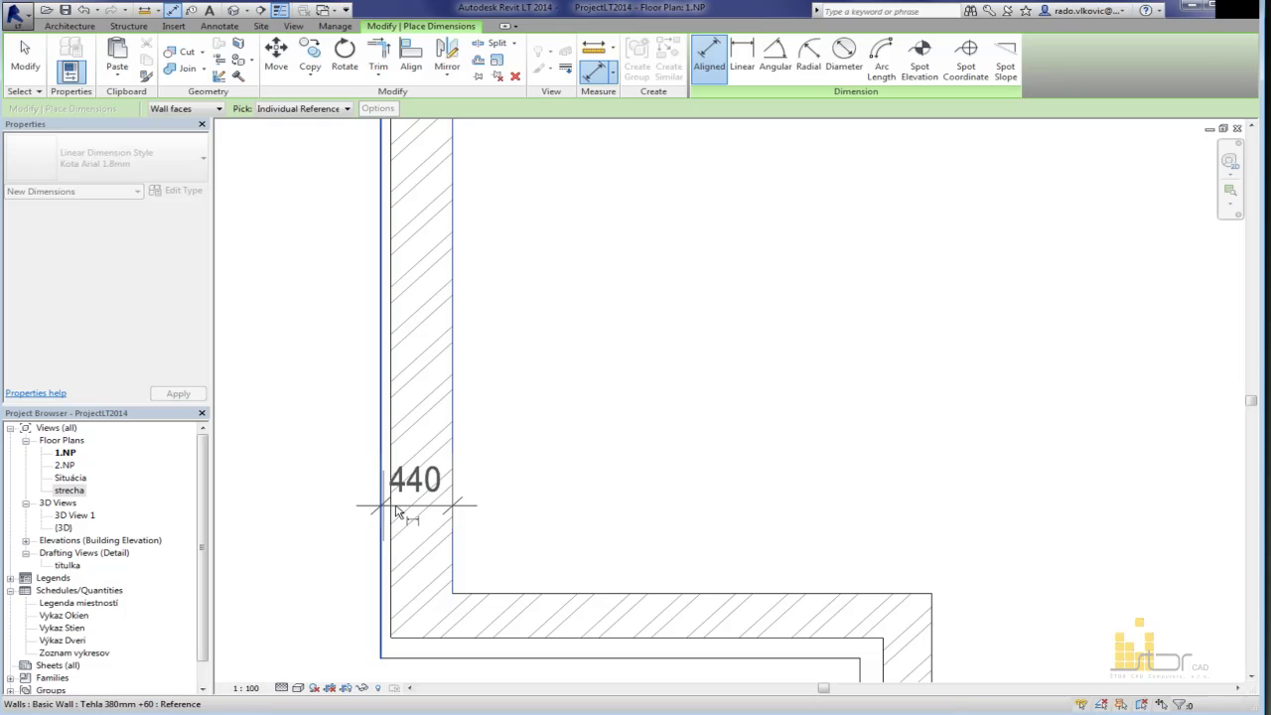
pyautogui.click(392, 508)
pyautogui.click(463, 458)
pyautogui.press('Escape')
pyautogui.press('Escape')
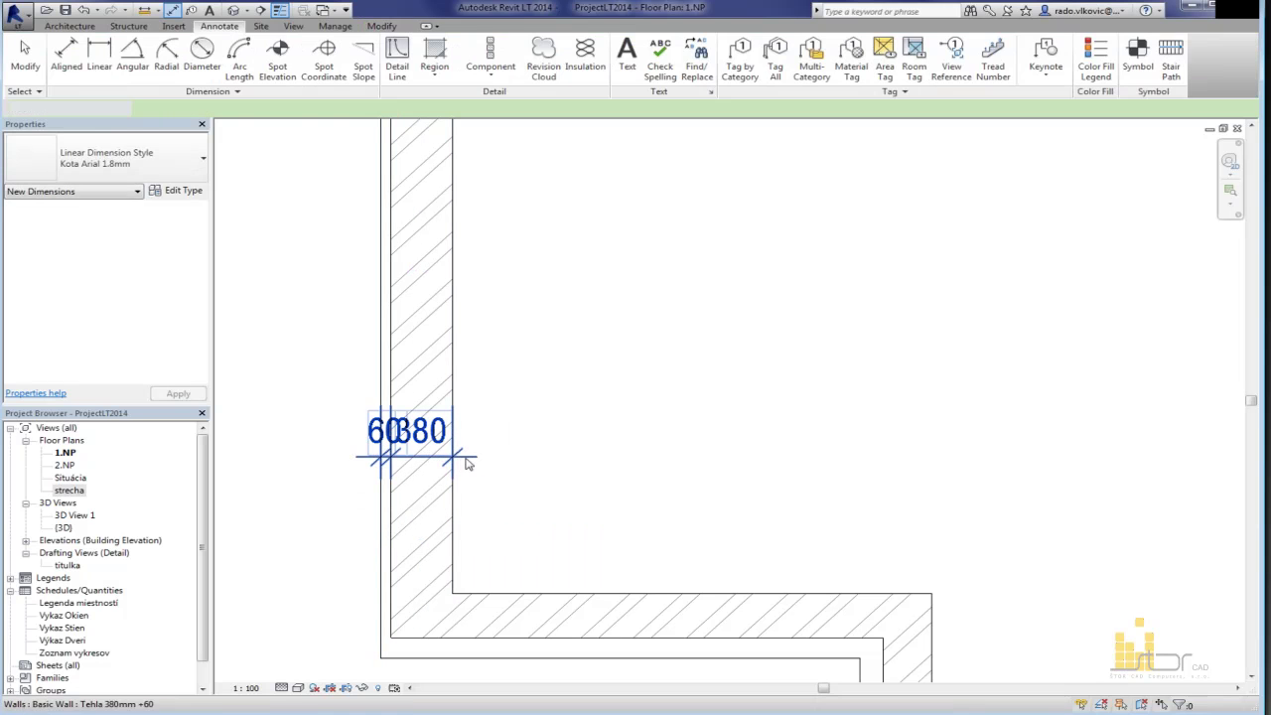
# Step: Offset the insulation layer's 60 dimension text to the outer side of the west wall
pyautogui.click(412, 455)
pyautogui.moveTo(387, 457); pyautogui.dragTo(348, 453)
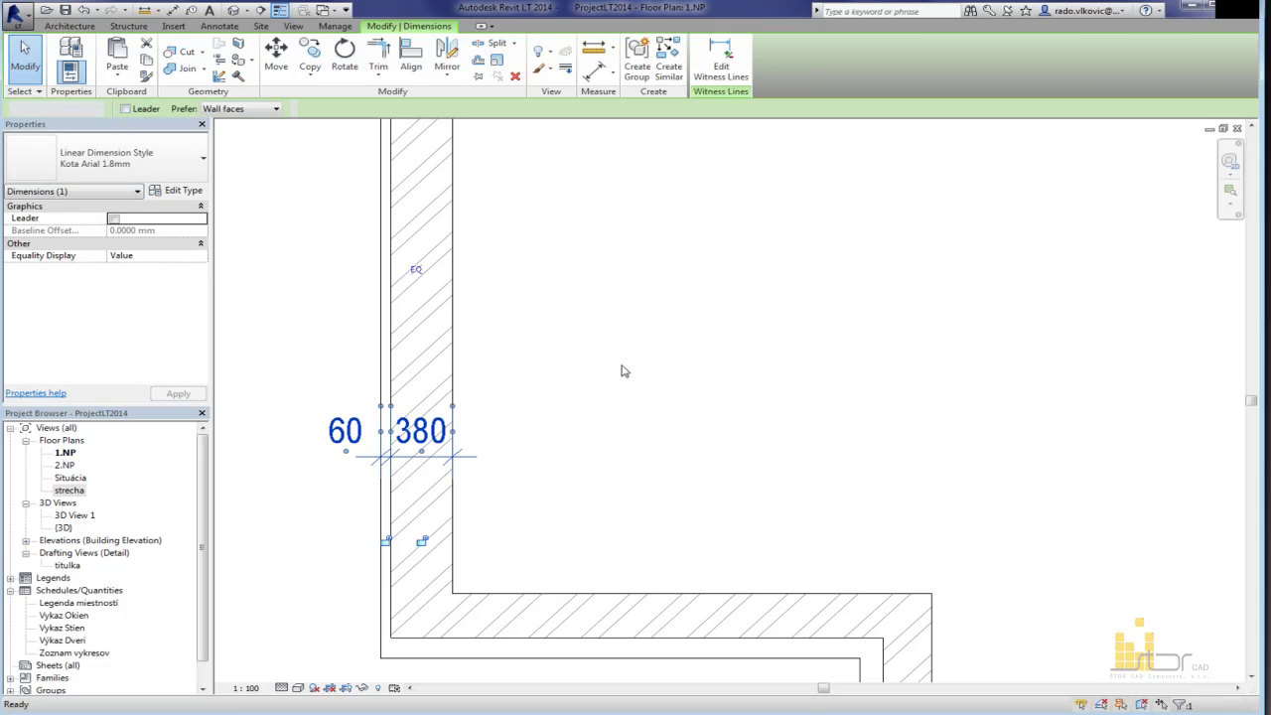
pyautogui.click(623, 367)
# Step: Duplicate the west exterior wall's type under the name Tehla 380+100
pyautogui.scroll(-4, 616, 366)
pyautogui.moveTo(576, 341); pyautogui.dragTo(566, 521, button='middle')
pyautogui.moveTo(532, 509); pyautogui.dragTo(692, 556)
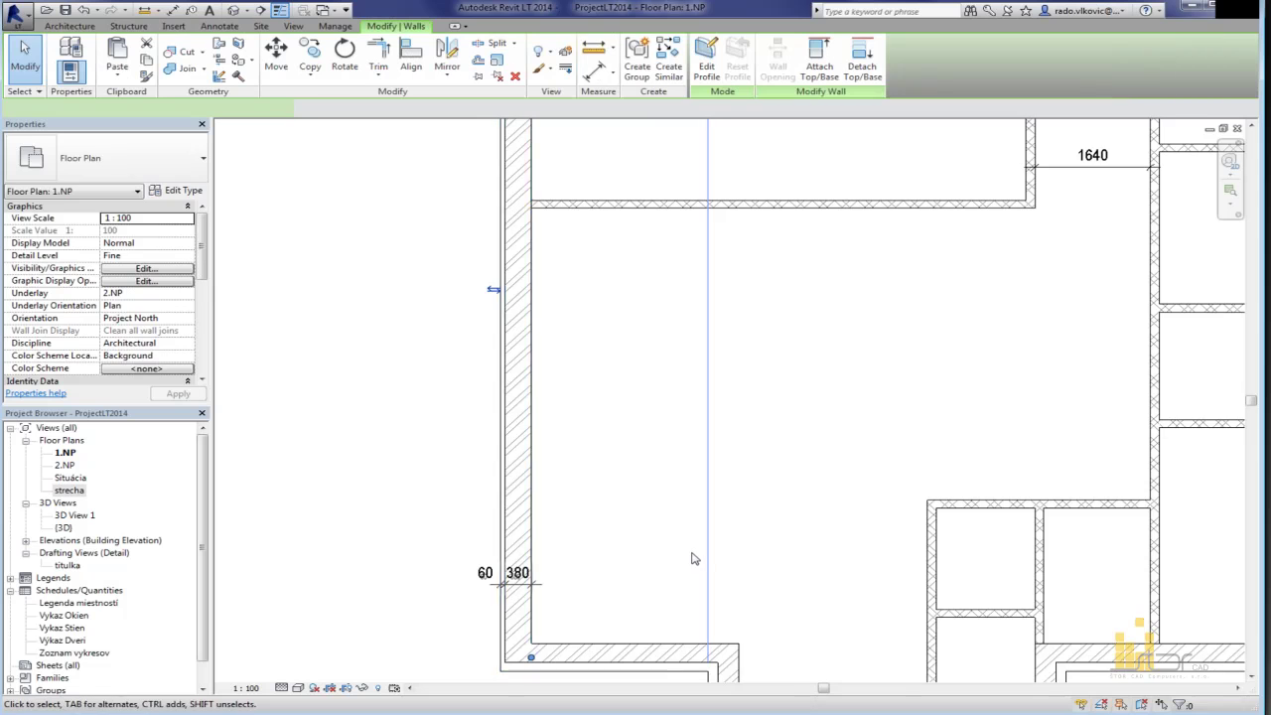
pyautogui.scroll(-3, 692, 560)
pyautogui.scroll(3, 673, 576)
pyautogui.scroll(-1, 672, 576)
pyautogui.scroll(1, 649, 582)
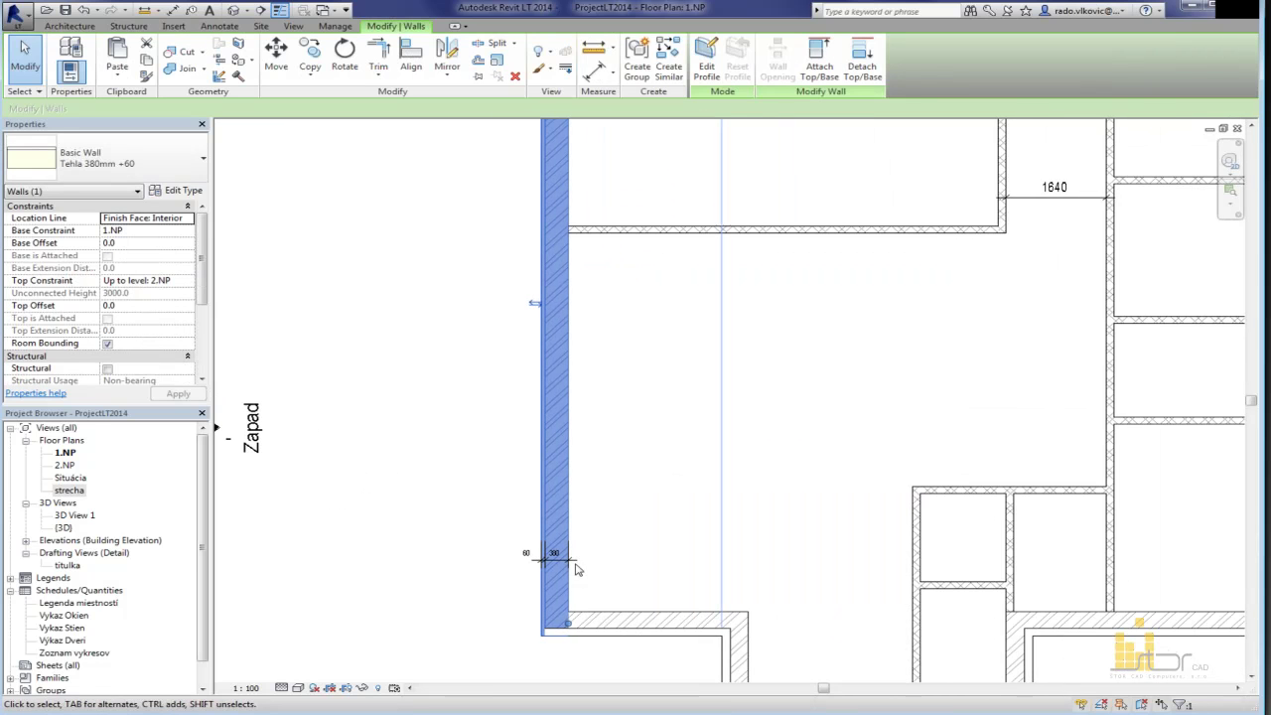
pyautogui.scroll(-2, 392, 314)
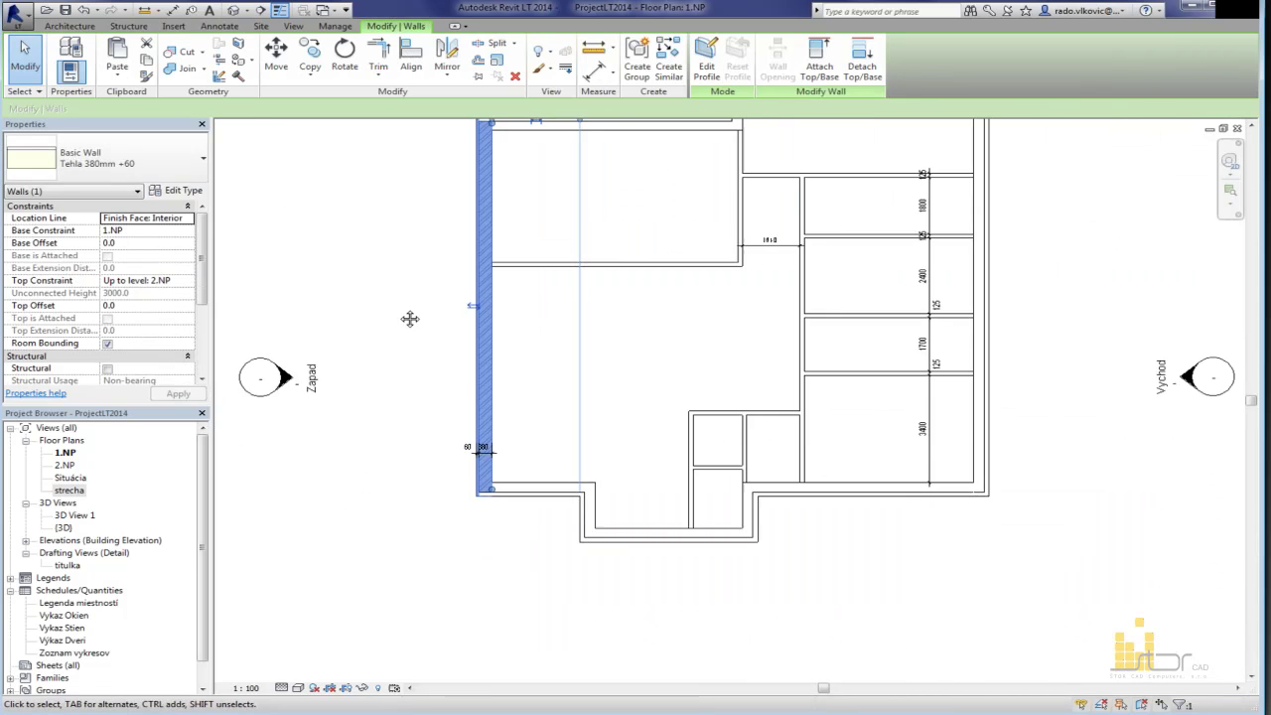
pyautogui.scroll(1, 519, 242)
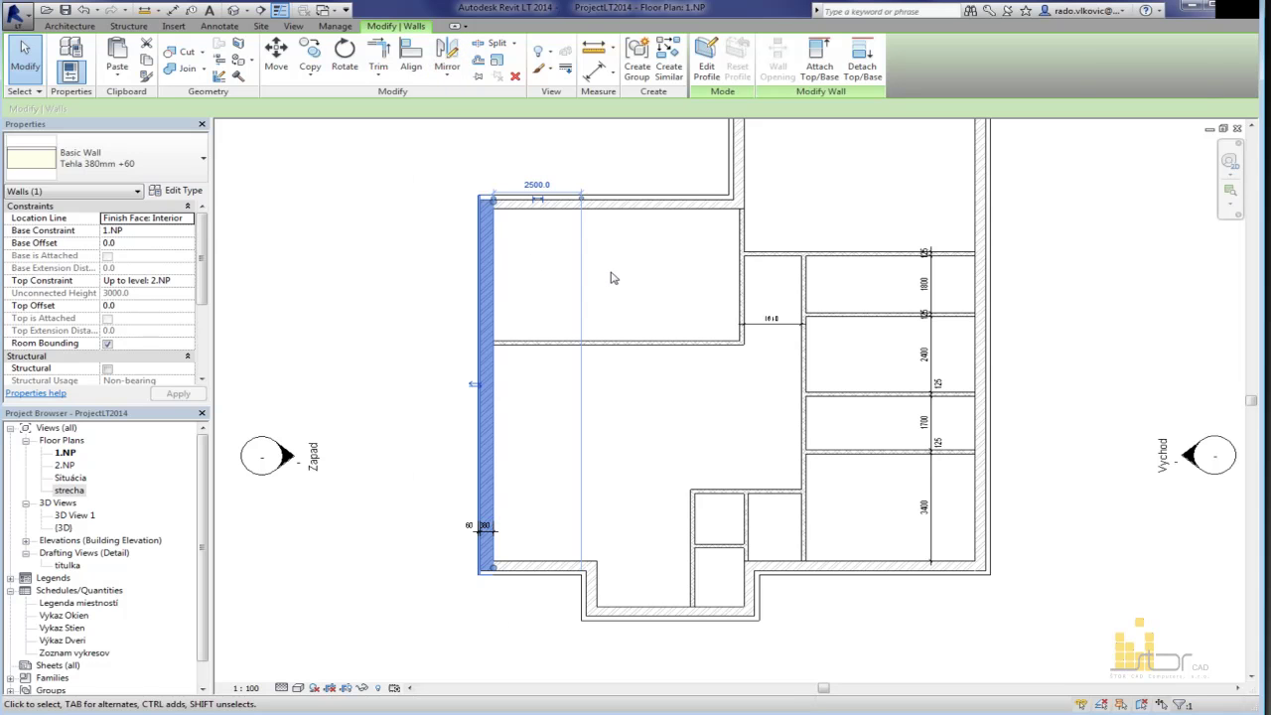
pyautogui.click(171, 190)
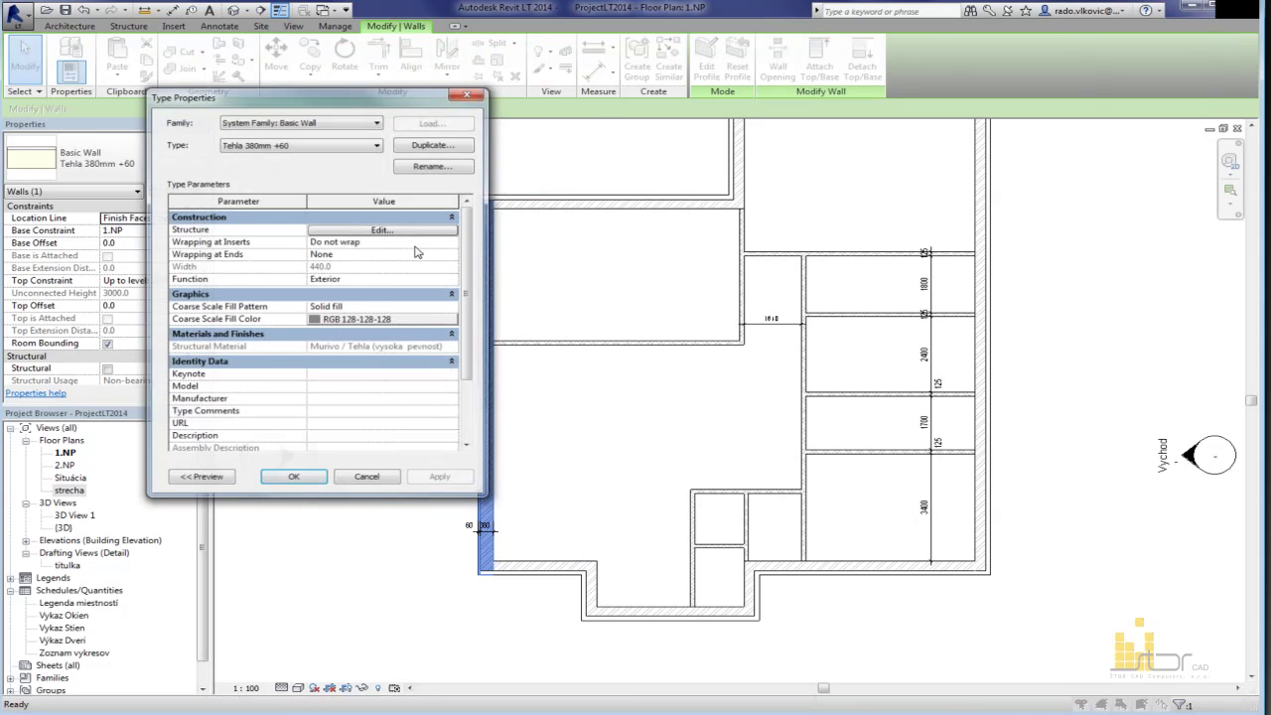
pyautogui.moveTo(393, 100); pyautogui.dragTo(496, 128)
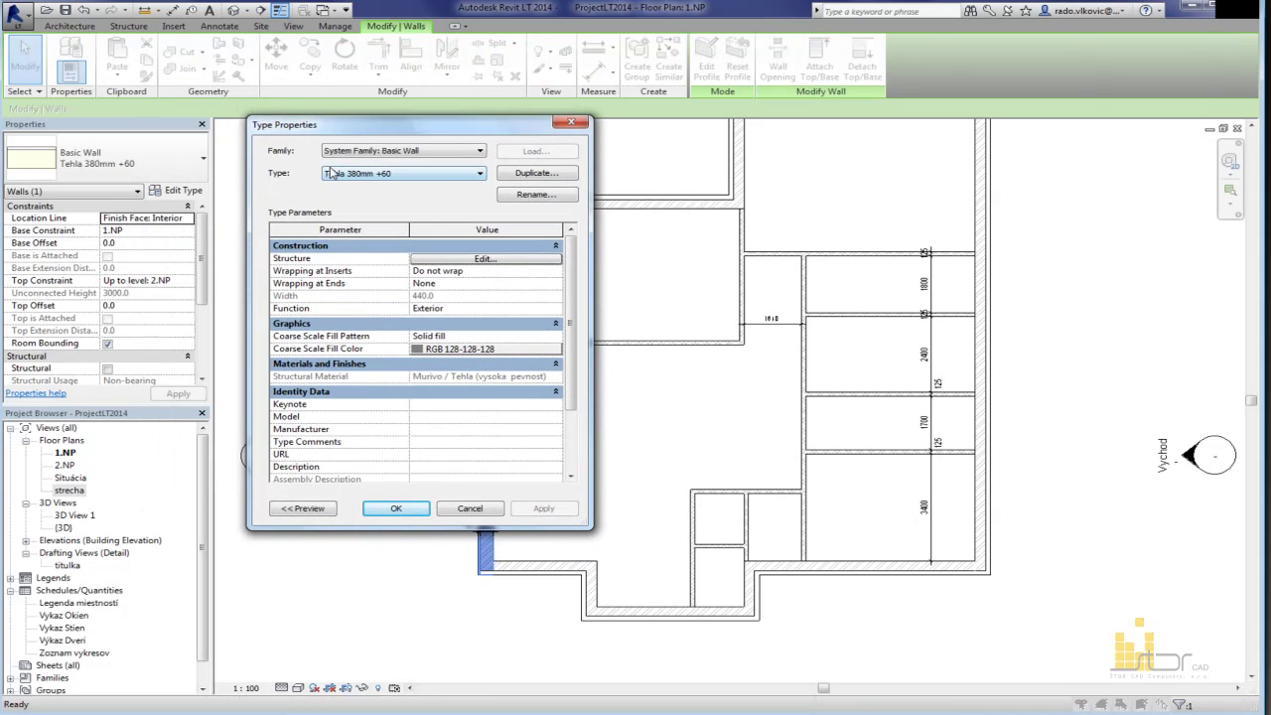
pyautogui.click(537, 175)
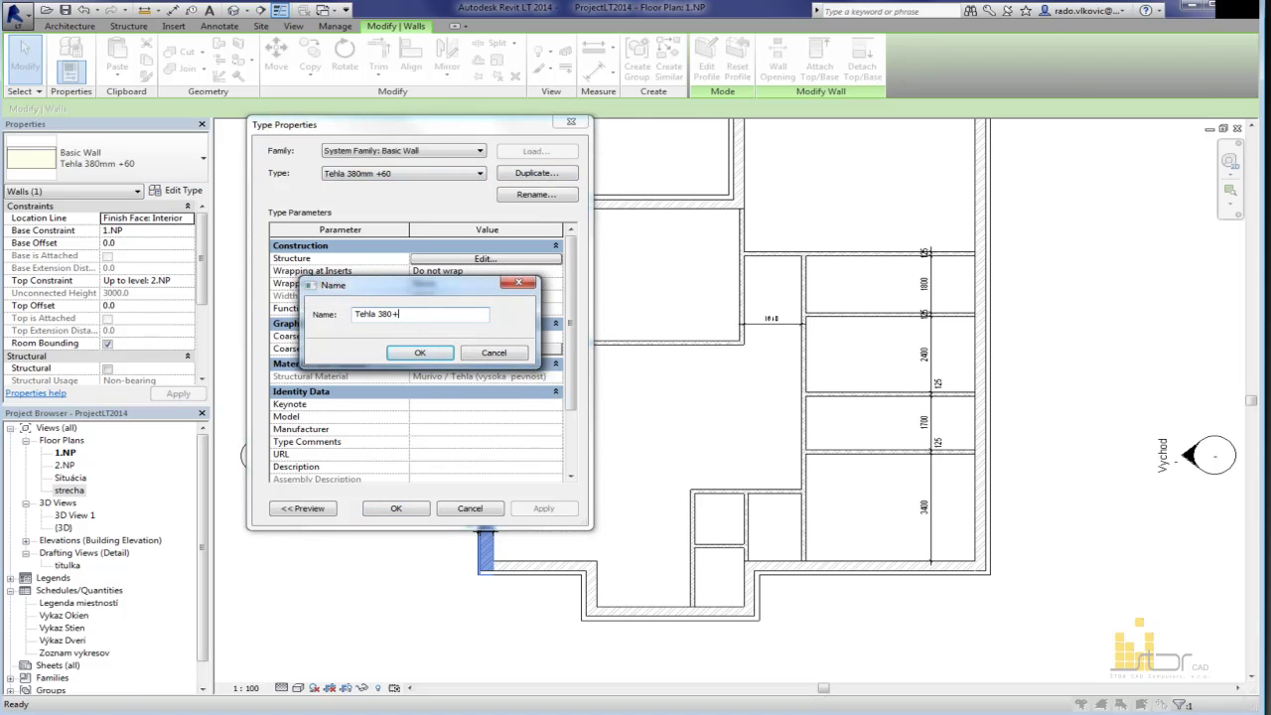
pyautogui.click(419, 351)
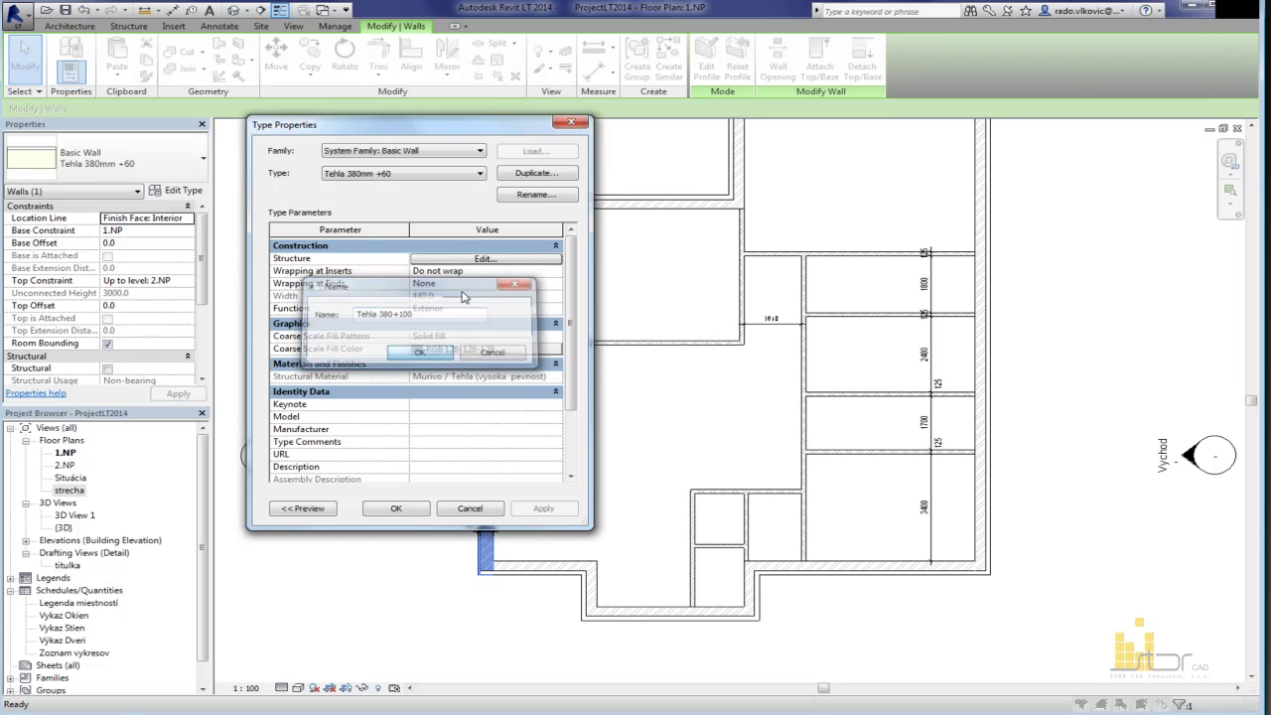
# Step: Set the Izolacia layer's thickness to 100 mm in the Tehla 380+100 structure and apply the type to the west wall
pyautogui.click(464, 260)
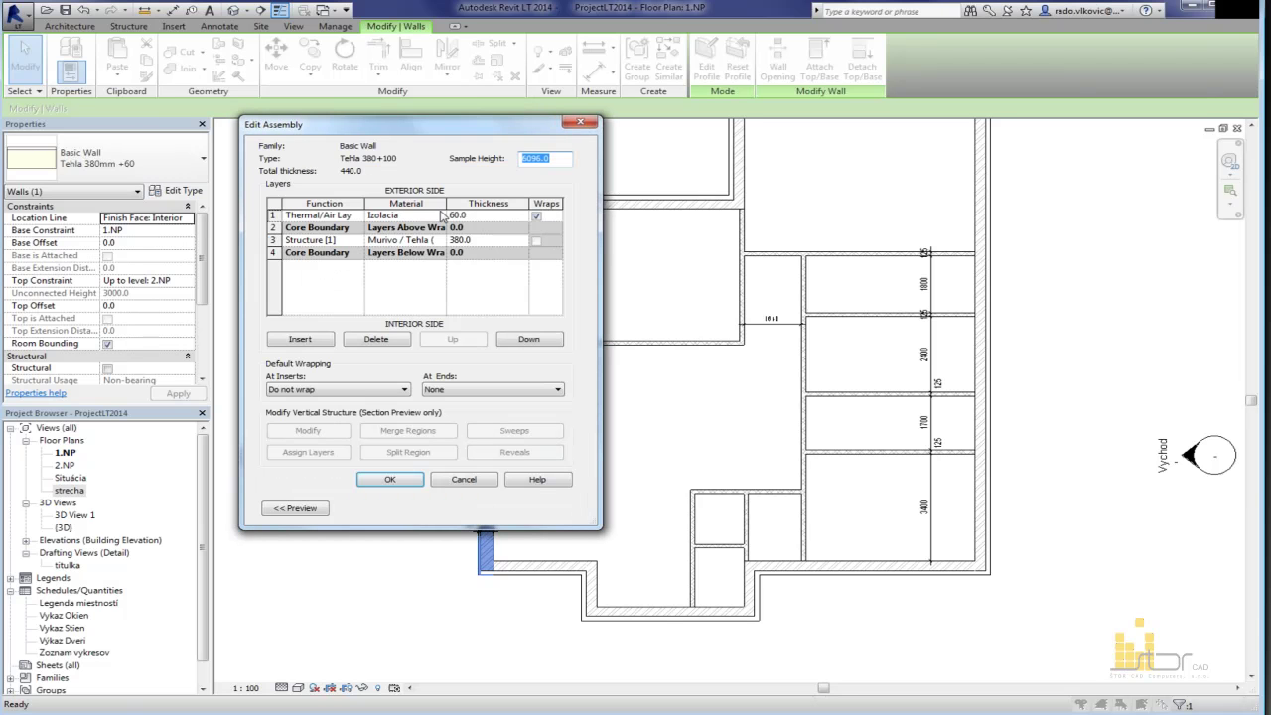
pyautogui.moveTo(737, 523); pyautogui.dragTo(831, 541)
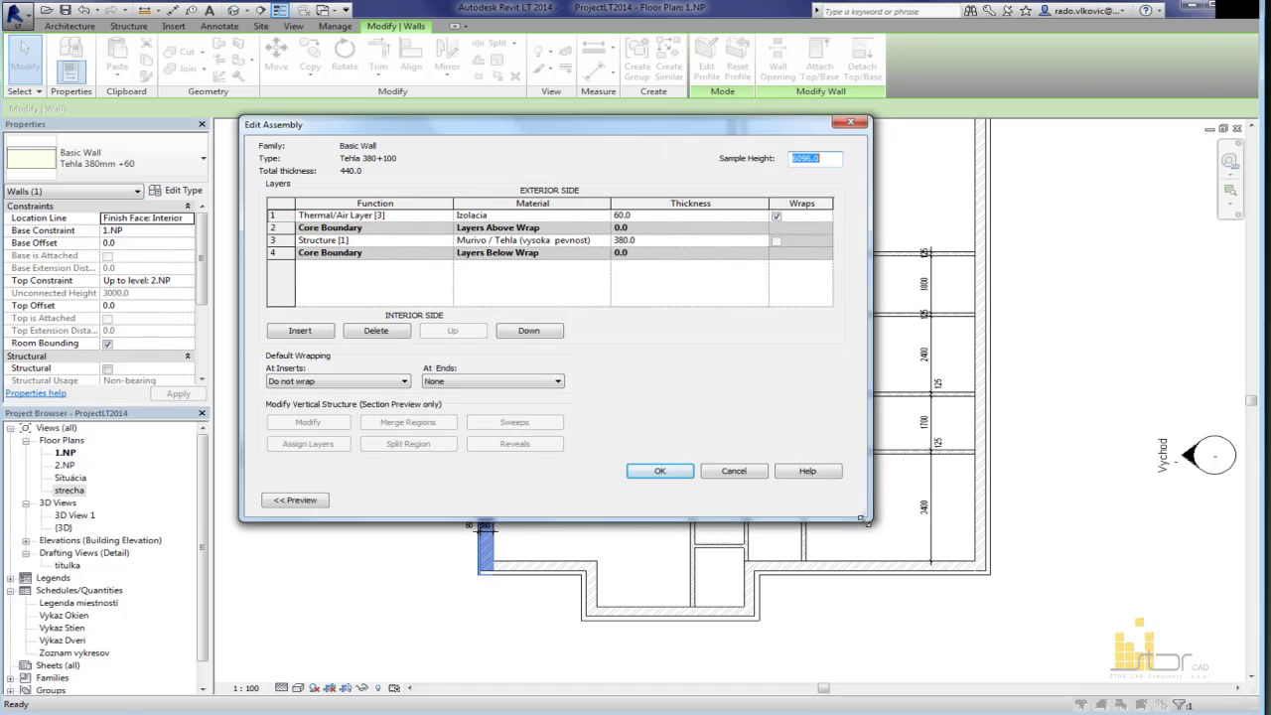
pyautogui.moveTo(444, 204); pyautogui.dragTo(400, 204)
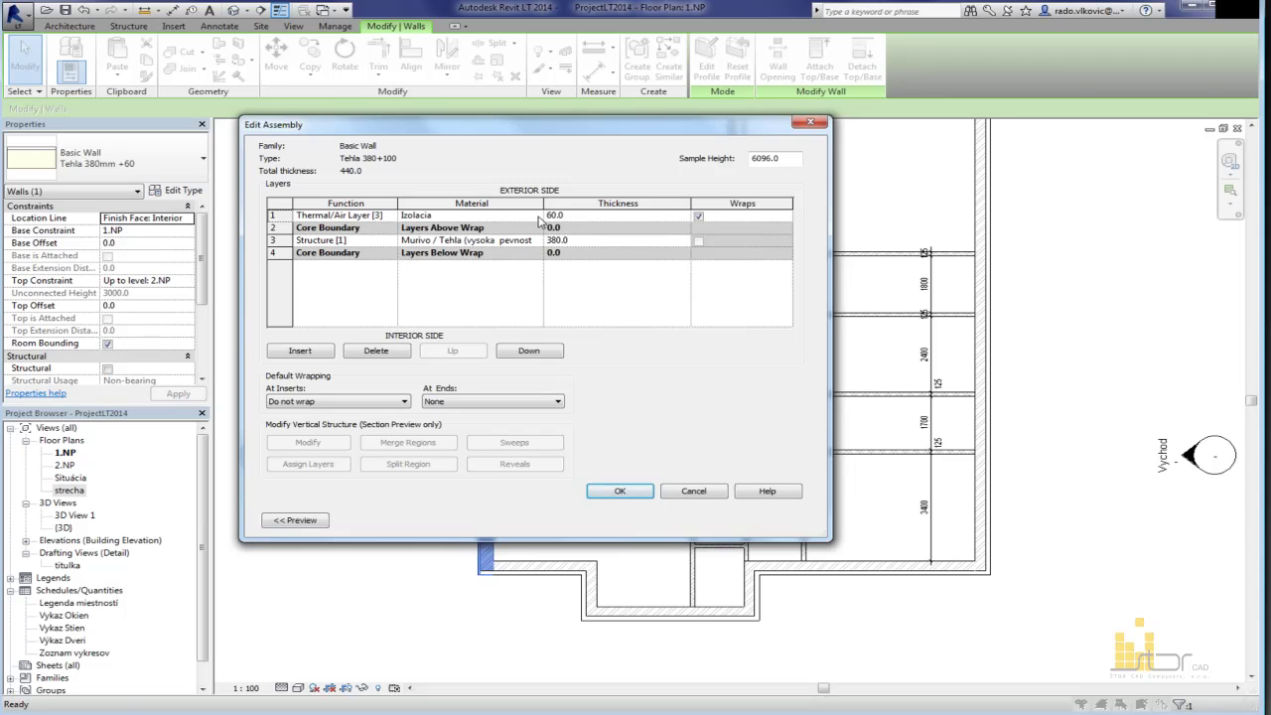
pyautogui.moveTo(542, 204); pyautogui.dragTo(566, 204)
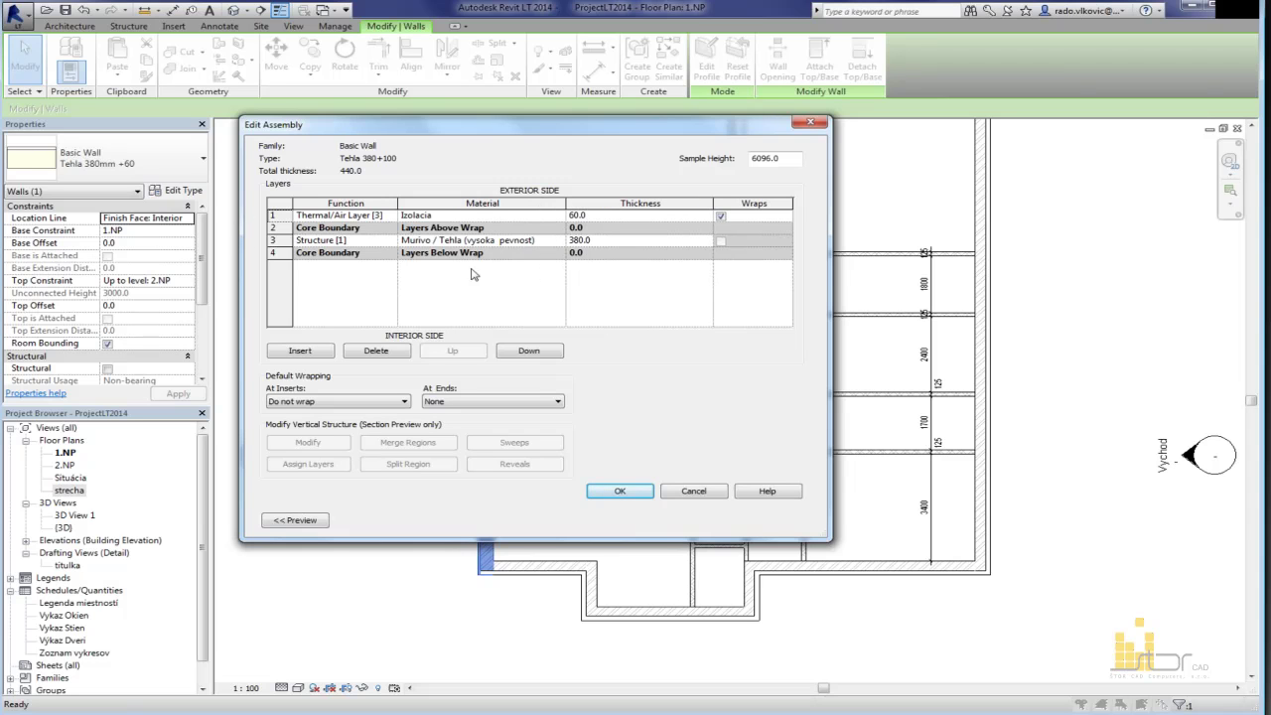
pyautogui.click(599, 244)
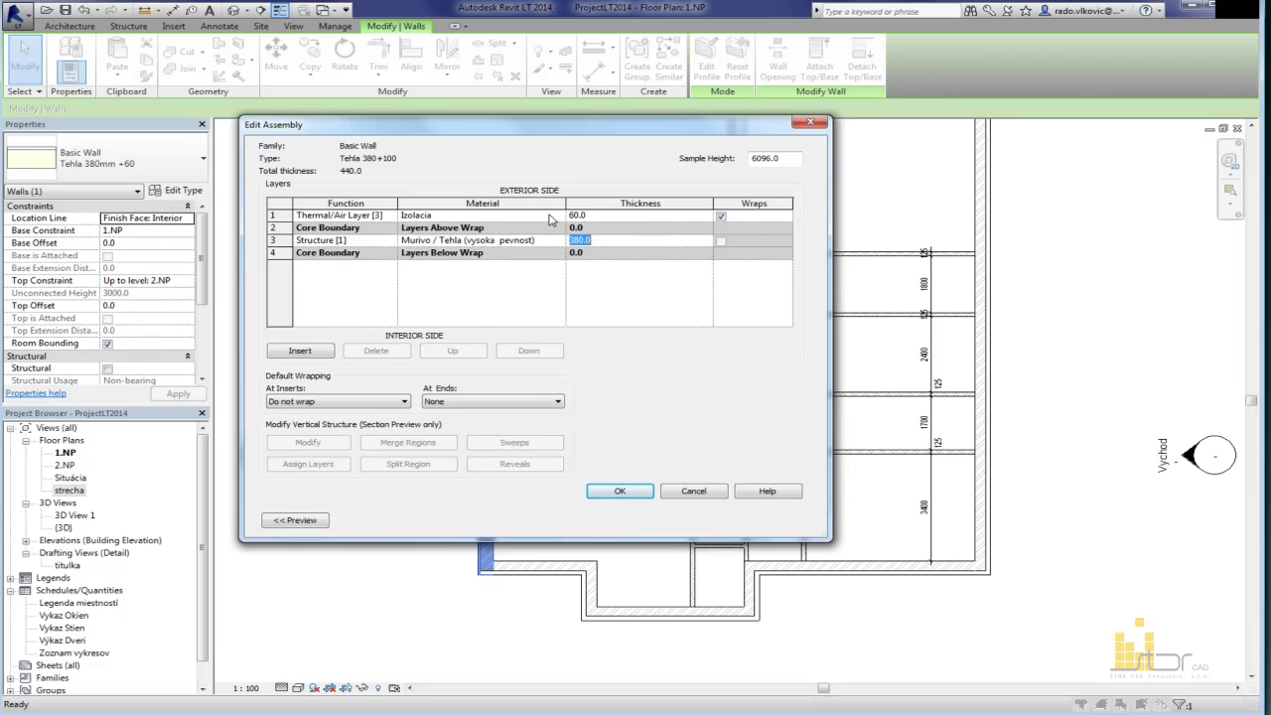
pyautogui.click(587, 216)
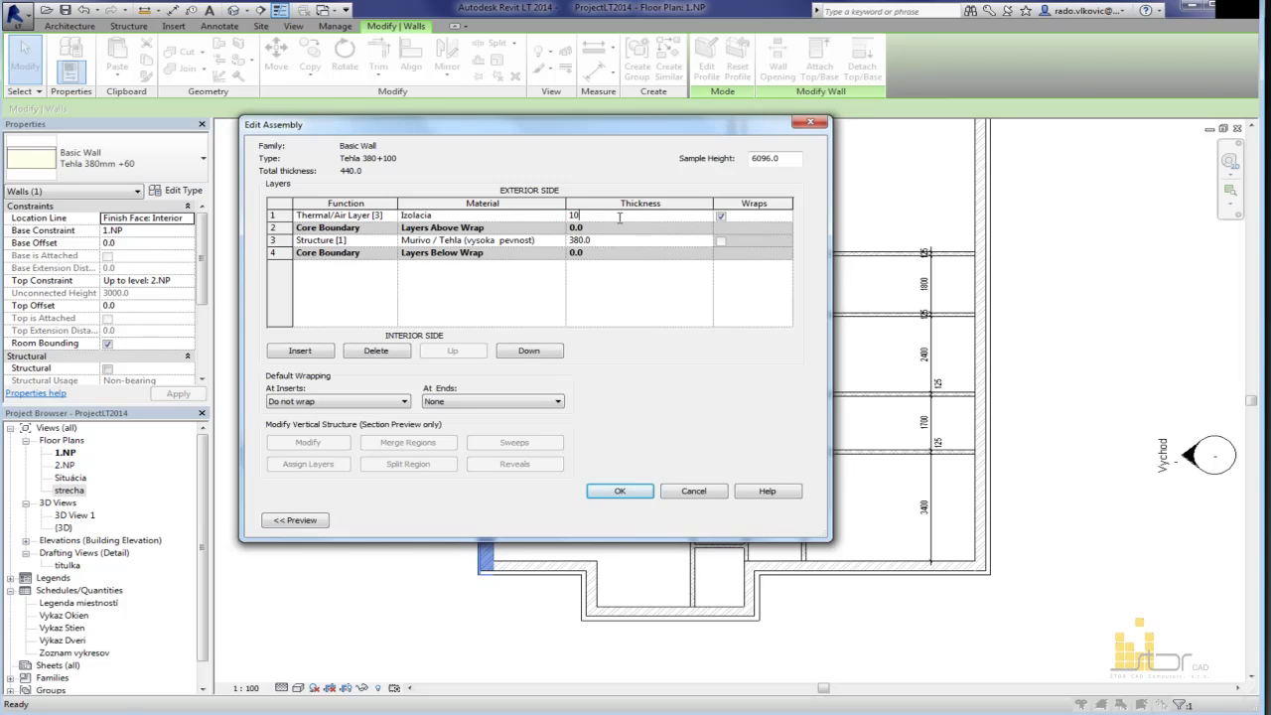
pyautogui.click(623, 245)
pyautogui.click(617, 215)
pyautogui.click(620, 492)
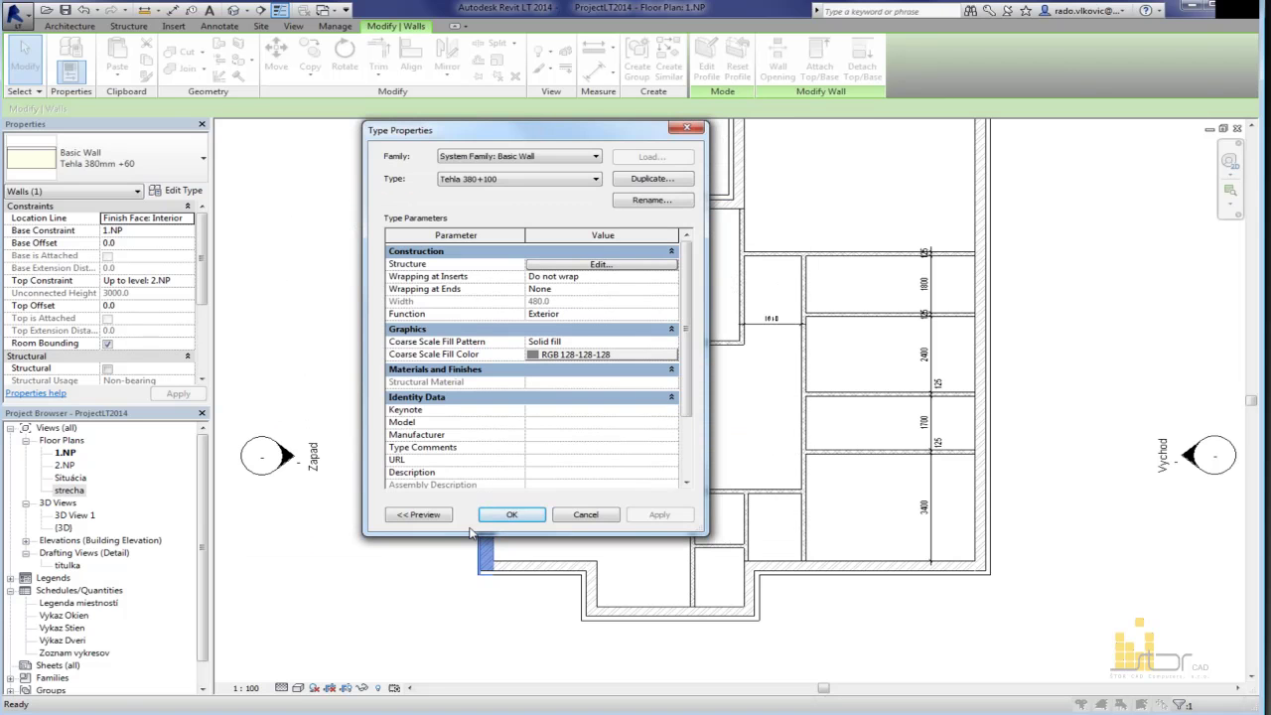
pyautogui.click(517, 514)
pyautogui.click(463, 548)
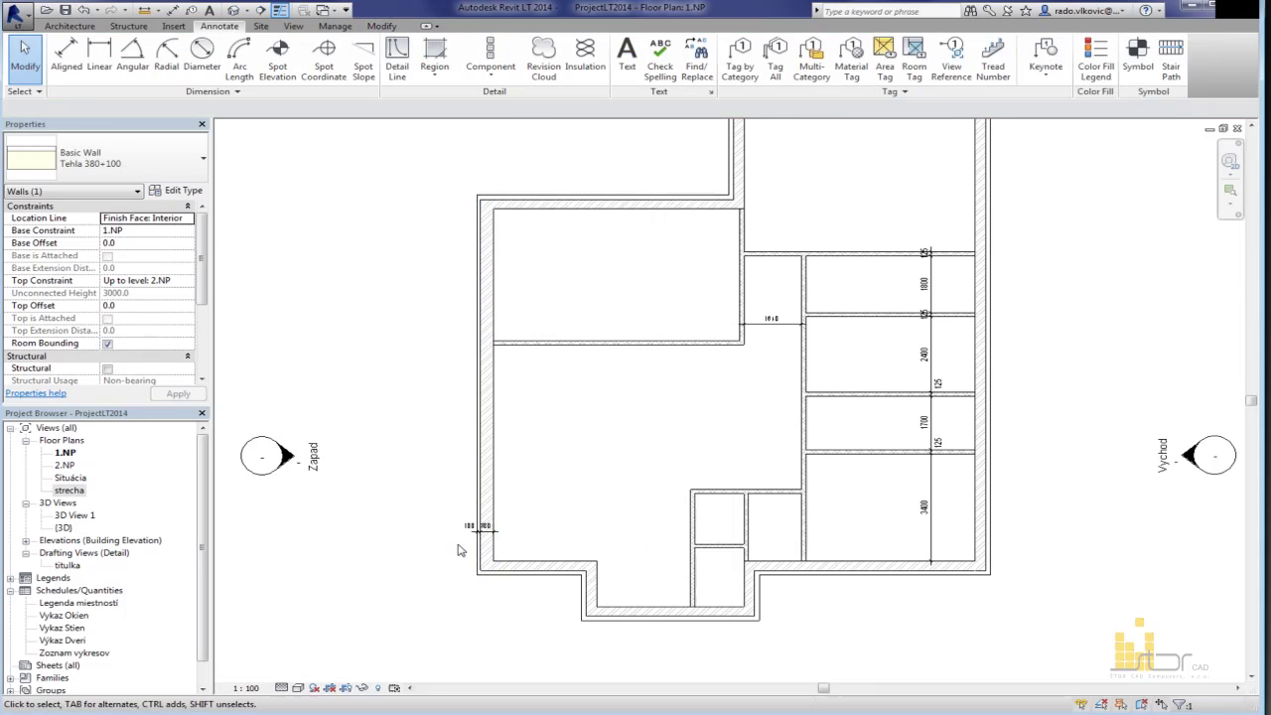
pyautogui.scroll(5, 549, 535)
pyautogui.scroll(1, 548, 534)
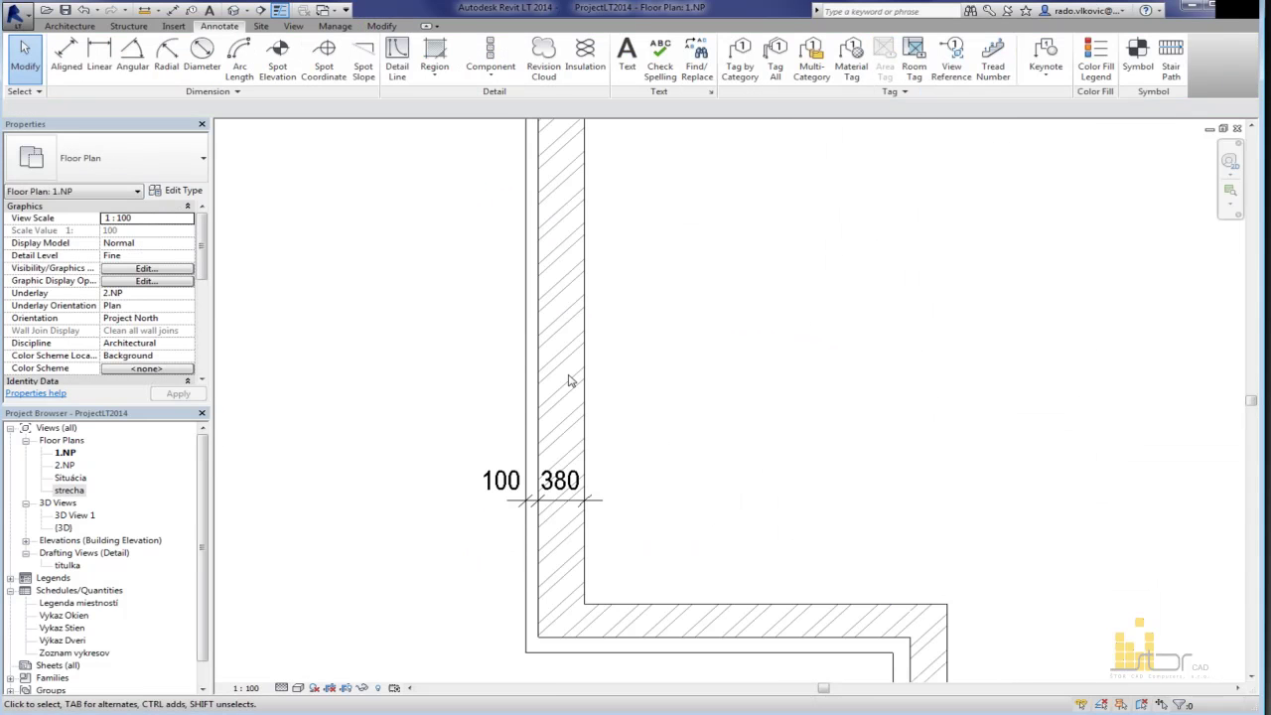
pyautogui.scroll(-8, 569, 380)
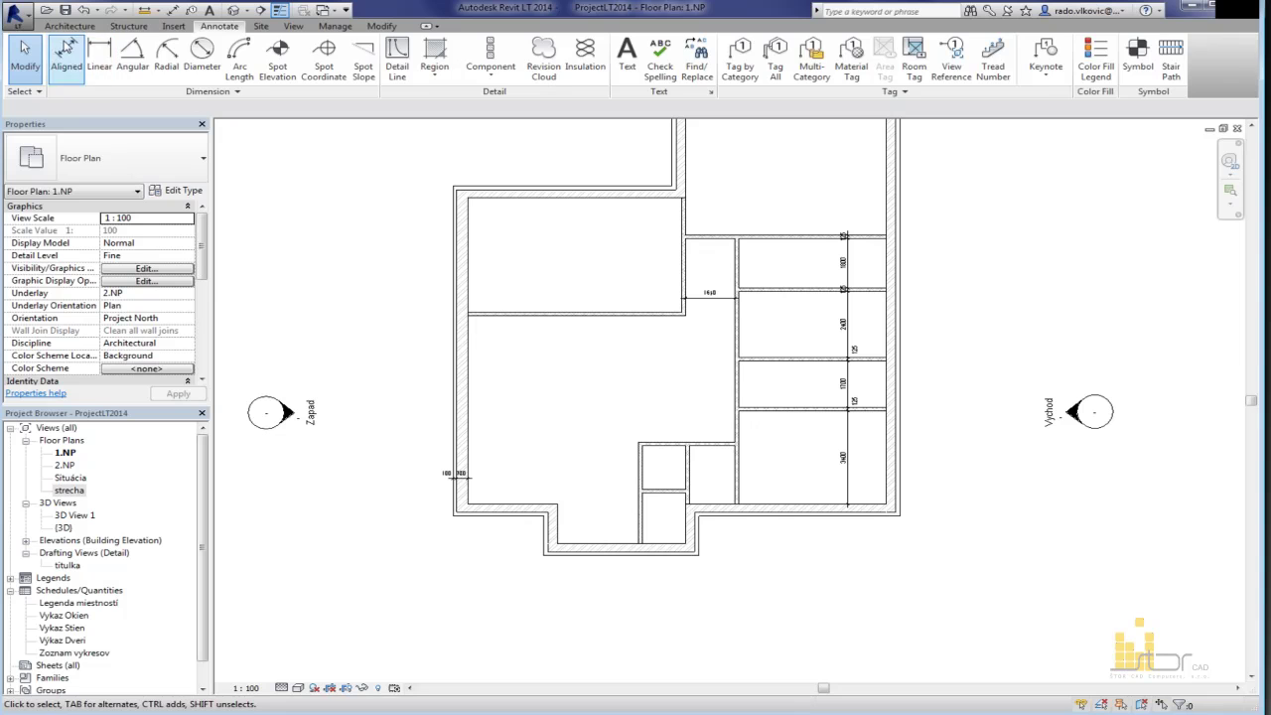
# Step: Check the list of available wall types for Tehla 380+100 without drawing a wall
pyautogui.click(70, 26)
pyautogui.click(24, 52)
pyautogui.click(119, 157)
pyautogui.scroll(-2, 114, 355)
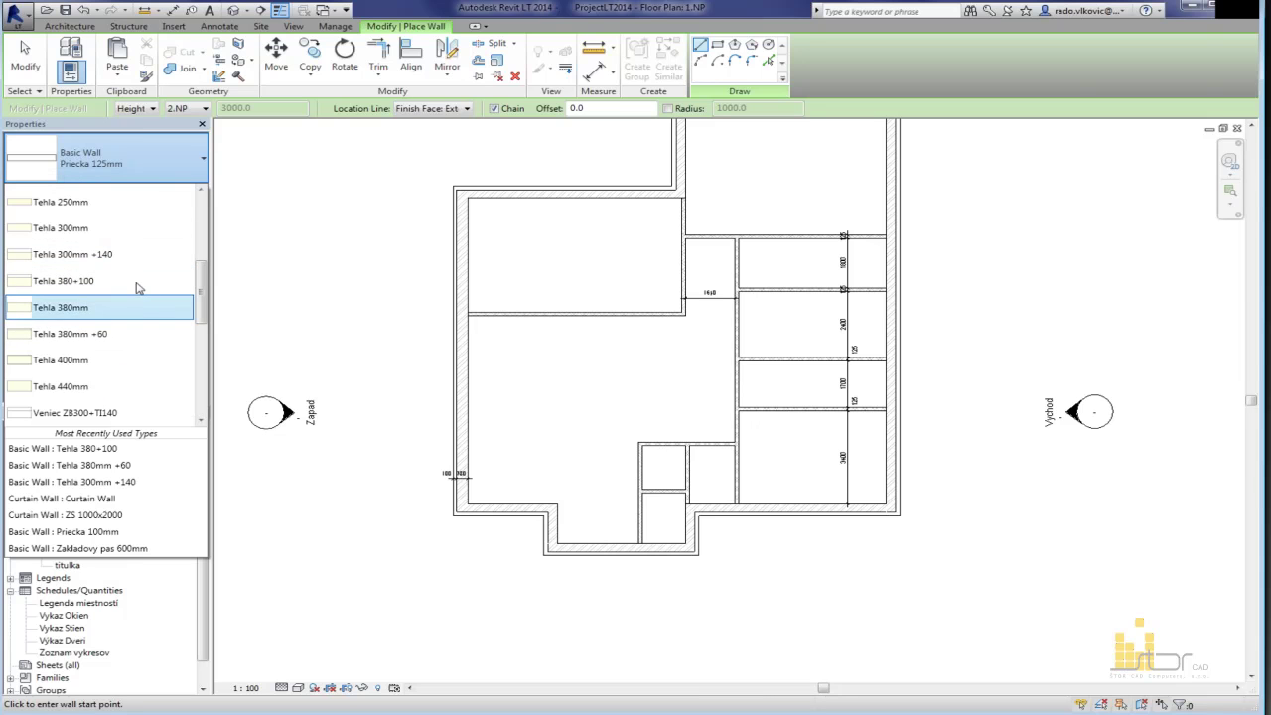
pyautogui.press('Escape')
pyautogui.press('Escape')
pyautogui.moveTo(503, 403); pyautogui.dragTo(482, 433, button='middle')
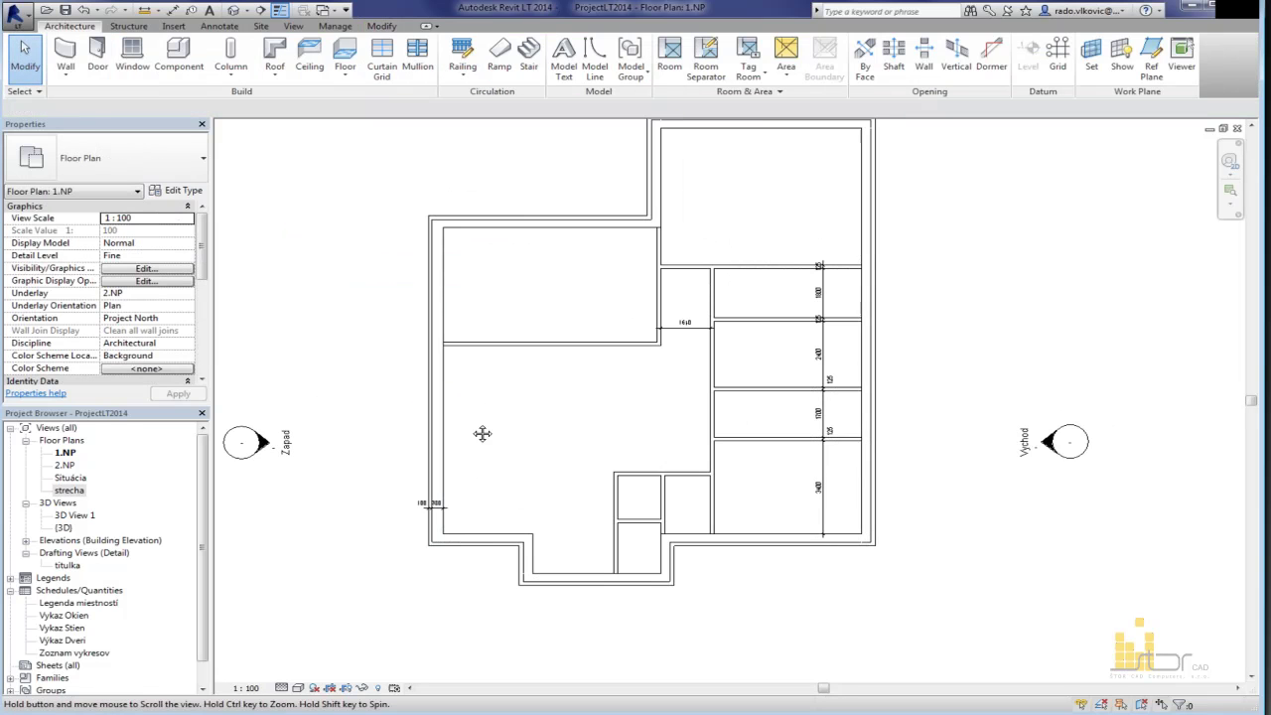
pyautogui.moveTo(540, 497); pyautogui.dragTo(482, 467, button='middle')
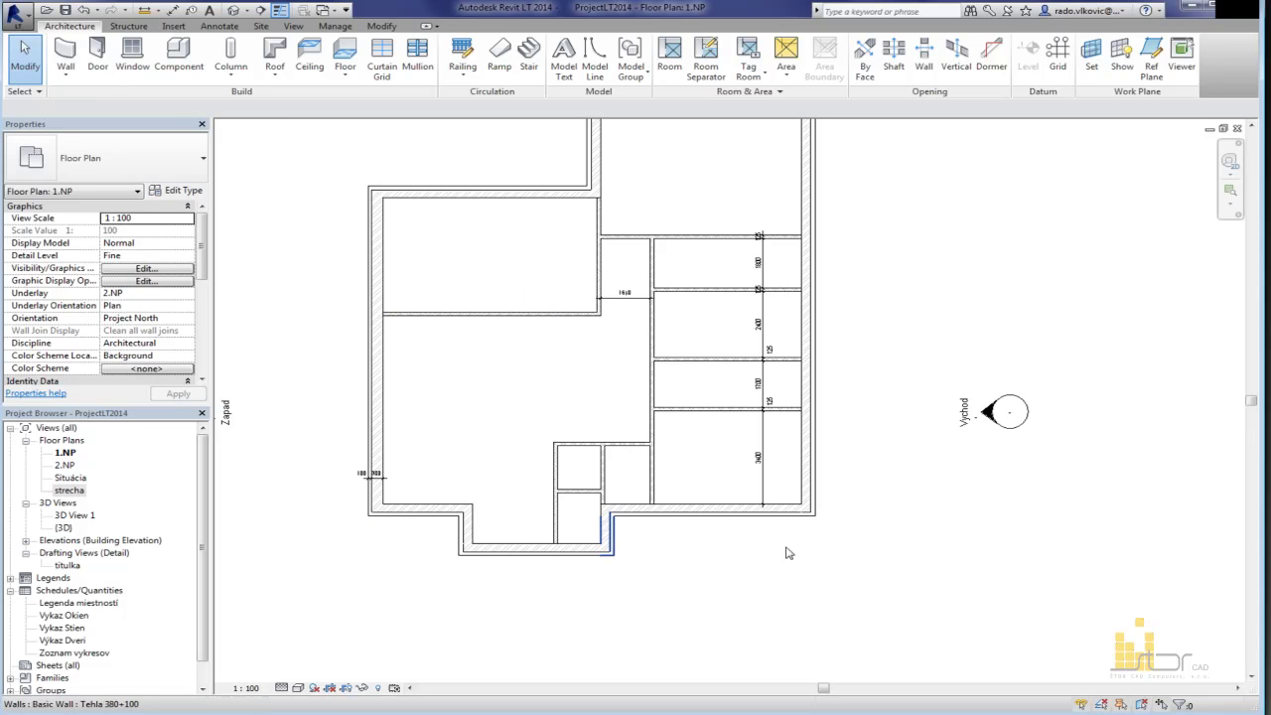
# Step: Place three Dvere 800x2000 doors in the corridor's east partition, opening into the 3400, 2400 and 1800 rooms
pyautogui.click(97, 50)
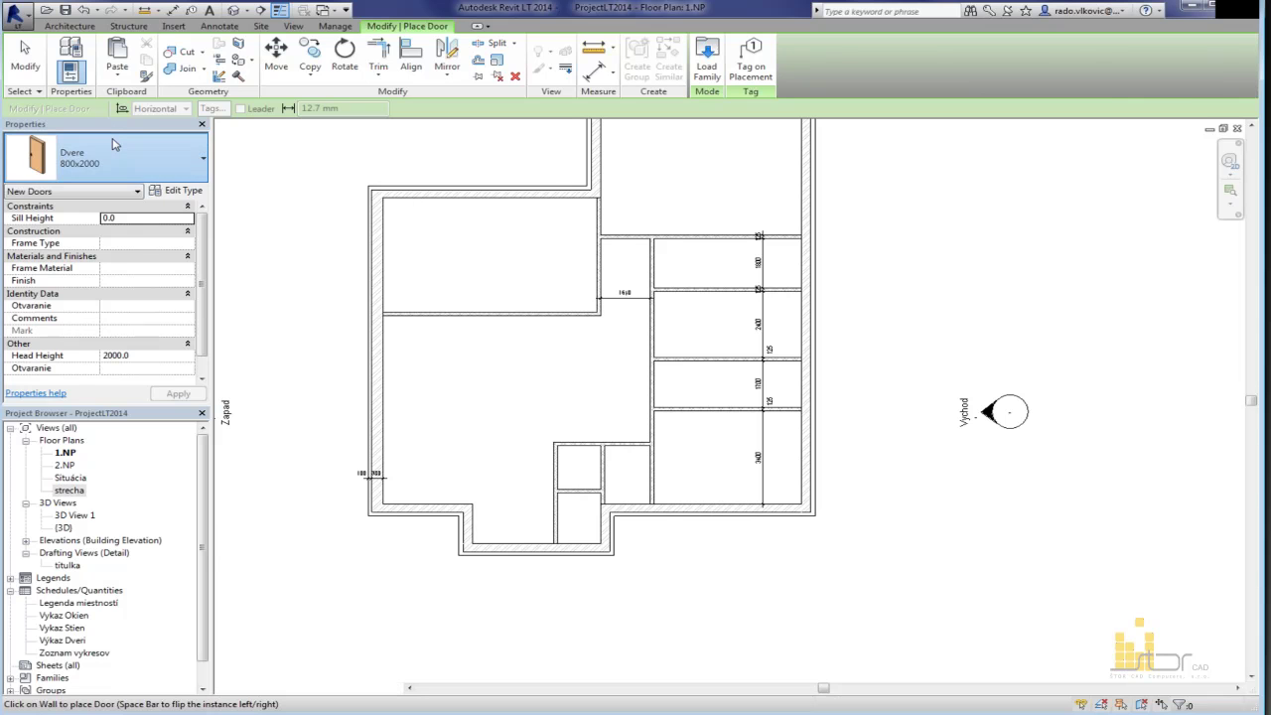
pyautogui.click(114, 152)
pyautogui.moveTo(201, 254); pyautogui.dragTo(198, 310)
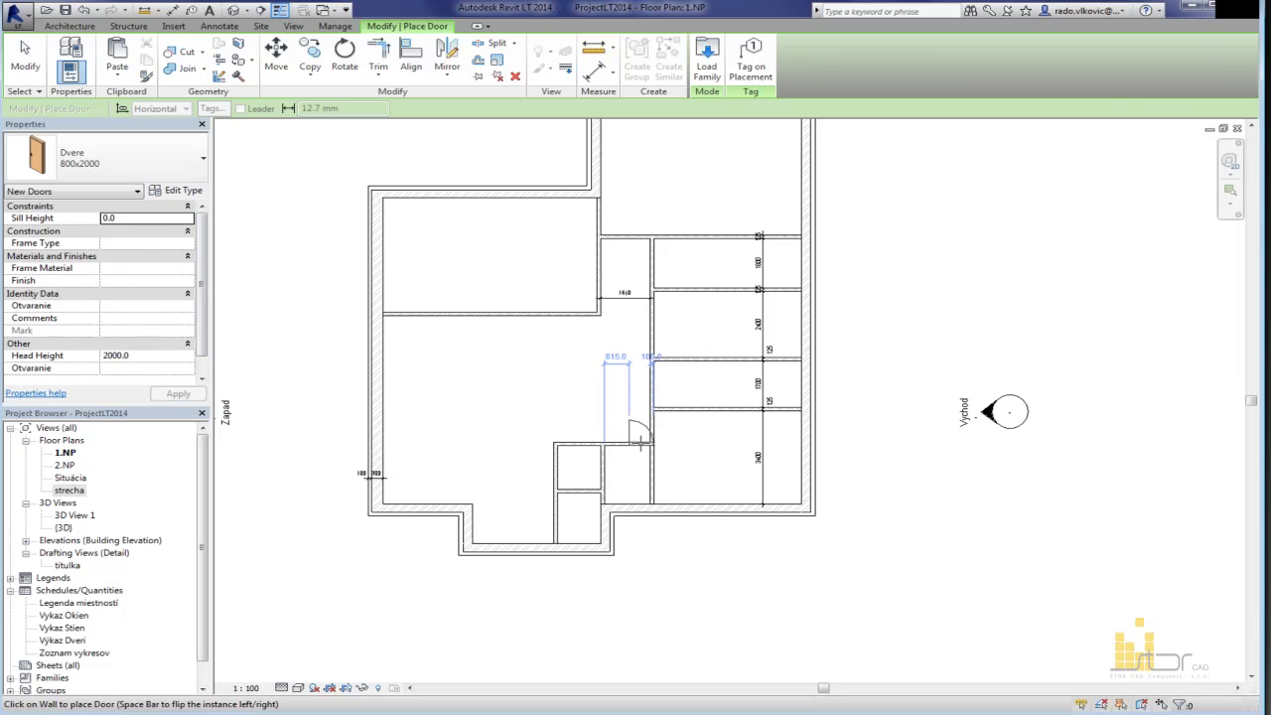
pyautogui.scroll(3, 640, 437)
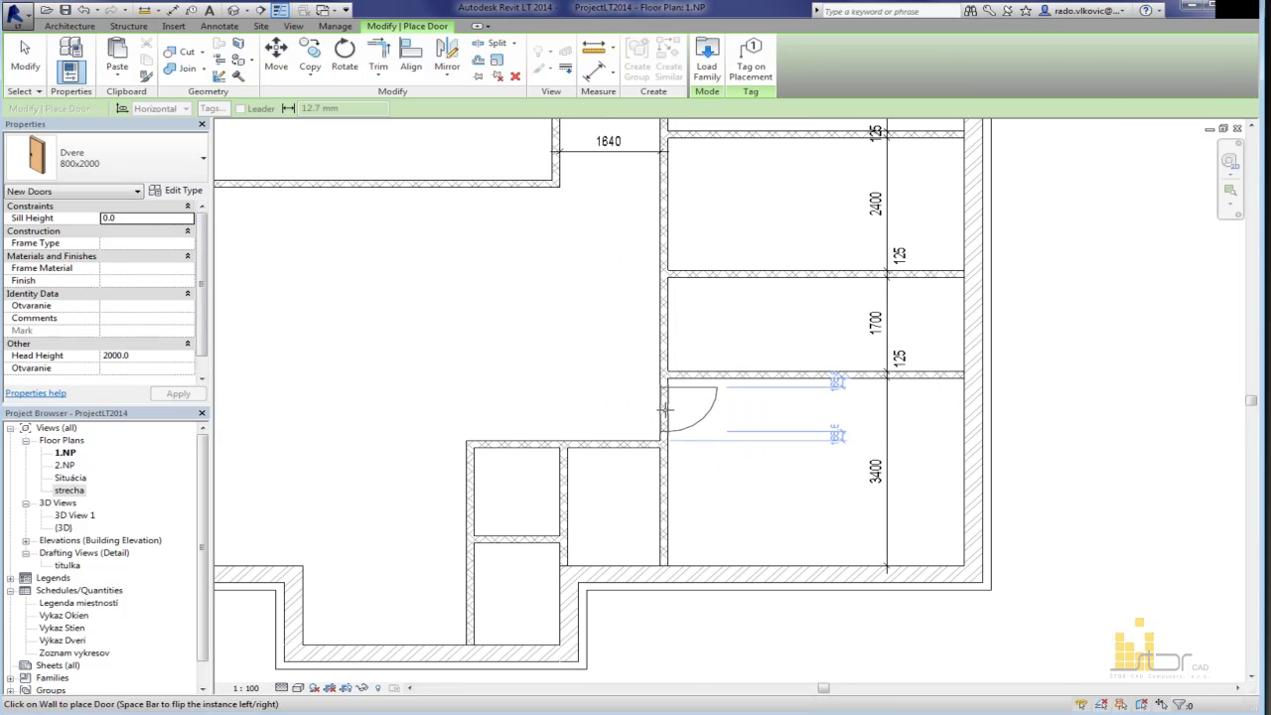
pyautogui.click(665, 407)
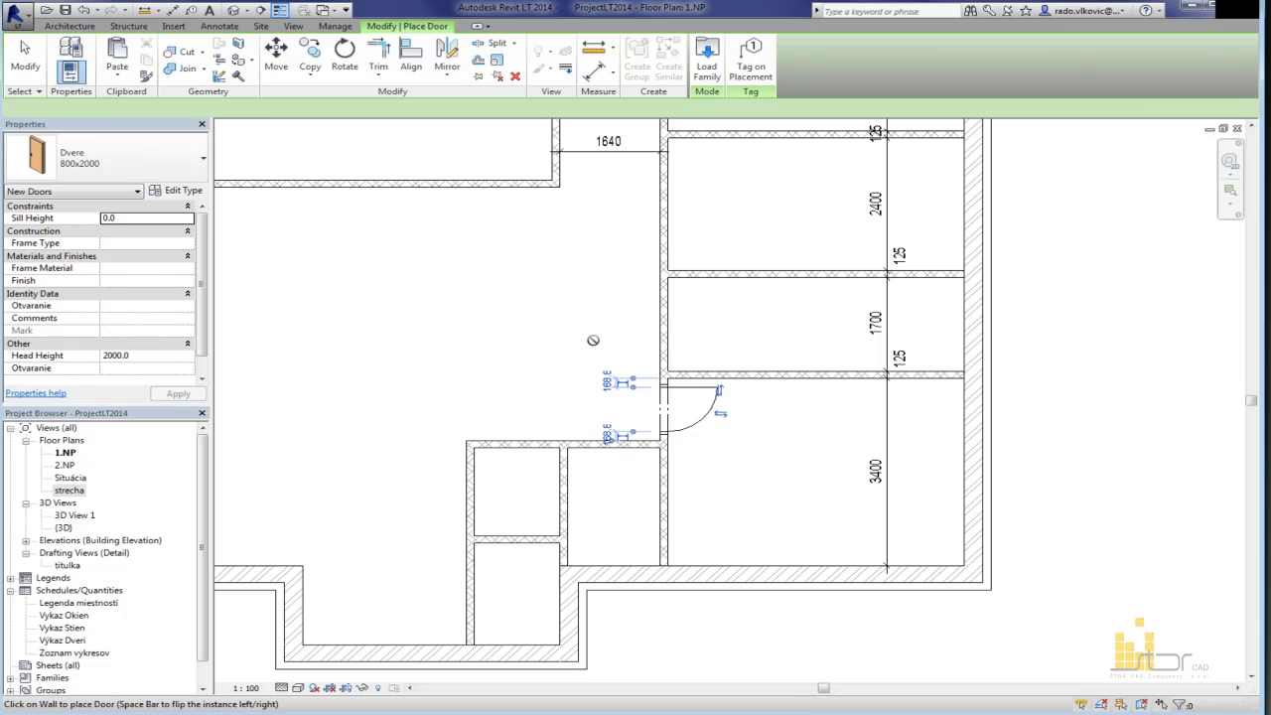
pyautogui.click(666, 205)
pyautogui.moveTo(772, 230); pyautogui.dragTo(743, 451, button='middle')
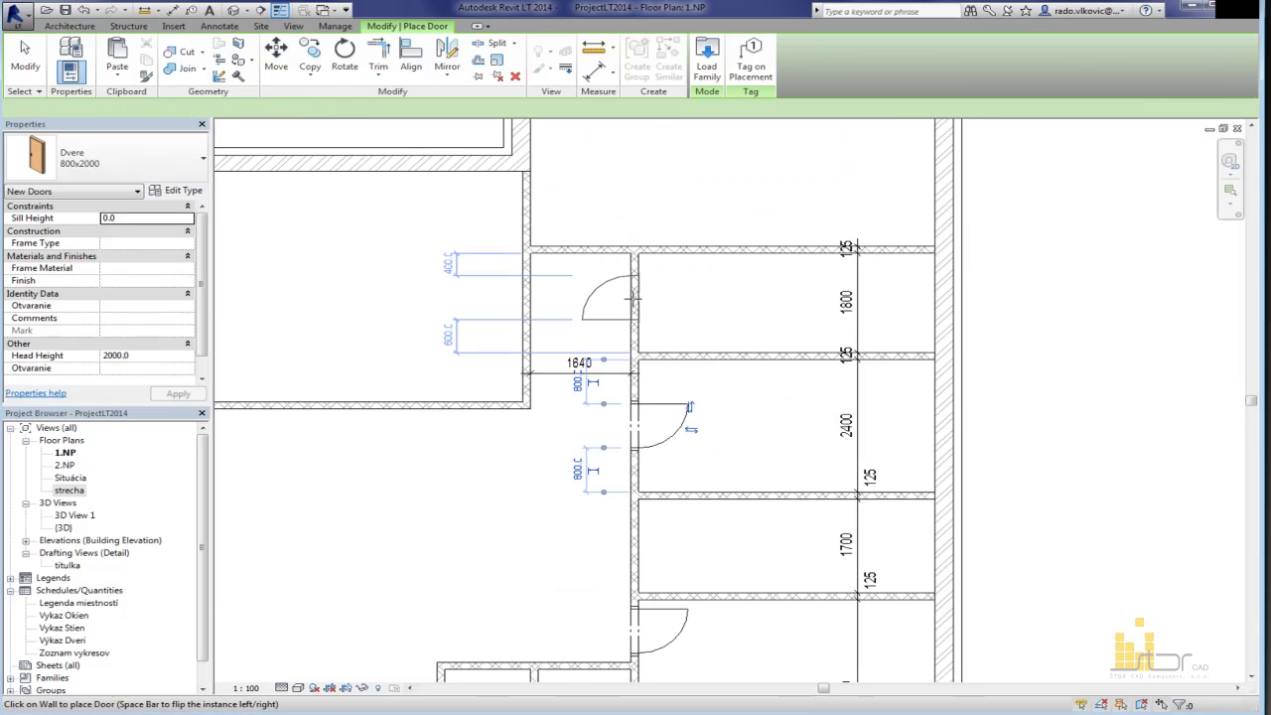
pyautogui.click(651, 298)
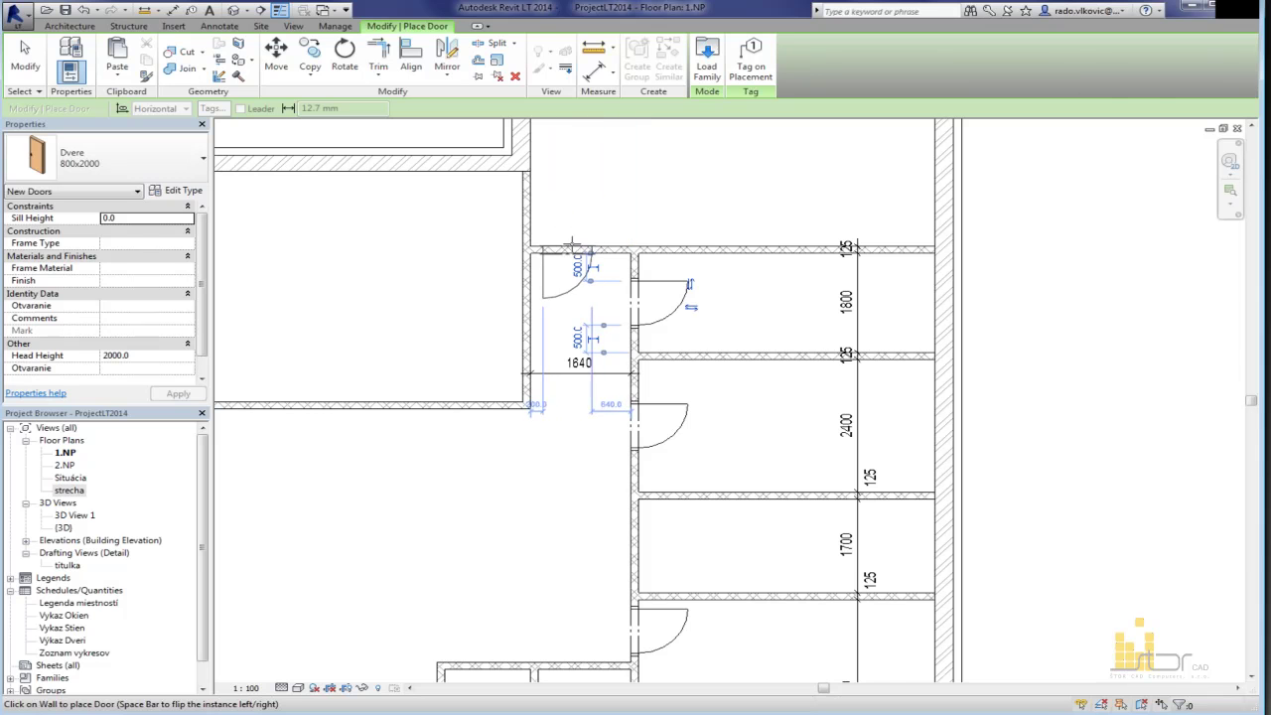
# Step: Place a Dvere 800x2000 door in the partition closing the corridor's north end, swinging away from the corridor
pyautogui.scroll(3, 572, 246)
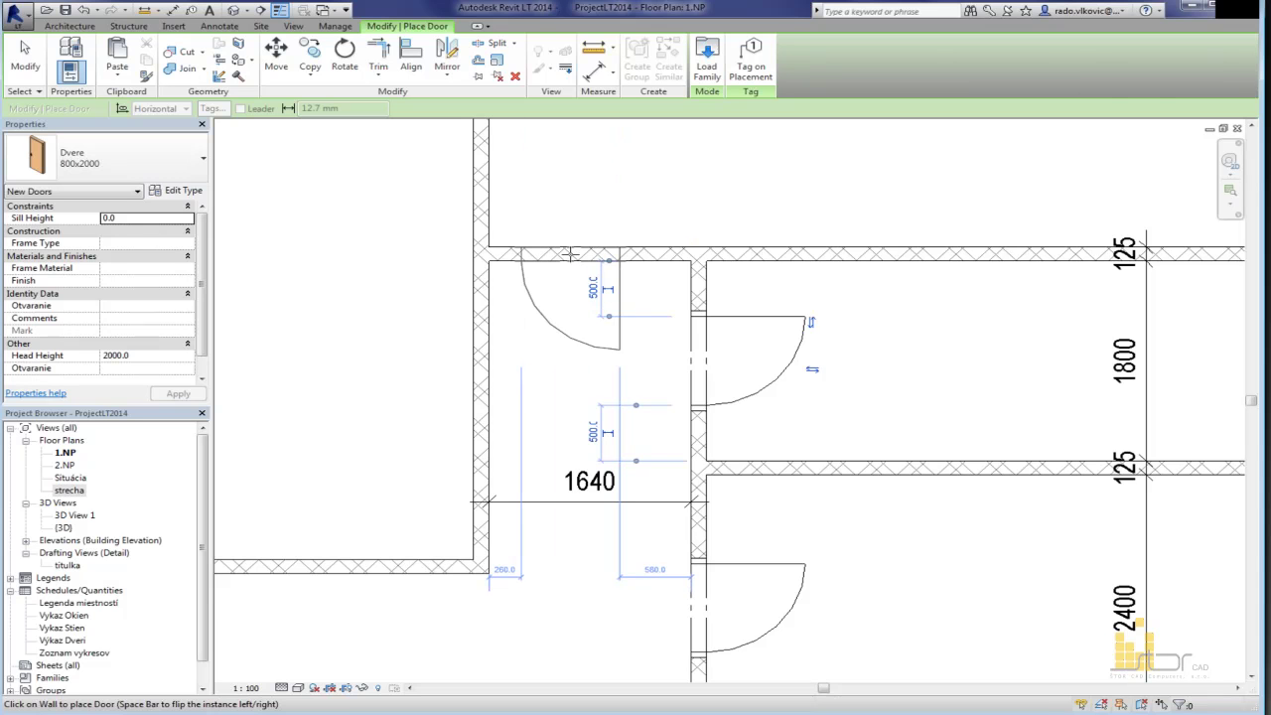
pyautogui.click(571, 250)
pyautogui.scroll(-2, 606, 328)
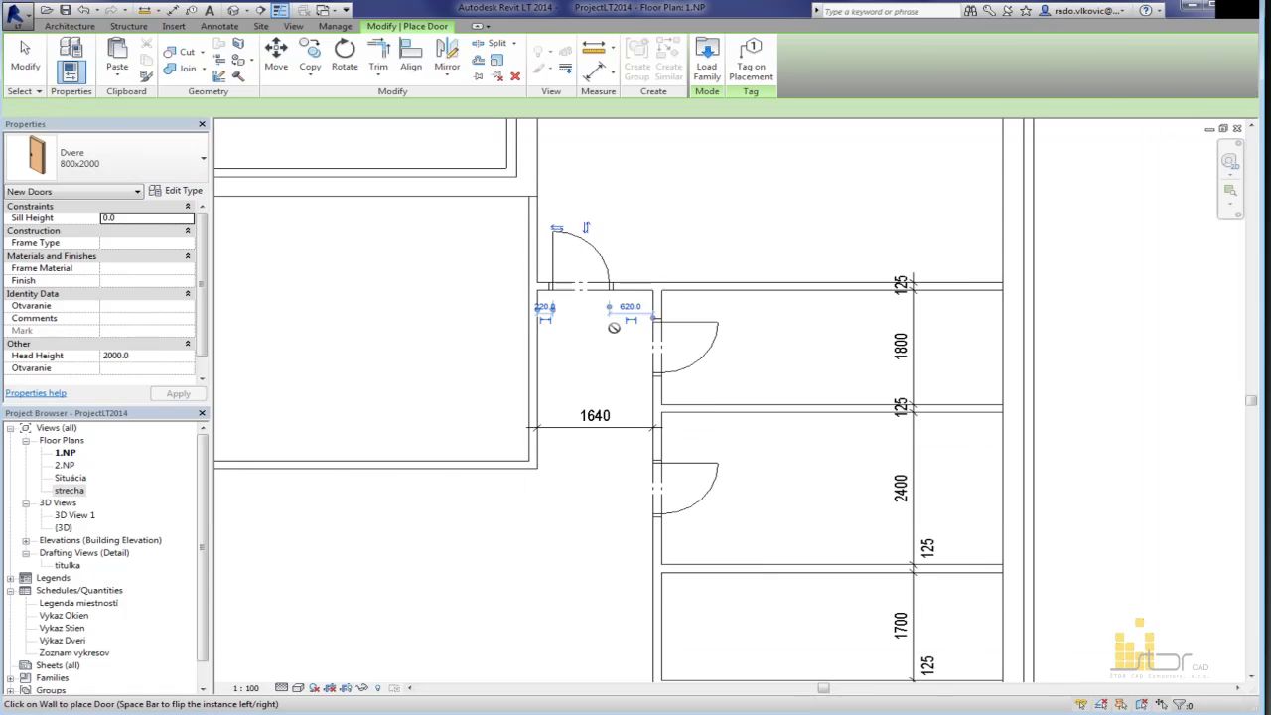
pyautogui.press('Escape')
pyautogui.press('Escape')
# Step: Try the corridor's north door in flipped orientations, keep its hinge on the west side and shift it about 380 mm from the west partition
pyautogui.click(606, 261)
pyautogui.scroll(3, 606, 260)
pyautogui.moveTo(606, 260); pyautogui.dragTo(664, 255)
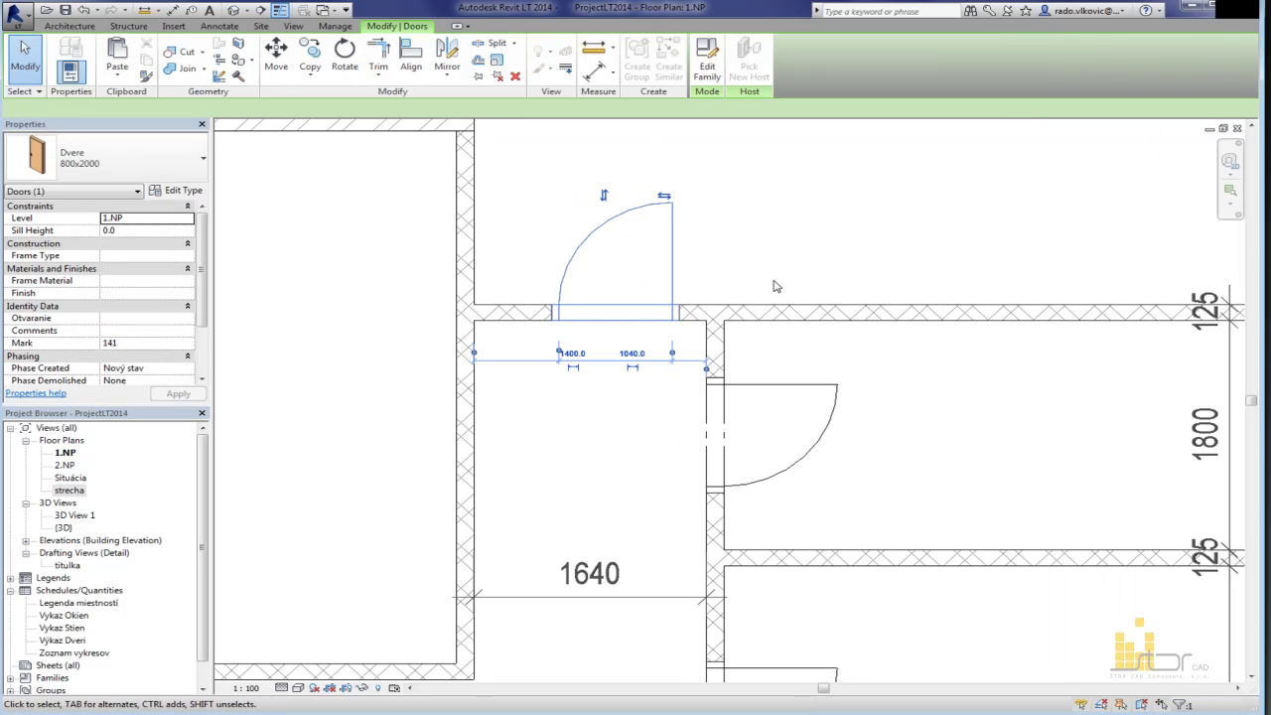
pyautogui.press('space')
pyautogui.click(664, 428)
pyautogui.click(628, 430)
pyautogui.click(569, 198)
pyautogui.click(674, 204)
pyautogui.moveTo(633, 261); pyautogui.dragTo(602, 260)
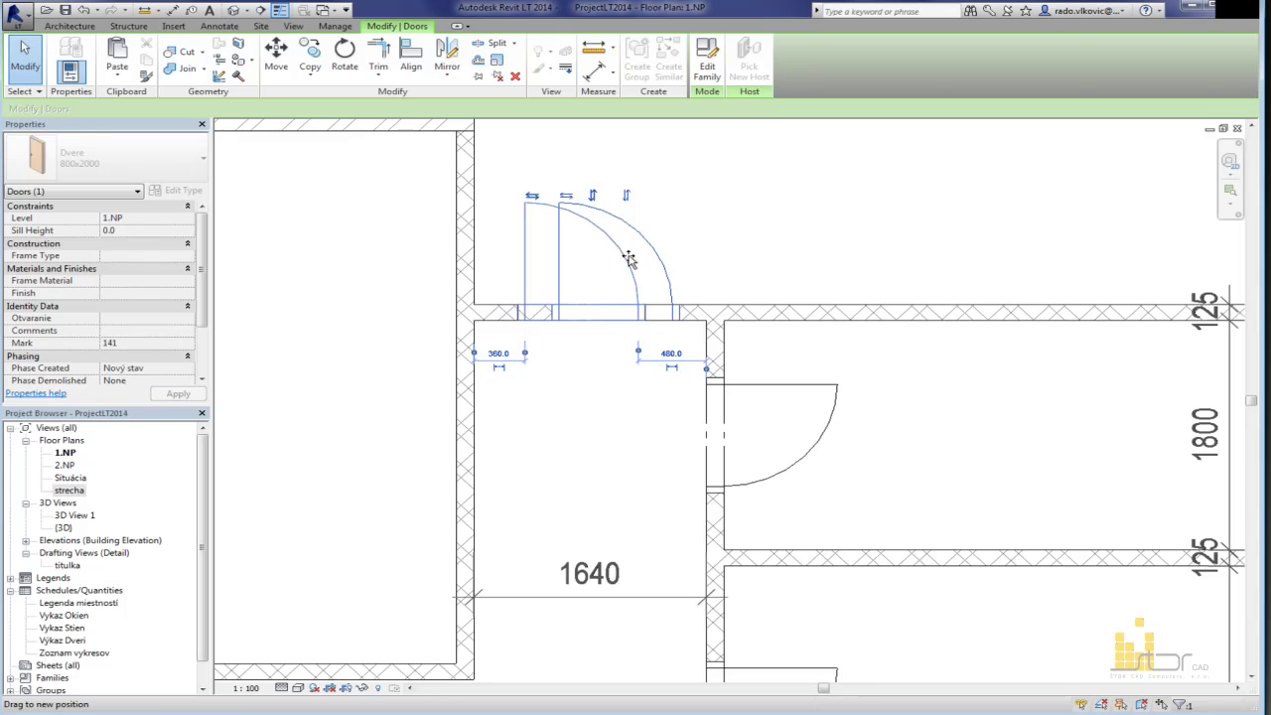
pyautogui.scroll(-3, 655, 139)
pyautogui.moveTo(684, 214)
pyautogui.mouseDown(button='middle')
pyautogui.moveTo(699, 283)
pyautogui.moveTo(684, 301)
pyautogui.mouseUp(button='middle')
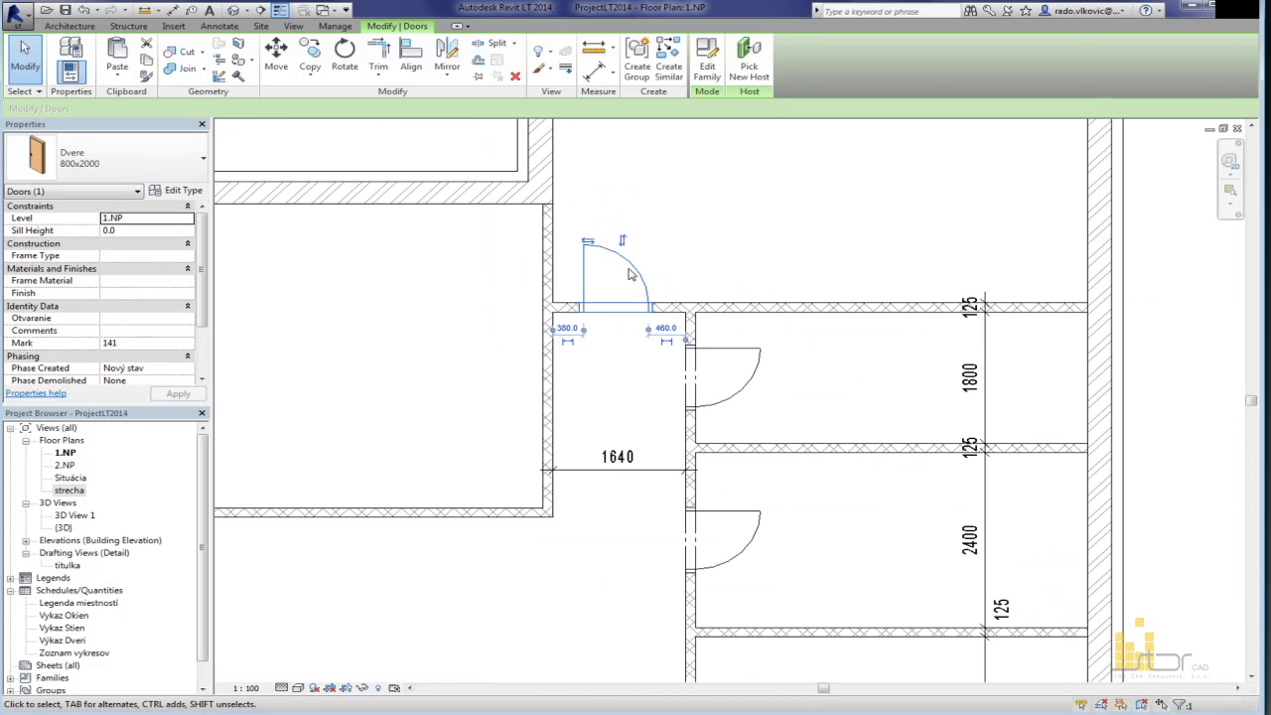
# Step: Create a similar 800x2000 door midway along the corridor's west partition, opening into the western room
pyautogui.rightClick(634, 270)
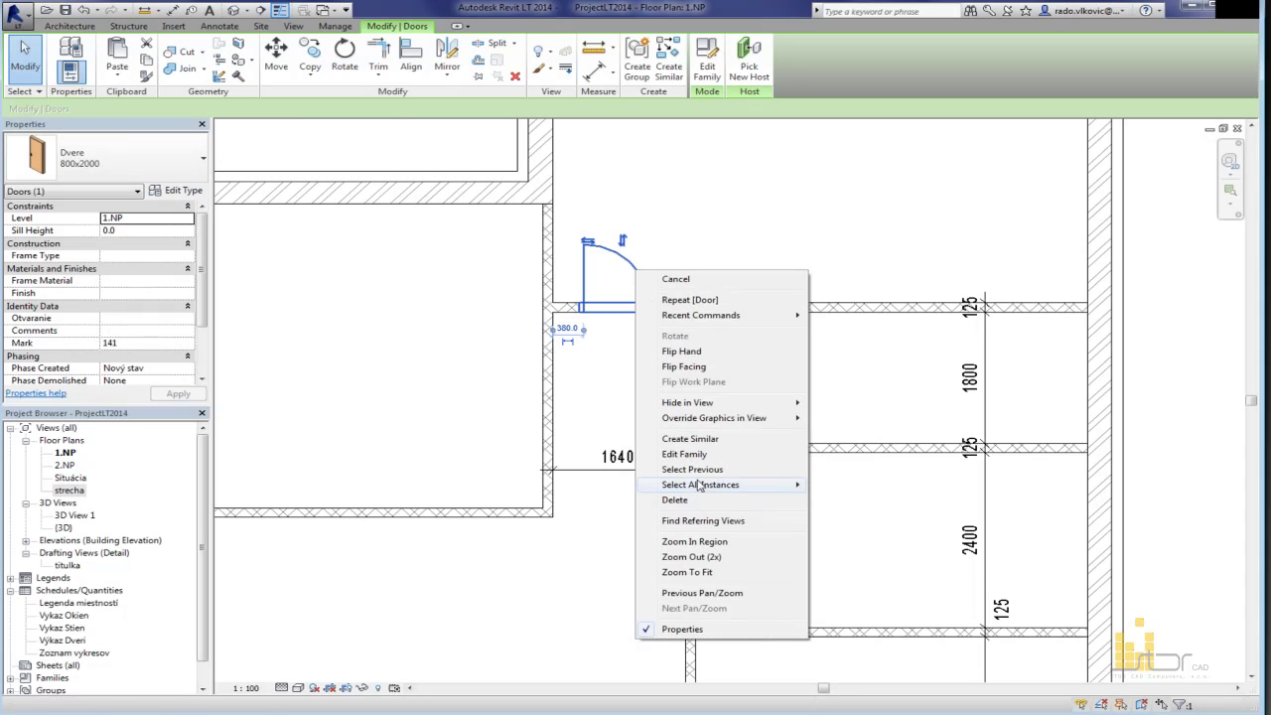
pyautogui.click(671, 439)
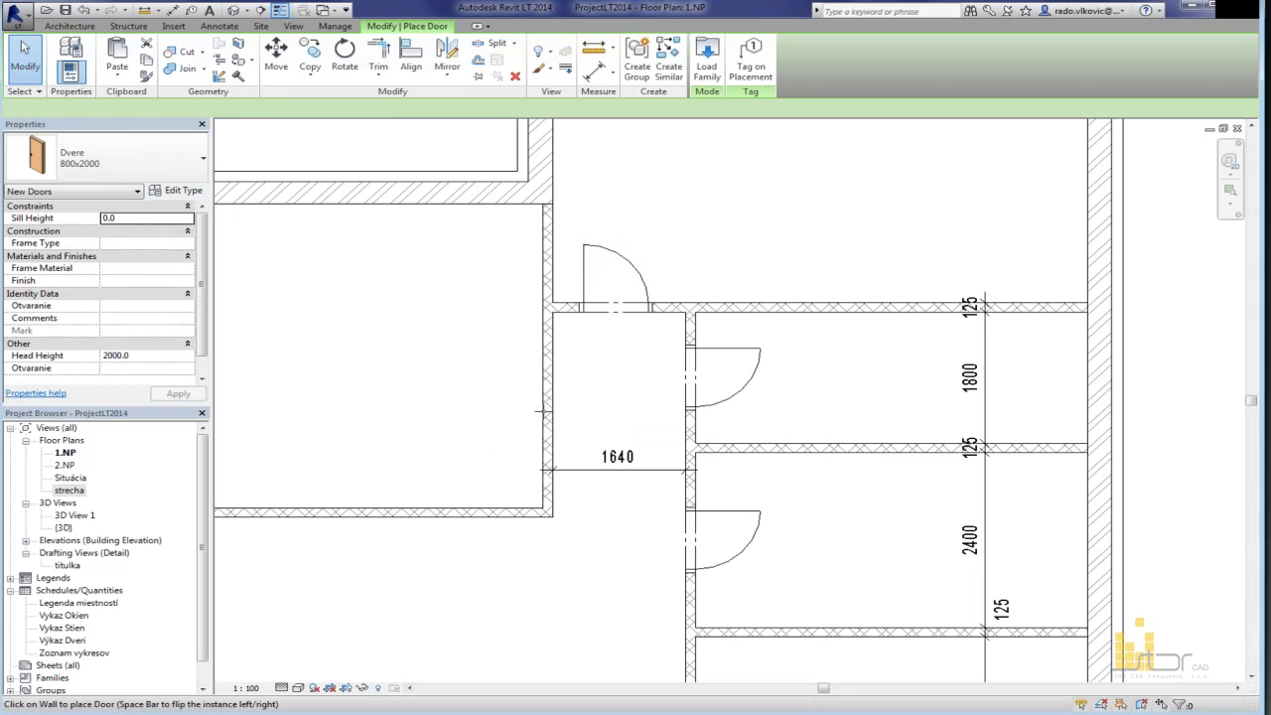
pyautogui.click(542, 414)
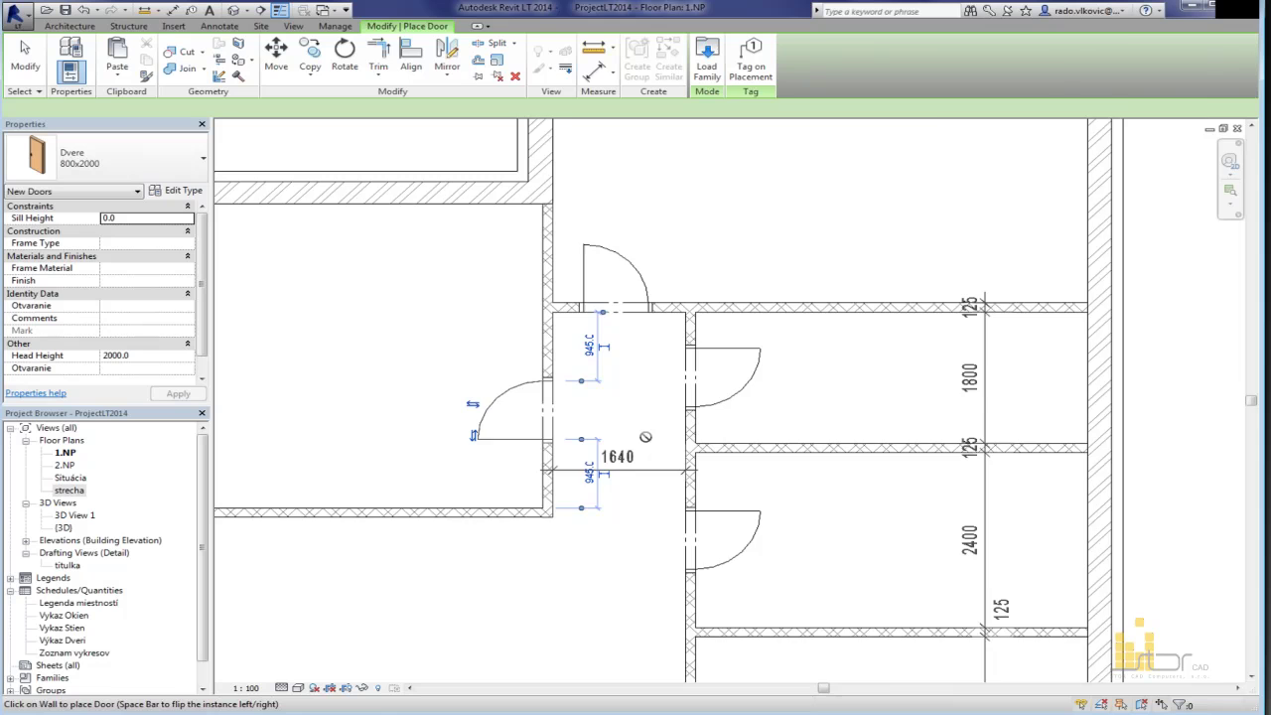
pyautogui.scroll(-2, 644, 438)
pyautogui.press('Escape')
pyautogui.press('Escape')
pyautogui.moveTo(843, 409); pyautogui.dragTo(887, 191, button='middle')
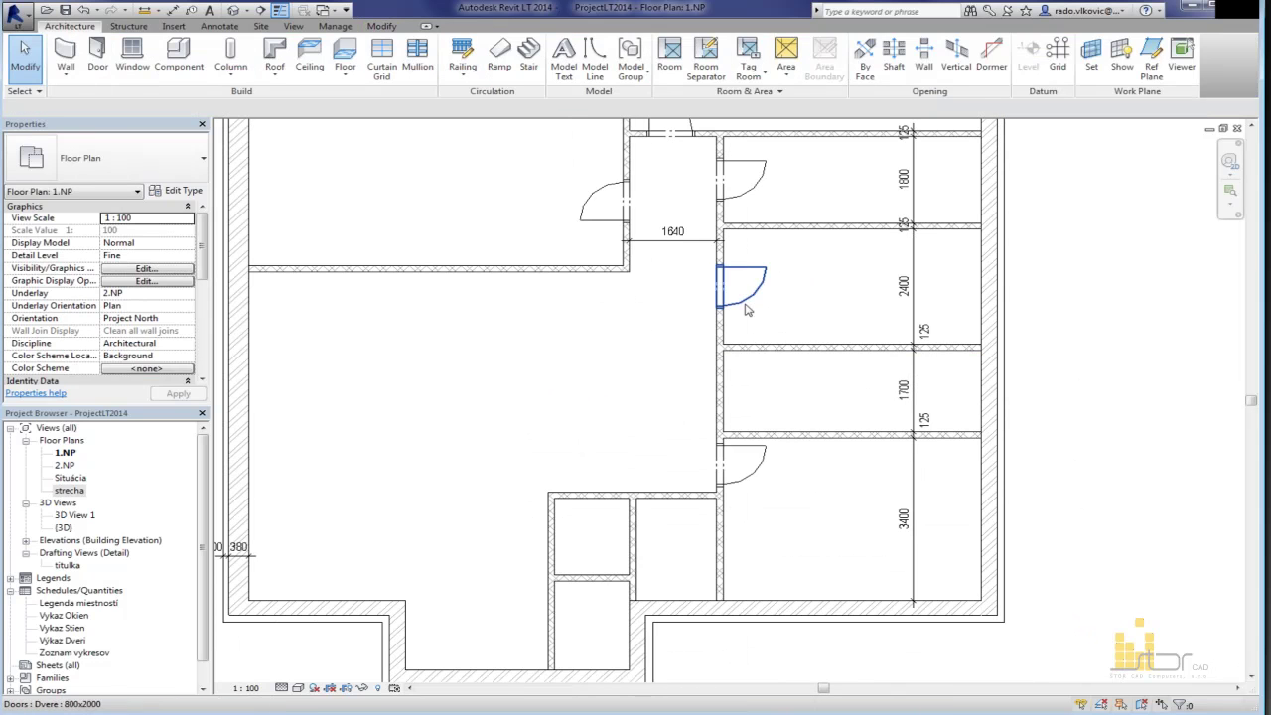
# Step: Place a Dvere 600x2000 door into each of the two small rooms beside the entrance hall
pyautogui.click(97, 55)
pyautogui.click(100, 159)
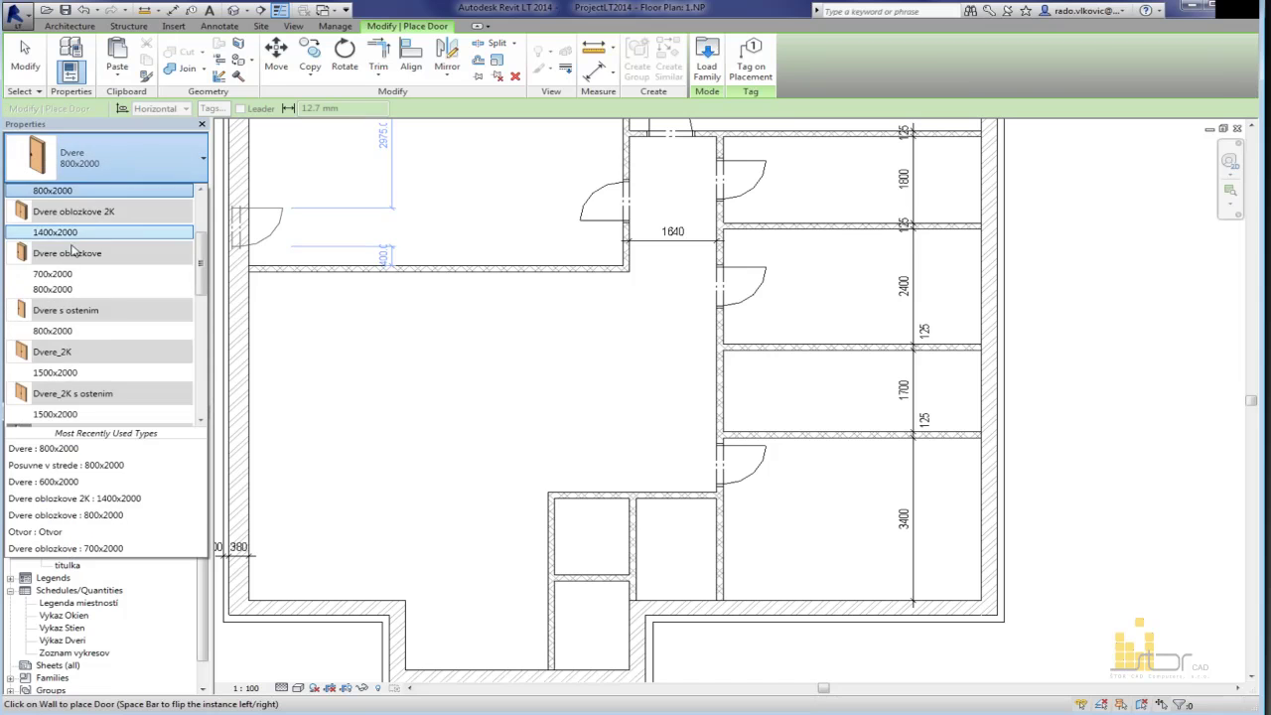
pyautogui.scroll(2, 82, 235)
pyautogui.click(82, 227)
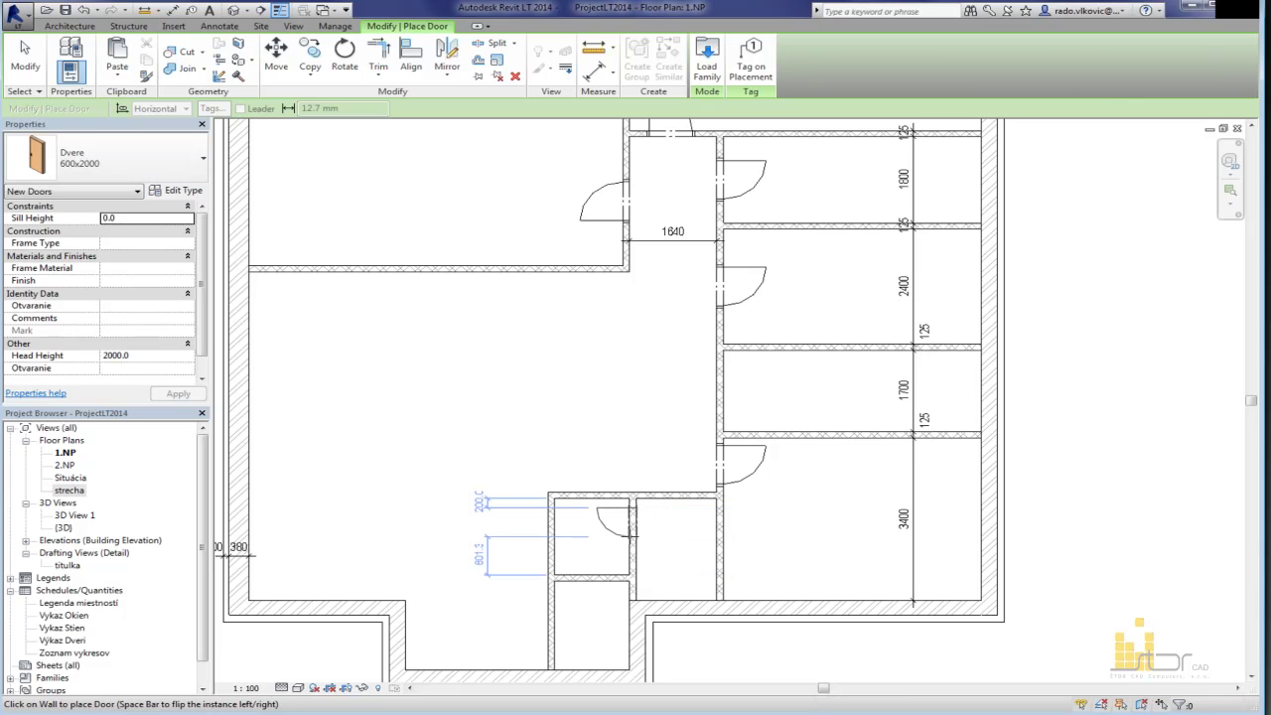
pyautogui.moveTo(629, 531); pyautogui.dragTo(629, 486, button='middle')
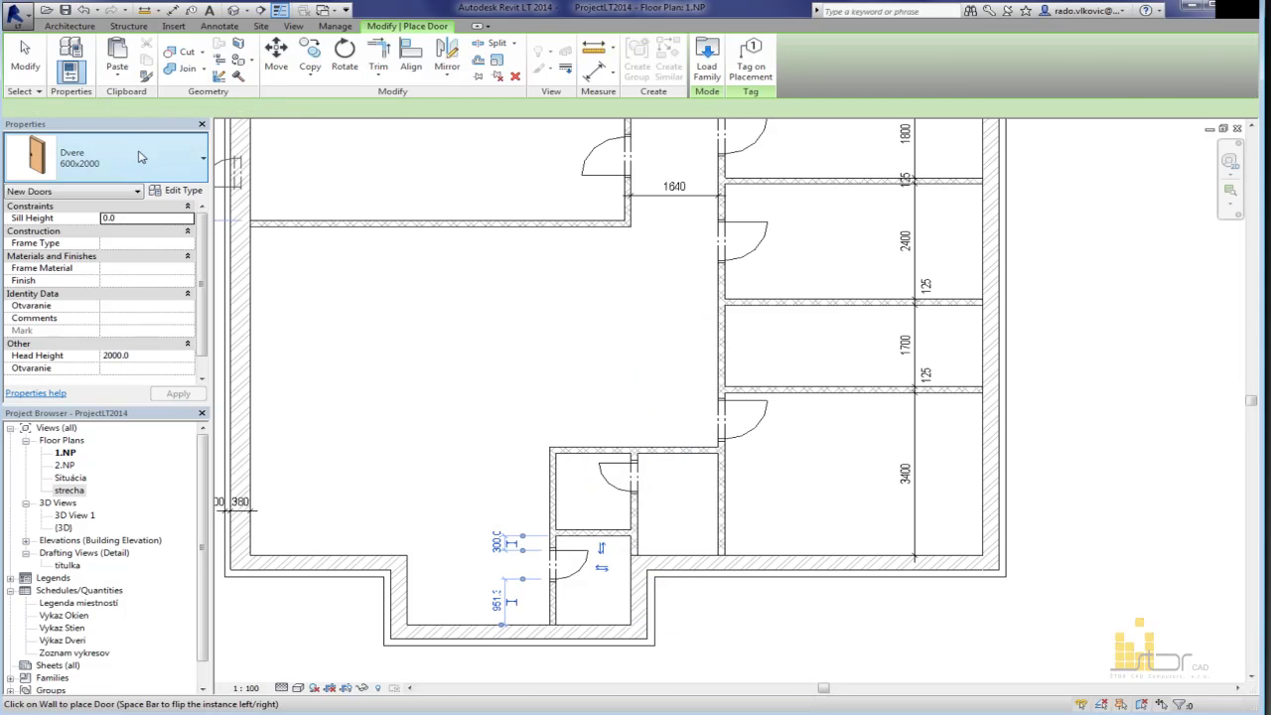
# Step: Place a Vstupne dvere+bocny svetlik 1000x2000 door in the north partition of the small hall beside the 3400 room
pyautogui.click(106, 159)
pyautogui.scroll(-6, 121, 378)
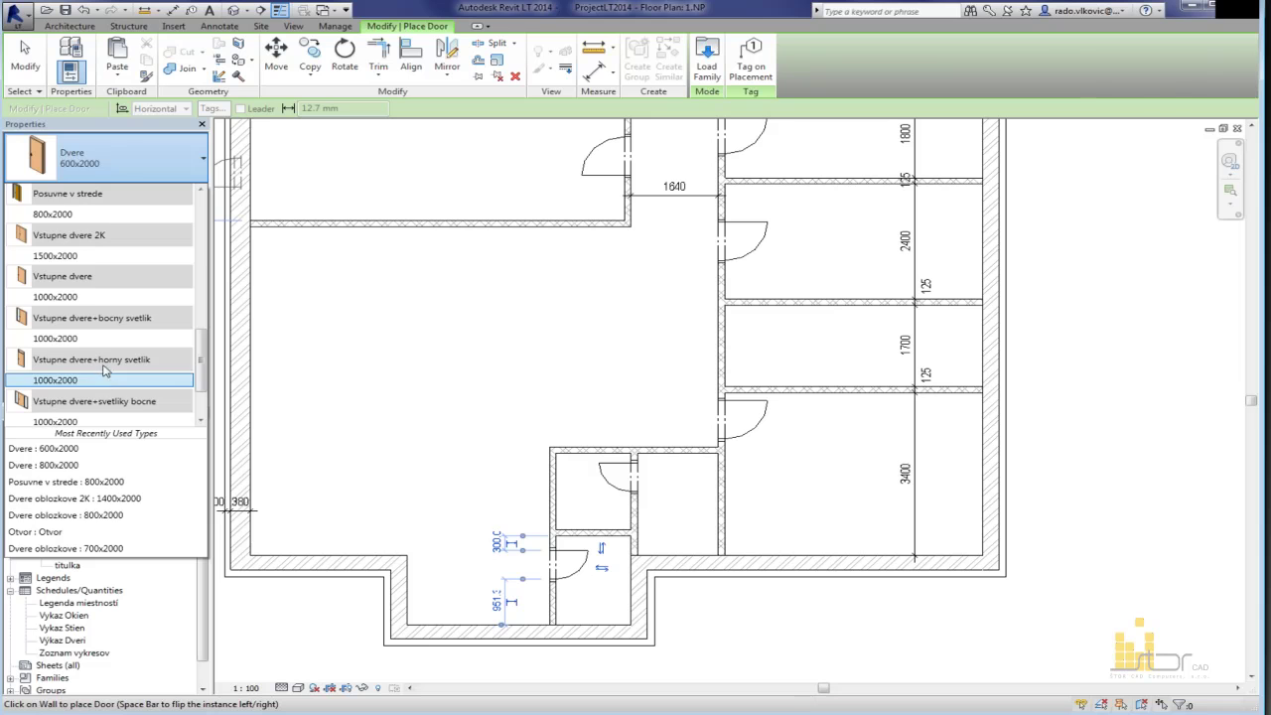
pyautogui.click(112, 339)
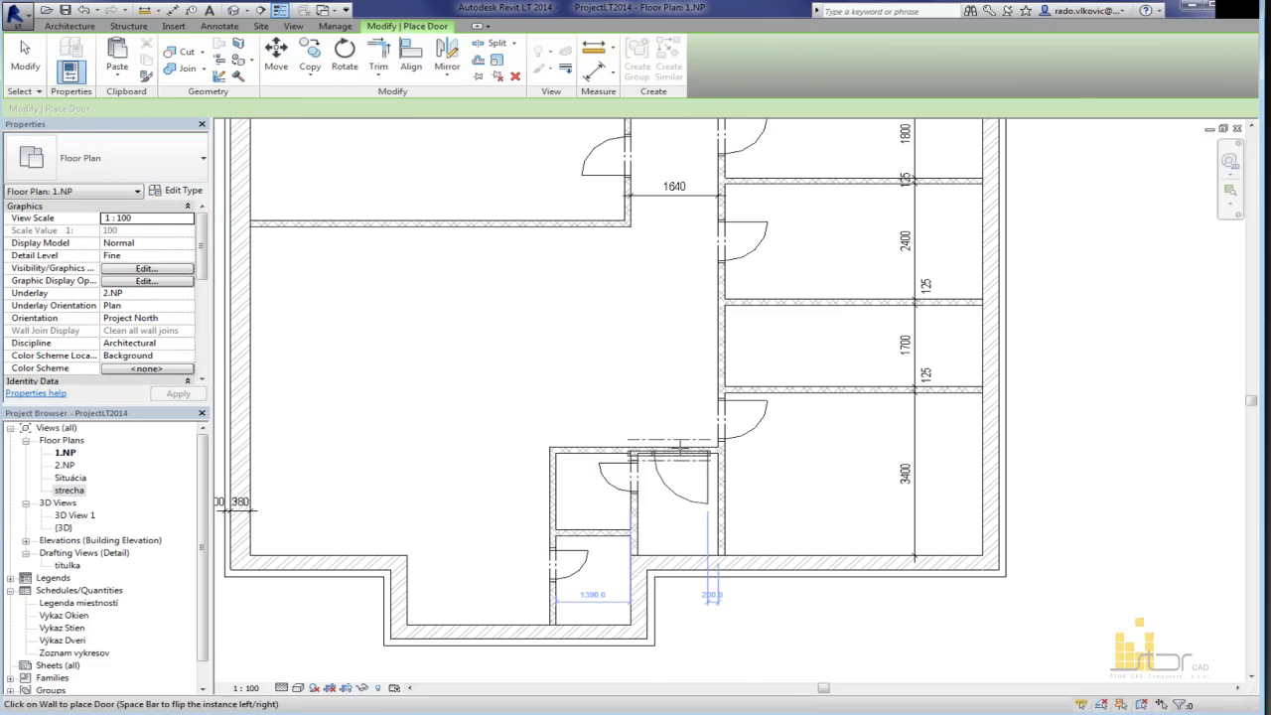
pyautogui.scroll(3, 664, 451)
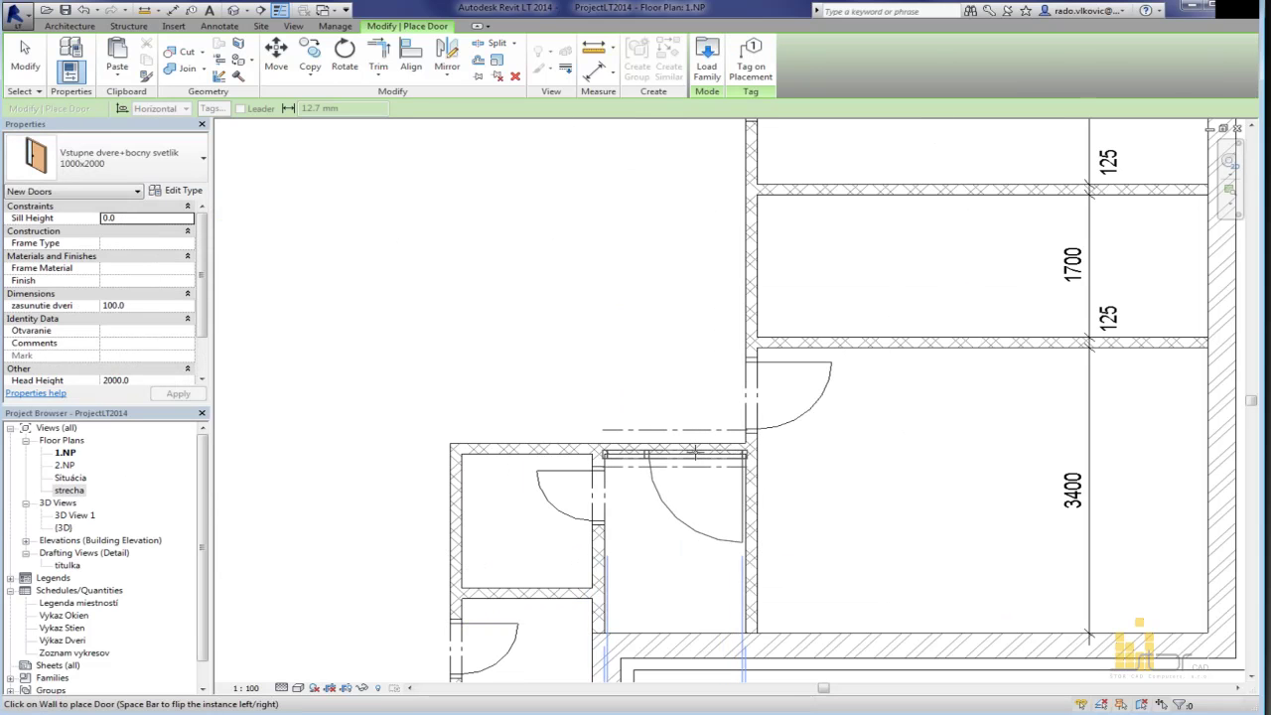
pyautogui.click(740, 492)
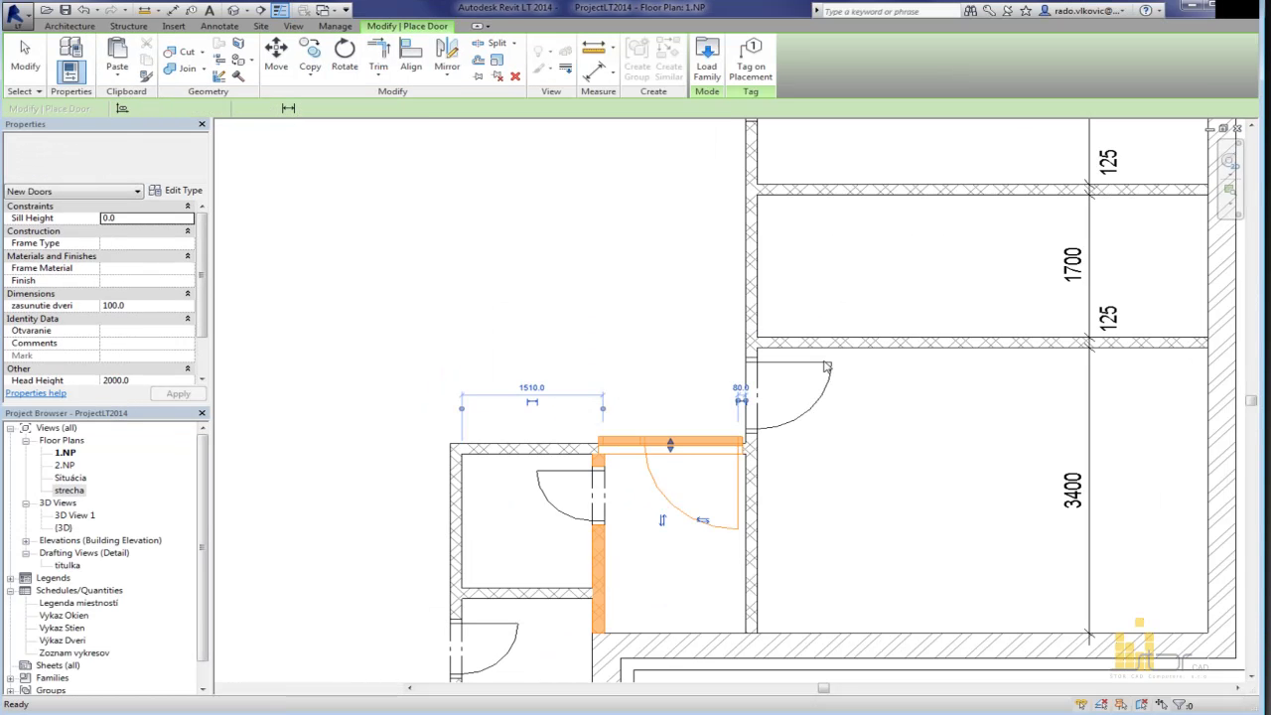
# Step: Review the joined-wall conflict warning by highlighting its listed wall and door in the plan
pyautogui.click(174, 61)
pyautogui.click(191, 72)
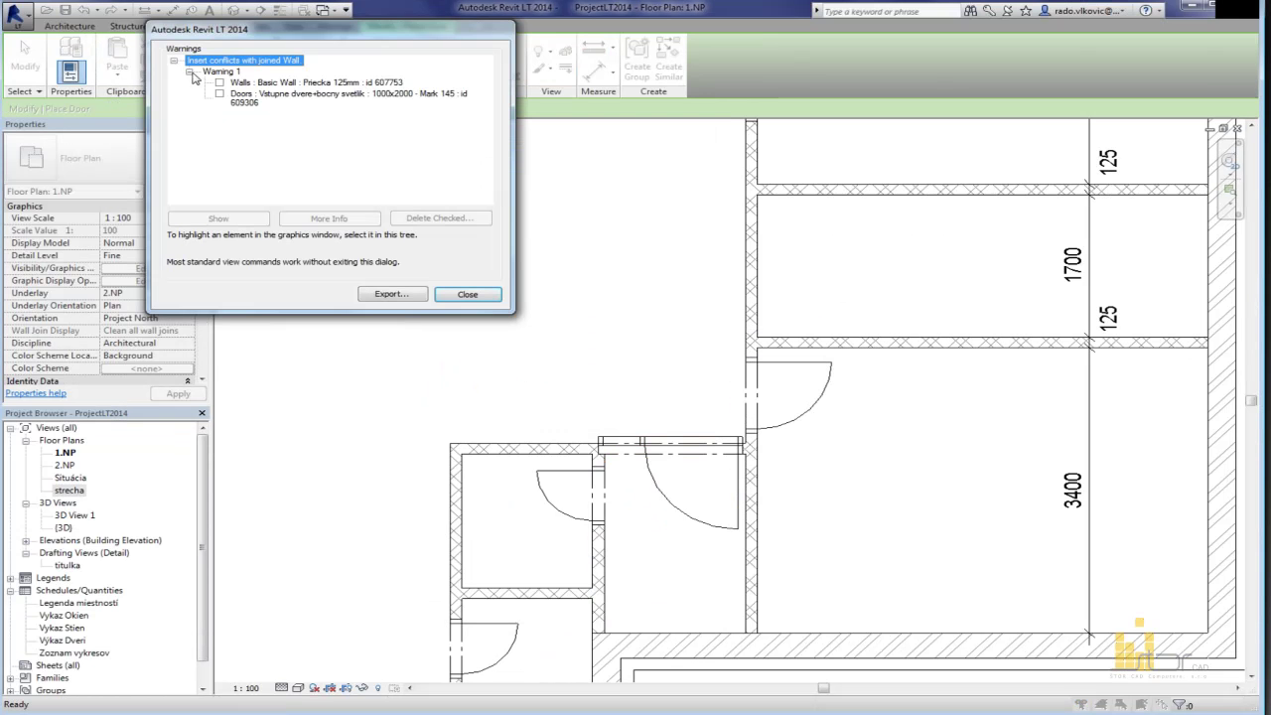
pyautogui.click(353, 87)
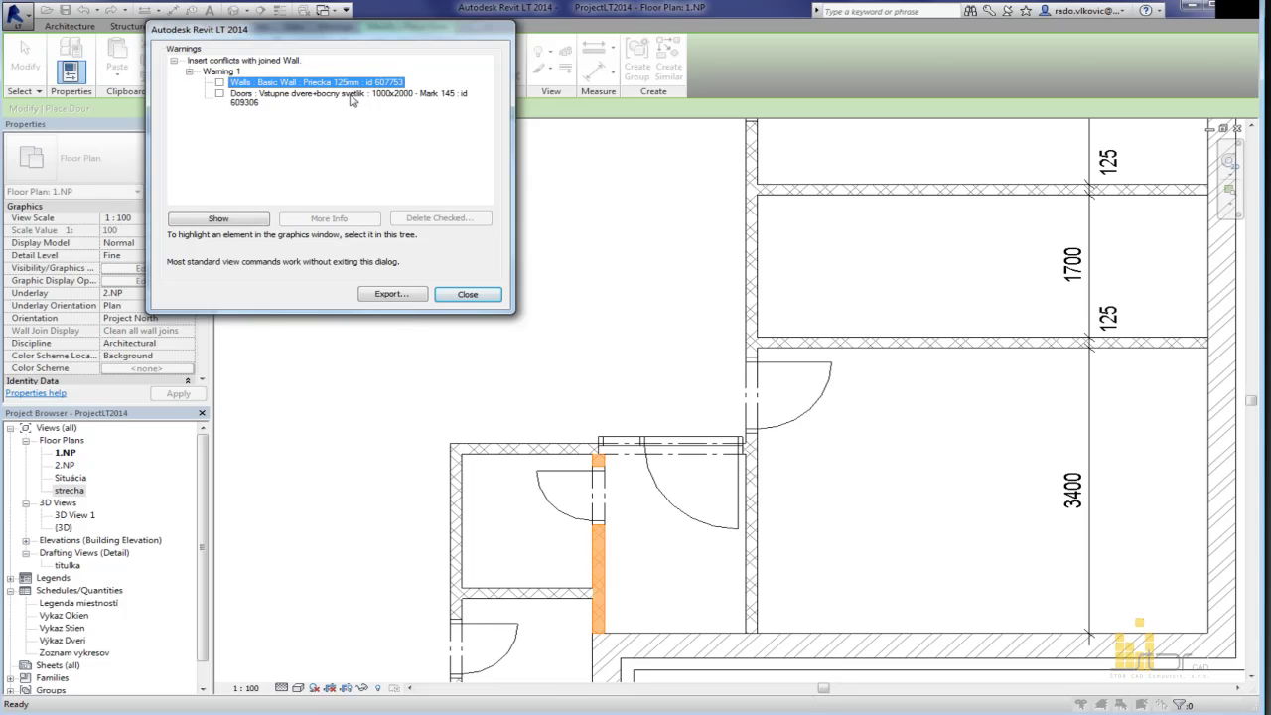
pyautogui.click(350, 98)
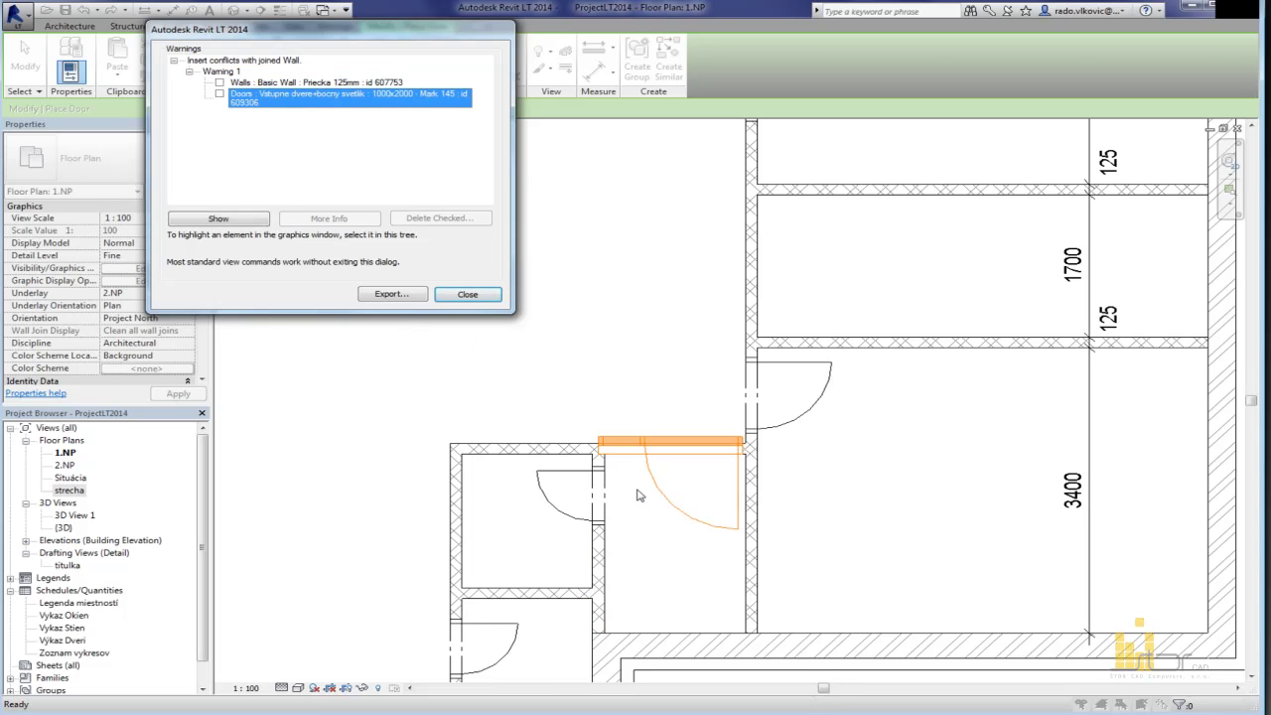
pyautogui.click(302, 83)
pyautogui.click(308, 97)
pyautogui.click(220, 83)
pyautogui.click(295, 99)
pyautogui.click(302, 84)
pyautogui.click(304, 98)
pyautogui.click(306, 86)
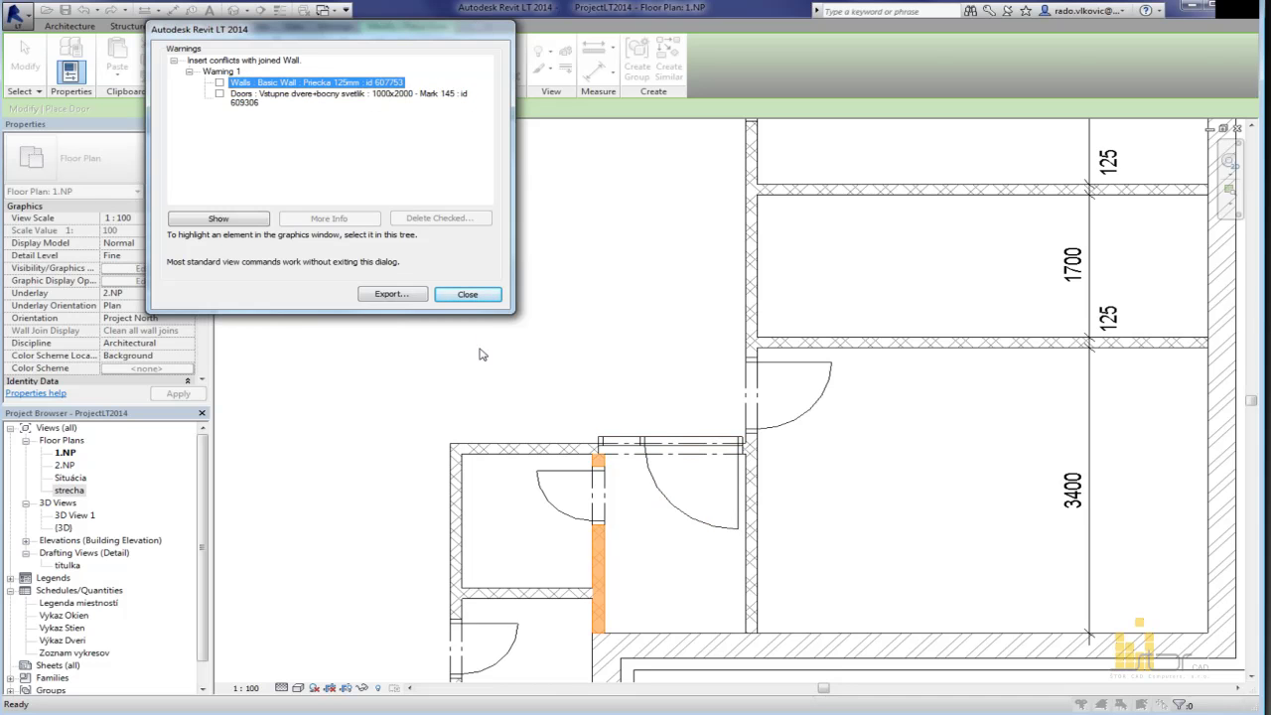
pyautogui.click(467, 295)
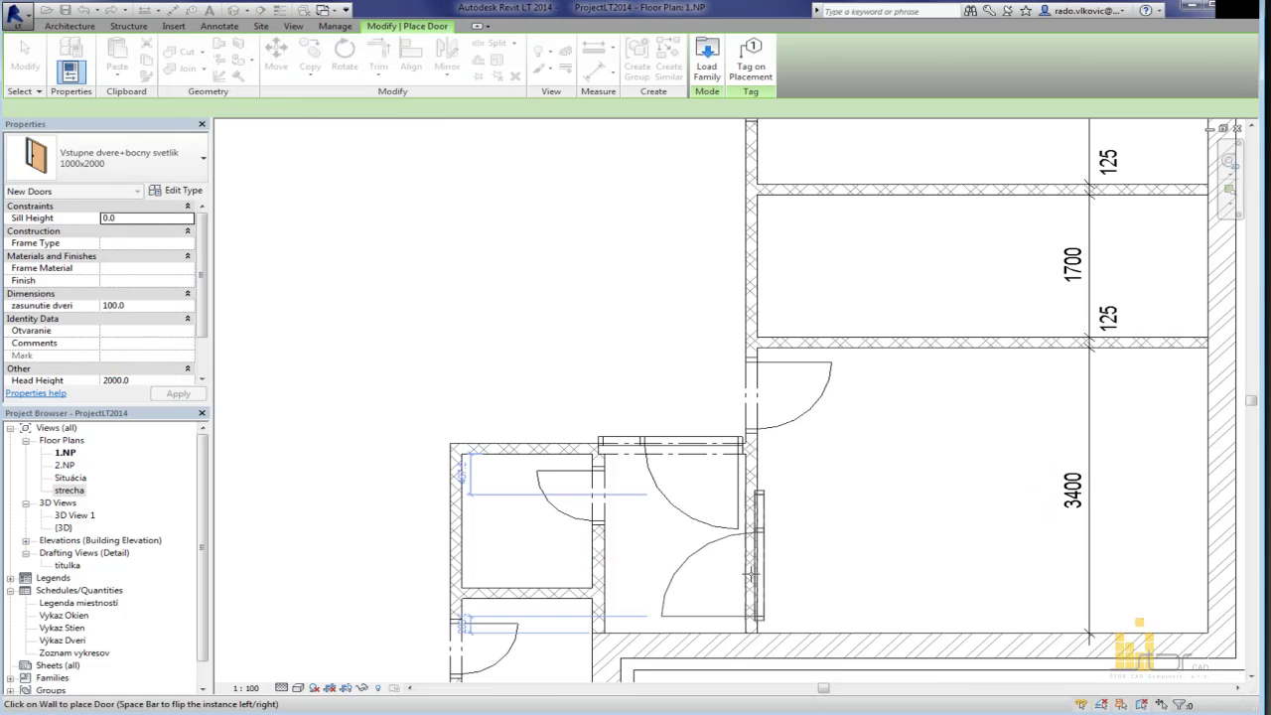
# Step: Delete the extra sidelight door from the partition between the small hall and the 3400 room
pyautogui.click(25, 55)
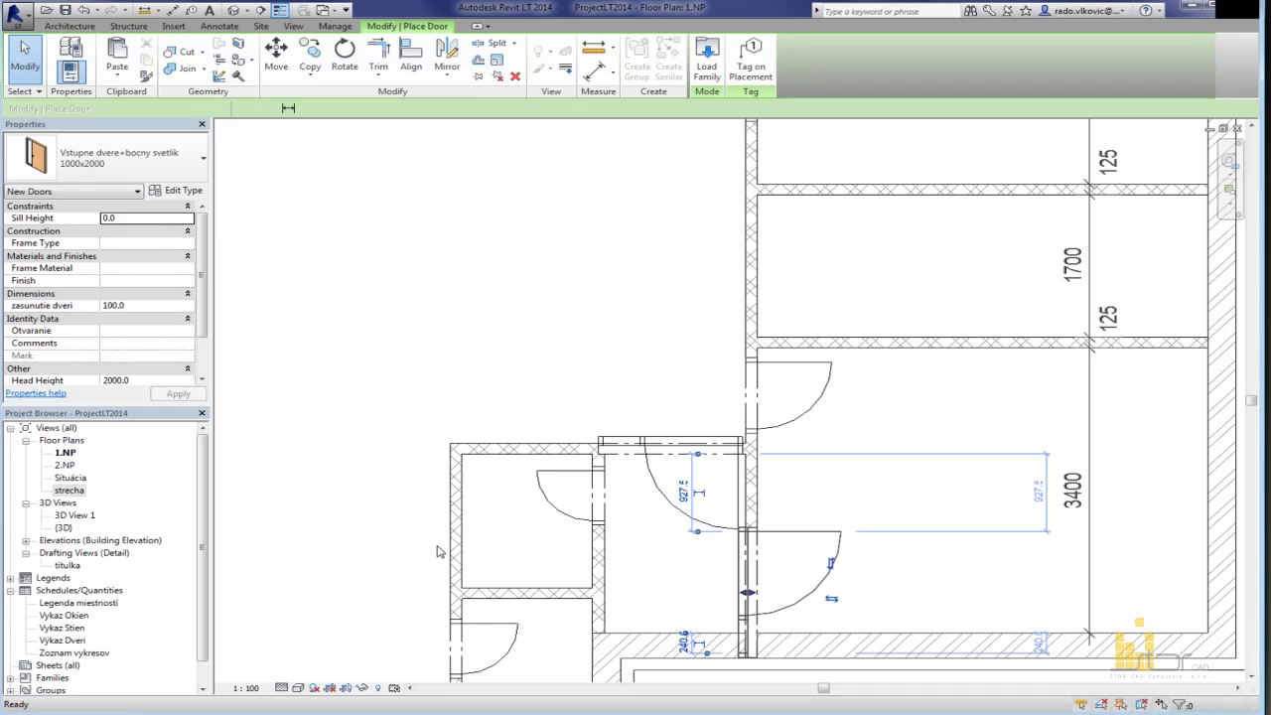
pyautogui.click(820, 596)
pyautogui.press('Delete')
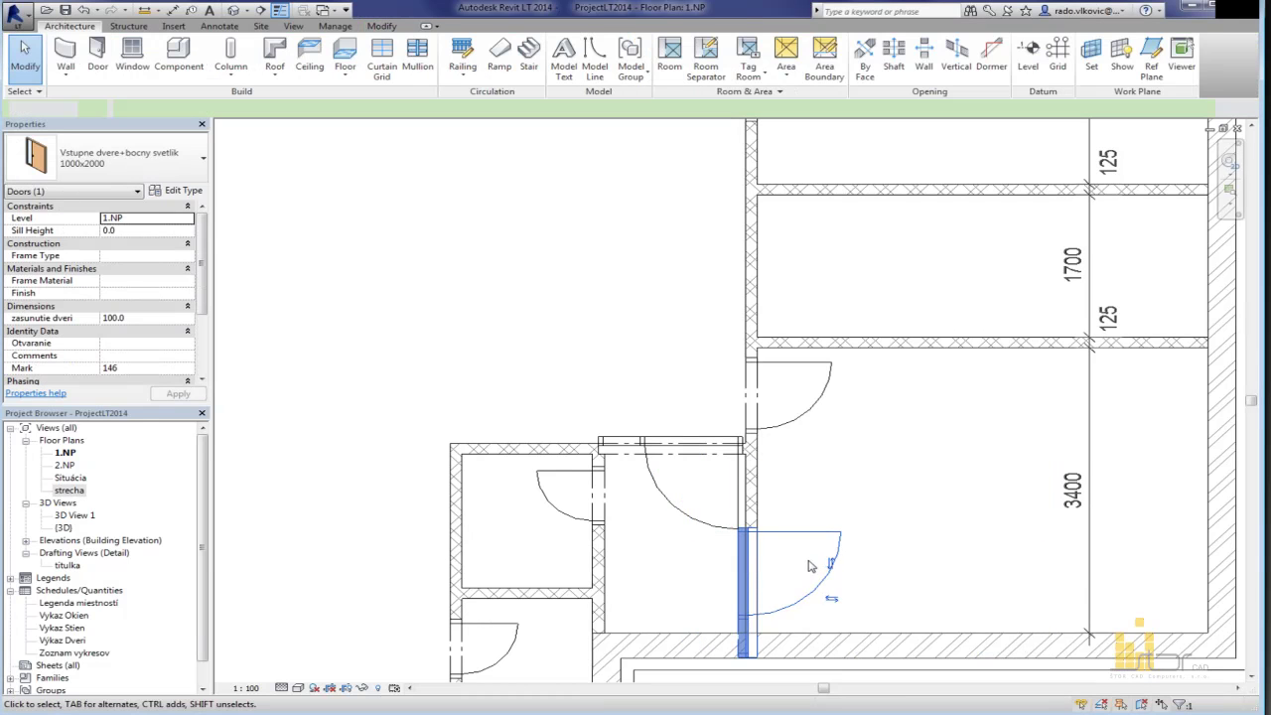
# Step: Move the corridor's east partition slightly eastward to widen the corridor and the small hall
pyautogui.click(769, 556)
pyautogui.scroll(-2, 770, 557)
pyautogui.moveTo(770, 556); pyautogui.dragTo(587, 697, button='middle')
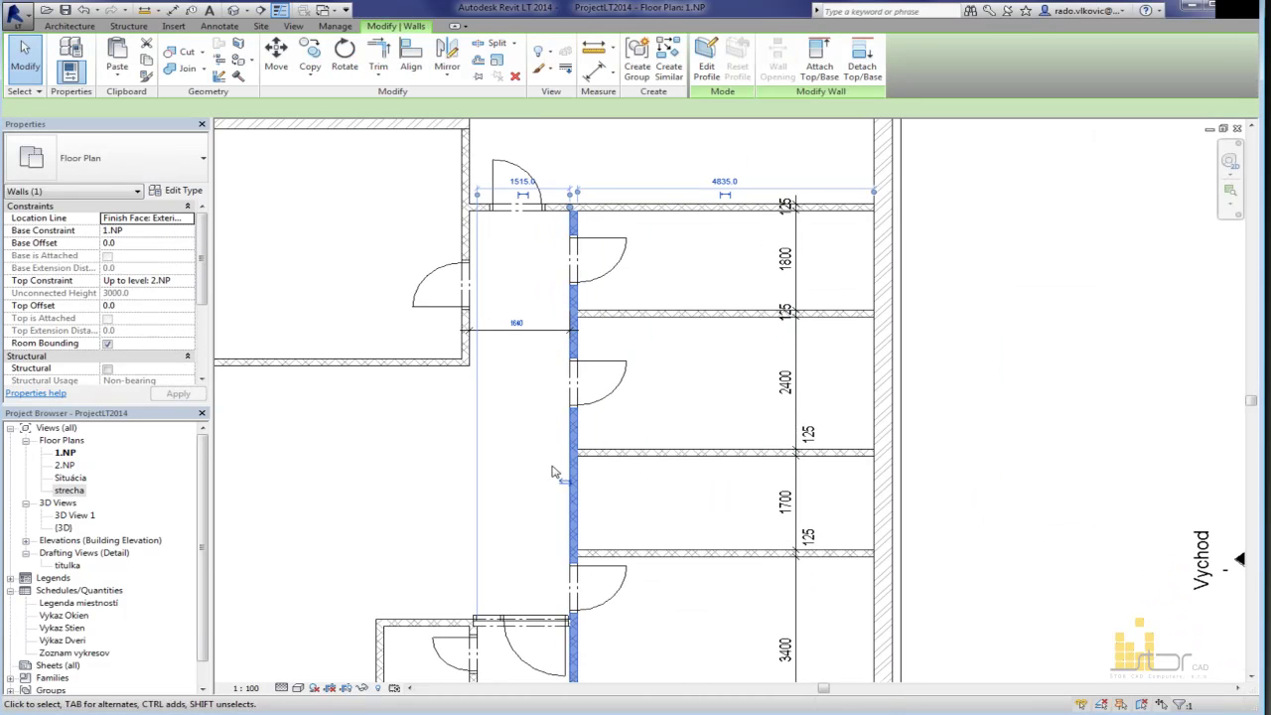
pyautogui.moveTo(588, 507); pyautogui.dragTo(610, 513)
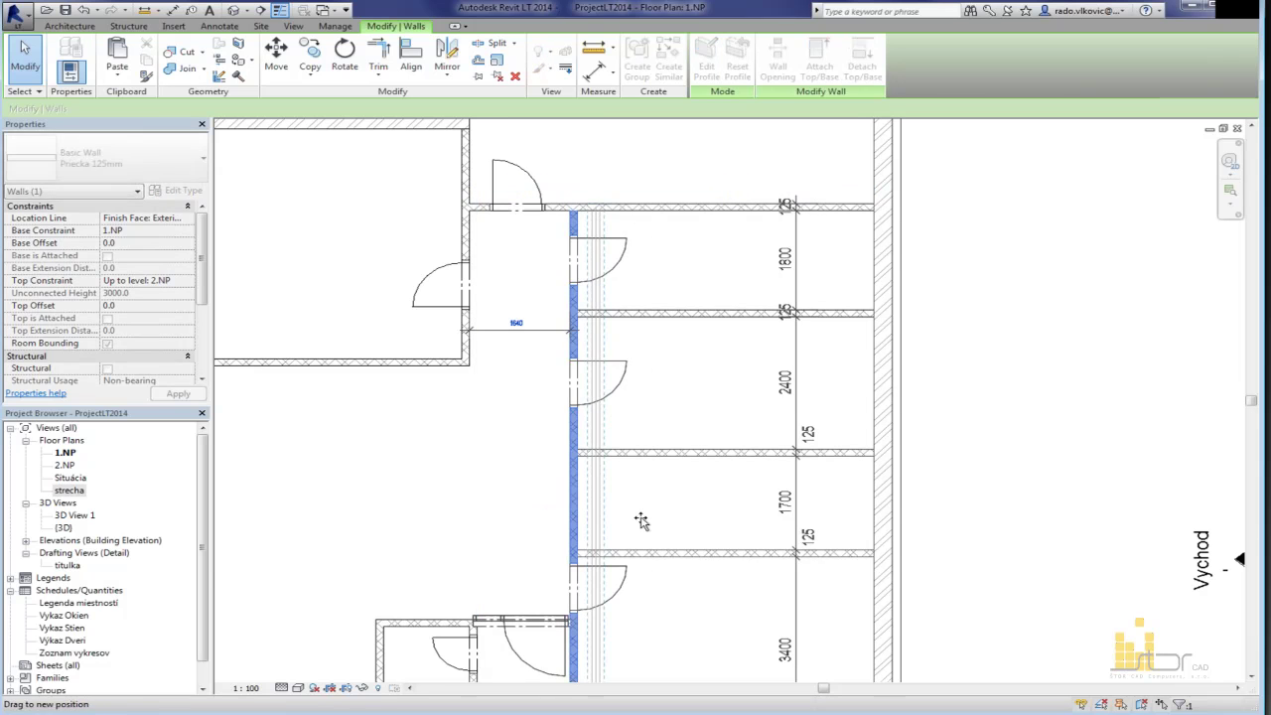
pyautogui.moveTo(658, 528); pyautogui.dragTo(689, 355, button='middle')
pyautogui.scroll(2, 627, 466)
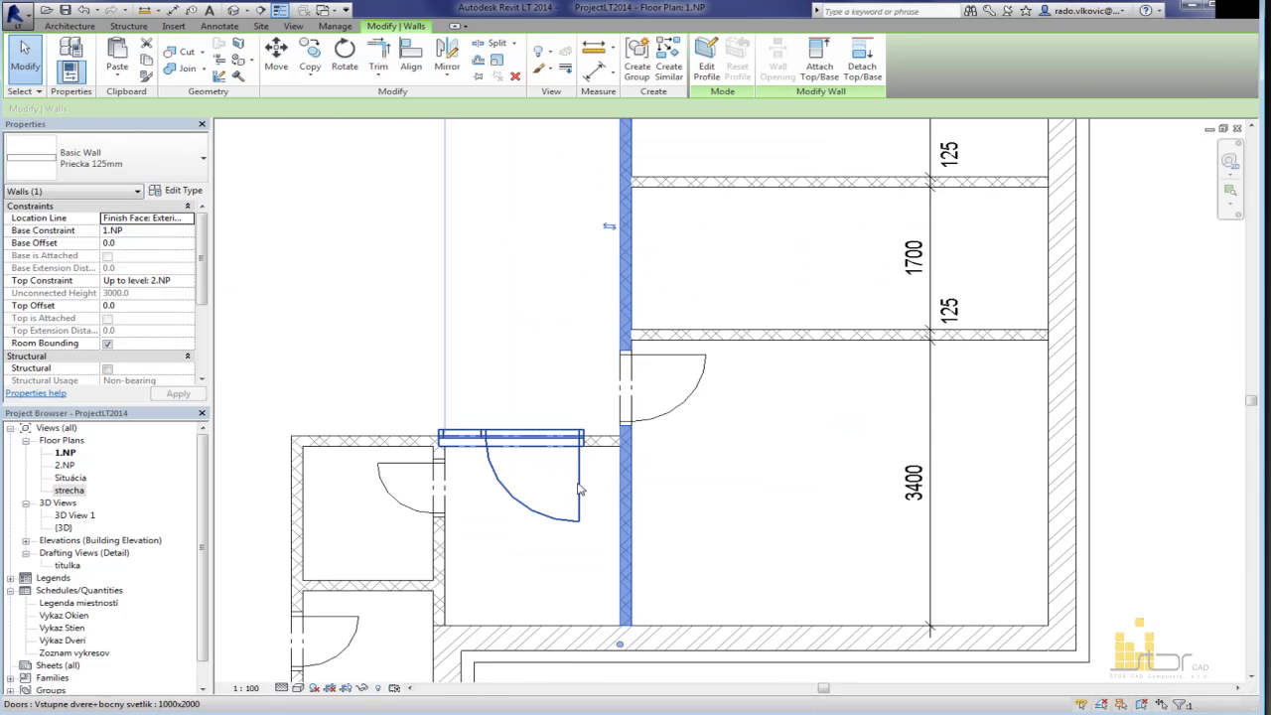
# Step: Shift the sidelight door eastward in the small hall's north partition, about 240 mm from the east partition
pyautogui.click(581, 484)
pyautogui.moveTo(581, 484); pyautogui.dragTo(600, 484)
pyautogui.click(377, 412)
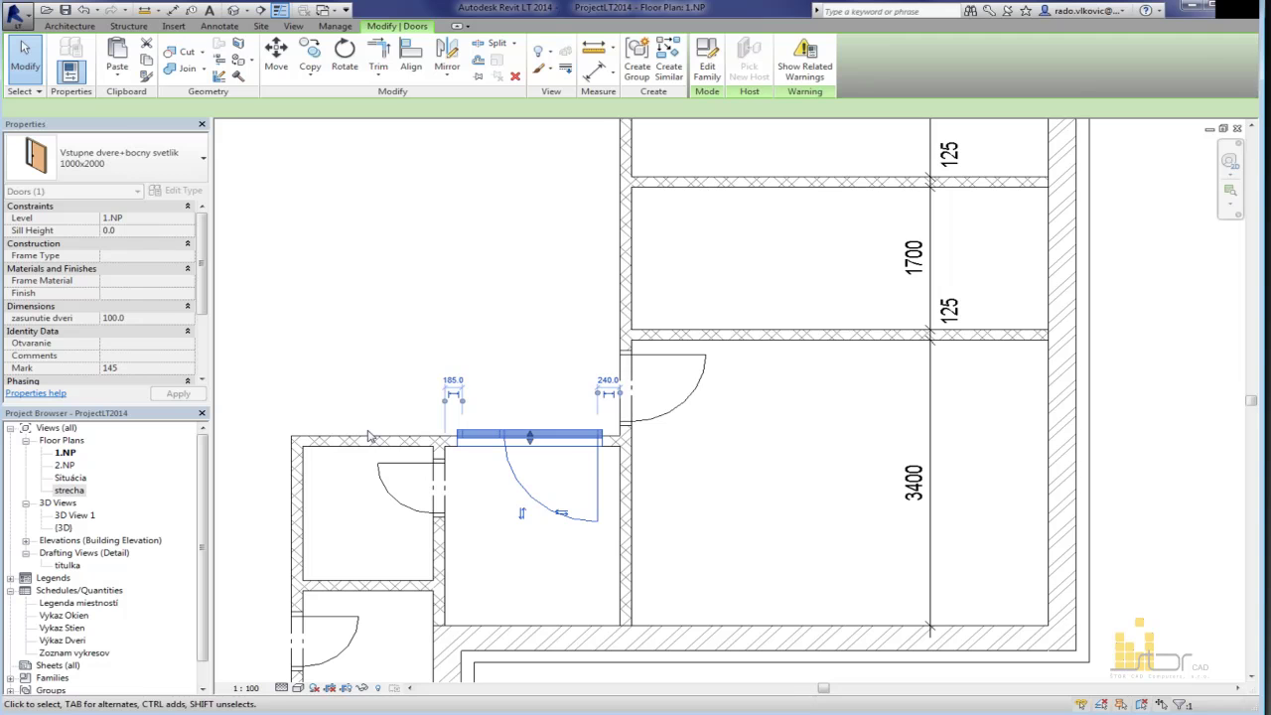
# Step: Change the wall hosting the sidelight door to the Priecka 150mm type
pyautogui.click(376, 443)
pyautogui.click(104, 159)
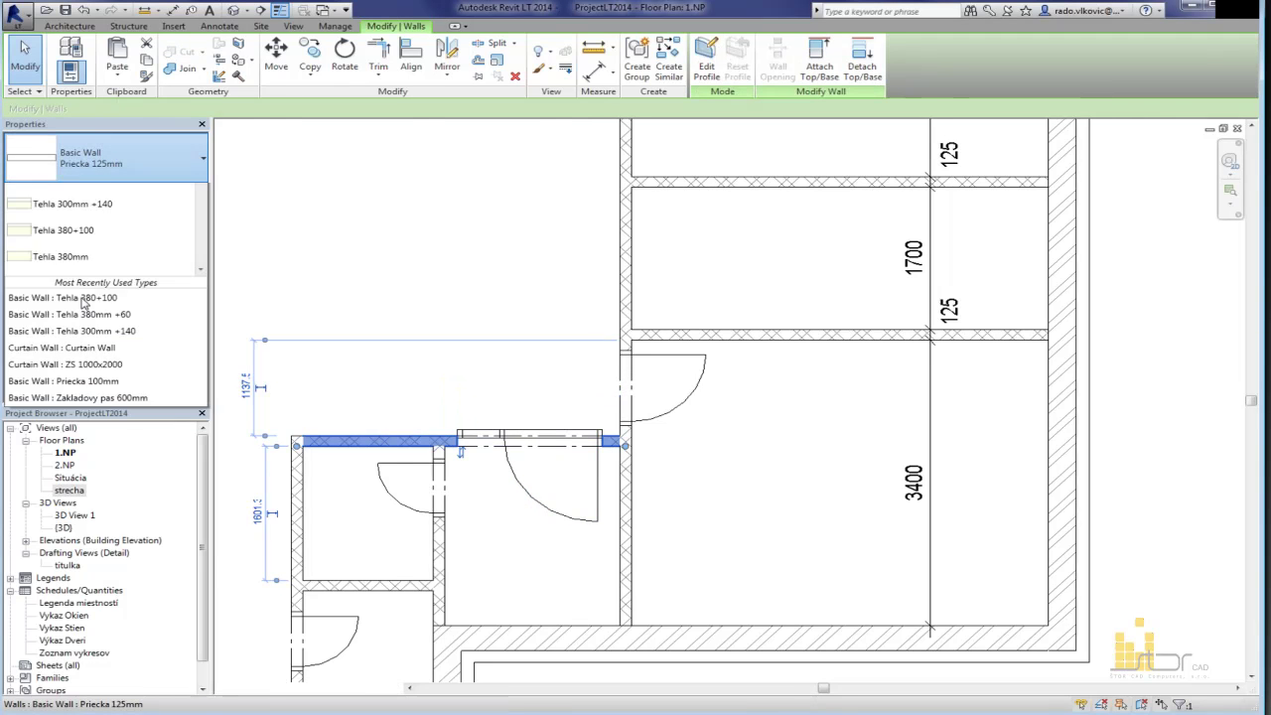
pyautogui.click(87, 222)
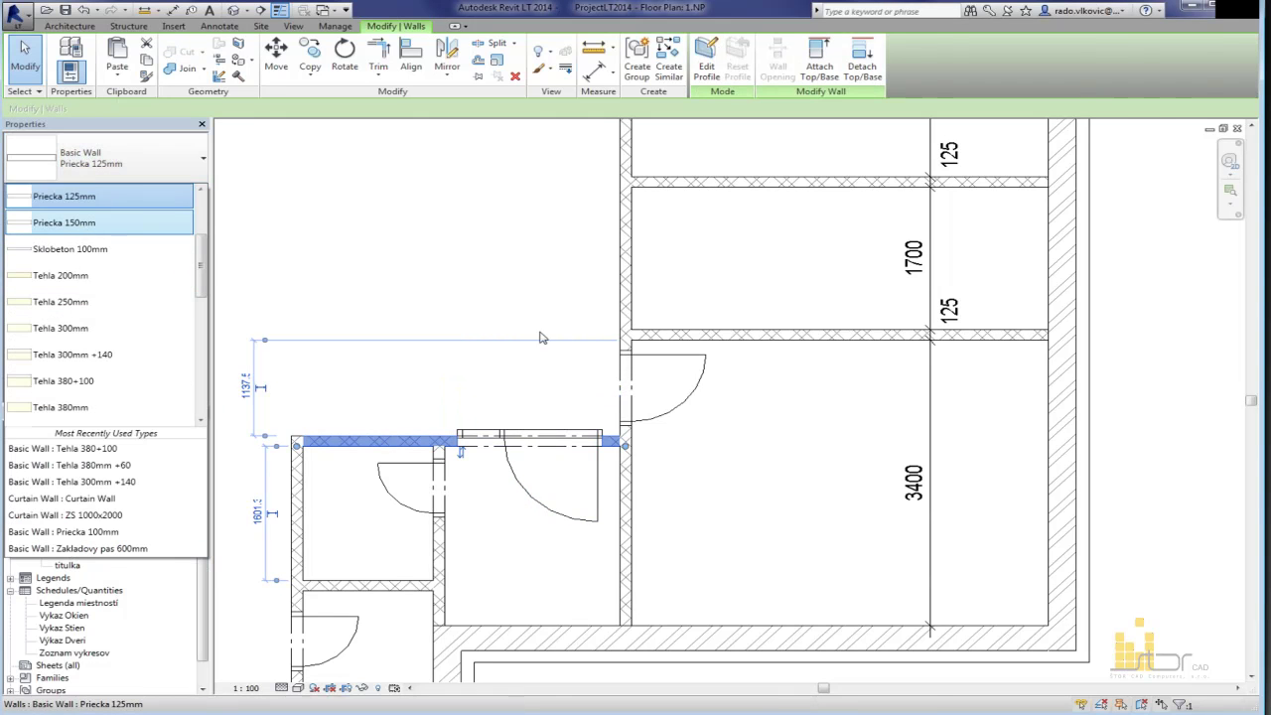
# Step: Set the recess depth (zasunutie dveri) of the sidelight door in the small hall's north partition to 0
pyautogui.press('Escape')
pyautogui.click(530, 437)
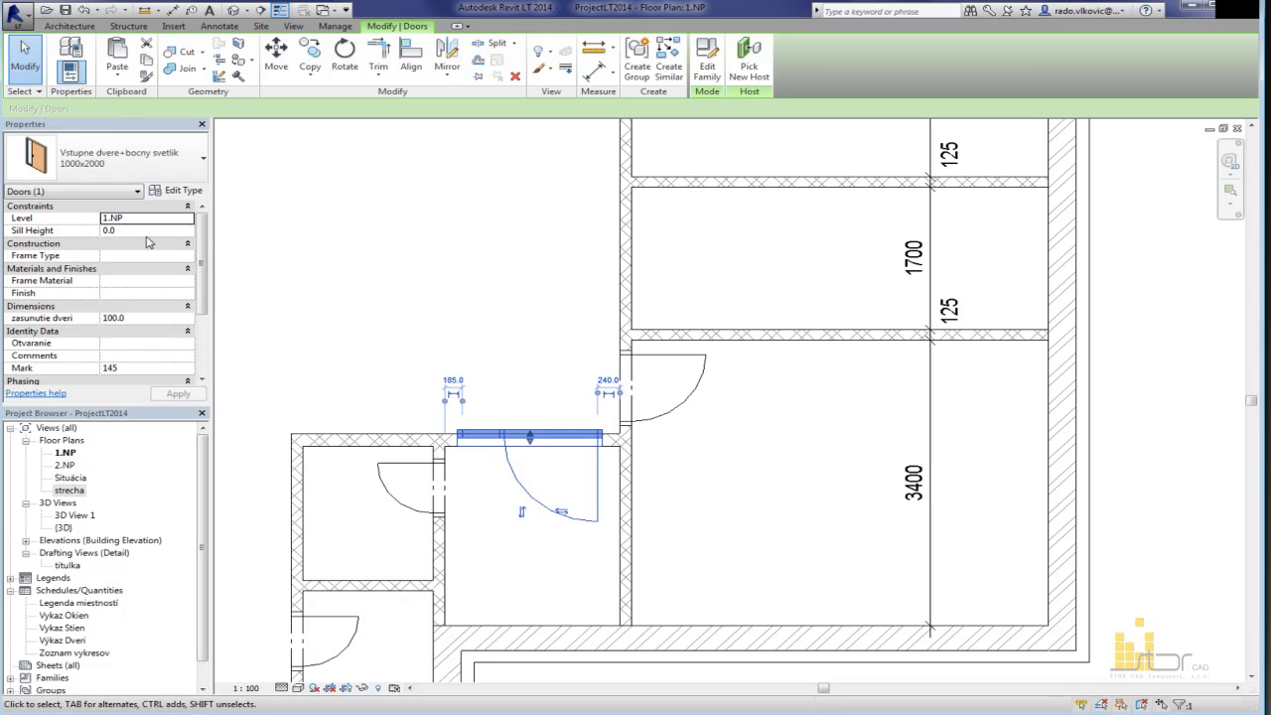
pyautogui.click(164, 319)
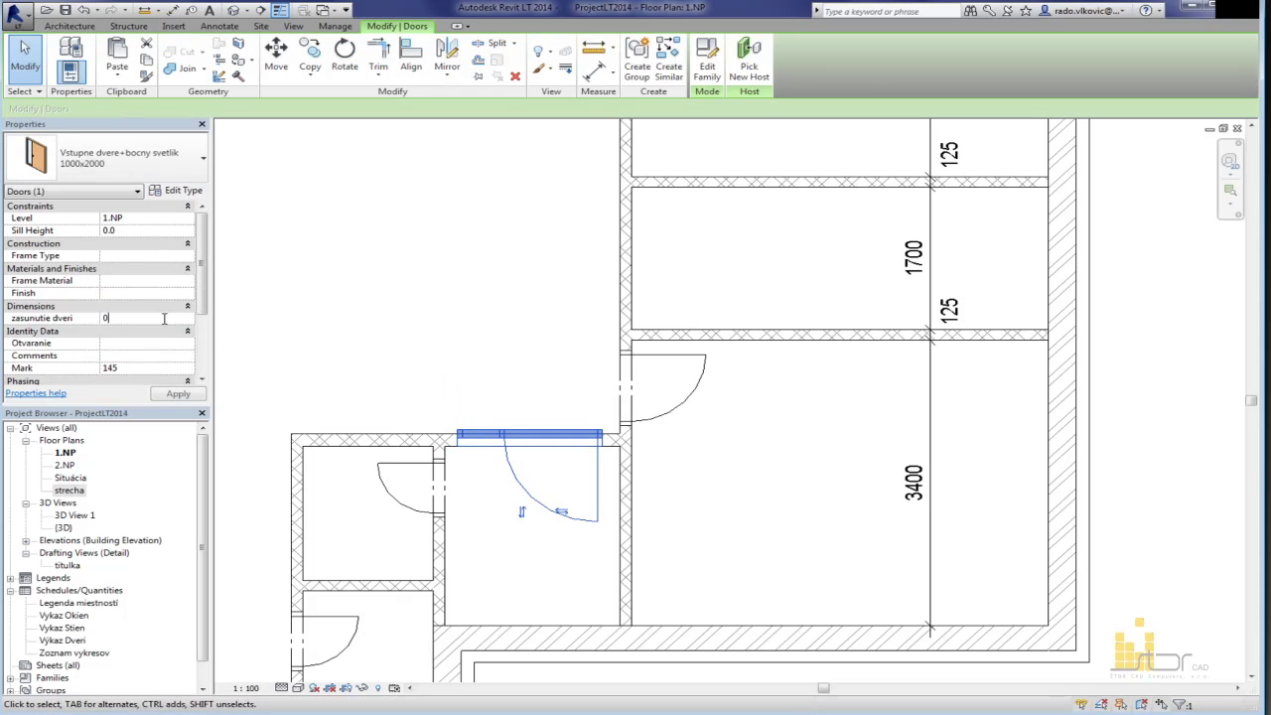
pyautogui.press('Escape')
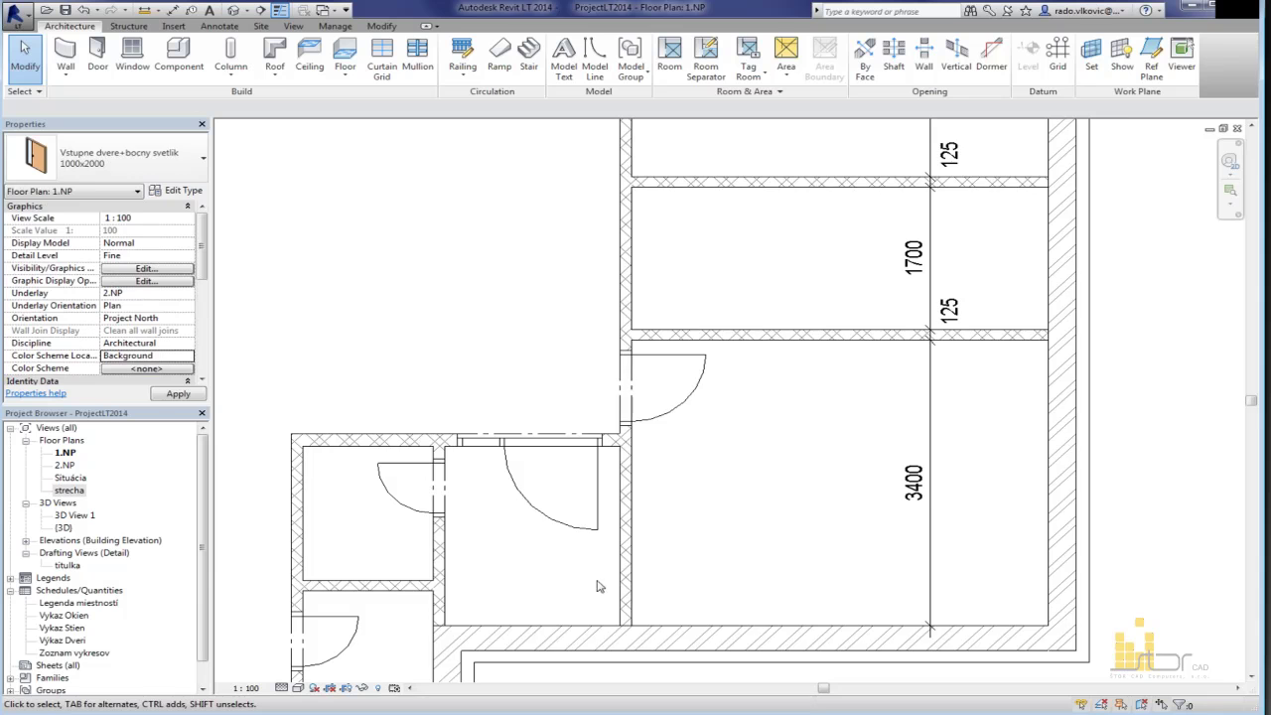
# Step: Flip the sidelight door's swing to the north side of its wall and back to the small hall side
pyautogui.scroll(2, 593, 482)
pyautogui.click(545, 394)
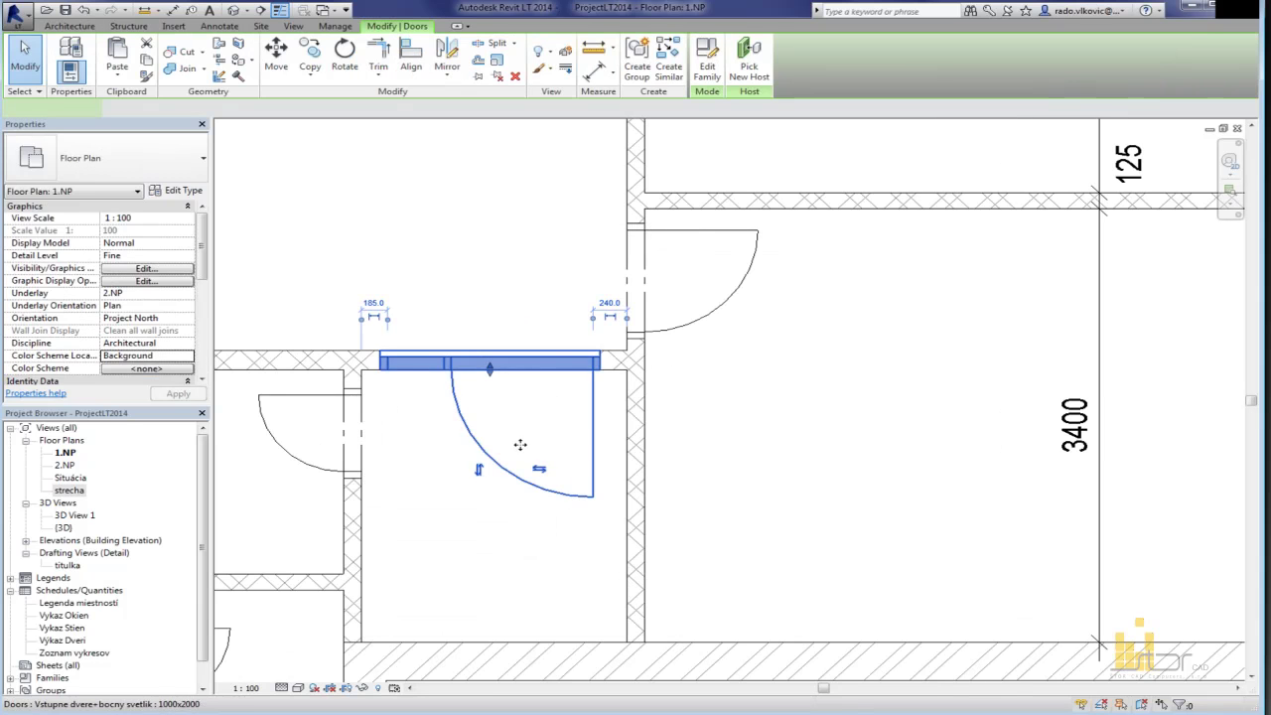
pyautogui.click(478, 470)
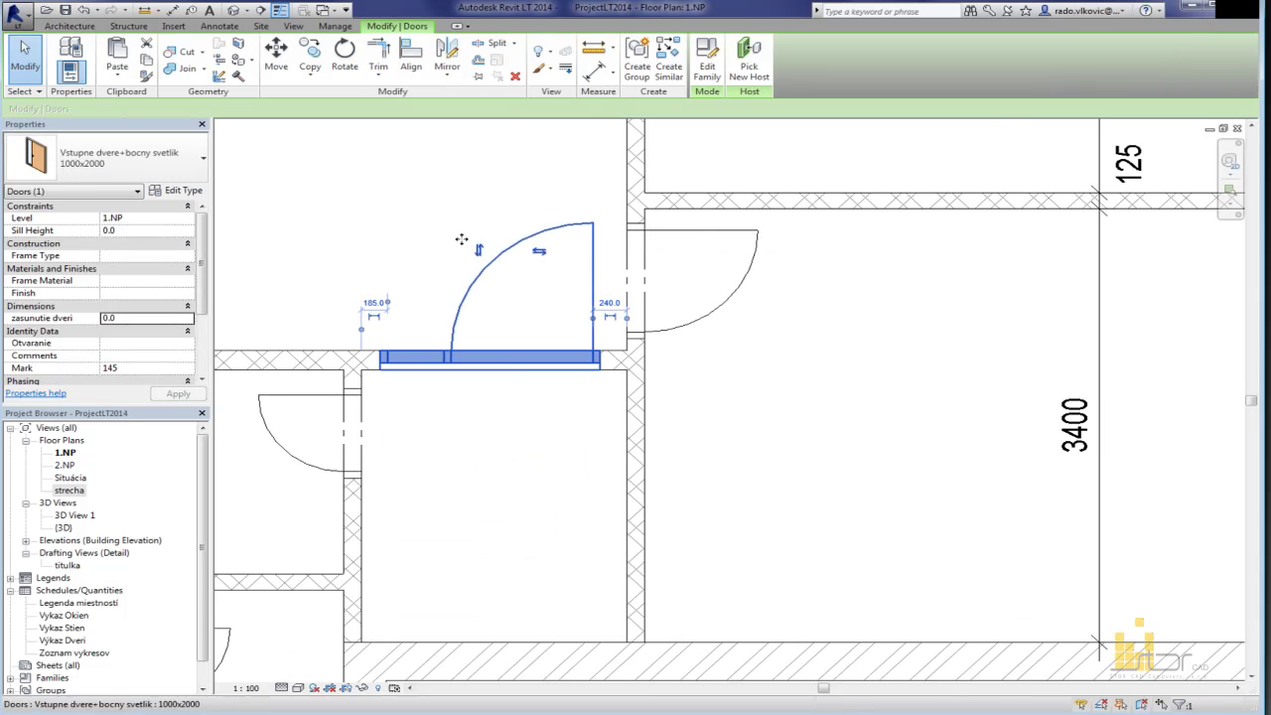
pyautogui.scroll(-1, 463, 237)
pyautogui.moveTo(463, 237); pyautogui.dragTo(509, 338, button='middle')
pyautogui.click(510, 344)
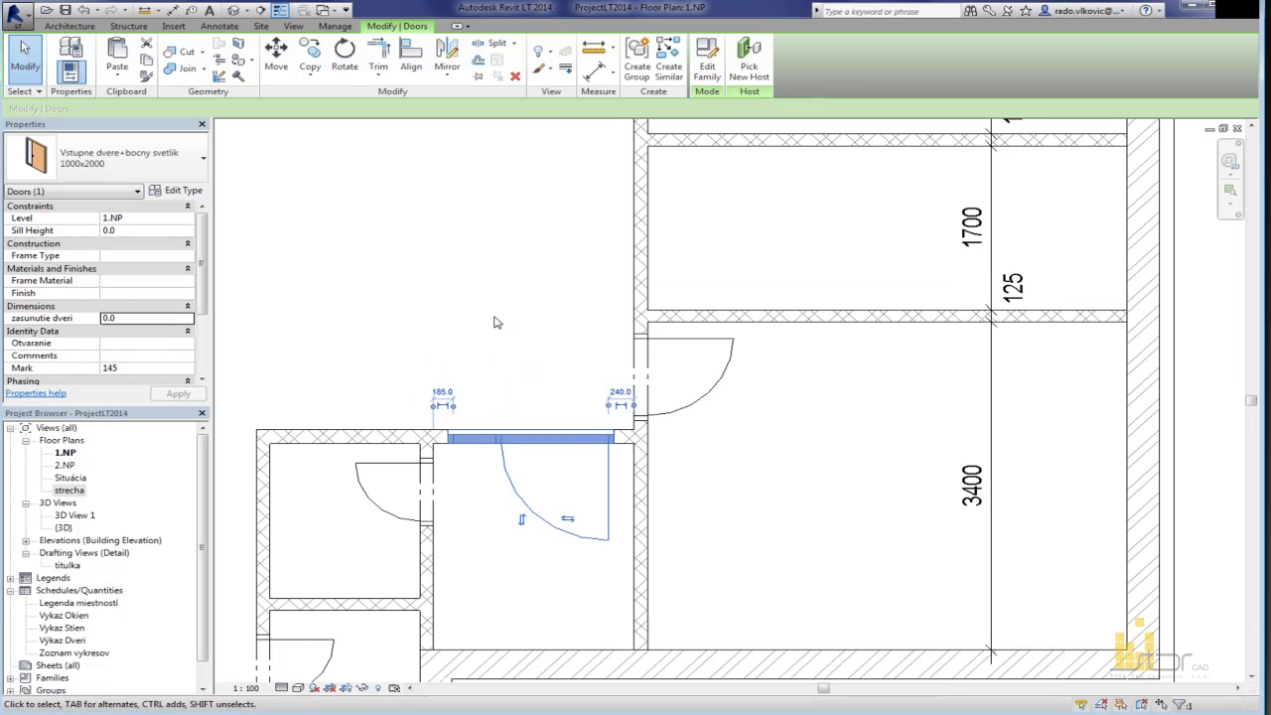
pyautogui.press('Escape')
# Step: Place a Posuvne v strede 800x2000 sliding door in the partition between the 1700 and 3400 rooms, about 1400 mm from the corridor partition
pyautogui.scroll(-2, 463, 567)
pyautogui.moveTo(588, 500); pyautogui.dragTo(703, 415, button='middle')
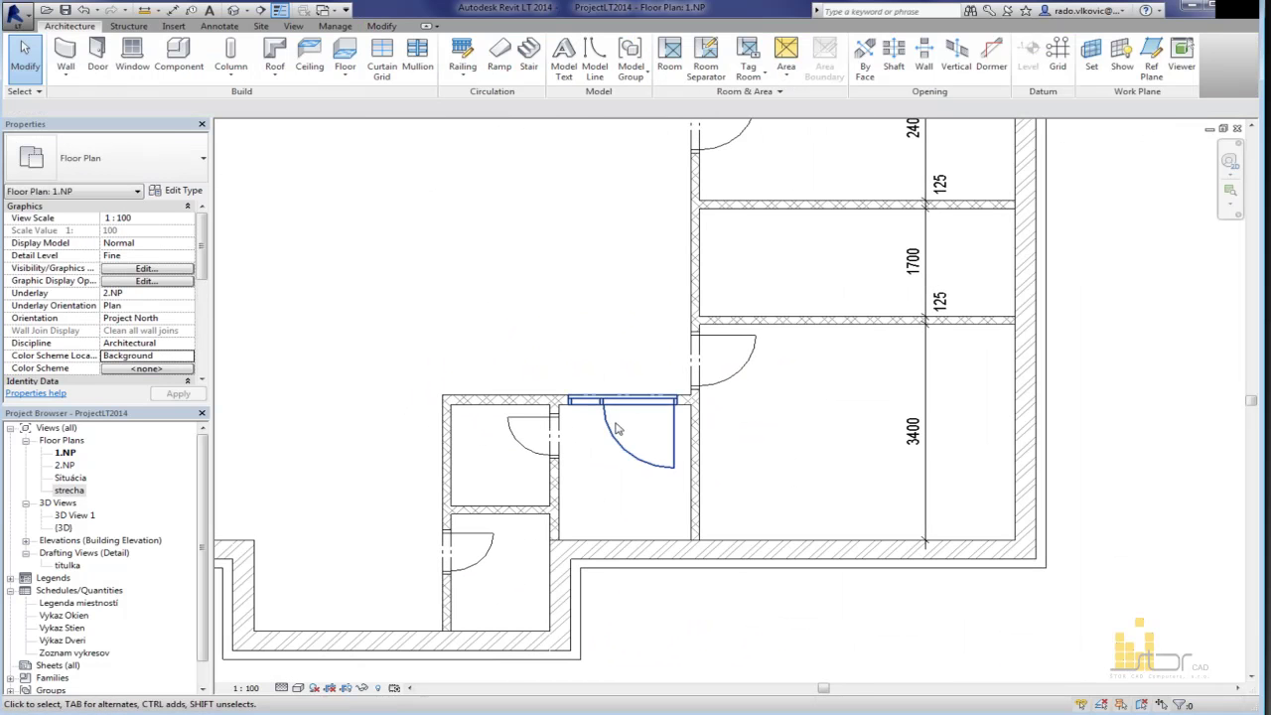
pyautogui.scroll(-3, 807, 437)
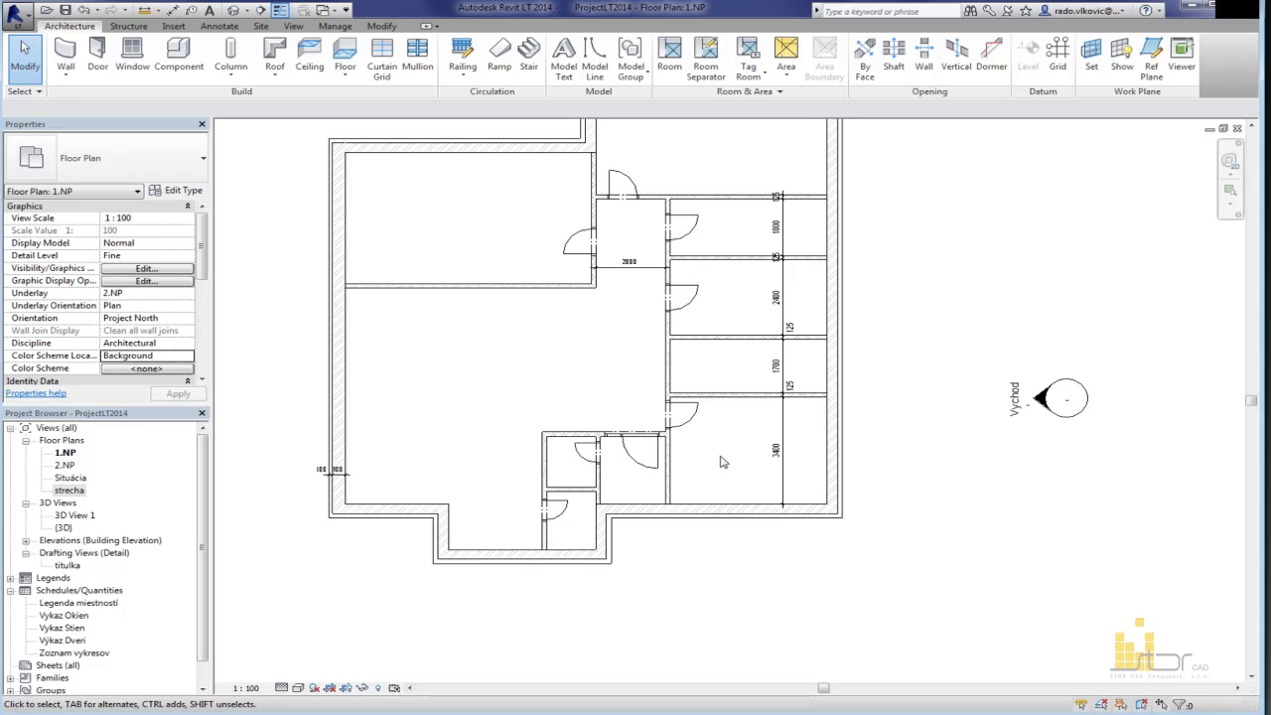
pyautogui.moveTo(630, 582); pyautogui.dragTo(656, 613, button='middle')
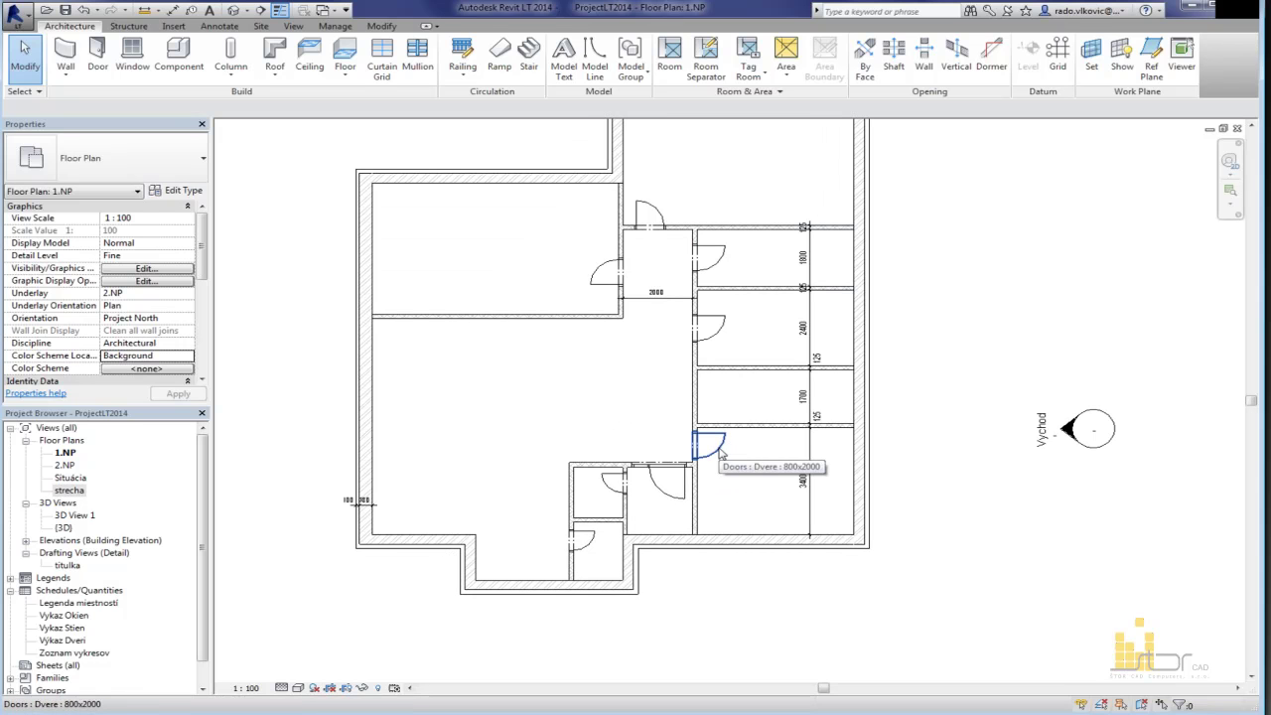
pyautogui.scroll(2, 721, 453)
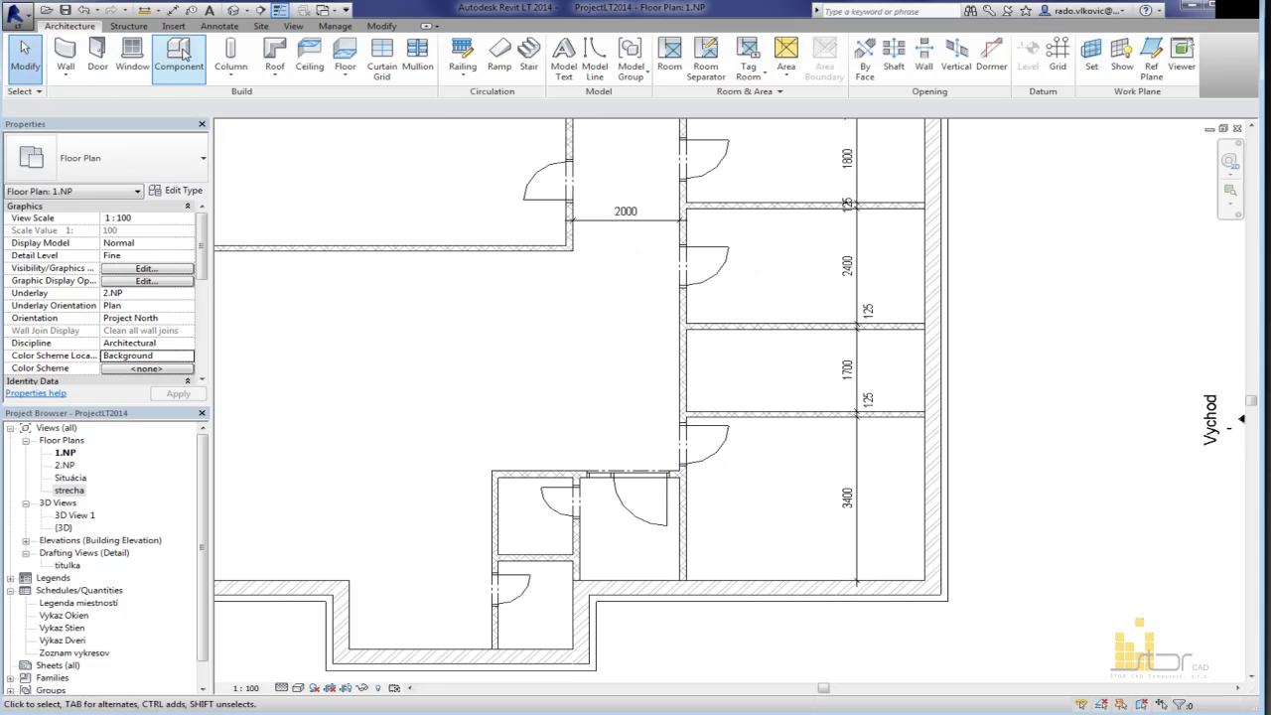
pyautogui.click(97, 55)
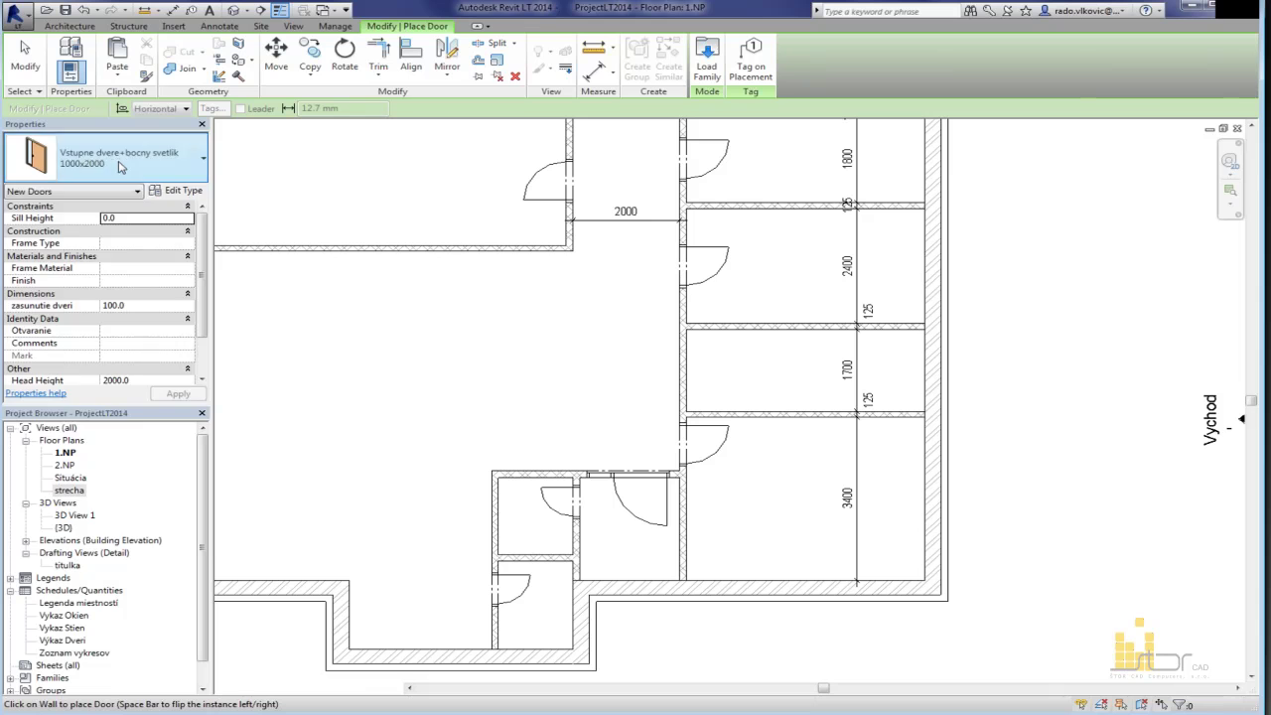
pyautogui.click(120, 167)
pyautogui.scroll(-2, 100, 323)
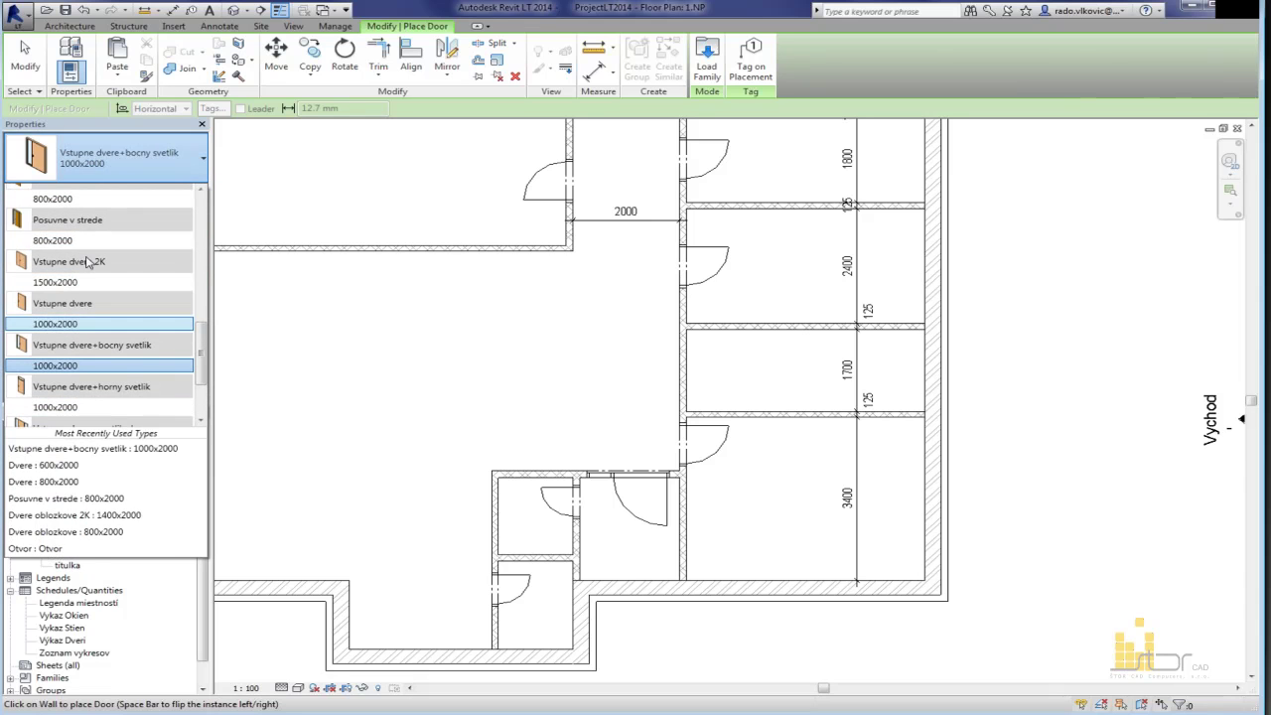
pyautogui.click(84, 241)
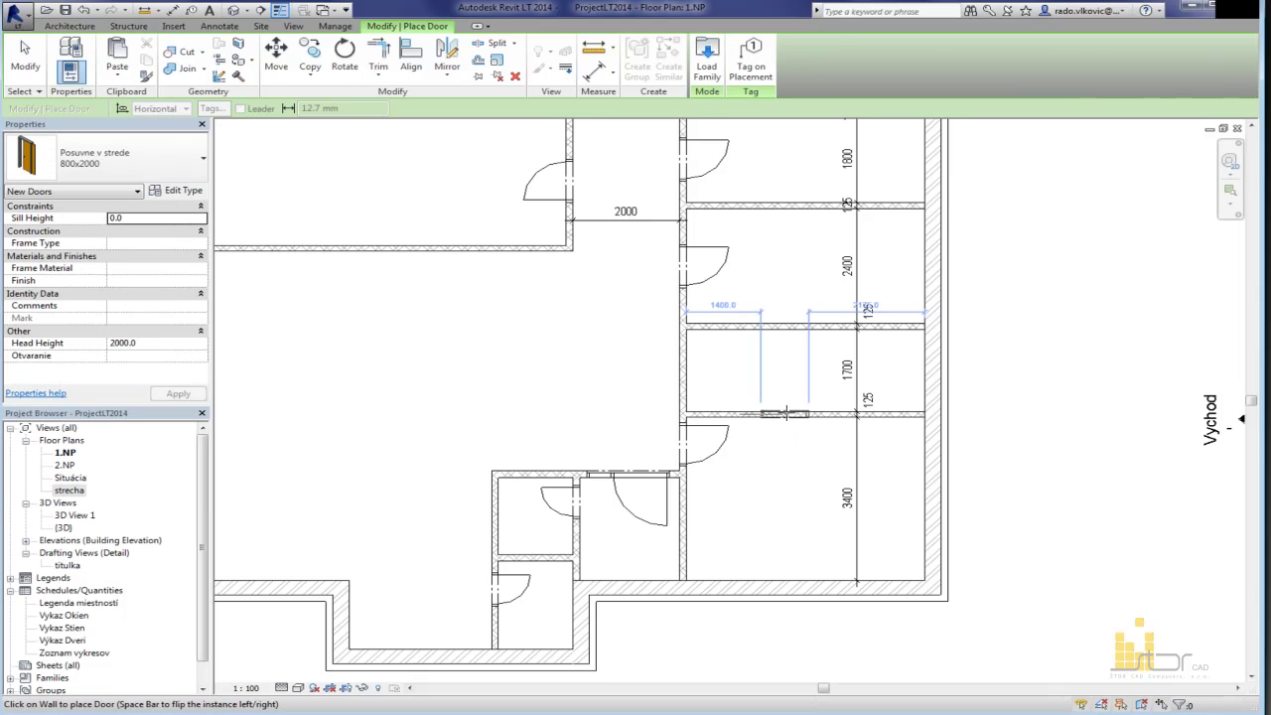
pyautogui.click(773, 454)
pyautogui.scroll(3, 775, 453)
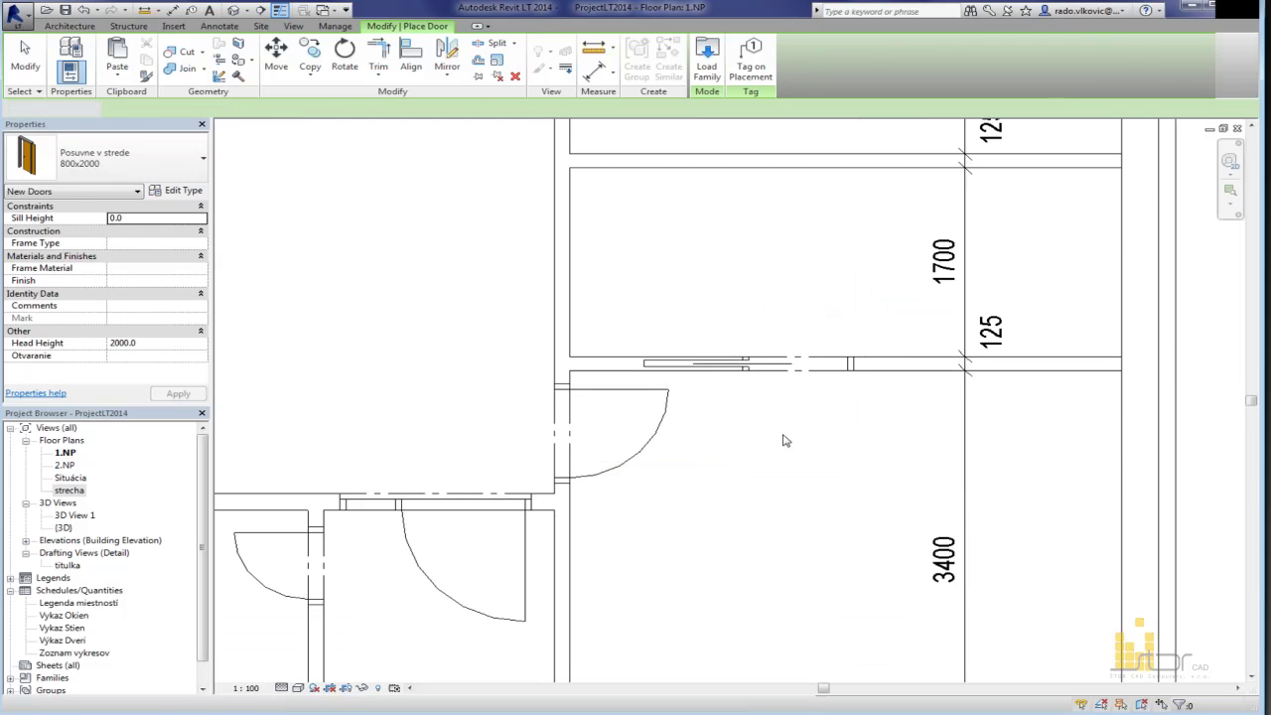
pyautogui.press('Escape')
pyautogui.press('Escape')
# Step: Change the partition hosting the sliding door to the Priecka 150mm type
pyautogui.scroll(1, 544, 341)
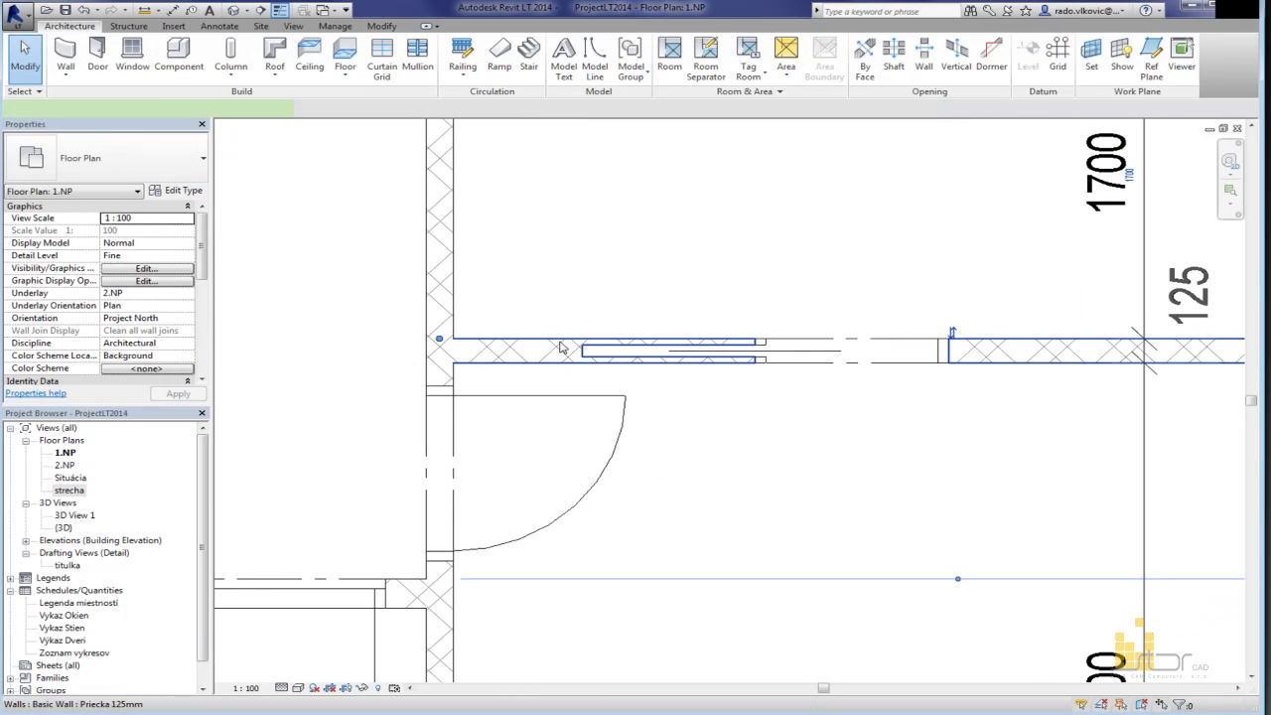
pyautogui.click(545, 341)
pyautogui.click(118, 164)
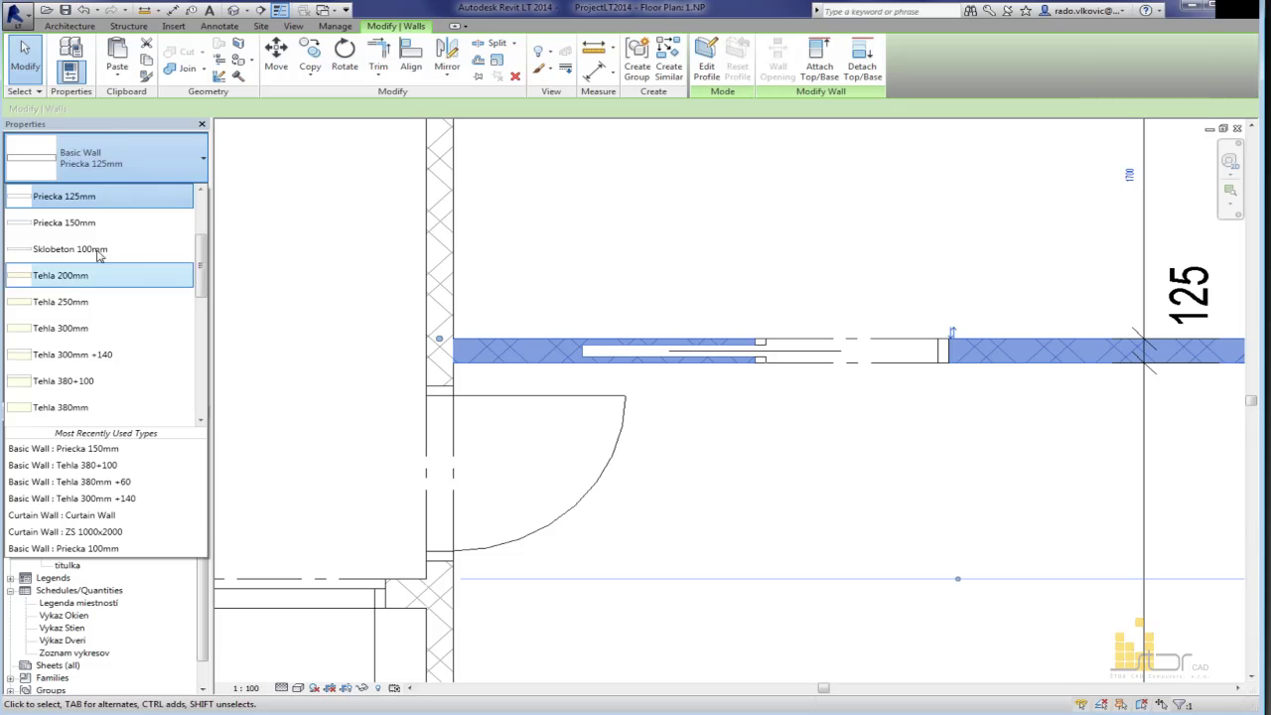
pyautogui.click(99, 224)
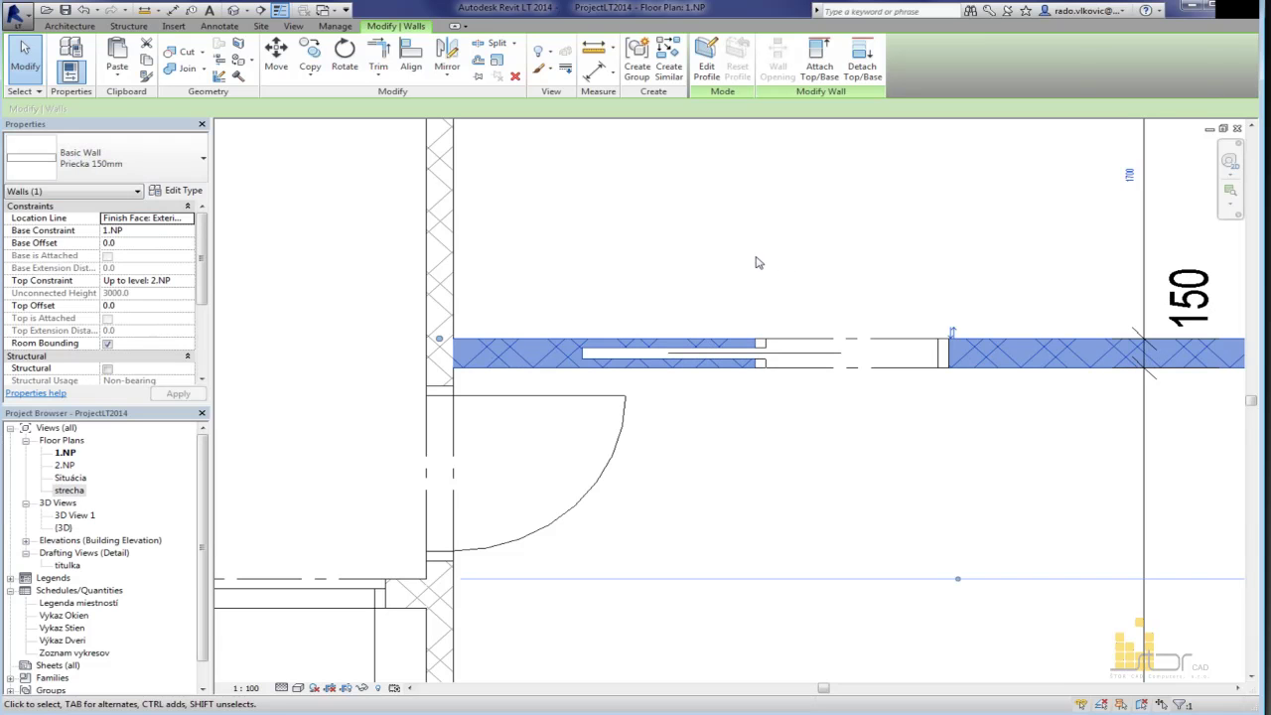
# Step: Change the partition hosting the sliding door to the Tehla 200mm type
pyautogui.click(118, 160)
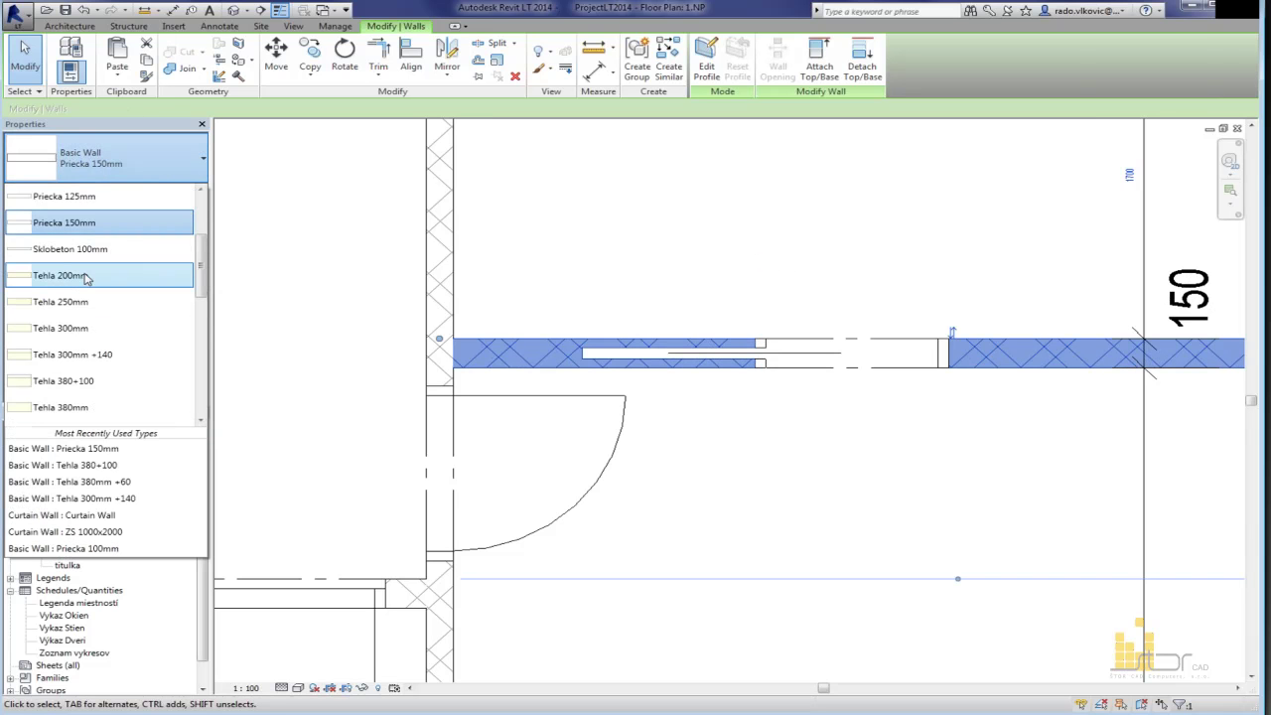
pyautogui.click(86, 277)
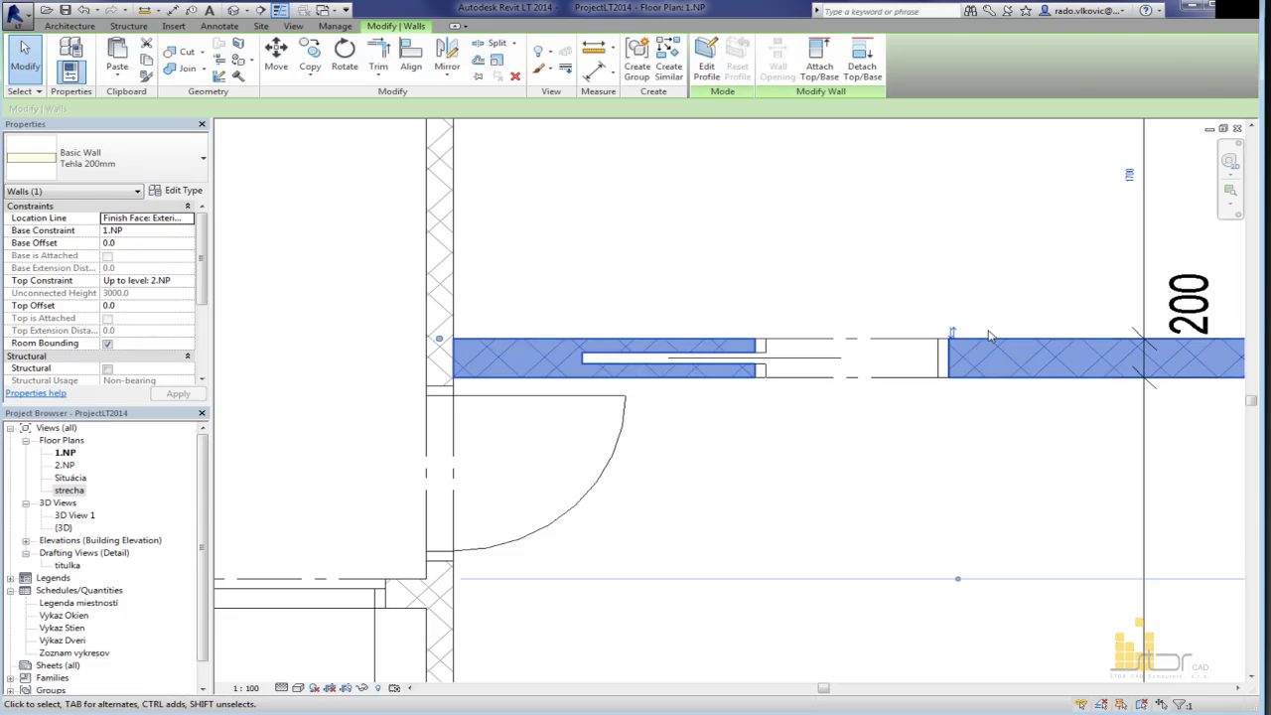
pyautogui.click(1001, 391)
# Step: Shift the sliding door's partition 200 mm north, making the room above it 1500 mm deep
pyautogui.scroll(3, 1001, 391)
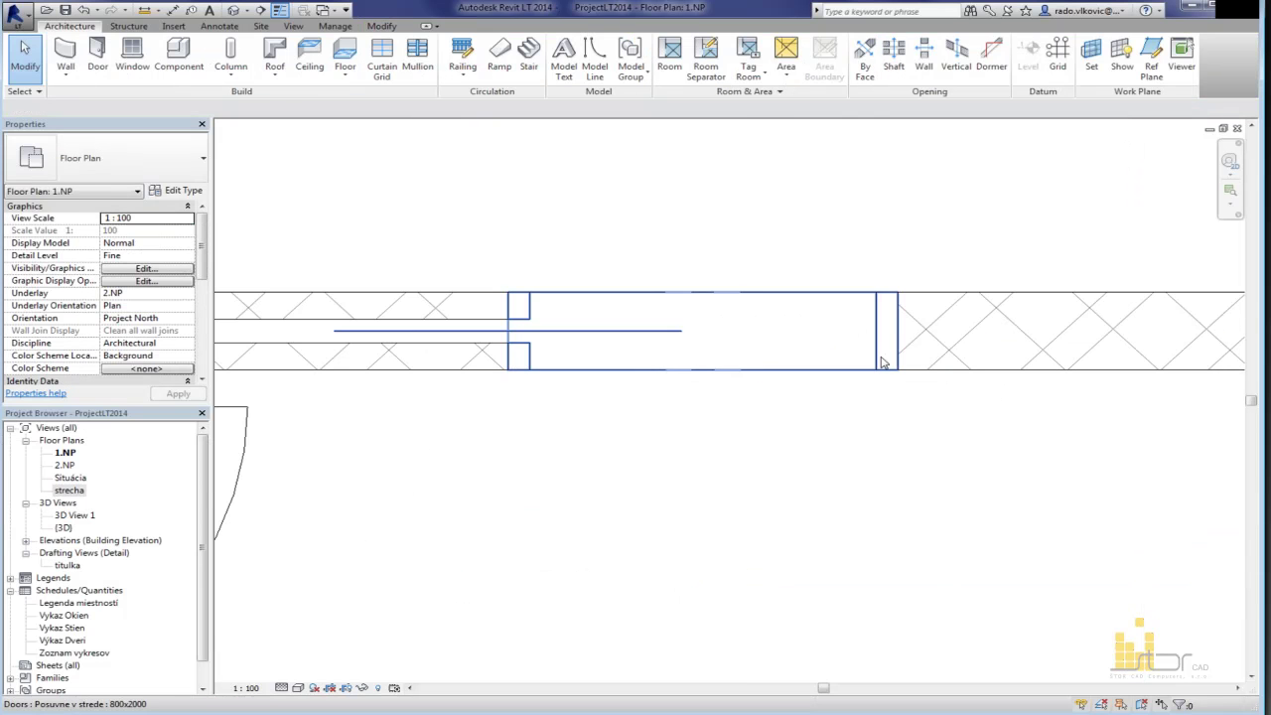
pyautogui.scroll(-2, 952, 276)
pyautogui.click(968, 308)
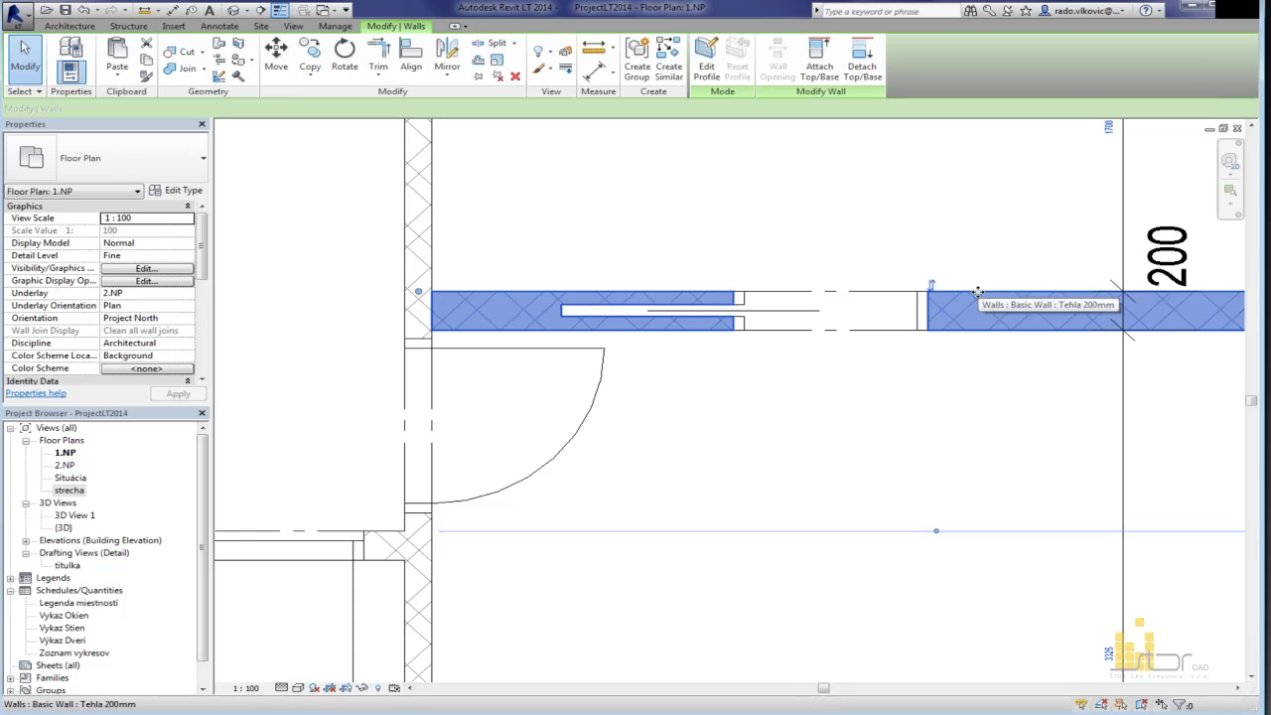
pyautogui.moveTo(973, 252); pyautogui.dragTo(970, 250)
pyautogui.scroll(-2, 976, 234)
pyautogui.moveTo(979, 236); pyautogui.dragTo(820, 449, button='middle')
pyautogui.click(839, 397)
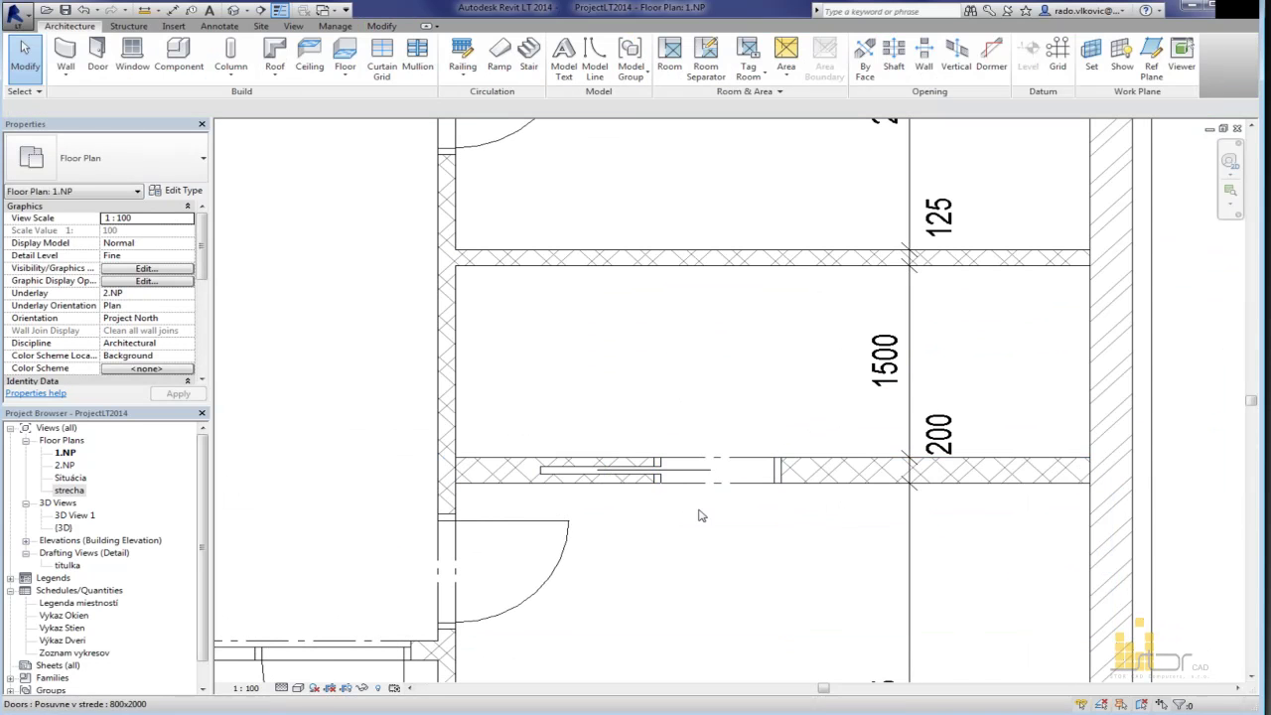
pyautogui.scroll(4, 699, 516)
pyautogui.scroll(-5, 914, 394)
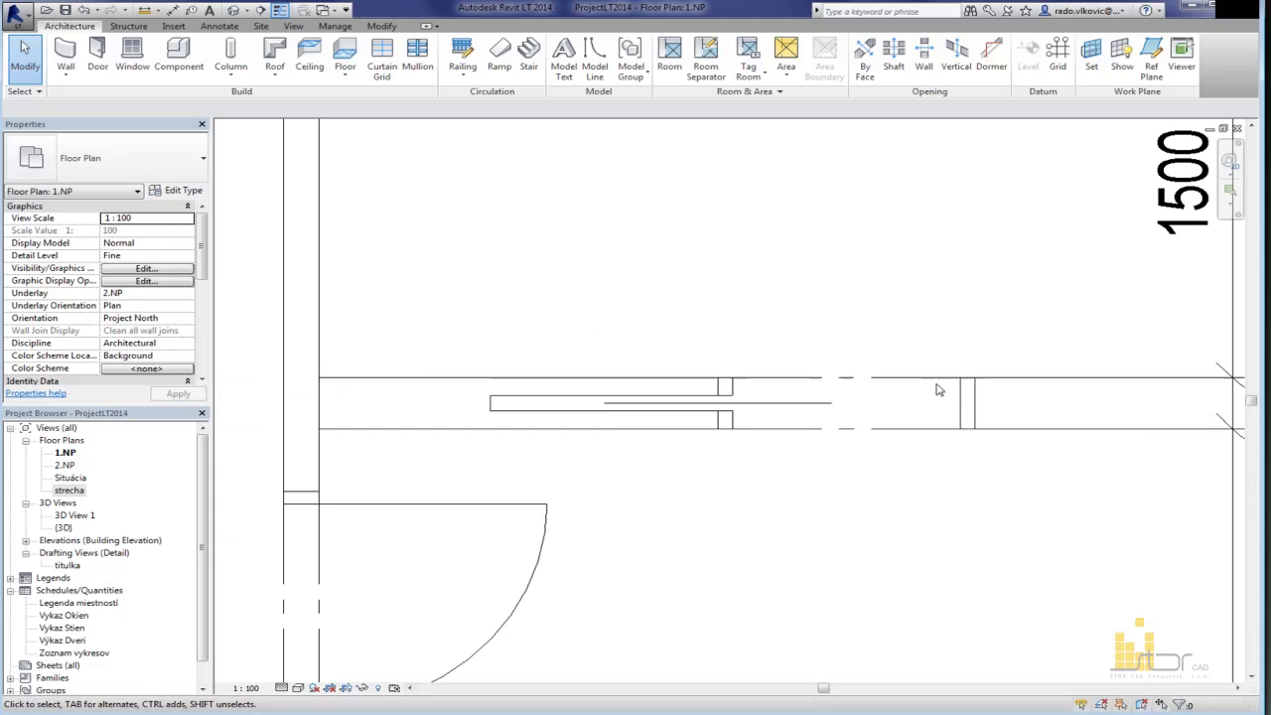
pyautogui.scroll(-2, 913, 394)
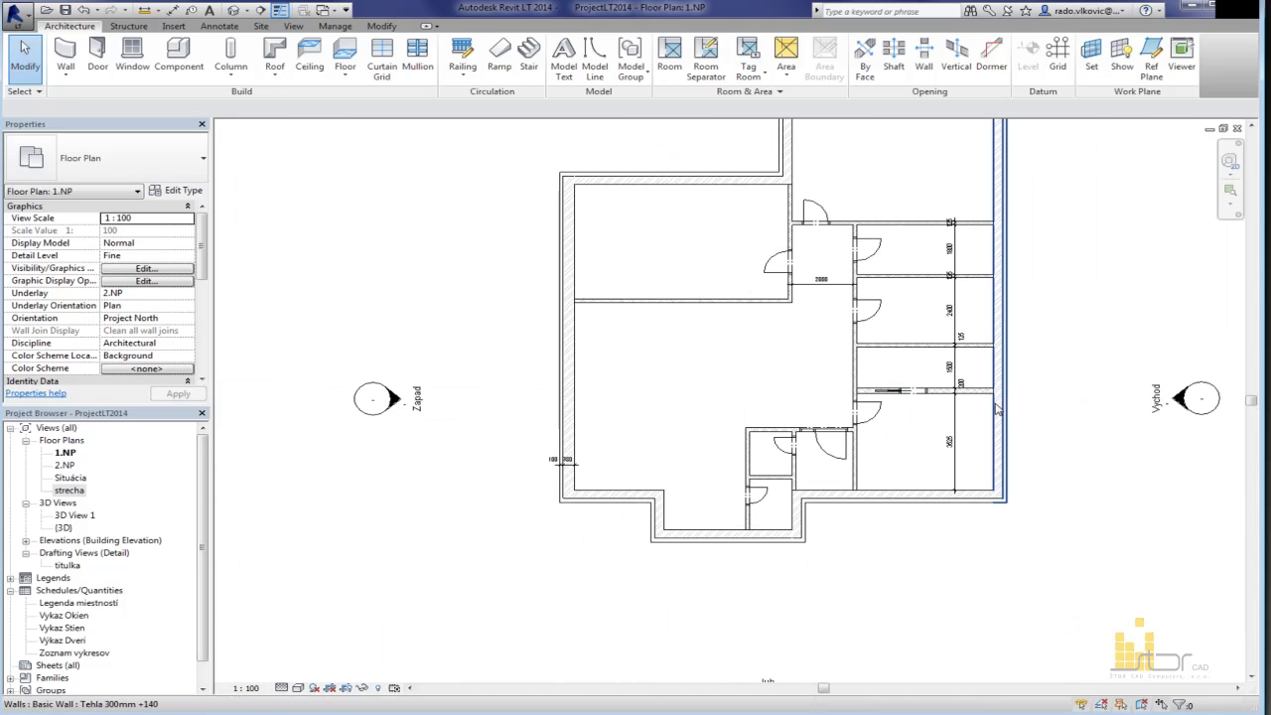
pyautogui.scroll(2, 817, 485)
pyautogui.scroll(-2, 817, 485)
# Step: Place three Okno 2K 1800x1500 windows: one in the northwest room's north wall and two in the west wall, on either side of the partition
pyautogui.moveTo(816, 484); pyautogui.dragTo(807, 531, button='middle')
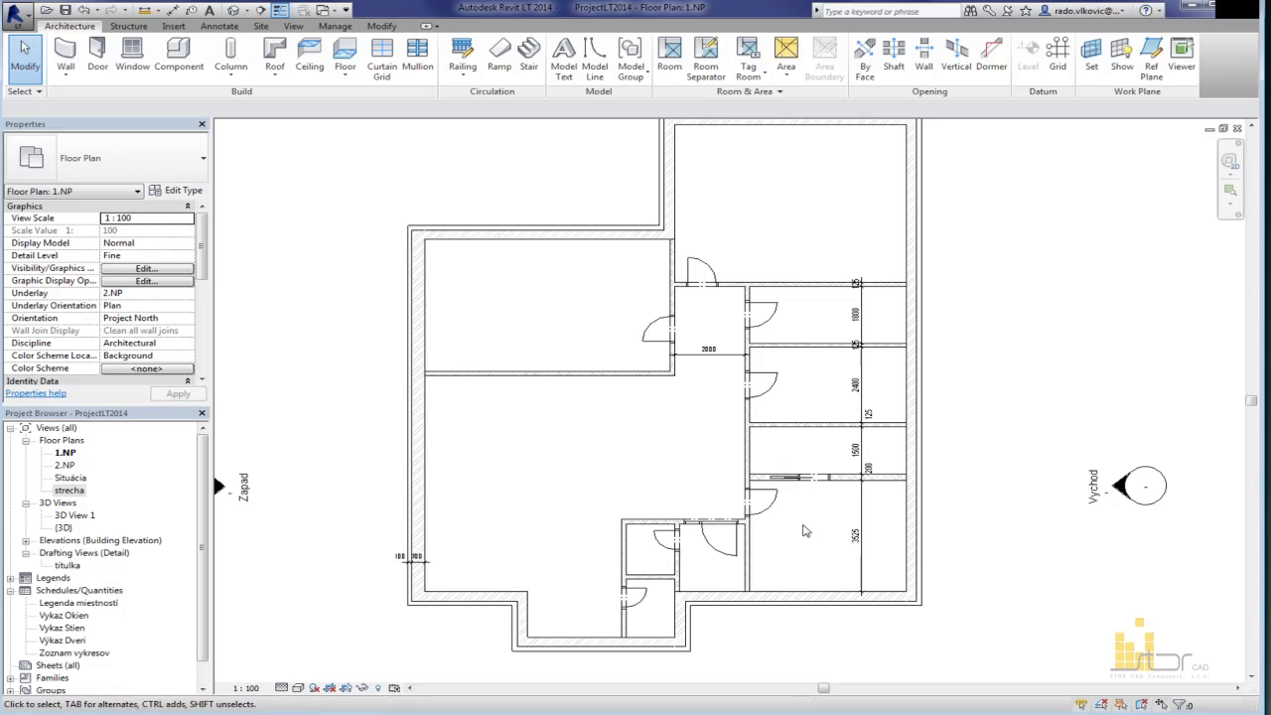
pyautogui.moveTo(586, 469); pyautogui.dragTo(574, 521, button='middle')
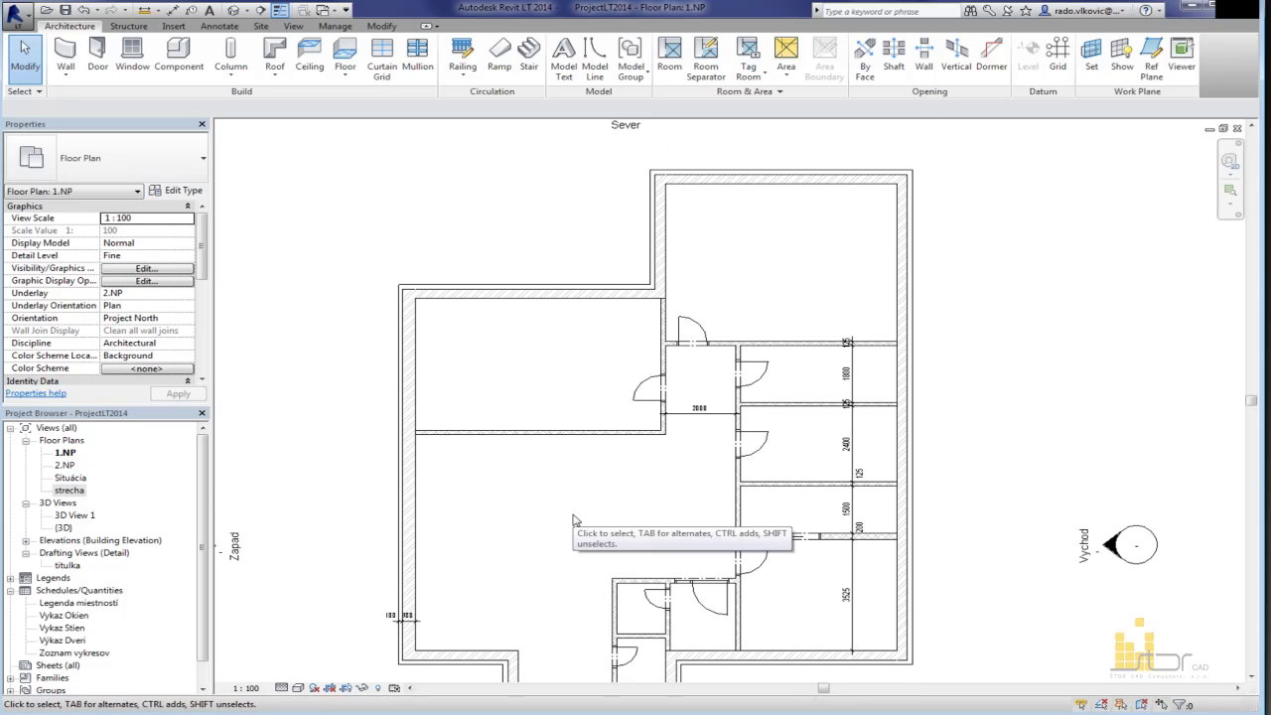
pyautogui.click(132, 55)
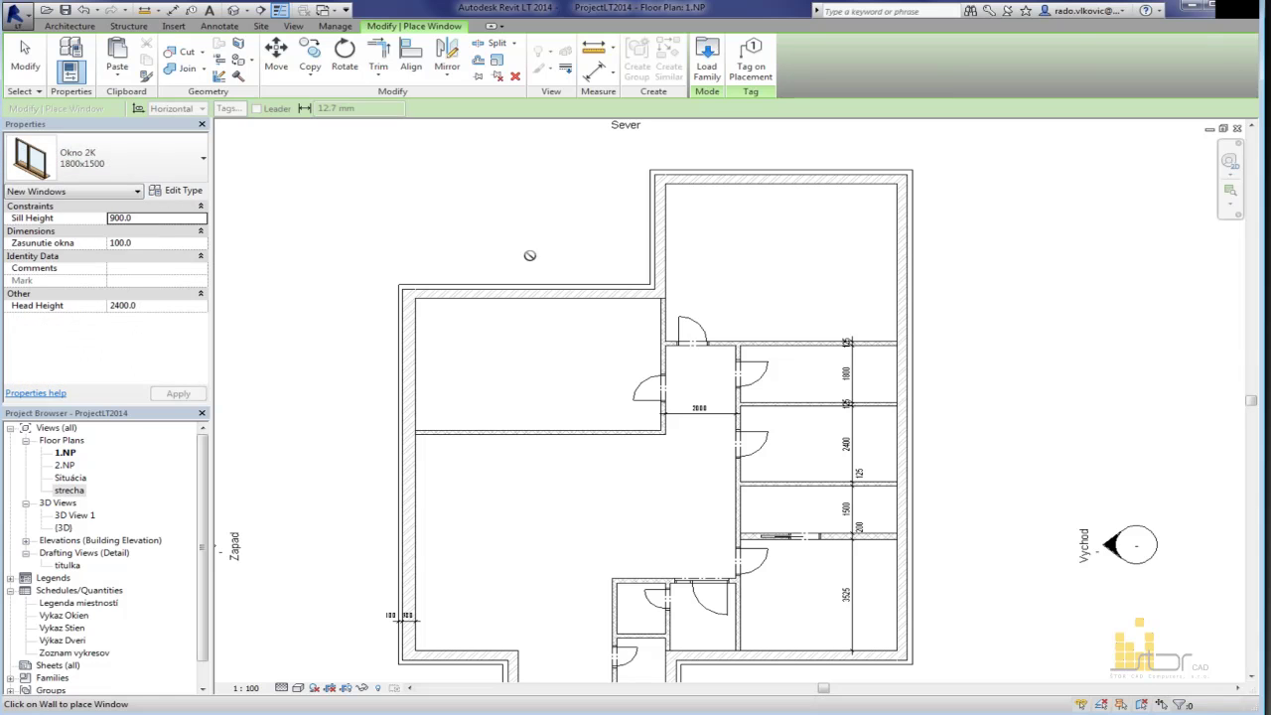
pyautogui.click(542, 286)
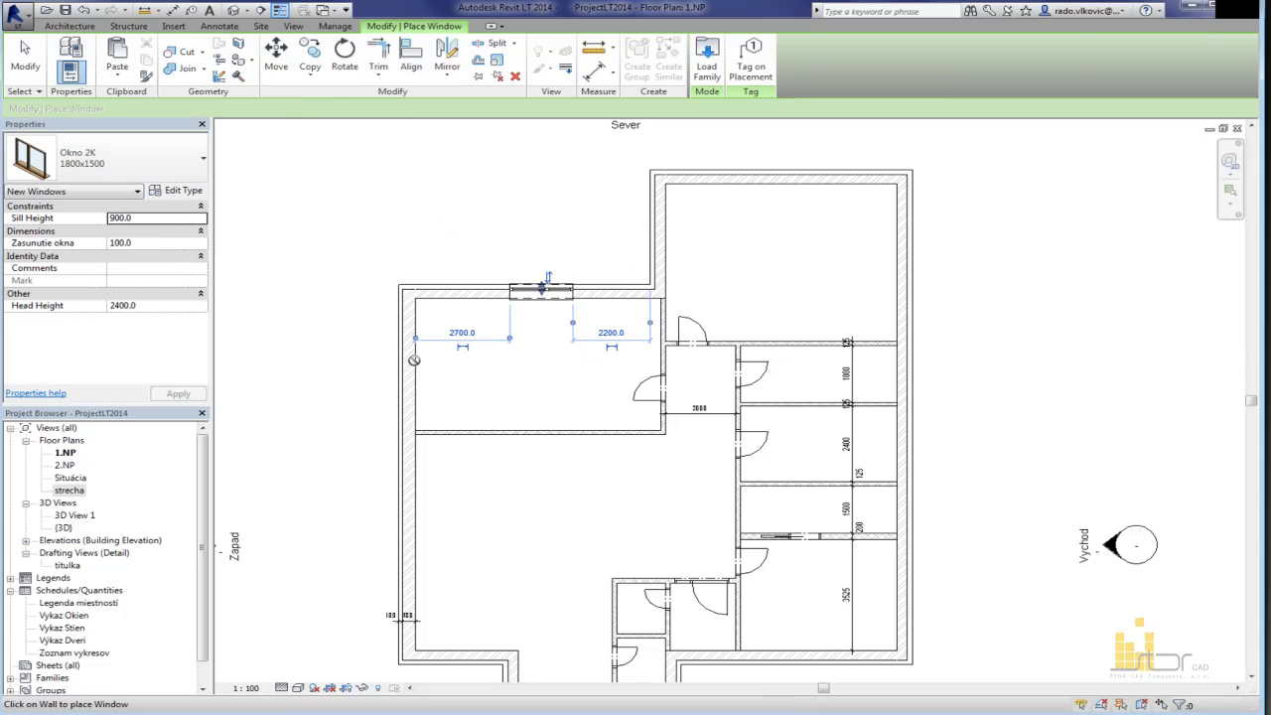
pyautogui.click(402, 369)
pyautogui.click(393, 483)
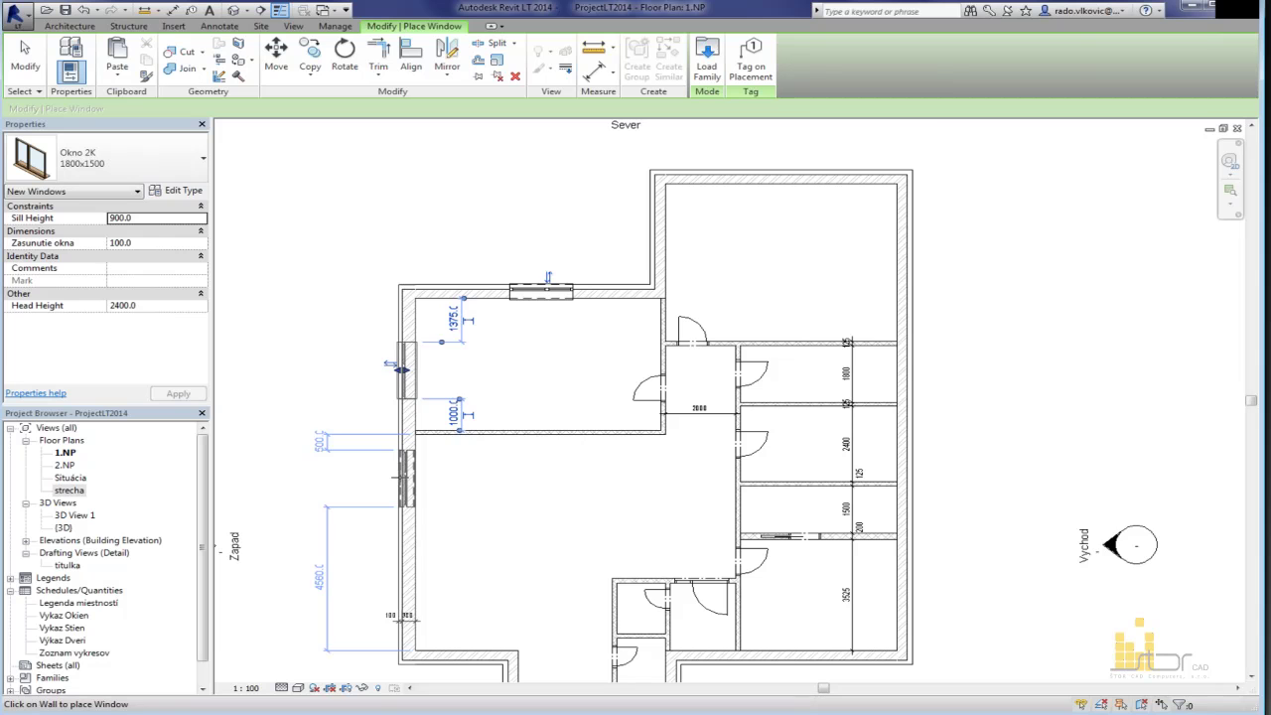
pyautogui.moveTo(415, 569); pyautogui.dragTo(444, 416, button='middle')
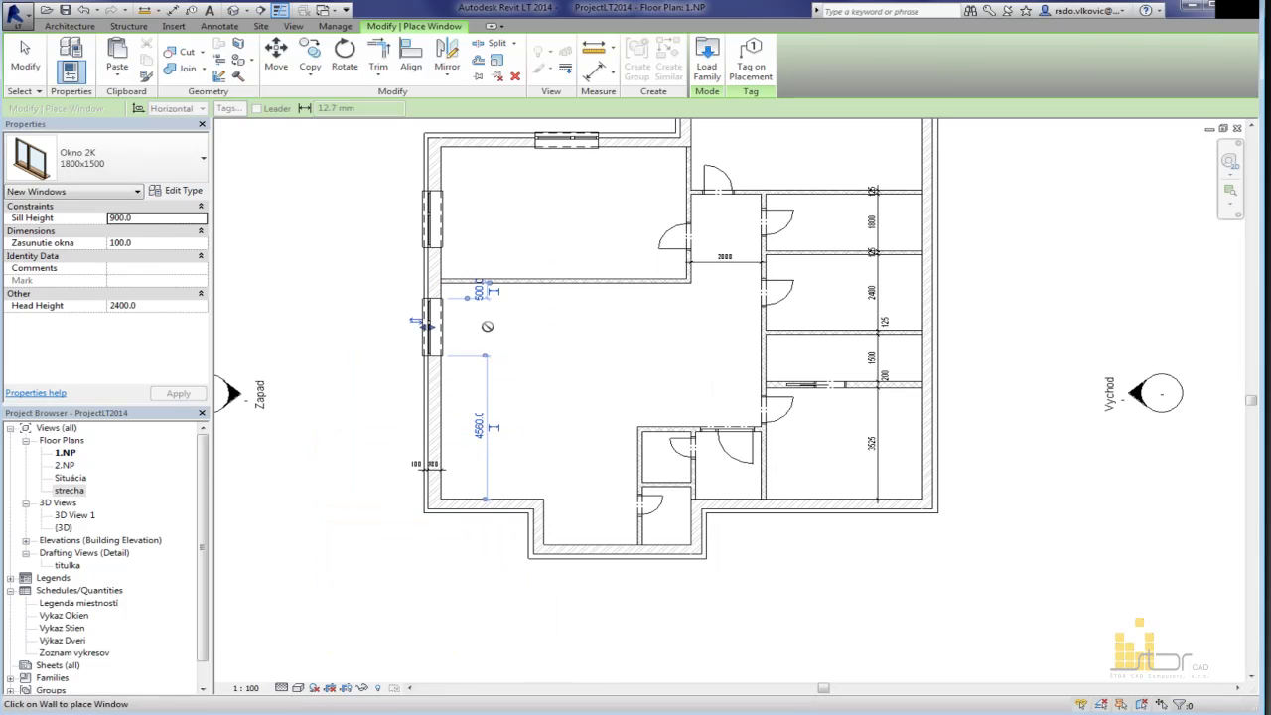
pyautogui.press('Escape')
pyautogui.press('Escape')
# Step: Change the window in the northwest room's west wall to the Okno 2K 1500x1500 type
pyautogui.scroll(5, 457, 318)
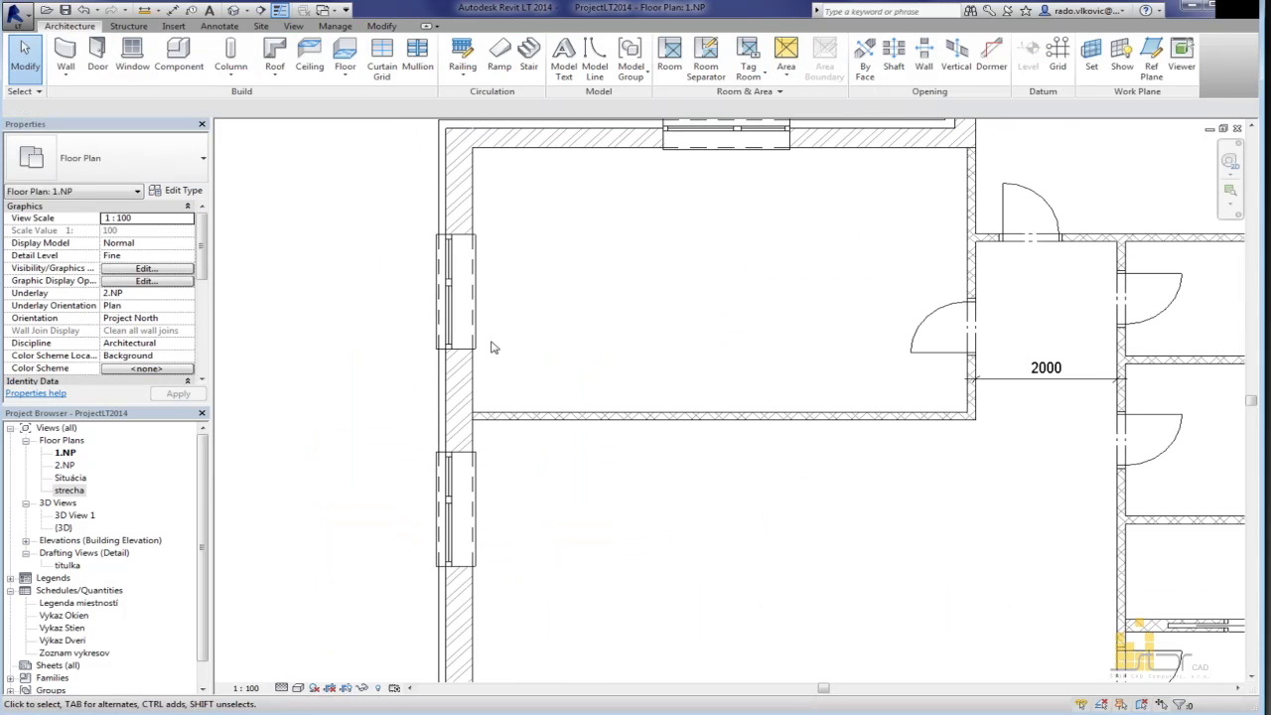
pyautogui.click(459, 323)
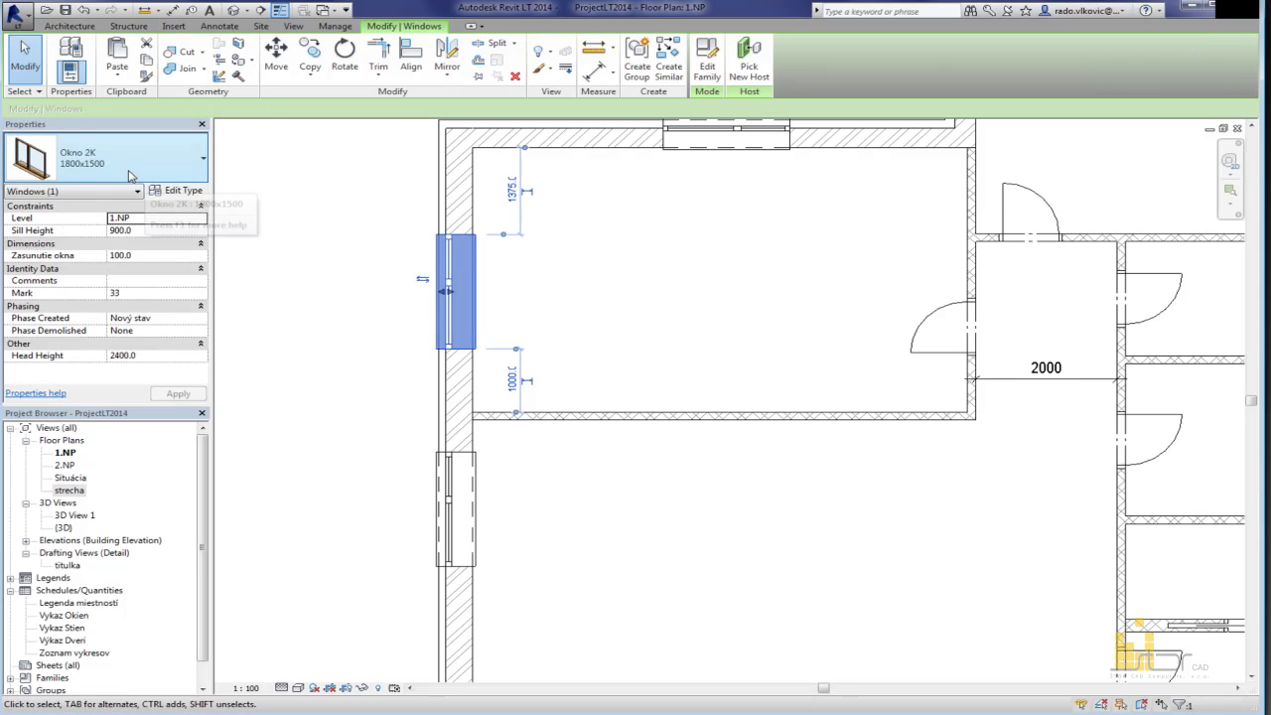
pyautogui.click(81, 159)
pyautogui.click(71, 249)
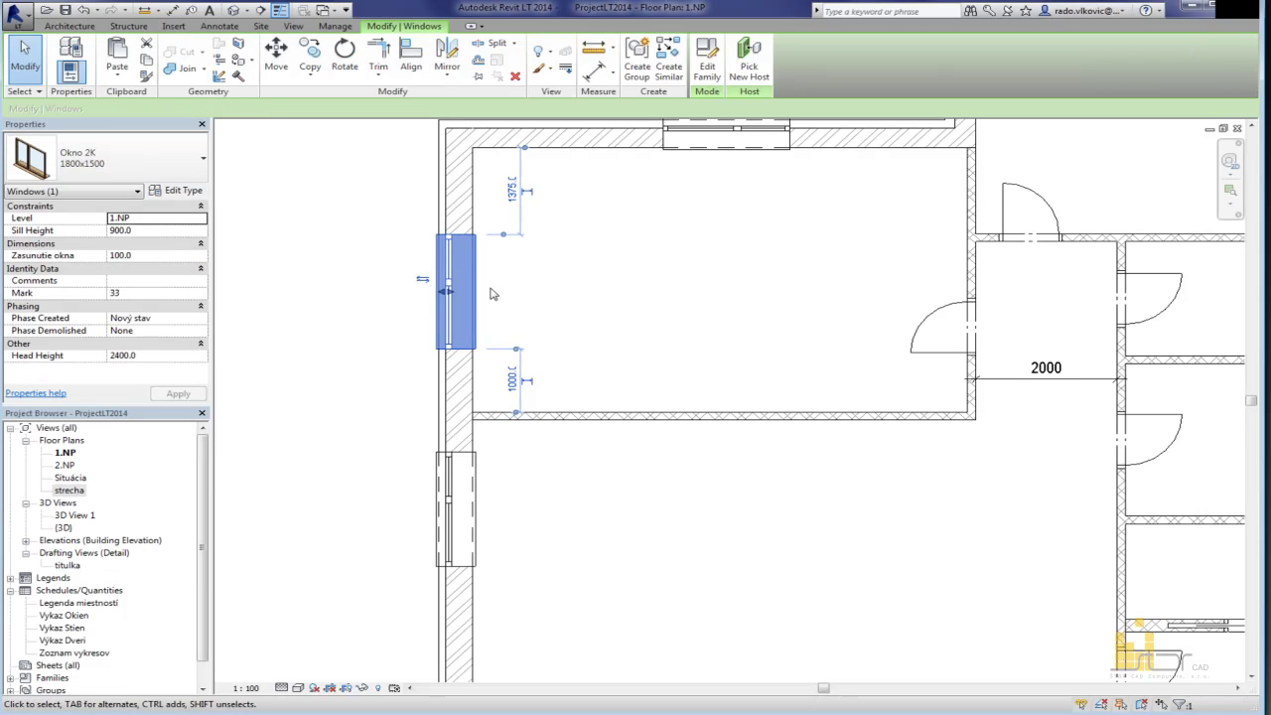
# Step: Change the window in the northwest room's west wall to the Okno 2K +D 1800x2300 type
pyautogui.click(86, 159)
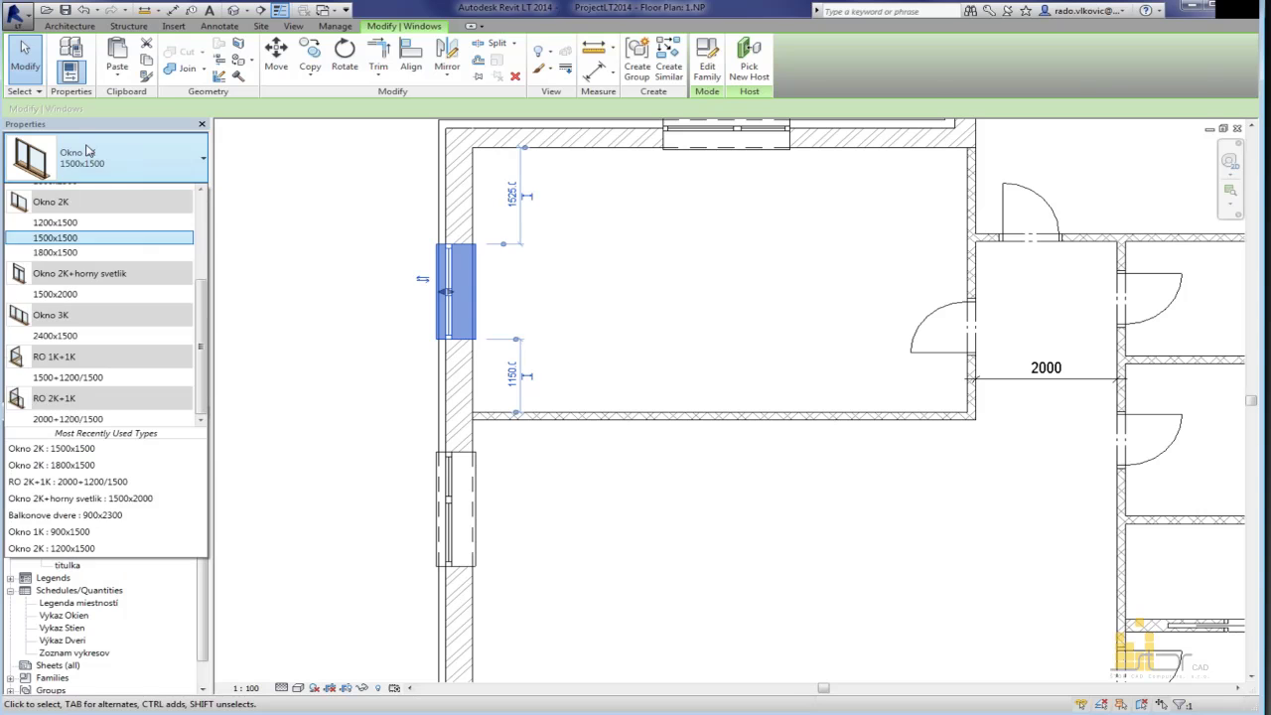
pyautogui.scroll(3, 70, 270)
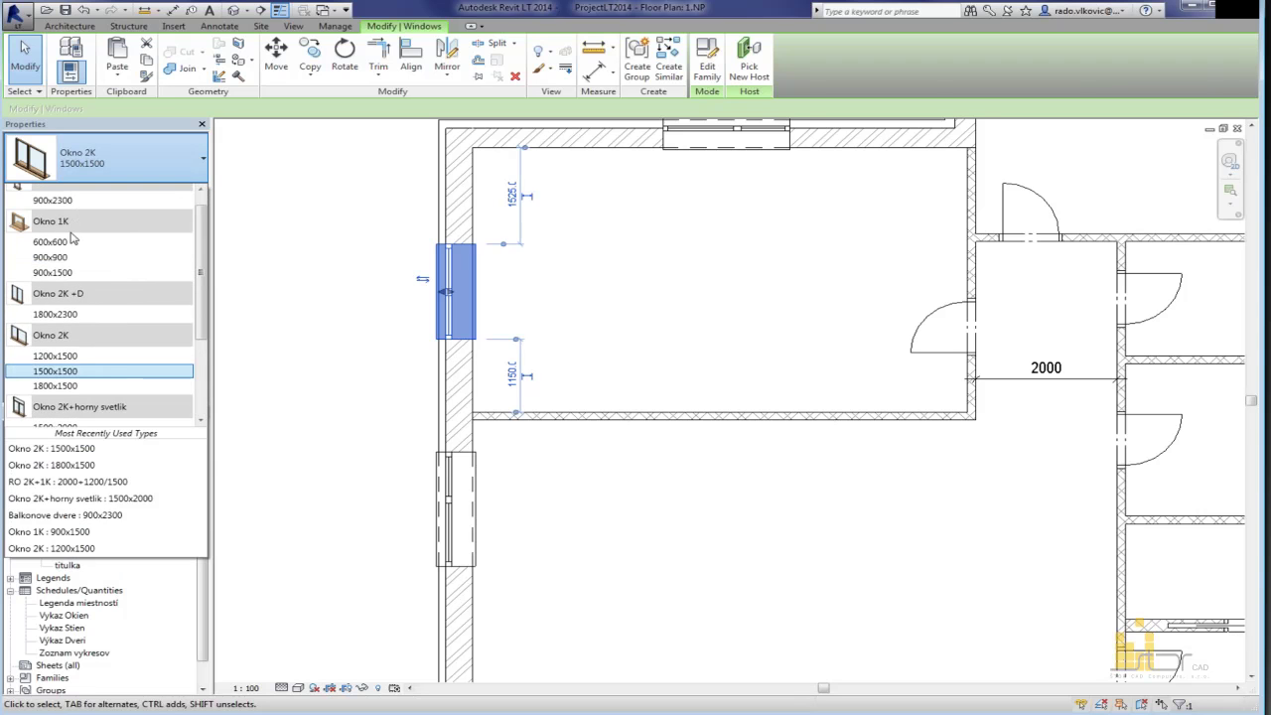
pyautogui.click(79, 317)
pyautogui.click(553, 305)
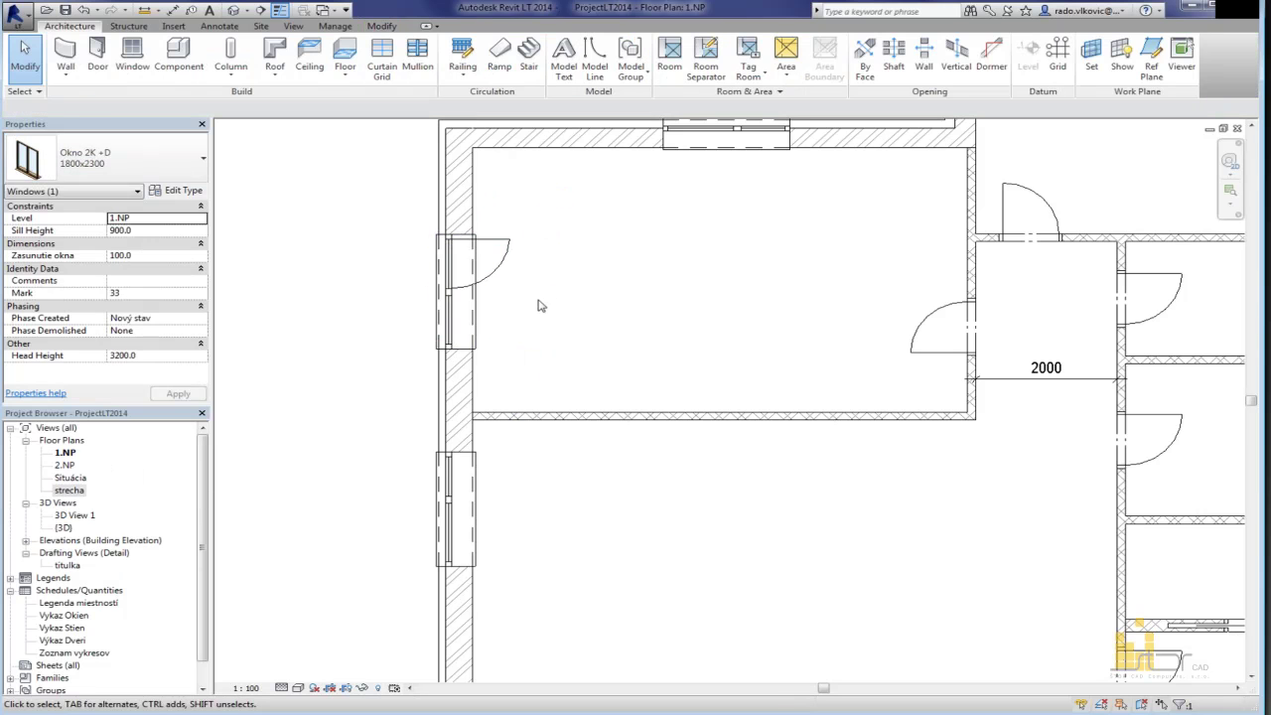
pyautogui.scroll(-3, 642, 293)
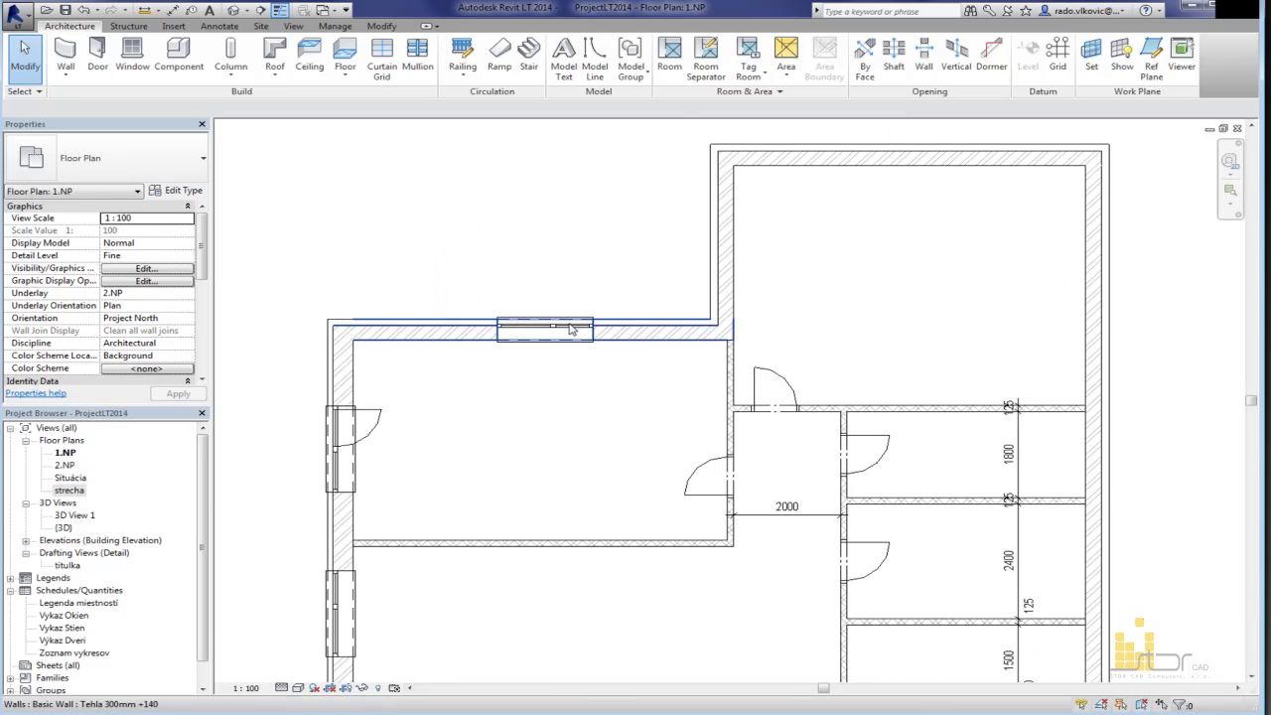
# Step: Place an RO 2K+1K 2000+1200/1500 corner window in the northeast room's west wall, at its north end
pyautogui.scroll(2, 427, 417)
pyautogui.press('n')
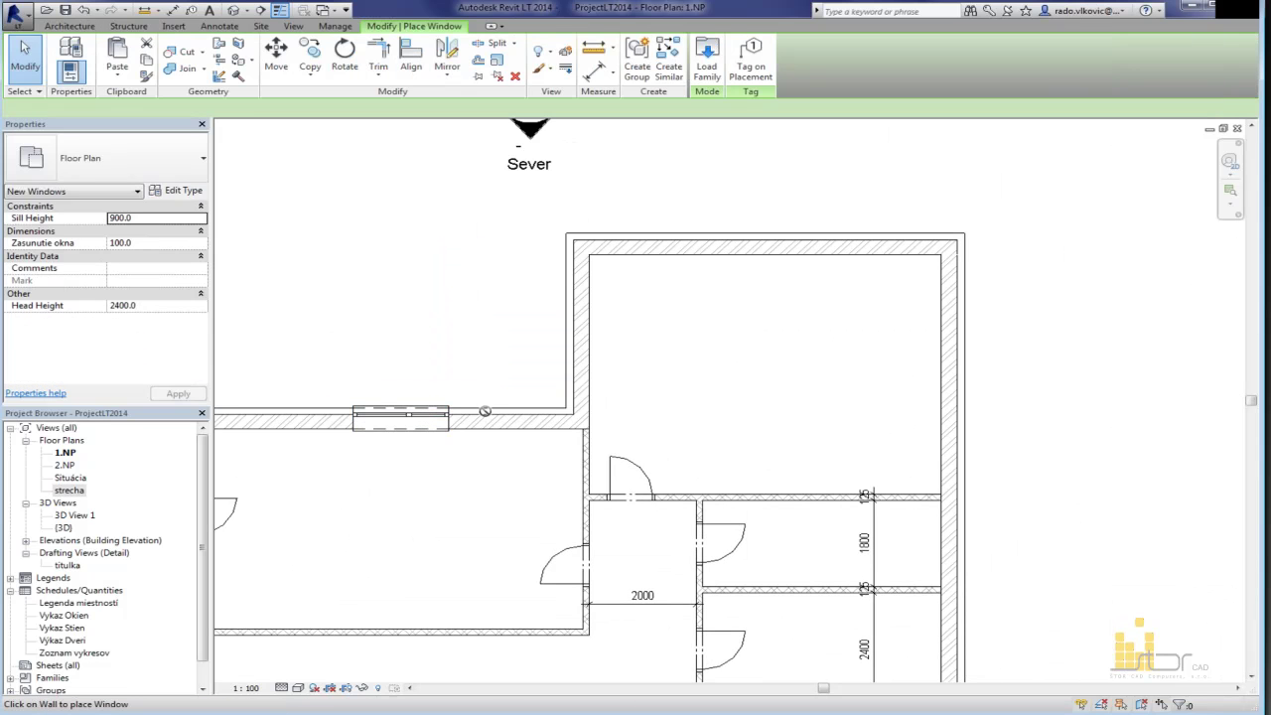
pyautogui.click(149, 157)
pyautogui.scroll(-2, 119, 288)
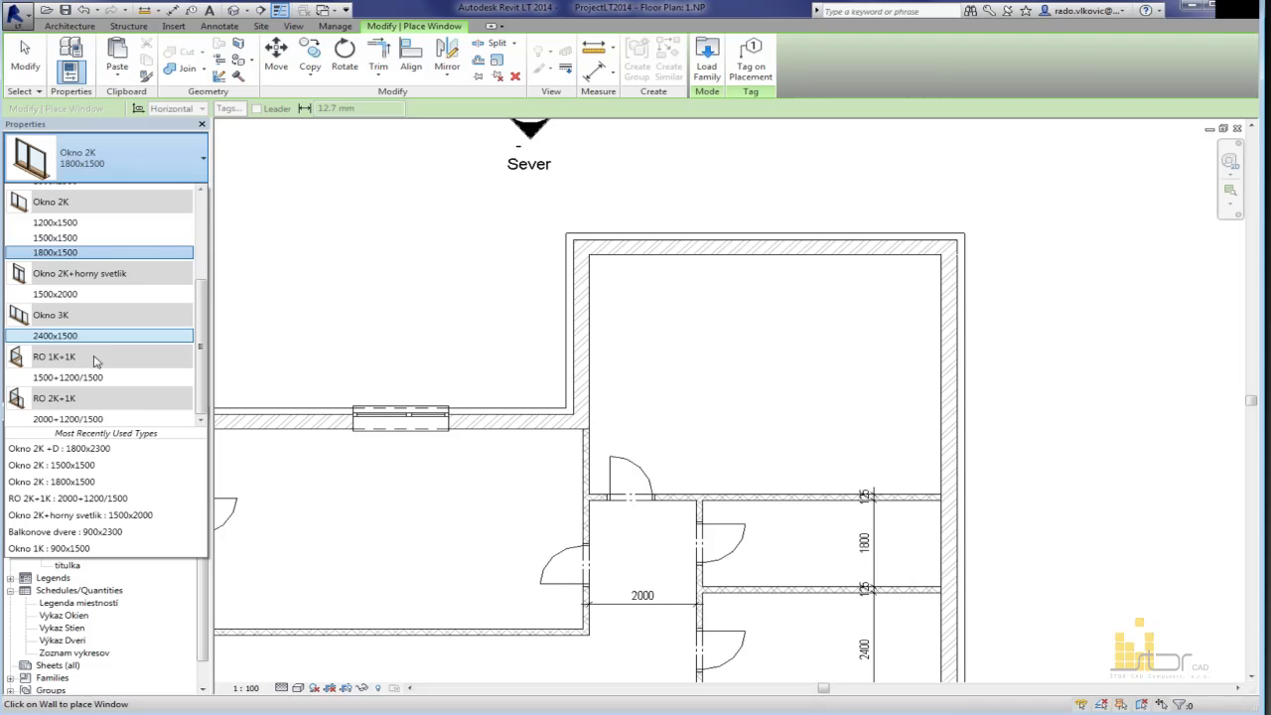
pyautogui.click(97, 419)
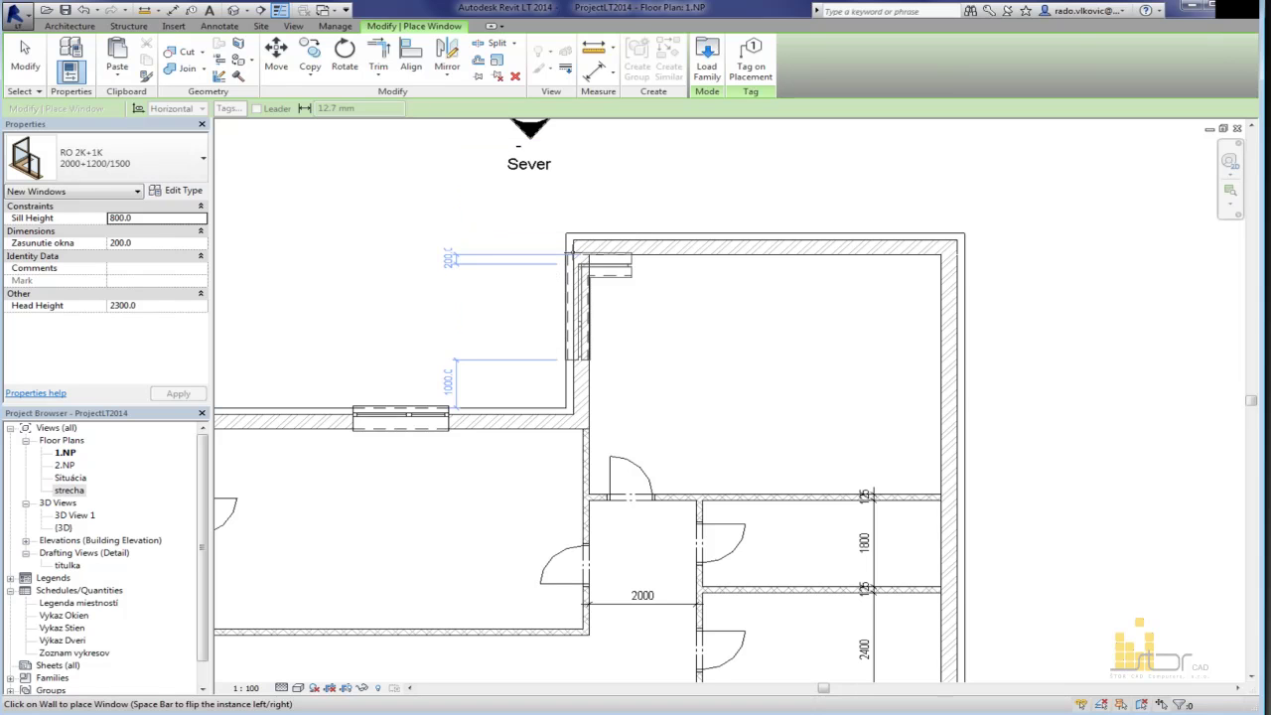
pyautogui.click(439, 308)
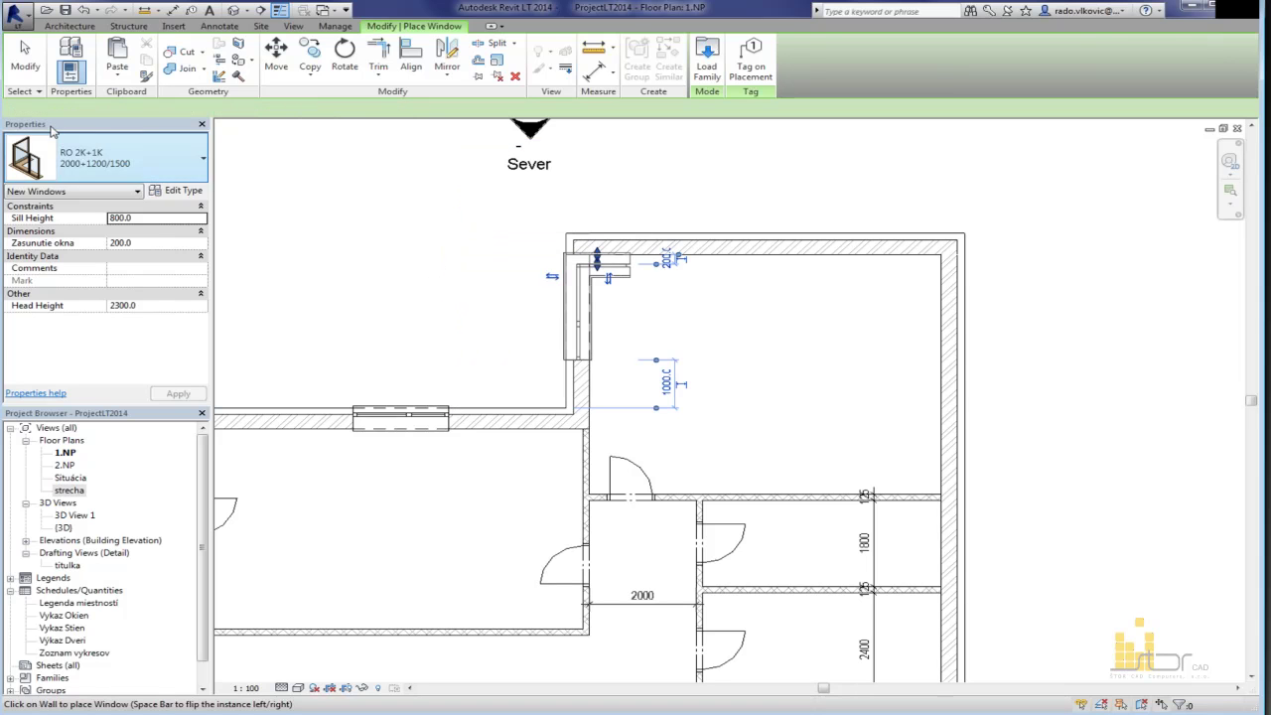
pyautogui.click(25, 57)
# Step: Move the corner window north so its short side sits in the north exterior wall, aligned with the outer building corner
pyautogui.click(637, 293)
pyautogui.scroll(4, 637, 293)
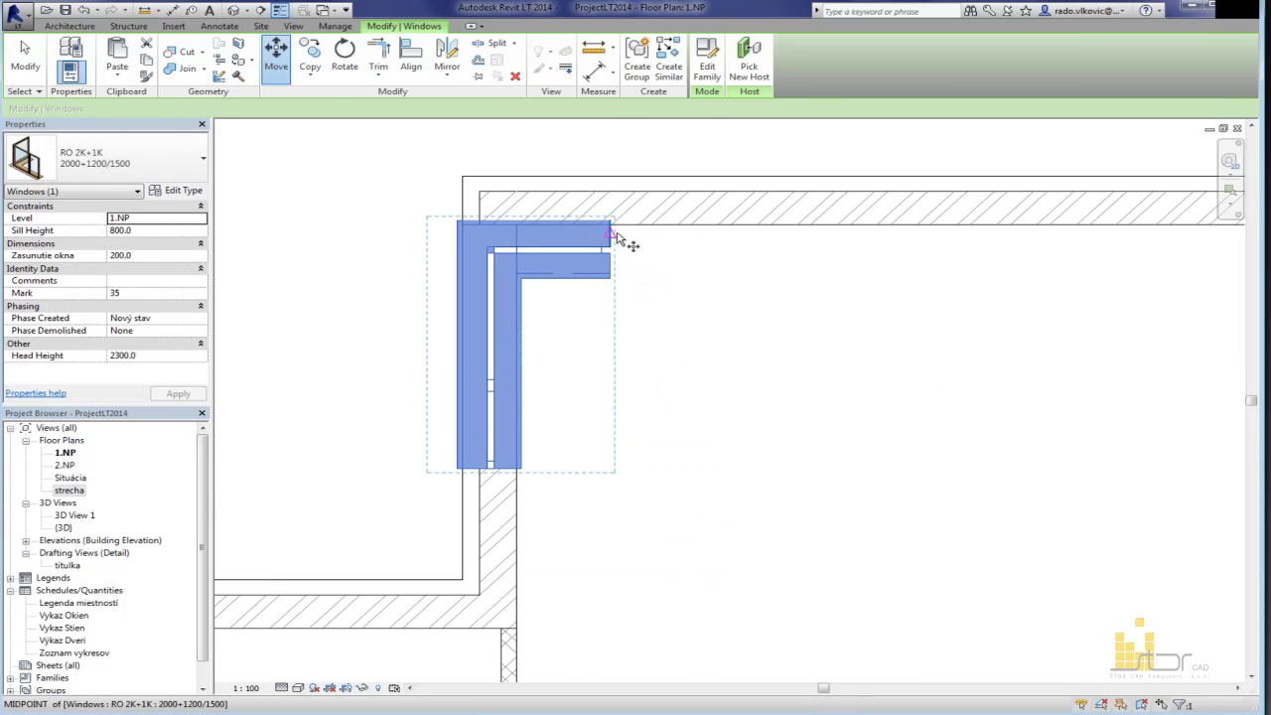
pyautogui.click(616, 236)
pyautogui.click(613, 183)
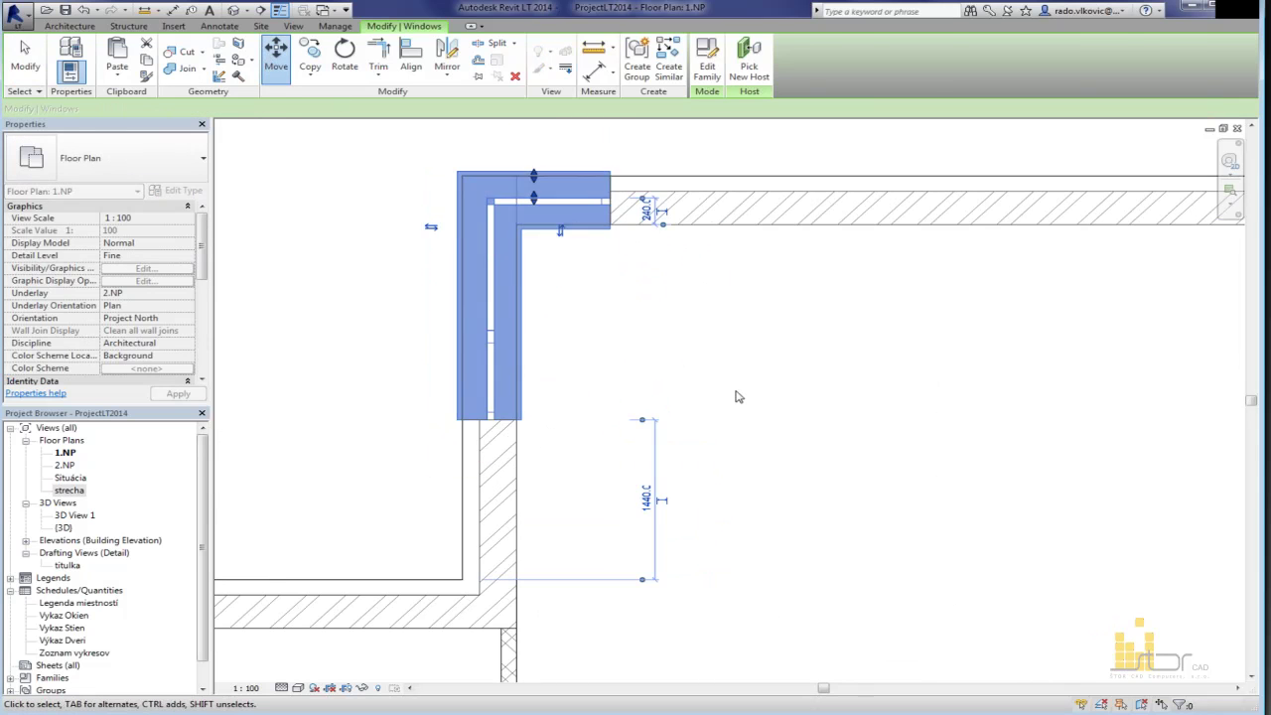
pyautogui.press('Escape')
pyautogui.scroll(-2, 736, 396)
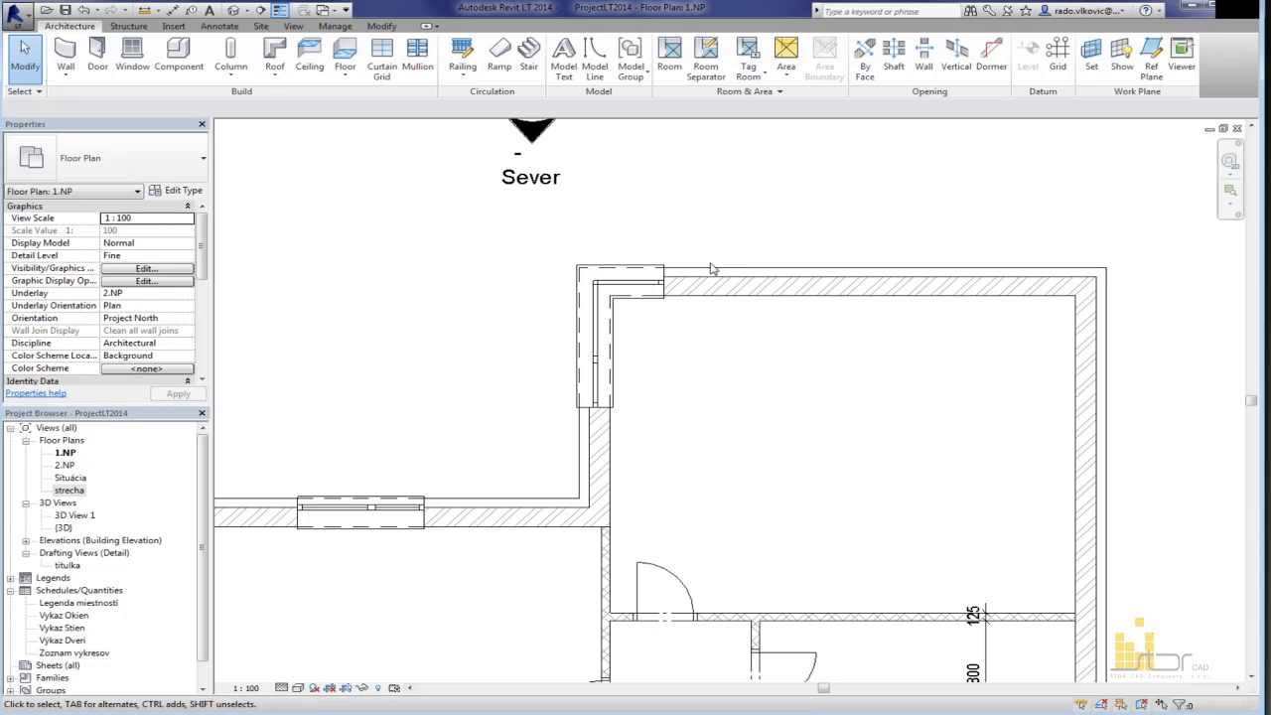
# Step: Set the šírka krídla B parameter of the corner window's type to 1200
pyautogui.scroll(3, 695, 279)
pyautogui.click(610, 338)
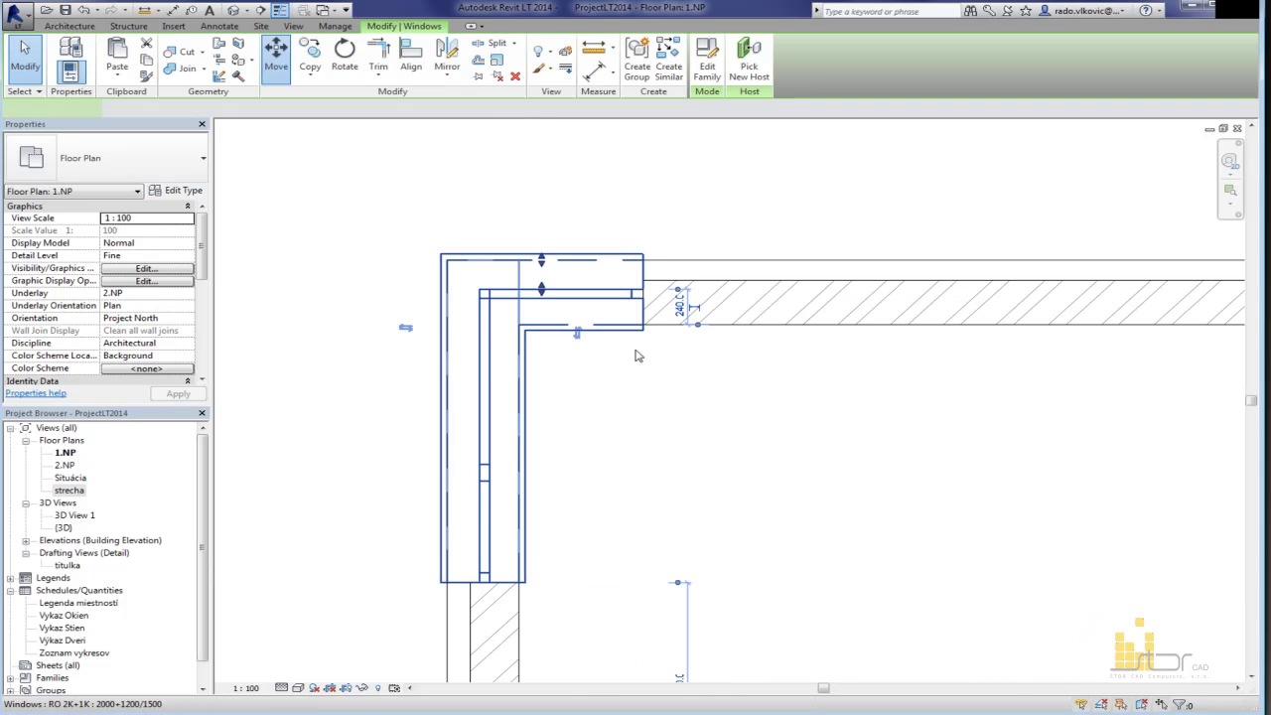
pyautogui.press('Escape')
pyautogui.scroll(-2, 612, 354)
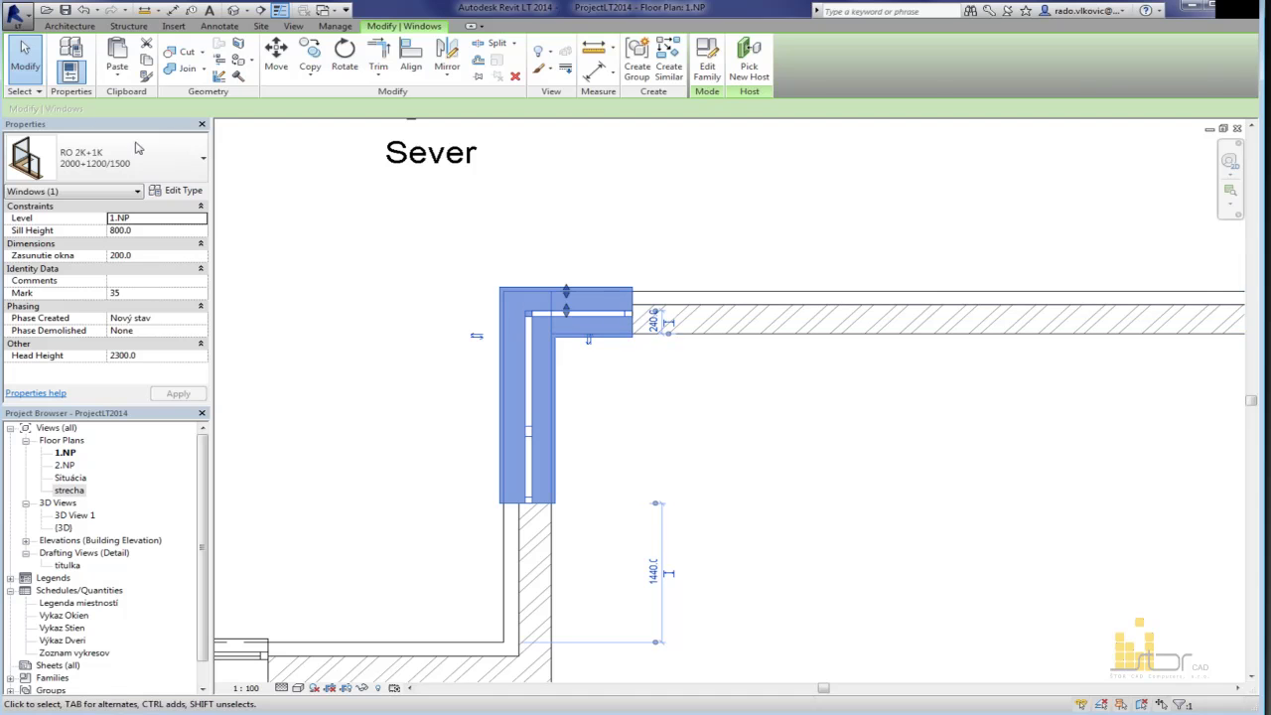
pyautogui.click(187, 191)
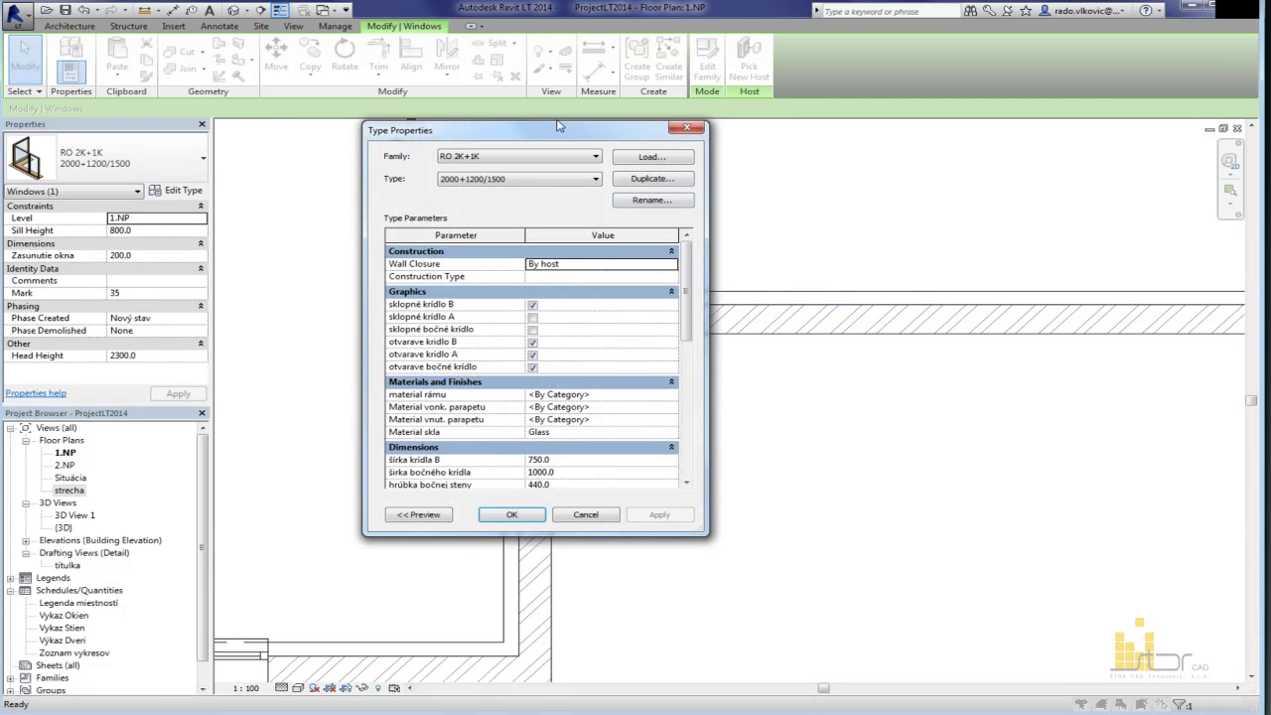
pyautogui.moveTo(561, 134); pyautogui.dragTo(954, 168)
pyautogui.moveTo(1091, 370); pyautogui.dragTo(1102, 444)
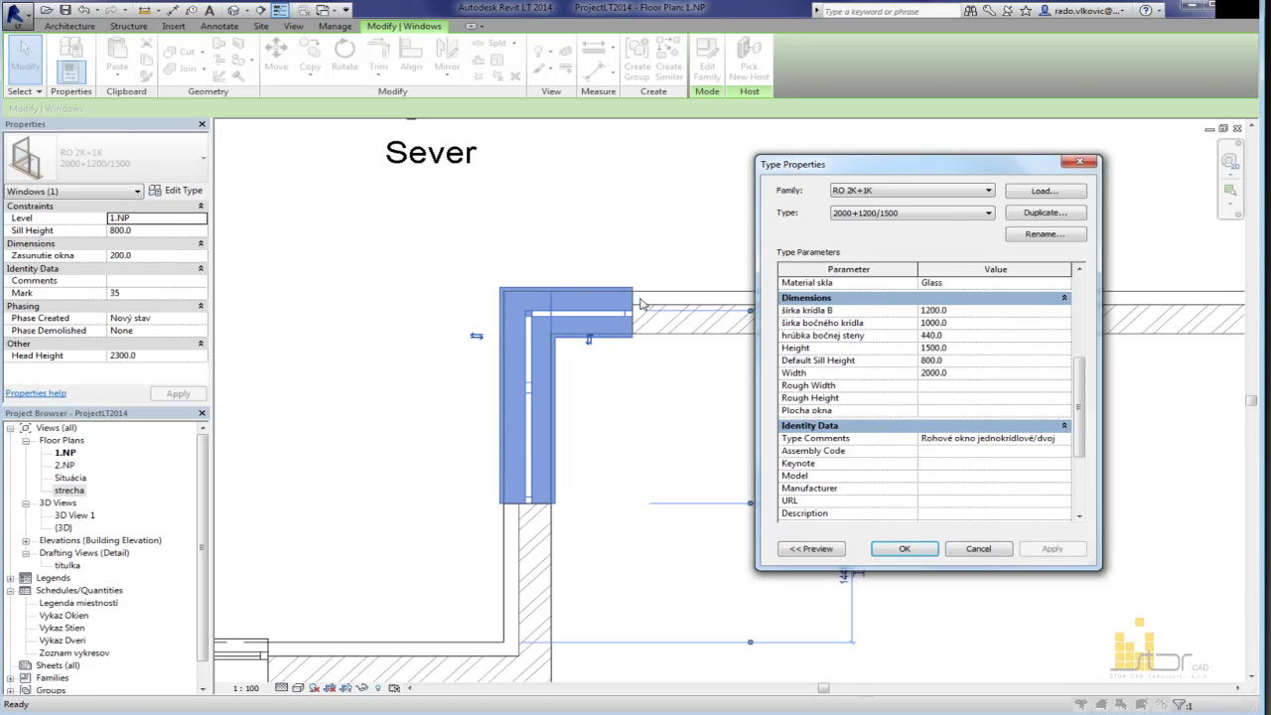
pyautogui.click(904, 549)
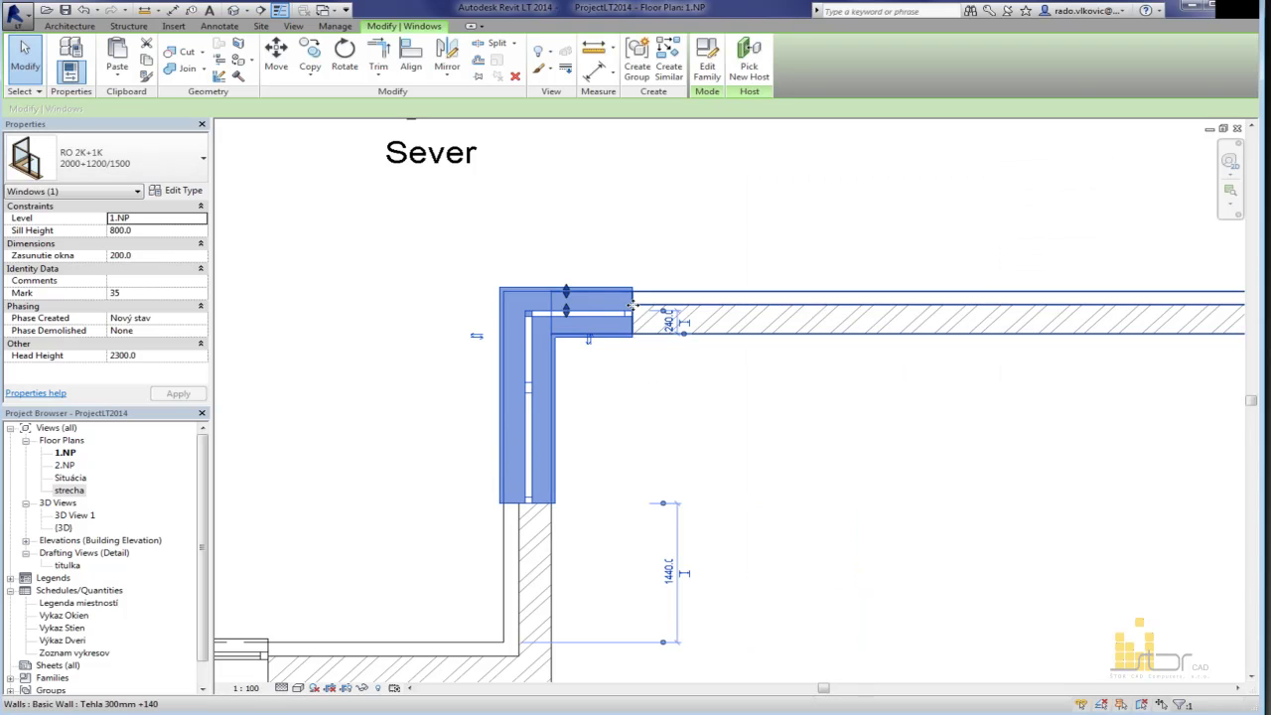
# Step: Set the corner window type's šírka bočného krídla to 1500
pyautogui.click(195, 190)
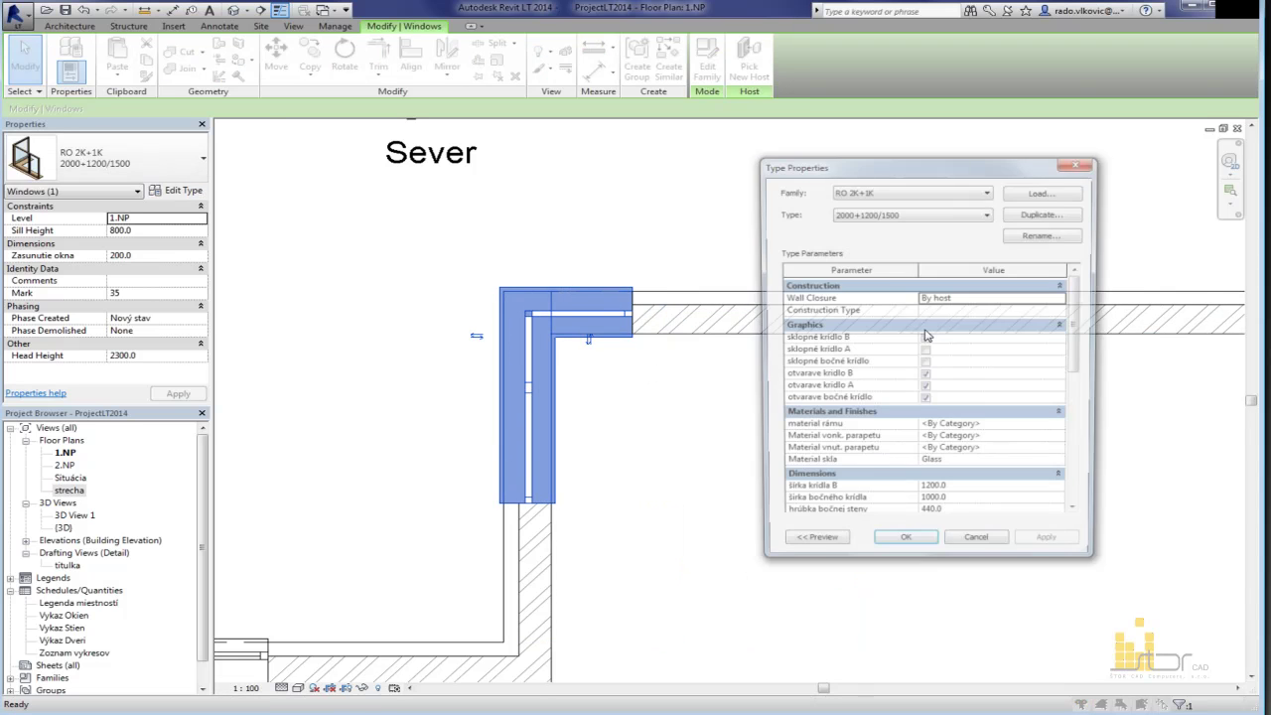
pyautogui.moveTo(1080, 375); pyautogui.dragTo(1095, 448)
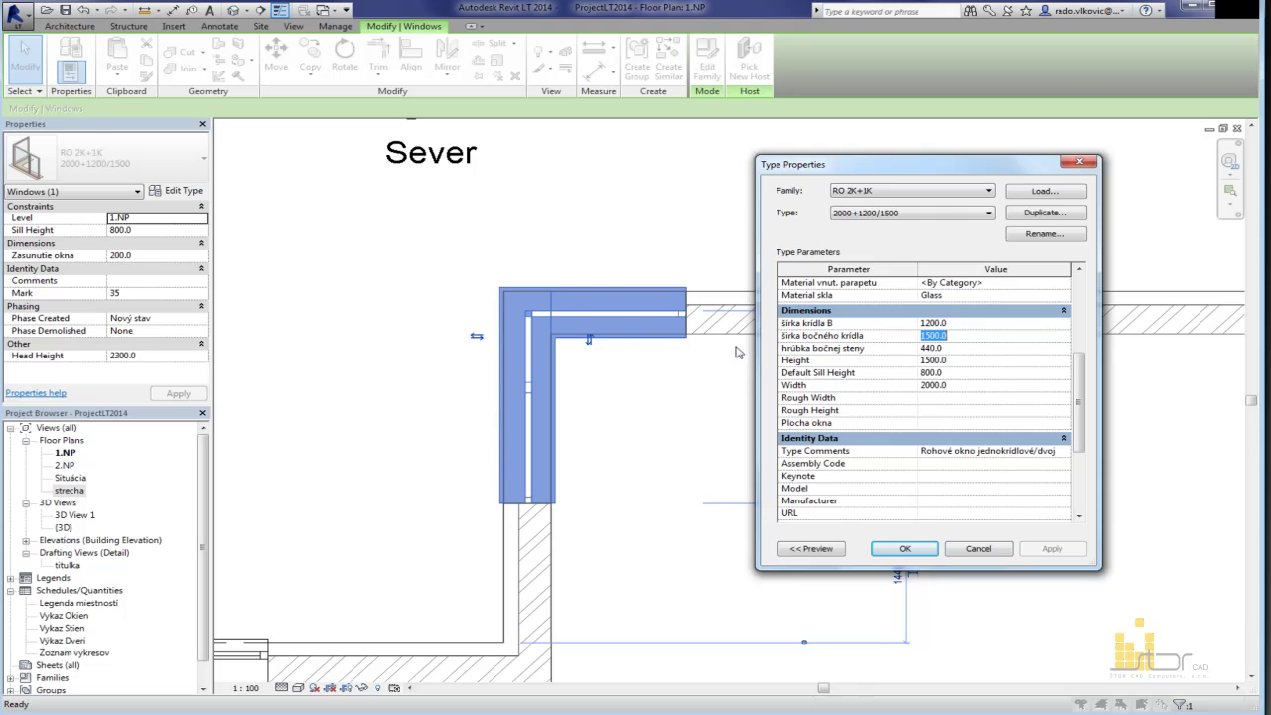
pyautogui.click(900, 553)
pyautogui.click(616, 500)
# Step: Extend the west exterior wall and the southern projection's outer wall into one corner, and delete the two leftover stepped walls
pyautogui.scroll(-6, 624, 498)
pyautogui.moveTo(634, 504); pyautogui.dragTo(649, 372, button='middle')
pyautogui.moveTo(584, 495); pyautogui.dragTo(674, 302, button='middle')
pyautogui.scroll(1, 493, 409)
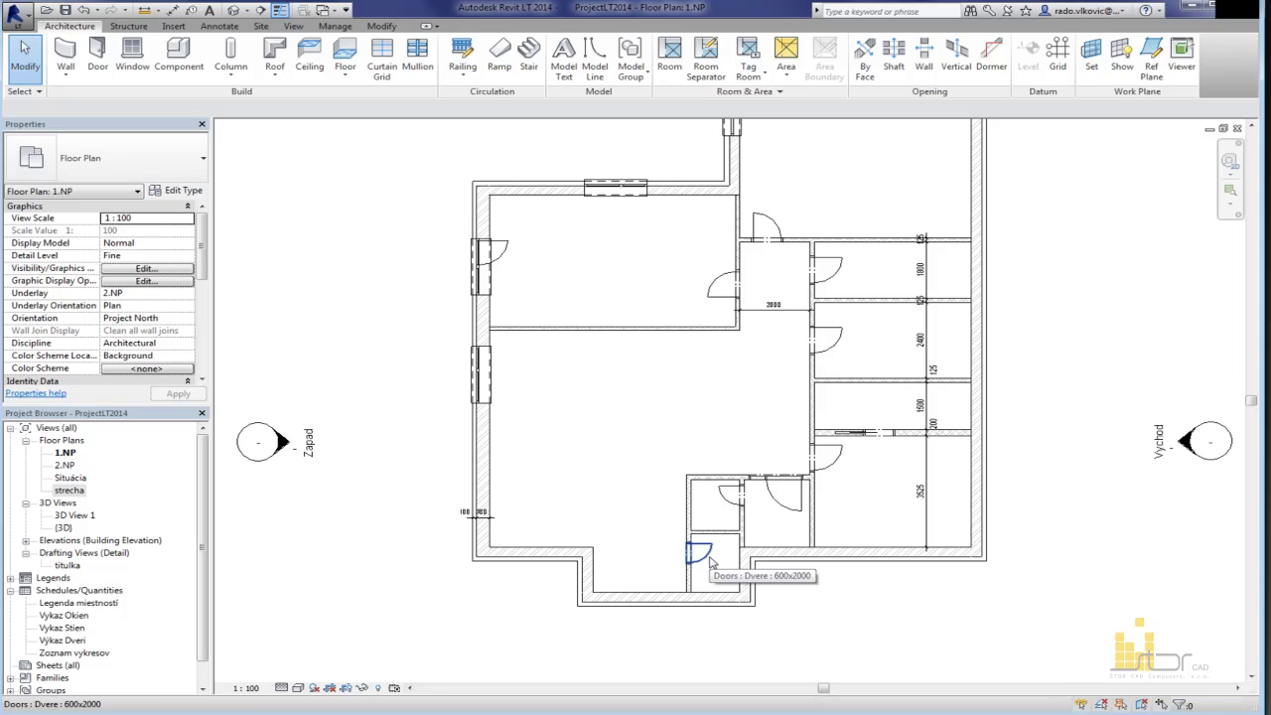
pyautogui.moveTo(646, 536); pyautogui.dragTo(612, 533, button='middle')
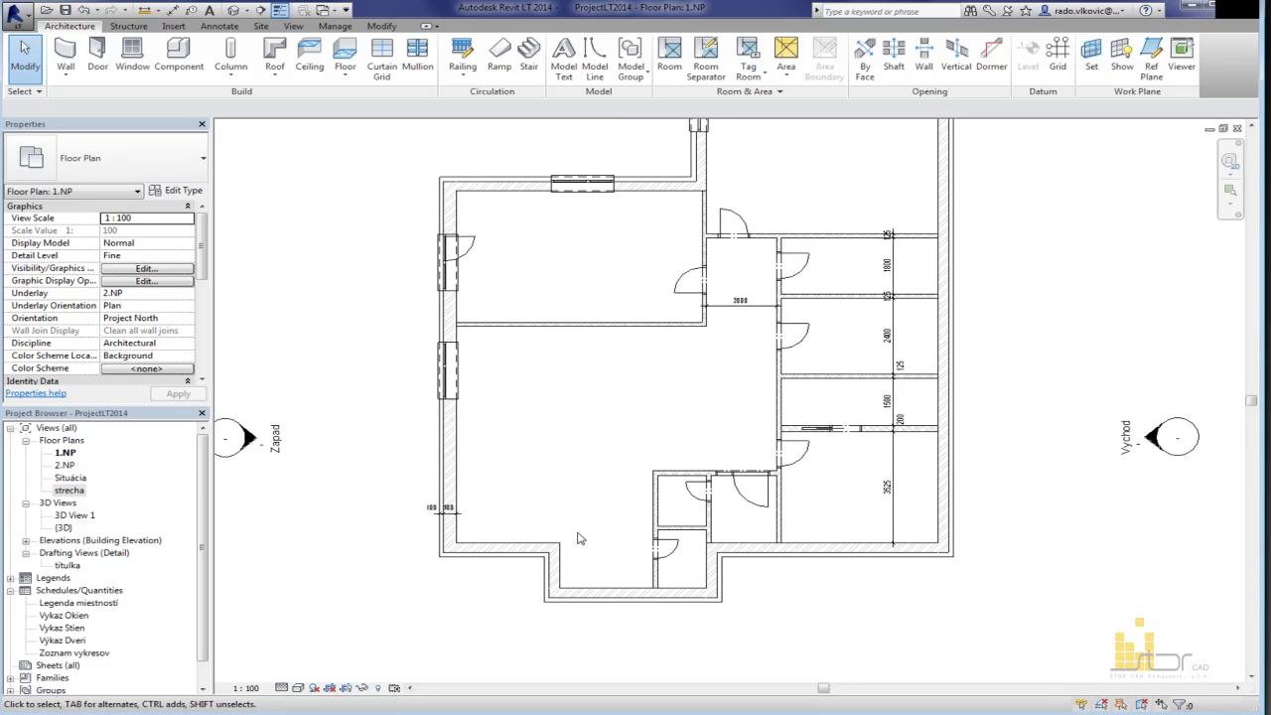
pyautogui.scroll(1, 580, 538)
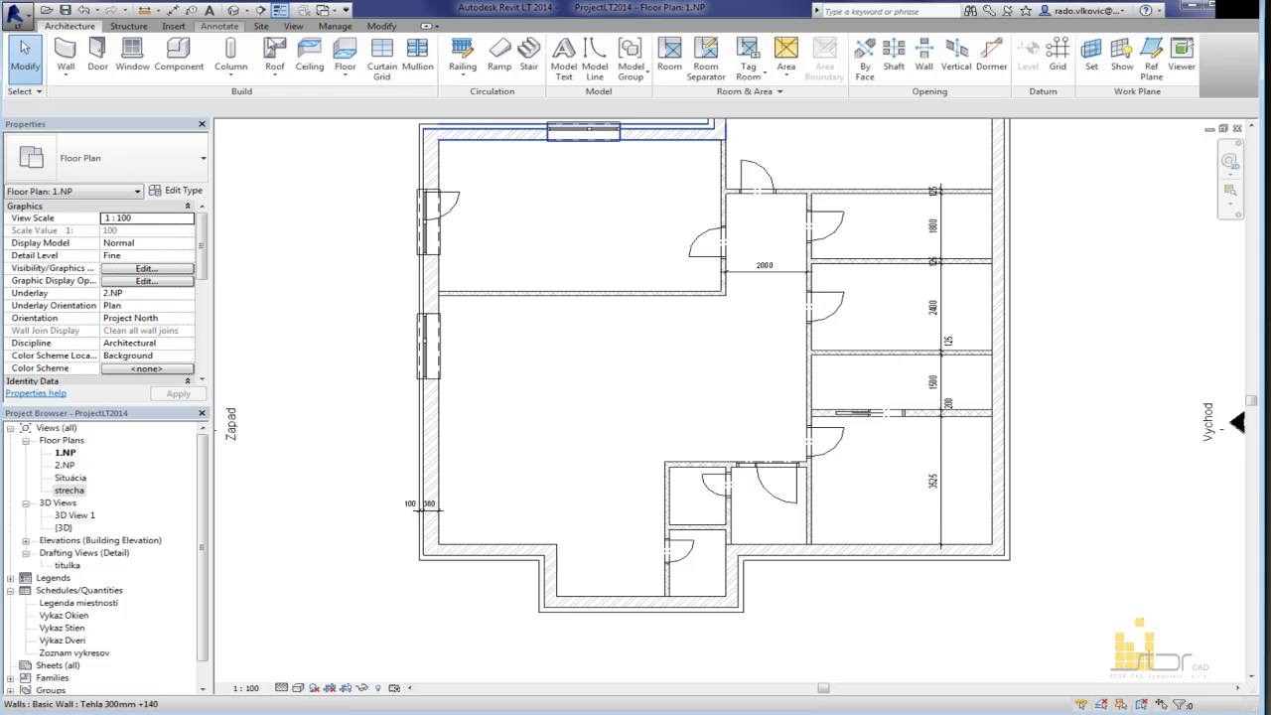
pyautogui.click(382, 25)
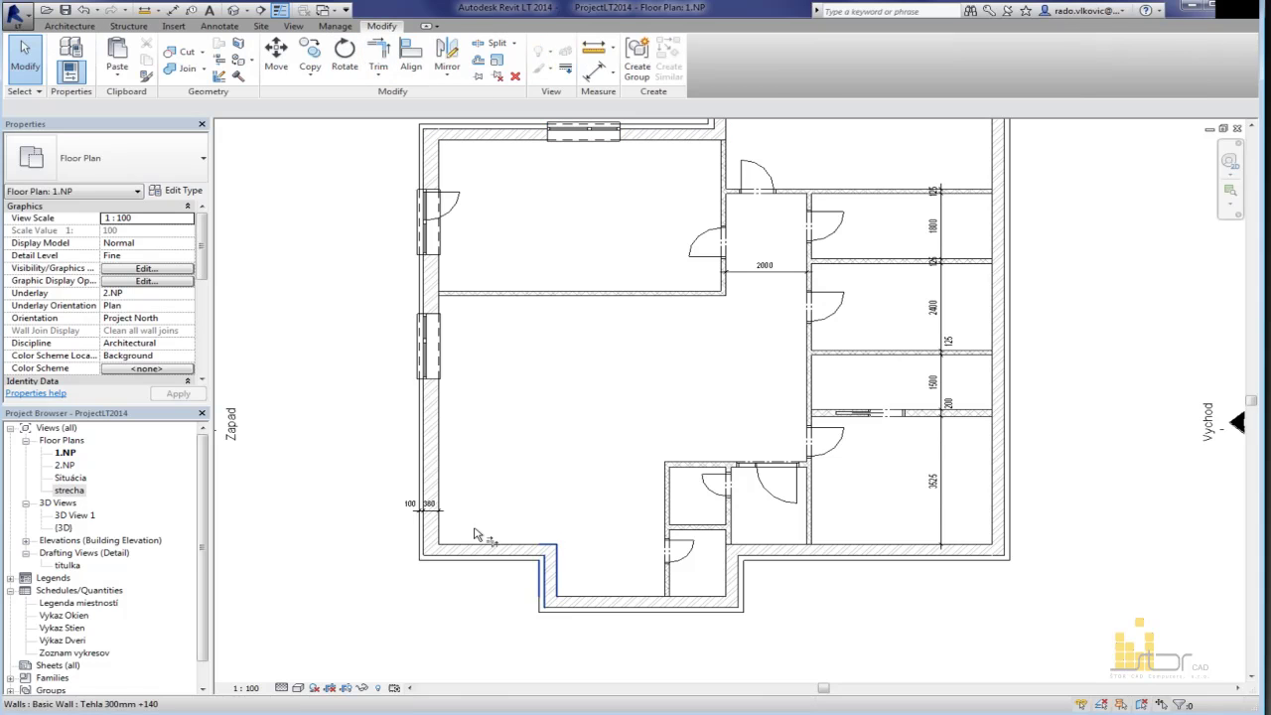
pyautogui.click(435, 519)
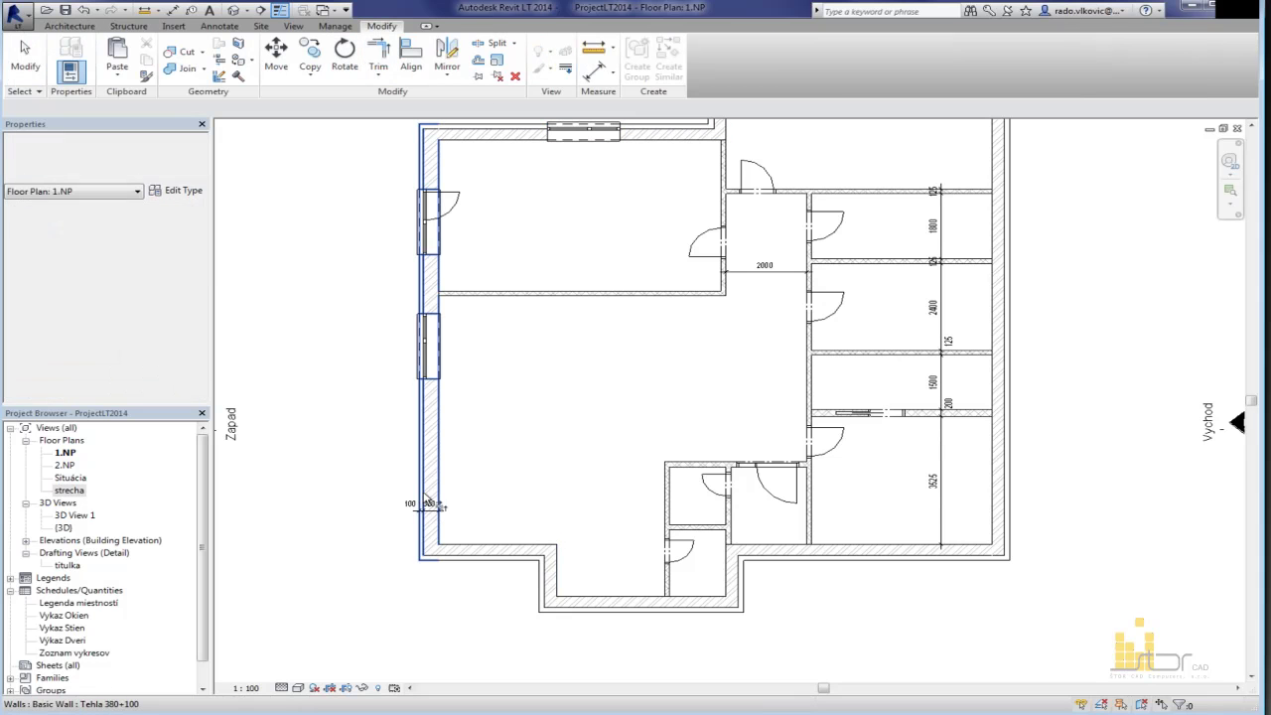
pyautogui.click(593, 601)
pyautogui.press('Escape')
pyautogui.moveTo(590, 566); pyautogui.dragTo(485, 492)
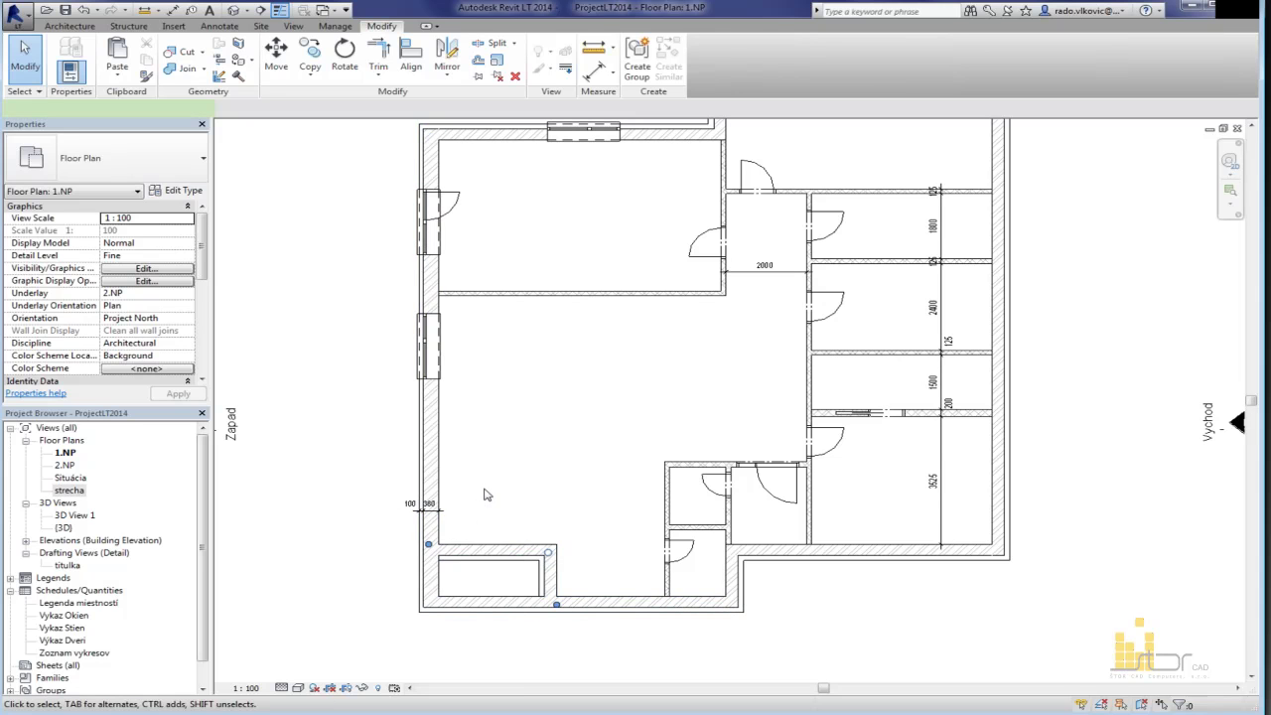
pyautogui.press('Delete')
# Step: Move the large room's south exterior wall north to about 1411 mm from the partition between the two small rooms
pyautogui.click(567, 601)
pyautogui.scroll(2, 568, 599)
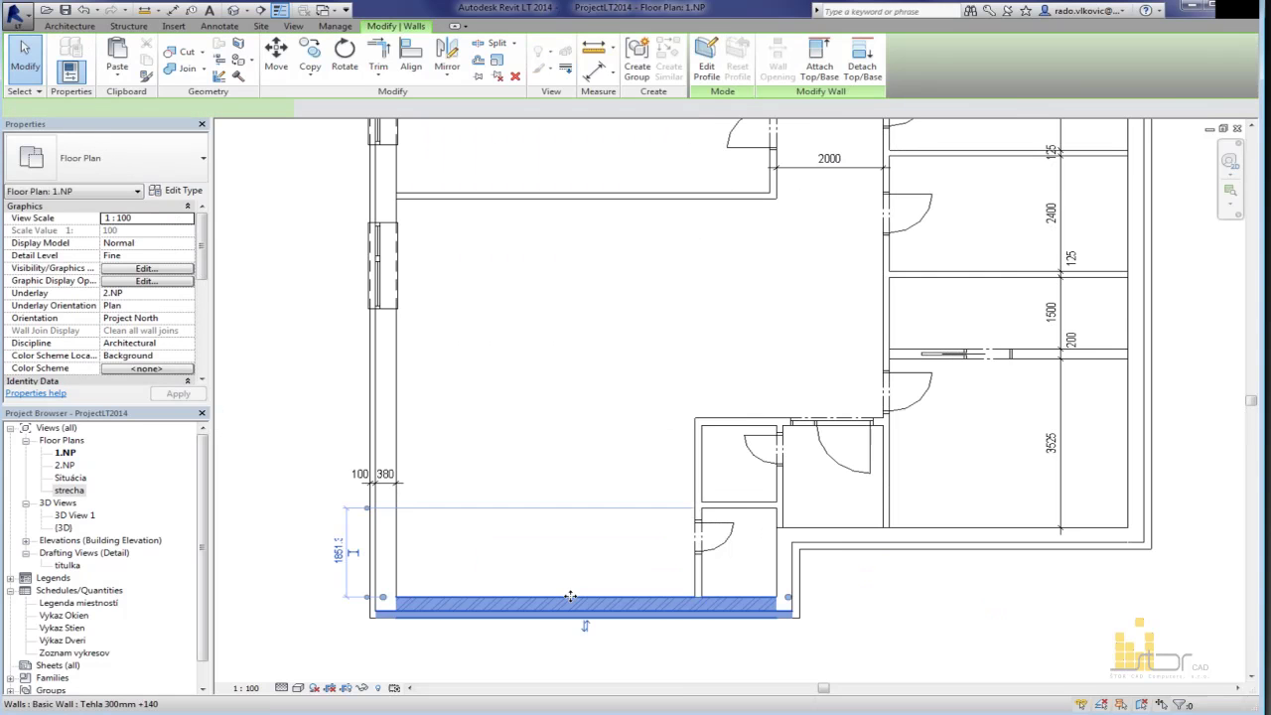
pyautogui.moveTo(570, 597); pyautogui.dragTo(572, 583)
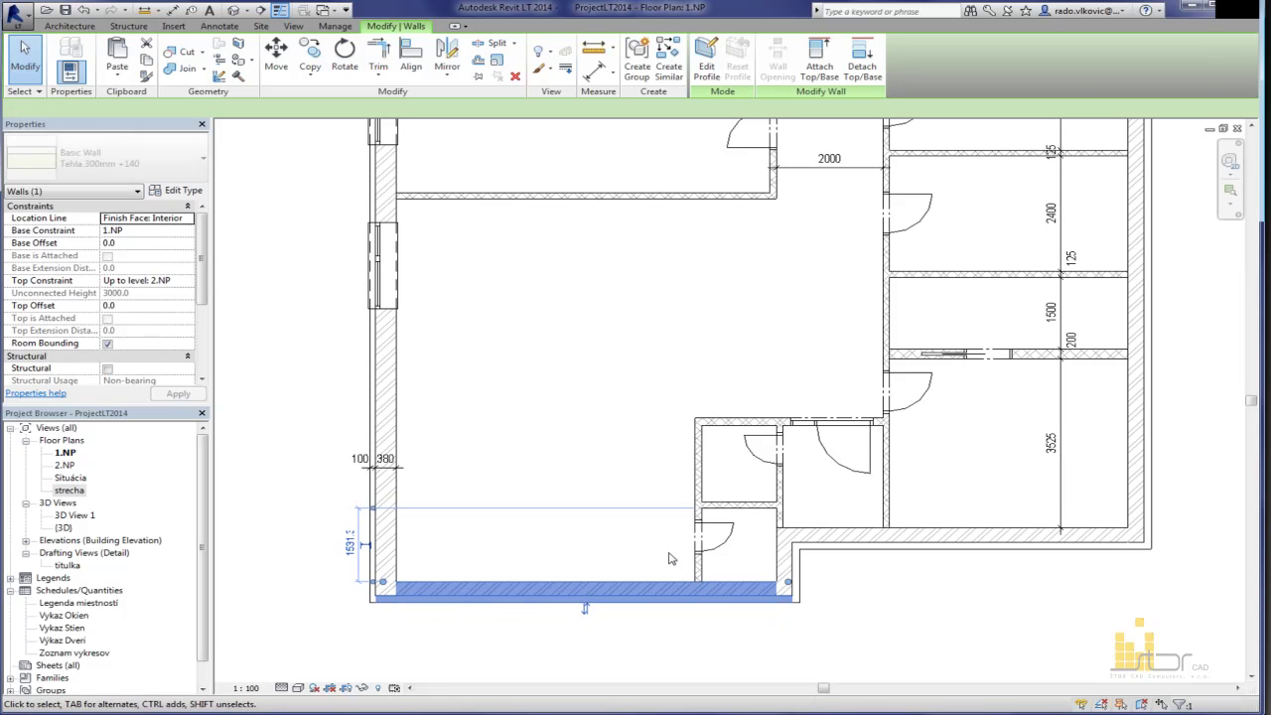
pyautogui.click(276, 47)
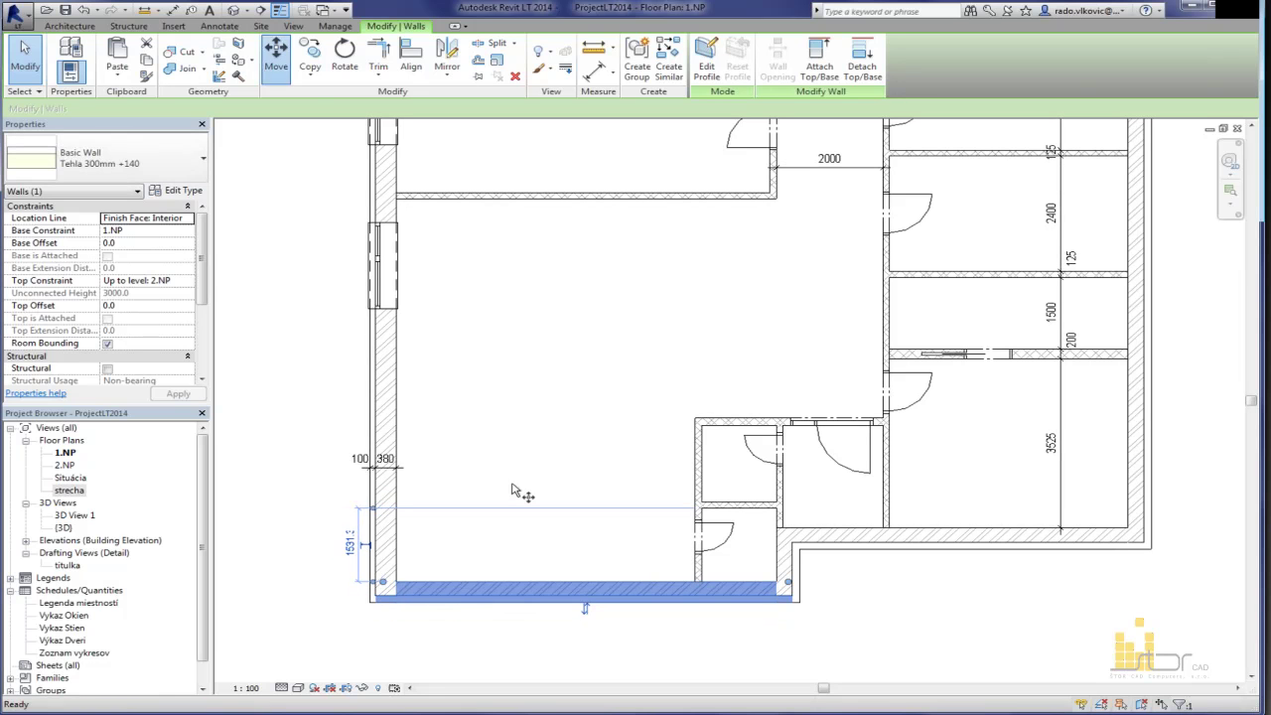
pyautogui.click(660, 578)
pyautogui.click(640, 566)
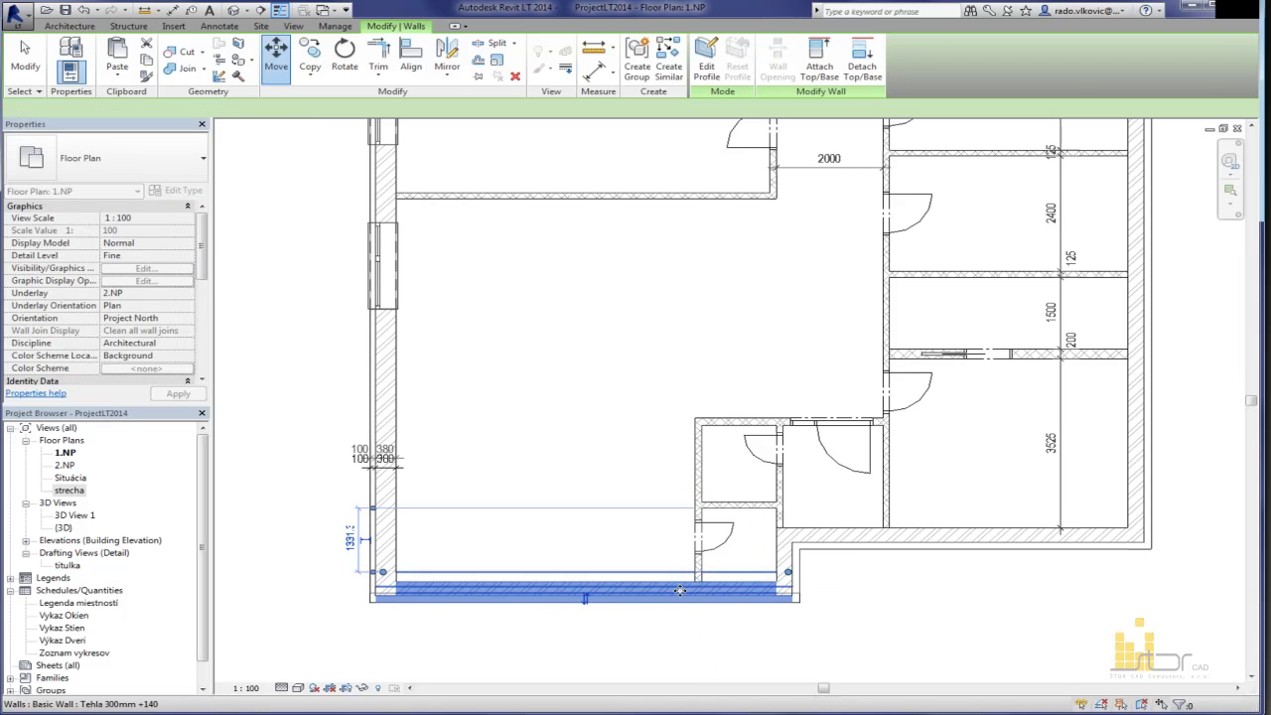
pyautogui.moveTo(640, 573); pyautogui.dragTo(587, 589, button='middle')
pyautogui.moveTo(585, 584); pyautogui.dragTo(585, 584)
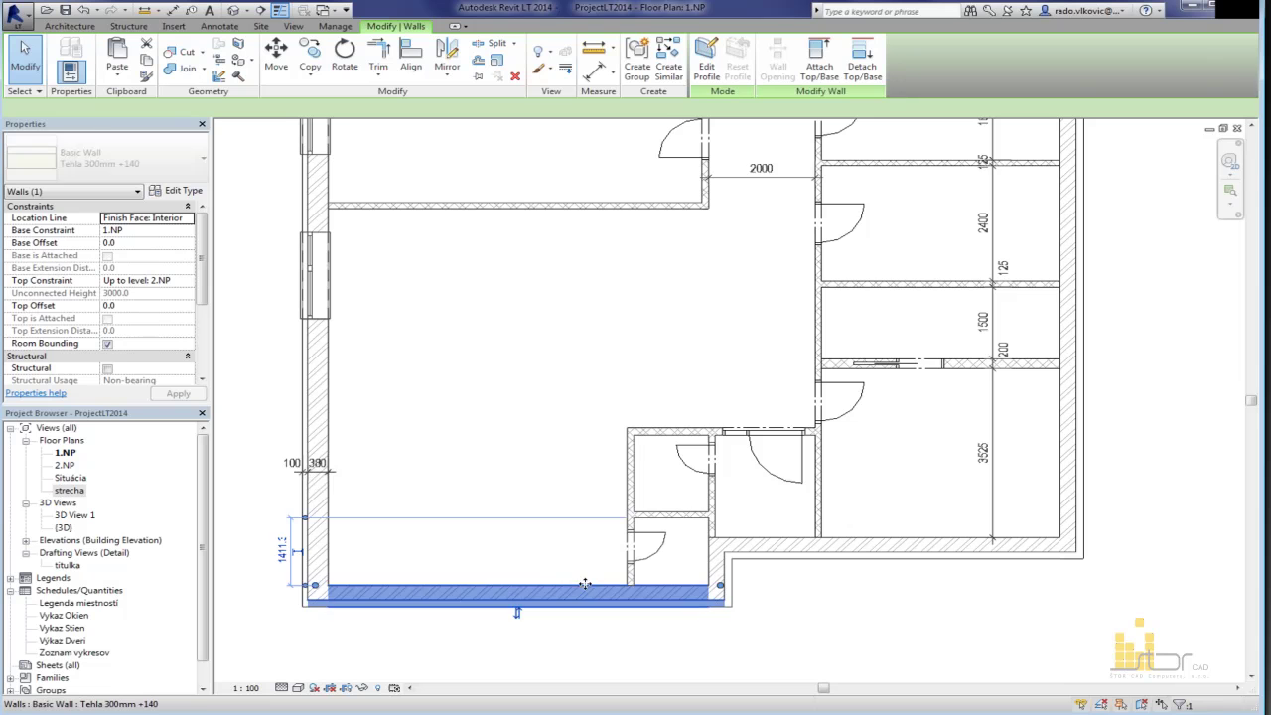
pyautogui.click(508, 423)
# Step: Examine the whole 1.NP plan, checking the window layout and the reshaped southern exterior walls
pyautogui.scroll(-2, 501, 410)
pyautogui.moveTo(505, 413); pyautogui.dragTo(503, 494, button='middle')
pyautogui.moveTo(571, 453); pyautogui.dragTo(599, 446, button='middle')
pyautogui.scroll(-1, 551, 495)
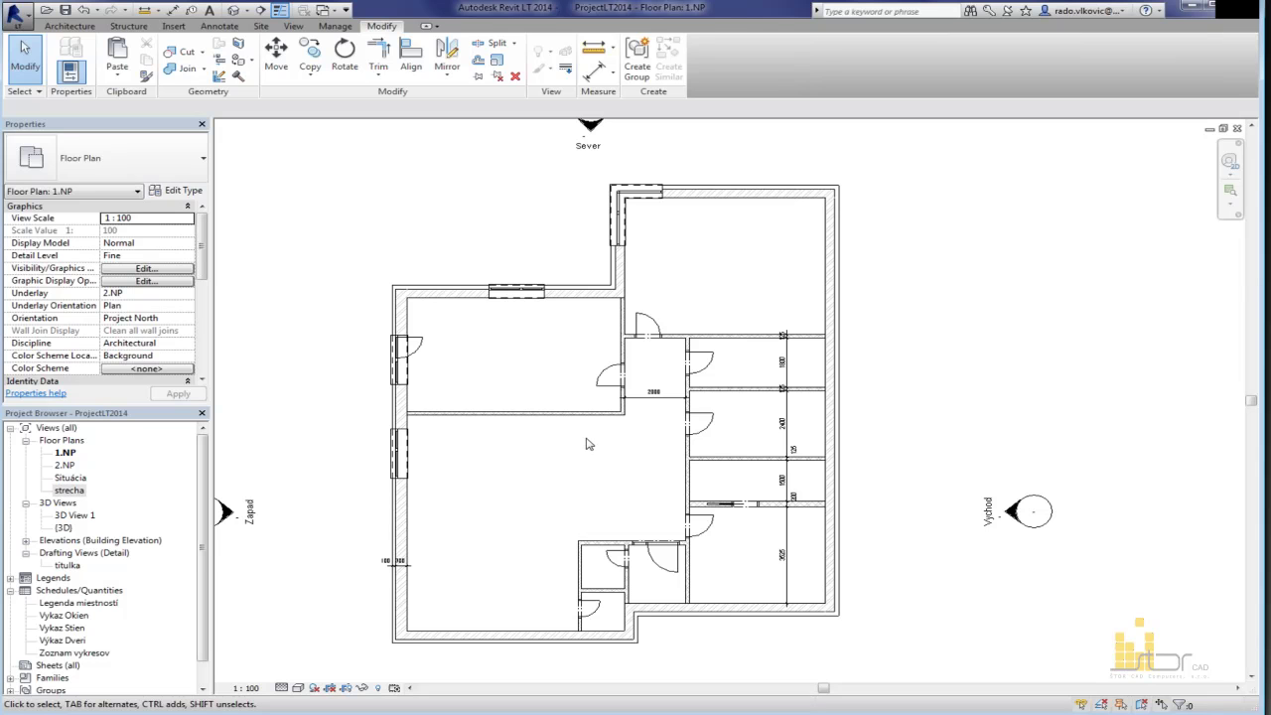
pyautogui.scroll(-3, 586, 444)
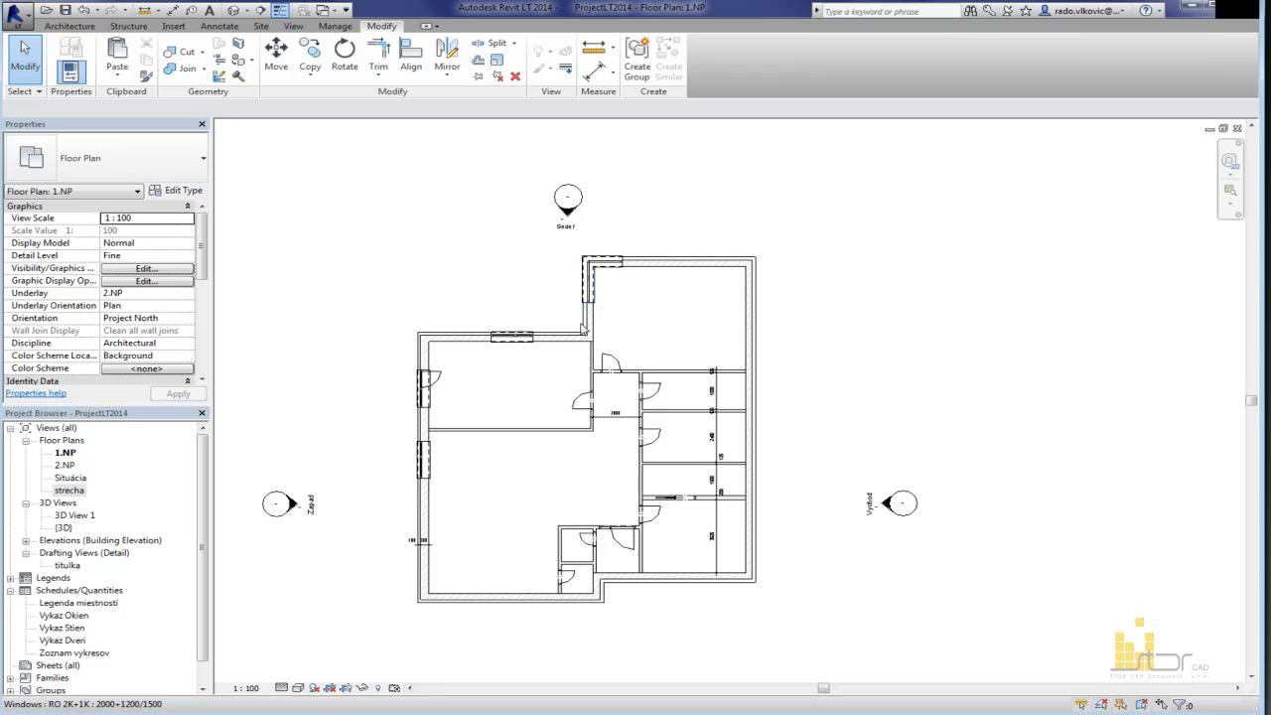
pyautogui.scroll(2, 678, 583)
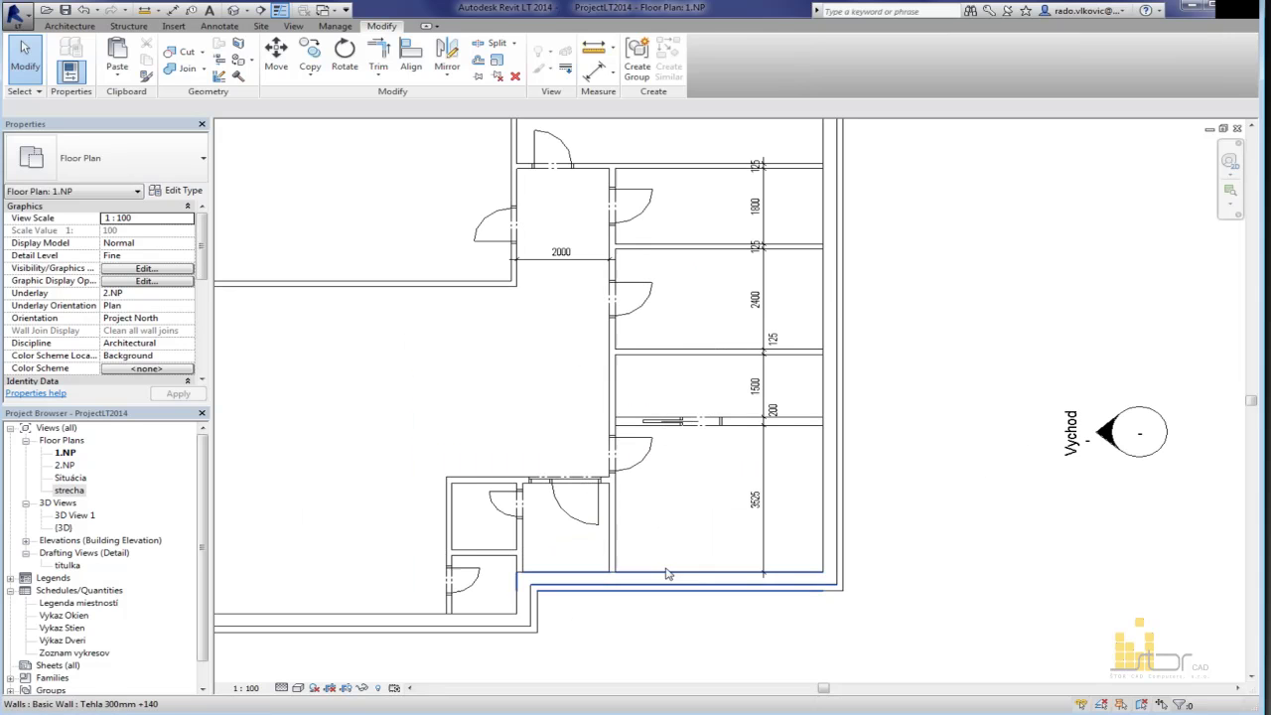
pyautogui.scroll(-1, 615, 538)
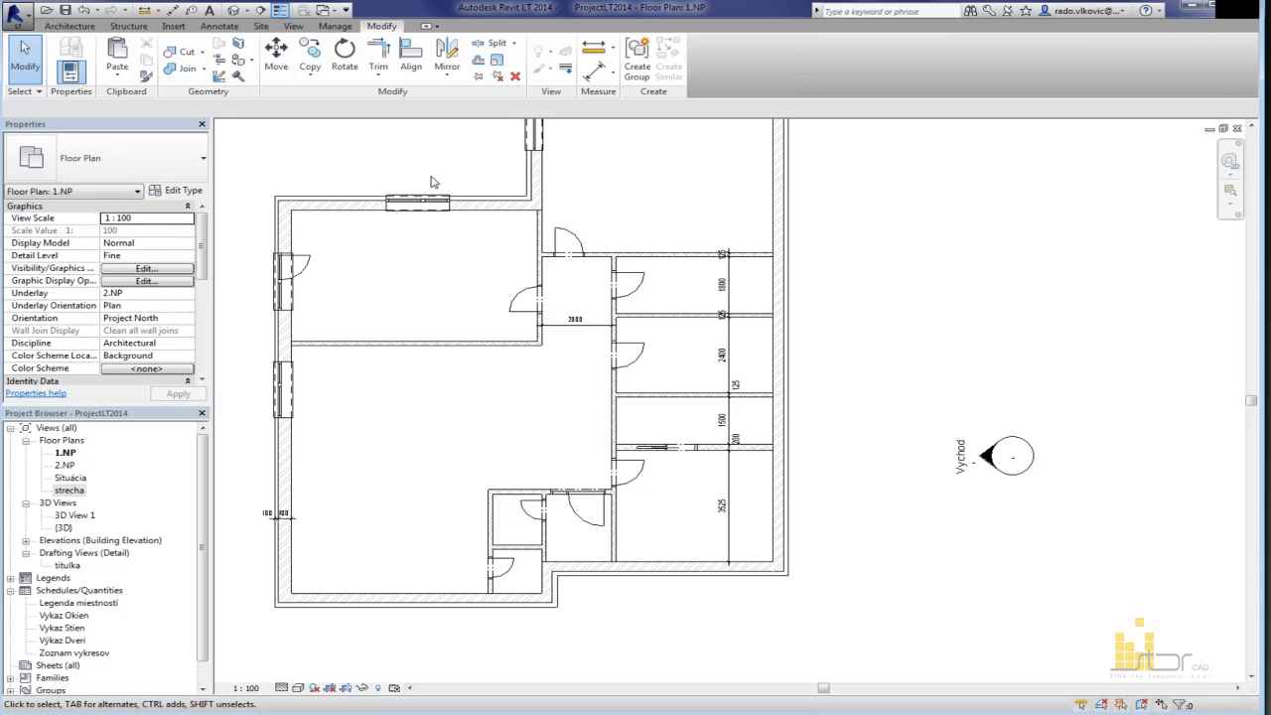
pyautogui.scroll(-1, 524, 265)
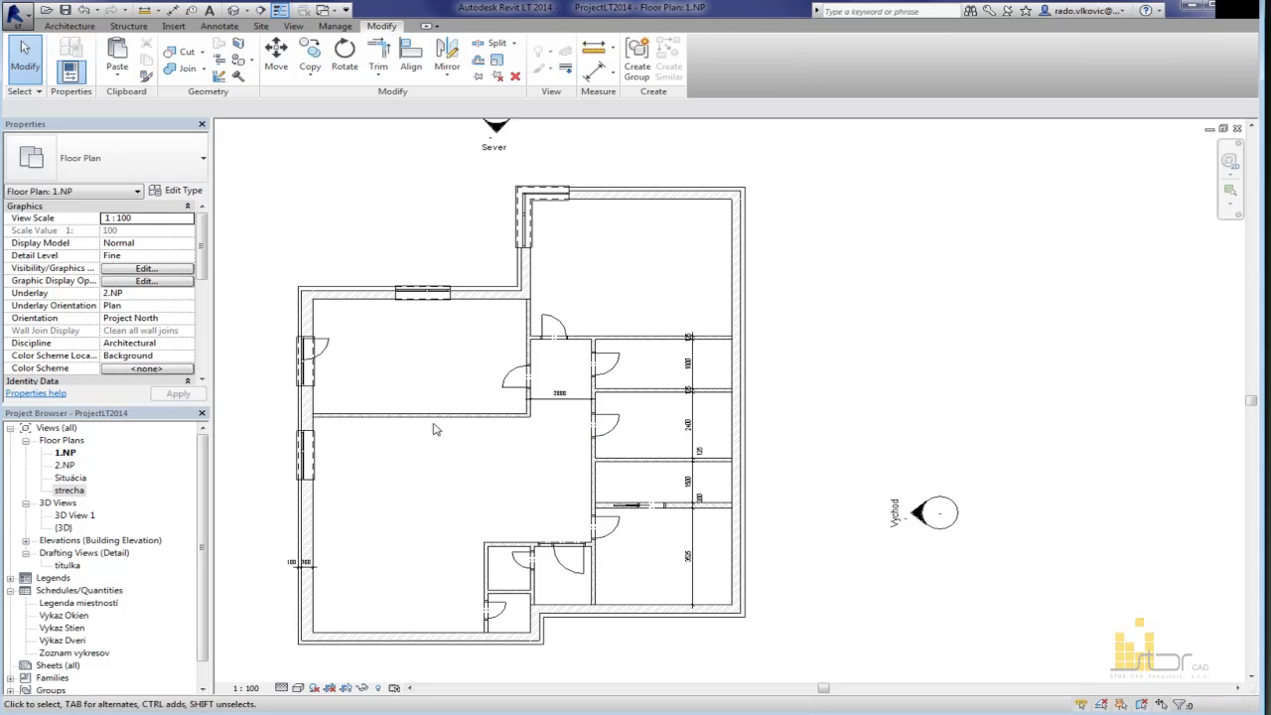
pyautogui.moveTo(505, 500); pyautogui.dragTo(533, 448, button='middle')
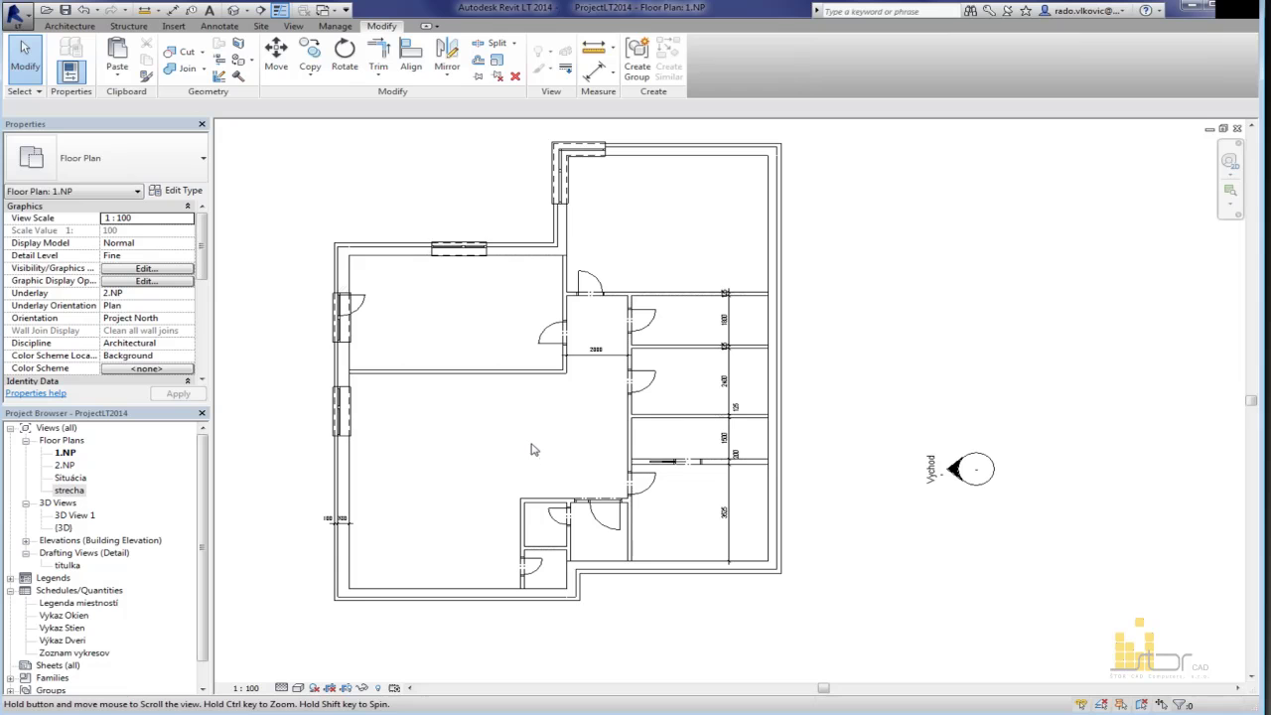
# Step: Start placing tagged rooms in the 1.NP plan's enclosed spaces
pyautogui.click(70, 25)
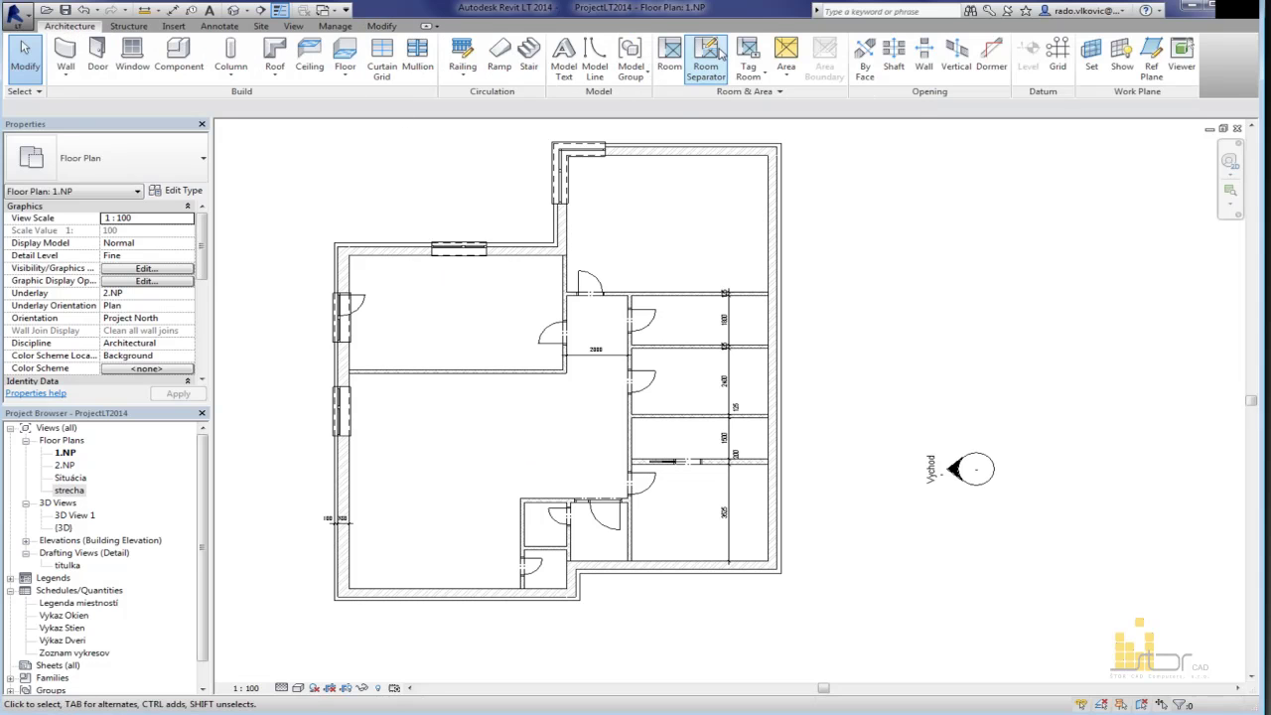
pyautogui.click(670, 58)
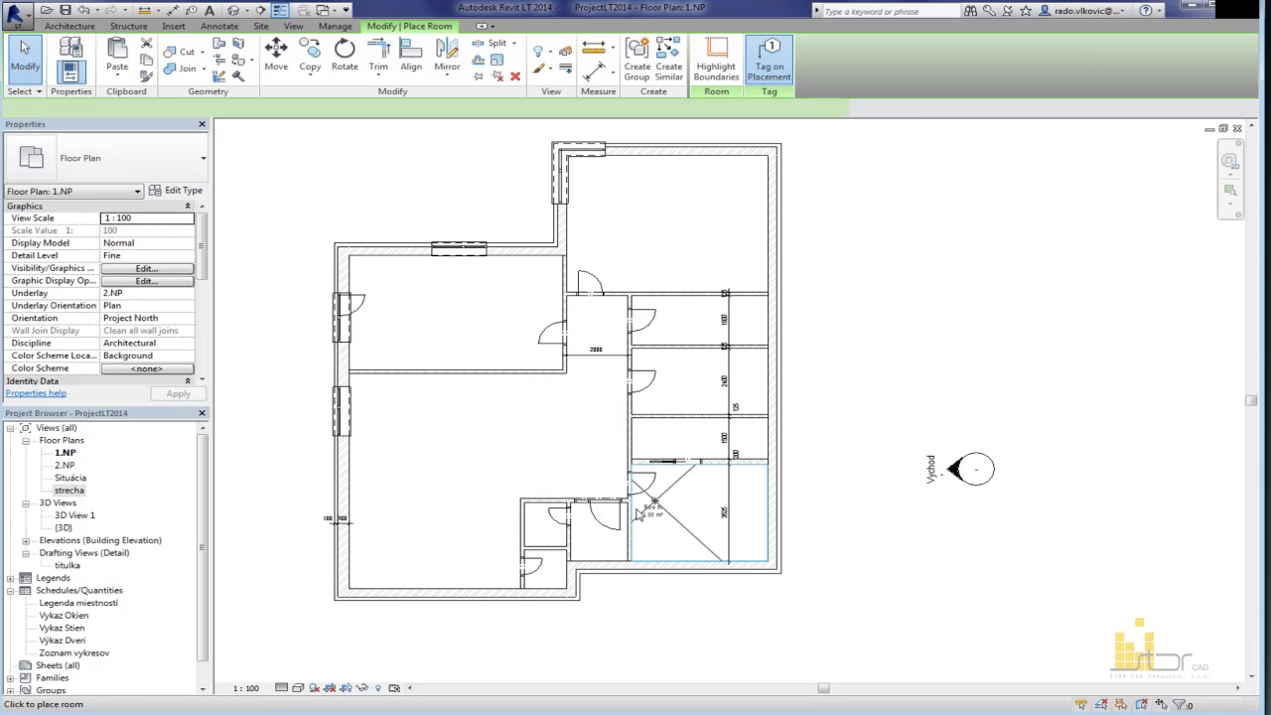
# Step: Place rooms tagged with the Nazov,Plocha type in the small entrance space and the two small rooms beside it
pyautogui.scroll(4, 536, 576)
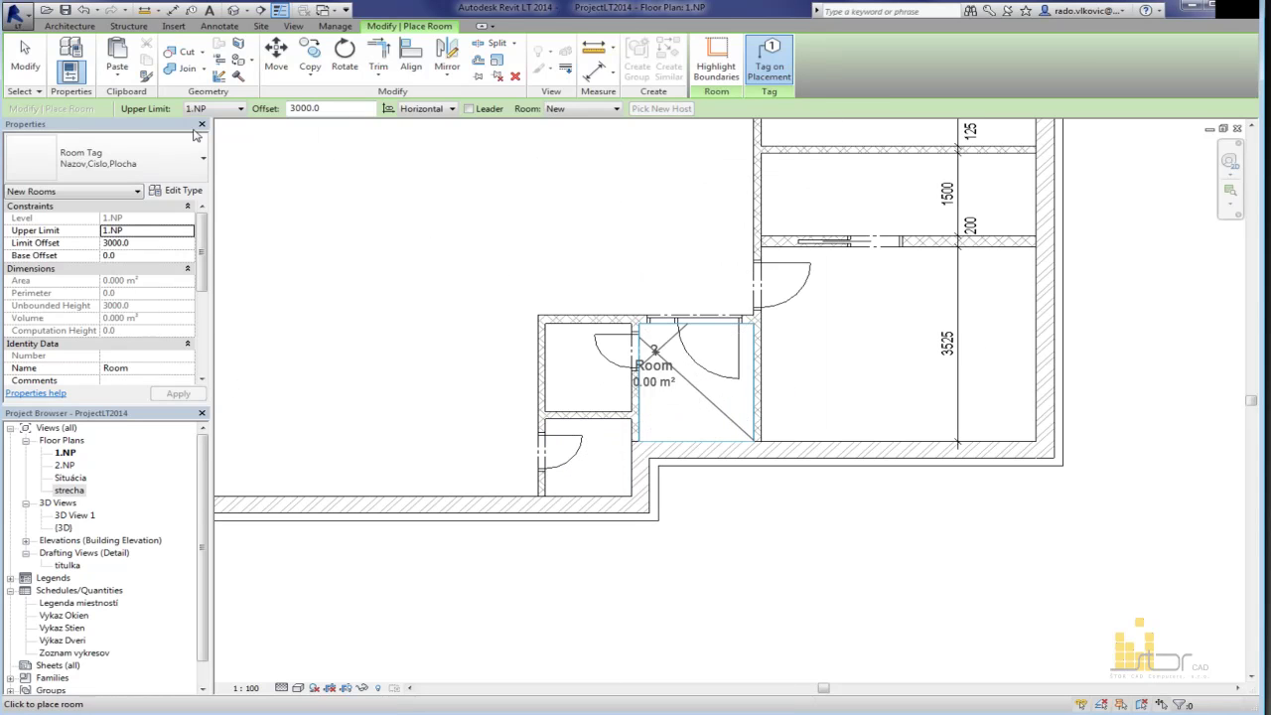
pyautogui.click(89, 159)
pyautogui.click(70, 254)
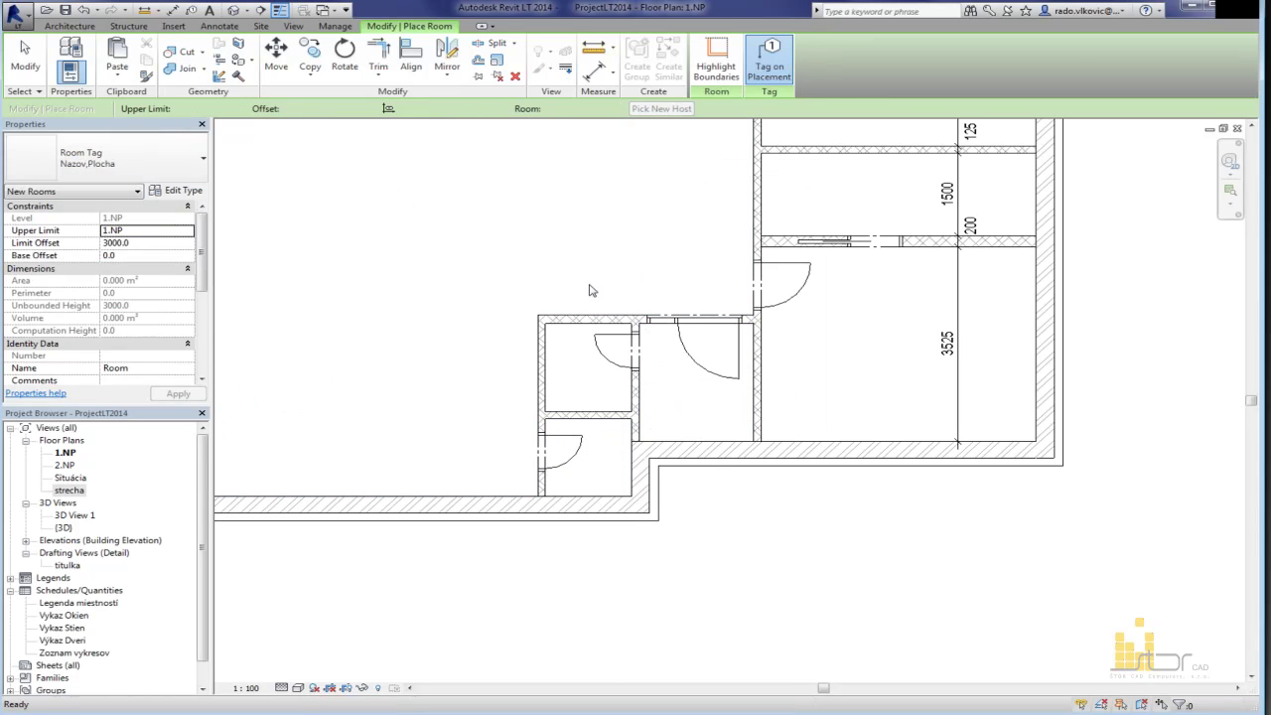
pyautogui.click(698, 382)
pyautogui.moveTo(810, 422); pyautogui.dragTo(793, 446, button='middle')
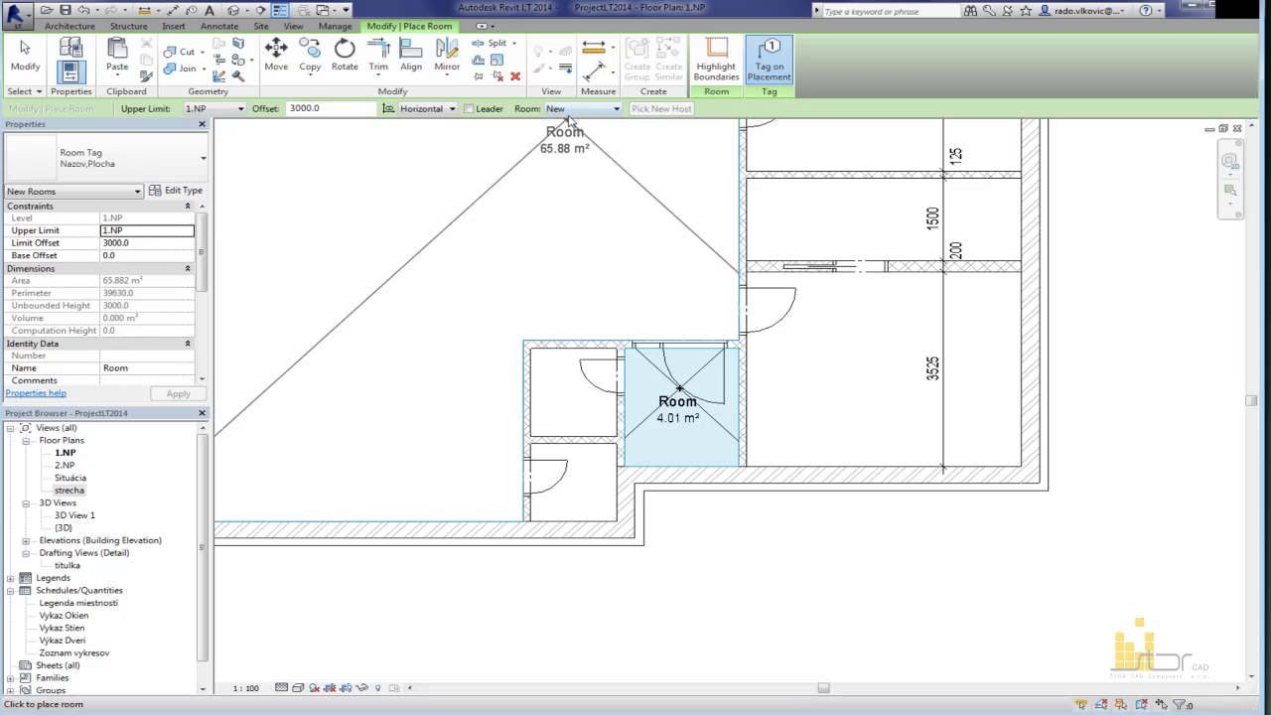
pyautogui.click(578, 380)
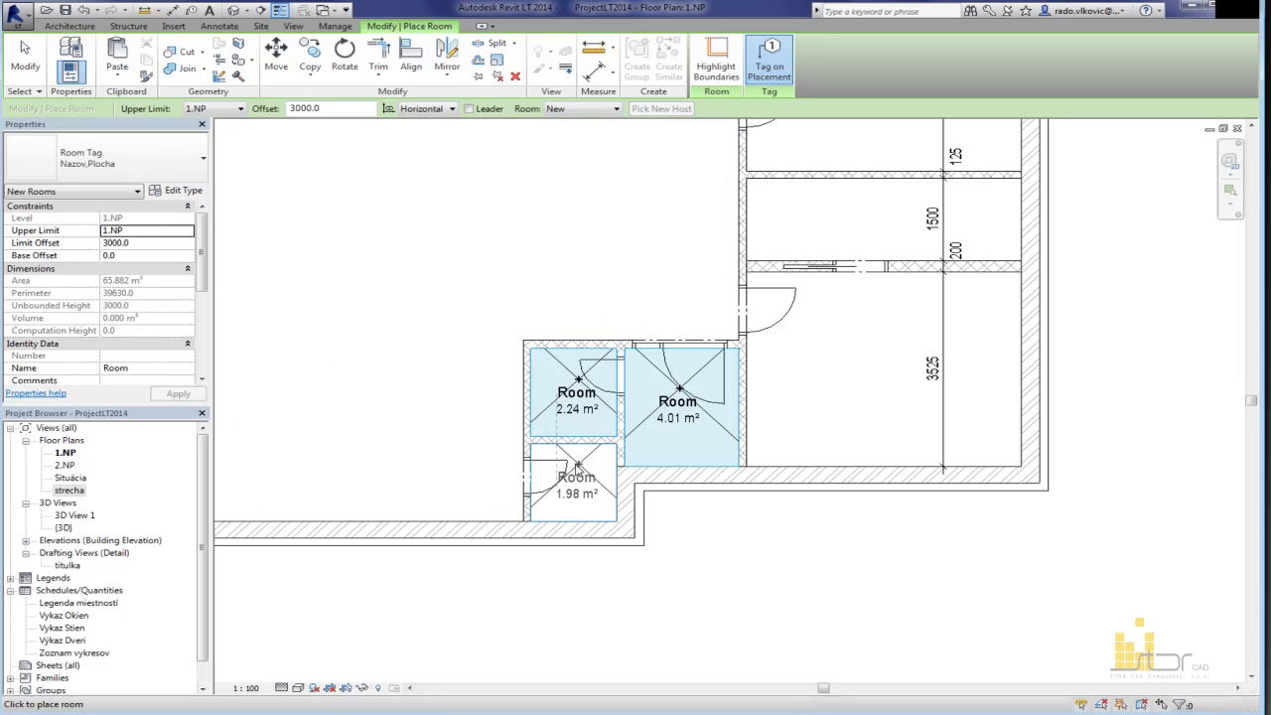
pyautogui.click(578, 464)
# Step: Place rooms in the four stacked rooms along the east wall and in the large open living space
pyautogui.click(862, 350)
pyautogui.click(875, 206)
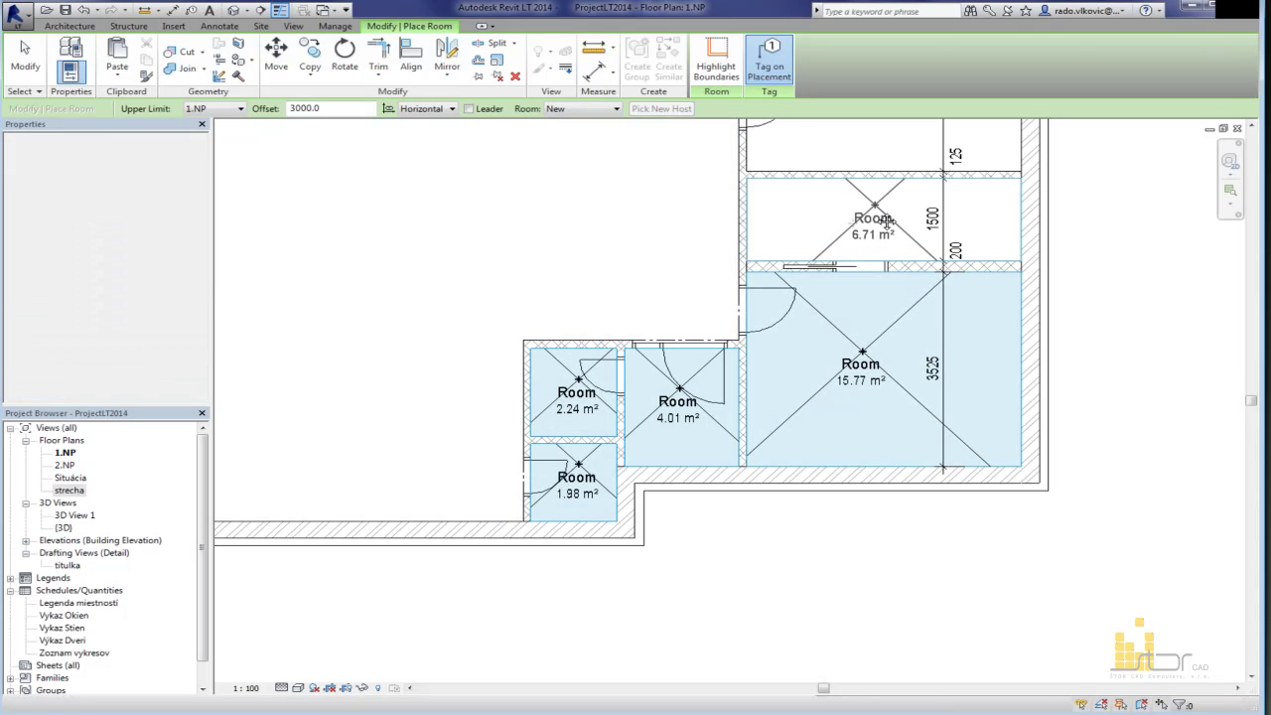
pyautogui.moveTo(876, 214); pyautogui.dragTo(864, 466, button='middle')
pyautogui.scroll(-1, 841, 347)
pyautogui.click(850, 353)
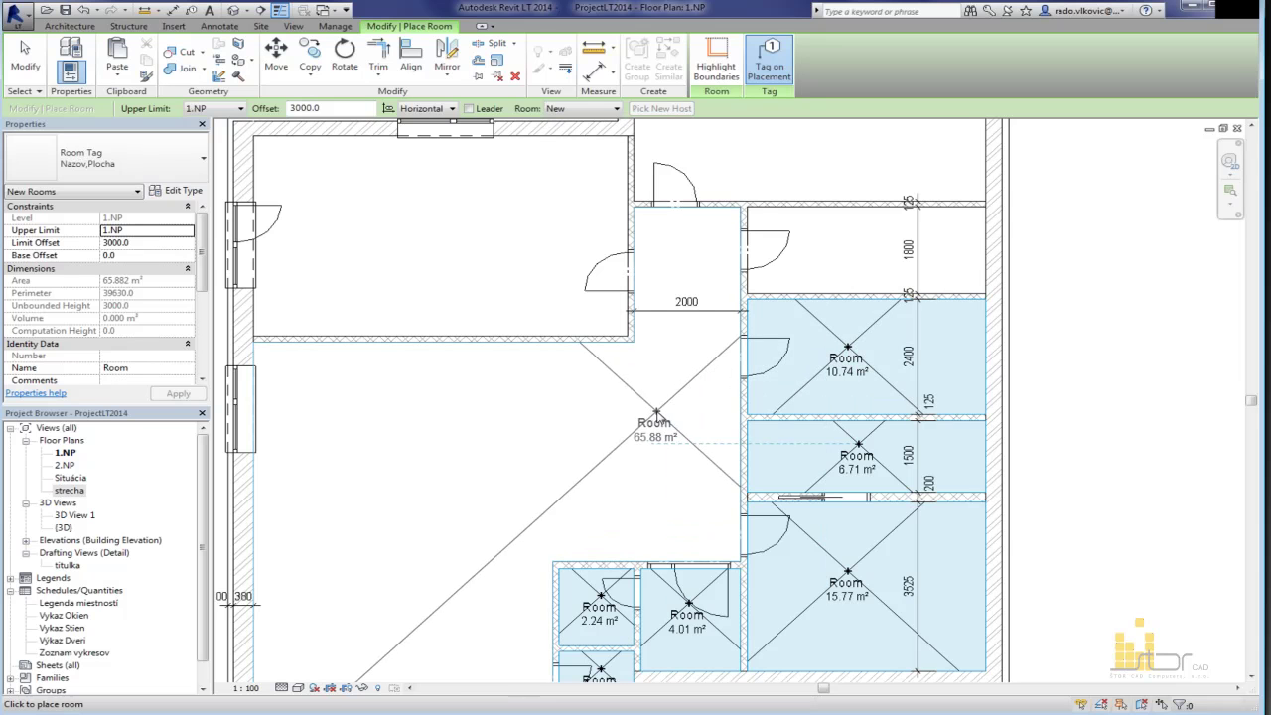
pyautogui.click(862, 246)
pyautogui.click(496, 476)
pyautogui.press('Escape')
pyautogui.press('Escape')
# Step: Rename the 15.77 m² room in the south-east corner as Izba through its tag
pyautogui.moveTo(747, 422); pyautogui.dragTo(732, 345, button='middle')
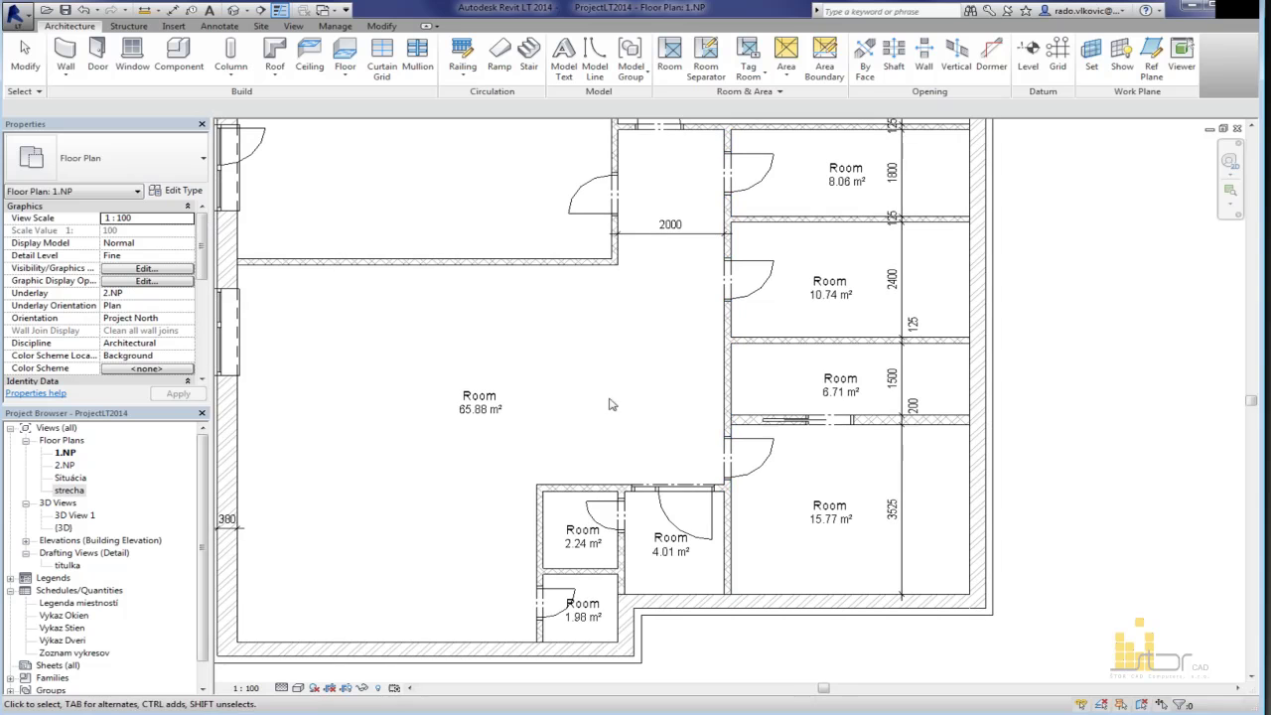
pyautogui.click(484, 379)
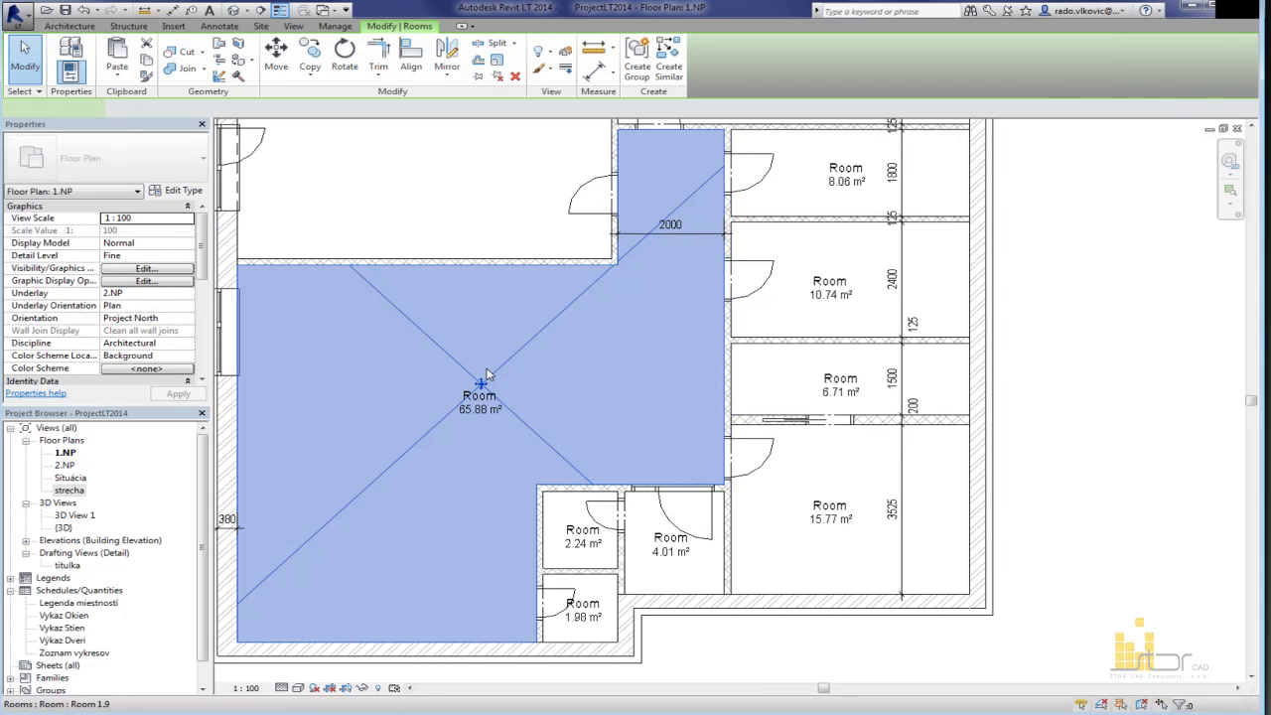
pyautogui.press('Escape')
pyautogui.scroll(5, 457, 377)
pyautogui.scroll(-3, 585, 487)
pyautogui.moveTo(599, 480); pyautogui.dragTo(714, 329, button='middle')
pyautogui.moveTo(1132, 498); pyautogui.dragTo(880, 471, button='middle')
pyautogui.doubleClick(864, 418)
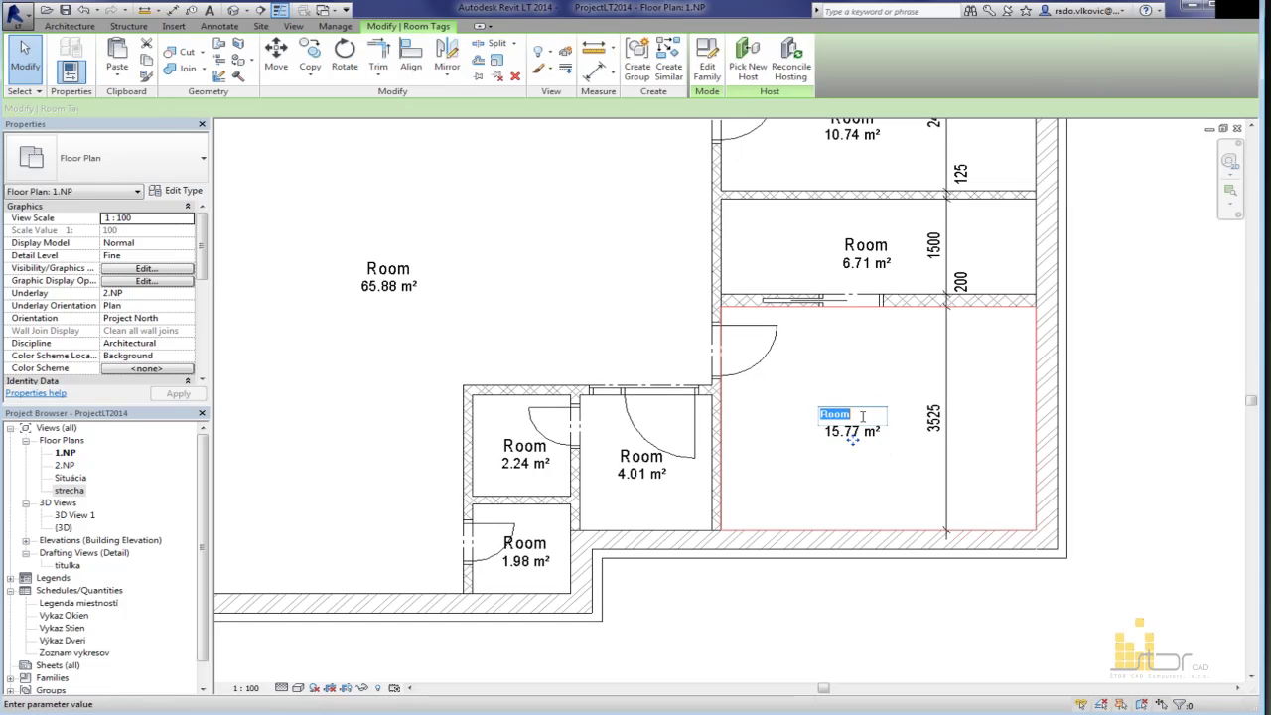
pyautogui.write('Iyb')
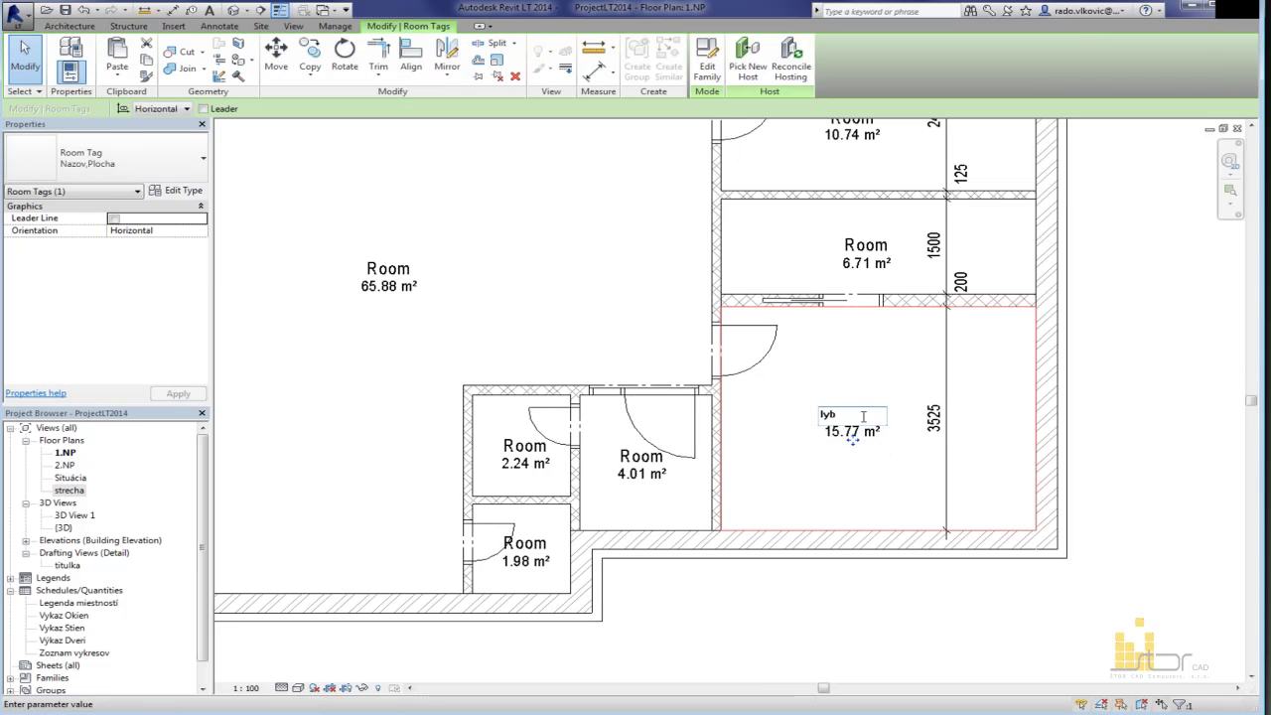
pyautogui.press('Return')
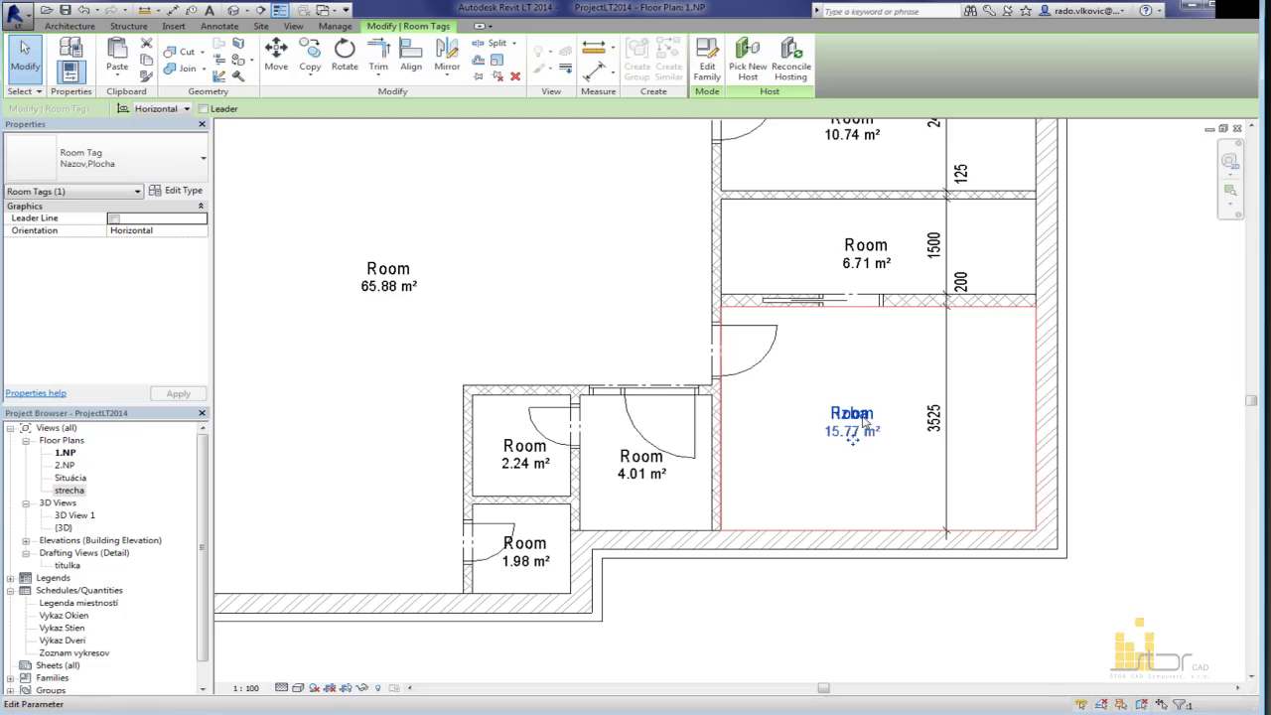
# Step: Rename the 4.01 m² entrance room as Predsien through its tag
pyautogui.click(641, 463)
pyautogui.click(641, 459)
pyautogui.write('Pr')
pyautogui.press('Return')
pyautogui.click(626, 331)
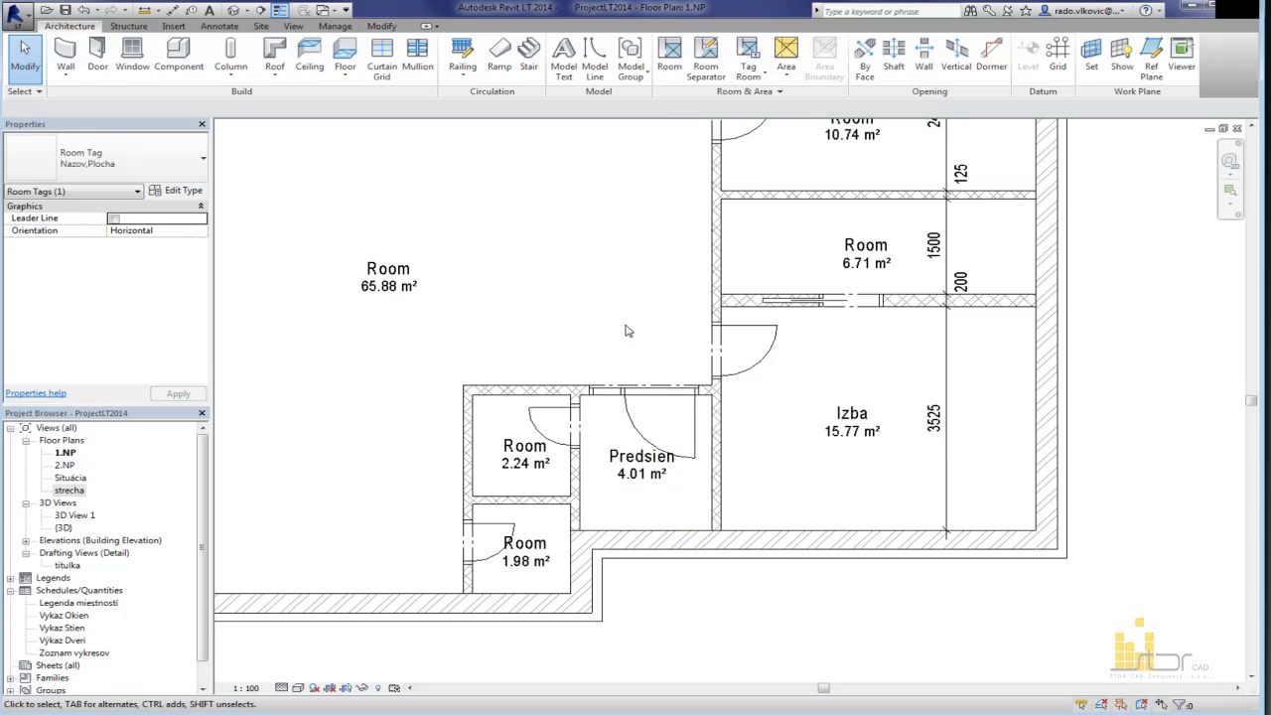
# Step: Open the Legenda miestností room schedule
pyautogui.scroll(-5, 626, 331)
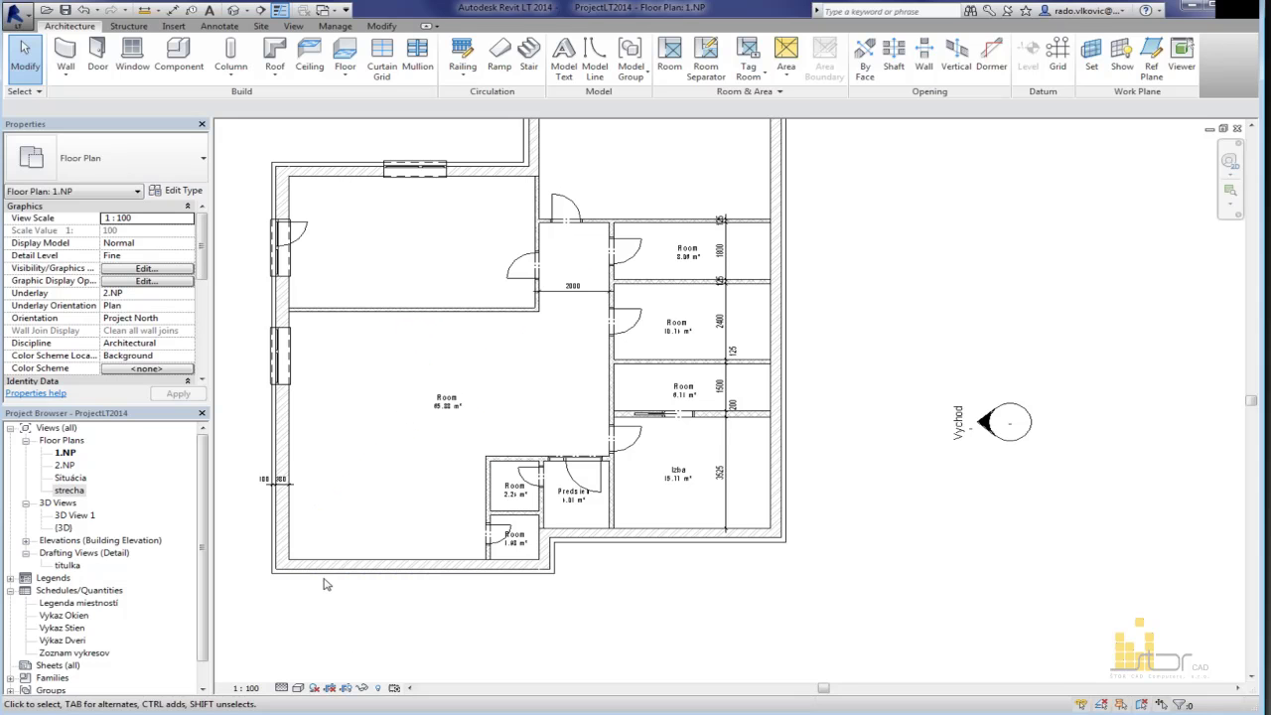
pyautogui.moveTo(391, 525); pyautogui.dragTo(437, 607, button='middle')
pyautogui.scroll(-2, 628, 216)
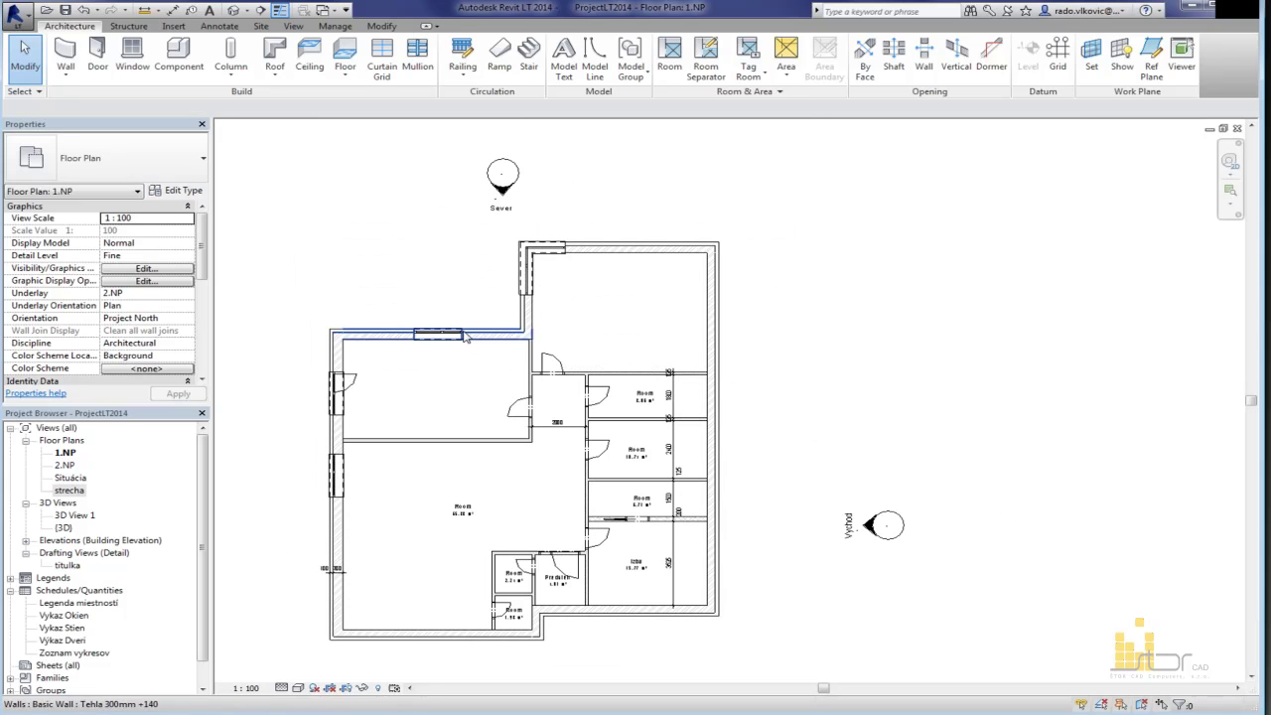
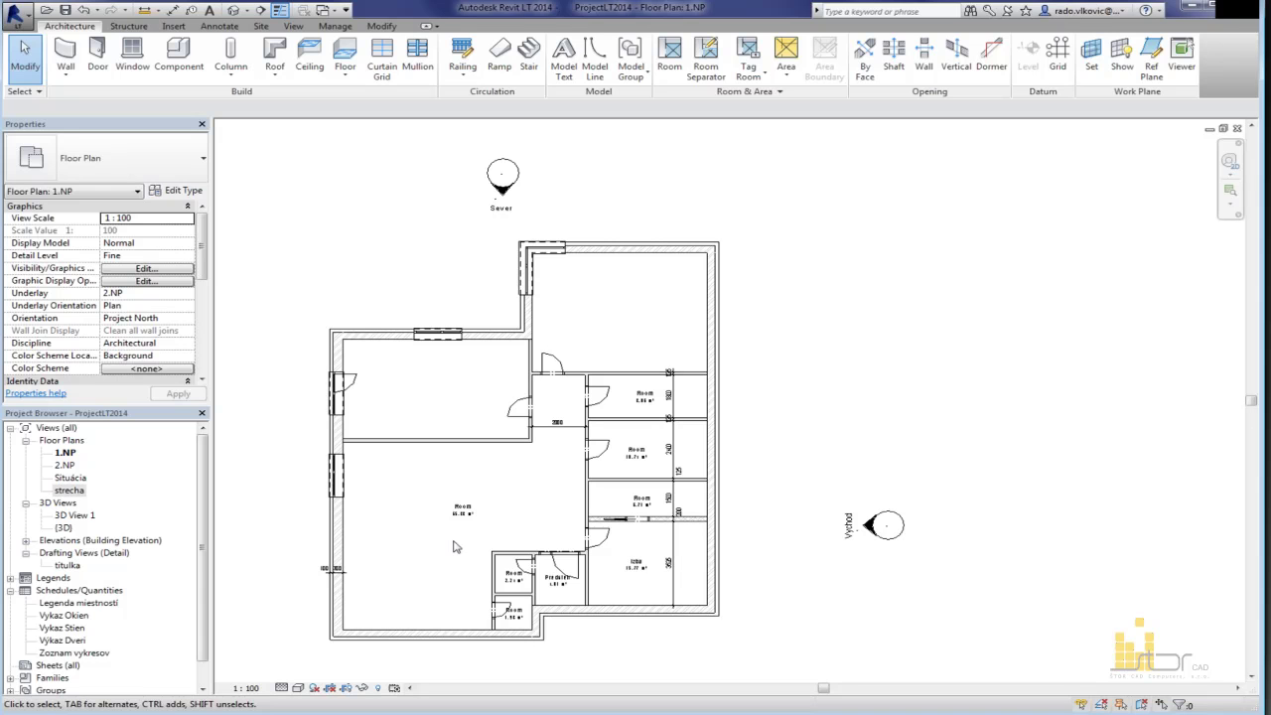
pyautogui.click(83, 606)
pyautogui.doubleClick(106, 606)
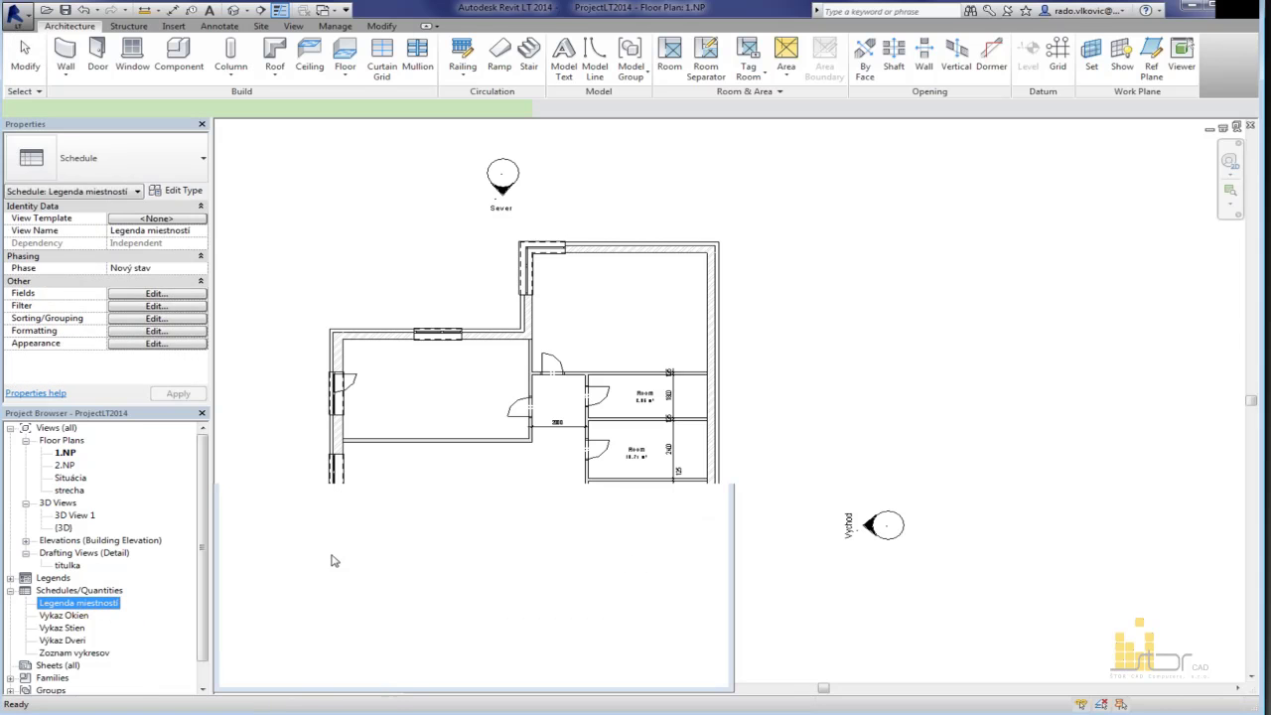
# Step: Resize and arrange the Legenda miestností schedule and the 1.NP floor plan windows side by side
pyautogui.click(1237, 127)
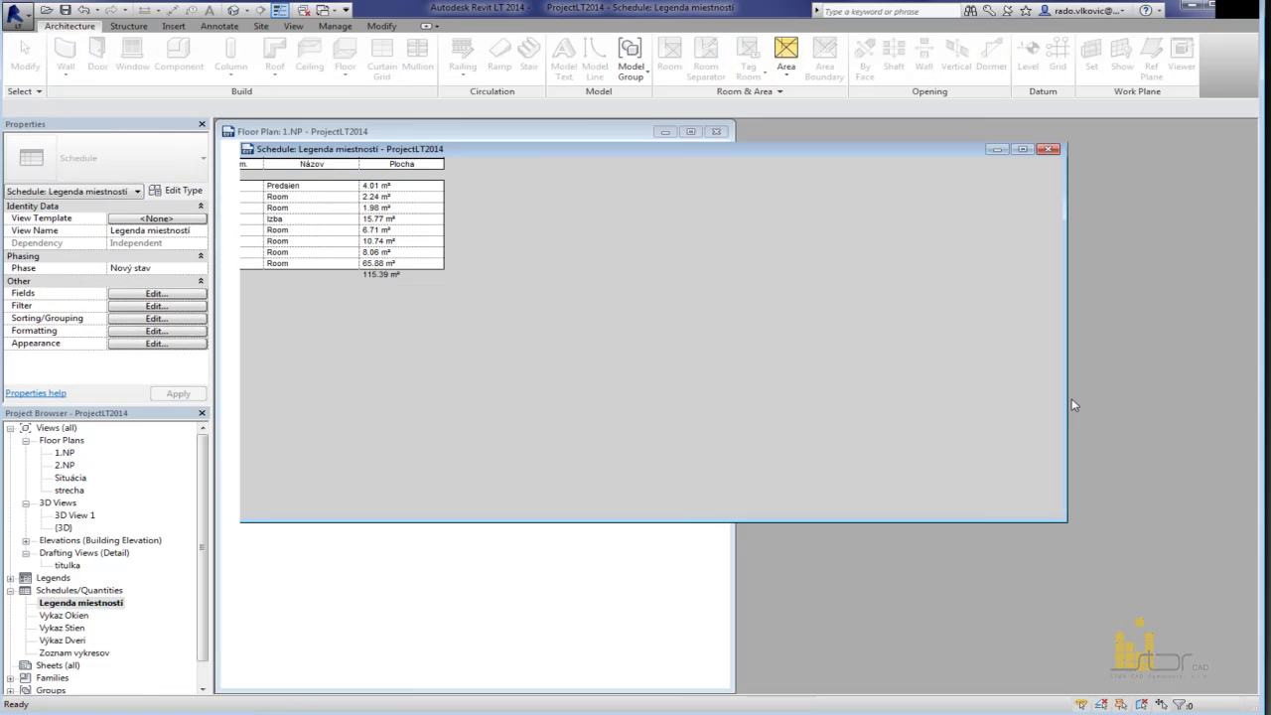
pyautogui.moveTo(1060, 520); pyautogui.dragTo(566, 360)
pyautogui.moveTo(427, 149); pyautogui.dragTo(1103, 137)
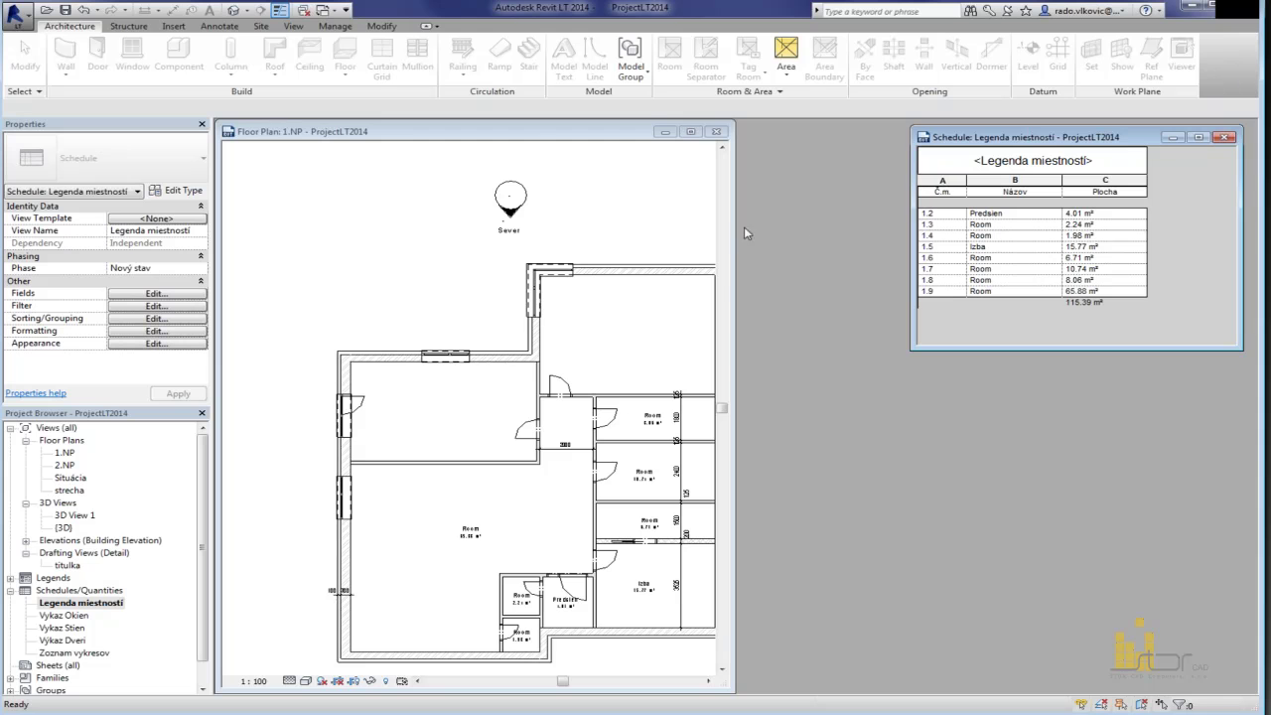
pyautogui.moveTo(730, 240); pyautogui.dragTo(906, 236)
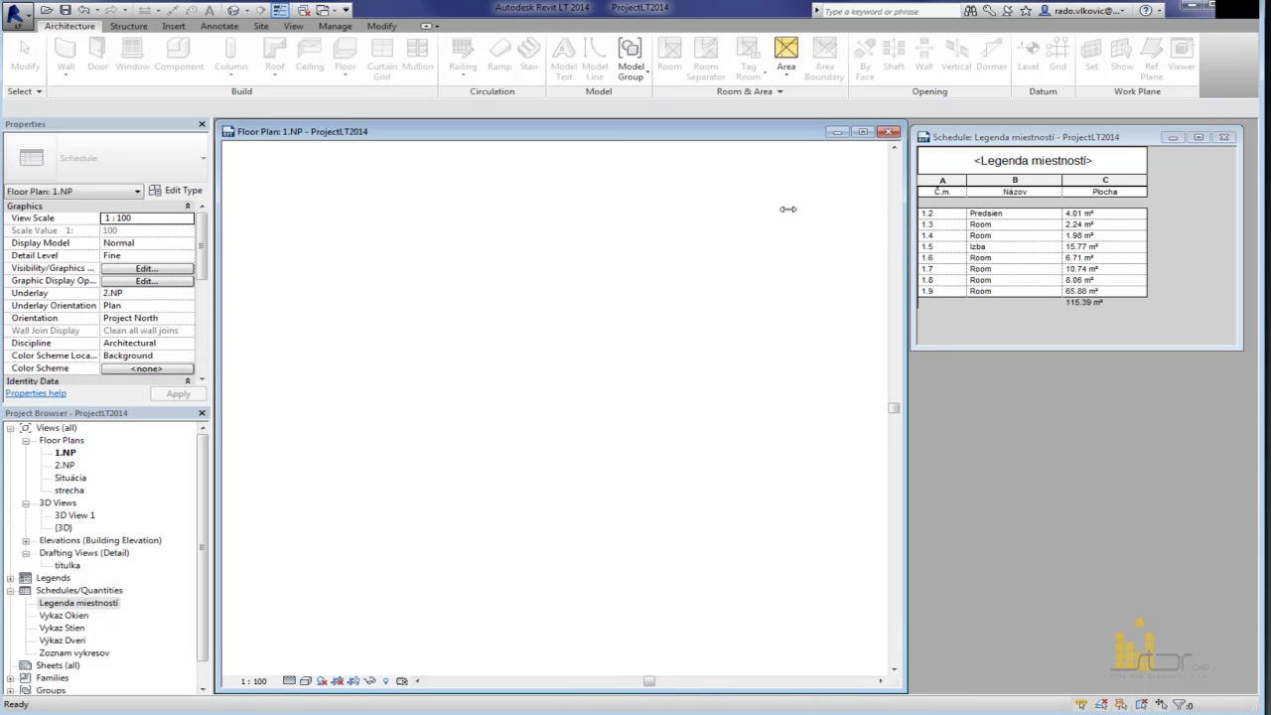
# Step: Go through the room names in the schedule row by row to locate each room in the floor plan
pyautogui.click(1023, 216)
pyautogui.click(1019, 212)
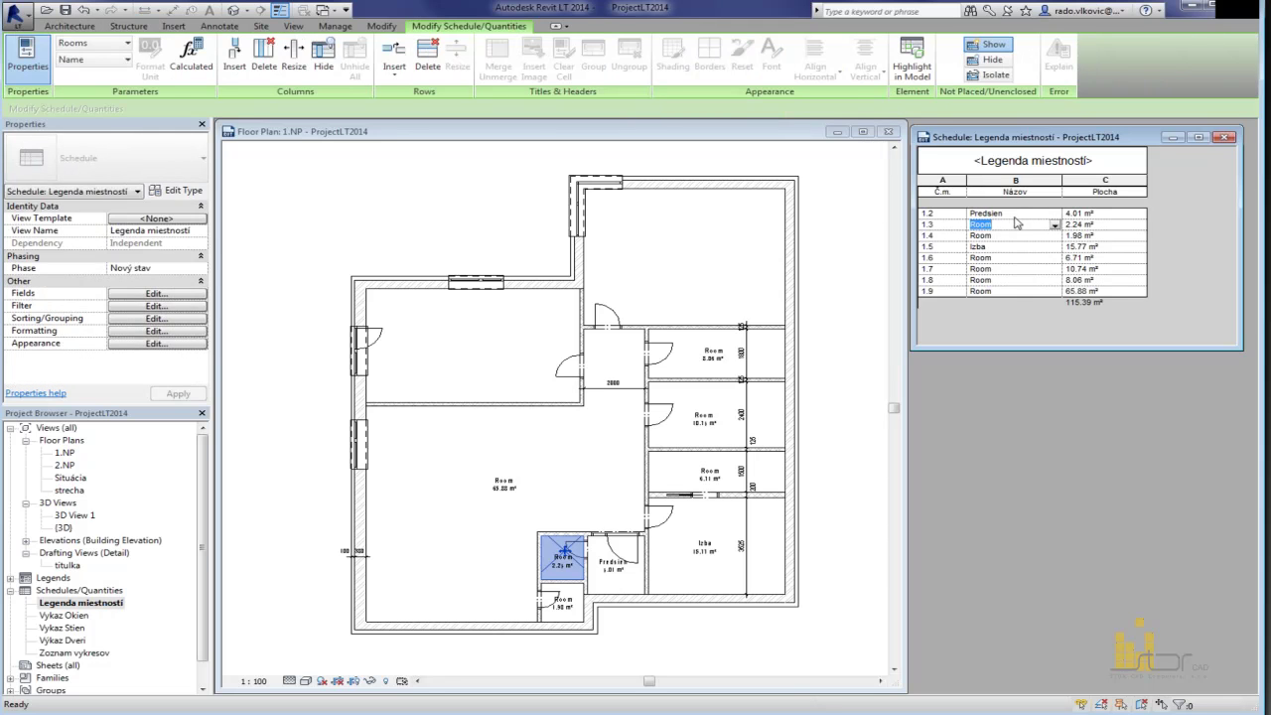
pyautogui.click(1019, 224)
pyautogui.click(1020, 235)
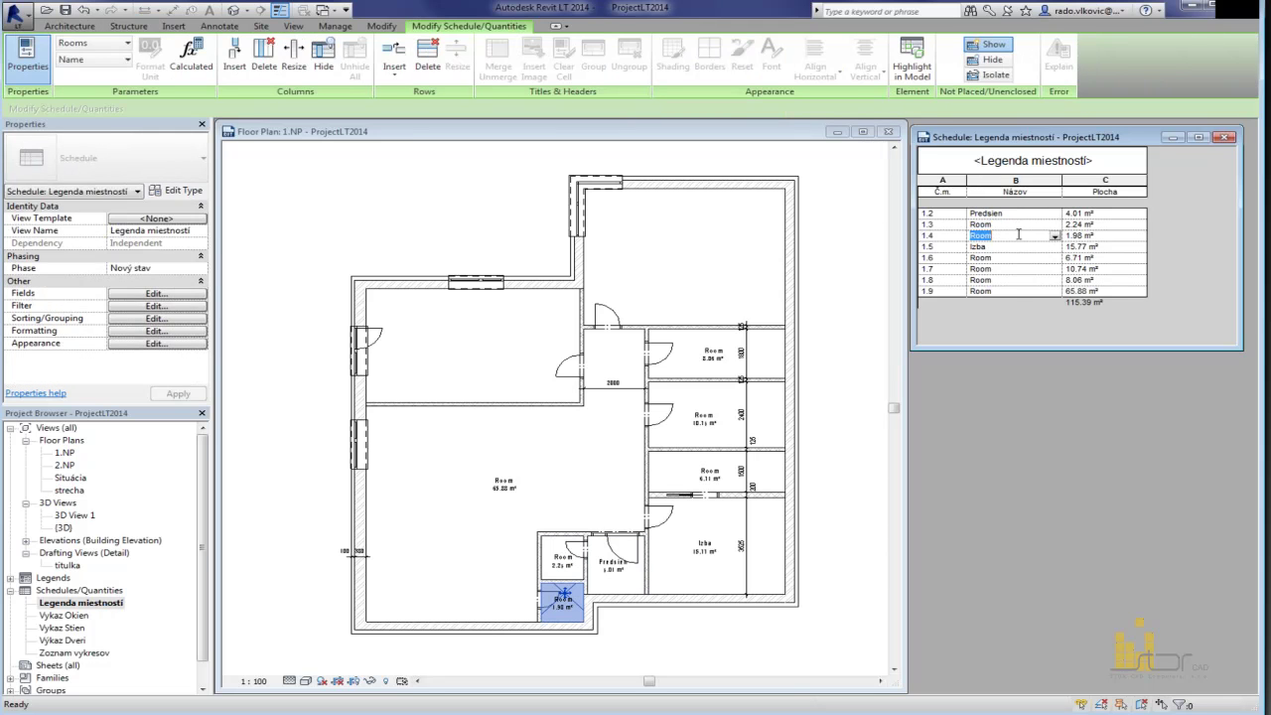
pyautogui.click(1017, 246)
pyautogui.click(1015, 257)
pyautogui.click(1012, 268)
pyautogui.click(1010, 280)
pyautogui.click(1010, 291)
pyautogui.click(1012, 213)
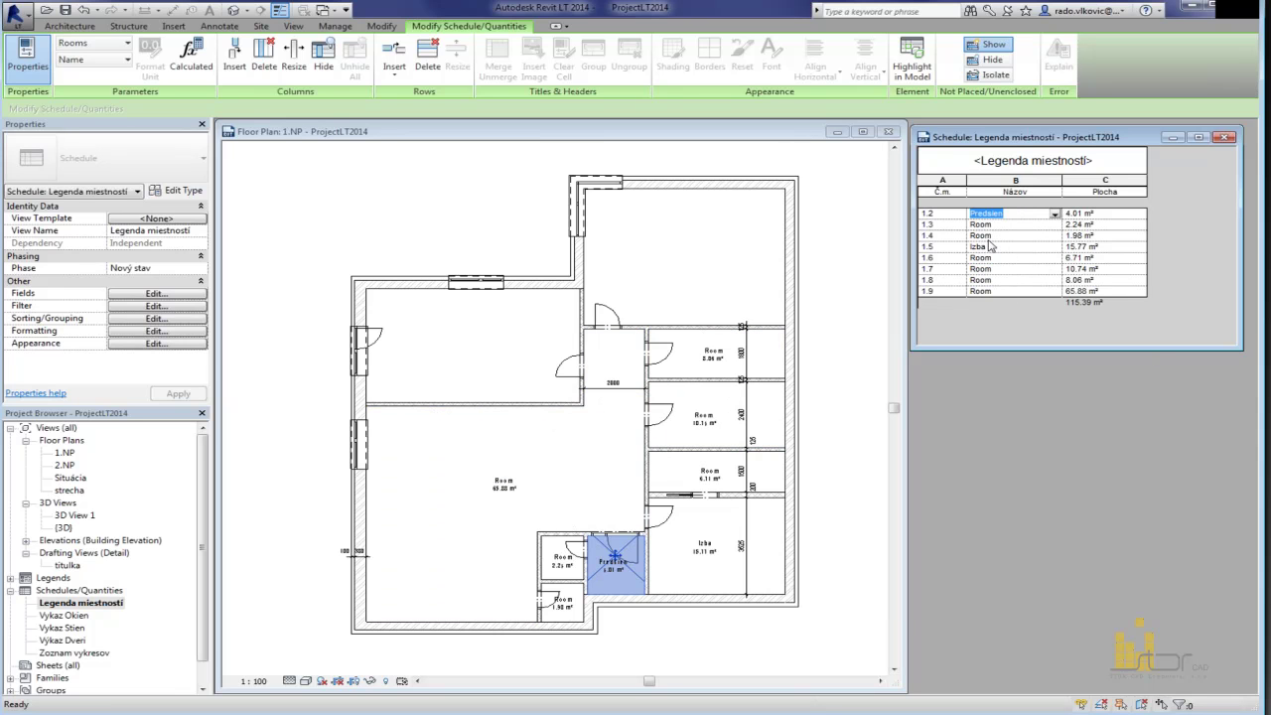
pyautogui.moveTo(968, 246); pyautogui.dragTo(975, 246)
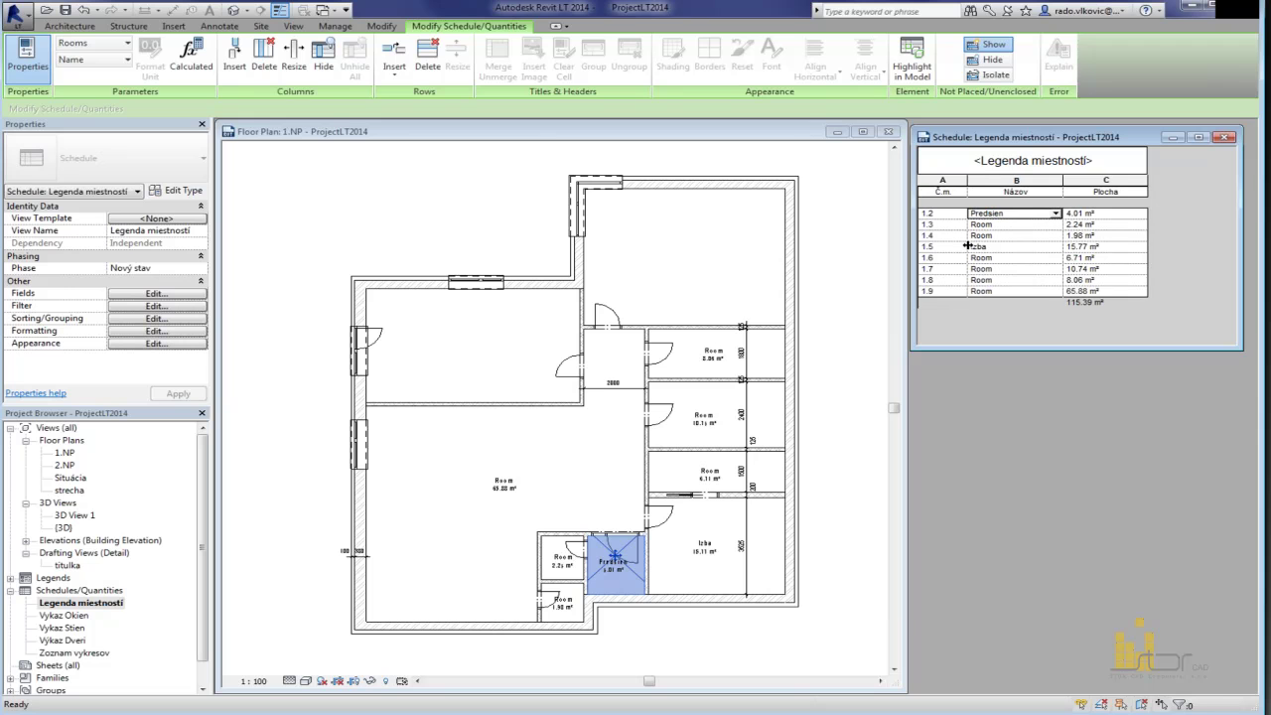
# Step: Rename the 6.71 m² room in the floor plan as Satnik through its tag
pyautogui.click(594, 513)
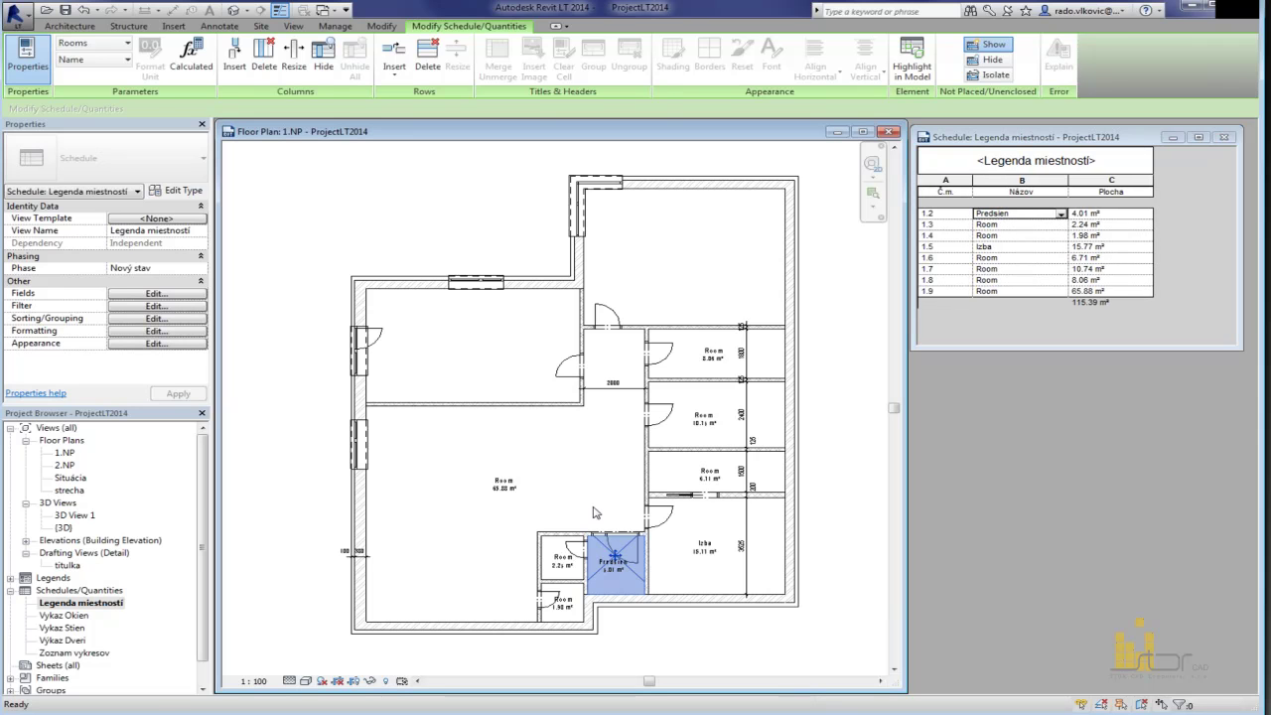
pyautogui.scroll(2, 712, 482)
pyautogui.scroll(2, 711, 482)
pyautogui.doubleClick(715, 468)
pyautogui.write('s')
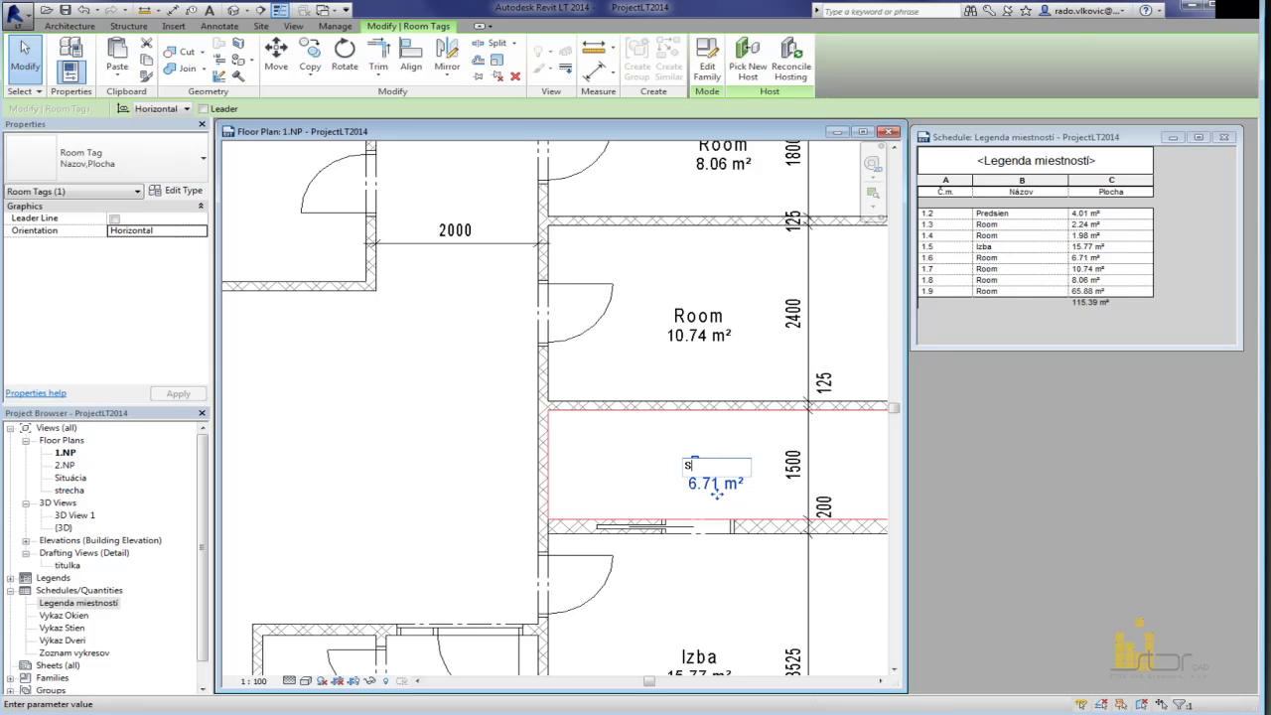
pyautogui.write('atnik')
pyautogui.press('Return')
# Step: Enter Kupelnaä as the name of room 1.7 in the schedule
pyautogui.click(1020, 258)
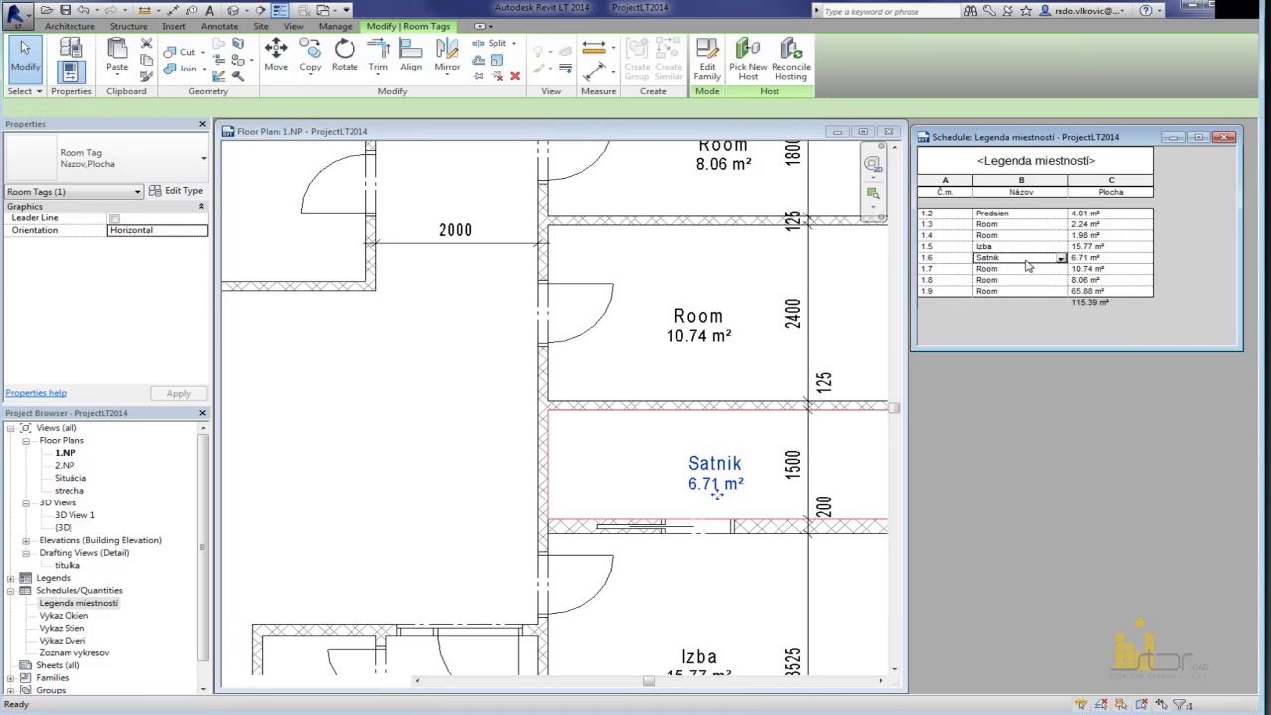
pyautogui.click(1019, 269)
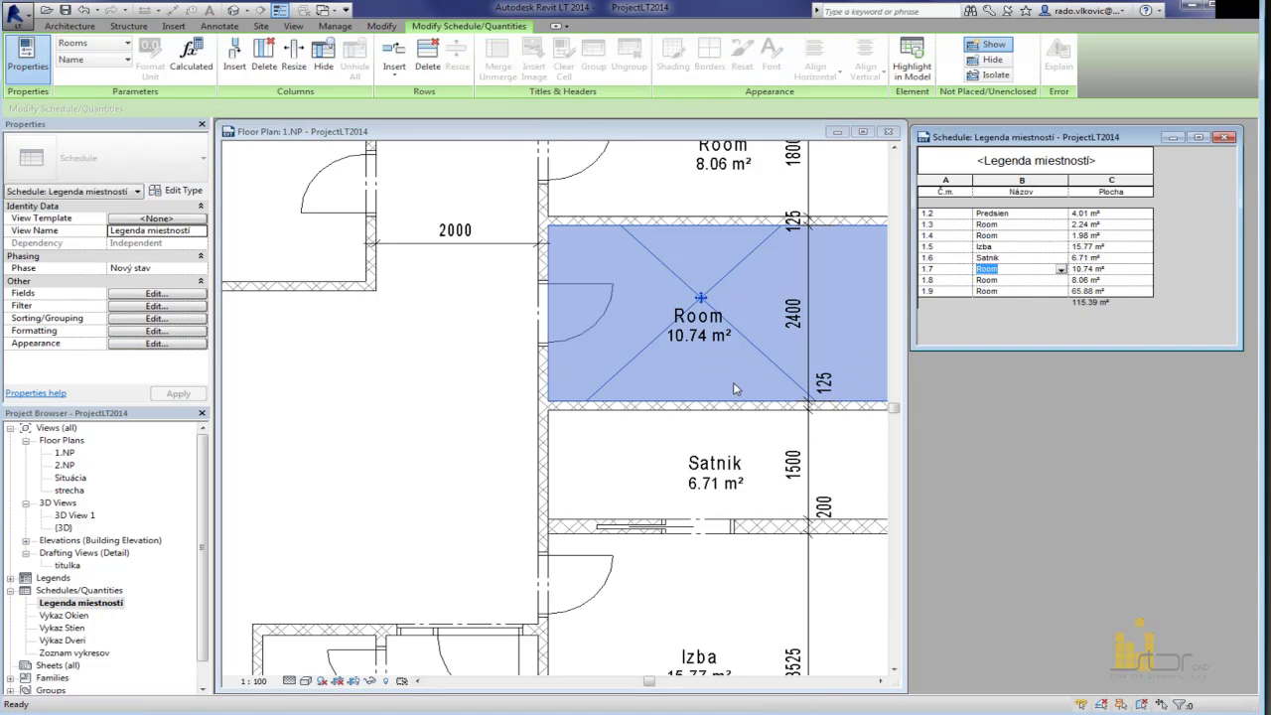
pyautogui.click(736, 388)
pyautogui.click(1021, 270)
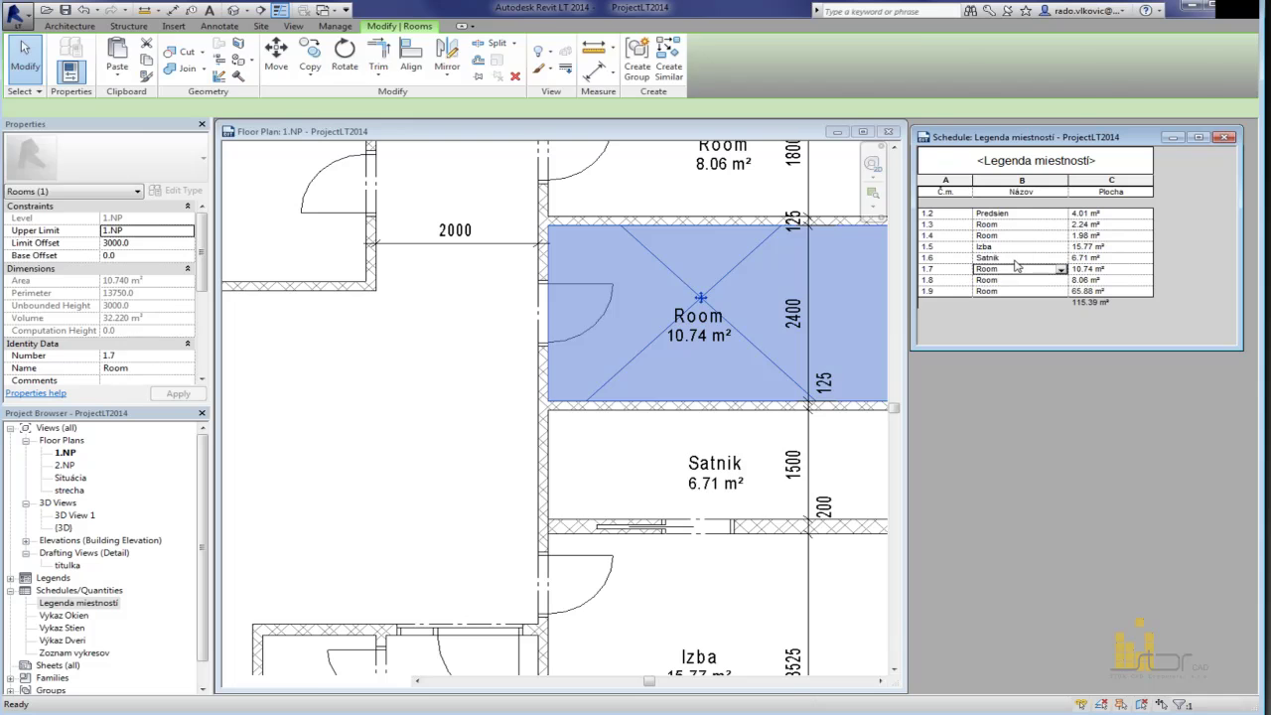
pyautogui.click(1014, 260)
pyautogui.click(1011, 269)
pyautogui.write('Kupelnaä')
pyautogui.press('Return')
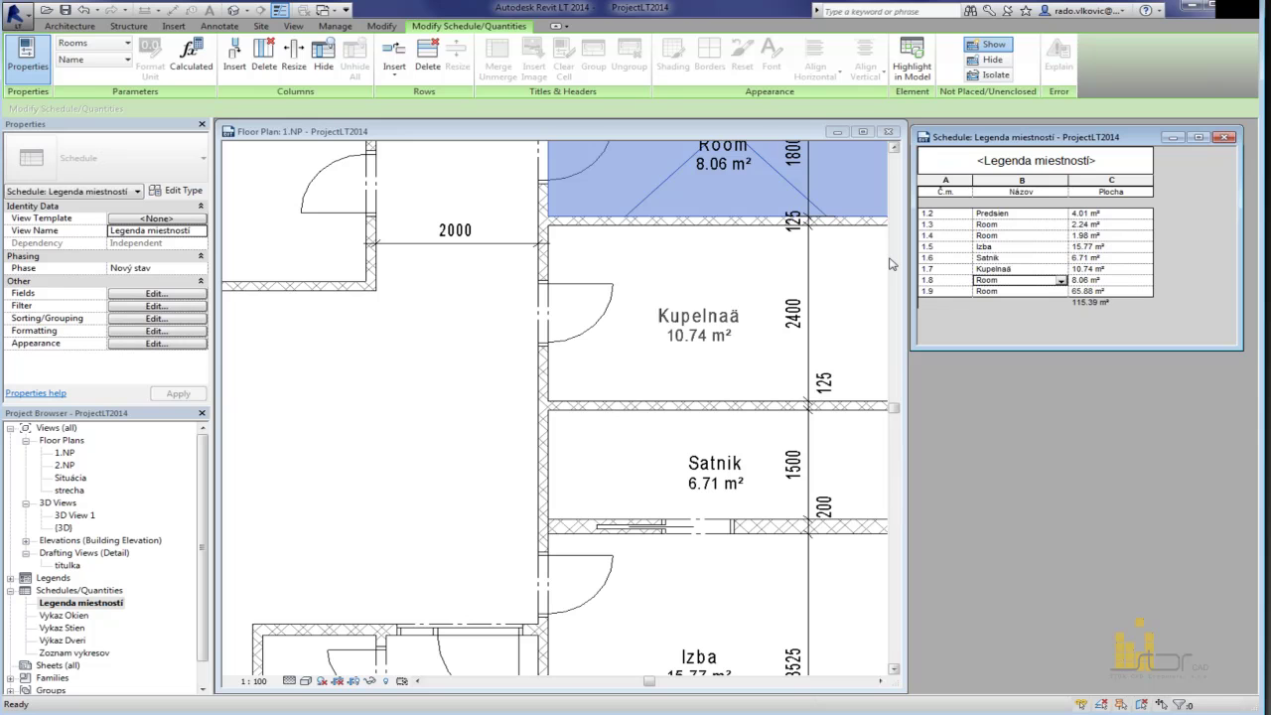
# Step: Correct the name of room 1.7 to Kupelna in its floor plan tag
pyautogui.click(761, 320)
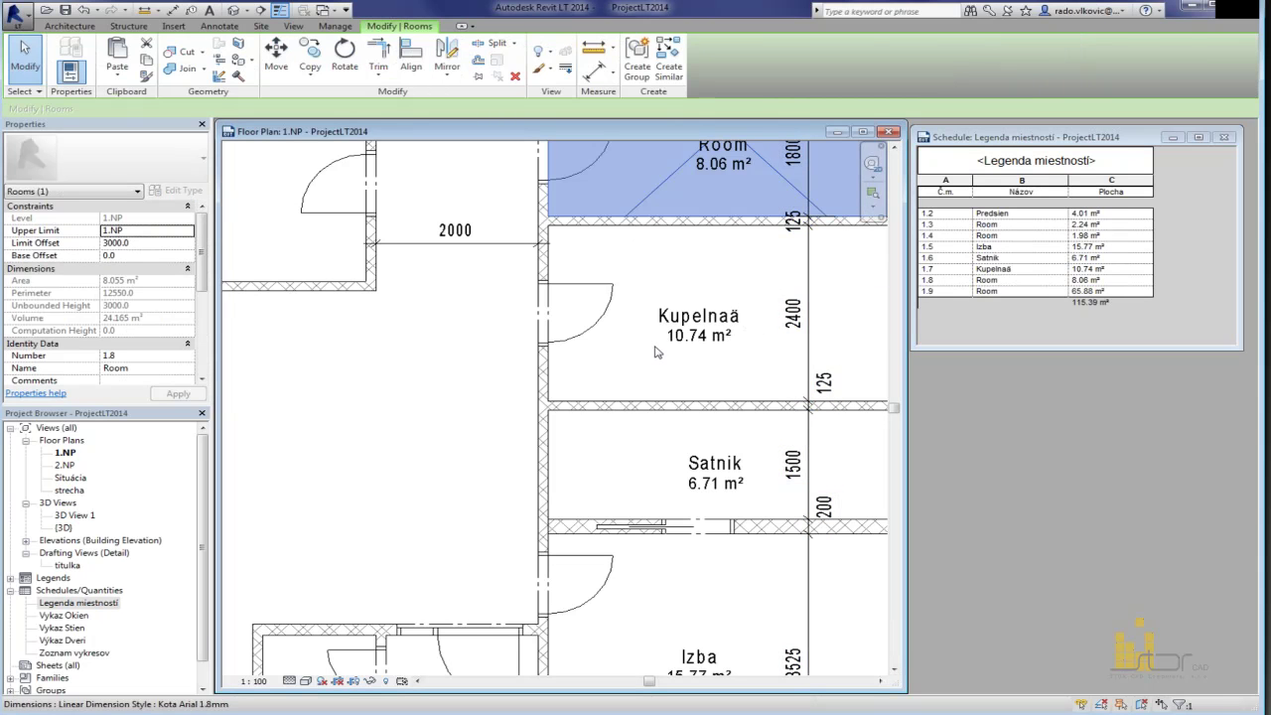
pyautogui.click(749, 320)
pyautogui.click(736, 318)
pyautogui.click(735, 318)
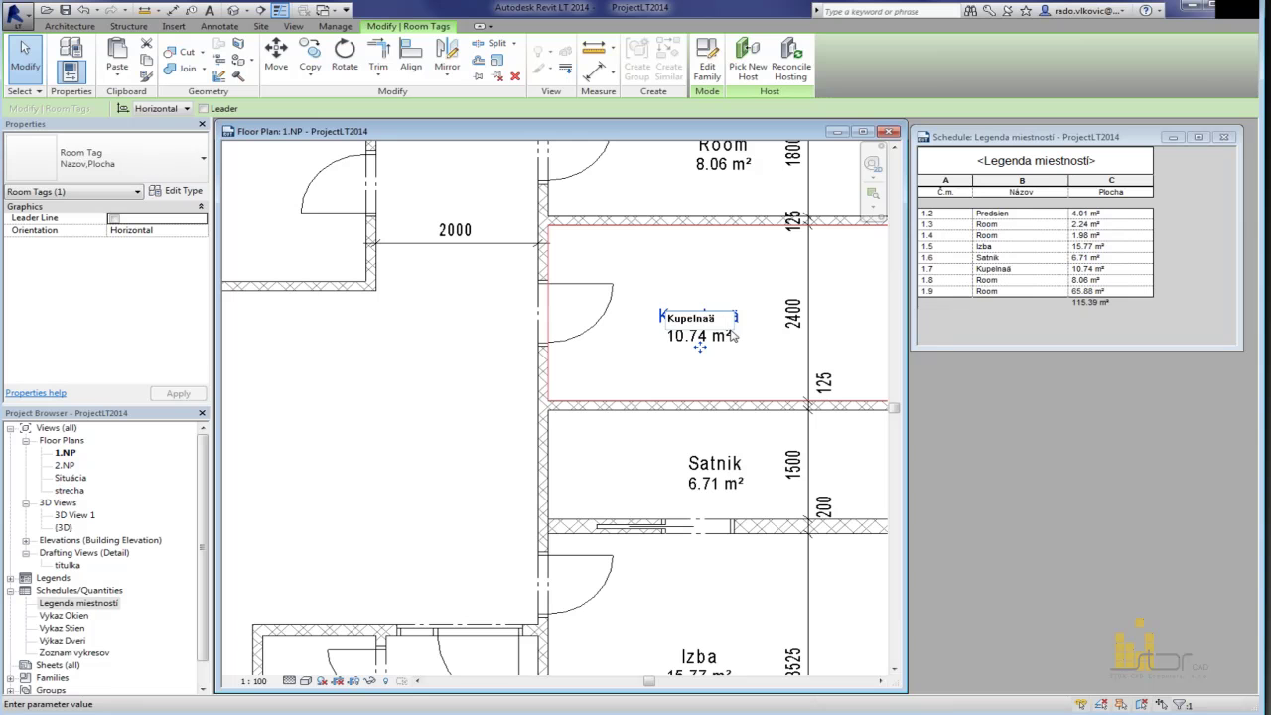
pyautogui.press('BackSpace')
pyautogui.press('Return')
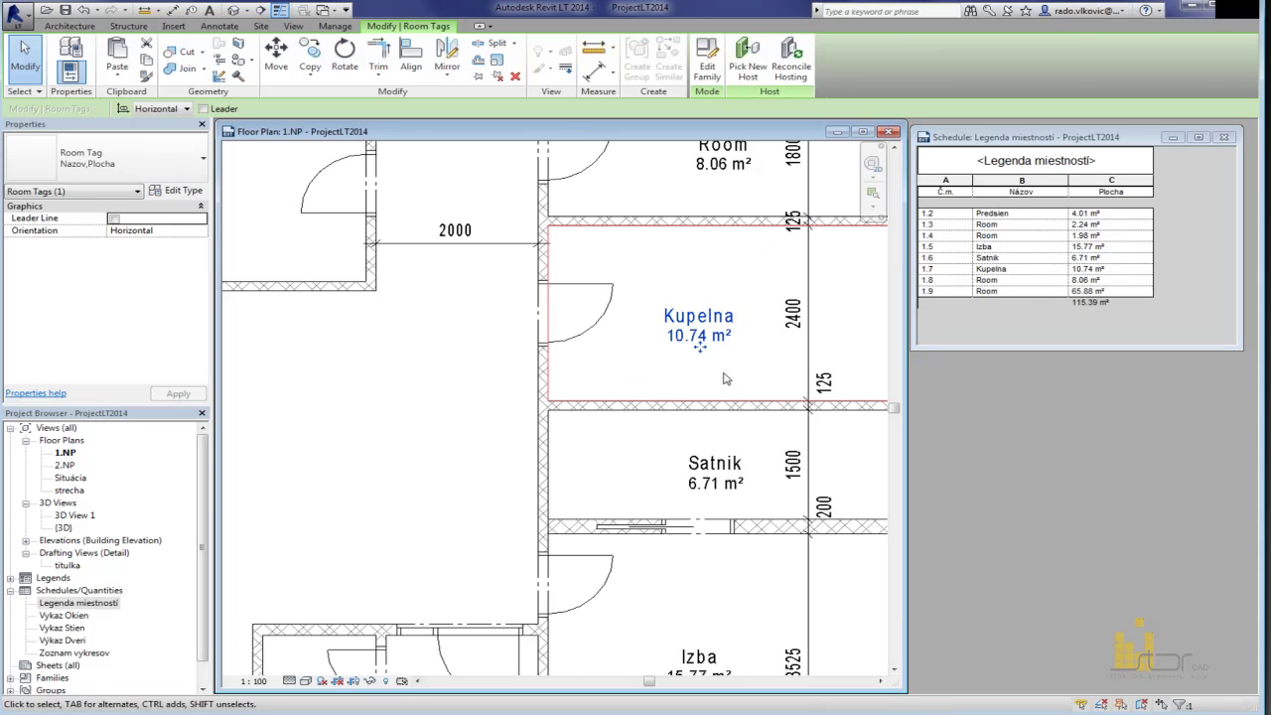
# Step: Rename the 8.06 m² room north of the bathroom as Pracovna through its tag
pyautogui.scroll(-2, 723, 369)
pyautogui.moveTo(723, 370); pyautogui.dragTo(695, 510, button='middle')
pyautogui.click(712, 338)
pyautogui.click(713, 337)
pyautogui.write('Pracovna')
pyautogui.press('Return')
# Step: Rename the large 65.88 m² room as Obyvacia izba through its tag
pyautogui.moveTo(672, 318); pyautogui.dragTo(666, 427, button='middle')
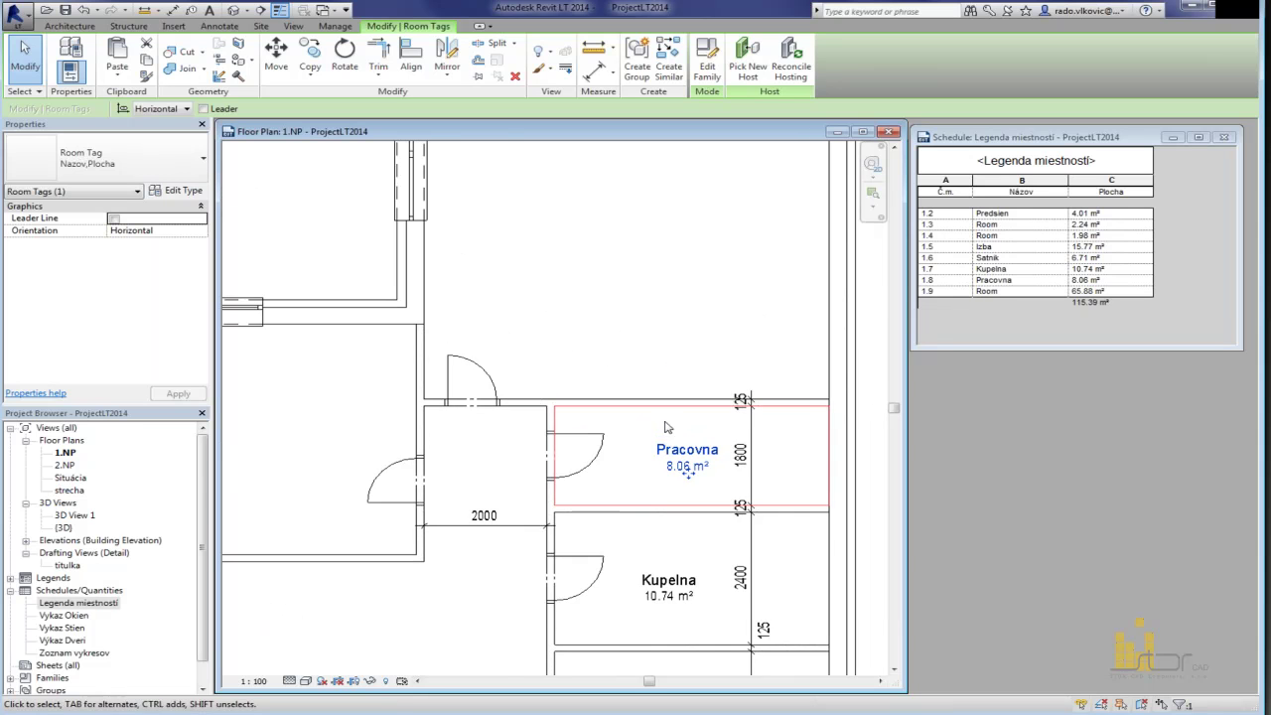
pyautogui.scroll(-3, 665, 427)
pyautogui.doubleClick(464, 409)
pyautogui.write('O')
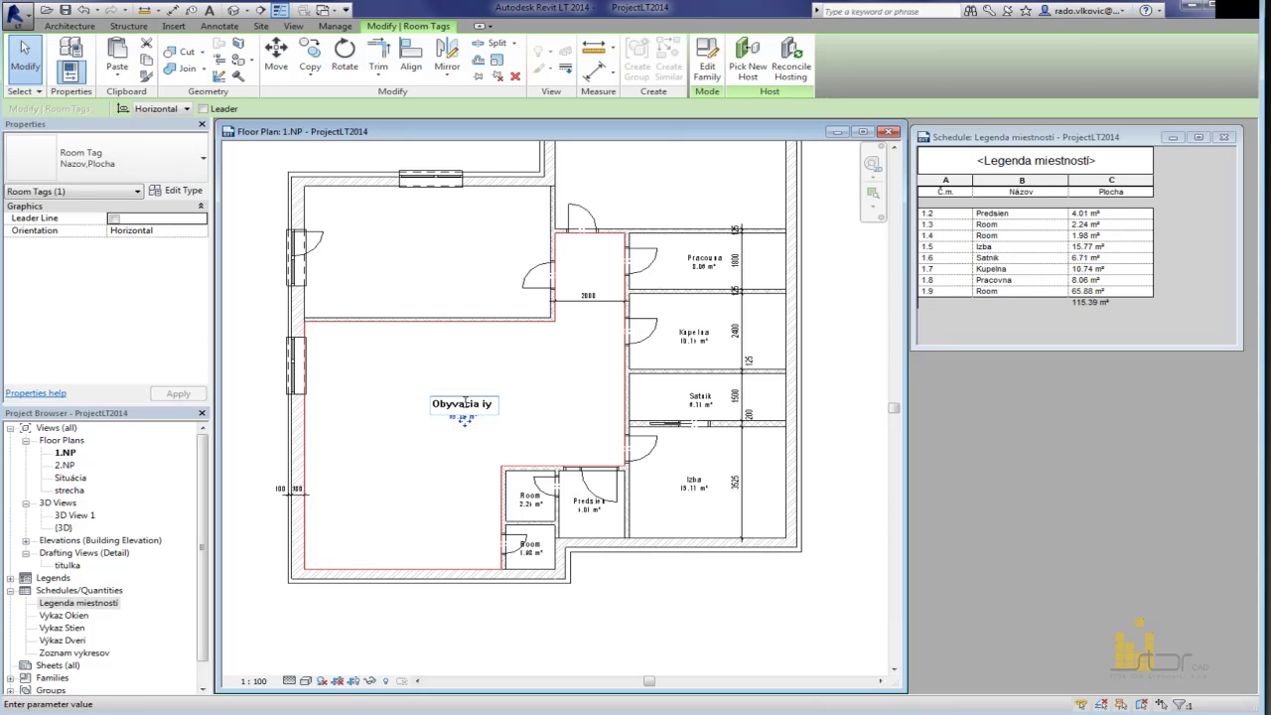
pyautogui.write('byvacia izba')
pyautogui.click(462, 452)
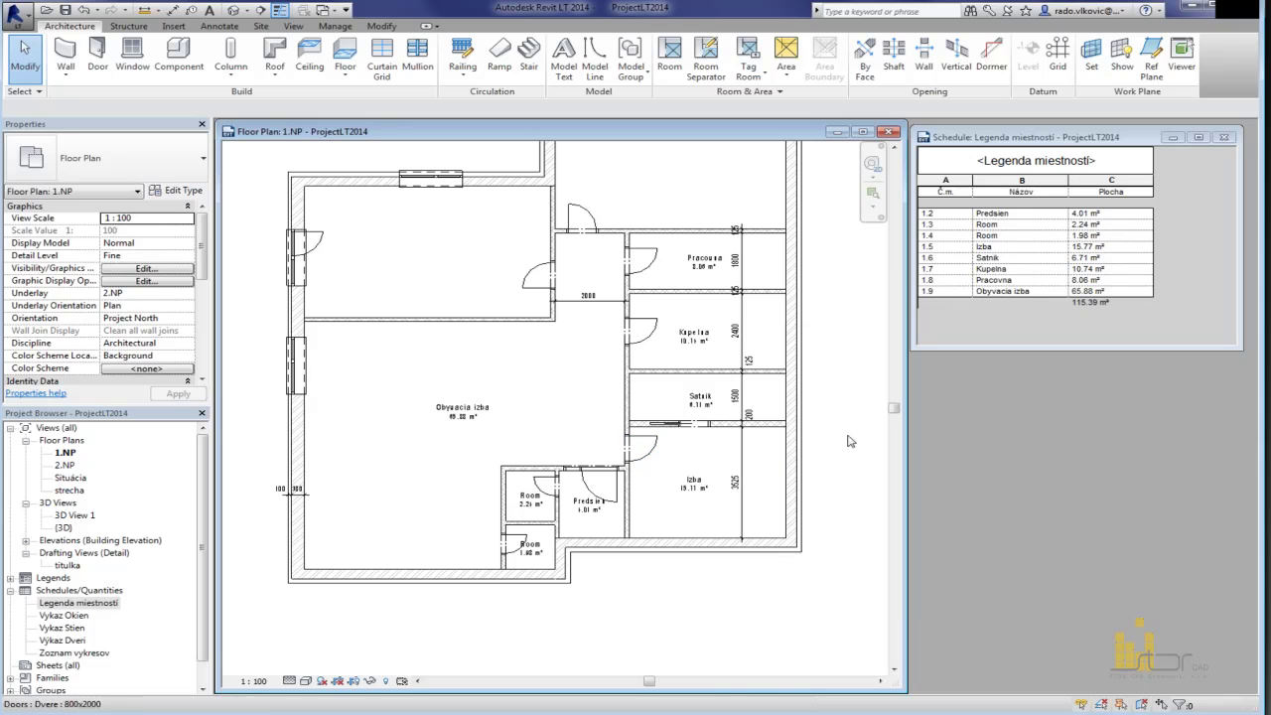
# Step: Name room 1.3 WC and room 1.4 Spajya in the Legenda miestností schedule
pyautogui.click(1014, 235)
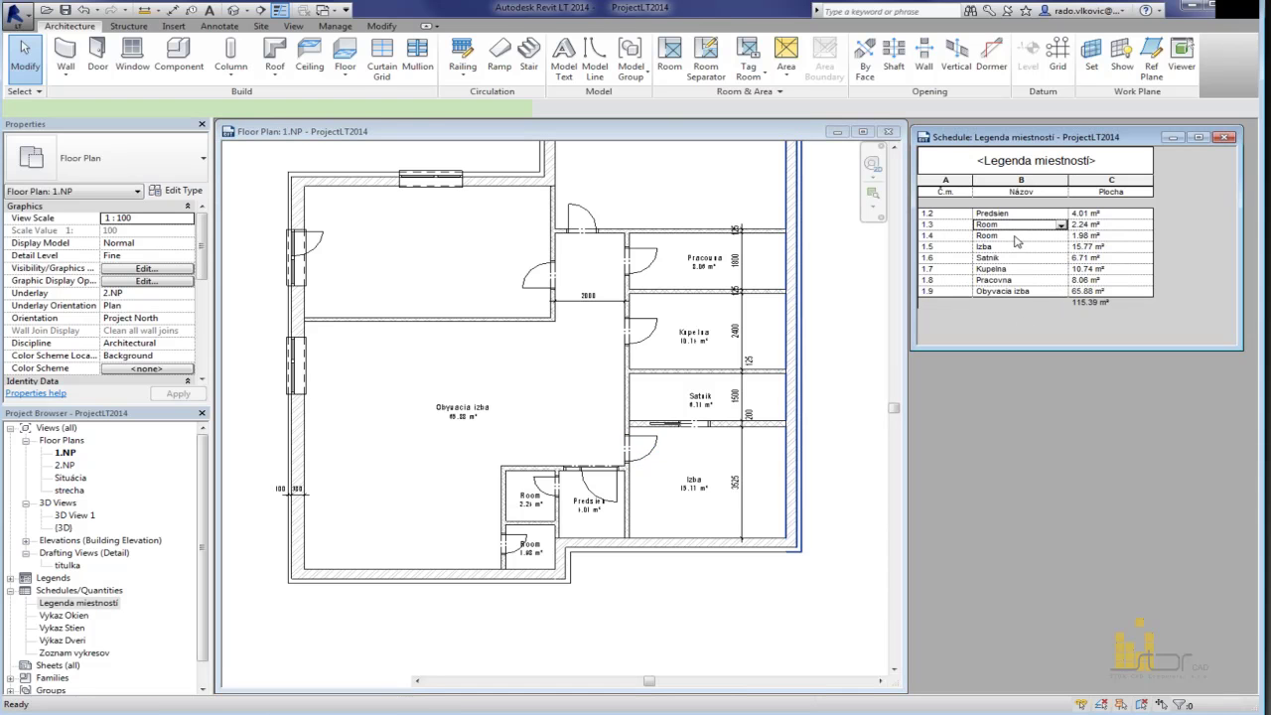
pyautogui.click(1015, 224)
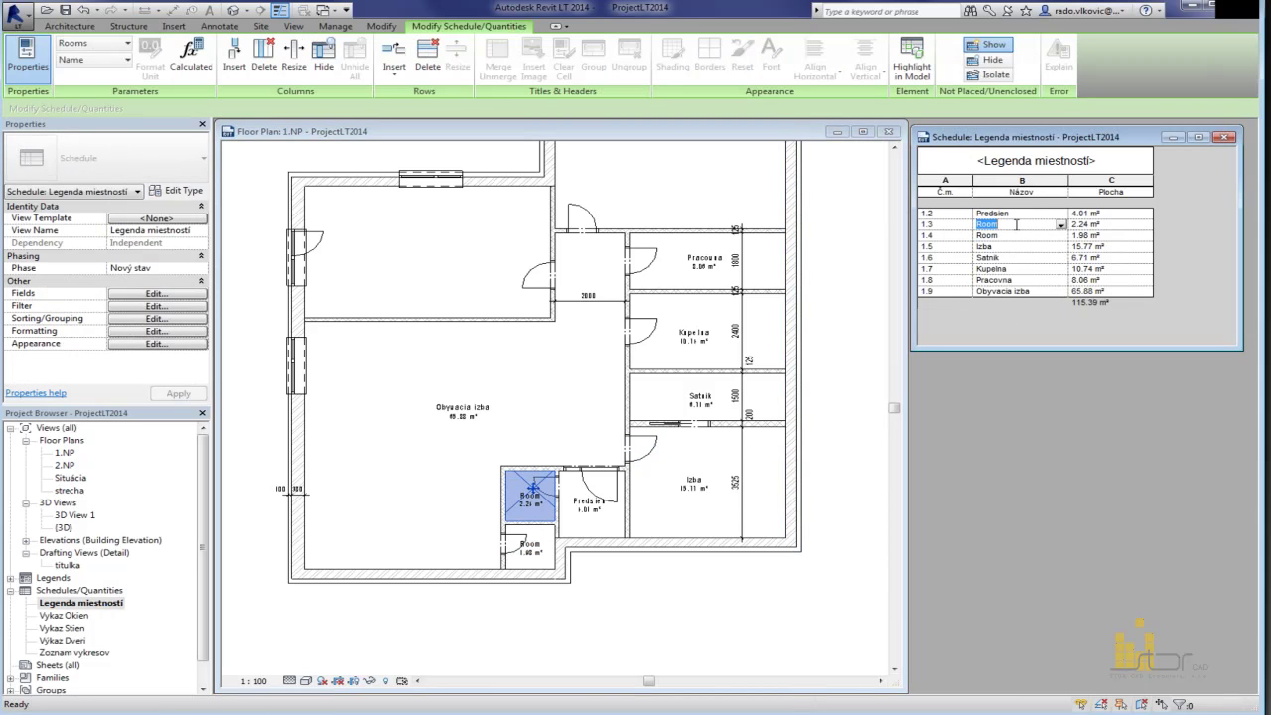
pyautogui.write('WC')
pyautogui.click(1016, 232)
pyautogui.write('Spajya')
pyautogui.press('Return')
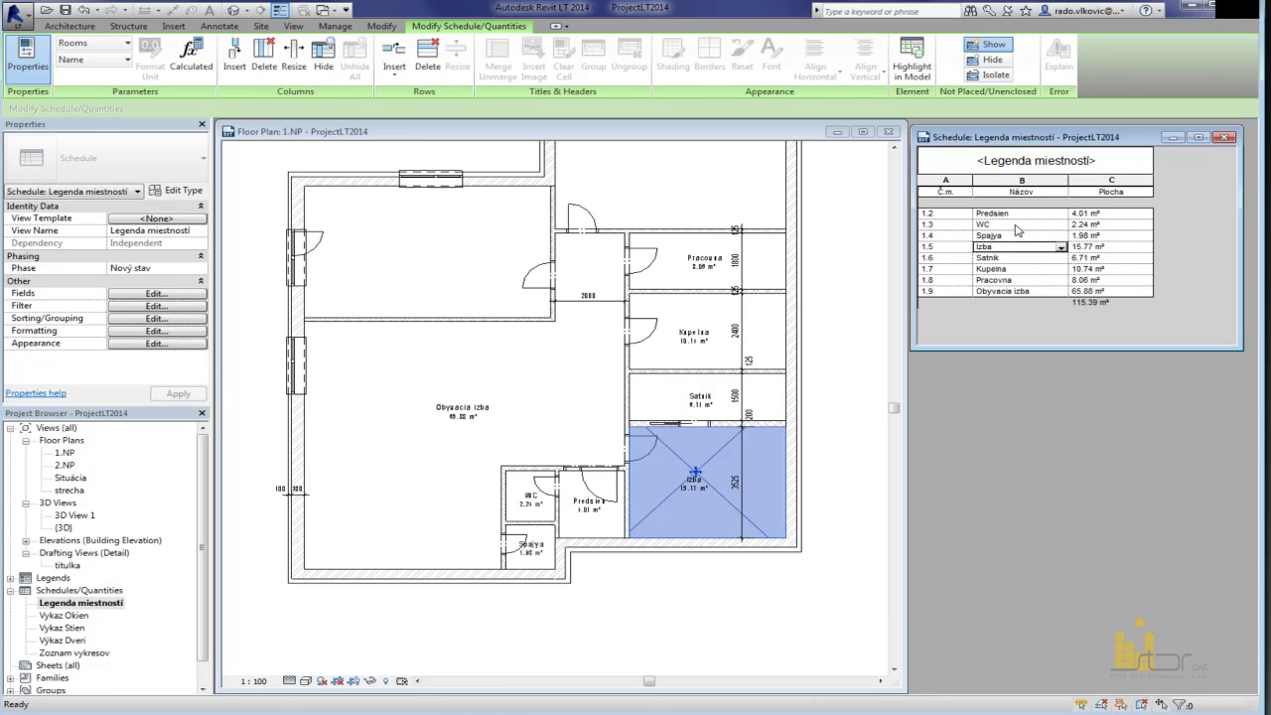
# Step: Correct the name of the 1.98 m² room south of the WC to Spajza through its floor plan tag
pyautogui.click(586, 639)
pyautogui.scroll(5, 541, 556)
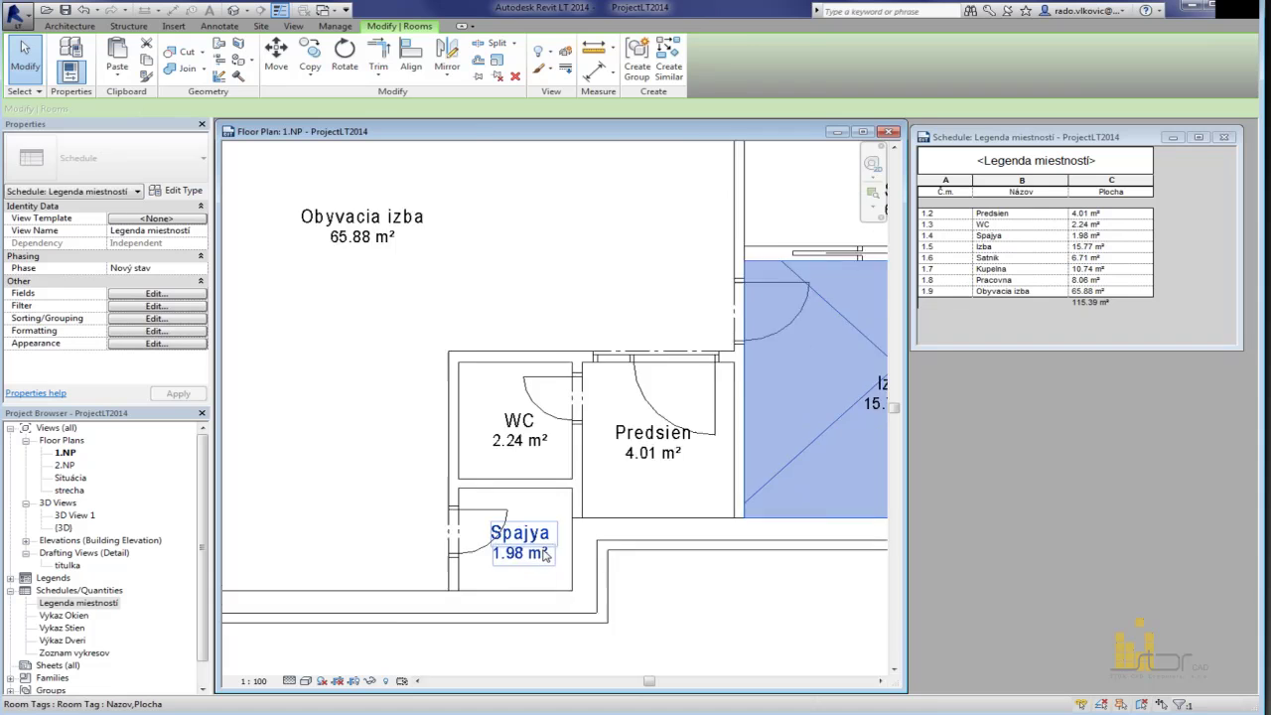
pyautogui.click(533, 546)
pyautogui.click(534, 547)
pyautogui.click(495, 532)
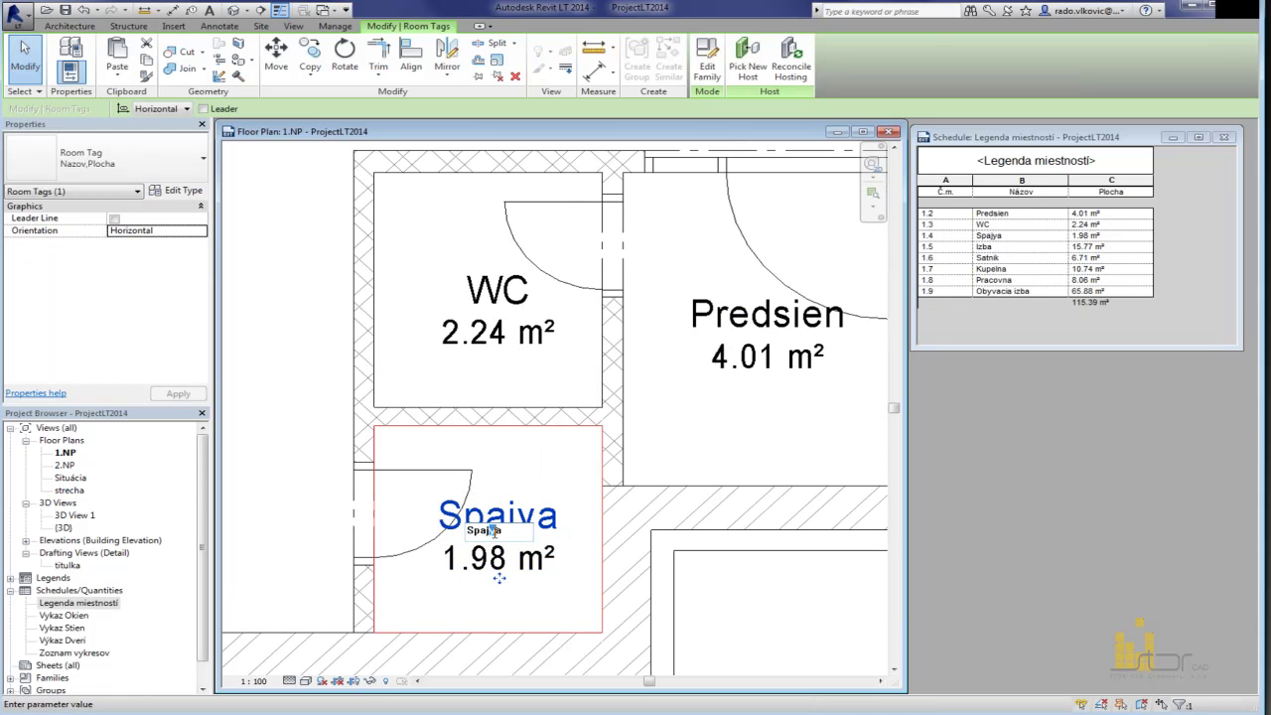
pyautogui.click(507, 391)
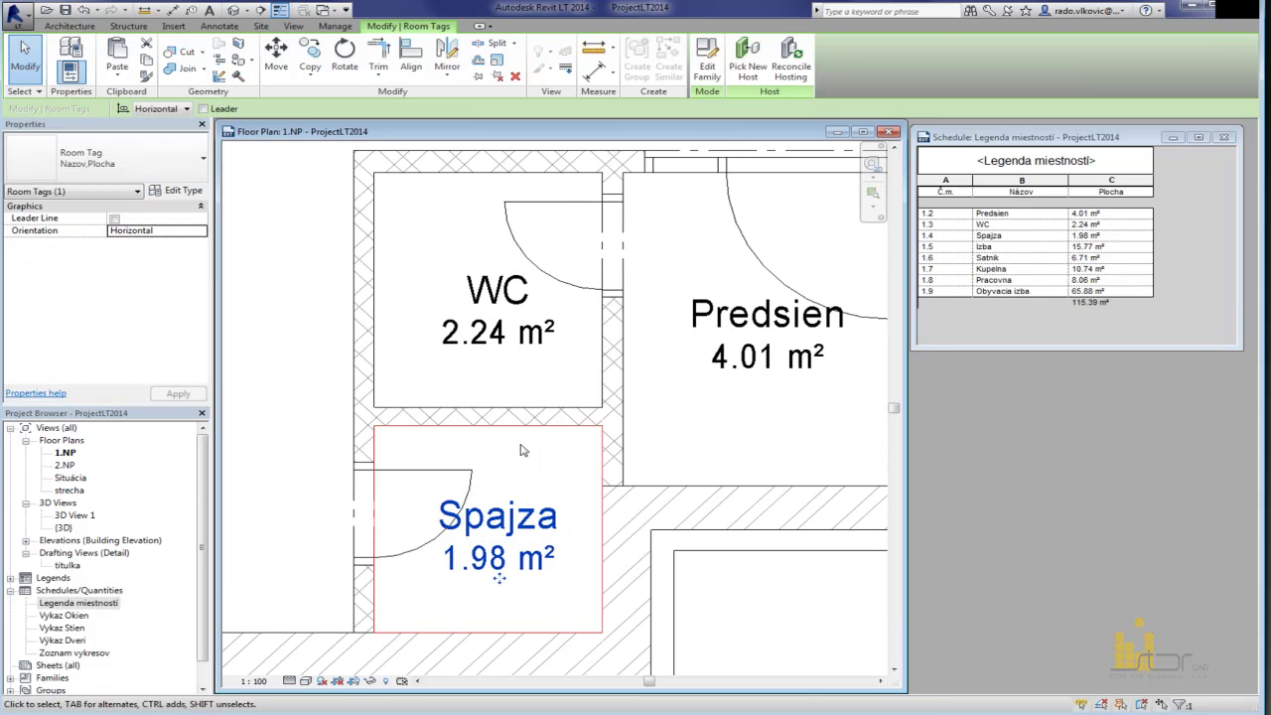
pyautogui.scroll(-6, 517, 449)
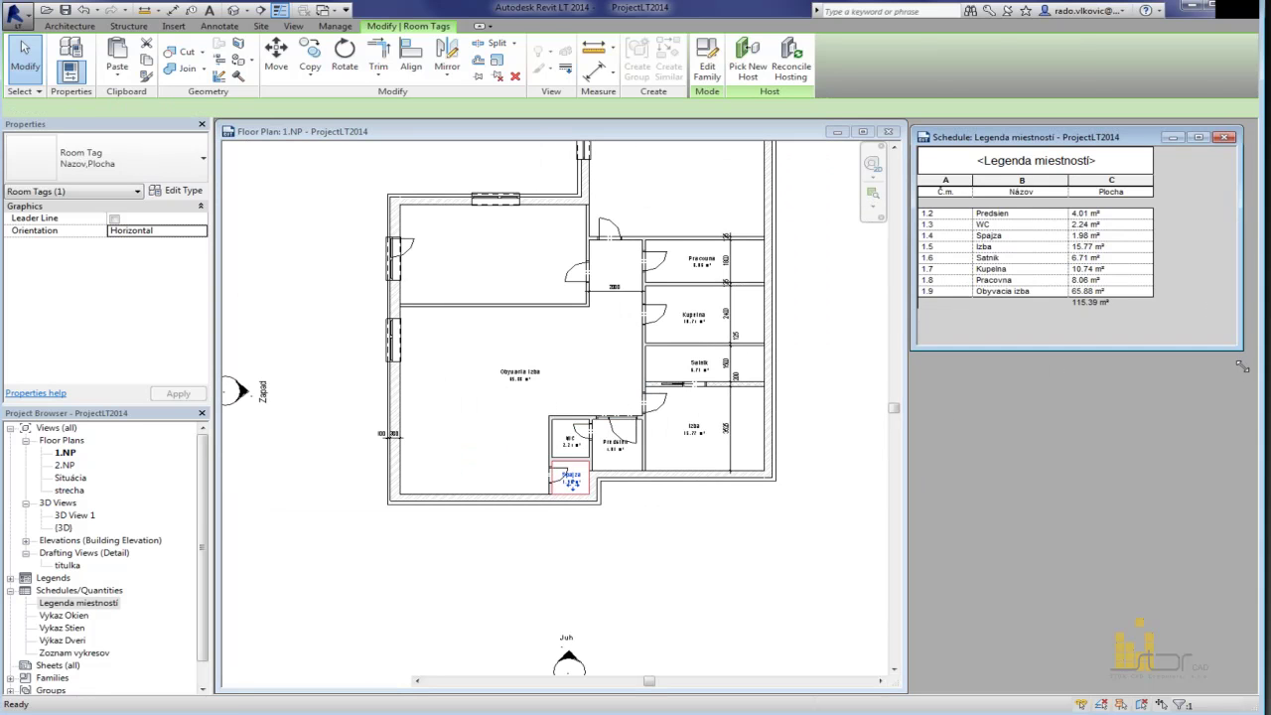
# Step: Enlarge the Legenda miestností schedule window and return to the 1.NP floor plan
pyautogui.moveTo(1237, 350); pyautogui.dragTo(1244, 387)
pyautogui.click(710, 415)
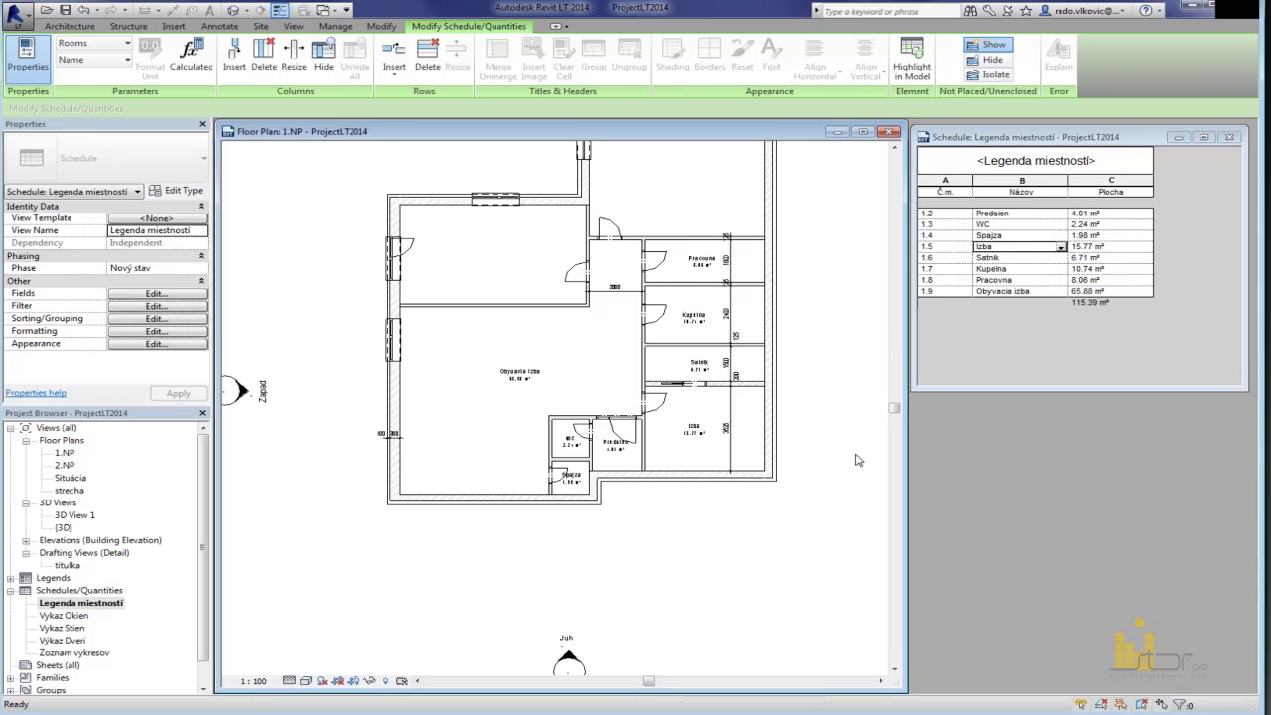
pyautogui.scroll(3, 713, 403)
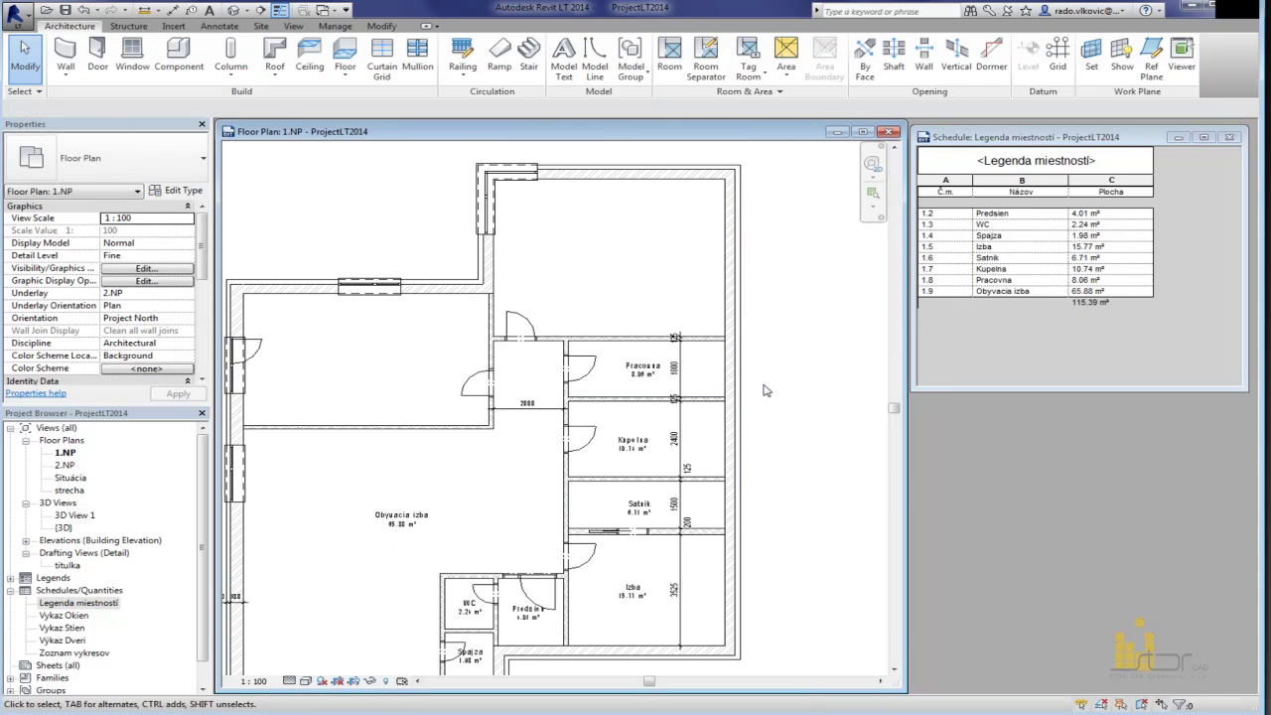
pyautogui.moveTo(693, 514); pyautogui.dragTo(703, 482, button='middle')
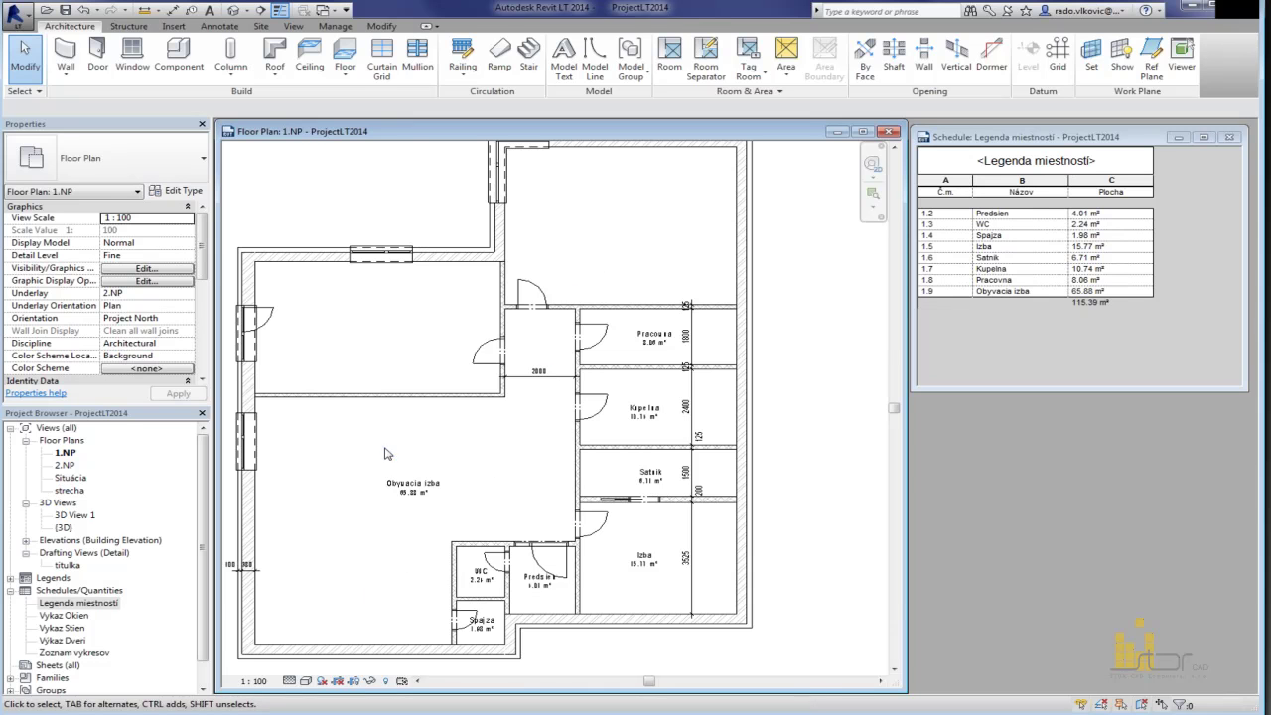
# Step: Copy the Obyvacia izba room together with its tag into the empty room directly north of it
pyautogui.click(518, 452)
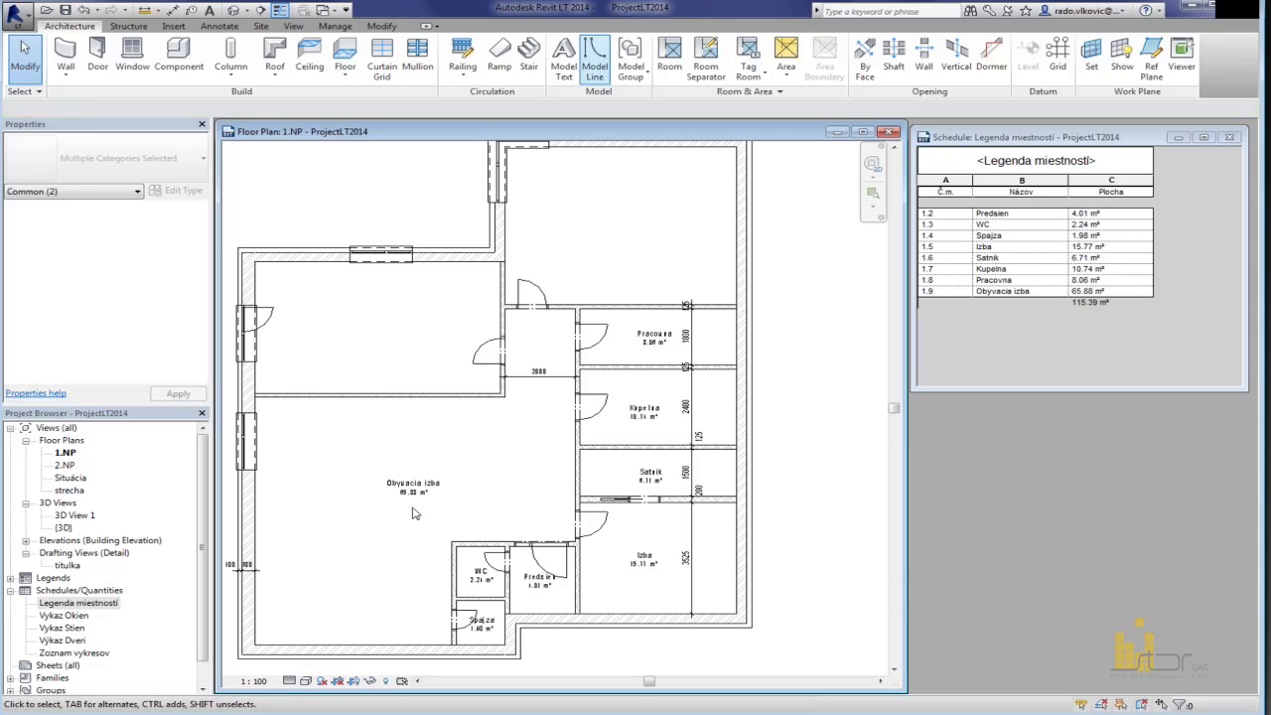
pyautogui.moveTo(474, 522); pyautogui.dragTo(391, 452)
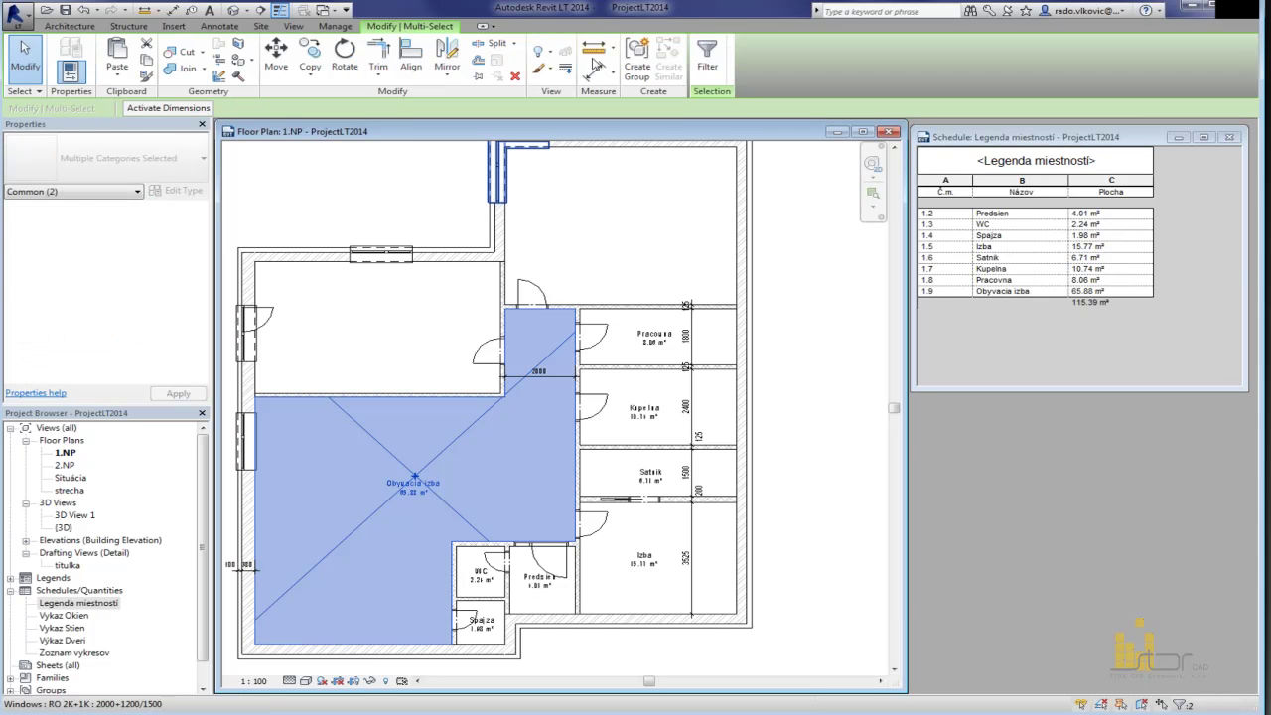
pyautogui.click(312, 55)
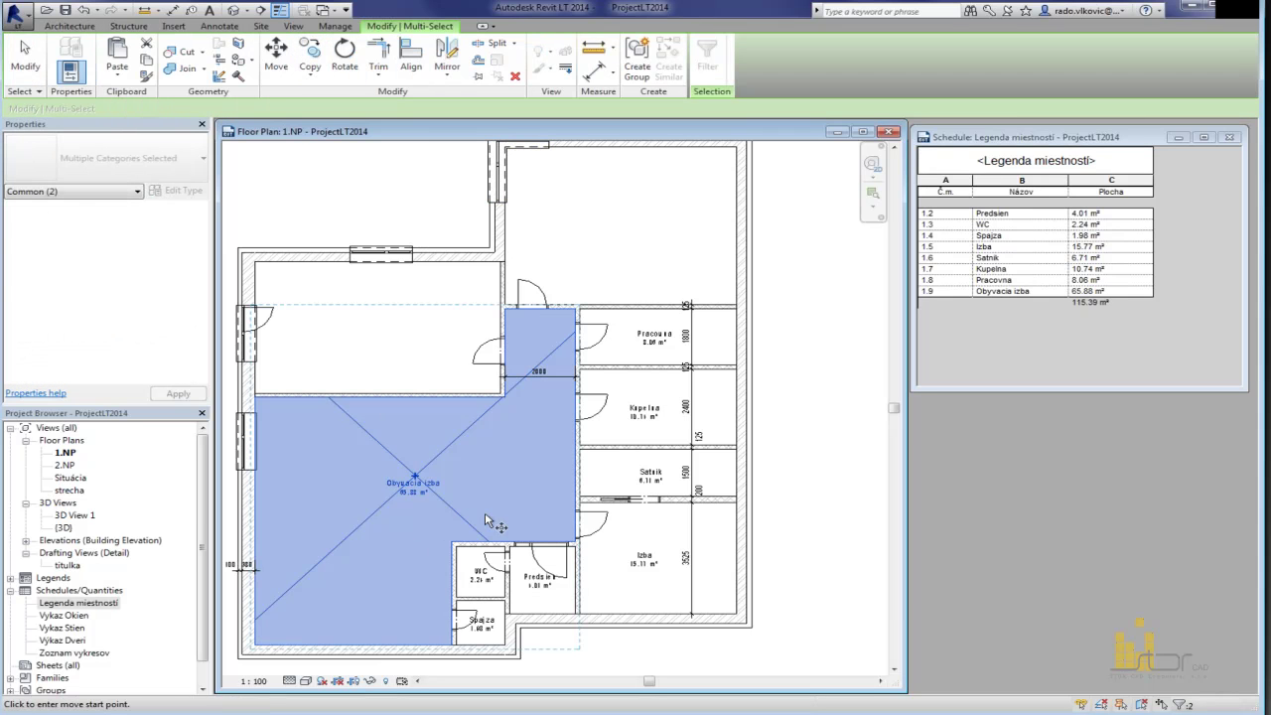
pyautogui.click(416, 478)
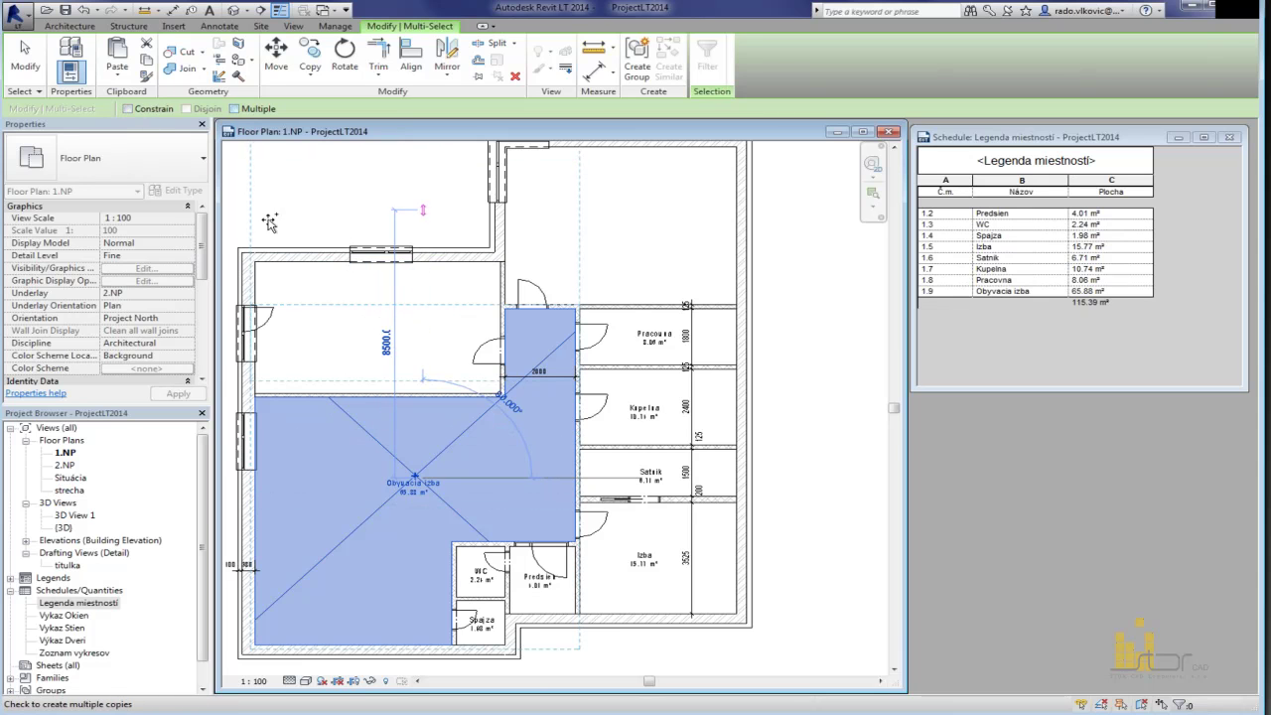
pyautogui.click(366, 321)
pyautogui.press('Escape')
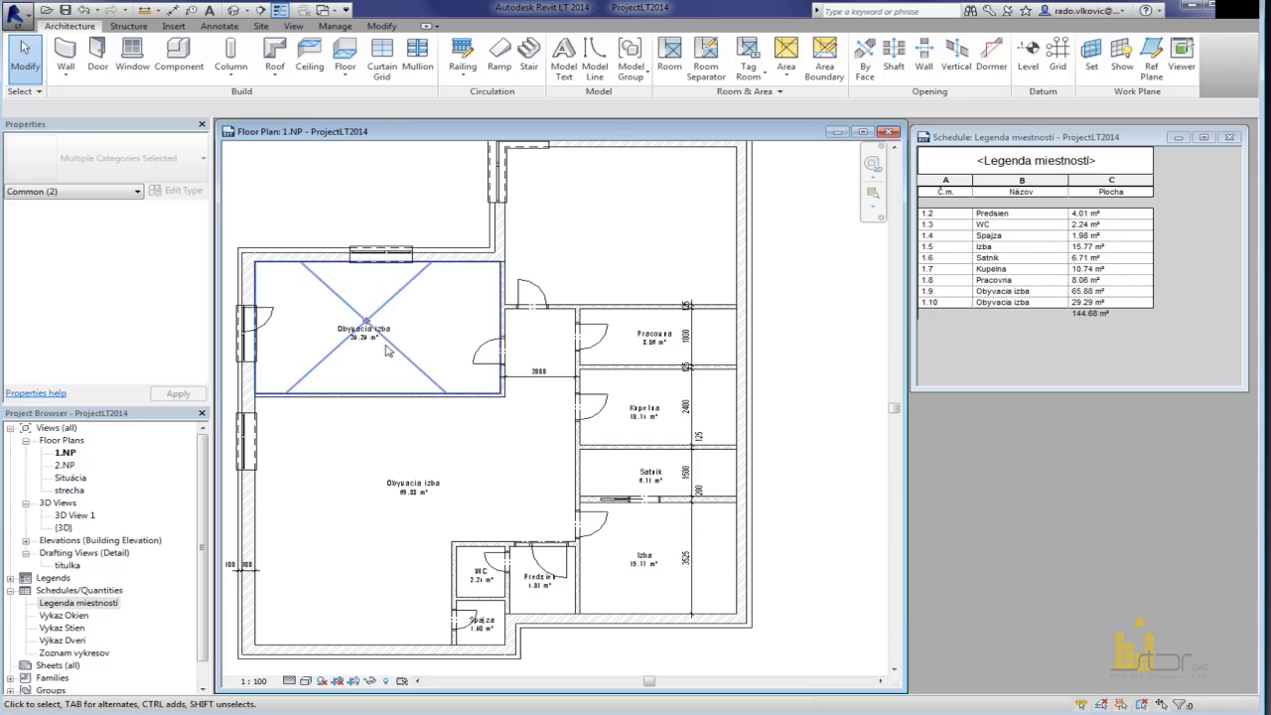
# Step: Rename the copied 29.29 m² room as Izba through its tag
pyautogui.scroll(3, 377, 333)
pyautogui.doubleClick(377, 332)
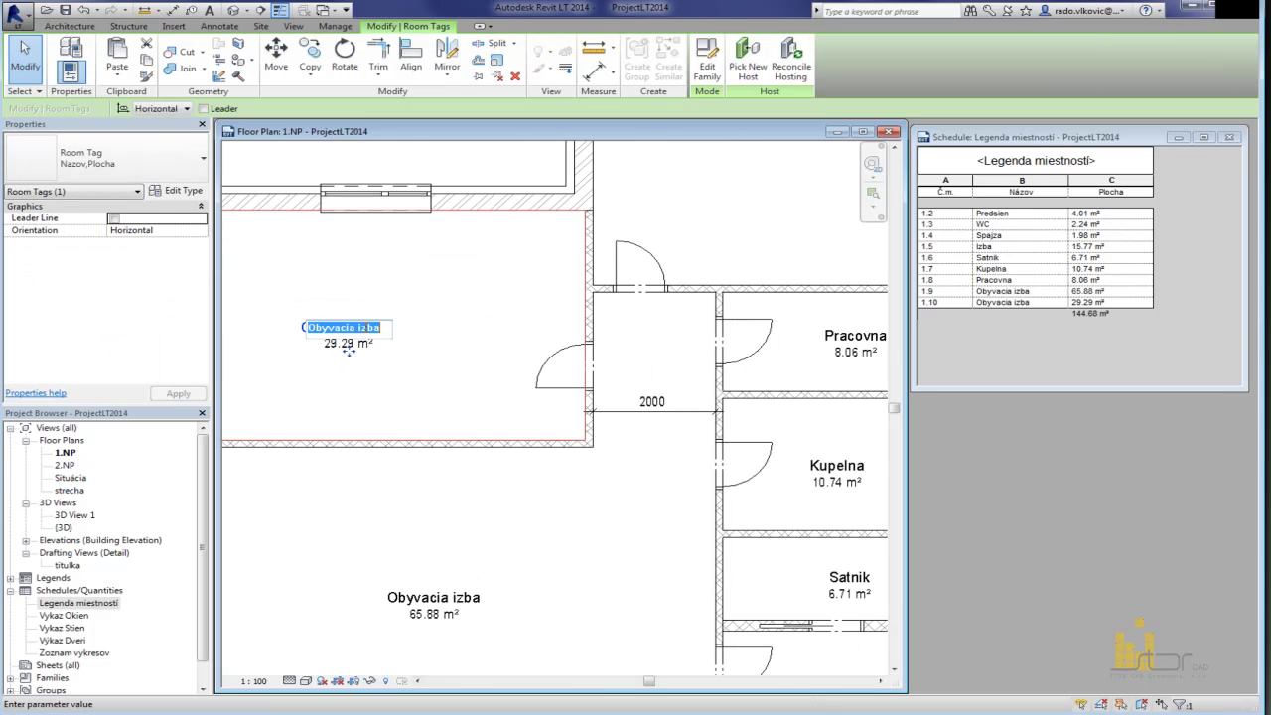
pyautogui.write('Izba')
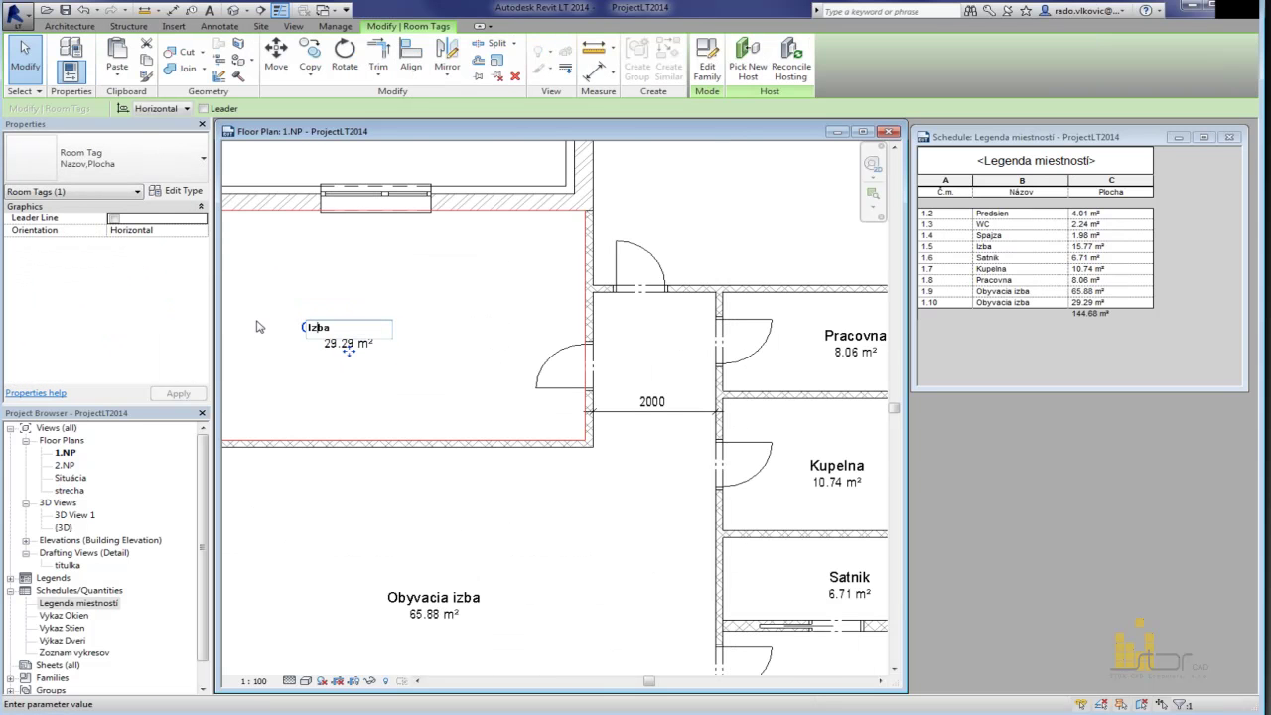
pyautogui.press('Return')
# Step: Copy the 29.29 m² Izba room together with its tag into the empty northeast corner room
pyautogui.scroll(-3, 405, 328)
pyautogui.keyDown('ctrl'); pyautogui.click(354, 306); pyautogui.keyUp('ctrl')
pyautogui.click(320, 72)
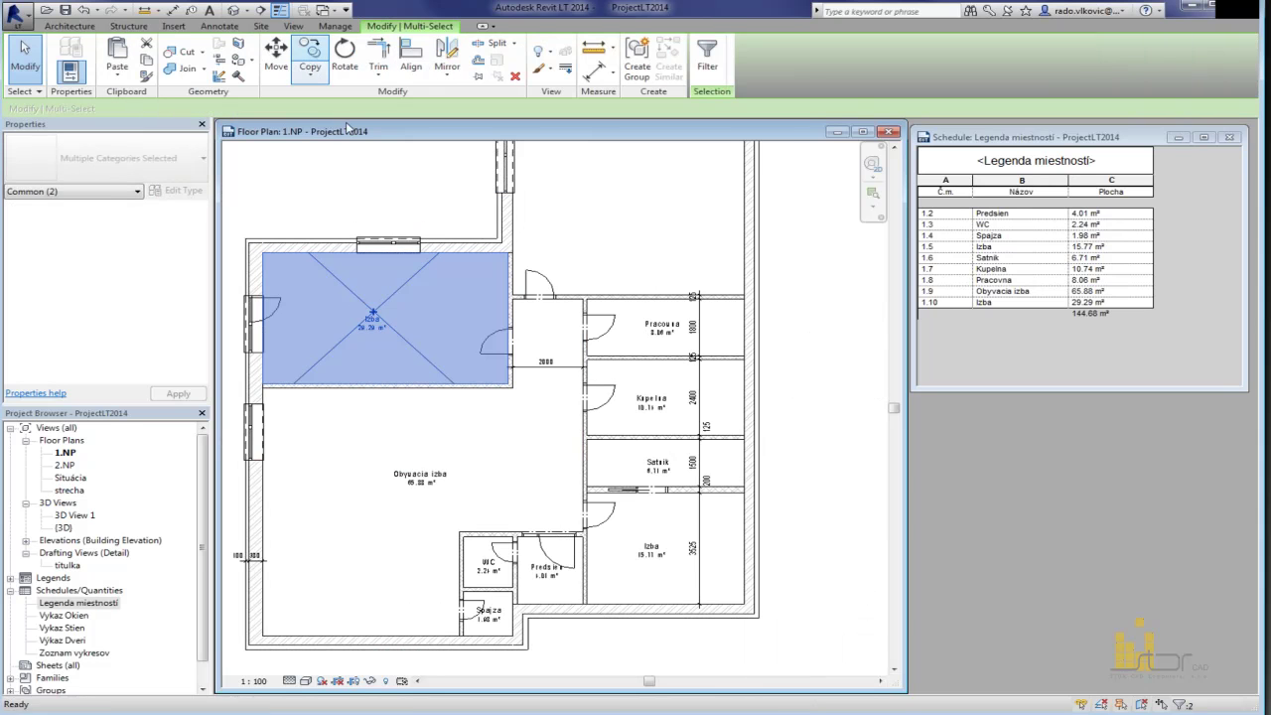
pyautogui.click(372, 315)
pyautogui.click(614, 195)
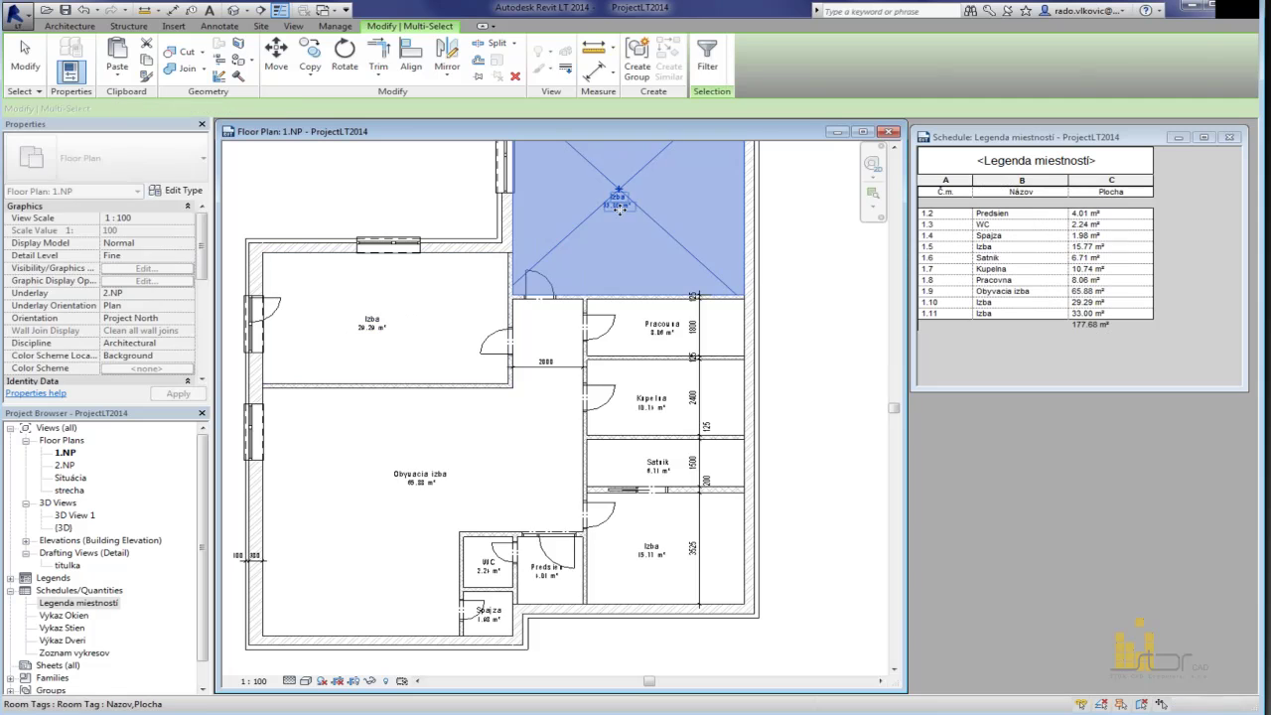
pyautogui.press('Escape')
pyautogui.scroll(-3, 661, 270)
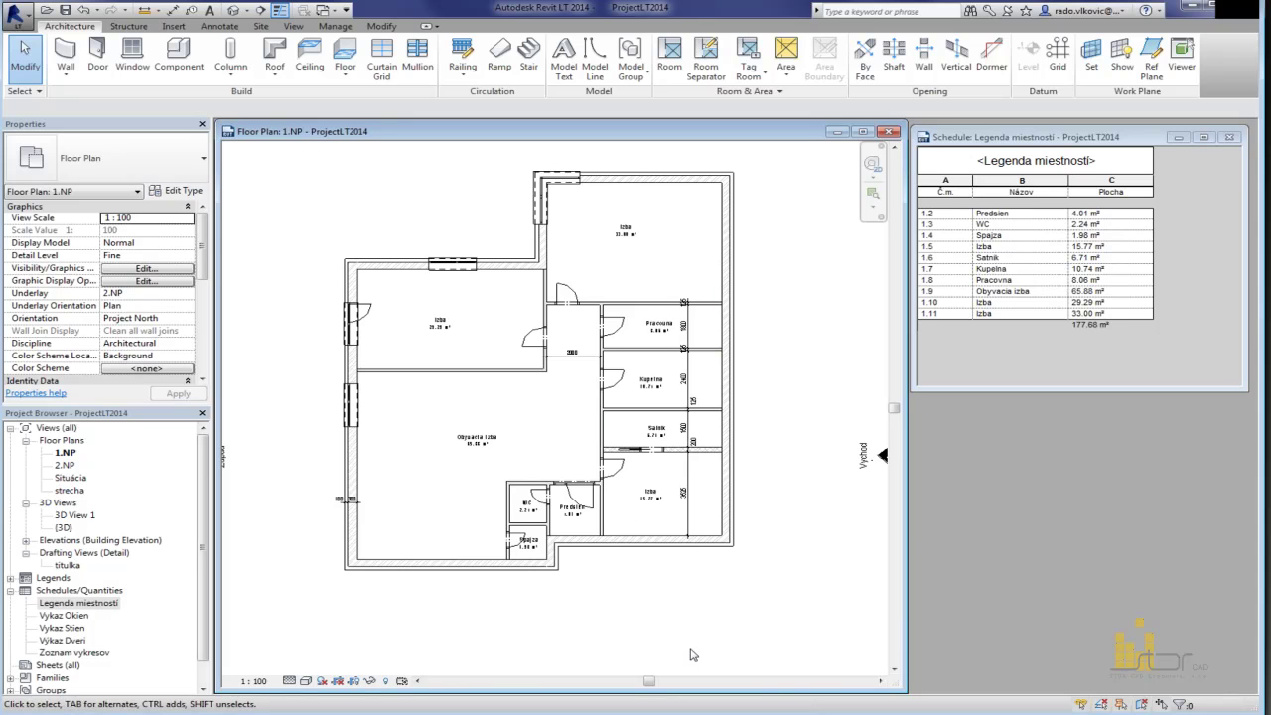
# Step: Dimension the east-west width of the southeast Izba room between its side walls
pyautogui.scroll(1, 492, 569)
pyautogui.moveTo(694, 347); pyautogui.dragTo(605, 501, button='middle')
pyautogui.scroll(-1, 779, 399)
pyautogui.press('d')
pyautogui.press('i')
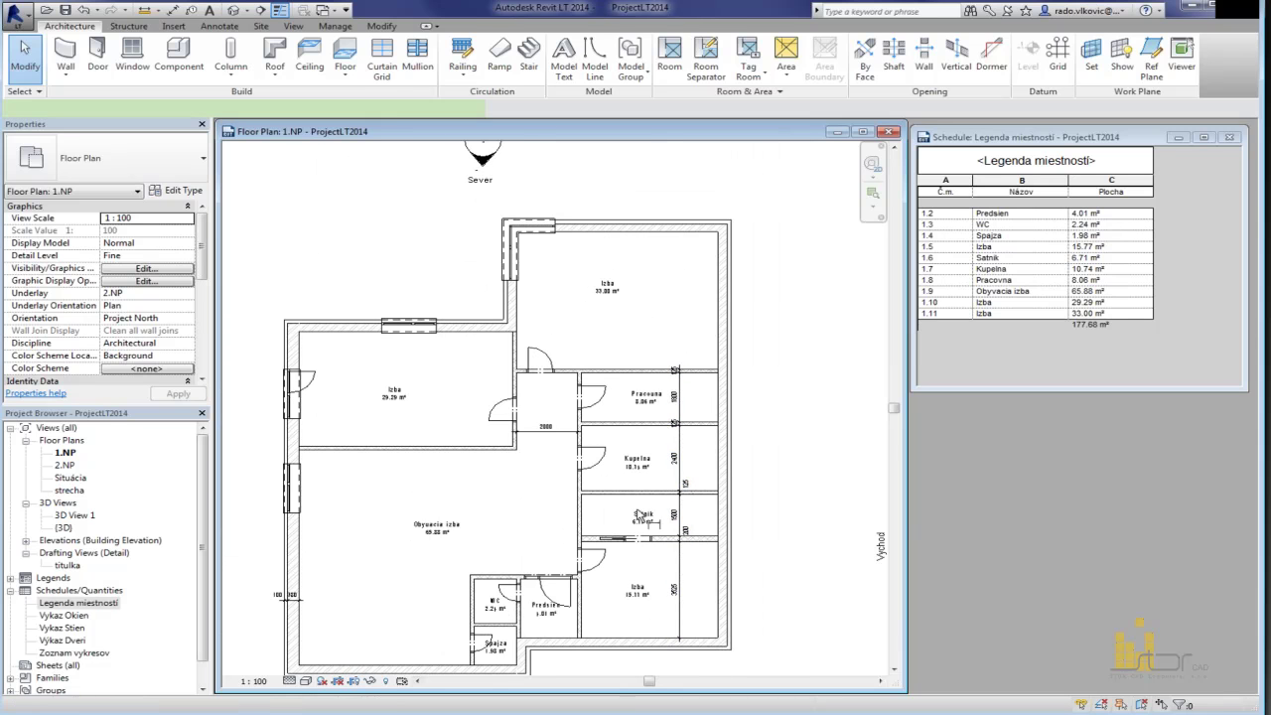
pyautogui.scroll(3, 588, 602)
pyautogui.click(575, 606)
pyautogui.click(785, 611)
pyautogui.click(755, 628)
pyautogui.press('Escape')
pyautogui.press('Escape')
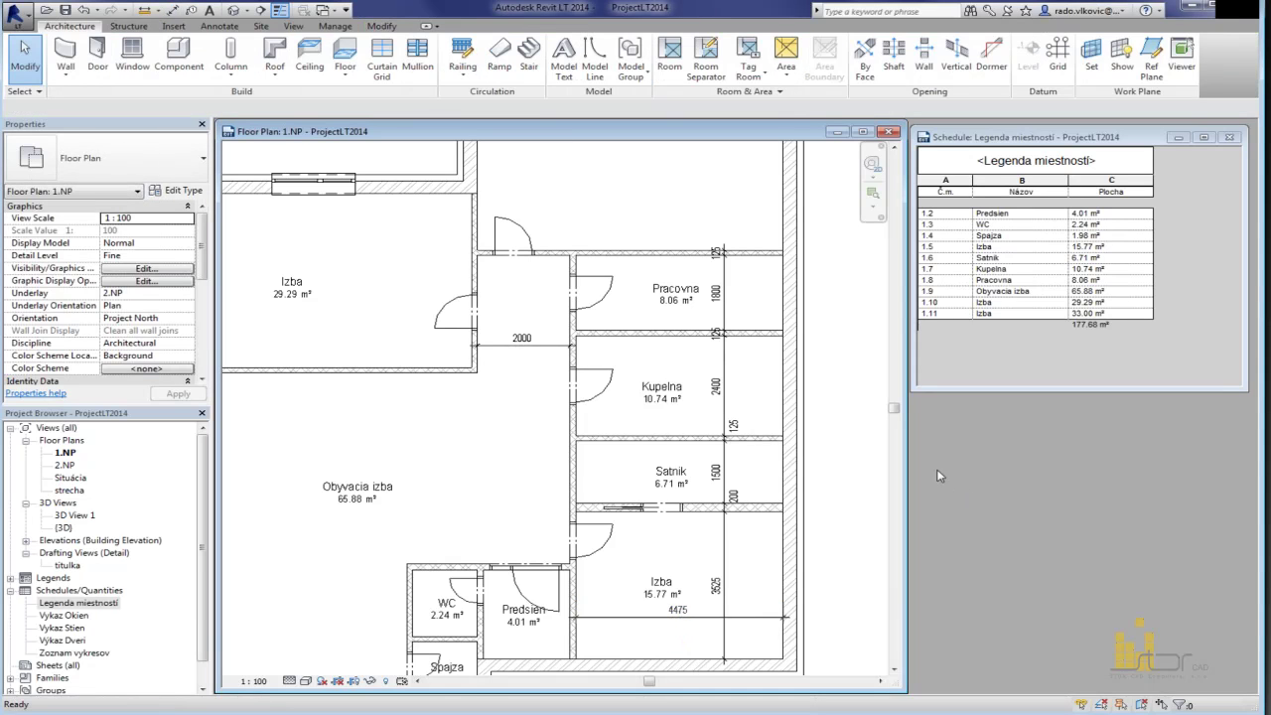
# Step: Move the east exterior wall by setting the southeast Izba room's width dimension to 3600
pyautogui.press('z')
pyautogui.press('f')
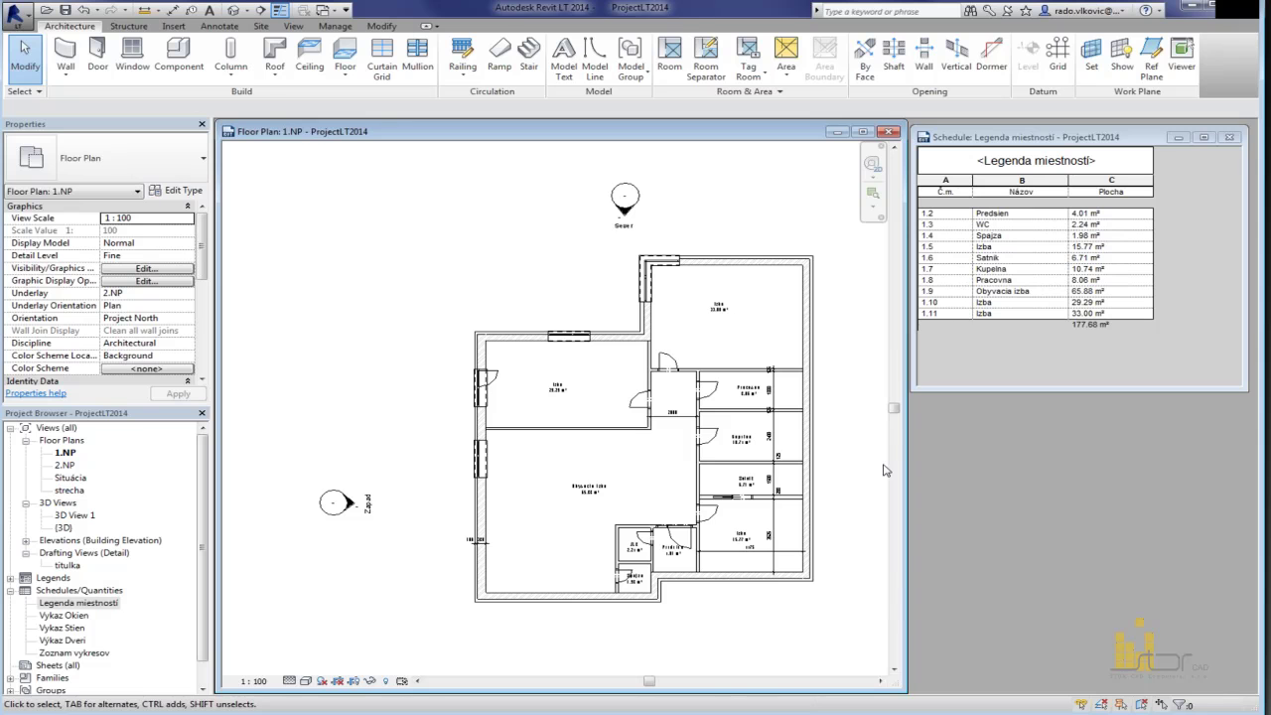
pyautogui.moveTo(627, 250)
pyautogui.mouseDown(button='middle')
pyautogui.moveTo(501, 213)
pyautogui.moveTo(531, 223)
pyautogui.mouseUp(button='middle')
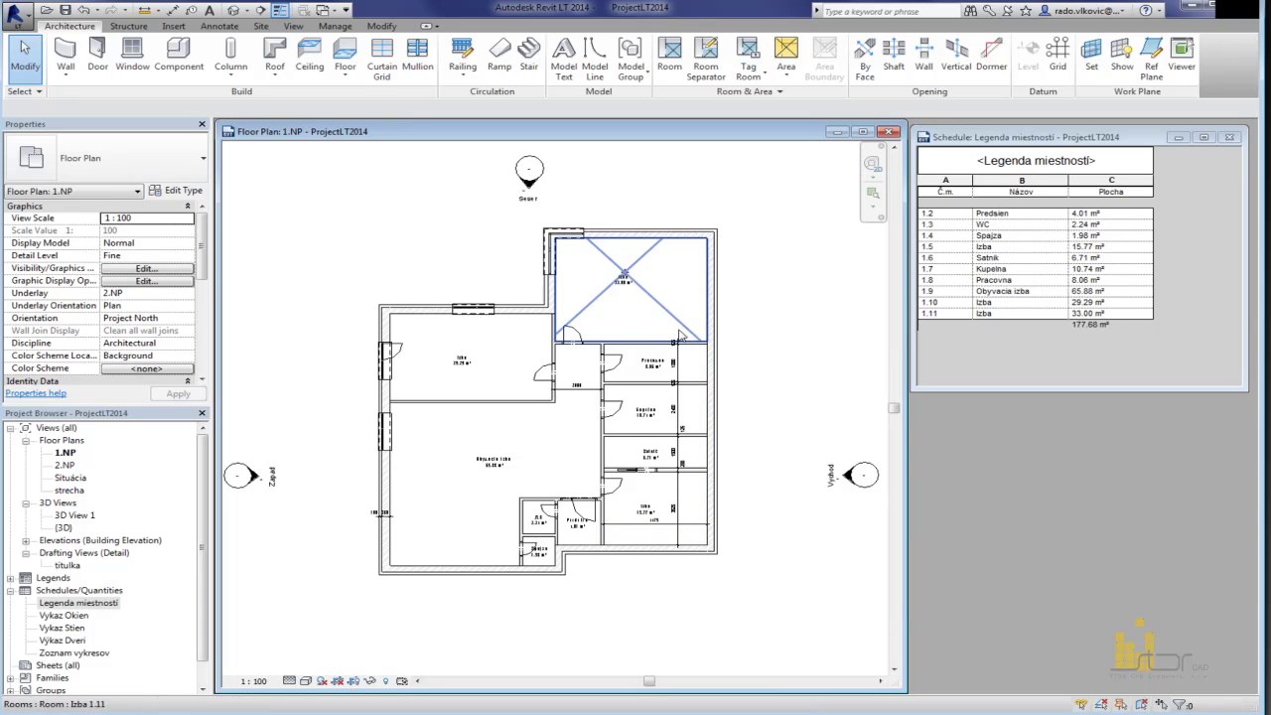
pyautogui.scroll(2, 686, 512)
pyautogui.click(721, 515)
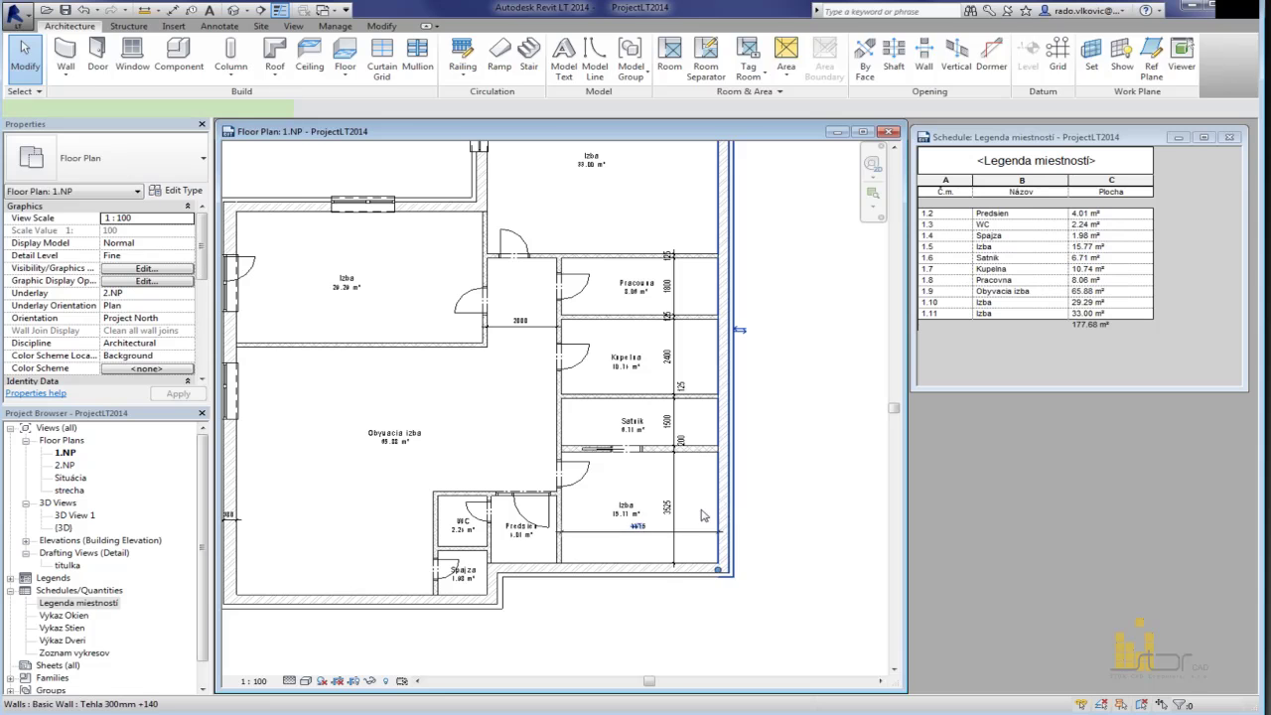
pyautogui.click(637, 526)
pyautogui.write('36')
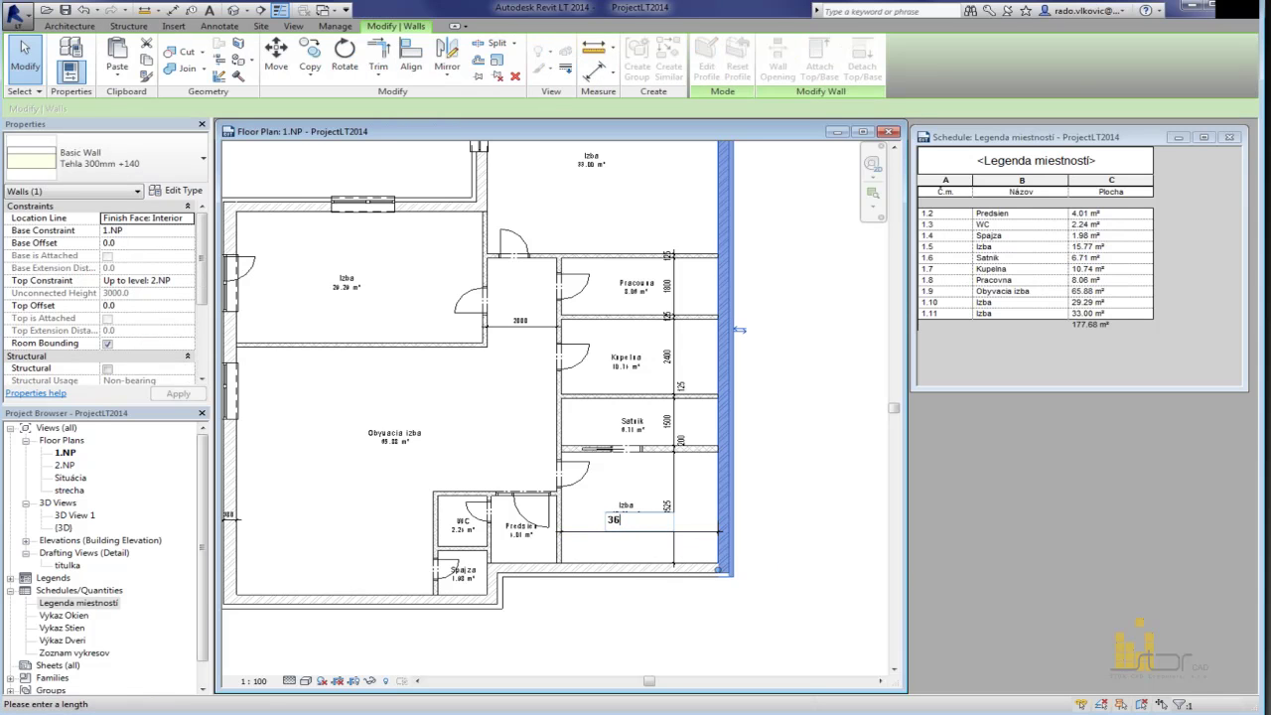
pyautogui.press('Return')
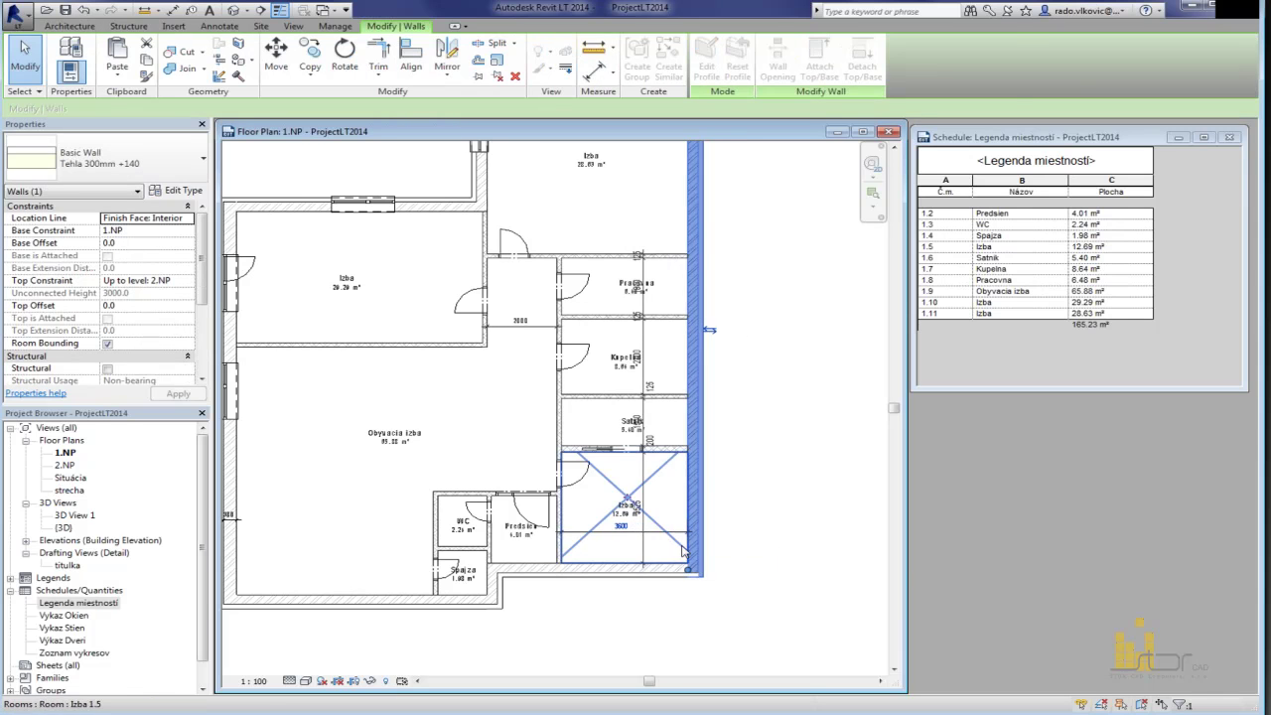
# Step: Dimension the north-south depth and the east-west width of the northeast Izba room
pyautogui.press('d')
pyautogui.press('i')
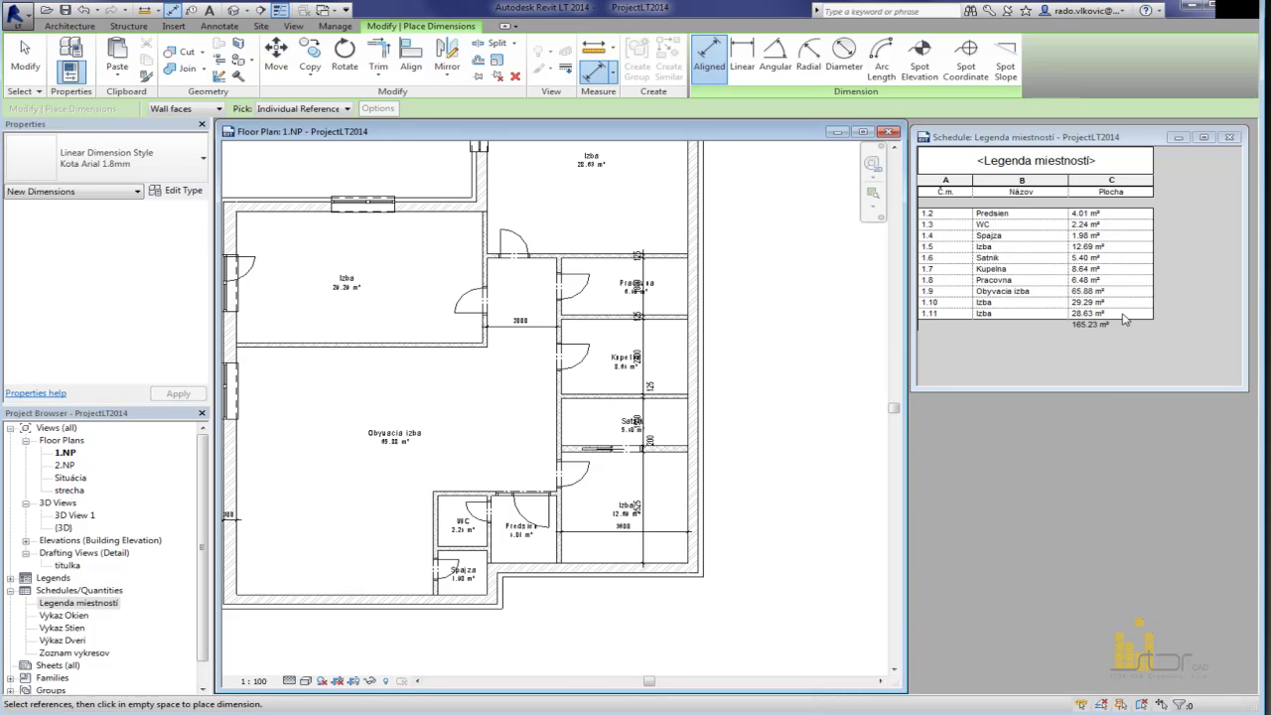
pyautogui.scroll(-1, 747, 385)
pyautogui.moveTo(749, 387); pyautogui.dragTo(759, 453, button='middle')
pyautogui.scroll(2, 667, 346)
pyautogui.click(696, 373)
pyautogui.click(699, 162)
pyautogui.click(696, 208)
pyautogui.click(739, 216)
pyautogui.click(460, 287)
pyautogui.click(601, 328)
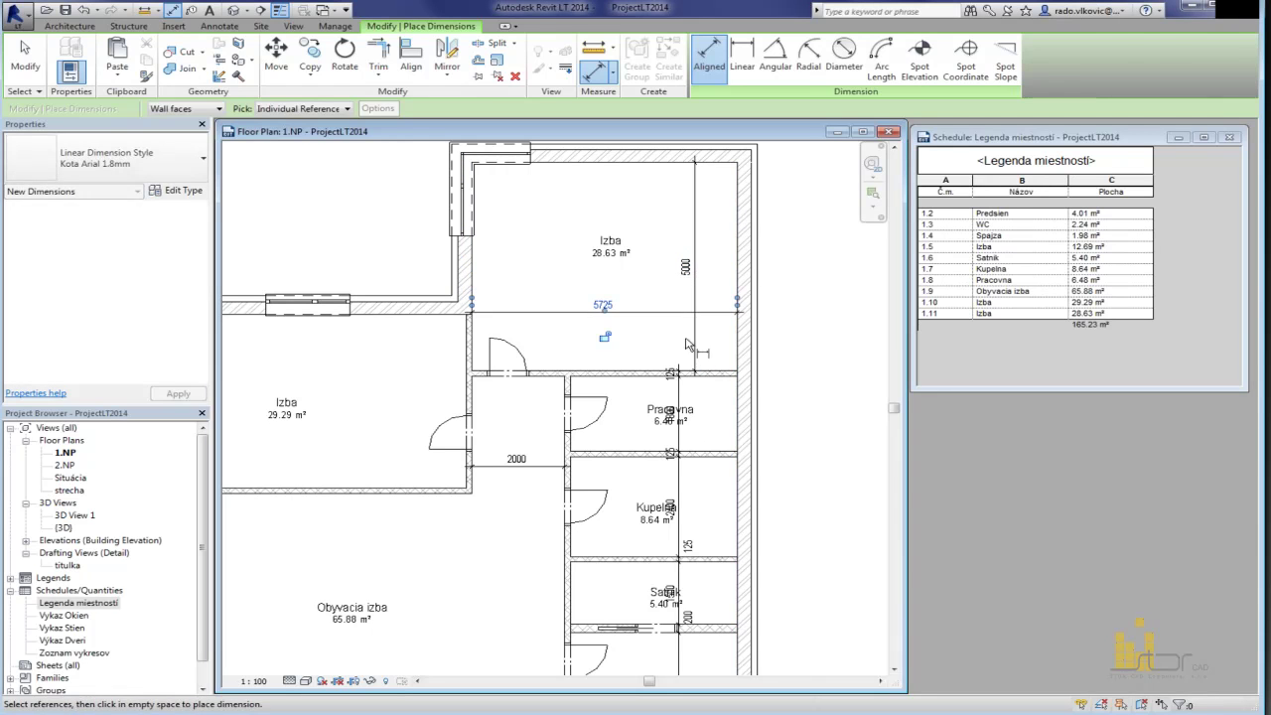
pyautogui.press('Escape')
# Step: Move the north exterior wall by setting the northeast Izba room's depth dimension to 4200
pyautogui.moveTo(694, 344); pyautogui.dragTo(689, 431, button='middle')
pyautogui.click(578, 247)
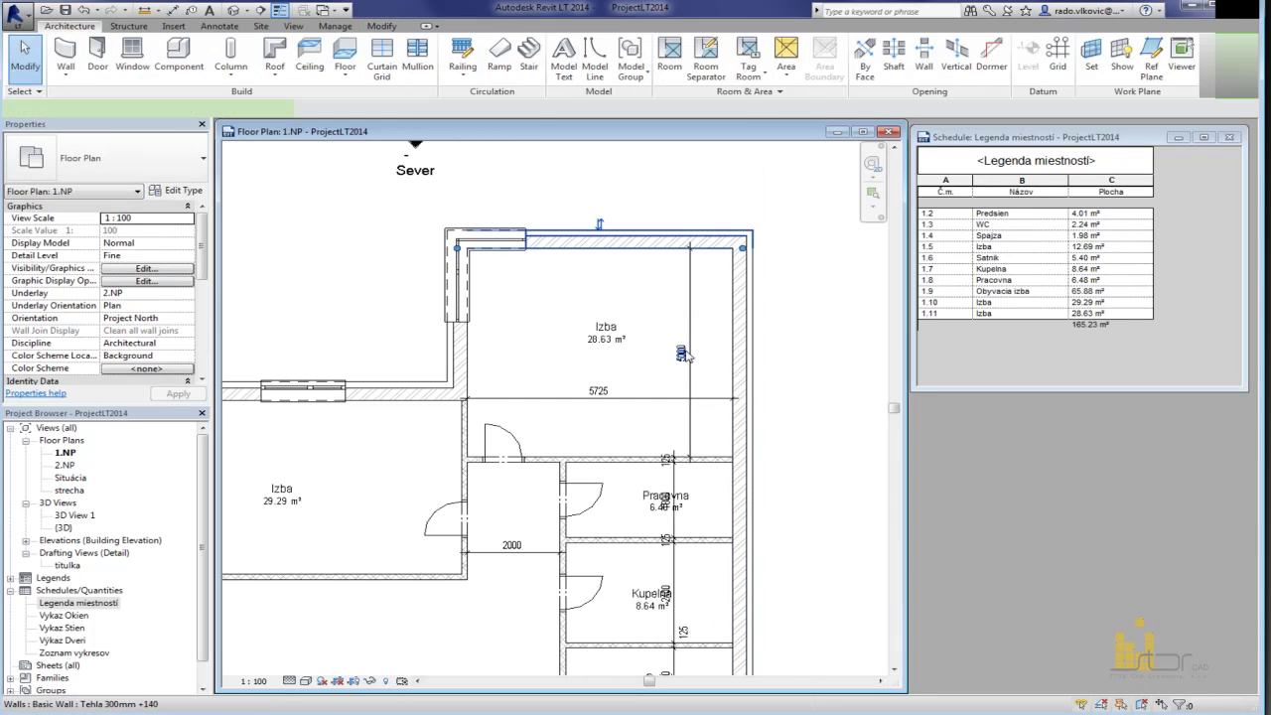
pyautogui.click(701, 370)
pyautogui.write('4200')
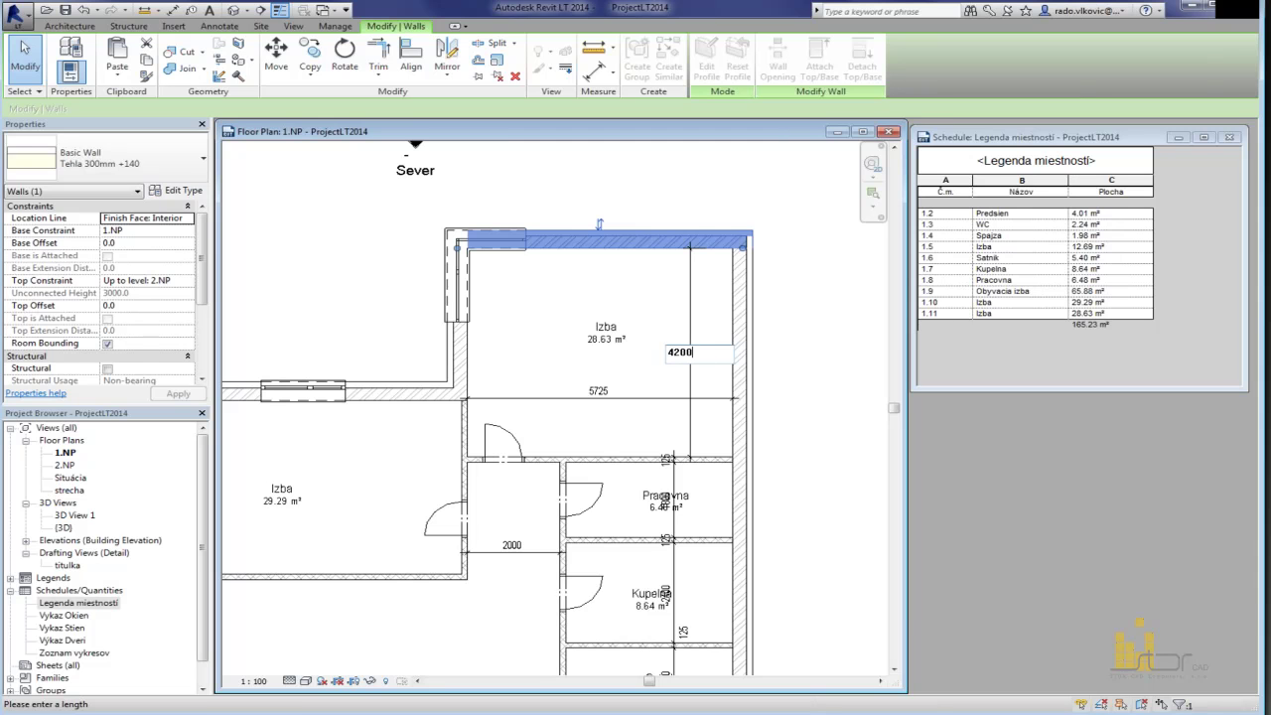
pyautogui.press('Return')
pyautogui.press('Escape')
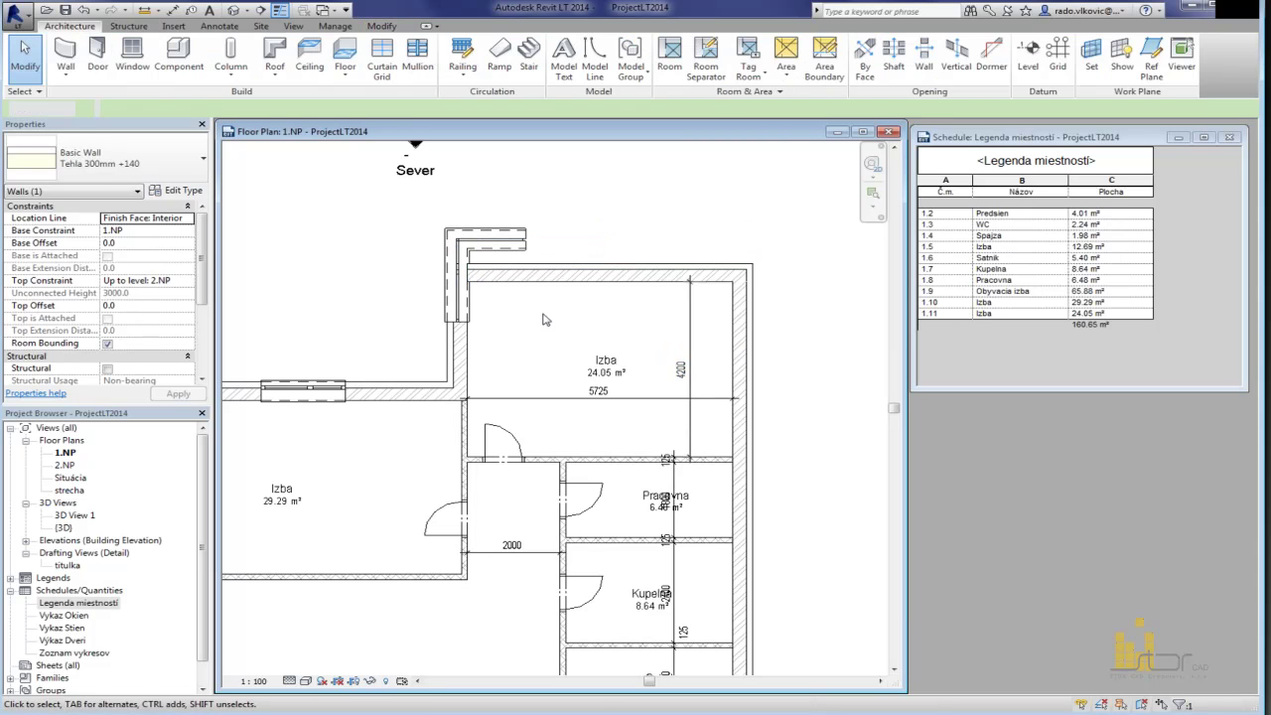
# Step: Try to align the northwest corner window of the northeast Izba room with the moved north wall's outer face
pyautogui.press('a')
pyautogui.press('l')
pyautogui.scroll(2, 525, 272)
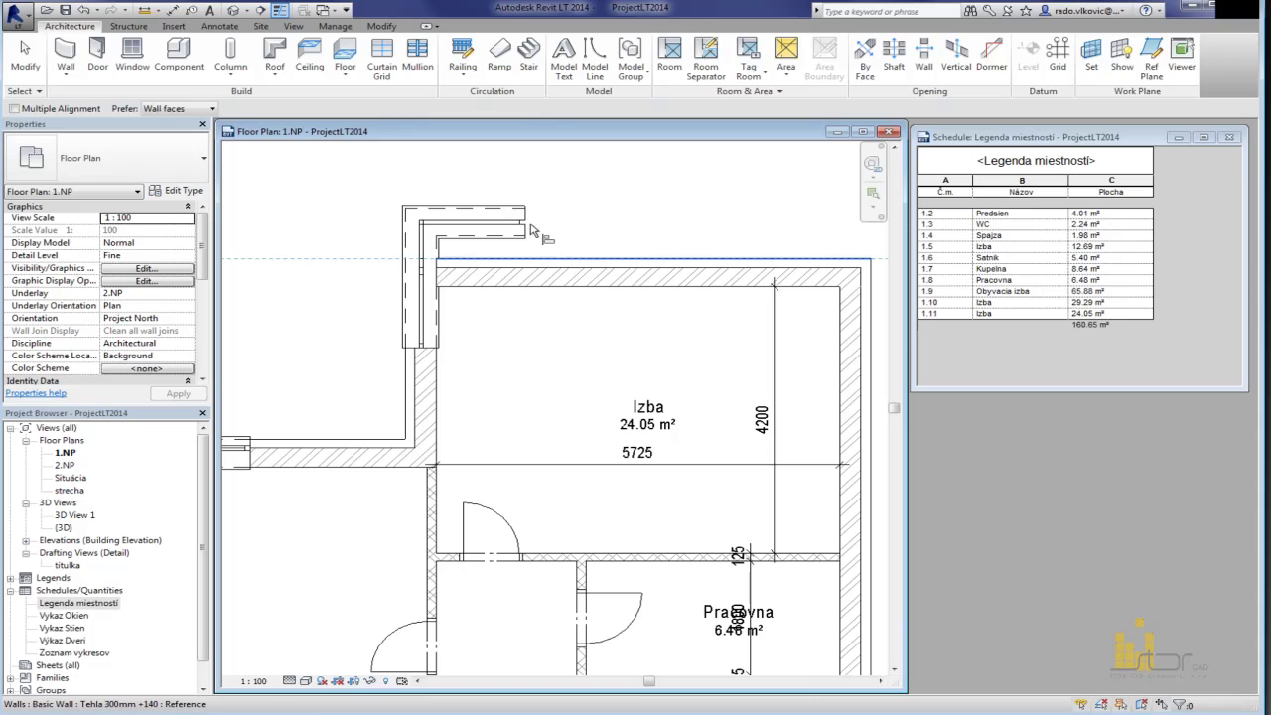
pyautogui.click(598, 231)
pyautogui.click(454, 145)
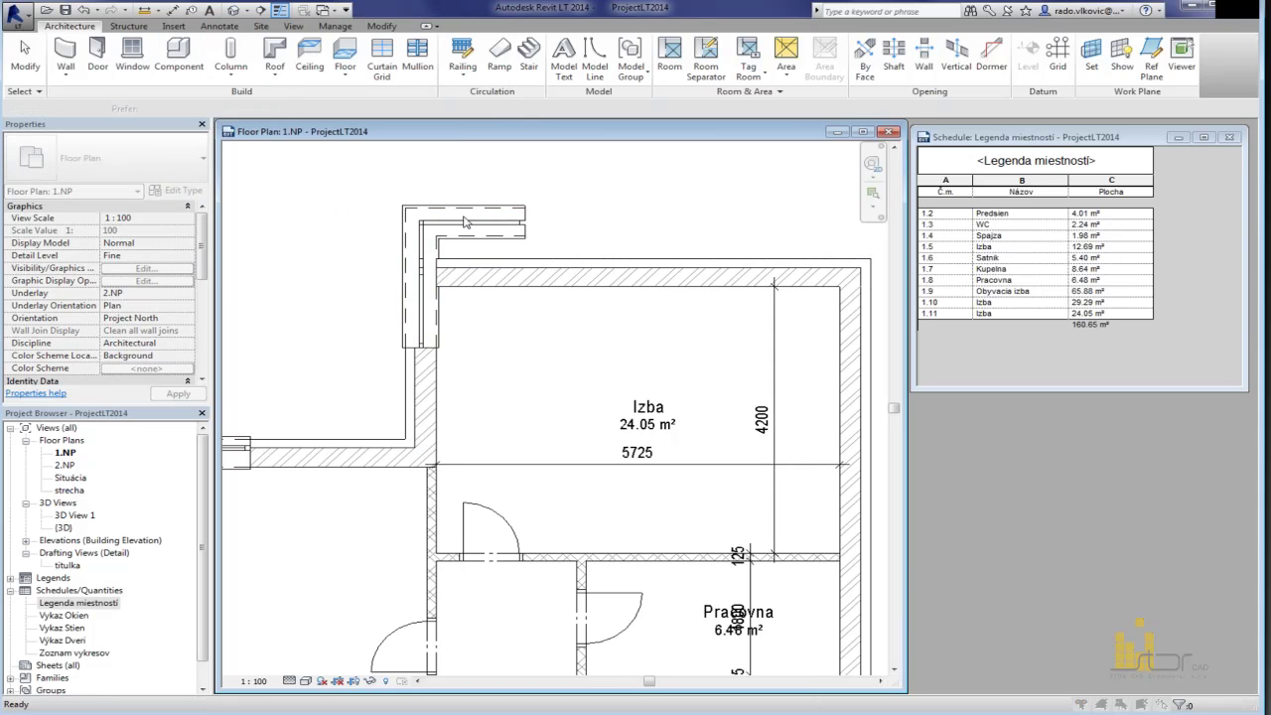
pyautogui.press('Escape')
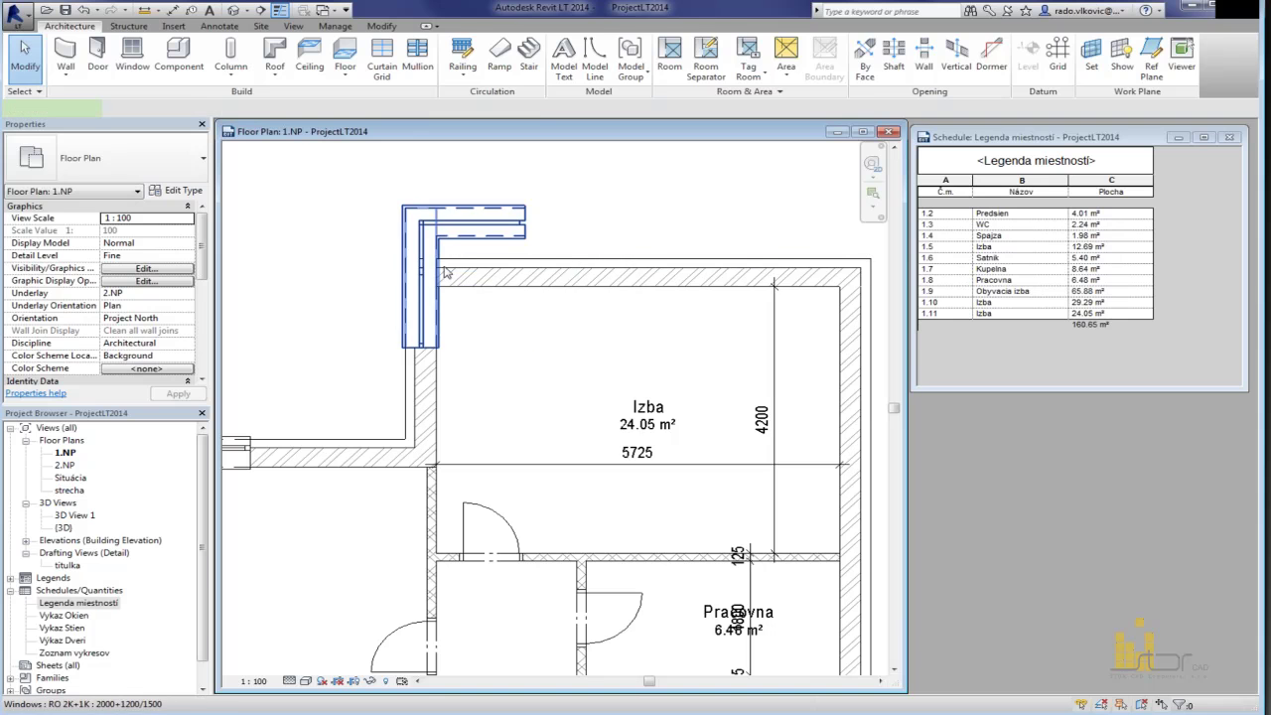
# Step: Move the northwest corner window of the northeast Izba room south onto the relocated north exterior wall
pyautogui.click(429, 281)
pyautogui.press('m')
pyautogui.press('v')
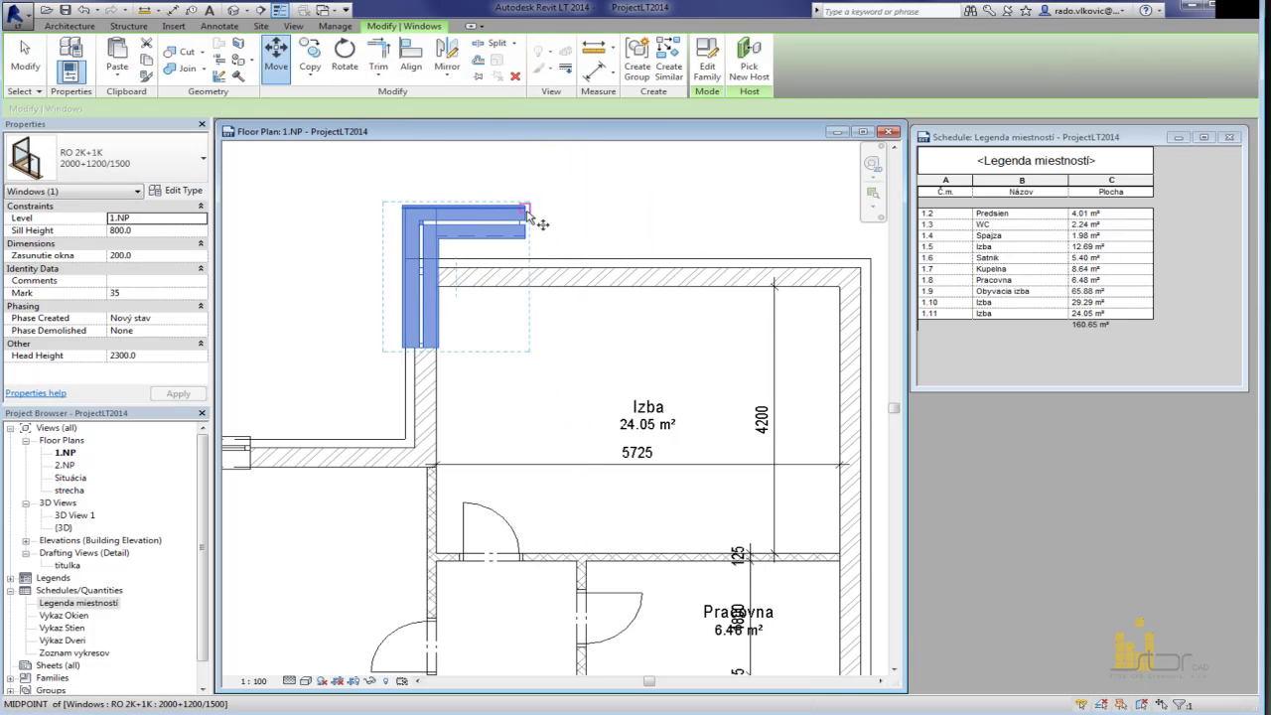
pyautogui.click(538, 214)
pyautogui.click(533, 261)
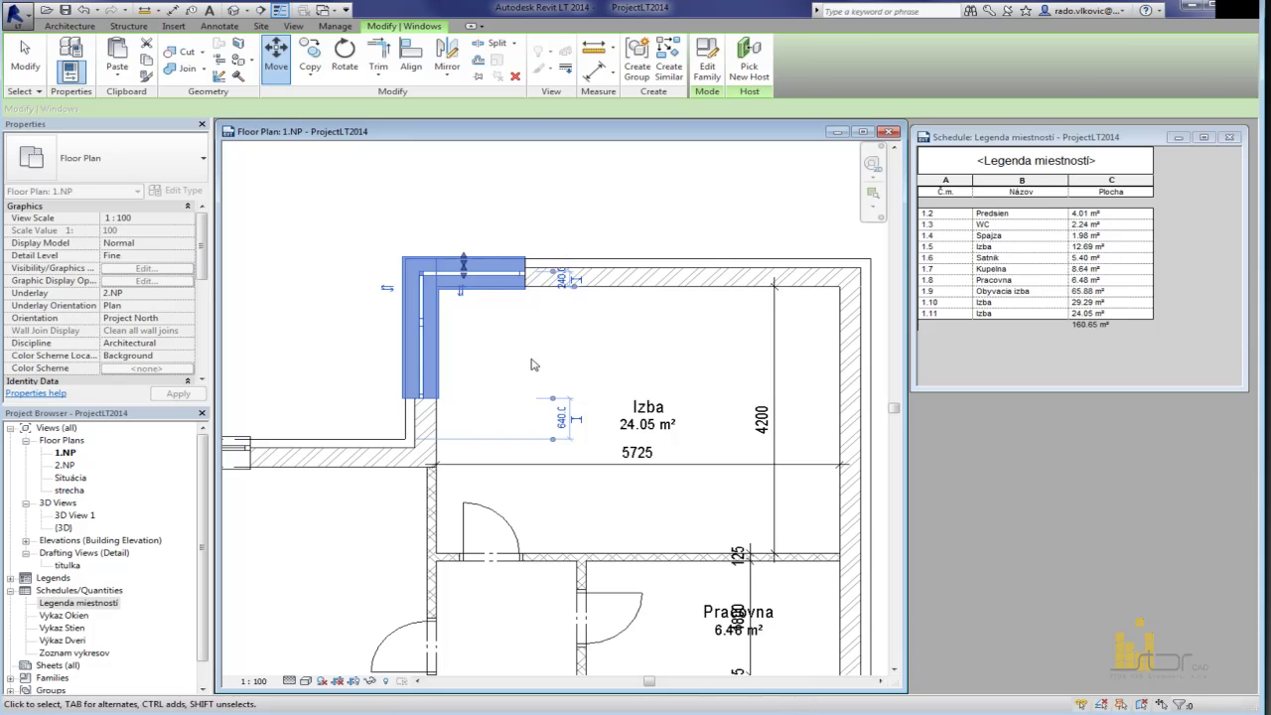
pyautogui.click(519, 370)
# Step: Dimension the east-west width of the northwest Izba room between its west exterior wall and its east partition
pyautogui.scroll(-2, 474, 363)
pyautogui.moveTo(473, 380); pyautogui.dragTo(521, 305, button='middle')
pyautogui.scroll(3, 609, 261)
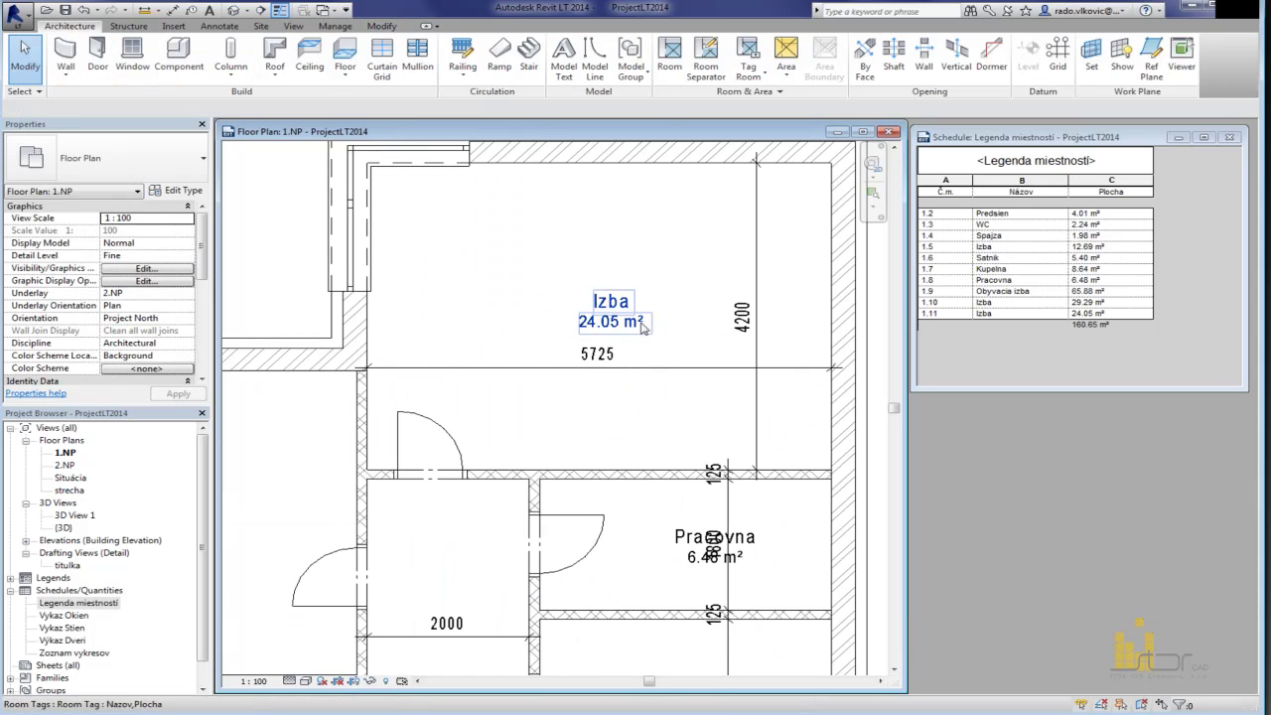
pyautogui.scroll(-2, 476, 328)
pyautogui.scroll(-2, 775, 390)
pyautogui.scroll(-2, 454, 548)
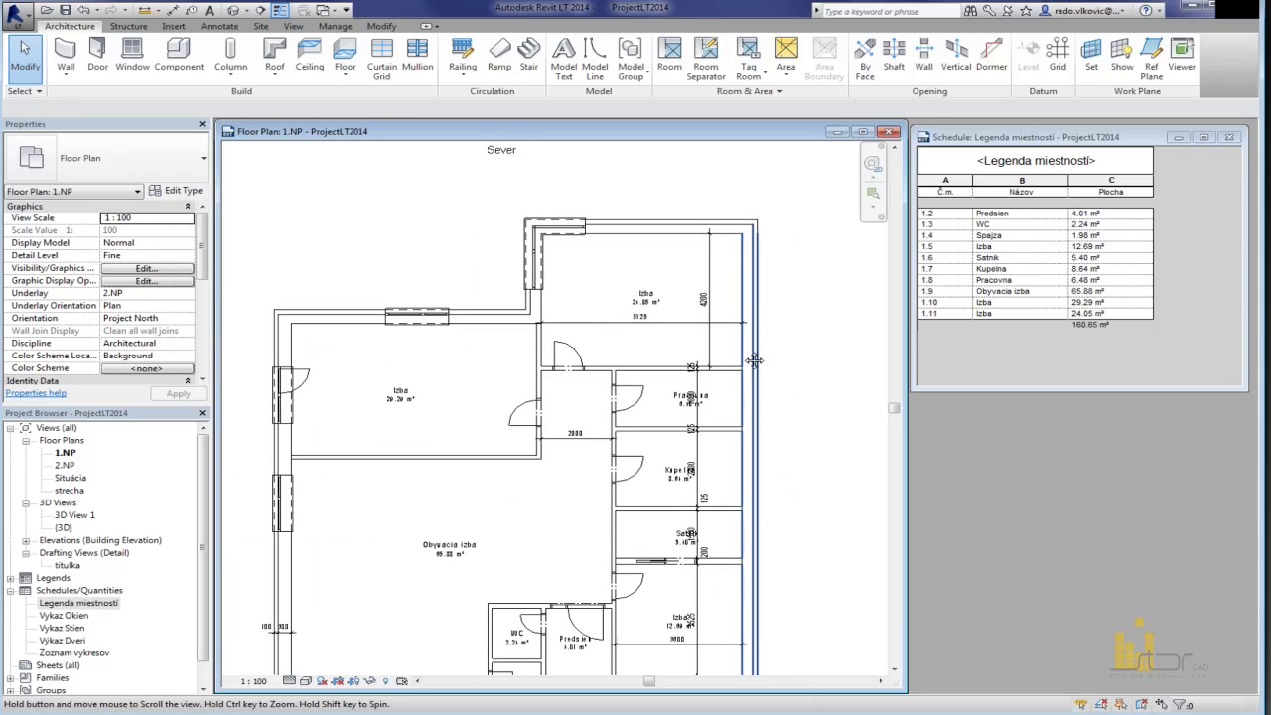
pyautogui.scroll(2, 450, 471)
pyautogui.scroll(-2, 450, 471)
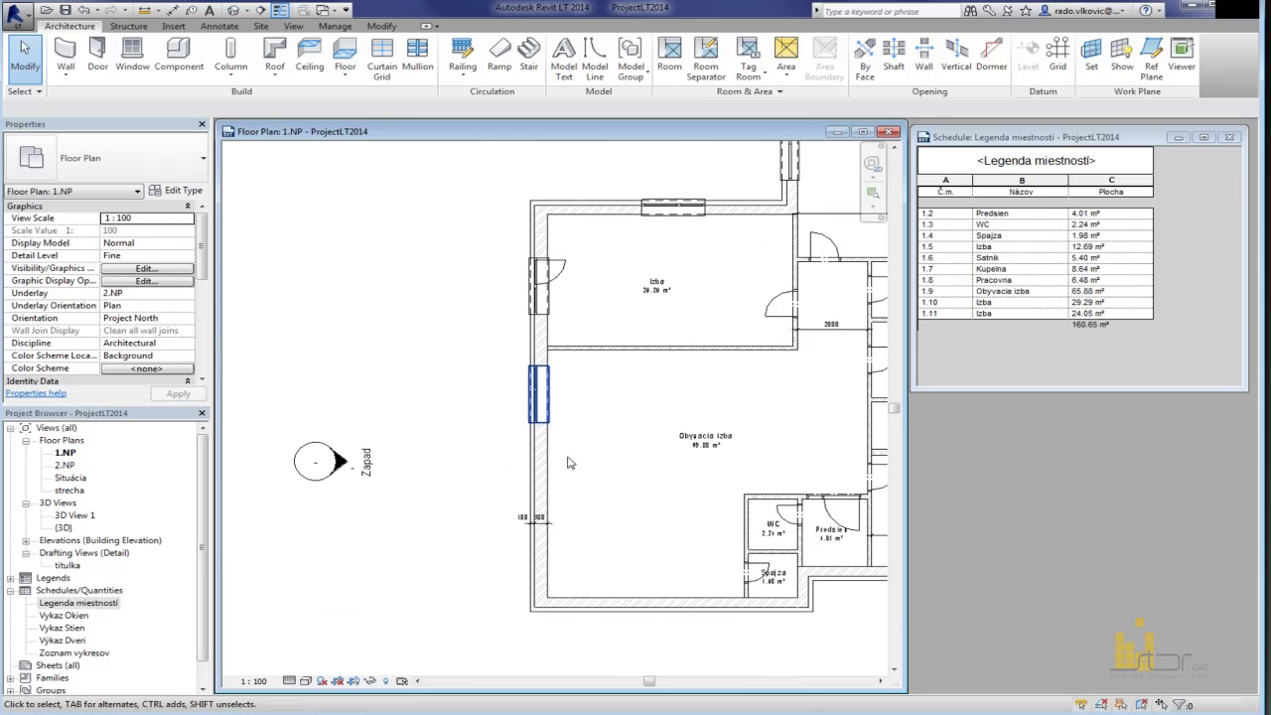
pyautogui.scroll(2, 491, 471)
pyautogui.press('i')
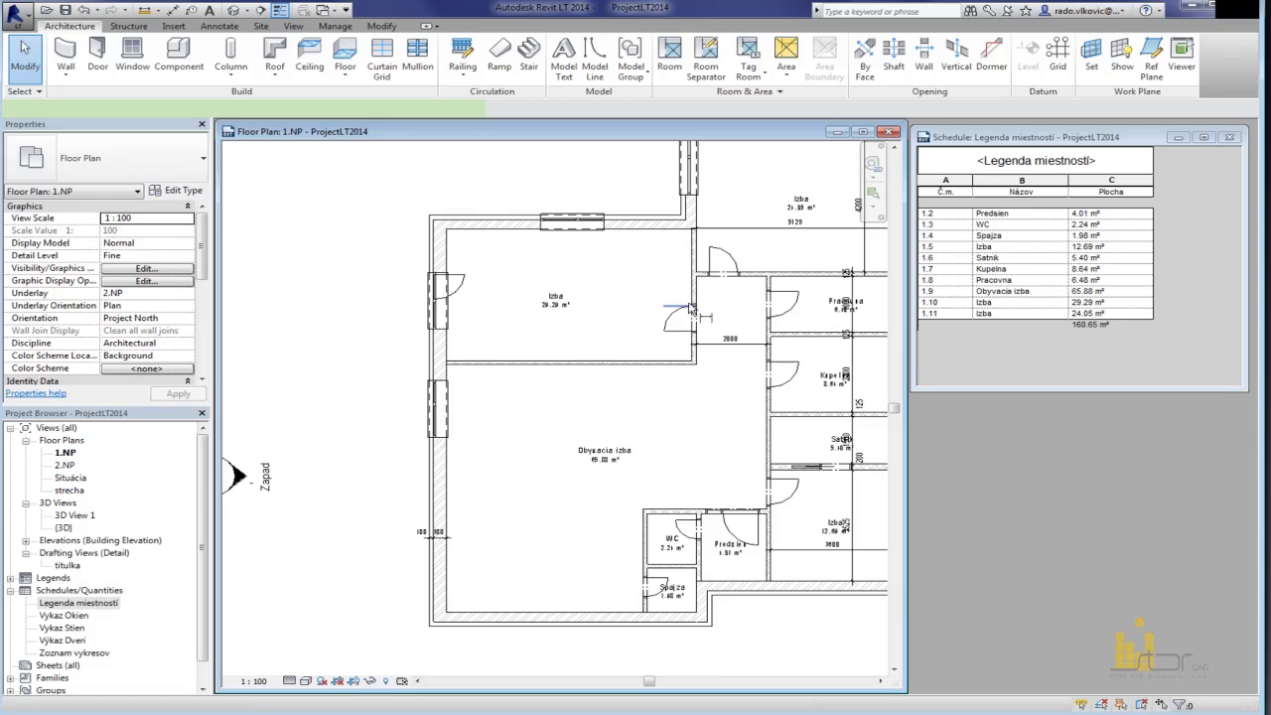
pyautogui.scroll(1, 694, 286)
pyautogui.click(411, 255)
pyautogui.click(465, 255)
pyautogui.press('Escape')
pyautogui.press('Escape')
# Step: Move the west exterior wall by setting the northwest Izba room's width dimension to 5000
pyautogui.click(401, 298)
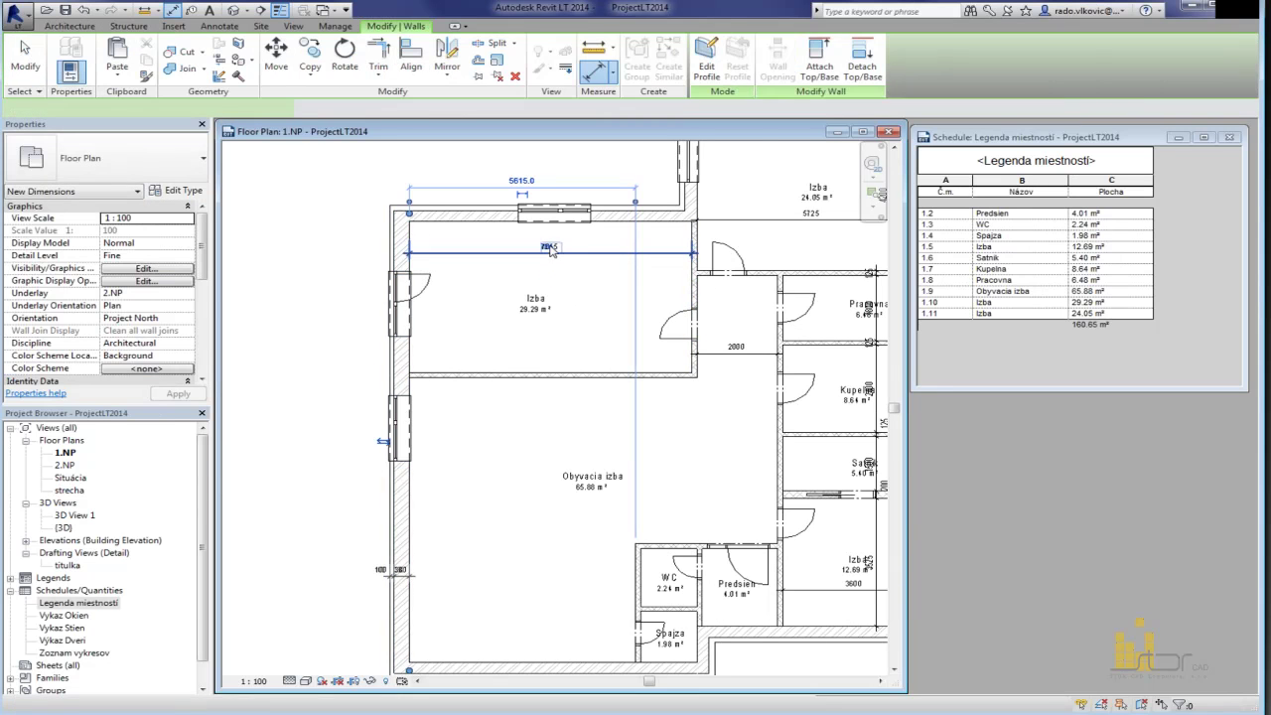
pyautogui.click(548, 247)
pyautogui.write('5000')
pyautogui.press('Return')
pyautogui.press('Escape')
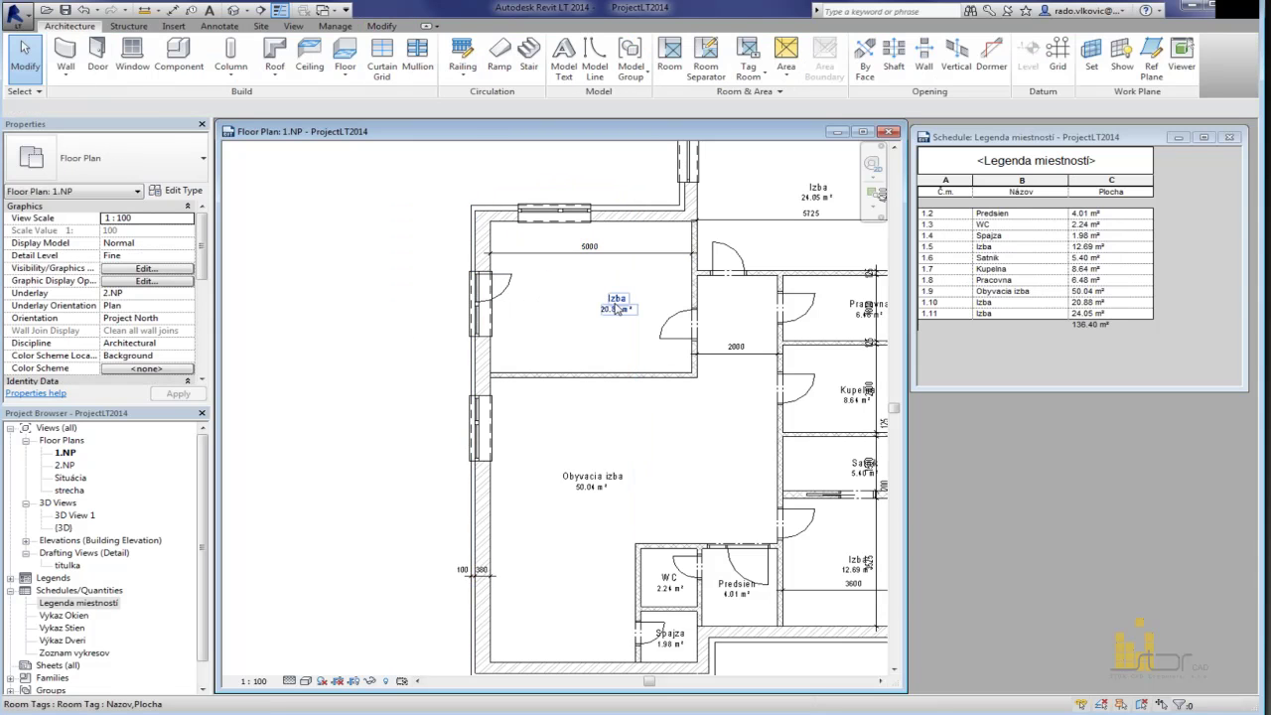
# Step: Move the northwest Izba room's tag back to the middle of the narrowed room
pyautogui.click(616, 308)
pyautogui.moveTo(628, 329); pyautogui.dragTo(599, 336)
pyautogui.click(610, 347)
pyautogui.moveTo(623, 352); pyautogui.dragTo(526, 324, button='middle')
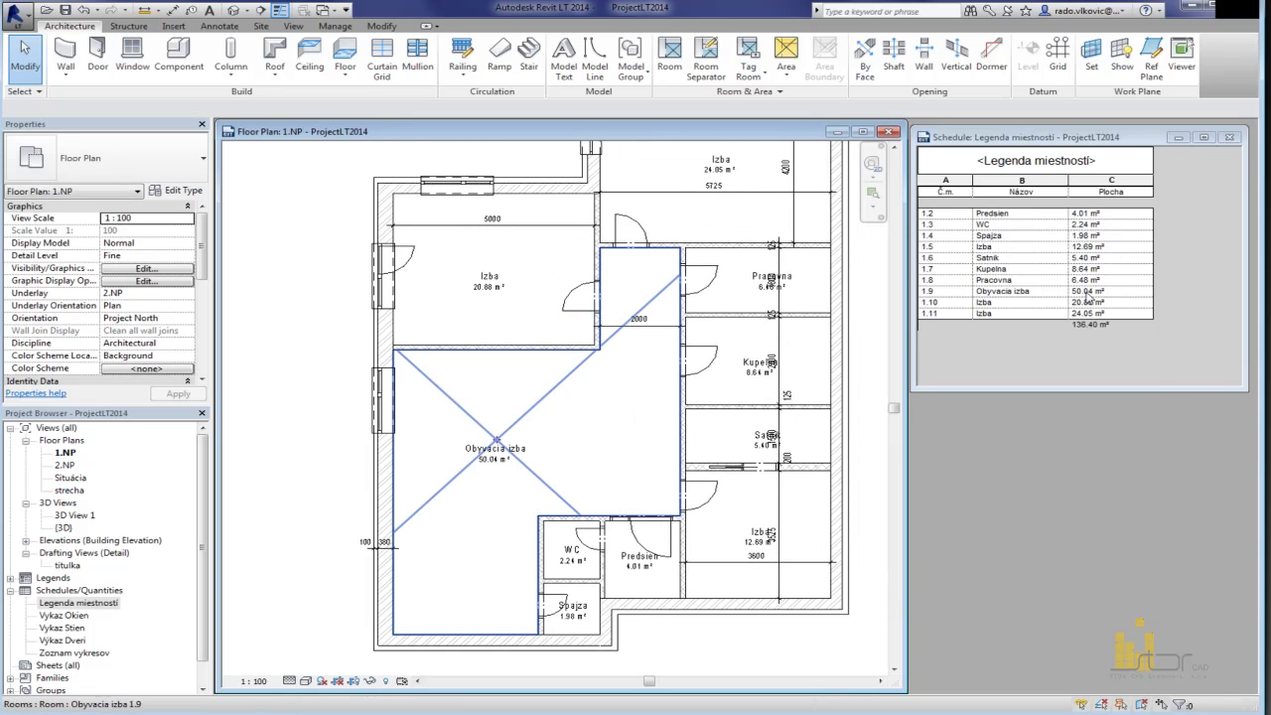
# Step: Dimension the north-south depth of the northwest Izba room down to its south partition
pyautogui.click(525, 348)
pyautogui.press('Escape')
pyautogui.press('d')
pyautogui.press('i')
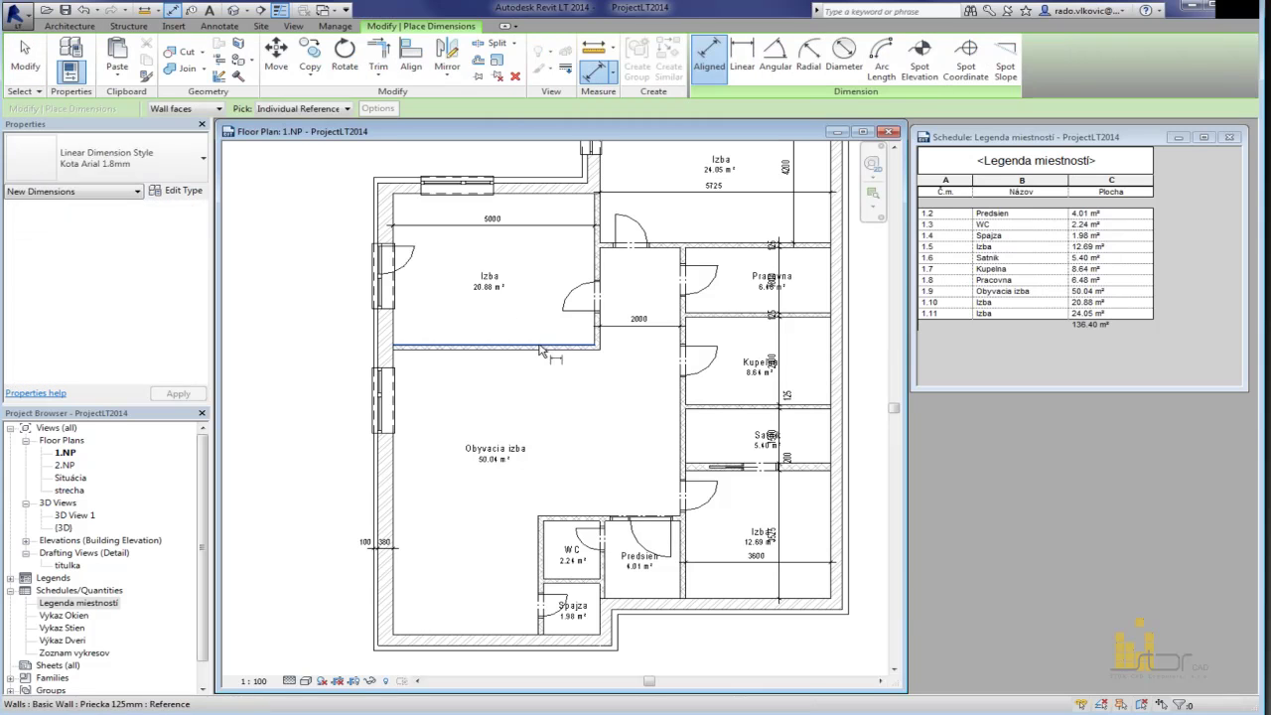
pyautogui.press('Escape')
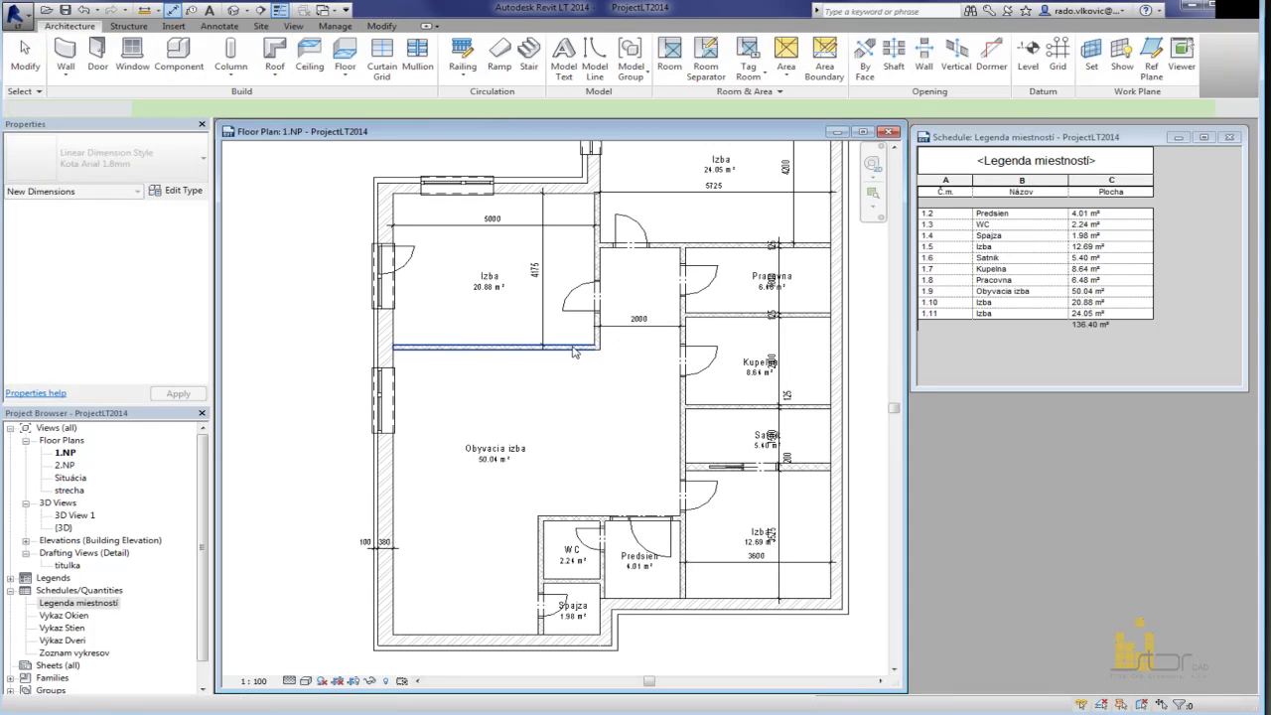
# Step: Move the partition between the northwest Izba and Obyvacia izba by setting the Izba's depth dimension to 3800
pyautogui.click(535, 270)
pyautogui.click(535, 270)
pyautogui.write('3800')
pyautogui.press('Return')
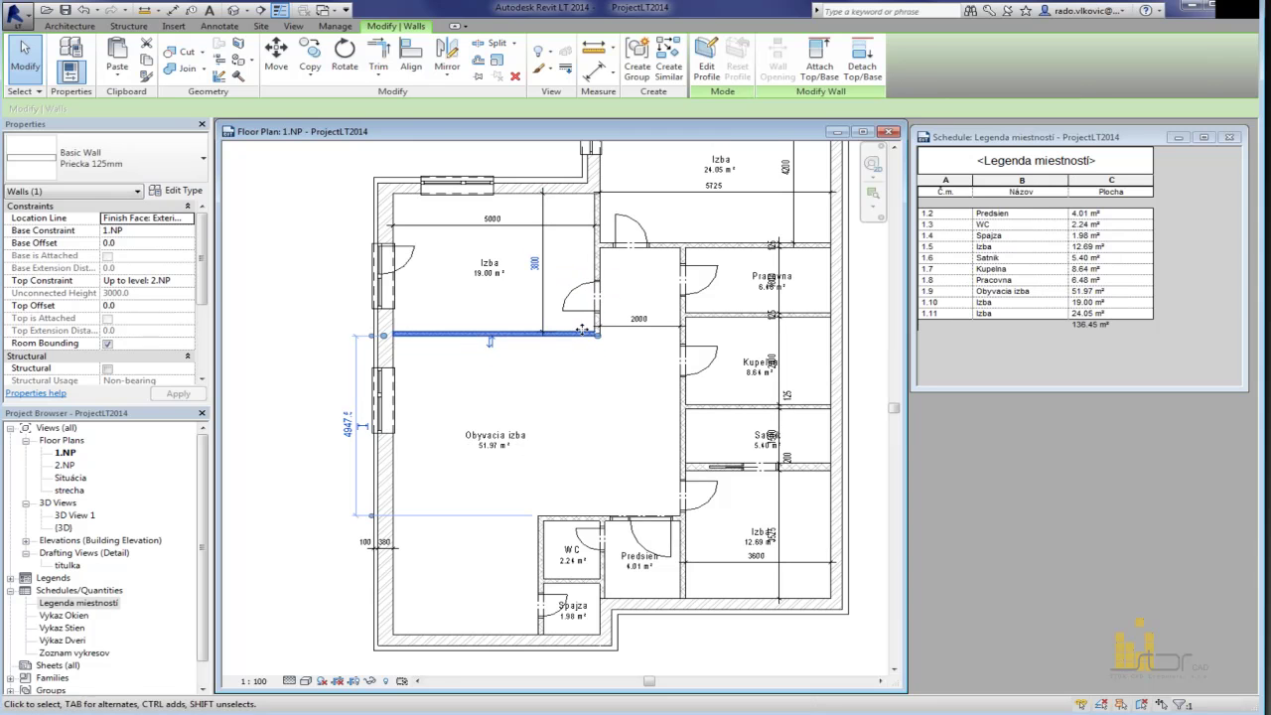
# Step: Set the northwest Izba room's depth dimension to 3600 to shift its south partition
pyautogui.scroll(3, 582, 330)
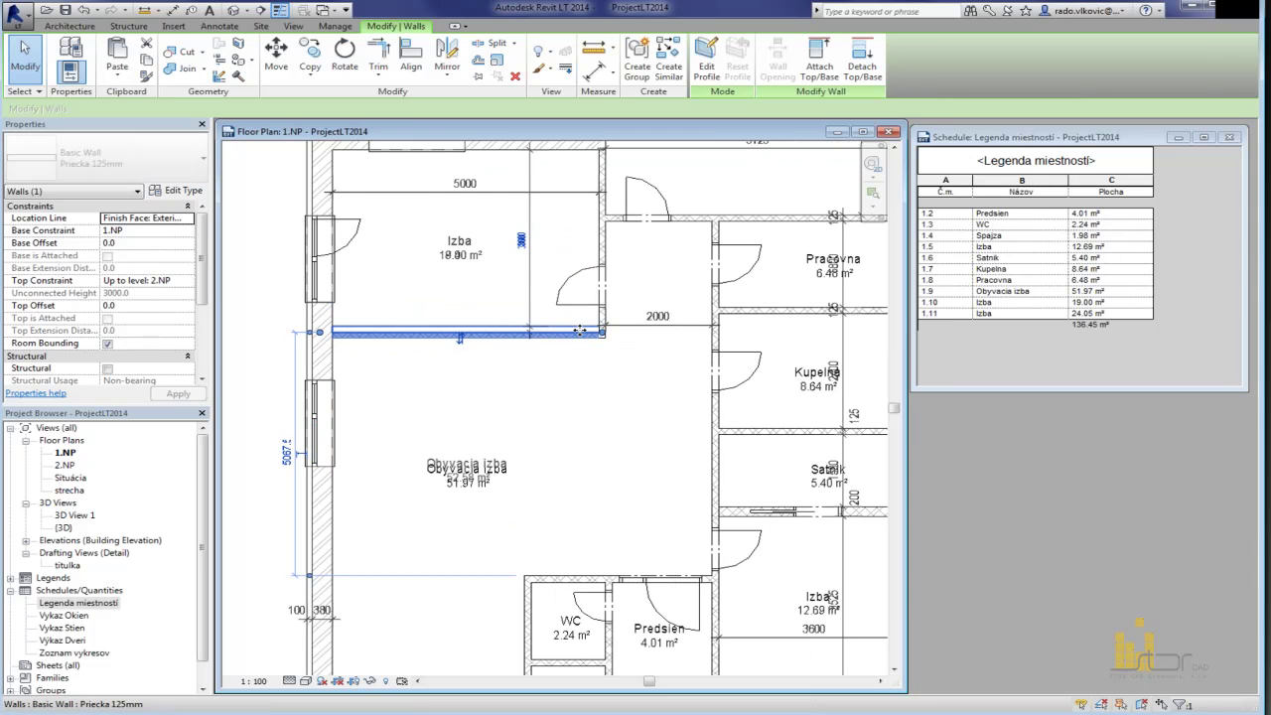
pyautogui.hotkey('ctrl', 'z')
pyautogui.scroll(2, 553, 361)
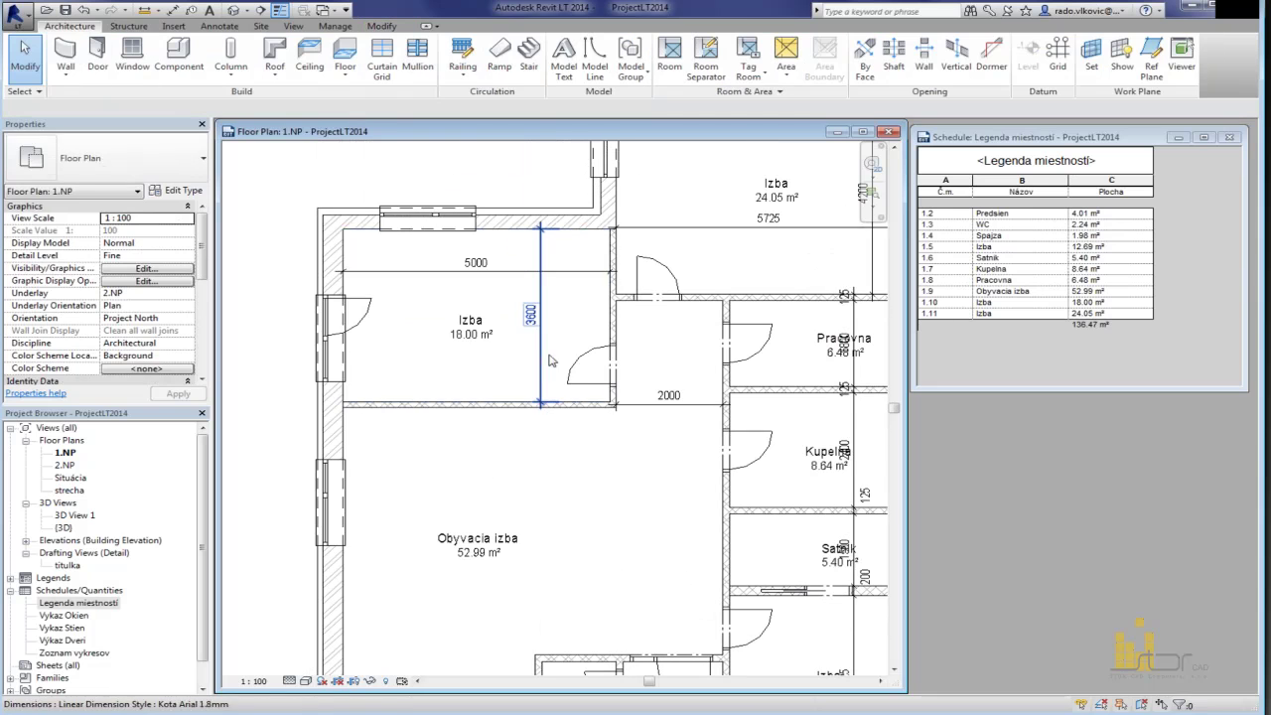
# Step: Delete the 2000 width dimension across the corridor
pyautogui.click(663, 403)
pyautogui.press('Delete')
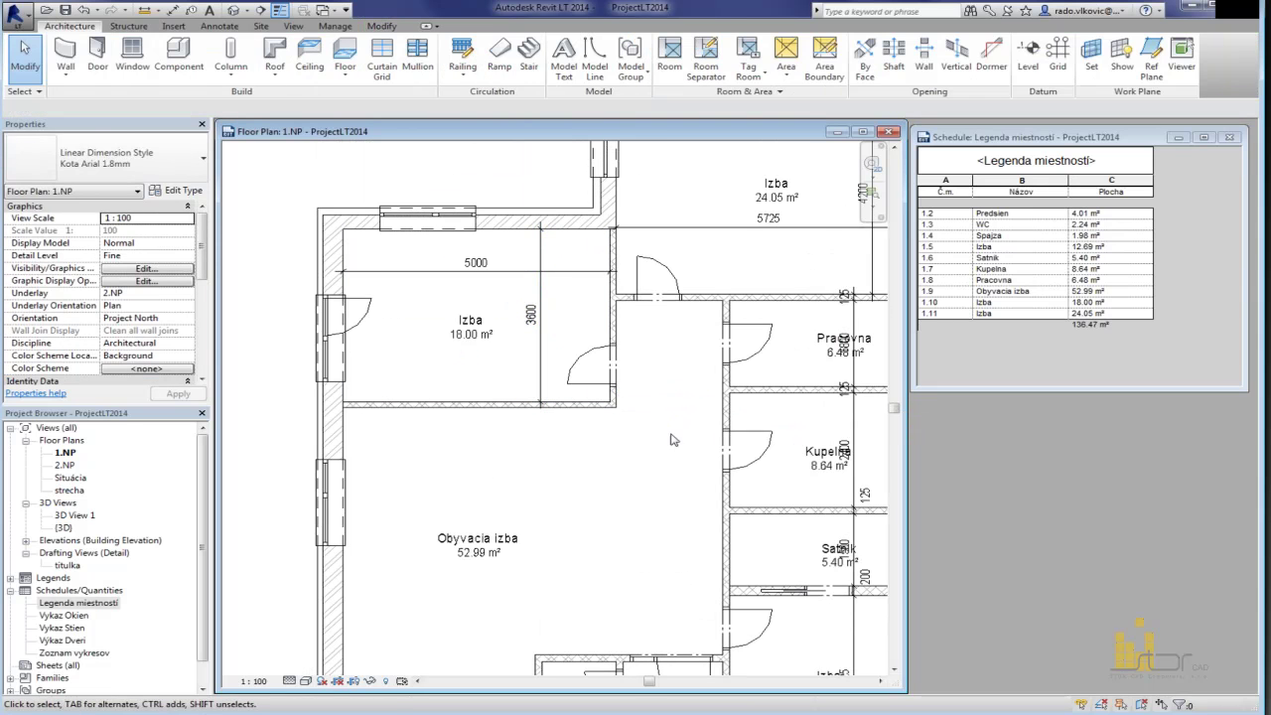
# Step: Review the whole resized 1.NP floor plan together with the room areas in the Legenda miestností schedule
pyautogui.scroll(-2, 671, 440)
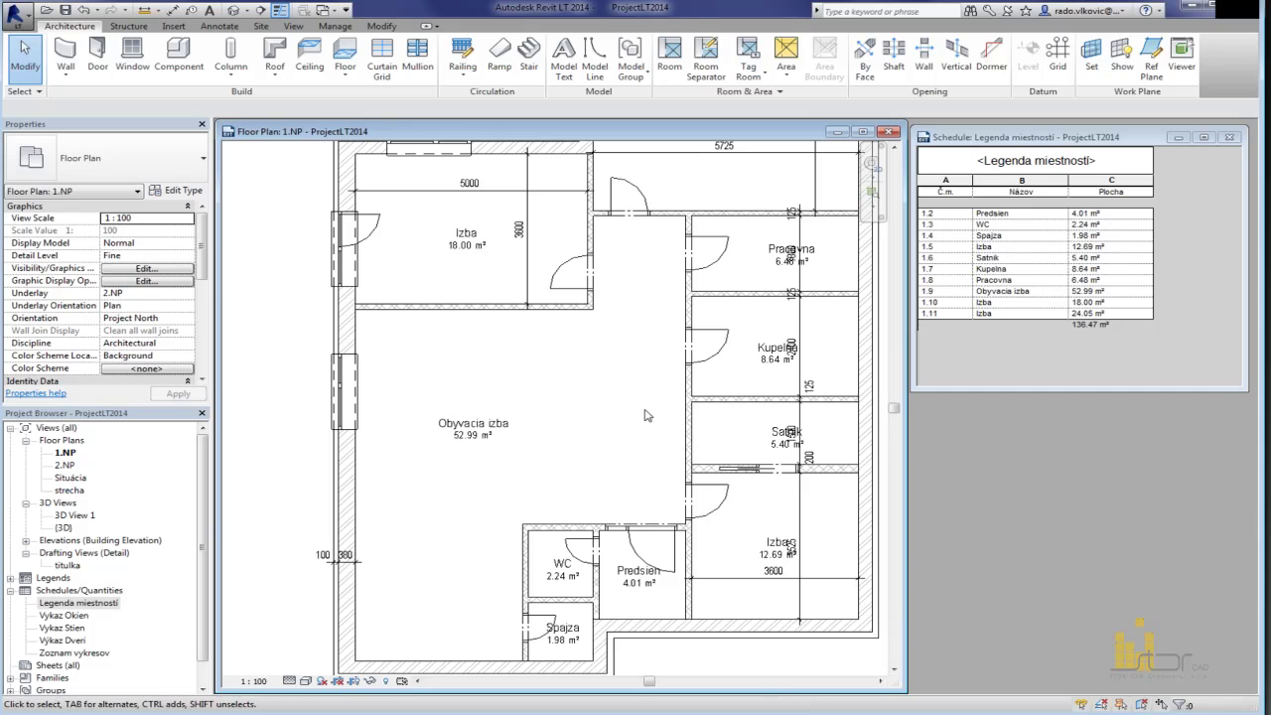
pyautogui.scroll(-3, 641, 407)
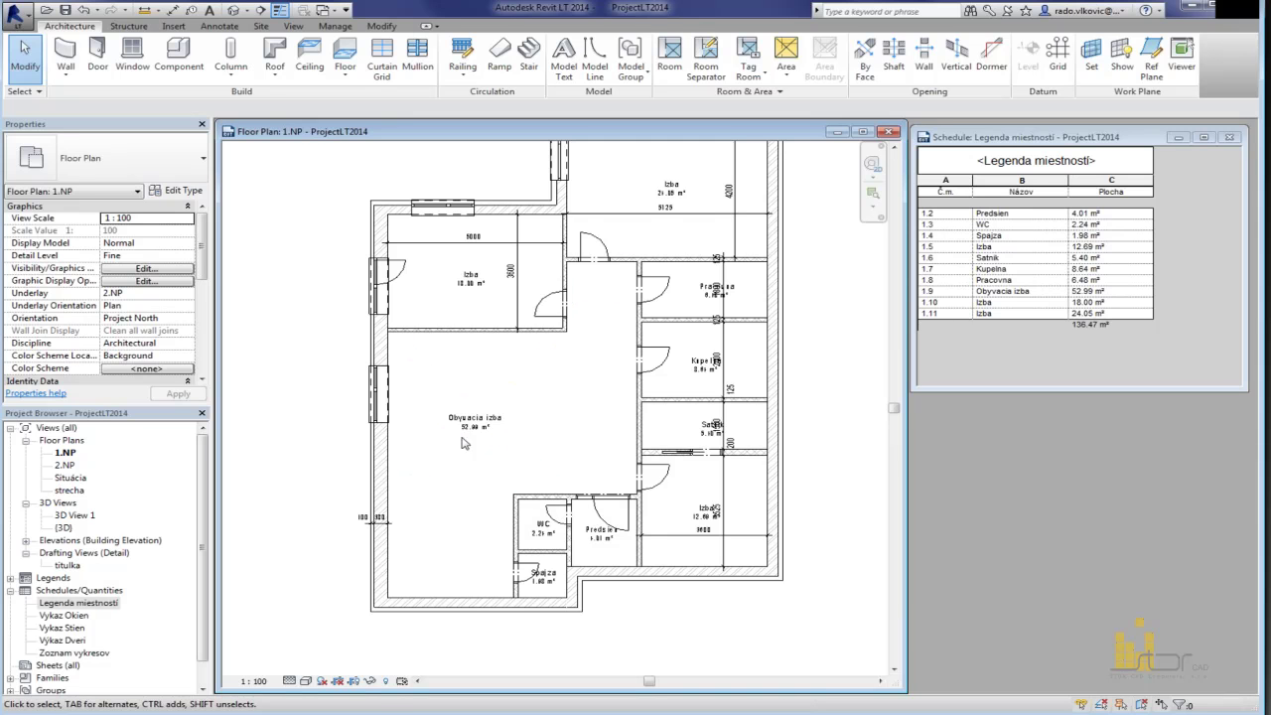
pyautogui.scroll(-3, 537, 454)
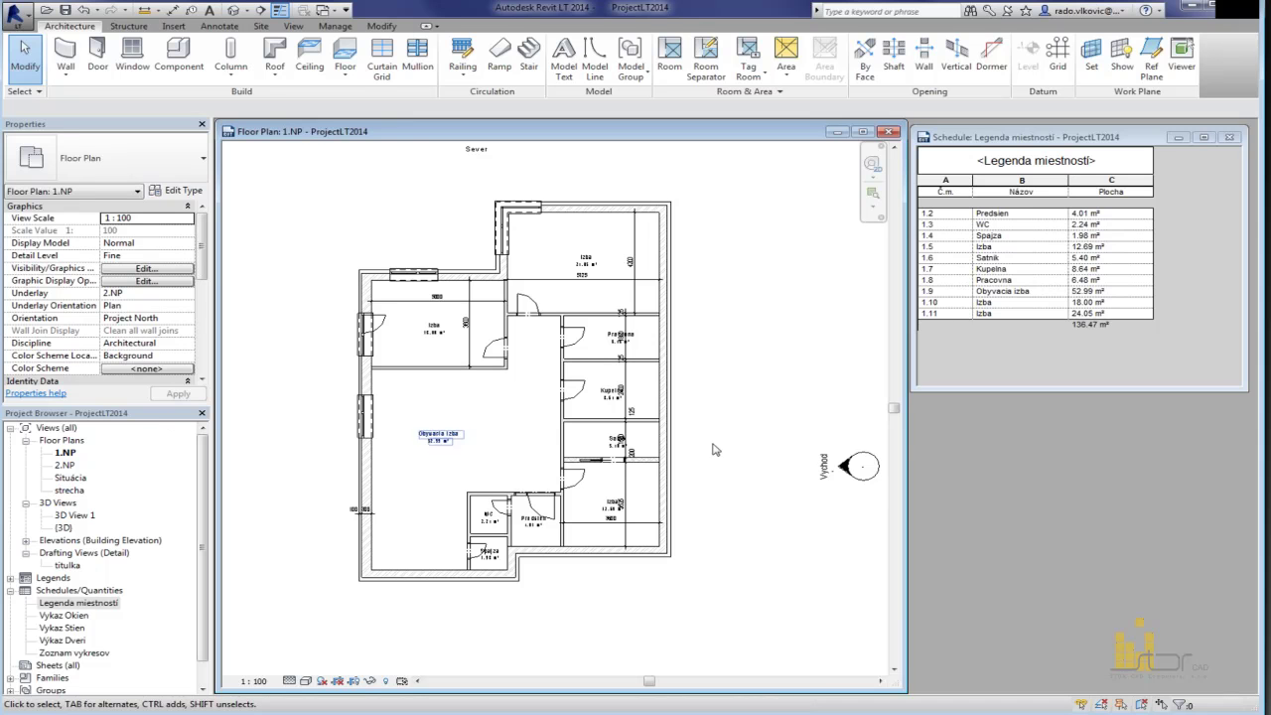
pyautogui.moveTo(559, 434); pyautogui.dragTo(641, 397, button='middle')
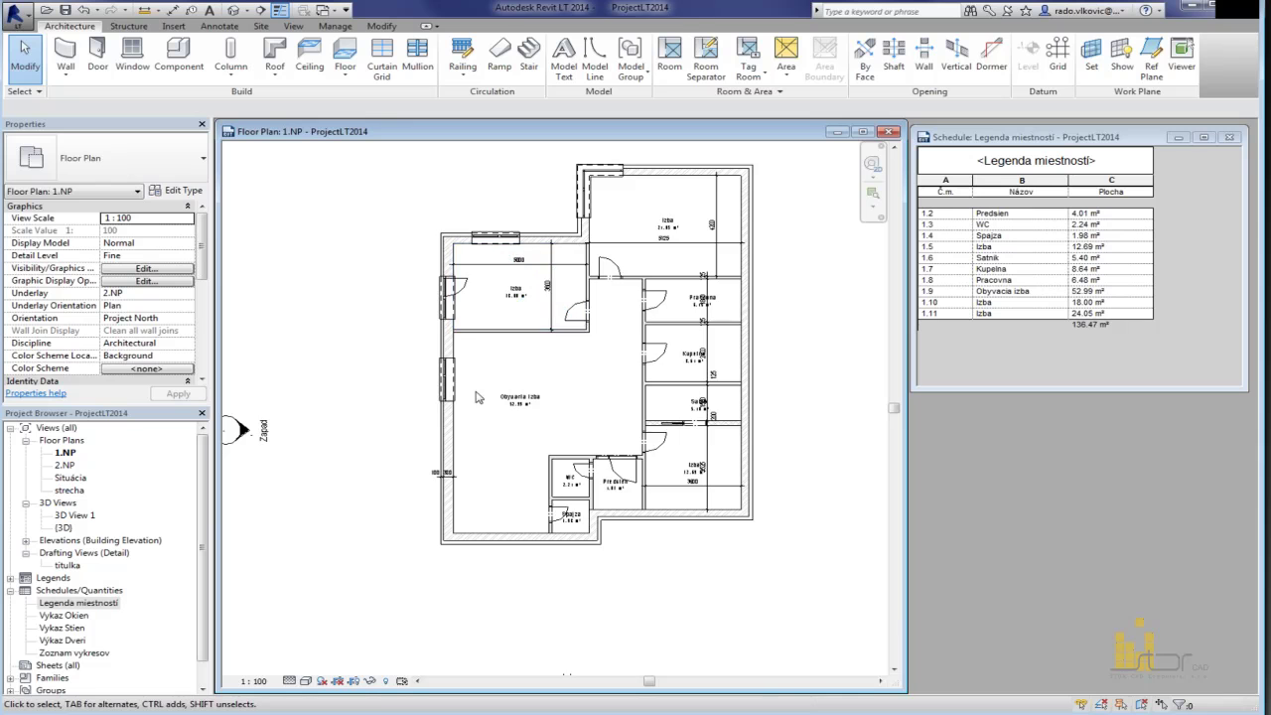
pyautogui.scroll(-3, 476, 397)
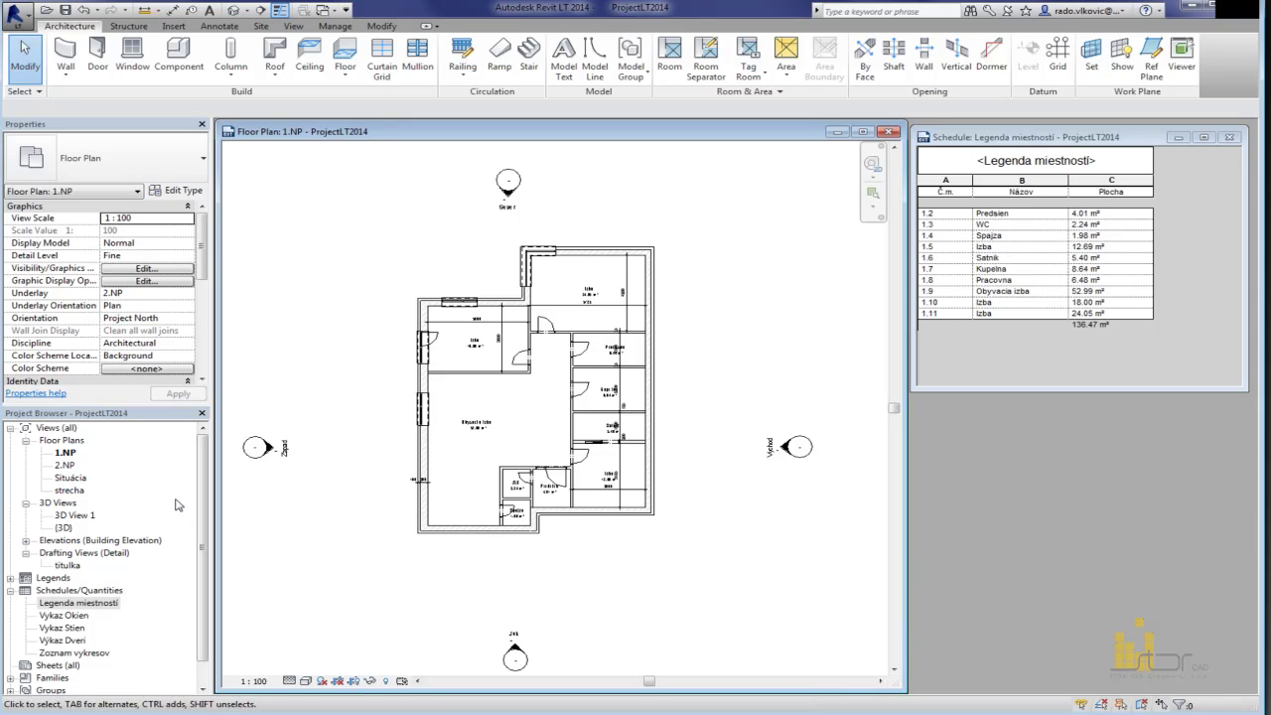
pyautogui.moveTo(764, 379)
pyautogui.mouseDown(button='middle')
pyautogui.moveTo(736, 410)
pyautogui.moveTo(821, 399)
pyautogui.moveTo(806, 378)
pyautogui.moveTo(792, 417)
pyautogui.moveTo(797, 389)
pyautogui.moveTo(781, 390)
pyautogui.mouseUp(button='middle')
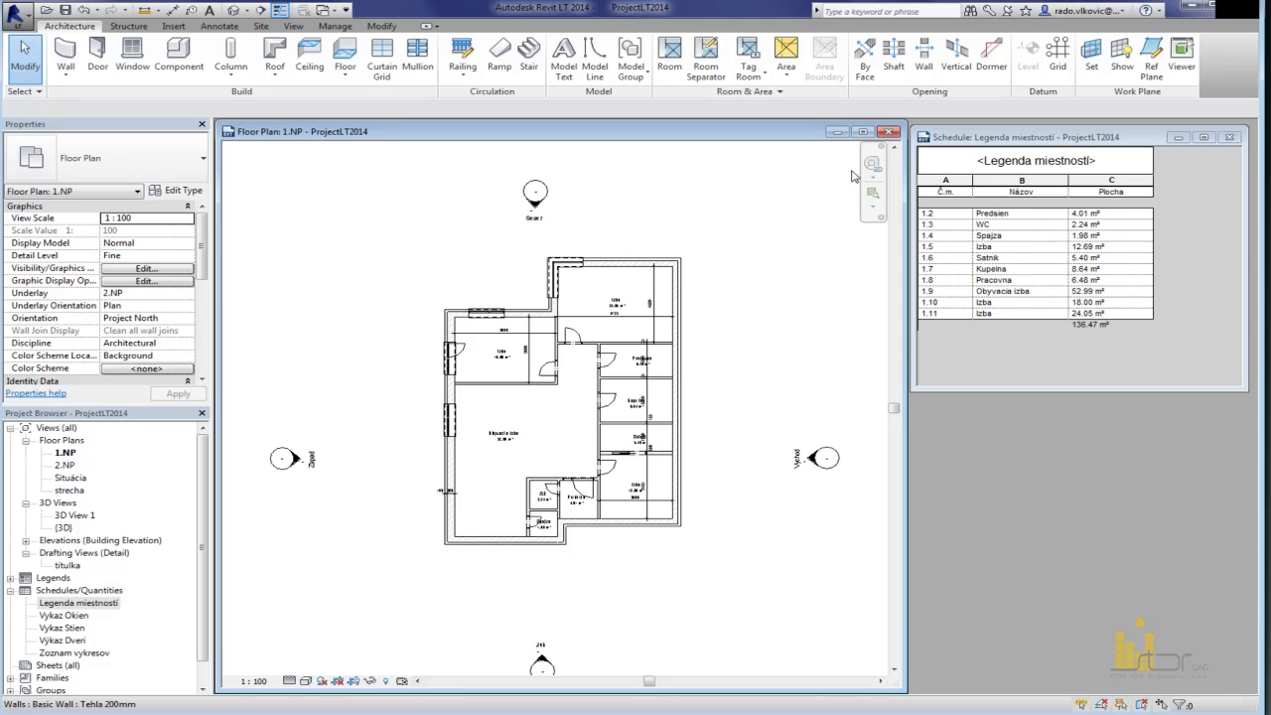
pyautogui.click(676, 432)
pyautogui.click(751, 413)
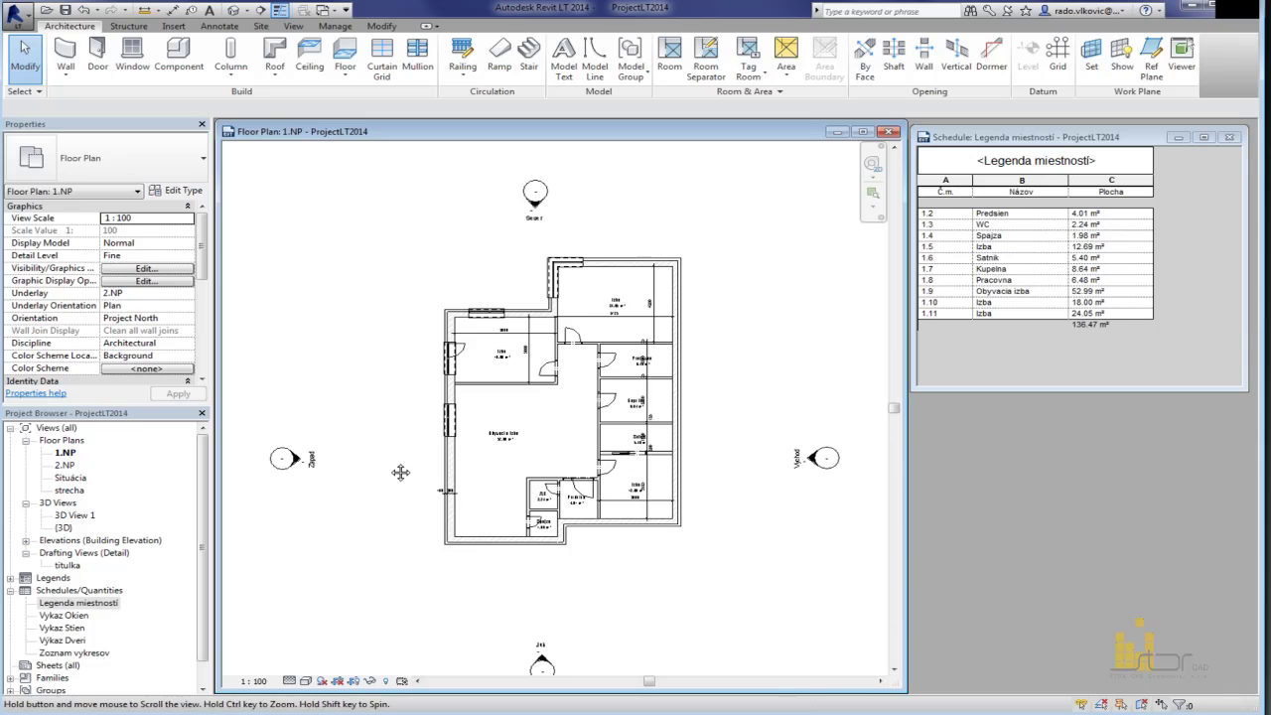
pyautogui.scroll(-2, 402, 447)
pyautogui.scroll(-1, 551, 446)
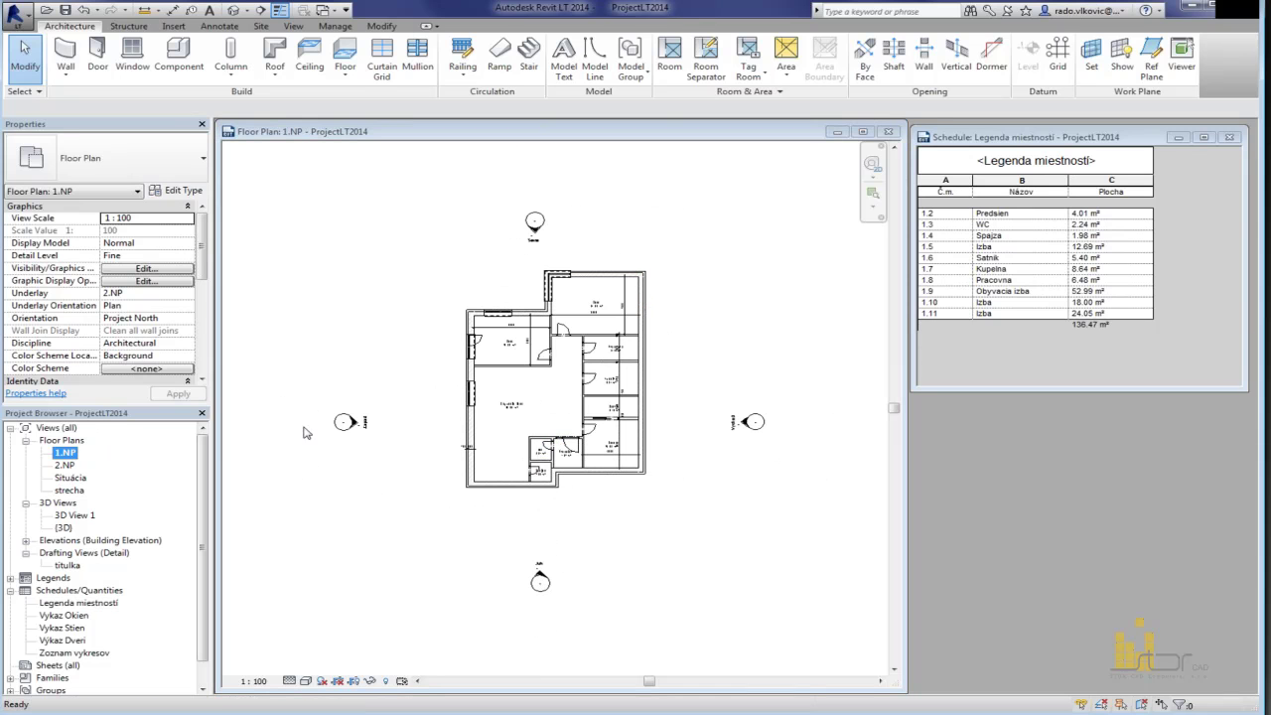
# Step: Duplicate the 1.NP floor plan view with detailing
pyautogui.rightClick(69, 454)
pyautogui.moveTo(195, 279)
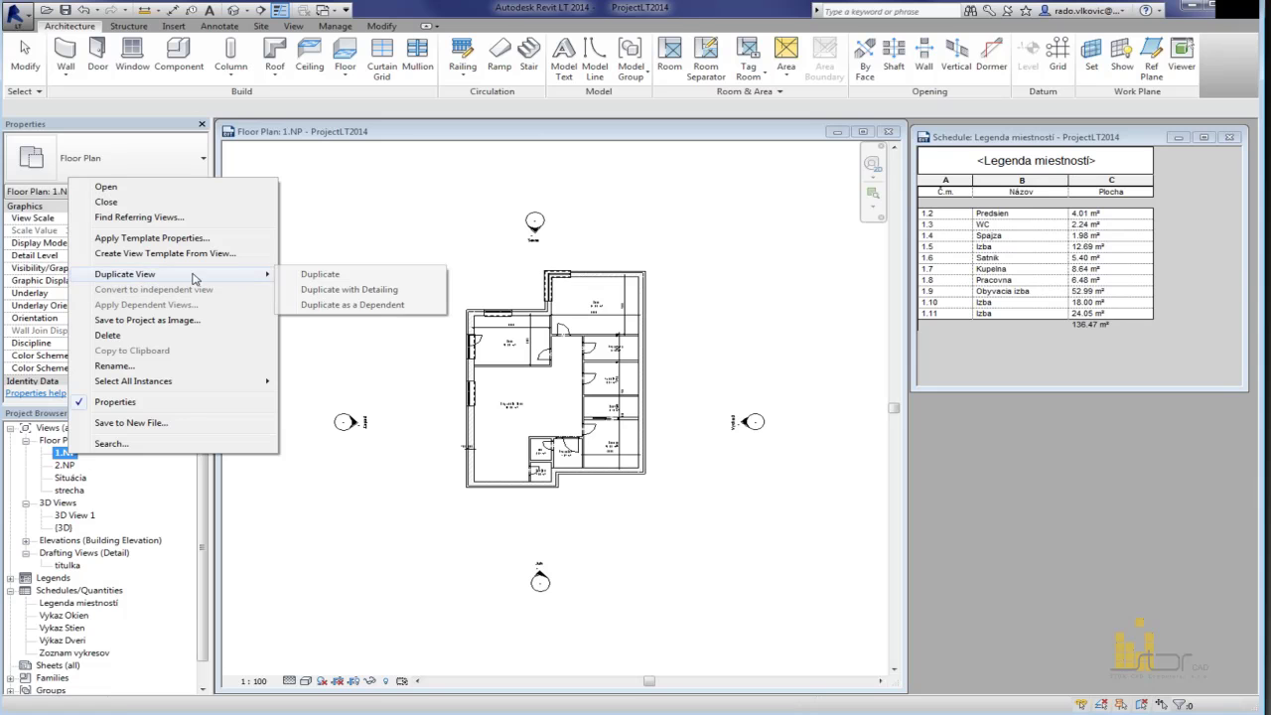
pyautogui.click(374, 294)
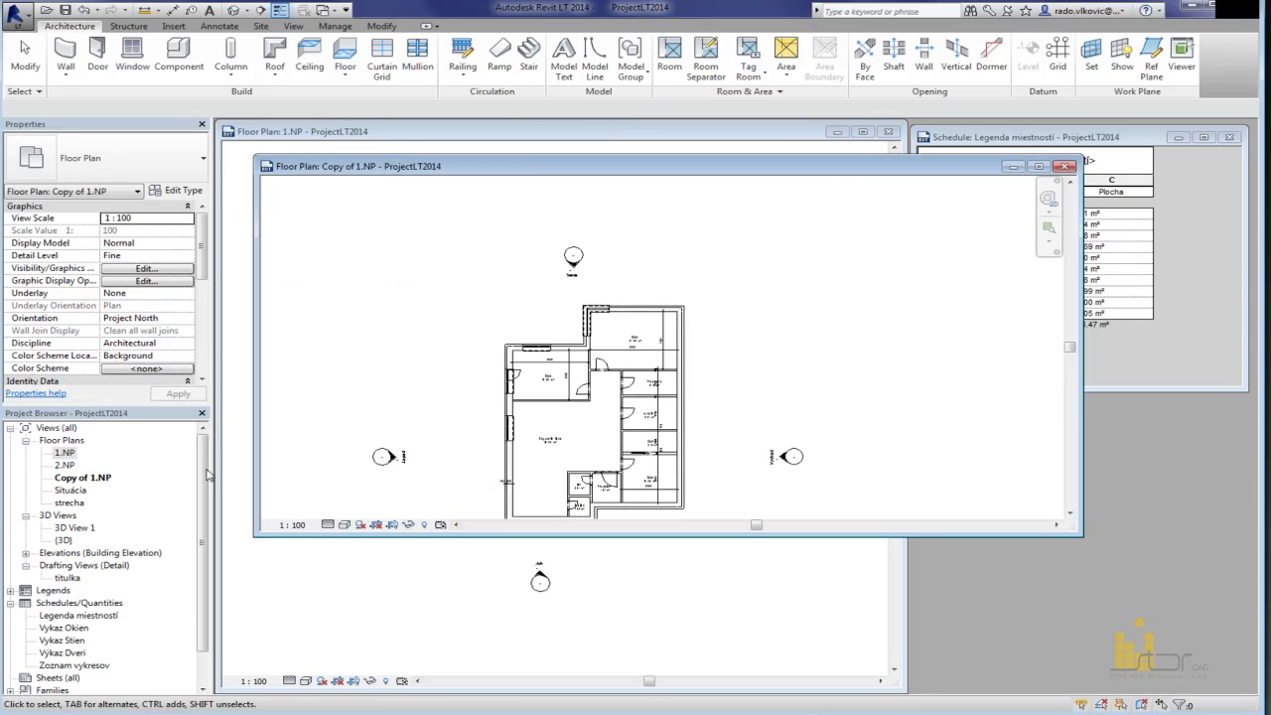
# Step: Rename the duplicated floor plan view as 1.NP studia
pyautogui.click(89, 481)
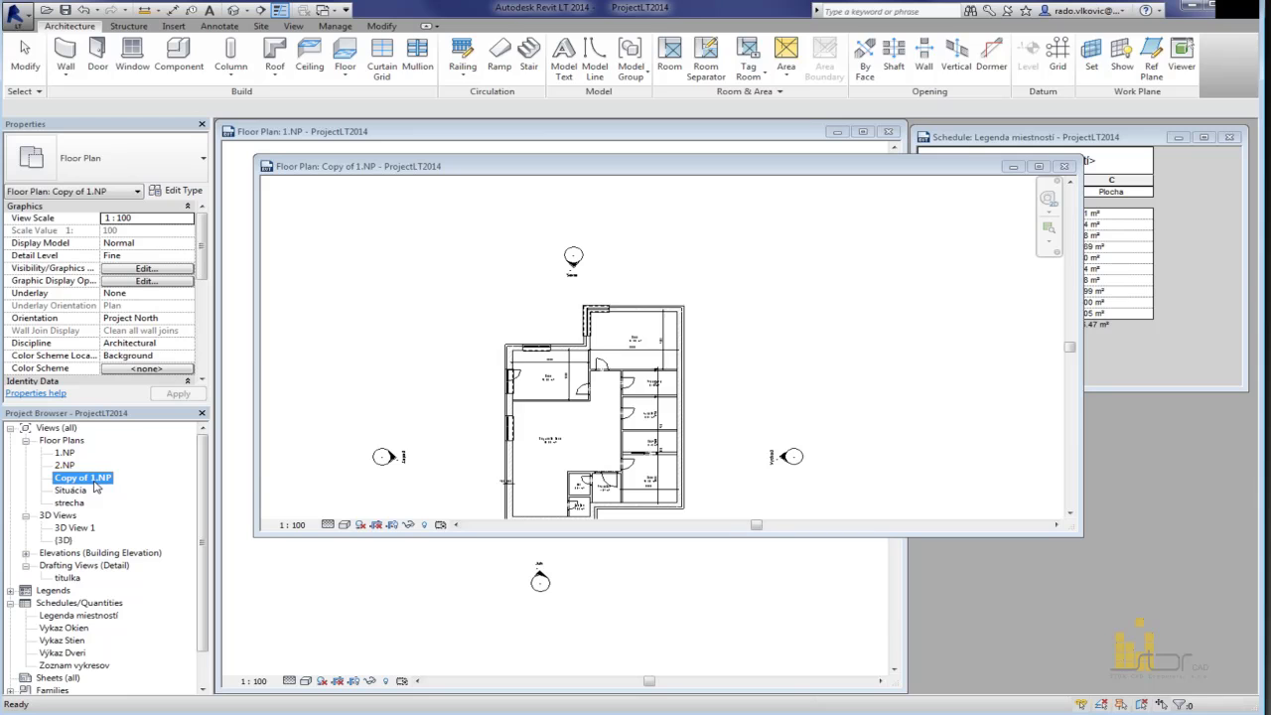
pyautogui.press('F2')
pyautogui.write('1.NP stud')
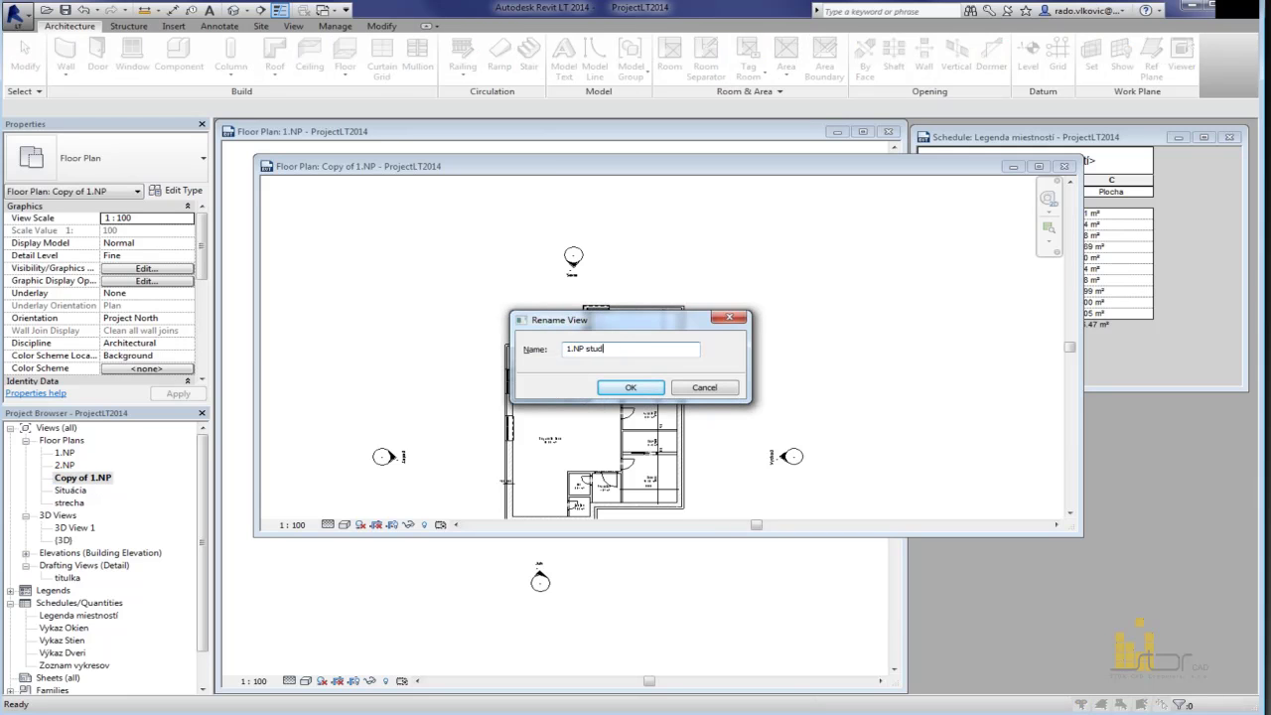
pyautogui.write('ia')
pyautogui.press('Return')
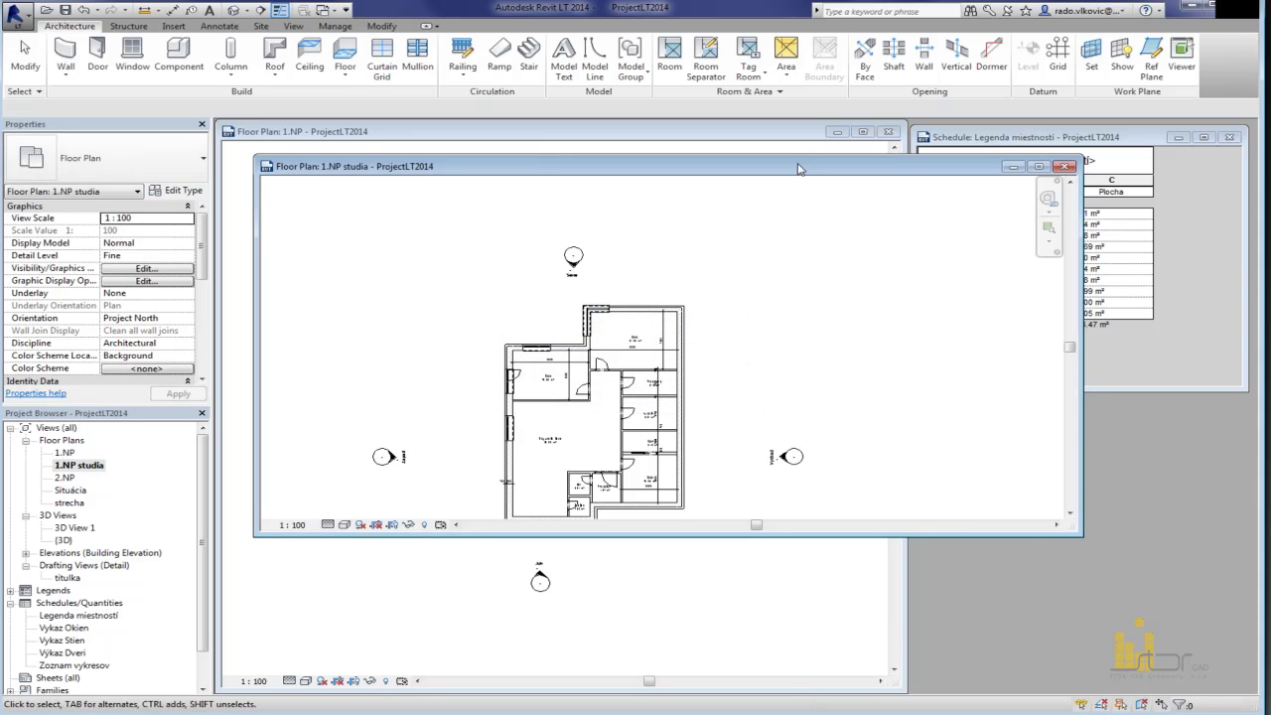
# Step: Maximize the 1.NP studia view and hide the elevation marker category in it
pyautogui.click(1038, 166)
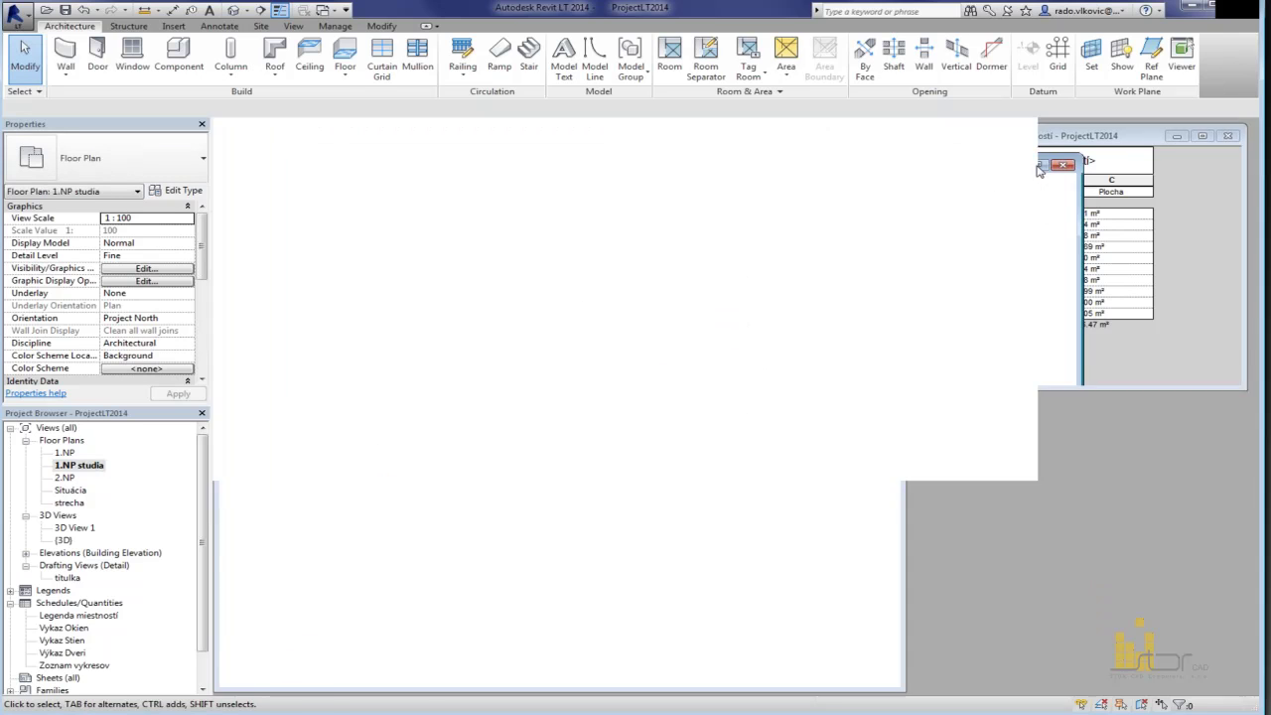
pyautogui.scroll(-3, 725, 527)
pyautogui.moveTo(855, 541)
pyautogui.mouseDown()
pyautogui.moveTo(767, 443)
pyautogui.moveTo(773, 452)
pyautogui.mouseUp()
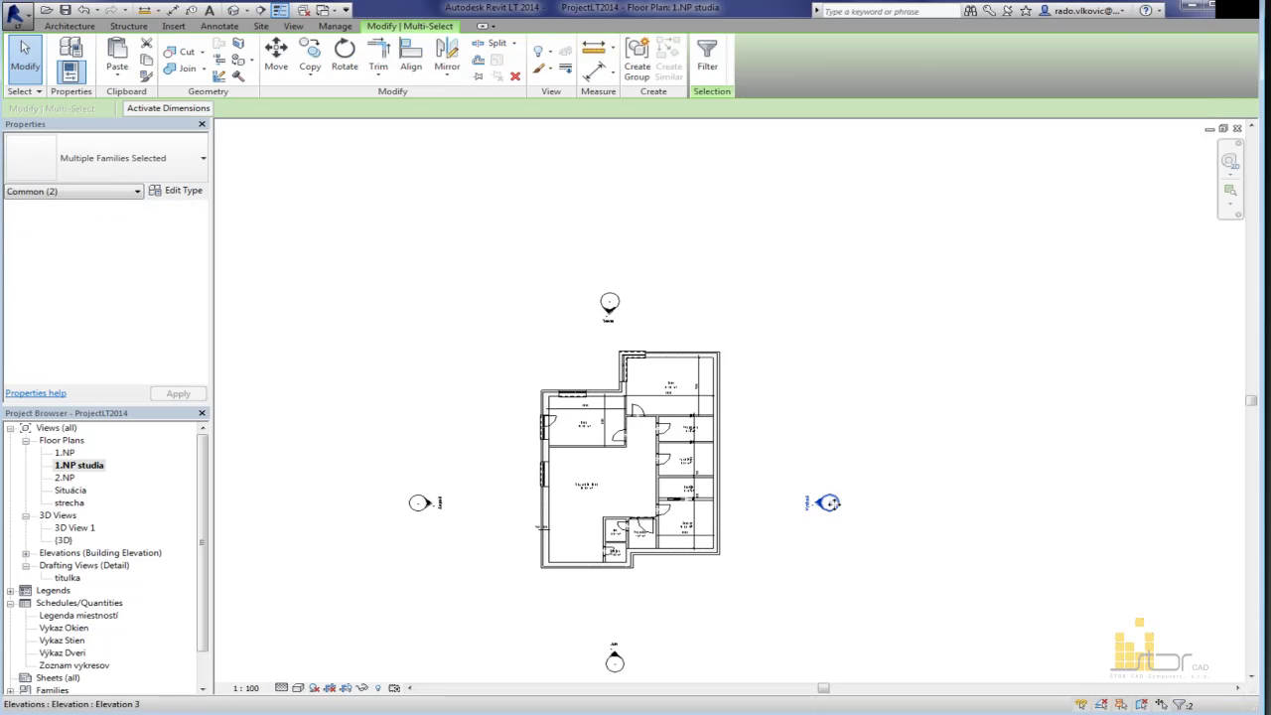
pyautogui.moveTo(841, 533); pyautogui.dragTo(837, 516, button='middle')
pyautogui.press('v')
pyautogui.press('h')
pyautogui.scroll(4, 639, 537)
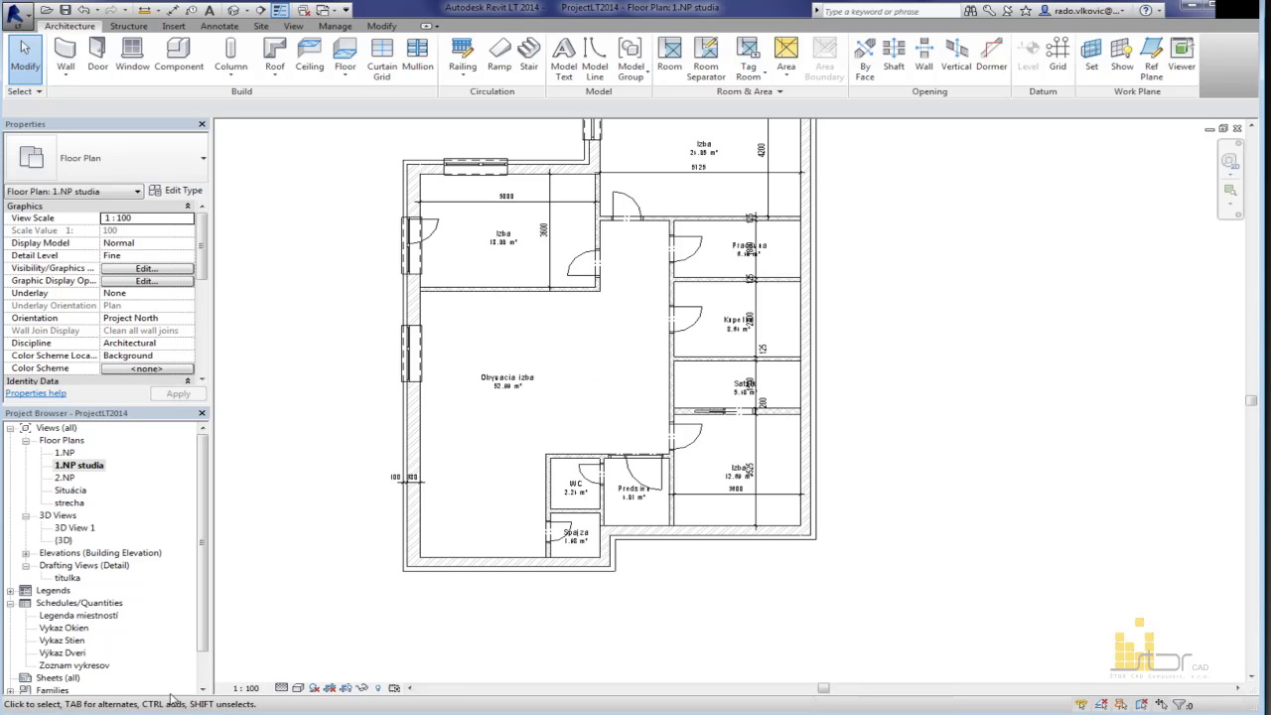
# Step: Try a view scale of 1:200 for 1.NP studia and return it to 1:100
pyautogui.click(249, 687)
pyautogui.click(286, 614)
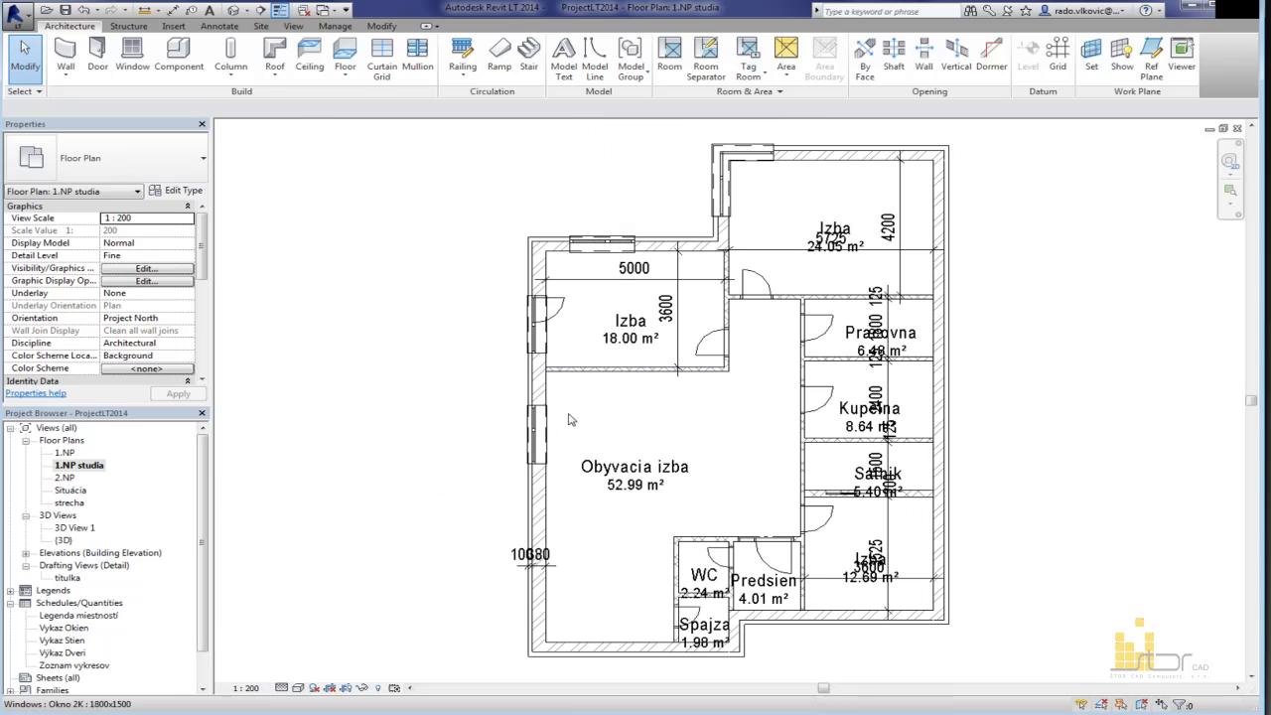
pyautogui.moveTo(945, 526); pyautogui.dragTo(831, 471, button='middle')
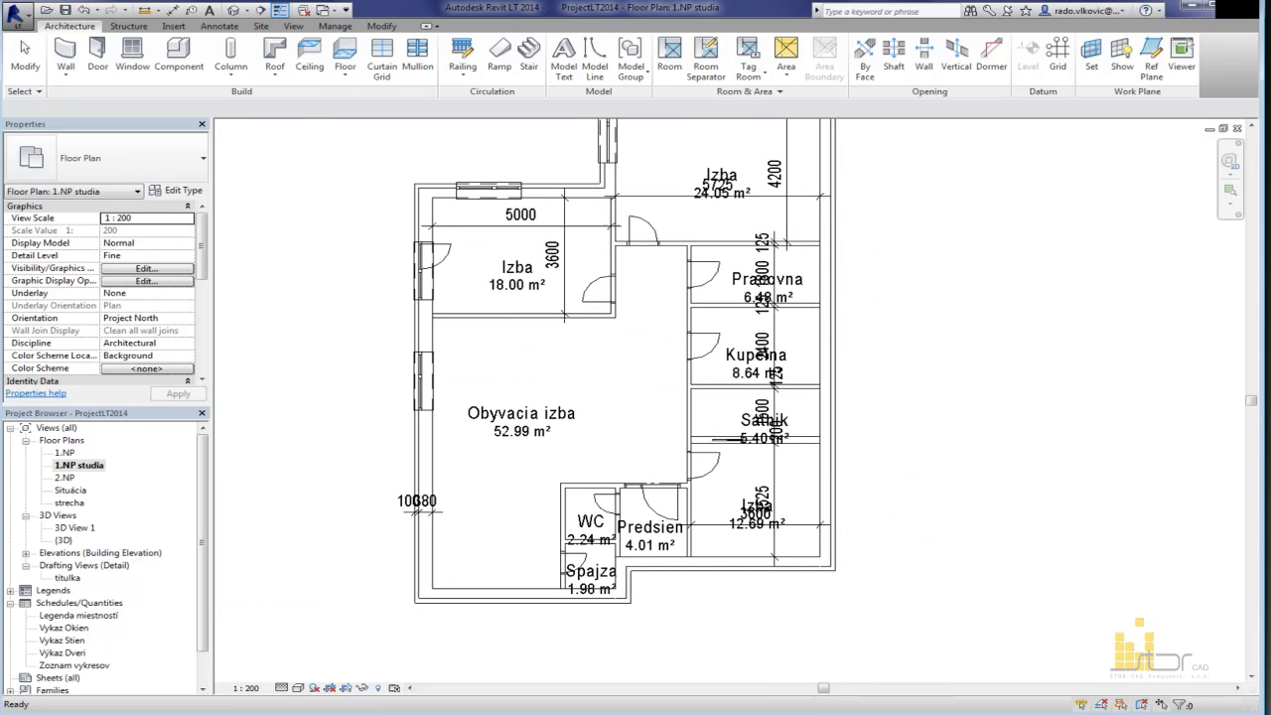
pyautogui.click(247, 687)
pyautogui.click(253, 595)
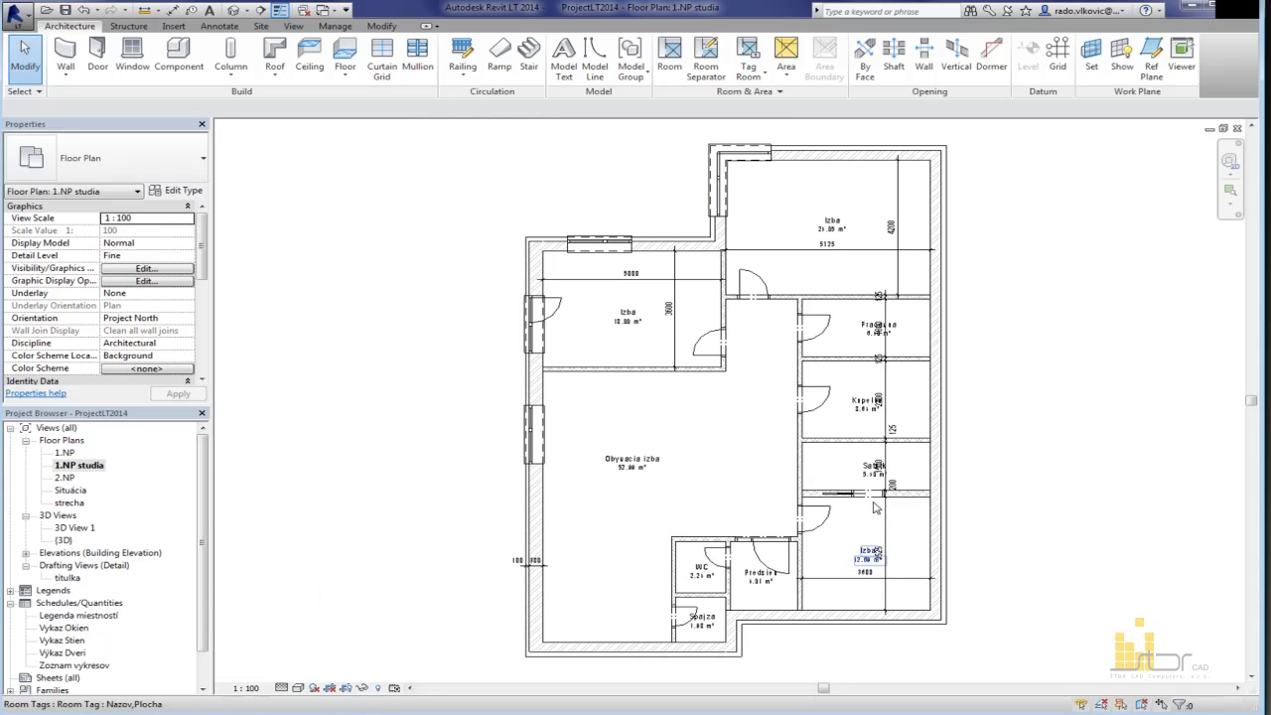
# Step: Delete the vertical dimension chain through the east rooms and the southeast Izba room's width dimension
pyautogui.click(890, 529)
pyautogui.press('Delete')
pyautogui.click(914, 586)
pyautogui.press('Delete')
# Step: Delete the depth and width dimensions inside the northeast and northwest Izba rooms
pyautogui.click(892, 166)
pyautogui.press('Delete')
pyautogui.click(889, 223)
pyautogui.press('Delete')
pyautogui.click(645, 278)
pyautogui.press('Delete')
pyautogui.click(673, 246)
pyautogui.press('Delete')
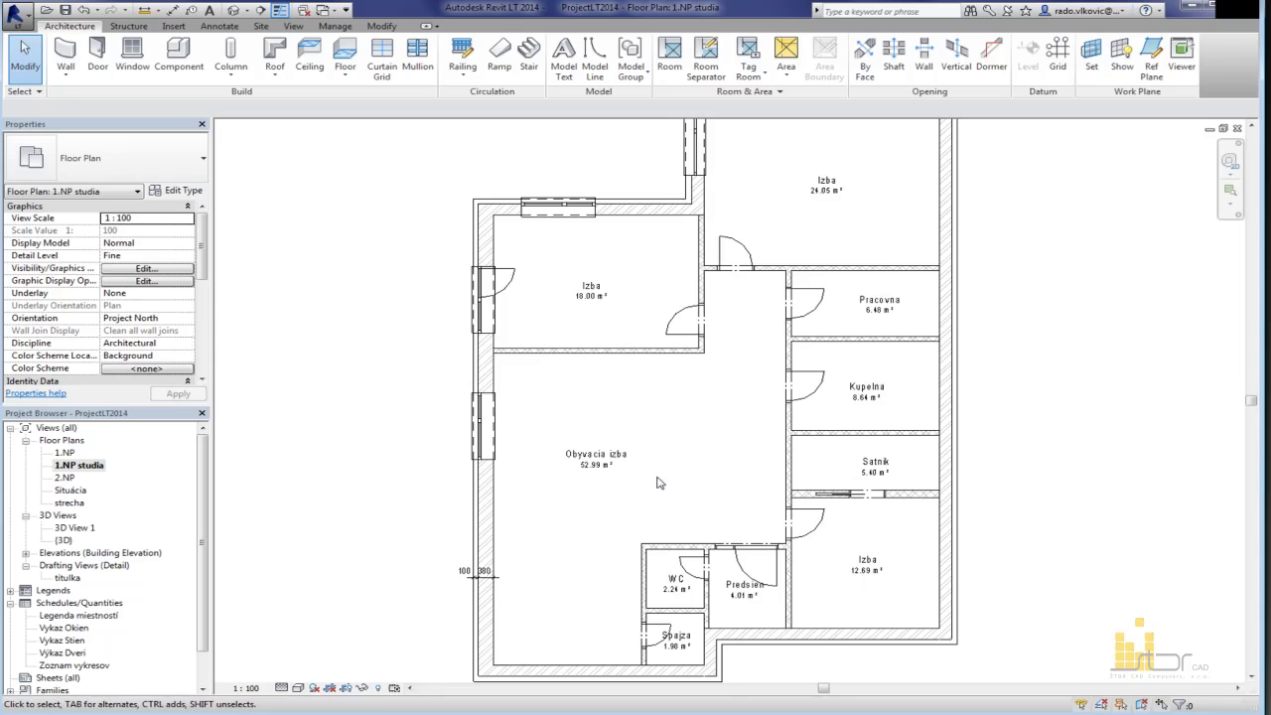
# Step: Delete the wall-layer dimension across the west outer wall beside Obyvacia izba
pyautogui.scroll(-2, 655, 477)
pyautogui.click(248, 688)
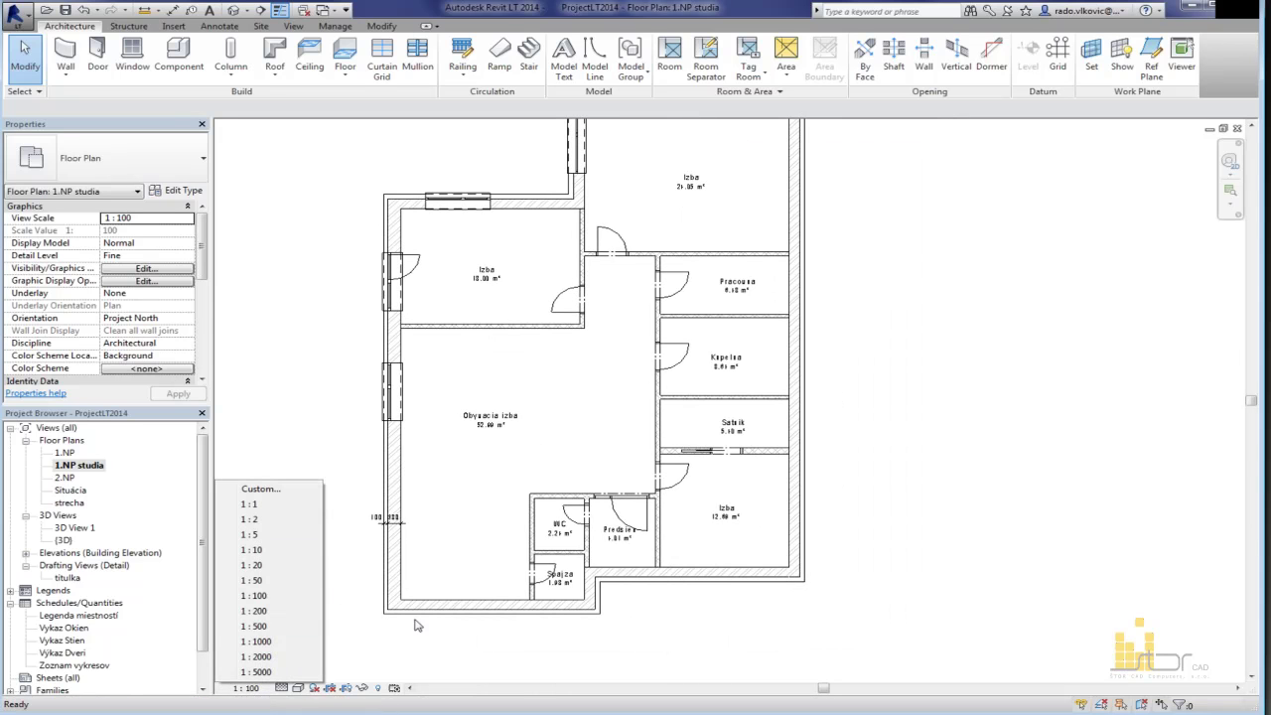
pyautogui.click(596, 441)
pyautogui.scroll(-3, 601, 435)
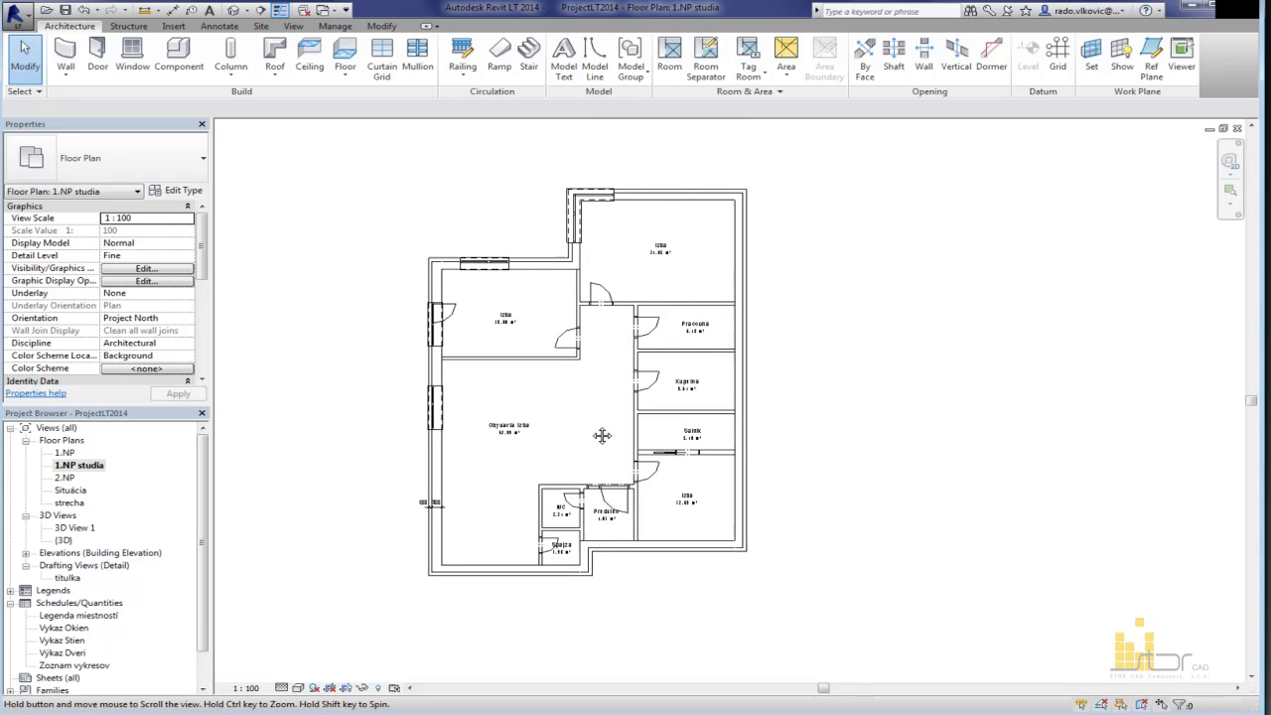
pyautogui.scroll(3, 584, 437)
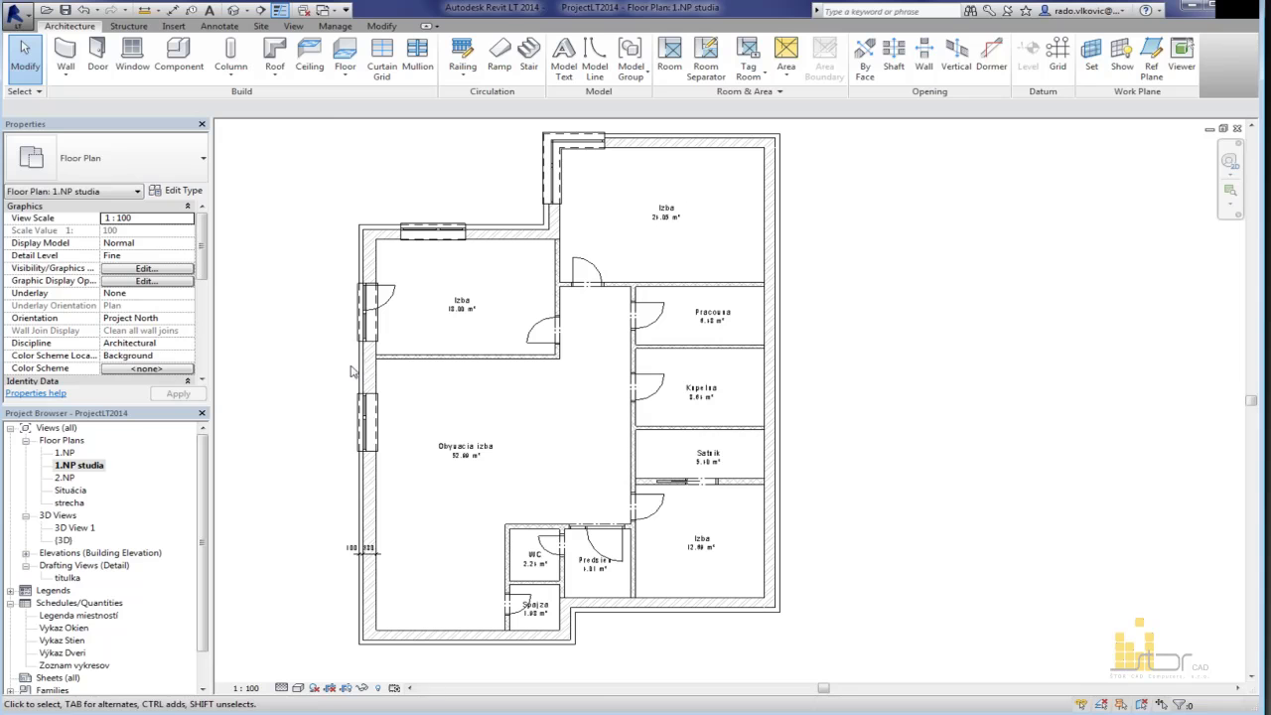
pyautogui.click(350, 553)
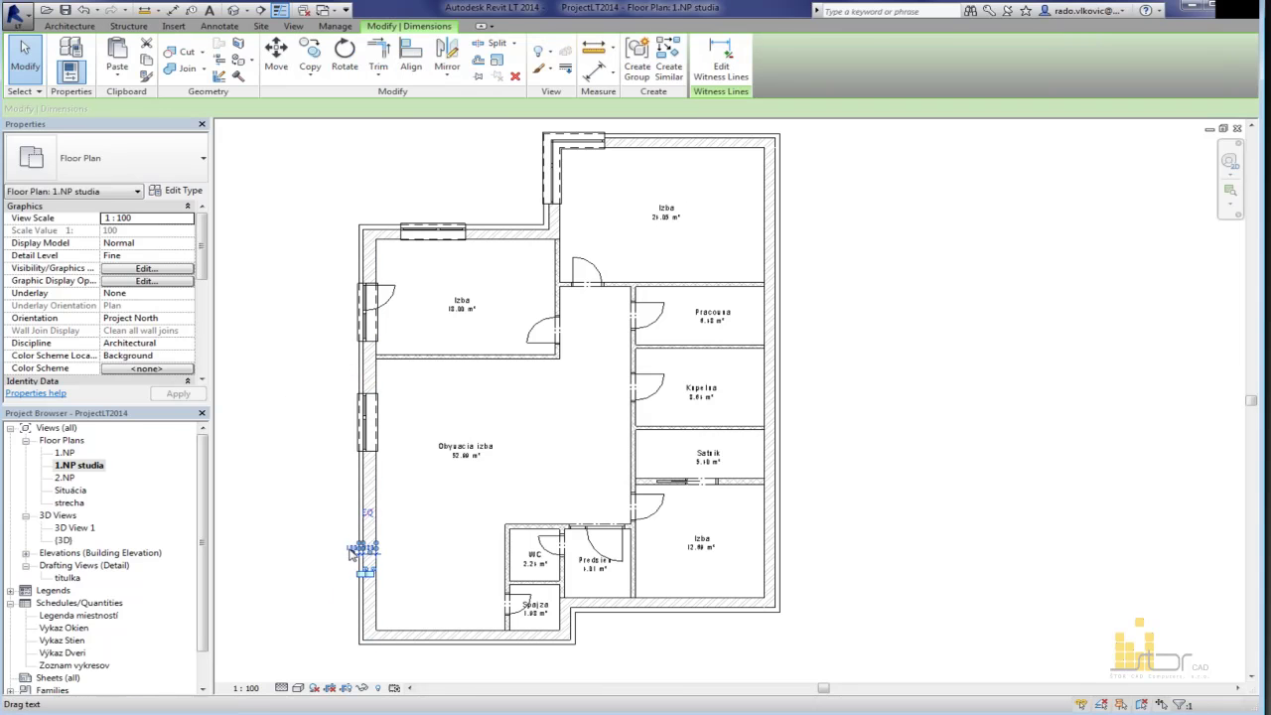
pyautogui.press('Escape')
pyautogui.click(253, 689)
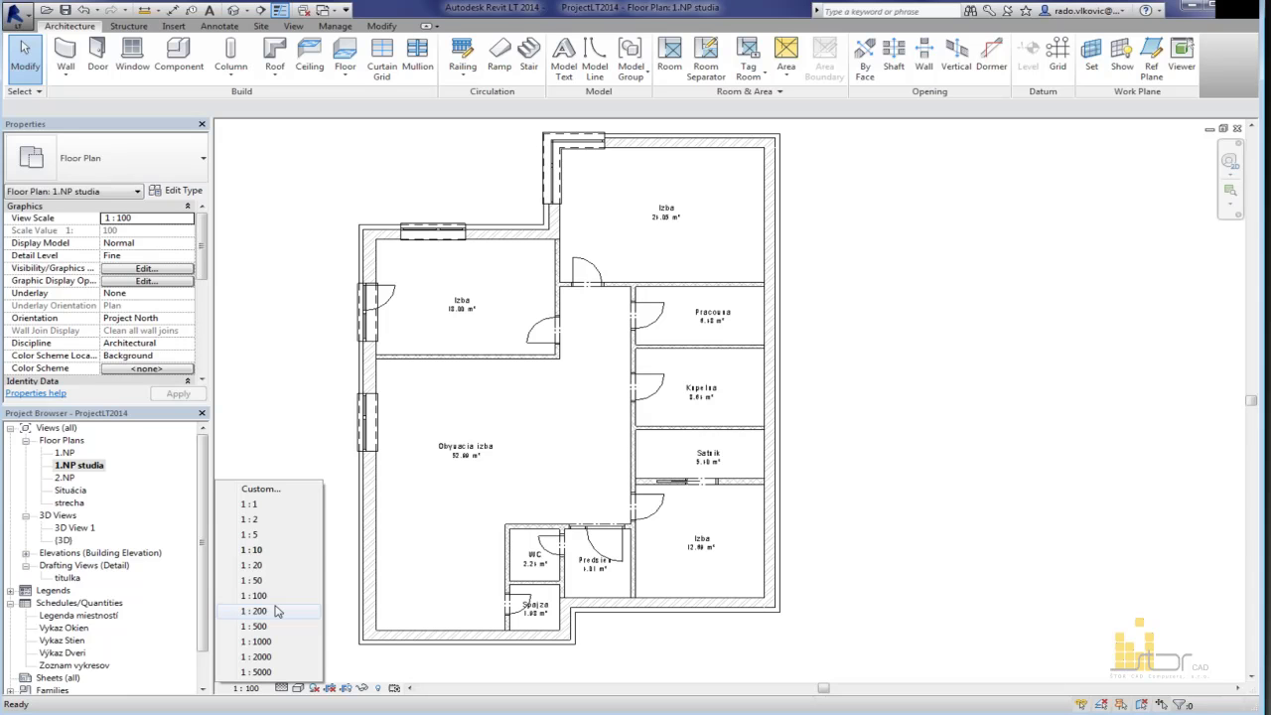
pyautogui.click(401, 530)
pyautogui.click(145, 10)
pyautogui.click(376, 485)
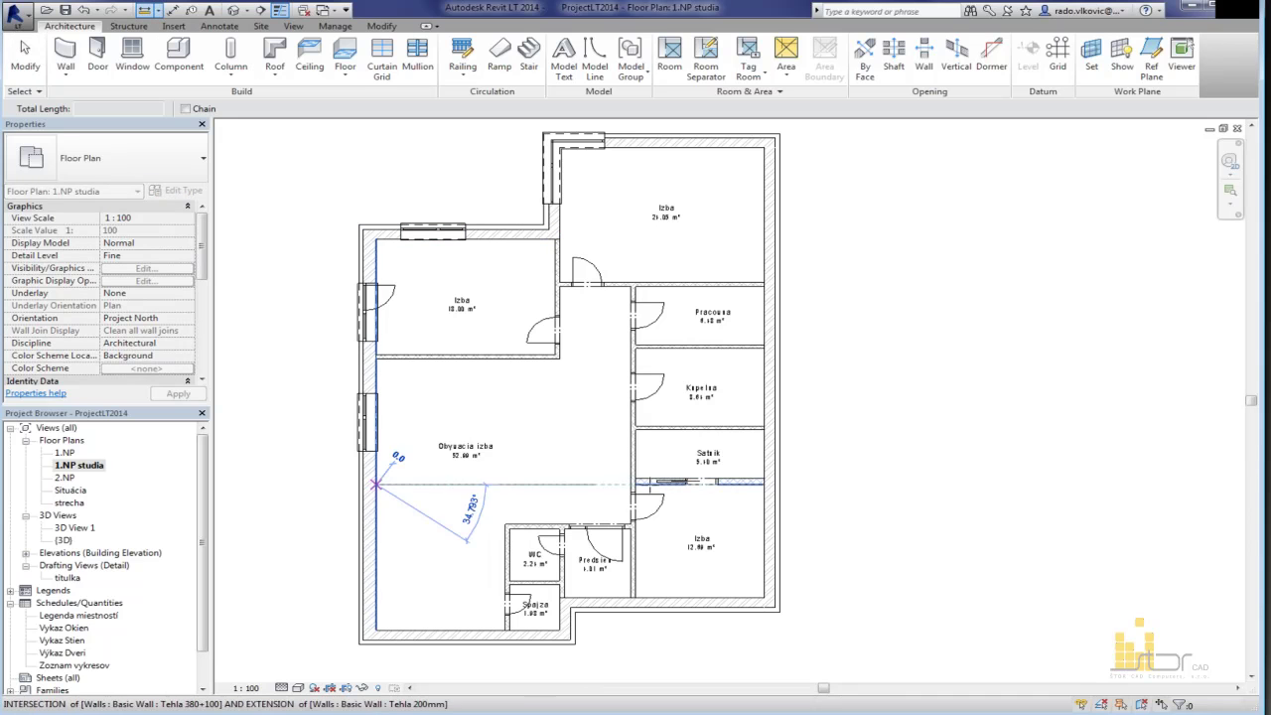
pyautogui.press('Escape')
pyautogui.press('Escape')
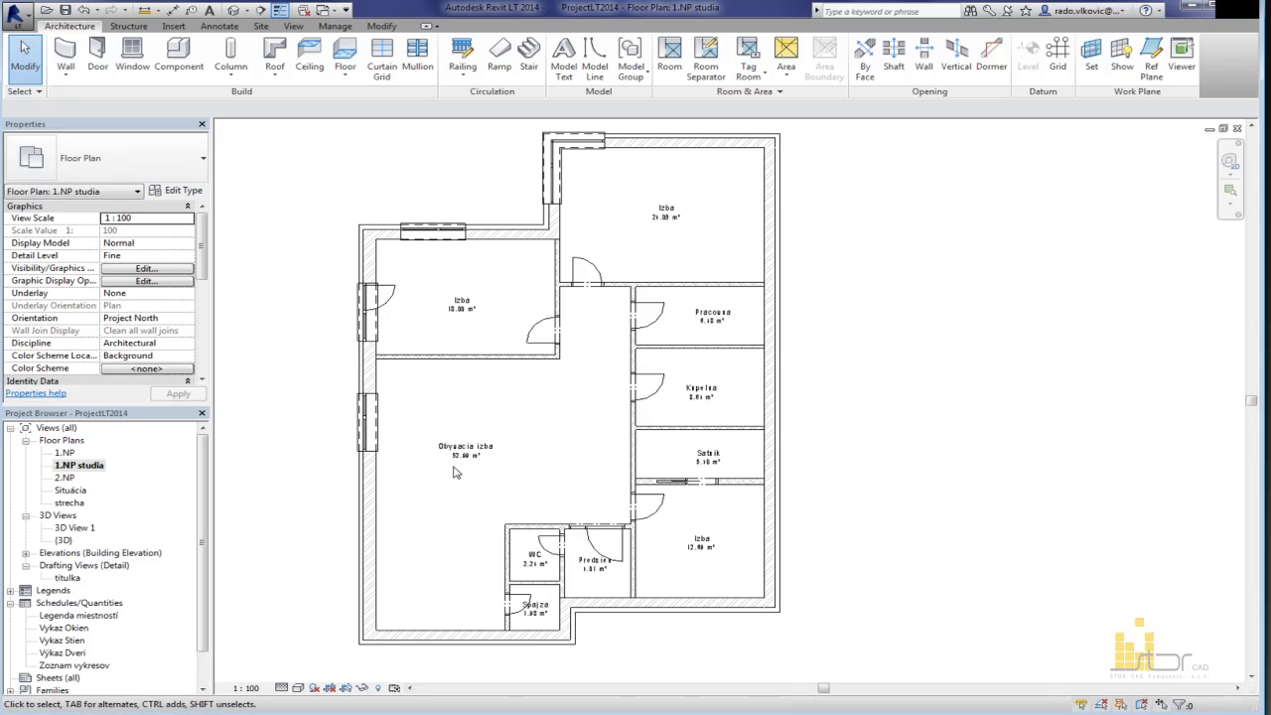
# Step: Examine the Obyvacia izba room tag and its text size in the plan
pyautogui.scroll(3, 475, 459)
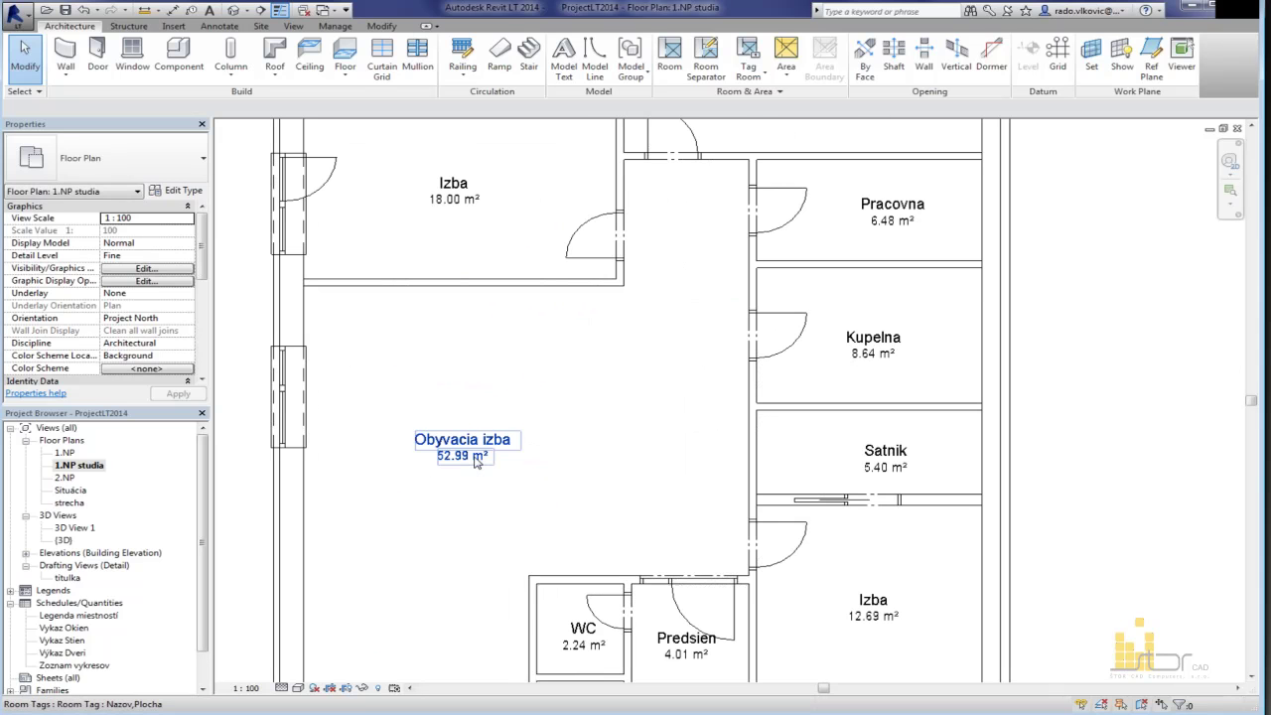
pyautogui.click(463, 447)
pyautogui.press('Escape')
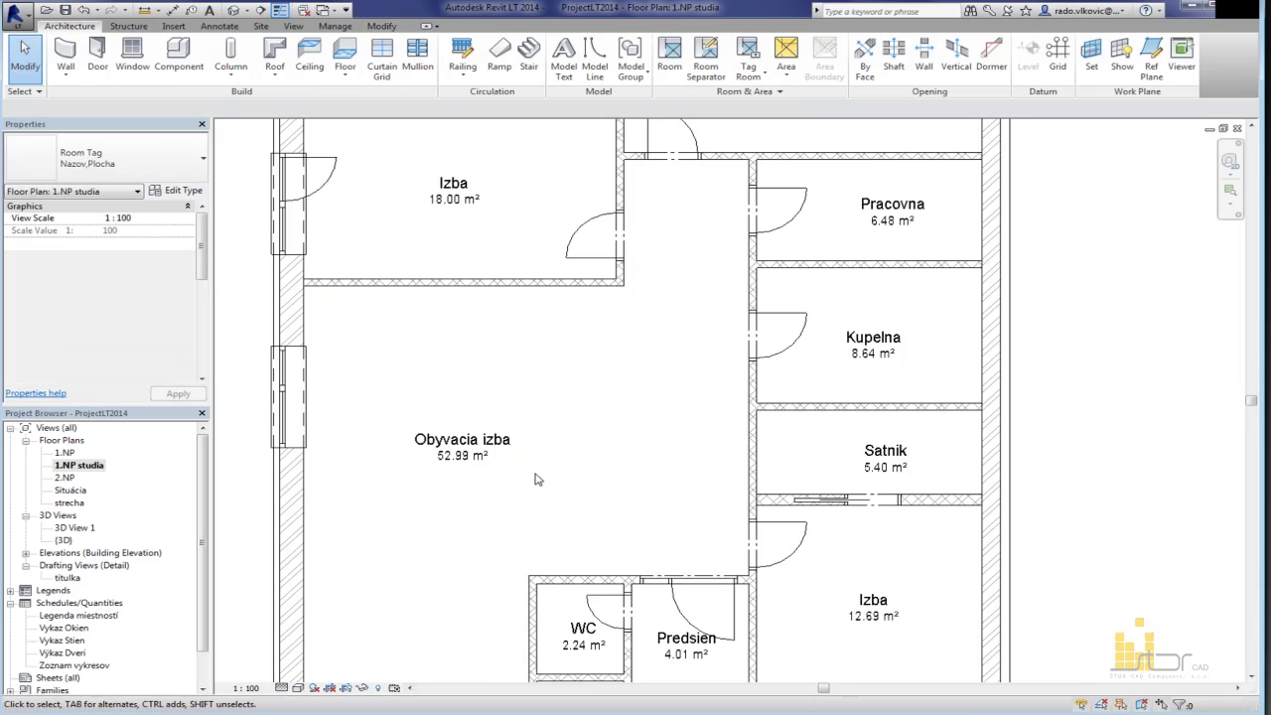
pyautogui.scroll(-2, 417, 502)
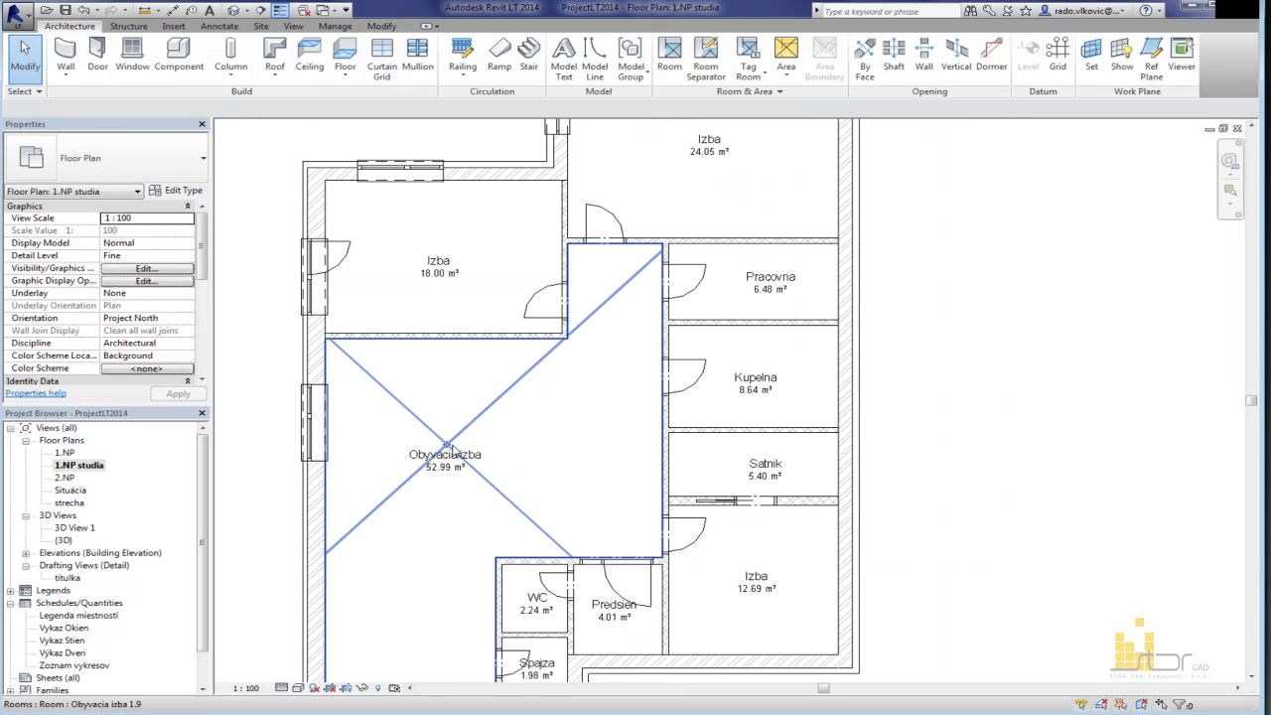
pyautogui.scroll(4, 446, 452)
pyautogui.scroll(-3, 446, 452)
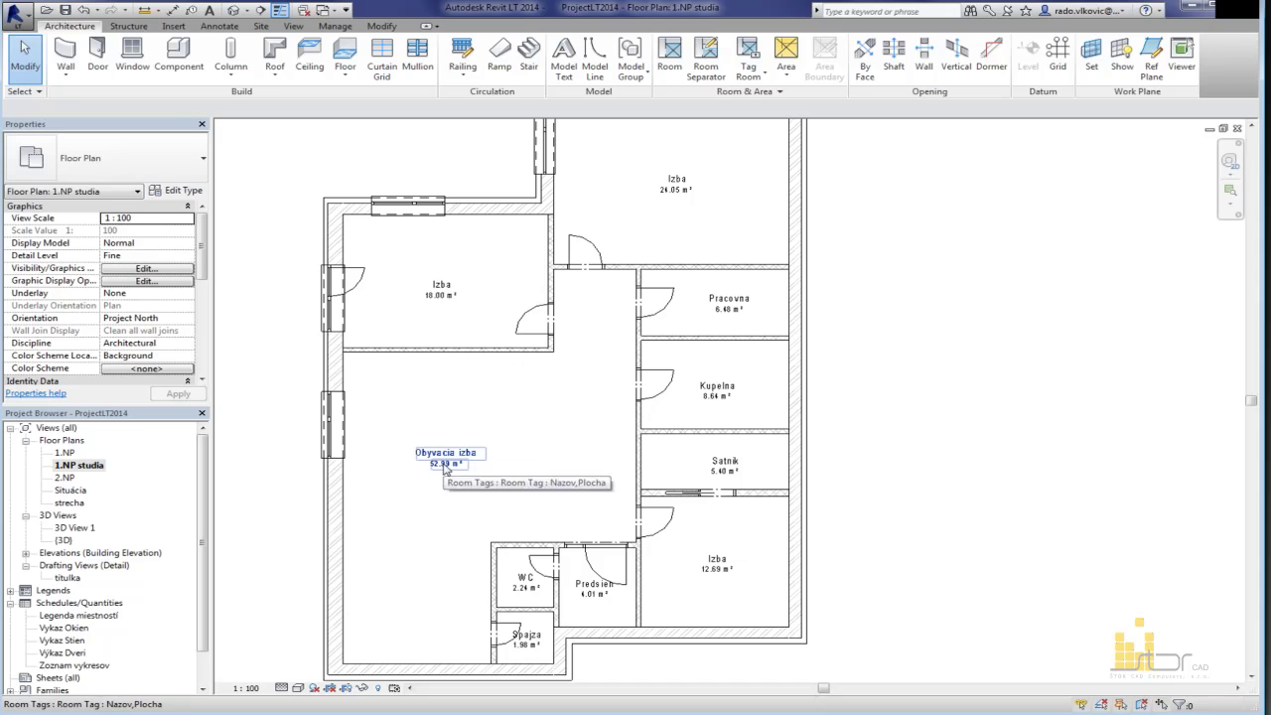
pyautogui.click(443, 454)
pyautogui.click(179, 190)
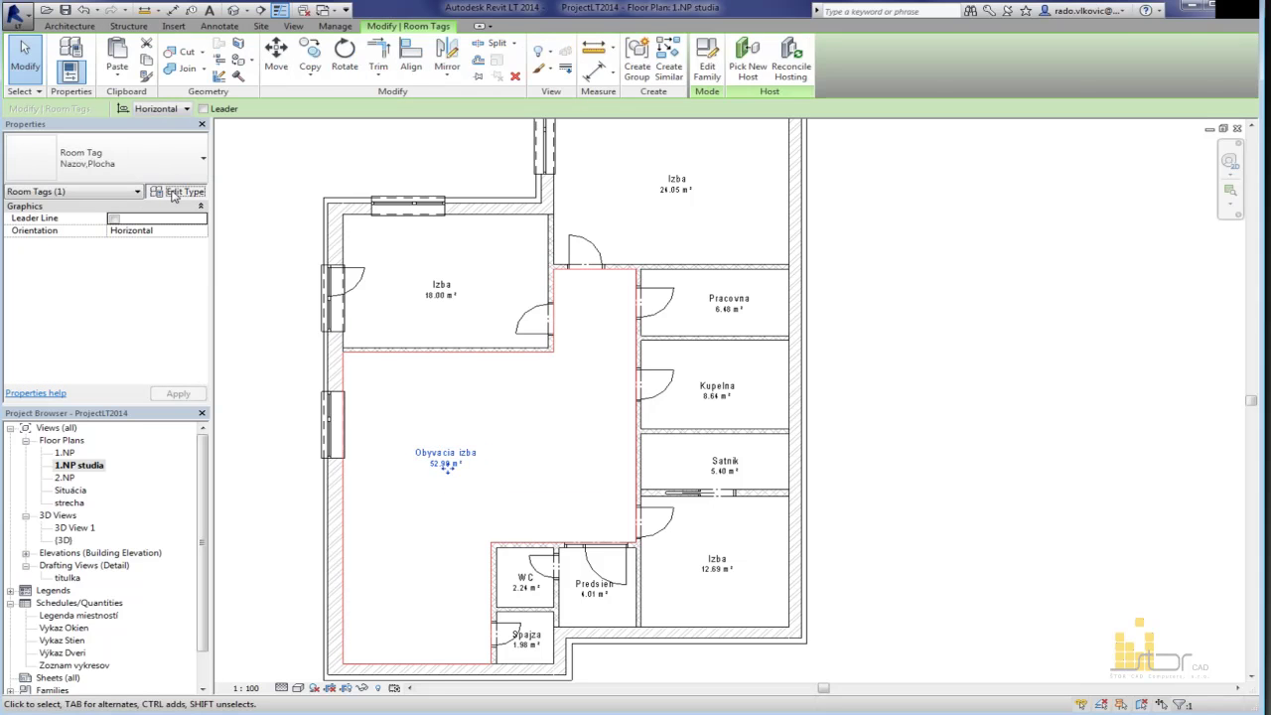
pyautogui.press('Escape')
pyautogui.press('Escape')
# Step: Place a 3.5mm Arial text note reading "text vysoky 3.5mm" above the Obyvacia izba room tag
pyautogui.press('t')
pyautogui.press('x')
pyautogui.click(409, 426)
pyautogui.write('text vzsokz 3.5mm')
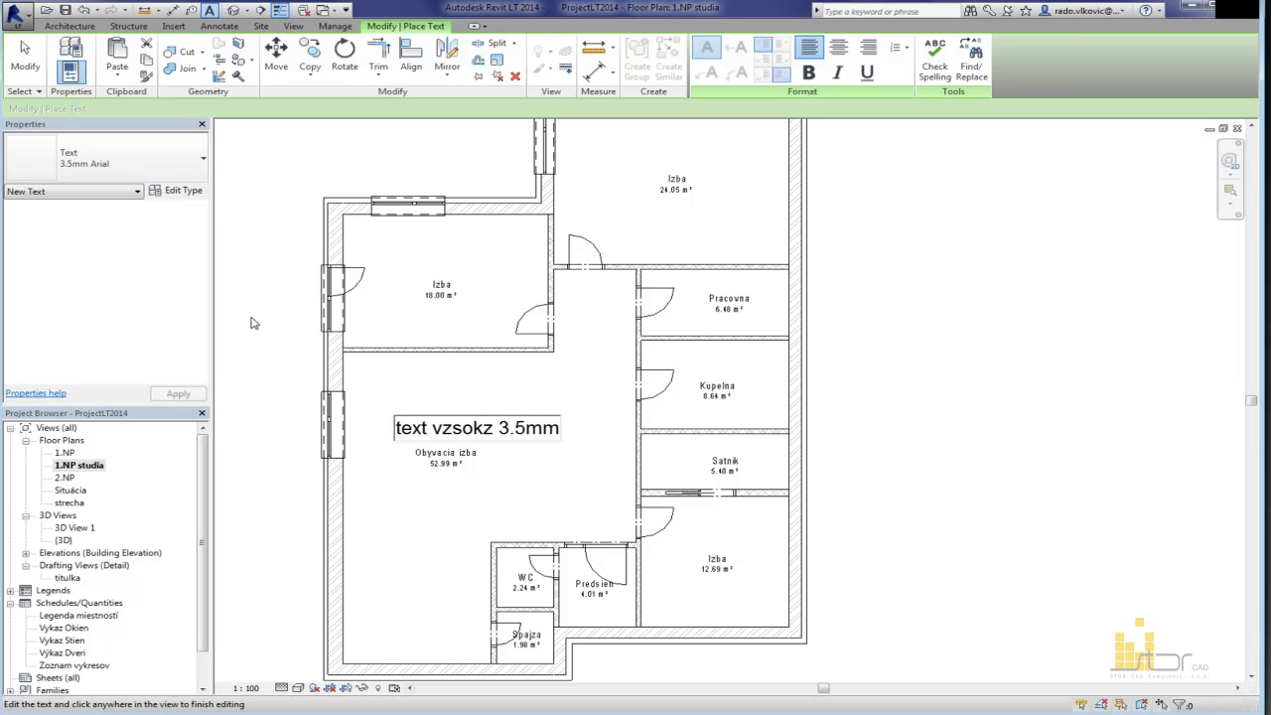
pyautogui.write('ysoky')
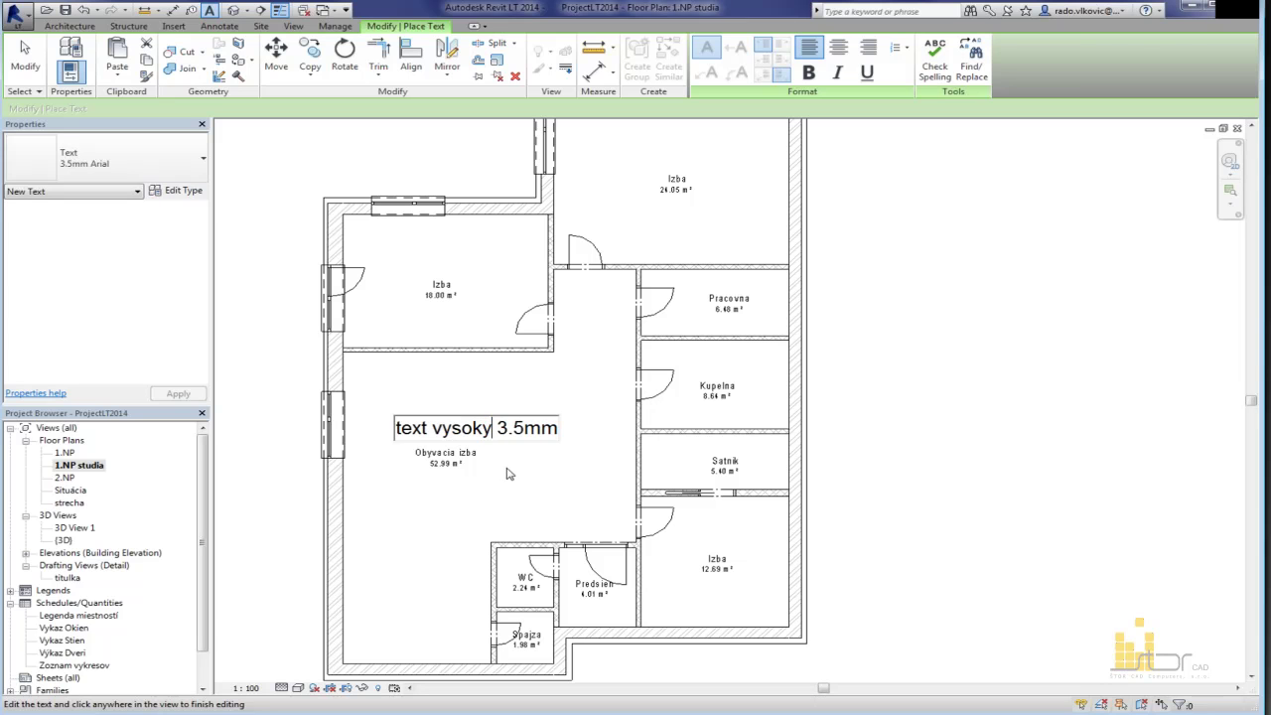
pyautogui.click(510, 477)
pyautogui.press('Escape')
pyautogui.press('Escape')
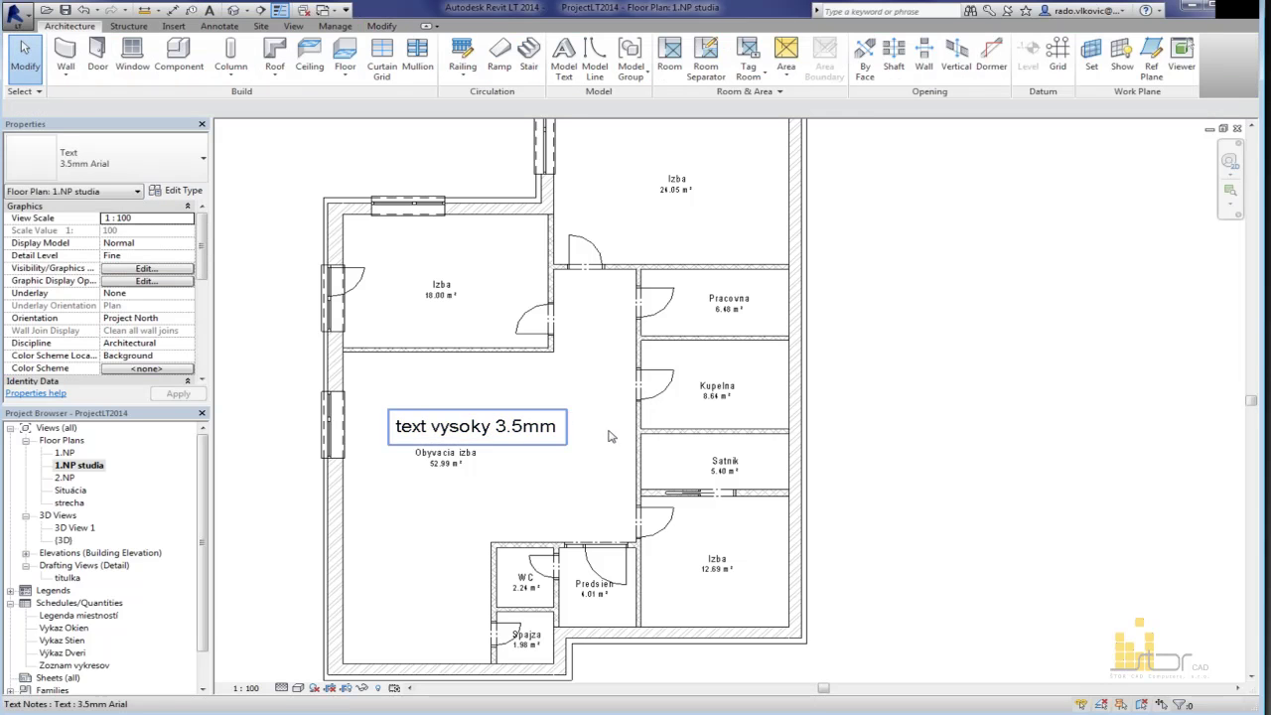
# Step: Measure the height of the digit 3 in the "text vysoky 3.5mm" note
pyautogui.scroll(4, 389, 458)
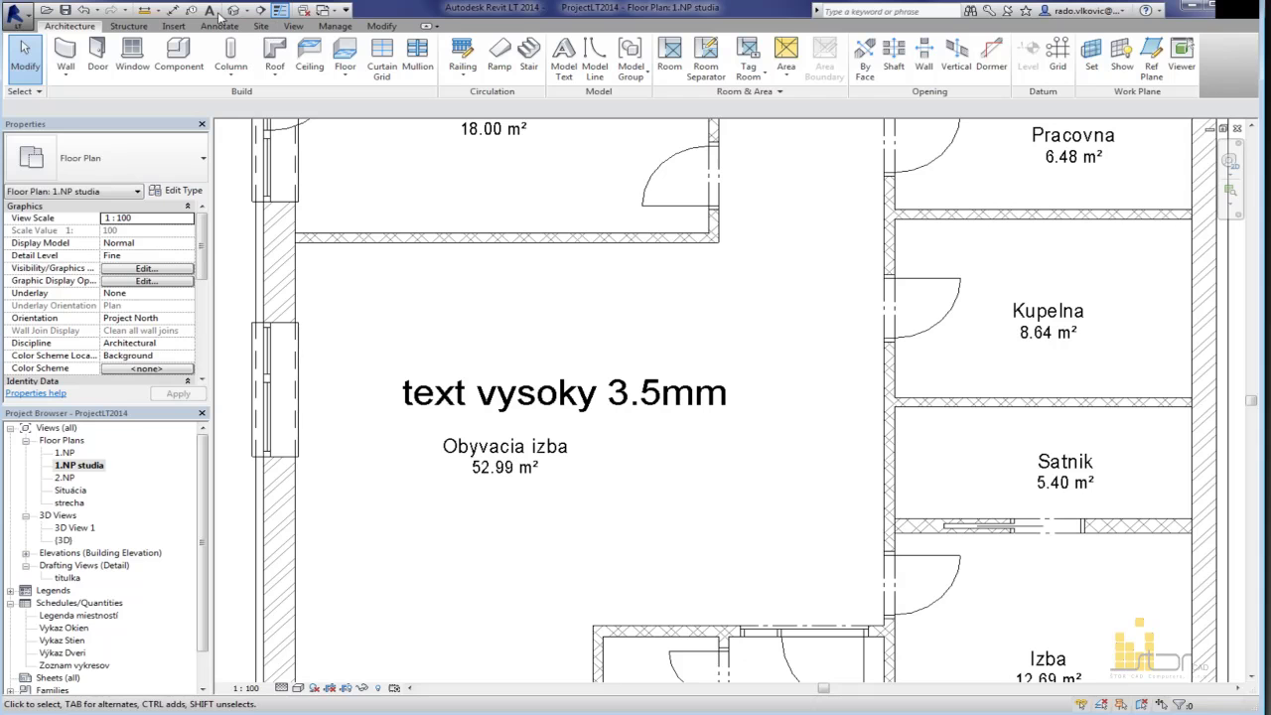
pyautogui.click(146, 10)
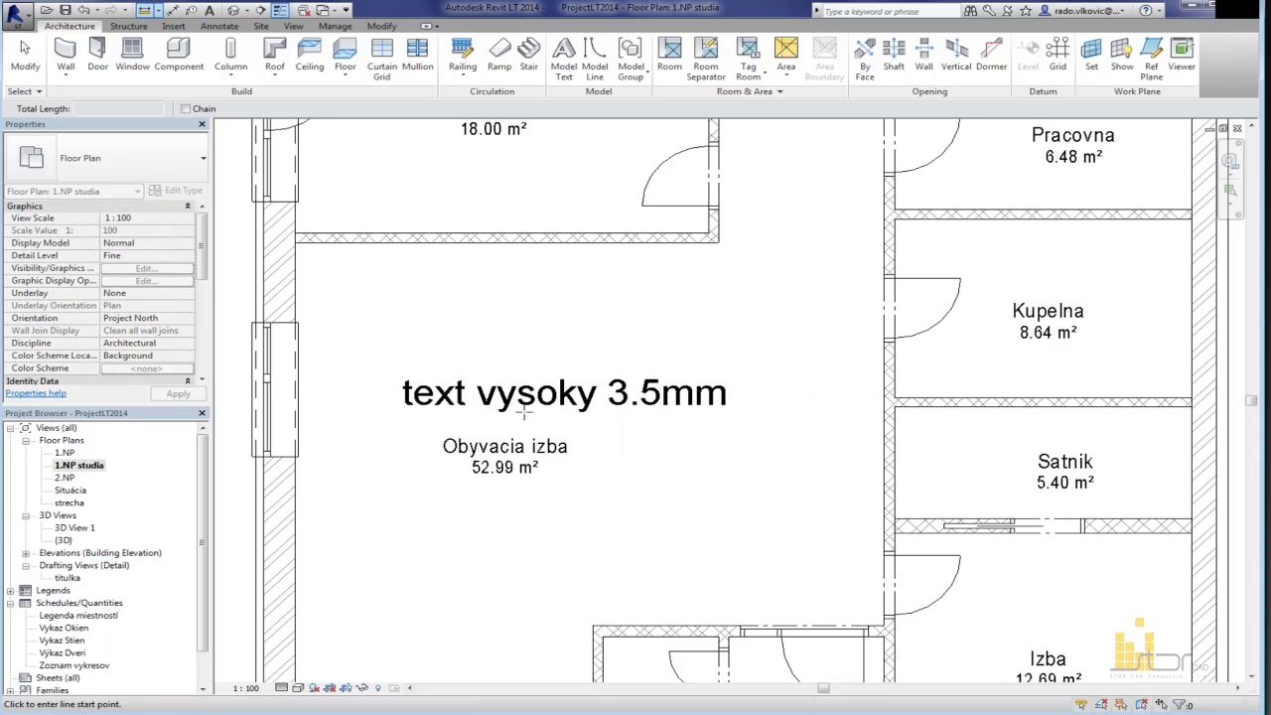
pyautogui.scroll(2, 630, 399)
pyautogui.click(616, 404)
pyautogui.click(607, 368)
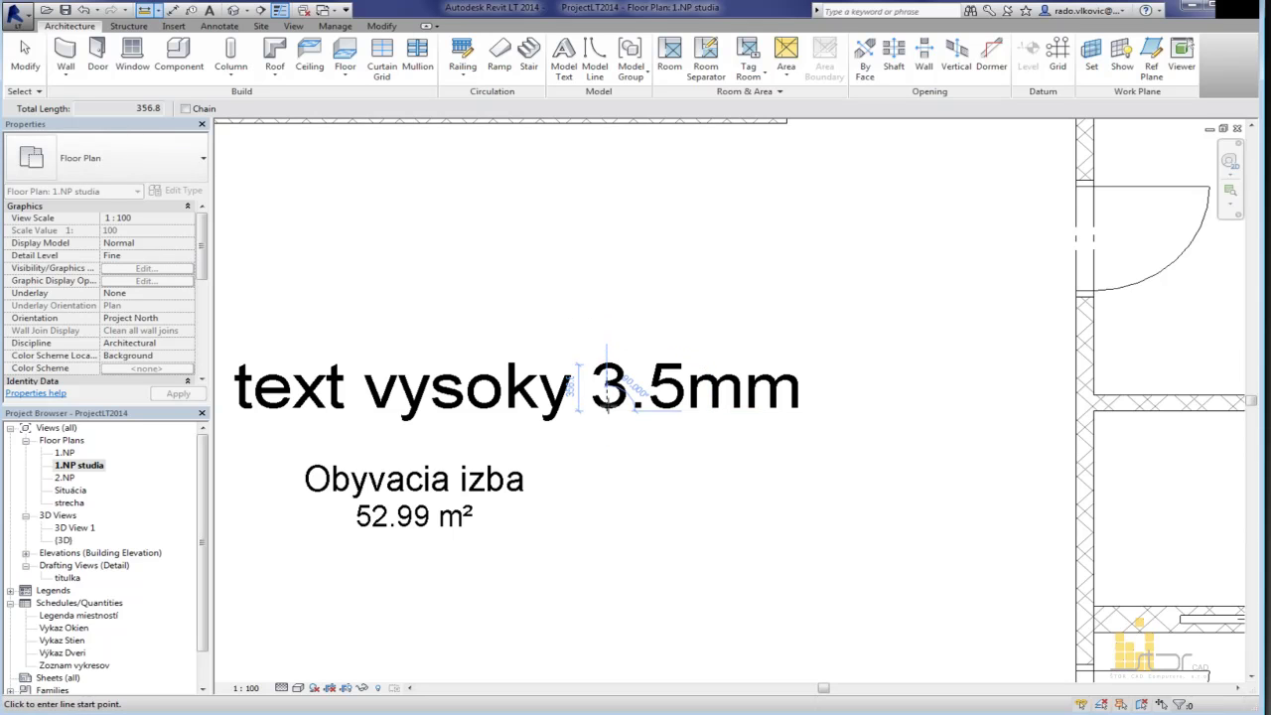
pyautogui.scroll(-3, 644, 417)
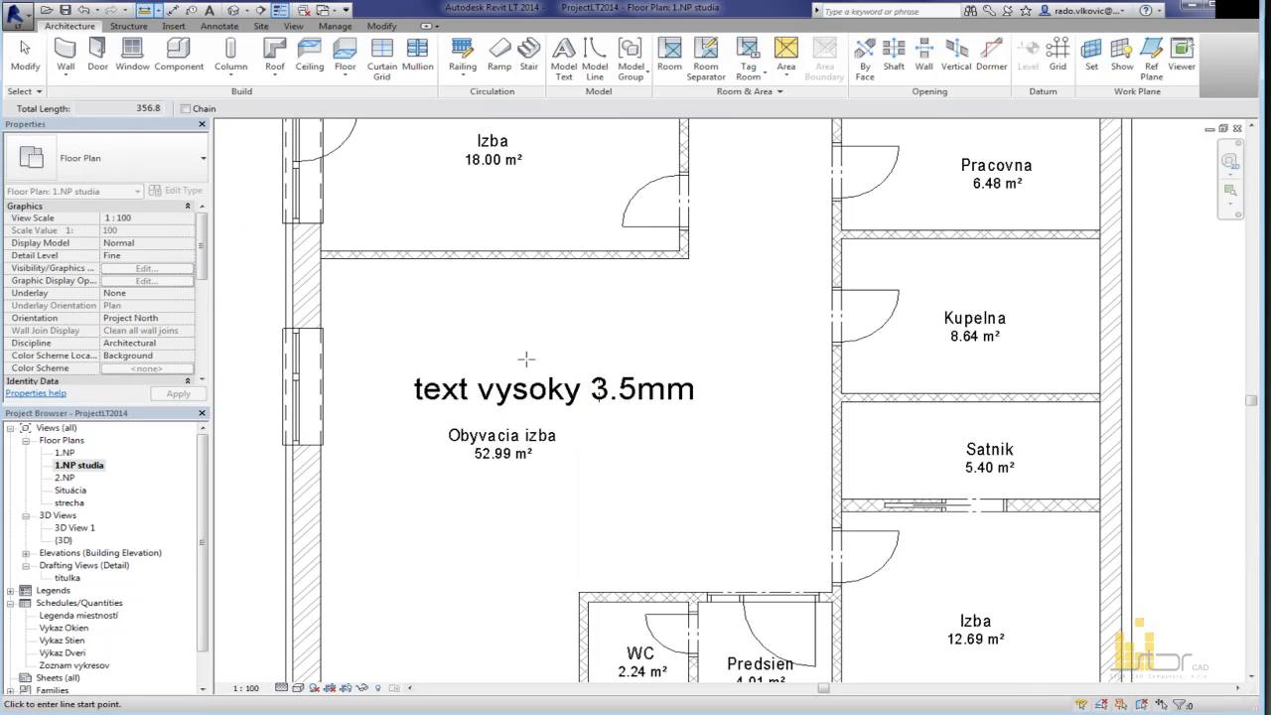
pyautogui.press('Escape')
# Step: Change the view scale of 1.NP studia to 1:200
pyautogui.click(573, 383)
pyautogui.scroll(-4, 573, 382)
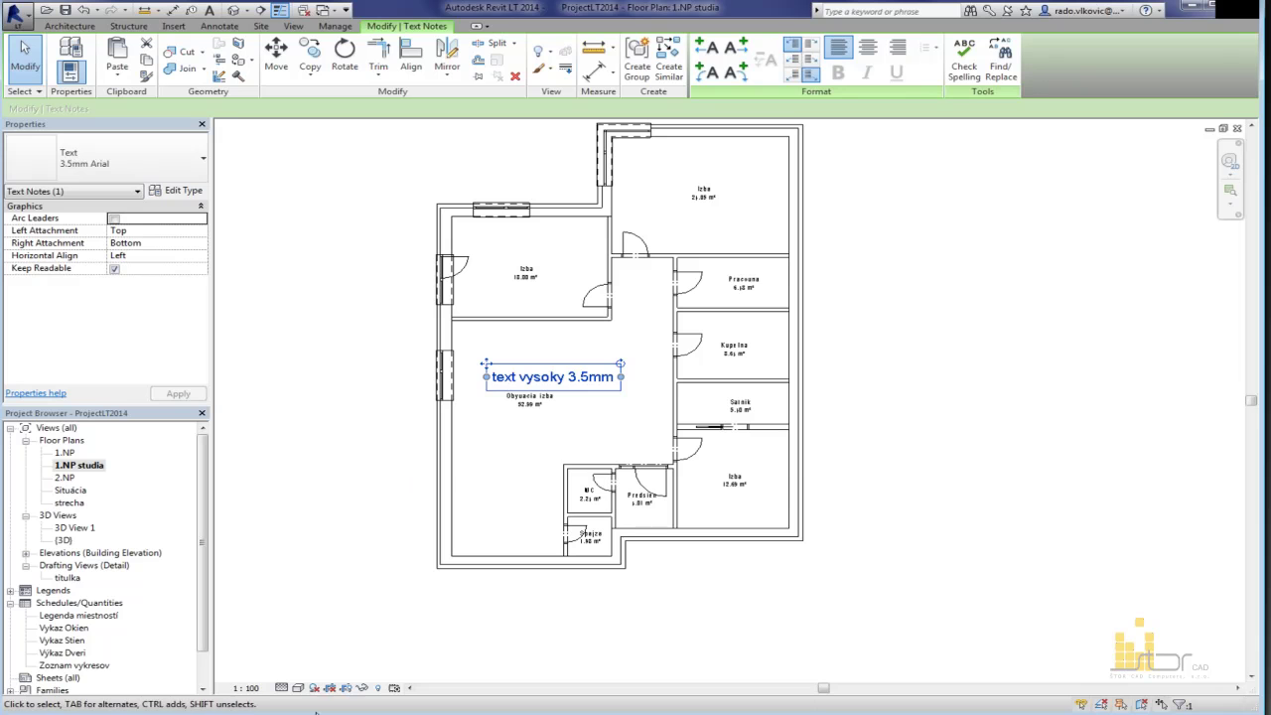
pyautogui.click(245, 687)
pyautogui.click(271, 609)
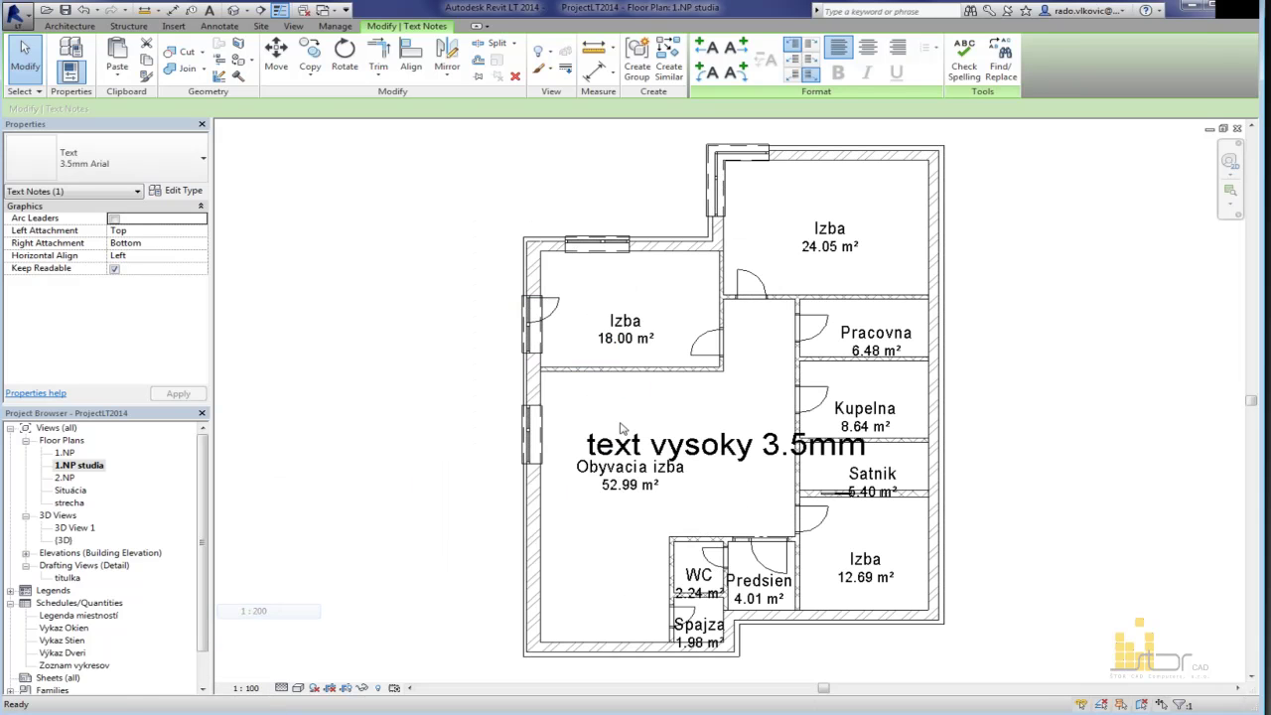
# Step: Move the "text vysoky 3.5mm" note west so it clears the east rooms and sits across the west outer wall
pyautogui.scroll(2, 663, 449)
pyautogui.click(520, 398)
pyautogui.moveTo(520, 398); pyautogui.dragTo(403, 364)
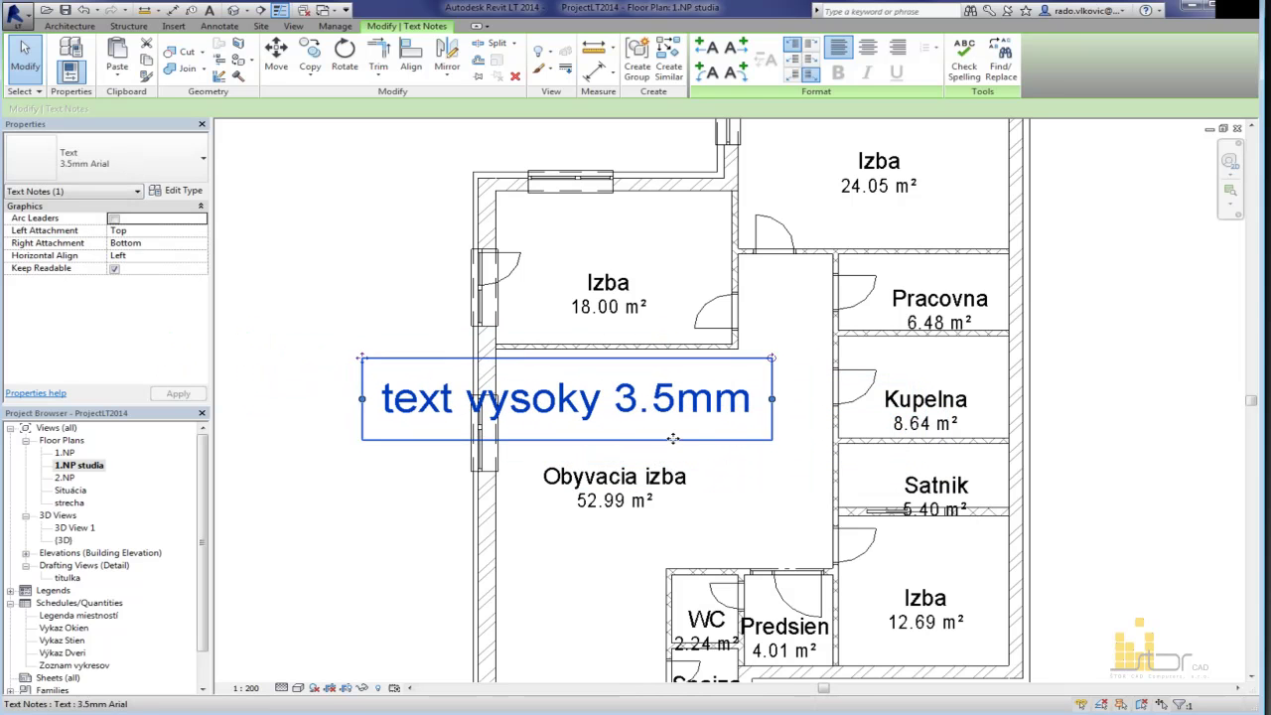
pyautogui.scroll(-2, 766, 467)
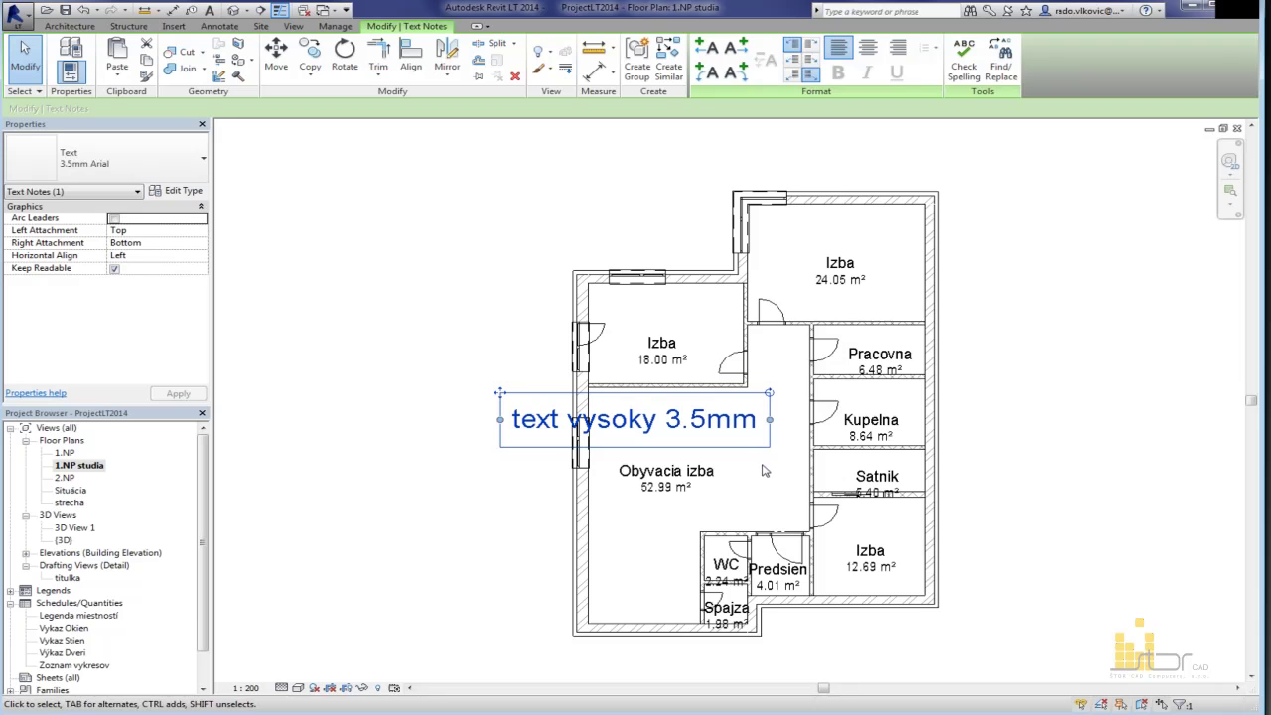
# Step: Move the Satnik room tag up so its name and area fit inside the room
pyautogui.click(882, 480)
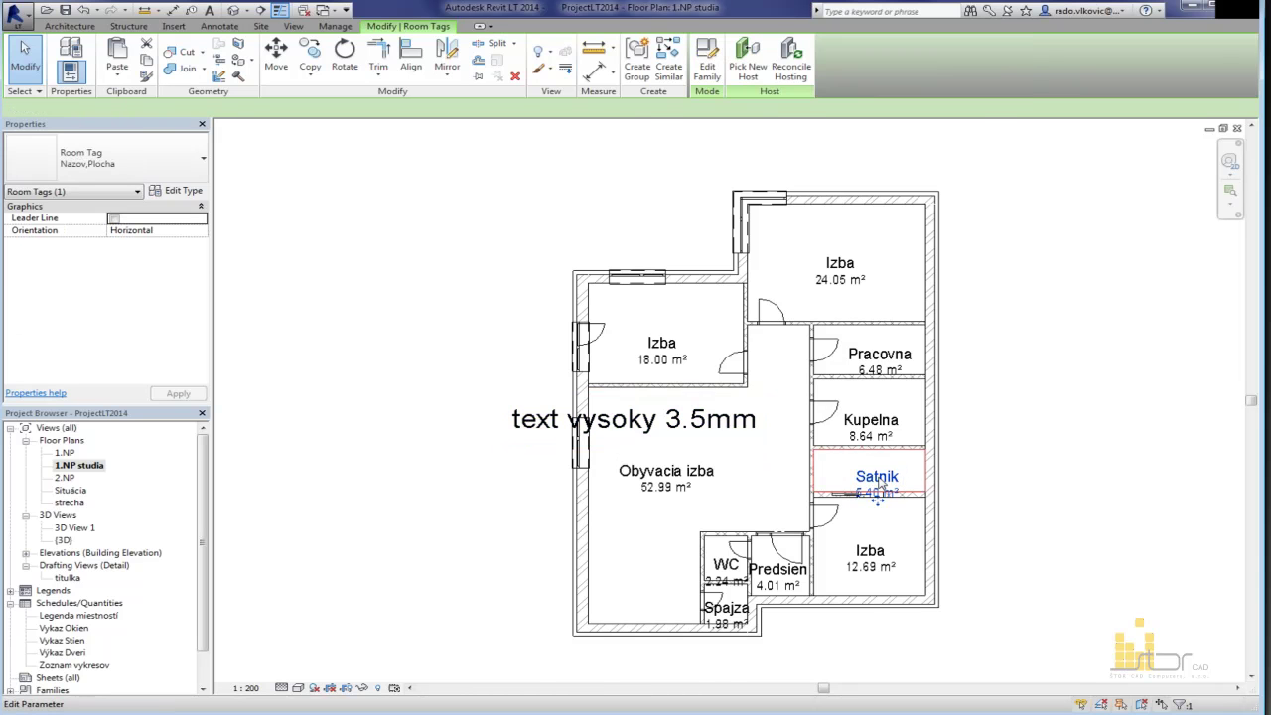
pyautogui.scroll(3, 880, 482)
pyautogui.moveTo(882, 529); pyautogui.dragTo(874, 504)
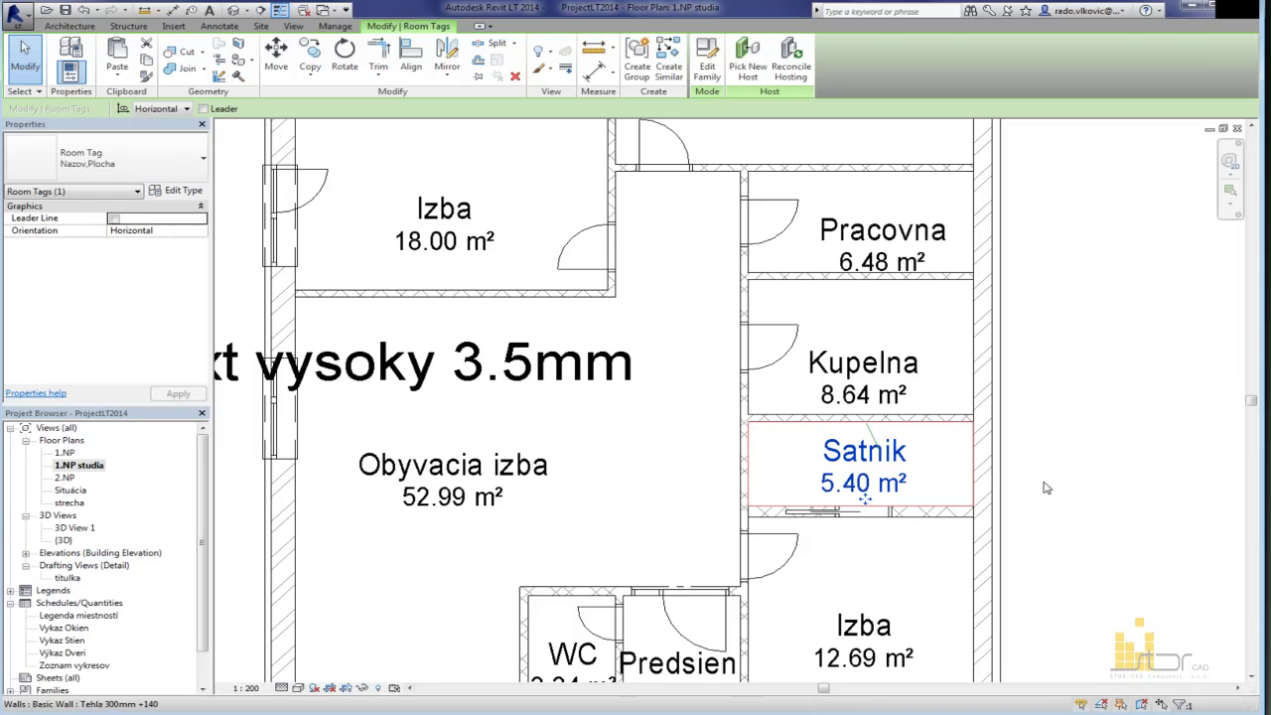
pyautogui.press('Escape')
pyautogui.moveTo(942, 479); pyautogui.dragTo(1073, 567)
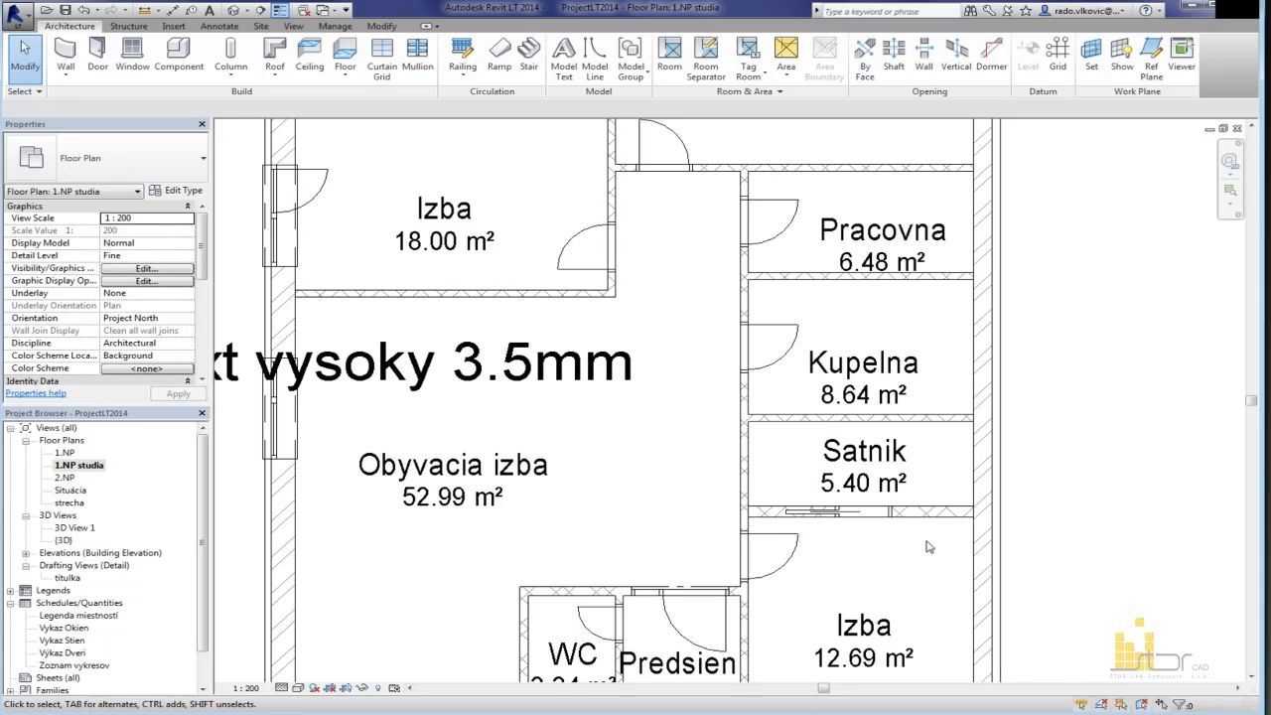
pyautogui.scroll(-4, 928, 547)
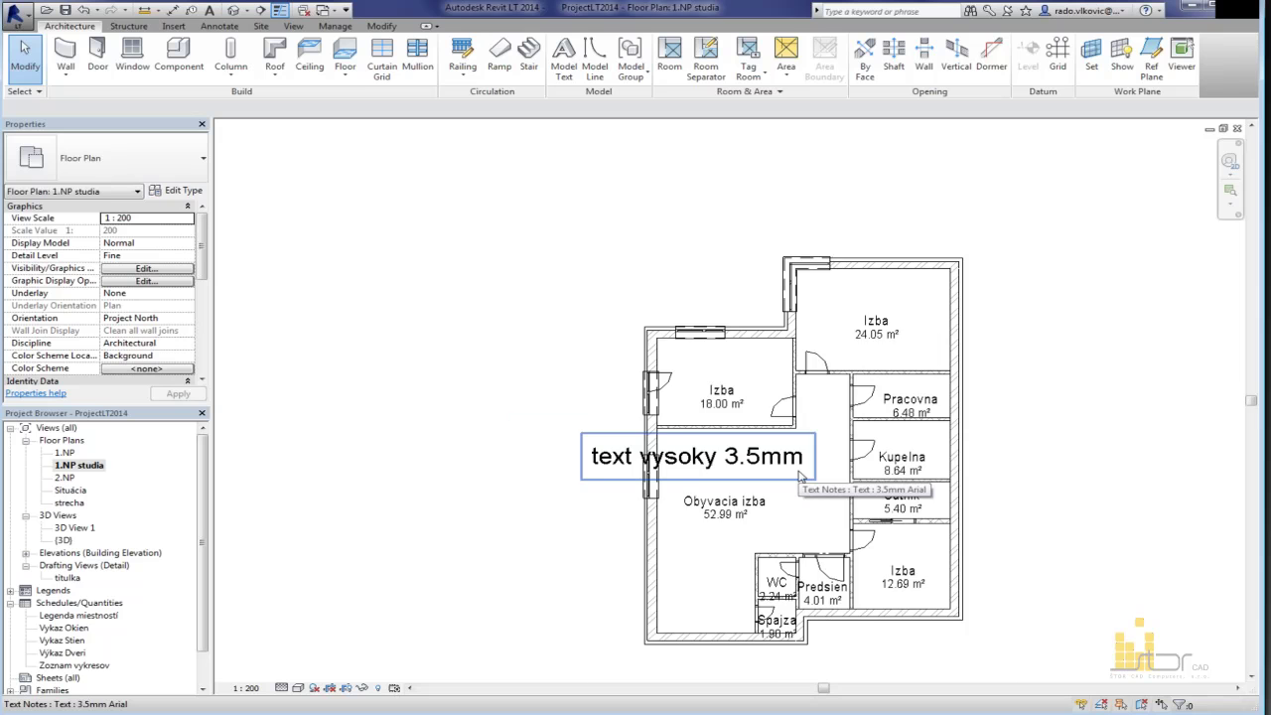
pyautogui.scroll(3, 800, 476)
pyautogui.scroll(-2, 799, 477)
pyautogui.moveTo(841, 483); pyautogui.dragTo(750, 466, button='middle')
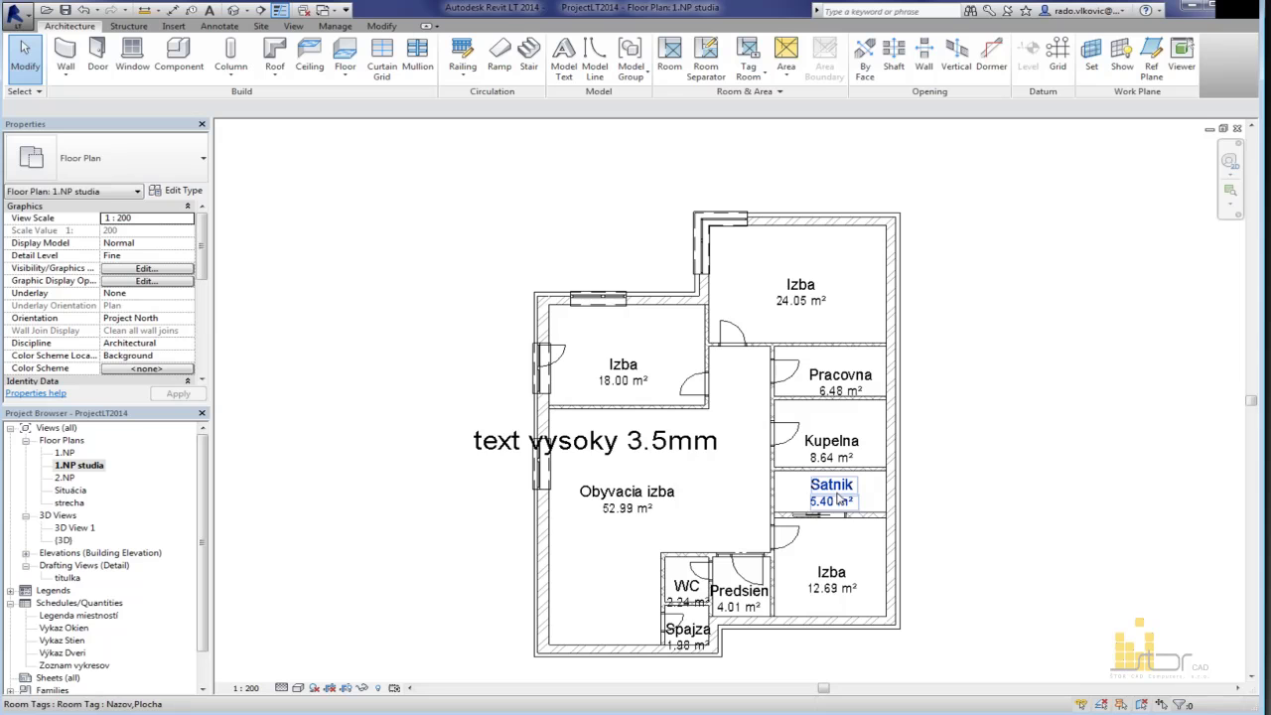
pyautogui.scroll(3, 843, 500)
pyautogui.scroll(-4, 884, 500)
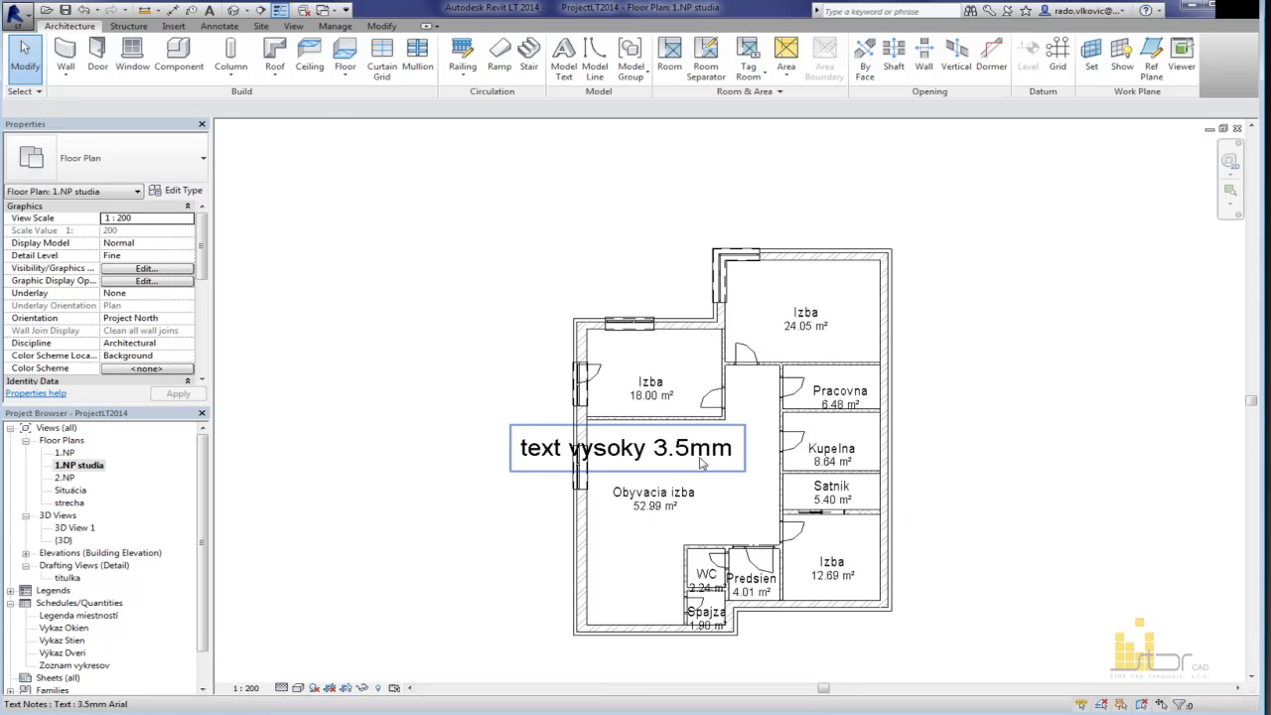
# Step: Try the 1.NP studia view scale at 1:100 and return it to 1:200
pyautogui.click(583, 438)
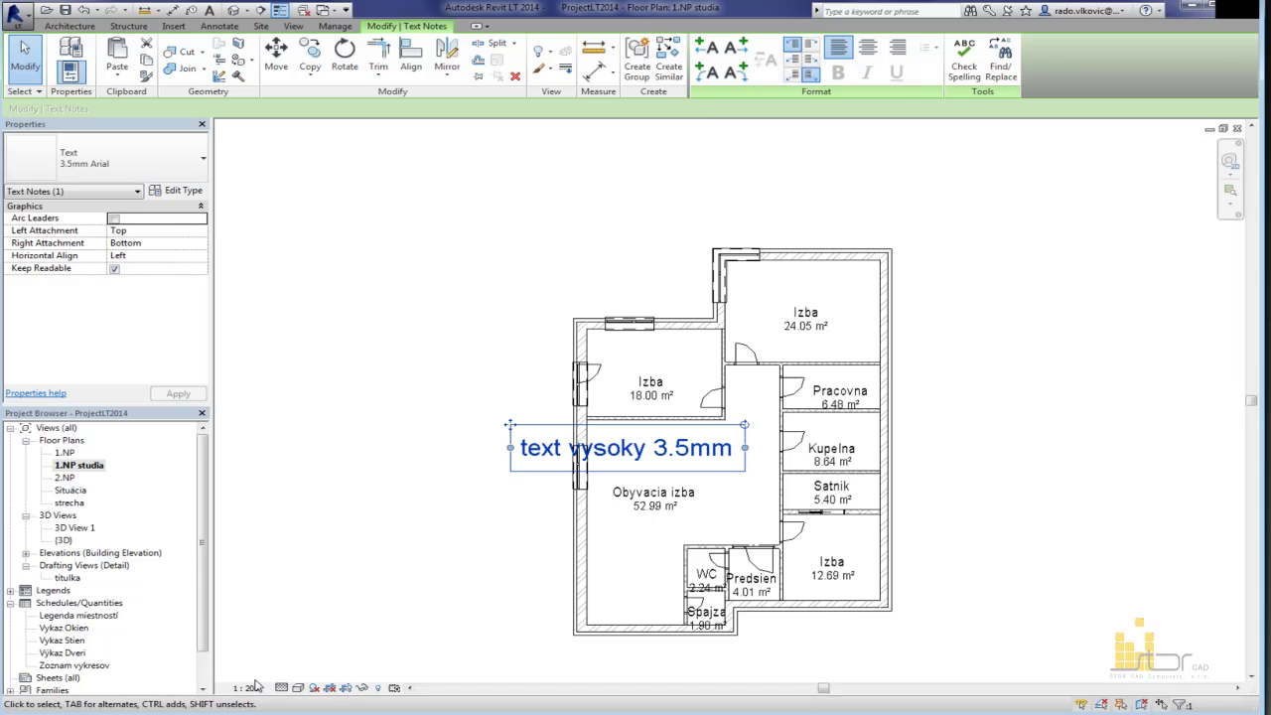
pyautogui.click(248, 687)
pyautogui.click(284, 603)
pyautogui.click(434, 506)
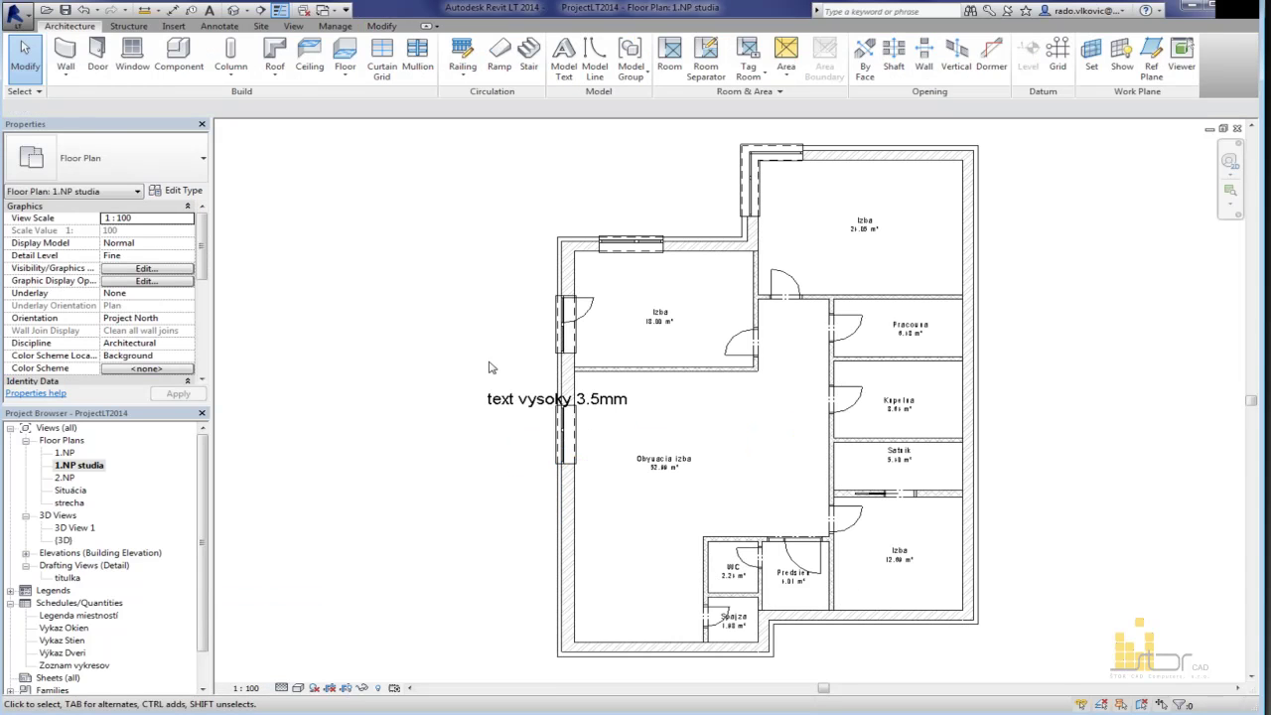
pyautogui.click(248, 688)
pyautogui.click(283, 616)
# Step: Delete the "text vysoky 3.5mm" note
pyautogui.click(654, 403)
pyautogui.press('Delete')
# Step: Move the Predsien room tag slightly up within its room
pyautogui.click(809, 601)
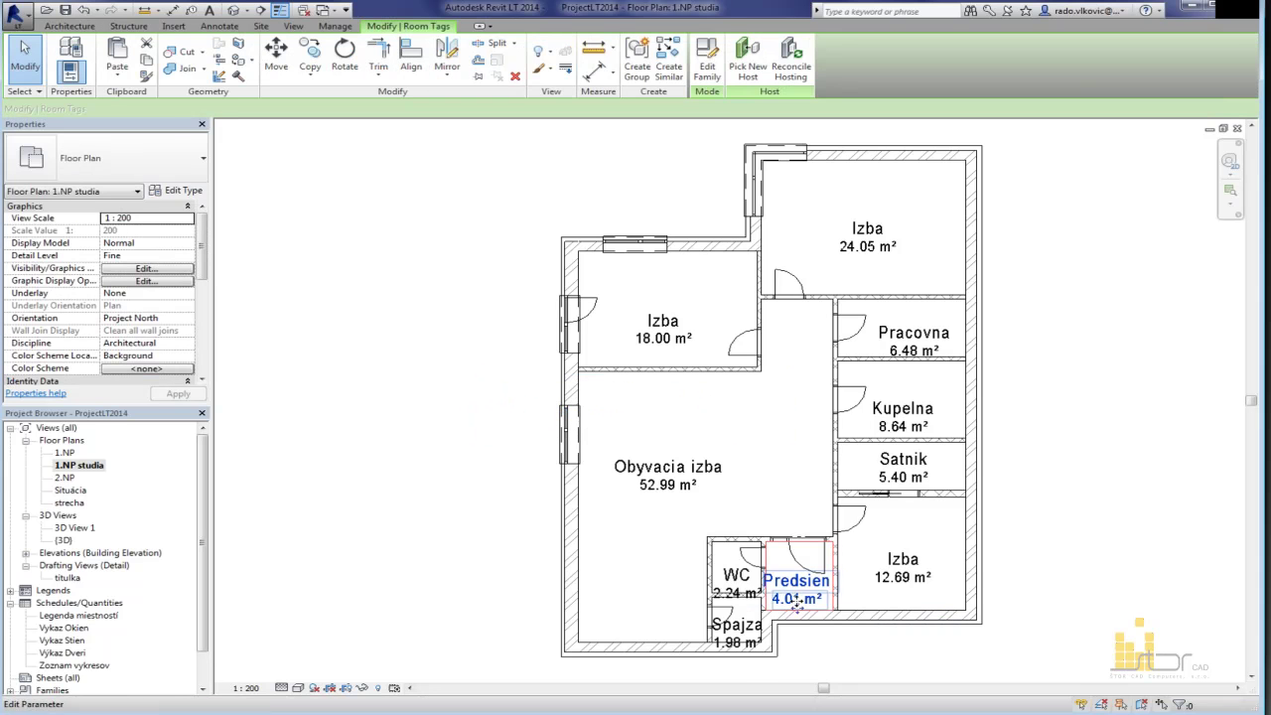
pyautogui.scroll(2, 810, 604)
pyautogui.moveTo(799, 588); pyautogui.dragTo(797, 593)
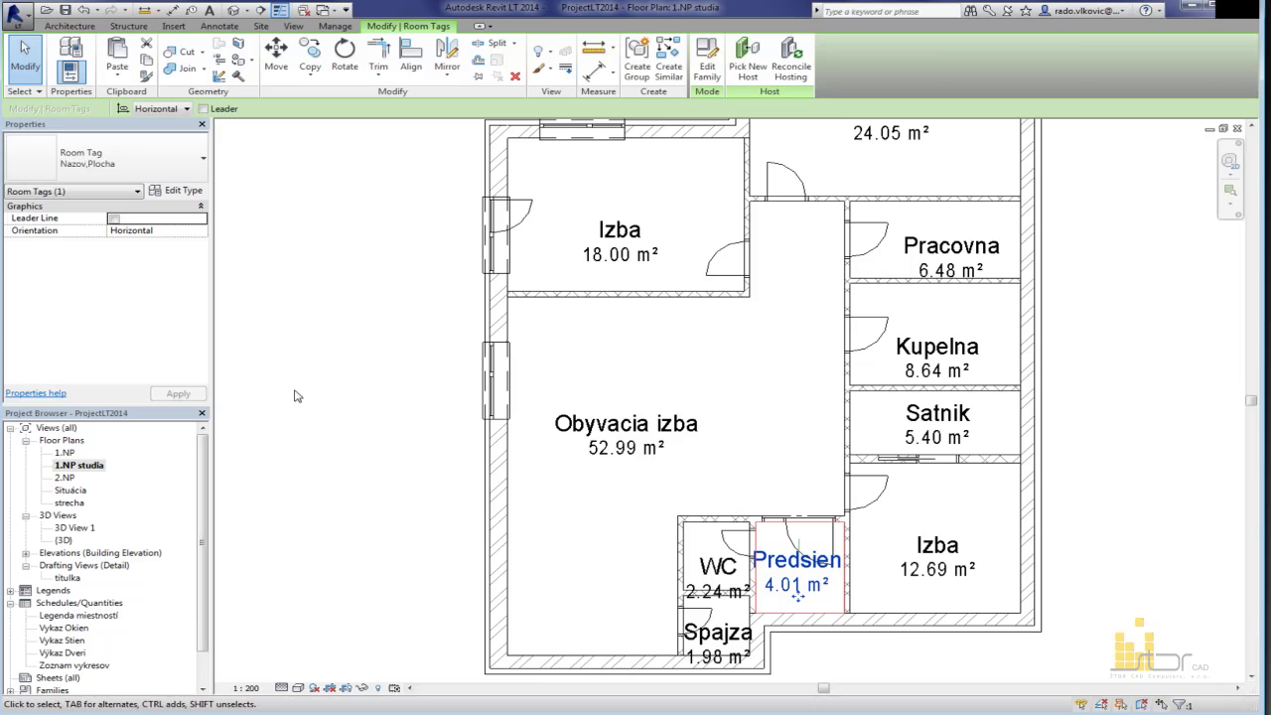
# Step: Duplicate the Predsien tag's type as Plocha with Nazov turned off, and move that tag up within its room
pyautogui.click(148, 148)
pyautogui.click(187, 221)
pyautogui.click(183, 191)
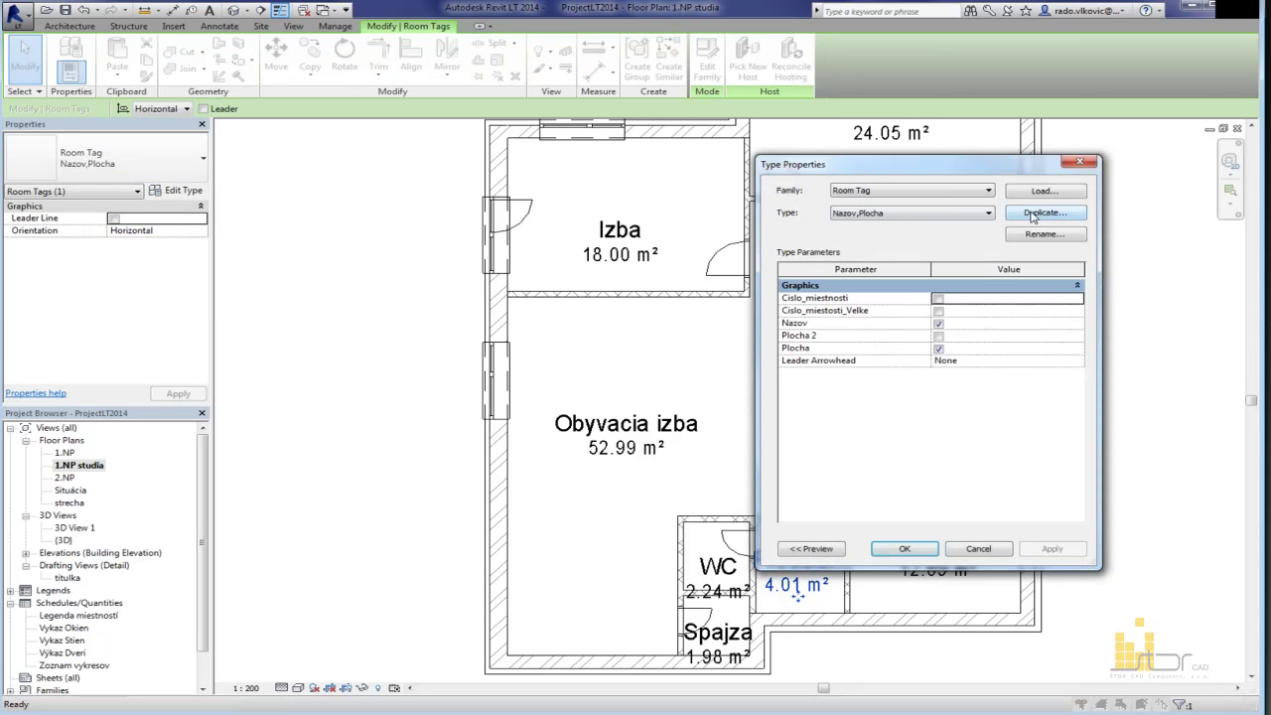
pyautogui.click(1033, 214)
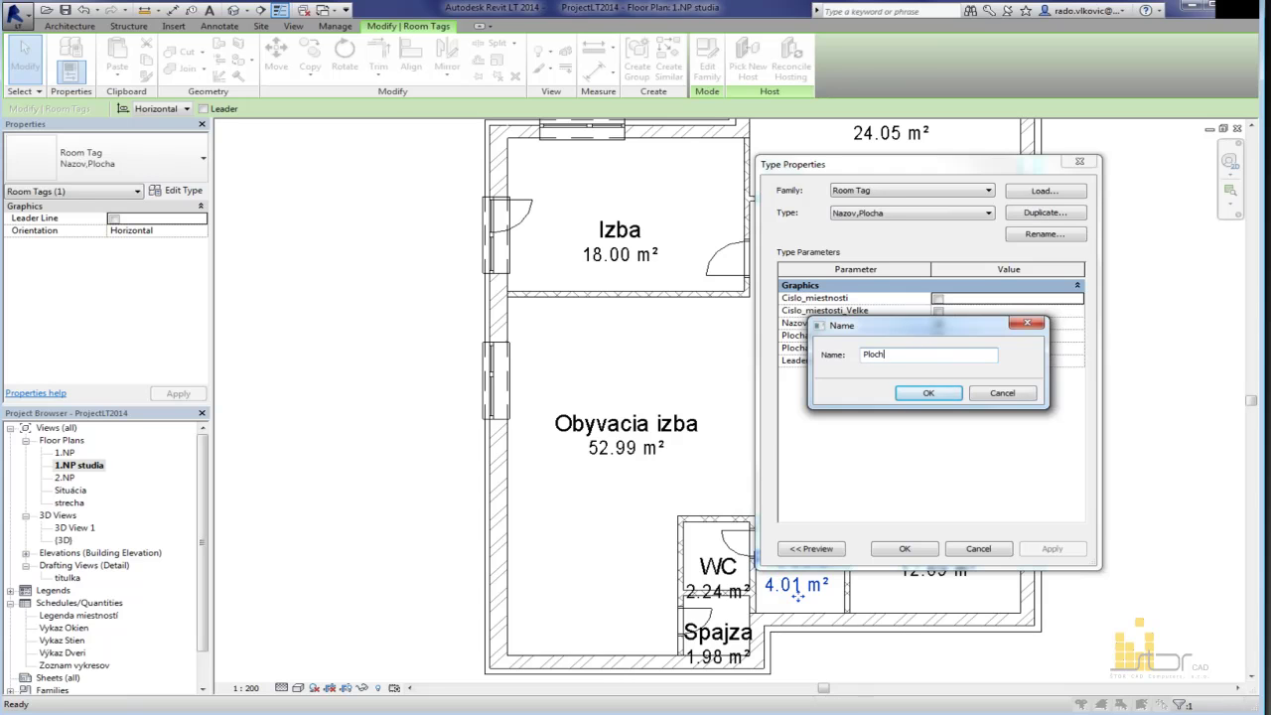
pyautogui.press('Return')
pyautogui.click(938, 324)
pyautogui.click(905, 548)
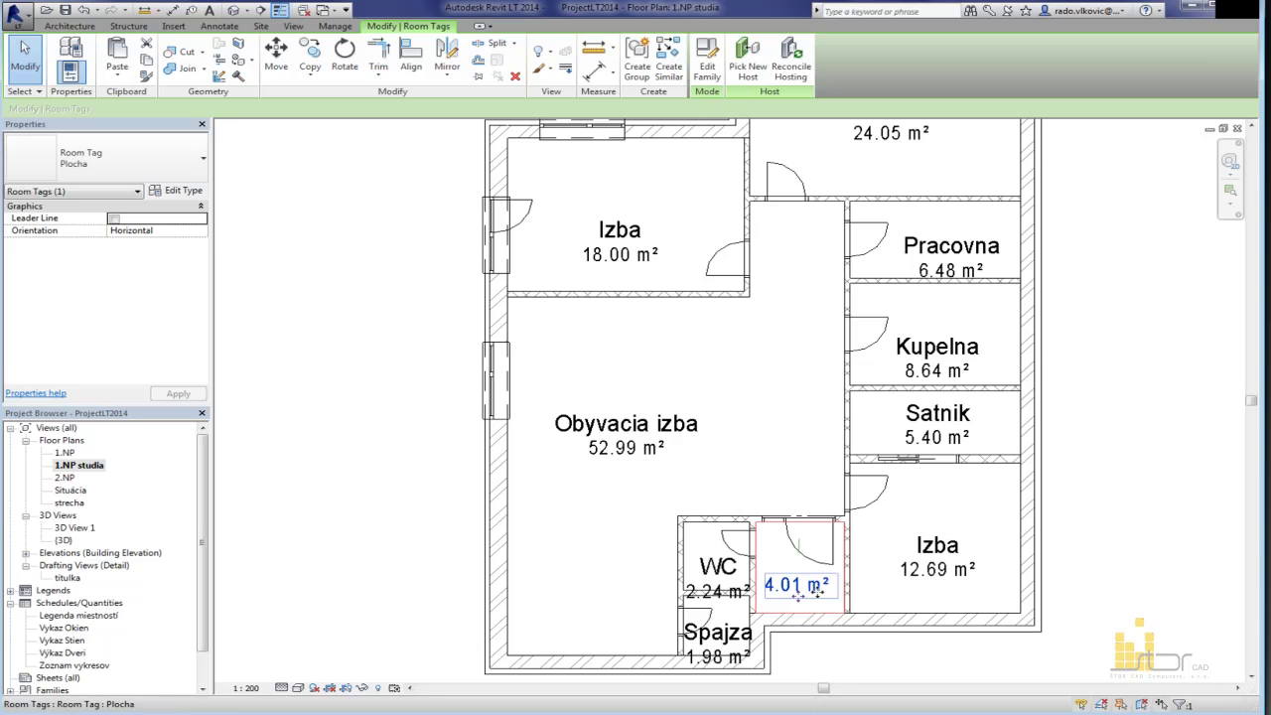
pyautogui.moveTo(805, 602); pyautogui.dragTo(806, 587)
pyautogui.click(795, 594)
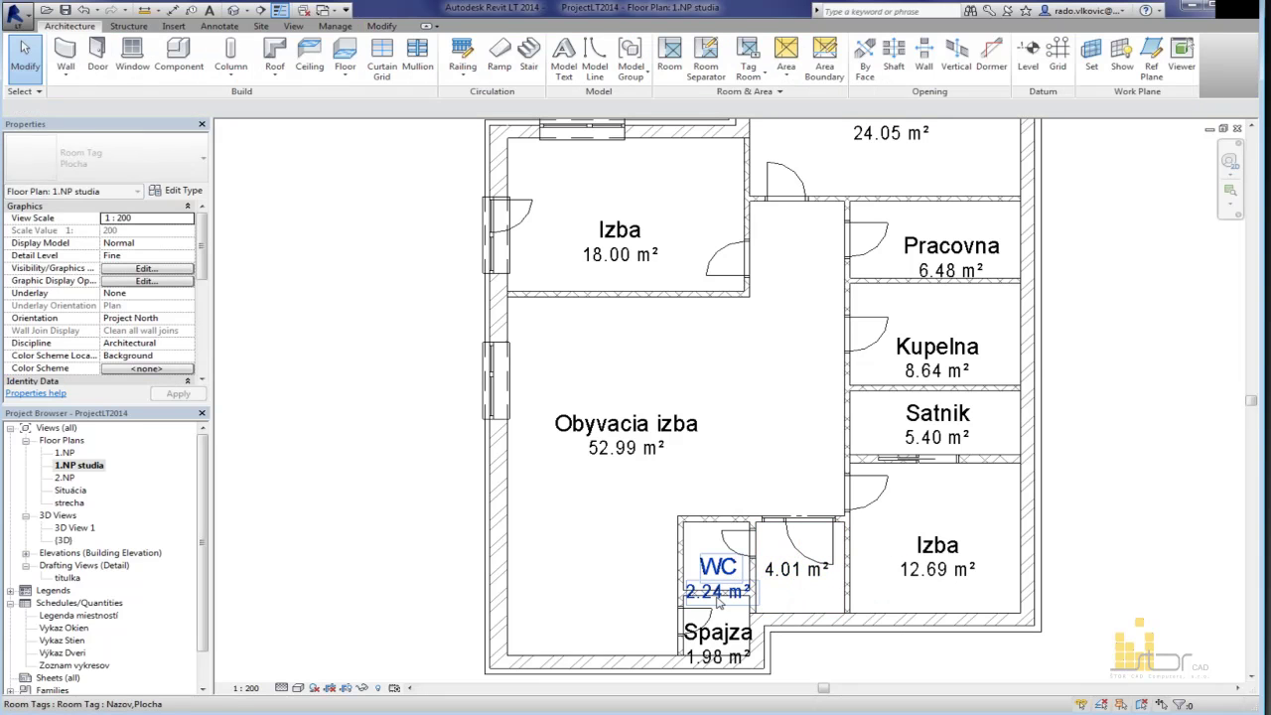
# Step: Change all Nazov,Plocha room tags visible in the view to the Plocha type
pyautogui.click(718, 570)
pyautogui.keyDown('ctrl'); pyautogui.click(718, 634); pyautogui.keyUp('ctrl')
pyautogui.click(938, 549)
pyautogui.rightClick(931, 554)
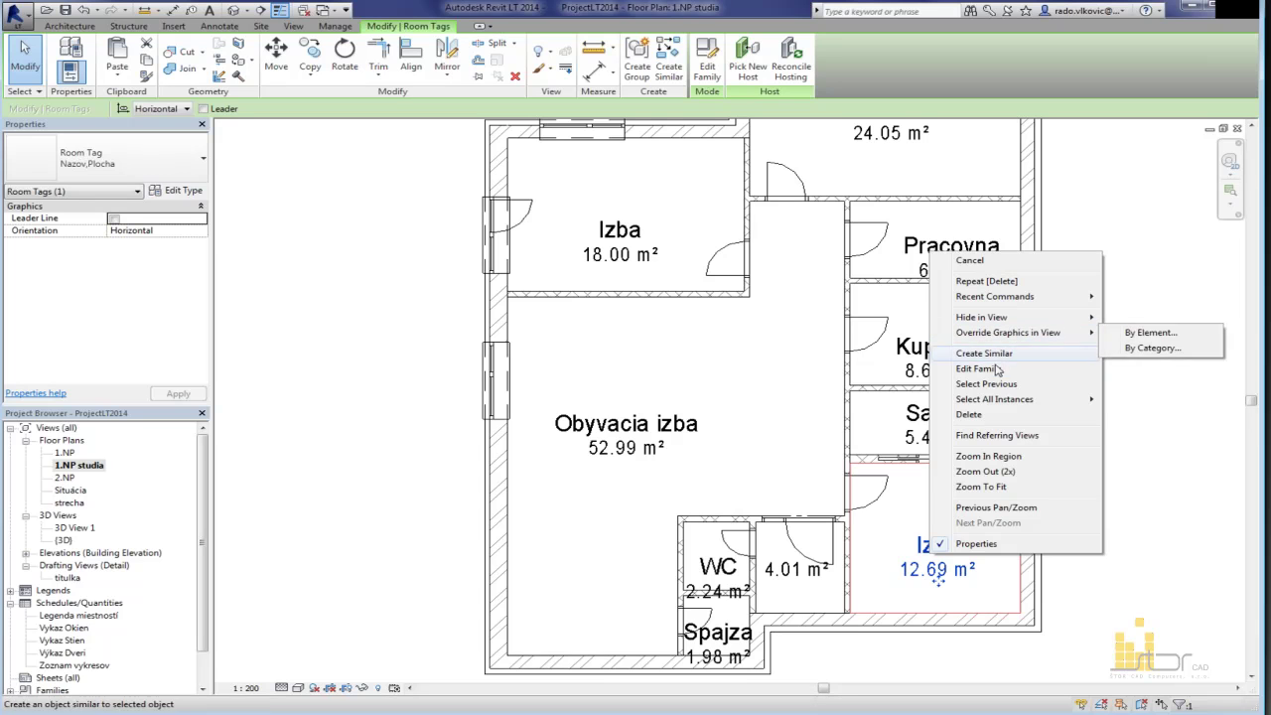
pyautogui.moveTo(1058, 408)
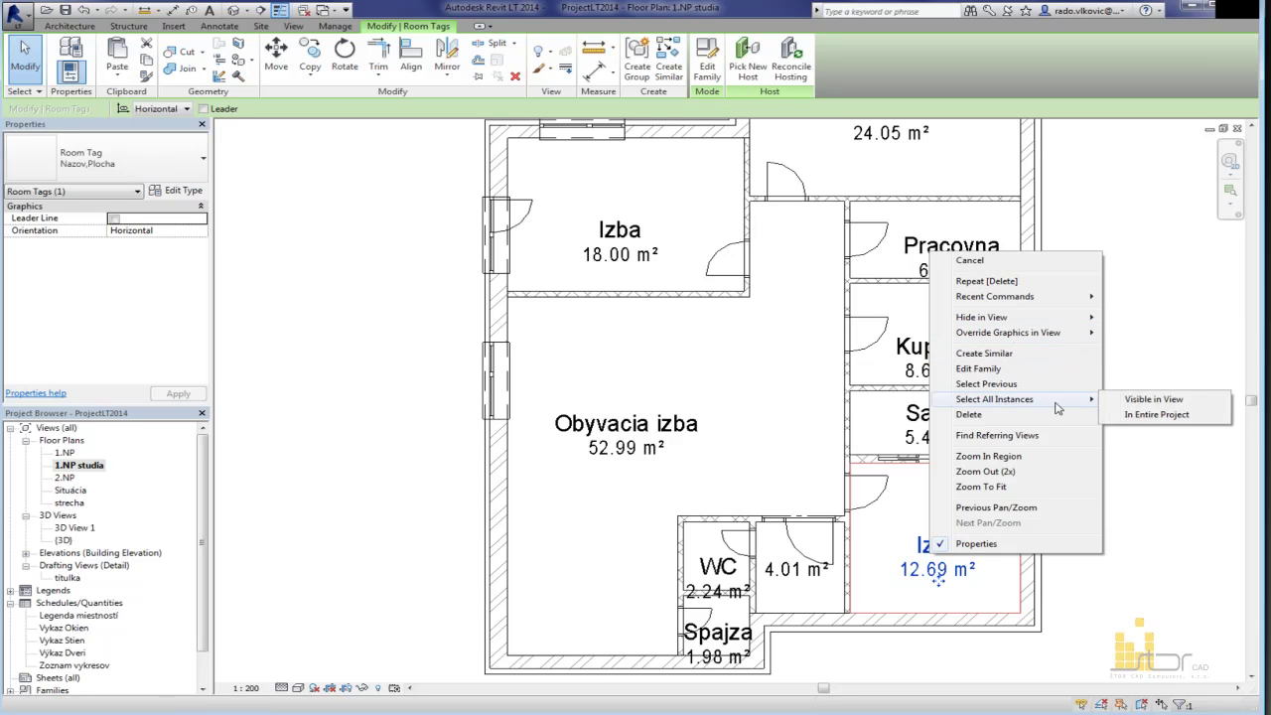
pyautogui.click(1154, 401)
pyautogui.scroll(-2, 866, 370)
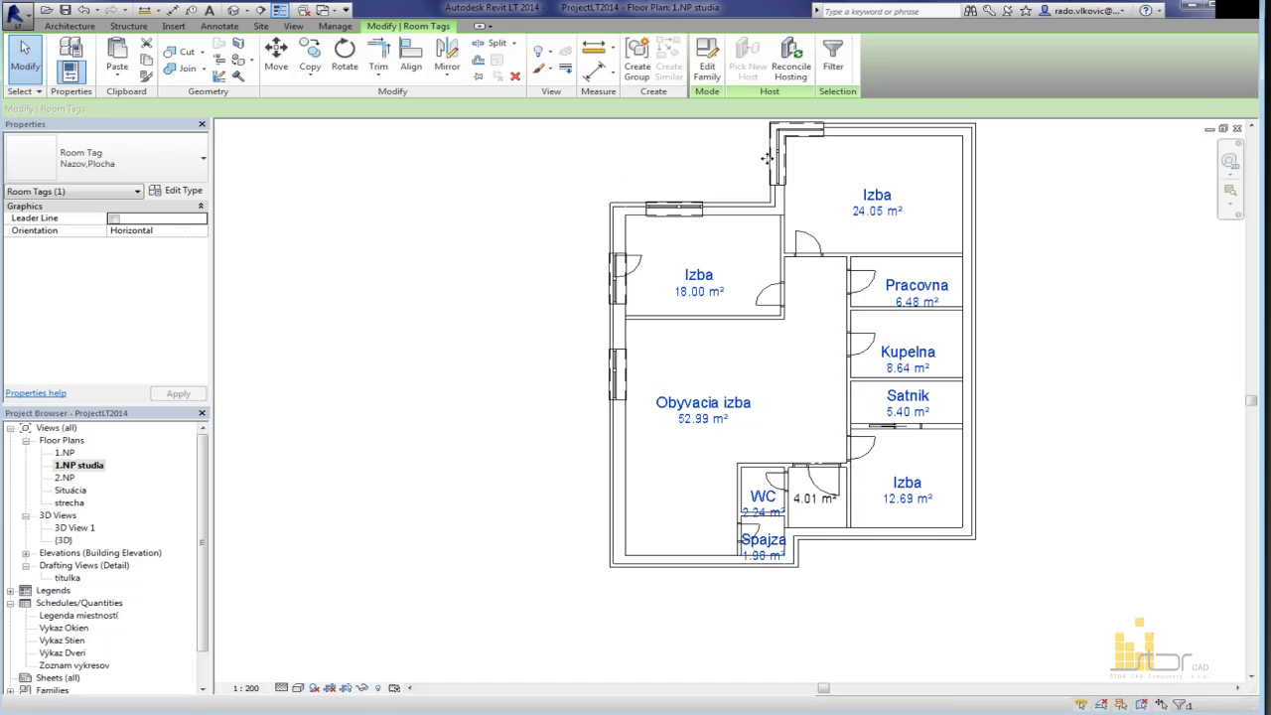
pyautogui.click(159, 162)
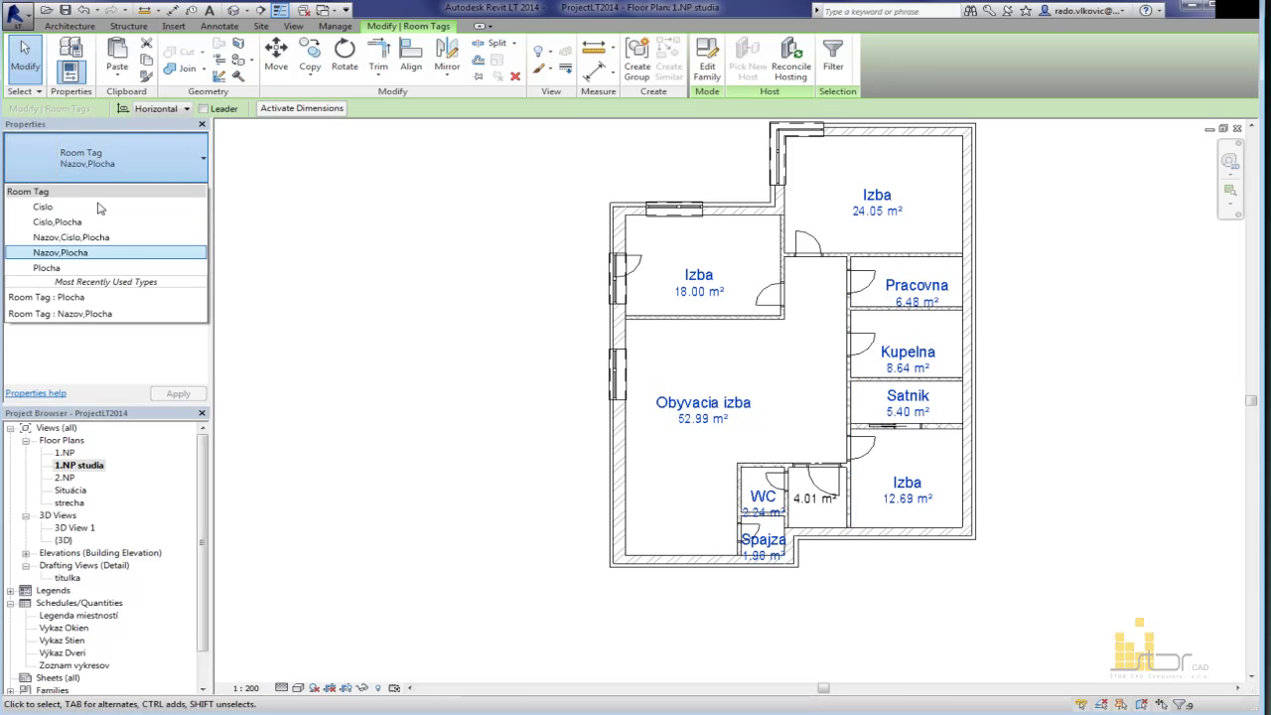
pyautogui.click(93, 267)
pyautogui.press('Escape')
# Step: Move the area tags of the 24.05 m², 6.48 m² and 8.64 m² rooms up towards the middle of their rooms
pyautogui.click(883, 216)
pyautogui.moveTo(878, 219); pyautogui.dragTo(878, 203)
pyautogui.press('Escape')
pyautogui.scroll(1, 922, 303)
pyautogui.click(916, 309)
pyautogui.moveTo(916, 316); pyautogui.dragTo(898, 293)
pyautogui.press('Escape')
pyautogui.moveTo(902, 401); pyautogui.dragTo(913, 374)
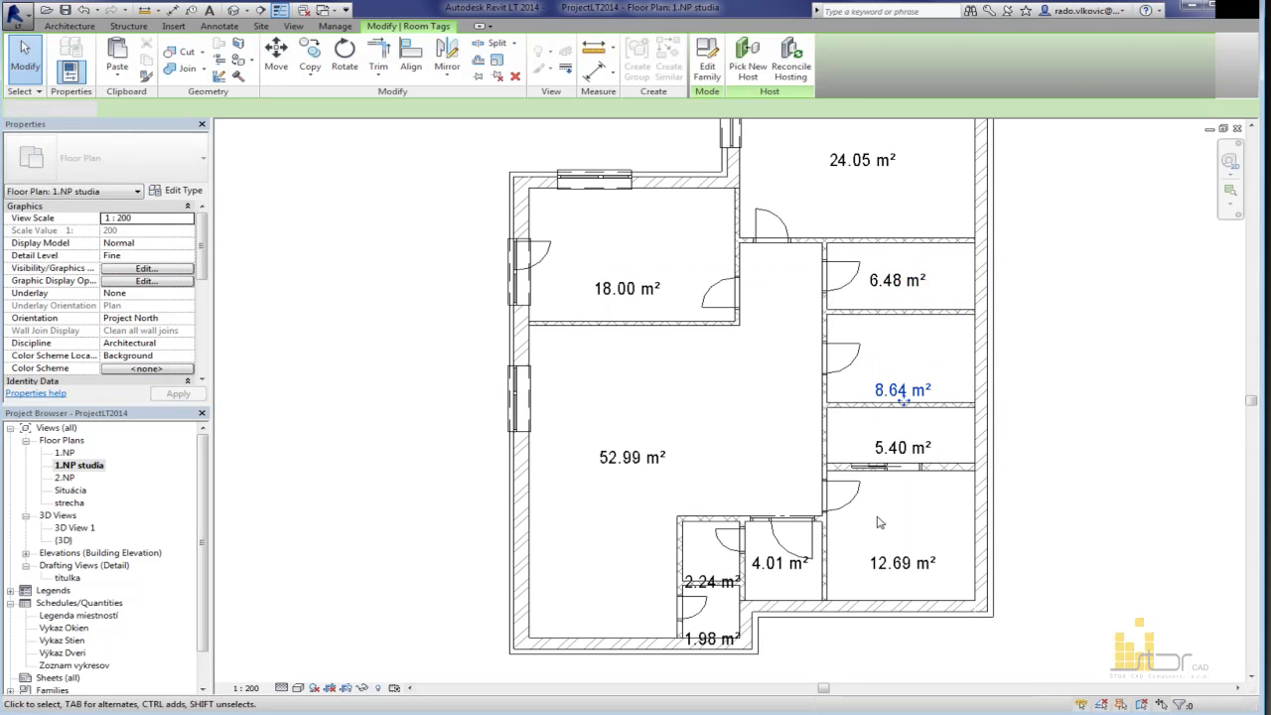
pyautogui.press('Escape')
# Step: Reposition the 2.24 m² and 1.98 m² area tags inside their small rooms
pyautogui.click(715, 594)
pyautogui.scroll(1, 715, 594)
pyautogui.moveTo(713, 584); pyautogui.dragTo(717, 559)
pyautogui.moveTo(716, 658); pyautogui.dragTo(490, 281)
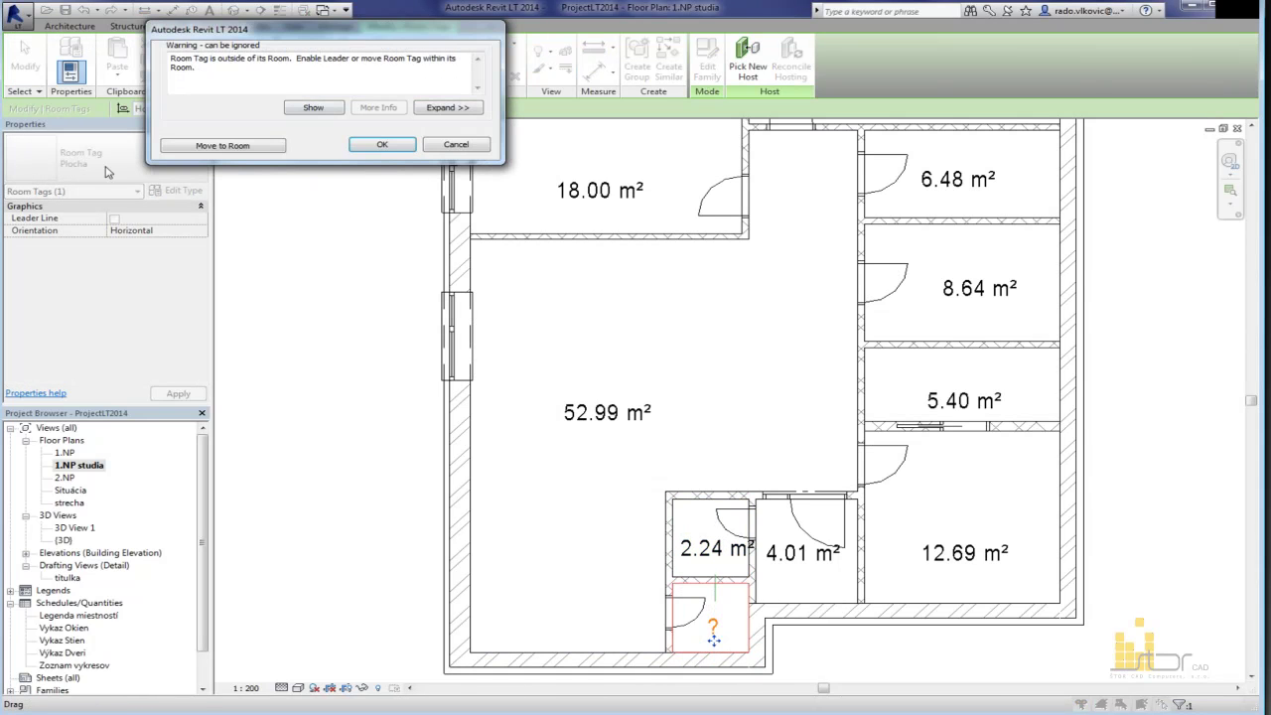
pyautogui.click(257, 149)
pyautogui.scroll(1, 695, 673)
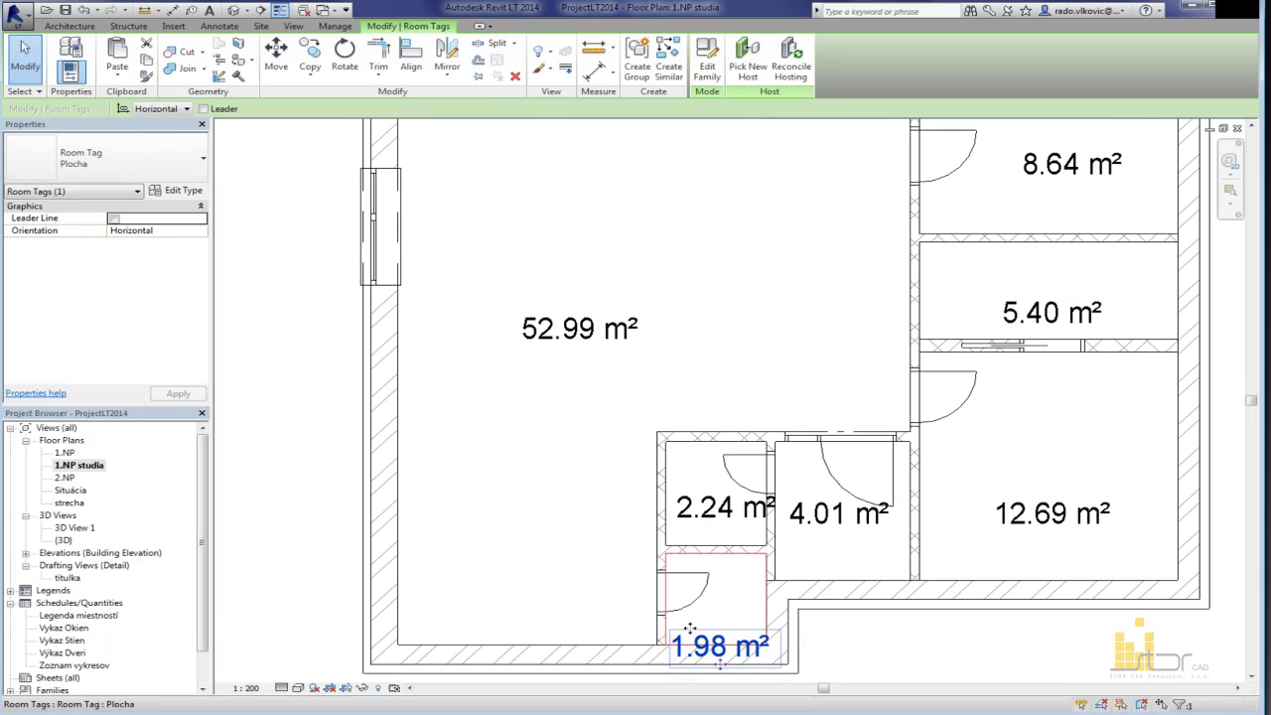
pyautogui.moveTo(723, 648); pyautogui.dragTo(730, 640)
pyautogui.click(738, 569)
# Step: Shift the 52.99 m² area tag slightly within the large living room
pyautogui.scroll(-5, 738, 561)
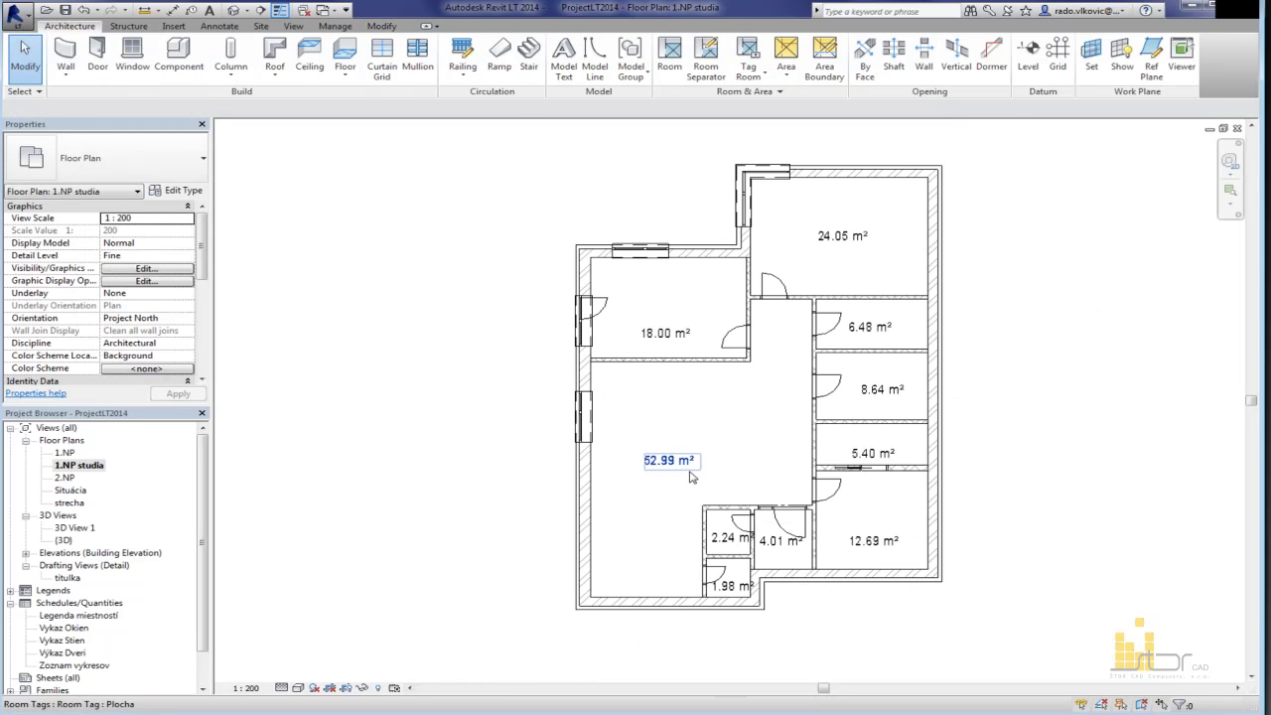
pyautogui.click(684, 470)
pyautogui.scroll(3, 681, 472)
pyautogui.moveTo(676, 471); pyautogui.dragTo(690, 460)
pyautogui.click(702, 434)
pyautogui.scroll(-4, 702, 434)
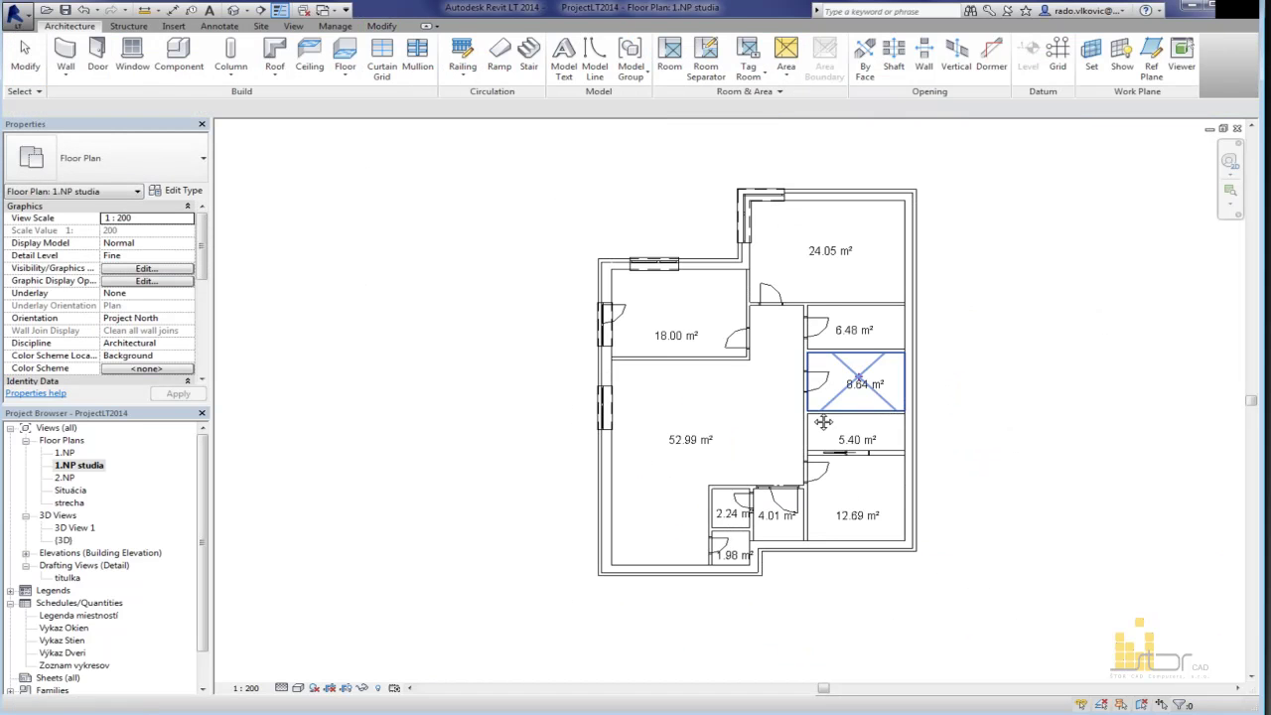
pyautogui.moveTo(823, 422); pyautogui.dragTo(624, 461, button='middle')
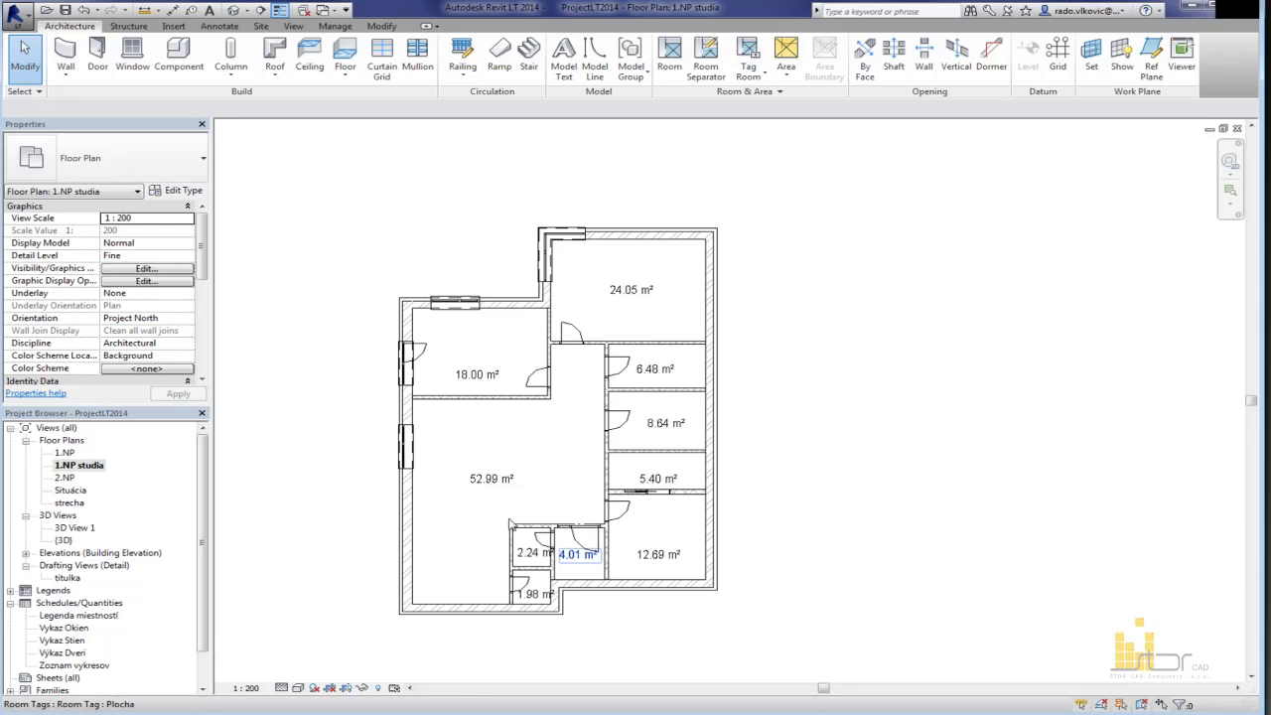
pyautogui.moveTo(508, 526); pyautogui.dragTo(548, 505, button='middle')
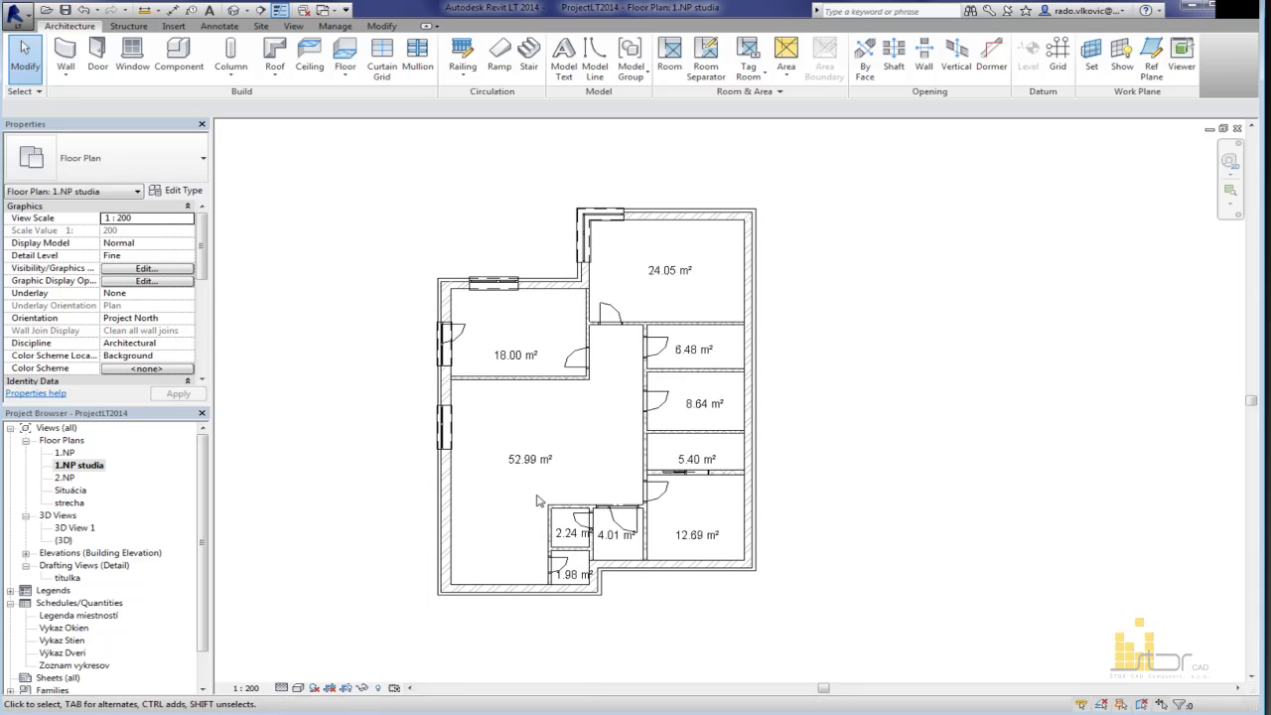
pyautogui.click(198, 320)
pyautogui.moveTo(201, 301)
pyautogui.mouseDown()
pyautogui.moveTo(205, 334)
pyautogui.moveTo(205, 311)
pyautogui.mouseUp()
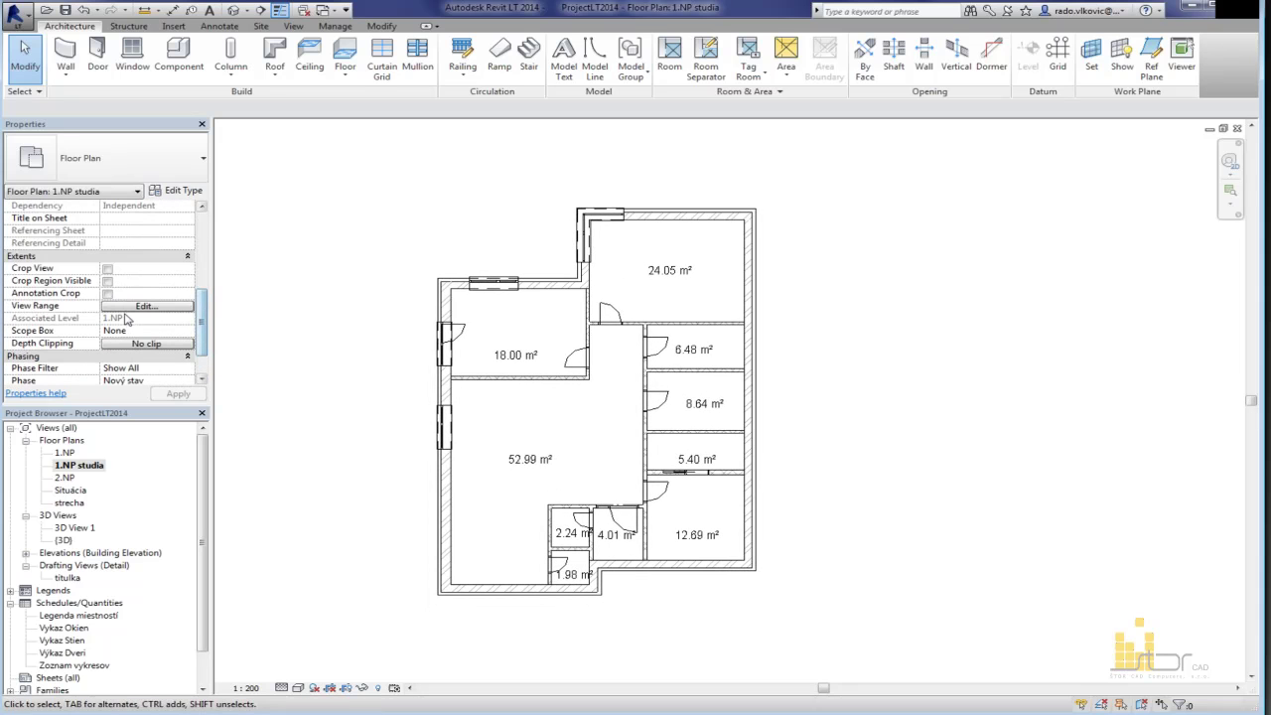
# Step: Place a color fill legend beside the plan for Rooms with the Nazov scheme, and shift it slightly away from the plan
pyautogui.click(223, 28)
pyautogui.click(1098, 61)
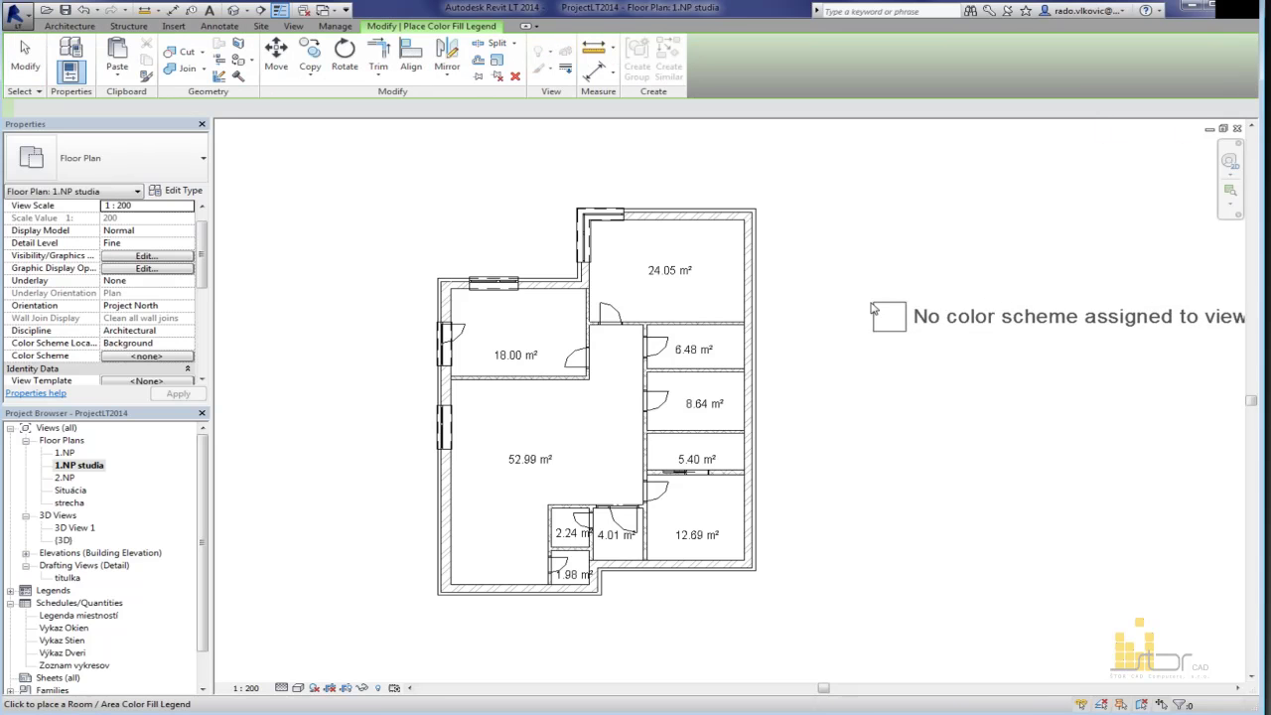
pyautogui.click(823, 298)
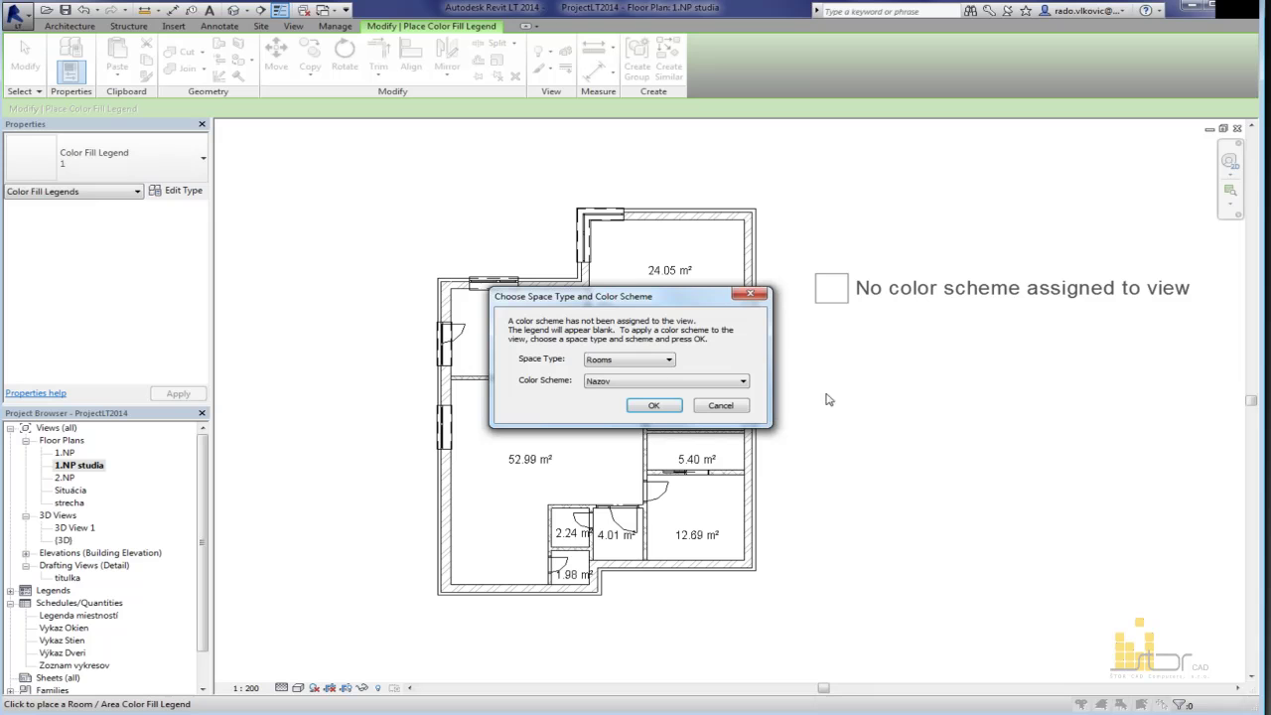
pyautogui.click(654, 406)
pyautogui.click(850, 360)
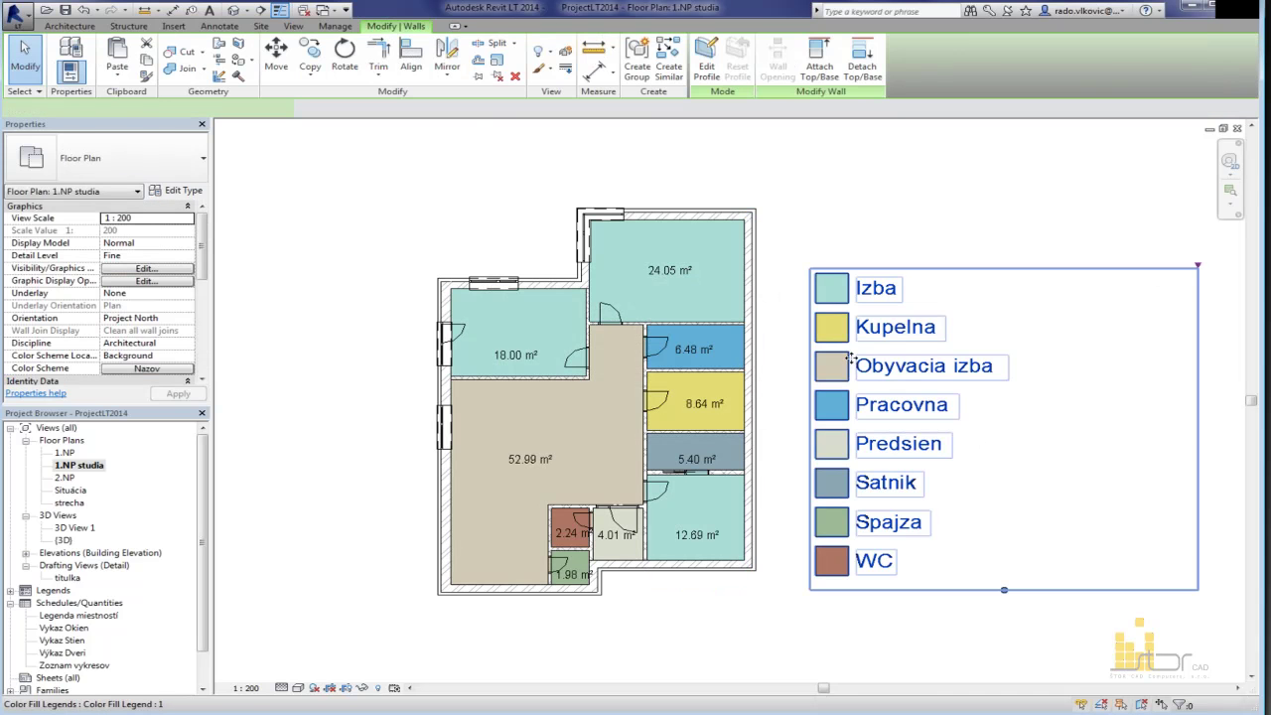
pyautogui.moveTo(850, 360); pyautogui.dragTo(899, 339)
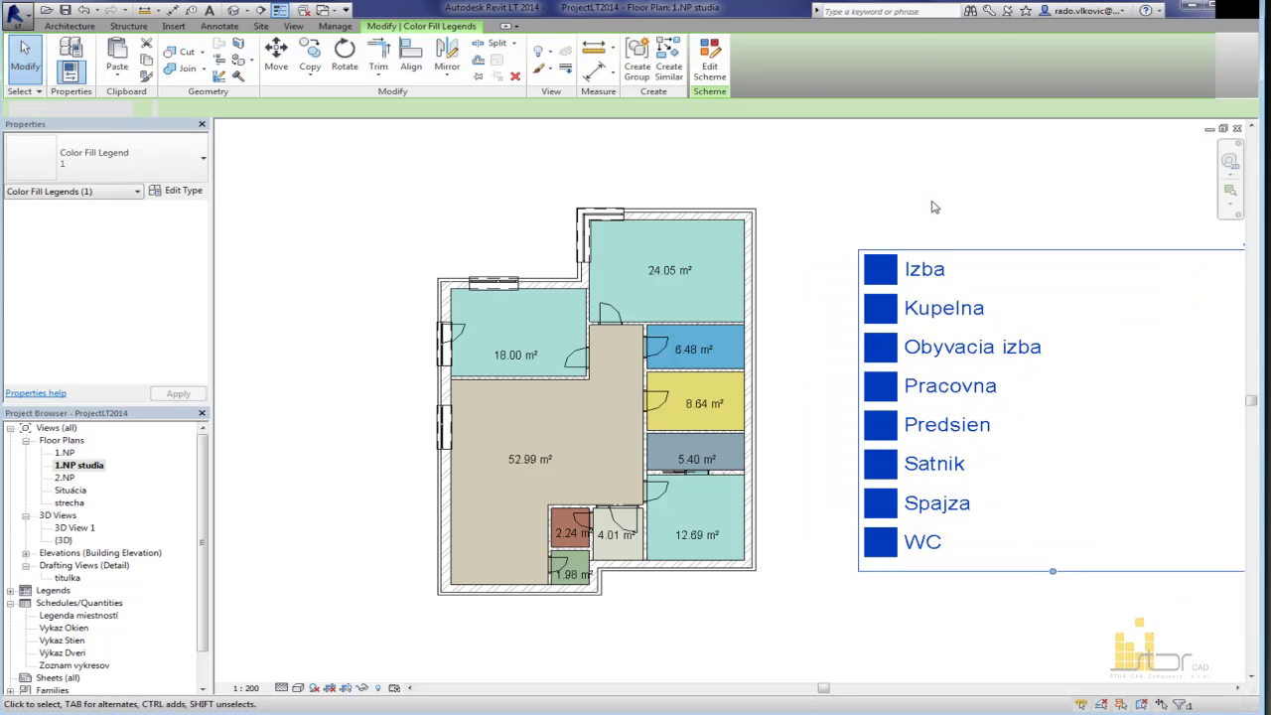
pyautogui.click(932, 207)
# Step: Set the color fill legend type's swatch width to 5 mm, swatch height to 3 mm and text size to 1.8 mm
pyautogui.click(937, 302)
pyautogui.click(179, 192)
pyautogui.click(996, 402)
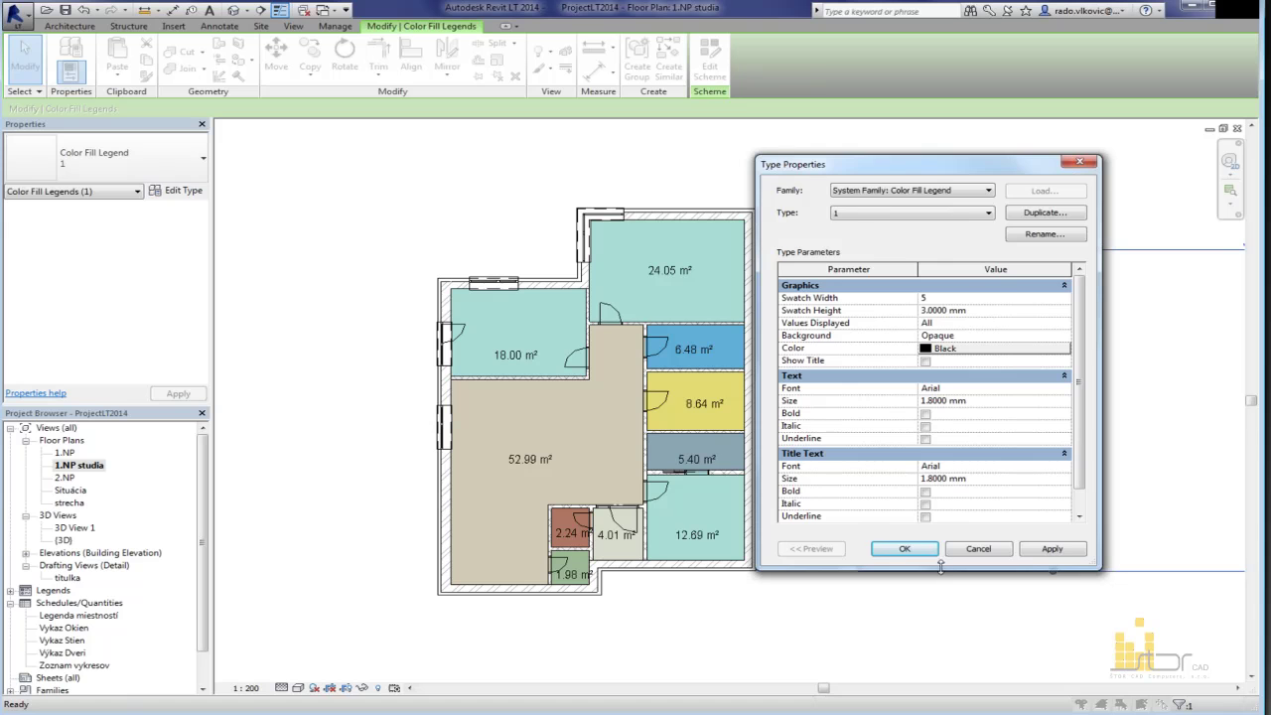
pyautogui.click(904, 549)
pyautogui.press('Escape')
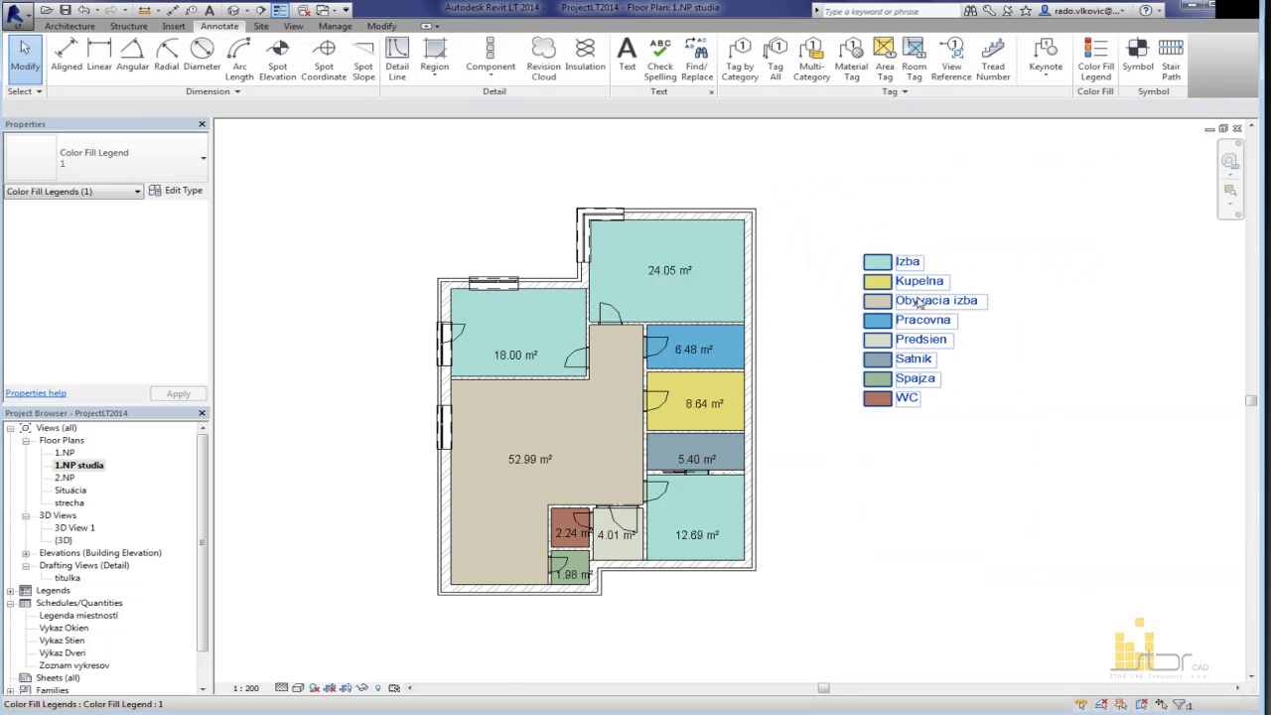
# Step: Move the resized color legend closer to the floor plan's outer wall
pyautogui.scroll(3, 916, 302)
pyautogui.moveTo(917, 303); pyautogui.dragTo(842, 333)
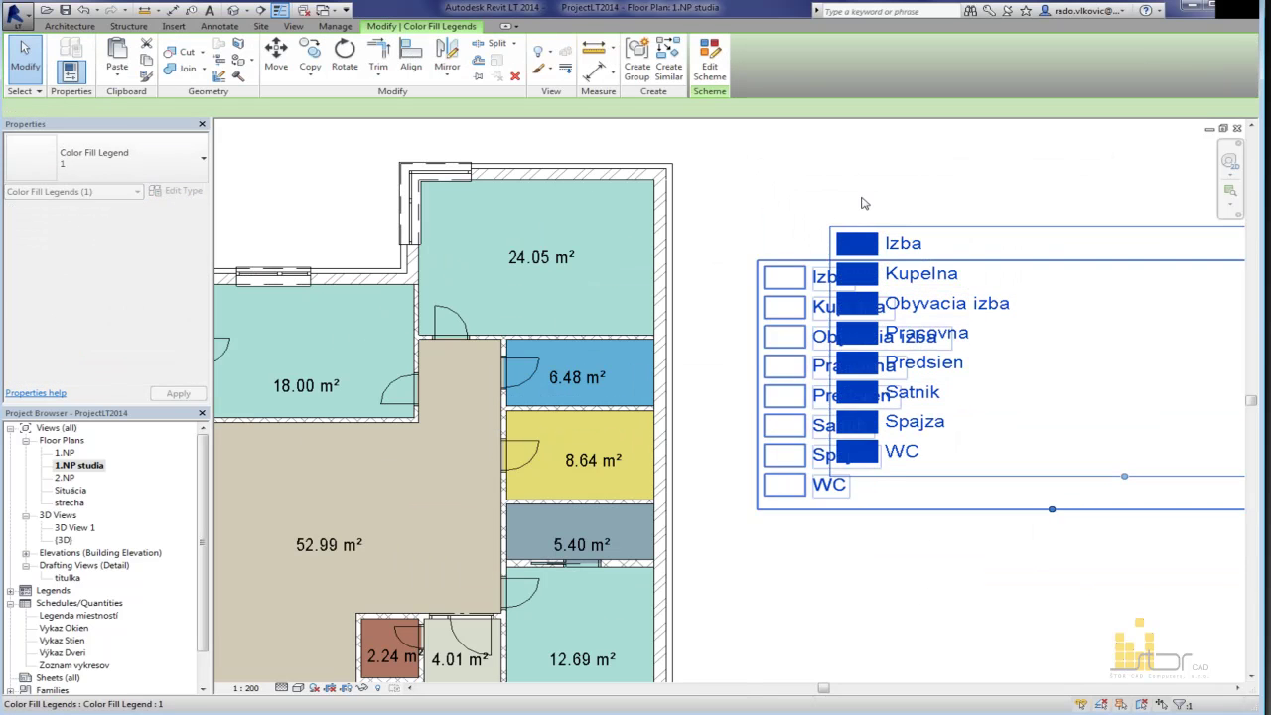
pyautogui.scroll(-5, 864, 203)
pyautogui.click(864, 202)
pyautogui.scroll(2, 864, 238)
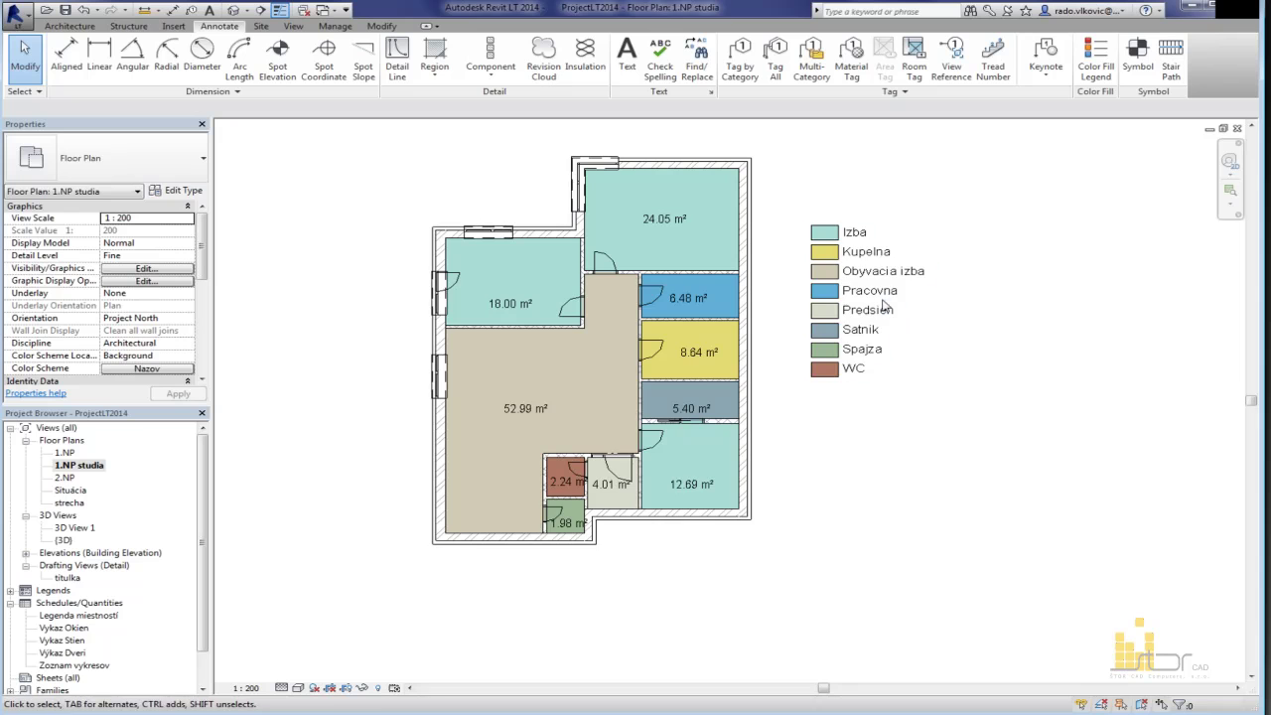
# Step: Change the legend's color scheme to color the rooms by Area, accepting the loss of the existing colors
pyautogui.scroll(2, 855, 437)
pyautogui.scroll(-1, 886, 497)
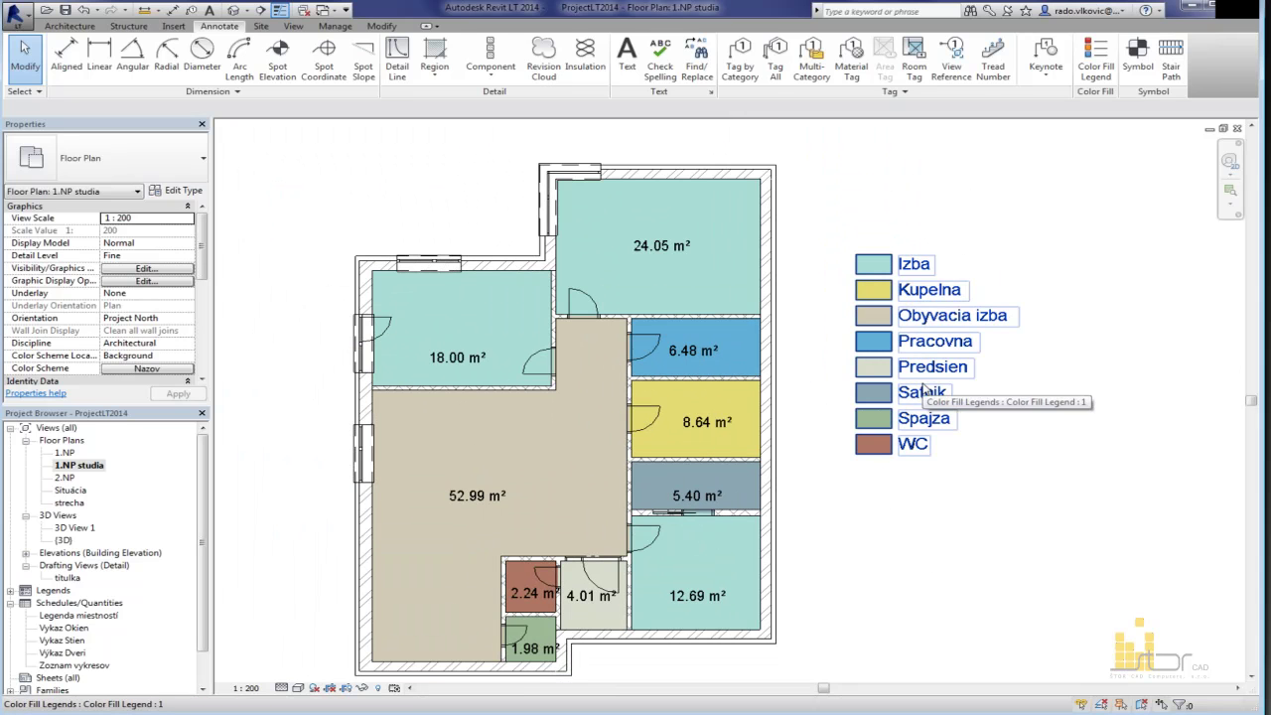
pyautogui.scroll(-2, 894, 343)
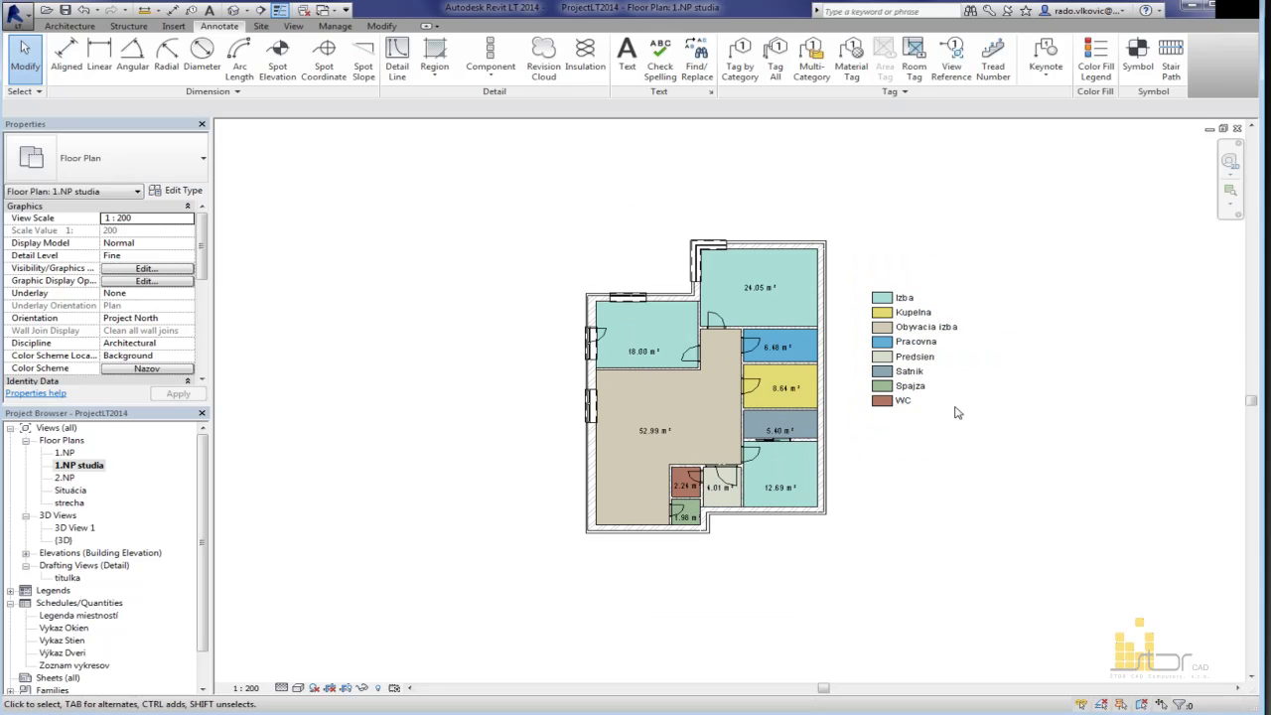
pyautogui.click(914, 378)
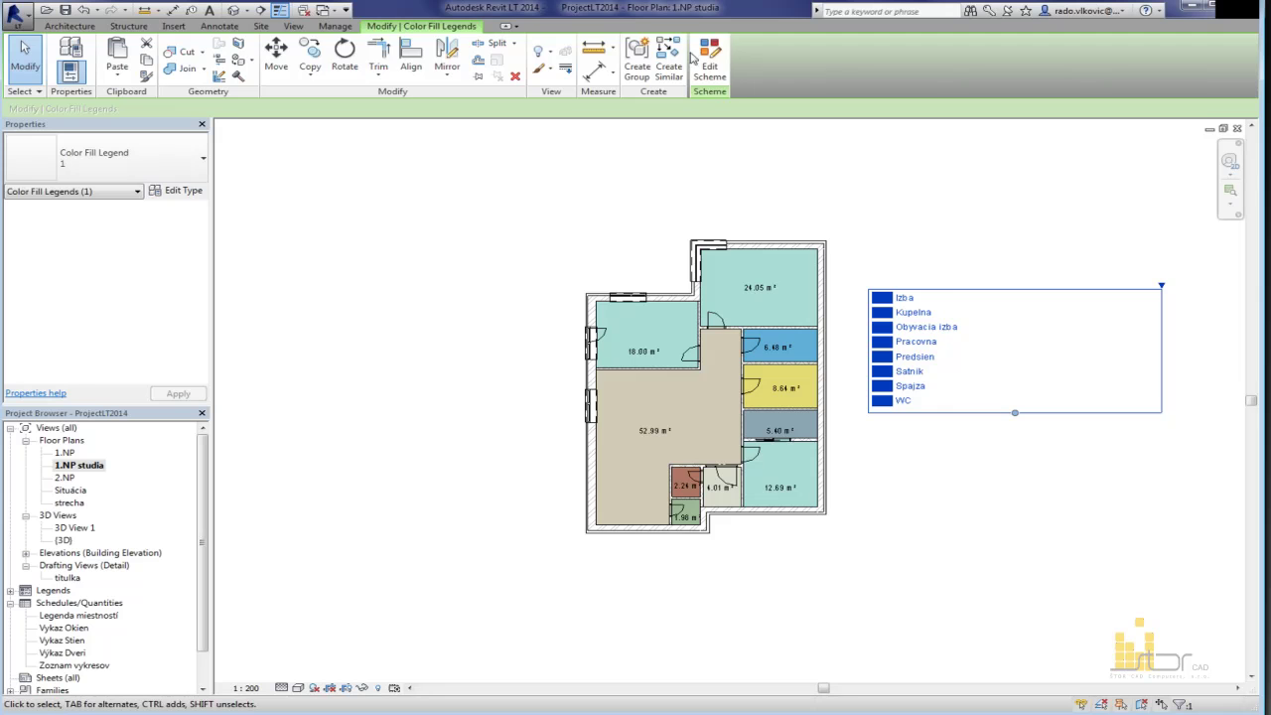
pyautogui.click(705, 62)
pyautogui.click(656, 231)
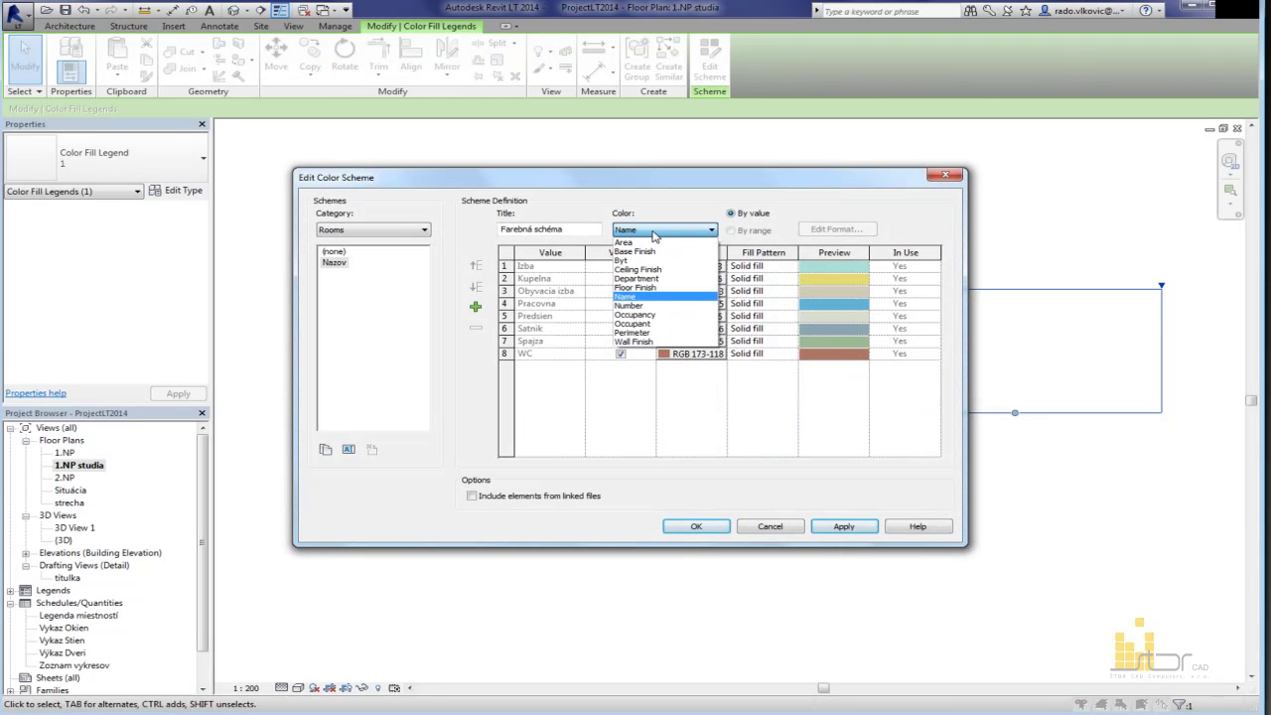
pyautogui.click(646, 242)
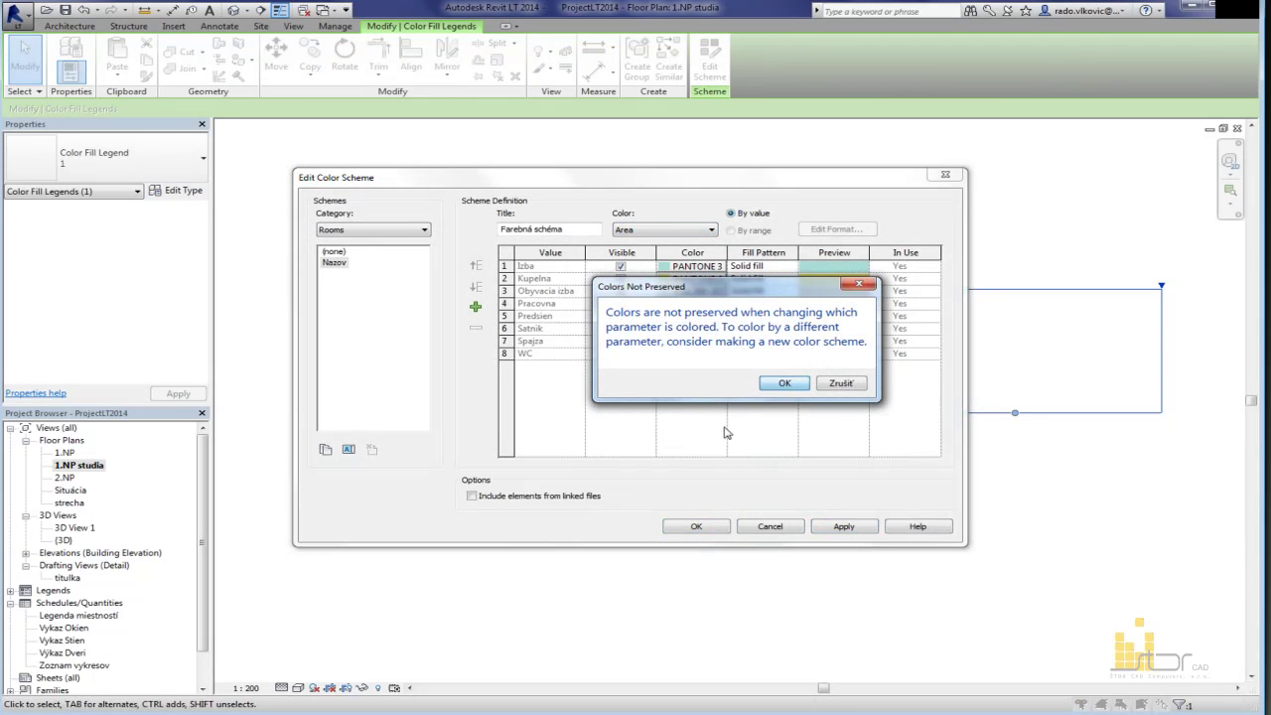
pyautogui.press('Return')
pyautogui.click(697, 526)
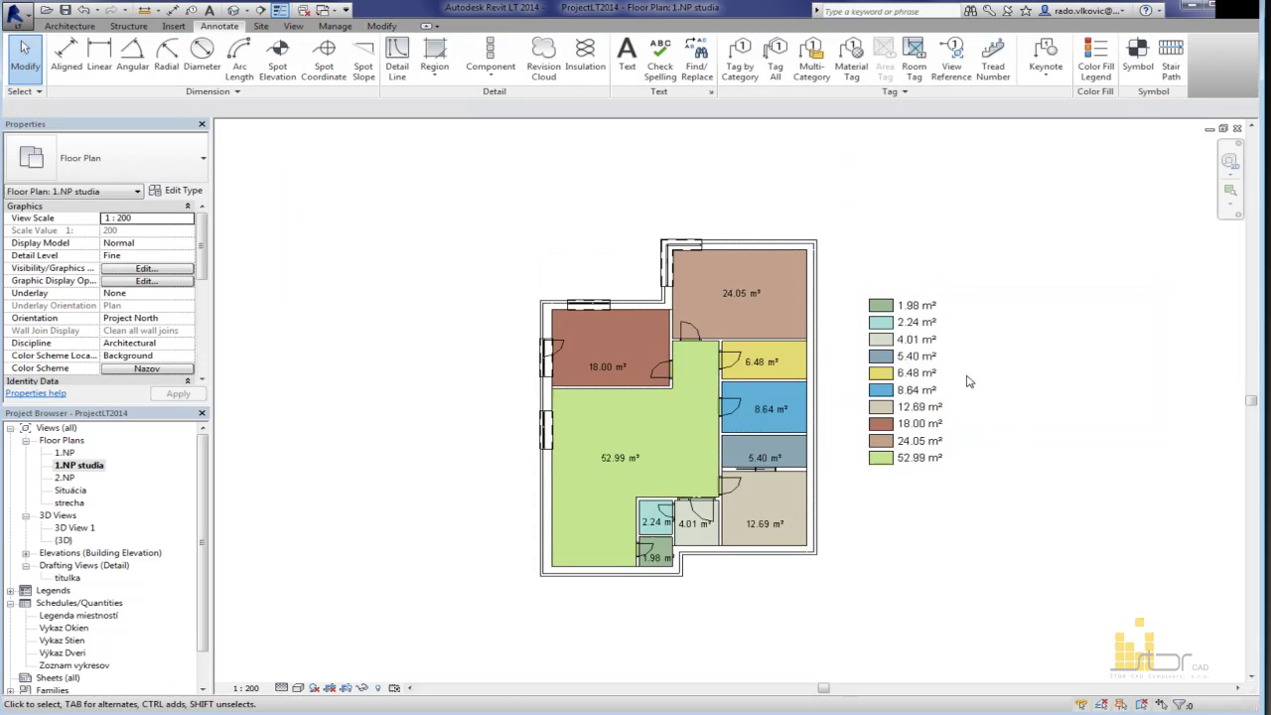
pyautogui.scroll(3, 897, 494)
pyautogui.scroll(-3, 897, 494)
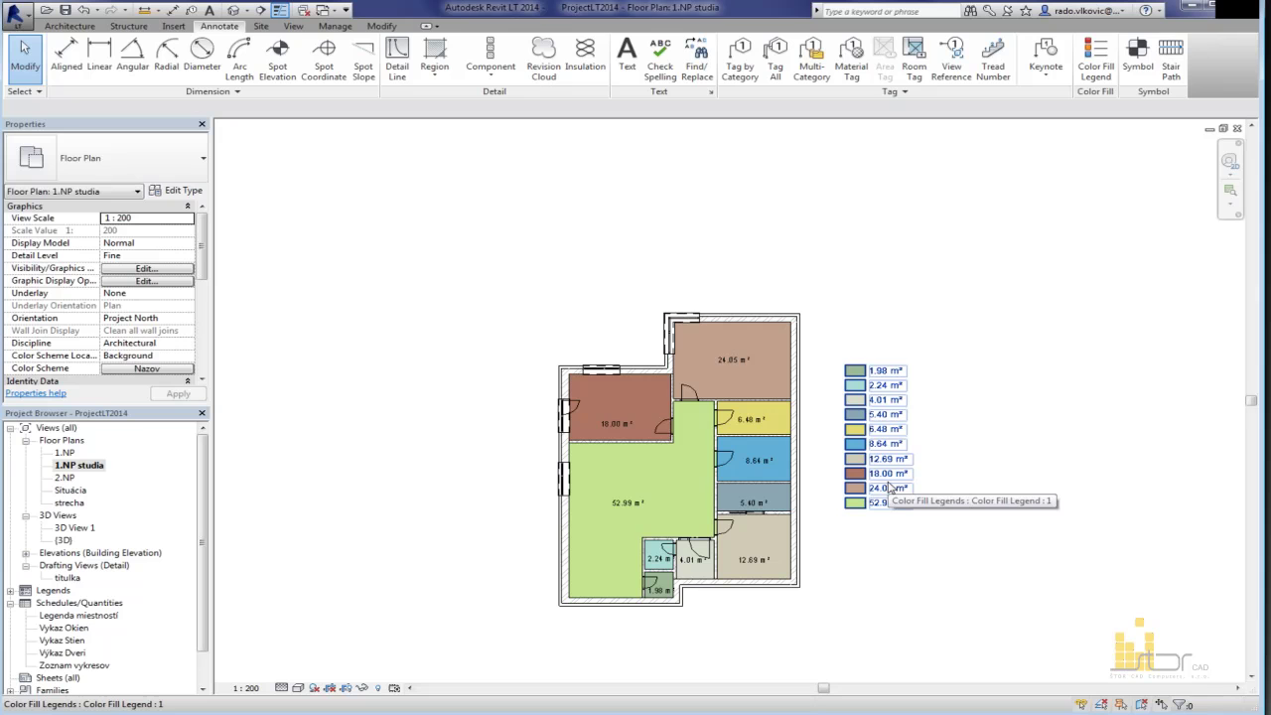
# Step: Set the legend's color scheme to color the rooms by Name and apply it to the plan
pyautogui.click(891, 478)
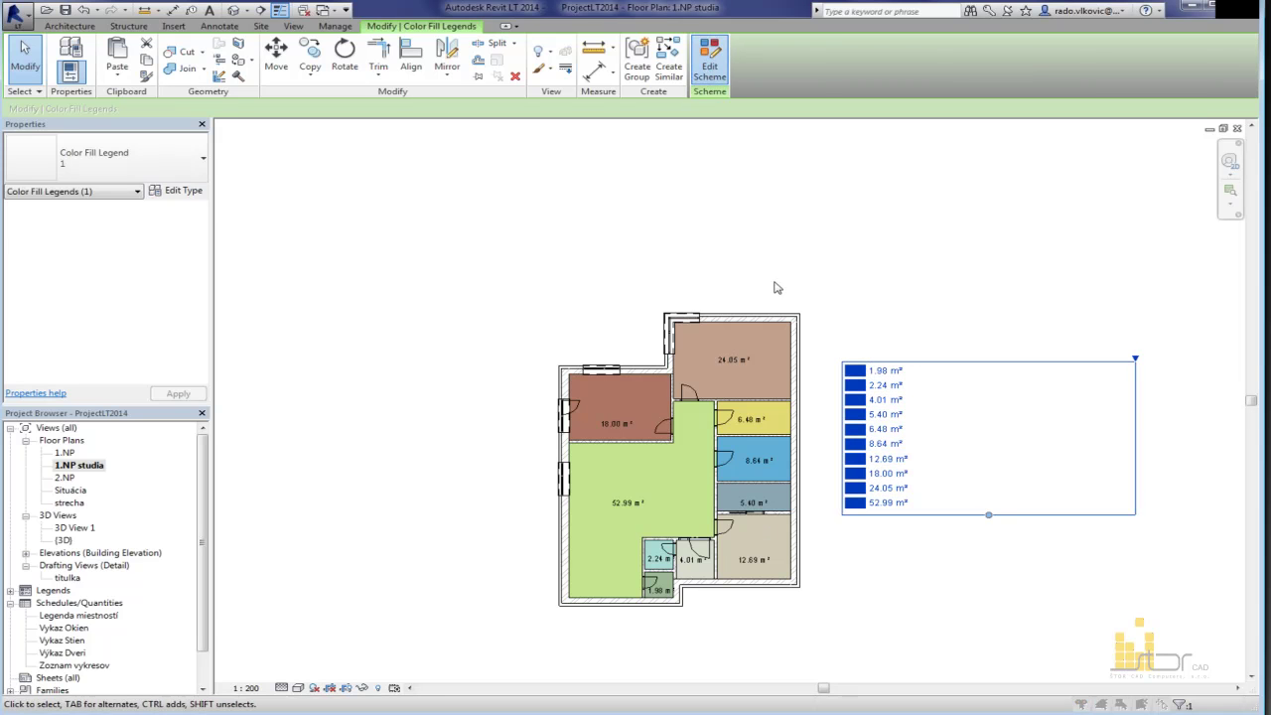
pyautogui.click(709, 60)
pyautogui.click(660, 231)
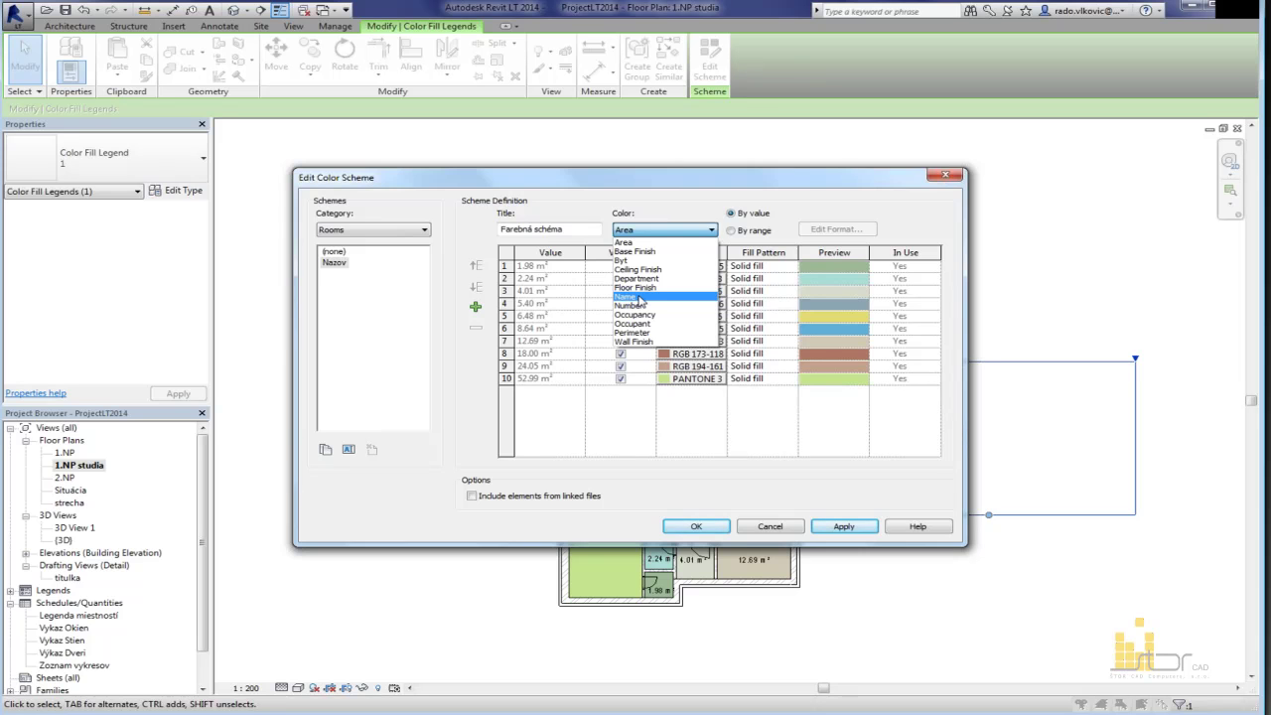
pyautogui.click(640, 297)
pyautogui.click(786, 384)
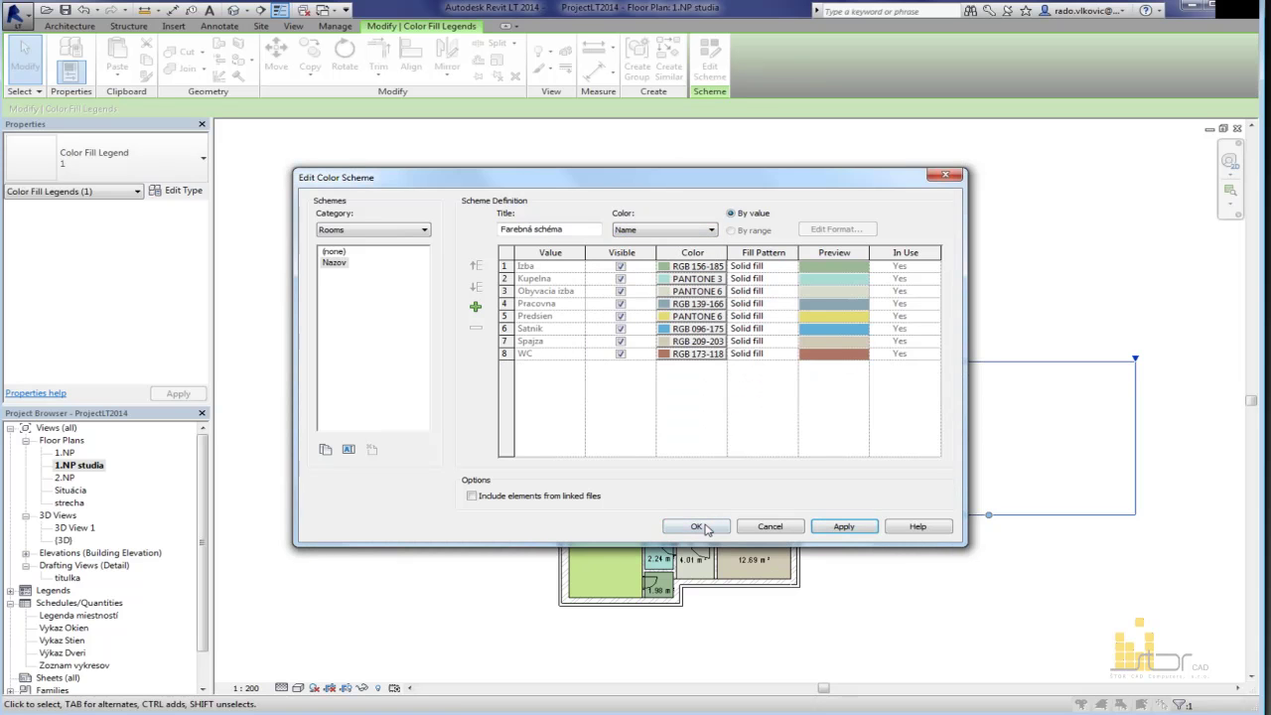
pyautogui.press('Return')
pyautogui.click(850, 347)
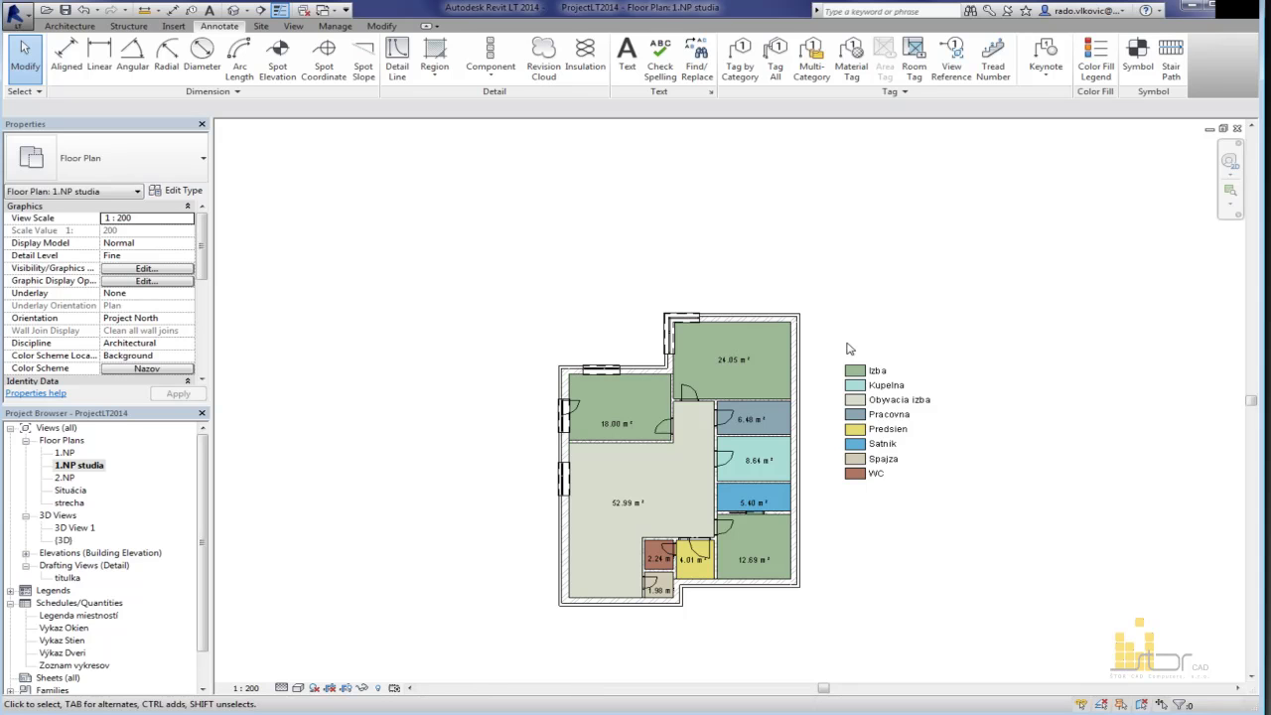
# Step: Change the name of the 18.00 m² room to Kupelna
pyautogui.scroll(3, 864, 540)
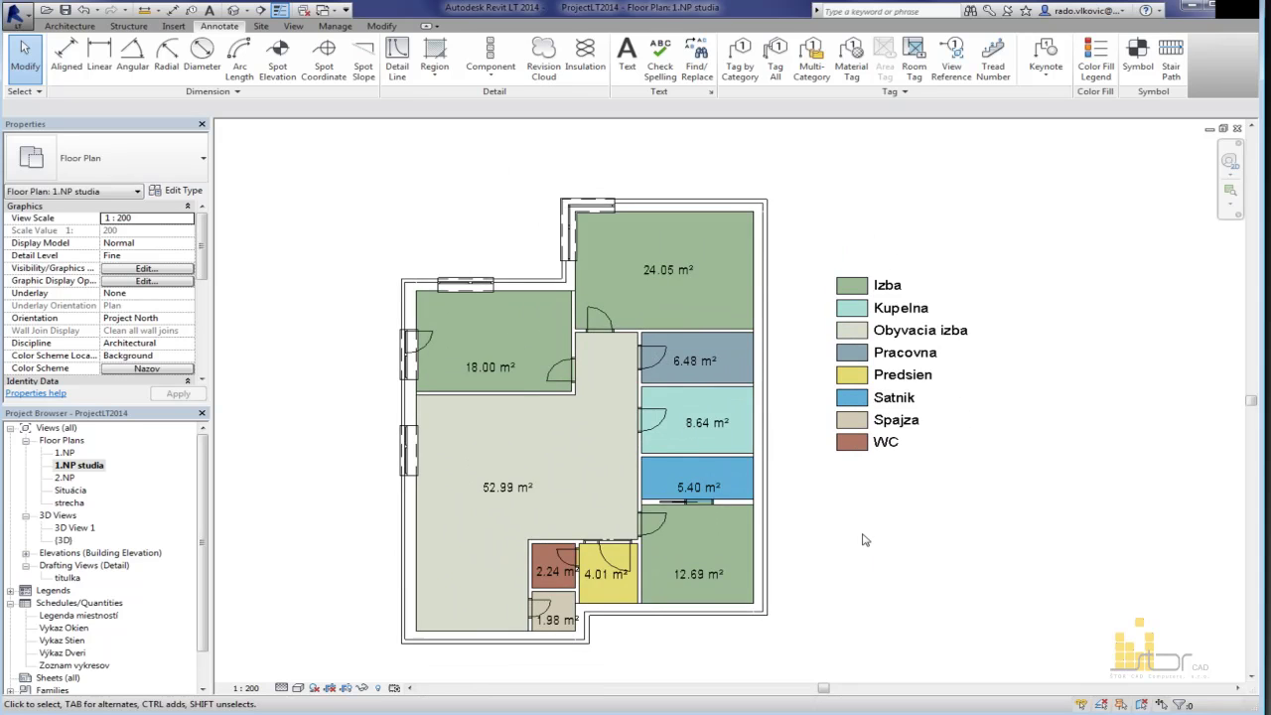
pyautogui.scroll(-2, 803, 421)
pyautogui.moveTo(811, 419); pyautogui.dragTo(706, 502, button='middle')
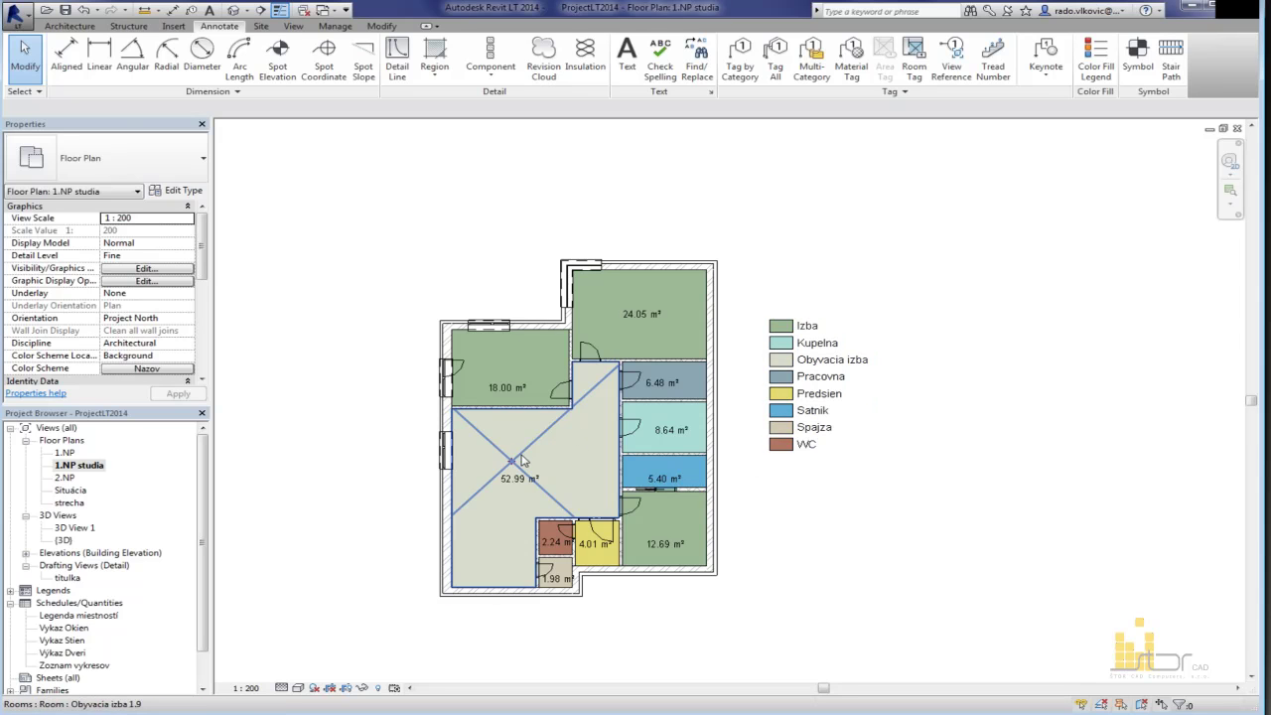
pyautogui.click(531, 363)
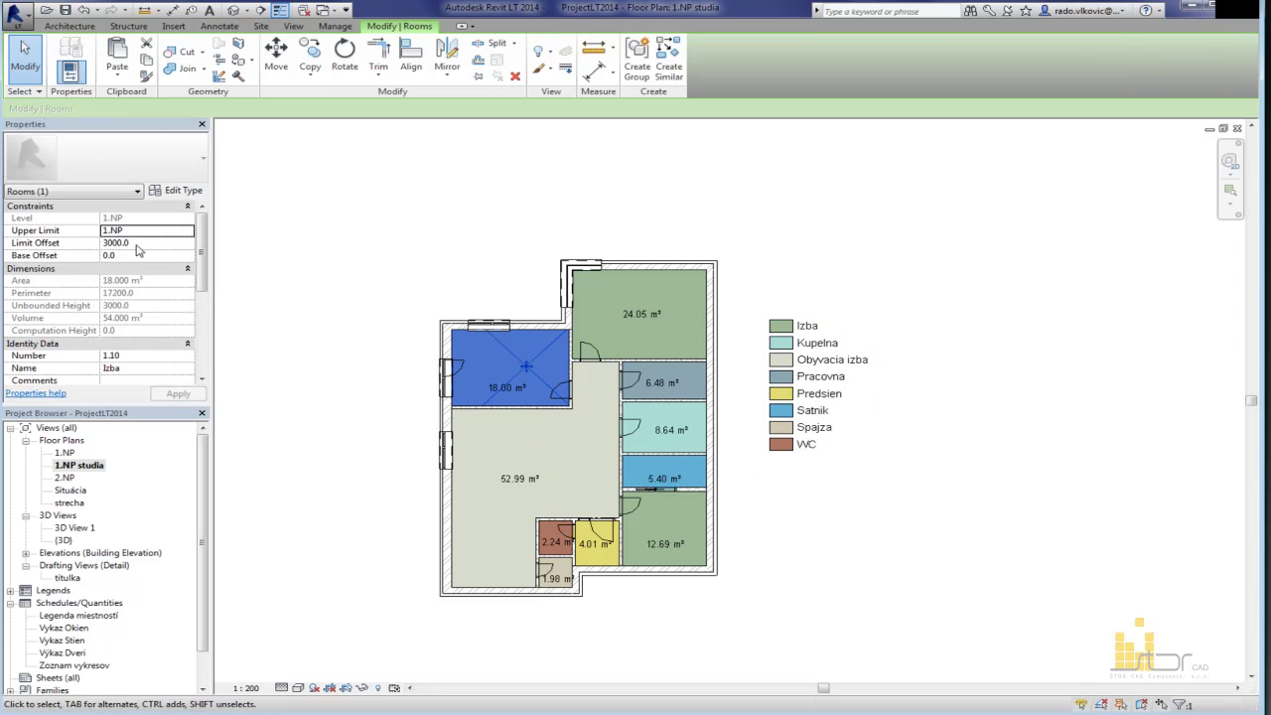
pyautogui.scroll(-4, 199, 306)
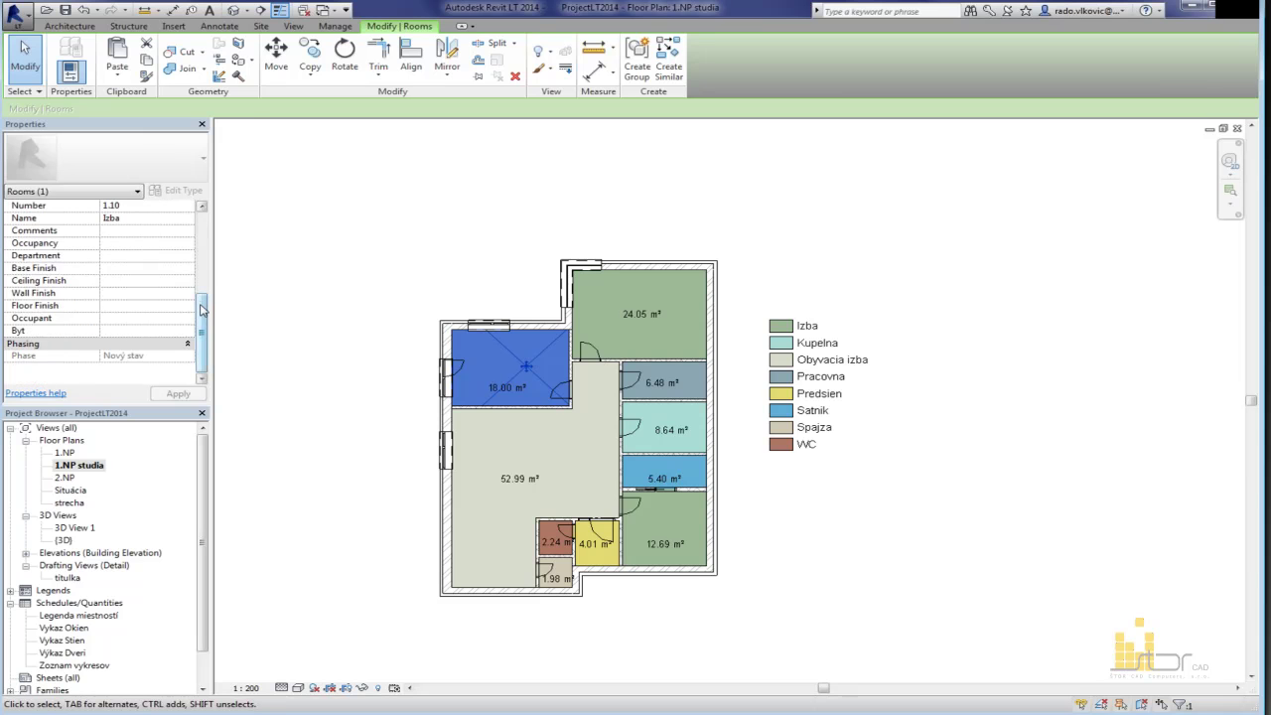
pyautogui.scroll(2, 189, 304)
pyautogui.click(187, 294)
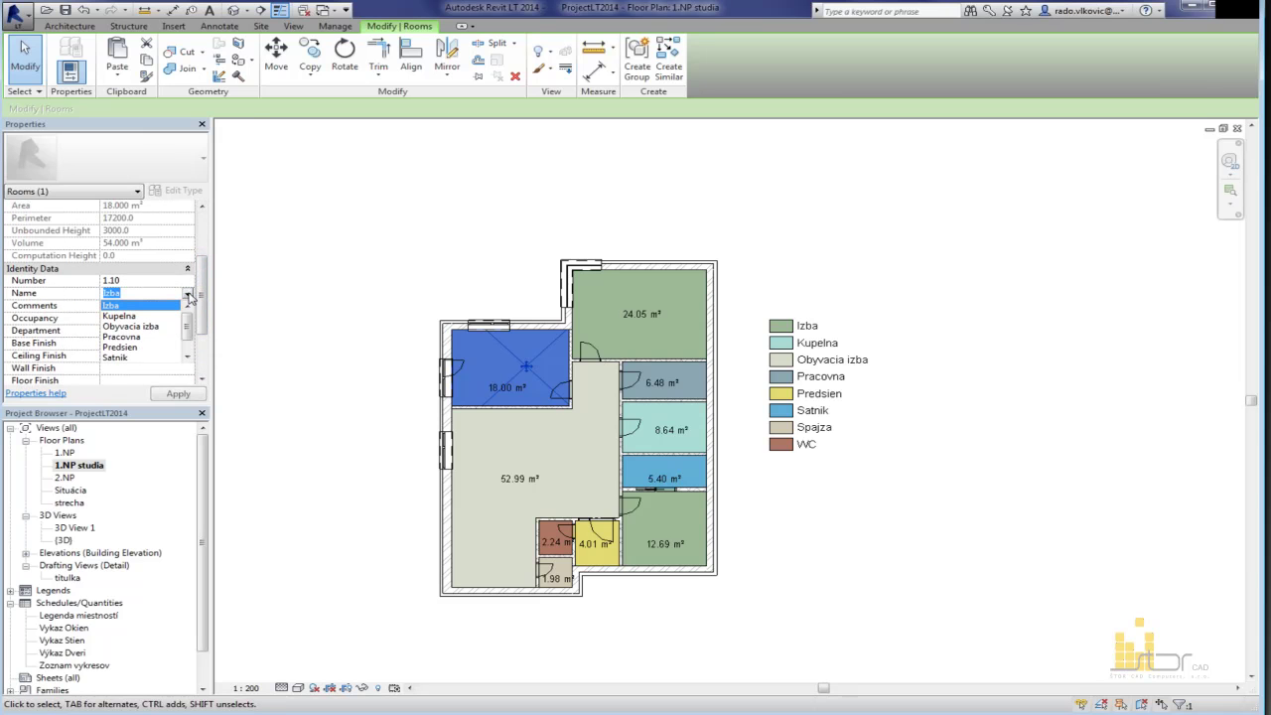
pyautogui.click(147, 316)
pyautogui.click(371, 285)
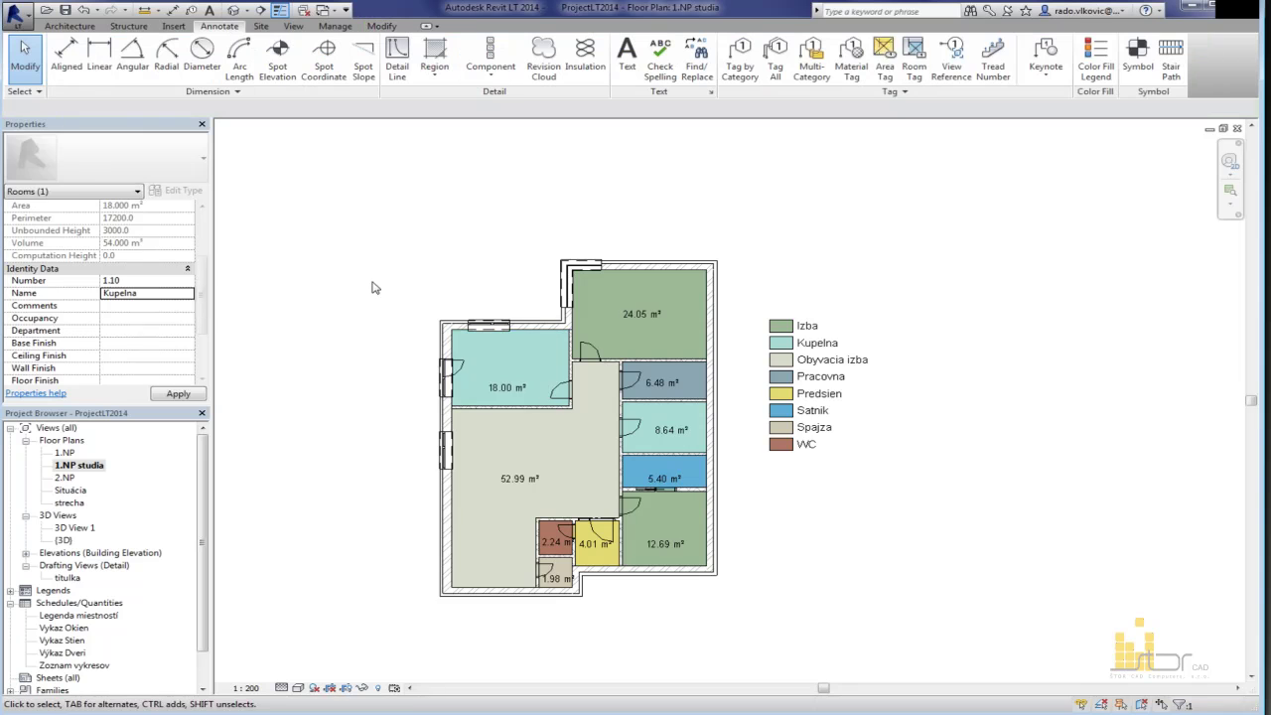
pyautogui.scroll(3, 592, 406)
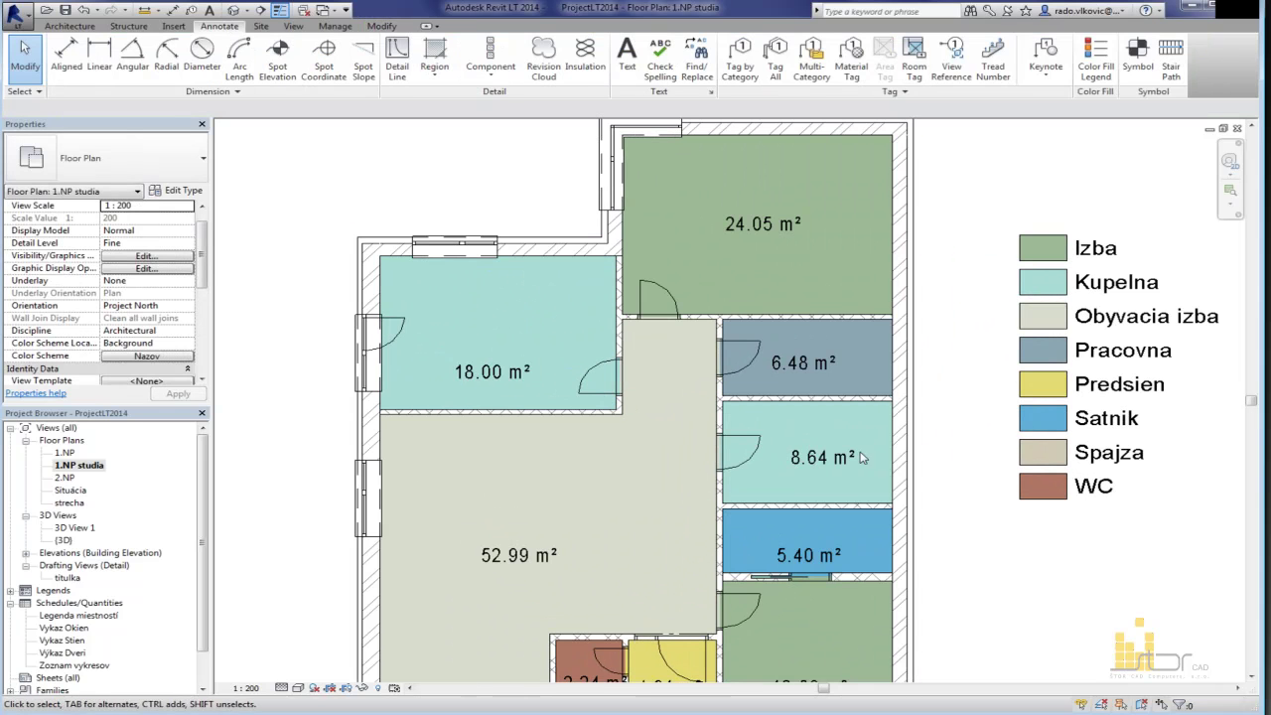
# Step: Edit the legend's color scheme so that the Kupelna rooms are filled with Yellow
pyautogui.scroll(-3, 610, 356)
pyautogui.click(941, 353)
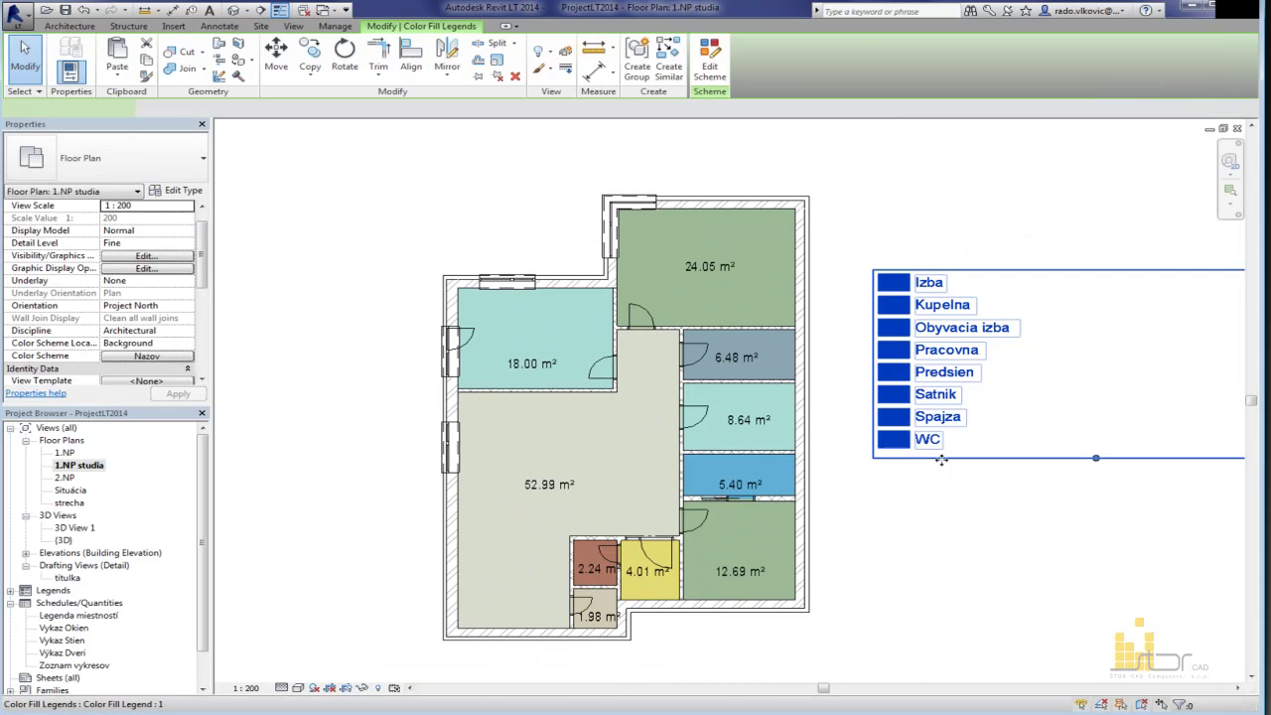
pyautogui.click(709, 60)
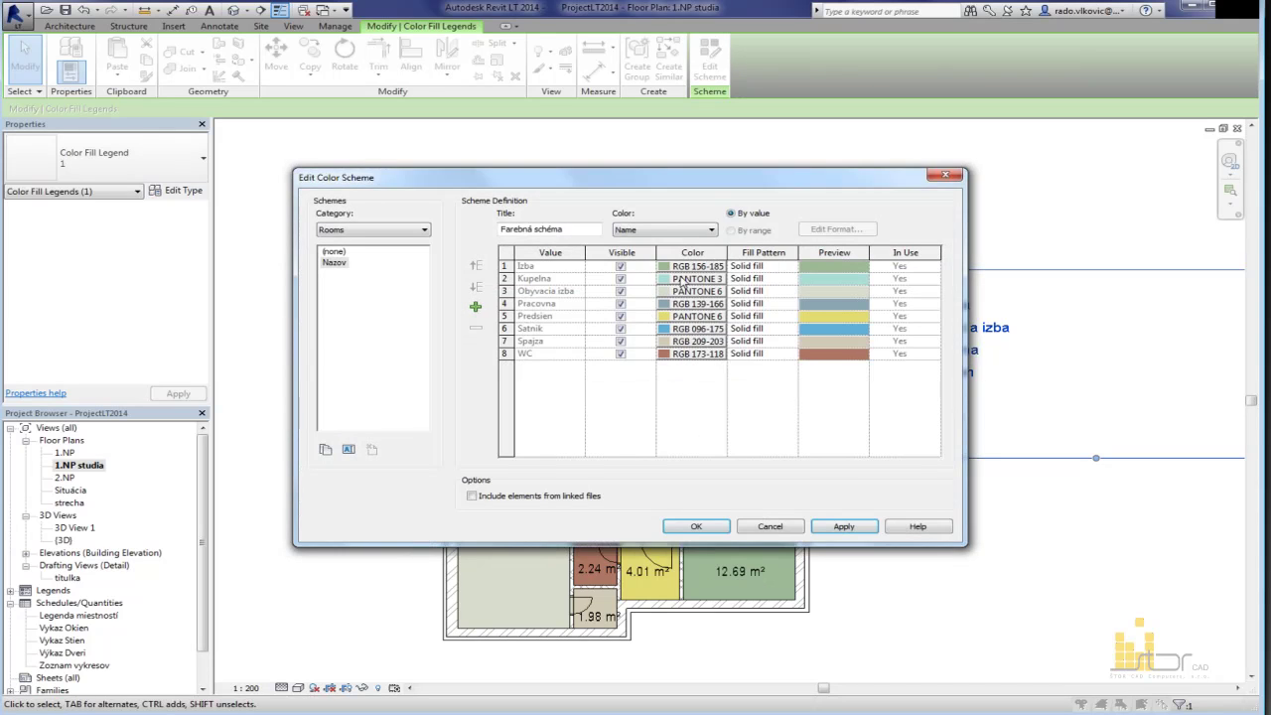
pyautogui.click(682, 284)
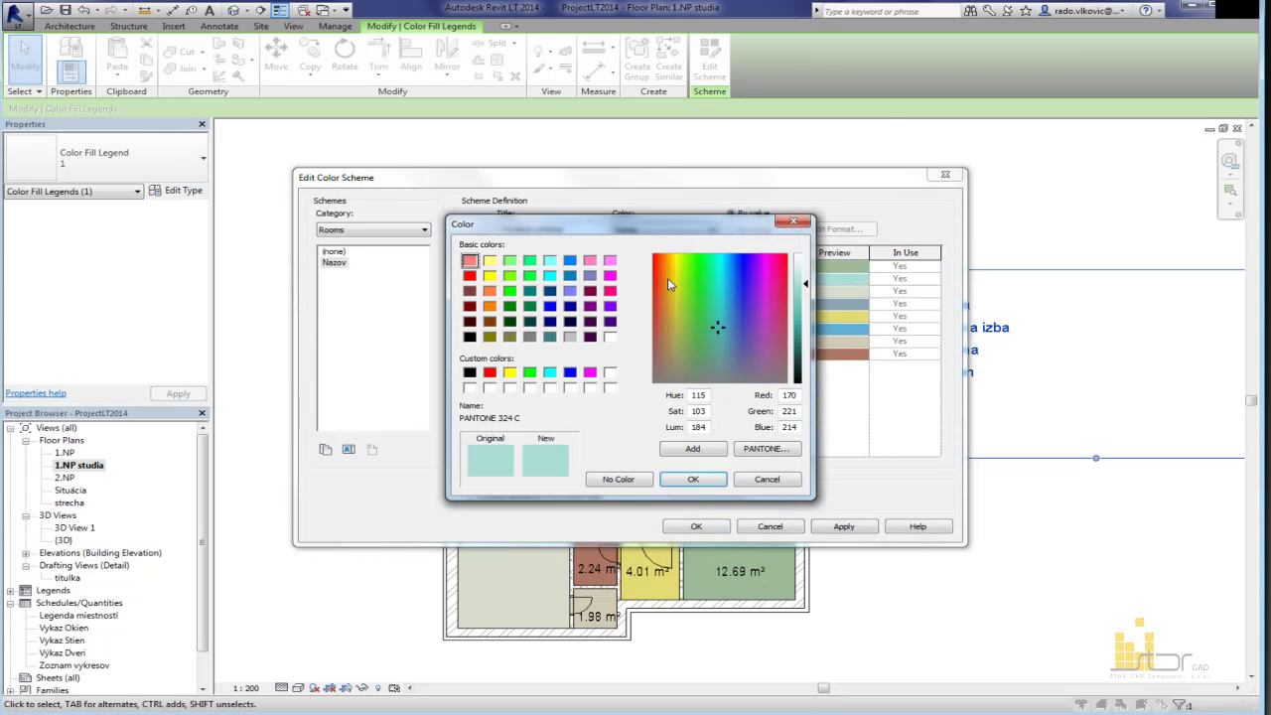
pyautogui.click(490, 276)
pyautogui.click(695, 480)
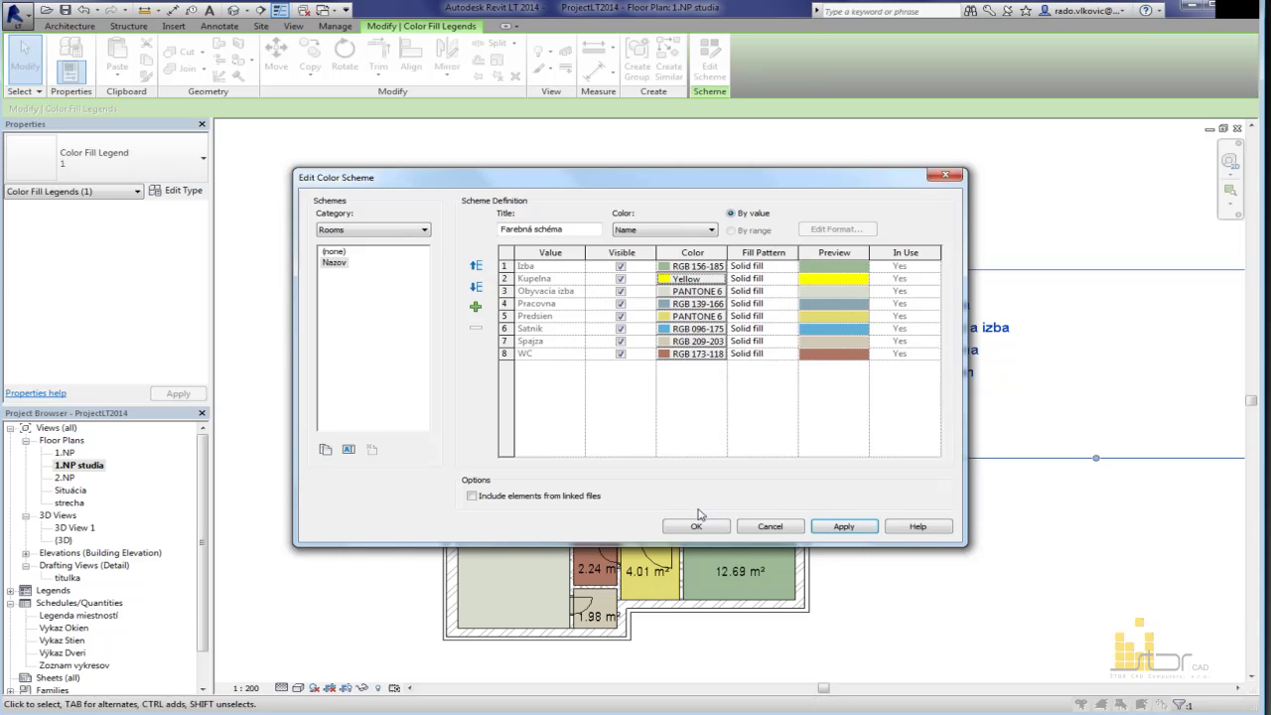
pyautogui.click(697, 526)
pyautogui.click(837, 392)
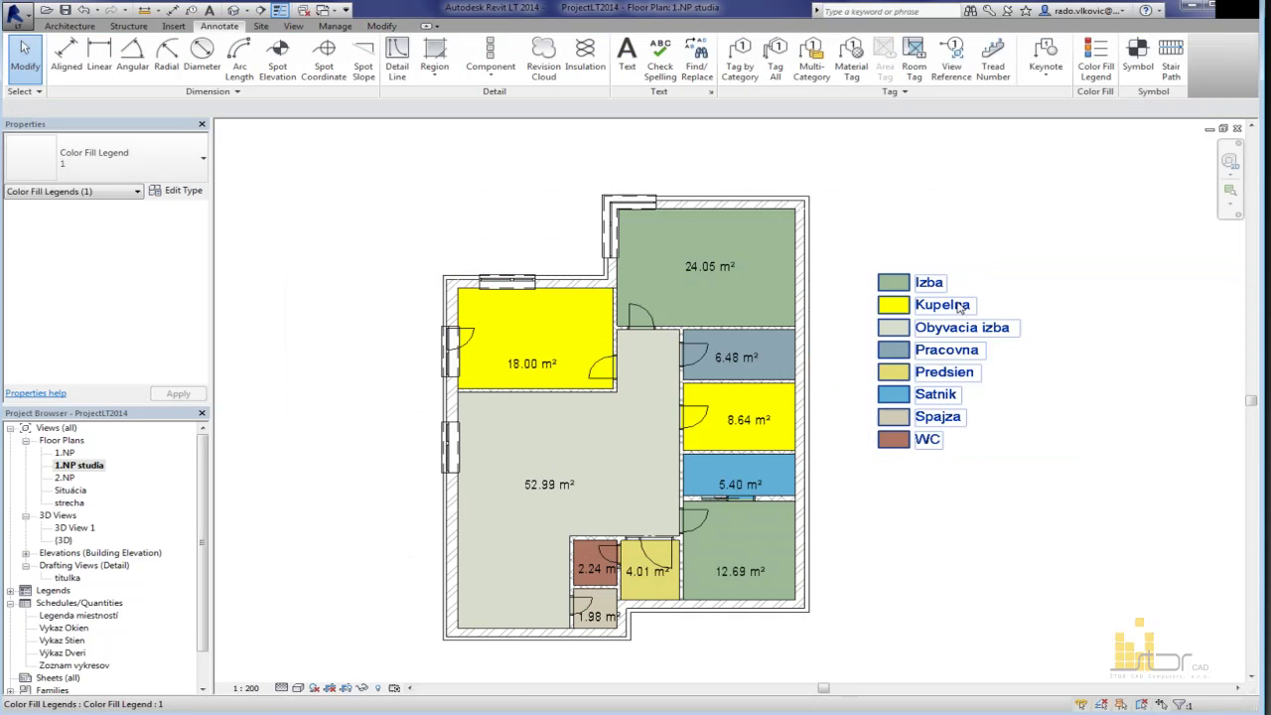
# Step: Set the 18.00 m² room's name back to Izba
pyautogui.click(553, 348)
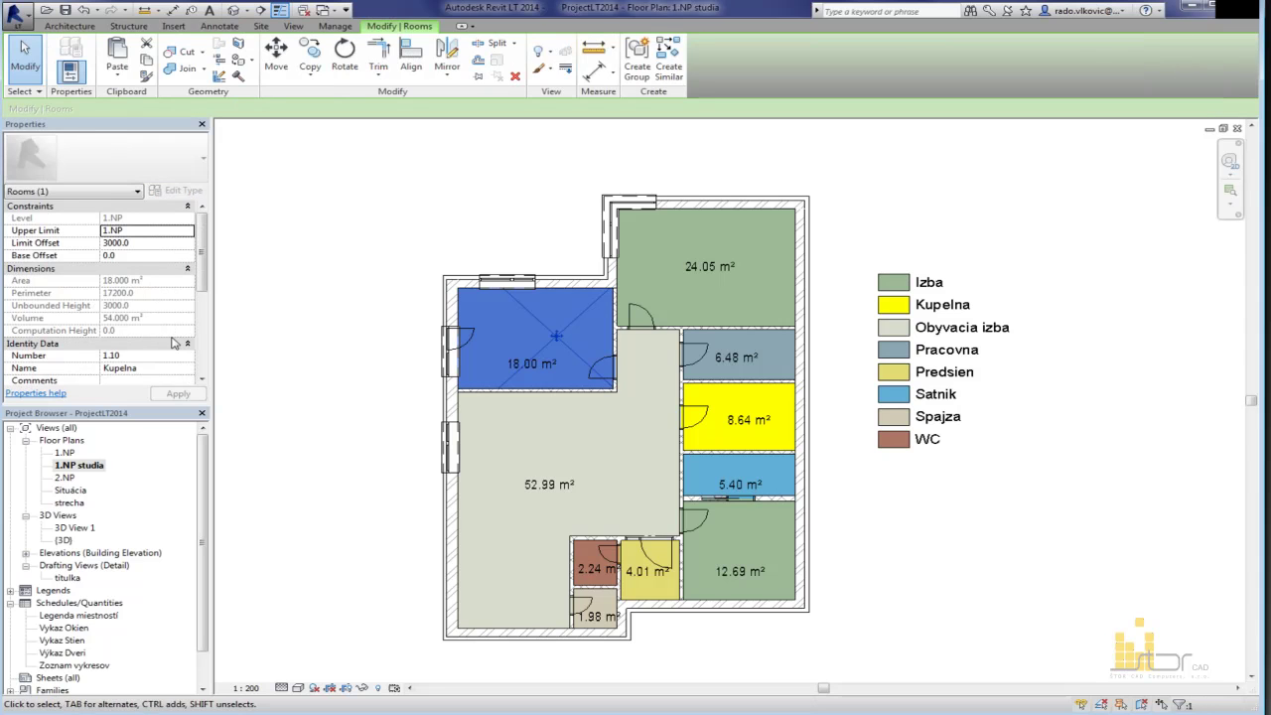
pyautogui.click(188, 370)
pyautogui.scroll(1, 136, 416)
pyautogui.click(125, 383)
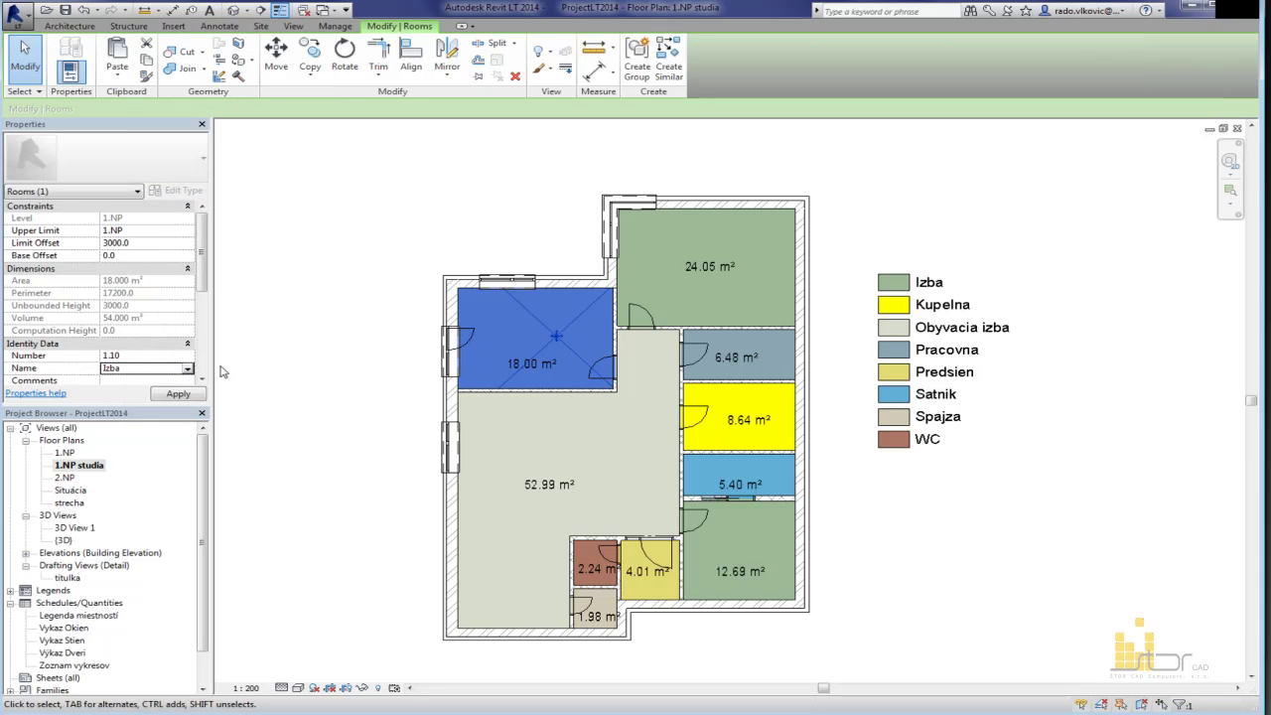
pyautogui.click(406, 318)
# Step: Give the 18.00 m² room the new test name sdfksdjf and check how the legend responds
pyautogui.click(562, 341)
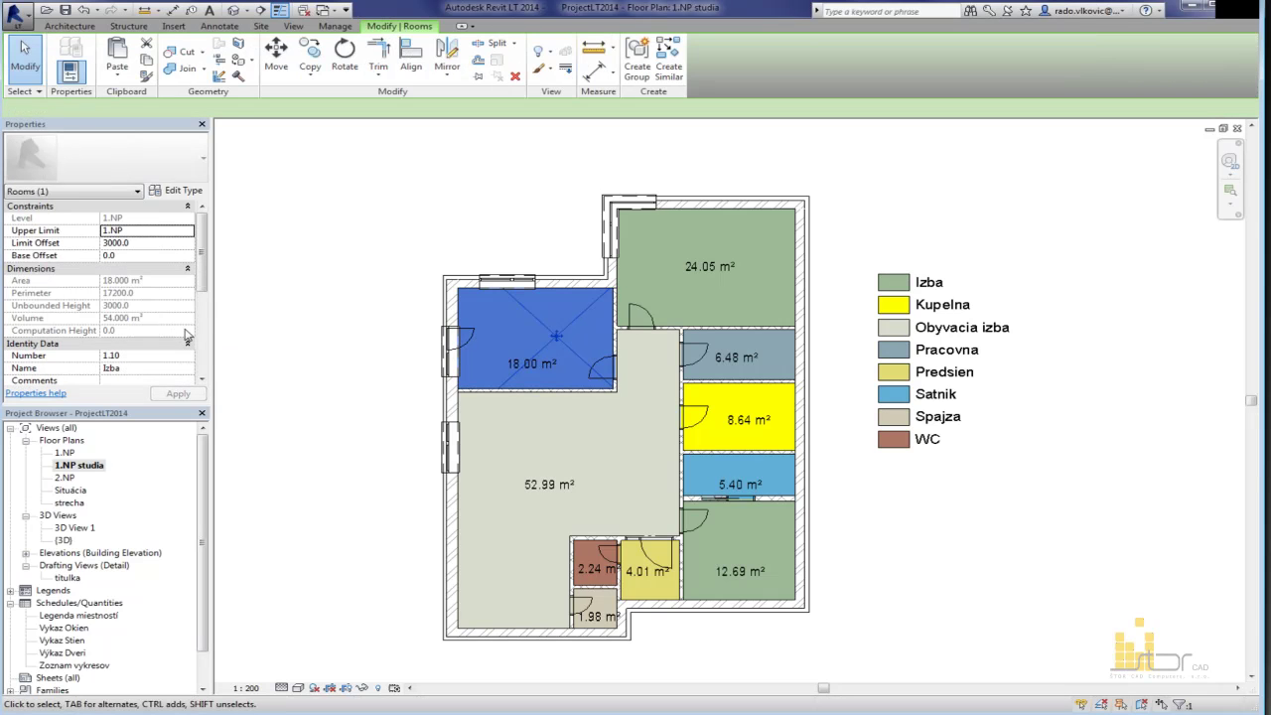
pyautogui.moveTo(210, 326); pyautogui.dragTo(238, 328)
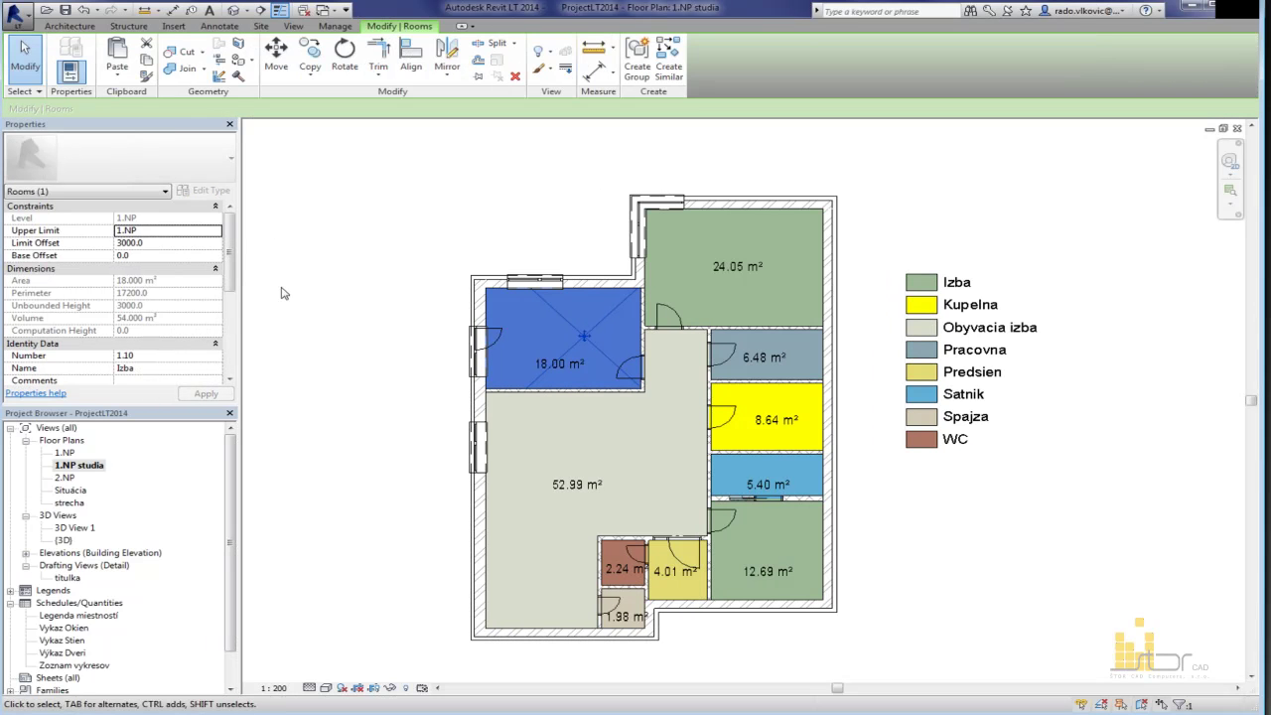
pyautogui.moveTo(224, 275); pyautogui.dragTo(226, 298)
pyautogui.click(159, 318)
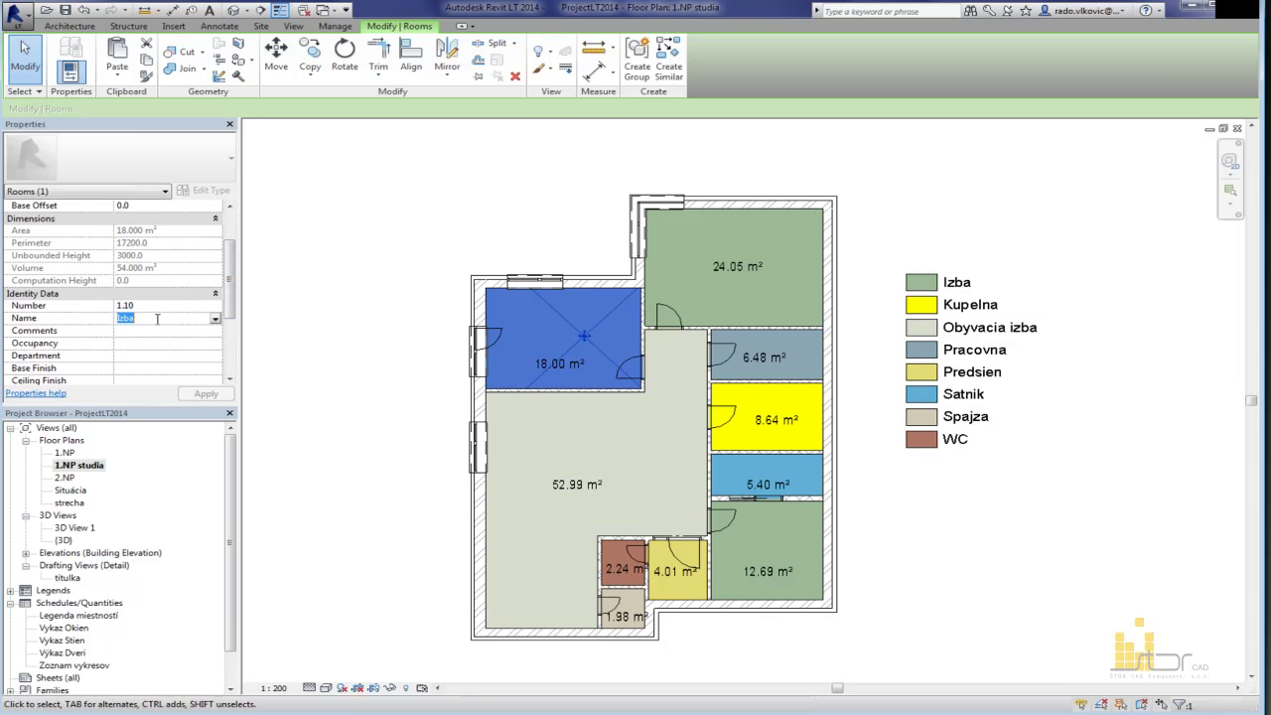
pyautogui.write('sdfksdjf')
pyautogui.click(270, 360)
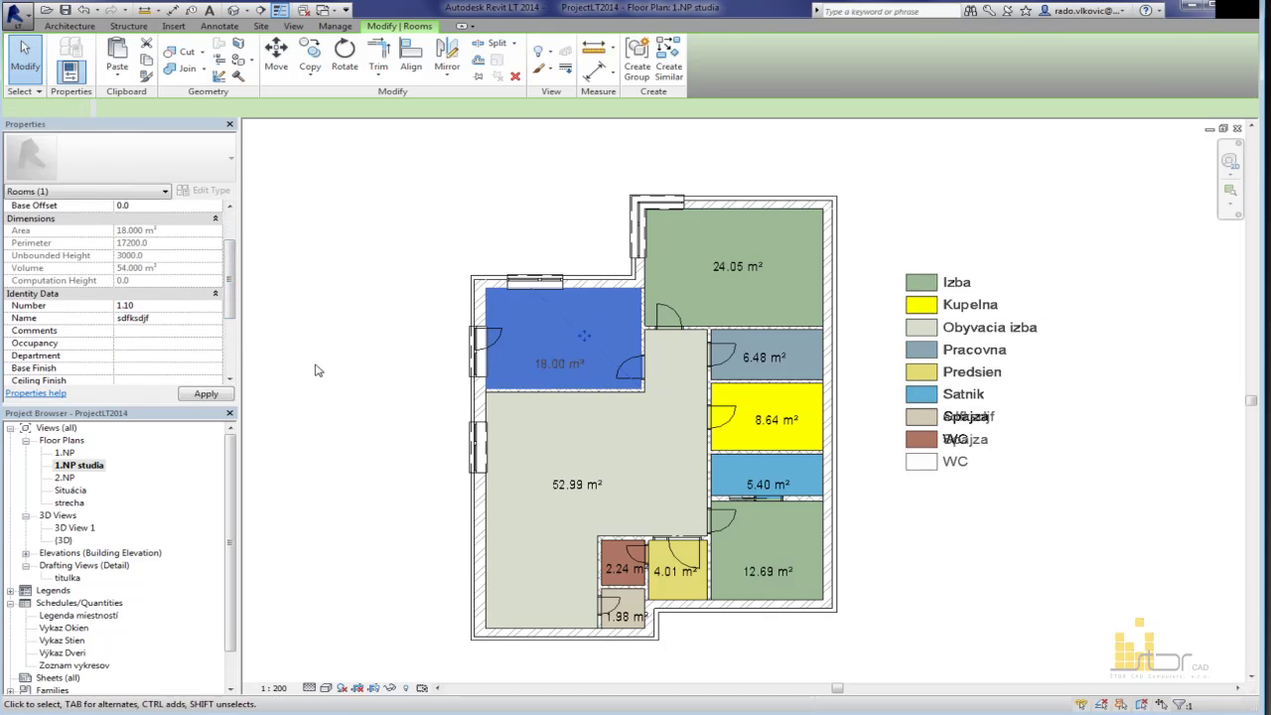
pyautogui.scroll(5, 943, 435)
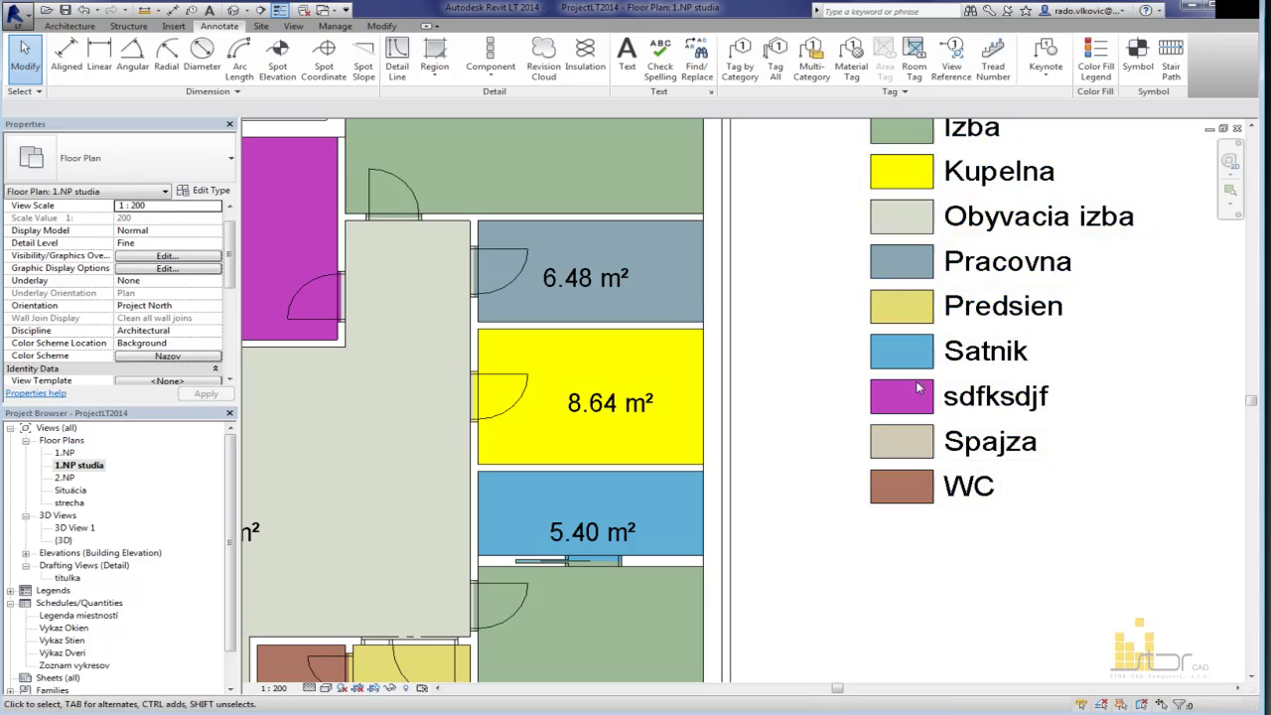
pyautogui.scroll(-4, 937, 382)
# Step: Replace the test name sdfksdjf of the 18.00 m² room with the existing name Izba
pyautogui.click(517, 306)
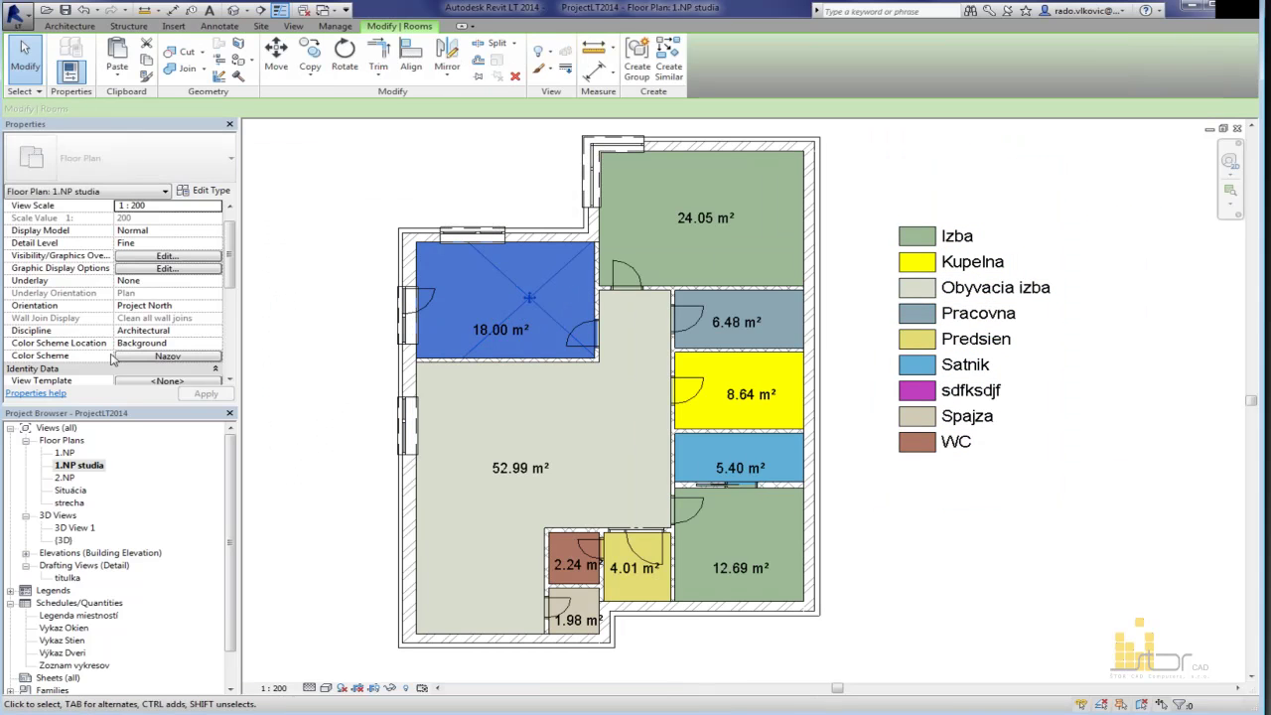
pyautogui.click(199, 356)
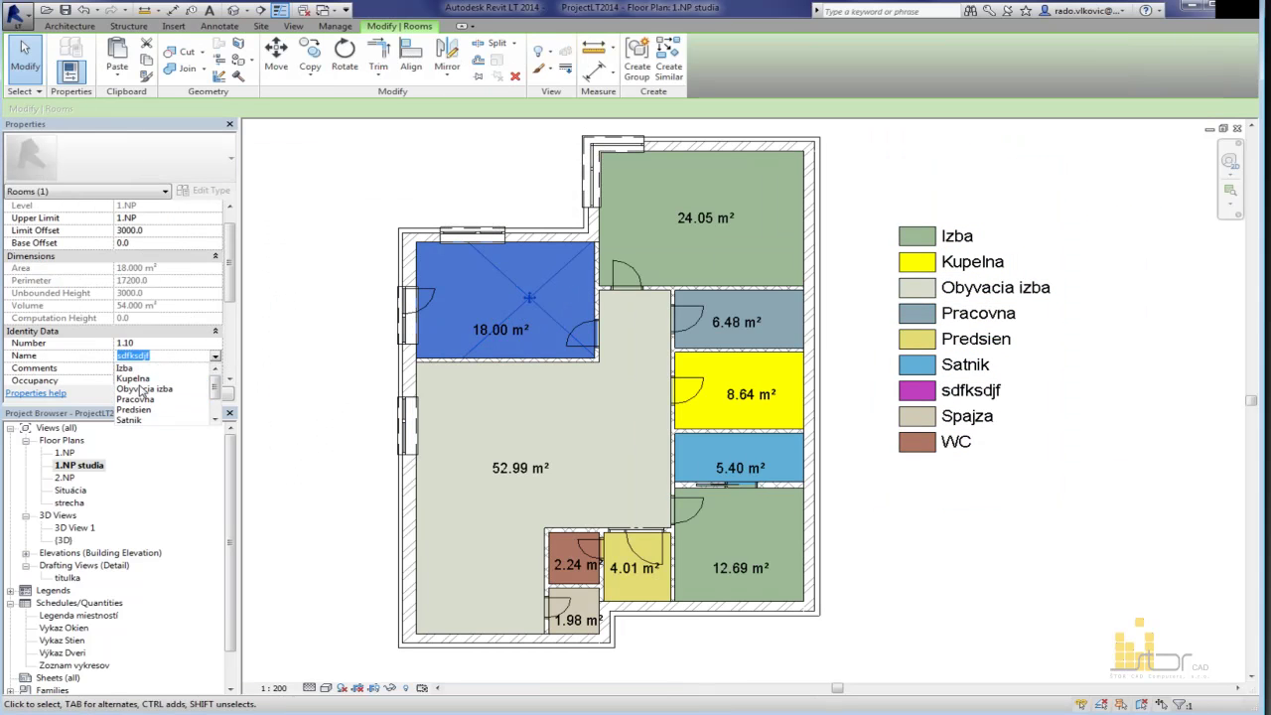
pyautogui.click(127, 368)
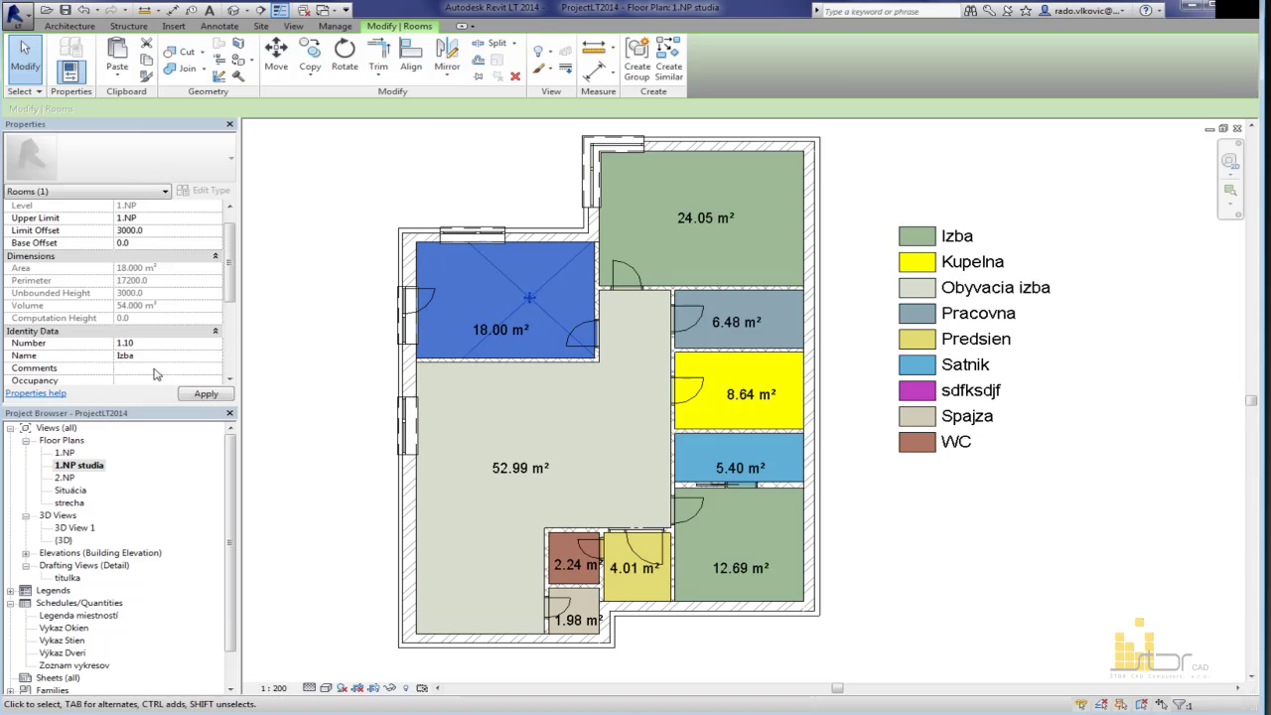
pyautogui.click(307, 373)
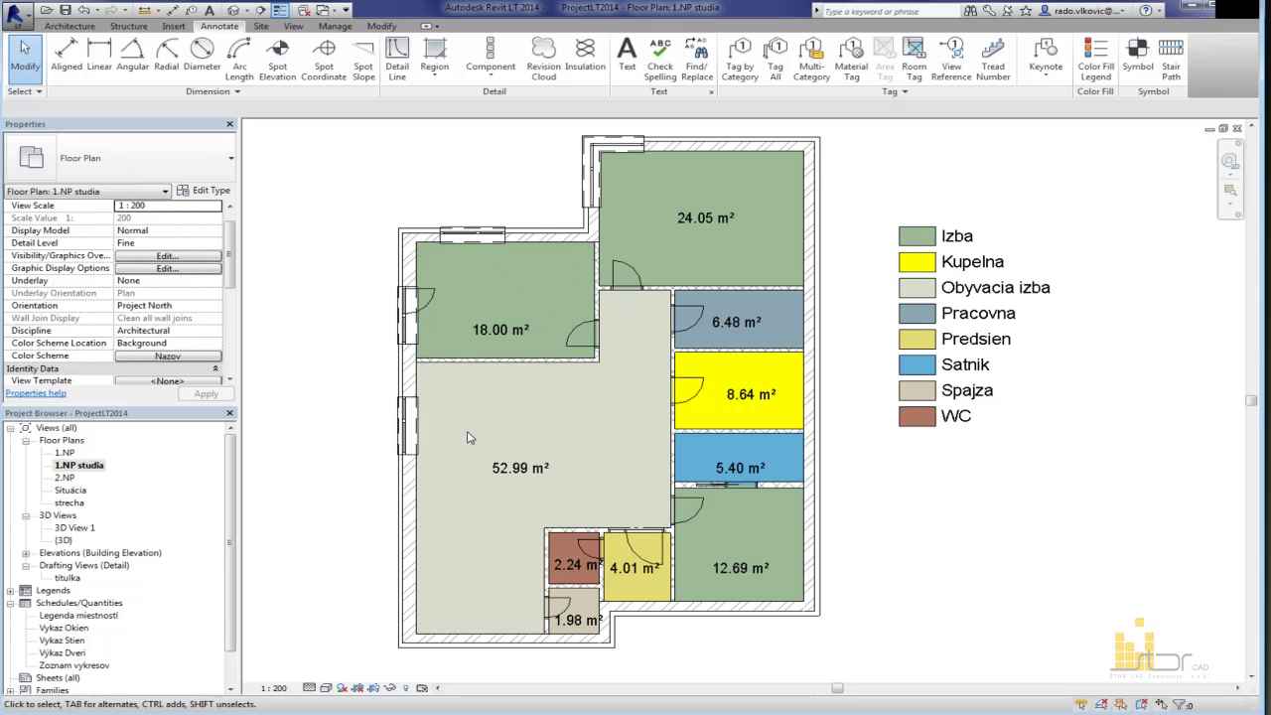
# Step: Draw a horizontal room separation line across the living room from the outer wall to the corner of the WC walls
pyautogui.moveTo(558, 547); pyautogui.dragTo(550, 464, button='middle')
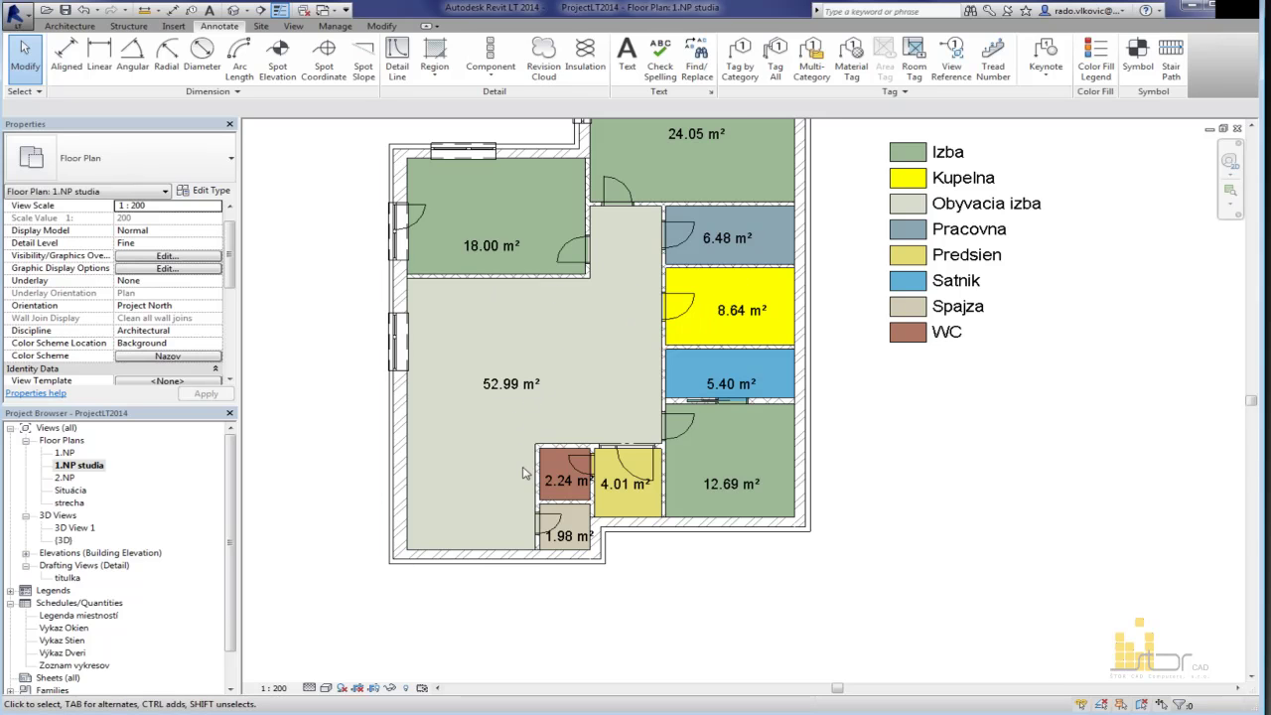
pyautogui.moveTo(487, 323); pyautogui.dragTo(500, 318, button='middle')
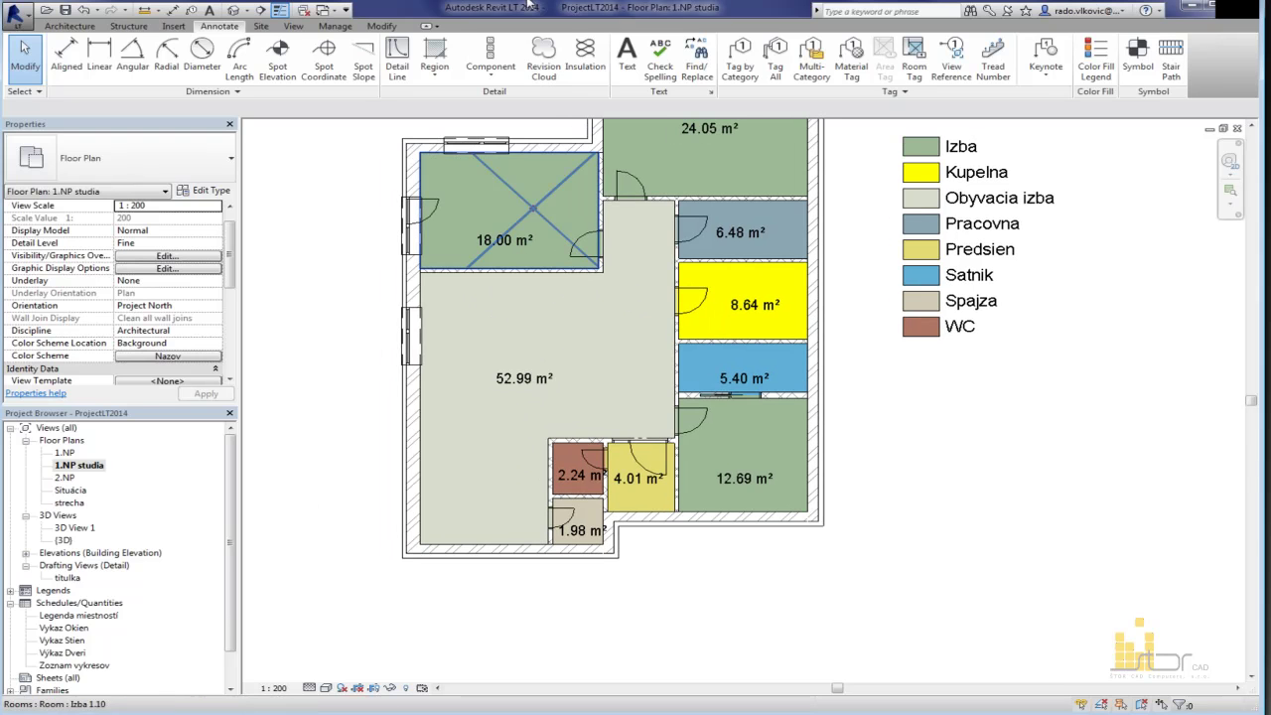
pyautogui.click(70, 26)
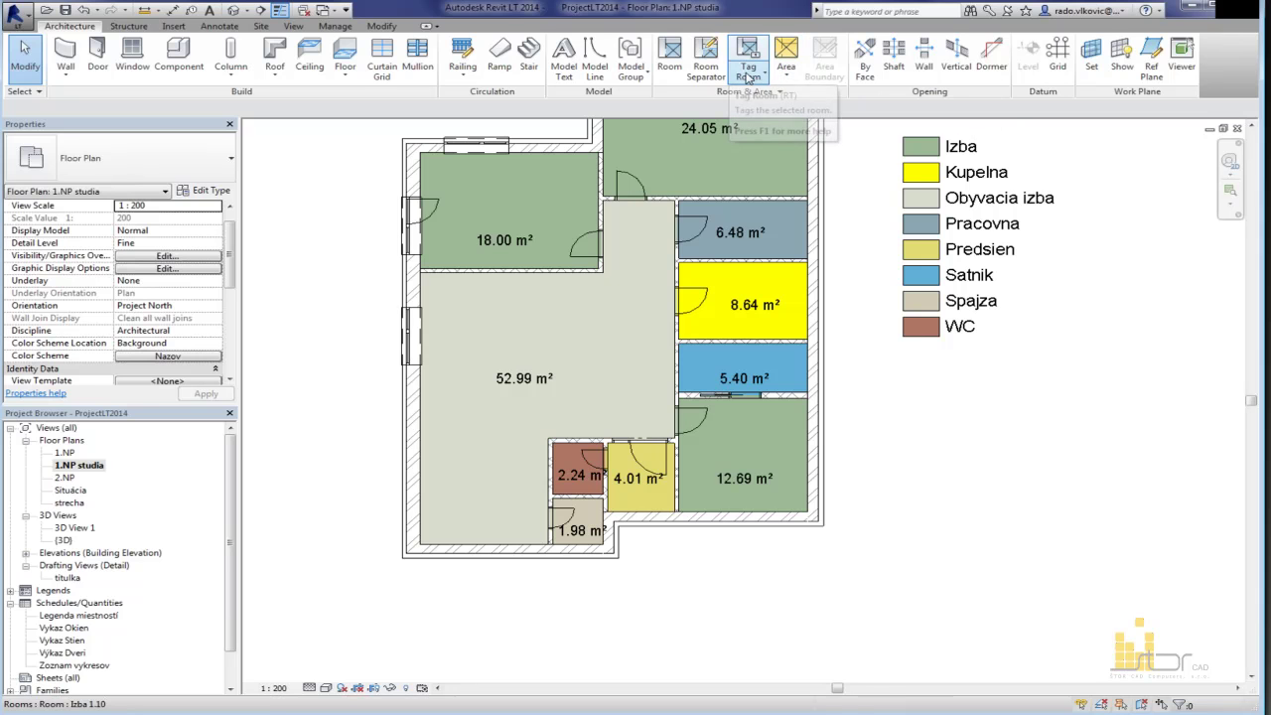
pyautogui.click(709, 68)
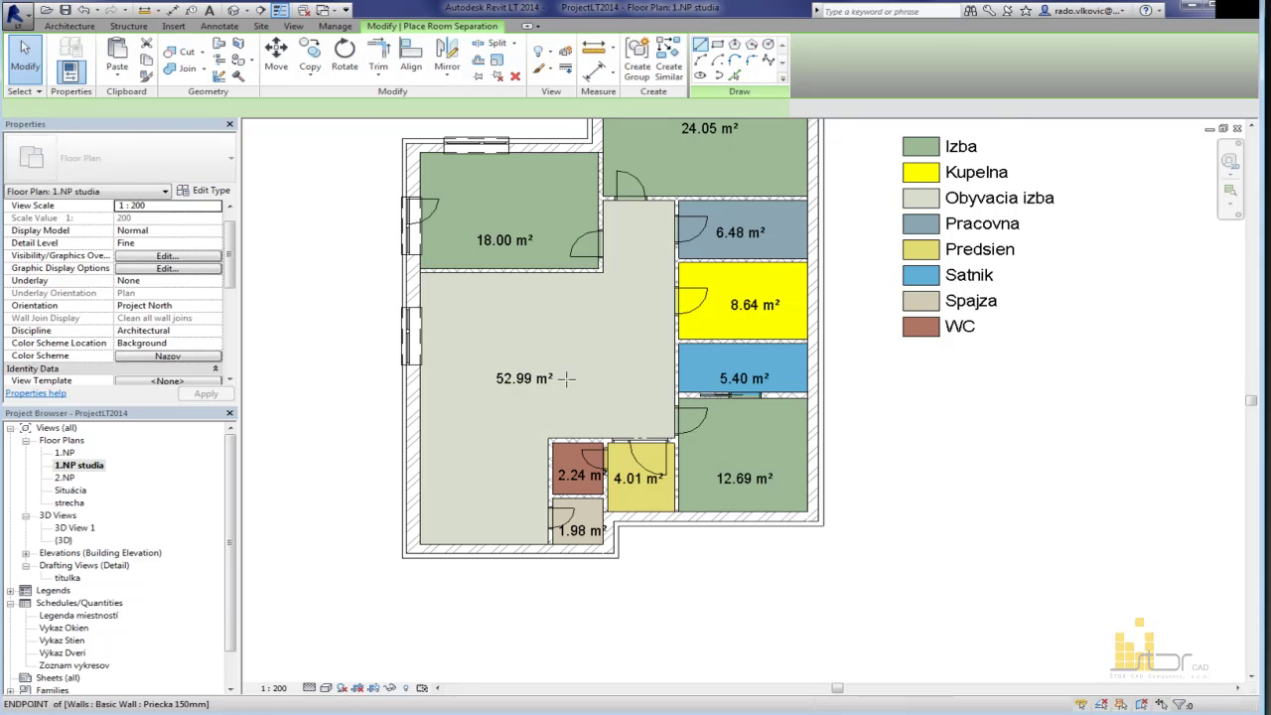
pyautogui.click(420, 438)
pyautogui.click(550, 439)
pyautogui.press('Escape')
pyautogui.press('Escape')
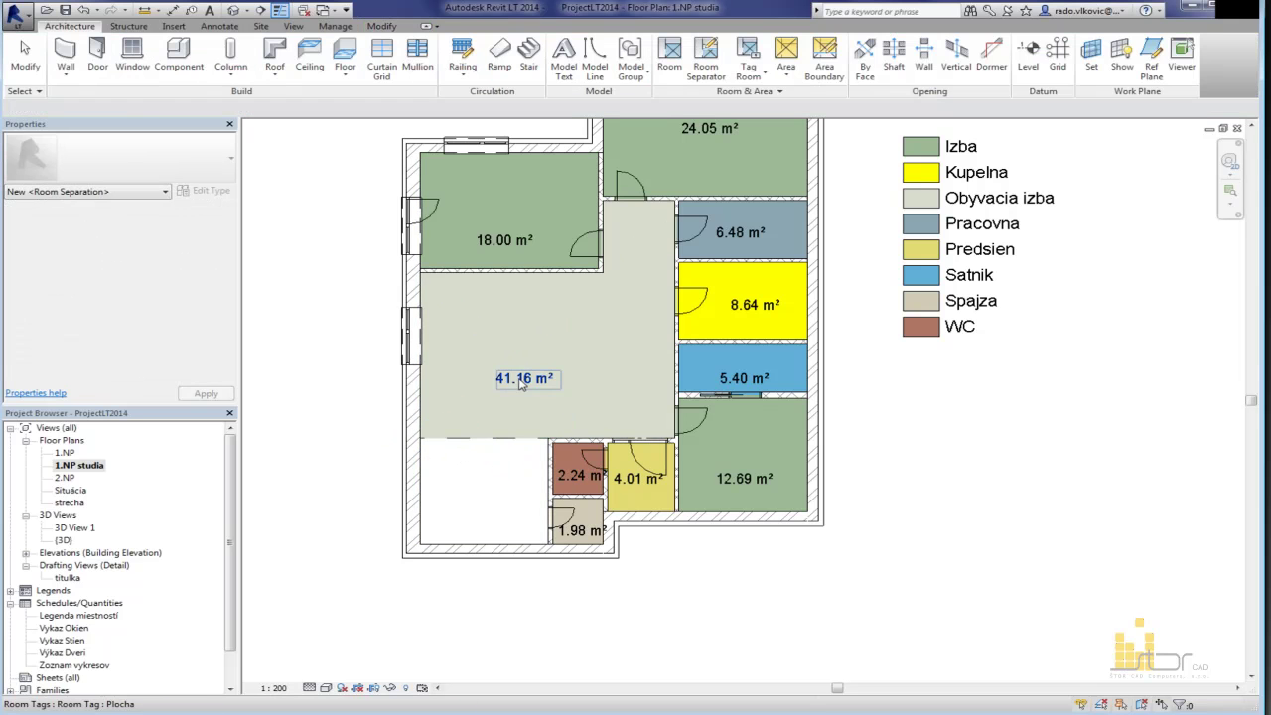
# Step: Copy the living room and its area tag straight down into the empty space below the room separation line
pyautogui.click(519, 356)
pyautogui.keyDown('ctrl'); pyautogui.click(514, 357); pyautogui.keyUp('ctrl')
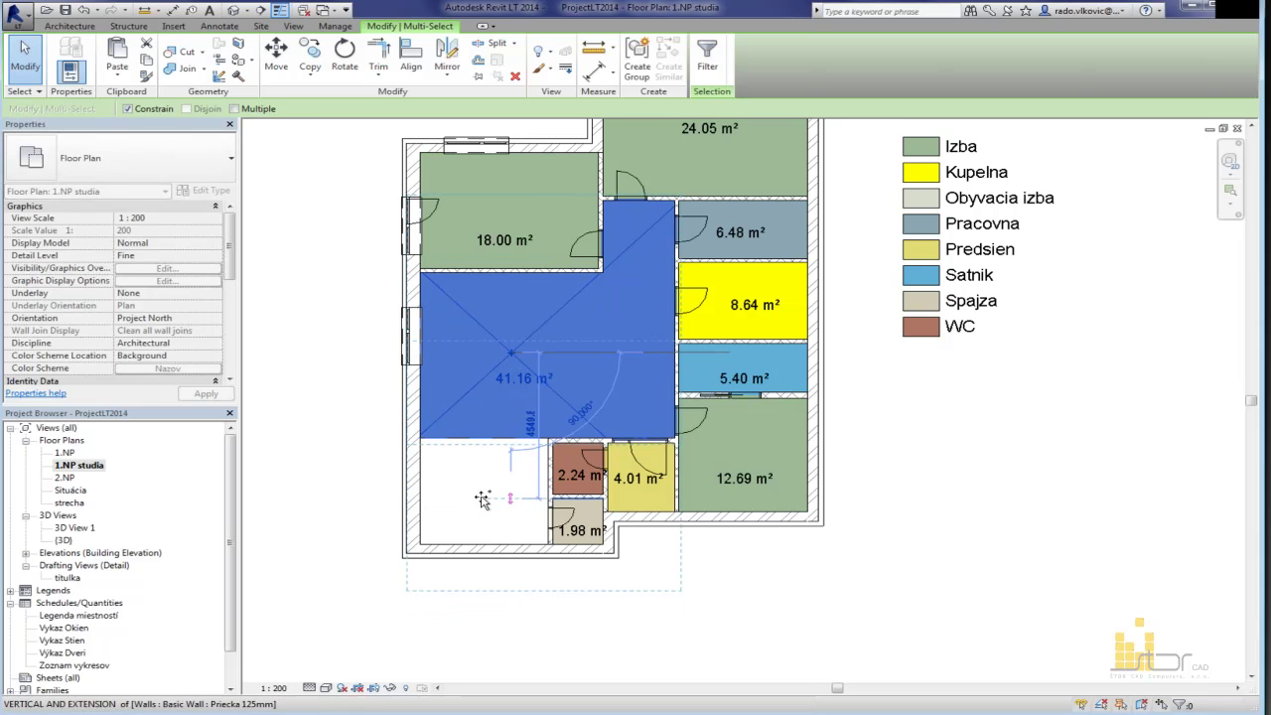
pyautogui.click(511, 496)
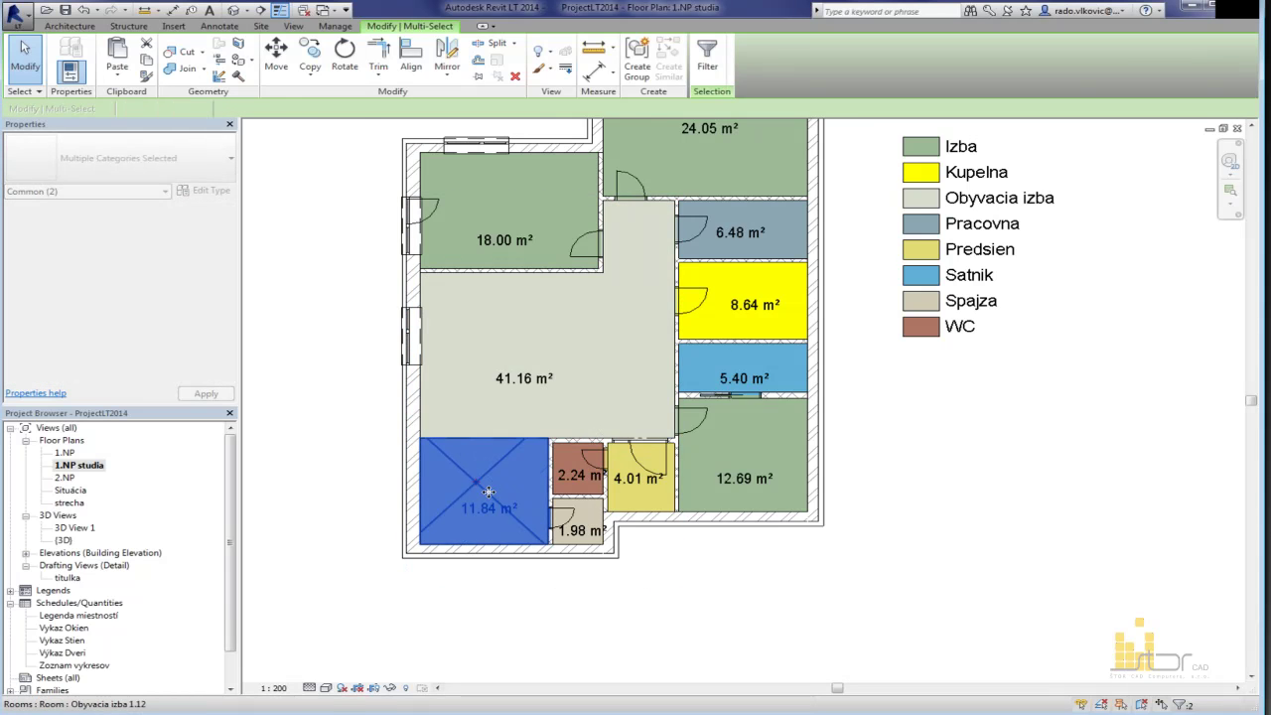
pyautogui.scroll(3, 508, 499)
pyautogui.press('Escape')
# Step: Rename the copied room below the separation line to Kuchyna
pyautogui.click(418, 412)
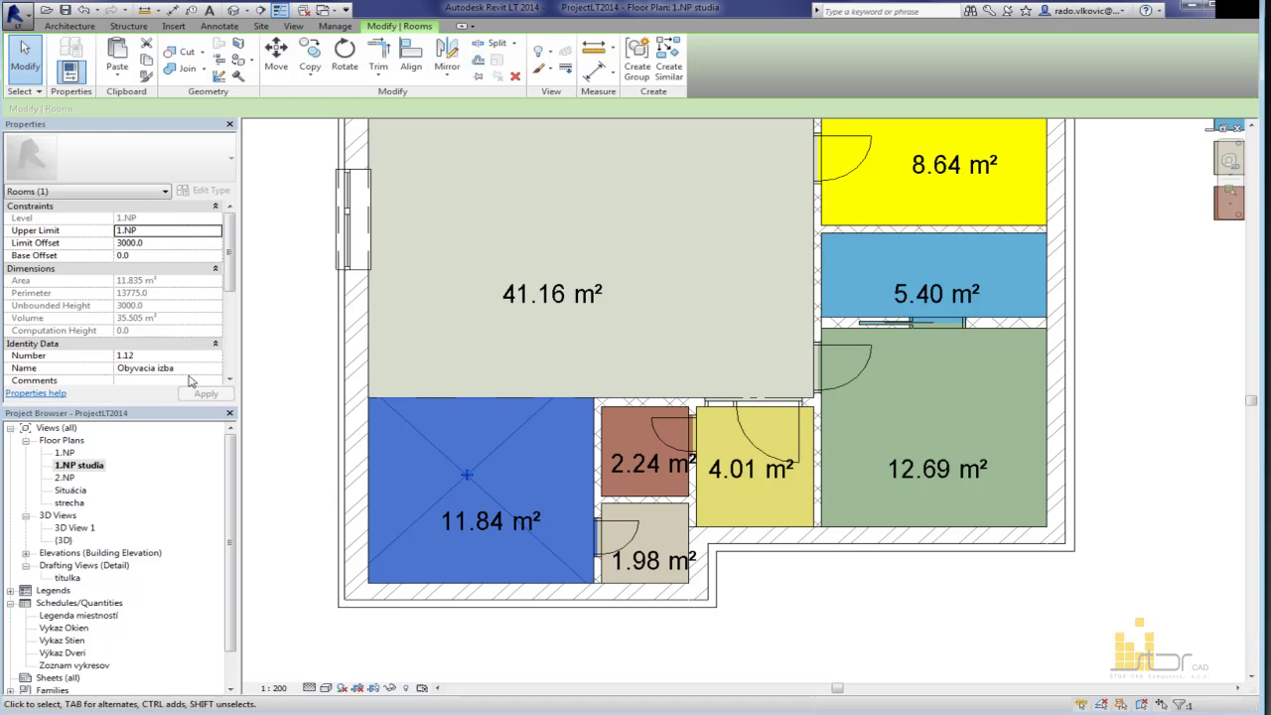
pyautogui.click(194, 367)
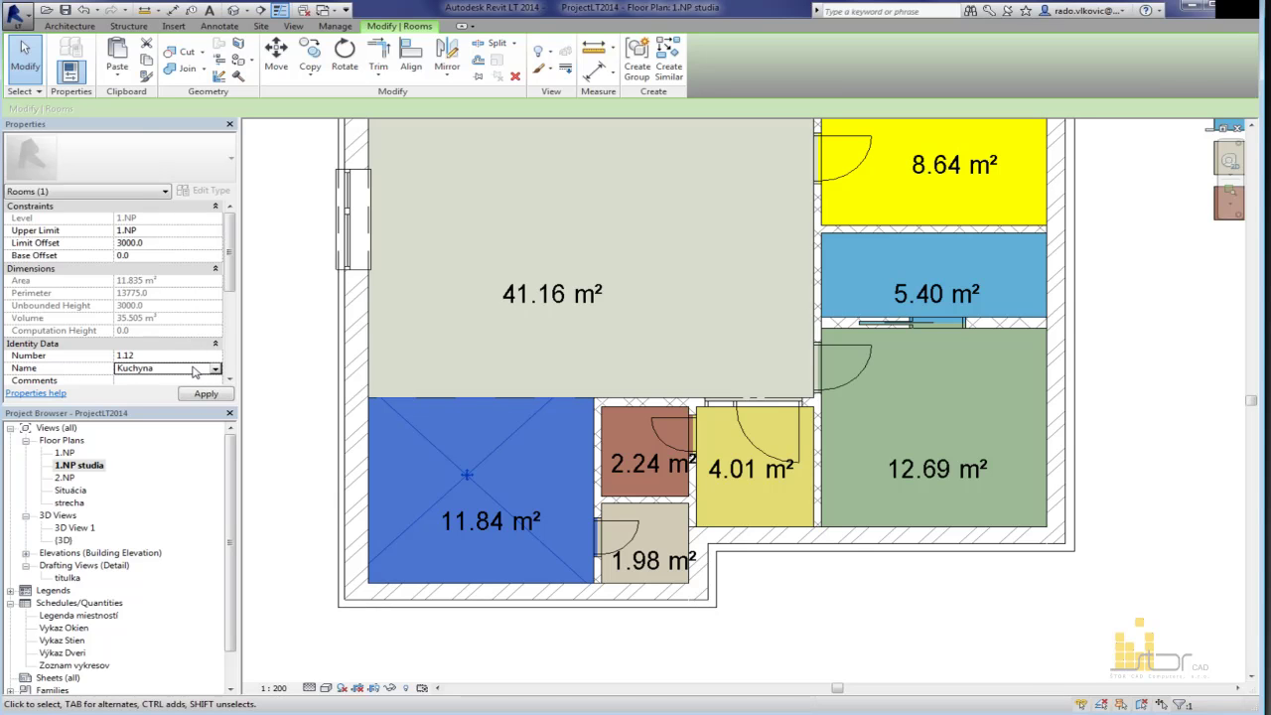
pyautogui.click(560, 373)
pyautogui.scroll(-2, 566, 356)
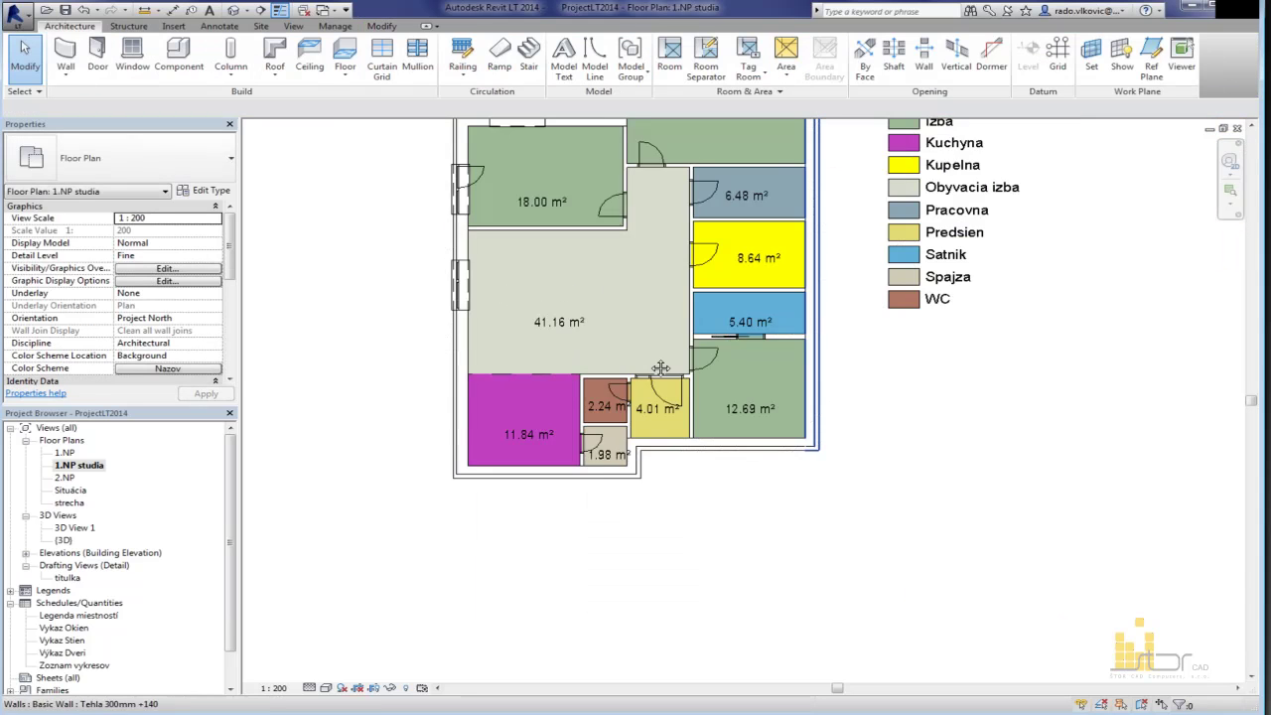
# Step: Move the Kuchyna room's area tag slightly up towards the middle of the room
pyautogui.moveTo(661, 369); pyautogui.dragTo(383, 496, button='middle')
pyautogui.scroll(2, 638, 270)
pyautogui.scroll(-1, 706, 287)
pyautogui.moveTo(707, 293); pyautogui.dragTo(1014, 238, button='middle')
pyautogui.scroll(2, 446, 555)
pyautogui.click(511, 559)
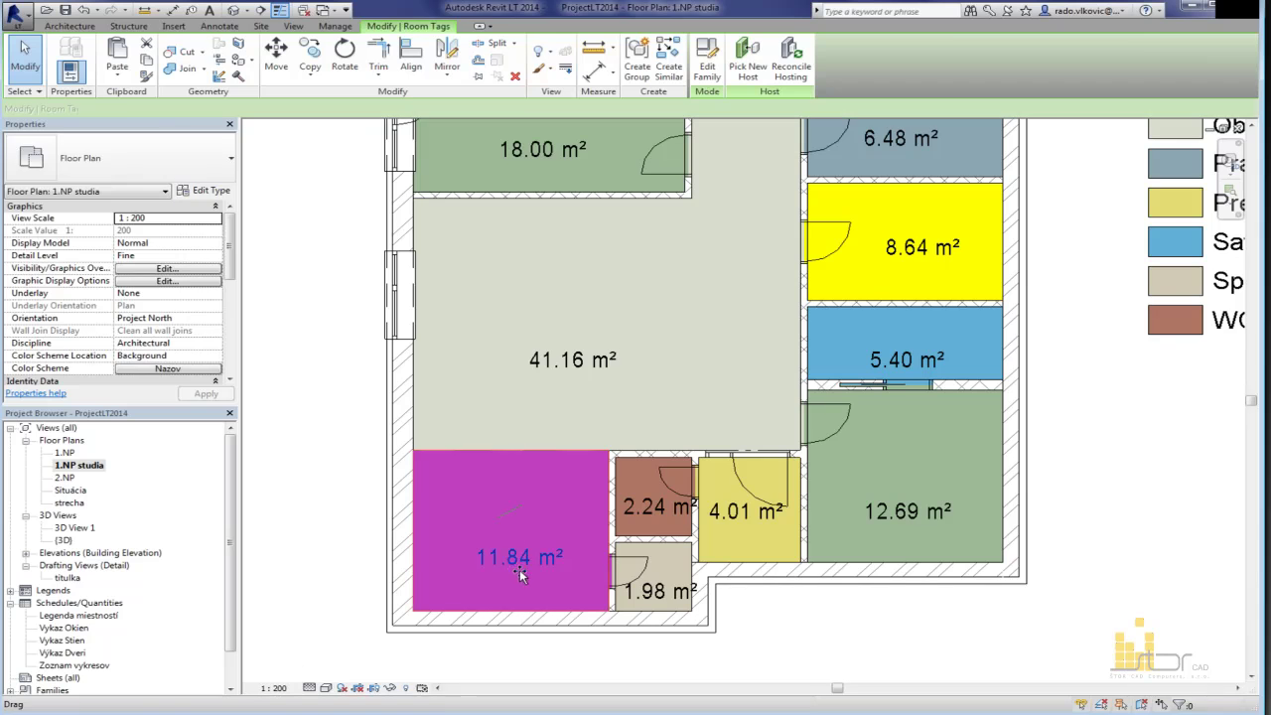
pyautogui.moveTo(517, 562); pyautogui.dragTo(510, 534)
pyautogui.scroll(-2, 510, 533)
pyautogui.press('Escape')
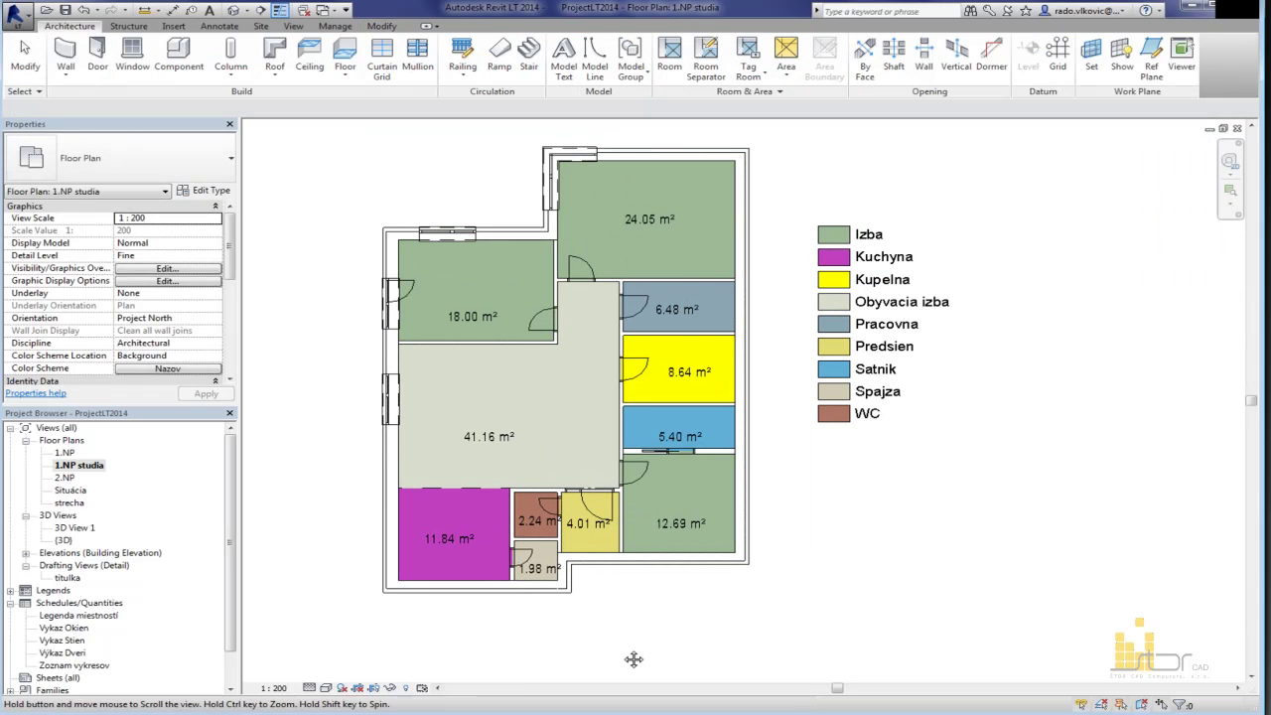
# Step: Dimension the building's outer depth with an aligned vertical chain left of the plan, including the offset of the stepped upper wall
pyautogui.press('d')
pyautogui.press('i')
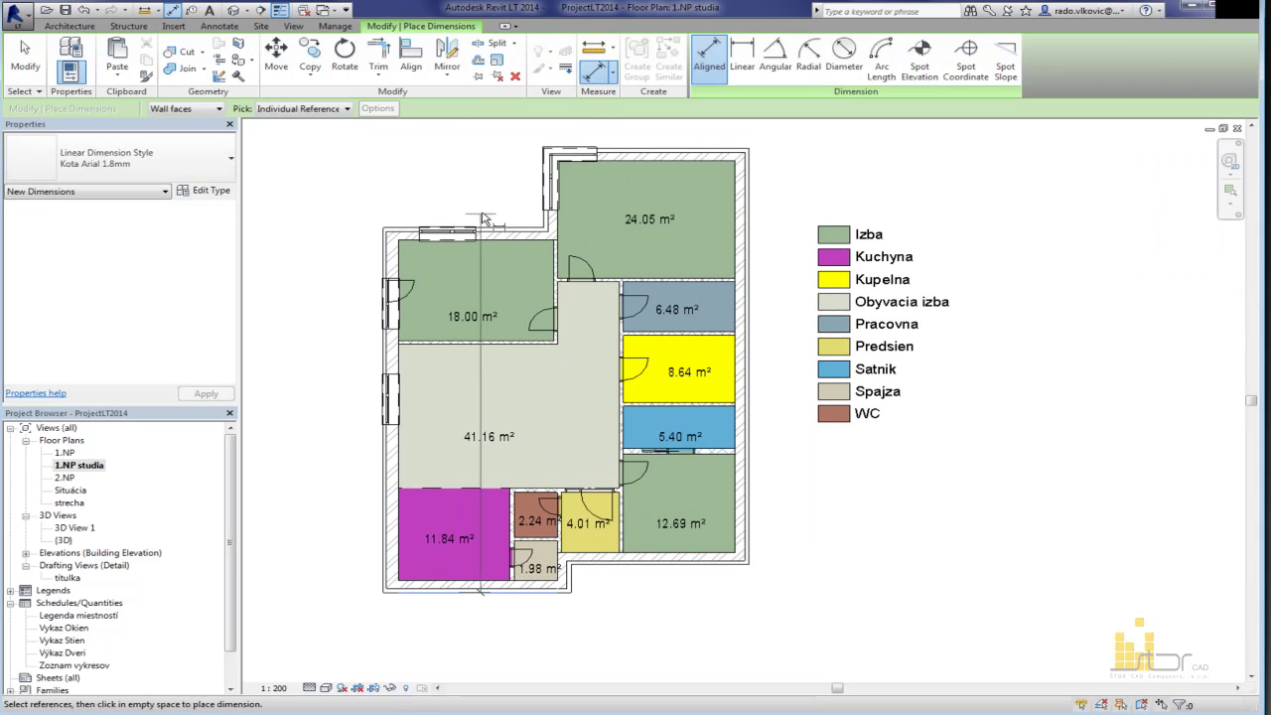
pyautogui.click(498, 227)
pyautogui.click(622, 150)
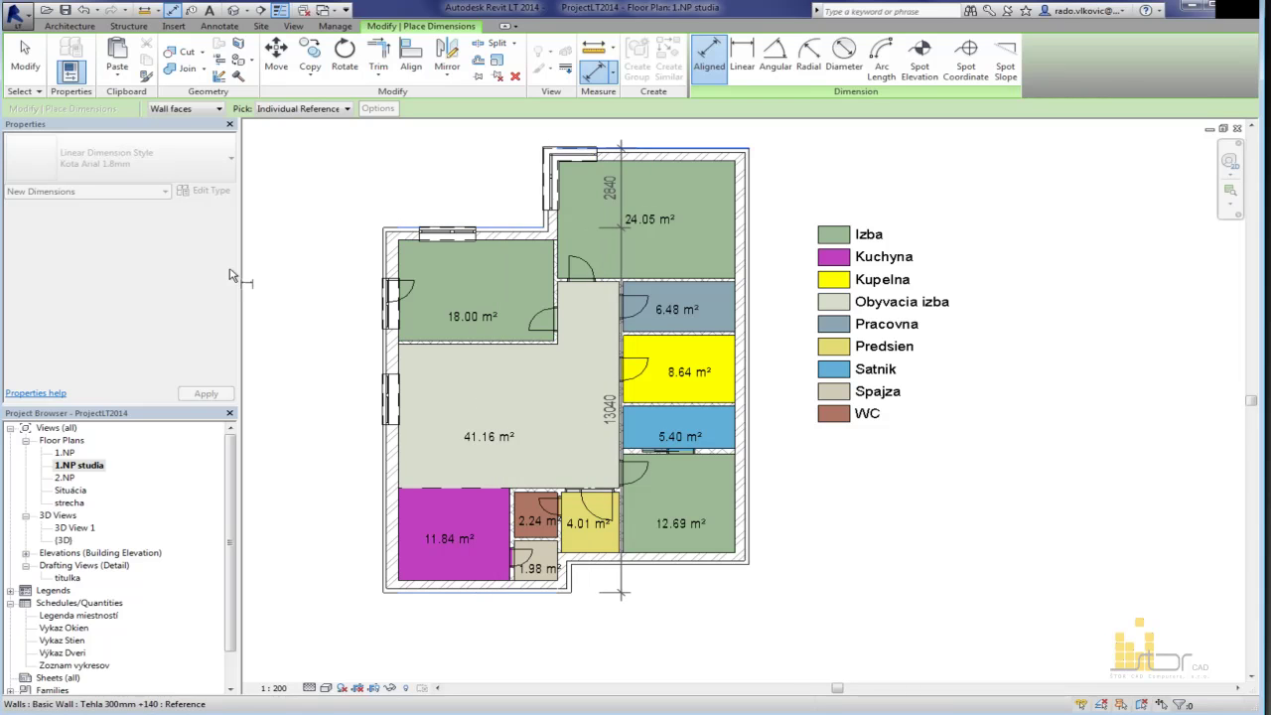
pyautogui.click(349, 285)
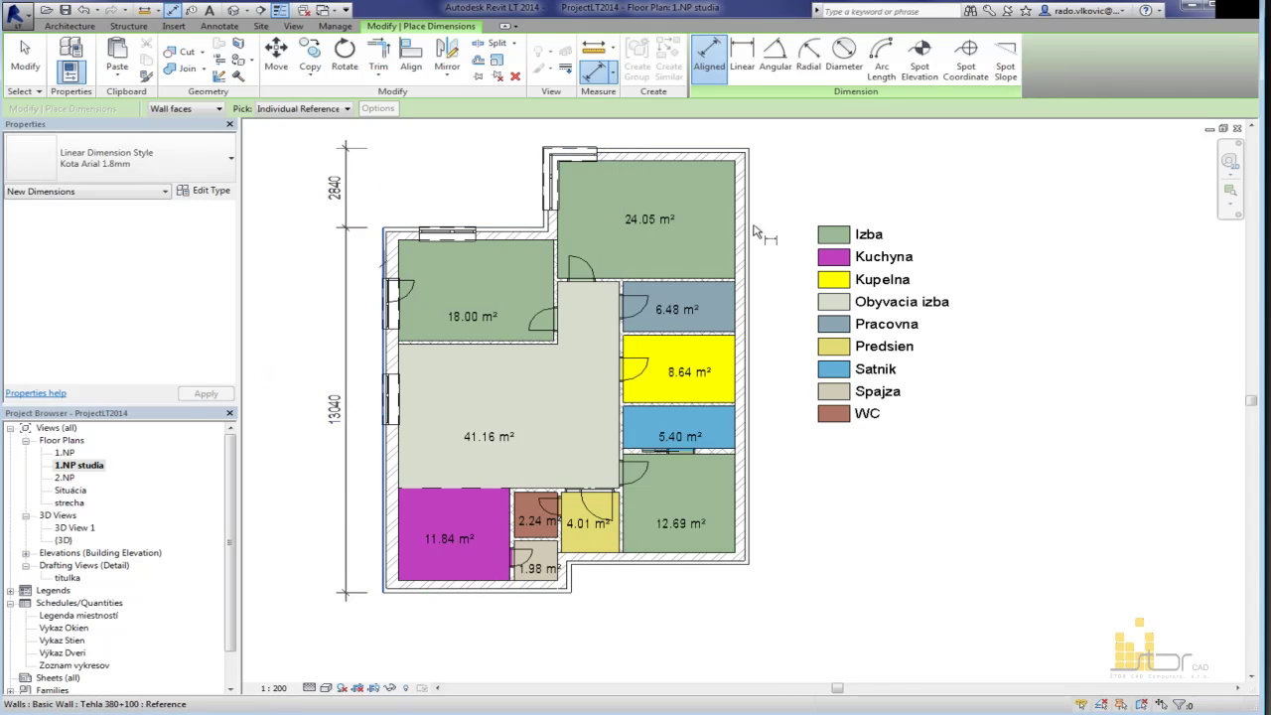
# Step: Dimension the building's overall outer width with an aligned horizontal dimension below the plan
pyautogui.click(386, 360)
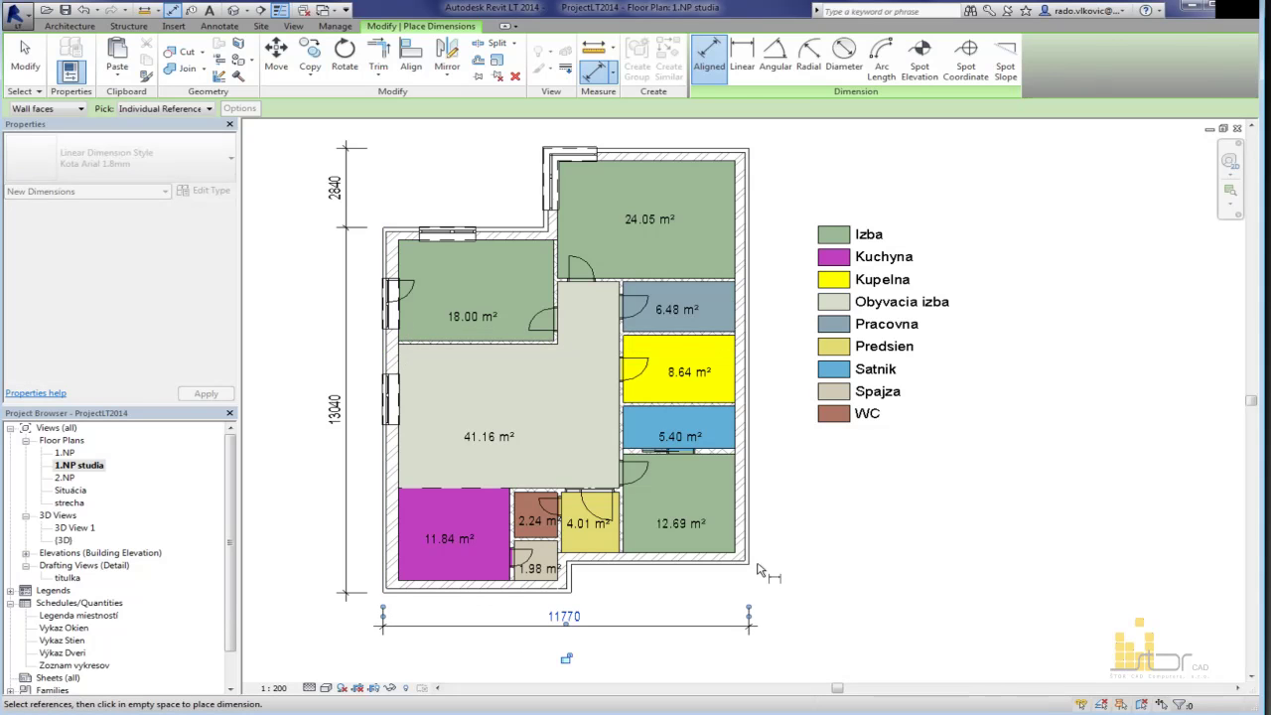
pyautogui.click(536, 620)
pyautogui.scroll(-2, 785, 564)
pyautogui.press('Escape')
pyautogui.press('Escape')
pyautogui.moveTo(786, 539); pyautogui.dragTo(790, 421, button='middle')
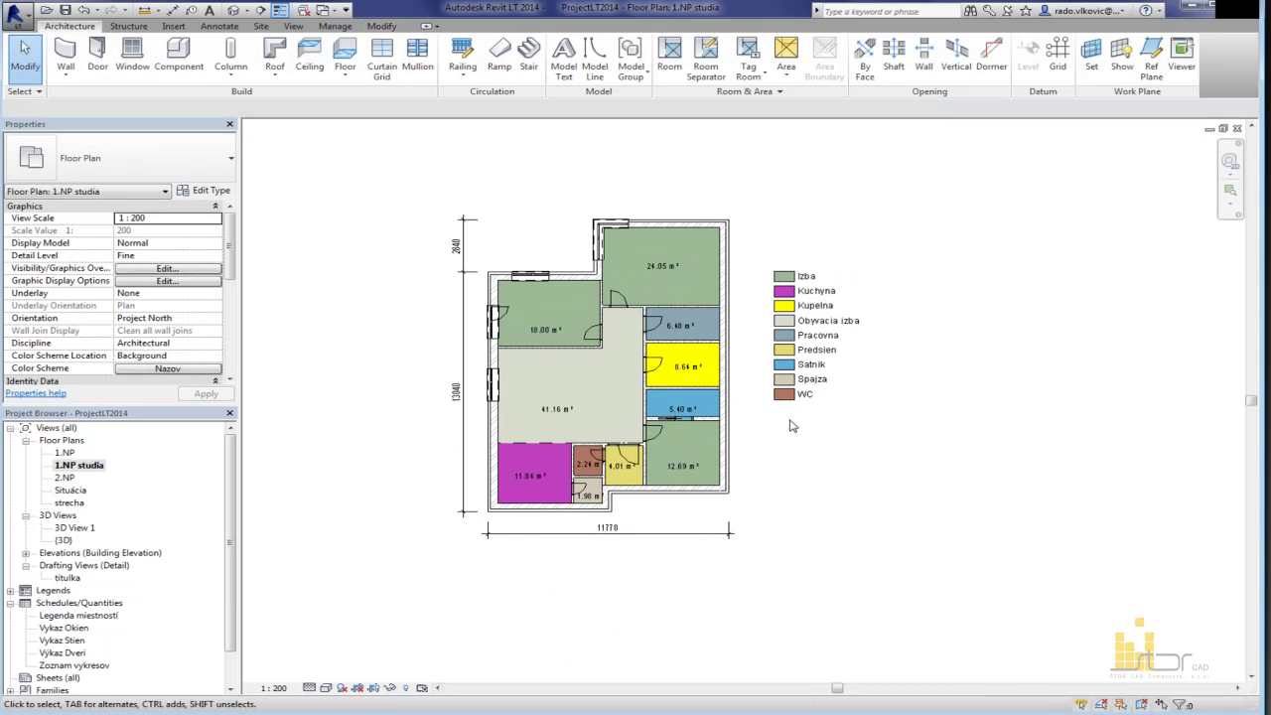
pyautogui.scroll(-1, 952, 527)
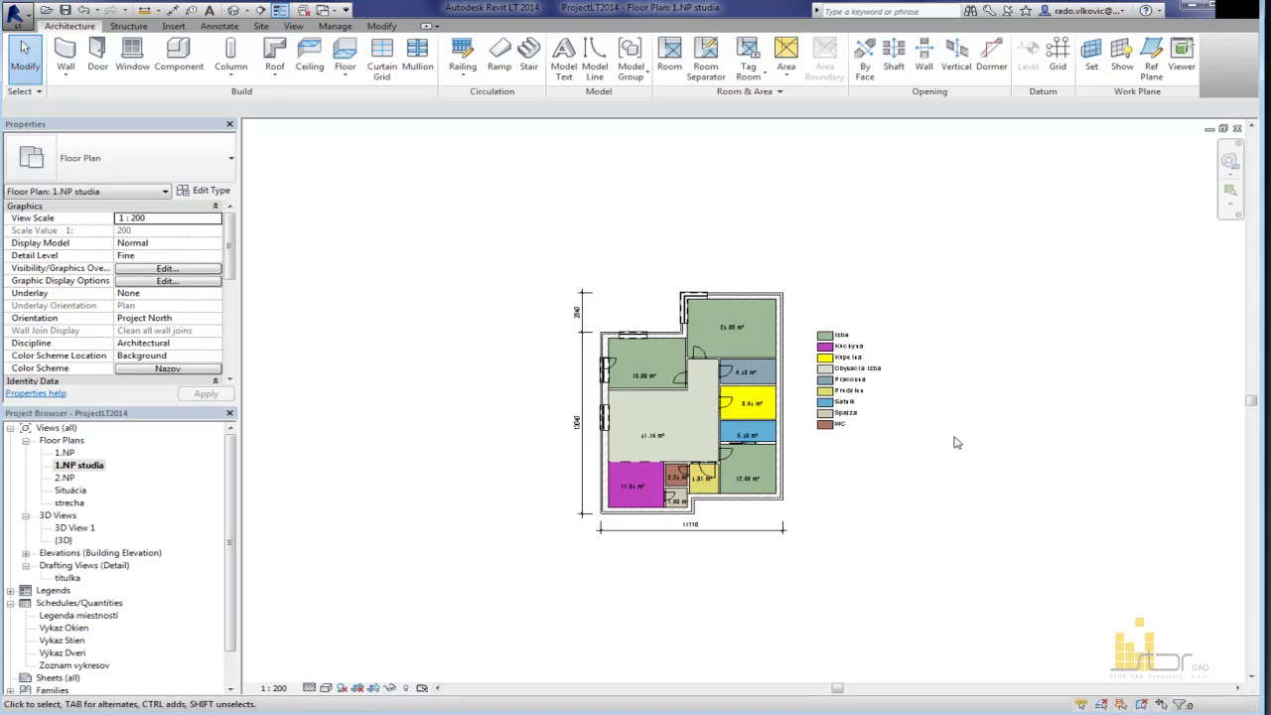
pyautogui.scroll(2, 927, 483)
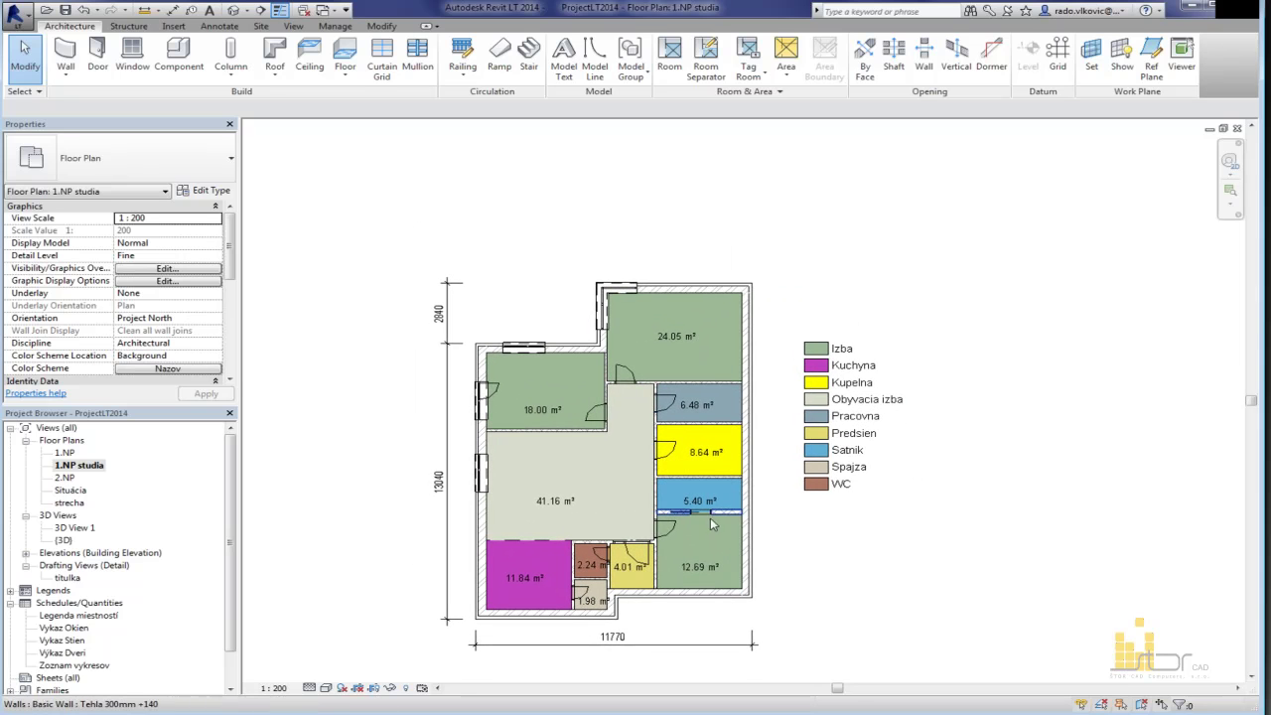
# Step: Open the 1.NP floor plan view
pyautogui.doubleClick(62, 453)
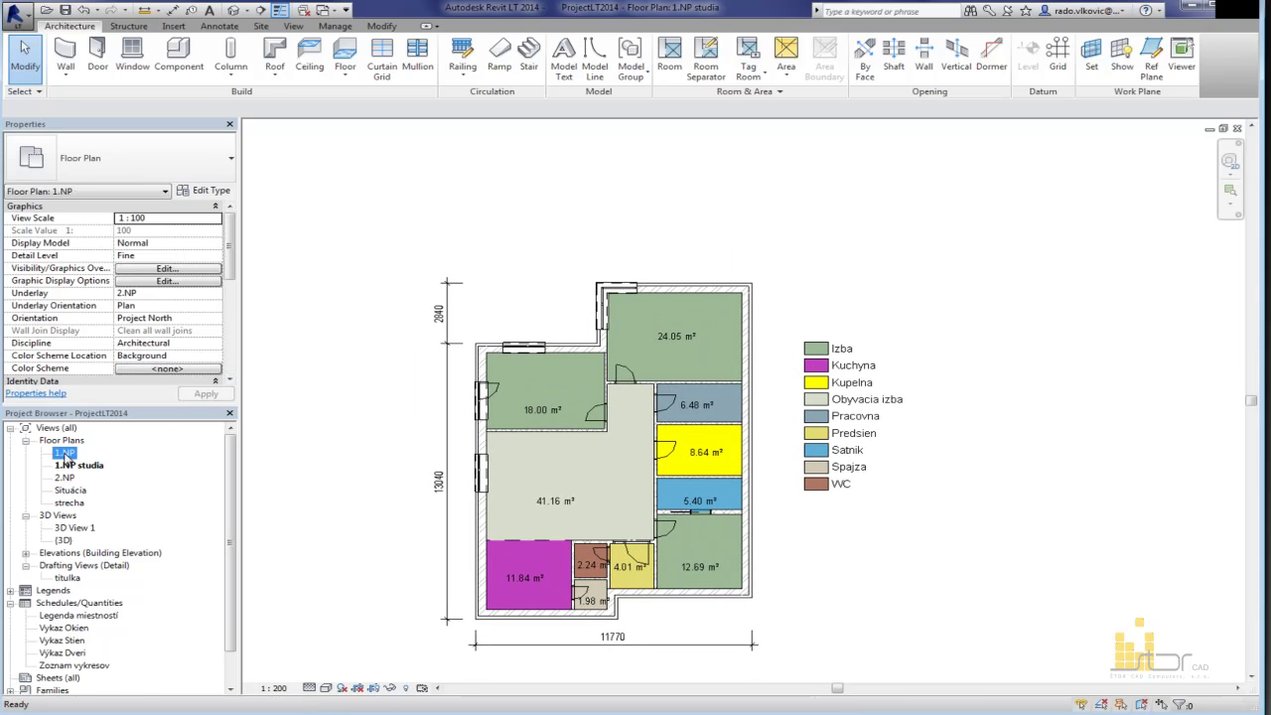
pyautogui.scroll(4, 424, 381)
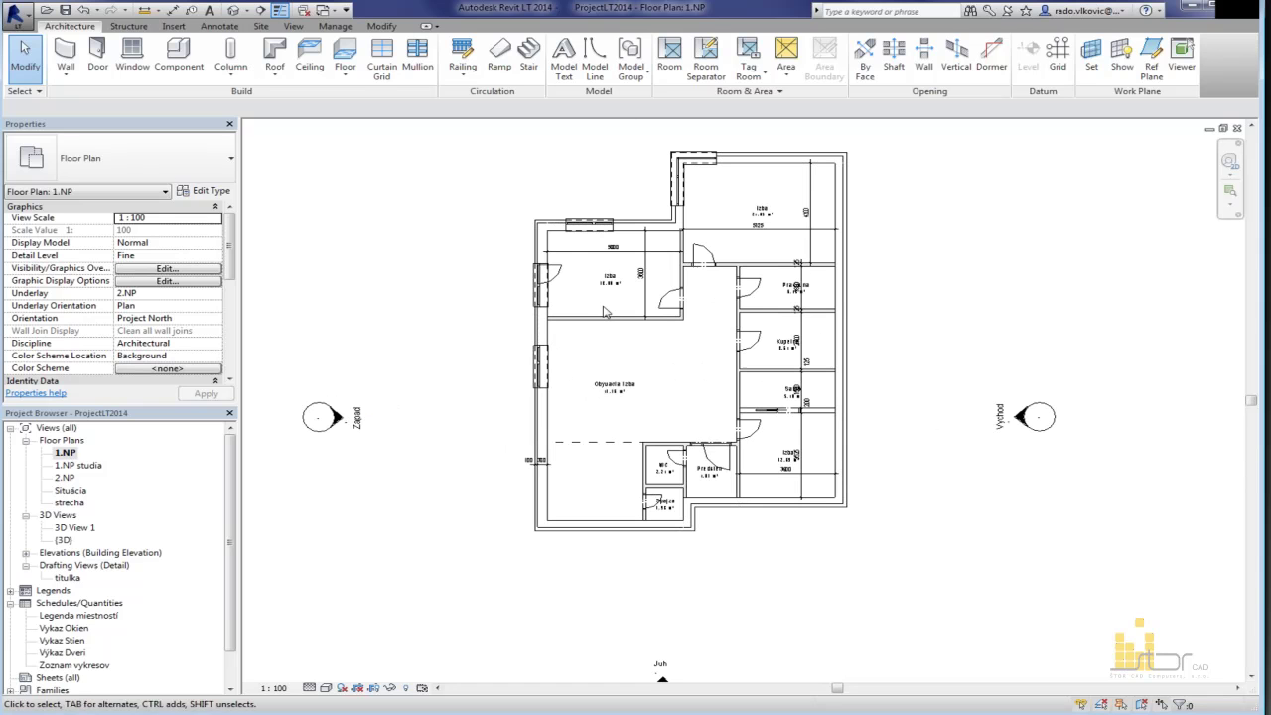
pyautogui.scroll(-3, 414, 488)
pyautogui.moveTo(459, 486); pyautogui.dragTo(502, 458, button='middle')
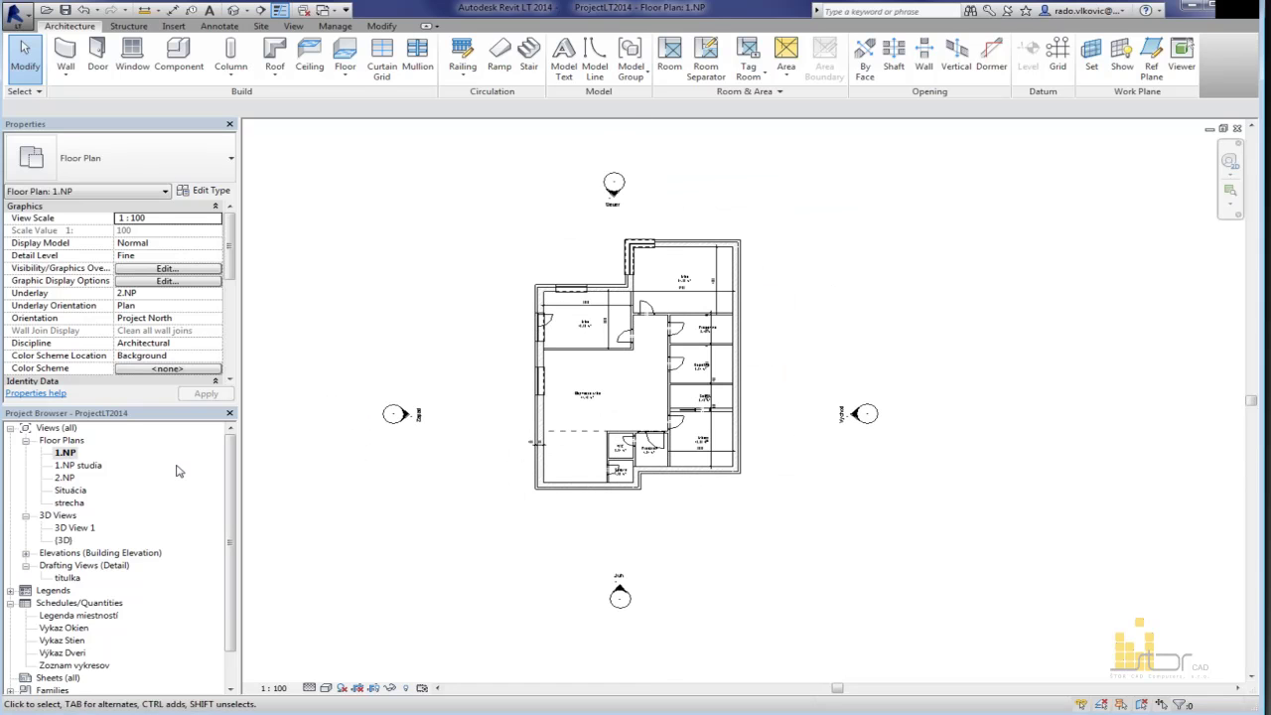
# Step: Try duplicating the 1.NP floor plan with the plain Duplicate option, and undo the copy each time
pyautogui.rightClick(67, 454)
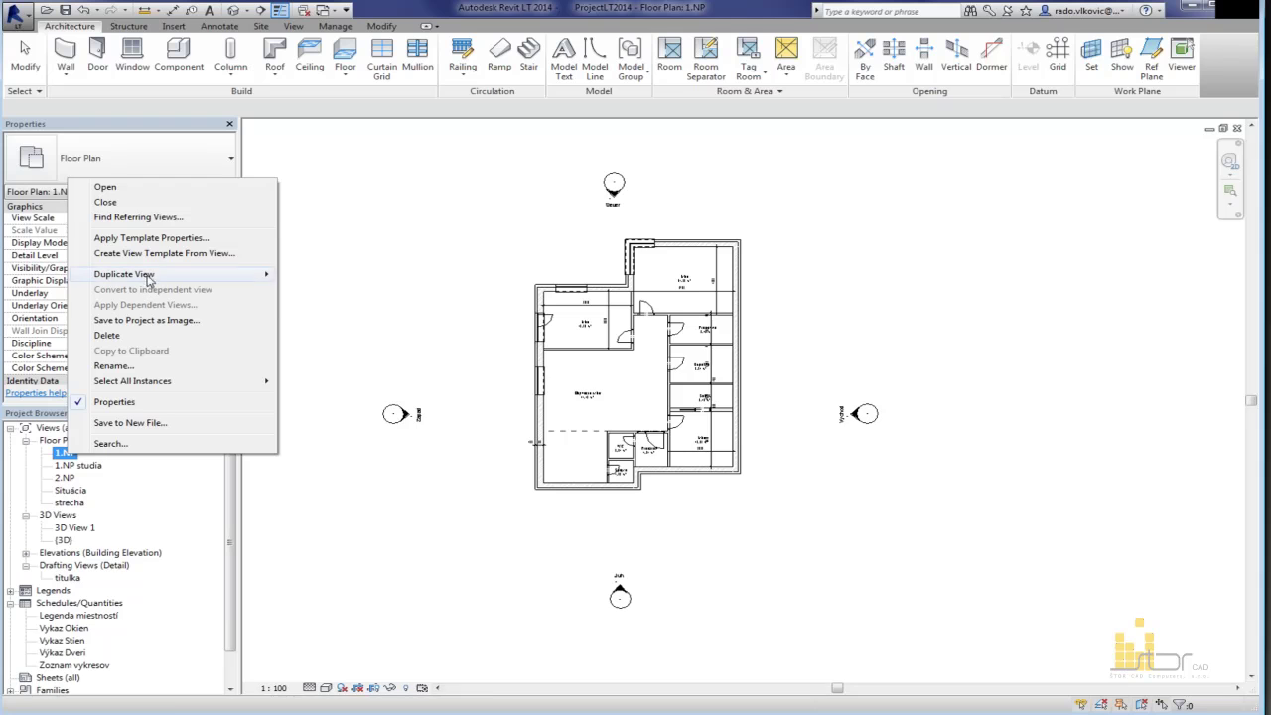
pyautogui.moveTo(149, 278)
pyautogui.click(328, 275)
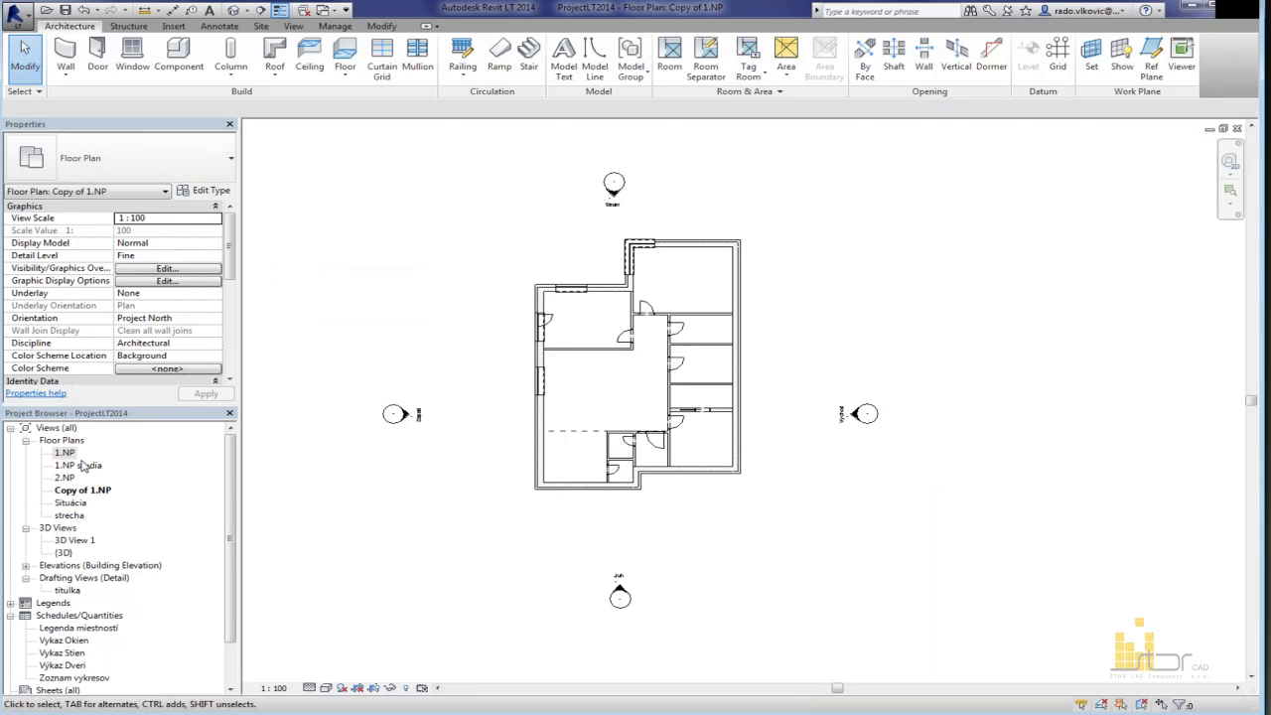
pyautogui.click(95, 9)
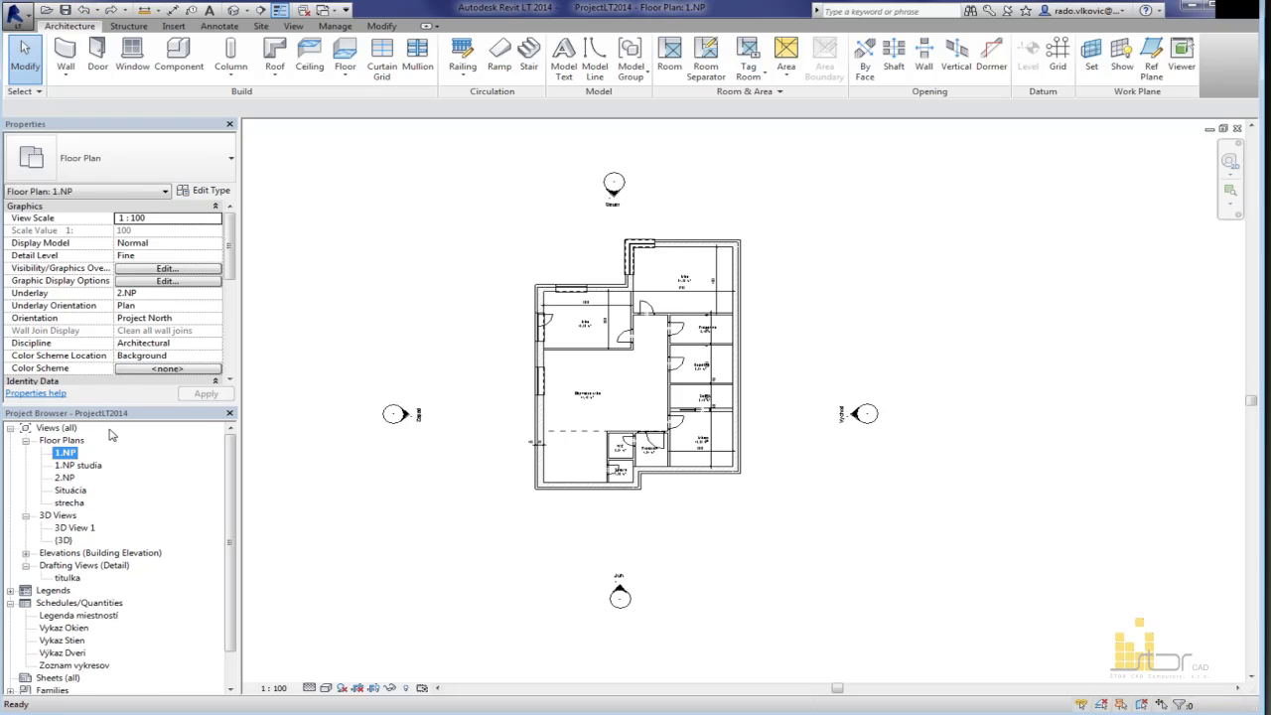
pyautogui.rightClick(61, 452)
pyautogui.moveTo(174, 272)
pyautogui.click(401, 276)
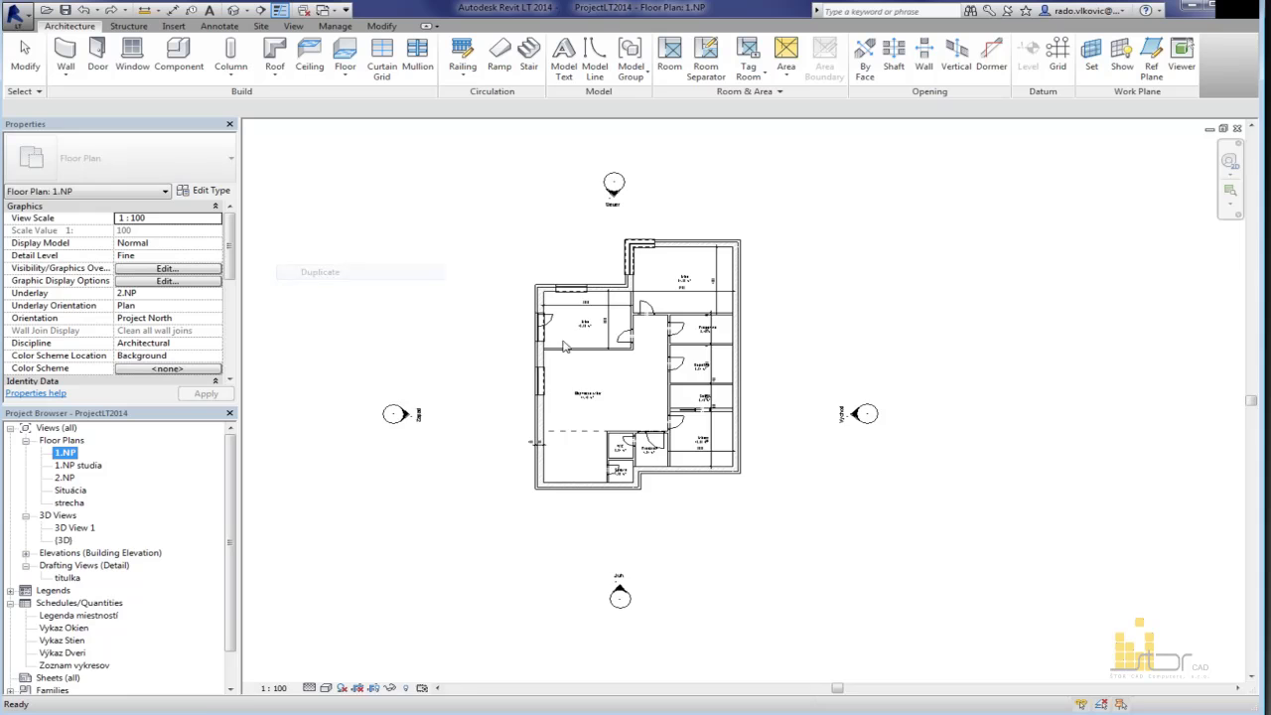
pyautogui.scroll(3, 655, 298)
pyautogui.moveTo(655, 469); pyautogui.dragTo(620, 526, button='middle')
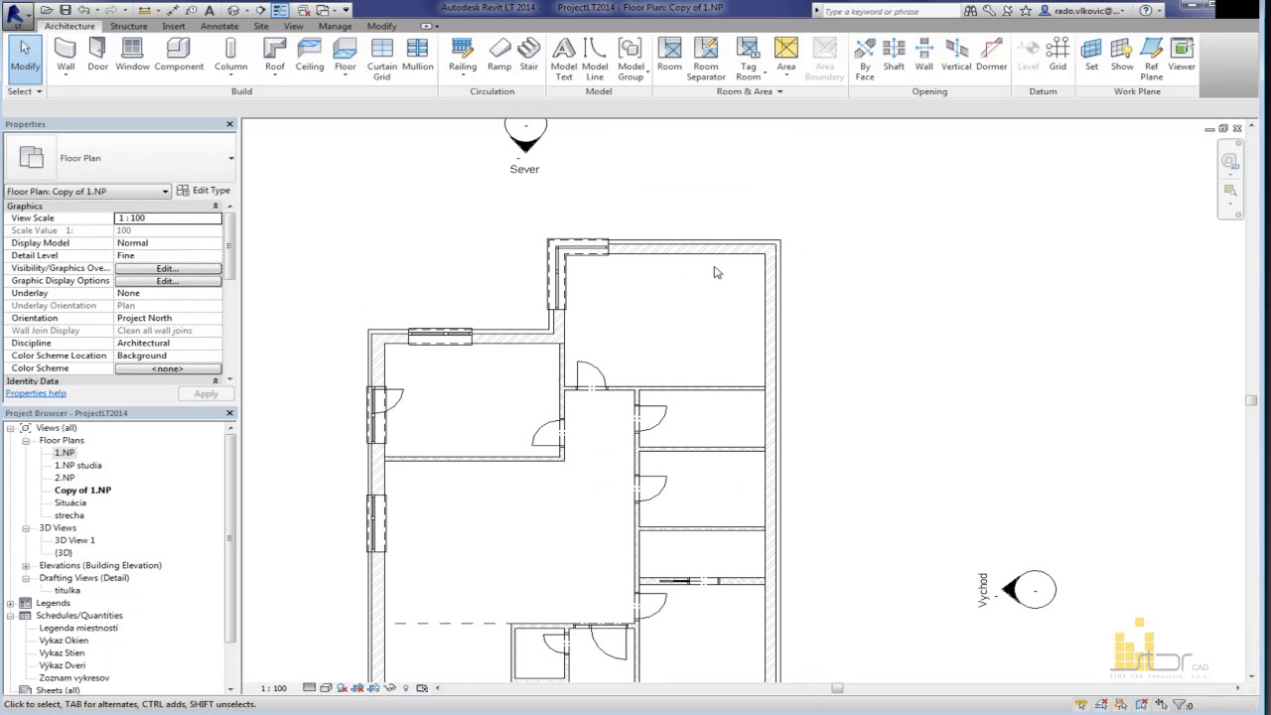
pyautogui.scroll(-1, 634, 279)
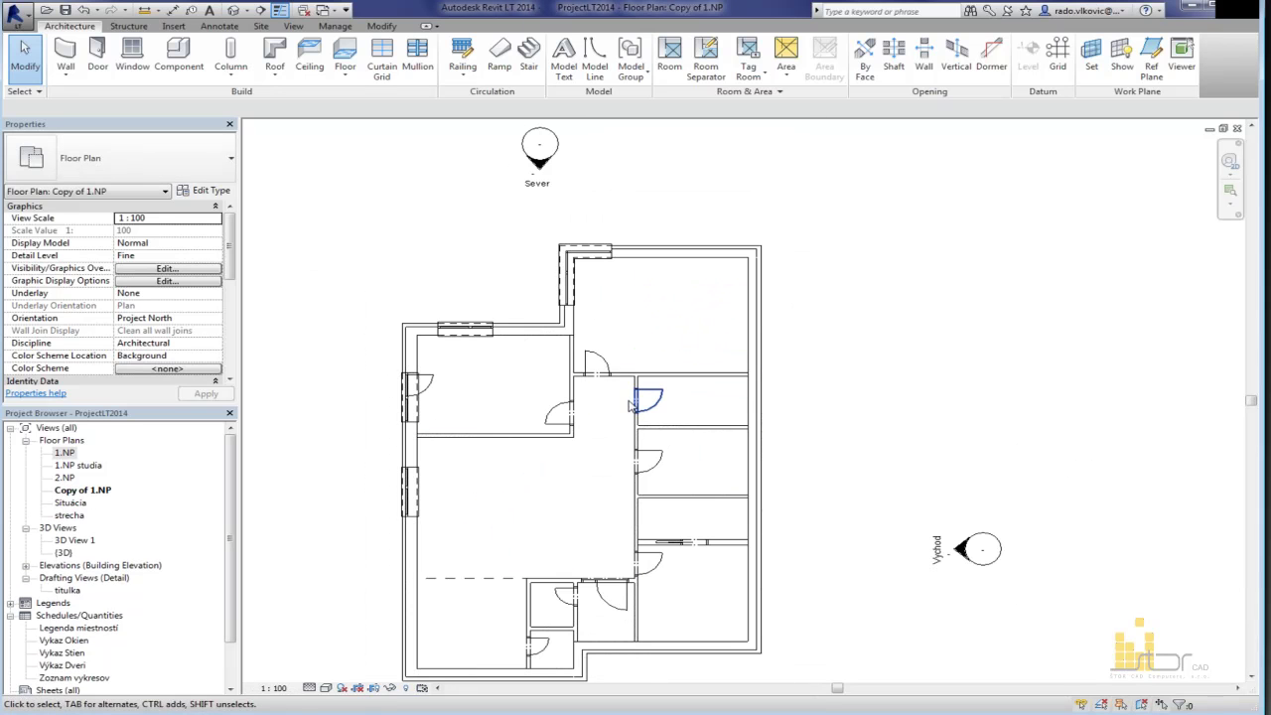
pyautogui.click(84, 14)
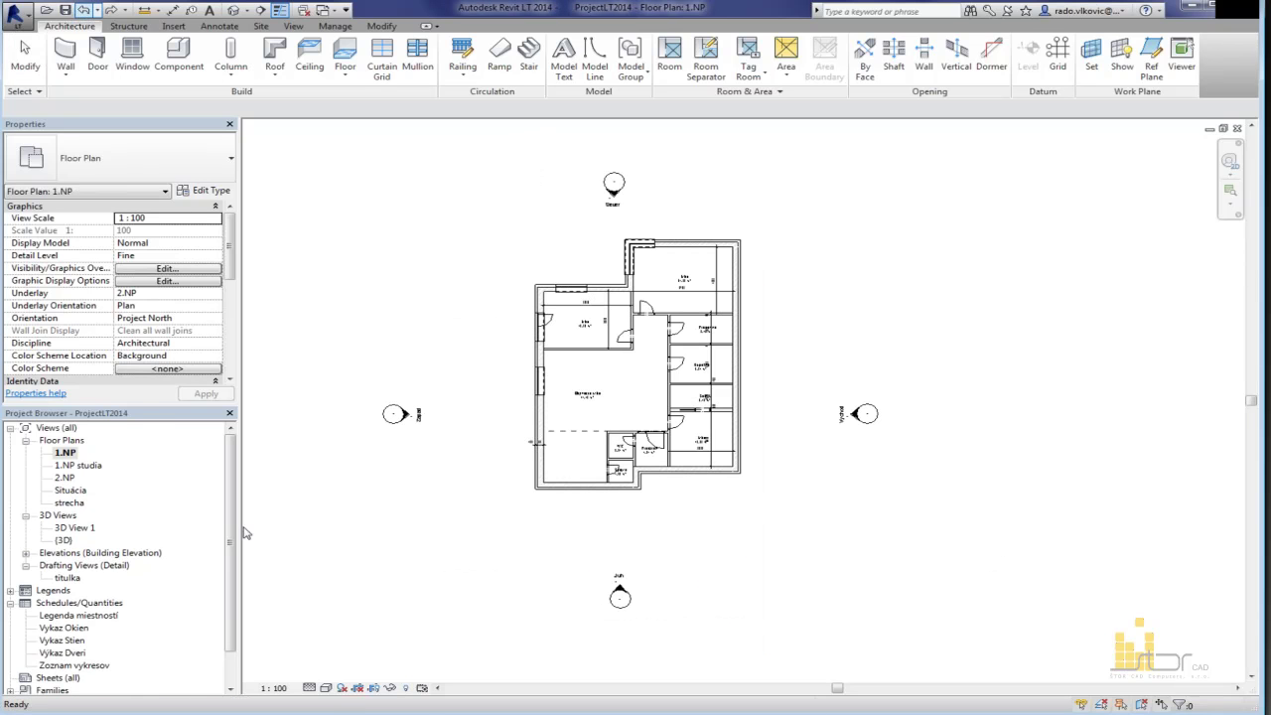
# Step: Duplicate the 1.NP floor plan together with its detailing and rename the copy 1.NP stavebne
pyautogui.rightClick(70, 455)
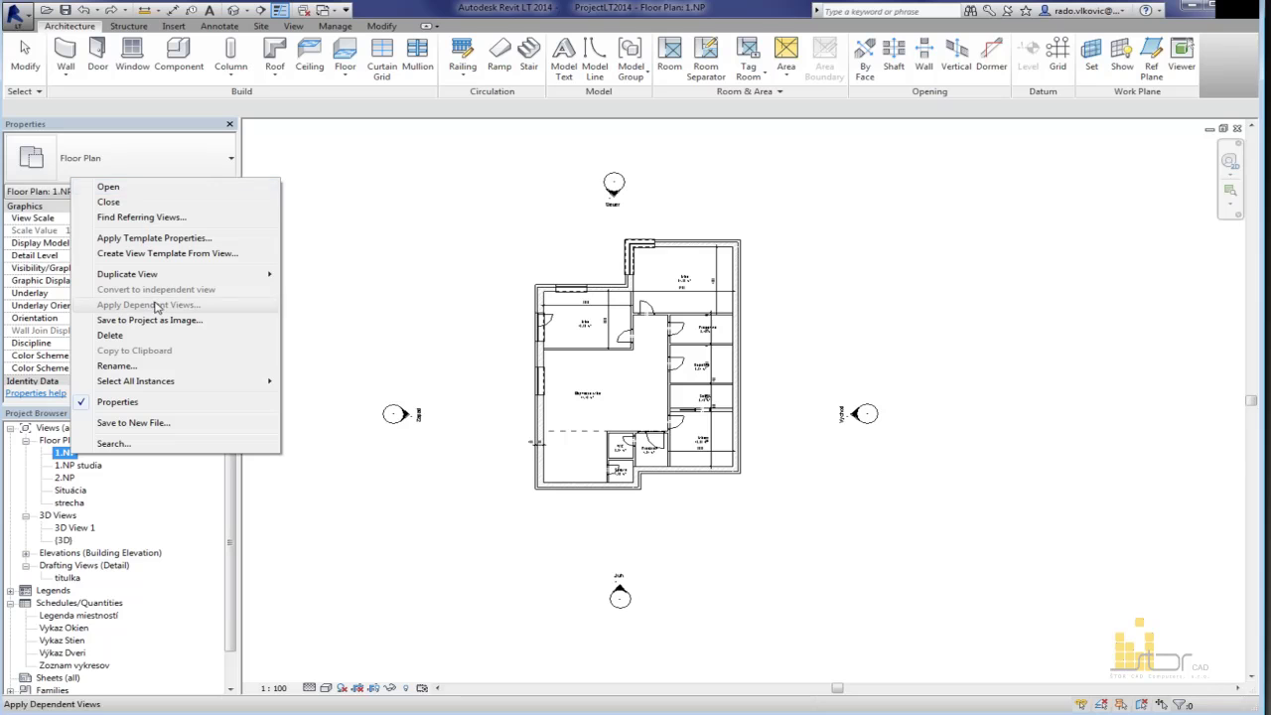
pyautogui.moveTo(177, 278)
pyautogui.click(350, 288)
pyautogui.click(95, 493)
pyautogui.click(95, 494)
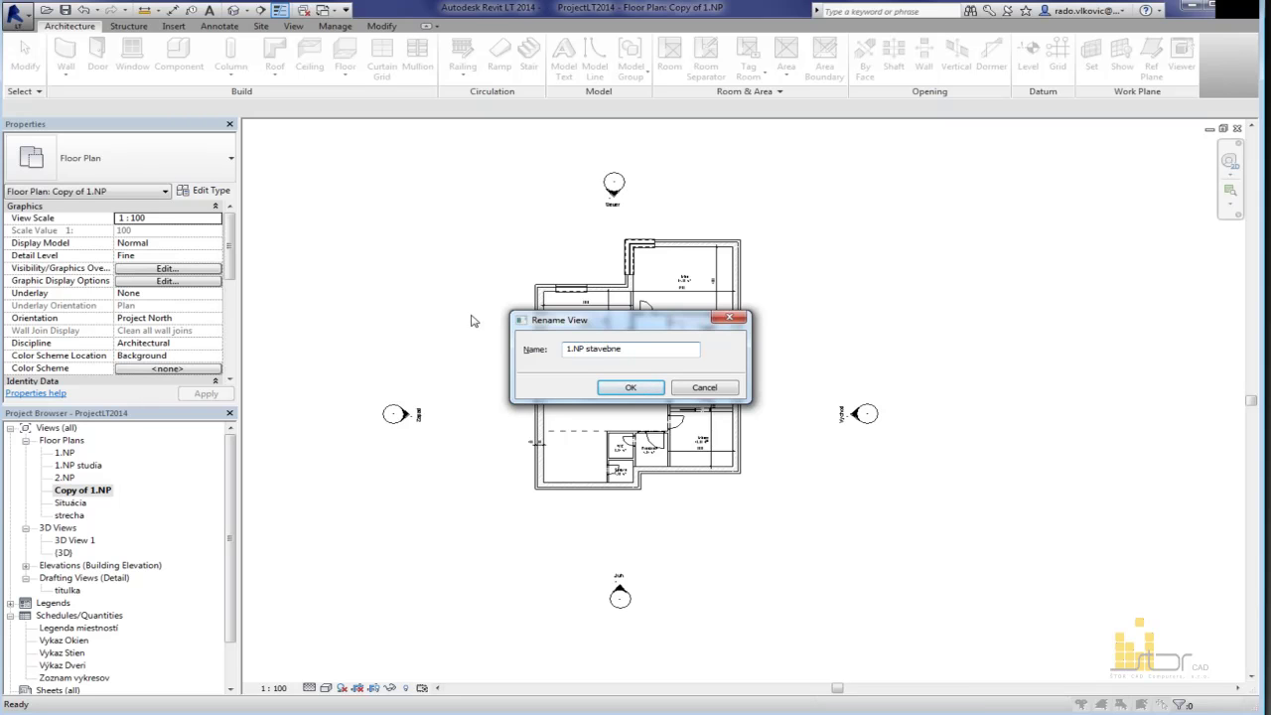
pyautogui.write('1.NP stavebne')
pyautogui.click(632, 387)
pyautogui.moveTo(942, 457); pyautogui.dragTo(844, 373)
pyautogui.press('Escape')
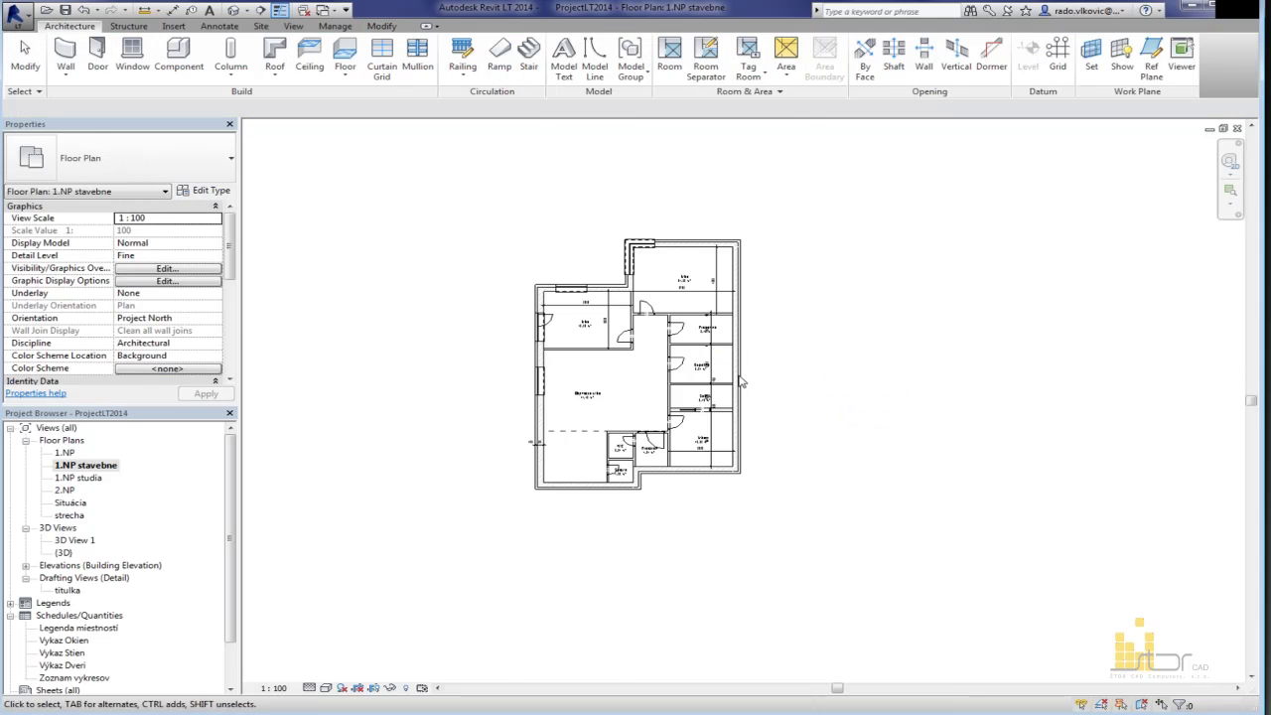
# Step: Move the vertical dimension chain through Pracovna, Kupelna and Satnik closer to the outer wall, and adjust the 125 label below Pracovna
pyautogui.scroll(5, 715, 363)
pyautogui.click(734, 368)
pyautogui.moveTo(734, 368); pyautogui.dragTo(780, 360)
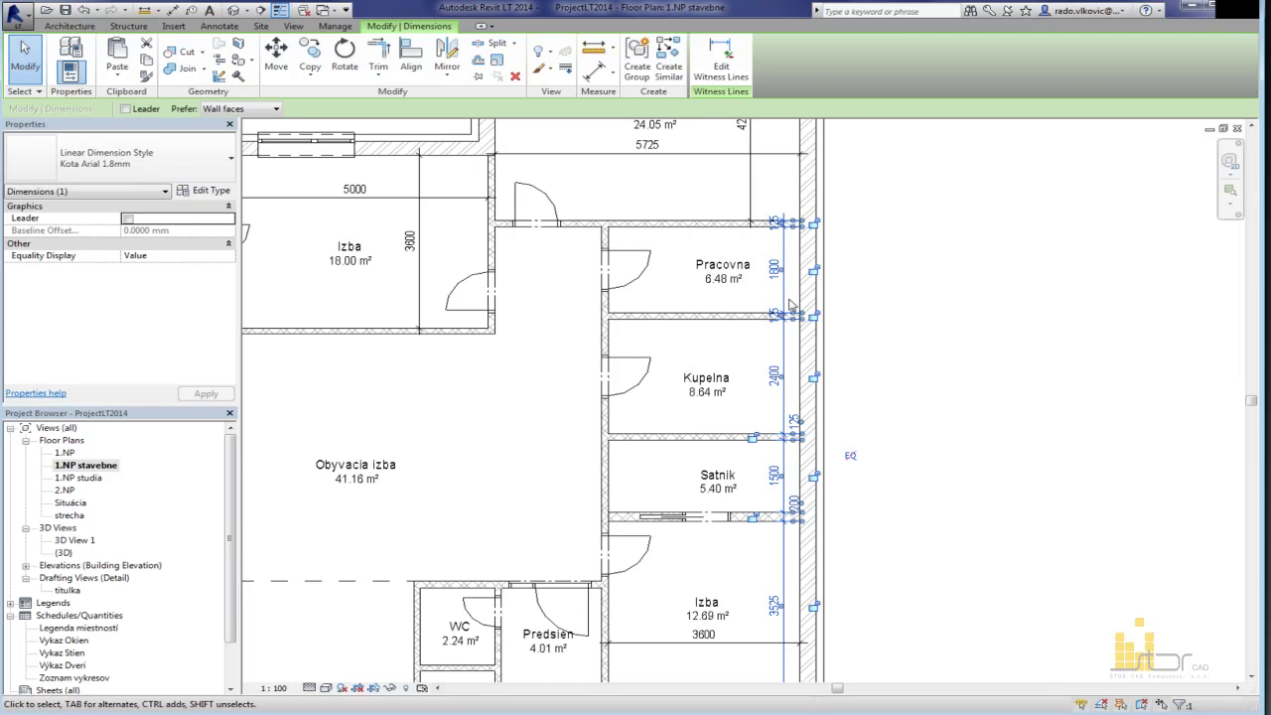
pyautogui.scroll(2, 787, 302)
pyautogui.moveTo(785, 312); pyautogui.dragTo(787, 302)
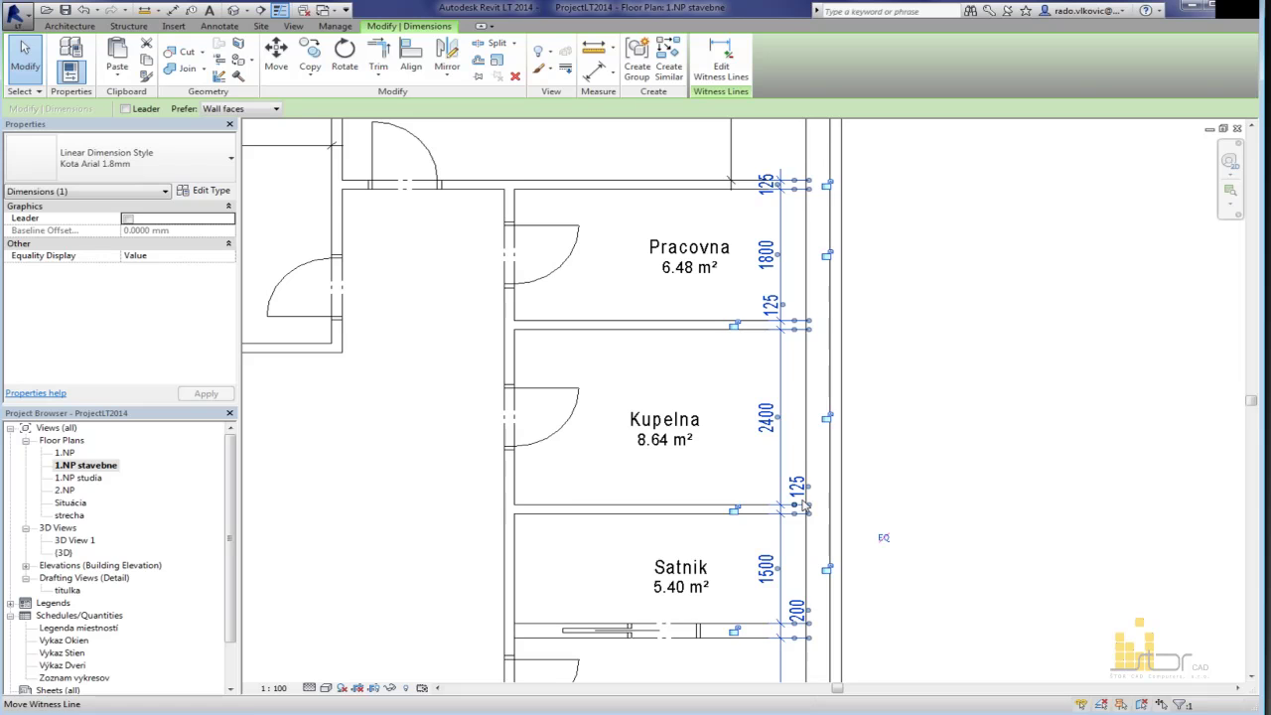
pyautogui.moveTo(778, 506); pyautogui.dragTo(756, 493, button='middle')
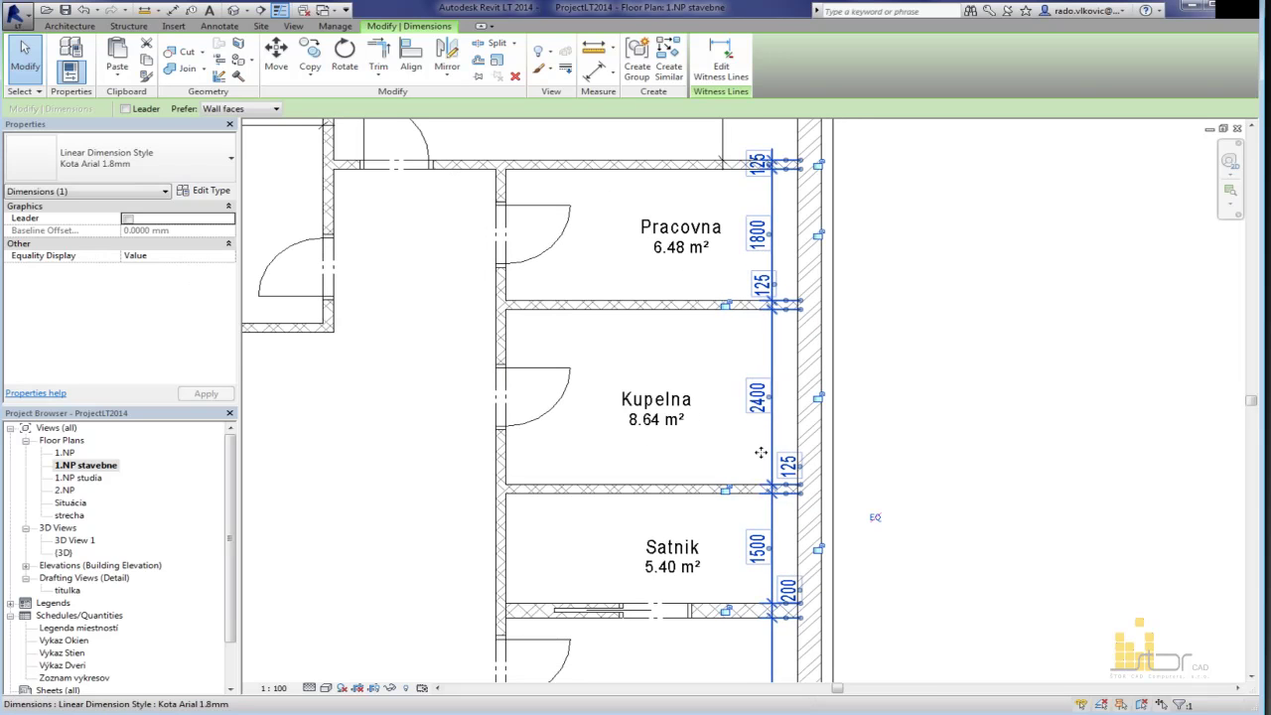
# Step: Dimension the inner width of Kupelna below its room tag, and shift the tag slightly up to clear the dimension
pyautogui.press('d')
pyautogui.press('i')
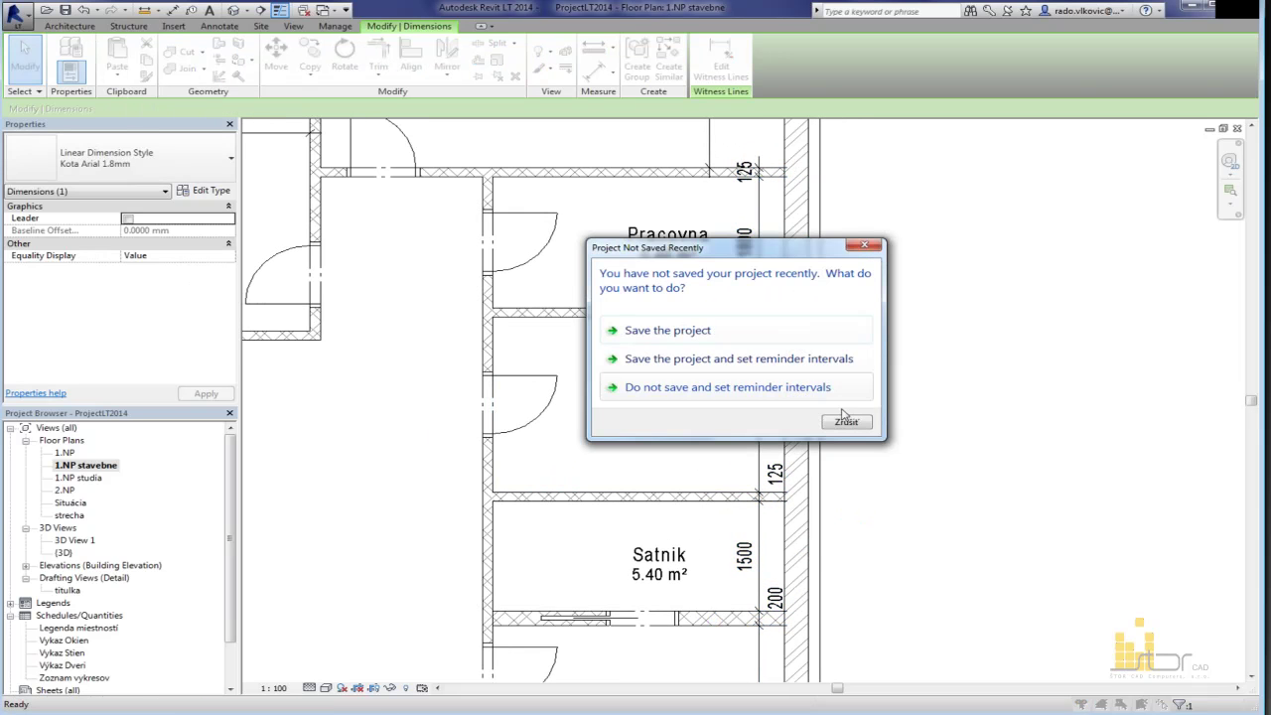
pyautogui.press('Escape')
pyautogui.click(487, 450)
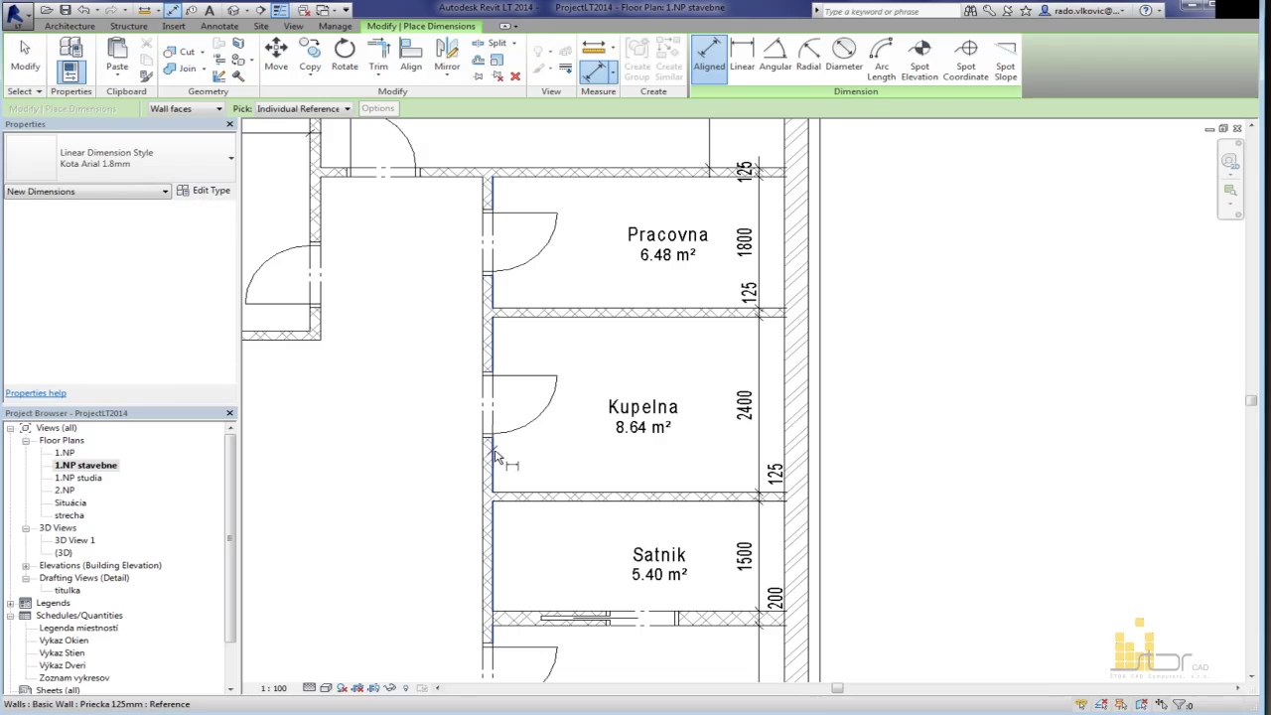
pyautogui.click(785, 455)
pyautogui.click(733, 472)
pyautogui.press('Escape')
pyautogui.press('Escape')
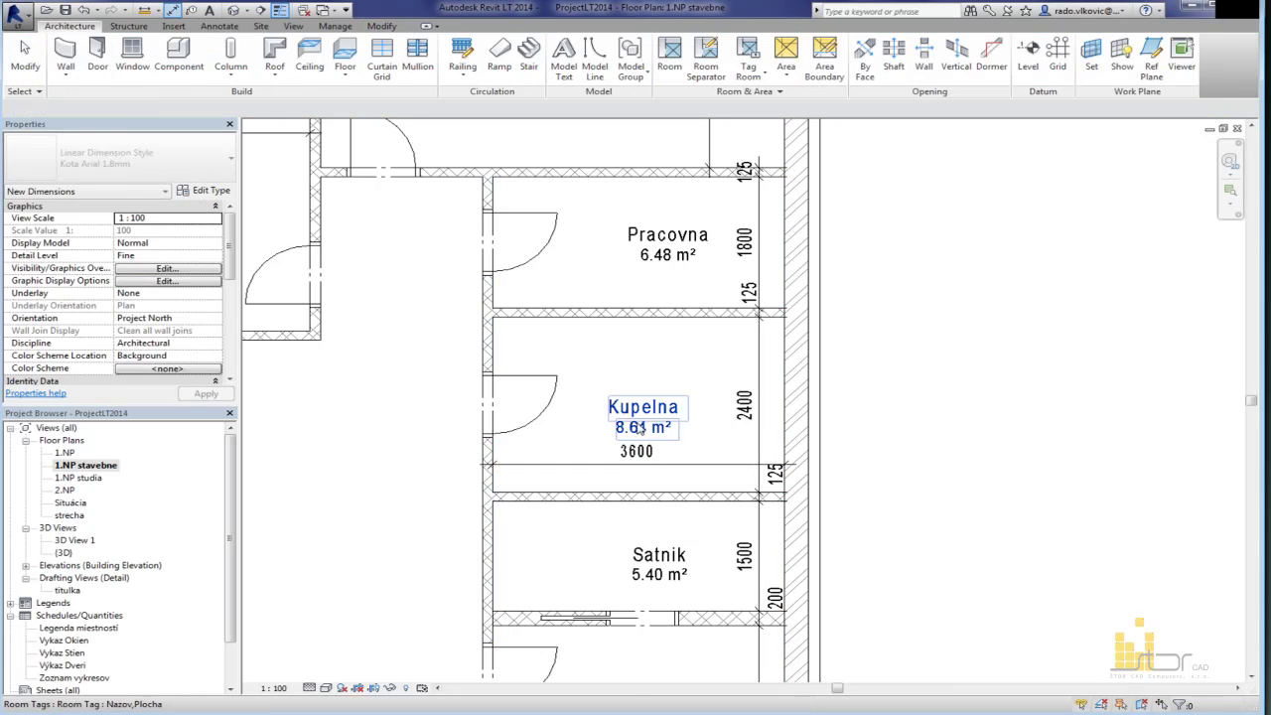
pyautogui.moveTo(648, 439); pyautogui.dragTo(641, 421)
pyautogui.scroll(-3, 669, 406)
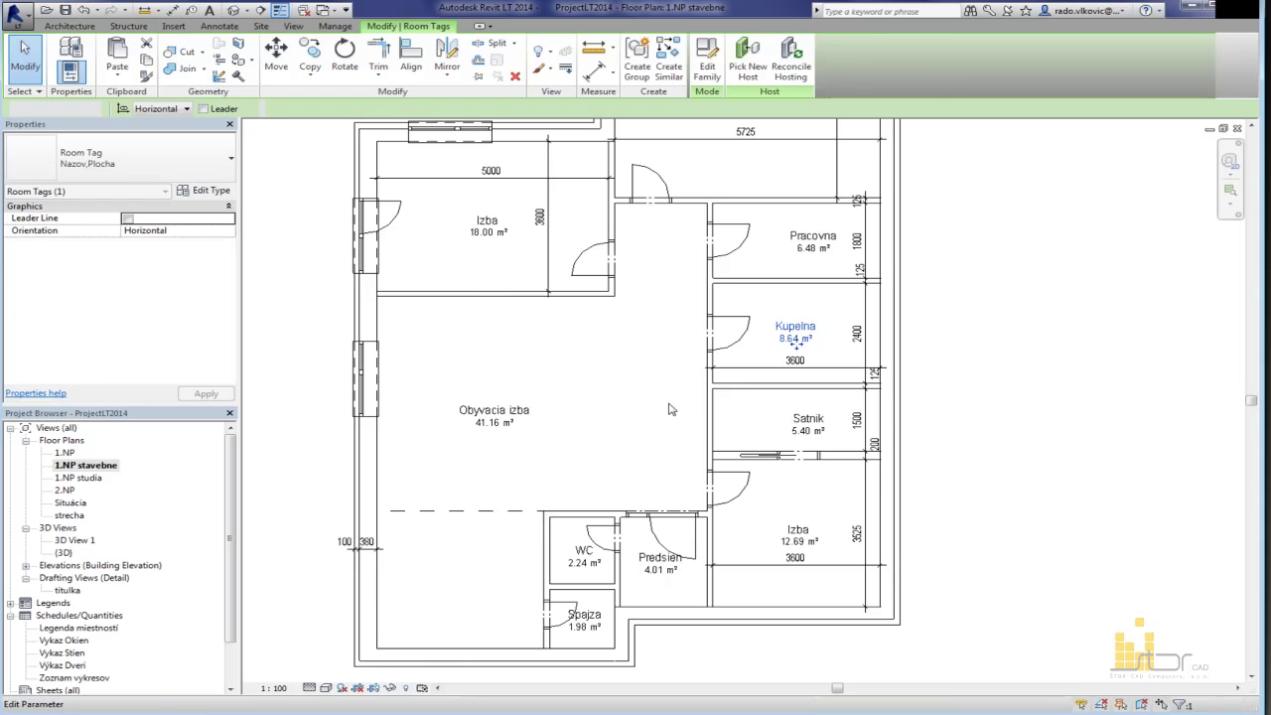
pyautogui.press('Escape')
# Step: Dimension the inner width of Obyvacia izba from the outer wall to the partition, placing the dimension below its room tag
pyautogui.scroll(2, 698, 444)
pyautogui.press('d')
pyautogui.press('i')
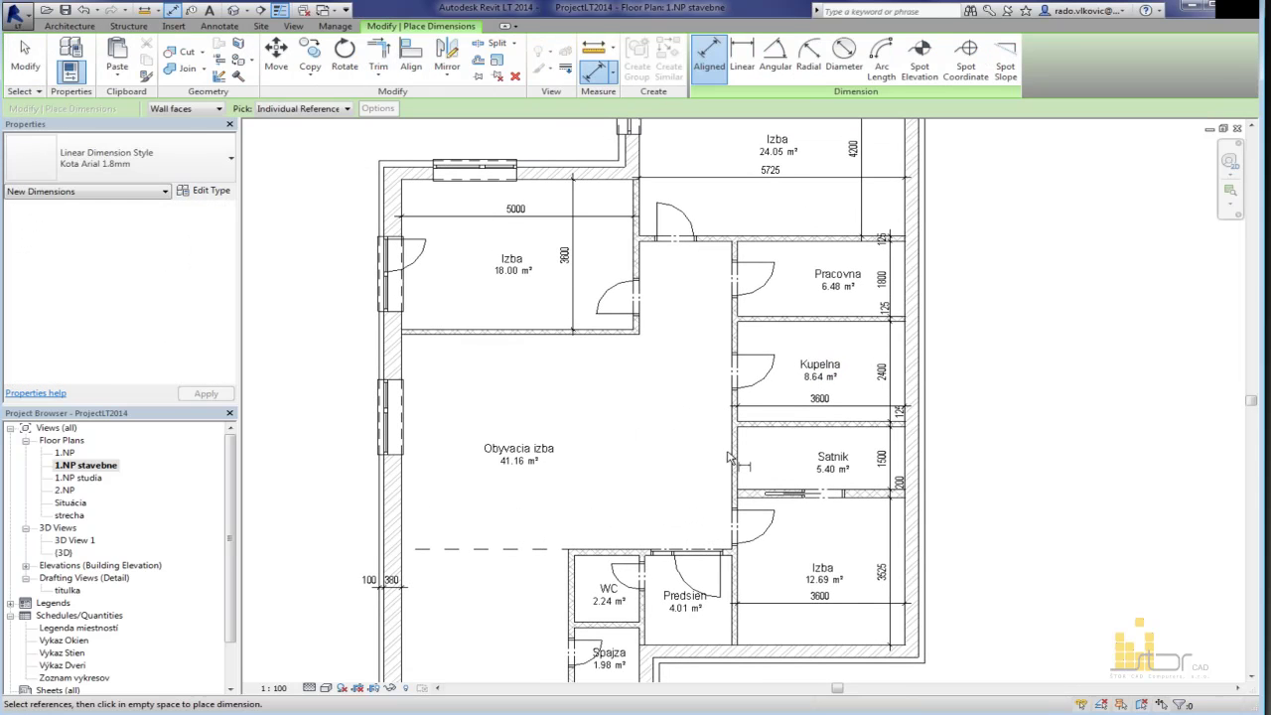
pyautogui.click(388, 489)
pyautogui.click(735, 487)
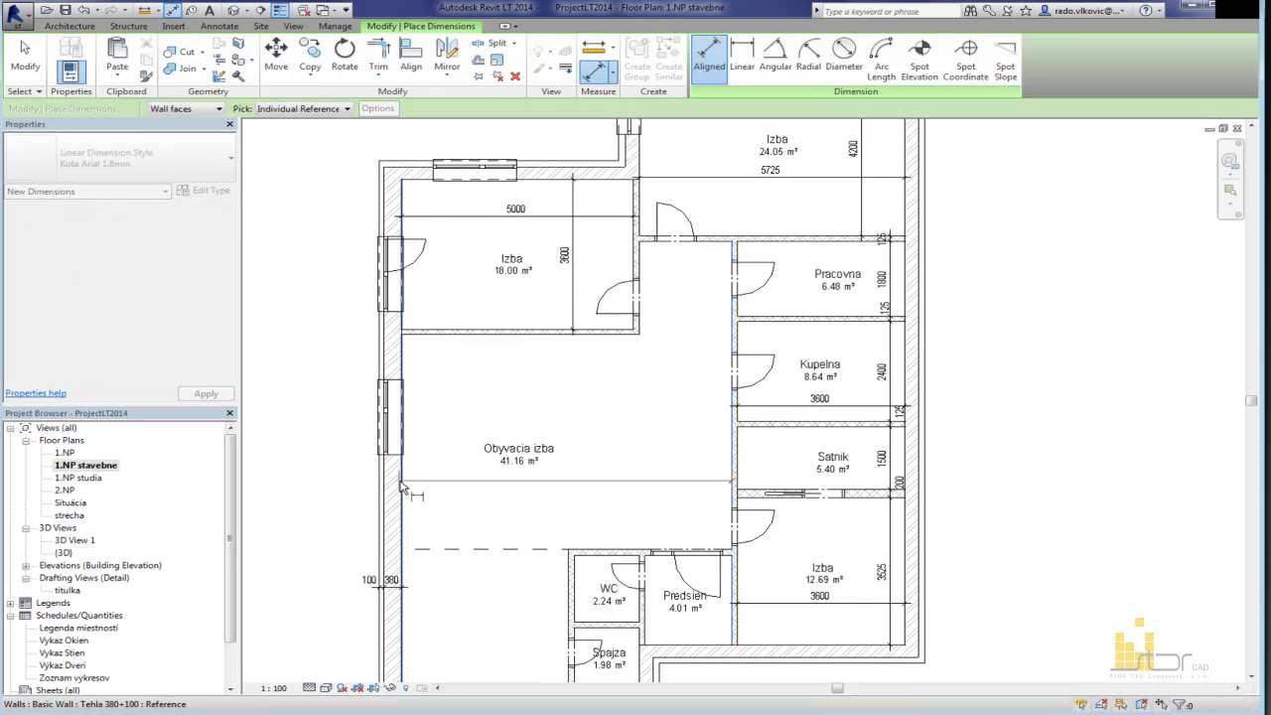
pyautogui.click(480, 509)
pyautogui.press('Escape')
pyautogui.press('Escape')
# Step: Change all room tags visible in the view to the Nazov,Cislo,Plocha type
pyautogui.click(520, 457)
pyautogui.rightClick(541, 457)
pyautogui.moveTo(615, 299)
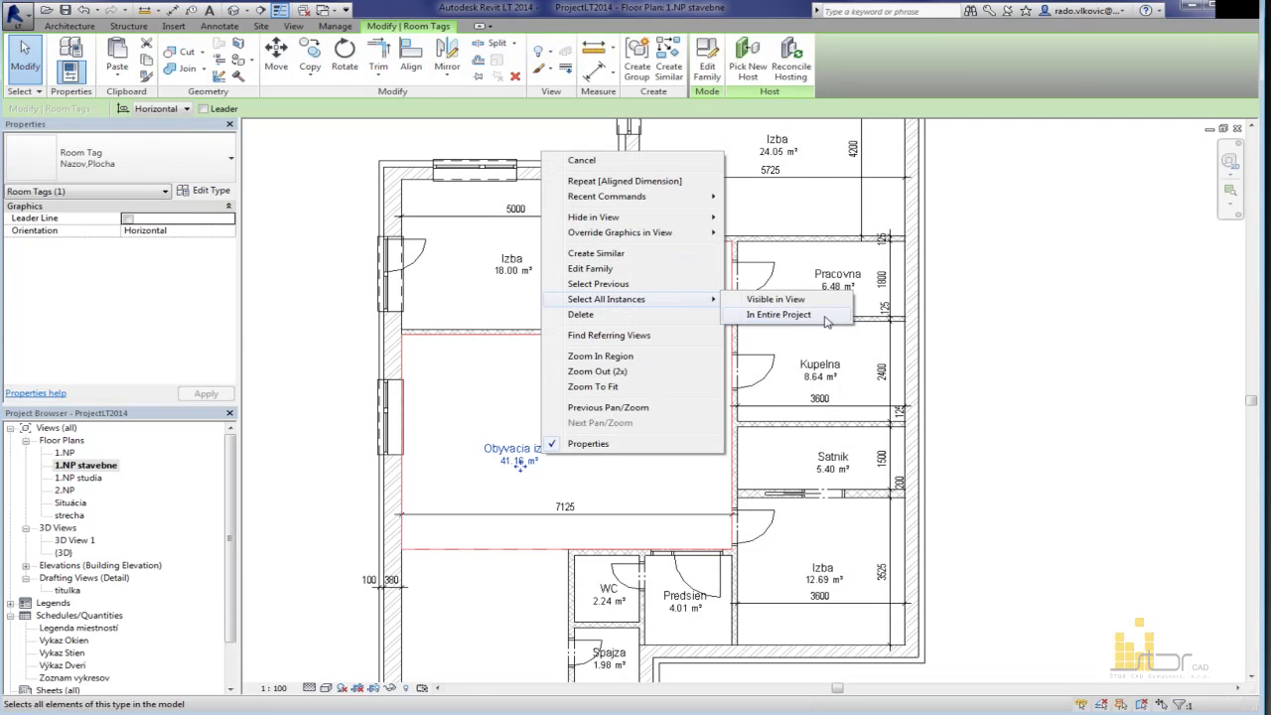
pyautogui.click(811, 301)
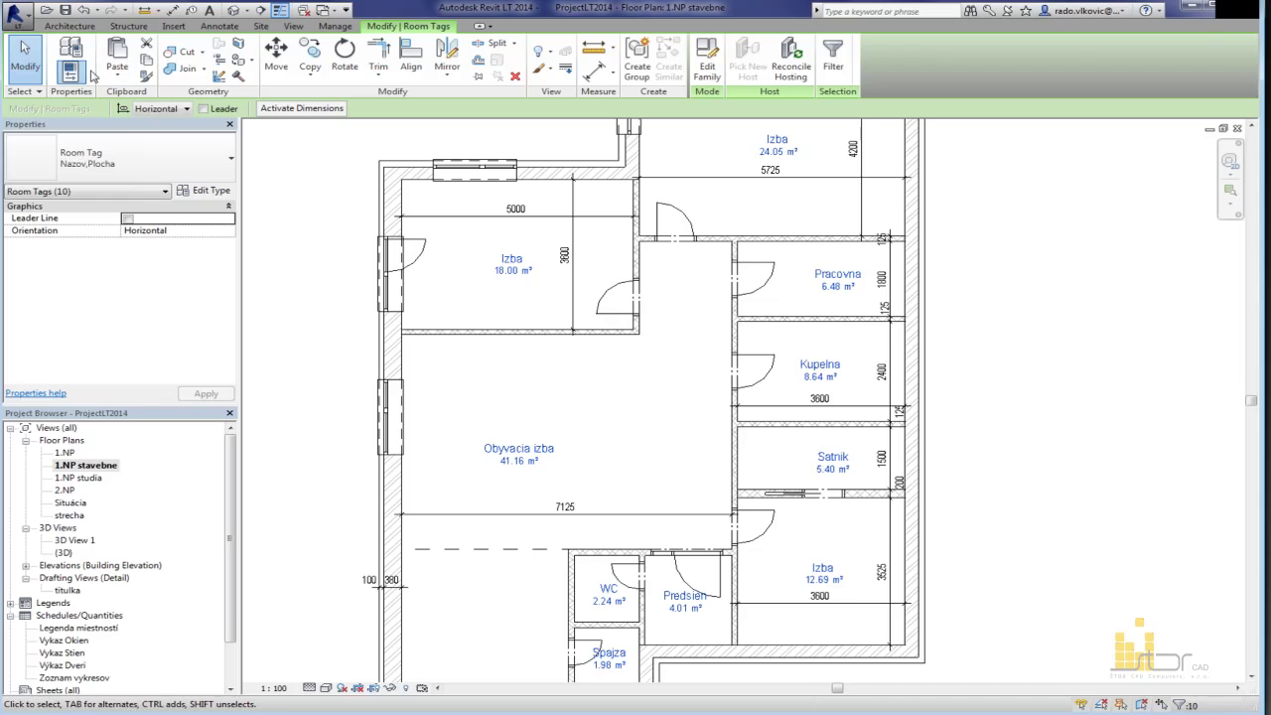
pyautogui.click(154, 165)
pyautogui.click(174, 236)
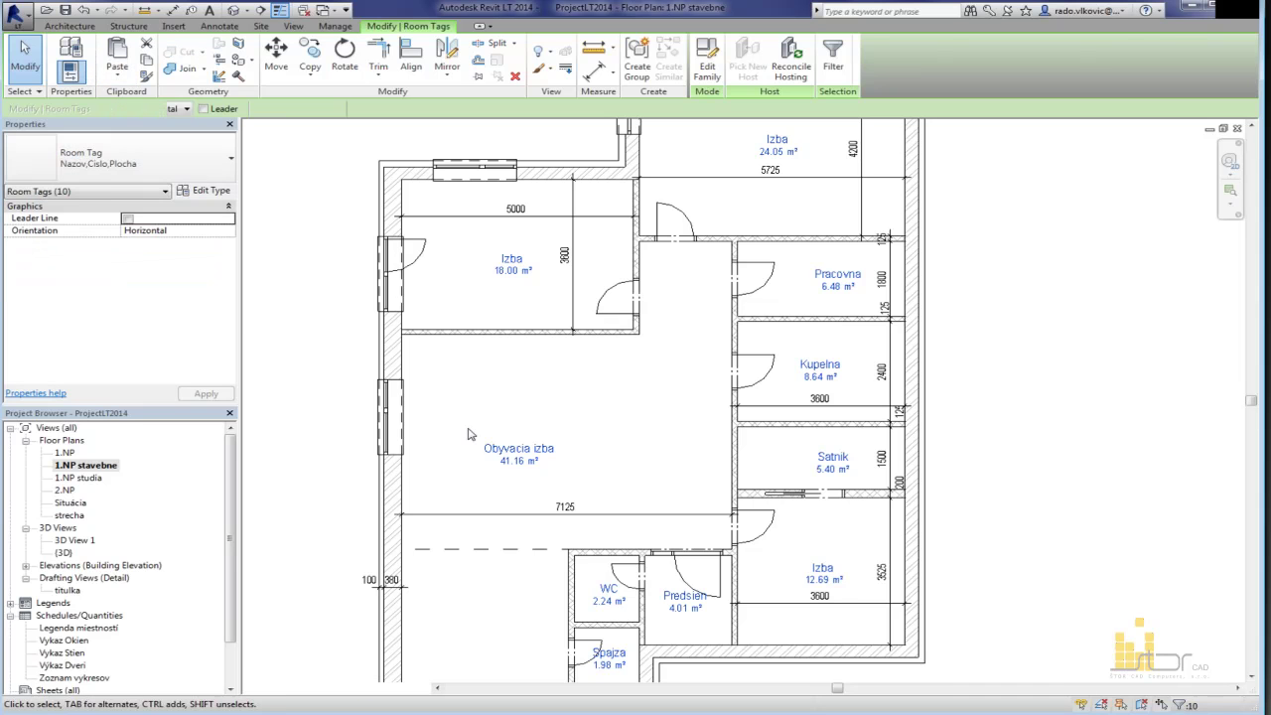
pyautogui.press('Escape')
# Step: Dimension the kitchen area's depth vertically from the WC wall's upper face to the inner face of the lower outer wall
pyautogui.moveTo(796, 612); pyautogui.dragTo(789, 536, button='middle')
pyautogui.scroll(2, 790, 536)
pyautogui.moveTo(602, 519); pyautogui.dragTo(845, 483, button='middle')
pyautogui.press('d')
pyautogui.press('i')
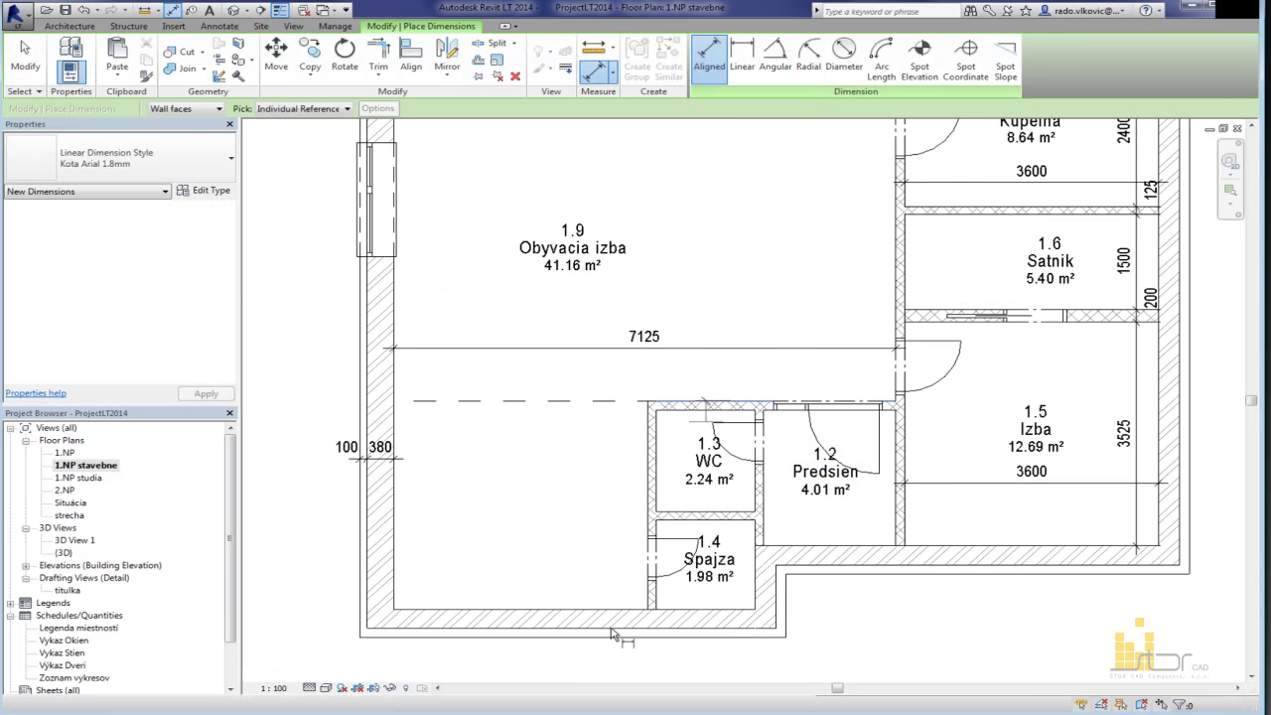
pyautogui.click(617, 615)
pyautogui.click(586, 505)
pyautogui.scroll(-2, 582, 524)
pyautogui.press('Escape')
pyautogui.press('Escape')
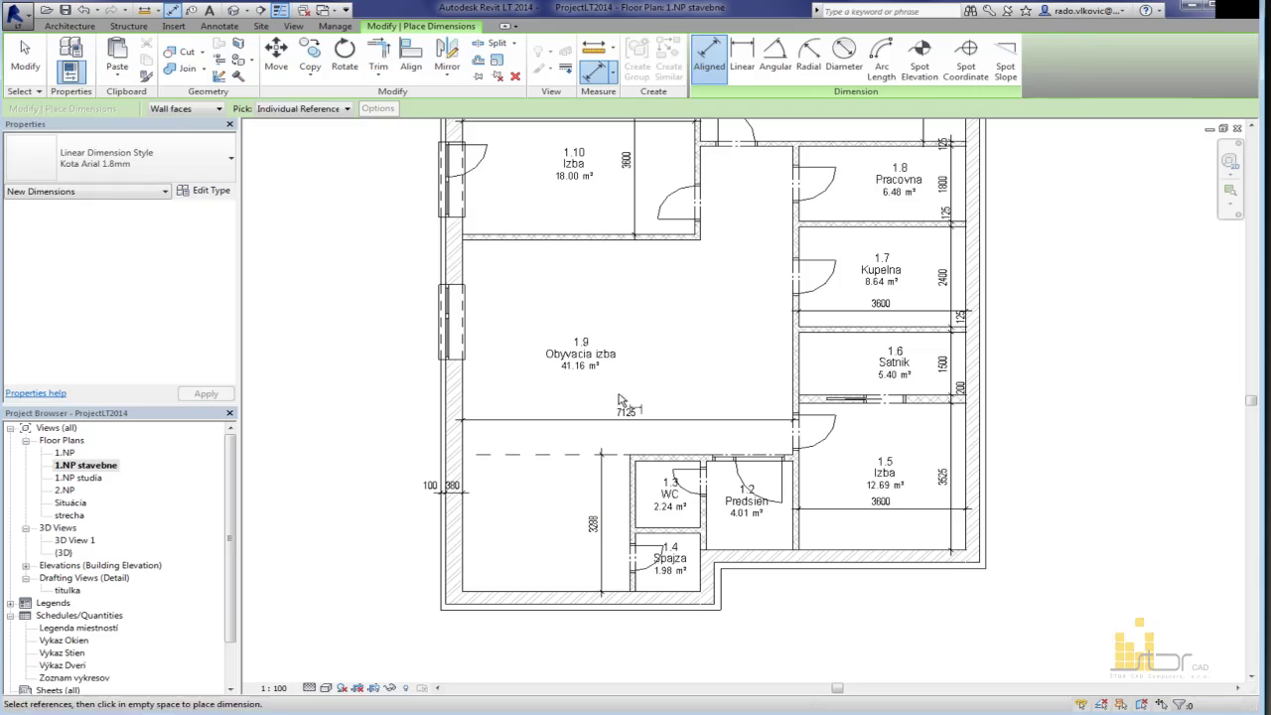
pyautogui.moveTo(695, 475); pyautogui.dragTo(630, 561, button='middle')
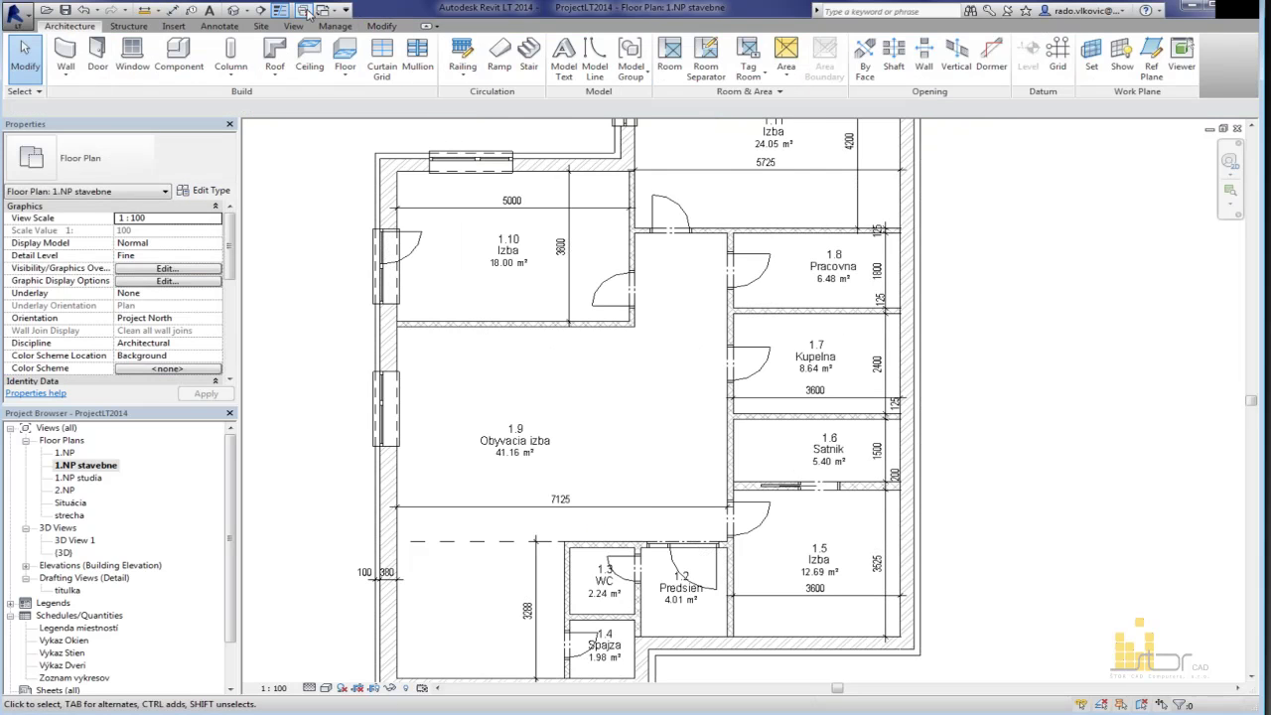
# Step: Open the 1.NP studia floor plan and tile it side by side with 1.NP stavebne, framing the whole plan in each view
pyautogui.scroll(-1, 451, 417)
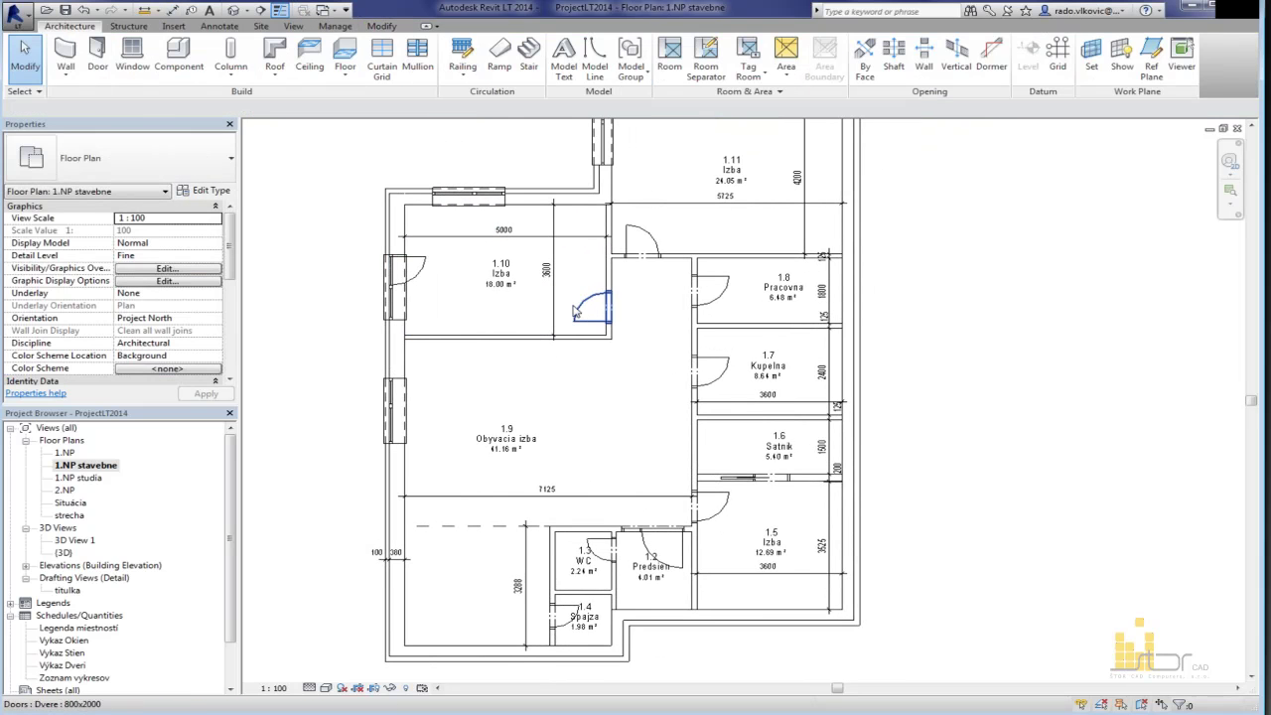
pyautogui.doubleClick(77, 478)
pyautogui.press('w')
pyautogui.press('t')
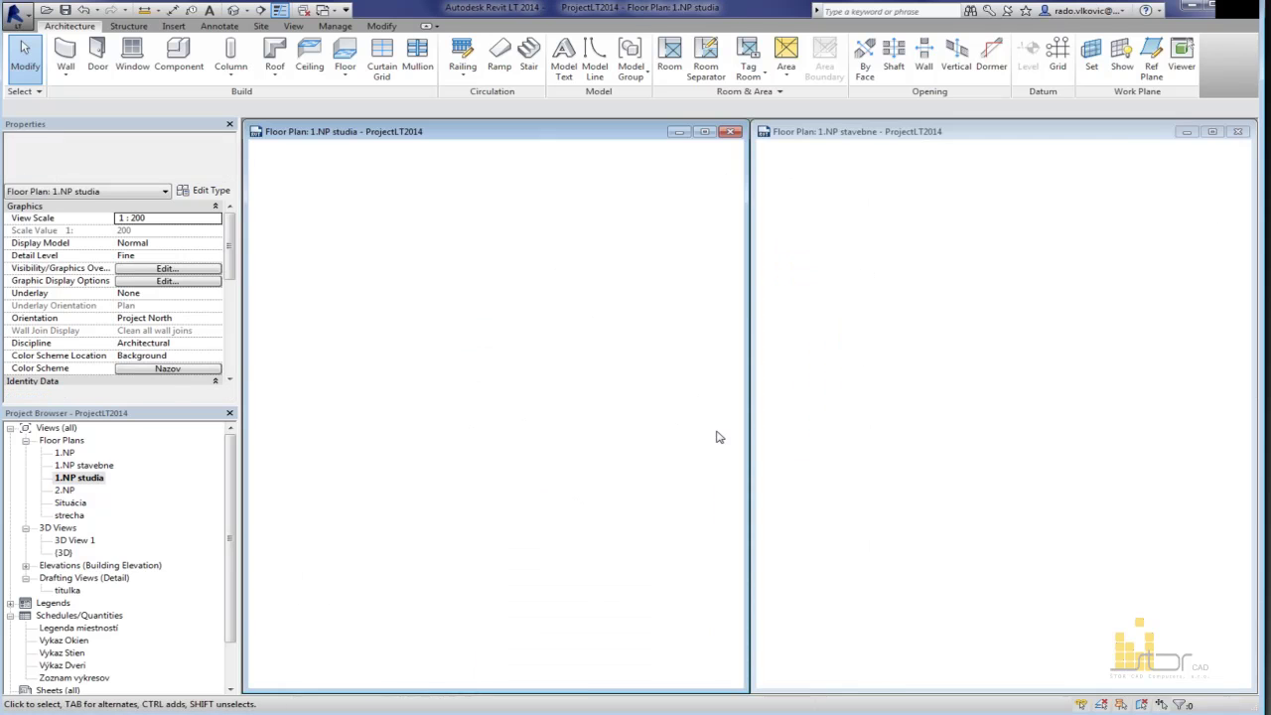
pyautogui.press('a')
pyautogui.click(839, 451)
pyautogui.press('w')
pyautogui.press('t')
pyautogui.moveTo(619, 409); pyautogui.dragTo(493, 422, button='middle')
pyautogui.click(926, 487)
pyautogui.scroll(-1, 940, 483)
pyautogui.moveTo(1083, 480); pyautogui.dragTo(1071, 458, button='middle')
pyautogui.moveTo(1190, 494); pyautogui.dragTo(1145, 469, button='middle')
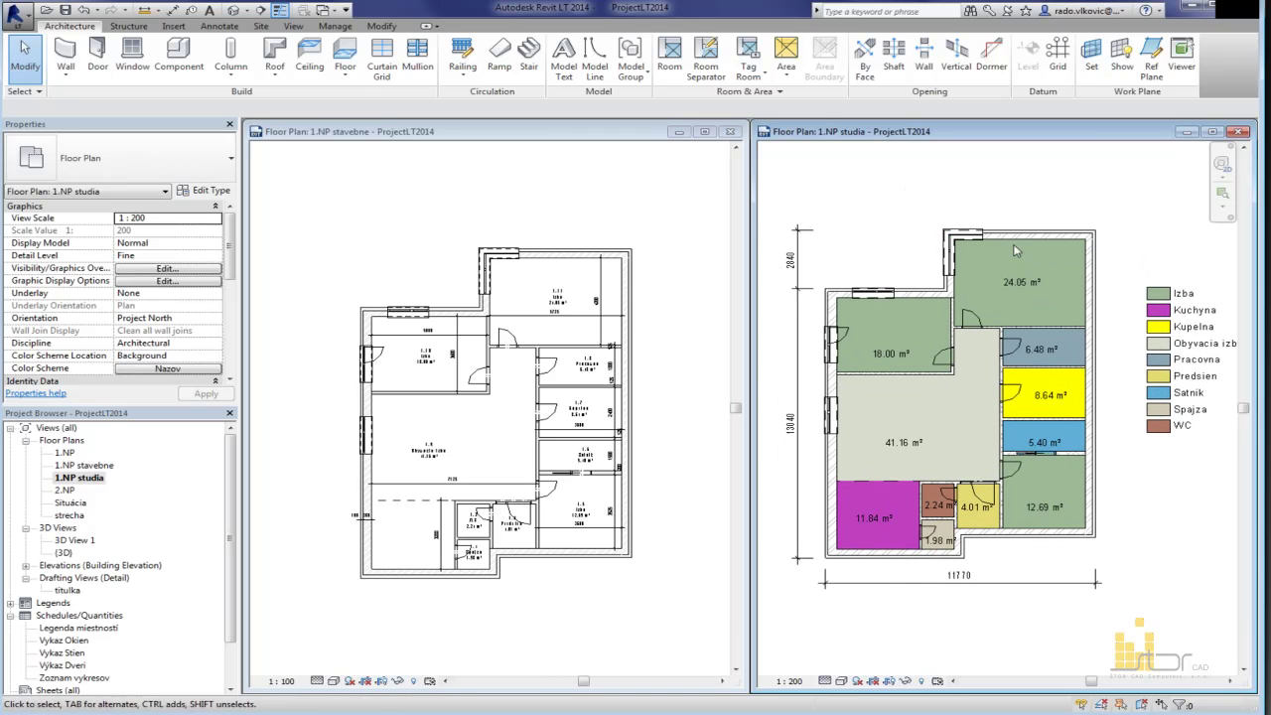
# Step: In 1.NP stavebne, move the outer wall beside rooms 1.11 to 1.5 by setting room 1.11's width dimension to 5600
pyautogui.click(625, 303)
pyautogui.scroll(3, 566, 310)
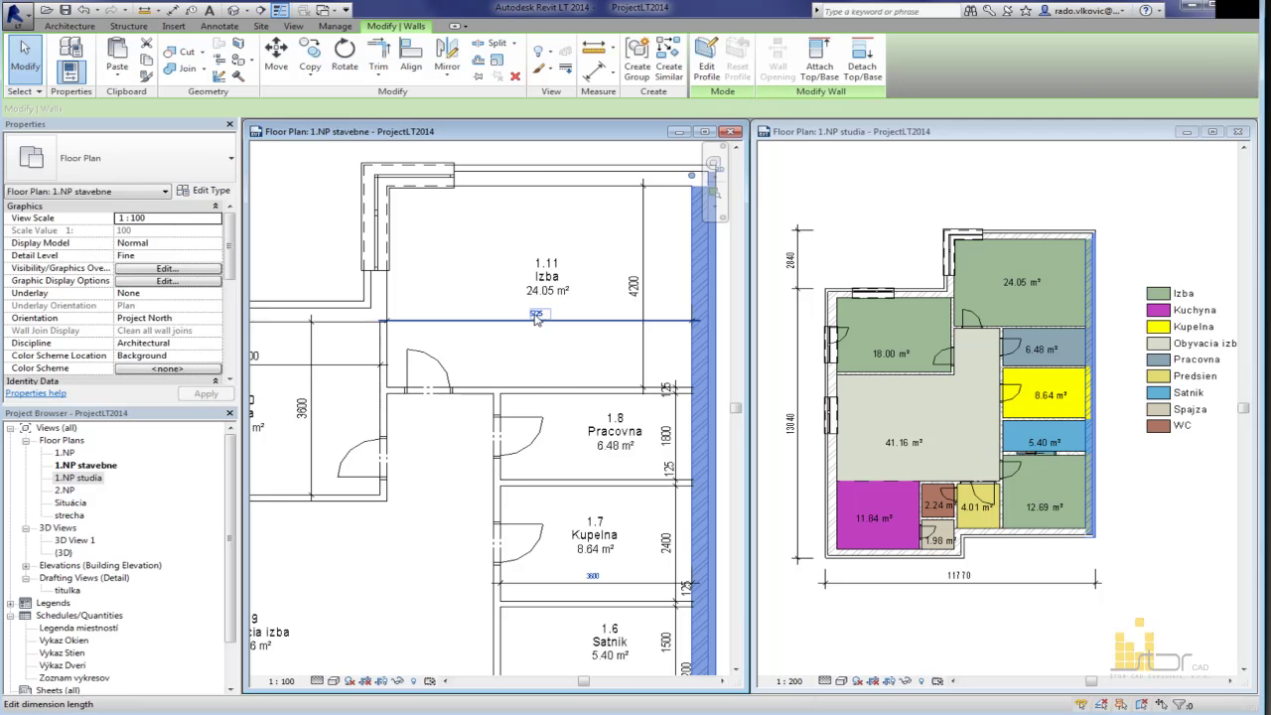
pyautogui.click(537, 315)
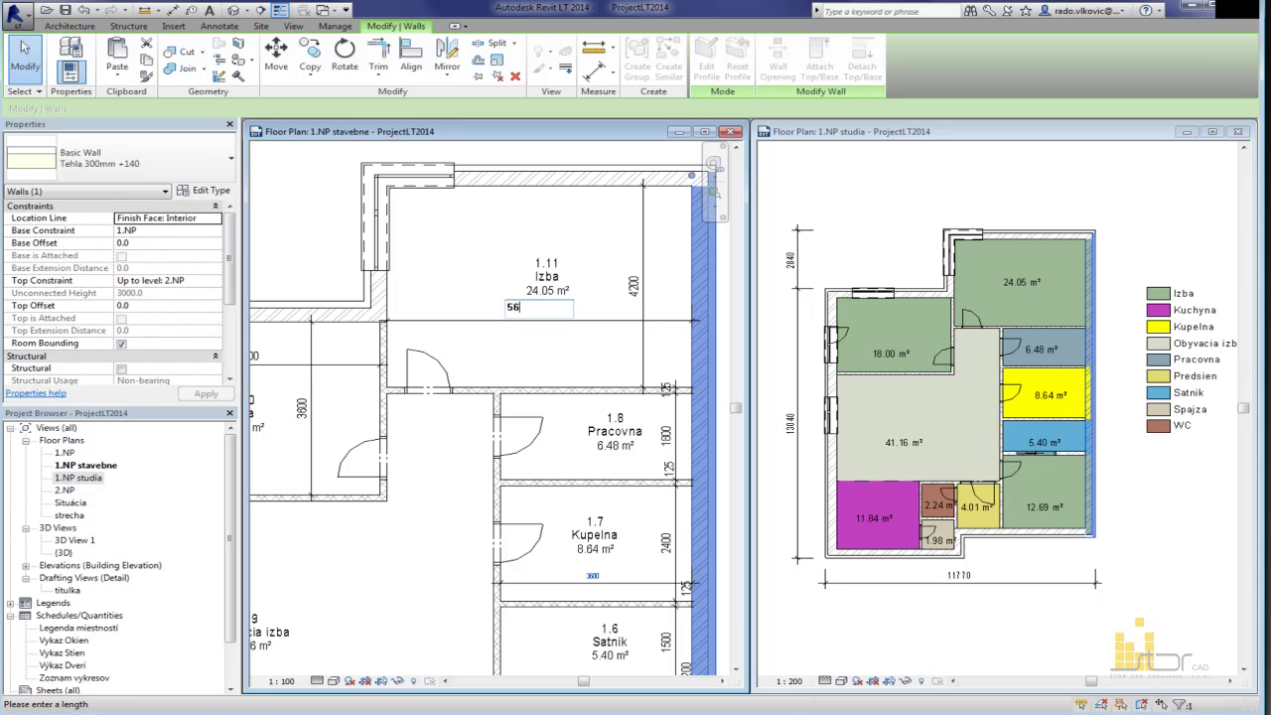
pyautogui.write('5600')
pyautogui.press('Return')
# Step: In 1.NP studia, move the same outer wall outward to an overall plan width of about 12200 mm
pyautogui.click(1132, 201)
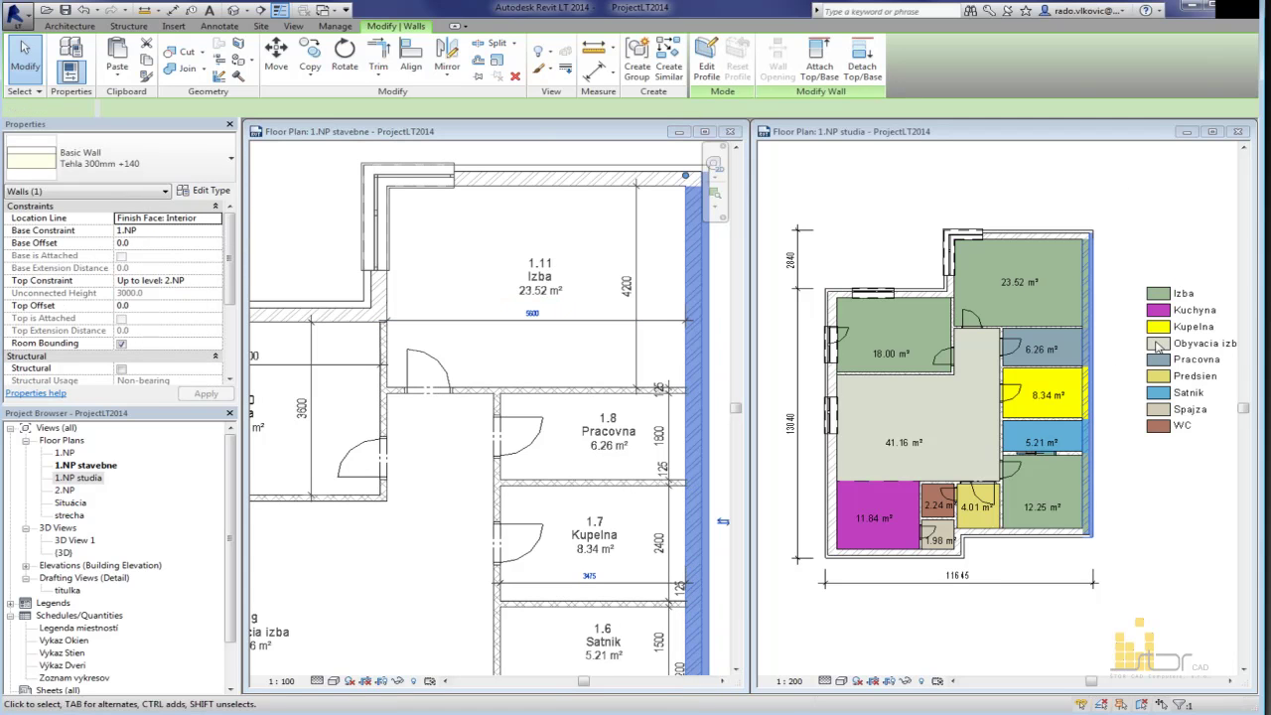
pyautogui.scroll(4, 1174, 364)
pyautogui.scroll(-3, 1077, 487)
pyautogui.moveTo(1083, 486); pyautogui.dragTo(1098, 365, button='middle')
pyautogui.click(1112, 464)
pyautogui.click(1061, 419)
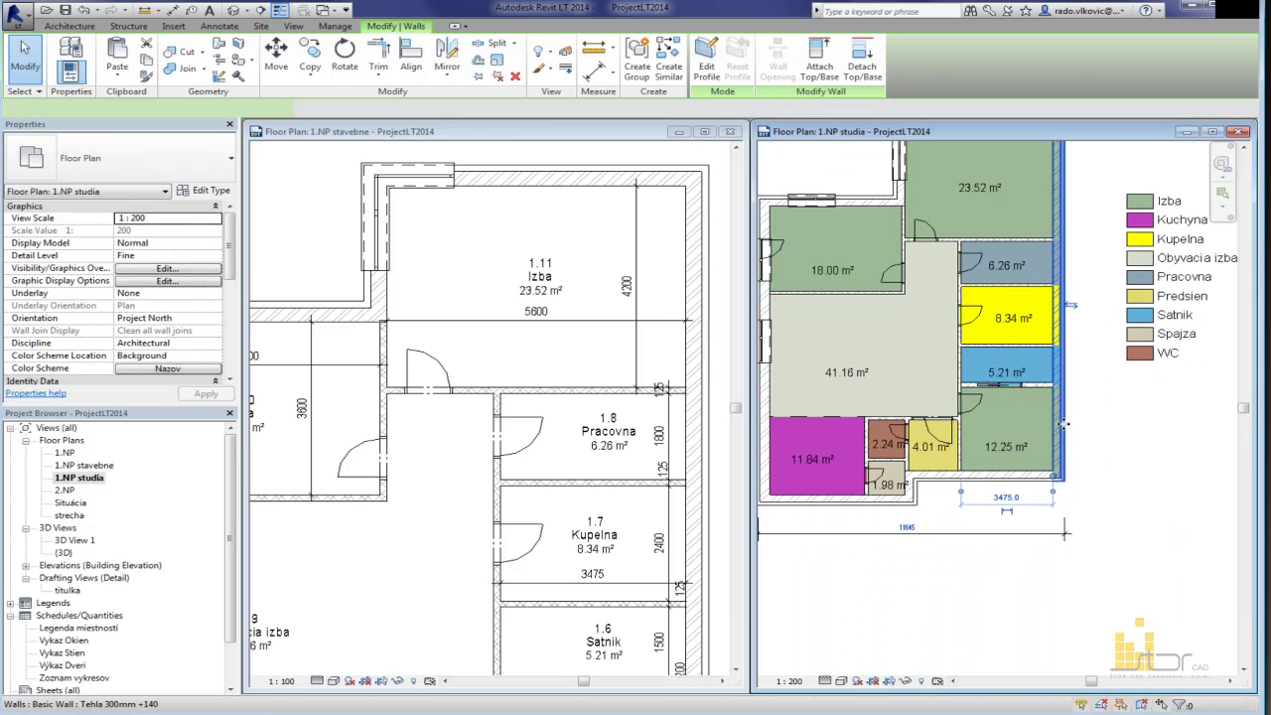
pyautogui.moveTo(1080, 424); pyautogui.dragTo(1095, 437)
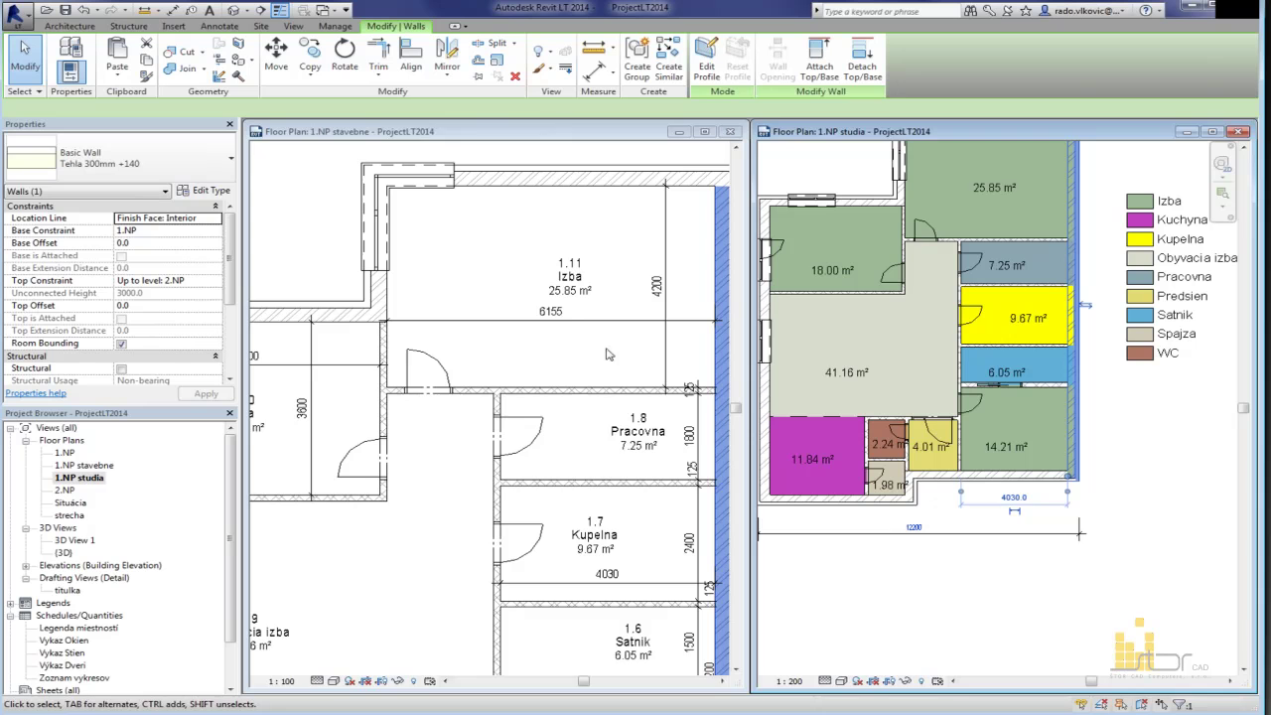
pyautogui.scroll(-3, 573, 340)
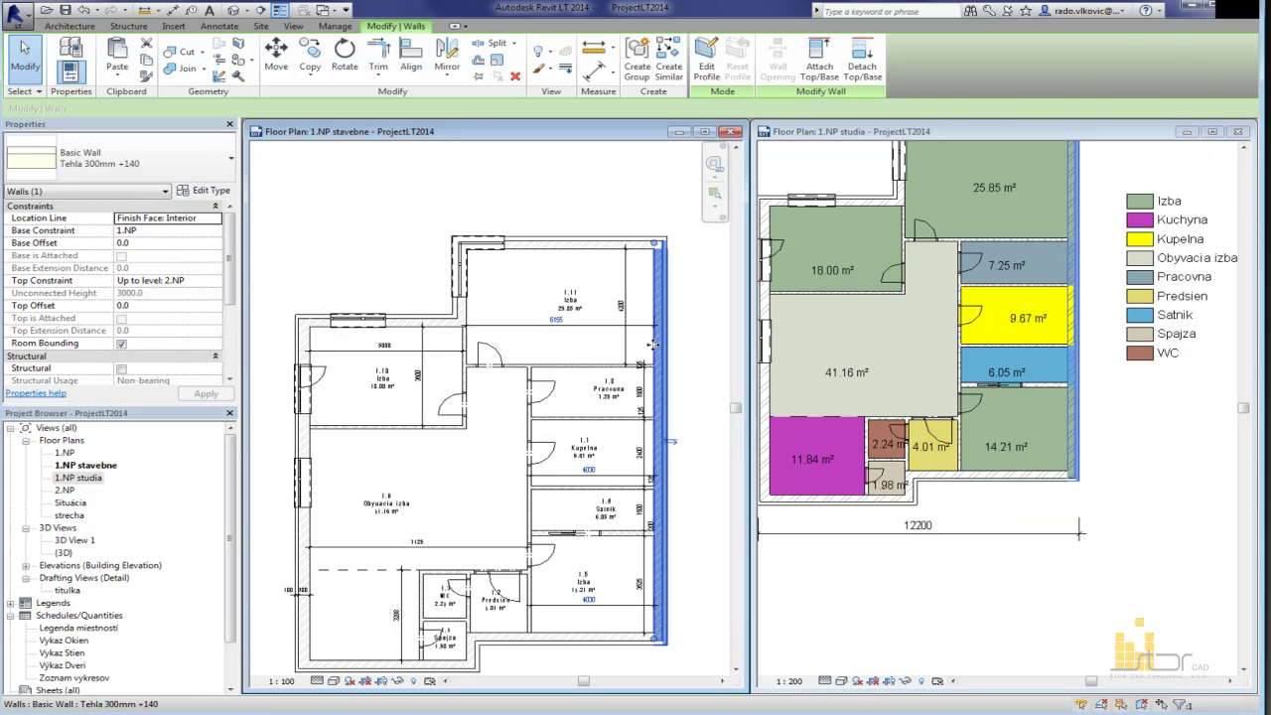
pyautogui.click(718, 377)
# Step: Set the detail level of the 1.NP studia plan to Coarse
pyautogui.scroll(-1, 719, 377)
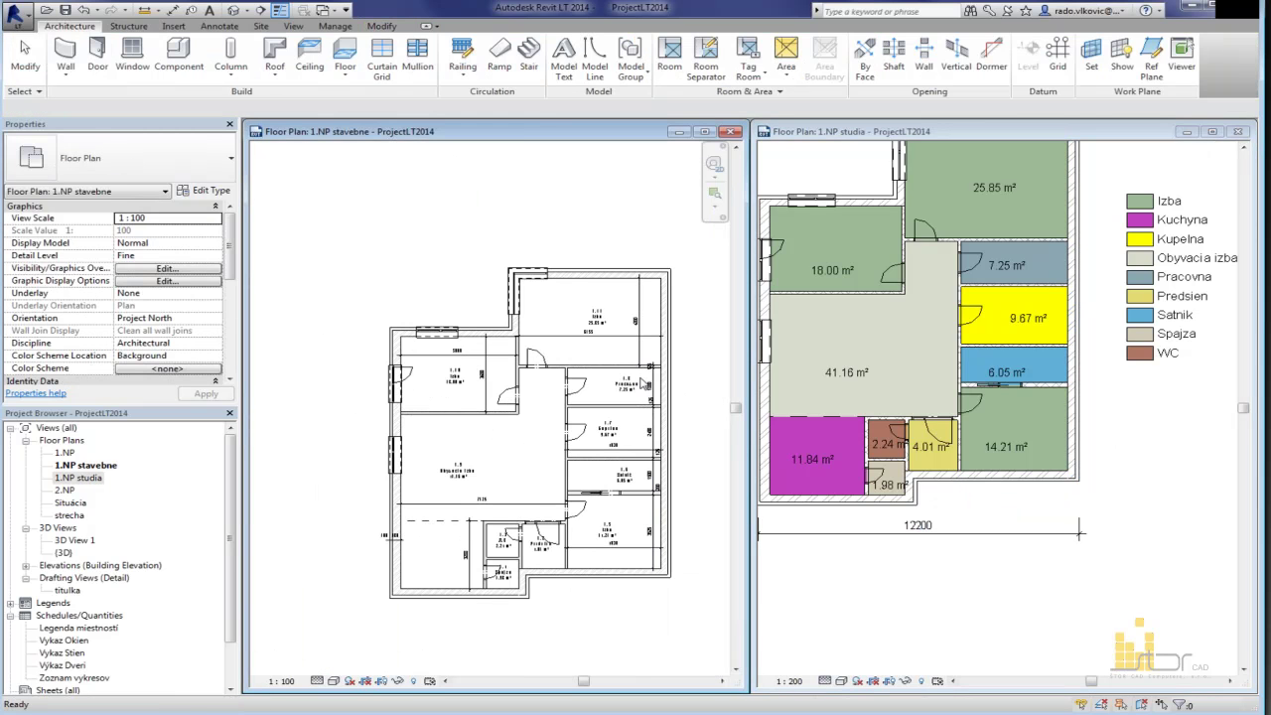
pyautogui.click(1004, 522)
pyautogui.press('a')
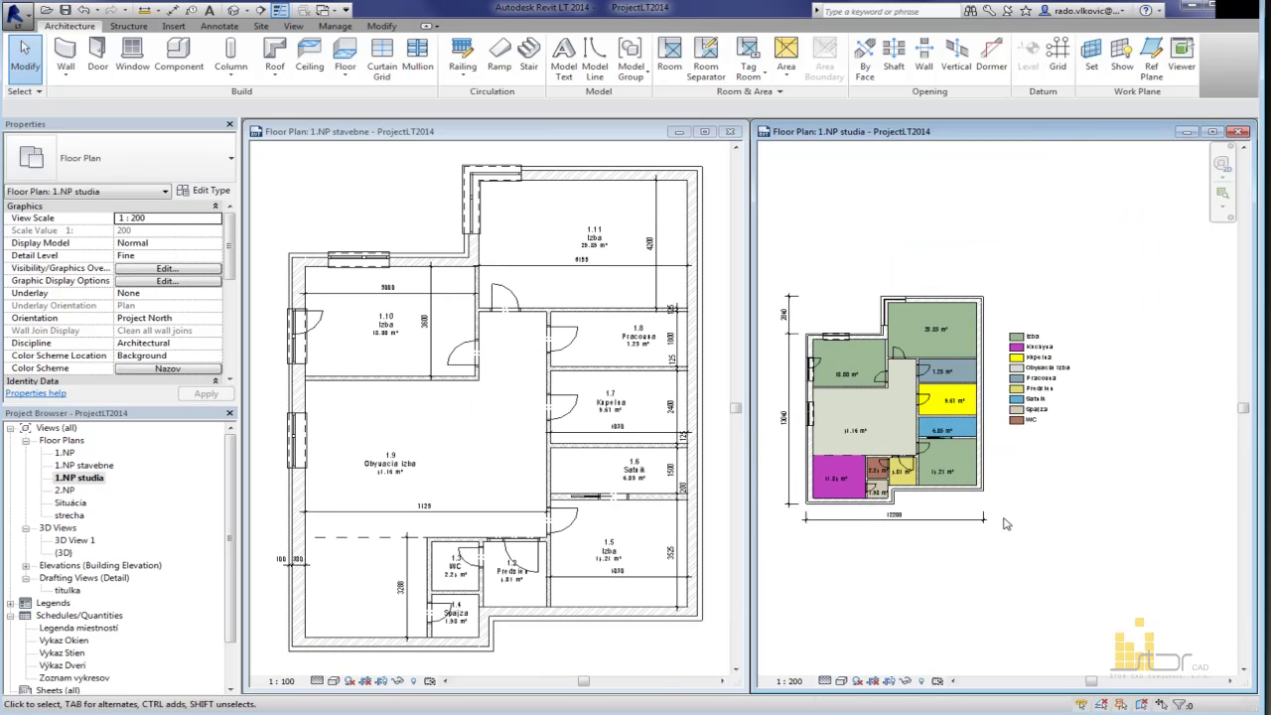
pyautogui.scroll(3, 774, 462)
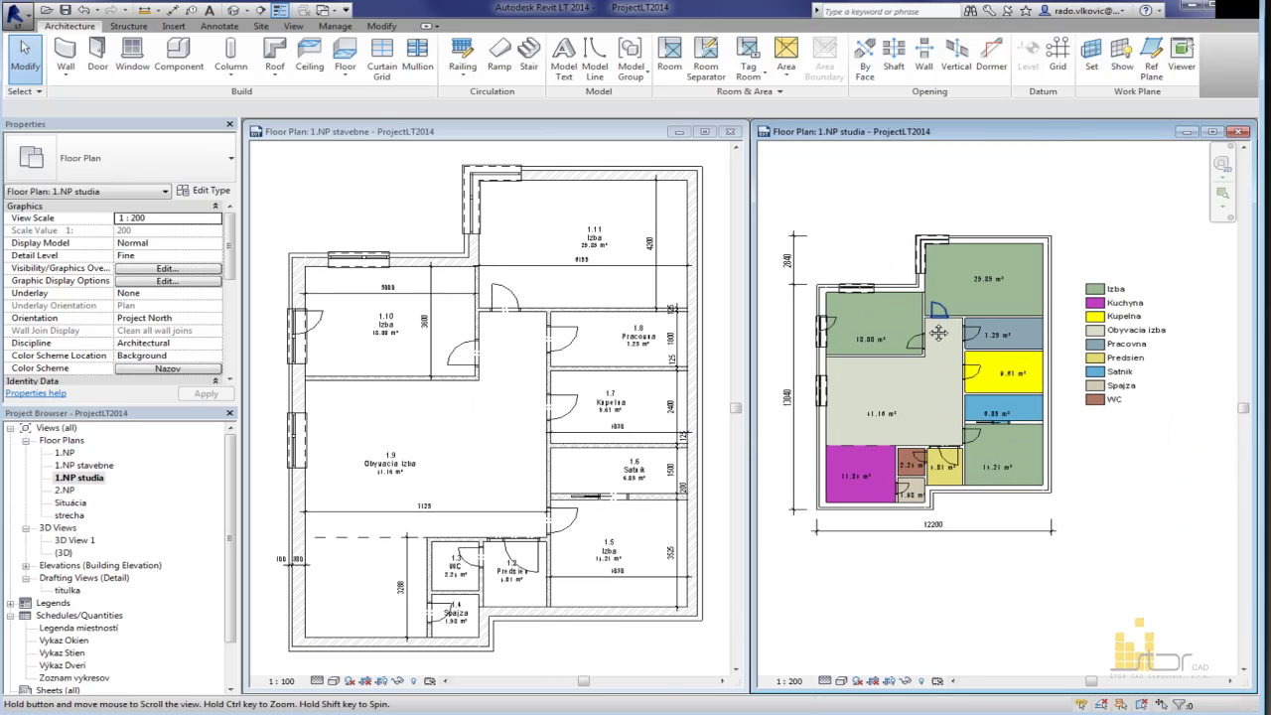
pyautogui.click(502, 425)
pyautogui.scroll(-2, 503, 427)
pyautogui.scroll(1, 502, 426)
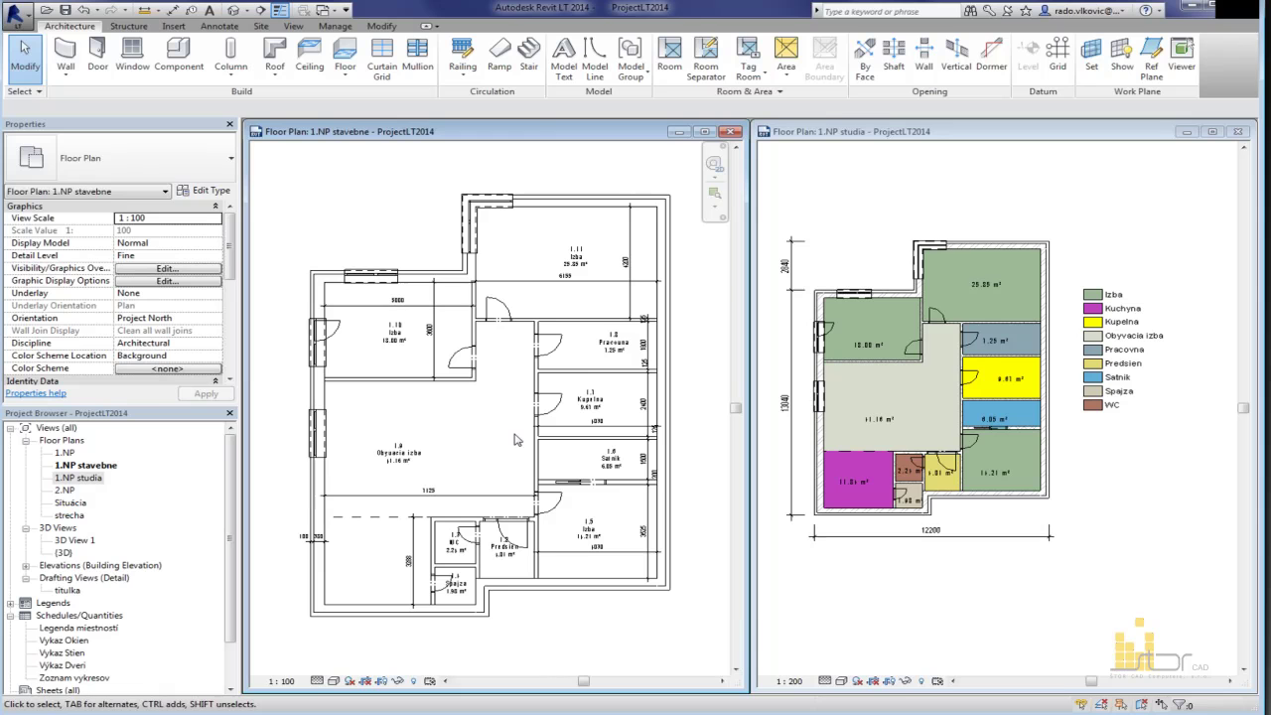
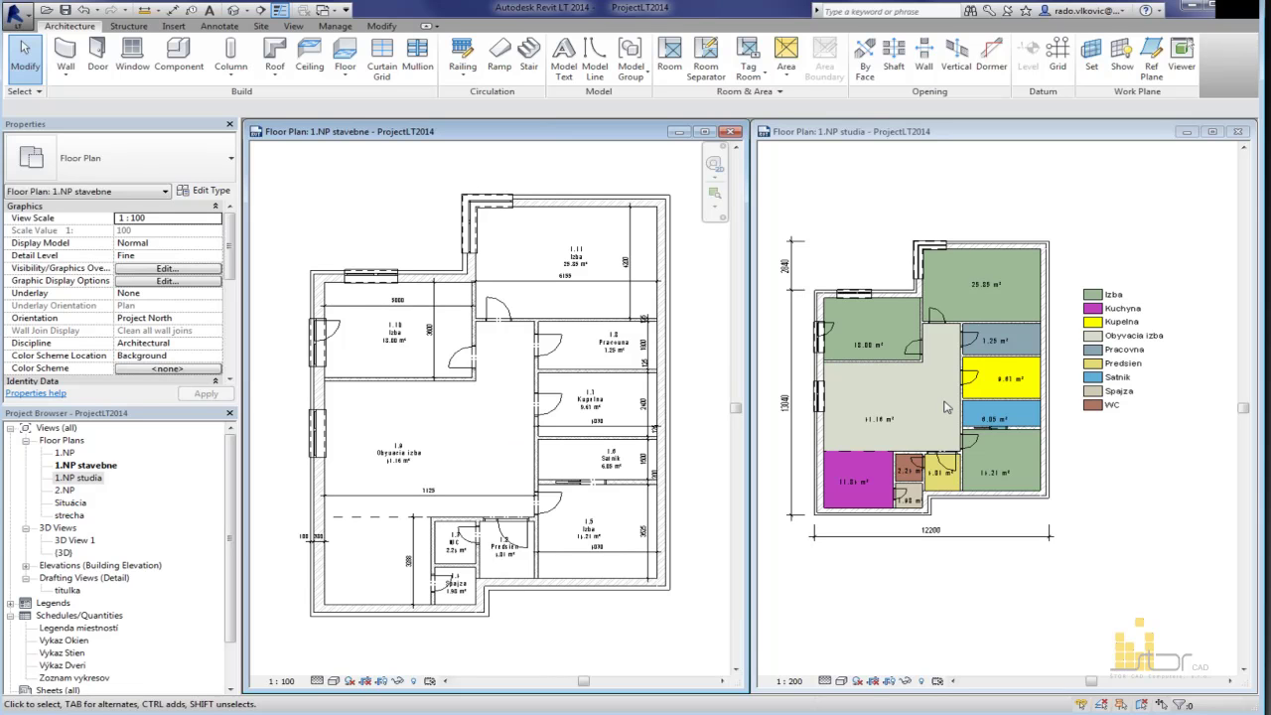
pyautogui.click(1008, 623)
pyautogui.click(841, 681)
pyautogui.click(848, 639)
pyautogui.scroll(4, 1013, 583)
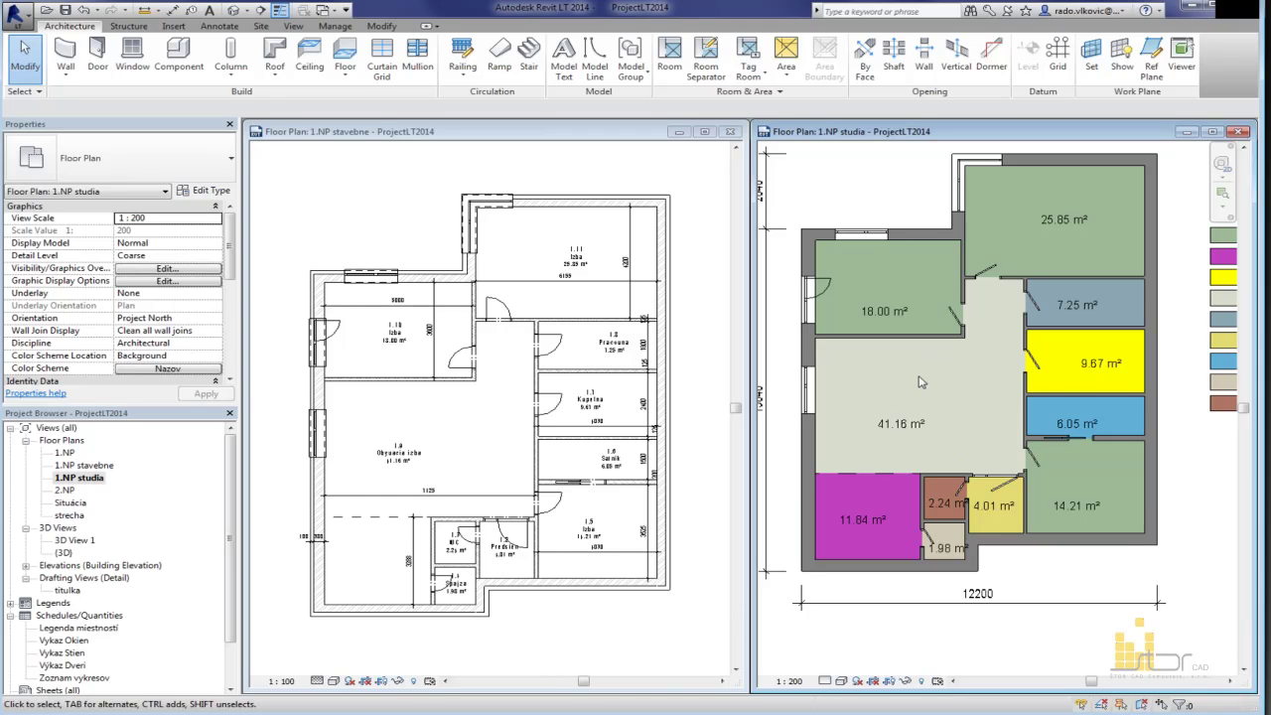
pyautogui.scroll(-1, 934, 373)
# Step: In 1.NP stavebne, shift the partition between rooms 1.11 and 1.8 upward, leaving room 1.11 about 3900 mm deep
pyautogui.click(437, 327)
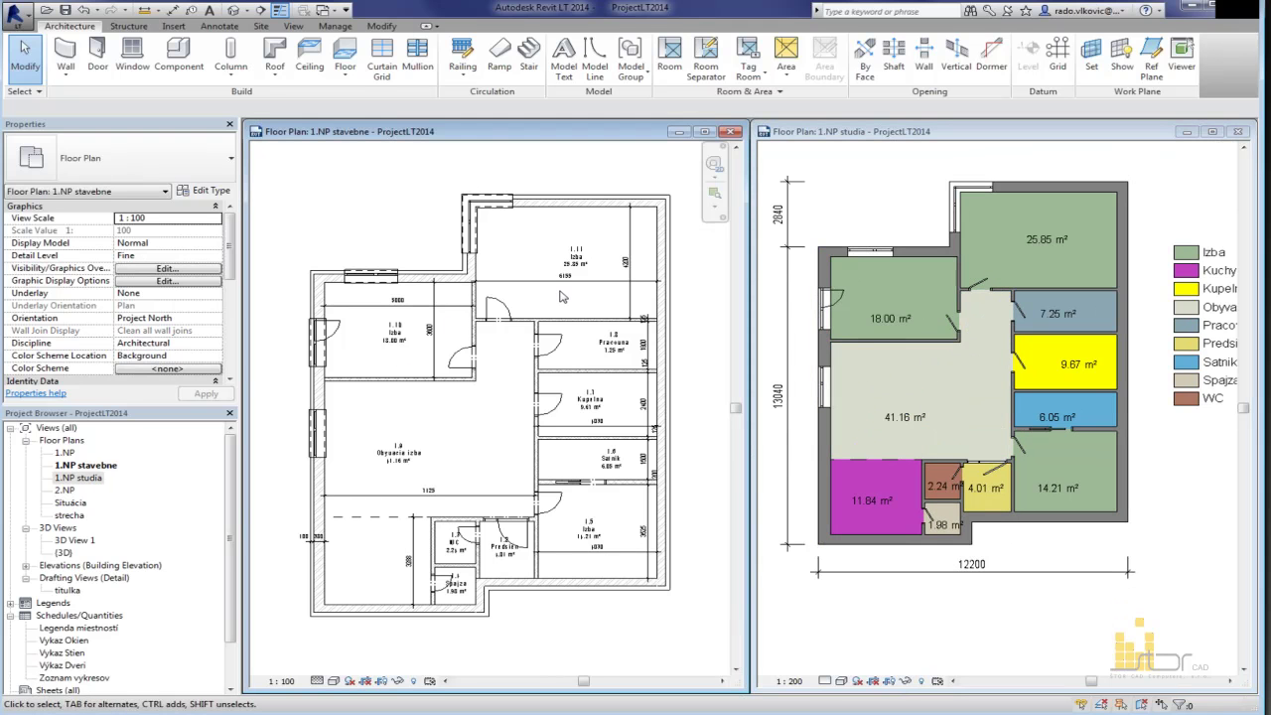
pyautogui.scroll(3, 472, 312)
pyautogui.moveTo(548, 309); pyautogui.dragTo(574, 309)
pyautogui.click(595, 302)
pyautogui.scroll(-2, 595, 300)
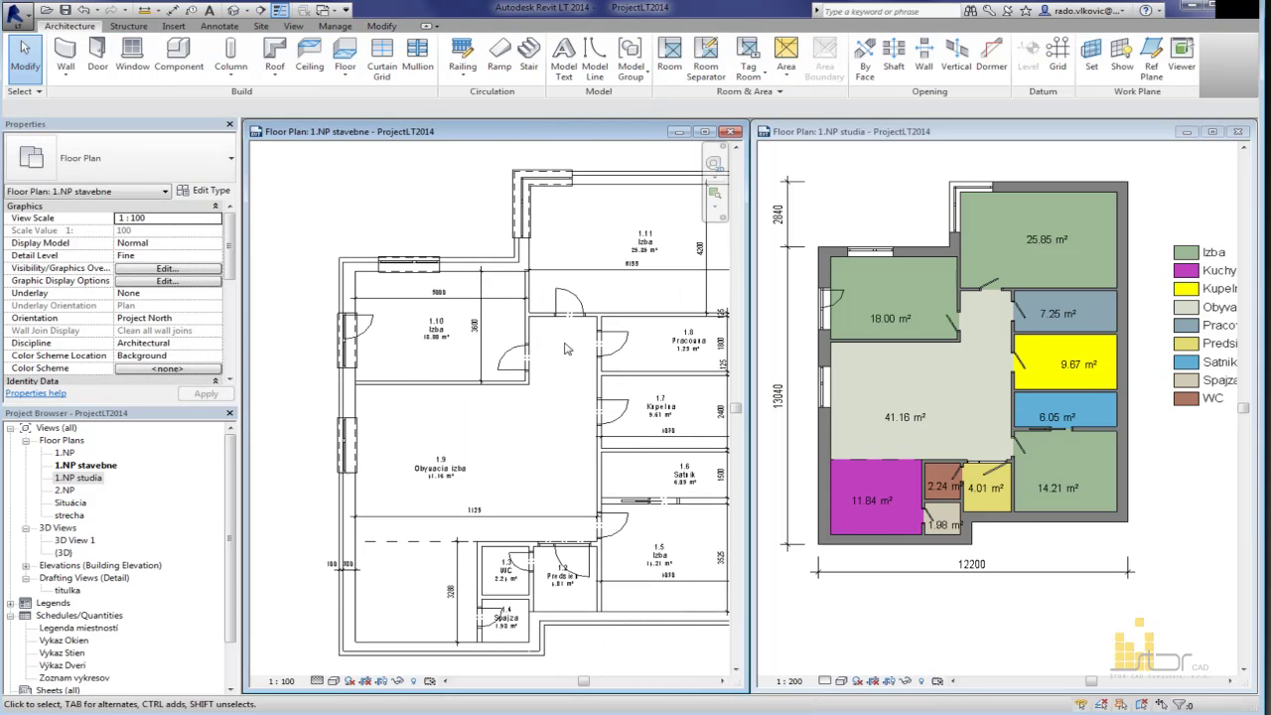
pyautogui.scroll(2, 662, 337)
pyautogui.click(670, 310)
pyautogui.moveTo(671, 307); pyautogui.dragTo(670, 298)
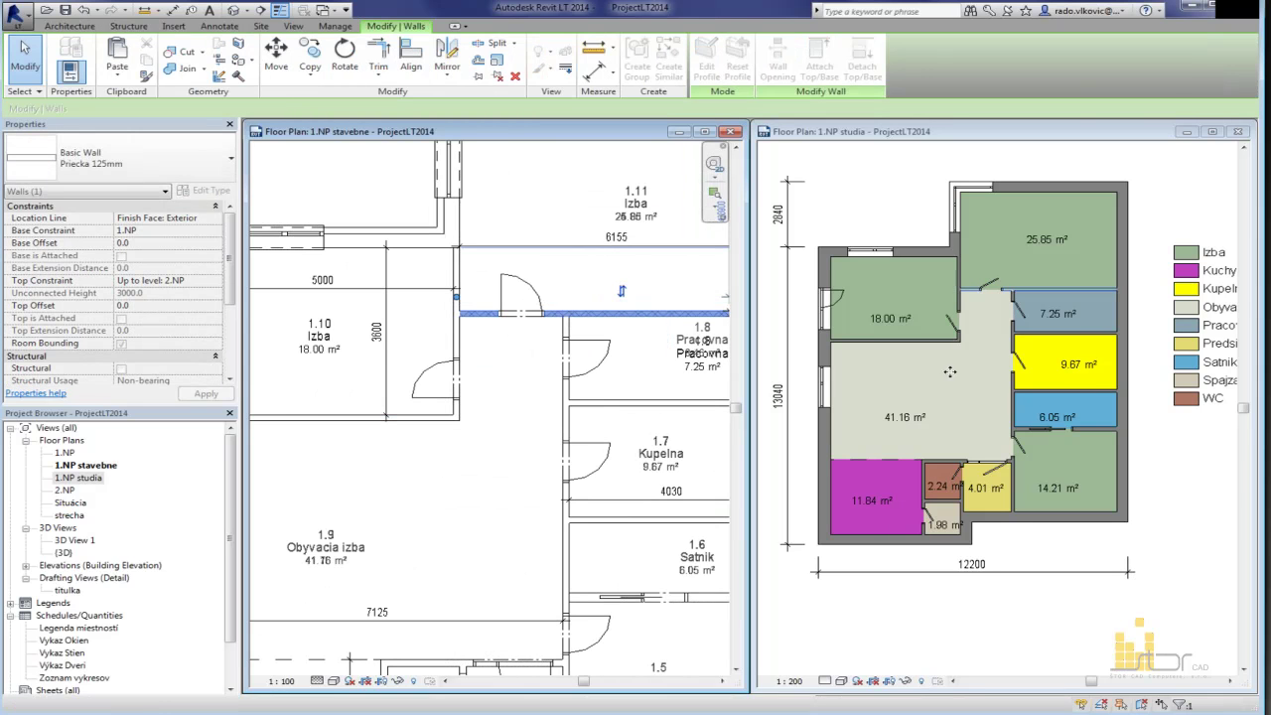
# Step: Turn shadows on in the 1.NP studia plan and check the room fills and doors with them
pyautogui.click(871, 661)
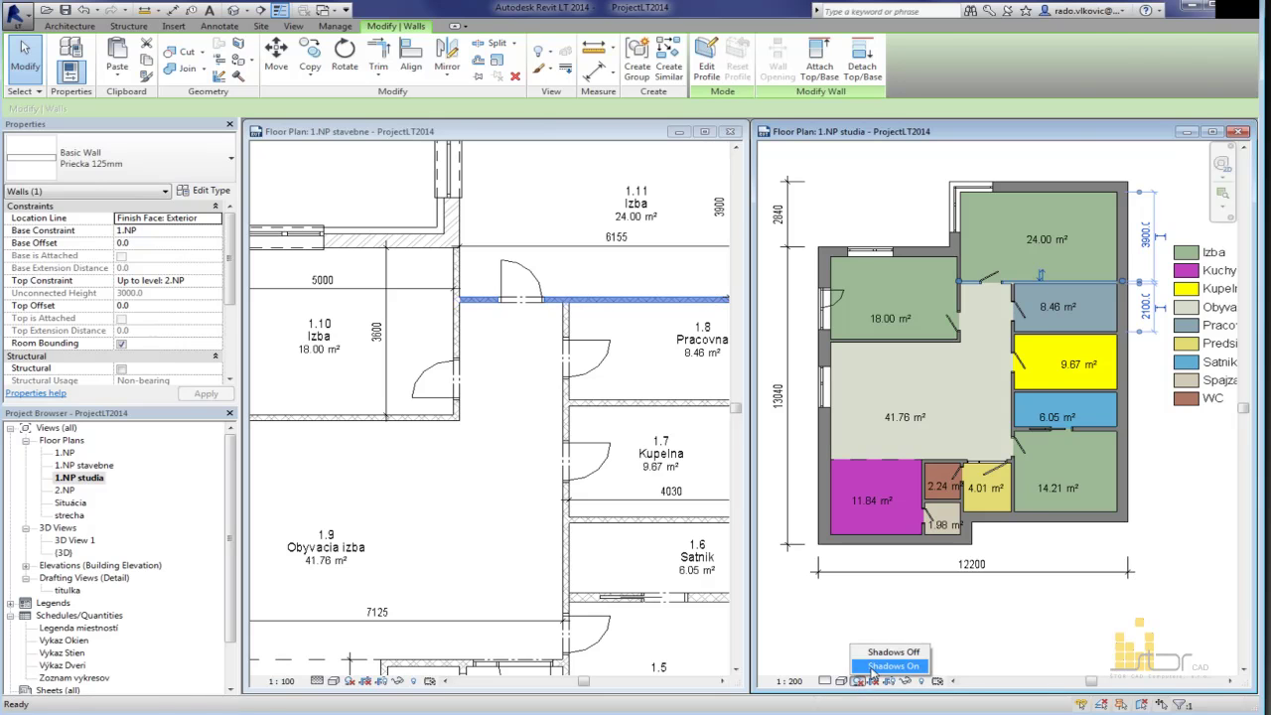
pyautogui.click(872, 667)
pyautogui.press('Escape')
pyautogui.scroll(1, 934, 437)
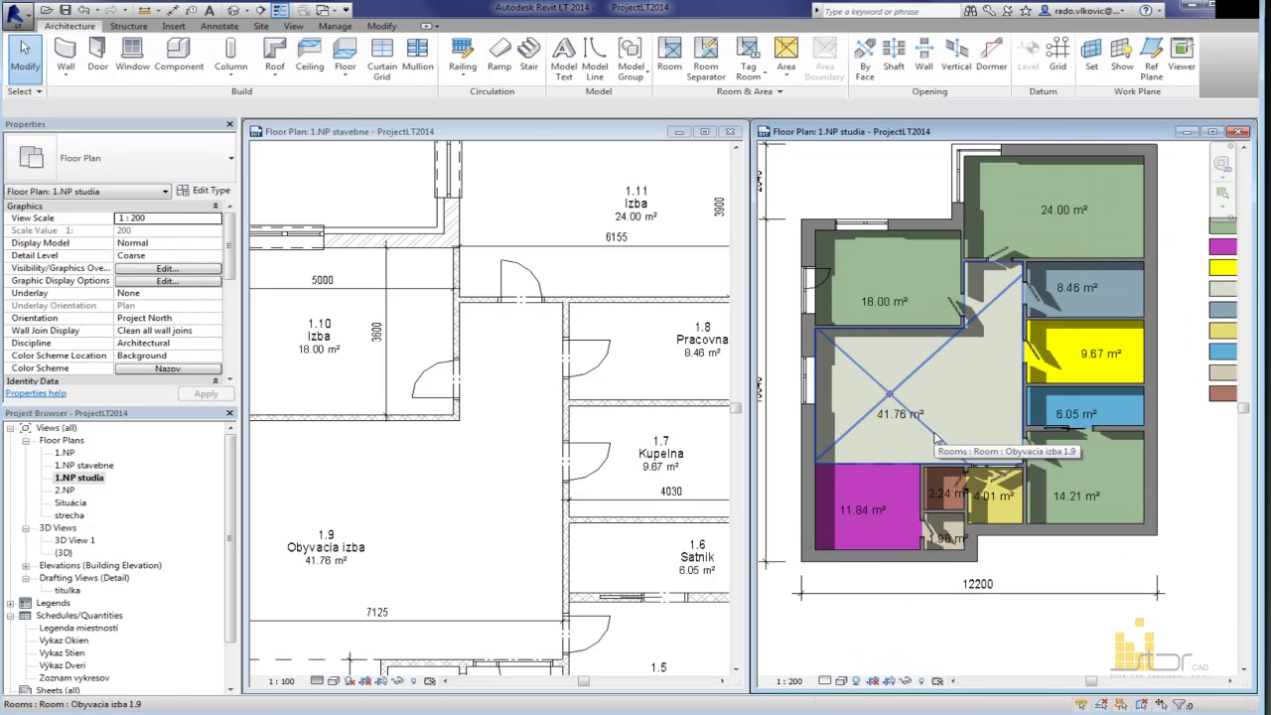
pyautogui.scroll(-1, 805, 363)
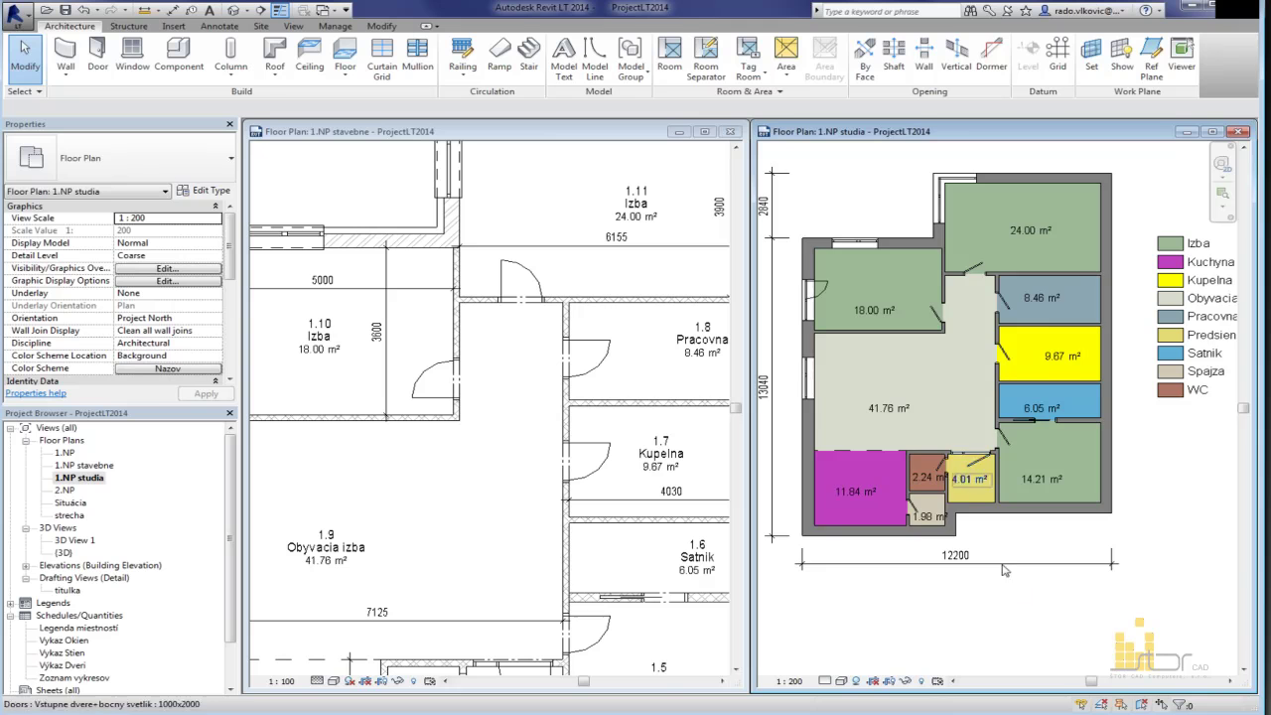
pyautogui.scroll(-1, 1051, 607)
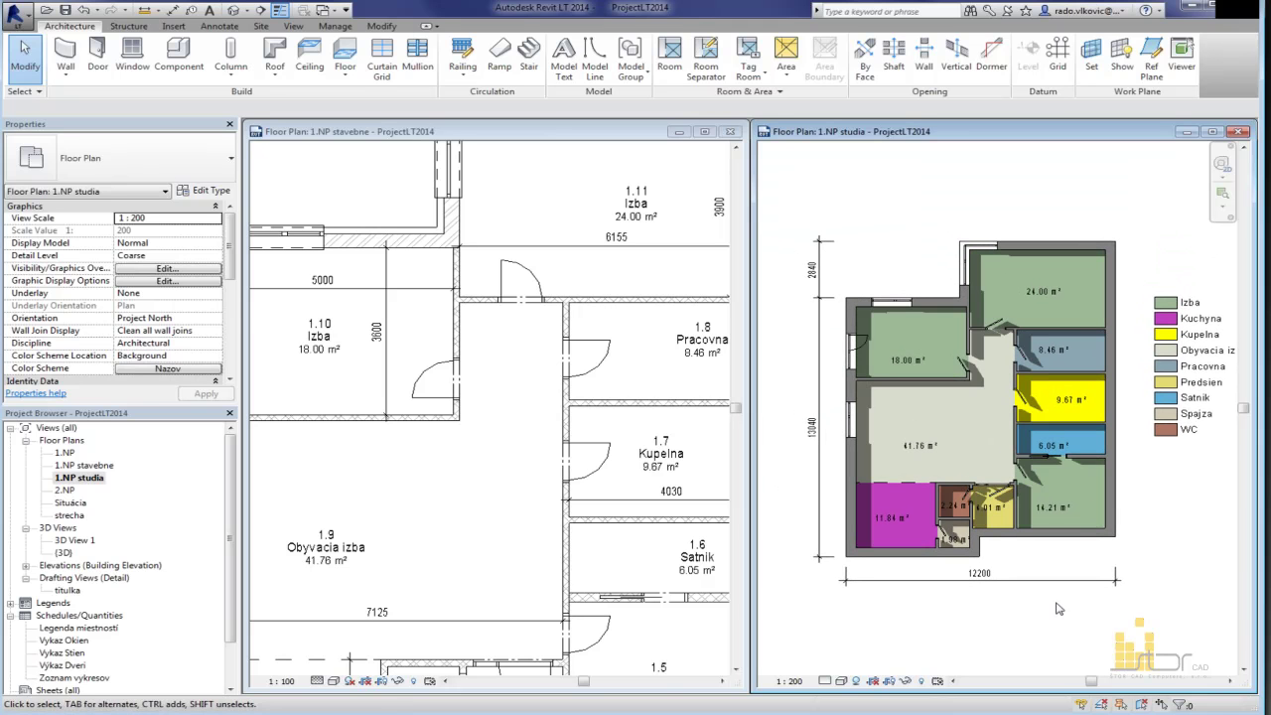
# Step: In 1.NP stavebne, place an aligned dimension chain above the plan through the outer walls and window edges of the upper facade
pyautogui.click(441, 542)
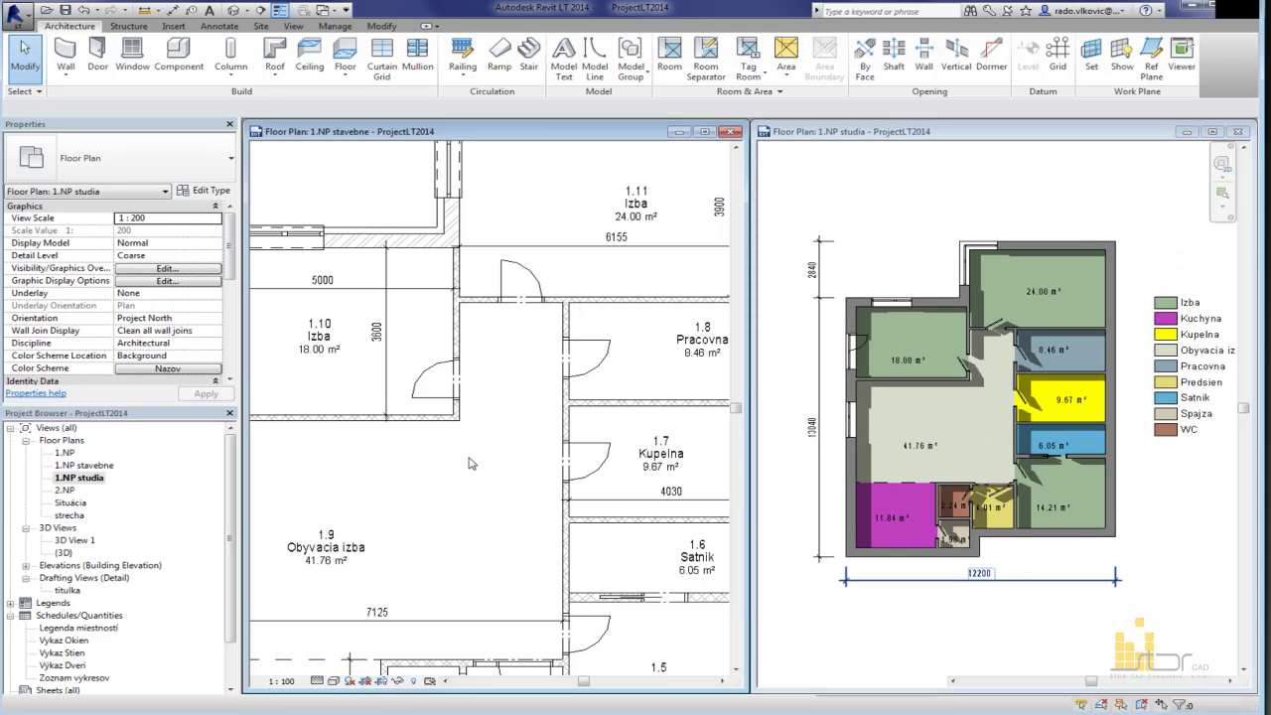
pyautogui.scroll(-3, 441, 541)
pyautogui.scroll(1, 441, 542)
pyautogui.scroll(-2, 441, 541)
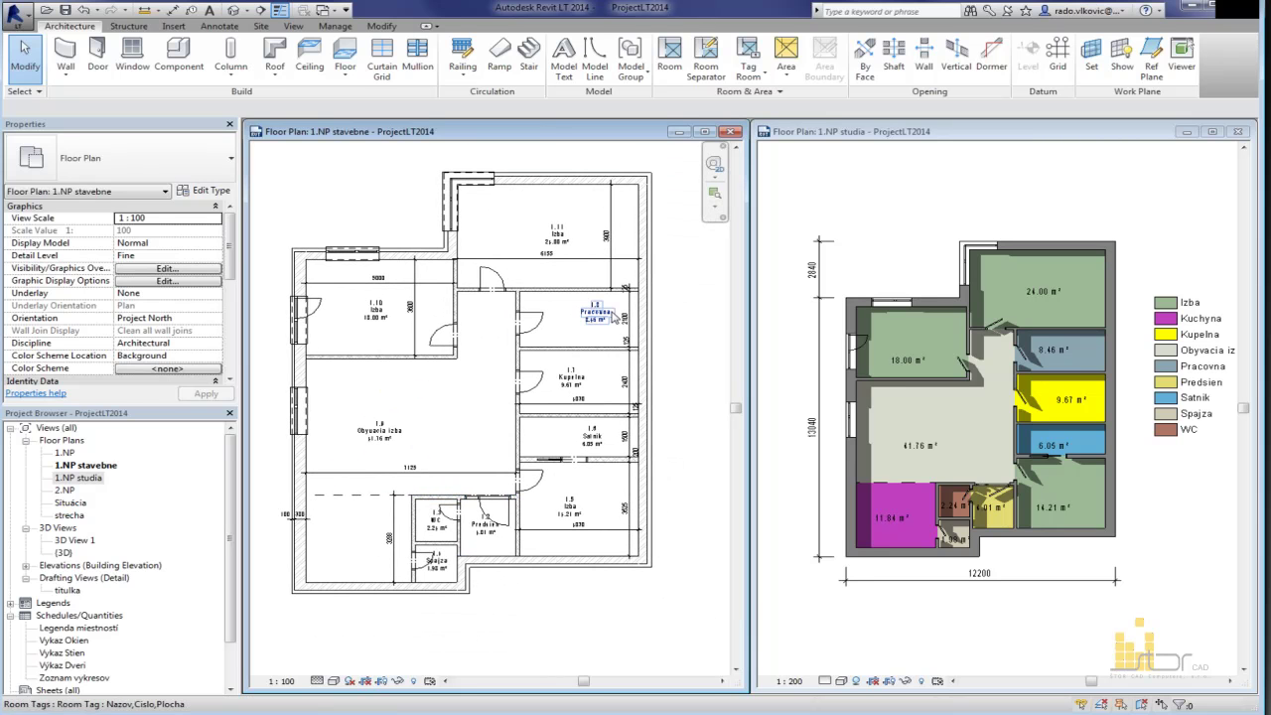
pyautogui.press('i')
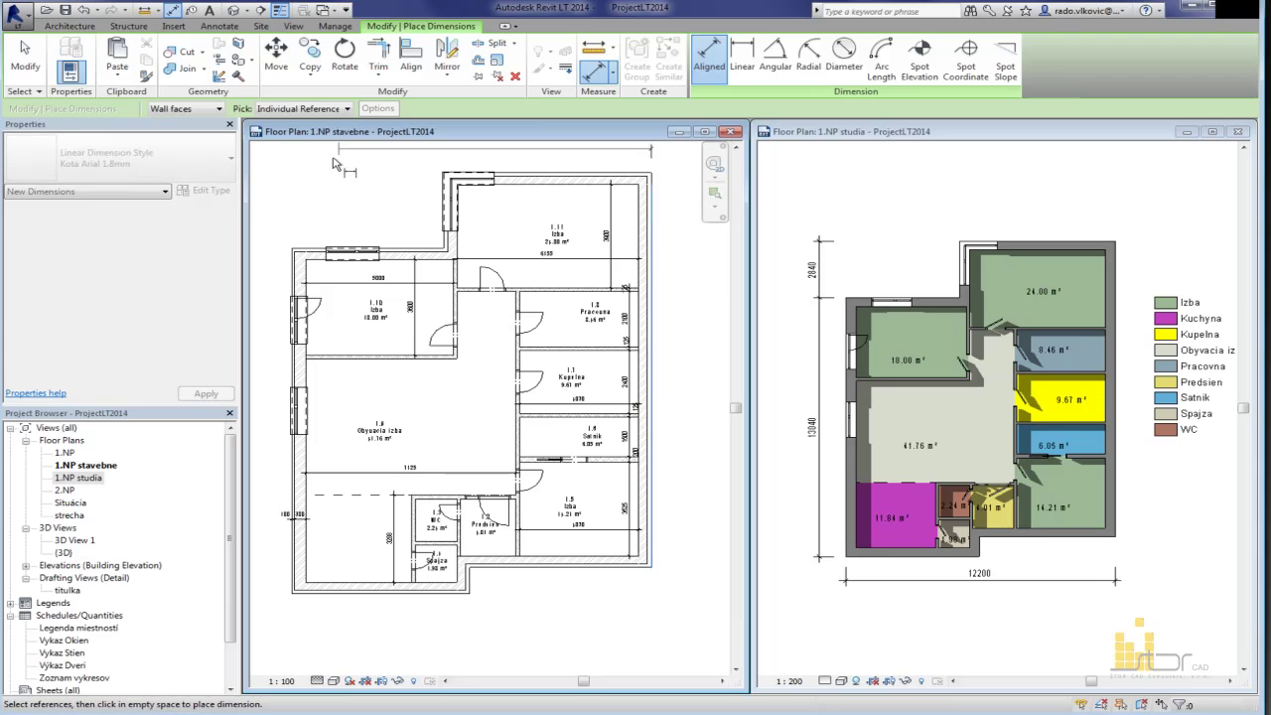
pyautogui.scroll(1, 420, 257)
pyautogui.scroll(1, 419, 256)
pyautogui.scroll(-2, 477, 298)
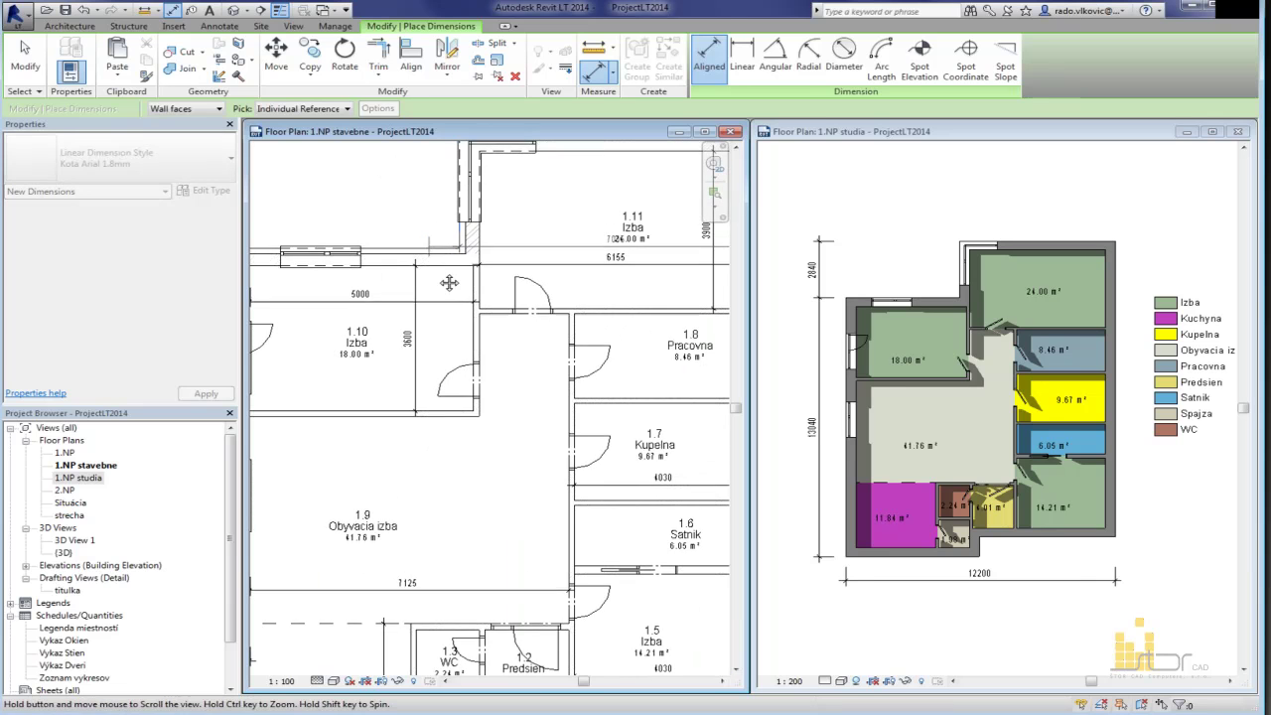
pyautogui.scroll(2, 620, 177)
pyautogui.click(617, 195)
pyautogui.click(357, 315)
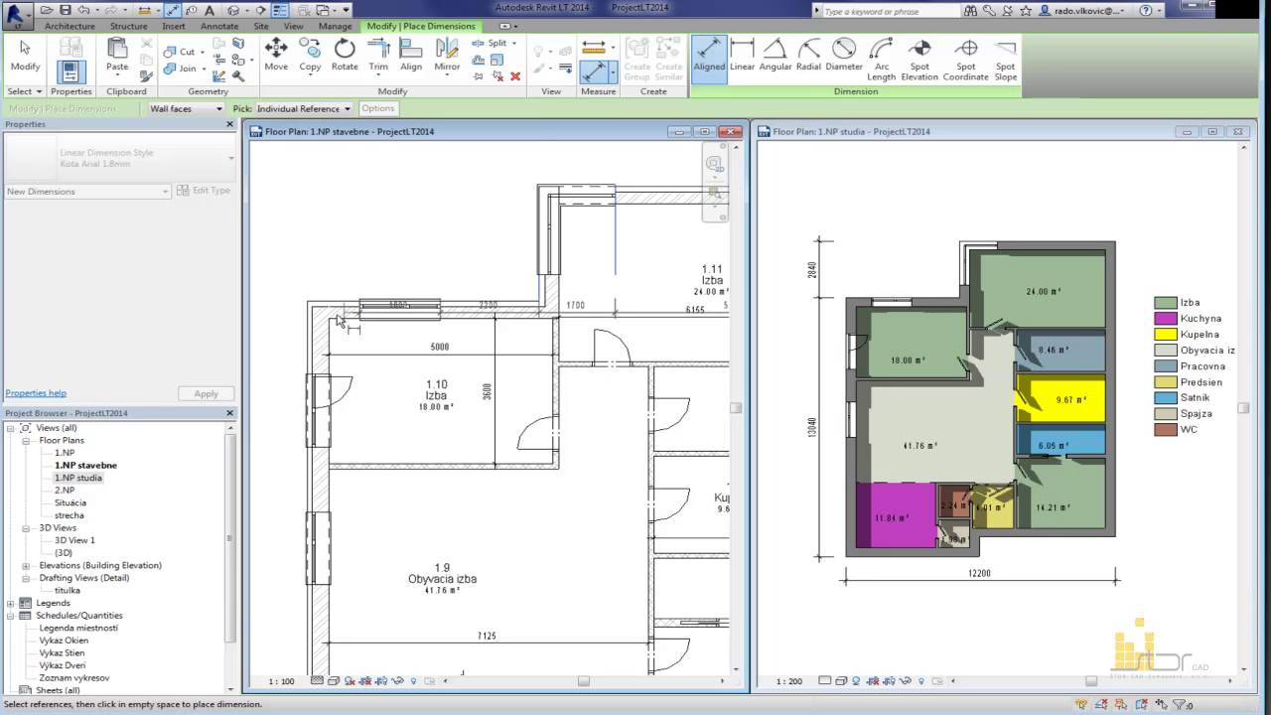
pyautogui.click(311, 331)
pyautogui.click(392, 156)
pyautogui.moveTo(422, 182); pyautogui.dragTo(382, 278, button='middle')
pyautogui.press('Escape')
pyautogui.press('Escape')
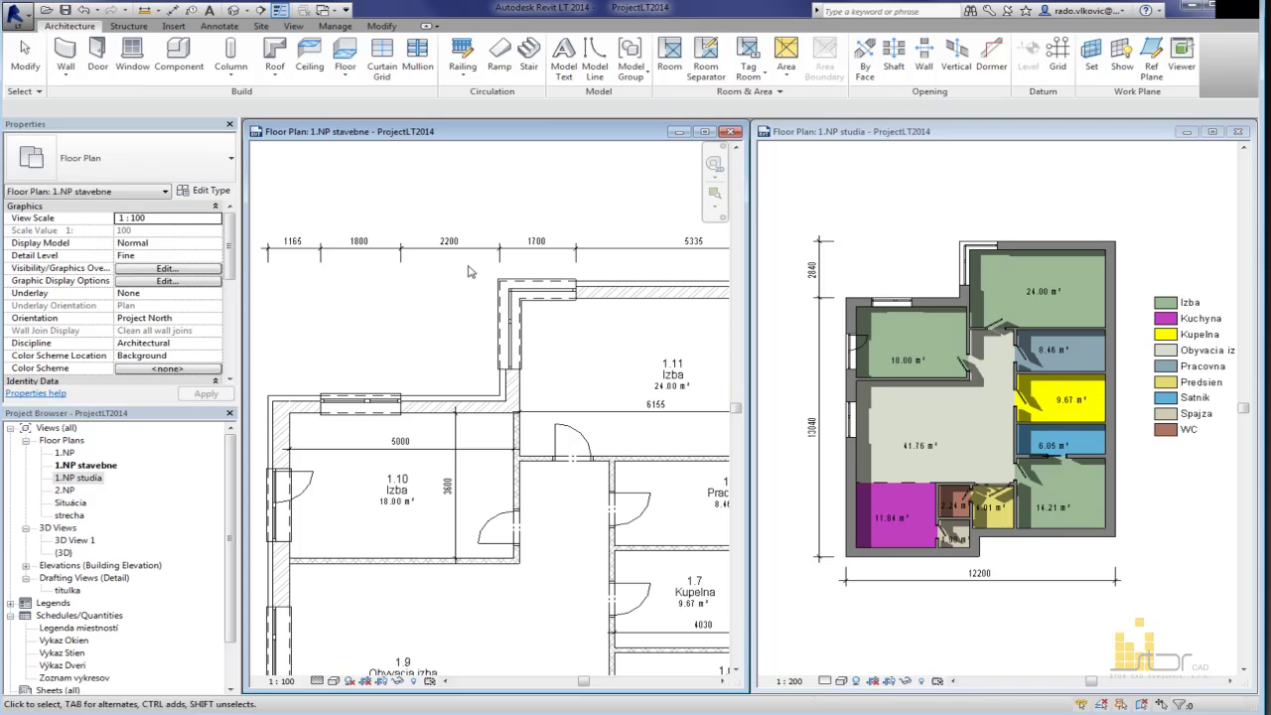
# Step: Tag the upper facade window of room 1.10 without a leader and place the tag directly below that window's width dimension
pyautogui.press('t')
pyautogui.press('g')
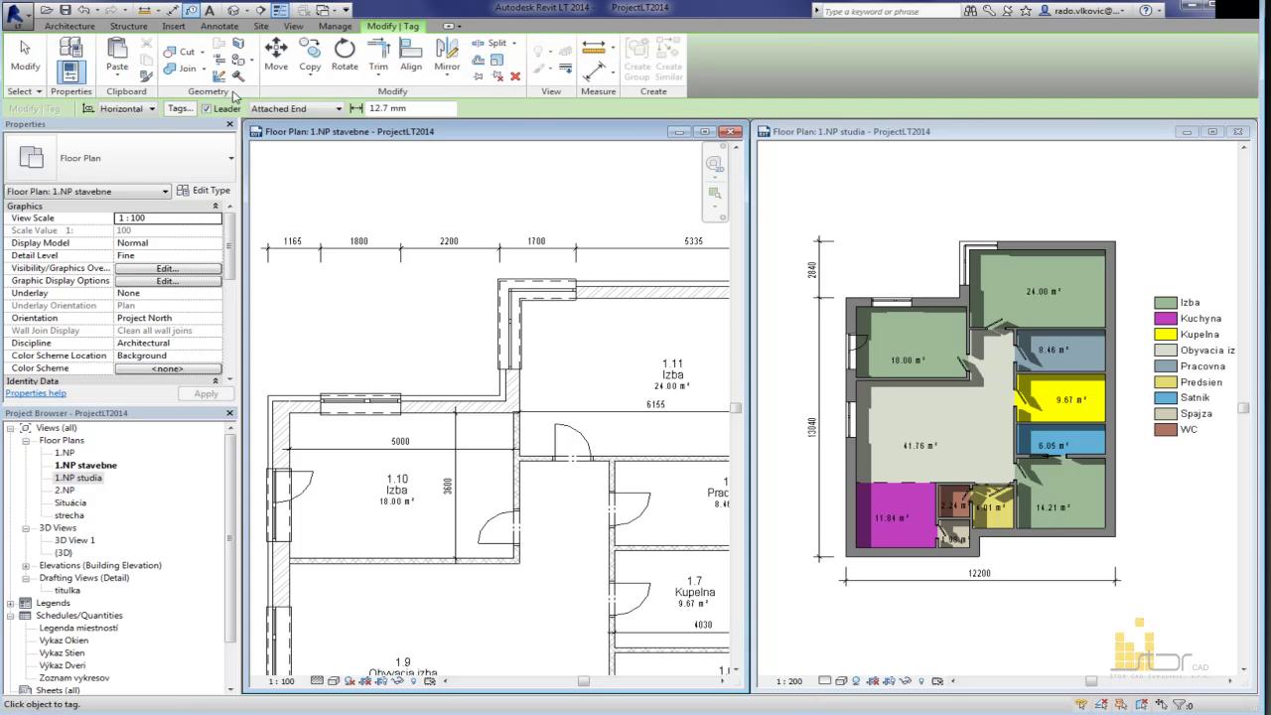
pyautogui.click(206, 108)
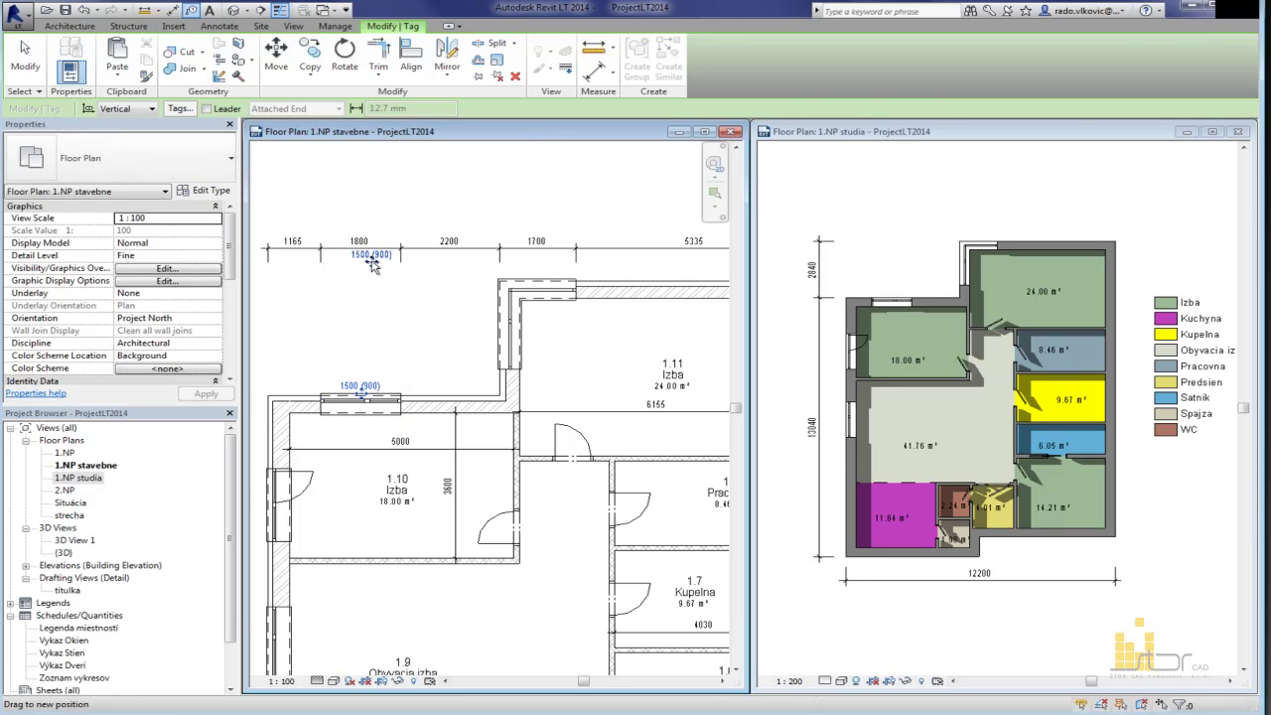
pyautogui.moveTo(367, 265); pyautogui.dragTo(367, 265)
pyautogui.moveTo(260, 476); pyautogui.dragTo(466, 368, button='middle')
pyautogui.press('Escape')
# Step: Create a vertical aligned dimension chain along the facade of rooms 1.10 and 1.9, through the wall corners and window edges
pyautogui.press('d')
pyautogui.press('i')
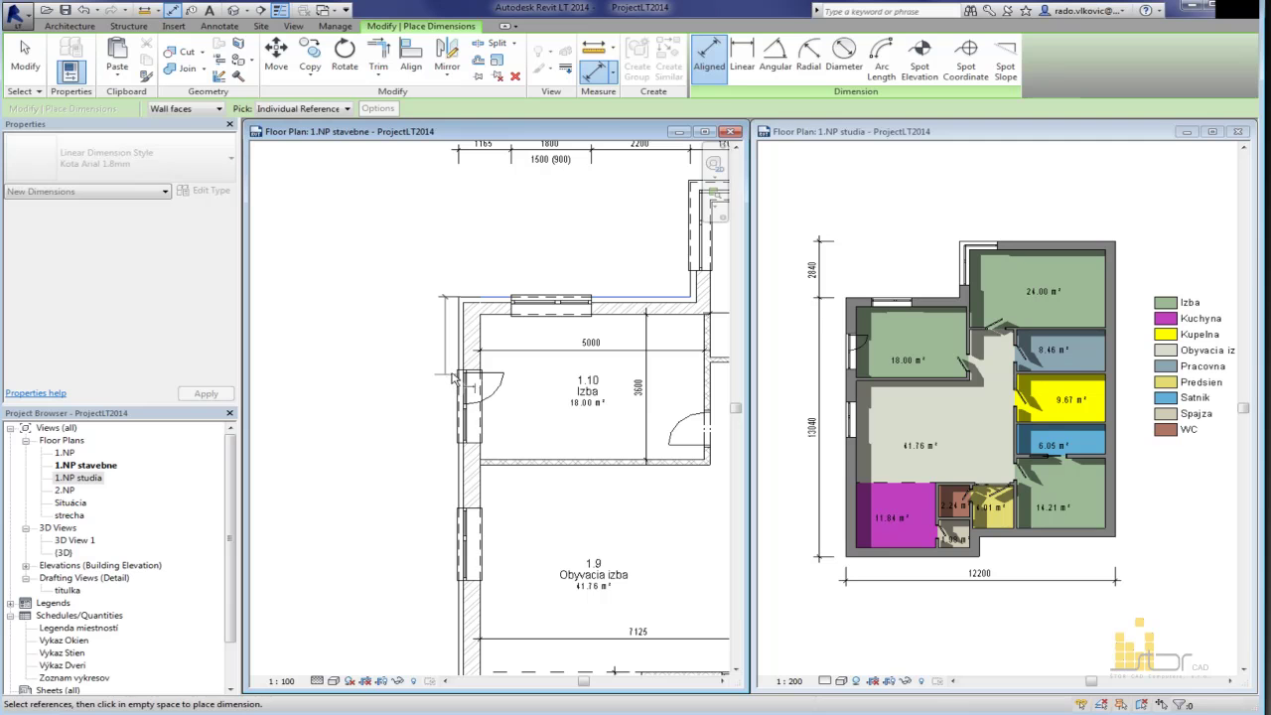
pyautogui.moveTo(483, 517); pyautogui.dragTo(437, 421, button='middle')
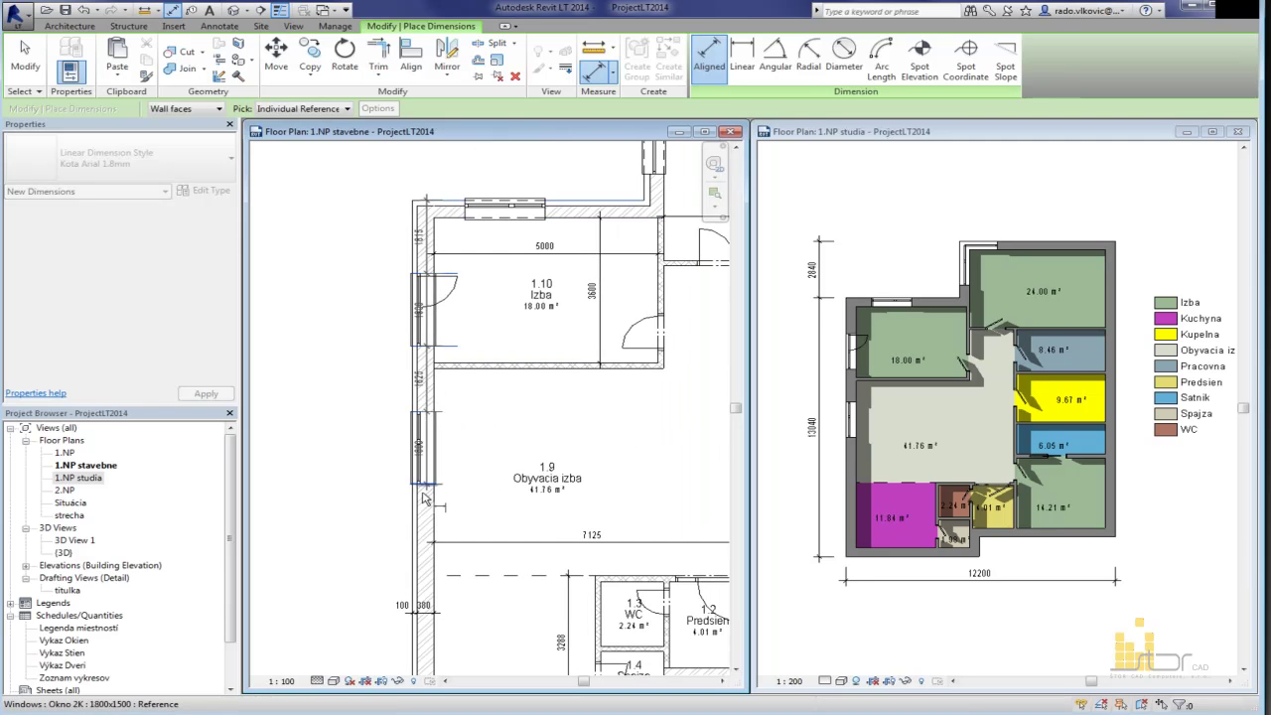
pyautogui.moveTo(425, 566); pyautogui.dragTo(492, 351, button='middle')
pyautogui.click(530, 512)
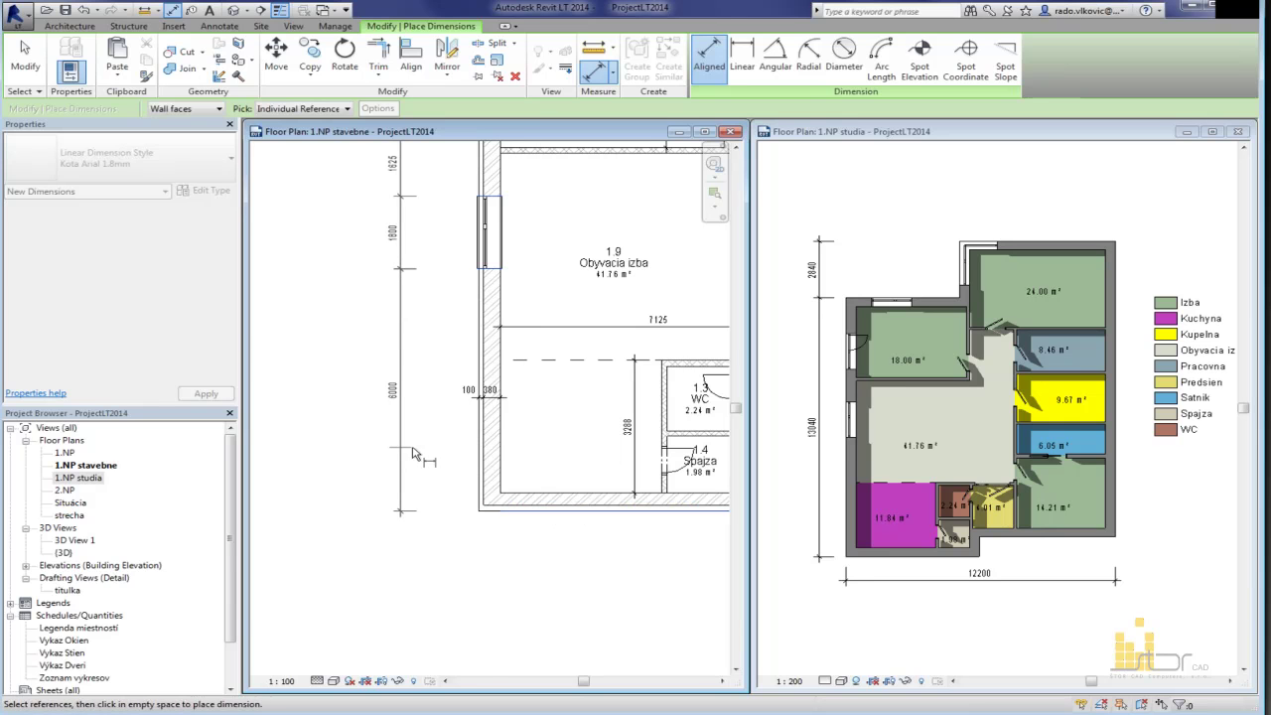
# Step: Place the dimension string outside the left exterior wall and tag the two windows in that wall
pyautogui.click(423, 447)
pyautogui.moveTo(468, 404); pyautogui.dragTo(458, 599, button='middle')
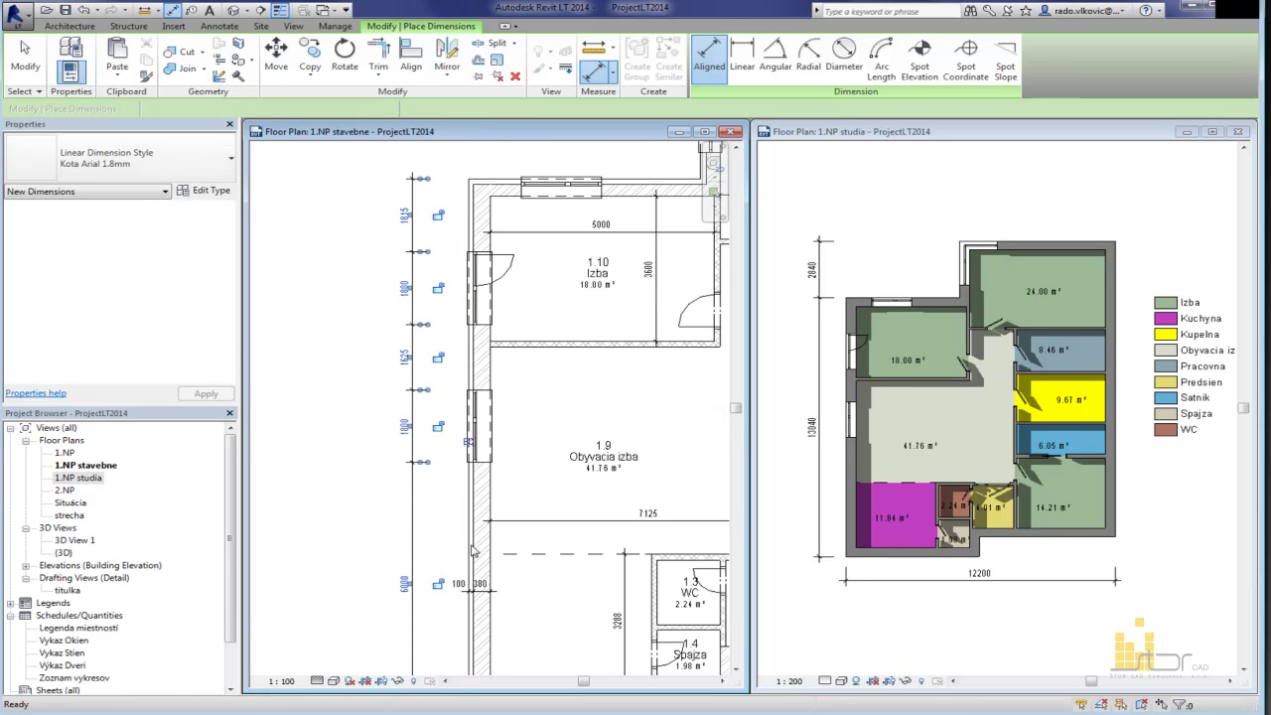
pyautogui.press('t')
pyautogui.press('g')
pyautogui.click(477, 431)
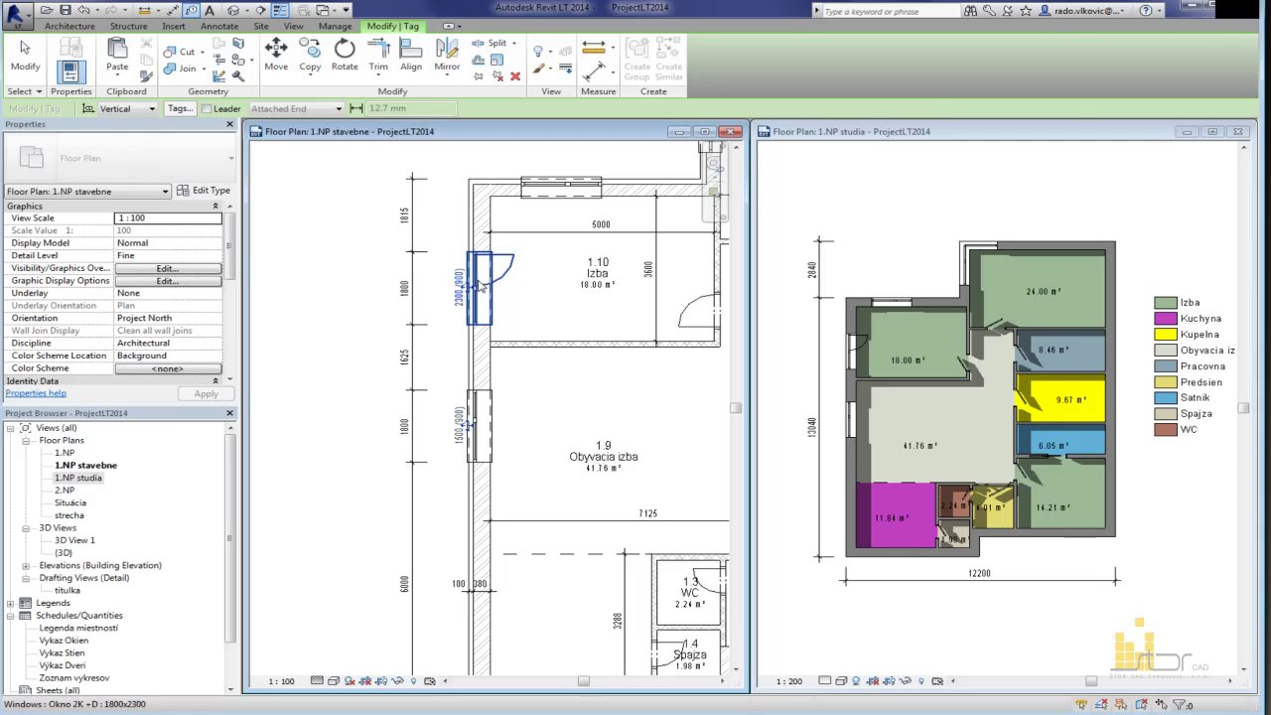
pyautogui.click(481, 287)
pyautogui.press('Escape')
# Step: Move both new window tags left, outside the wall and next to the dimension string
pyautogui.click(462, 447)
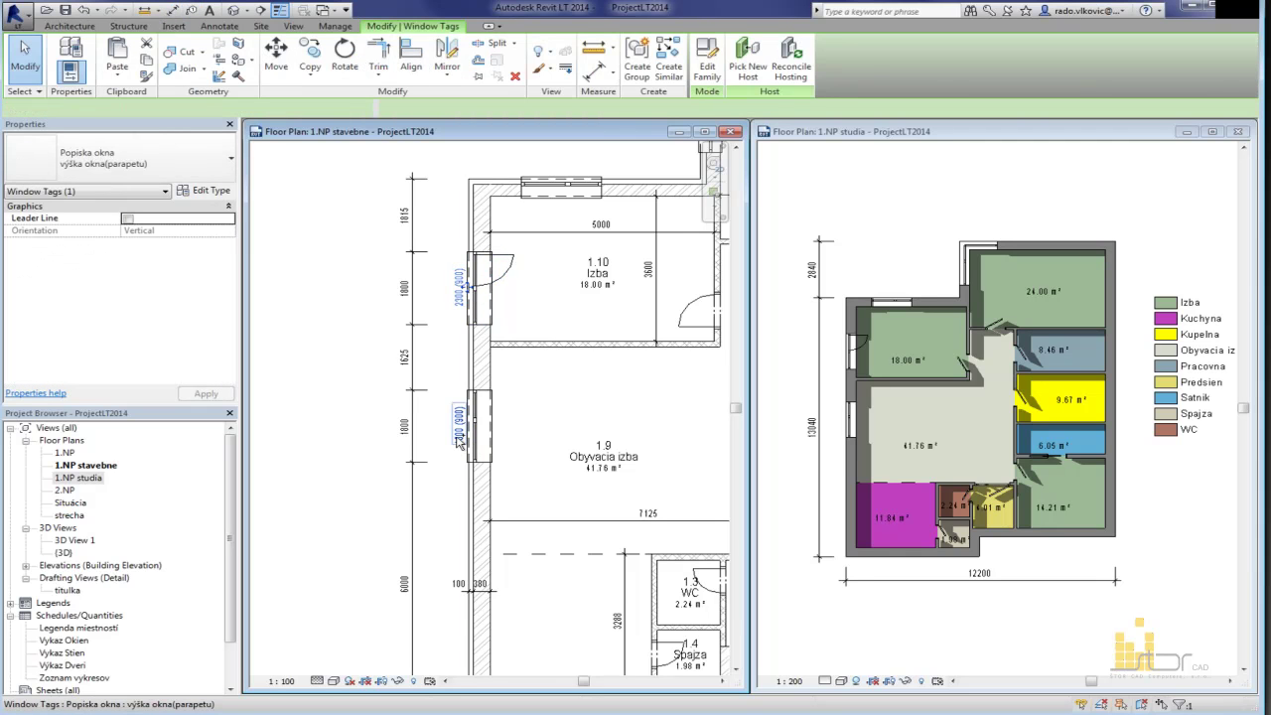
pyautogui.keyDown('ctrl'); pyautogui.click(459, 443); pyautogui.keyUp('ctrl')
pyautogui.press('Left')
pyautogui.click(273, 312)
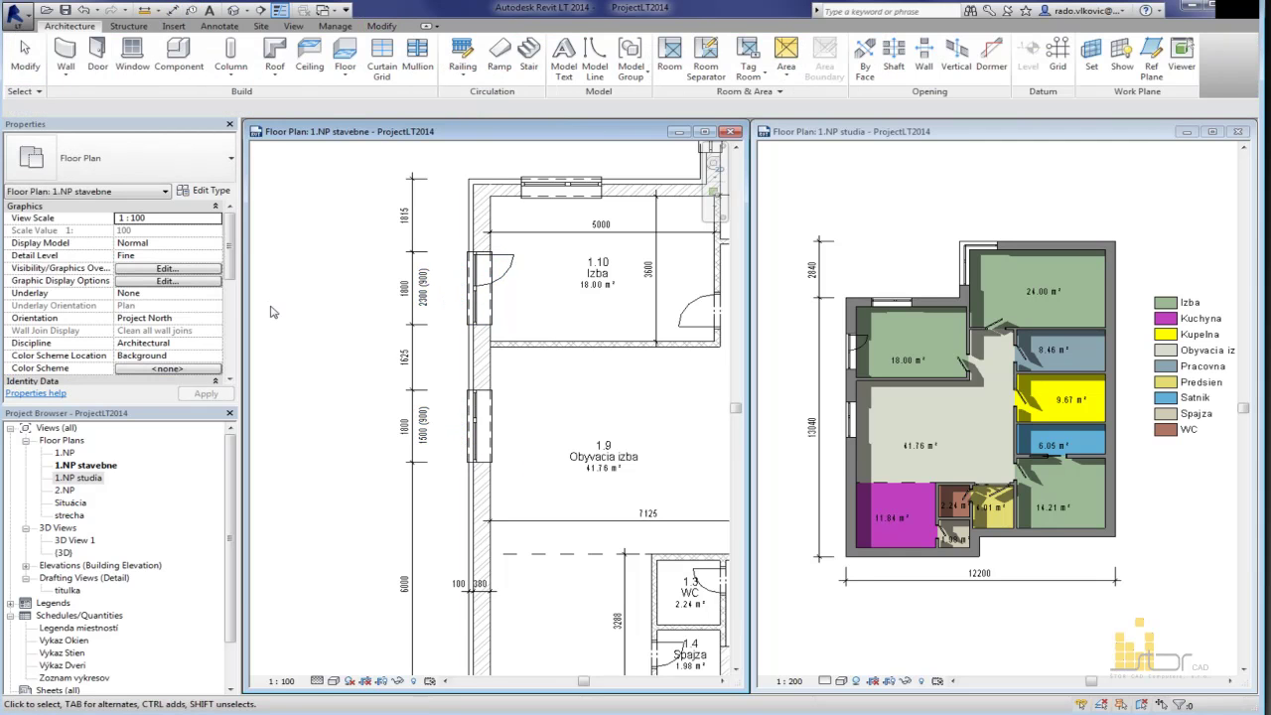
pyautogui.scroll(-1, 582, 335)
pyautogui.scroll(1, 557, 318)
# Step: In the 1.NP studia plan, move the left exterior wall inward by about 300 mm
pyautogui.click(923, 367)
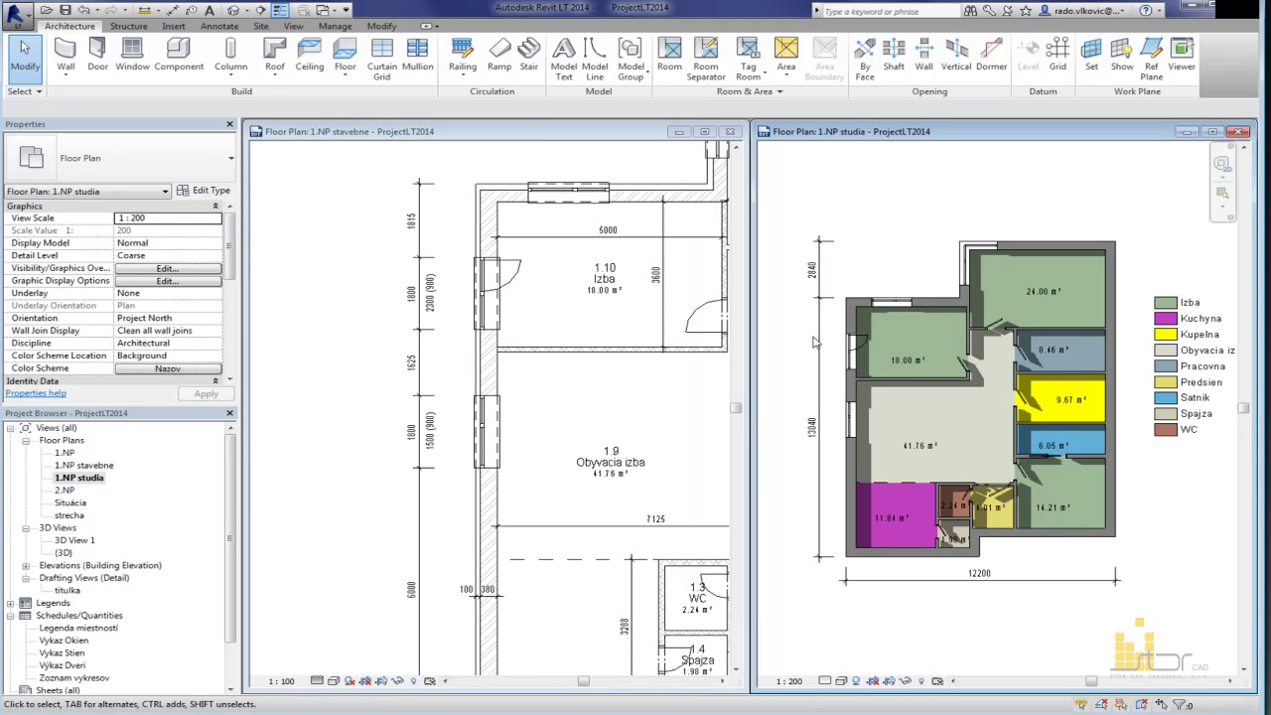
pyautogui.scroll(5, 934, 363)
pyautogui.click(962, 351)
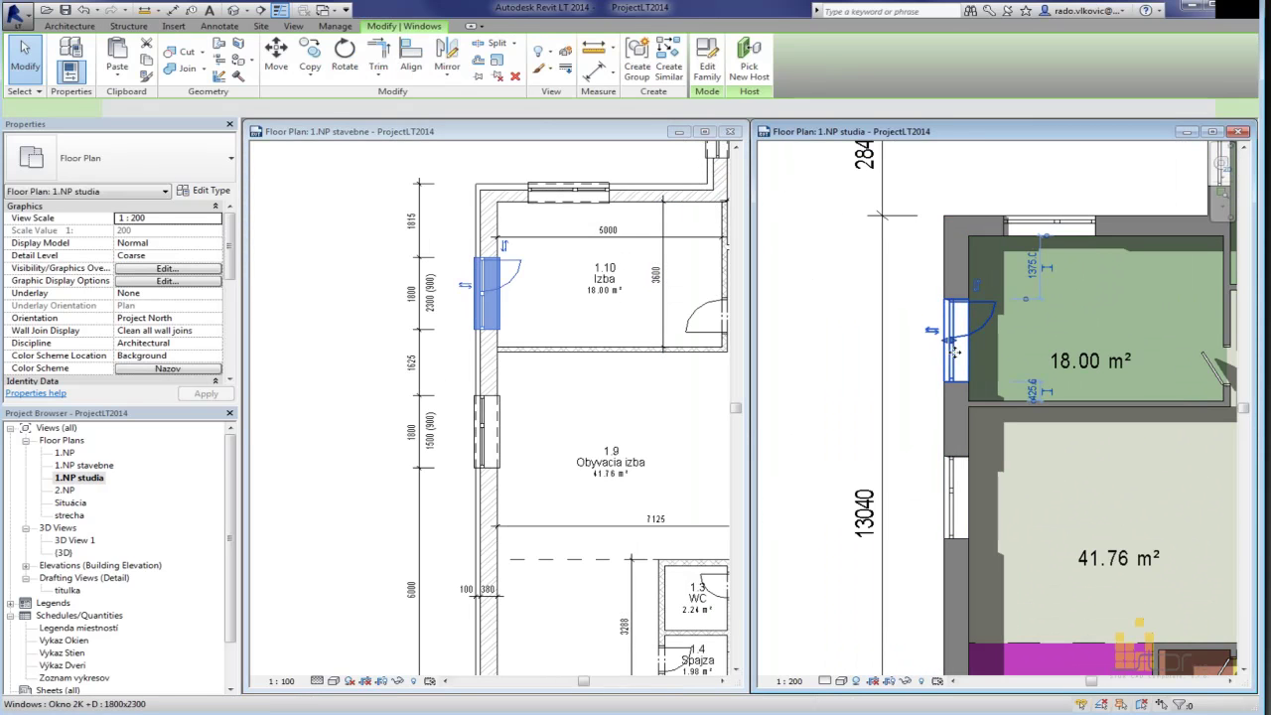
pyautogui.click(978, 435)
pyautogui.scroll(-1, 978, 437)
pyautogui.click(970, 439)
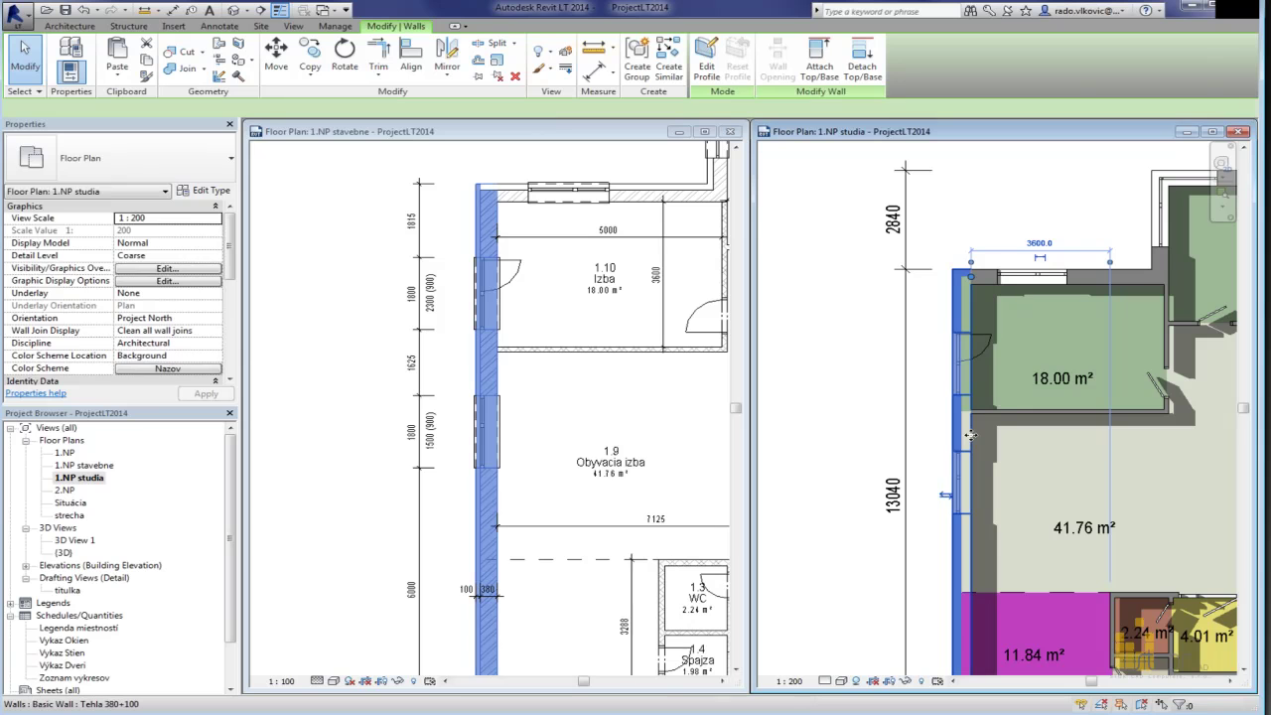
pyautogui.moveTo(983, 432); pyautogui.dragTo(993, 427)
# Step: Move the 1800x2300 window of room 1.10 up along the wall to about 400 mm from the room's upper wall
pyautogui.click(975, 354)
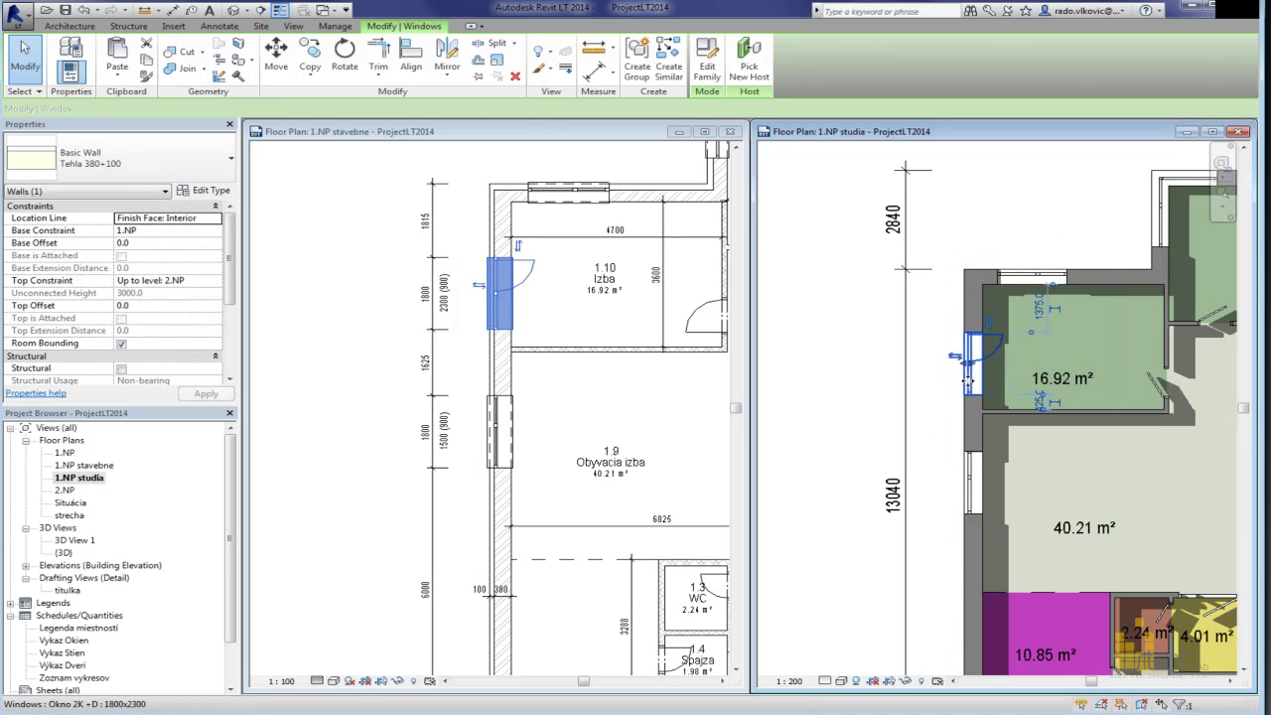
pyautogui.moveTo(975, 354); pyautogui.dragTo(975, 320)
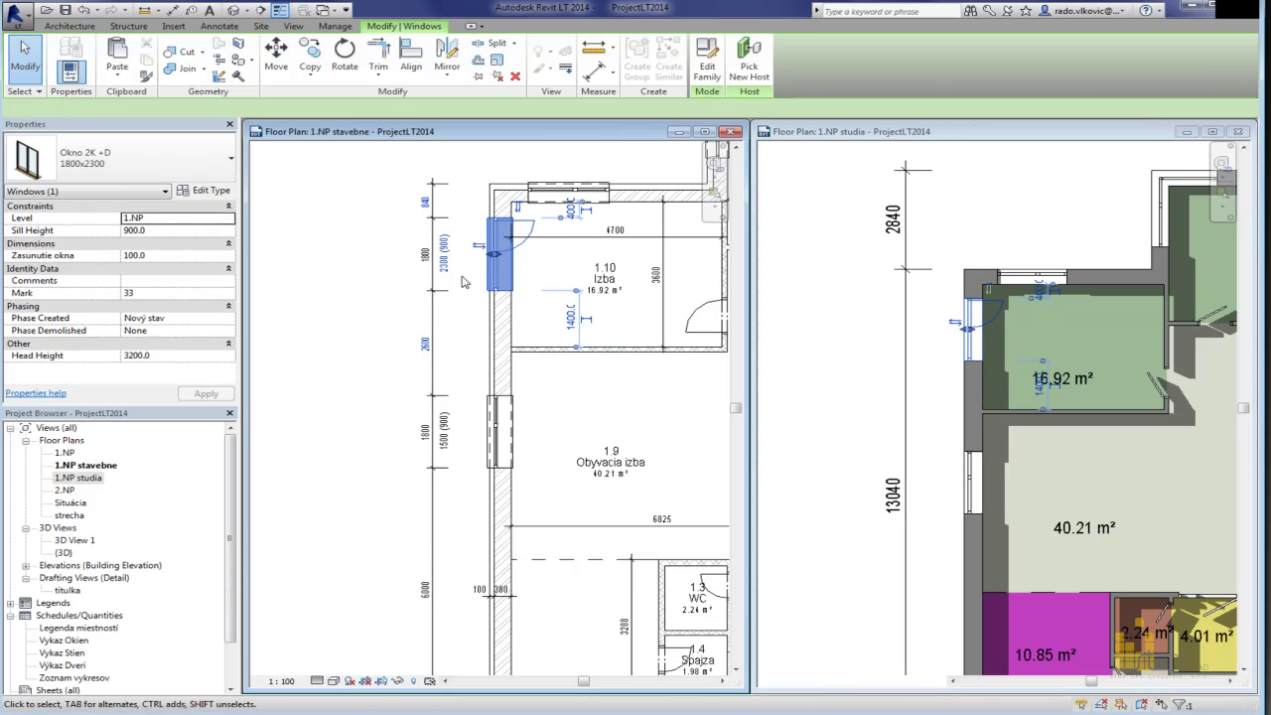
pyautogui.scroll(1, 581, 298)
pyautogui.click(553, 348)
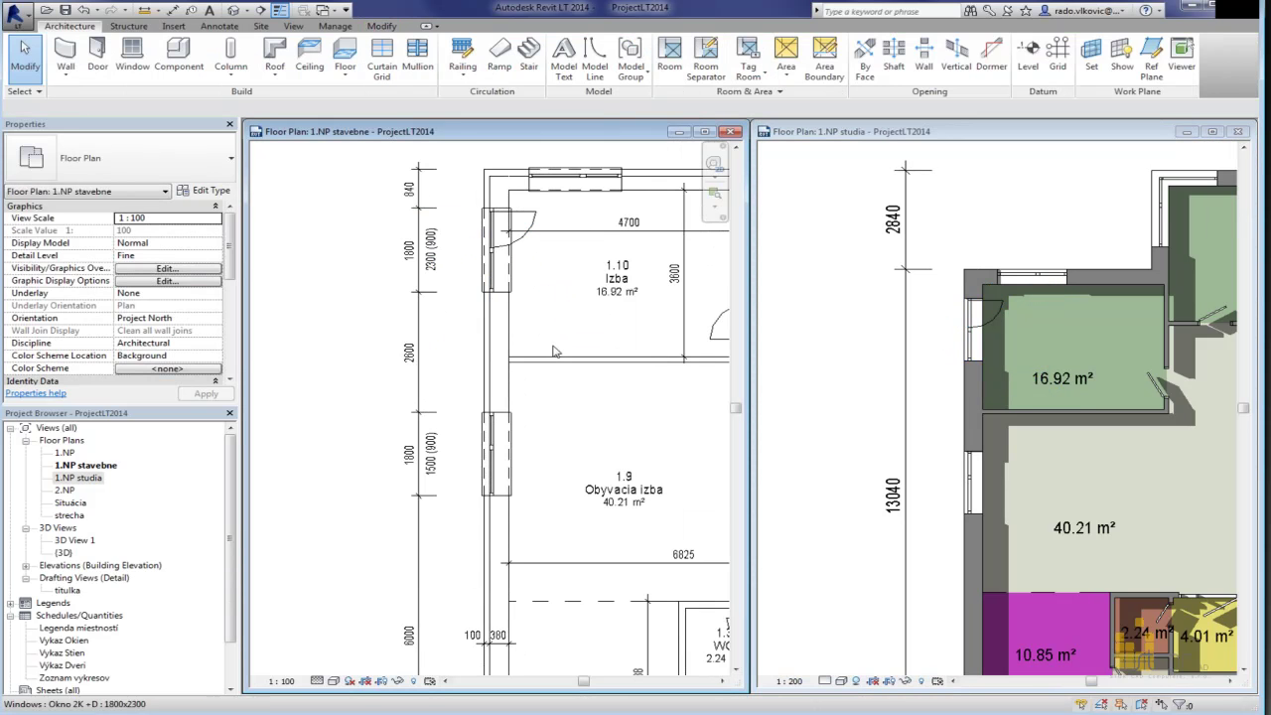
pyautogui.moveTo(554, 353); pyautogui.dragTo(540, 404, button='middle')
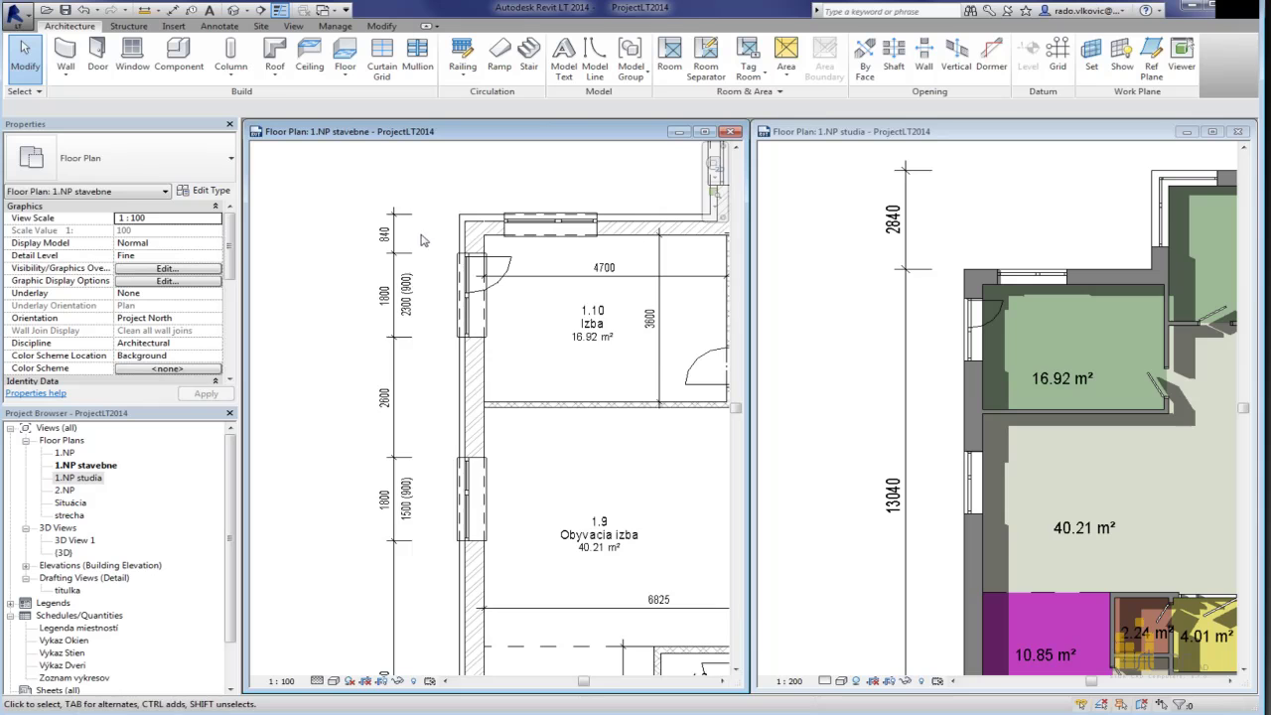
pyautogui.scroll(5, 410, 260)
pyautogui.scroll(-4, 334, 306)
pyautogui.scroll(2, 434, 305)
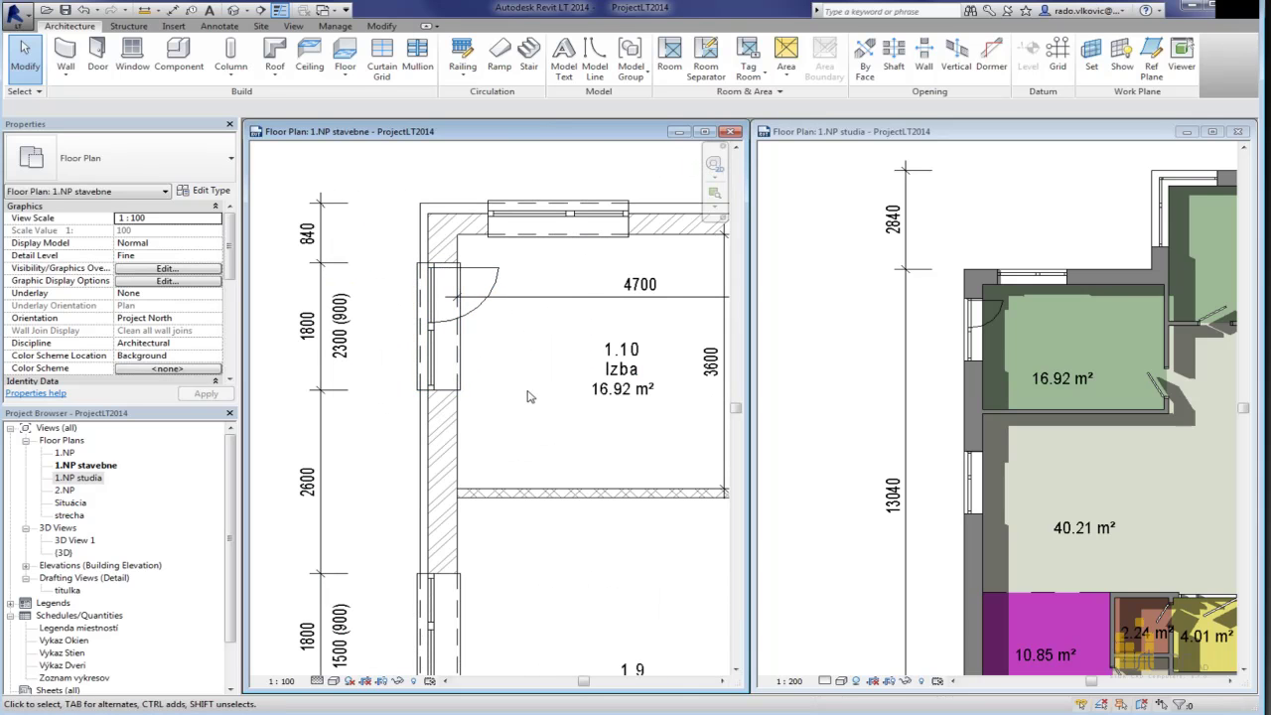
# Step: Set the sill height of the living room's 1800x1500 window to 750 mm
pyautogui.moveTo(529, 396); pyautogui.dragTo(590, 182, button='middle')
pyautogui.click(994, 517)
pyautogui.click(989, 510)
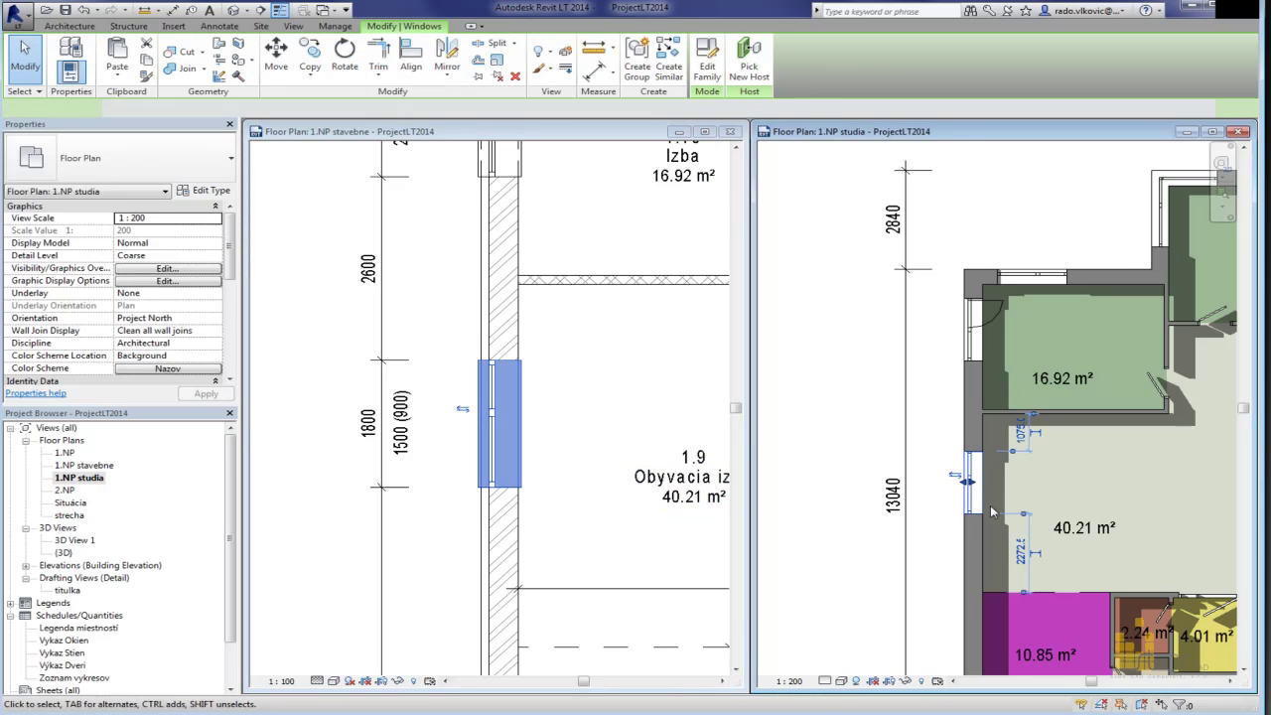
pyautogui.scroll(1, 1001, 505)
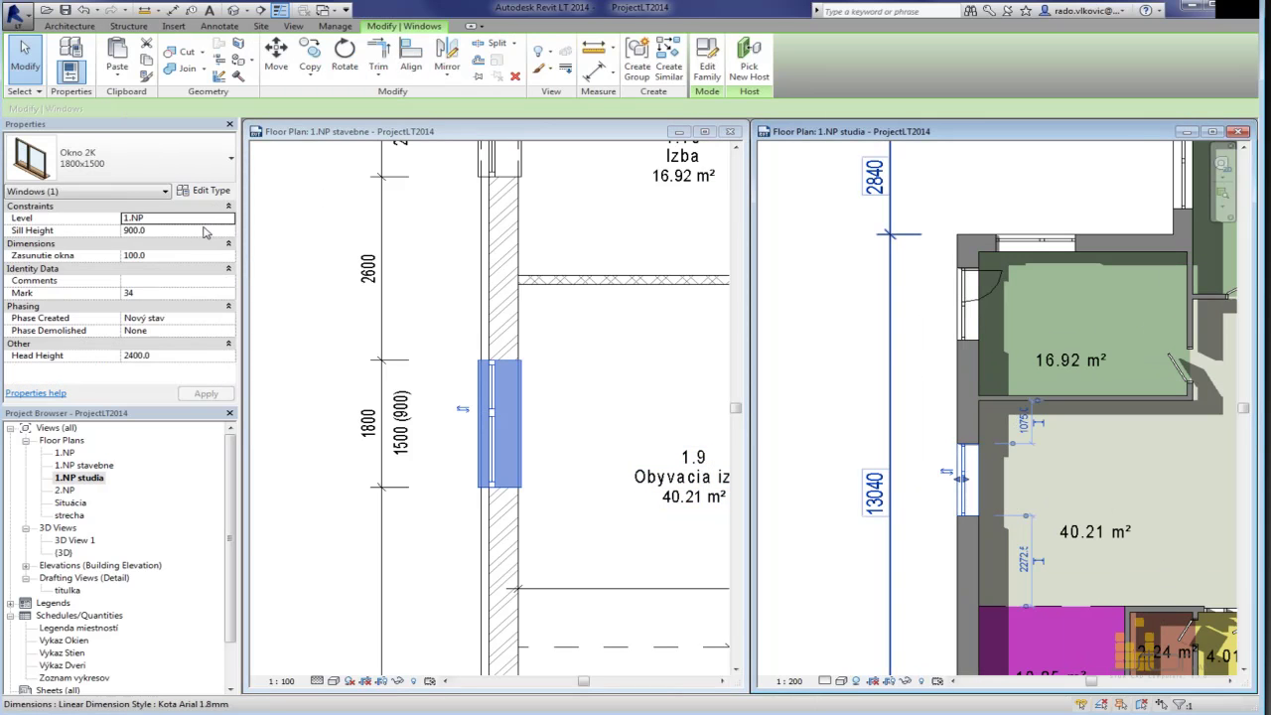
pyautogui.click(195, 231)
pyautogui.write('75')
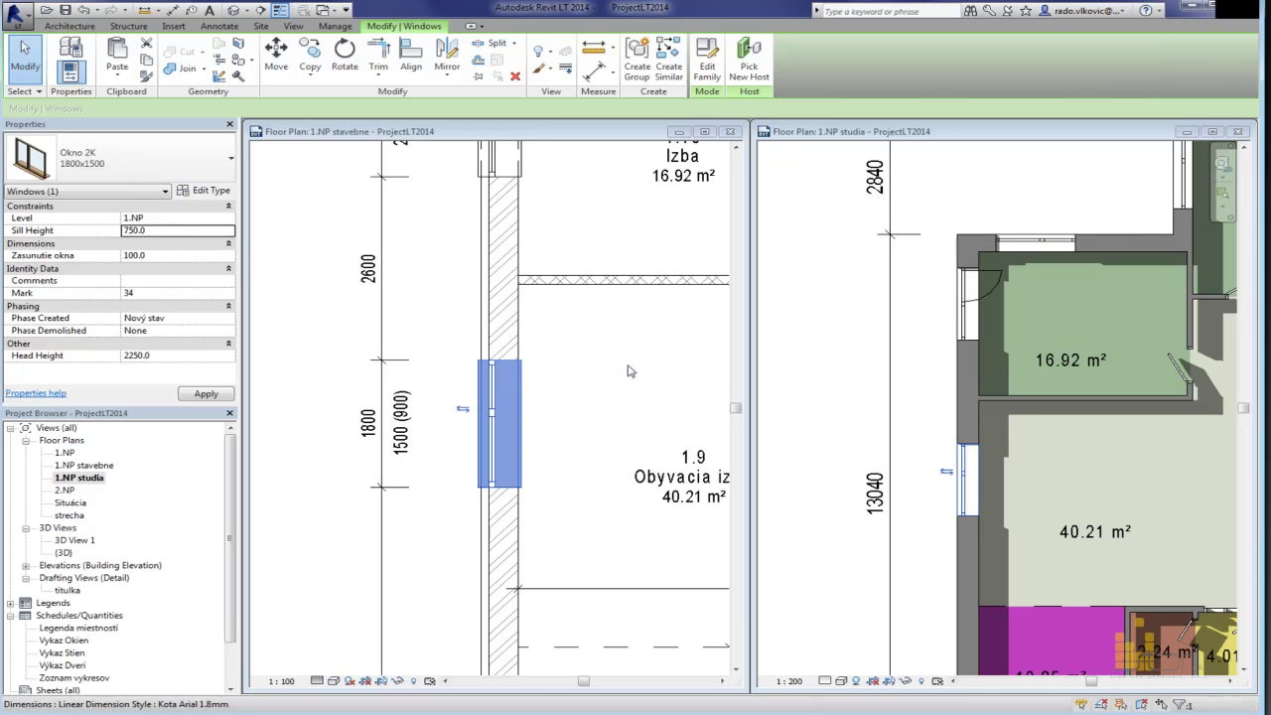
pyautogui.click(941, 418)
pyautogui.scroll(-2, 932, 495)
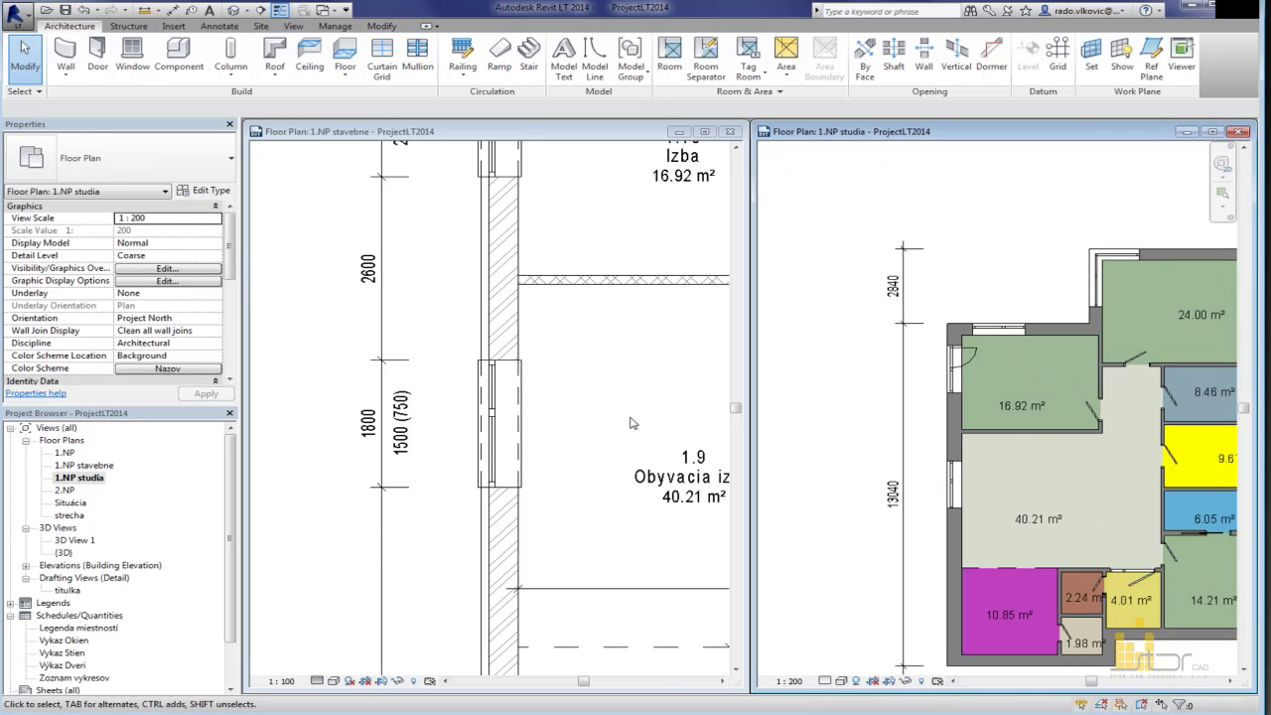
# Step: Examine the dimensions, window tags and room areas of the whole floor in both the stavebne and studia plans
pyautogui.click(629, 423)
pyautogui.scroll(-4, 459, 430)
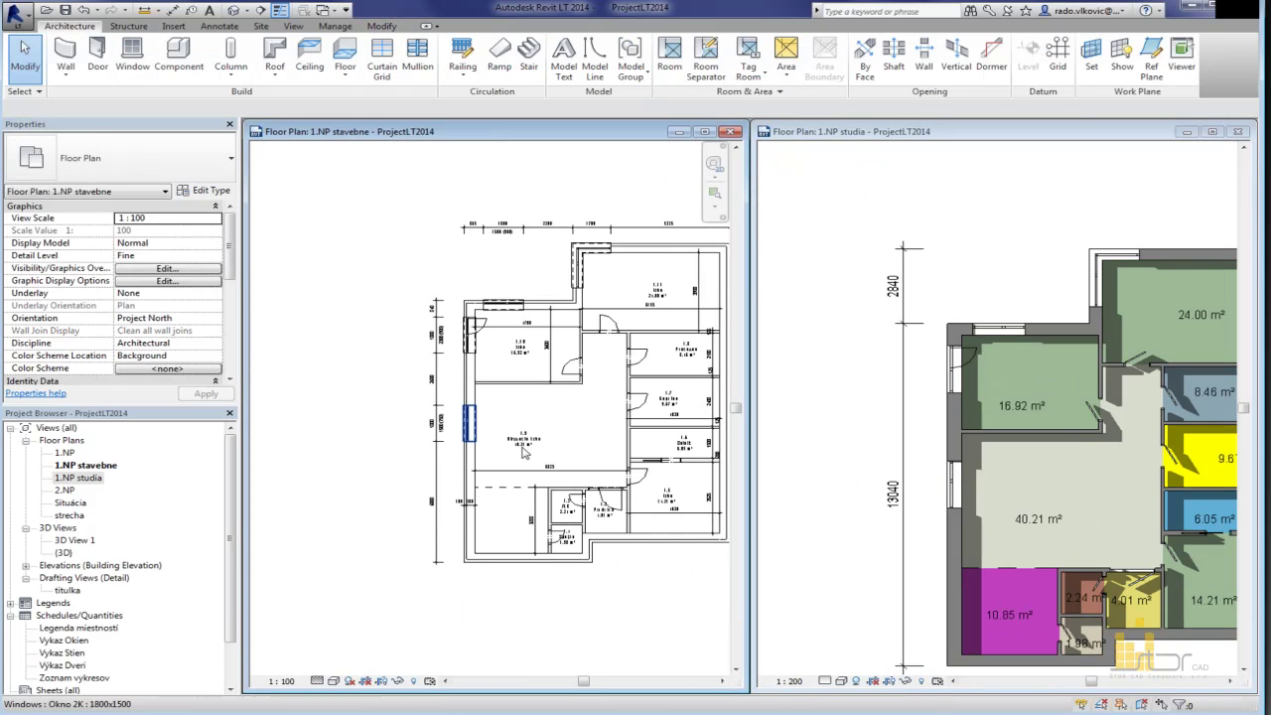
pyautogui.moveTo(516, 461); pyautogui.dragTo(488, 461, button='middle')
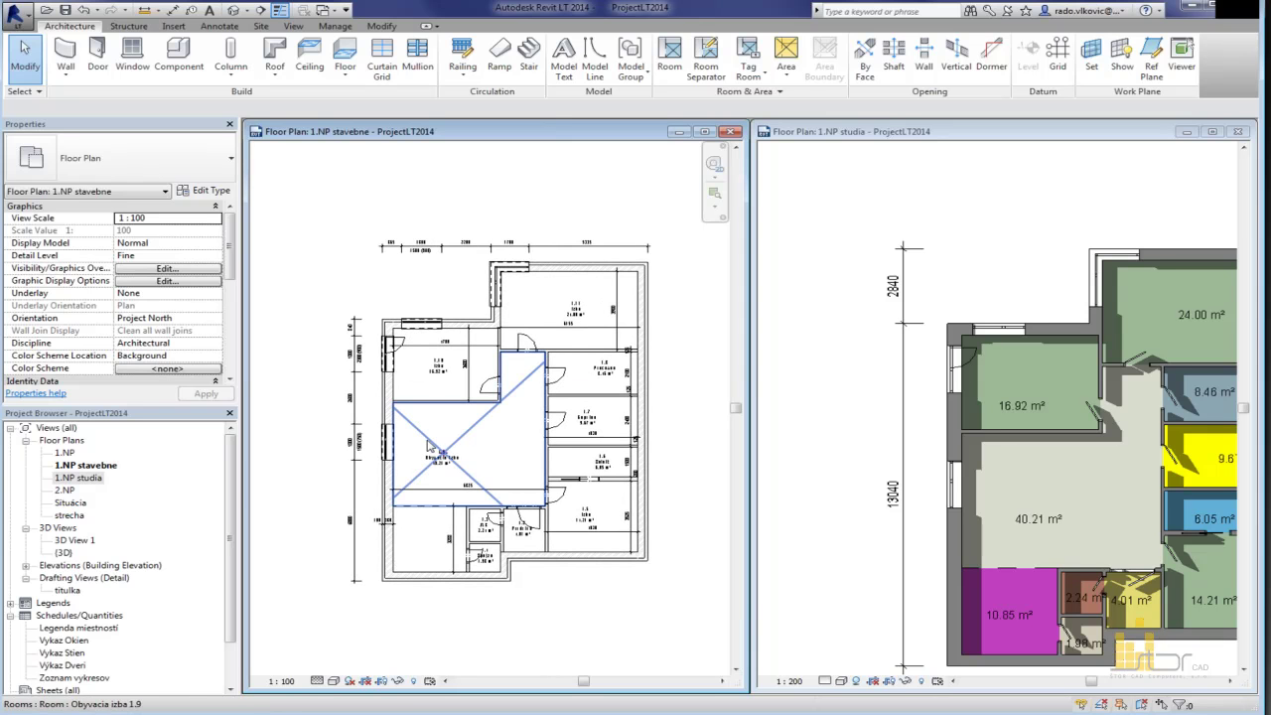
pyautogui.click(861, 329)
pyautogui.scroll(-5, 861, 329)
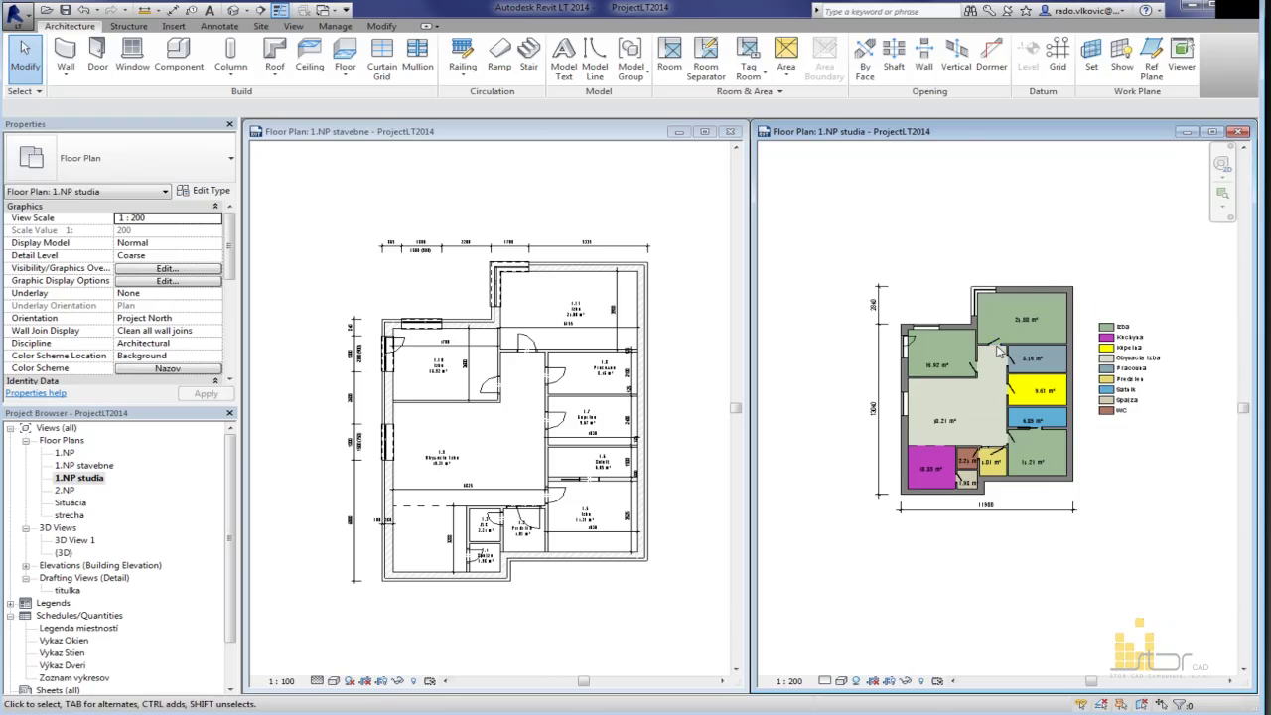
pyautogui.moveTo(989, 471); pyautogui.dragTo(959, 490, button='middle')
pyautogui.scroll(3, 959, 489)
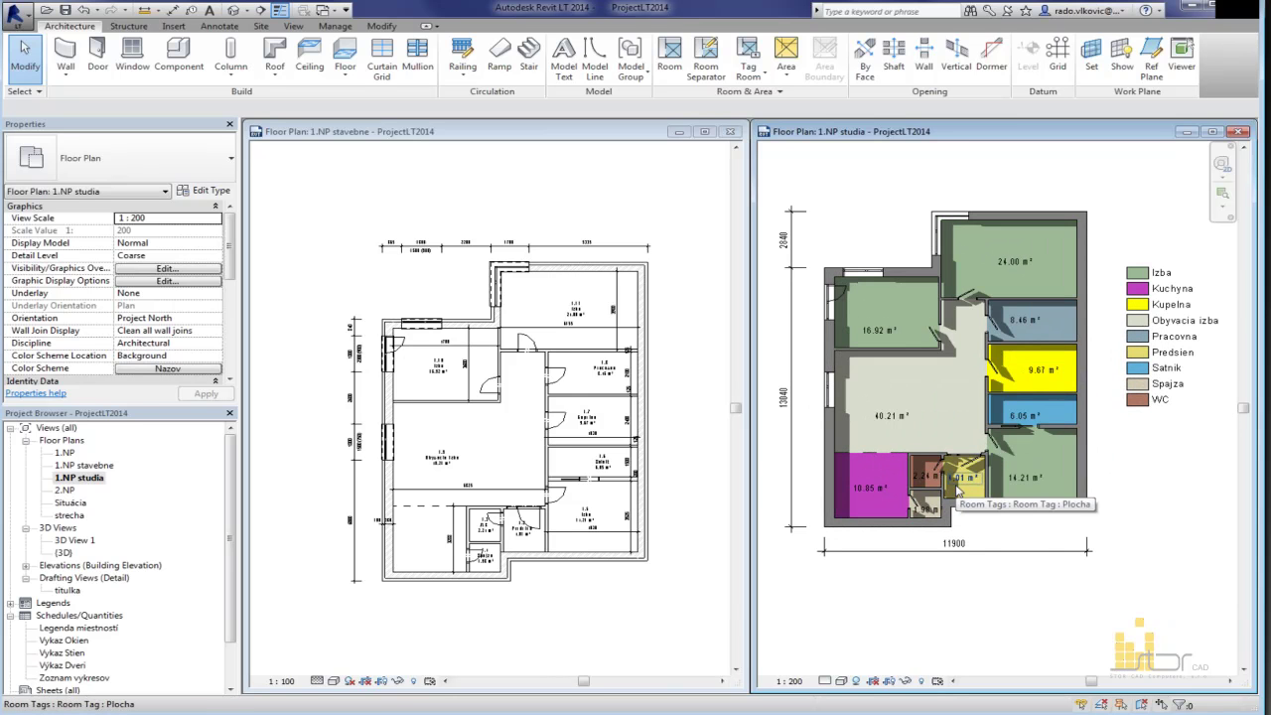
pyautogui.click(629, 579)
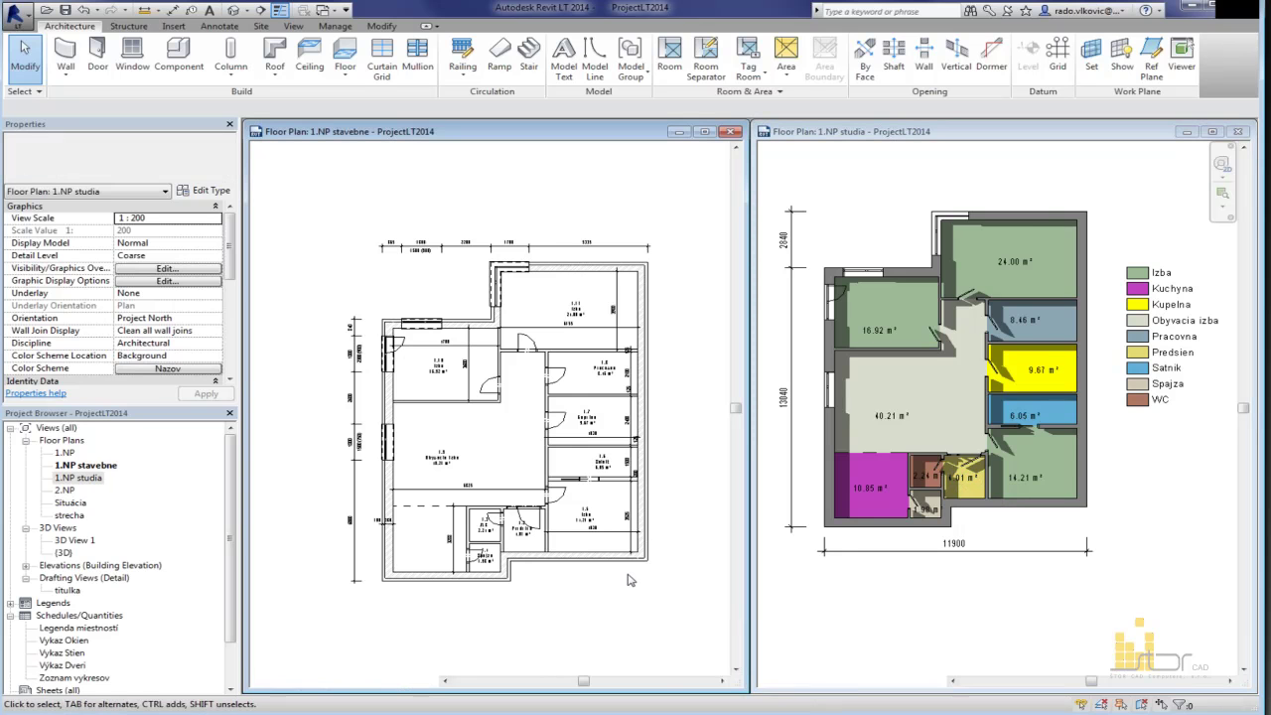
pyautogui.click(1129, 245)
pyautogui.scroll(-1, 1128, 245)
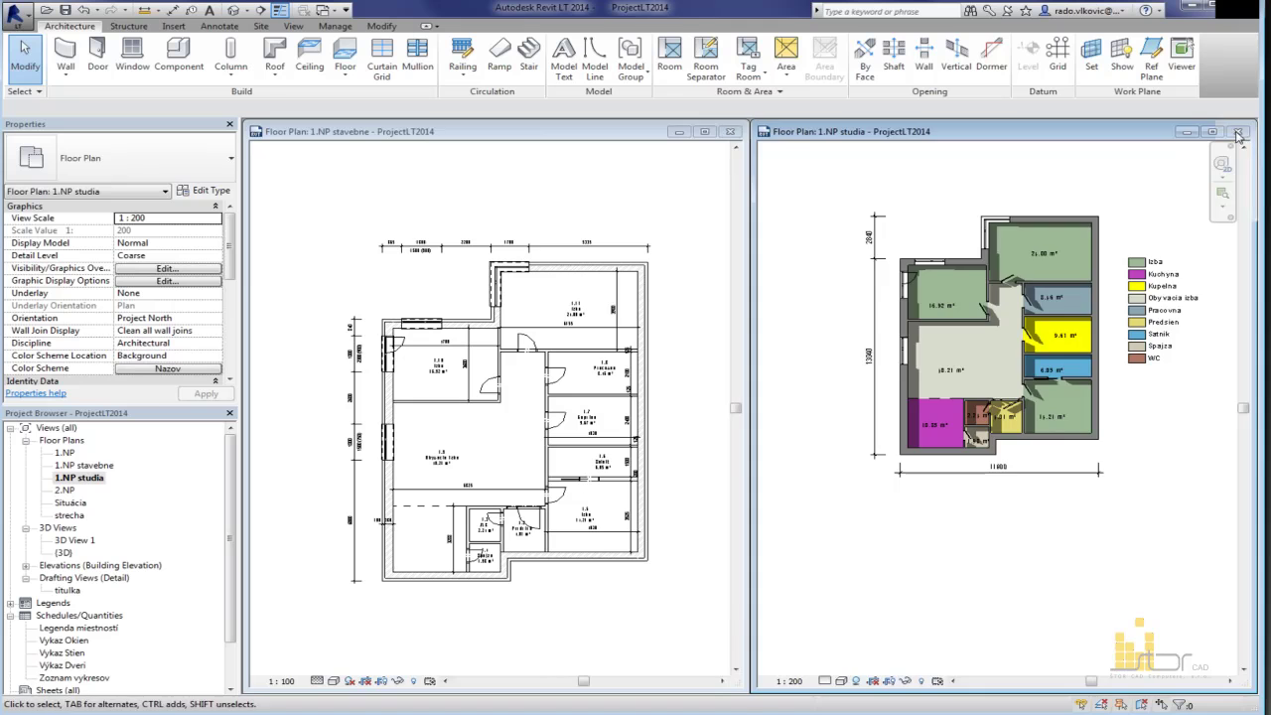
# Step: Close the 1.NP studia plan and maximize the 1.NP stavebne plan
pyautogui.click(1239, 132)
pyautogui.click(704, 132)
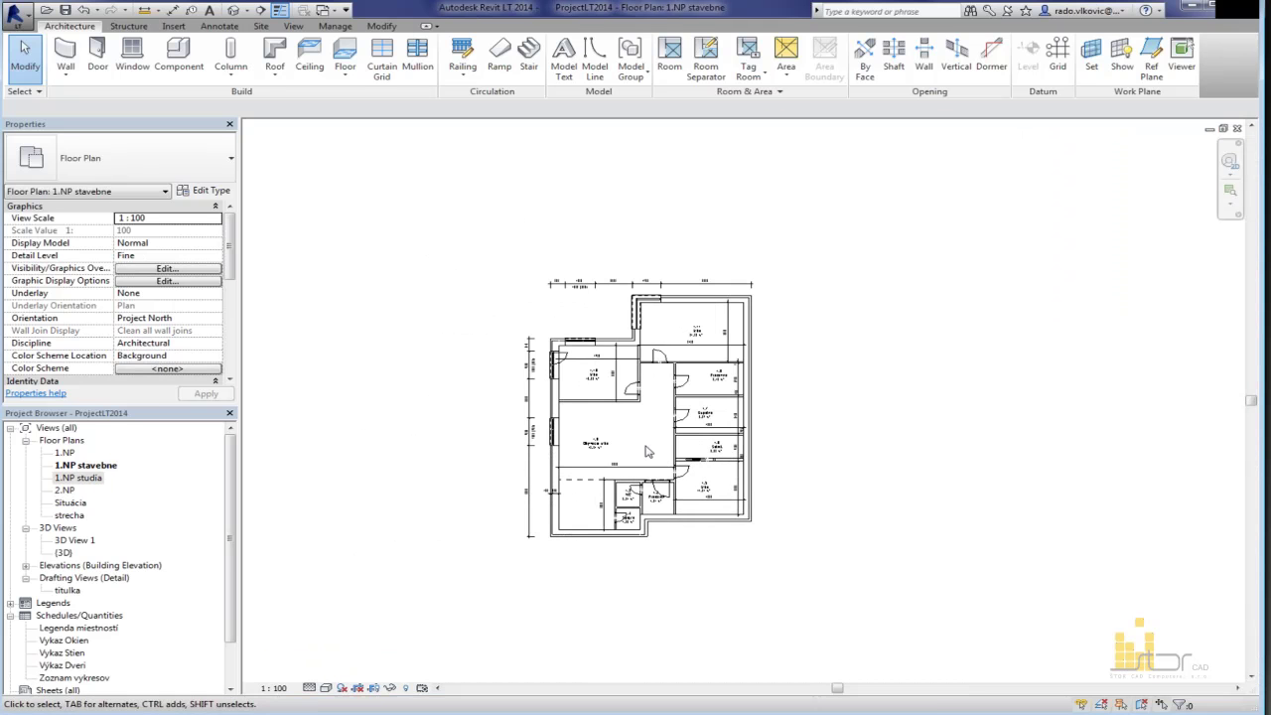
pyautogui.moveTo(689, 454); pyautogui.dragTo(723, 429, button='middle')
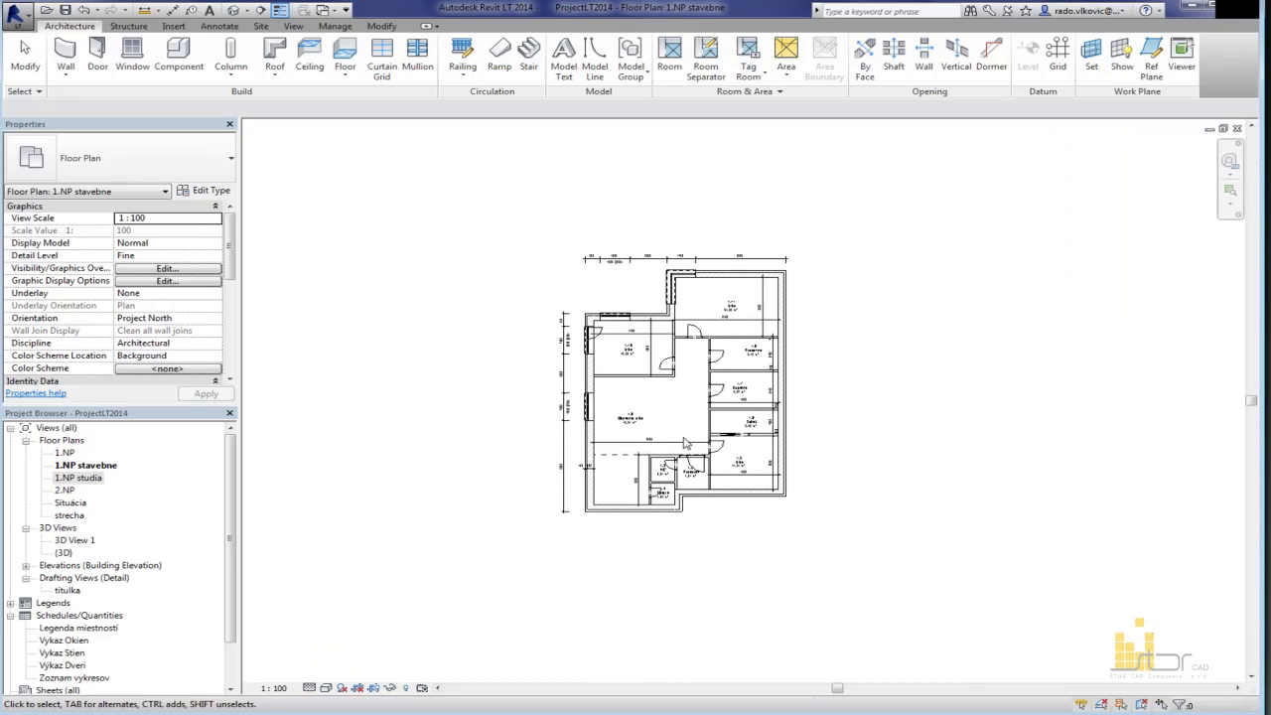
# Step: Open the default 3D view, tile it beside the 1.NP stavebne plan and fit all views
pyautogui.click(232, 11)
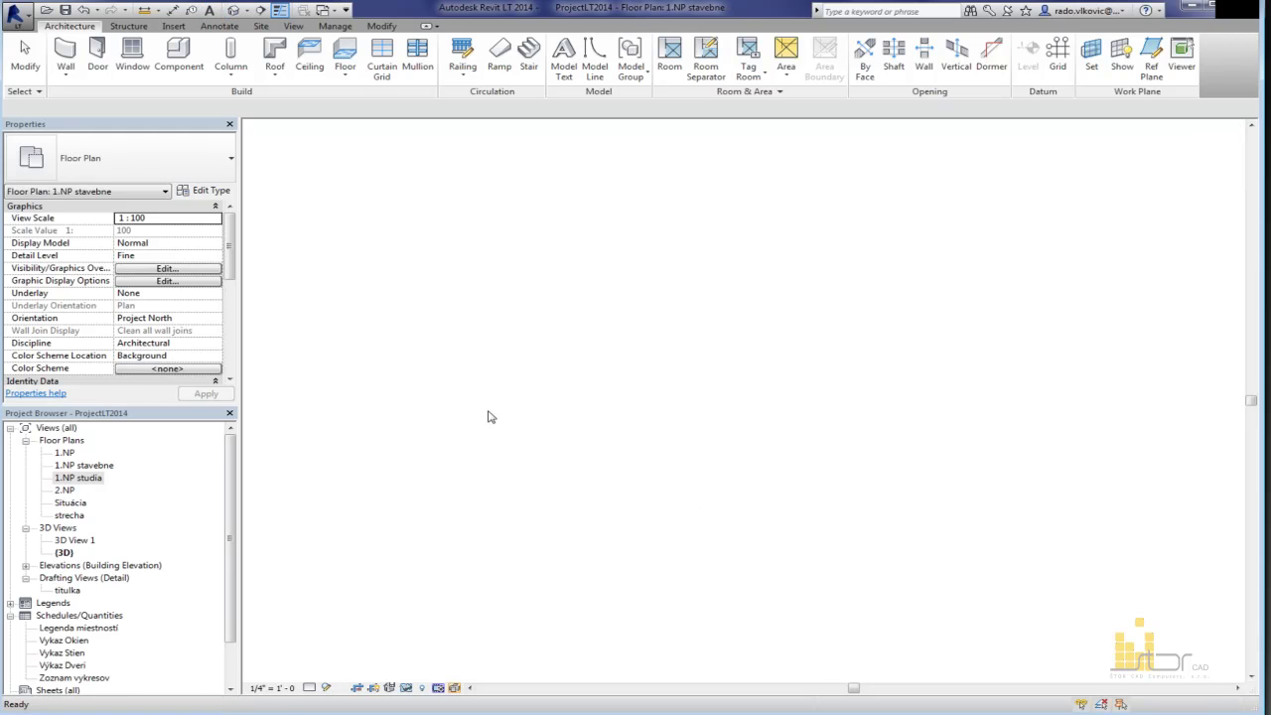
pyautogui.keyDown('shift'); pyautogui.moveTo(607, 507); pyautogui.dragTo(701, 564, button='middle'); pyautogui.keyUp('shift')
pyautogui.press('w')
pyautogui.press('t')
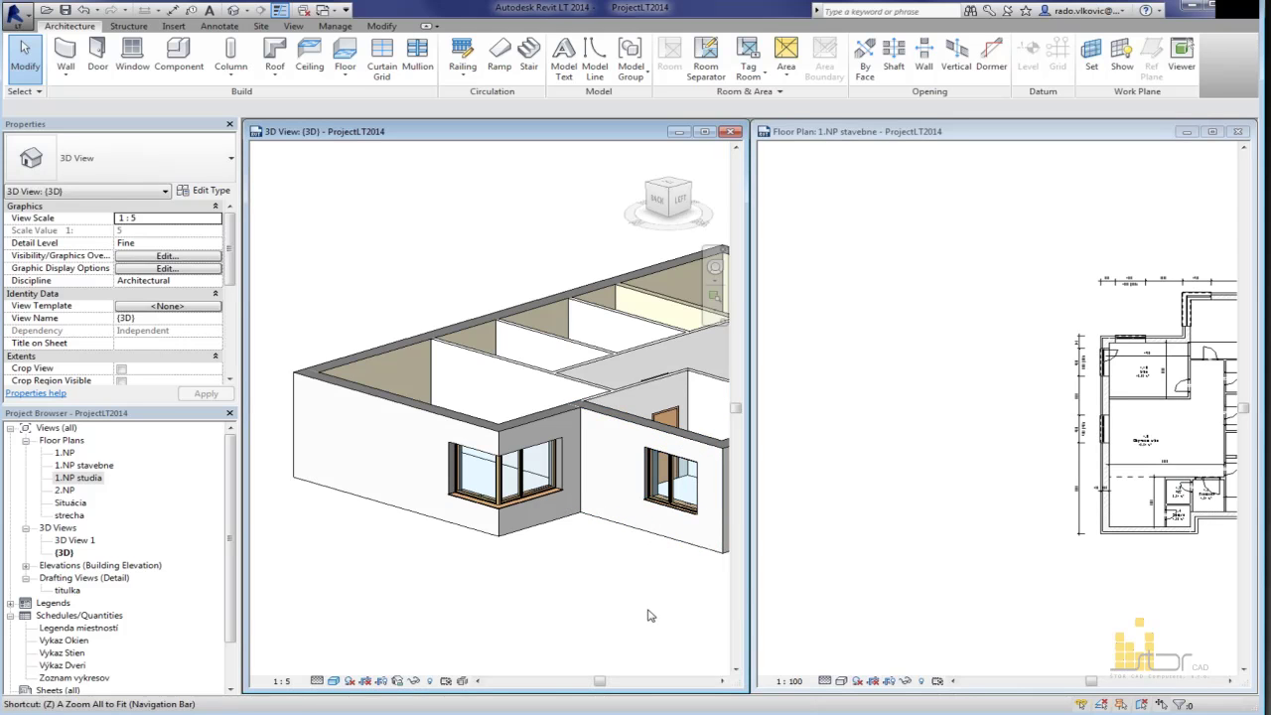
pyautogui.press('z')
pyautogui.press('a')
# Step: Retile the views with the 1.NP stavebne plan as the first window and the 3D view as the second
pyautogui.click(955, 554)
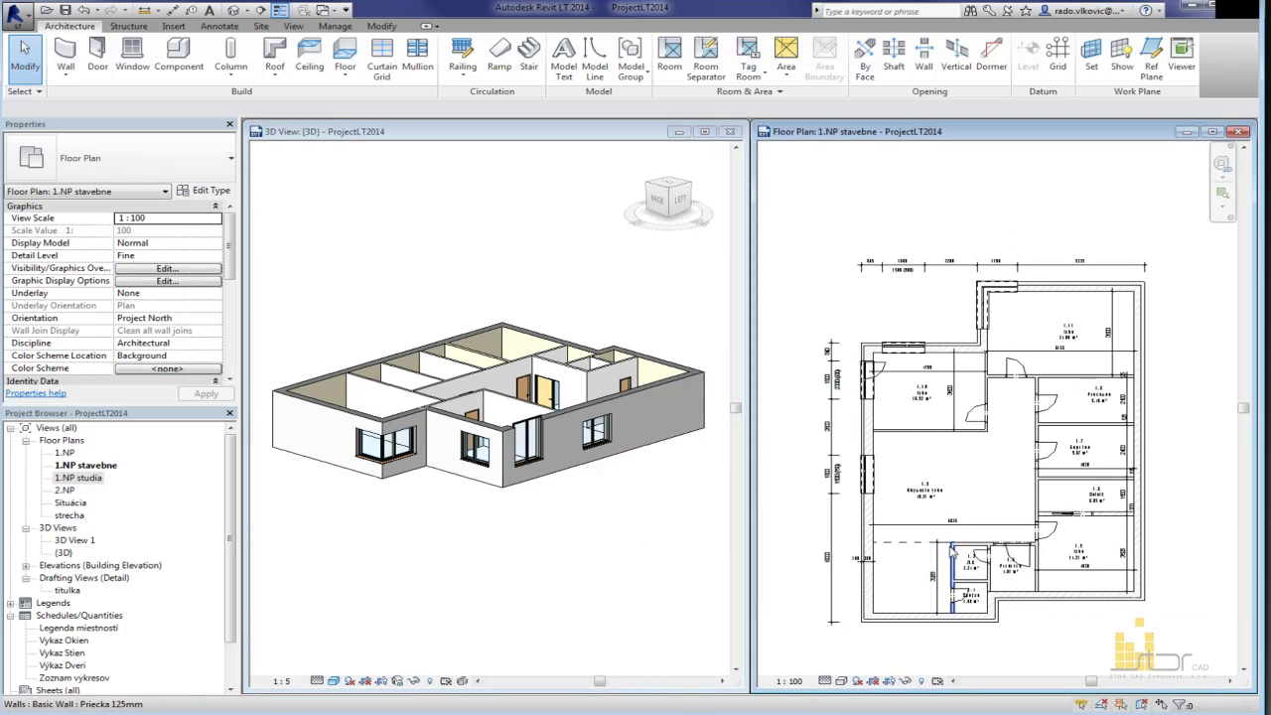
pyautogui.press('w')
pyautogui.press('t')
pyautogui.click(634, 435)
pyautogui.click(668, 459)
pyautogui.scroll(-2, 668, 459)
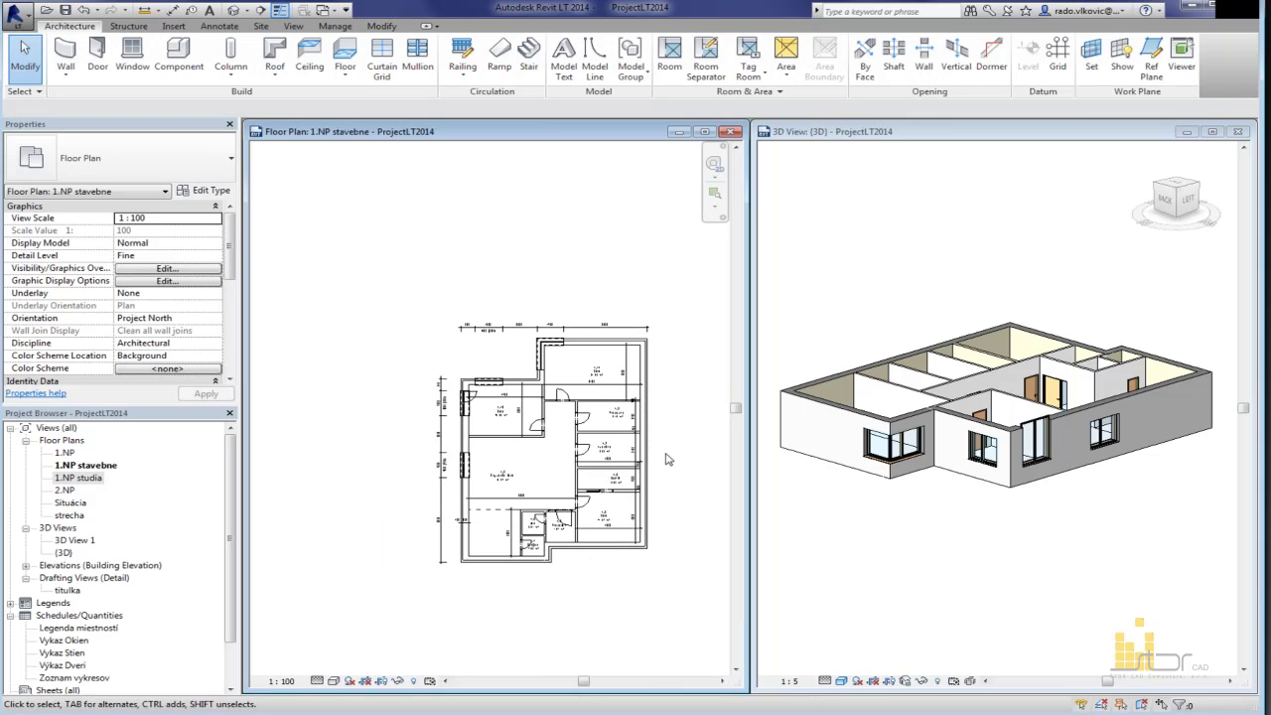
pyautogui.moveTo(675, 460); pyautogui.dragTo(659, 403, button='middle')
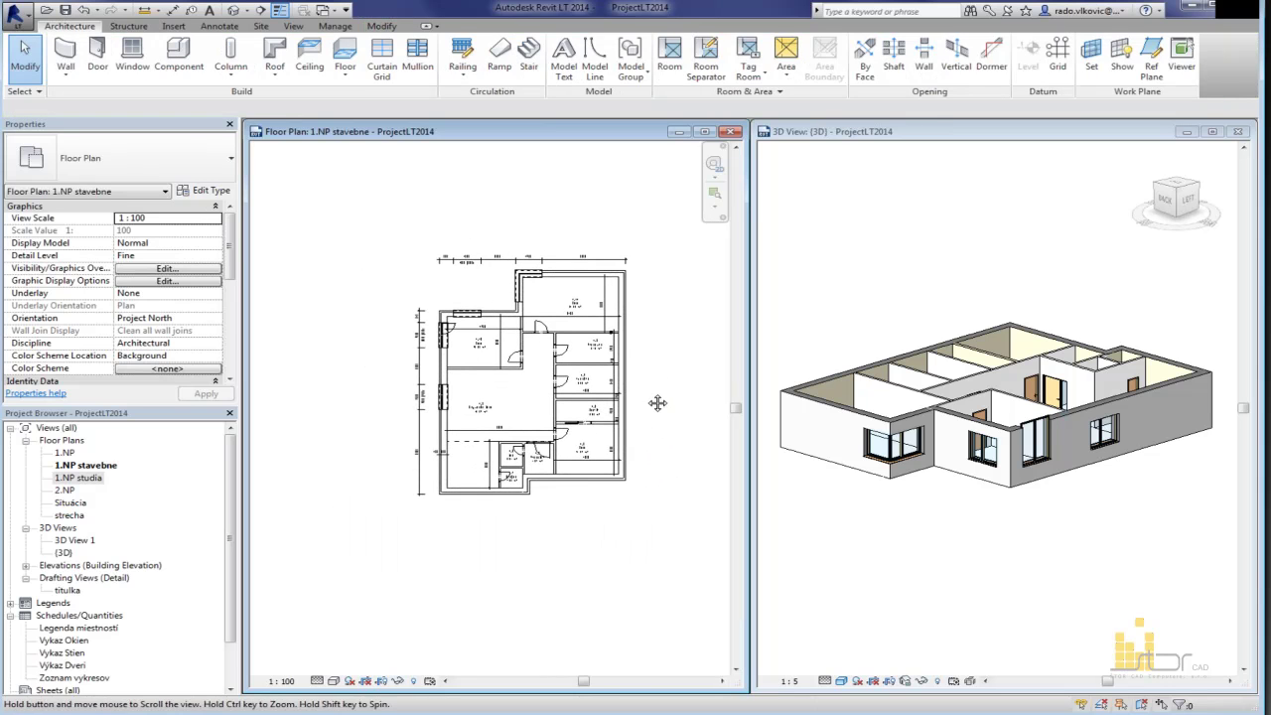
# Step: Draw a horizontal building section line above the floor plan, from right to left across the building's width
pyautogui.click(261, 11)
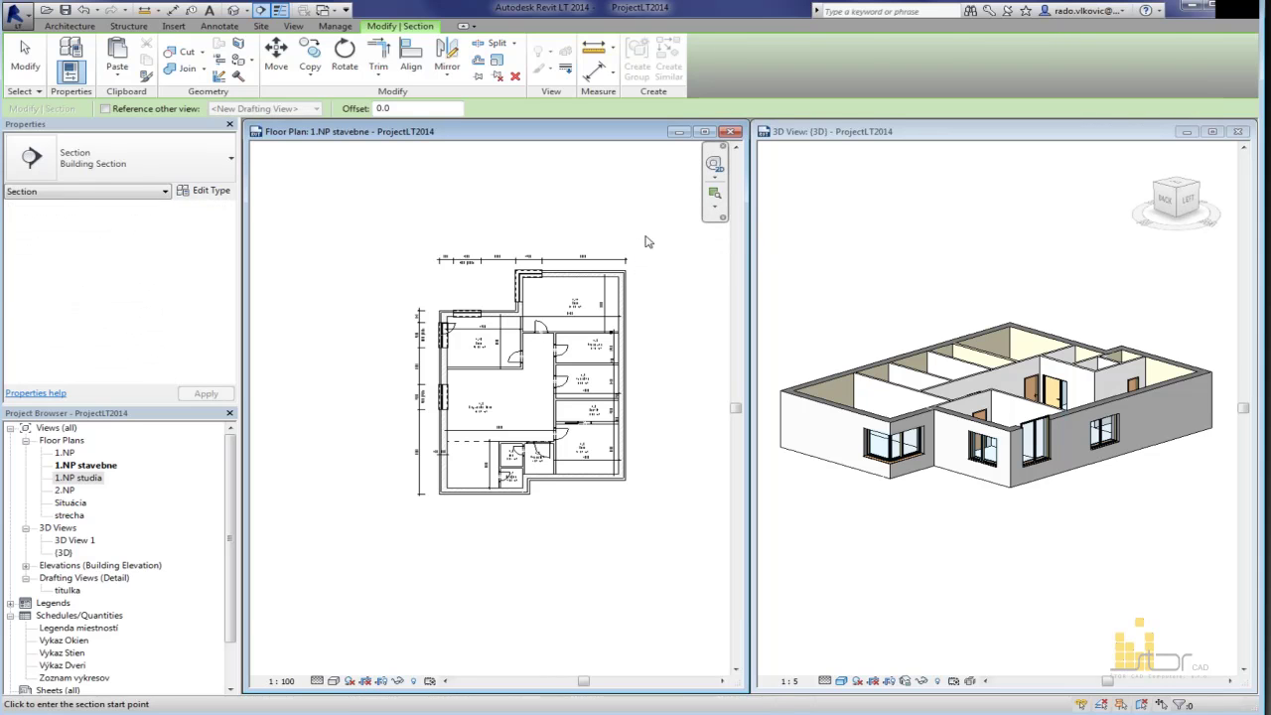
pyautogui.press('Escape')
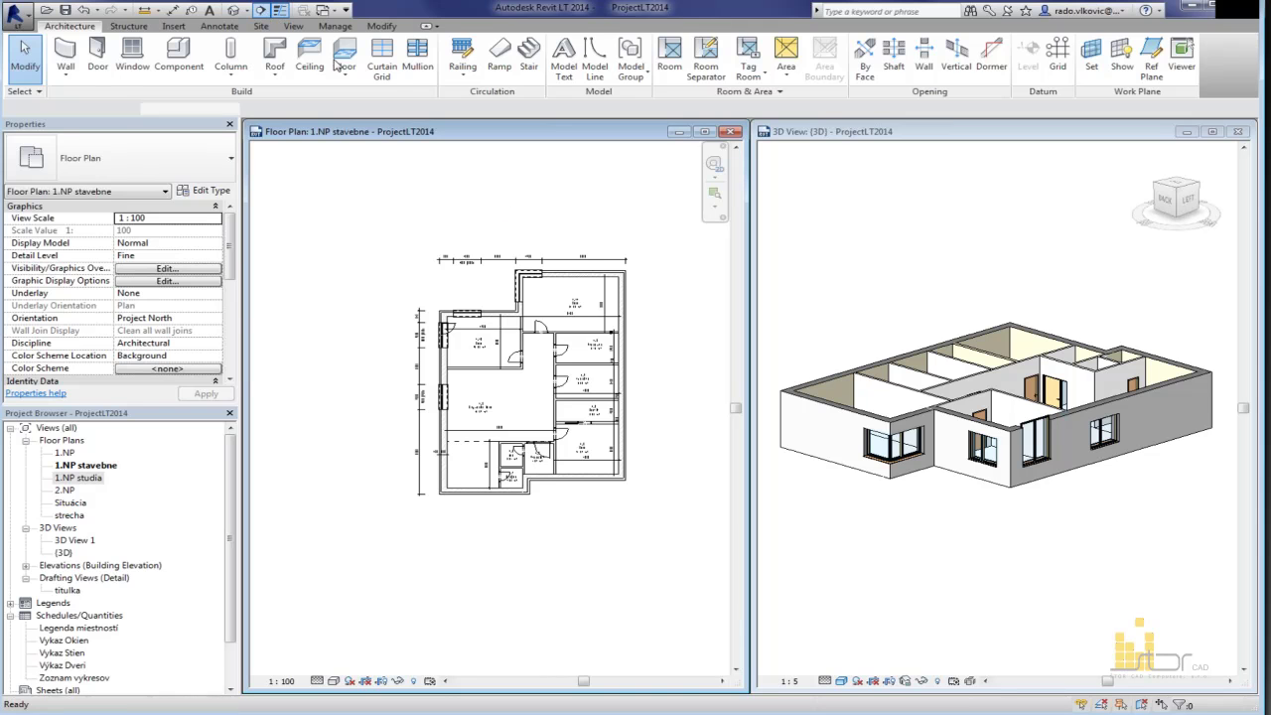
pyautogui.press('Return')
pyautogui.click(648, 240)
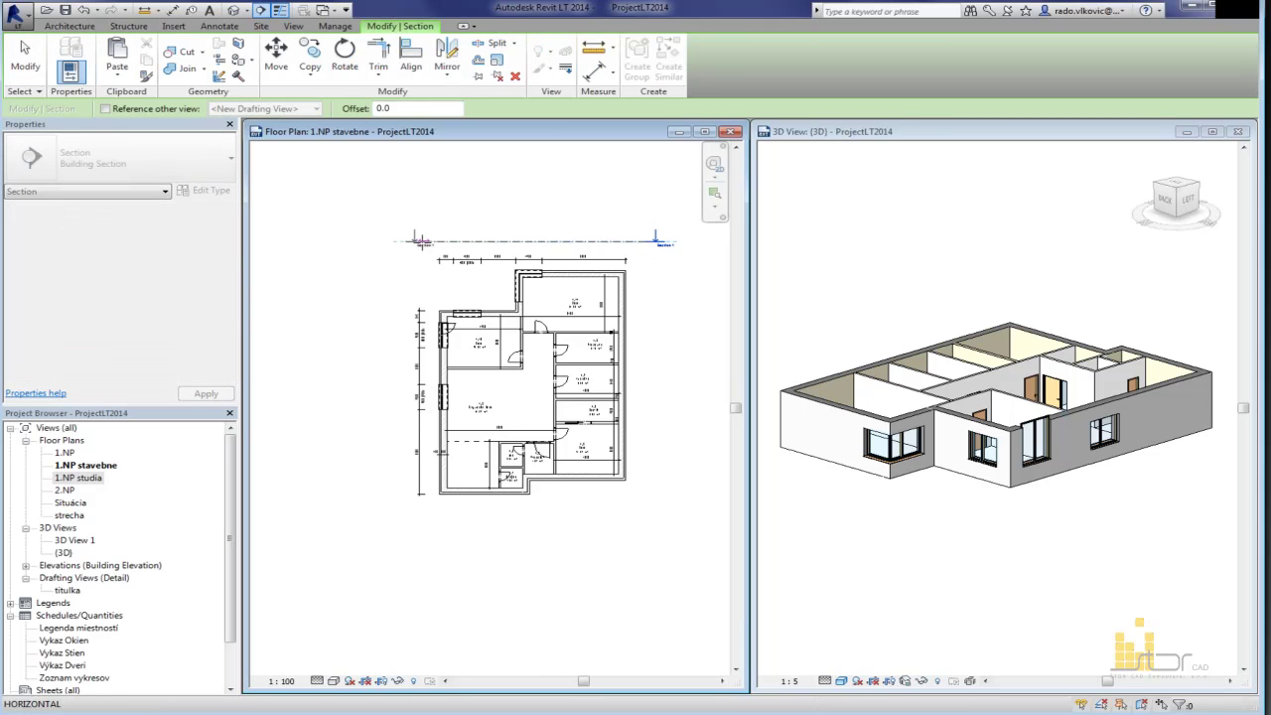
pyautogui.click(397, 242)
# Step: Open the view of the new section and tile it with the floor plan and the 3D view
pyautogui.rightClick(516, 182)
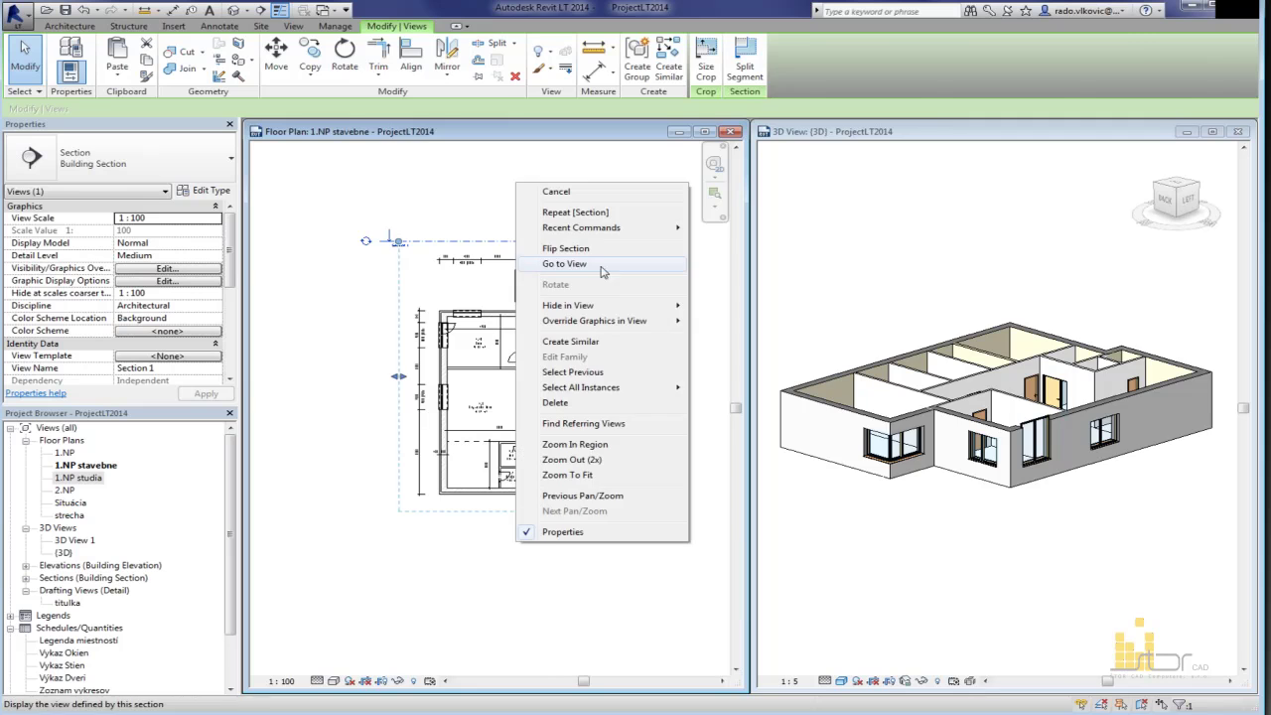
pyautogui.click(564, 264)
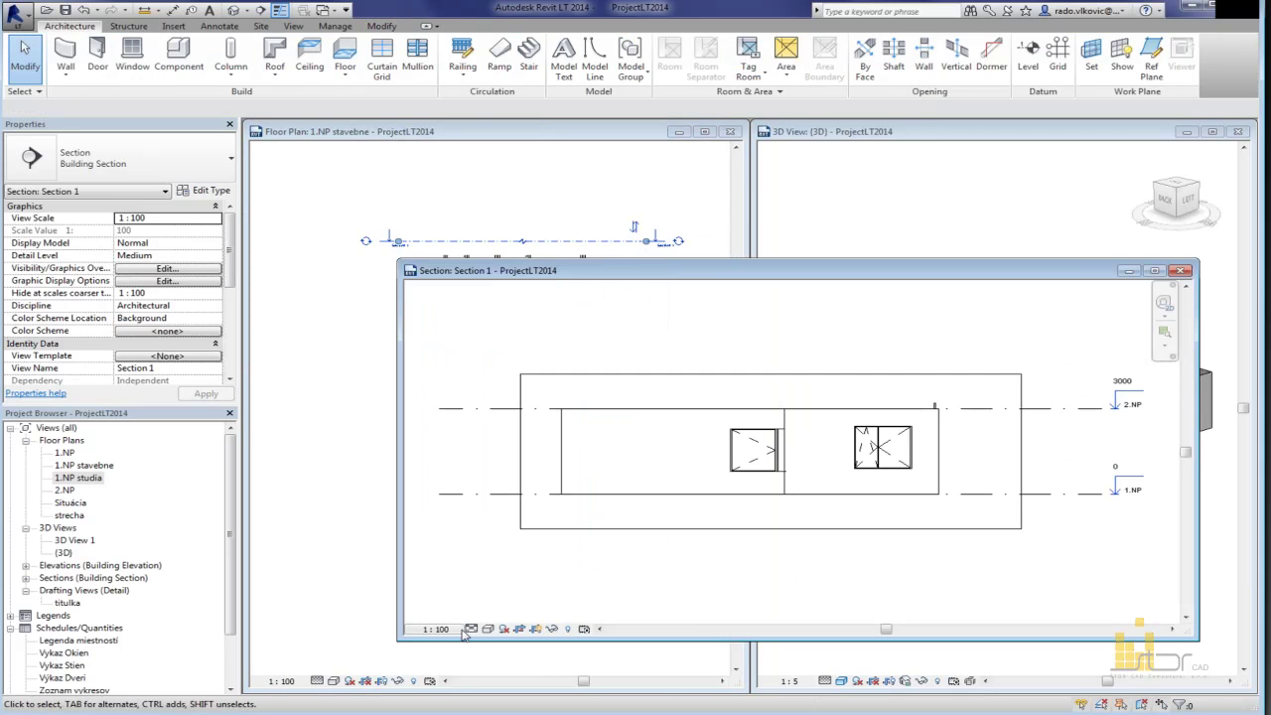
pyautogui.click(489, 615)
pyautogui.scroll(3, 878, 455)
pyautogui.scroll(-2, 878, 455)
pyautogui.press('w')
pyautogui.press('t')
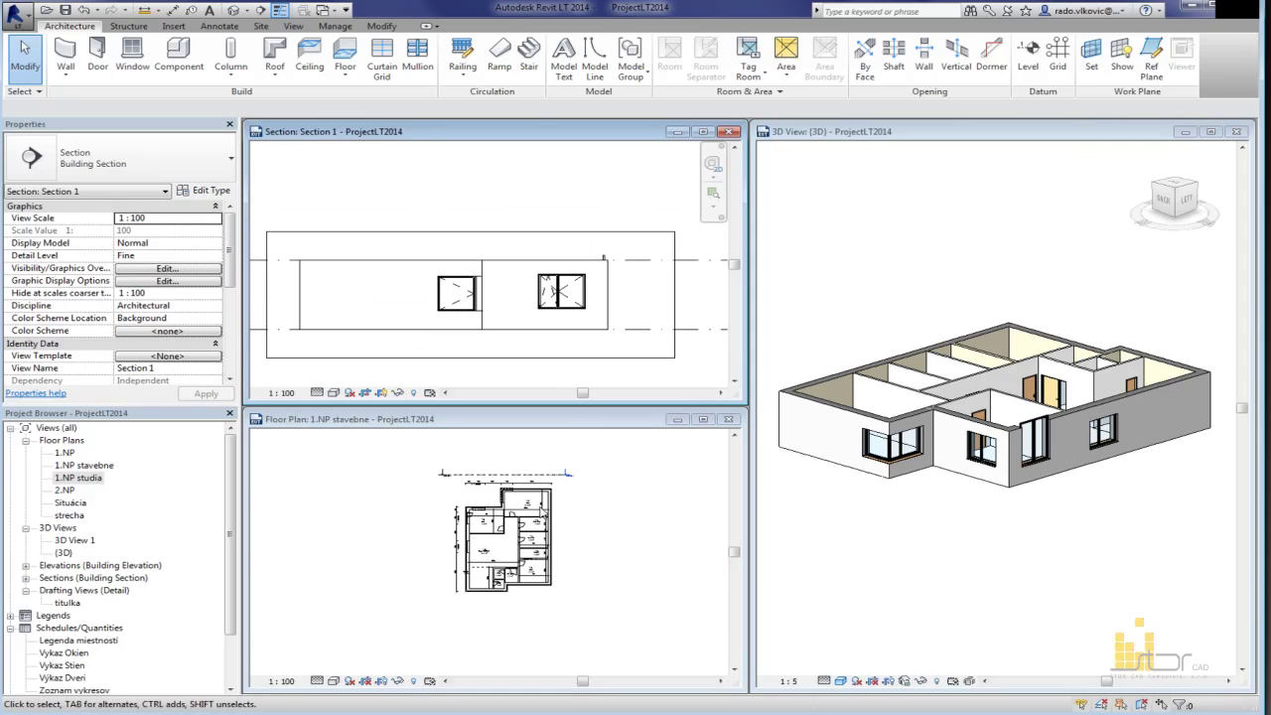
# Step: Expand the section and elevation views in the project browser and check the Vychod elevation, closing it again
pyautogui.click(579, 551)
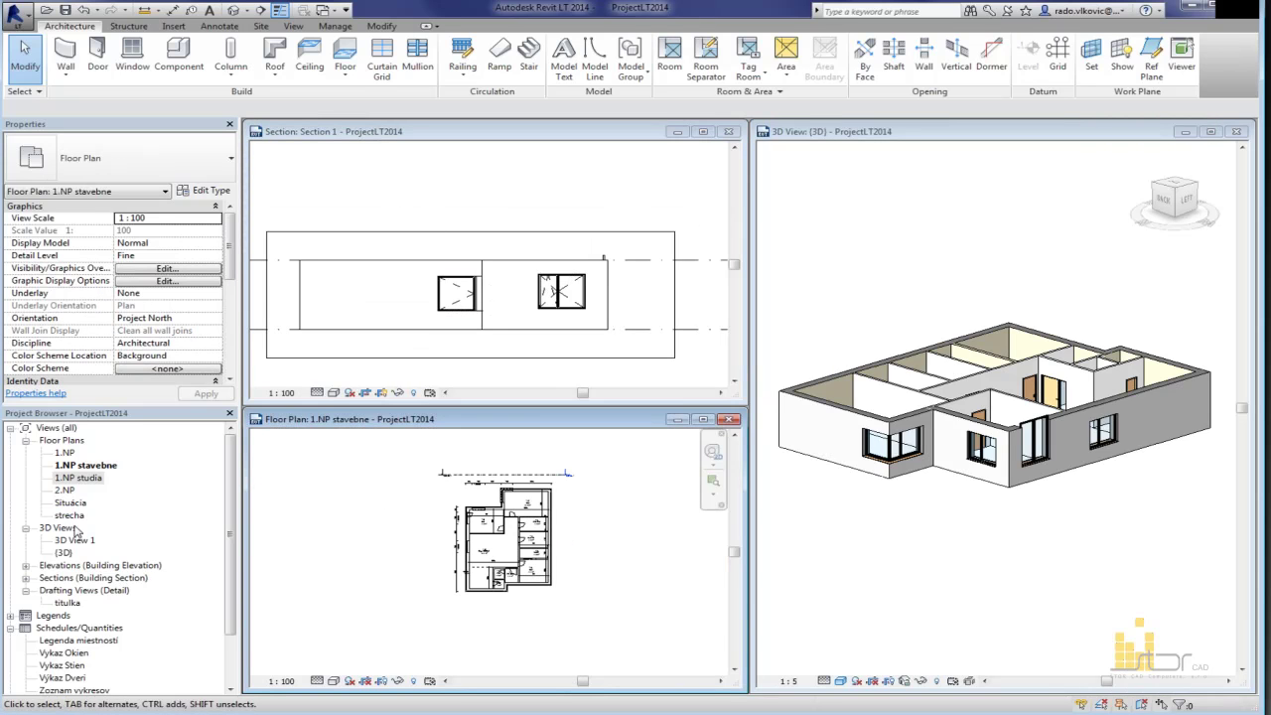
pyautogui.click(26, 578)
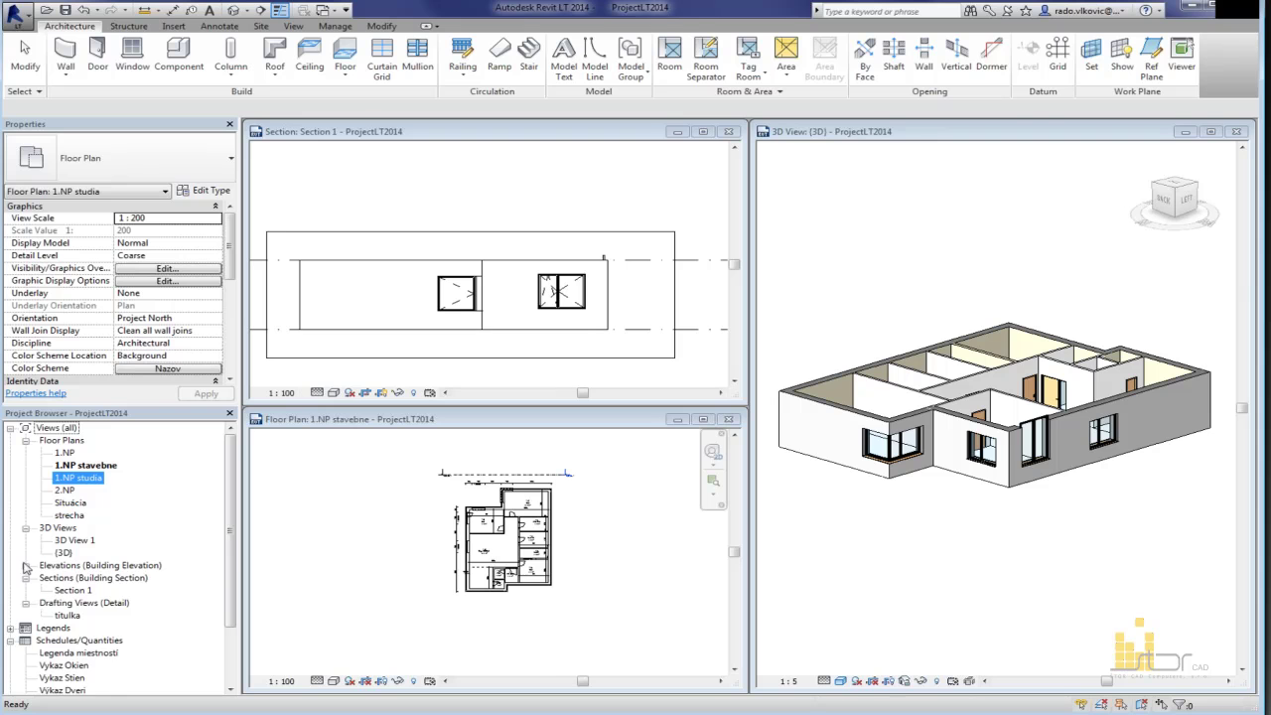
pyautogui.click(26, 565)
pyautogui.doubleClick(71, 602)
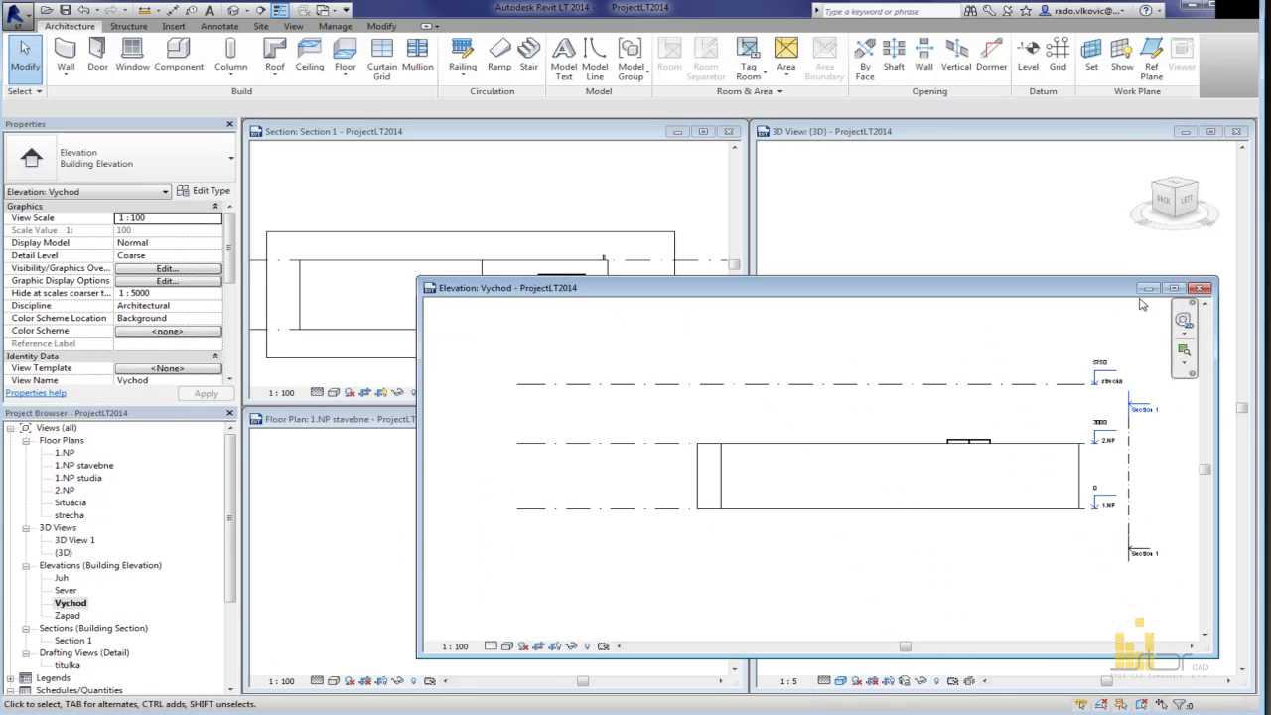
pyautogui.click(1201, 288)
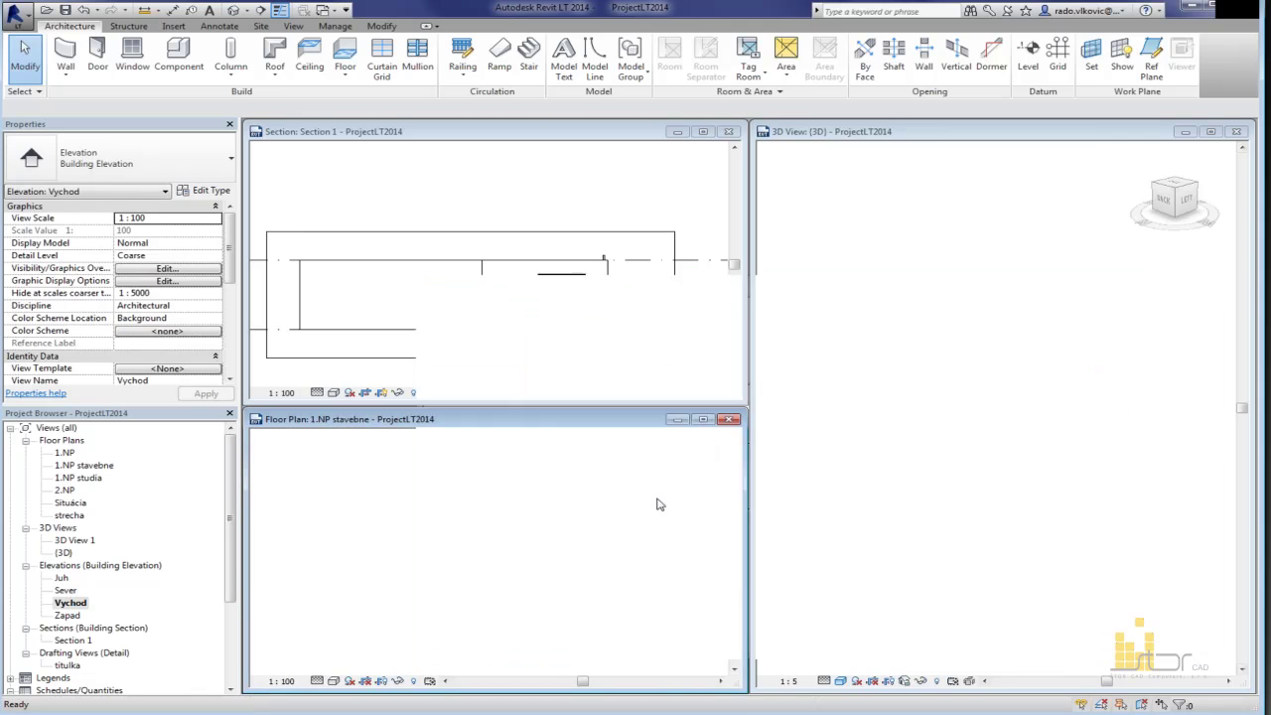
# Step: Open the Zapad elevation and set the sill height of its tall double window to 150
pyautogui.doubleClick(67, 616)
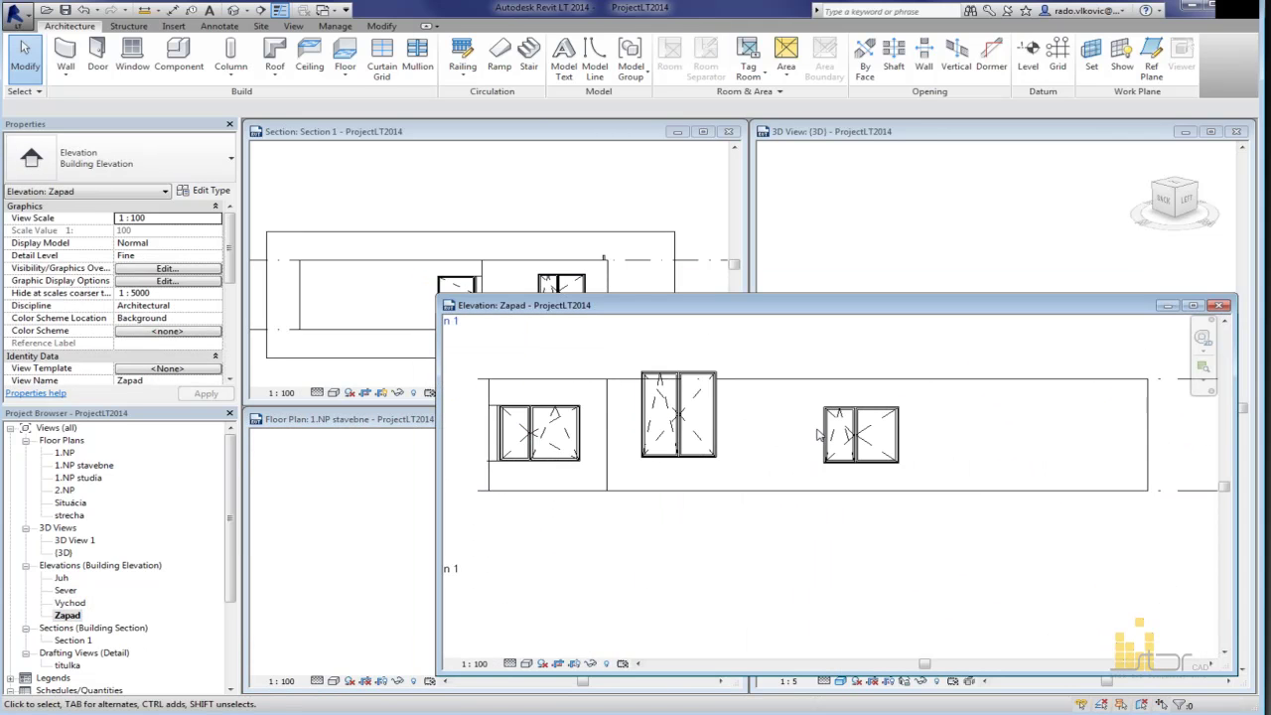
pyautogui.scroll(-2, 814, 435)
pyautogui.click(724, 418)
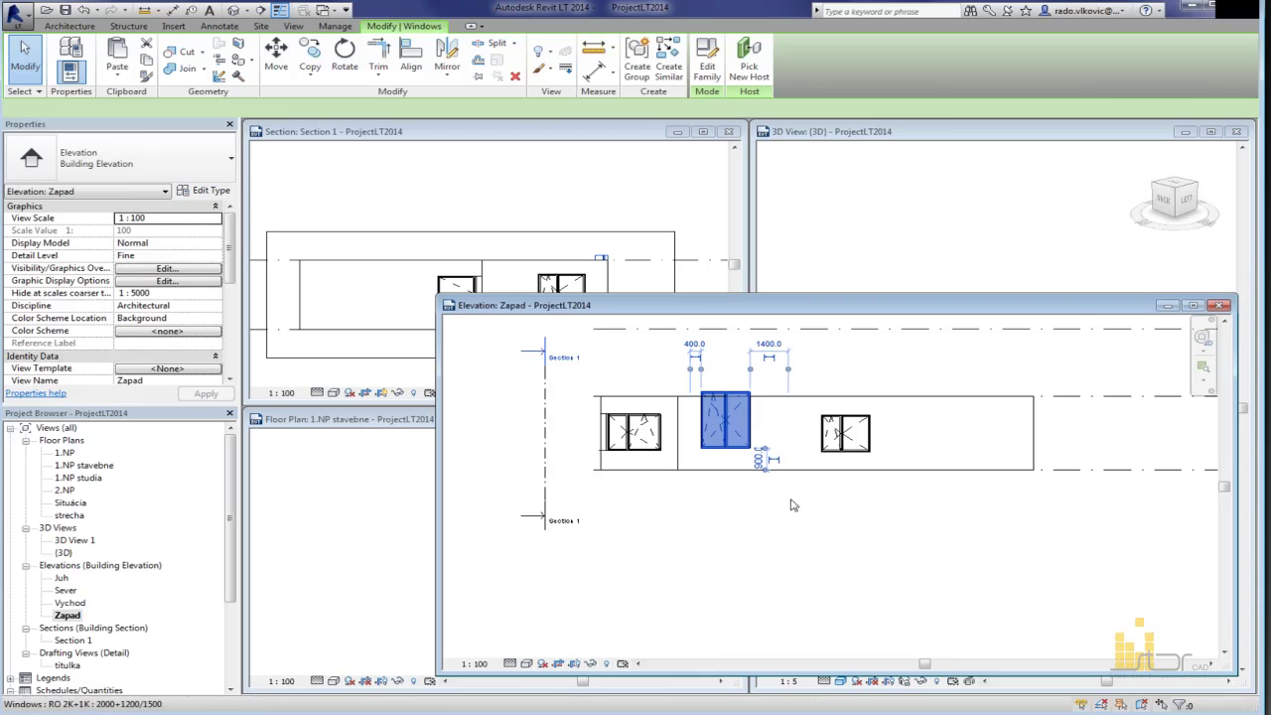
pyautogui.click(180, 230)
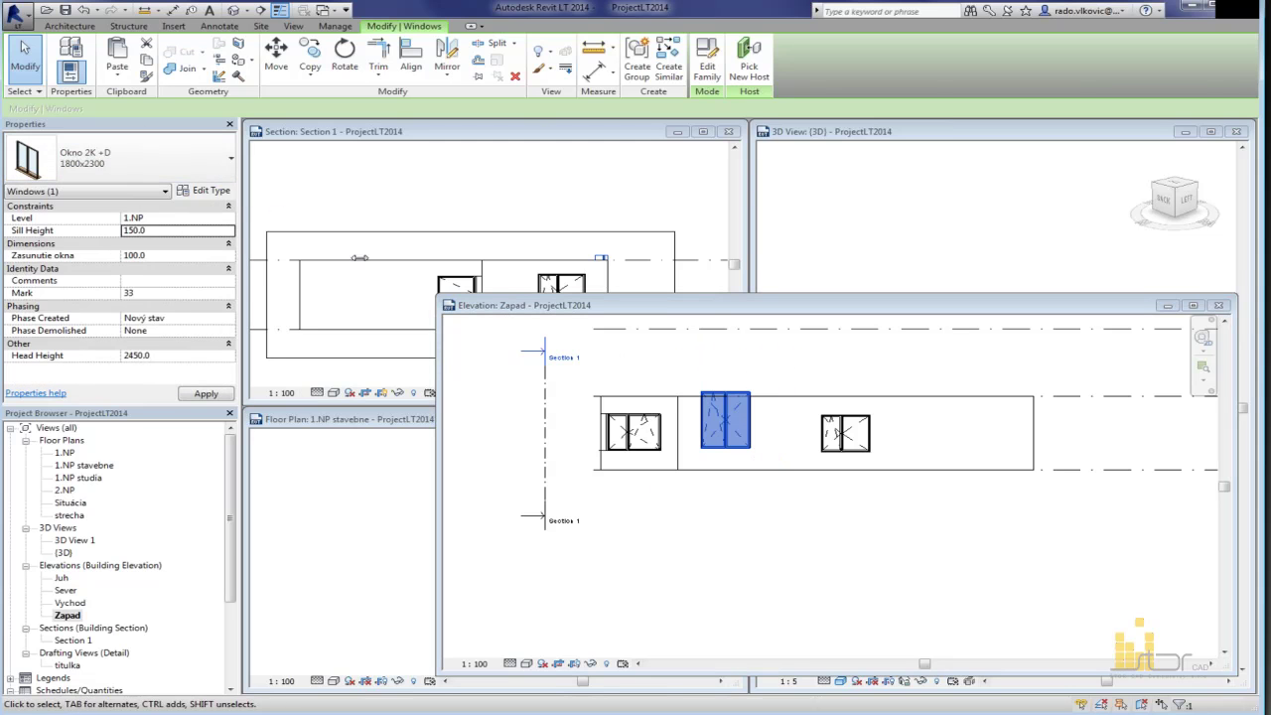
pyautogui.click(846, 533)
pyautogui.scroll(3, 752, 433)
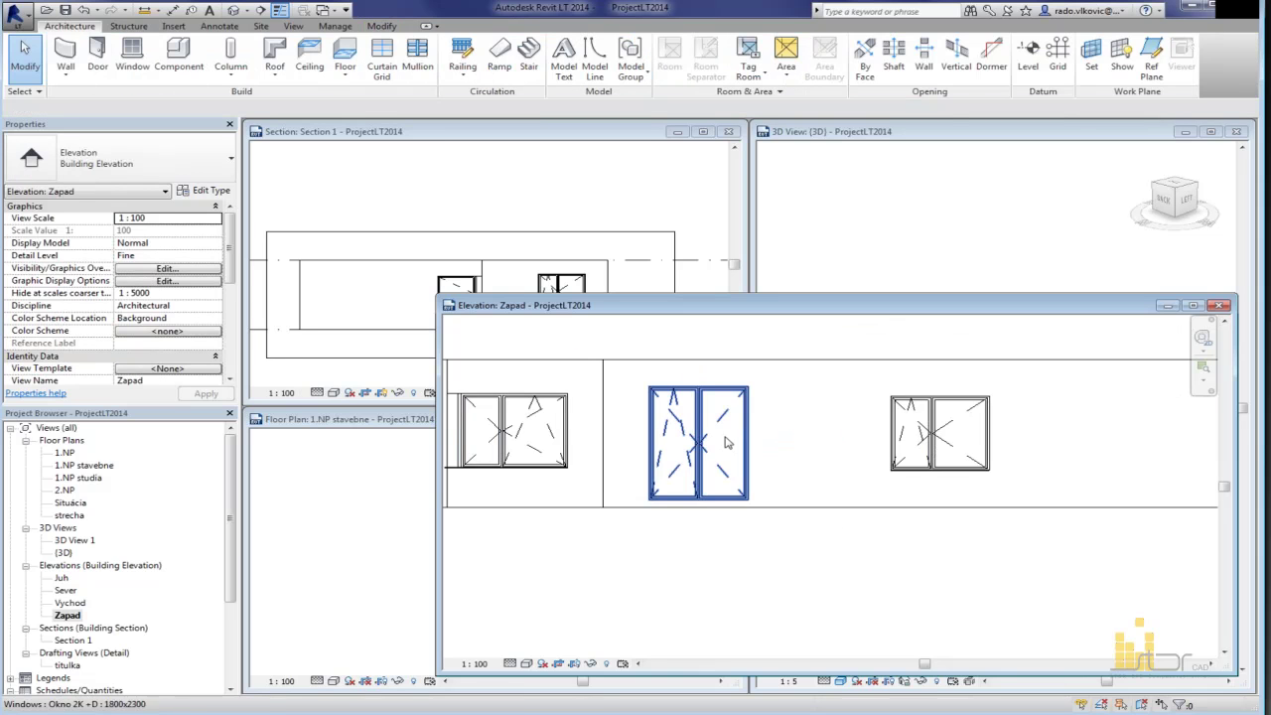
# Step: Close the Zapad elevation, the Section 1 view and the 3D view, keeping only the 1.NP stavebne plan open
pyautogui.click(1219, 306)
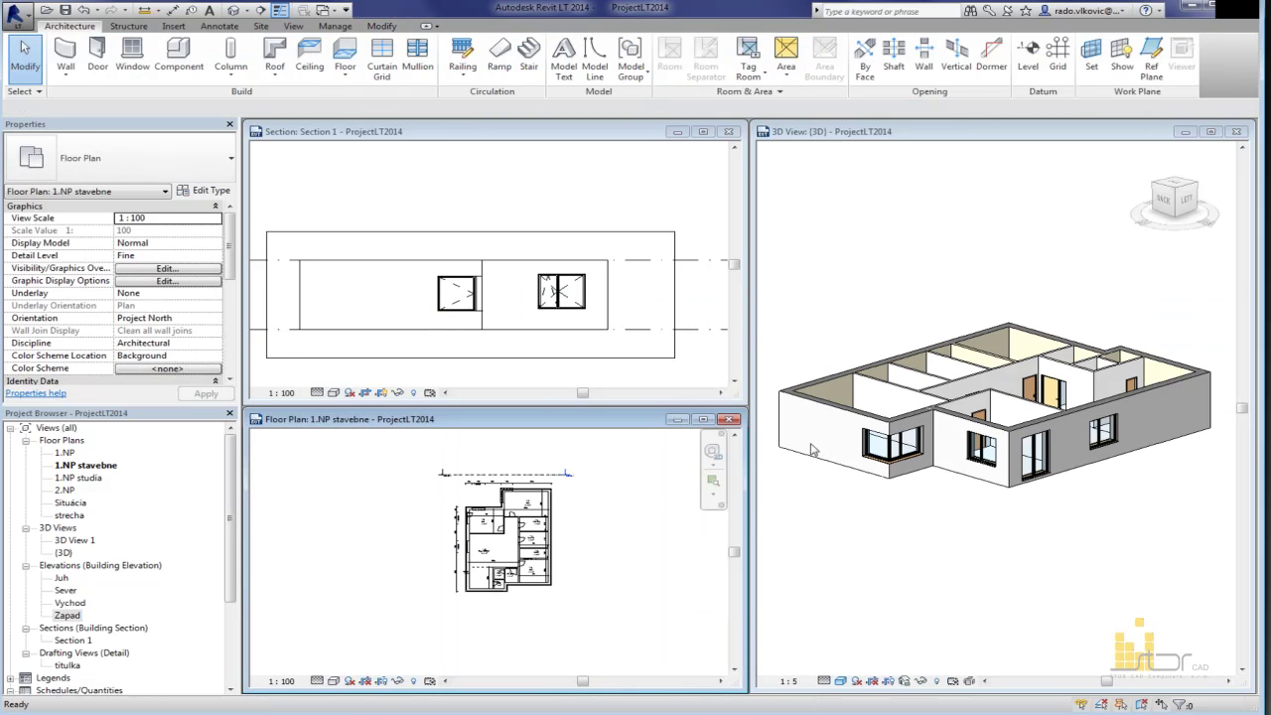
pyautogui.scroll(4, 446, 516)
pyautogui.scroll(3, 446, 515)
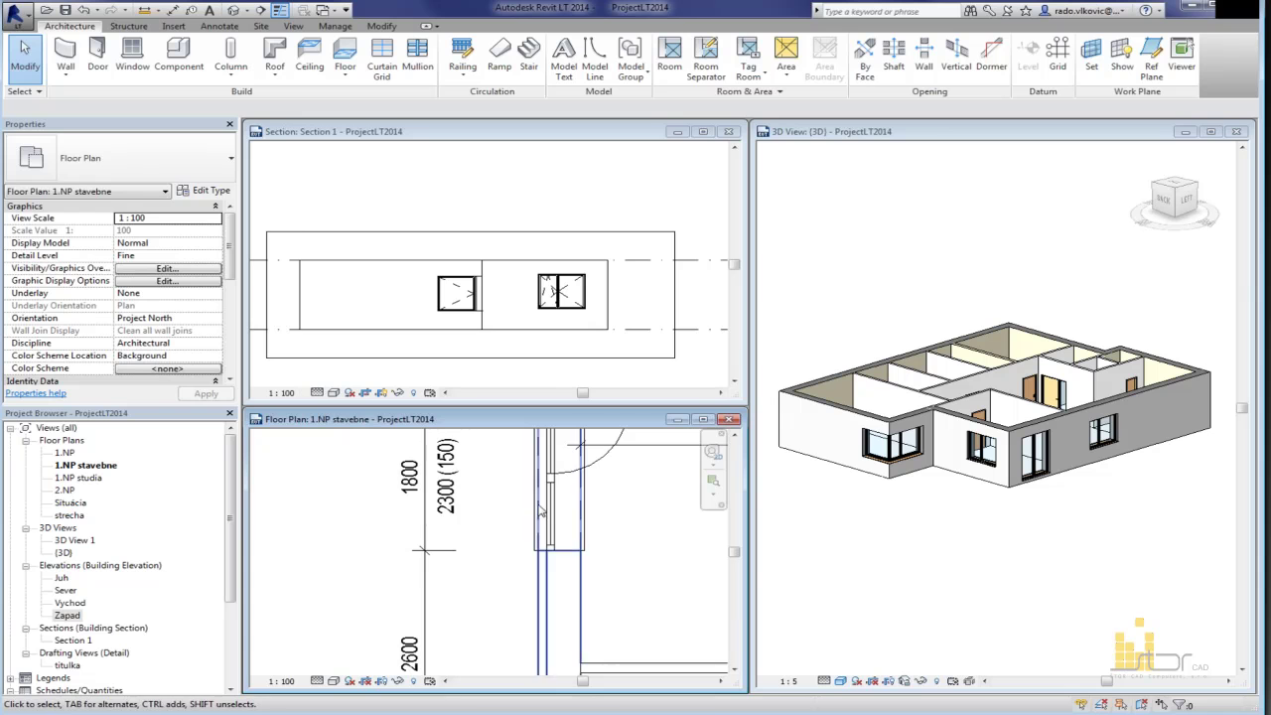
pyautogui.click(728, 133)
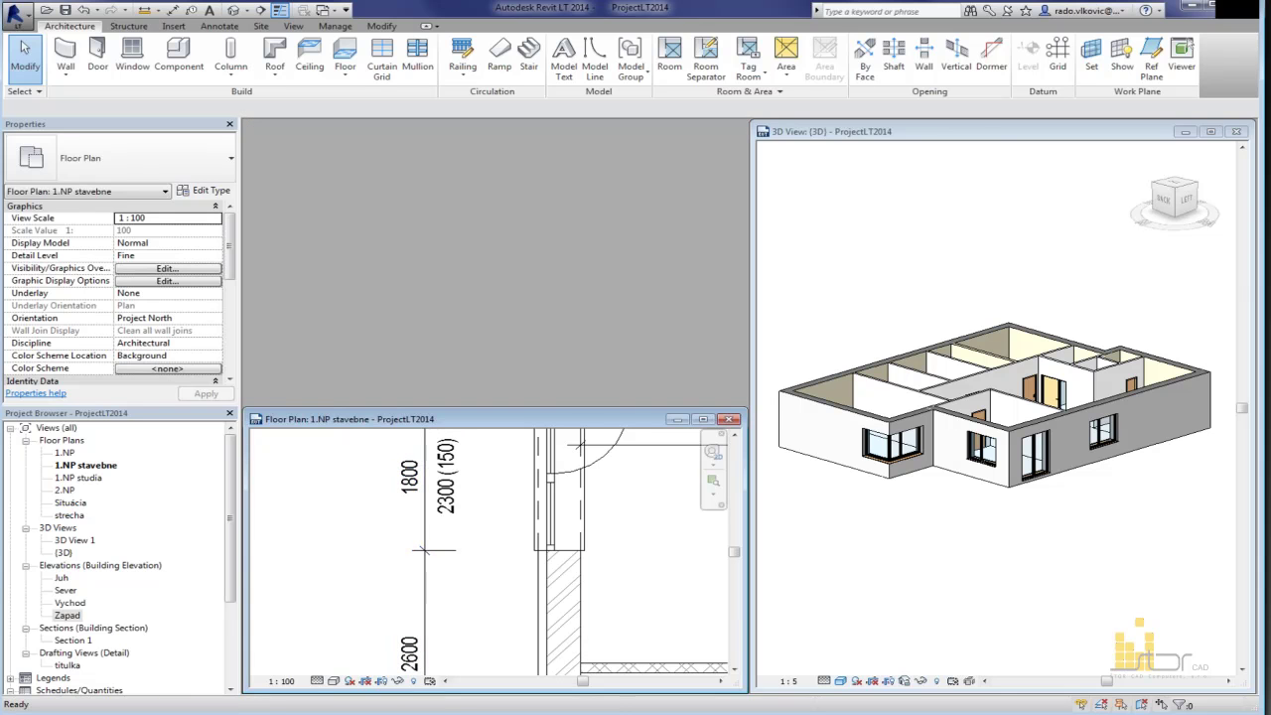
pyautogui.click(1238, 132)
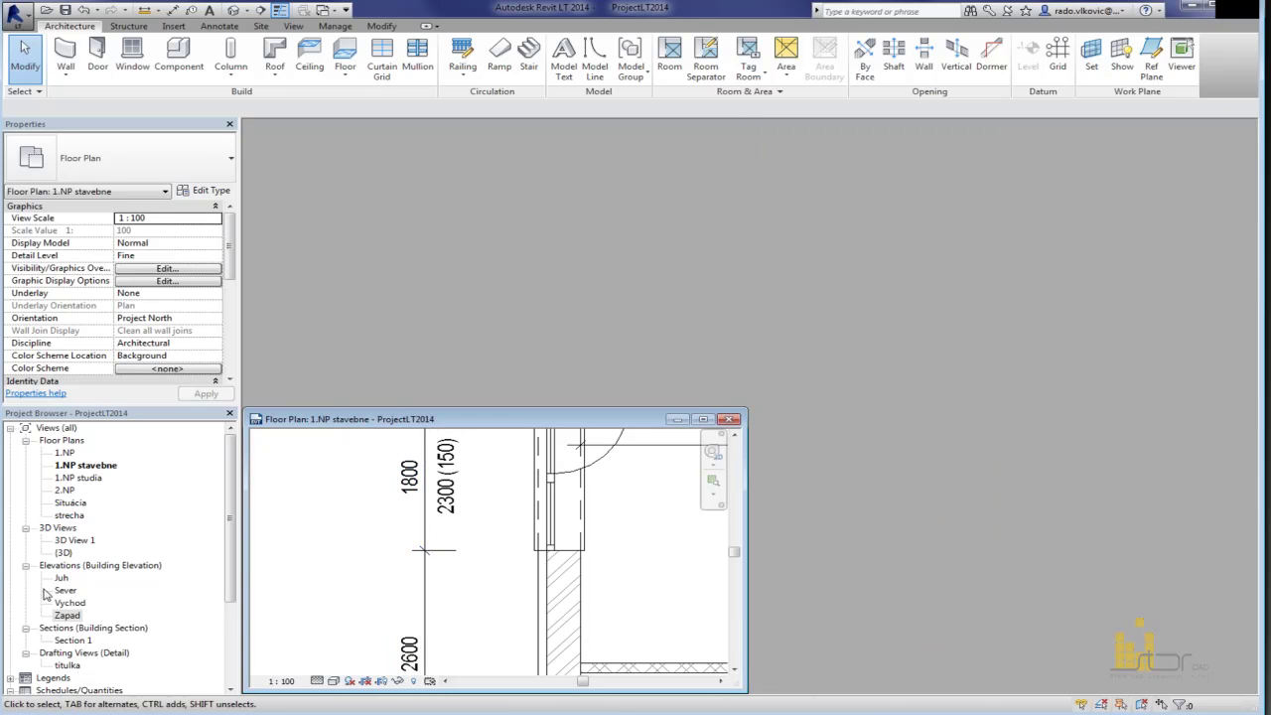
# Step: Open the Zapad elevation and tile it beside the 1.NP stavebne plan
pyautogui.doubleClick(66, 616)
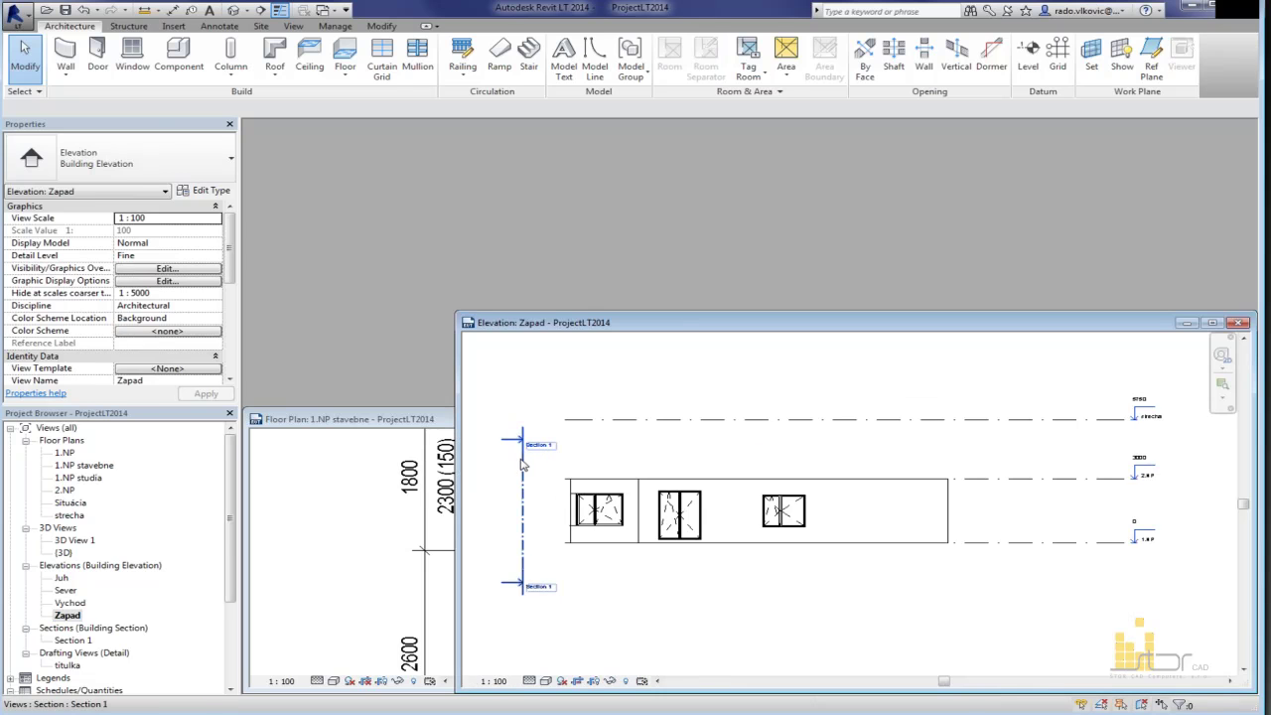
pyautogui.click(521, 463)
pyautogui.press('w')
pyautogui.press('t')
pyautogui.scroll(-1, 547, 397)
pyautogui.scroll(2, 489, 362)
pyautogui.click(723, 457)
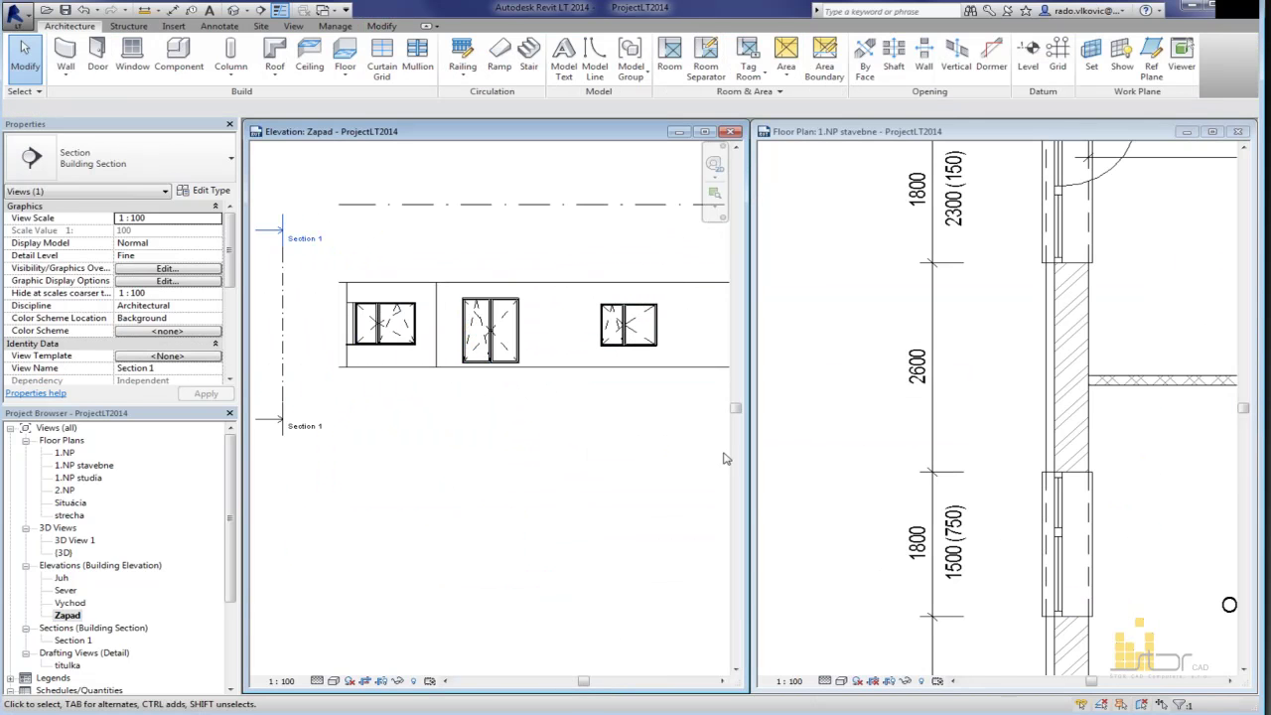
# Step: Try sliding the tall double window along the wall in the Zapad elevation, with its location framed in the plan
pyautogui.click(937, 454)
pyautogui.scroll(-2, 936, 454)
pyautogui.moveTo(937, 454); pyautogui.dragTo(871, 434, button='middle')
pyautogui.click(497, 353)
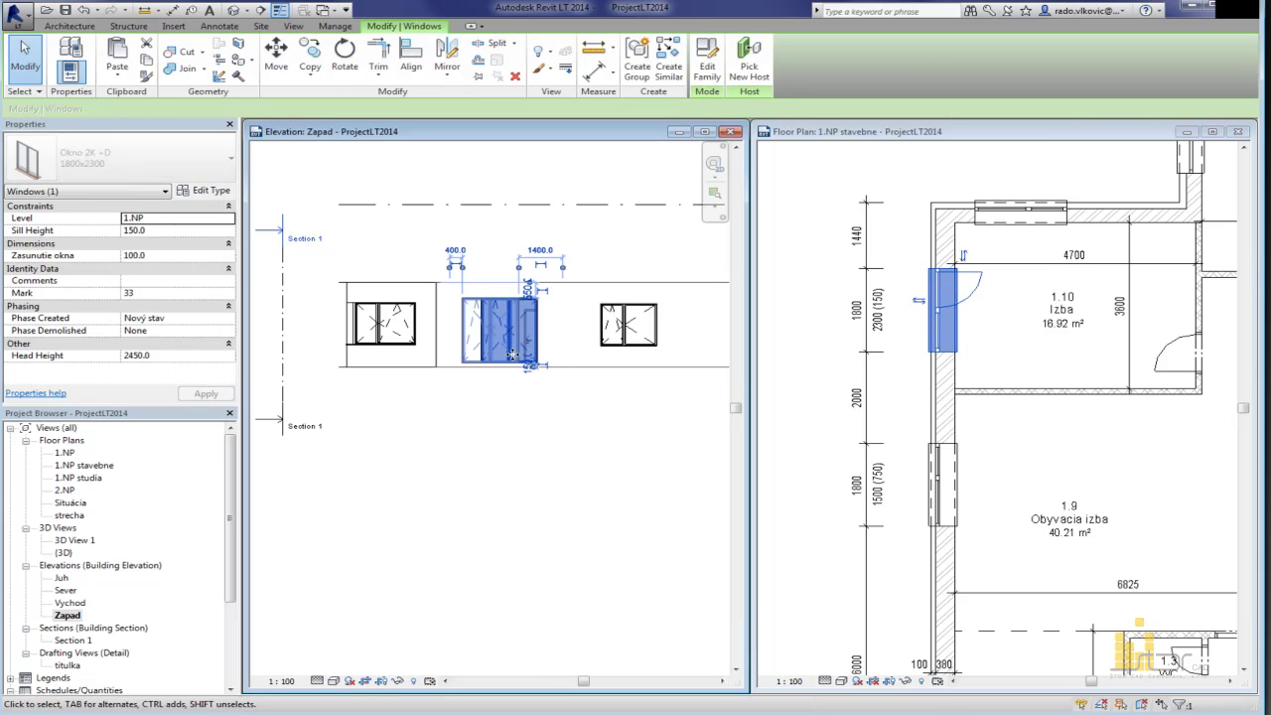
pyautogui.scroll(-4, 994, 385)
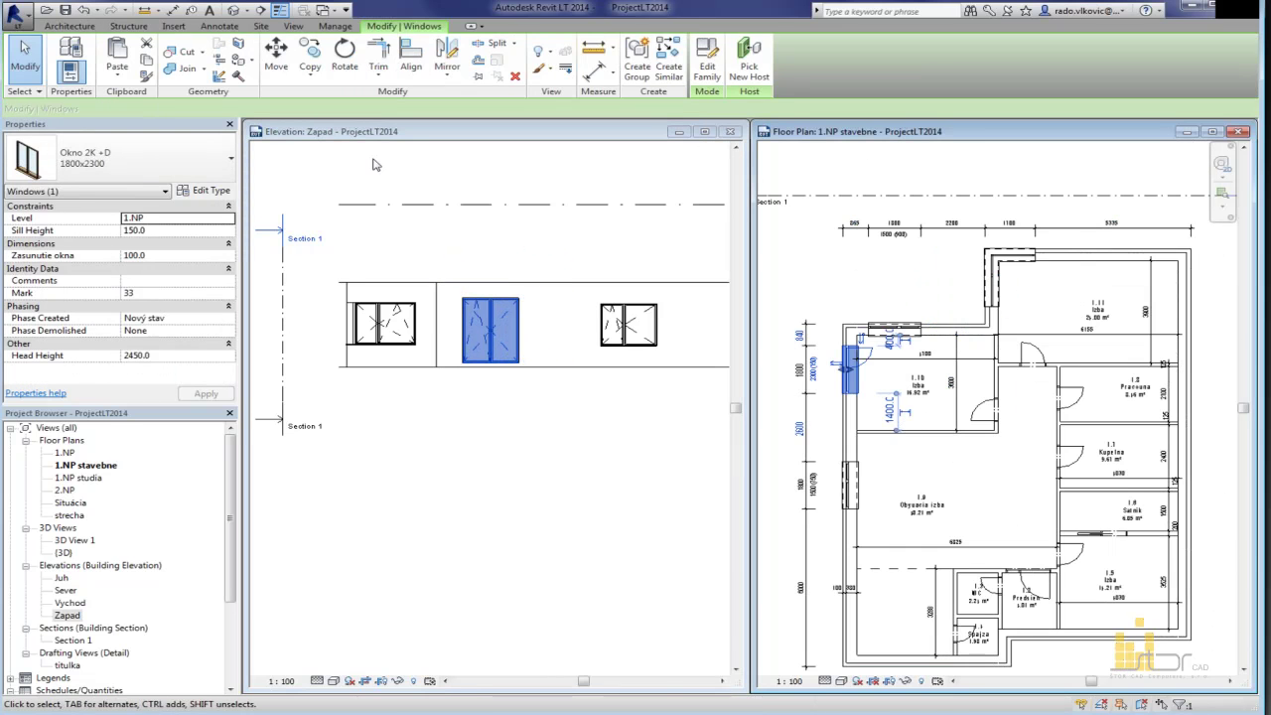
# Step: Open the default 3D view and set the tall double window's distance from the interior partition to 1200
pyautogui.click(235, 10)
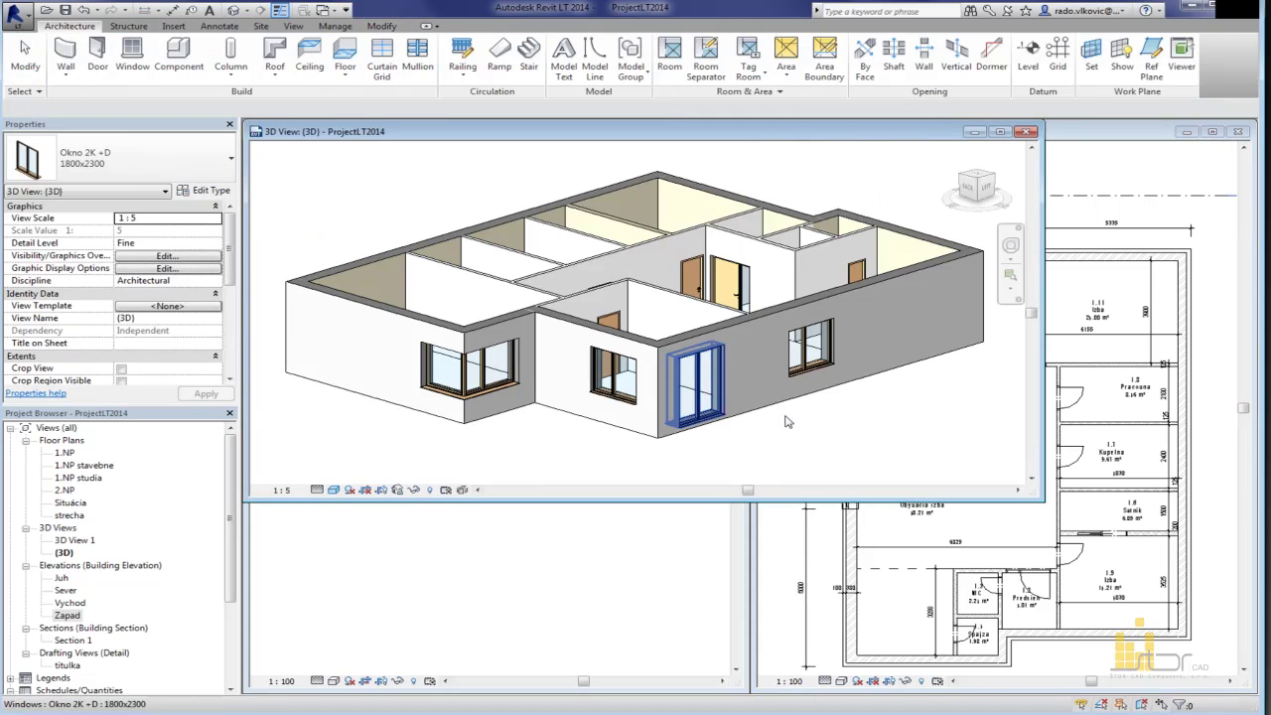
pyautogui.click(435, 370)
pyautogui.keyDown('shift'); pyautogui.moveTo(435, 370); pyautogui.dragTo(507, 298, button='middle'); pyautogui.keyUp('shift')
pyautogui.click(499, 268)
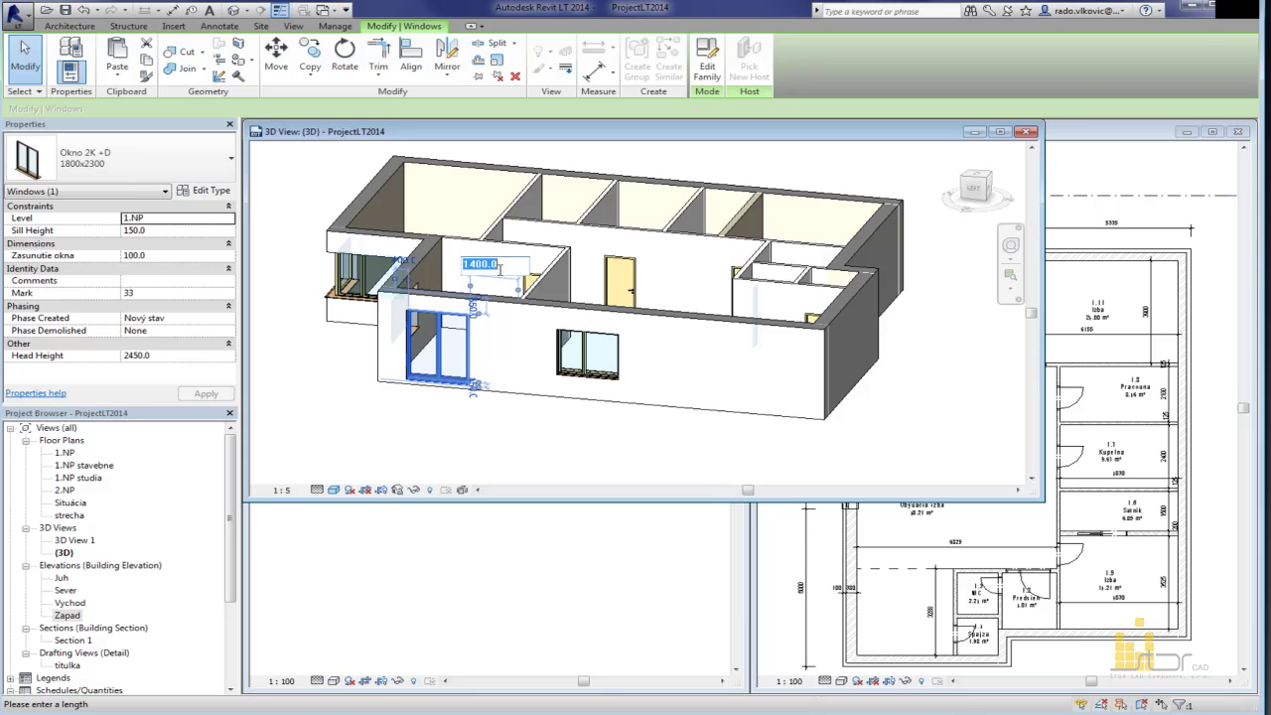
pyautogui.write('1200')
pyautogui.press('Return')
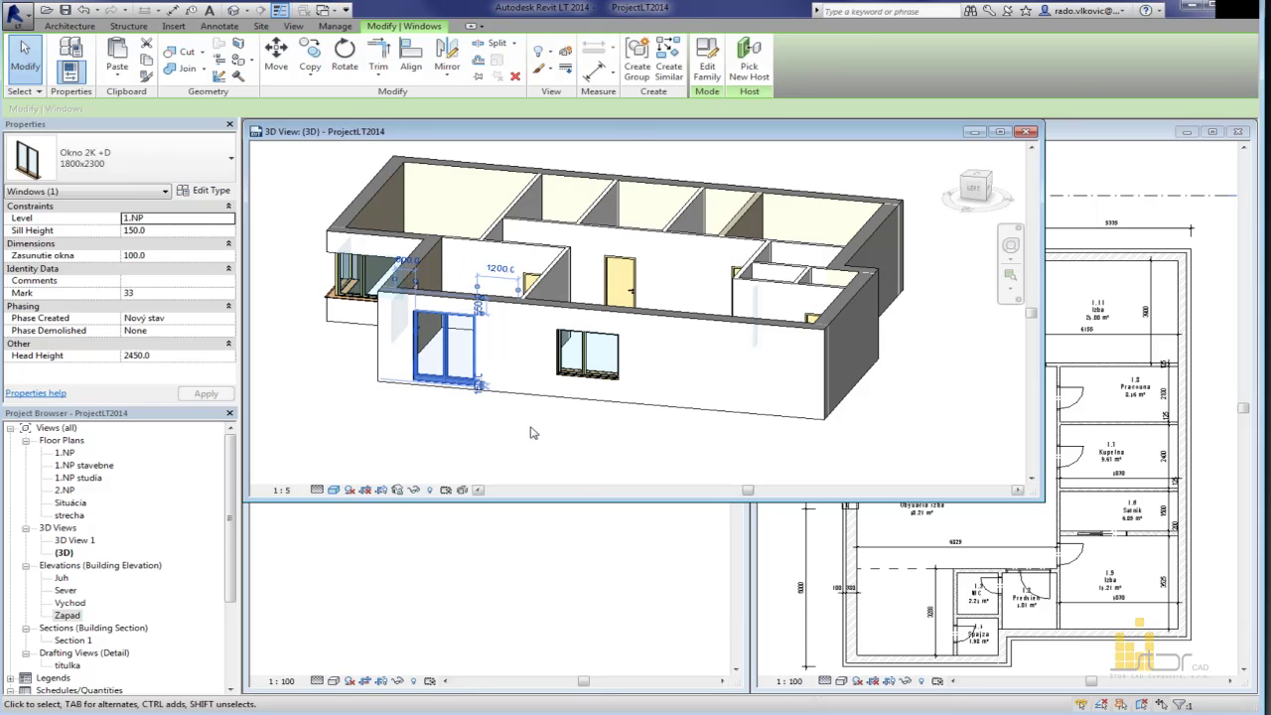
pyautogui.scroll(2, 485, 366)
pyautogui.press('Escape')
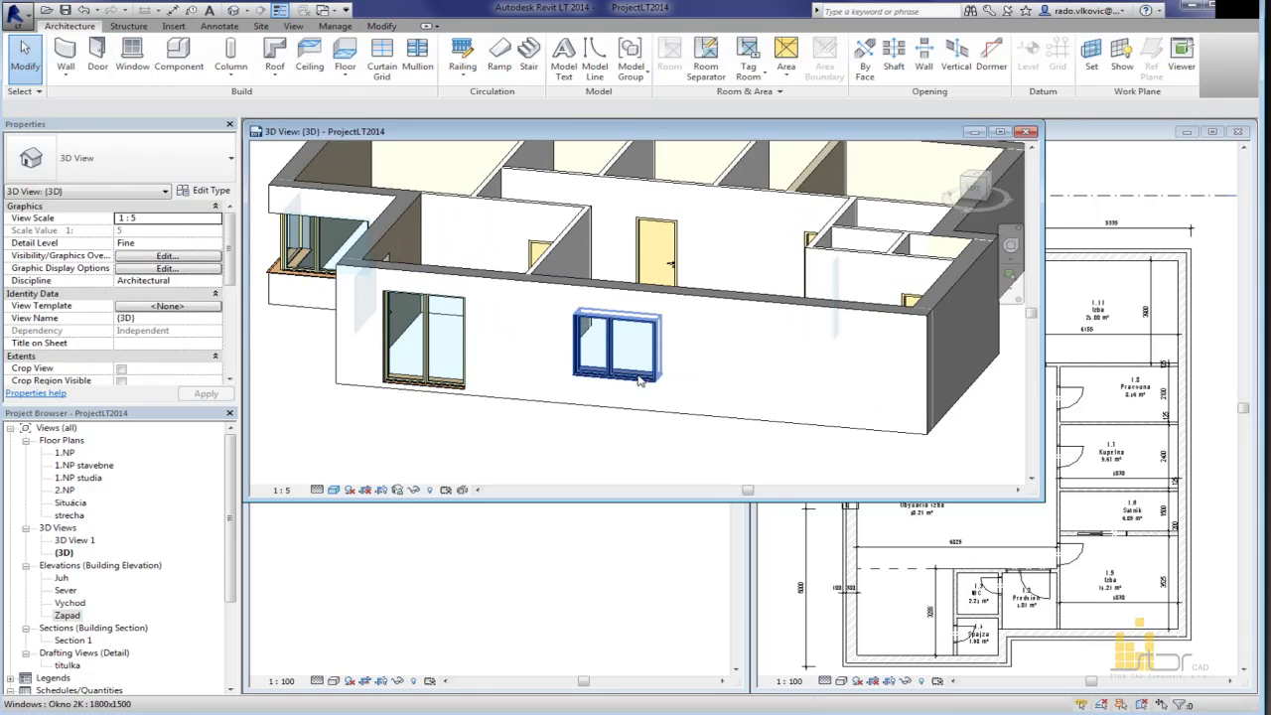
# Step: Slide the 1800x1500 living room window along the outer wall in 3D and in the plan, to about 1775 from the partition
pyautogui.click(637, 385)
pyautogui.moveTo(637, 385); pyautogui.dragTo(677, 397)
pyautogui.scroll(-2, 674, 402)
pyautogui.click(840, 536)
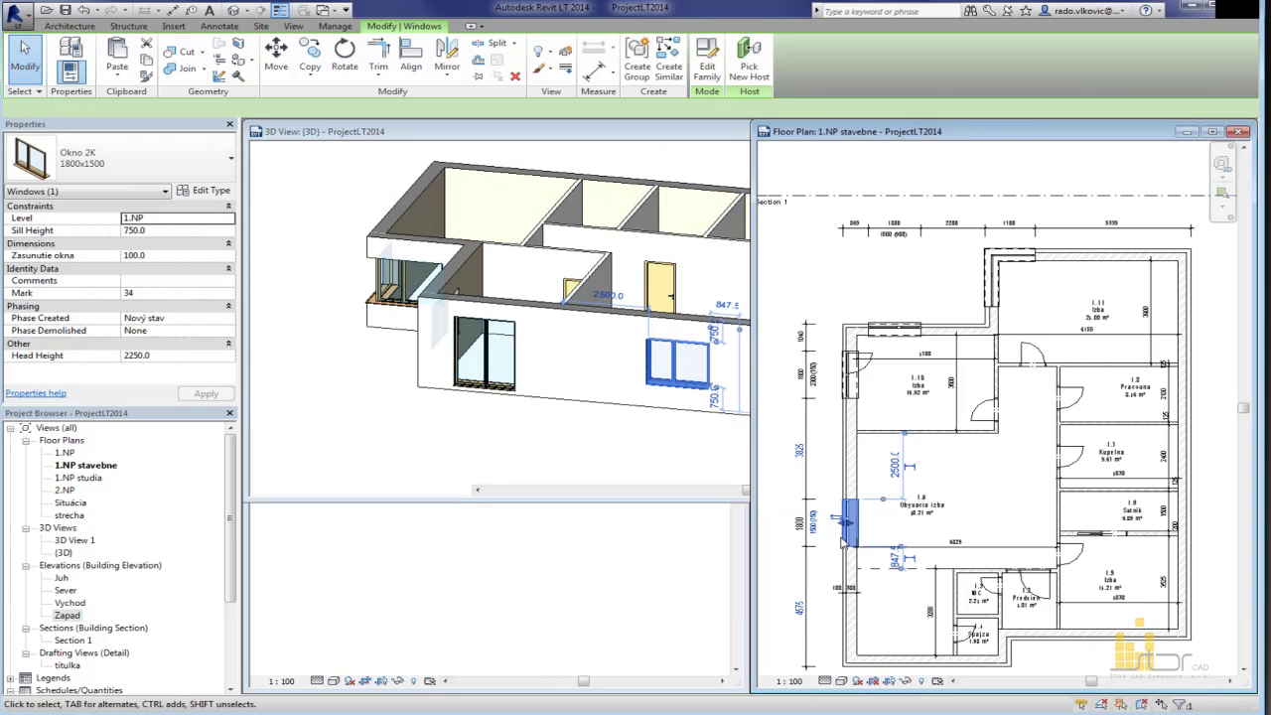
pyautogui.scroll(2, 839, 537)
pyautogui.moveTo(852, 536); pyautogui.dragTo(854, 504)
# Step: Examine the moved 1800x1500 window in the 3D view, the floor plan and the Zapad elevation
pyautogui.click(689, 426)
pyautogui.moveTo(689, 425)
pyautogui.keyDown('shift'); pyautogui.mouseDown(button='middle')
pyautogui.moveTo(746, 352)
pyautogui.moveTo(690, 402)
pyautogui.moveTo(684, 428)
pyautogui.mouseUp(button='middle'); pyautogui.keyUp('shift')
pyautogui.click(891, 584)
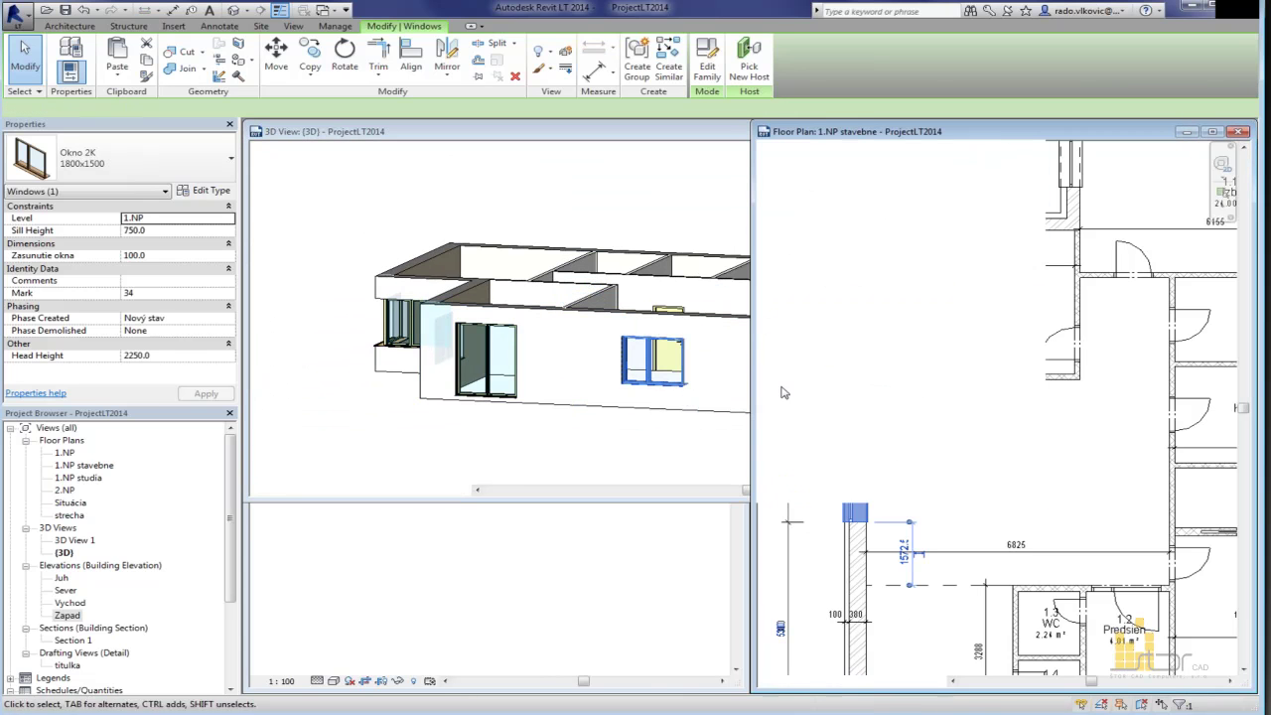
pyautogui.scroll(-1, 939, 463)
pyautogui.moveTo(939, 463); pyautogui.dragTo(914, 466, button='middle')
pyautogui.click(671, 550)
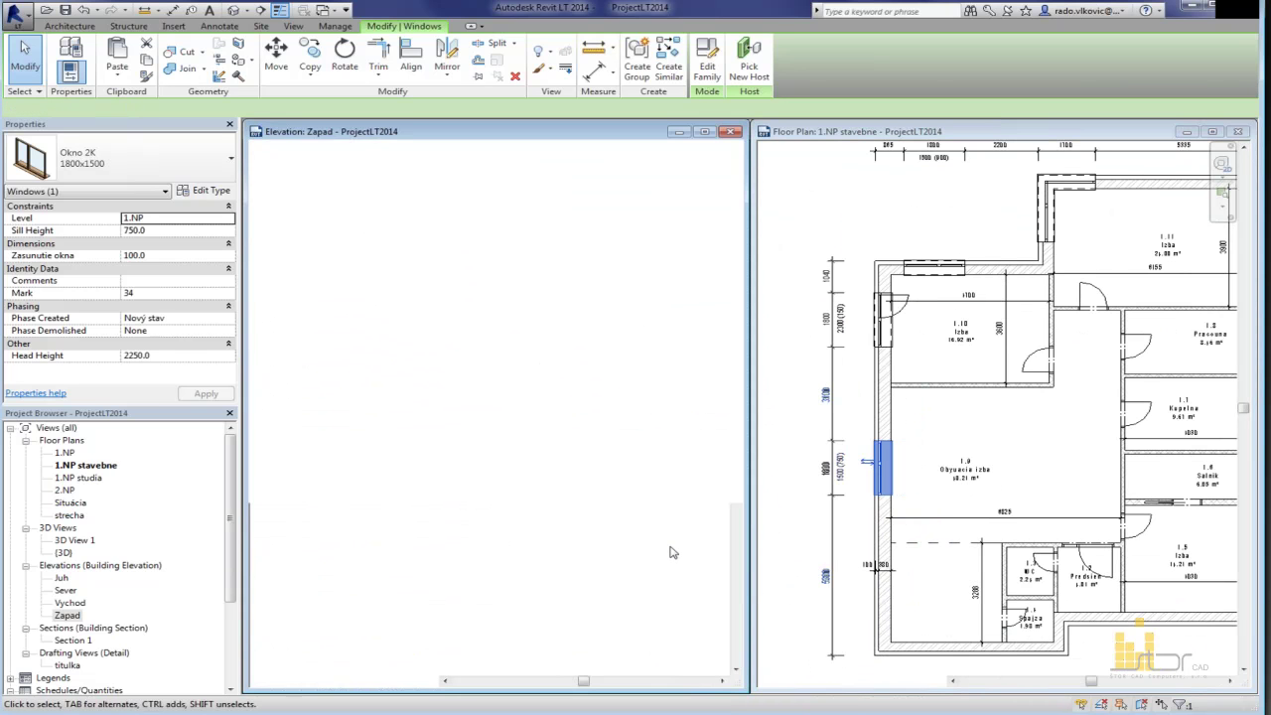
pyautogui.scroll(2, 642, 365)
pyautogui.moveTo(658, 377); pyautogui.dragTo(473, 443, button='middle')
pyautogui.scroll(2, 541, 474)
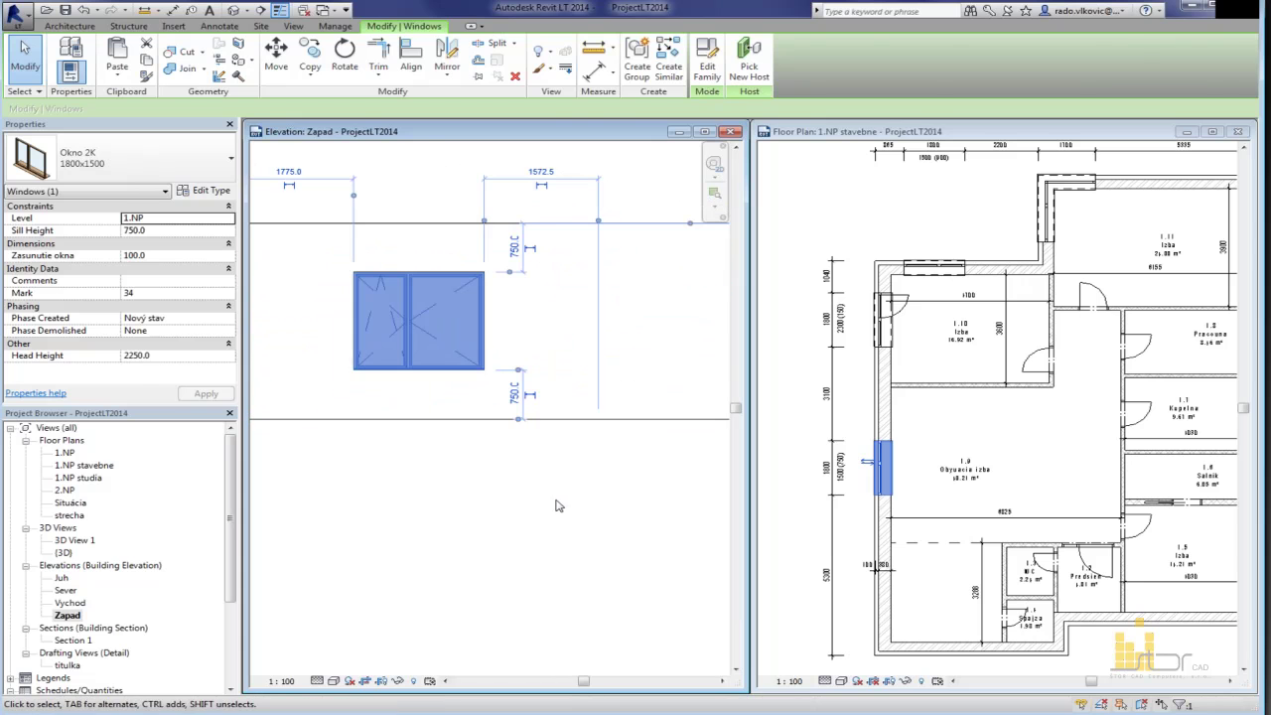
pyautogui.click(558, 502)
pyautogui.scroll(-3, 565, 517)
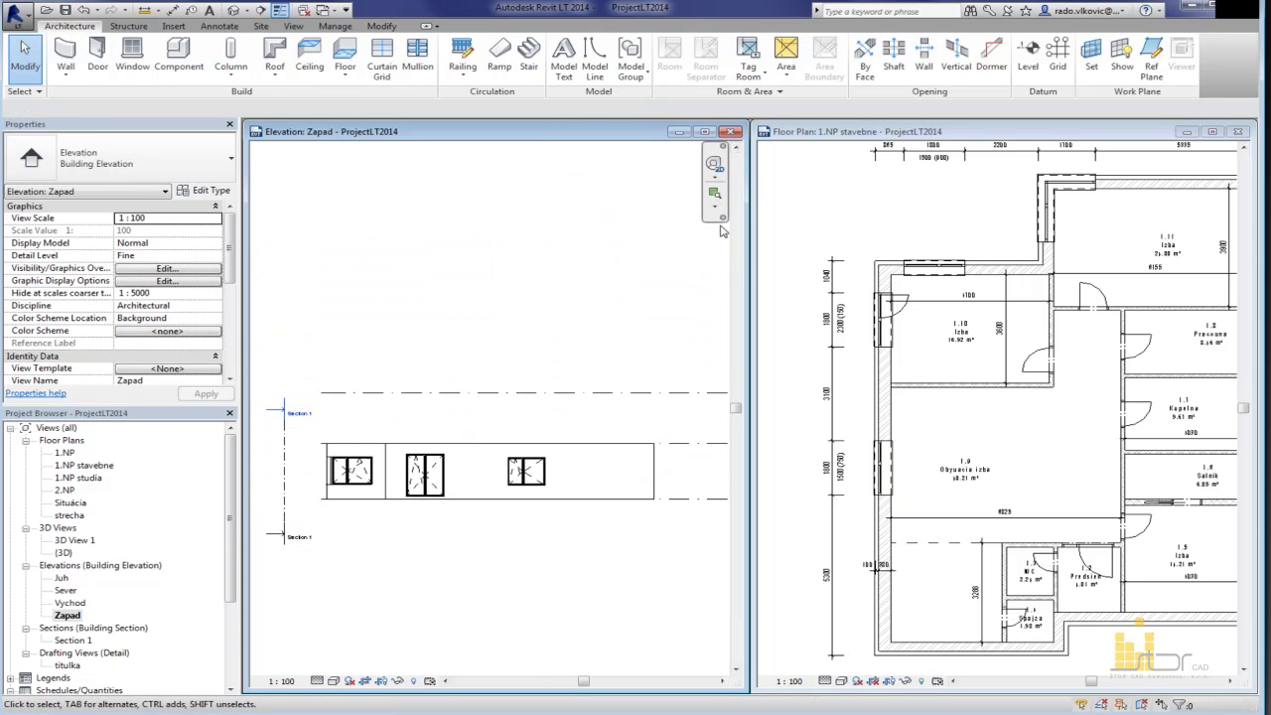
# Step: Close the Zapad elevation and make the 3D view window slightly smaller beside the floor plan
pyautogui.click(730, 133)
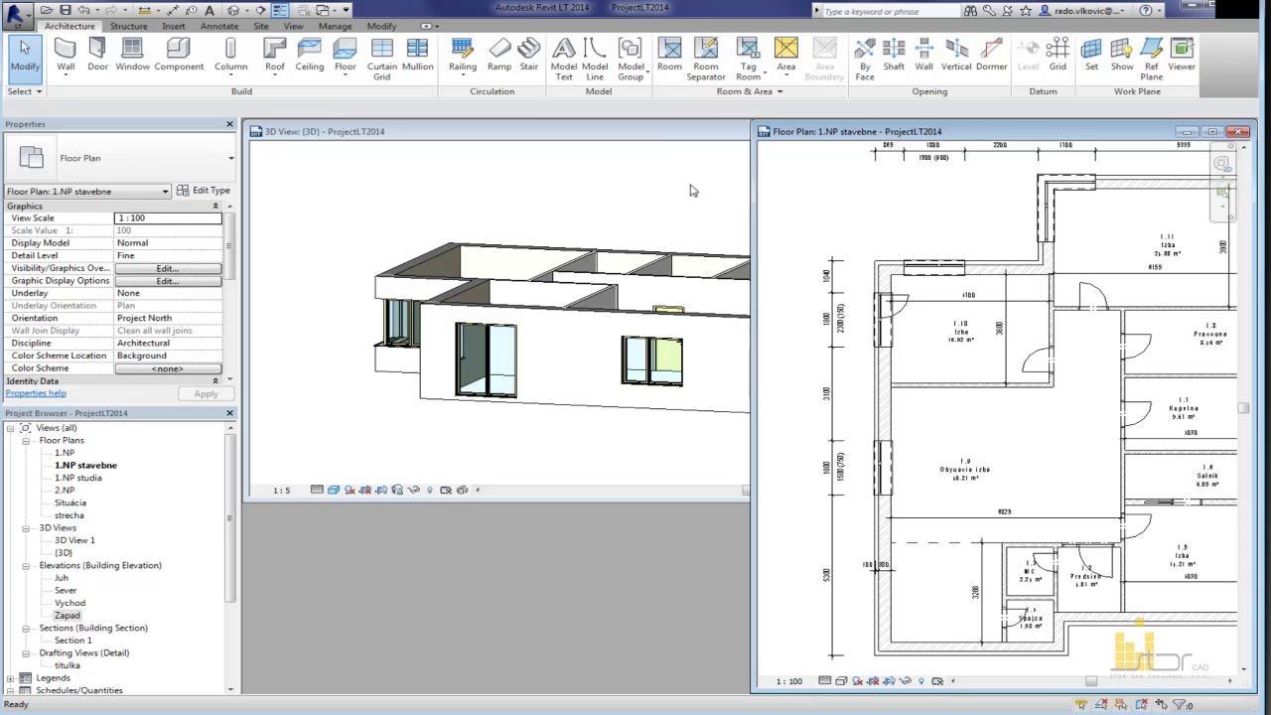
pyautogui.click(692, 469)
pyautogui.moveTo(1044, 503); pyautogui.dragTo(1010, 464)
pyautogui.press('w')
pyautogui.press('t')
pyautogui.click(954, 455)
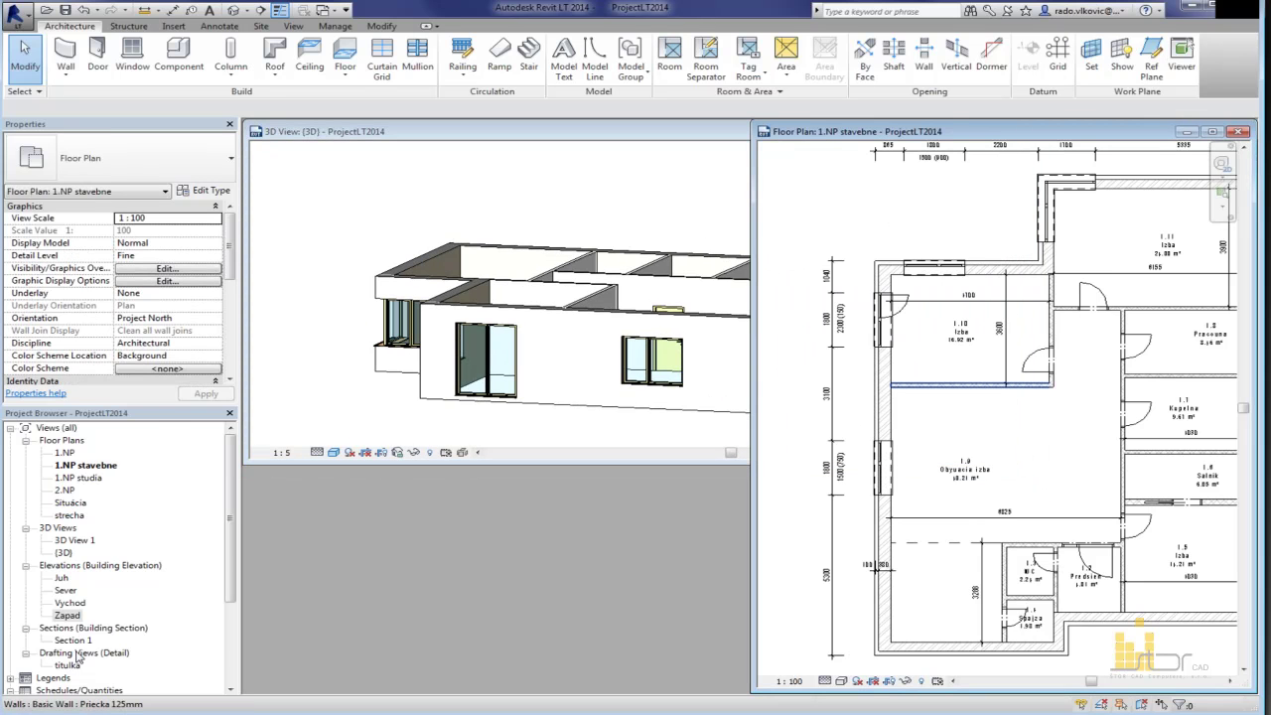
# Step: Open the Legenda miestnosti room schedule, review the listed rooms and areas, and close it
pyautogui.click(83, 652)
pyautogui.scroll(-2, 83, 652)
pyautogui.scroll(-2, 119, 596)
pyautogui.click(94, 578)
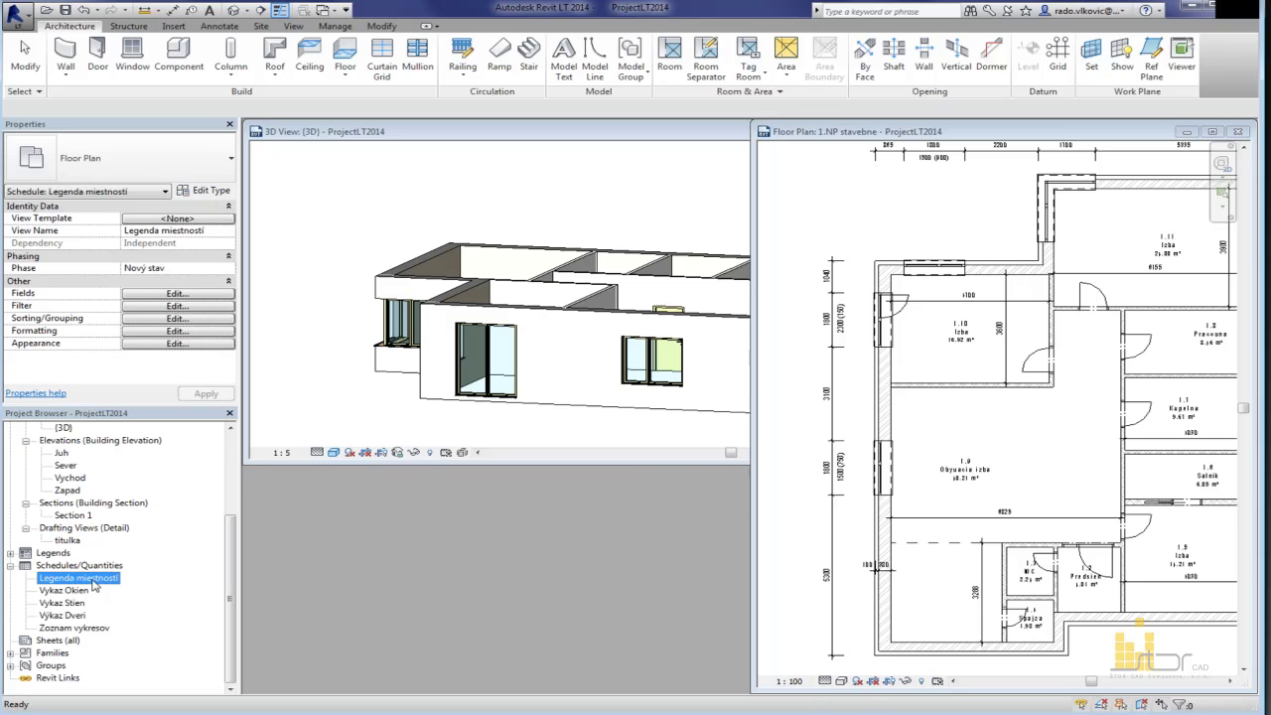
pyautogui.press('Return')
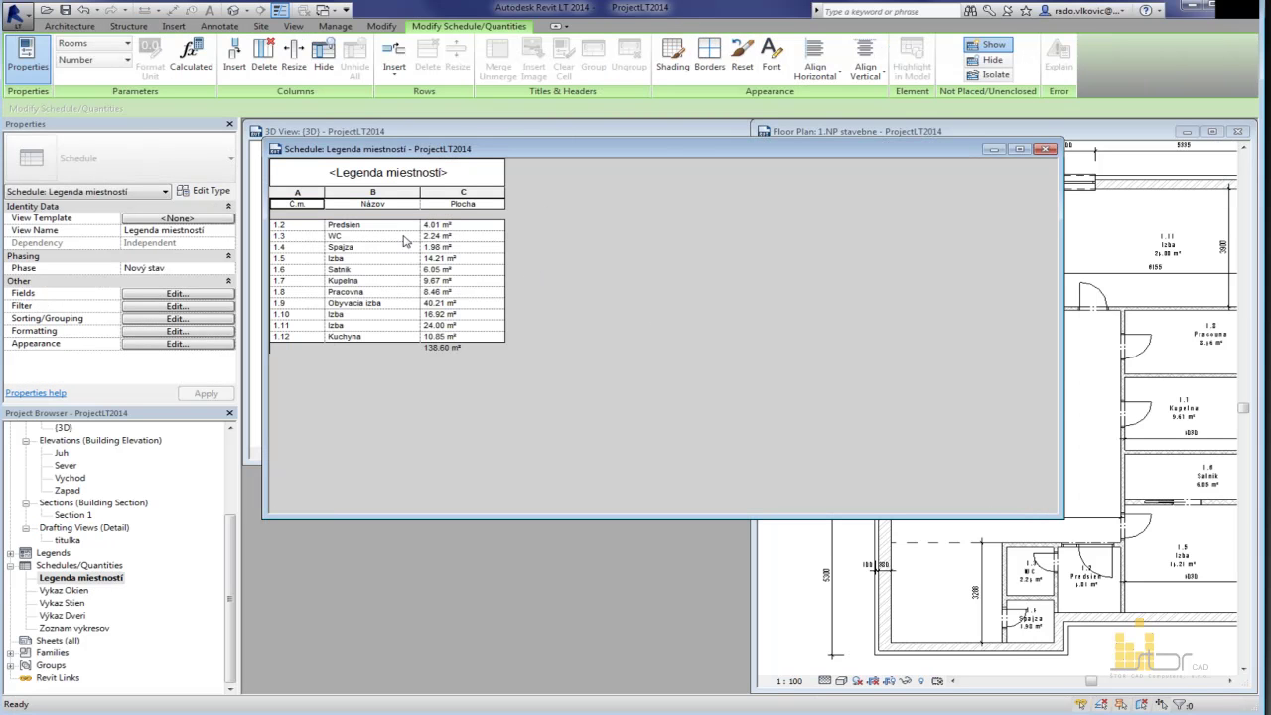
pyautogui.click(1045, 148)
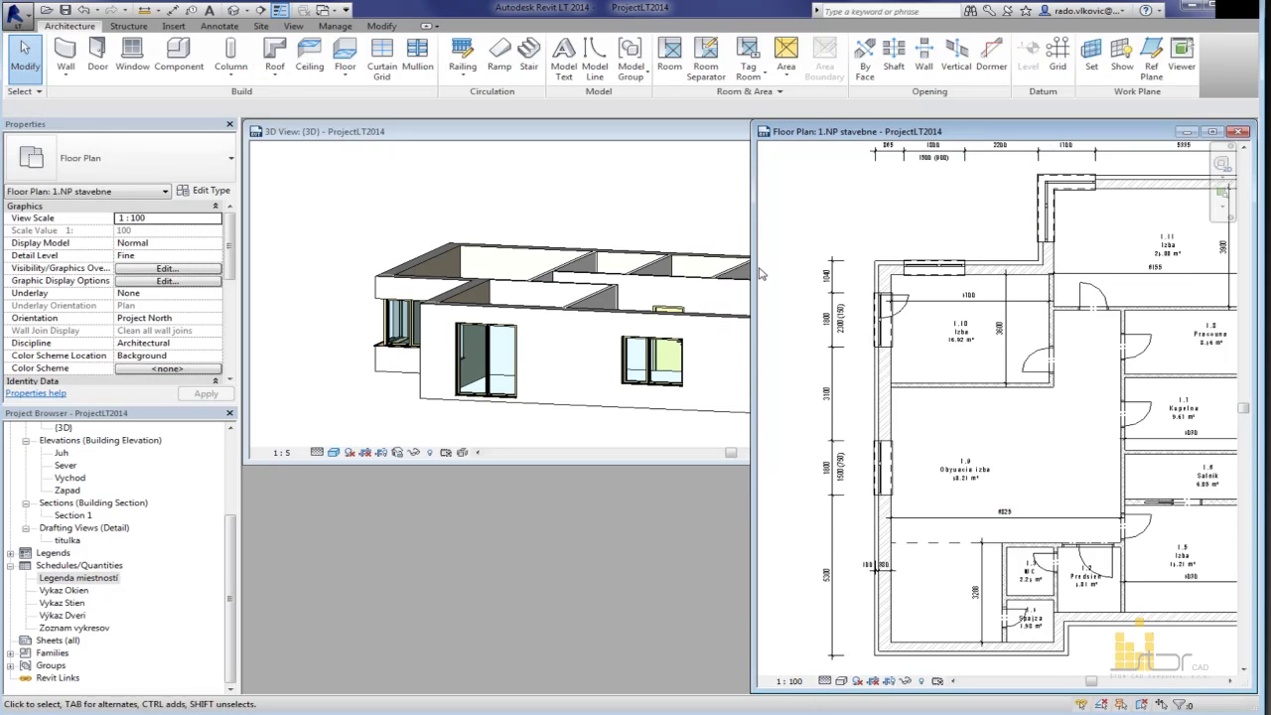
# Step: Open the Vykaz Stien wall schedule, shrink its window and place it over the lower part of the floor plan
pyautogui.moveTo(984, 369); pyautogui.dragTo(935, 311, button='middle')
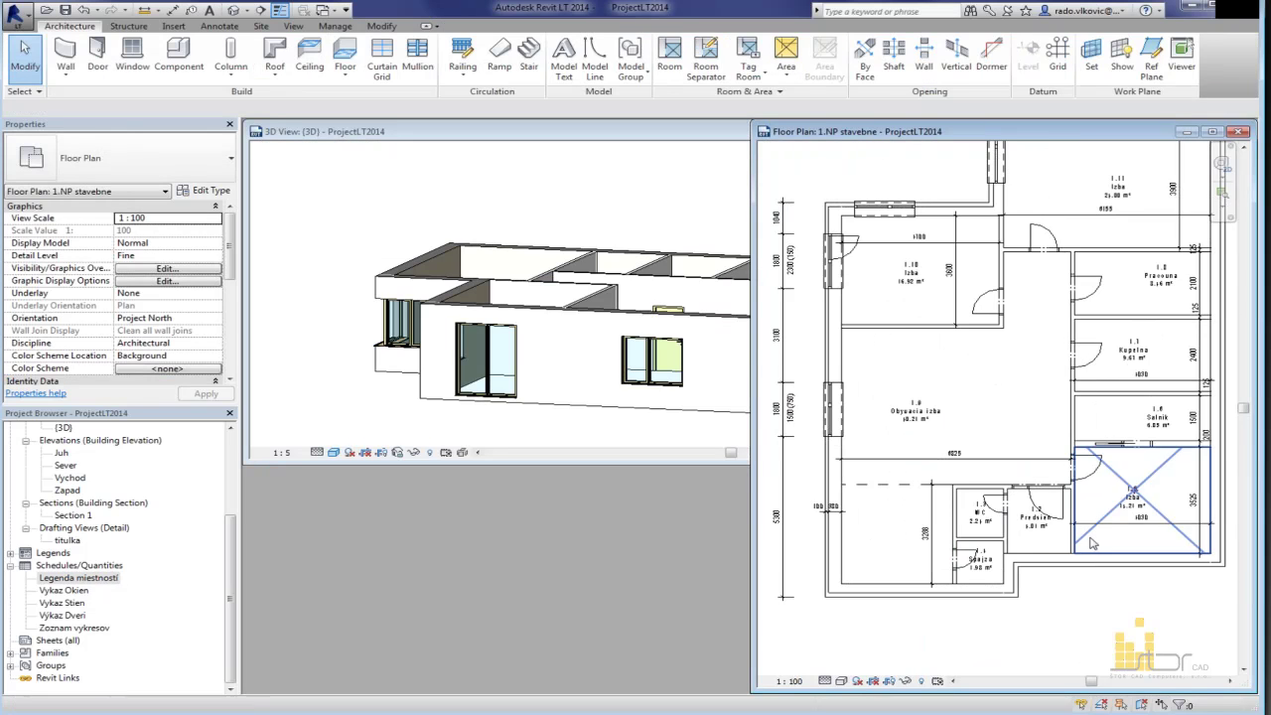
pyautogui.doubleClick(64, 602)
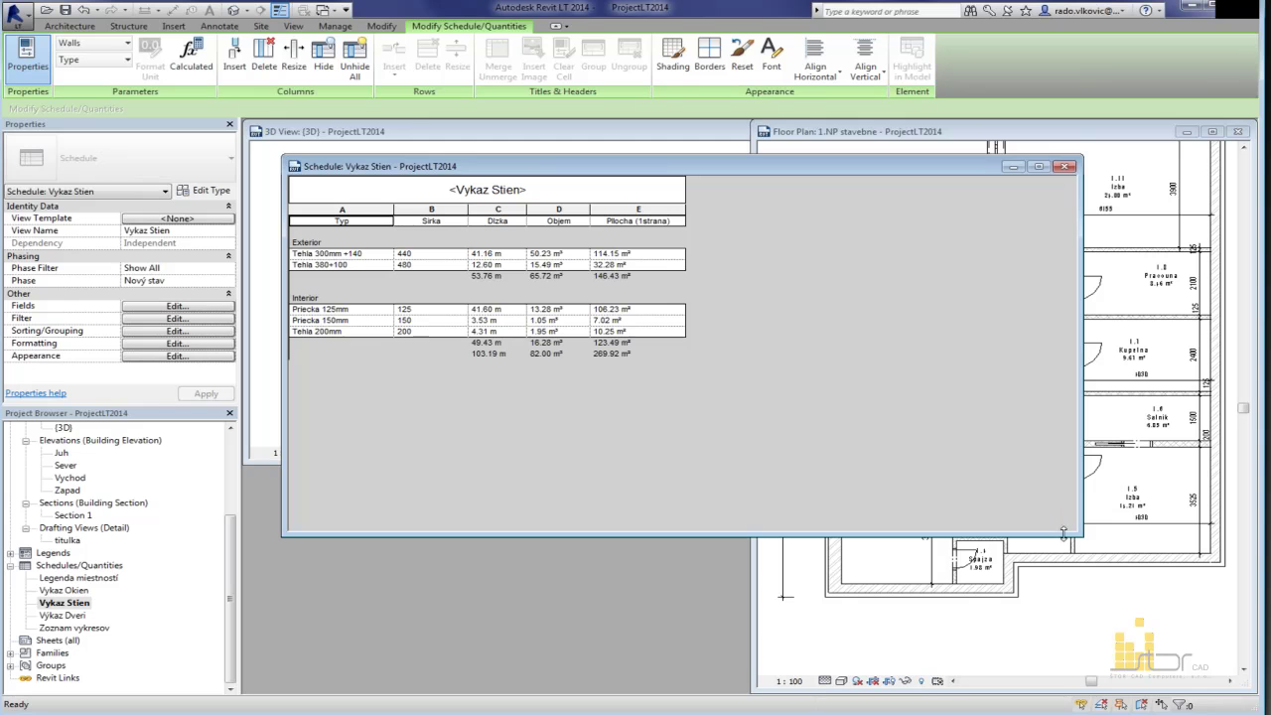
pyautogui.moveTo(1059, 524); pyautogui.dragTo(839, 405)
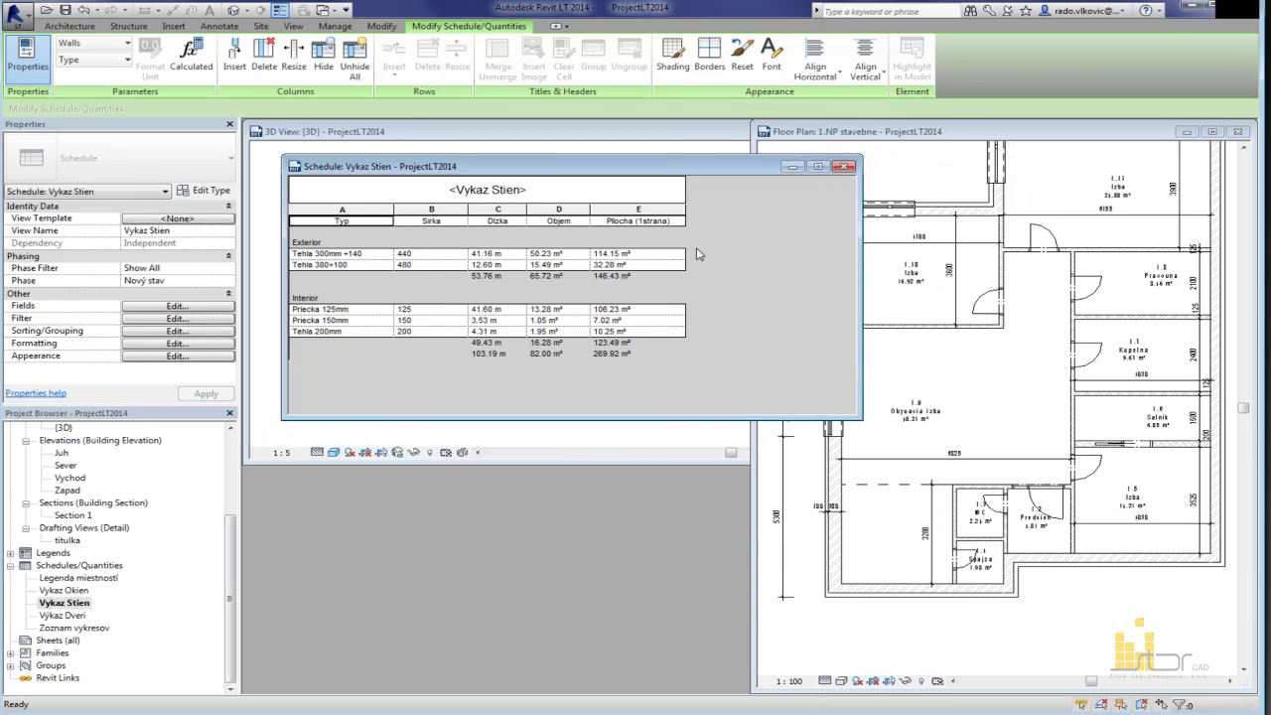
pyautogui.moveTo(685, 166); pyautogui.dragTo(1159, 348)
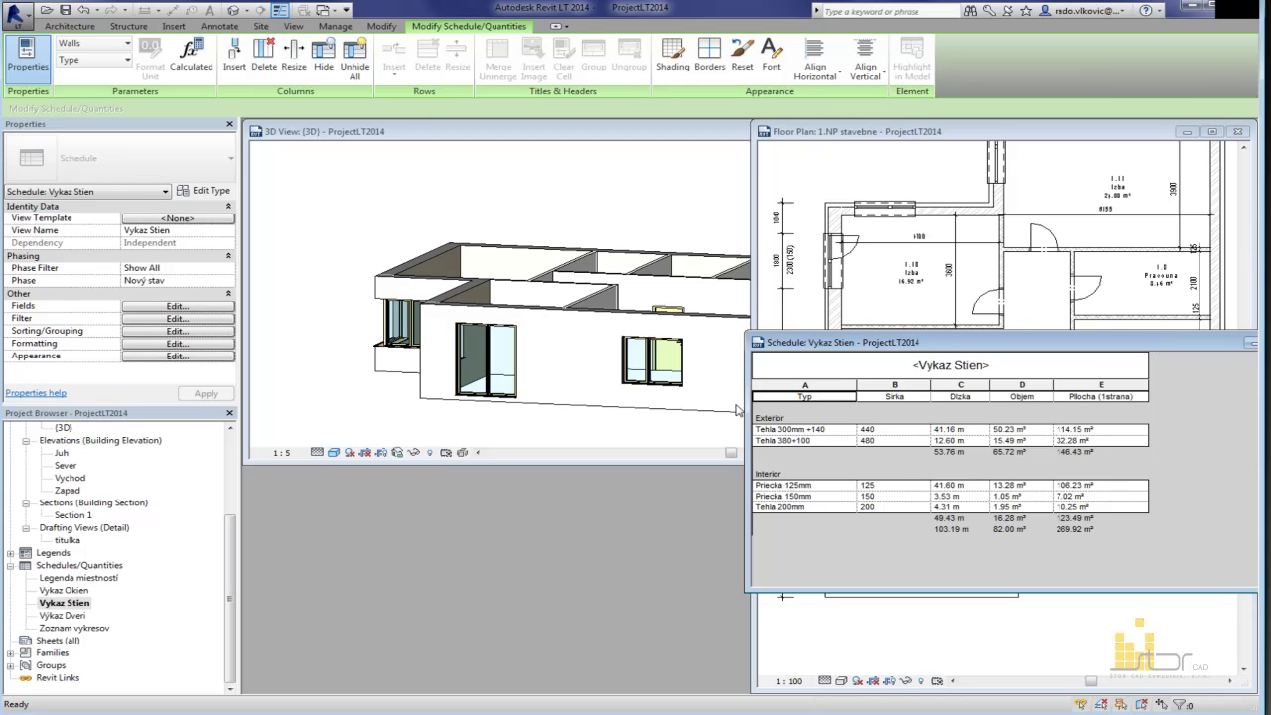
# Step: Highlight the Tehla 300mm +140, Tehla 380+100, Priecka 125mm and Priecka 150mm walls in the model from their wall schedule rows
pyautogui.click(835, 432)
pyautogui.scroll(-1, 544, 383)
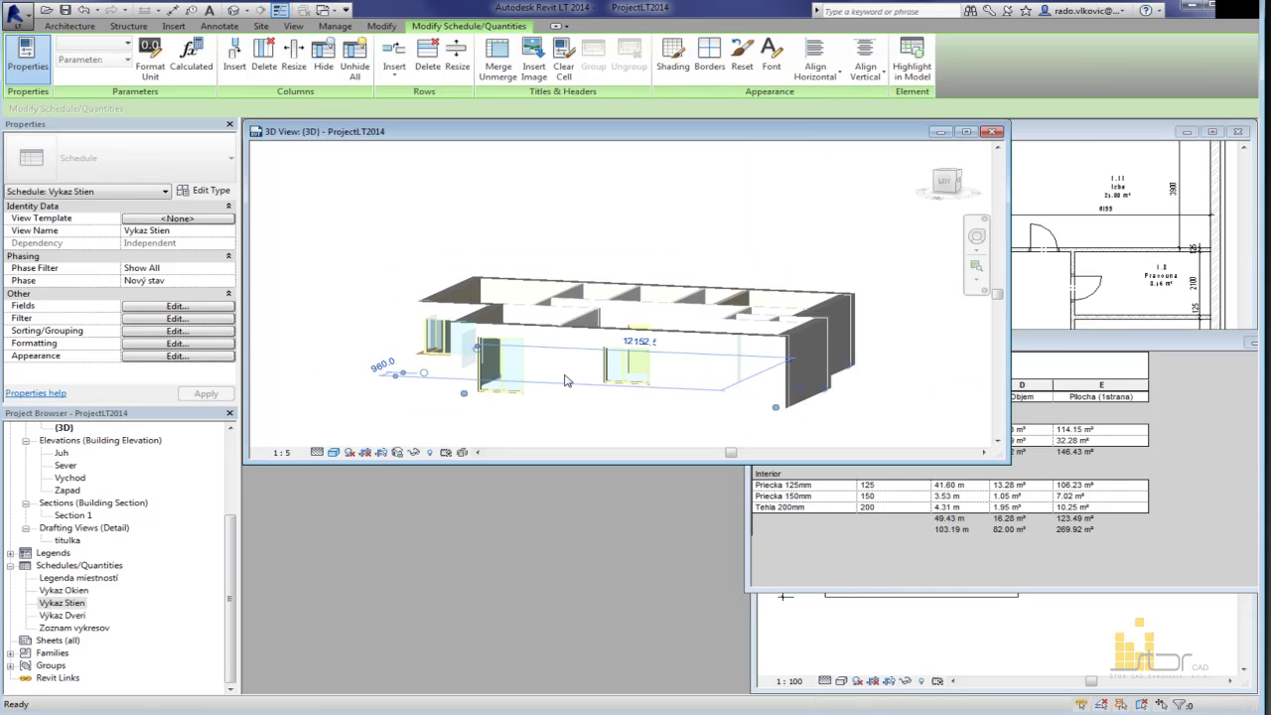
pyautogui.click(1101, 354)
pyautogui.click(889, 443)
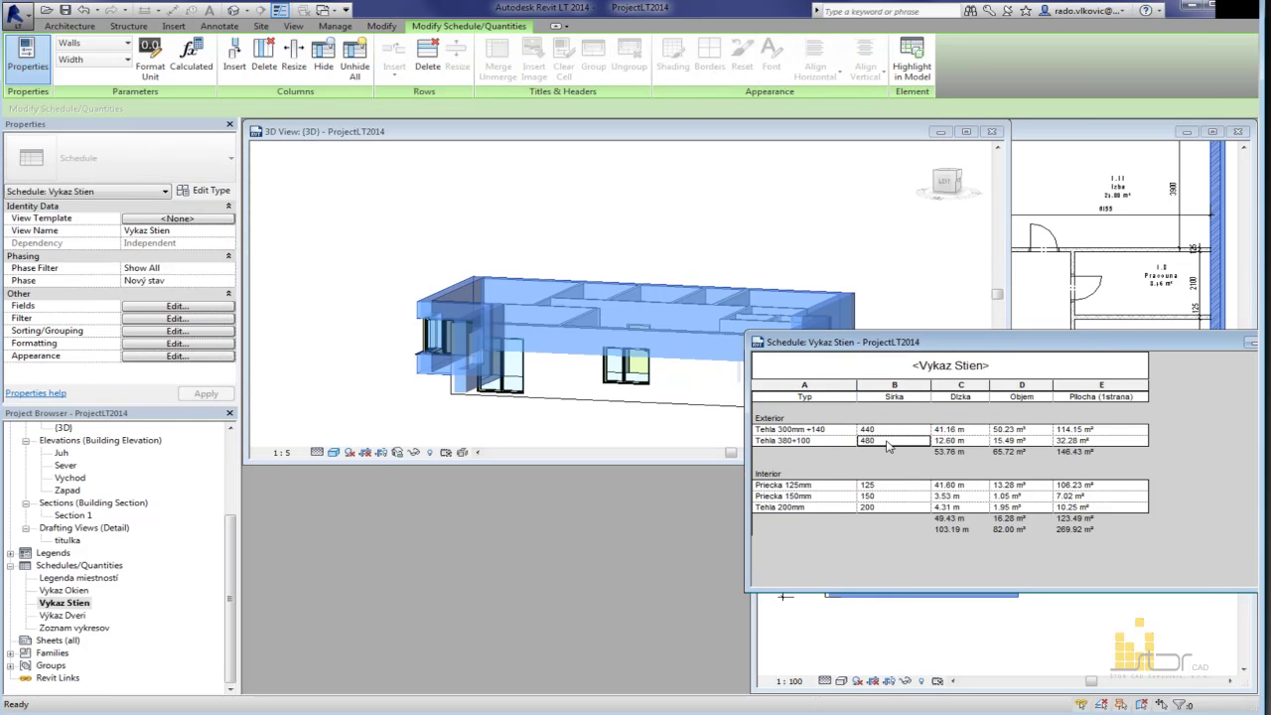
pyautogui.click(889, 485)
pyautogui.click(893, 497)
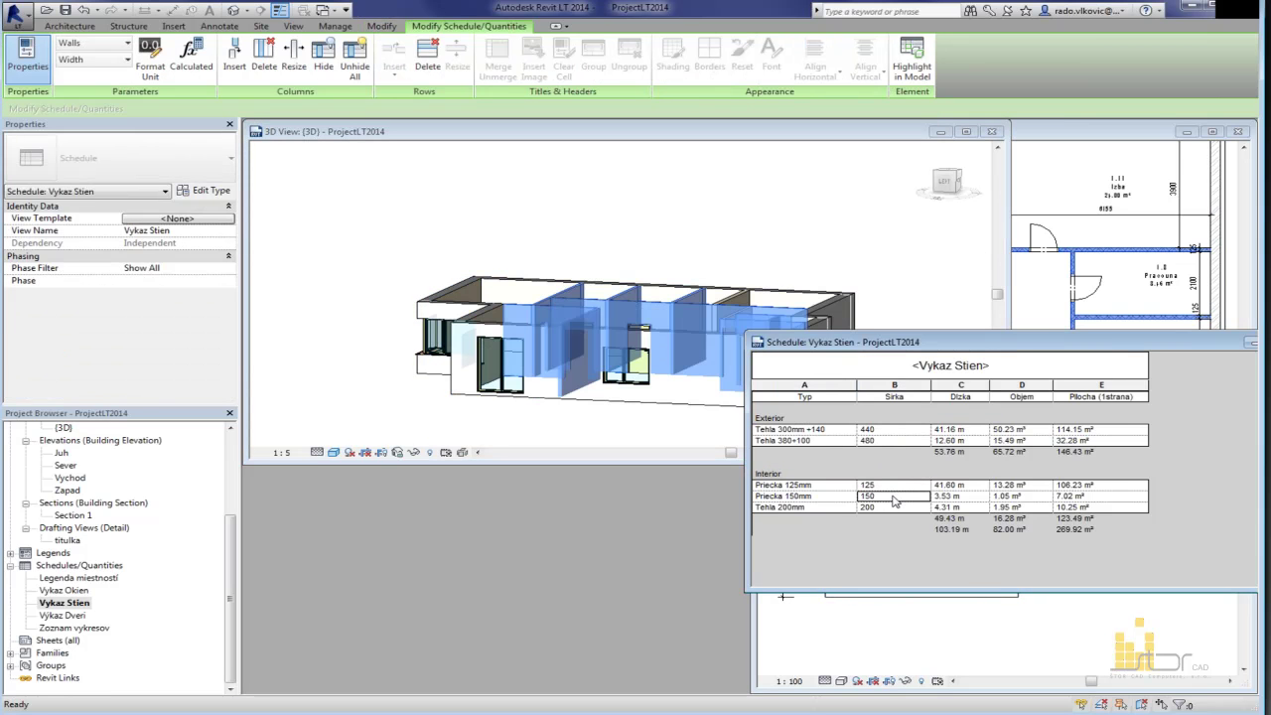
# Step: Inspect the Tehla 200mm wall in the 3D view from above and return to the Vykaz Stien schedule
pyautogui.click(602, 223)
pyautogui.keyDown('shift'); pyautogui.moveTo(707, 226); pyautogui.dragTo(664, 286, button='middle'); pyautogui.keyUp('shift')
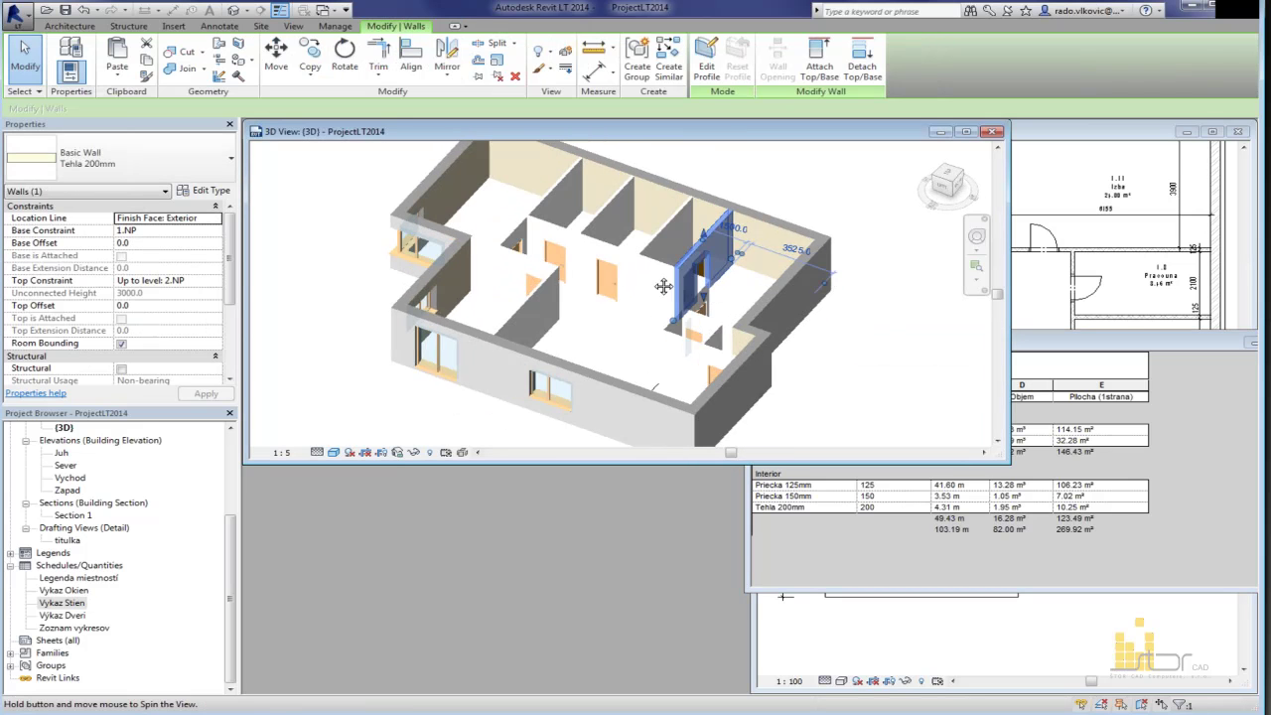
pyautogui.click(871, 287)
pyautogui.scroll(-2, 874, 290)
pyautogui.click(958, 531)
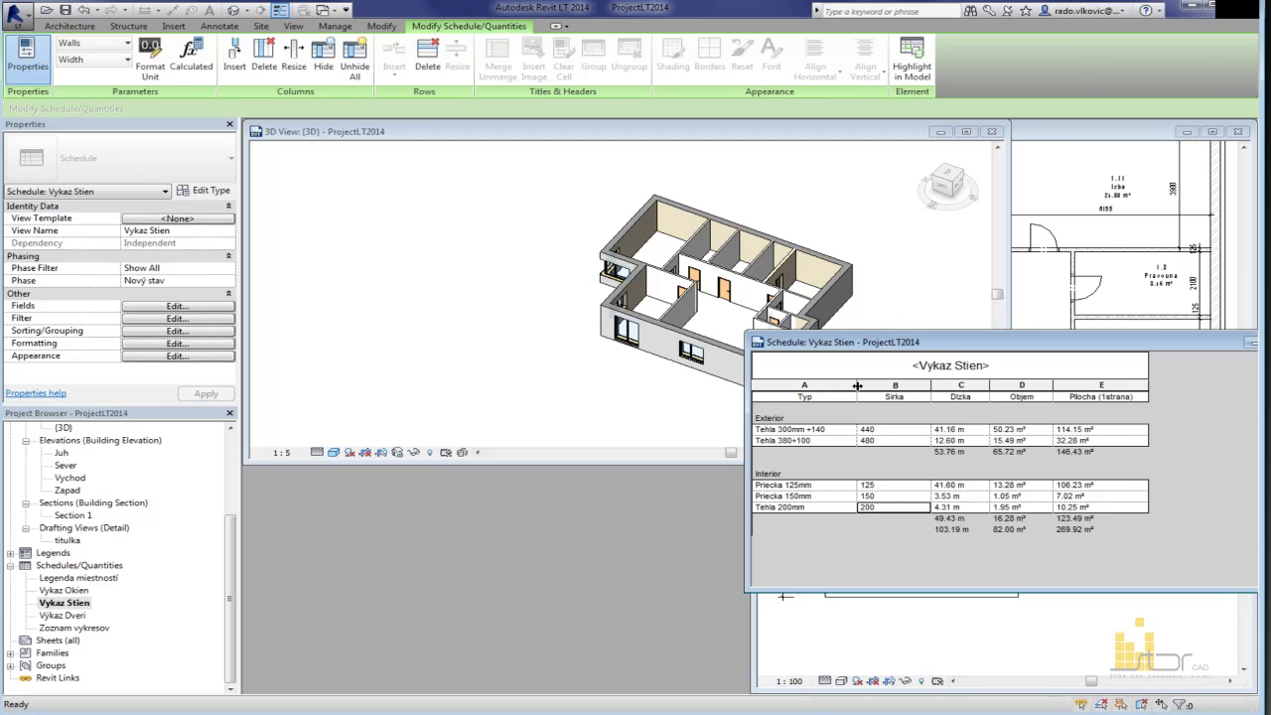
# Step: Move the short Tehla 300mm +140 end wall outward in 3D to about 2800 mm from the parallel partition and check the schedule
pyautogui.click(544, 385)
pyautogui.scroll(1, 725, 379)
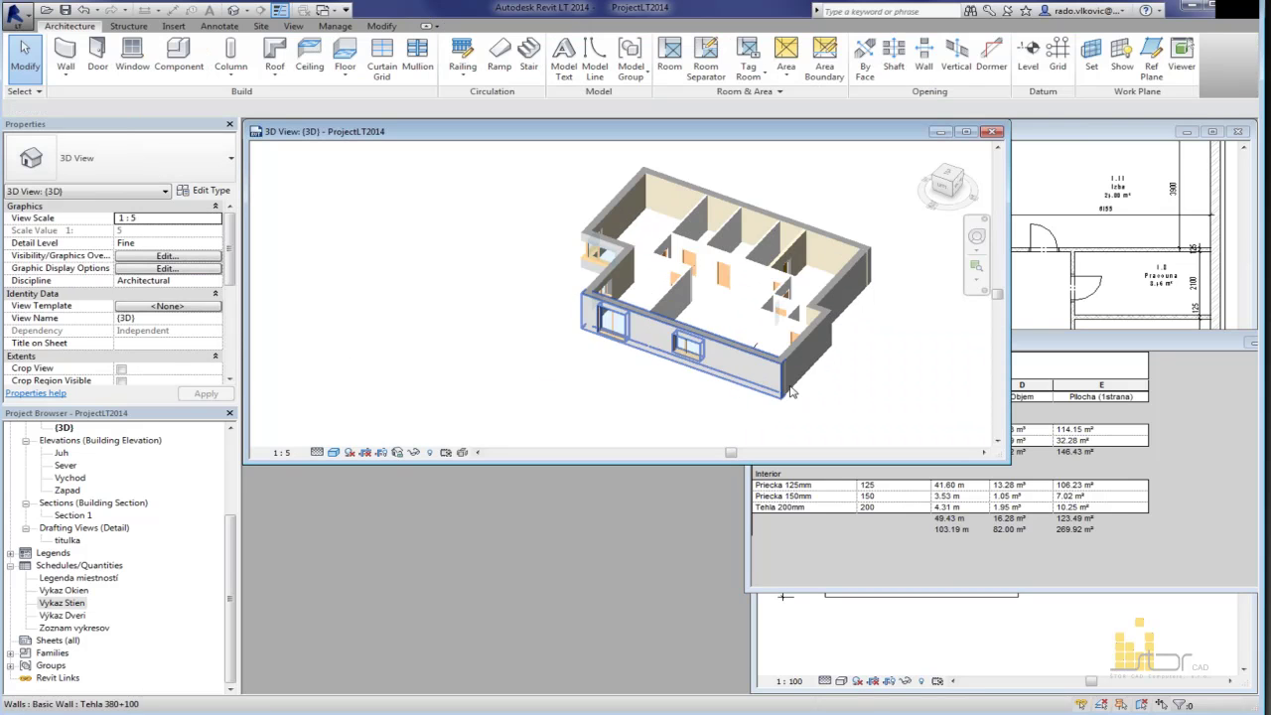
pyautogui.click(797, 388)
pyautogui.moveTo(797, 388); pyautogui.dragTo(830, 409)
pyautogui.click(1162, 557)
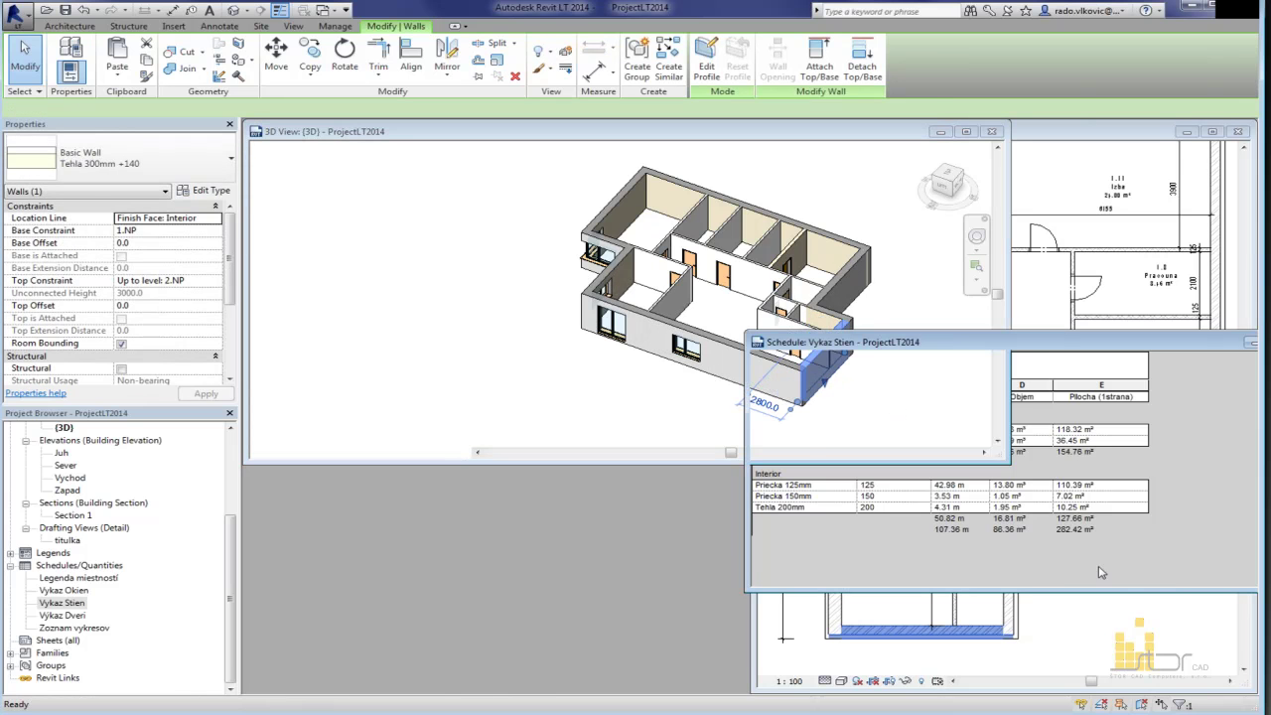
# Step: Pull the short exterior end wall back inward in 3D to about 2100 mm from the parallel partition
pyautogui.click(542, 315)
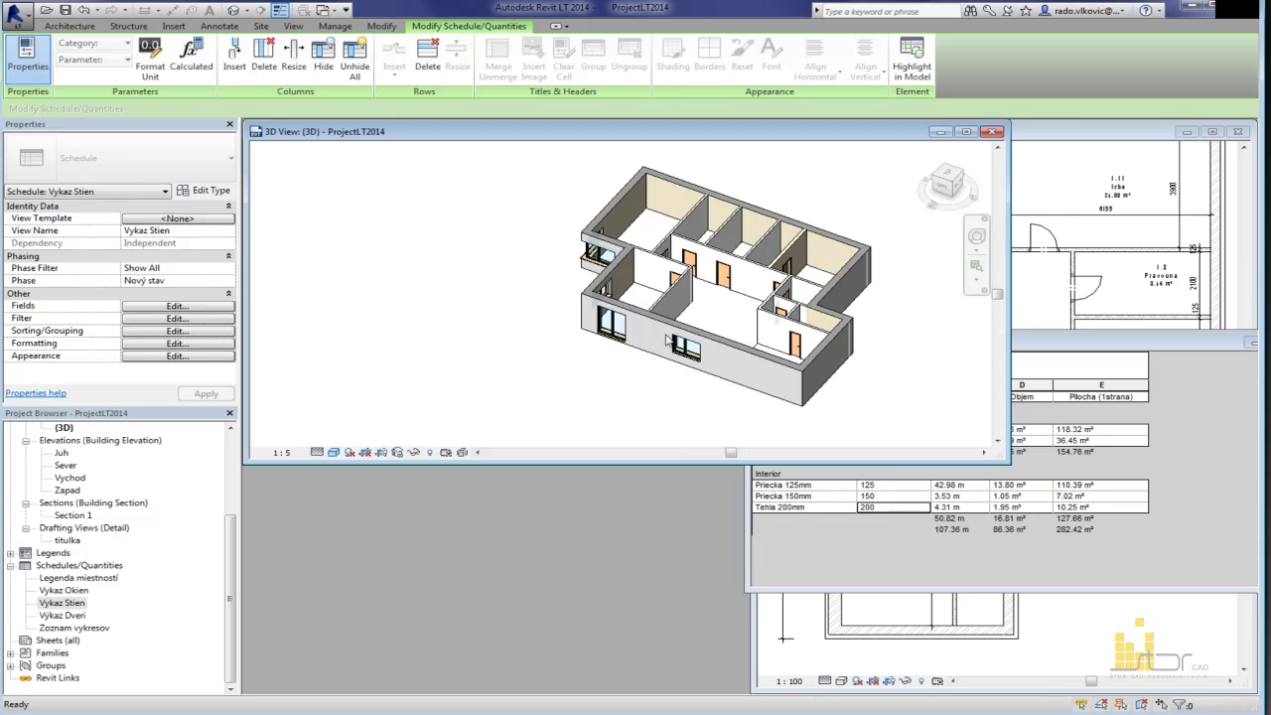
pyautogui.click(827, 391)
pyautogui.scroll(1, 827, 390)
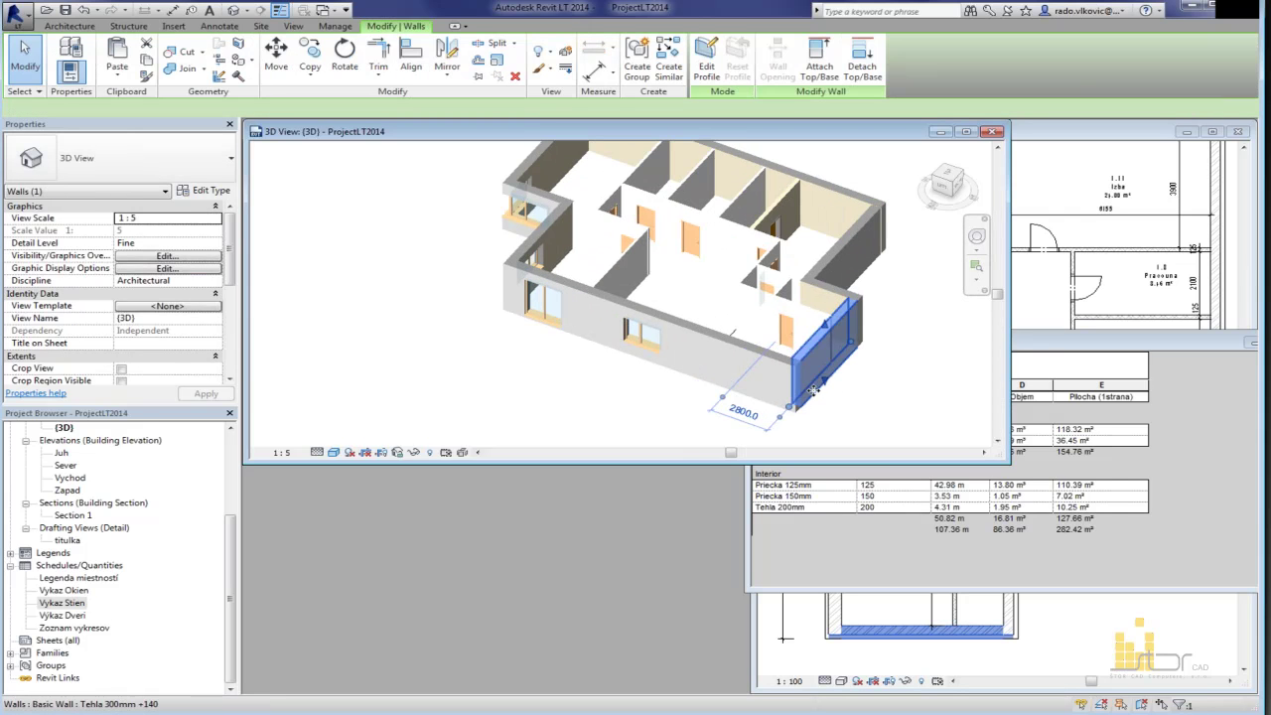
pyautogui.moveTo(799, 386); pyautogui.dragTo(778, 617)
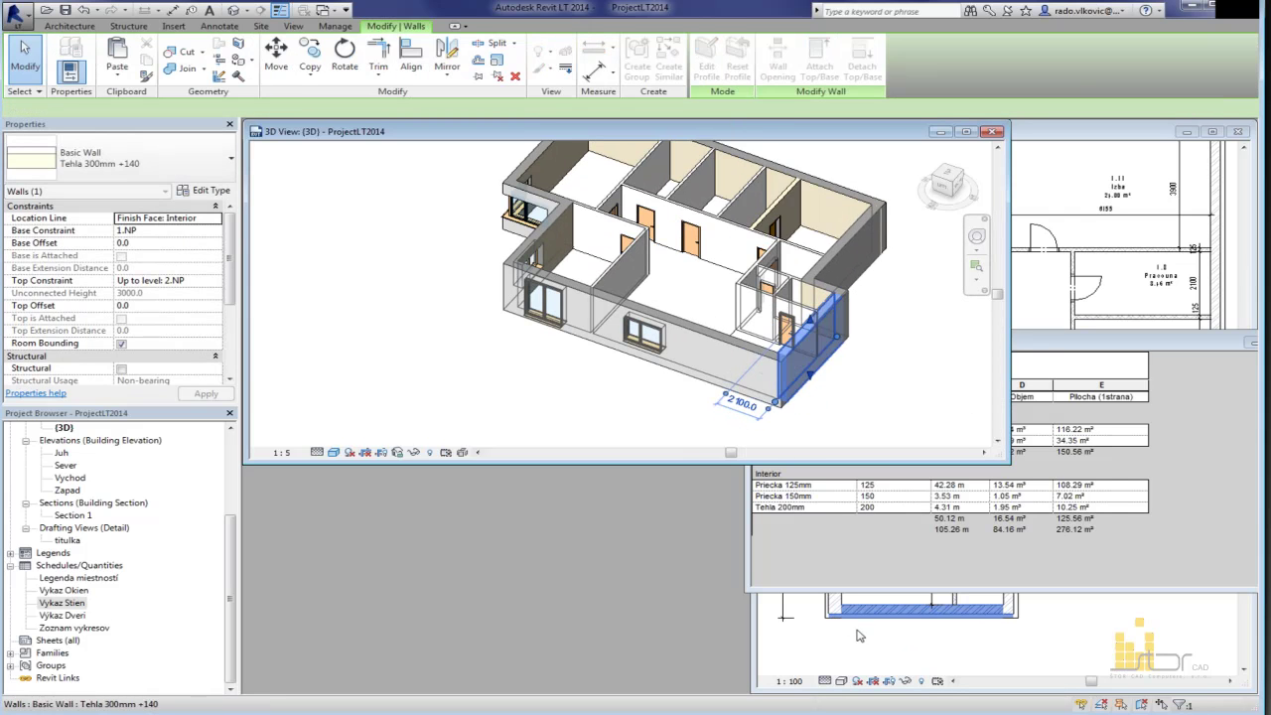
# Step: Set the end wall's distance from the parallel partition to 2000 mm in the 1.NP stavebne floor plan
pyautogui.click(862, 635)
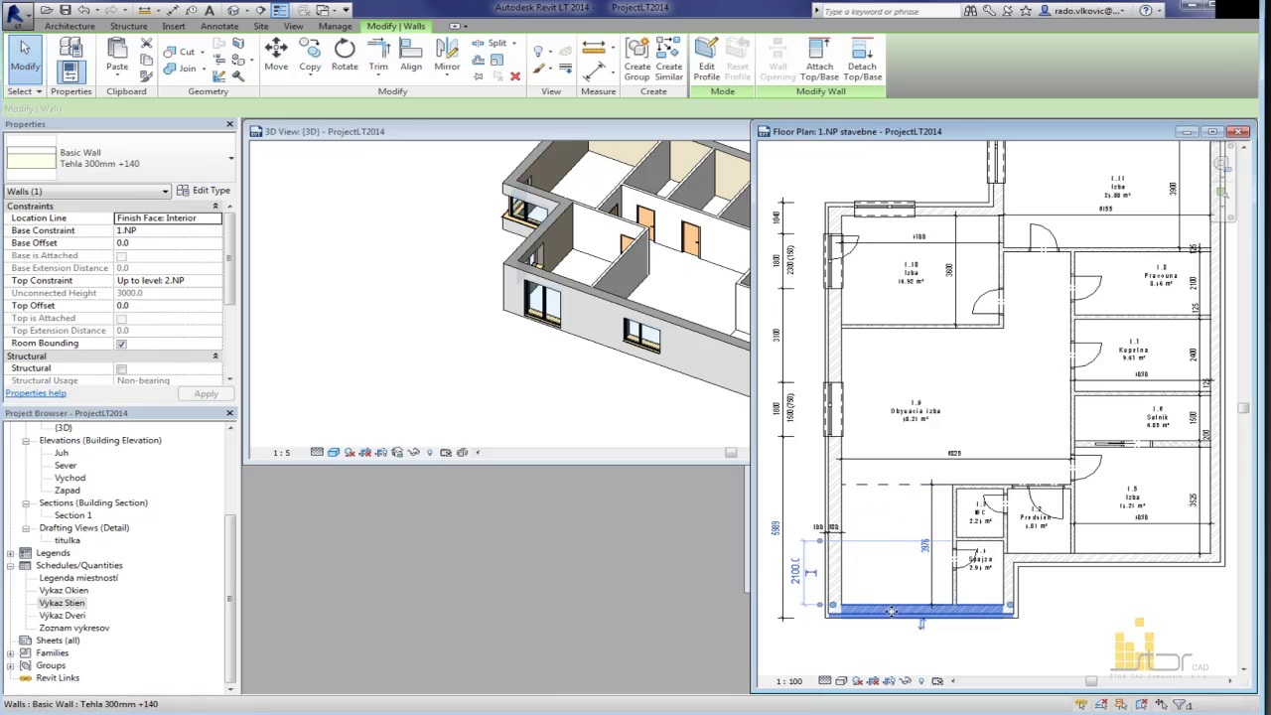
pyautogui.click(797, 580)
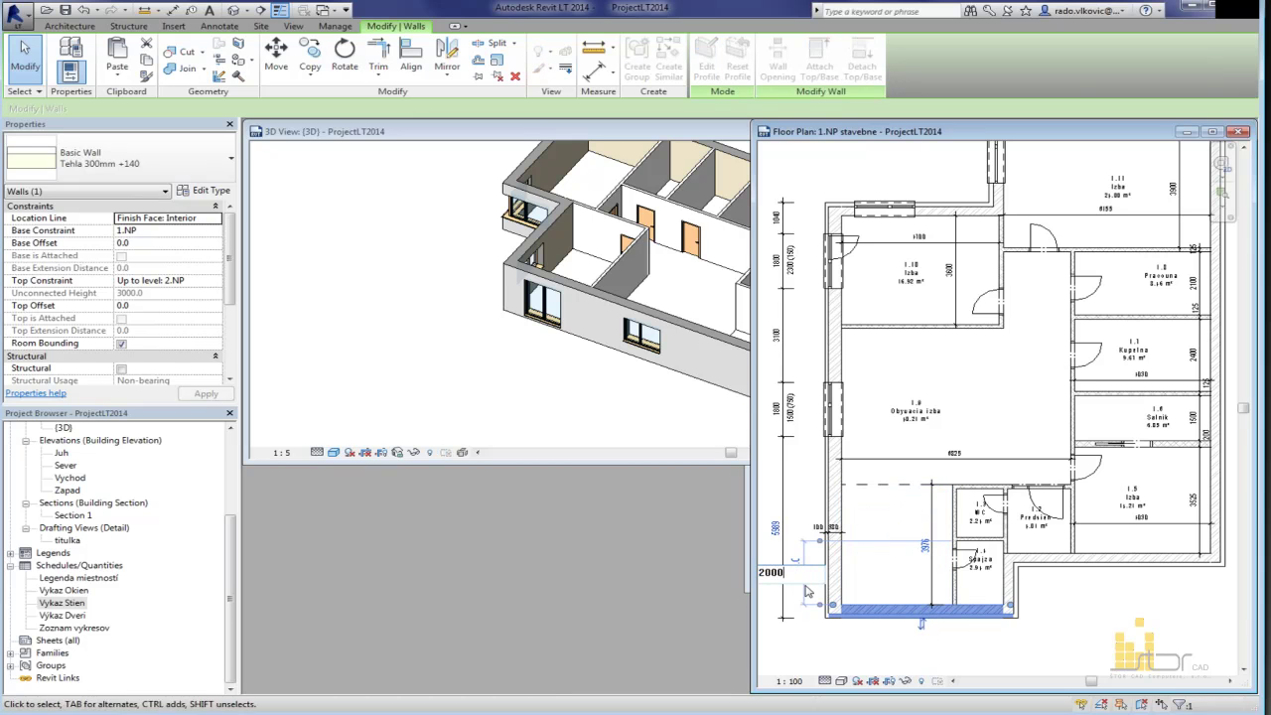
pyautogui.press('Return')
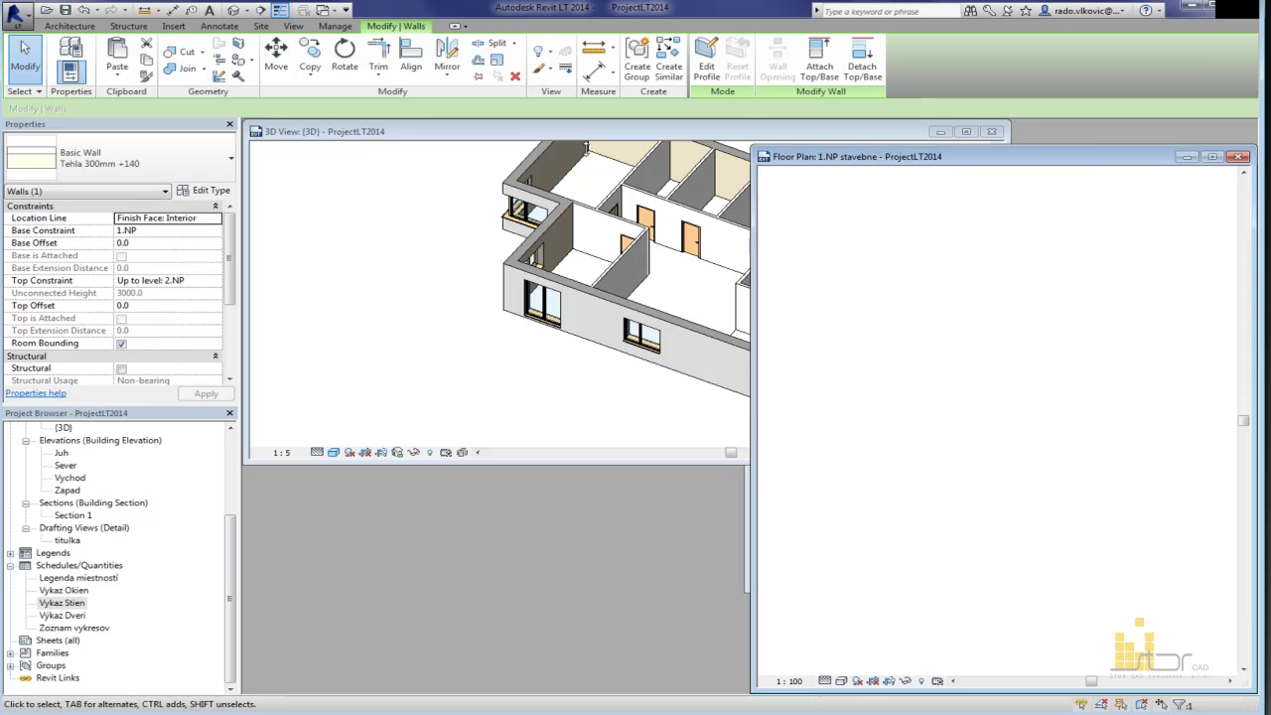
# Step: Place the floor plan window beside the Vykaz Stien schedule and review the wall lengths, volumes and areas
pyautogui.moveTo(1088, 123); pyautogui.dragTo(584, 129)
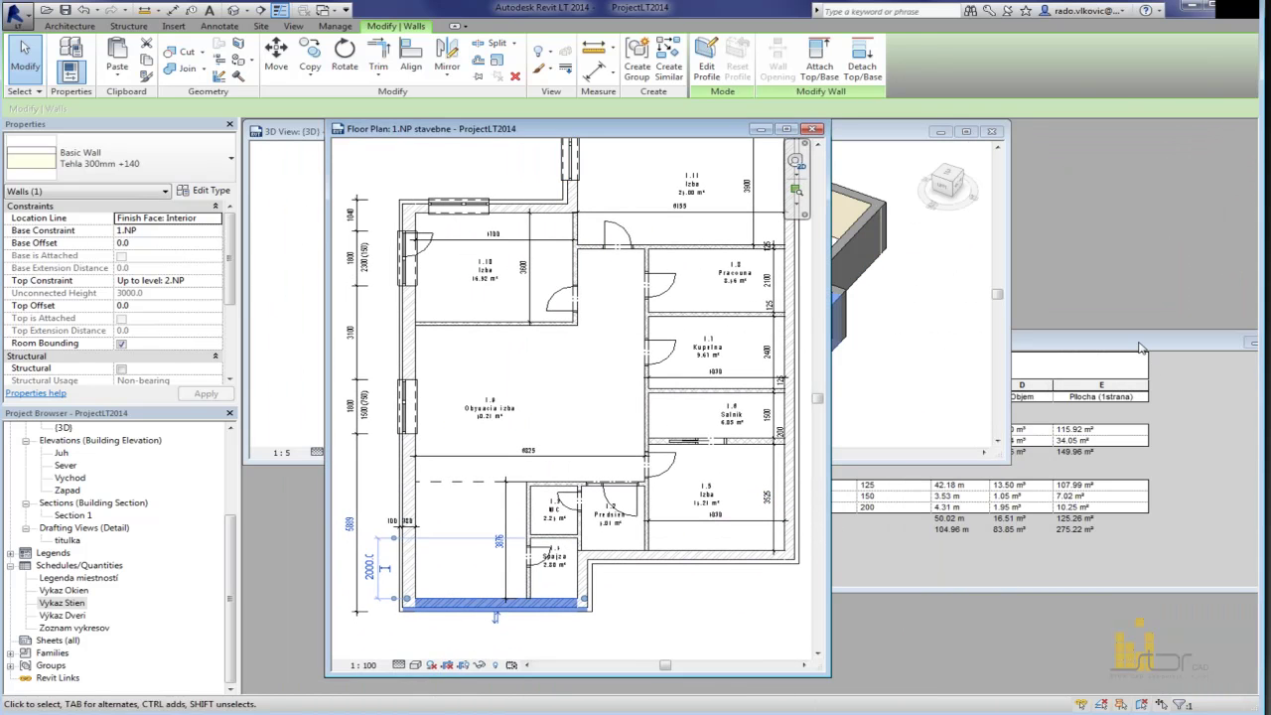
pyautogui.click(1140, 344)
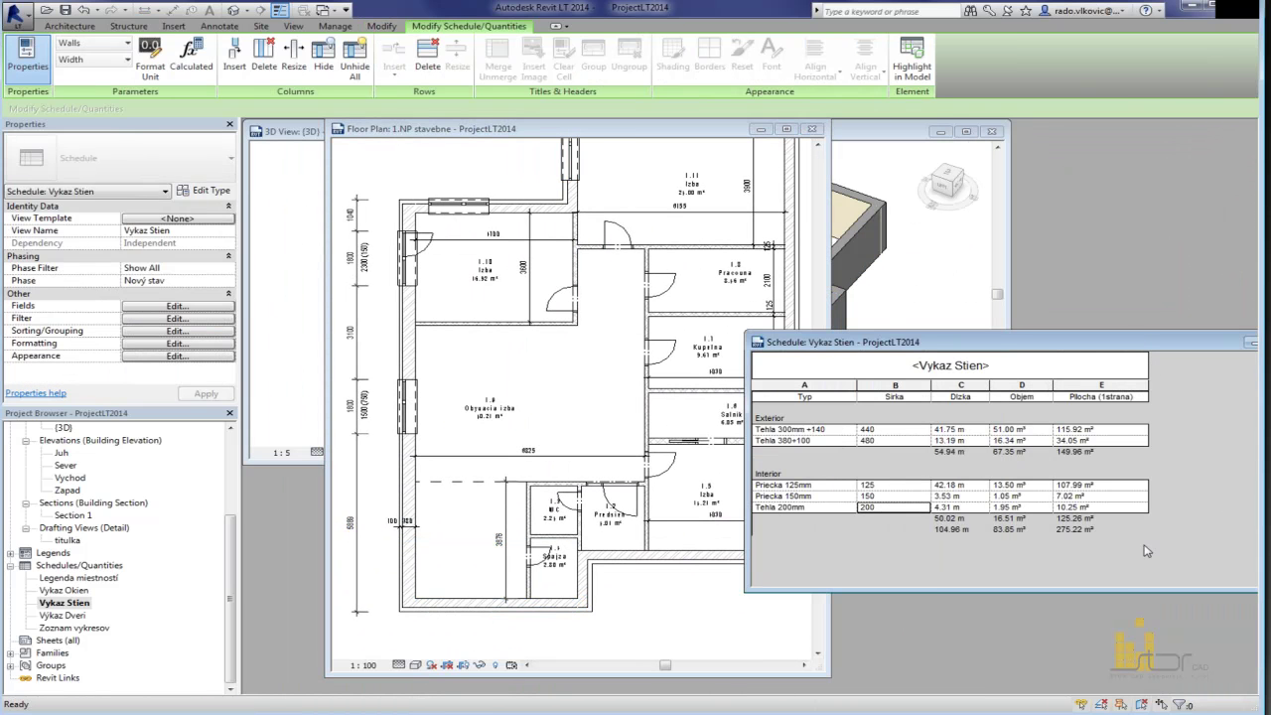
pyautogui.moveTo(1157, 332); pyautogui.dragTo(924, 295)
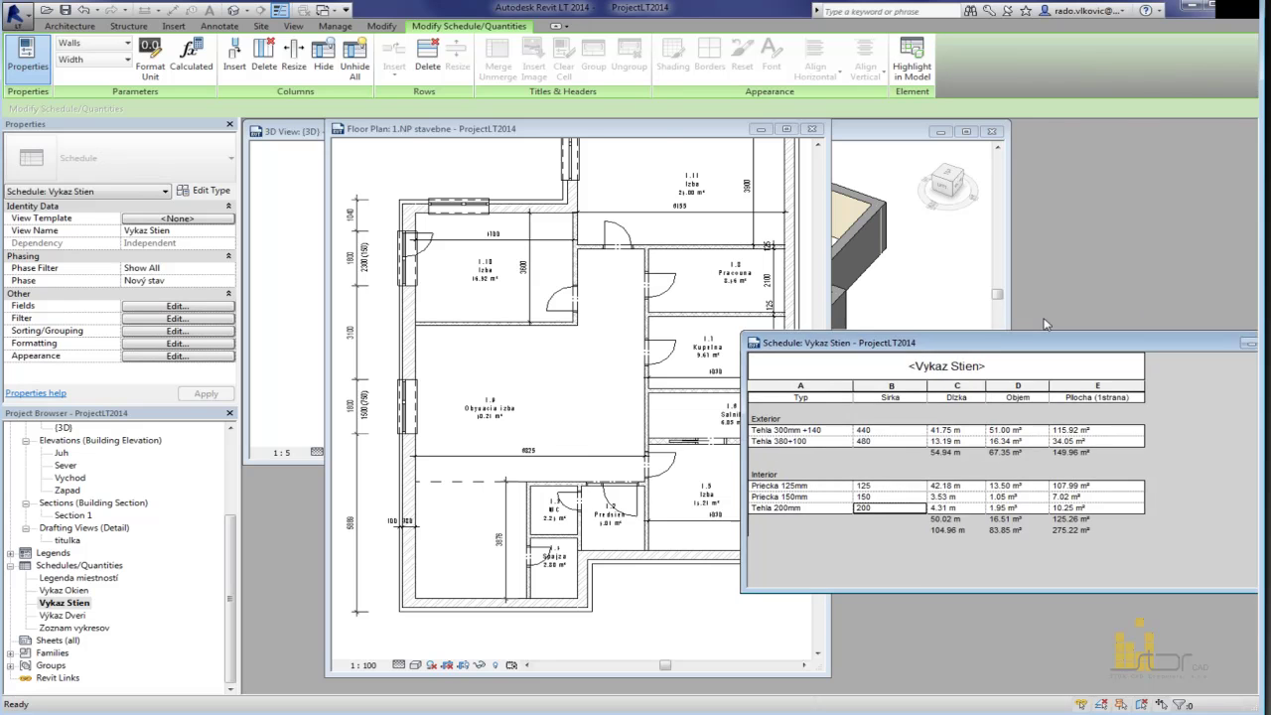
# Step: Maximize the 1.NP stavebne floor plan window and open the 2.NP floor plan
pyautogui.click(1073, 306)
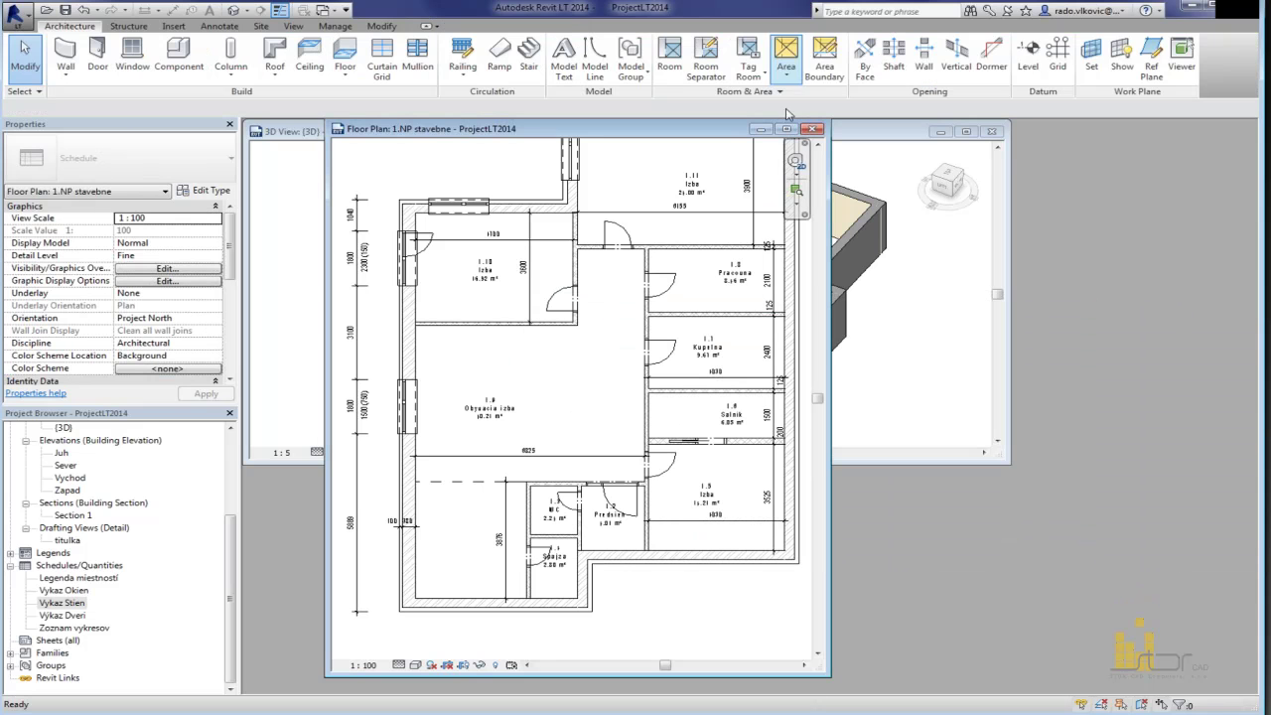
pyautogui.click(786, 129)
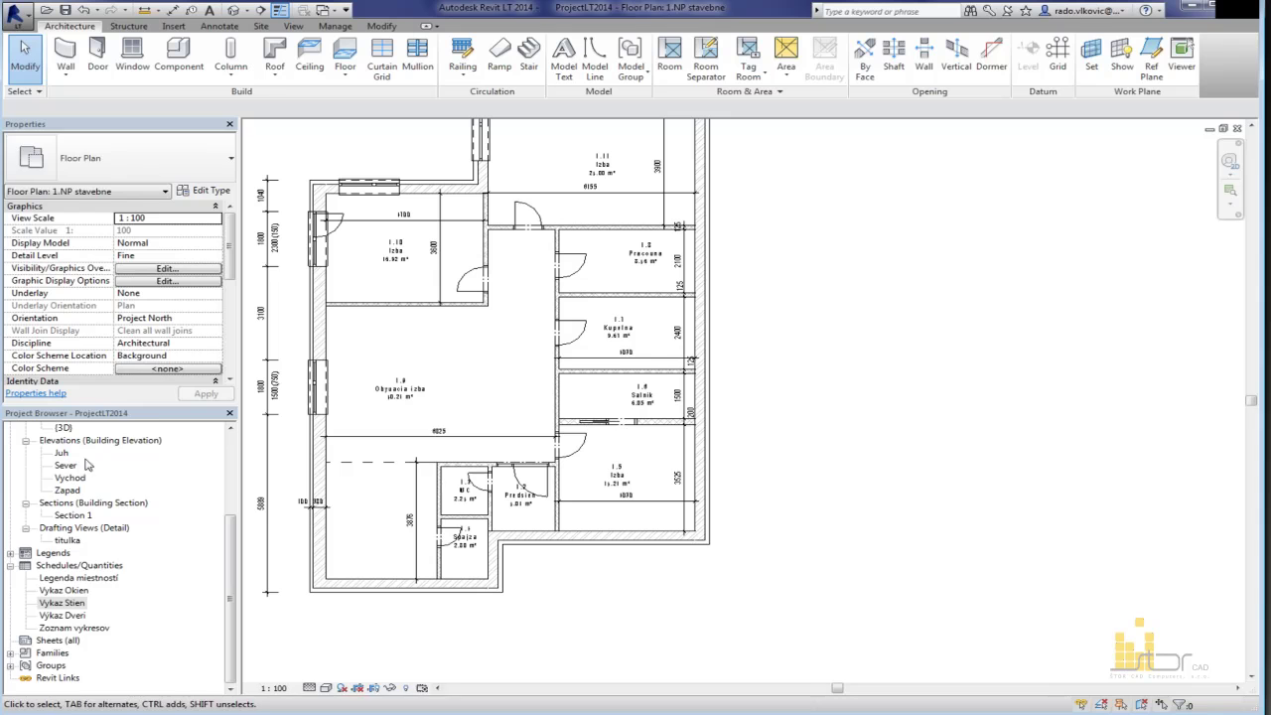
pyautogui.click(65, 464)
pyautogui.scroll(3, 69, 472)
pyautogui.doubleClick(66, 490)
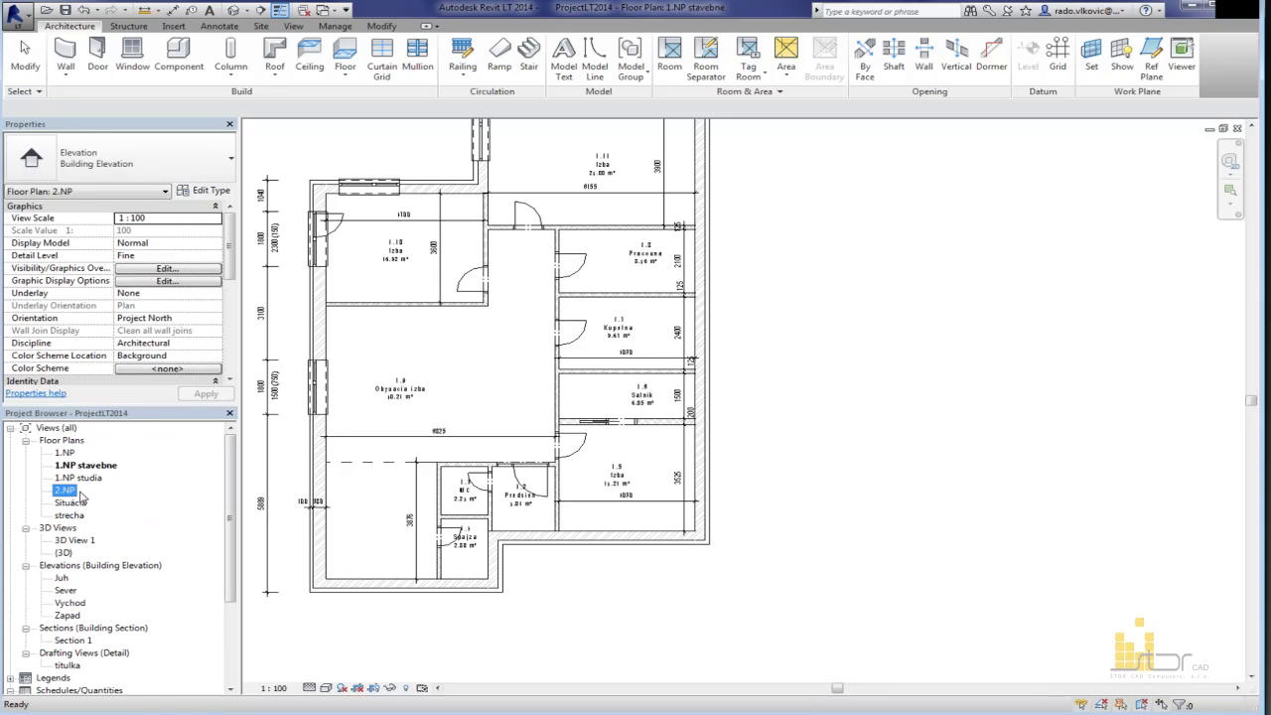
pyautogui.scroll(-3, 769, 391)
pyautogui.scroll(2, 663, 400)
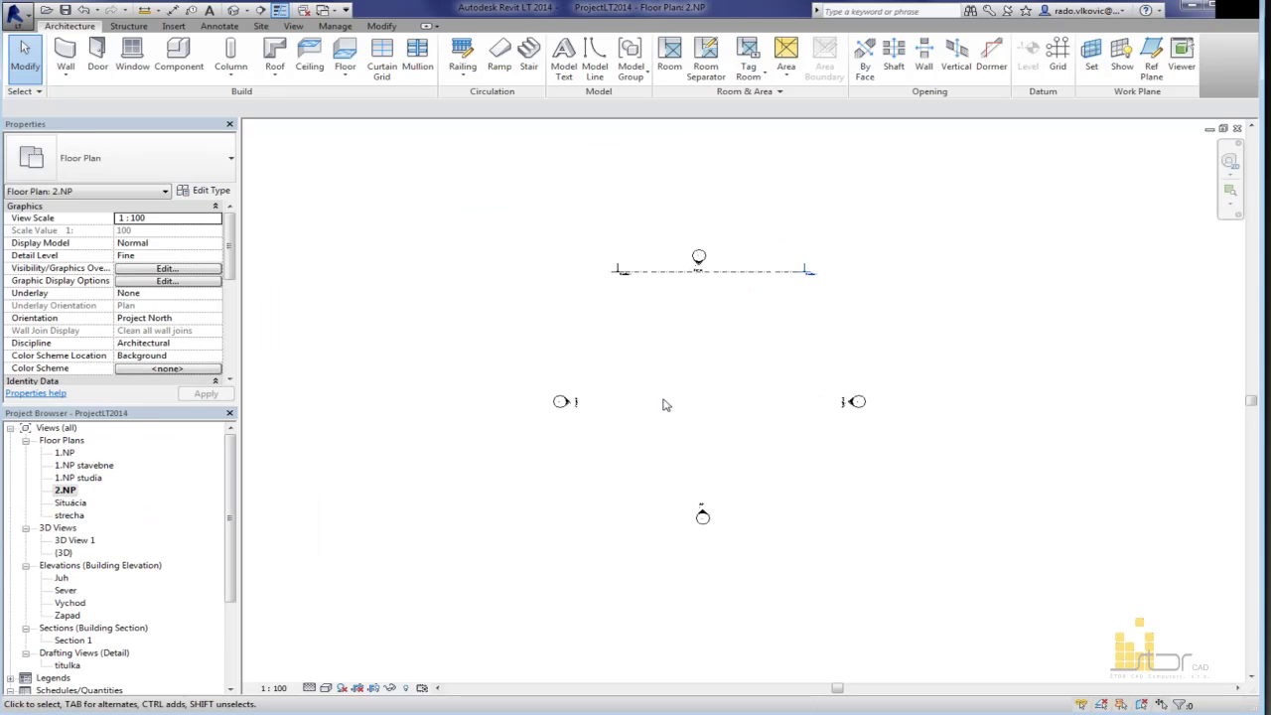
# Step: Set the underlay of the 2.NP floor plan to 1.NP
pyautogui.click(215, 293)
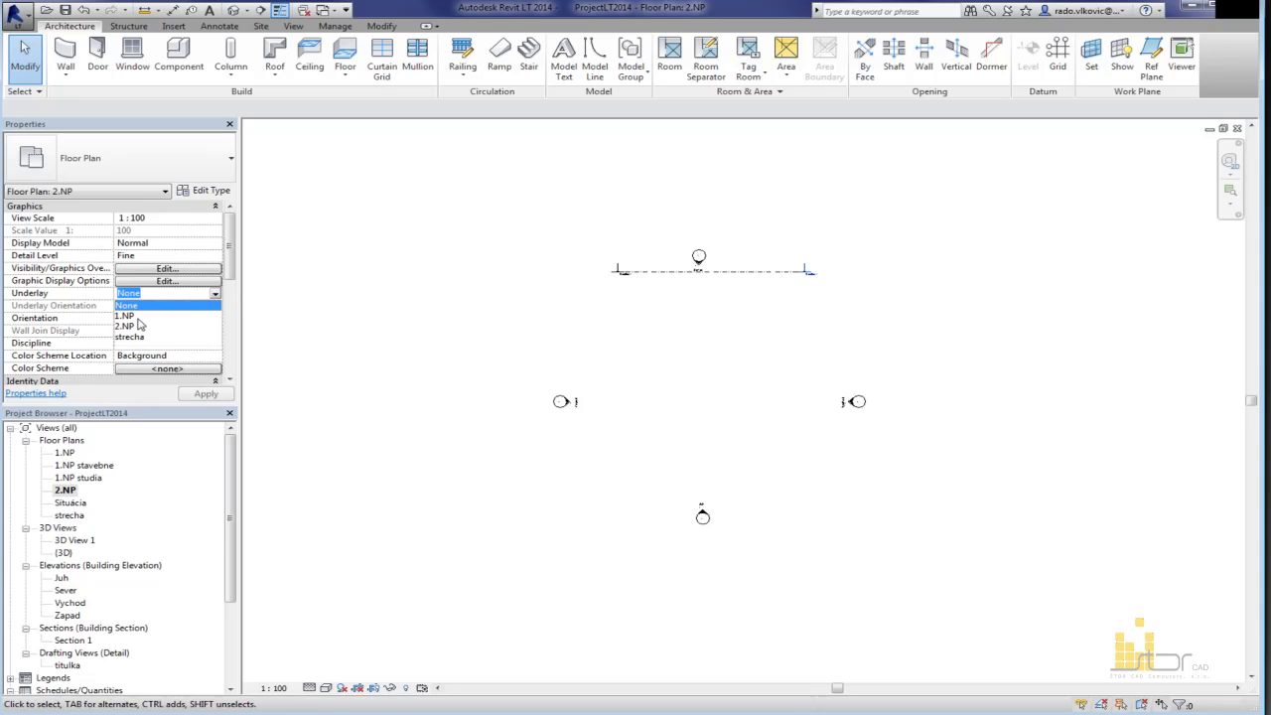
pyautogui.click(128, 326)
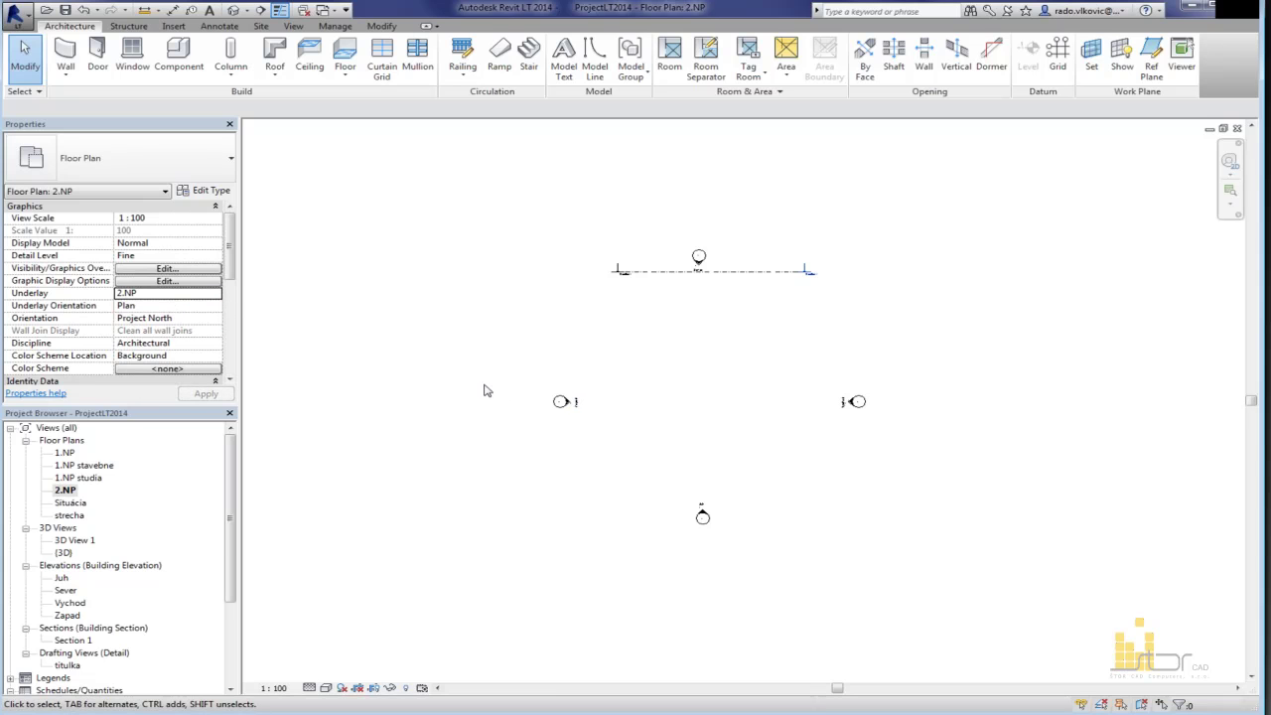
pyautogui.click(215, 293)
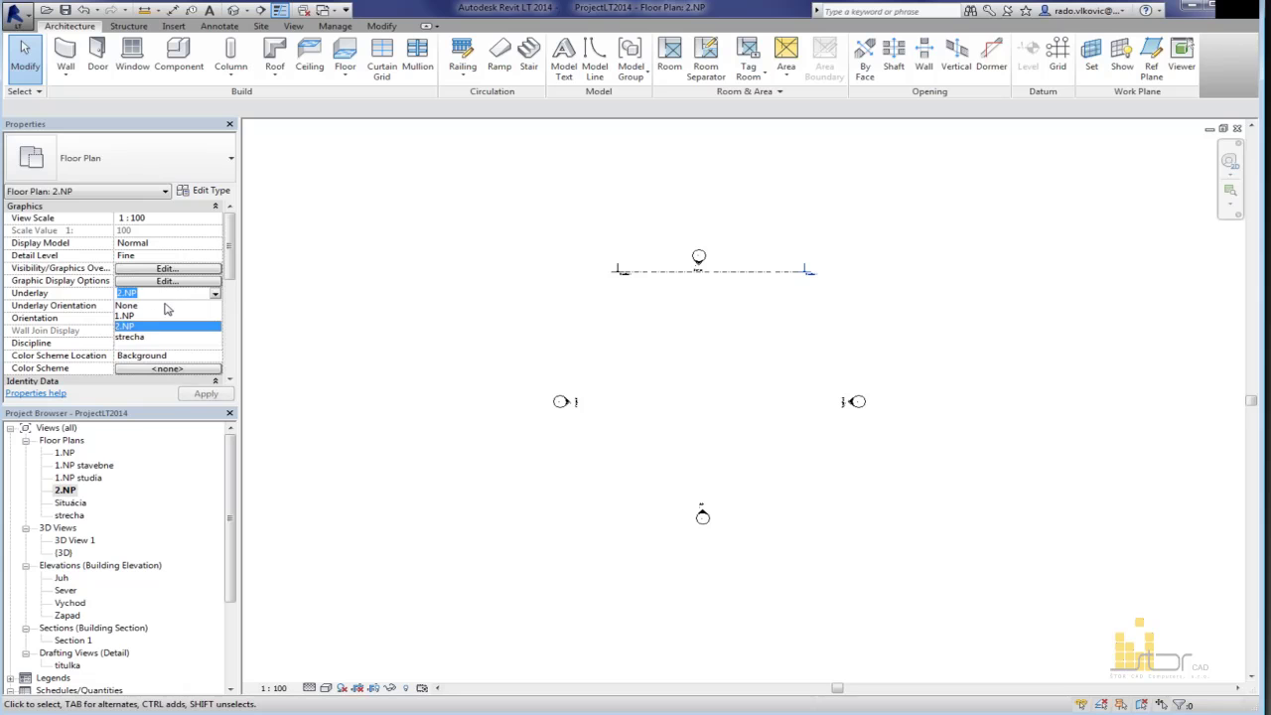
pyautogui.click(142, 315)
pyautogui.scroll(2, 675, 233)
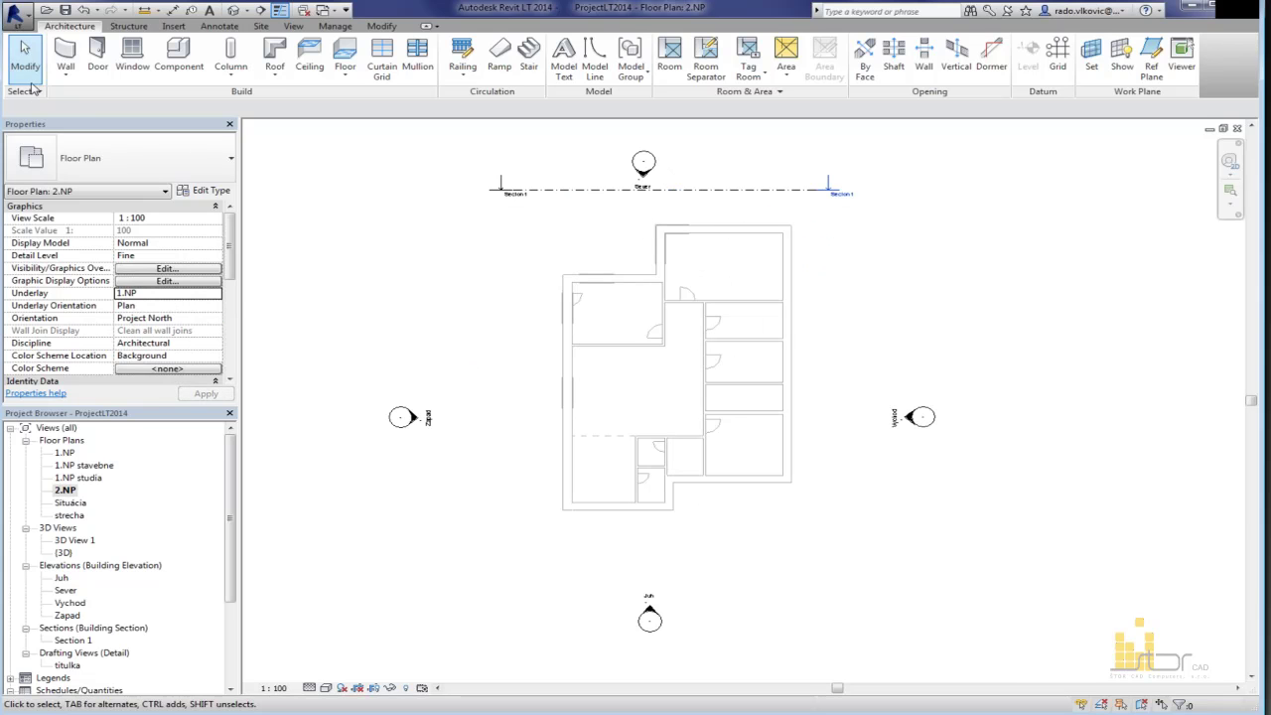
pyautogui.moveTo(703, 356); pyautogui.dragTo(705, 375, button='middle')
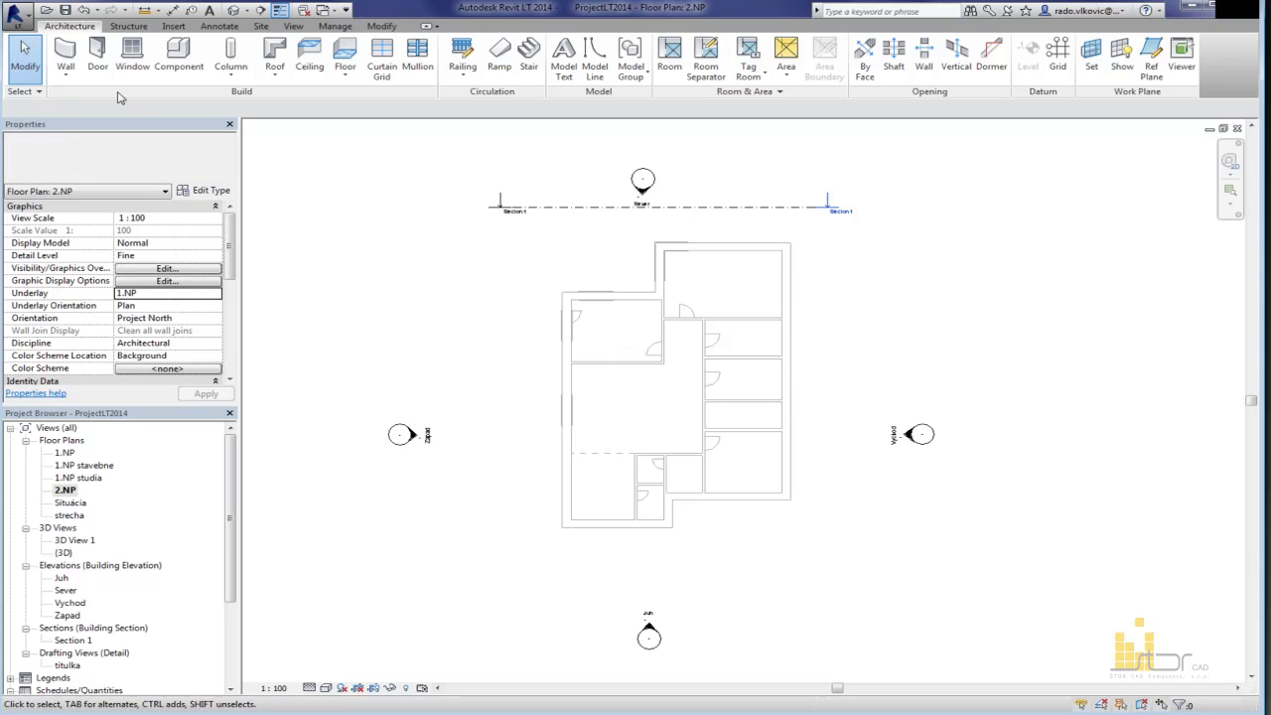
# Step: Enable selection of underlay elements and set the top offset of all eight exterior walls to 500 mm
pyautogui.click(37, 93)
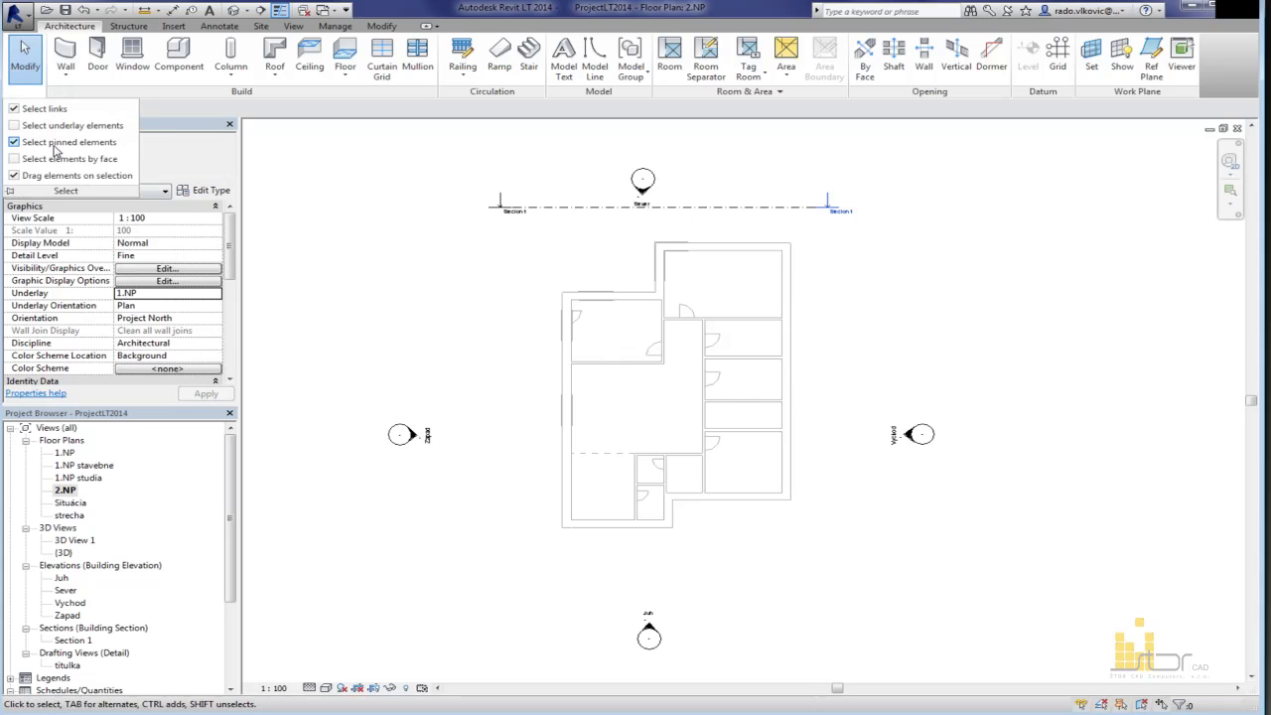
pyautogui.click(14, 127)
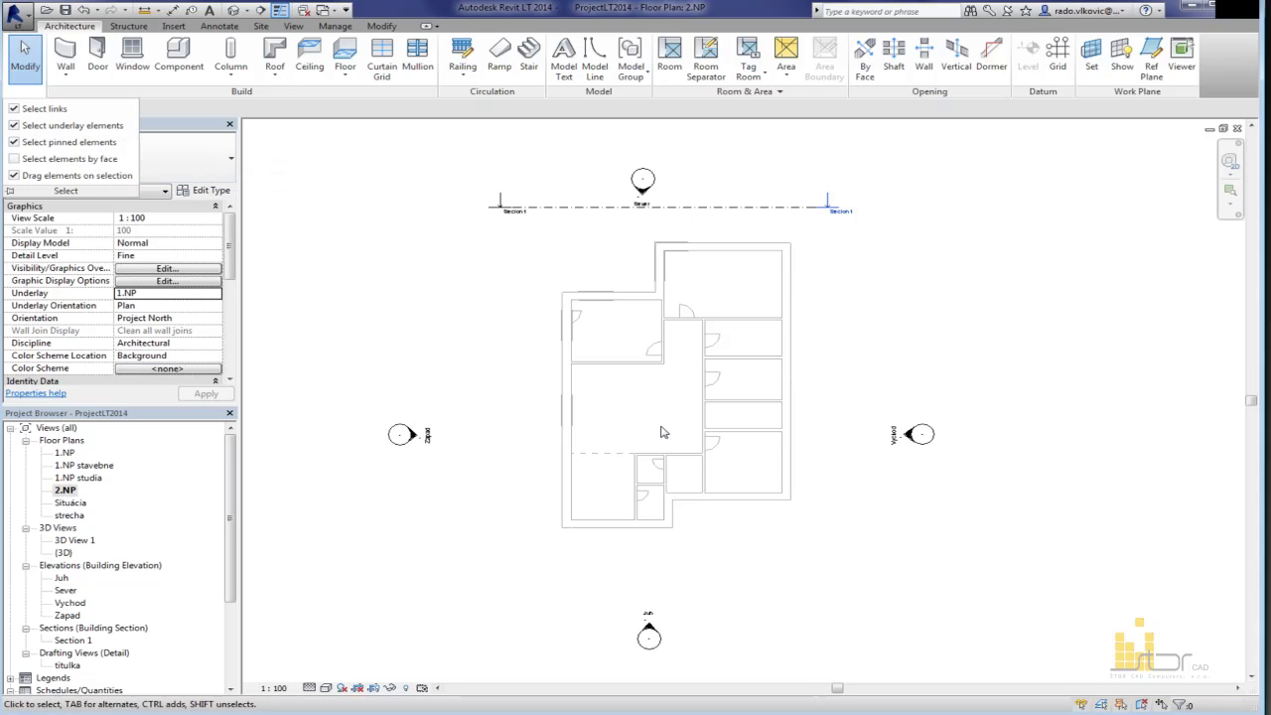
pyautogui.press('Tab')
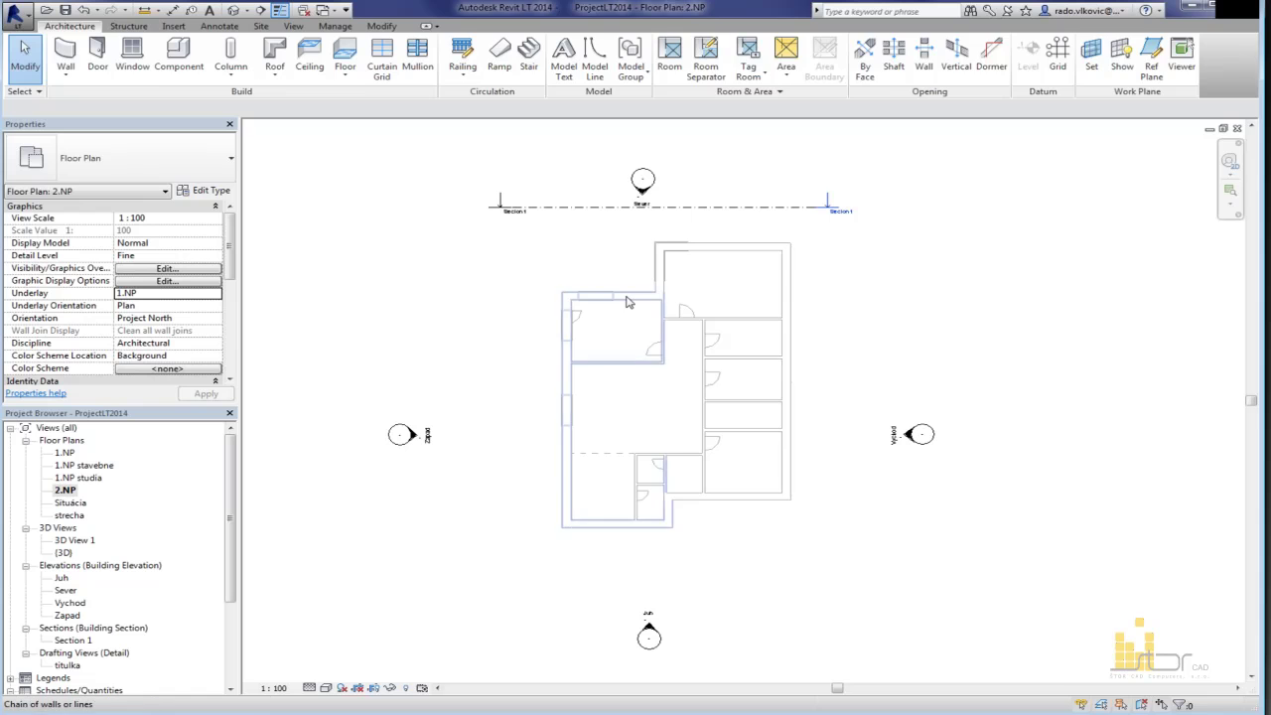
pyautogui.click(747, 252)
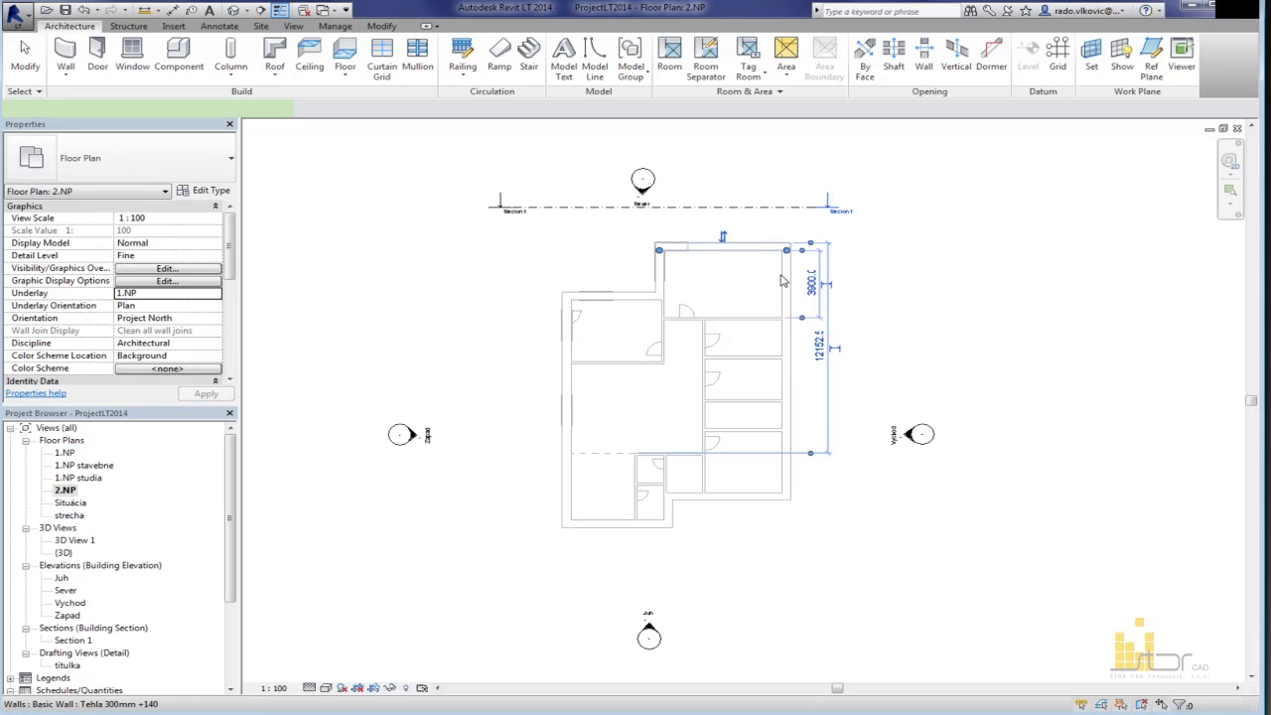
pyautogui.keyDown('ctrl'); pyautogui.click(785, 328); pyautogui.keyUp('ctrl')
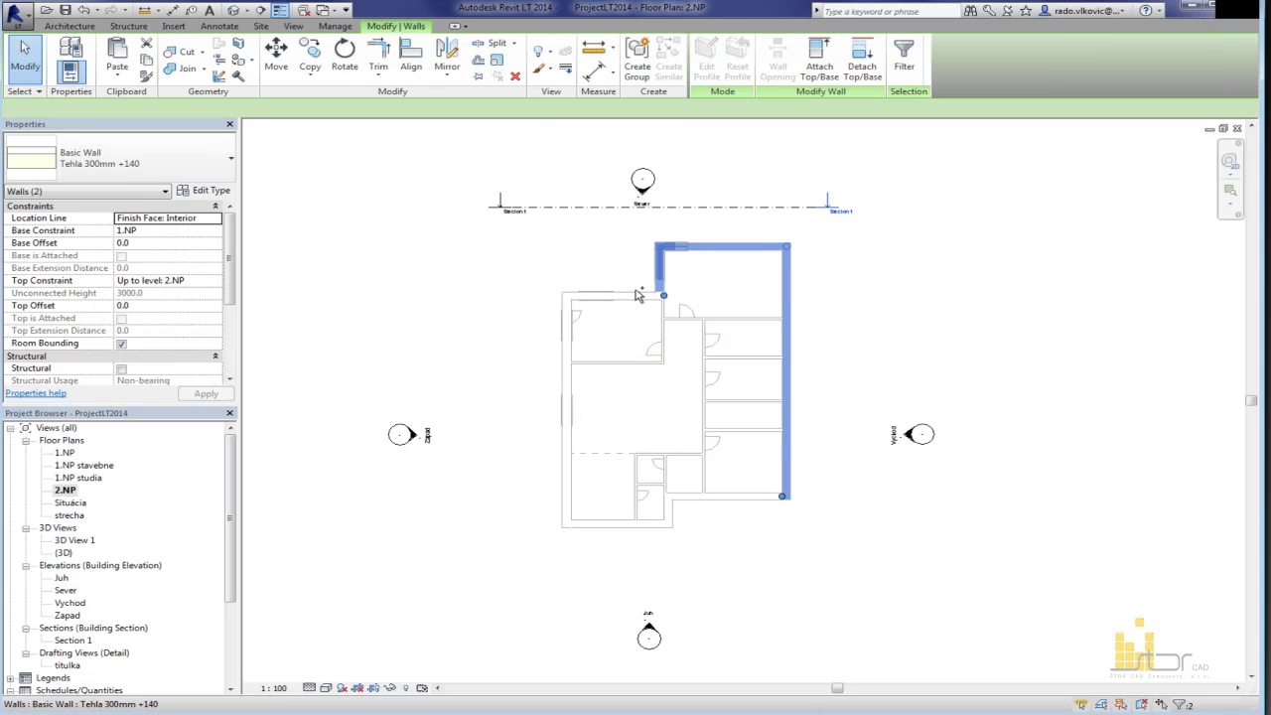
pyautogui.press('Tab')
pyautogui.keyDown('ctrl'); pyautogui.click(635, 523); pyautogui.keyUp('ctrl')
pyautogui.press('Tab')
pyautogui.keyDown('ctrl'); pyautogui.click(709, 498); pyautogui.keyUp('ctrl')
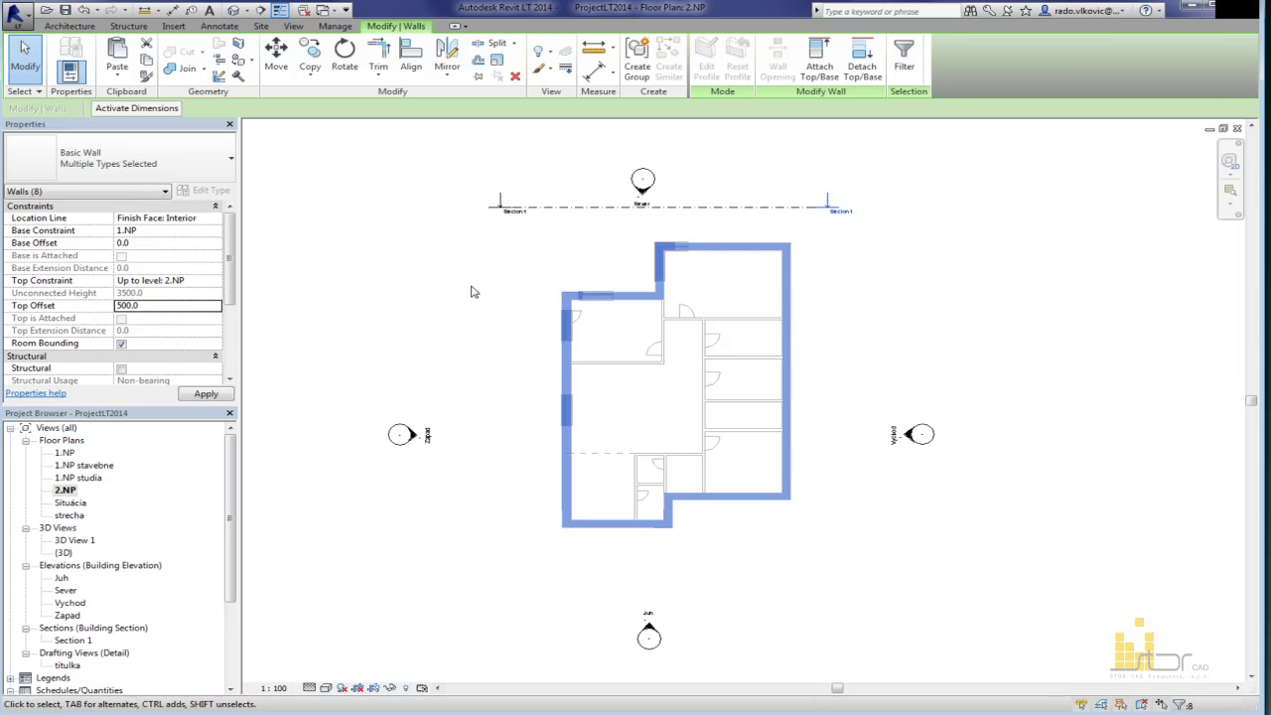
pyautogui.click(536, 302)
# Step: Set the underlay of the 2.NP floor plan back to None
pyautogui.scroll(2, 604, 321)
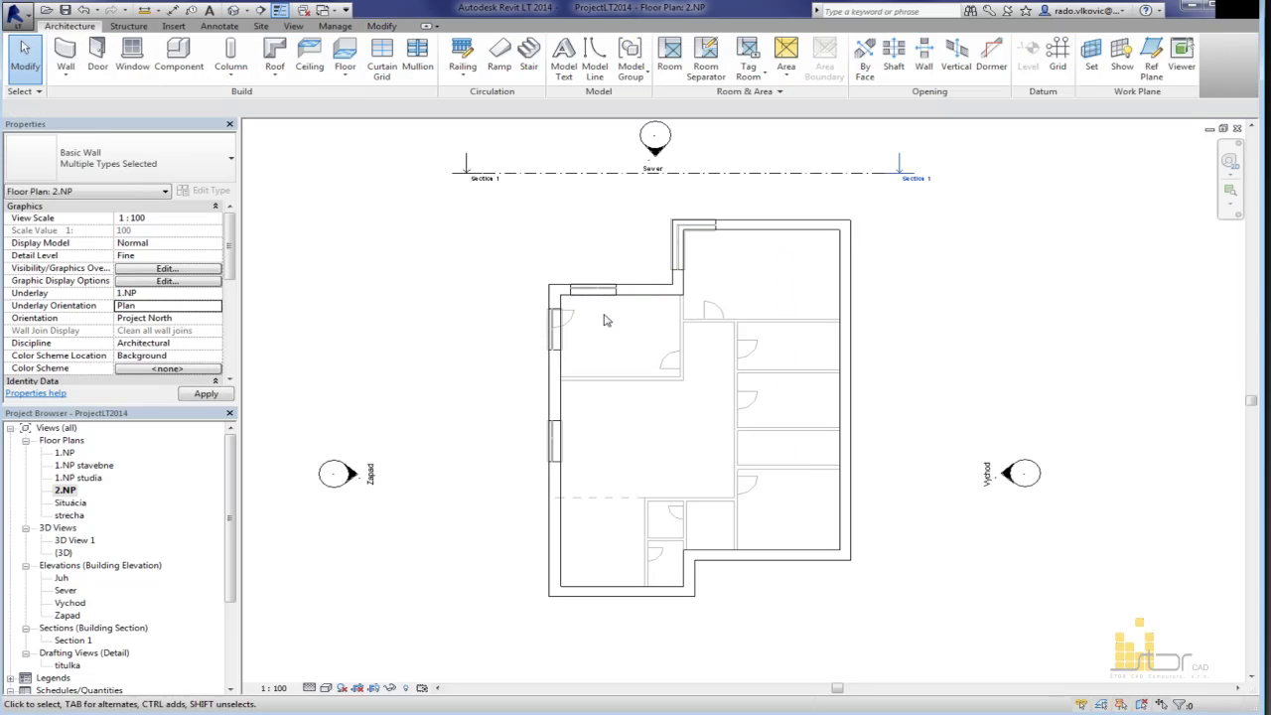
pyautogui.click(208, 295)
pyautogui.click(169, 305)
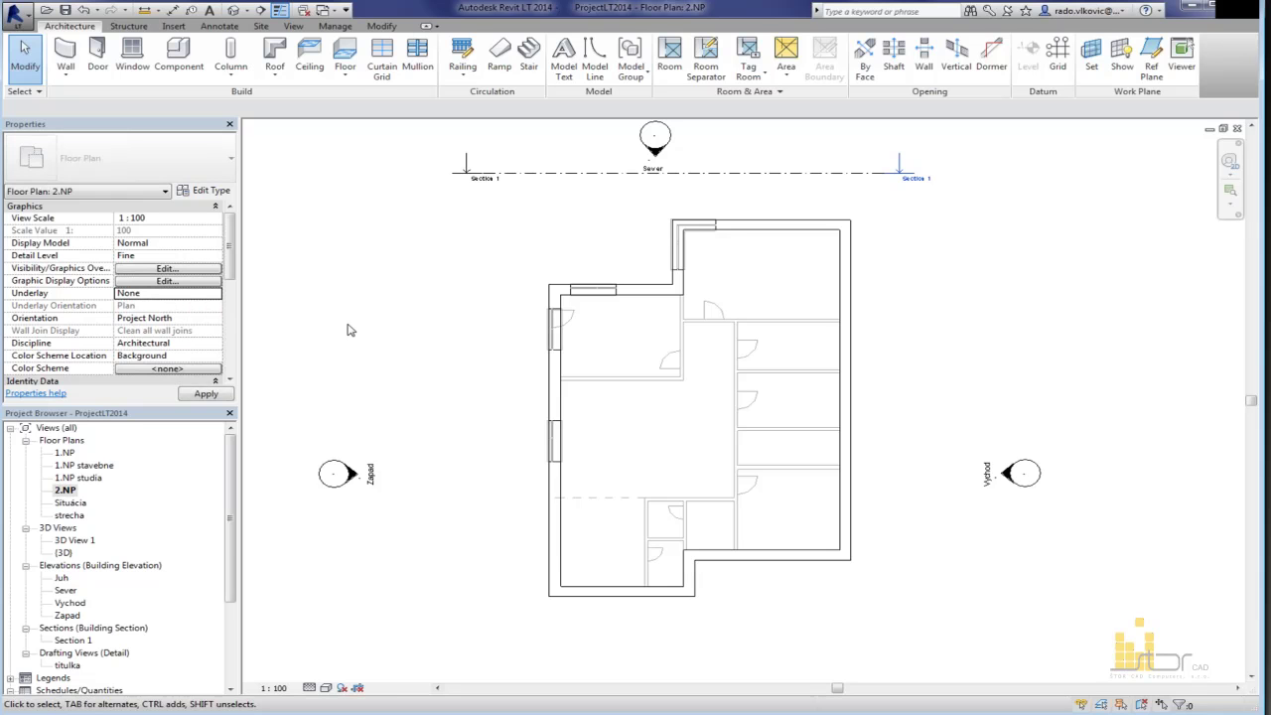
pyautogui.scroll(-2, 502, 308)
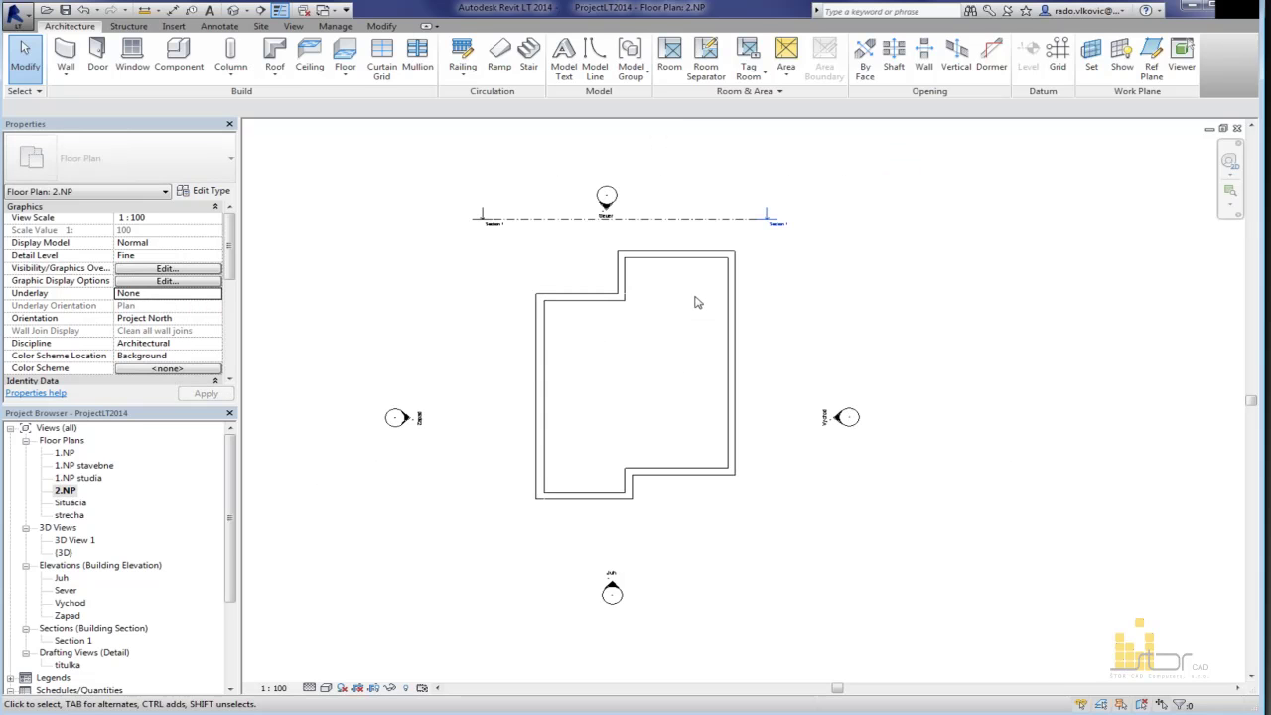
# Step: Move the Section 1 line down so that it cuts through the upper part of the house, and open its section view
pyautogui.click(713, 219)
pyautogui.moveTo(713, 219); pyautogui.dragTo(715, 333)
pyautogui.rightClick(853, 267)
pyautogui.click(940, 354)
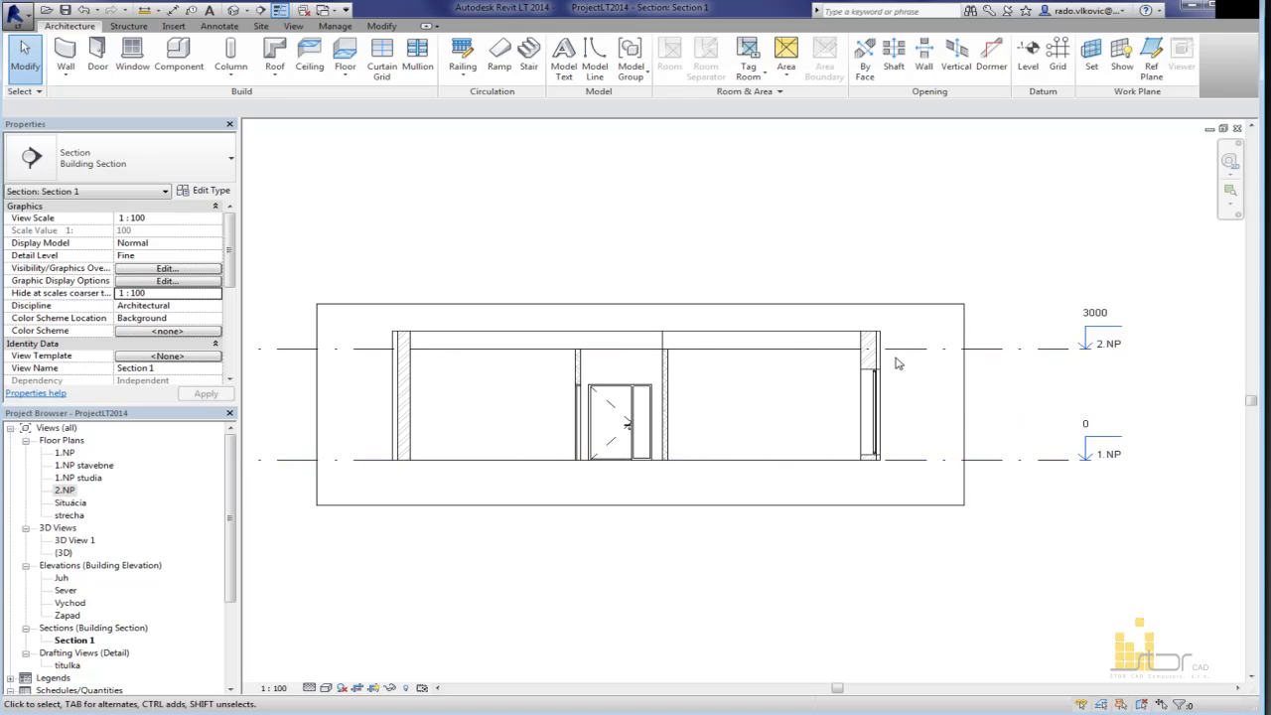
# Step: Dimension the height between levels 1.NP and 2.NP beside the Tehla 380+100 exterior wall in Section 1
pyautogui.scroll(2, 927, 529)
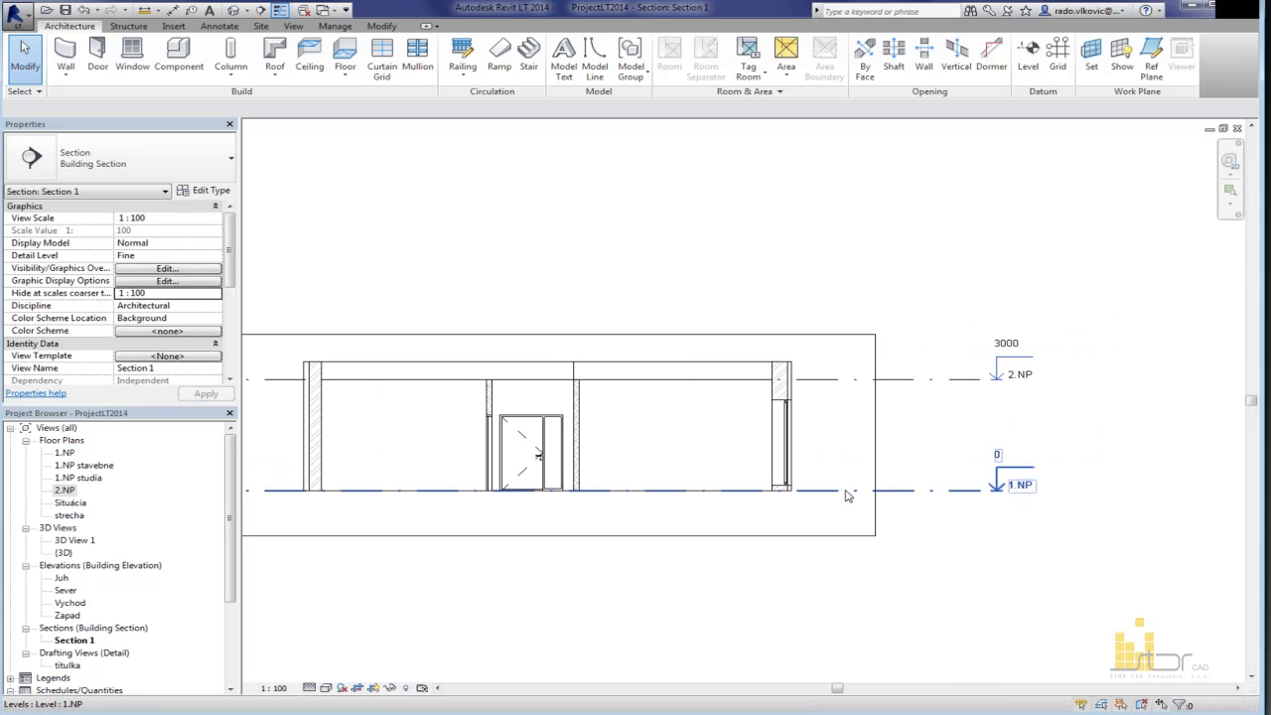
pyautogui.press('d')
pyautogui.press('i')
pyautogui.click(840, 364)
pyautogui.click(843, 491)
pyautogui.click(835, 466)
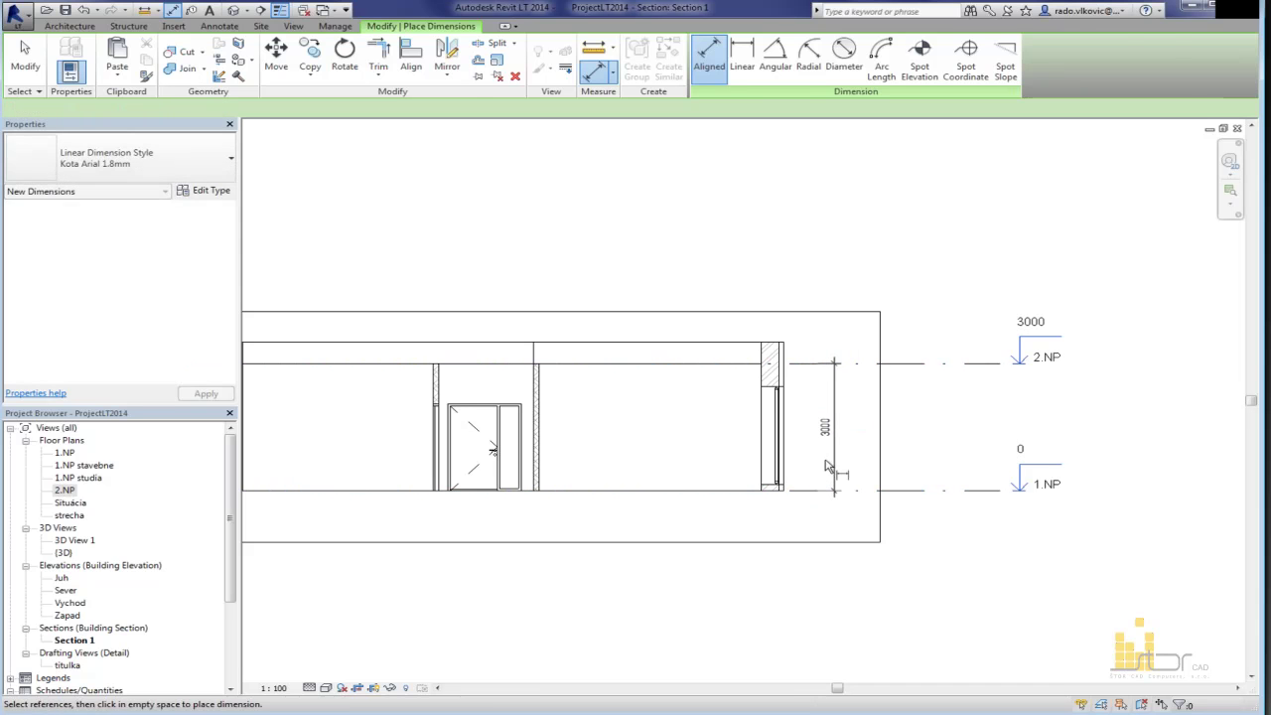
pyautogui.press('Escape')
pyautogui.press('Escape')
# Step: Check the constraints of the Tehla 380+100 exterior wall and set the elevation of level 2.NP to 2900 mm
pyautogui.click(782, 372)
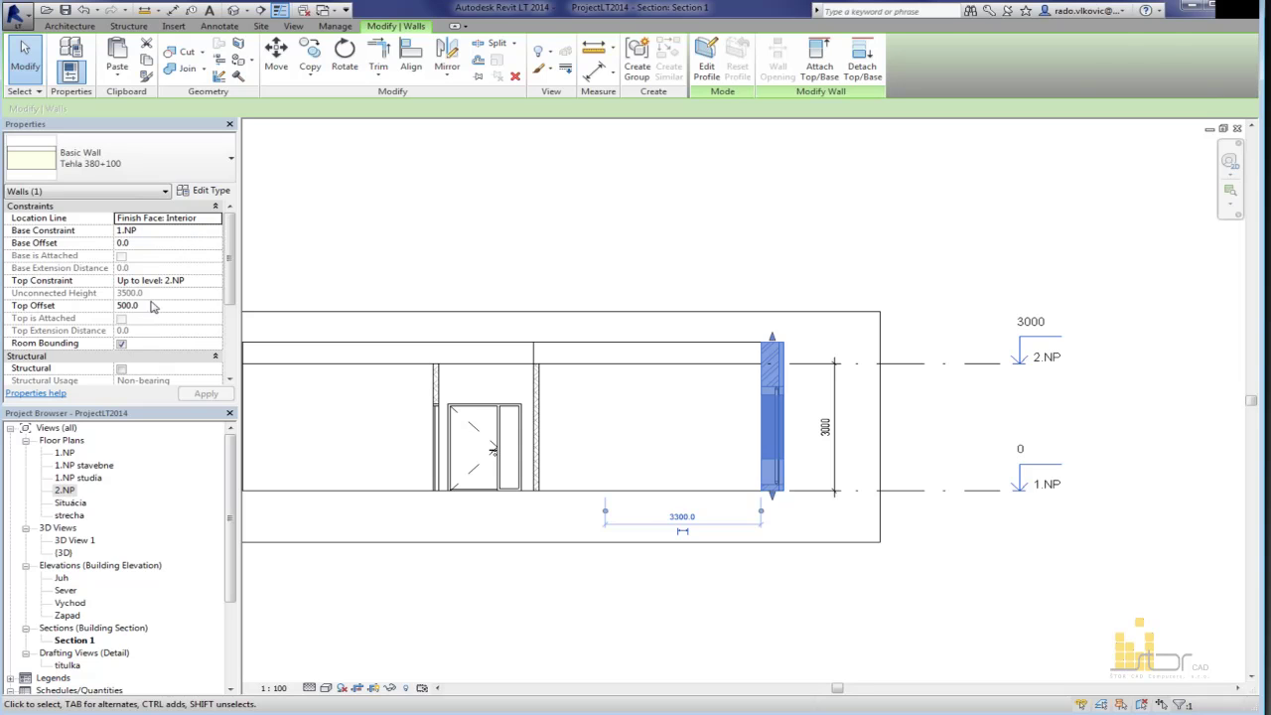
pyautogui.click(988, 444)
pyautogui.click(1031, 324)
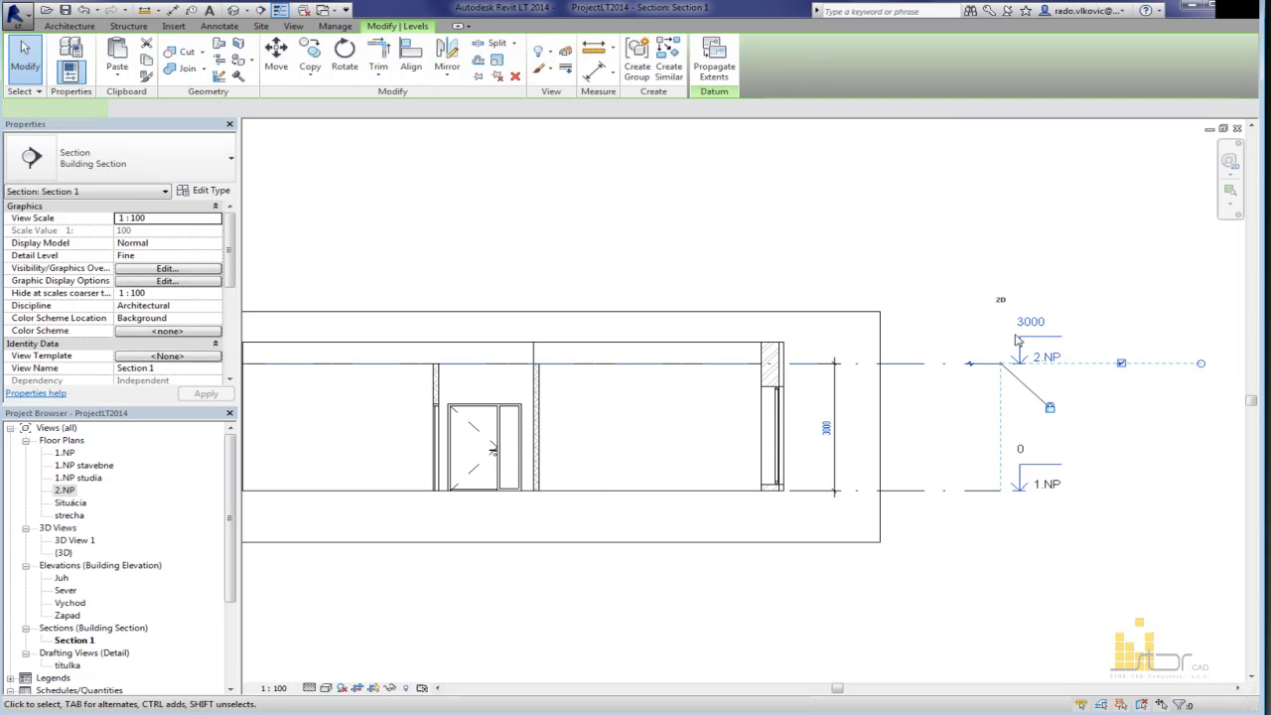
pyautogui.click(1031, 324)
pyautogui.write('290')
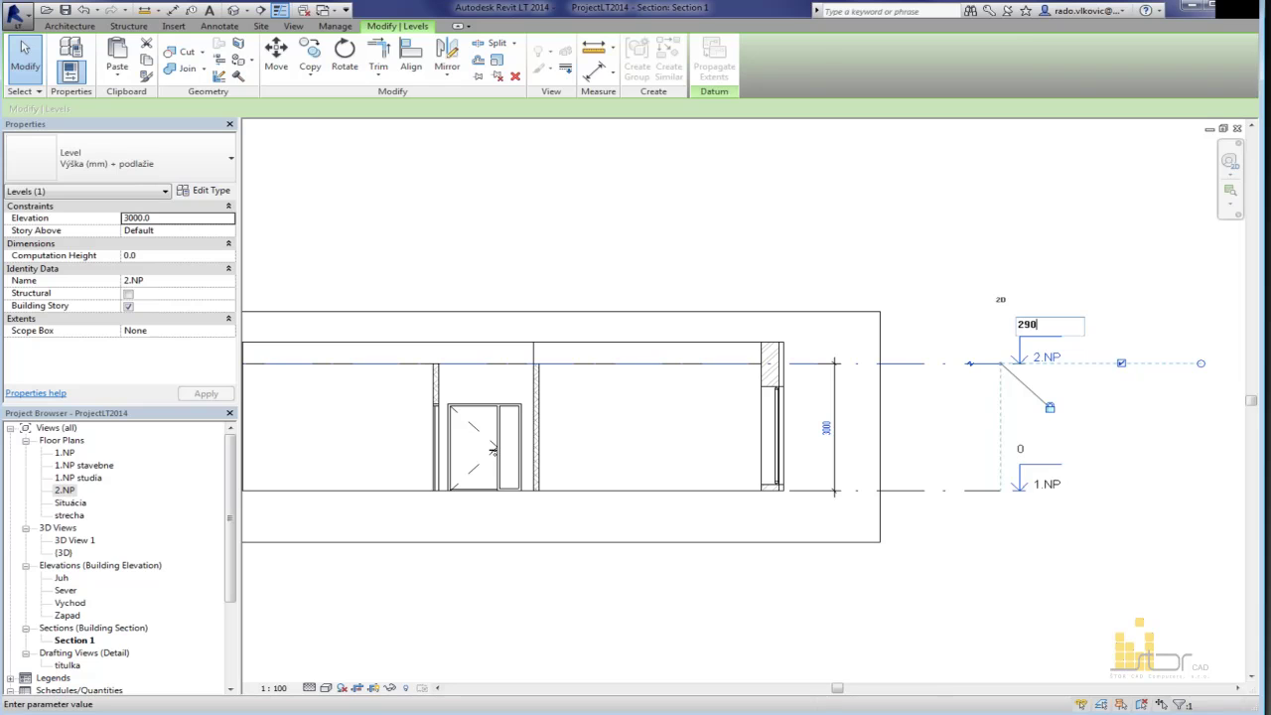
pyautogui.press('Return')
pyautogui.press('Return')
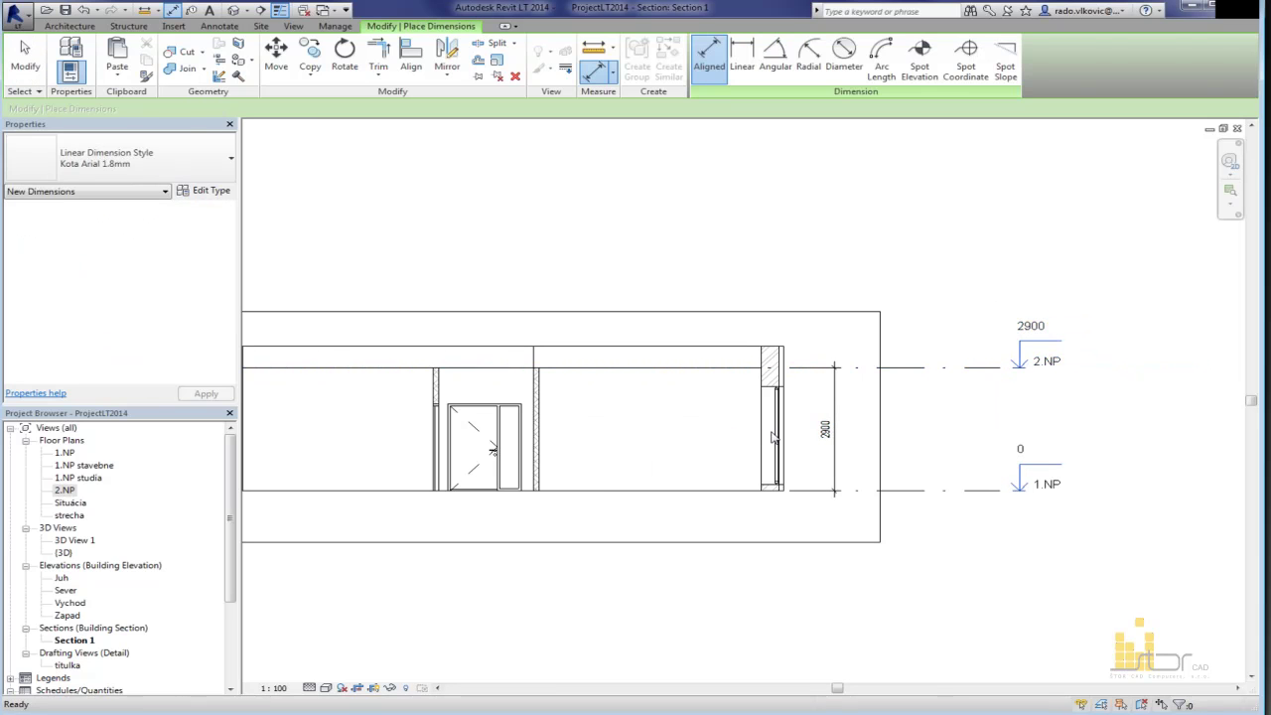
pyautogui.press('Escape')
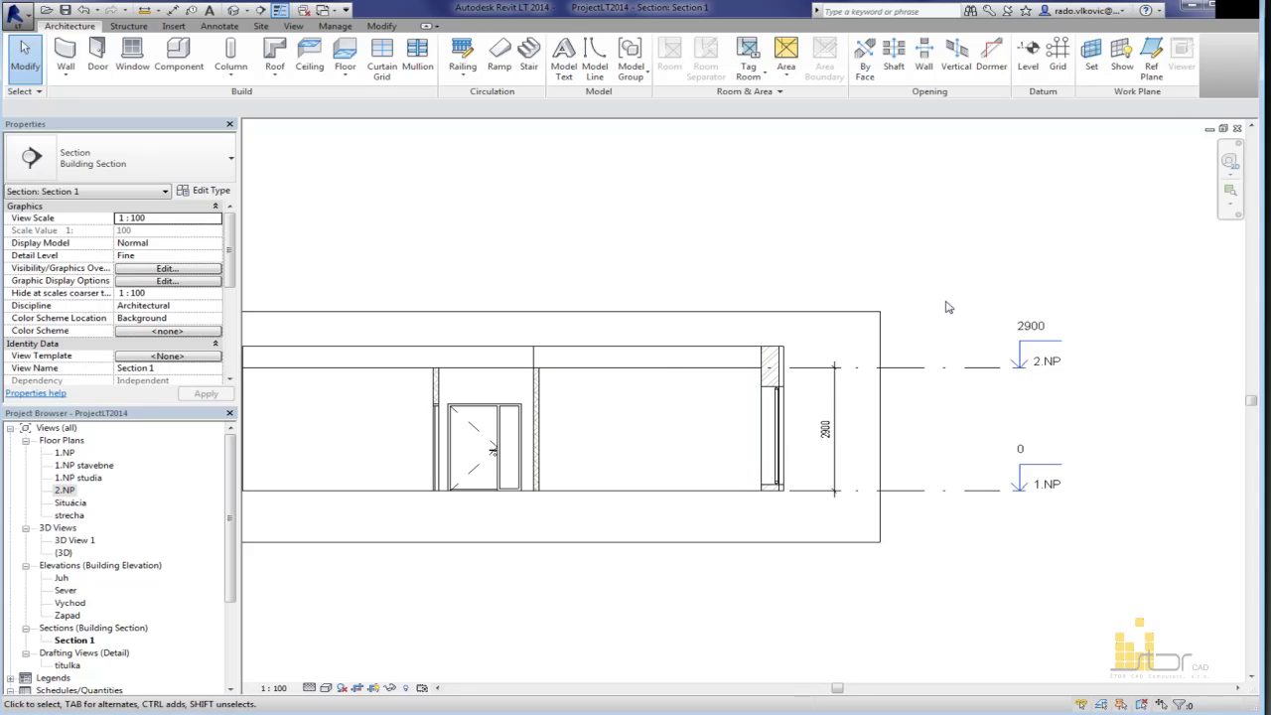
# Step: Create a ZB 150 + 100 podlaha floor on 2.NP bounded by all exterior walls, without attaching the walls to its bottom
pyautogui.doubleClick(65, 491)
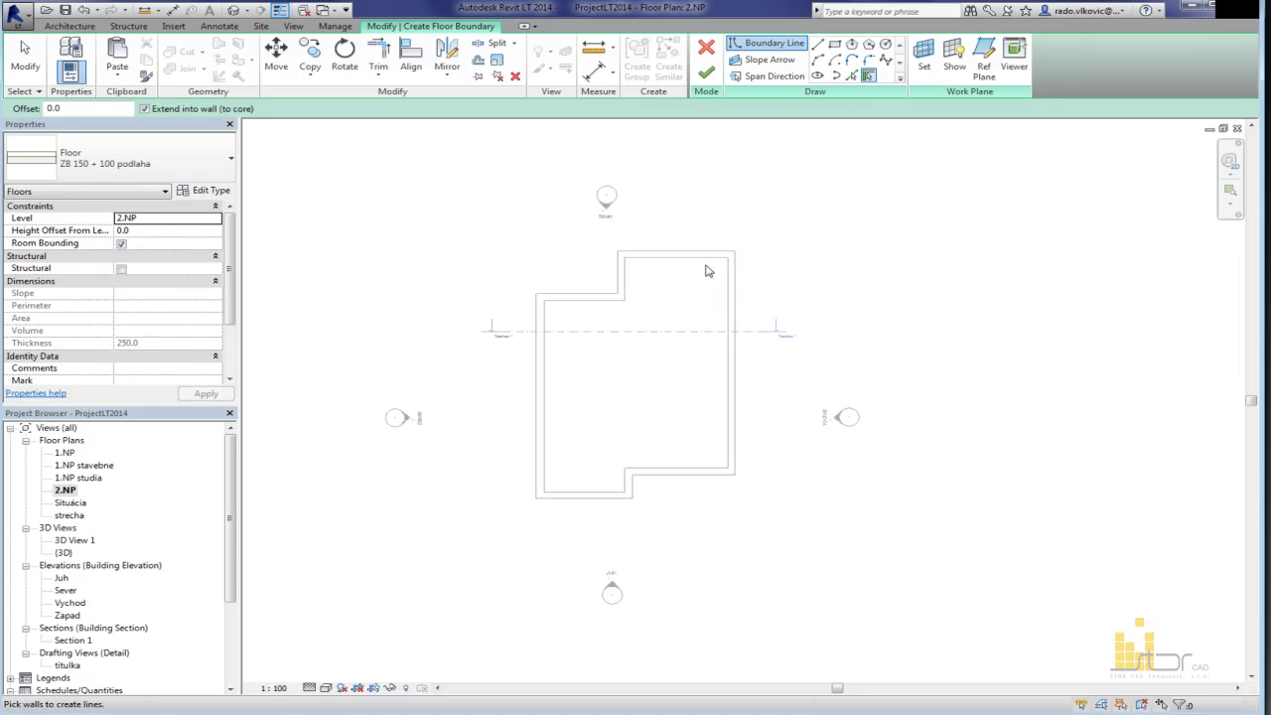
pyautogui.press('Tab')
pyautogui.press('Tab')
pyautogui.click(704, 264)
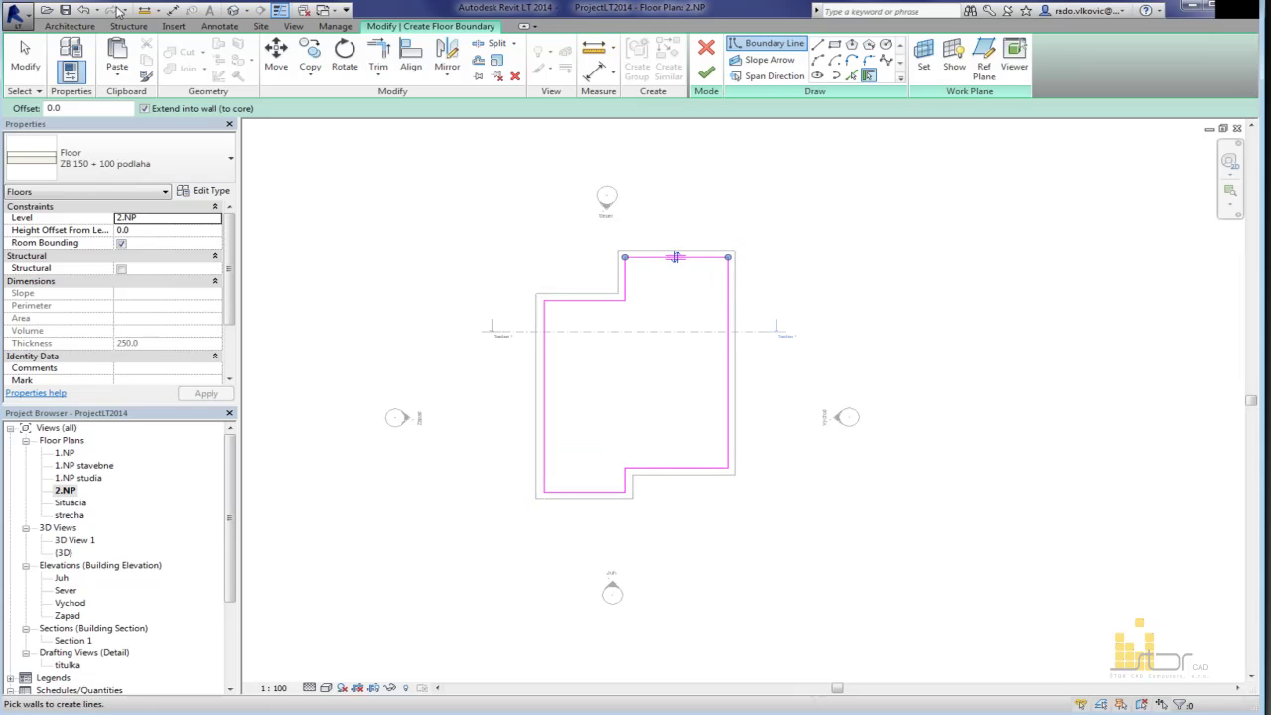
pyautogui.click(706, 73)
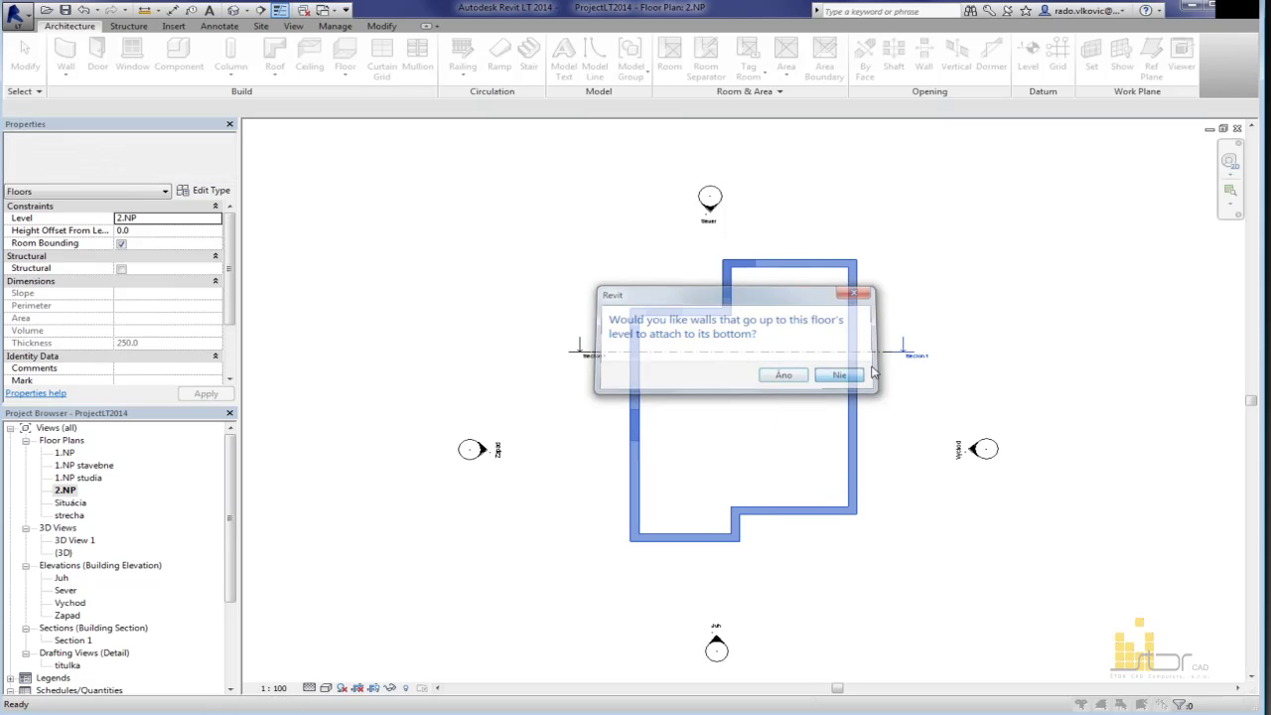
pyautogui.click(840, 375)
pyautogui.press('Escape')
# Step: Open the Section 1 view at the new floor slab and turn off thin lines to show the true line weights
pyautogui.doubleClick(787, 340)
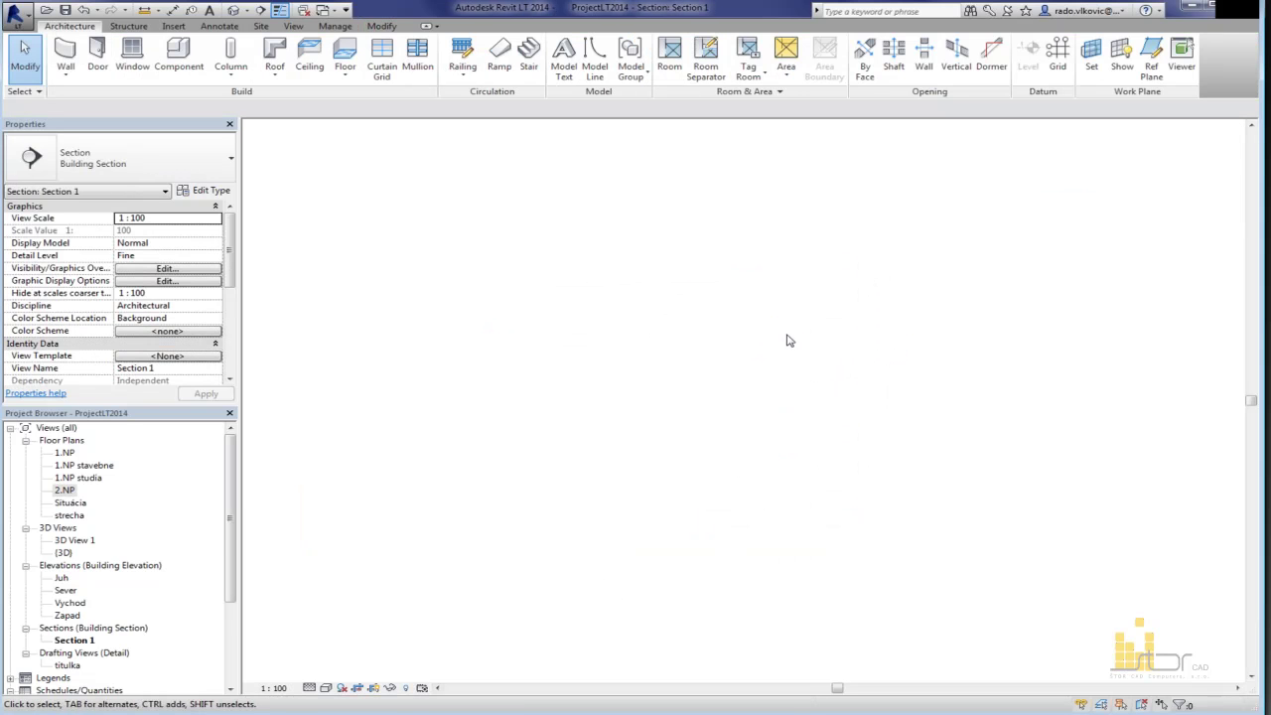
pyautogui.scroll(4, 726, 394)
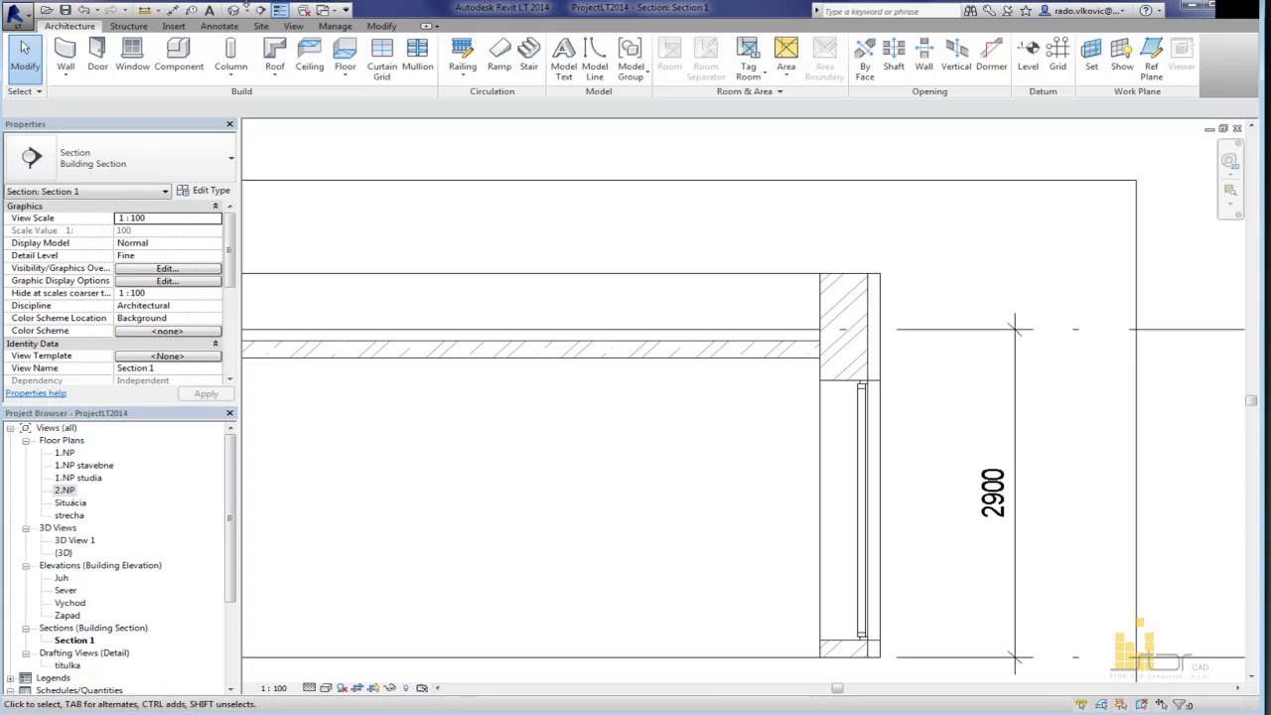
pyautogui.click(281, 11)
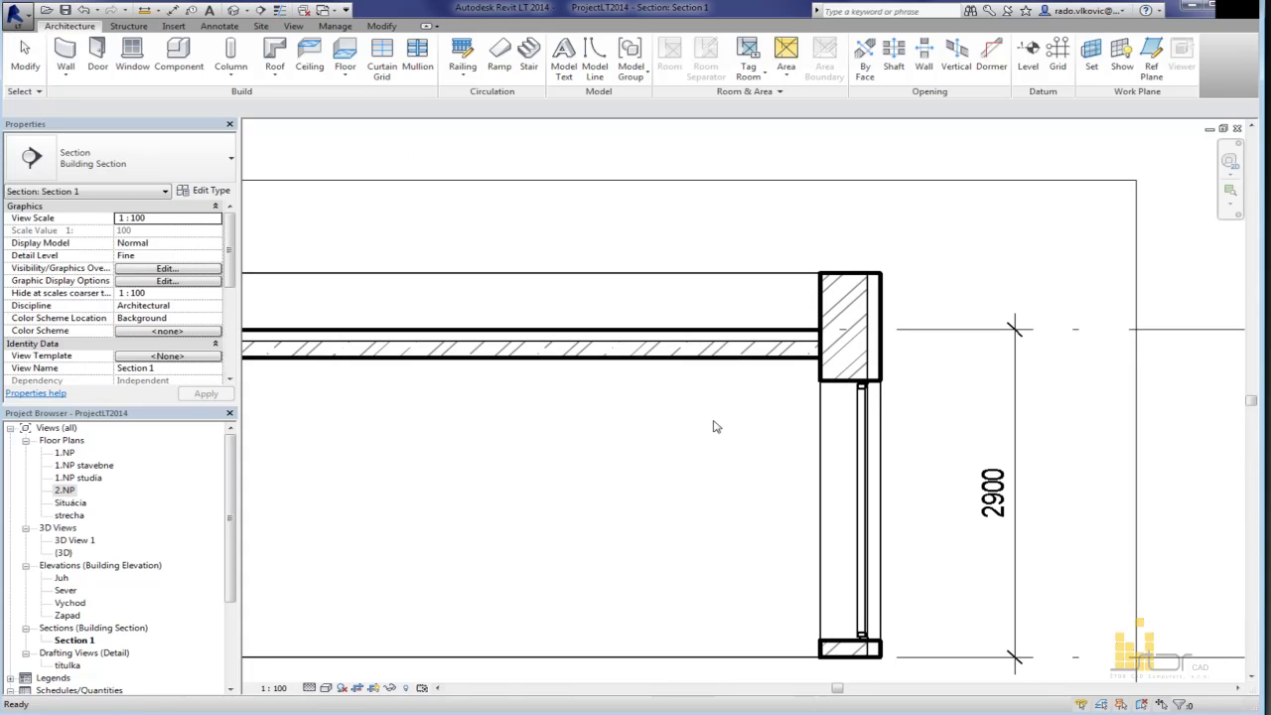
# Step: Join the geometry of the floor slab with the Tehla 380+100 exterior wall in the section
pyautogui.click(382, 26)
pyautogui.click(187, 67)
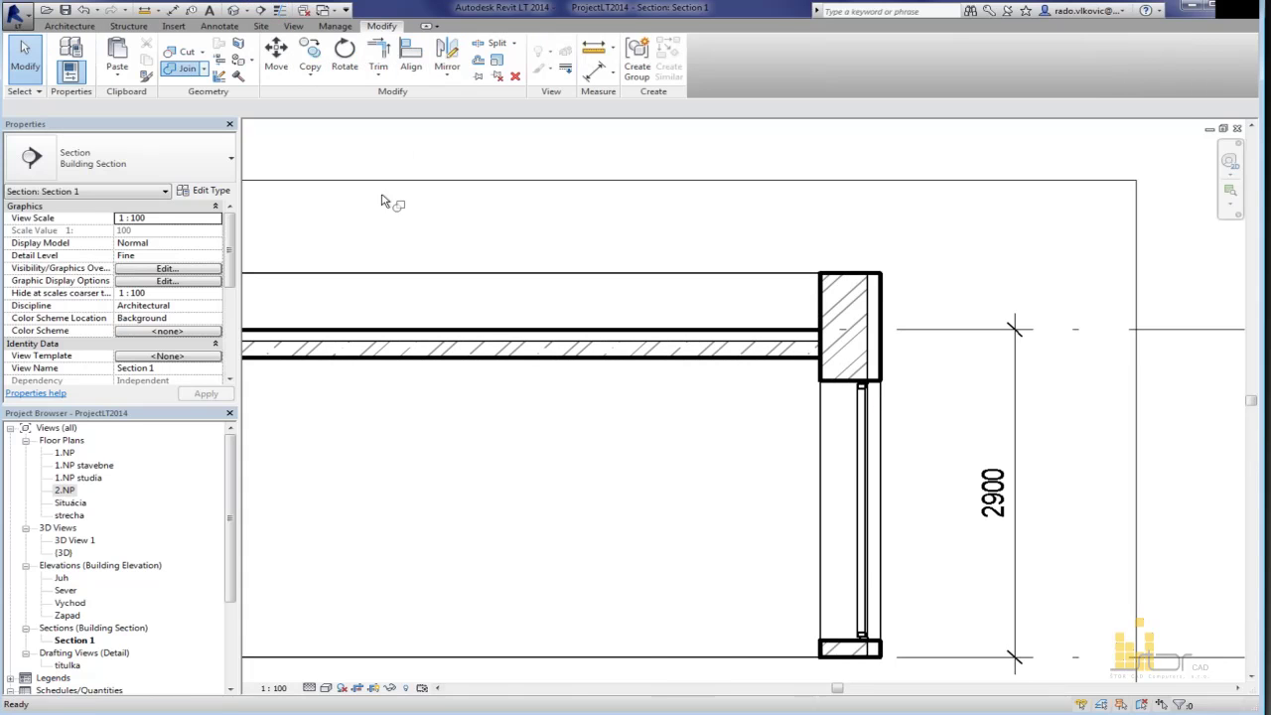
pyautogui.click(813, 350)
pyautogui.click(822, 369)
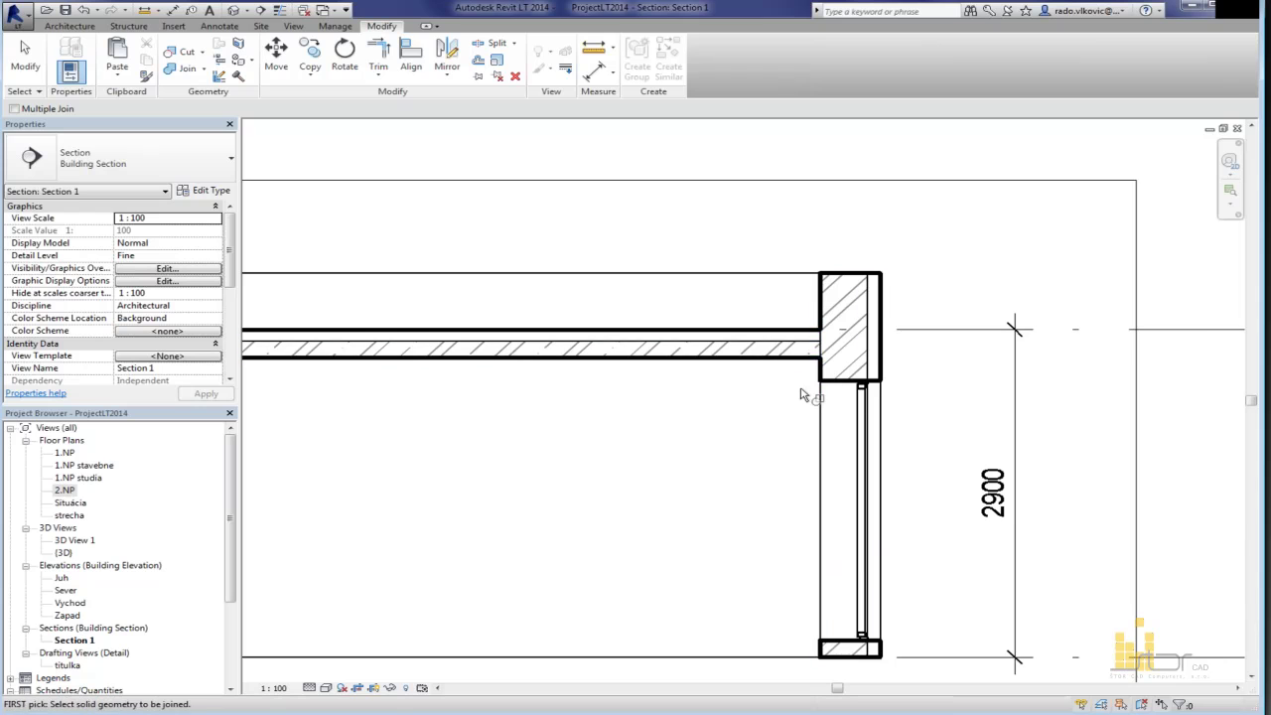
pyautogui.scroll(-3, 914, 395)
pyautogui.scroll(4, 891, 355)
pyautogui.click(860, 363)
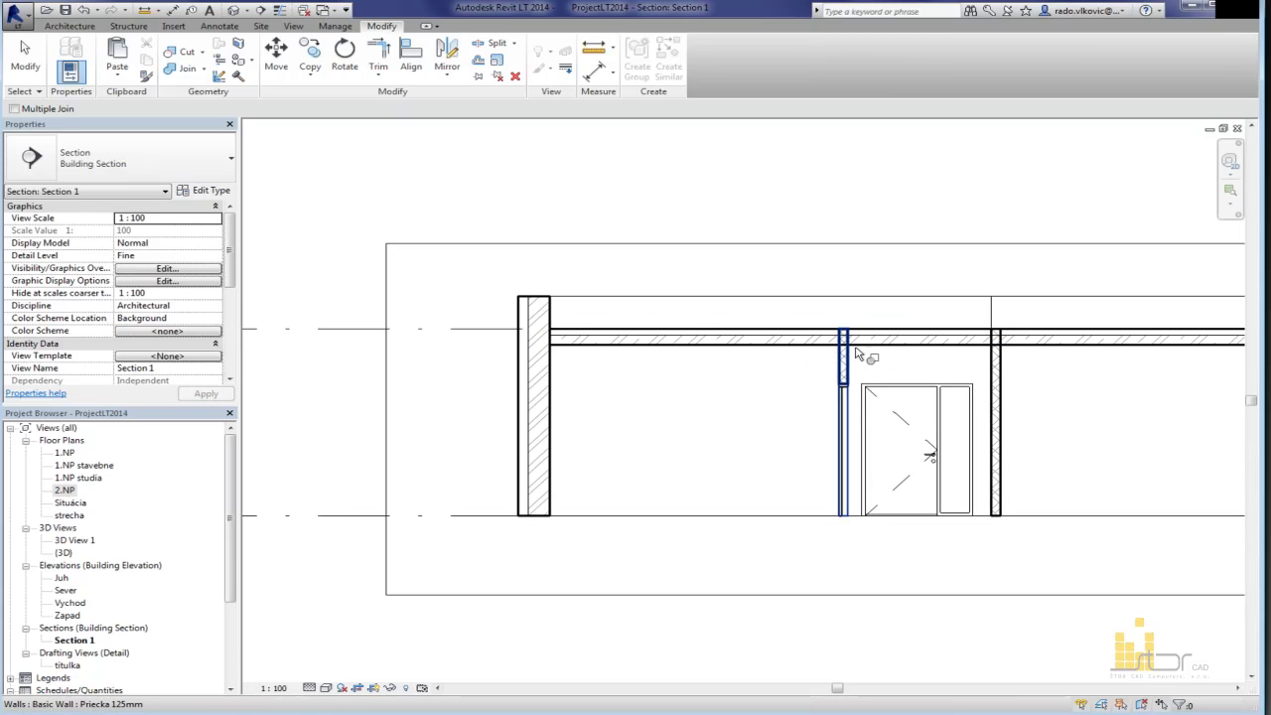
pyautogui.press('Escape')
pyautogui.press('Escape')
pyautogui.moveTo(991, 387); pyautogui.dragTo(858, 372, button='middle')
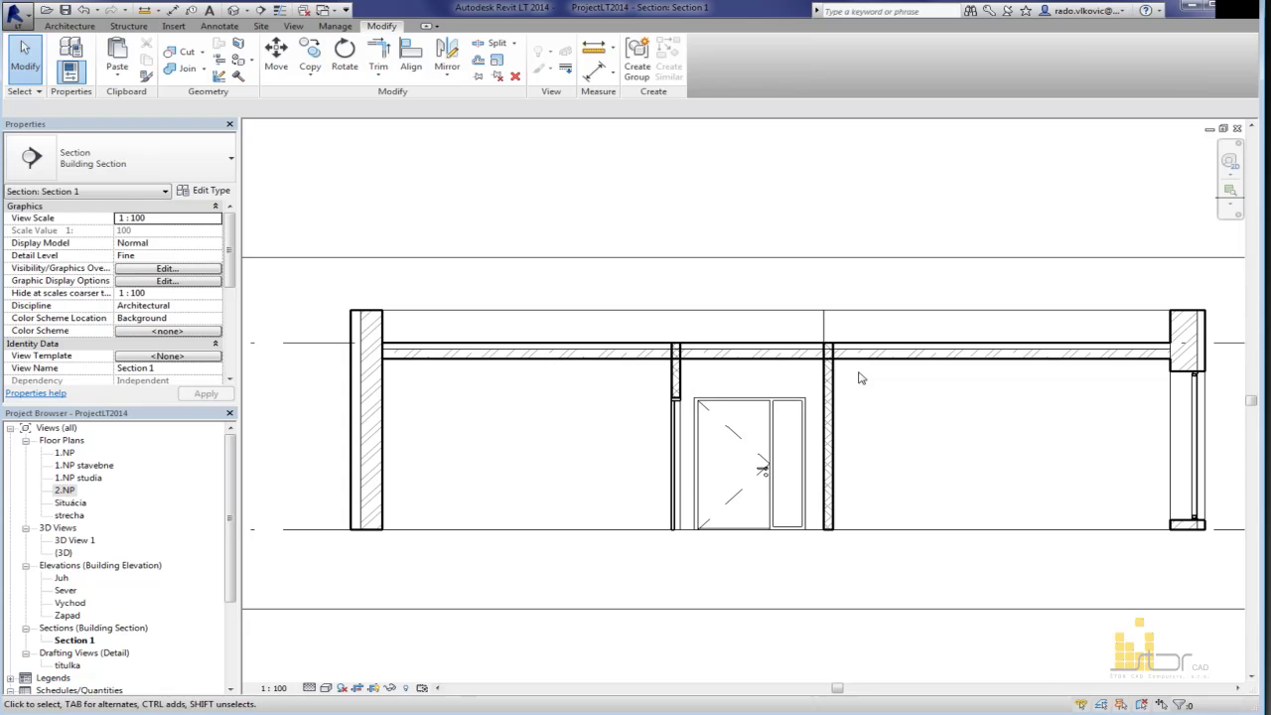
pyautogui.scroll(1, 858, 372)
pyautogui.moveTo(883, 272); pyautogui.dragTo(806, 296, button='middle')
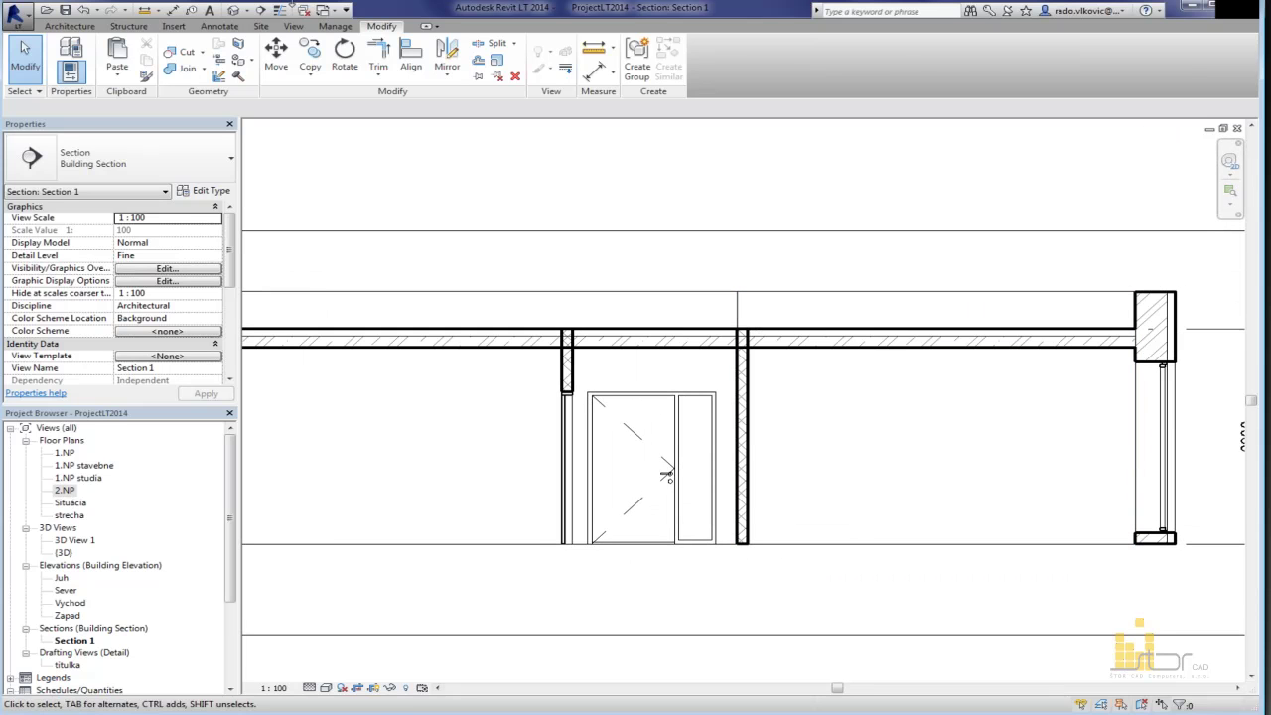
# Step: Restore the Section 1 window to a smaller size, close the other view windows, and fit the section in it
pyautogui.click(1224, 128)
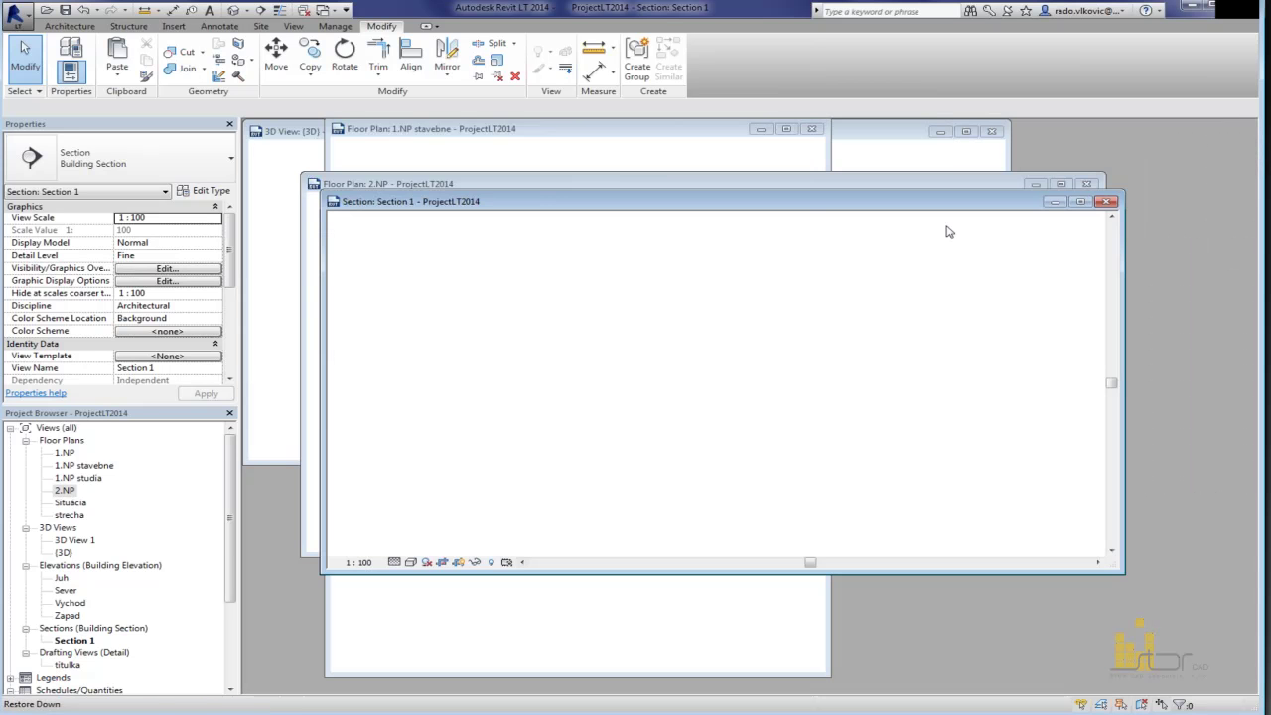
pyautogui.click(1089, 183)
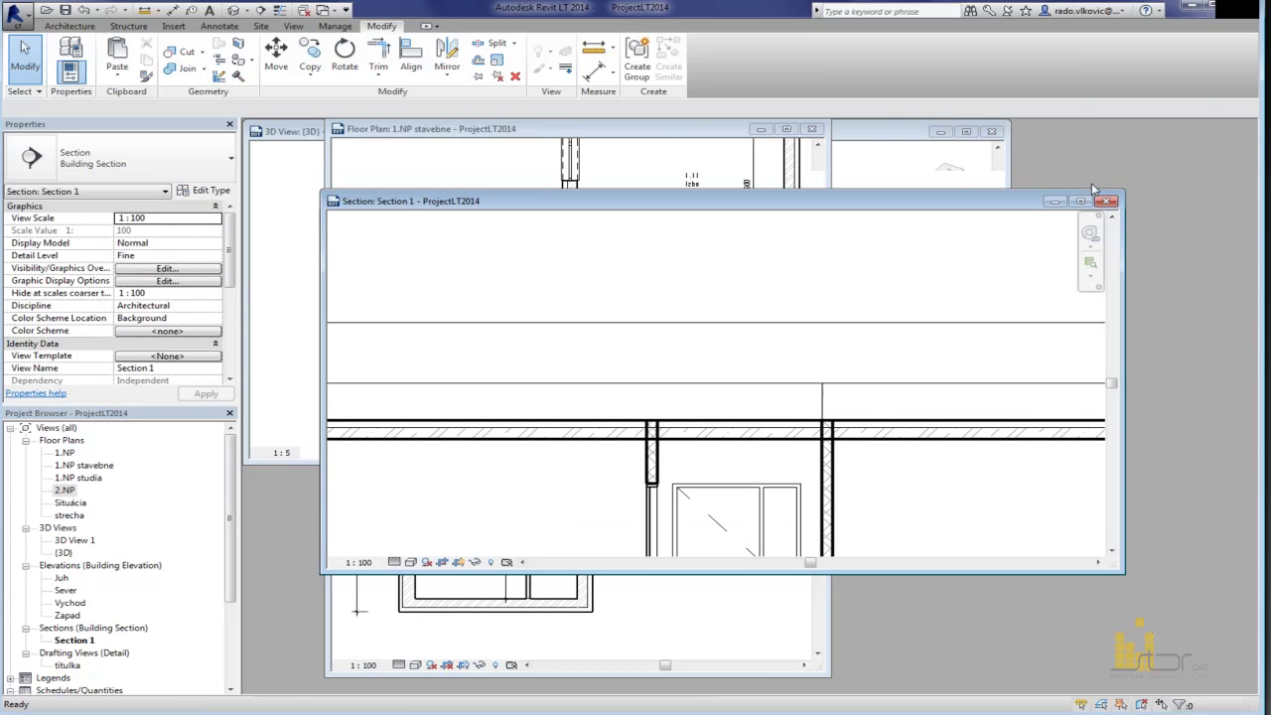
pyautogui.click(993, 132)
pyautogui.moveTo(912, 206); pyautogui.dragTo(847, 154)
pyautogui.press('z')
pyautogui.press('f')
# Step: Open the Vykaz Stien wall schedule and place its window below the section view
pyautogui.doubleClick(77, 688)
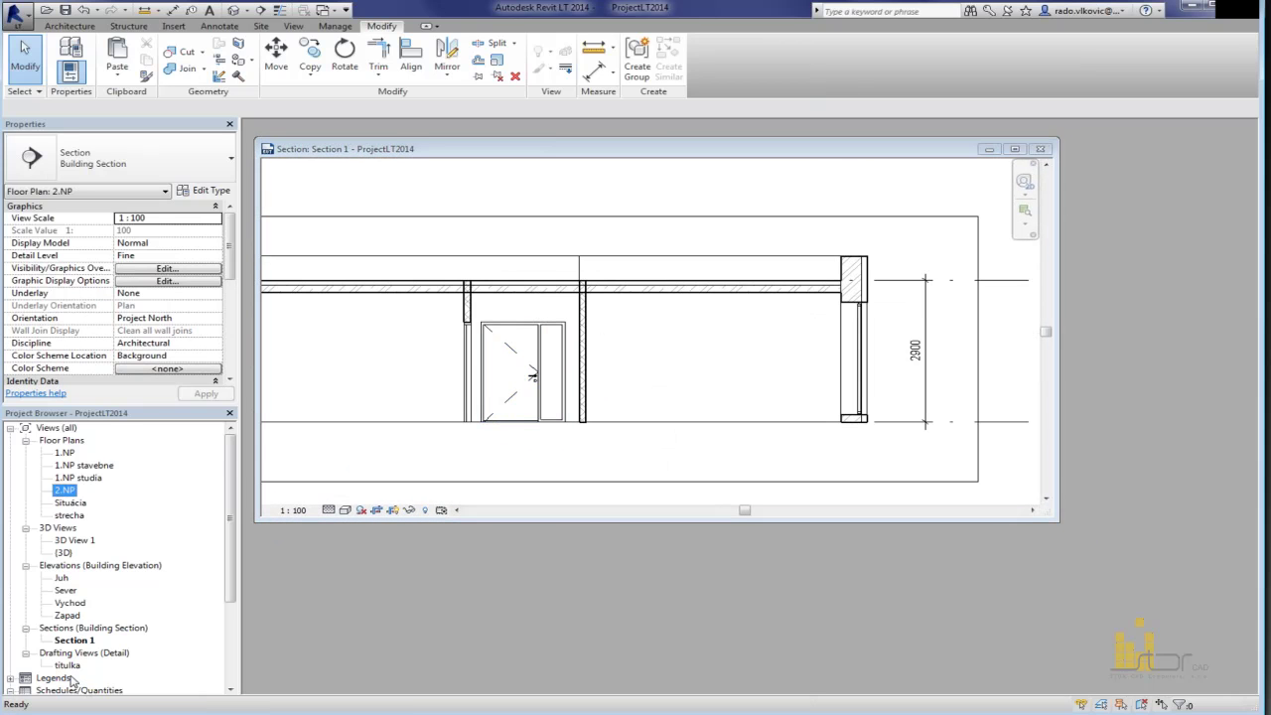
pyautogui.scroll(-3, 62, 654)
pyautogui.click(67, 642)
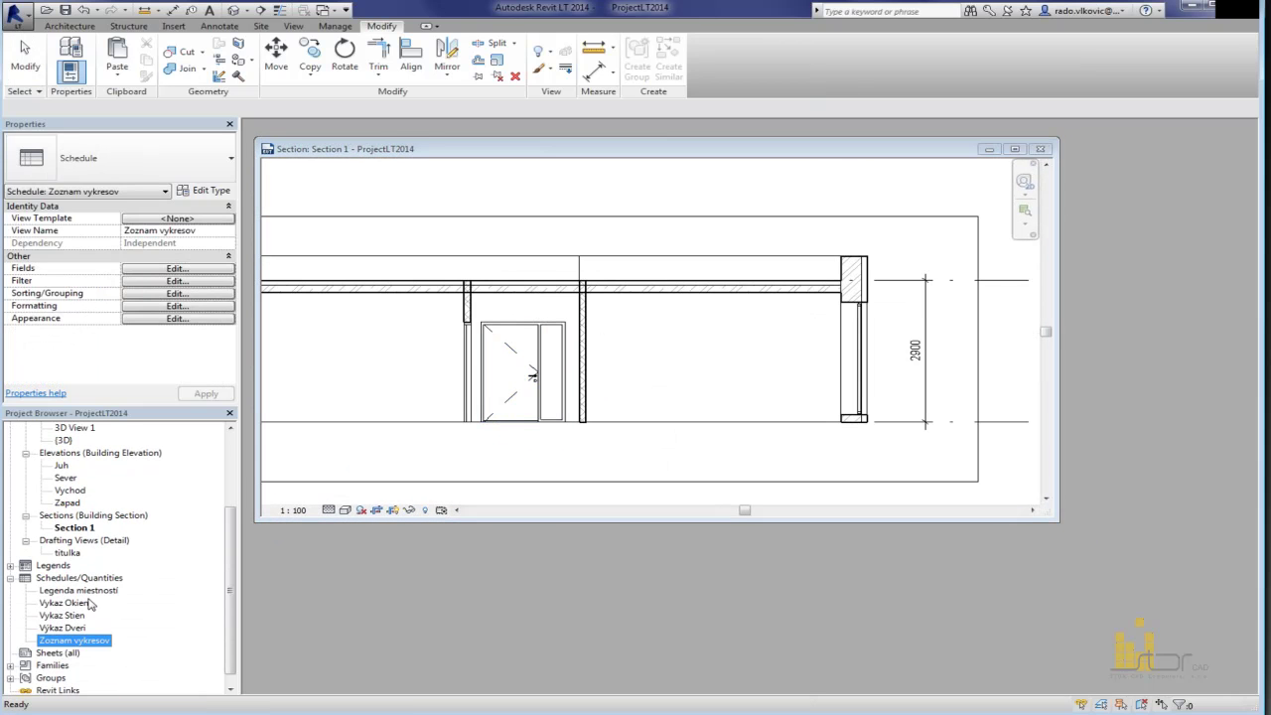
pyautogui.doubleClick(74, 616)
pyautogui.moveTo(873, 216); pyautogui.dragTo(1241, 503)
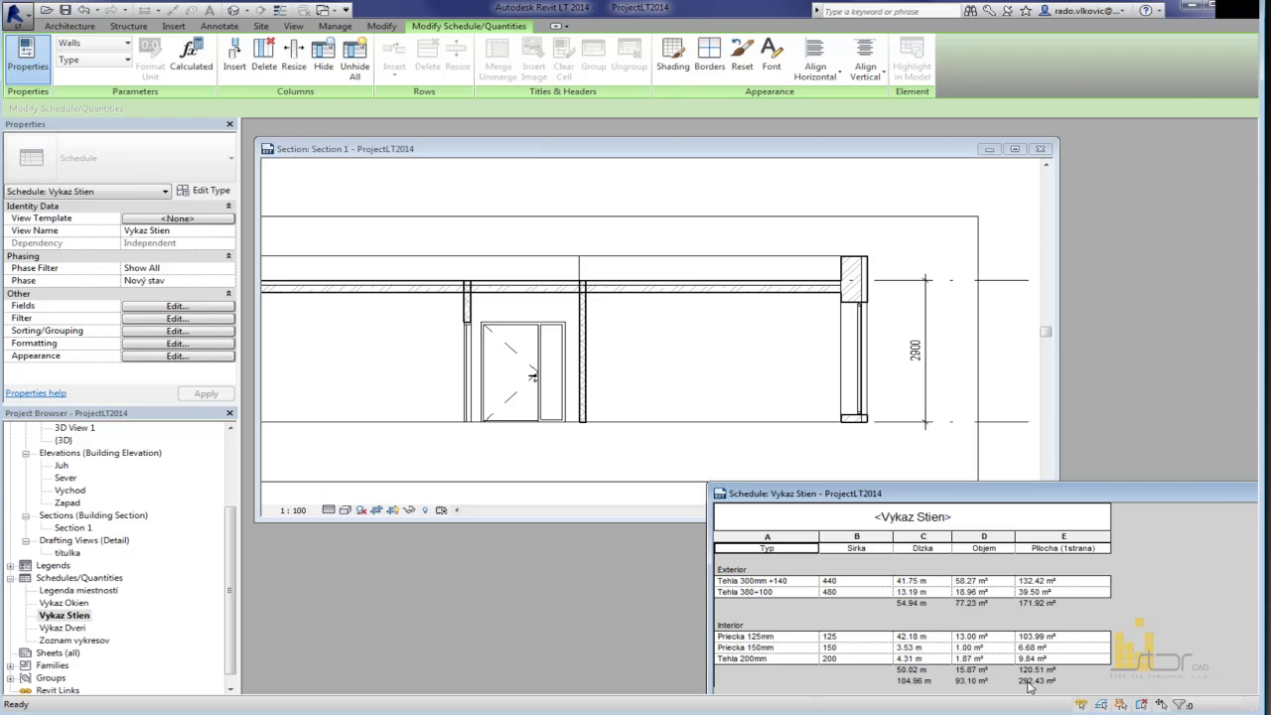
# Step: Join the geometry of the floor slab with both interior partition walls cut by Section 1
pyautogui.click(672, 352)
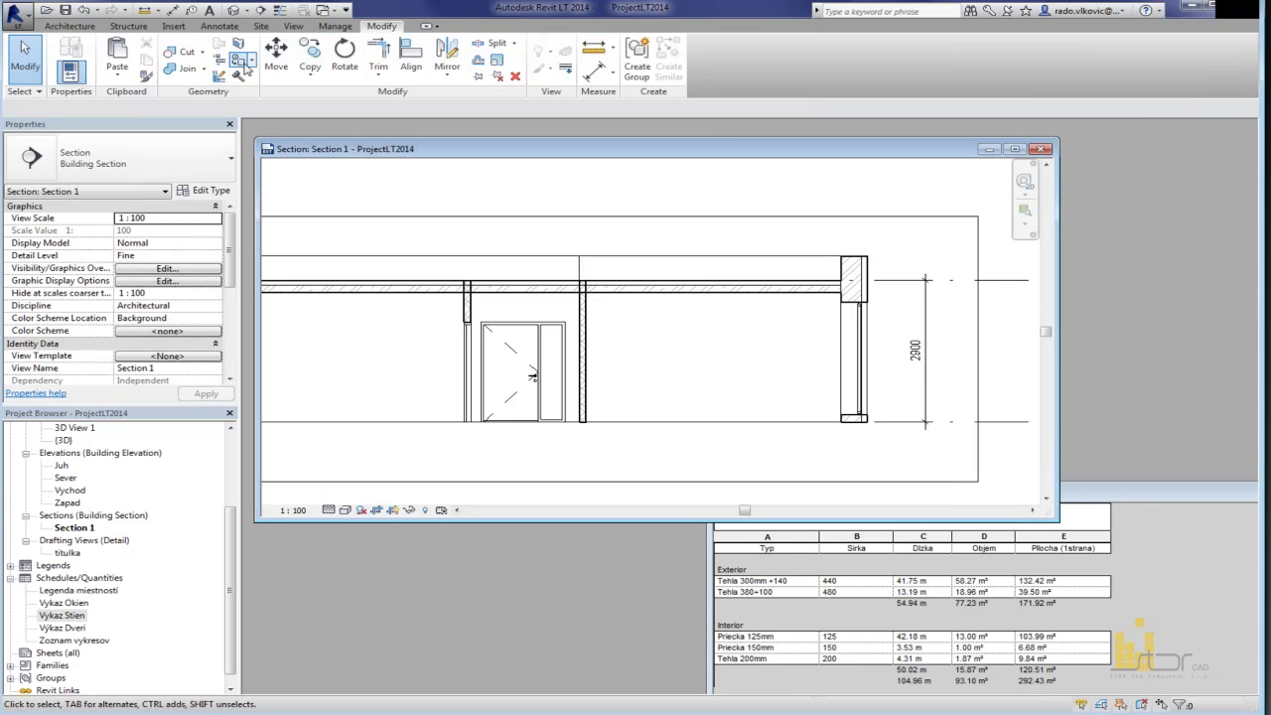
pyautogui.press('j')
pyautogui.press('g')
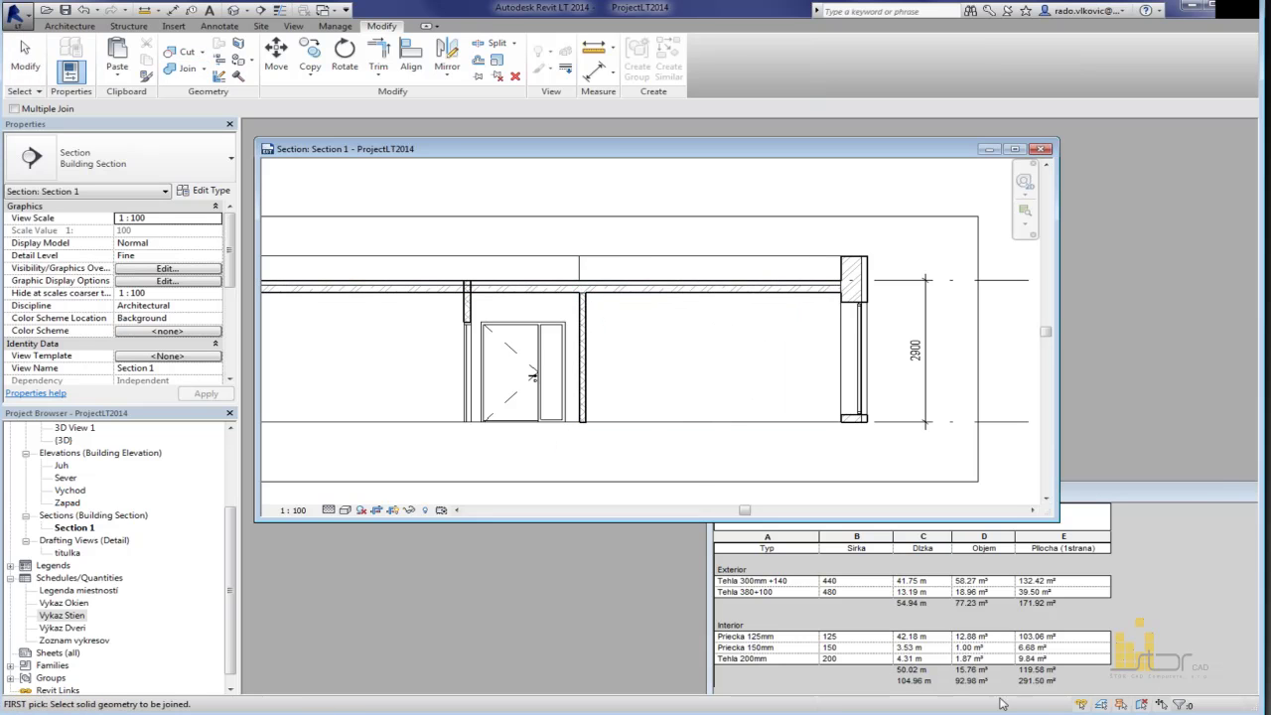
pyautogui.click(487, 289)
pyautogui.click(468, 303)
pyautogui.scroll(2, 472, 298)
pyautogui.scroll(-2, 471, 298)
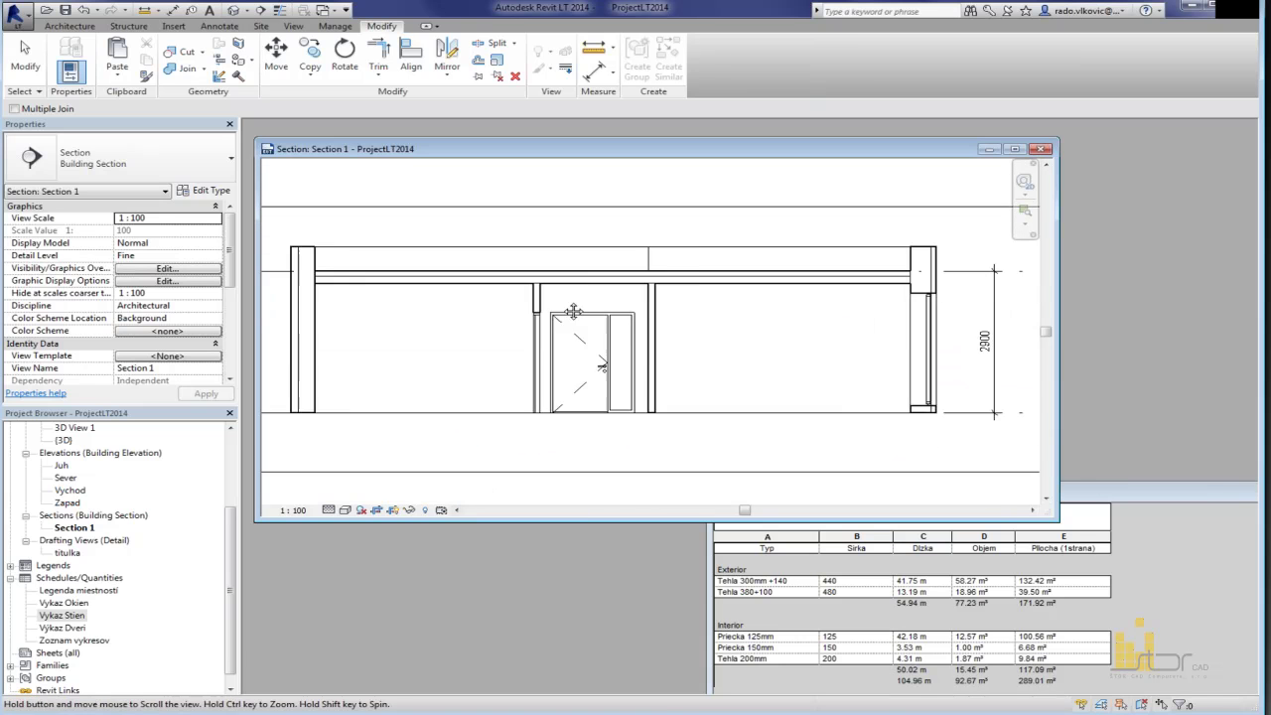
pyautogui.moveTo(333, 306); pyautogui.dragTo(467, 296, button='middle')
pyautogui.press('Escape')
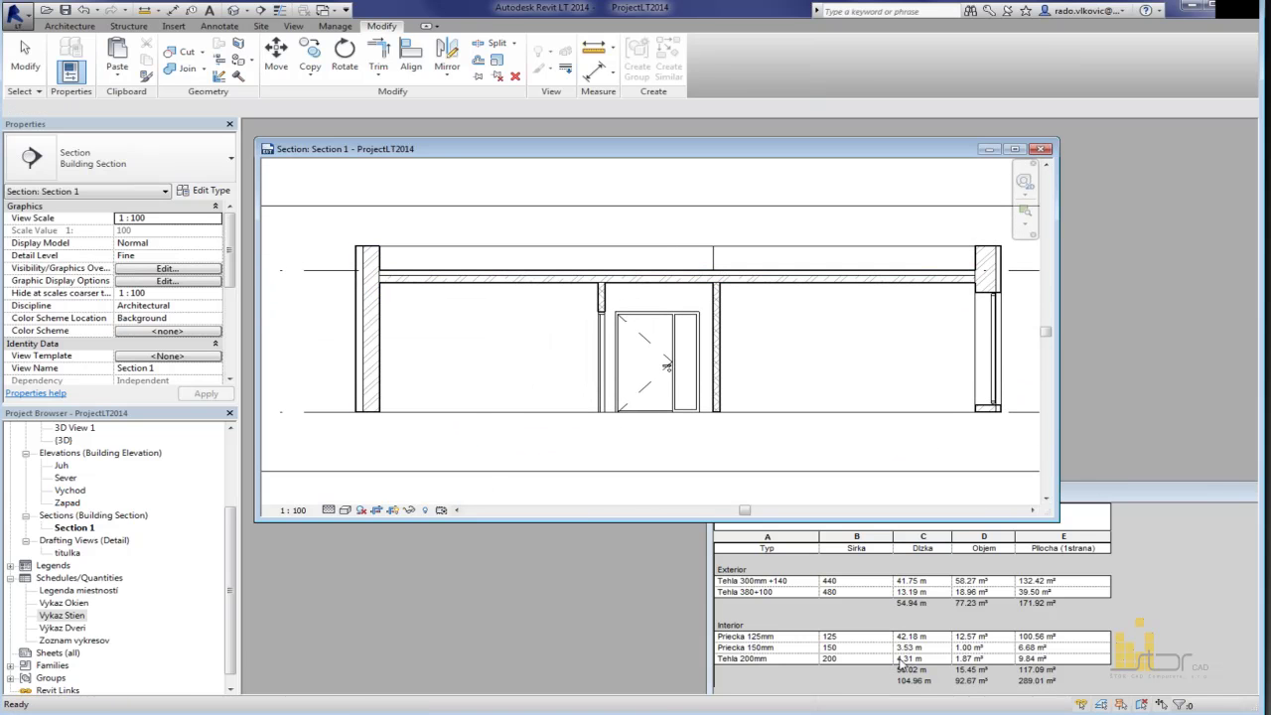
# Step: Bring the wall schedule into full view to check it, close it, and open the 2.NP floor plan maximized
pyautogui.moveTo(1213, 491); pyautogui.dragTo(791, 383)
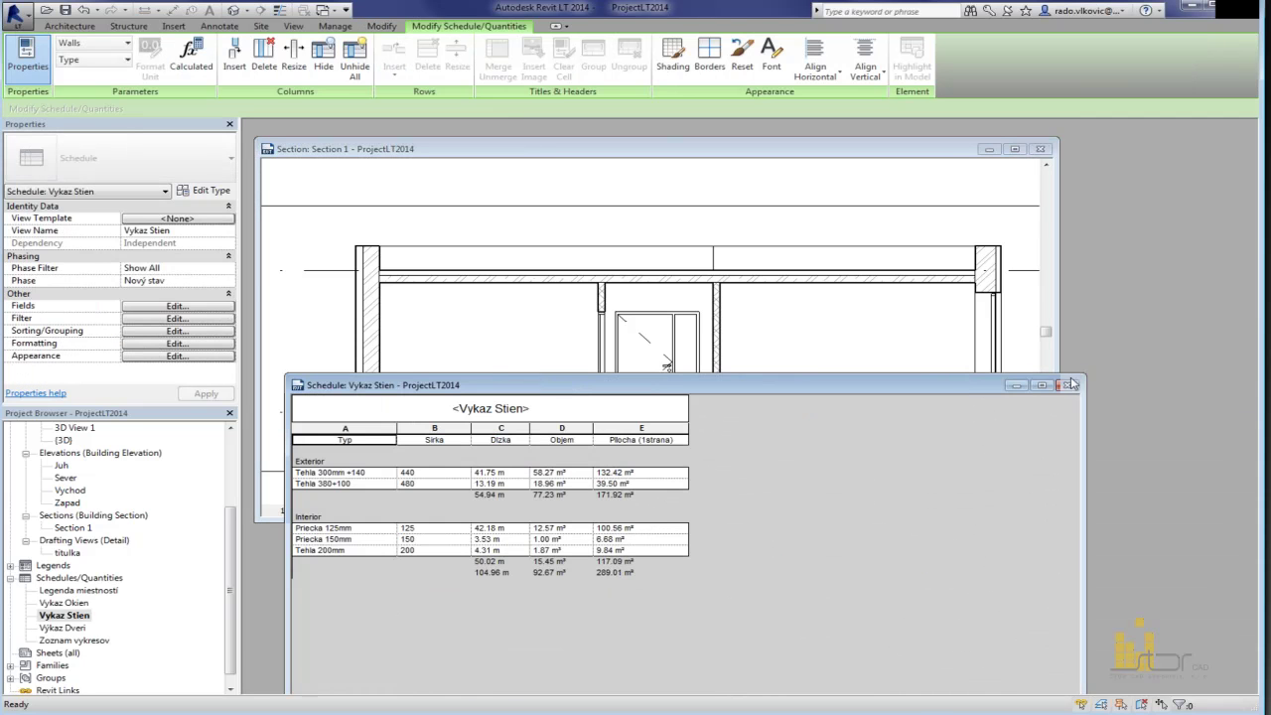
pyautogui.click(1069, 384)
pyautogui.click(67, 503)
pyautogui.scroll(3, 67, 502)
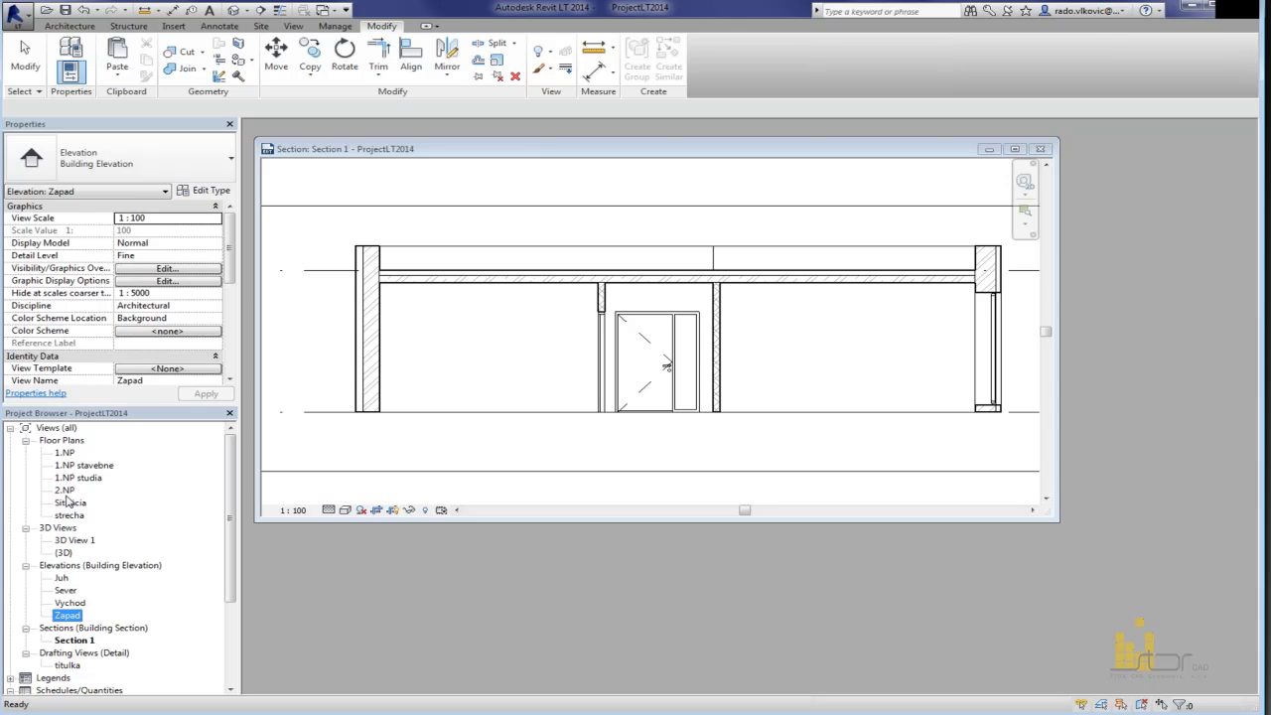
pyautogui.doubleClick(63, 490)
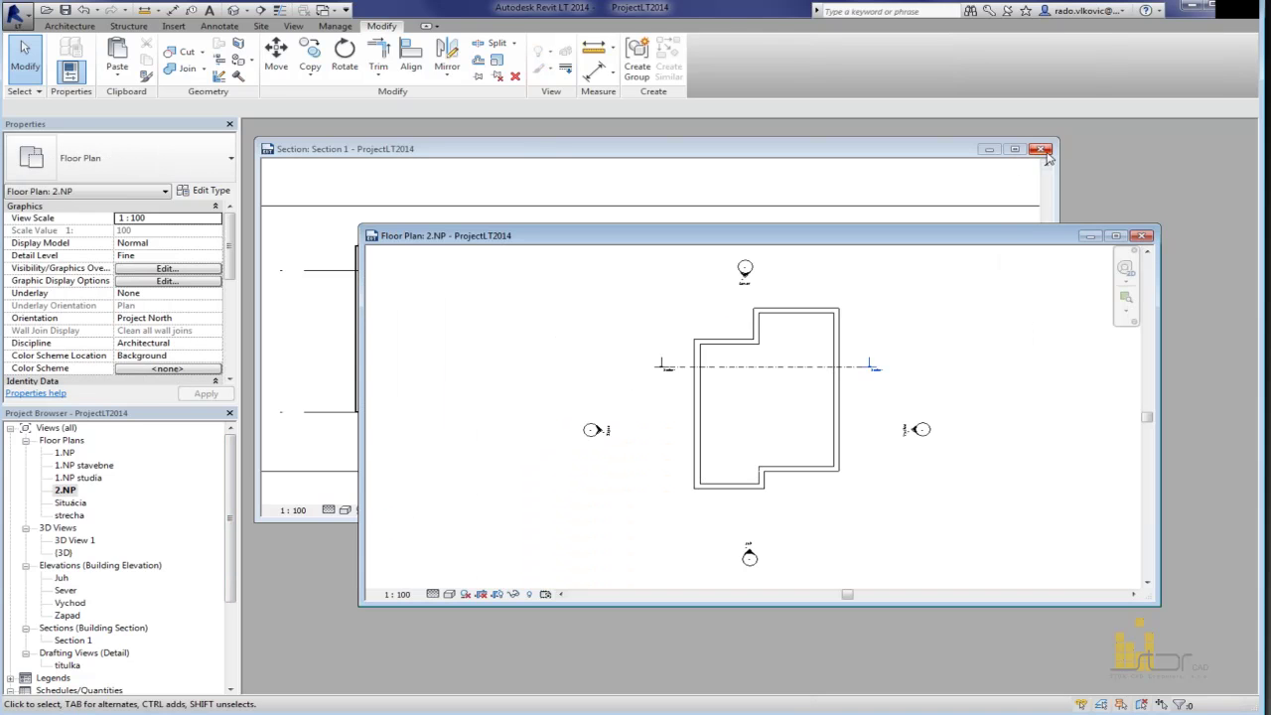
pyautogui.click(1117, 235)
pyautogui.scroll(3, 745, 316)
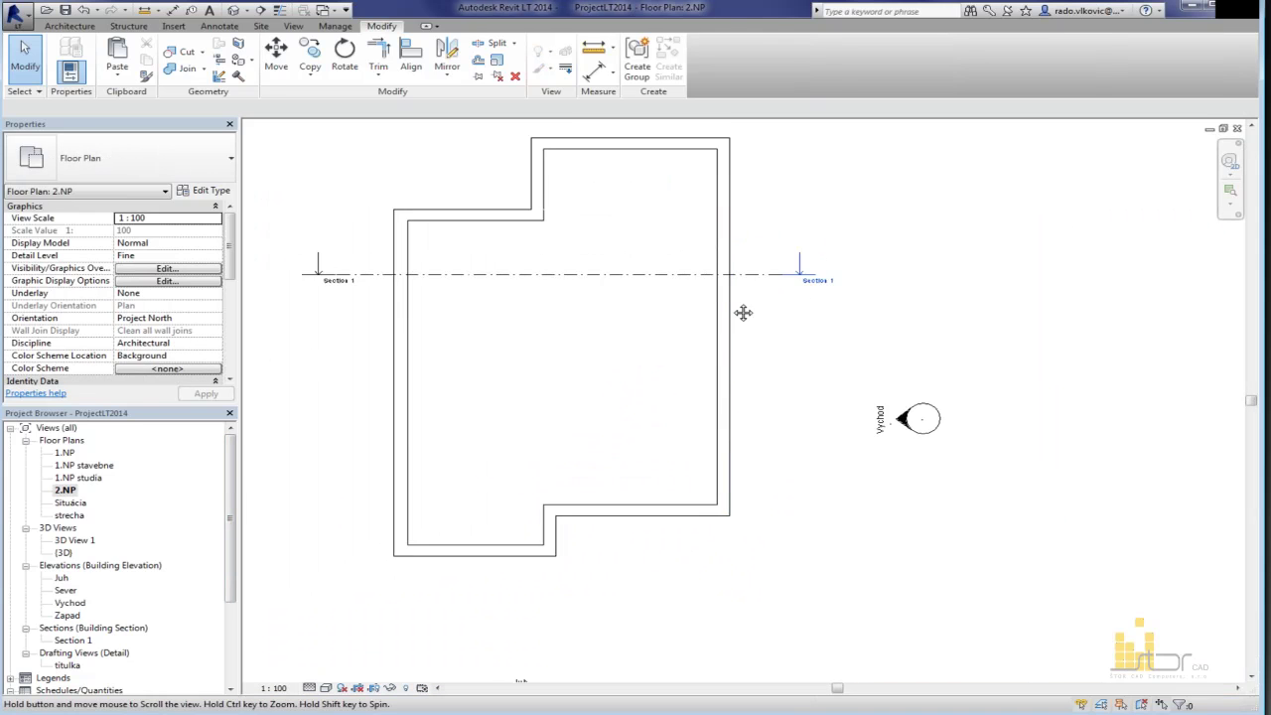
# Step: Start a roof by footprint of type Strecha 300mm and pick all exterior walls as its sloped boundary with an 800 mm overhang
pyautogui.click(71, 23)
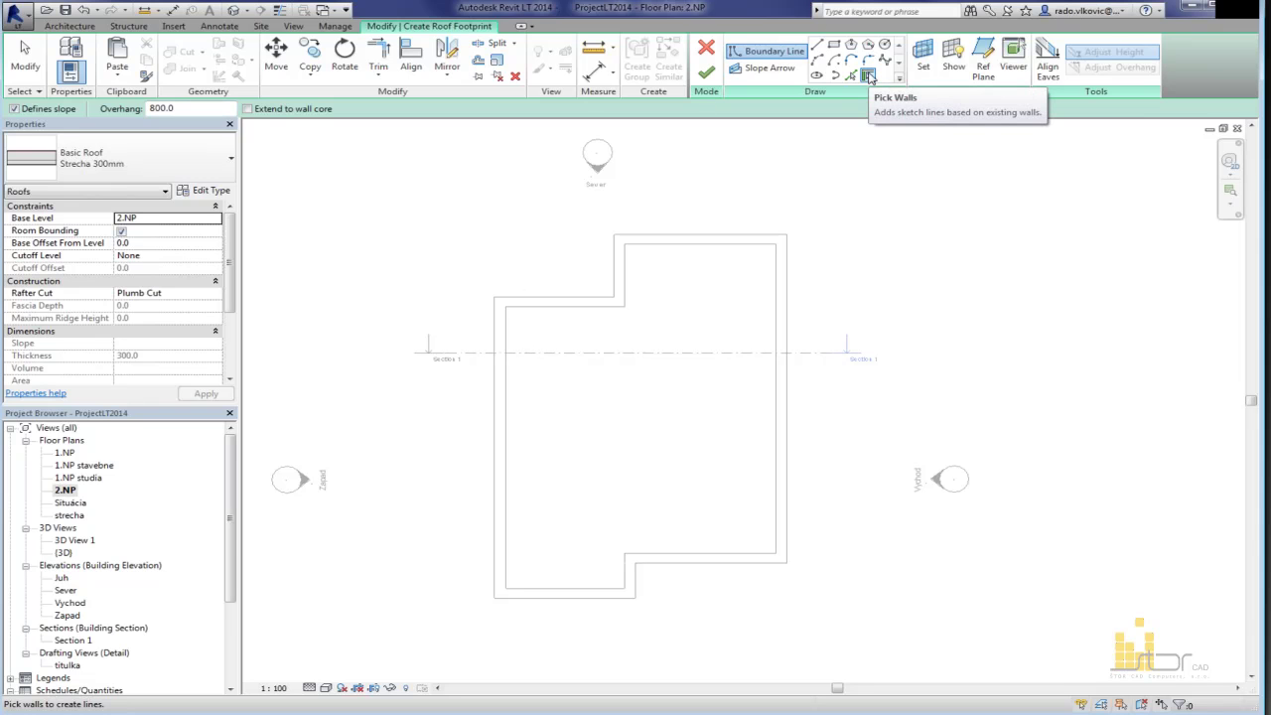
pyautogui.press('Tab')
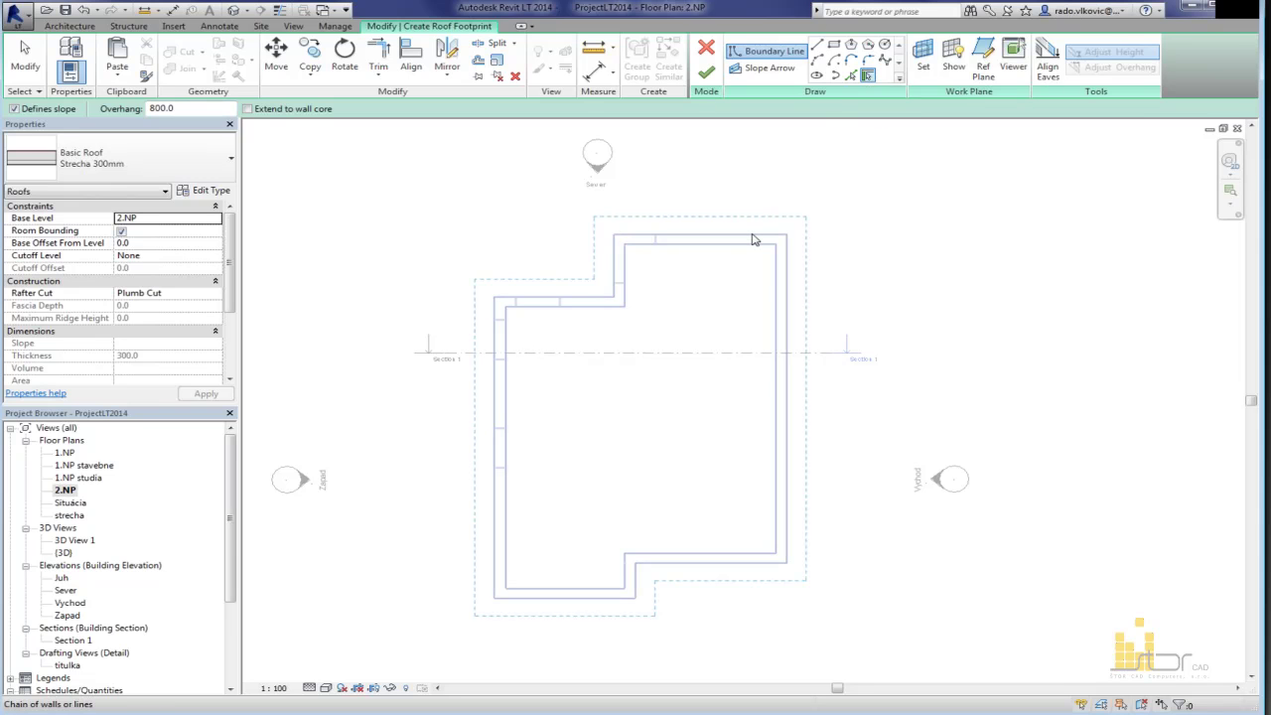
pyautogui.press('Tab')
pyautogui.click(753, 238)
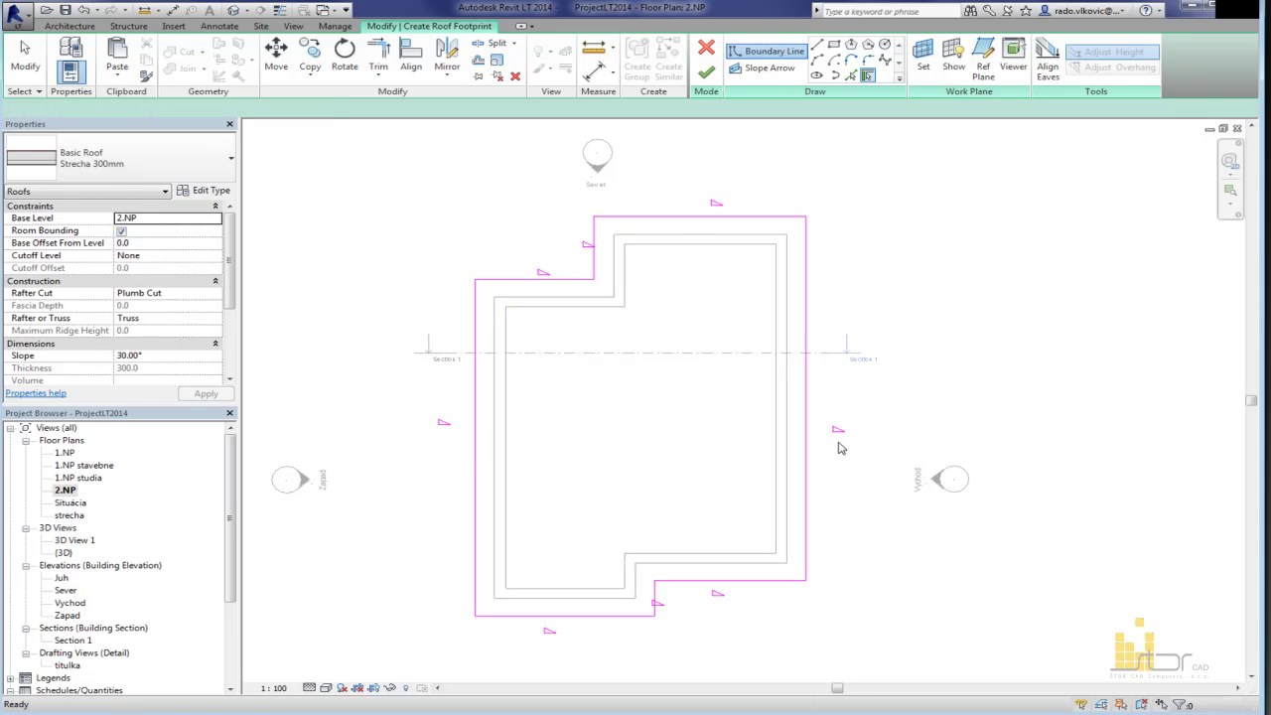
# Step: Finish the roof footprint sketch to generate the Strecha 300mm roof with all picked edges sloped
pyautogui.press('Escape')
pyautogui.click(807, 401)
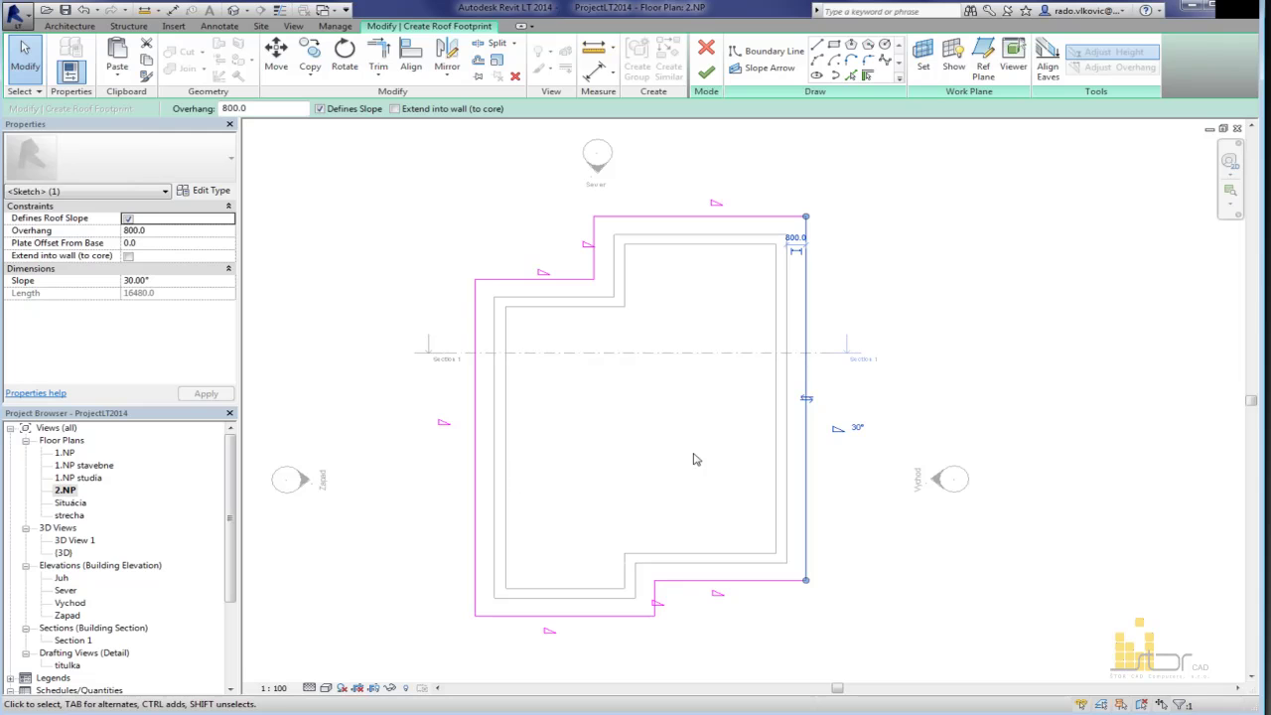
pyautogui.press('Escape')
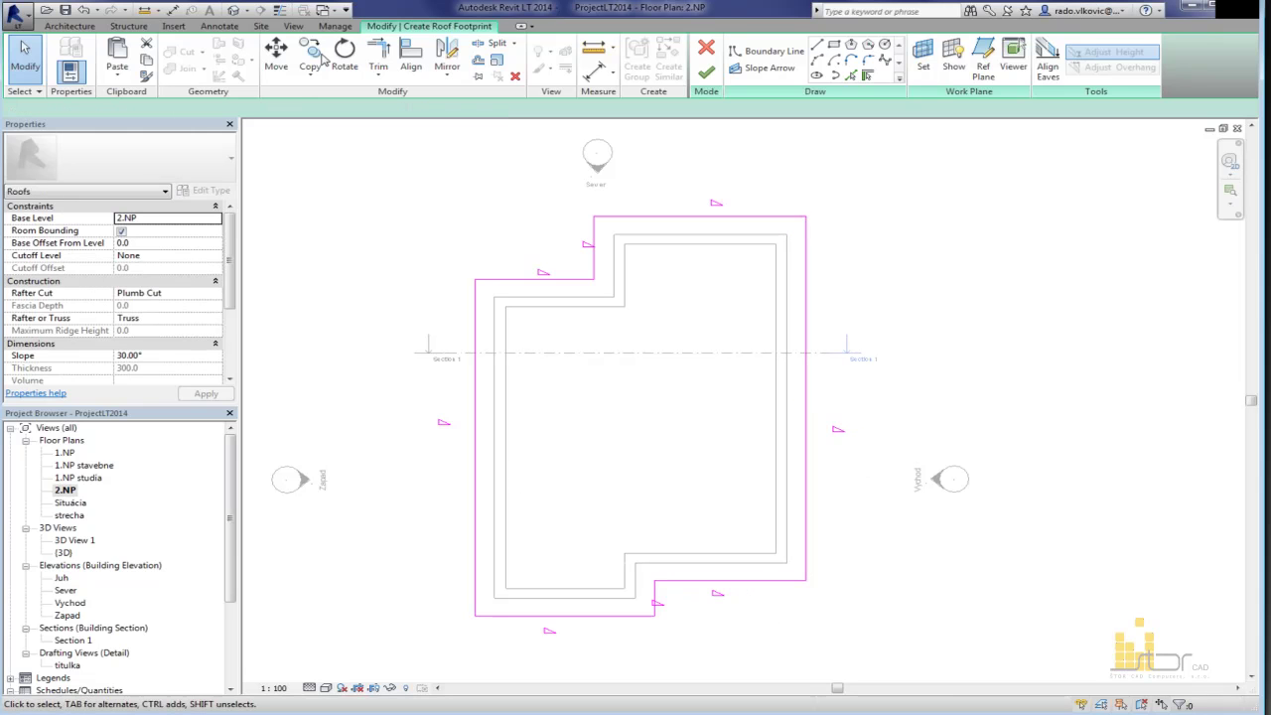
pyautogui.click(711, 73)
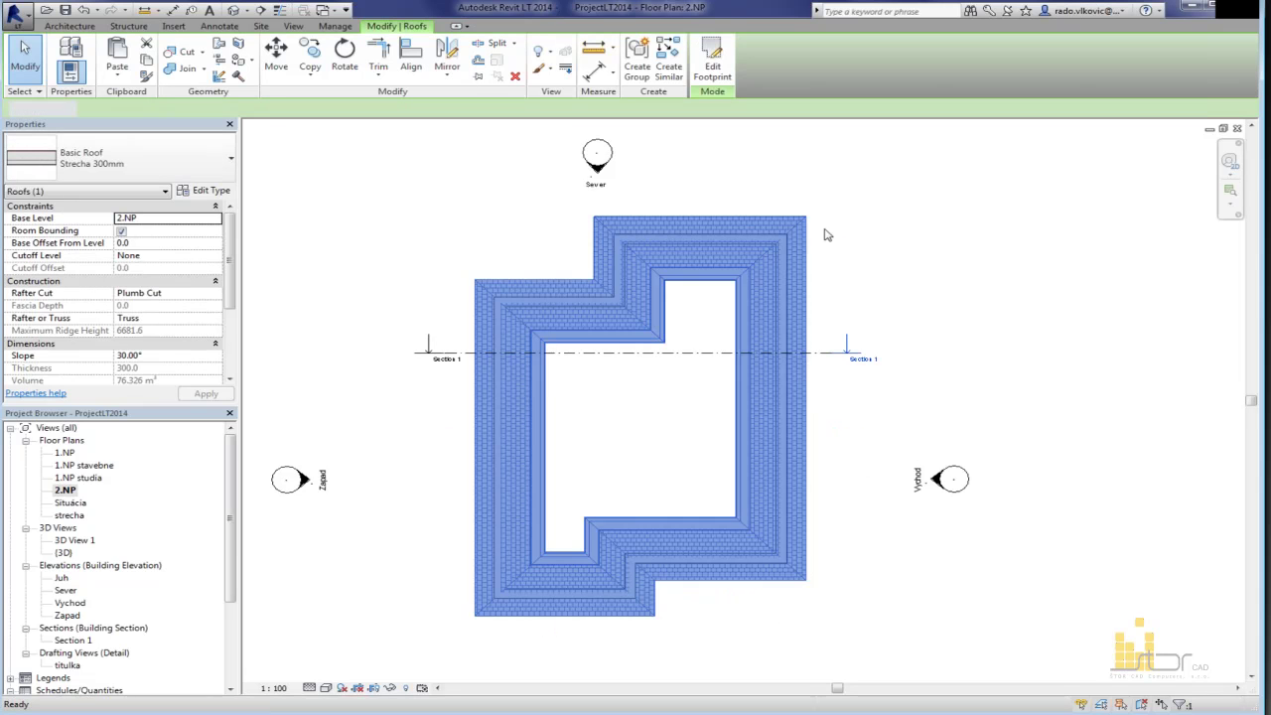
pyautogui.press('Escape')
# Step: Open the default 3D view, orbit to look at the new roof, and tile it beside the 2.NP floor plan
pyautogui.click(239, 12)
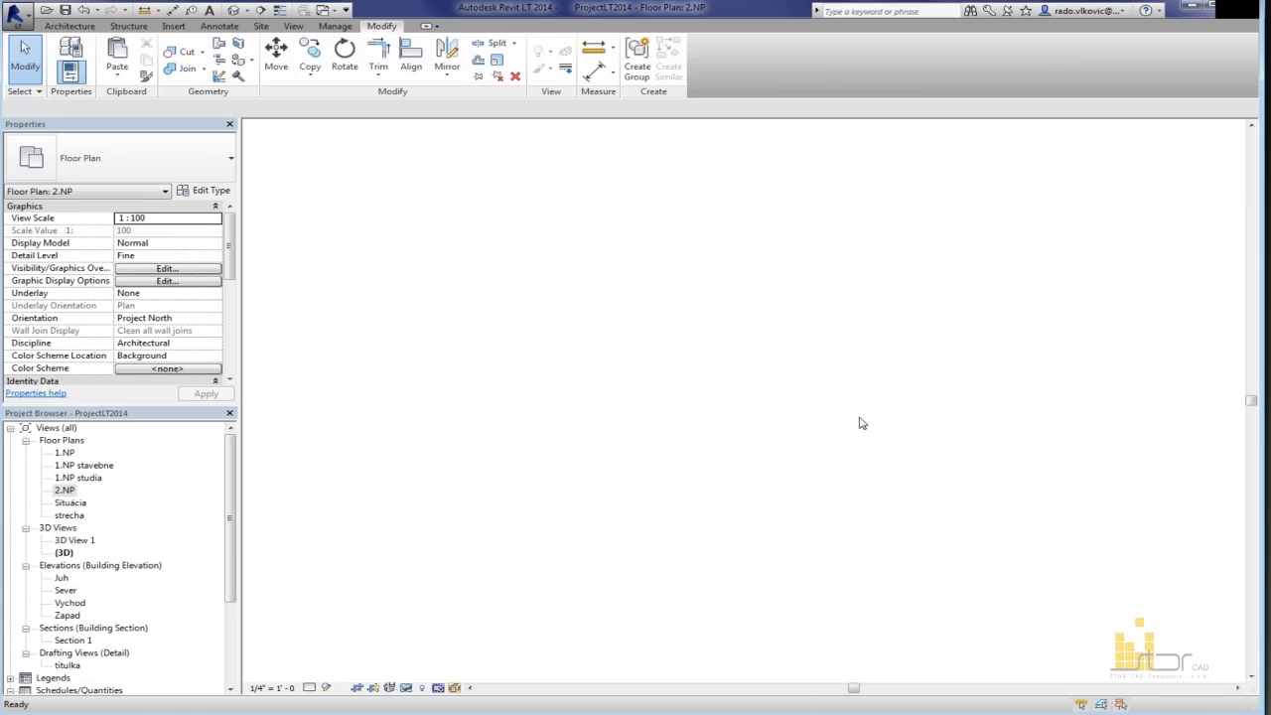
pyautogui.keyDown('shift'); pyautogui.moveTo(929, 452); pyautogui.dragTo(825, 556, button='middle'); pyautogui.keyUp('shift')
pyautogui.keyDown('shift'); pyautogui.moveTo(949, 599); pyautogui.dragTo(862, 553, button='middle'); pyautogui.keyUp('shift')
pyautogui.press('w')
pyautogui.press('t')
# Step: Open the Section 1 view from its section line in the 2.NP plan and tile all three views
pyautogui.click(907, 425)
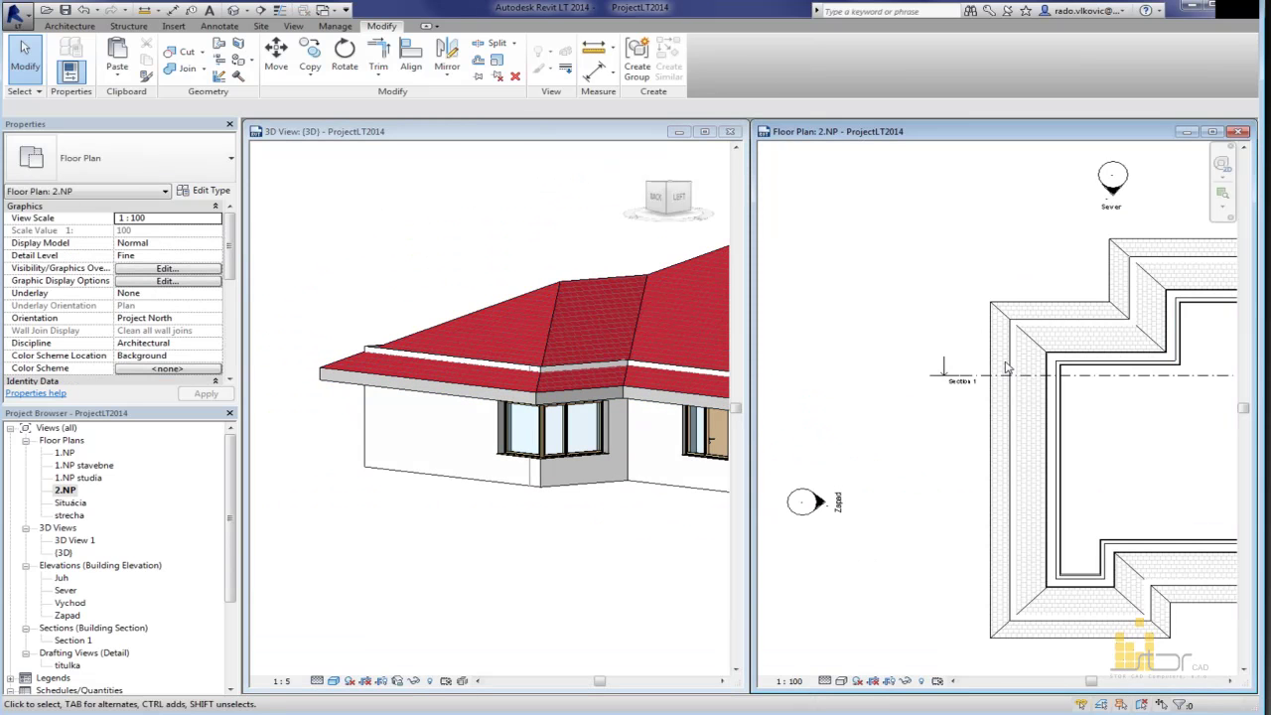
pyautogui.press('z')
pyautogui.press('f')
pyautogui.rightClick(1061, 353)
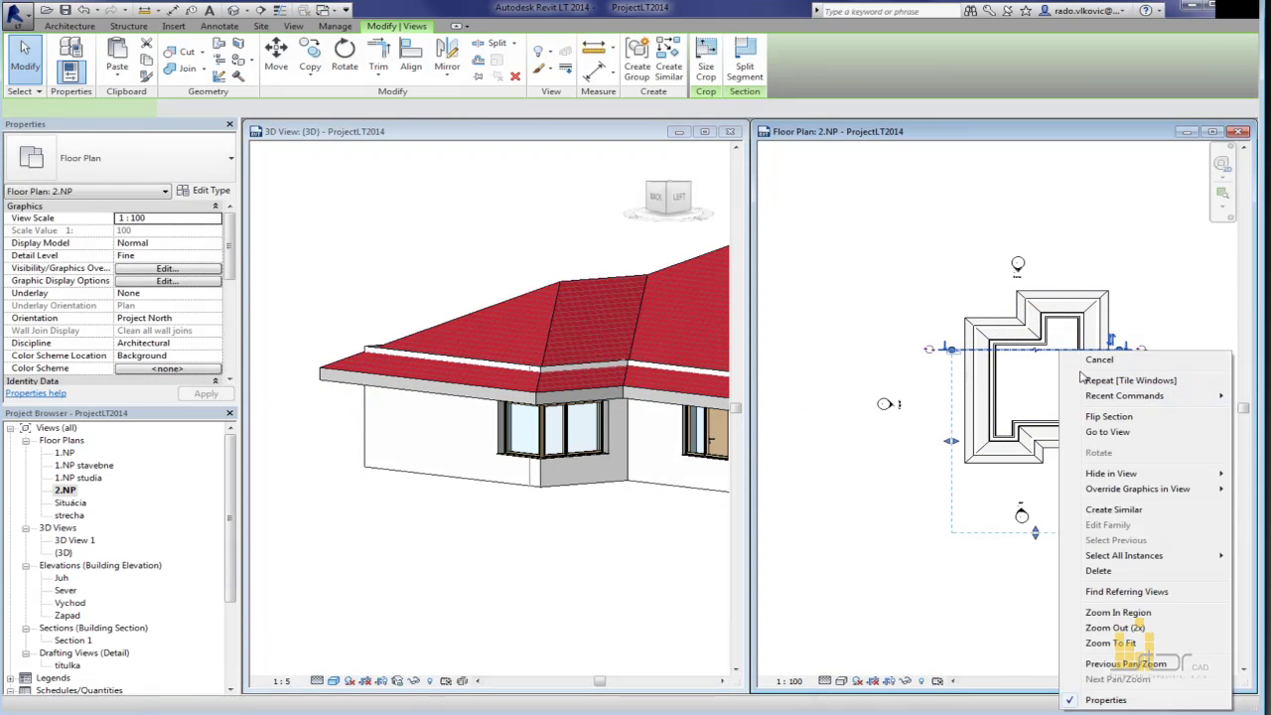
pyautogui.click(1105, 433)
pyautogui.press('w')
pyautogui.press('t')
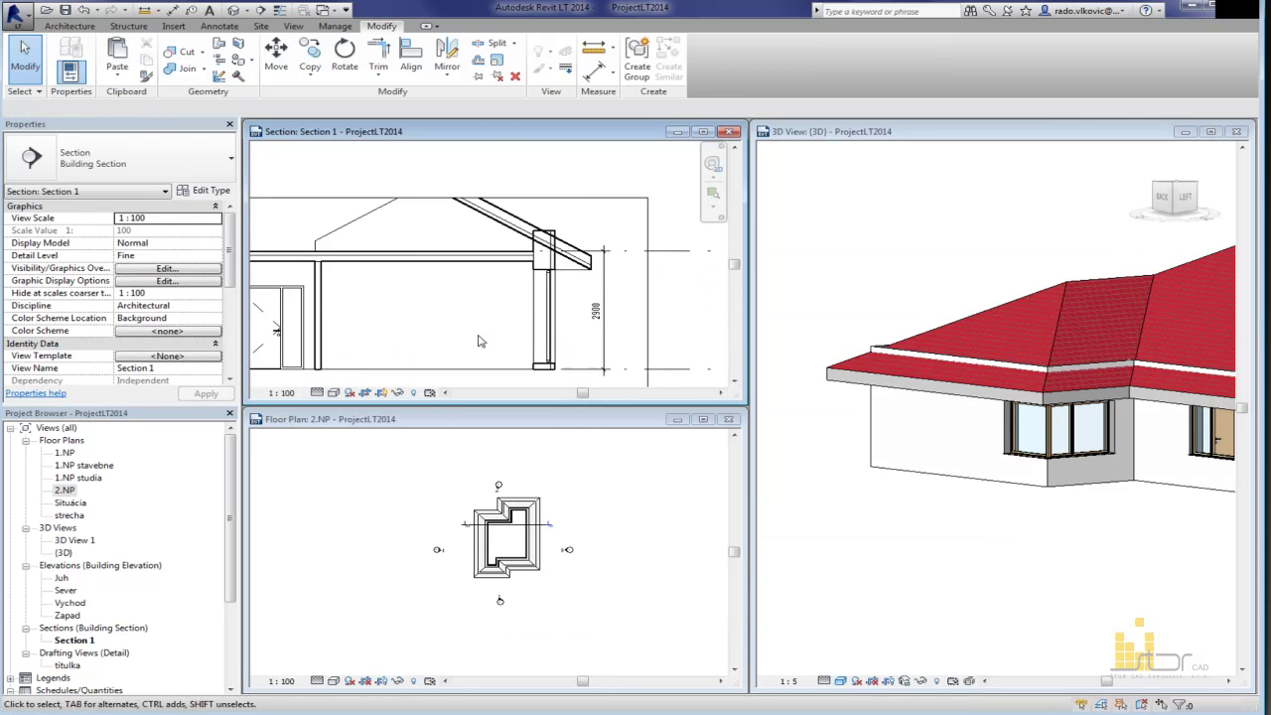
# Step: Move the roof up in Section 1 from the intersection of its underside with the exterior wall's inner face to the wall's top
pyautogui.scroll(2, 596, 288)
pyautogui.click(621, 298)
pyautogui.scroll(1, 628, 316)
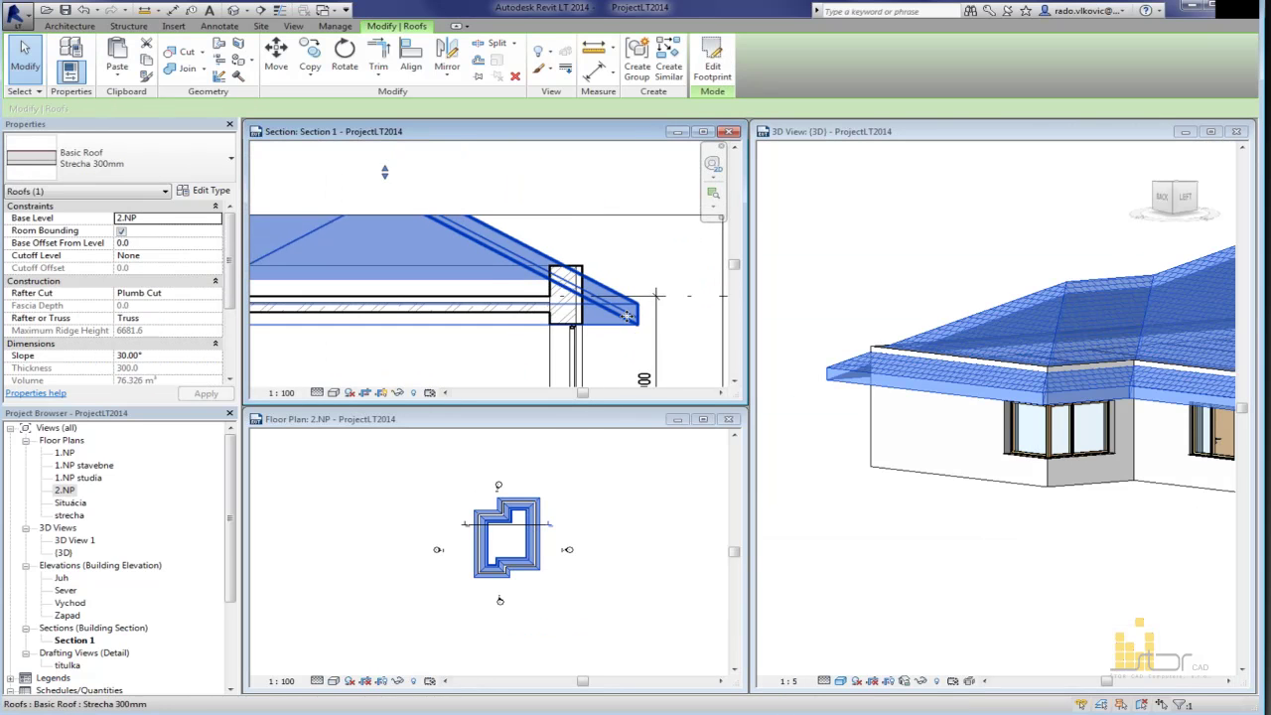
pyautogui.scroll(1, 627, 316)
pyautogui.click(279, 51)
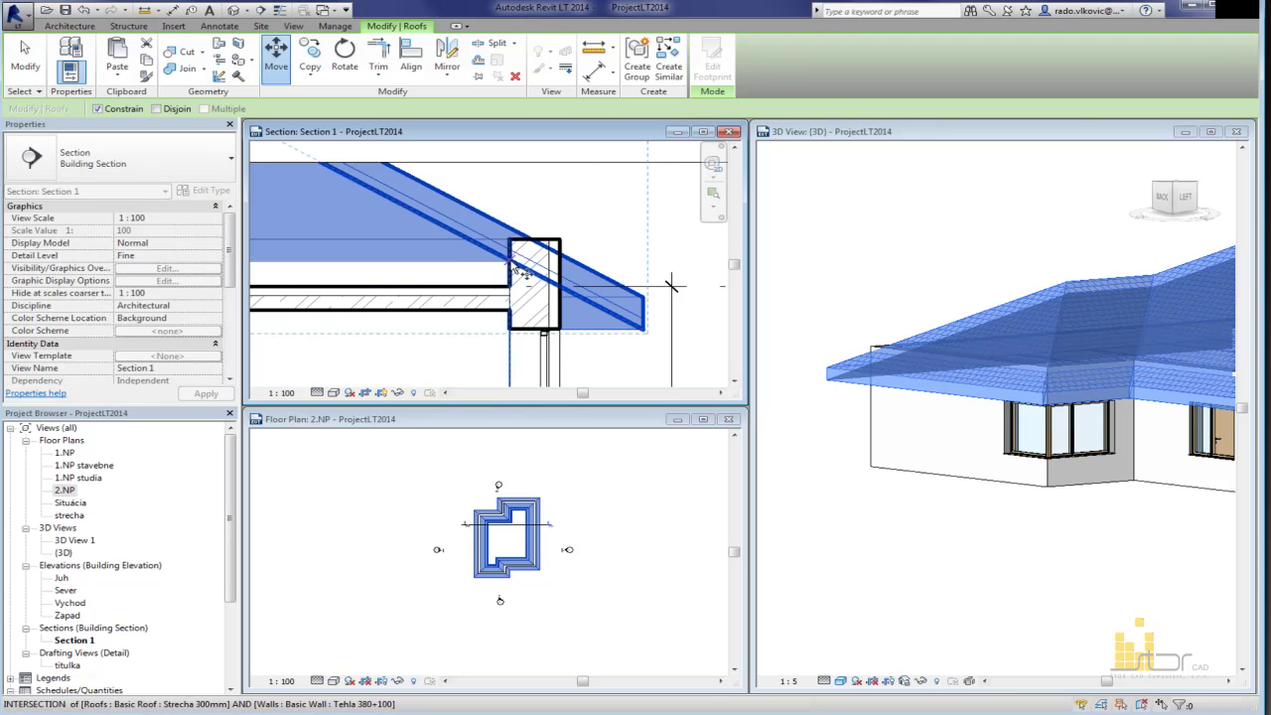
pyautogui.click(666, 285)
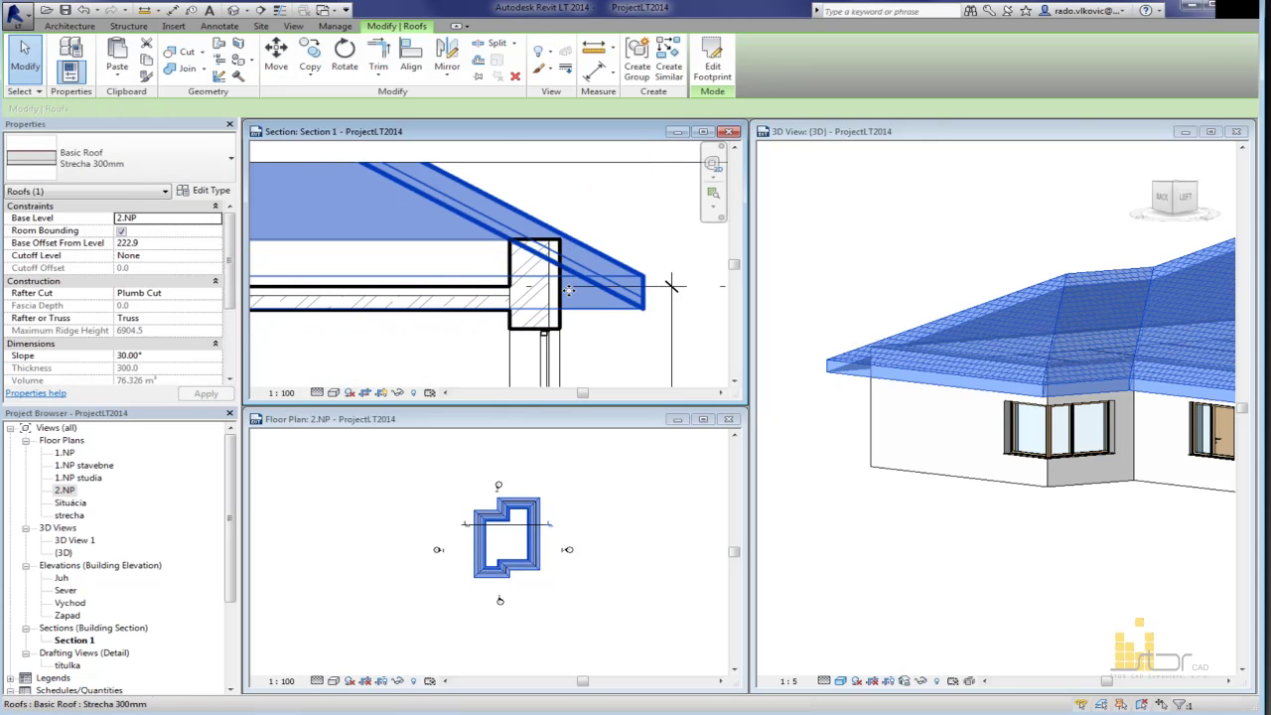
# Step: Nudge the selected roof upward in small and large increments until it sits clear above the exterior wall
pyautogui.press('Up')
pyautogui.press('Up')
pyautogui.press('Up')
pyautogui.press('Up')
pyautogui.press('Up')
pyautogui.press('Up')
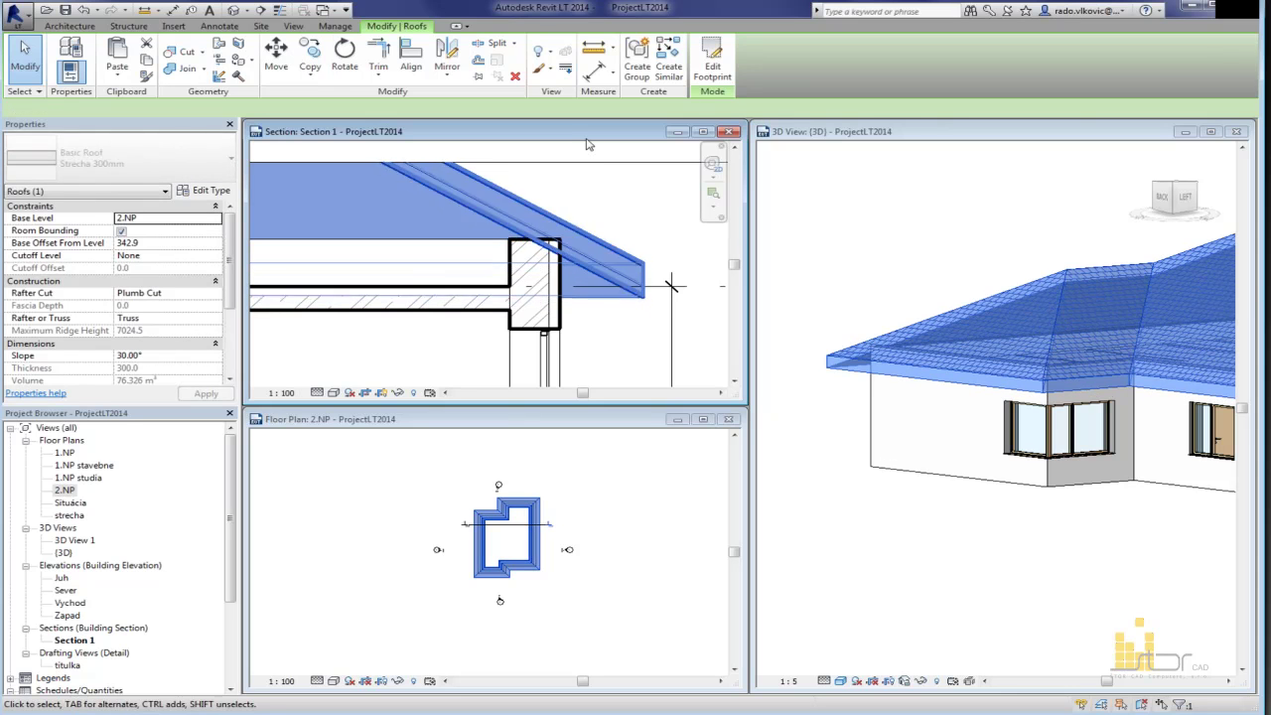
pyautogui.press('Down')
pyautogui.press('Up')
pyautogui.press('Up')
pyautogui.press('Up')
pyautogui.press('Up')
pyautogui.press('Up')
pyautogui.hotkey('shift', 'Up')
pyautogui.hotkey('shift', 'Up')
pyautogui.hotkey('shift', 'Up')
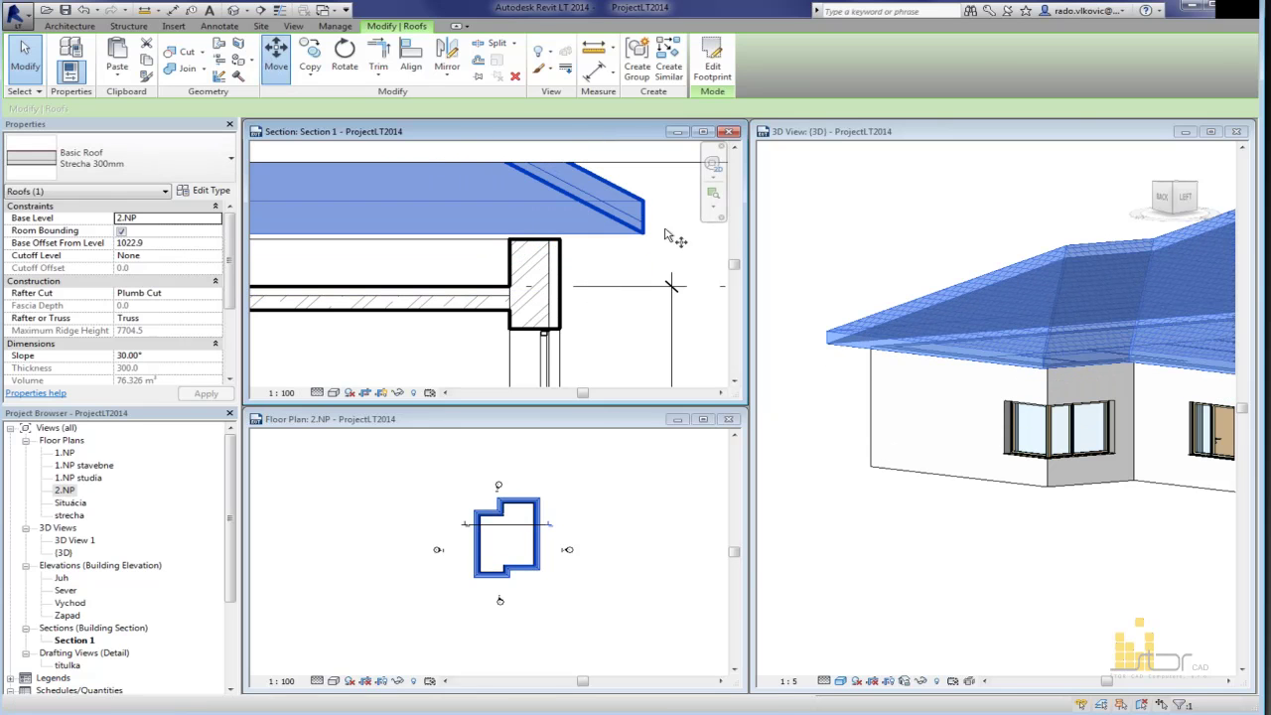
# Step: Move the roof vertically down so its underside meets the exterior wall's top outer corner, and check the house in 3D
pyautogui.press('m')
pyautogui.press('v')
pyautogui.click(558, 188)
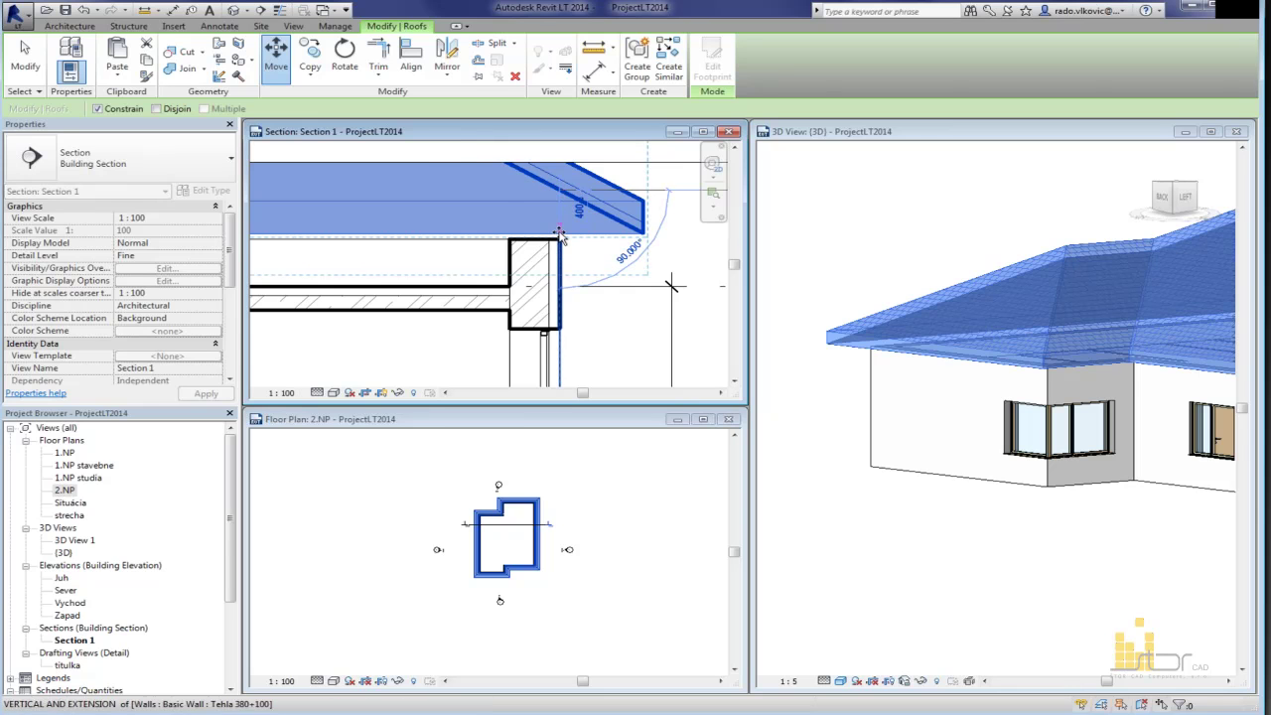
pyautogui.click(561, 238)
pyautogui.press('Escape')
pyautogui.scroll(-3, 608, 258)
pyautogui.click(950, 509)
pyautogui.scroll(-2, 956, 515)
pyautogui.moveTo(978, 528)
pyautogui.keyDown('shift'); pyautogui.mouseDown(button='middle')
pyautogui.moveTo(1064, 562)
pyautogui.moveTo(993, 547)
pyautogui.mouseUp(button='middle'); pyautogui.keyUp('shift')
pyautogui.moveTo(993, 546); pyautogui.dragTo(894, 500, button='middle')
# Step: Set the roof's rafter cut to Two Cut - Plumb with a fascia depth of 200 mm
pyautogui.click(686, 319)
pyautogui.scroll(2, 600, 241)
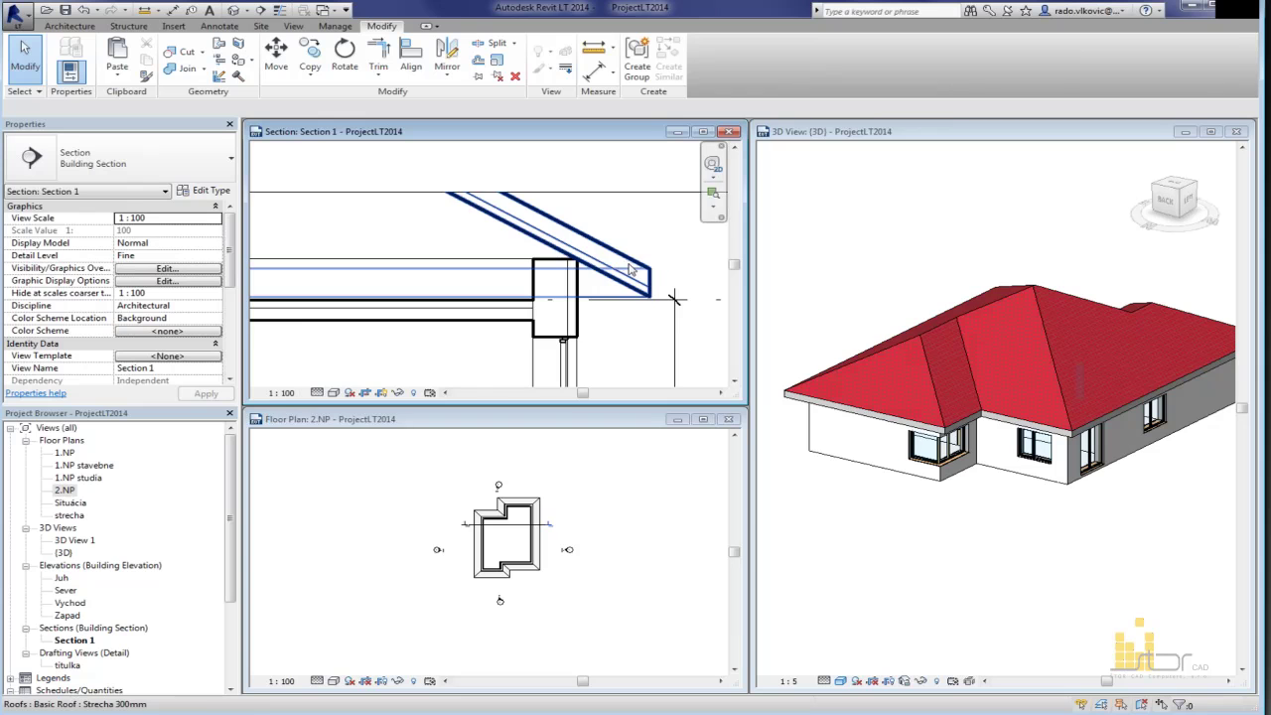
pyautogui.click(646, 278)
pyautogui.scroll(3, 645, 278)
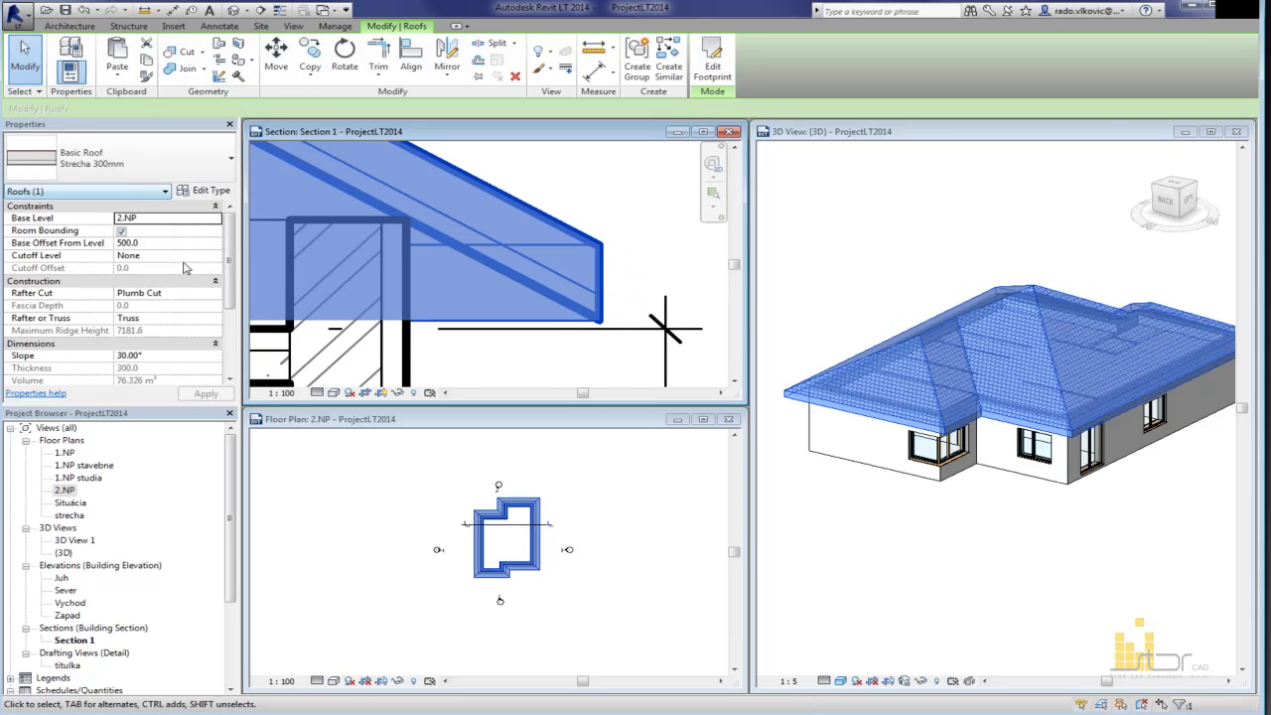
pyautogui.click(208, 292)
pyautogui.click(159, 316)
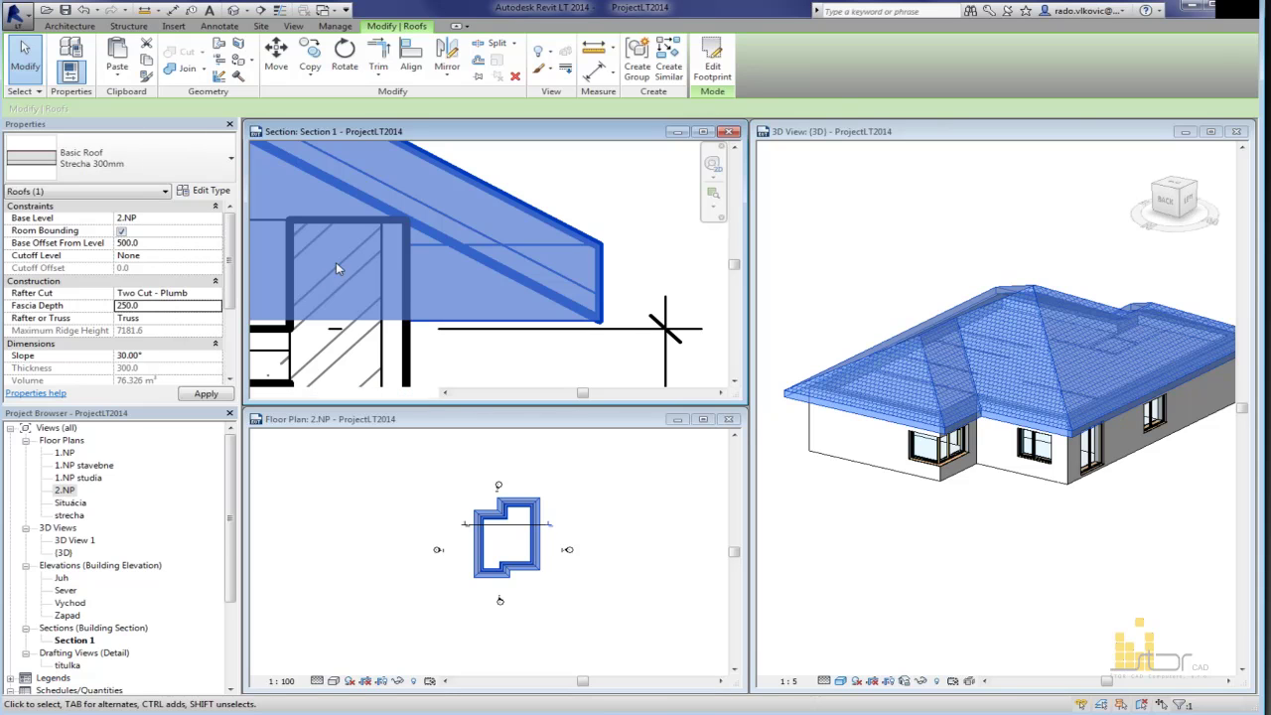
pyautogui.click(182, 306)
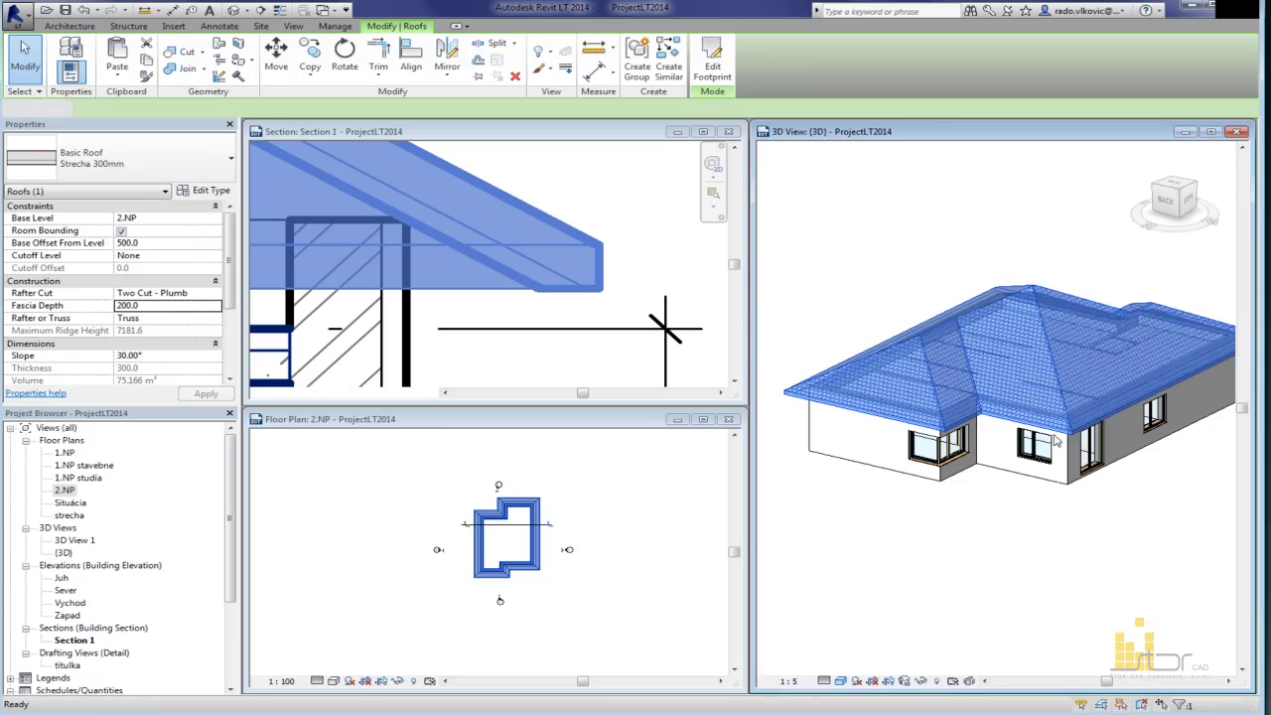
# Step: Maximize the 3D view, orbit to the front of the house, and open the roof's footprint for editing
pyautogui.click(891, 493)
pyautogui.scroll(3, 1083, 437)
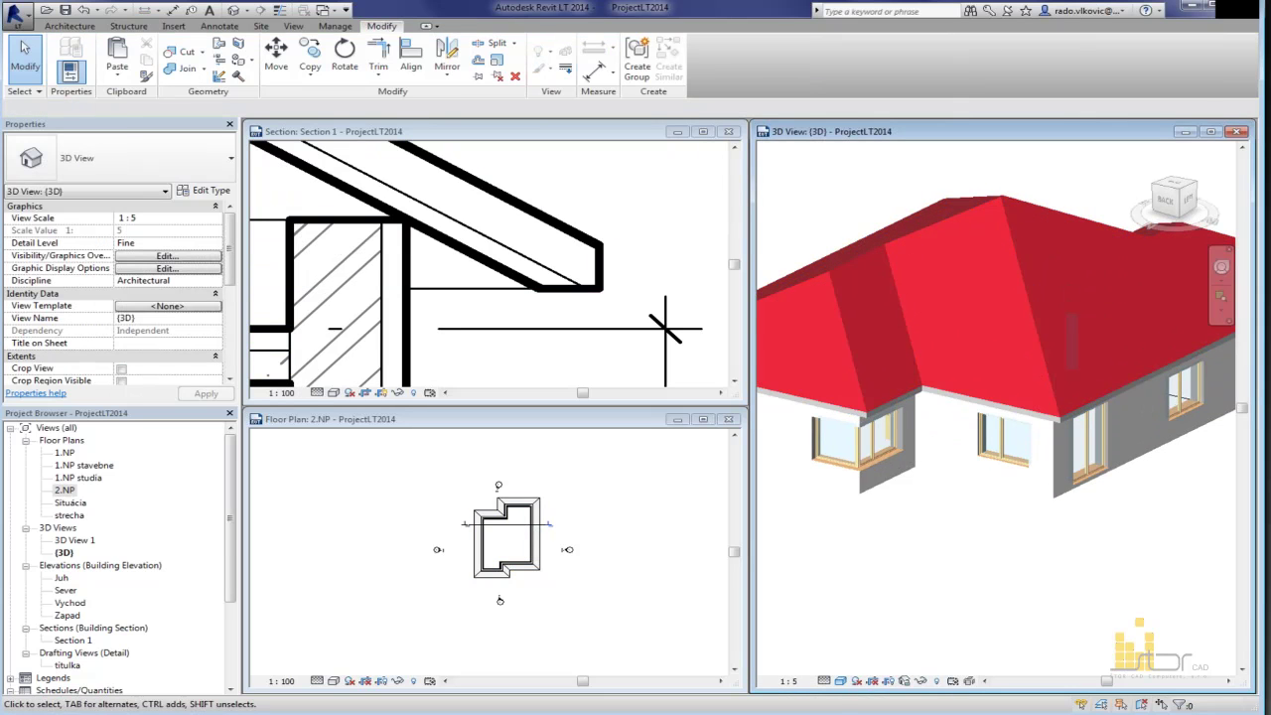
pyautogui.click(1214, 132)
pyautogui.keyDown('shift'); pyautogui.moveTo(968, 446); pyautogui.dragTo(1199, 444, button='middle'); pyautogui.keyUp('shift')
pyautogui.moveTo(1199, 444); pyautogui.dragTo(744, 522, button='middle')
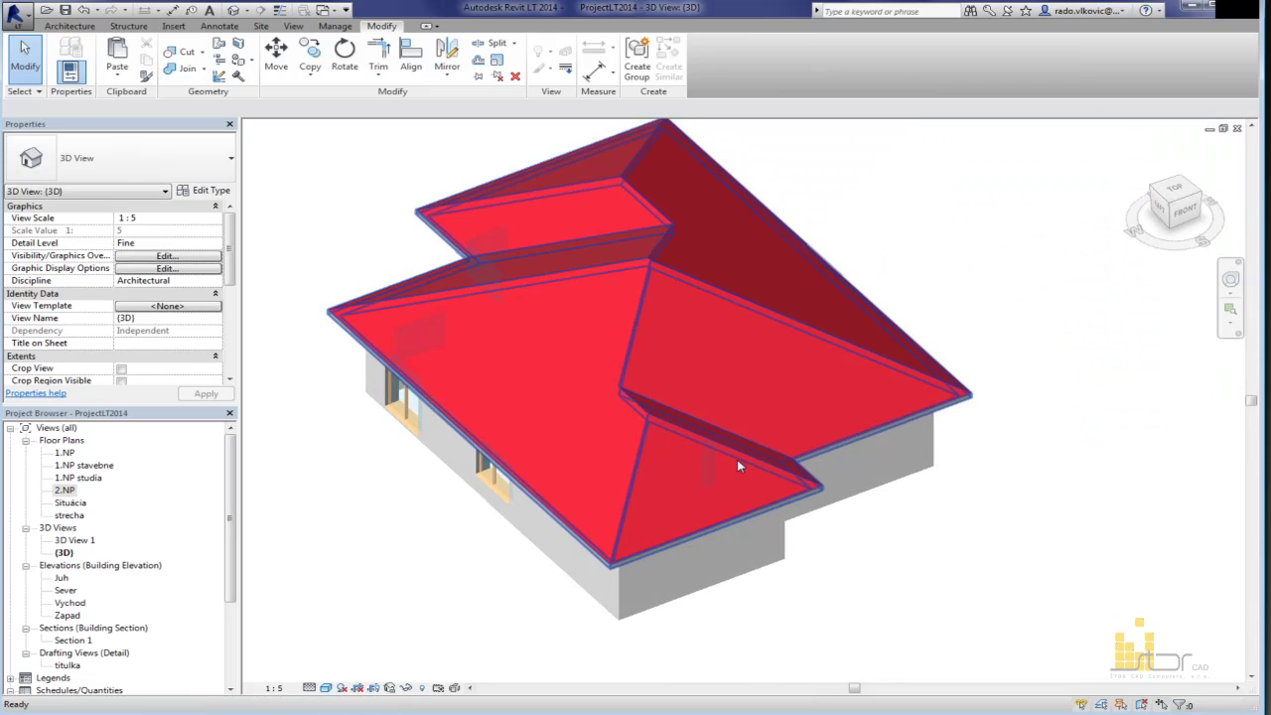
pyautogui.click(799, 475)
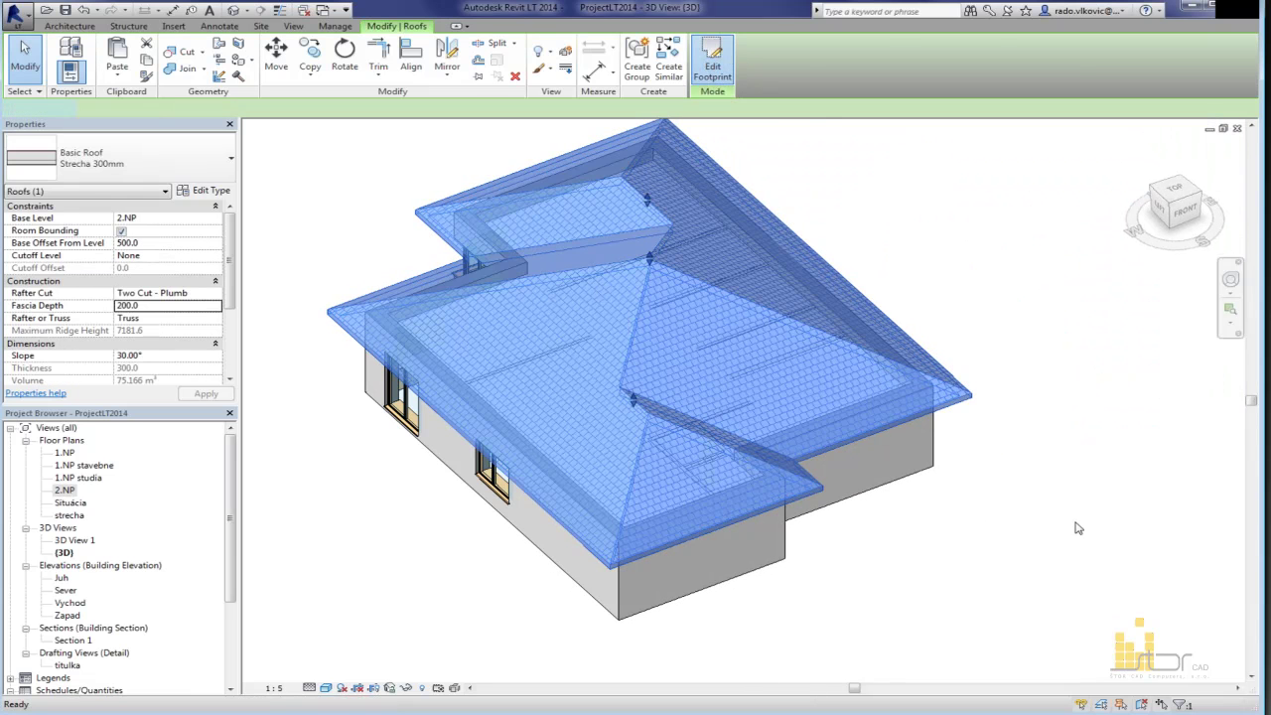
pyautogui.doubleClick(899, 442)
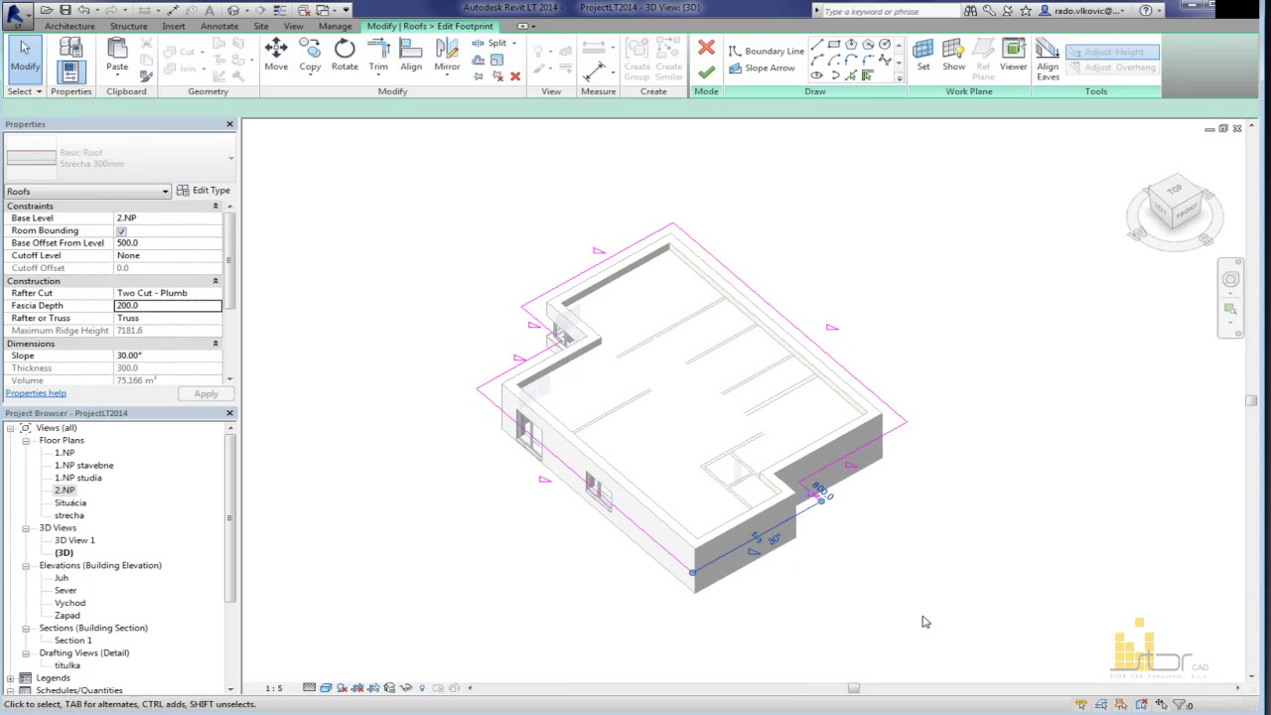
# Step: Turn off Defines Slope for the two front boundary lines parallel to the gable walls and finish the roof footprint
pyautogui.press('Escape')
pyautogui.keyDown('shift'); pyautogui.moveTo(706, 492); pyautogui.dragTo(892, 601, button='middle'); pyautogui.keyUp('shift')
pyautogui.moveTo(892, 601); pyautogui.dragTo(852, 575)
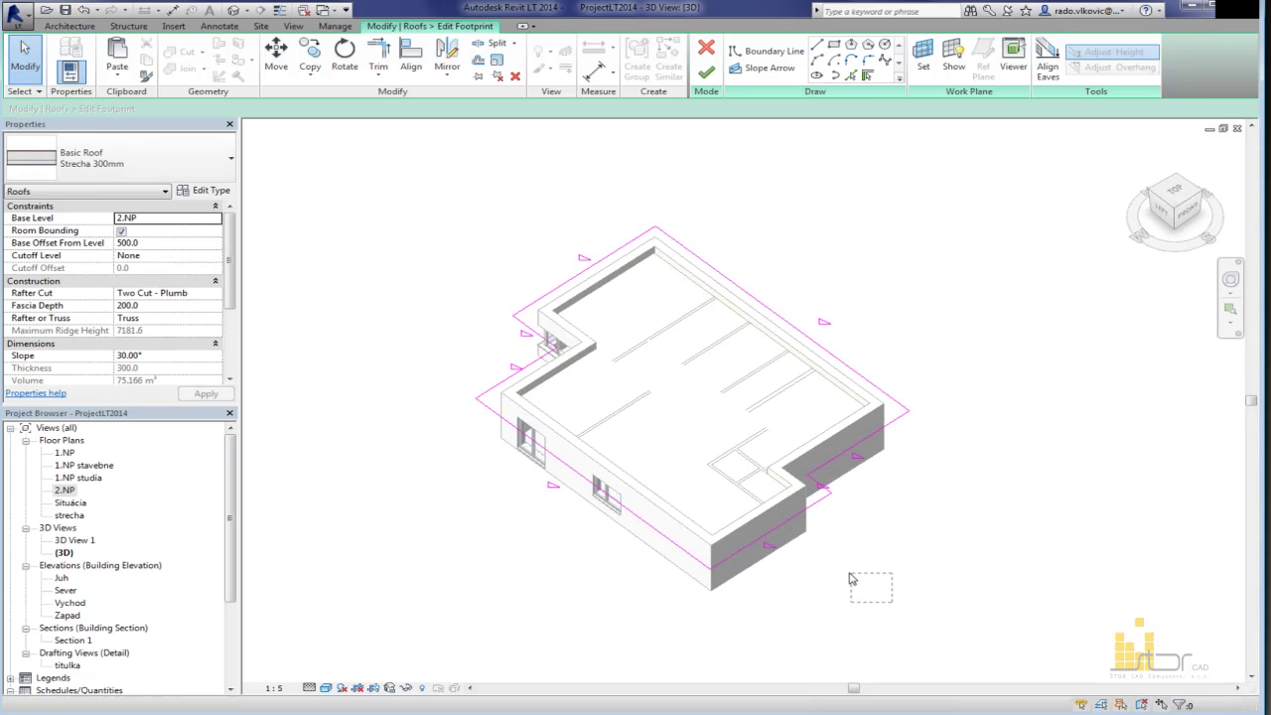
pyautogui.click(849, 446)
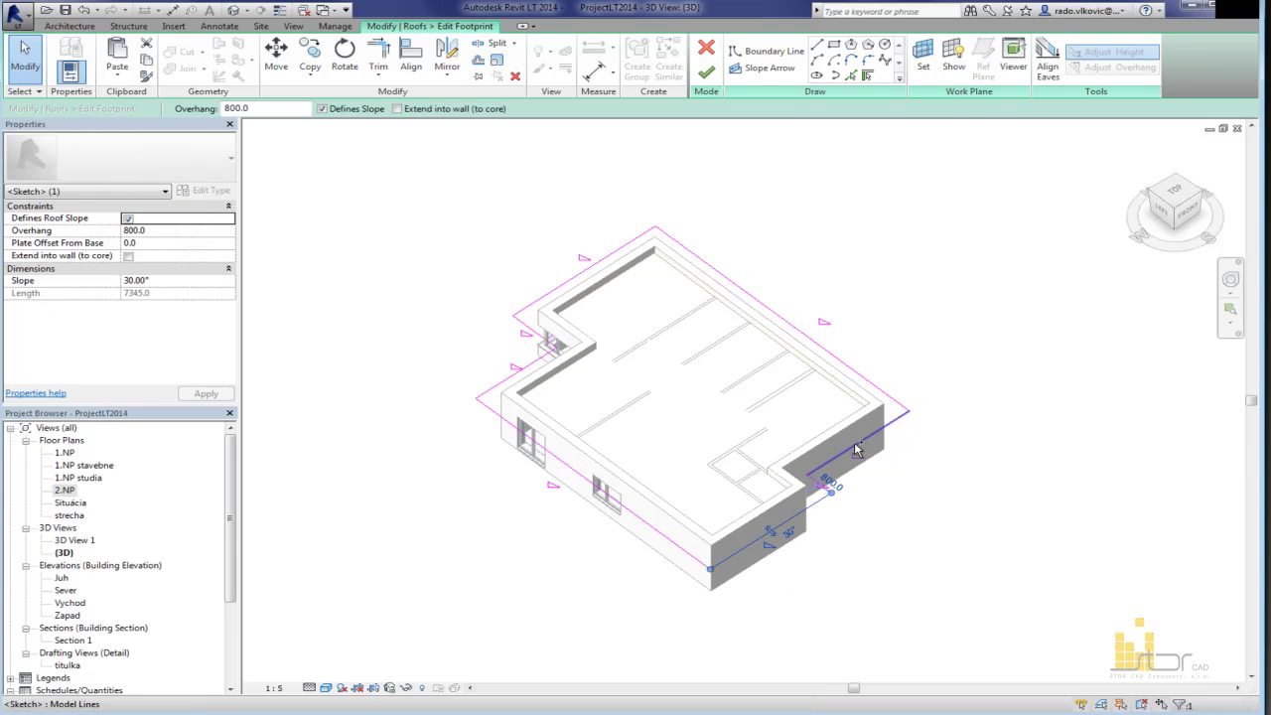
pyautogui.keyDown('ctrl'); pyautogui.click(857, 444); pyautogui.keyUp('ctrl')
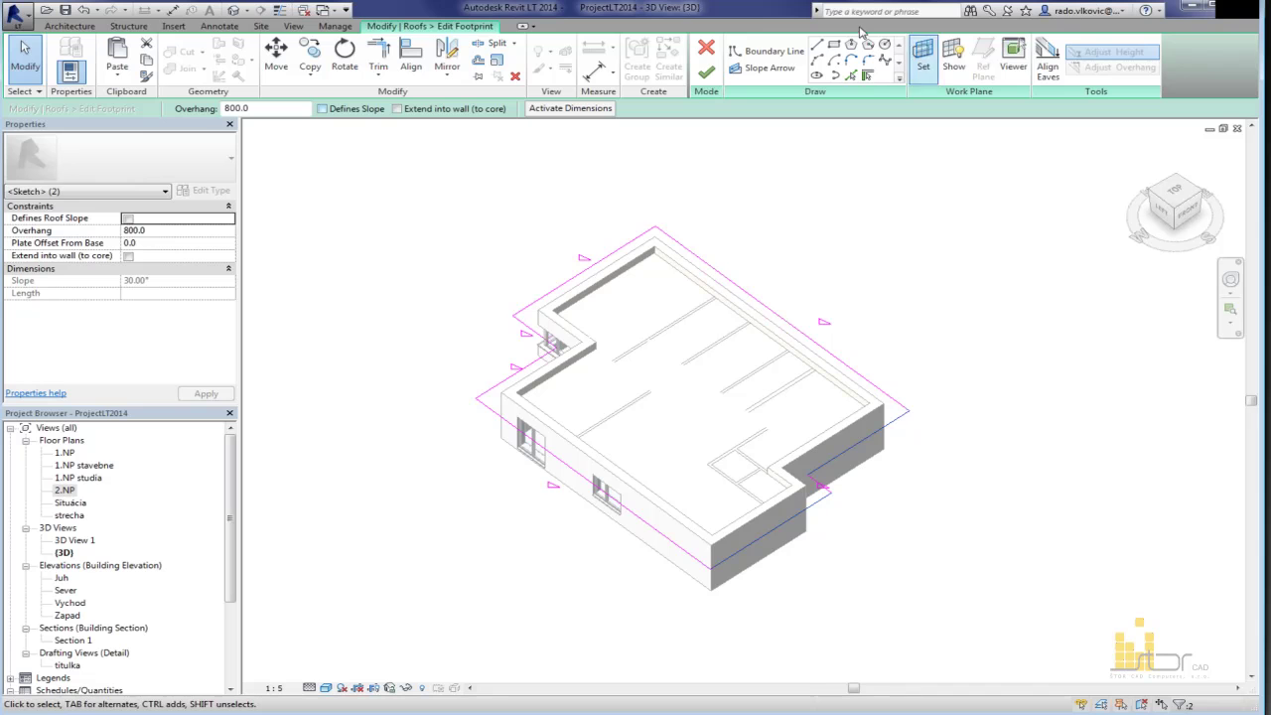
pyautogui.click(707, 75)
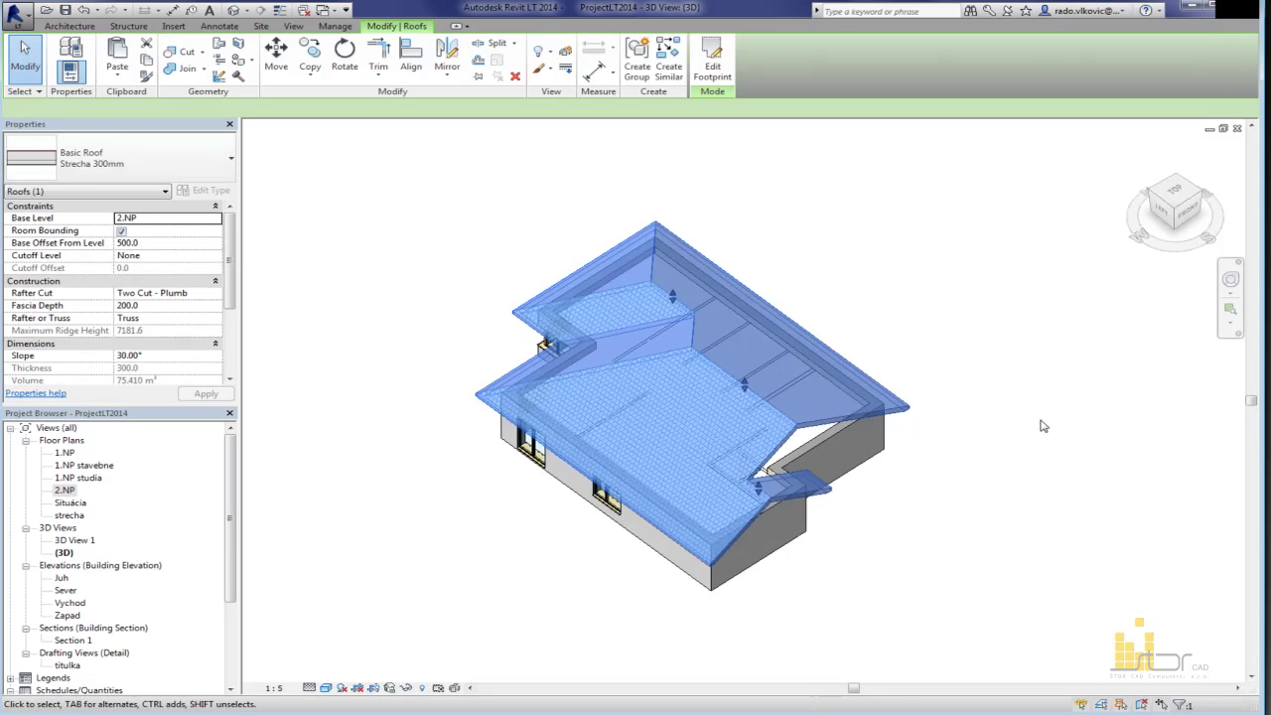
# Step: Try to attach the tops of the two front gable walls to the roof
pyautogui.click(906, 528)
pyautogui.keyDown('shift'); pyautogui.moveTo(906, 528); pyautogui.dragTo(653, 254, button='middle'); pyautogui.keyUp('shift')
pyautogui.scroll(4, 622, 397)
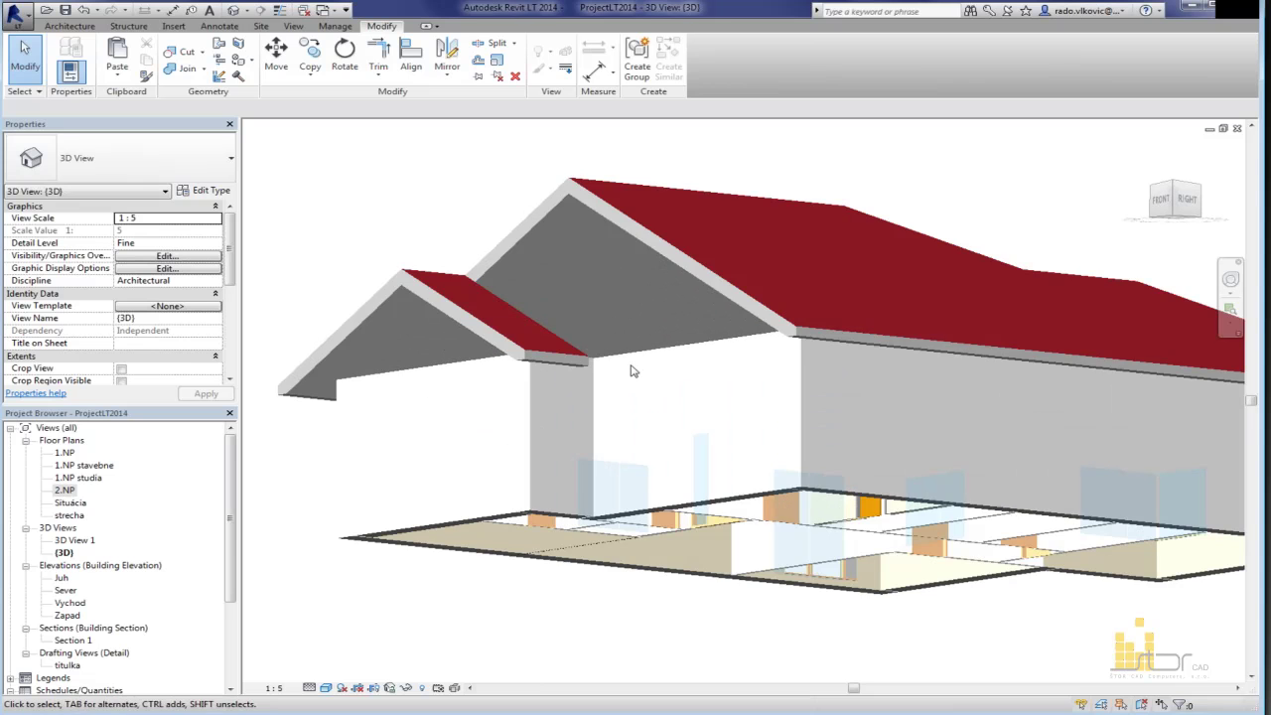
pyautogui.click(627, 382)
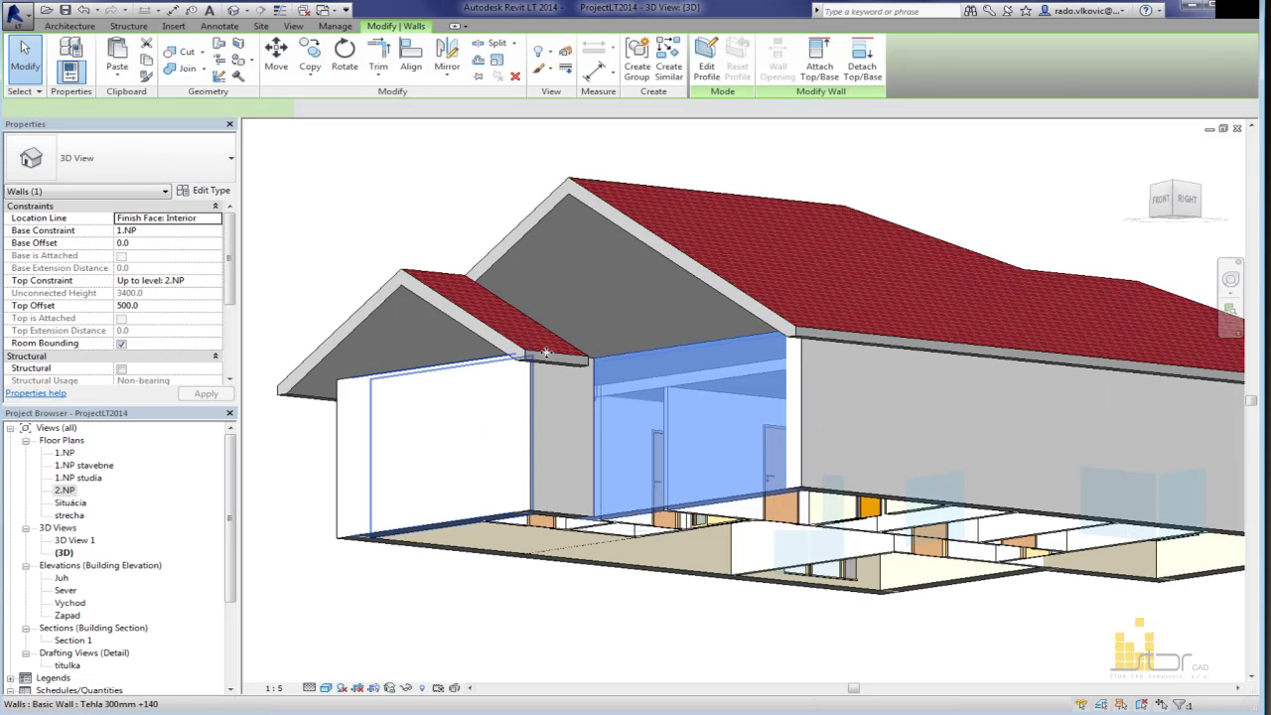
pyautogui.click(813, 62)
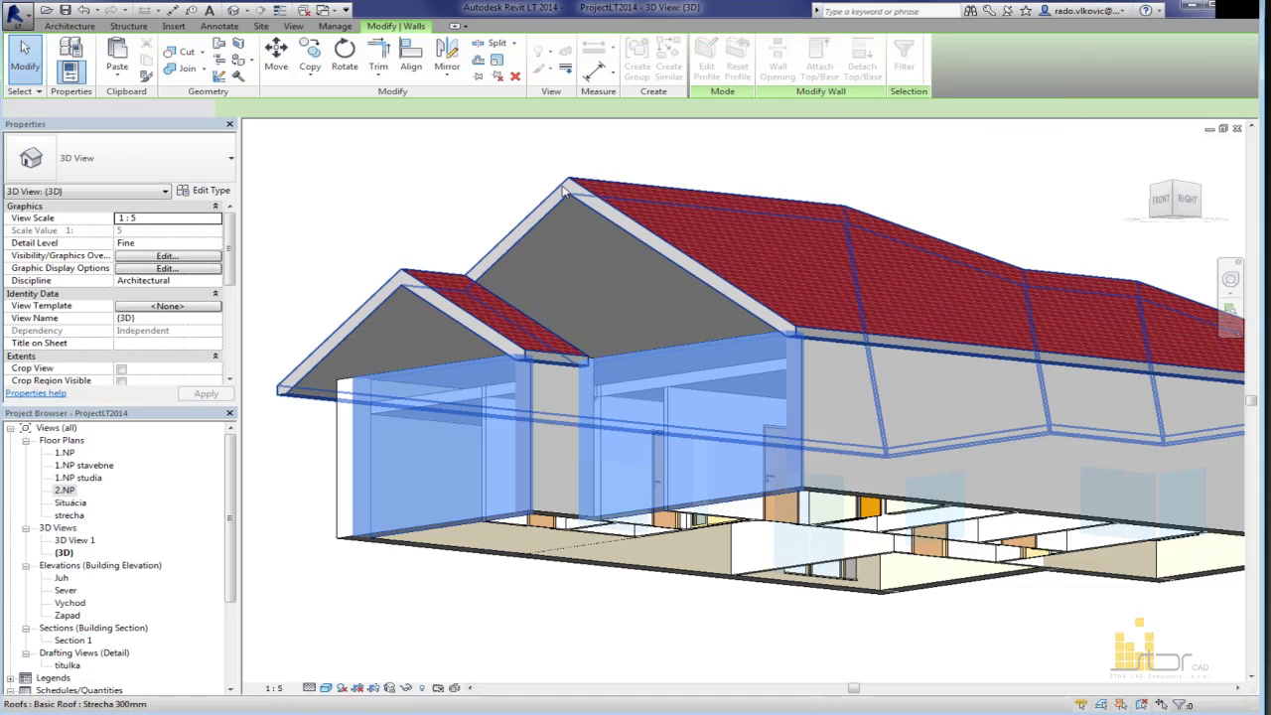
pyautogui.click(566, 191)
pyautogui.click(504, 192)
pyautogui.moveTo(602, 250)
pyautogui.keyDown('shift'); pyautogui.mouseDown(button='middle')
pyautogui.moveTo(787, 327)
pyautogui.moveTo(710, 418)
pyautogui.moveTo(502, 117)
pyautogui.moveTo(584, 257)
pyautogui.mouseUp(button='middle'); pyautogui.keyUp('shift')
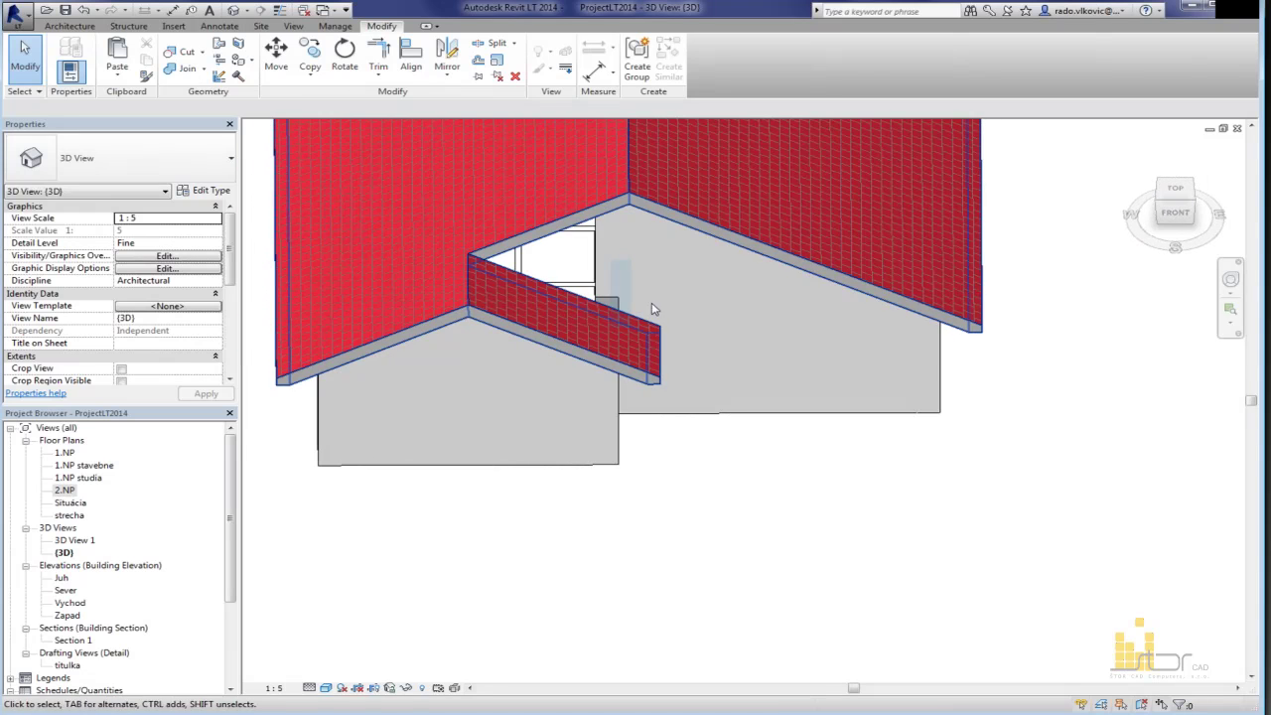
pyautogui.keyDown('shift'); pyautogui.moveTo(607, 270); pyautogui.dragTo(766, 292, button='middle'); pyautogui.keyUp('shift')
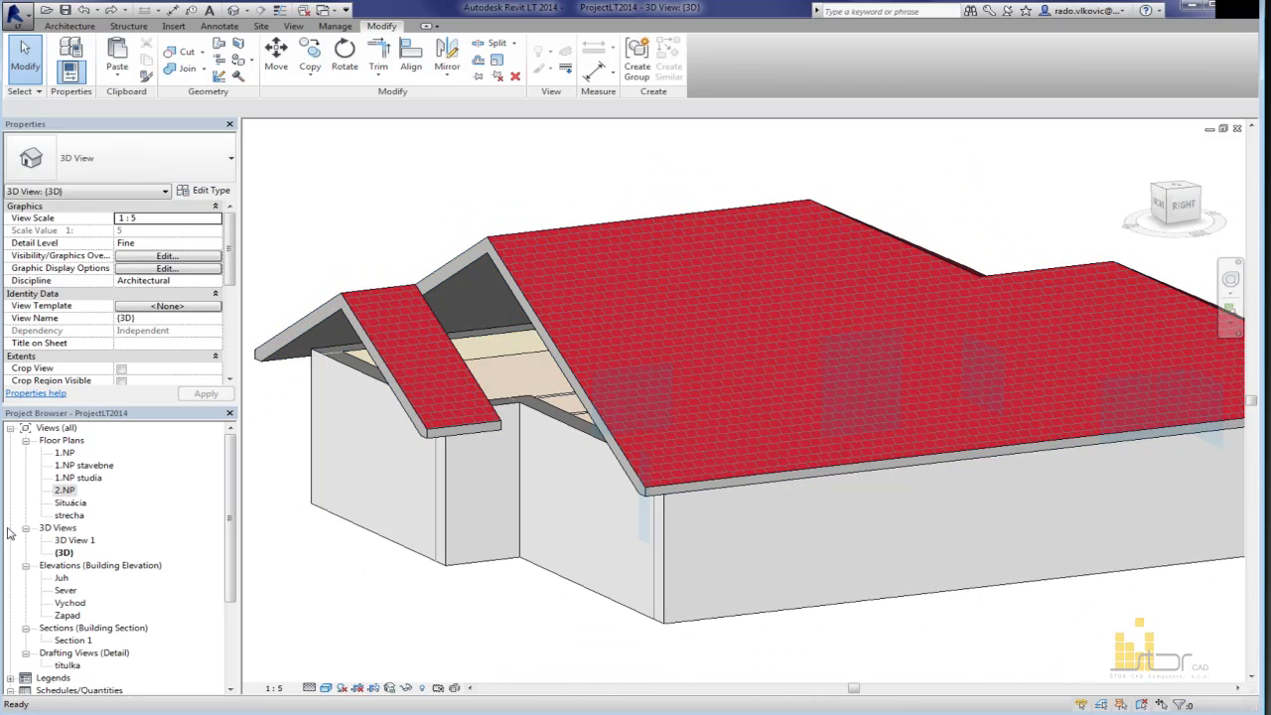
# Step: In the 2.NP floor plan, draw a Tehla 300mm +140 wall about 10300 mm long across the main front gable with a base offset of 500 mm
pyautogui.doubleClick(63, 490)
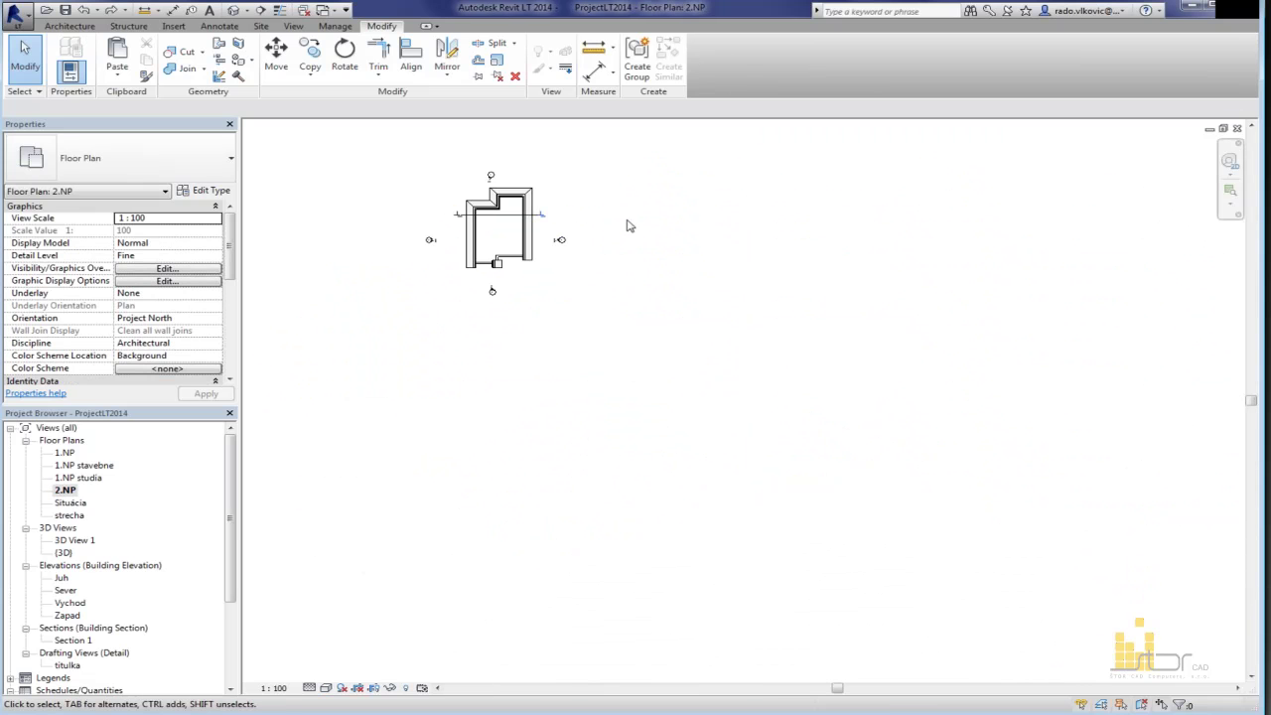
pyautogui.scroll(5, 493, 248)
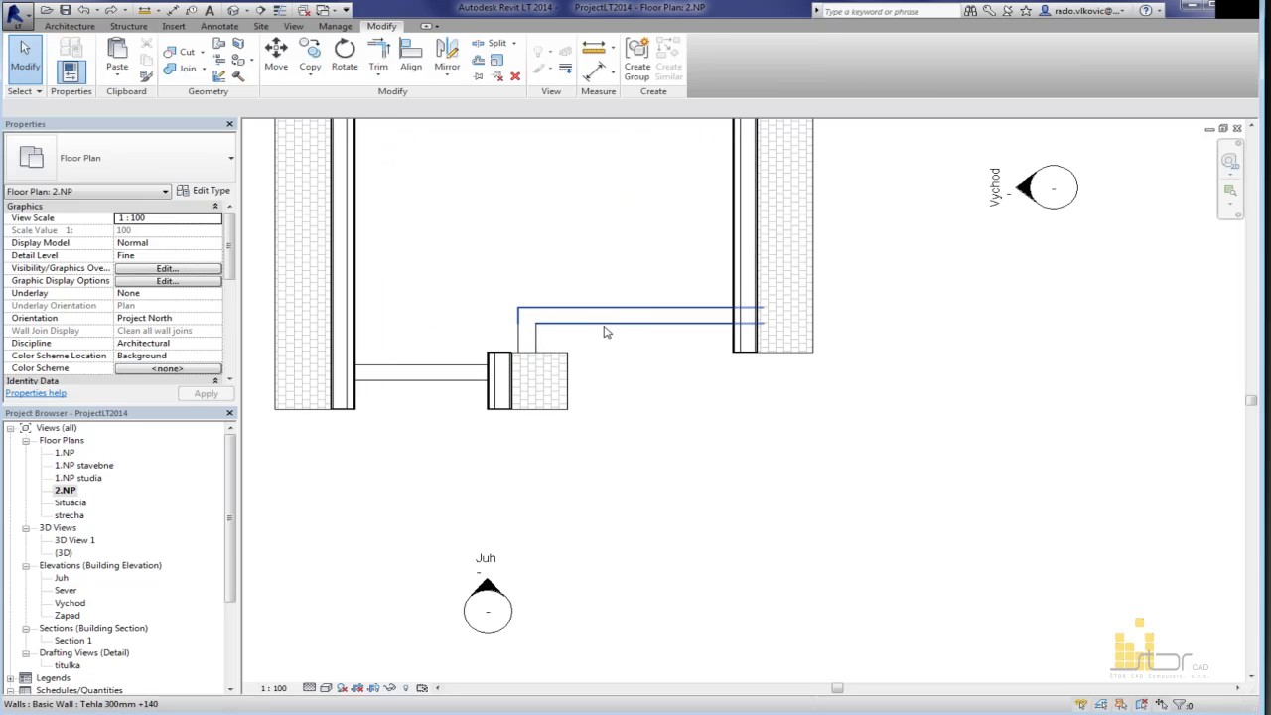
pyautogui.click(604, 323)
pyautogui.press('c')
pyautogui.press('s')
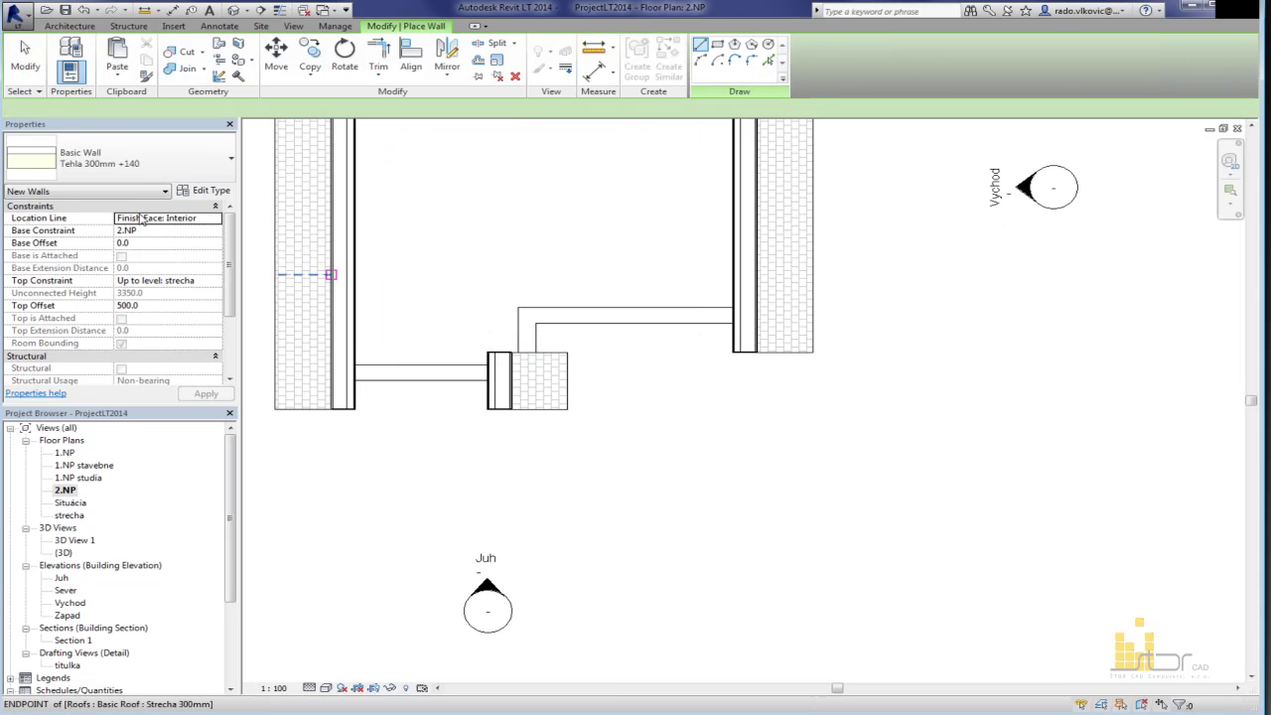
pyautogui.click(215, 218)
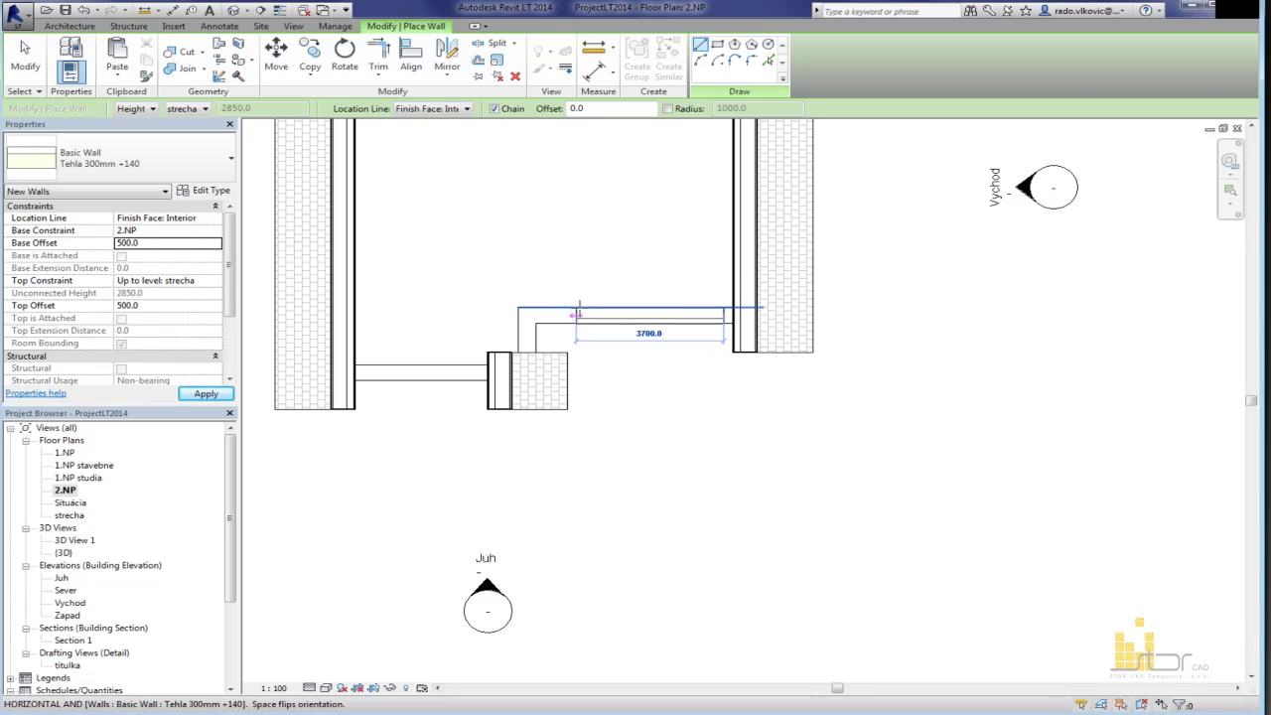
pyautogui.click(314, 310)
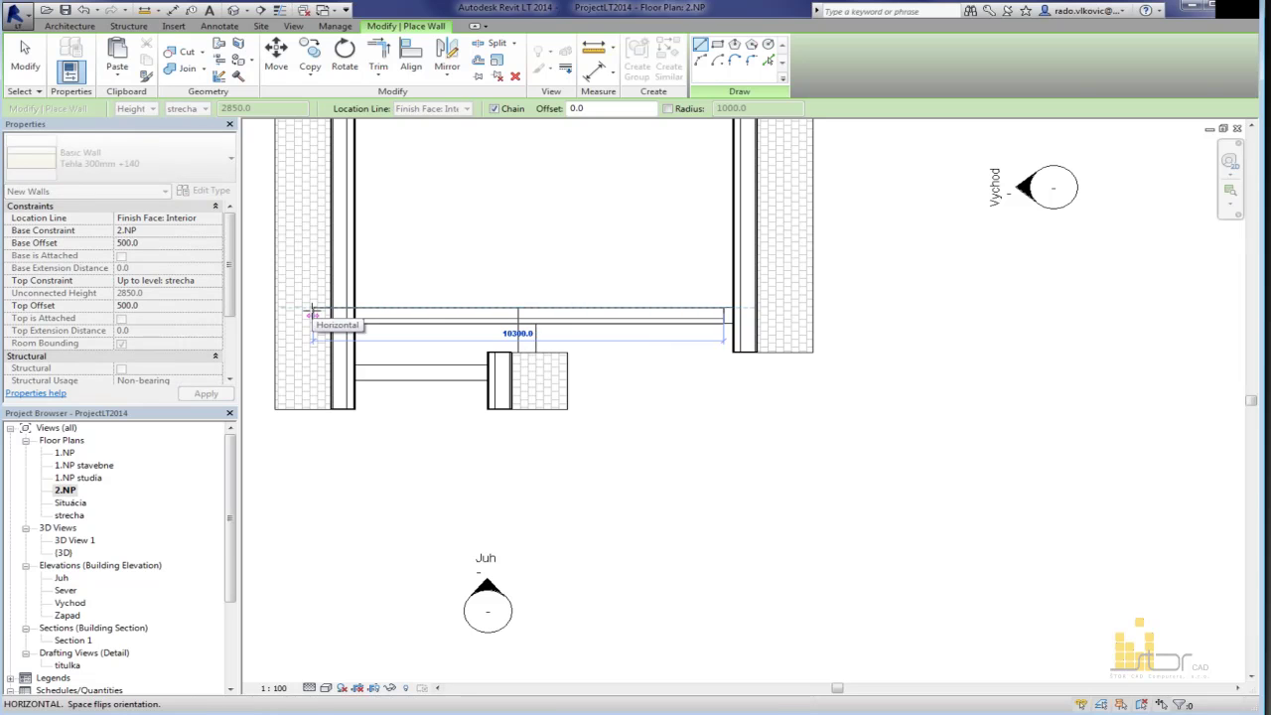
pyautogui.press('Escape')
pyautogui.press('Escape')
# Step: Temporarily hide the roof in the 2.NP floor plan
pyautogui.click(706, 310)
pyautogui.click(721, 403)
pyautogui.click(766, 359)
pyautogui.press('h')
pyautogui.press('h')
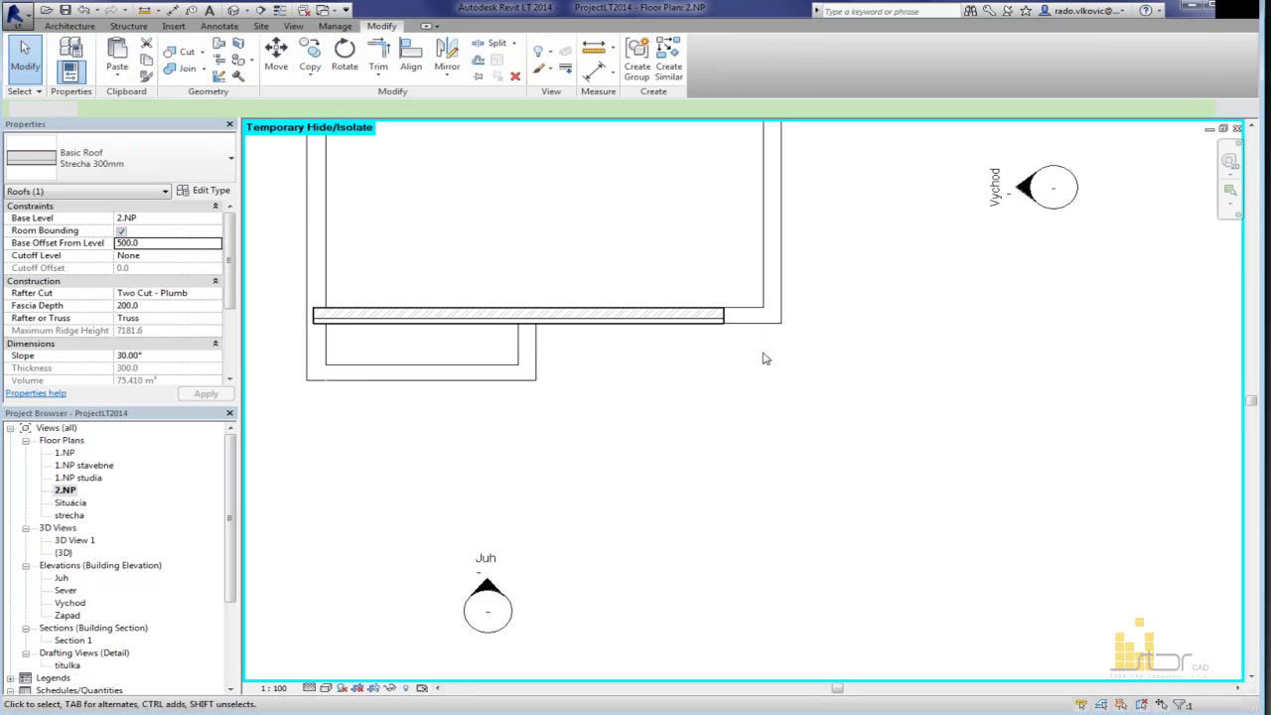
# Step: Stretch both ends of the new gable wall to the inner faces of the side walls
pyautogui.click(362, 317)
pyautogui.scroll(3, 312, 309)
pyautogui.moveTo(312, 308); pyautogui.dragTo(333, 308)
pyautogui.moveTo(938, 308); pyautogui.dragTo(1001, 308)
pyautogui.click(421, 50)
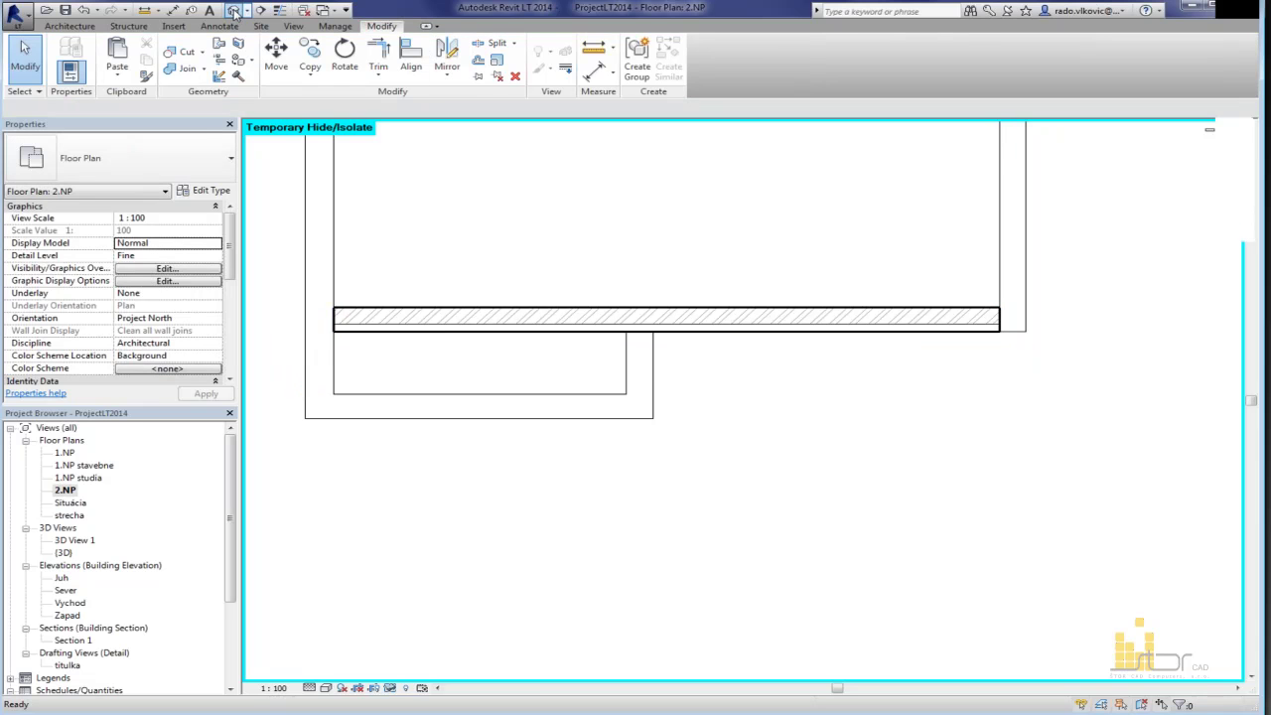
# Step: Join the new gable wall with the front wall beneath it in the 3D view
pyautogui.click(235, 10)
pyautogui.keyDown('shift'); pyautogui.moveTo(635, 517); pyautogui.dragTo(664, 592, button='middle'); pyautogui.keyUp('shift')
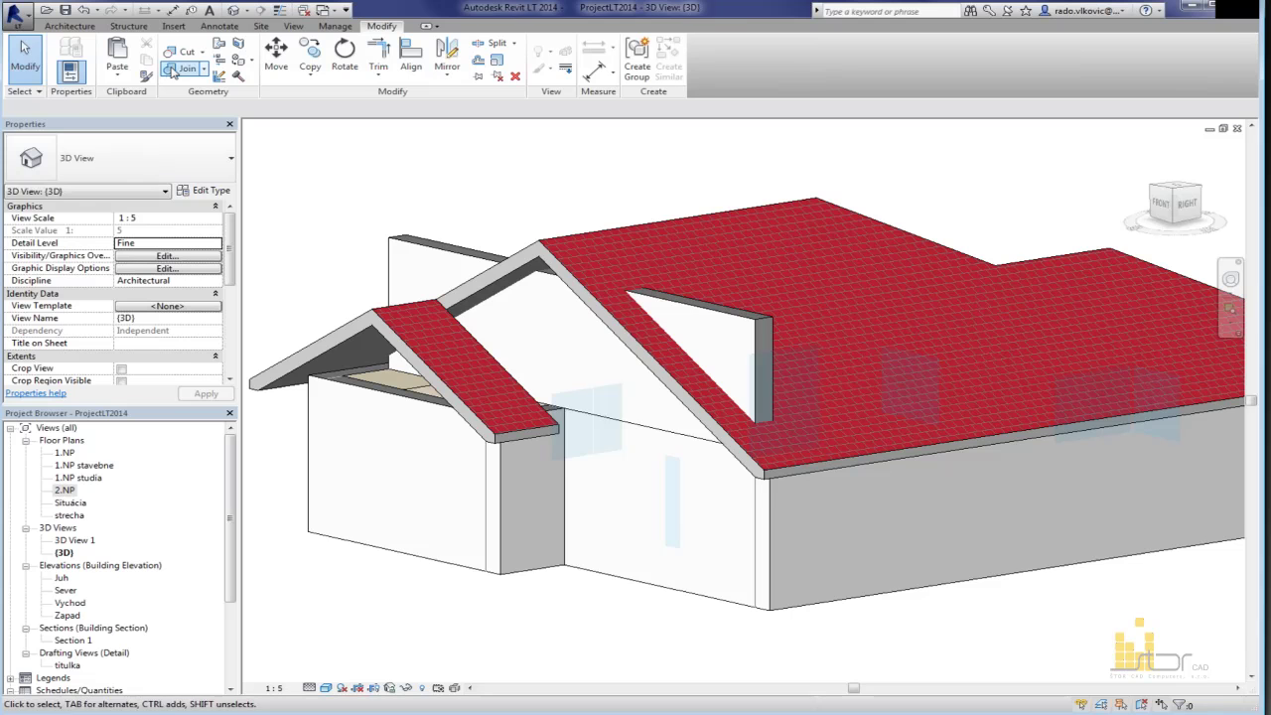
pyautogui.click(632, 422)
pyautogui.click(642, 438)
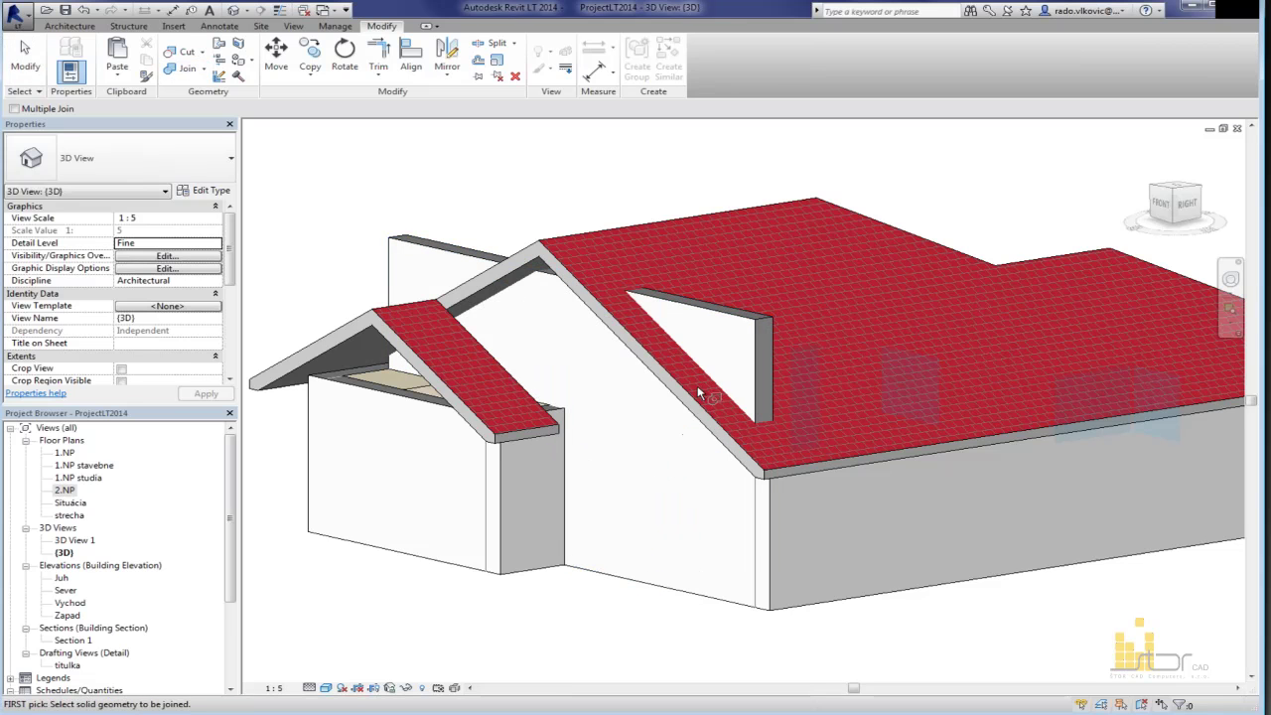
# Step: Attach the tops of the new gable wall and the smaller projecting front wall to the roof
pyautogui.click(759, 338)
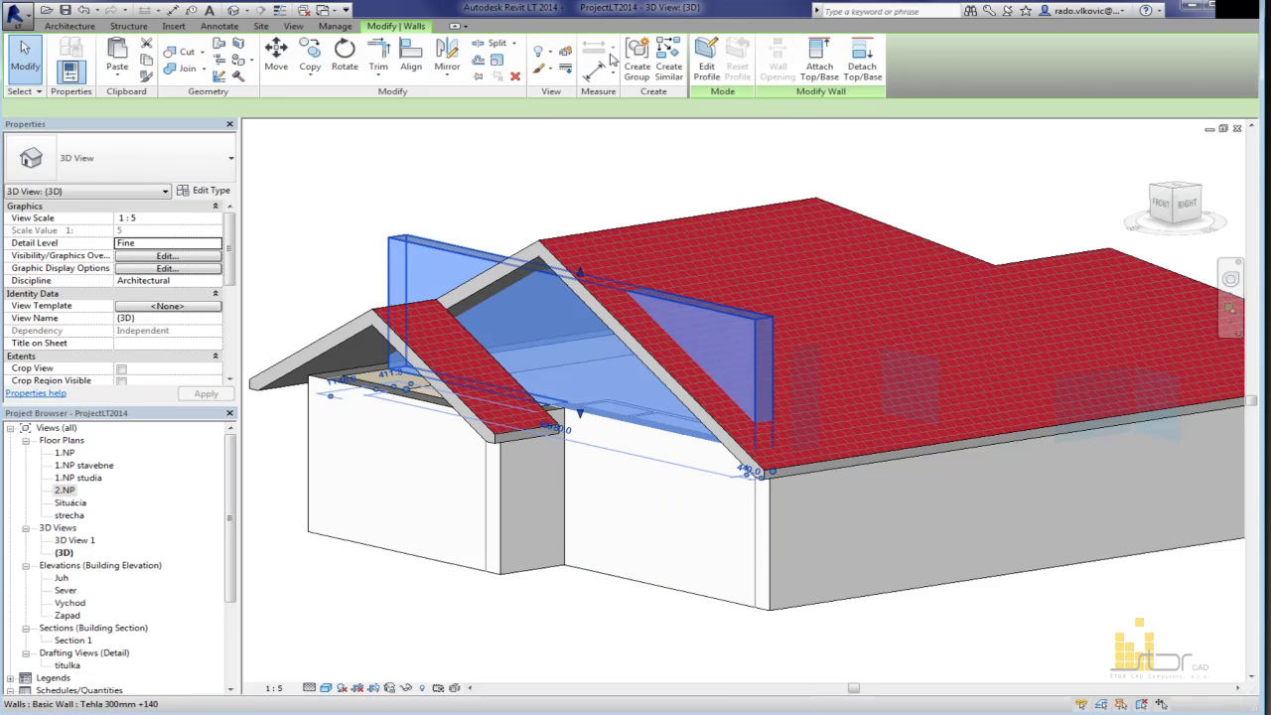
pyautogui.click(816, 57)
pyautogui.click(657, 234)
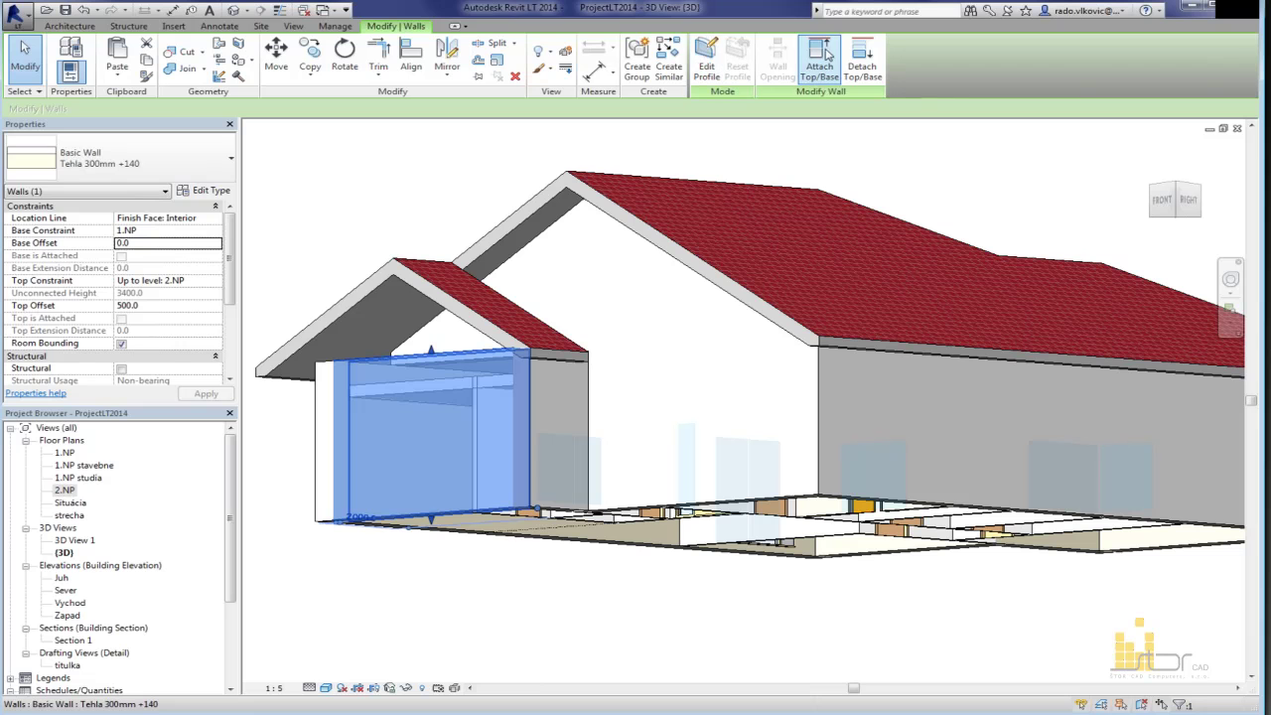
pyautogui.click(817, 62)
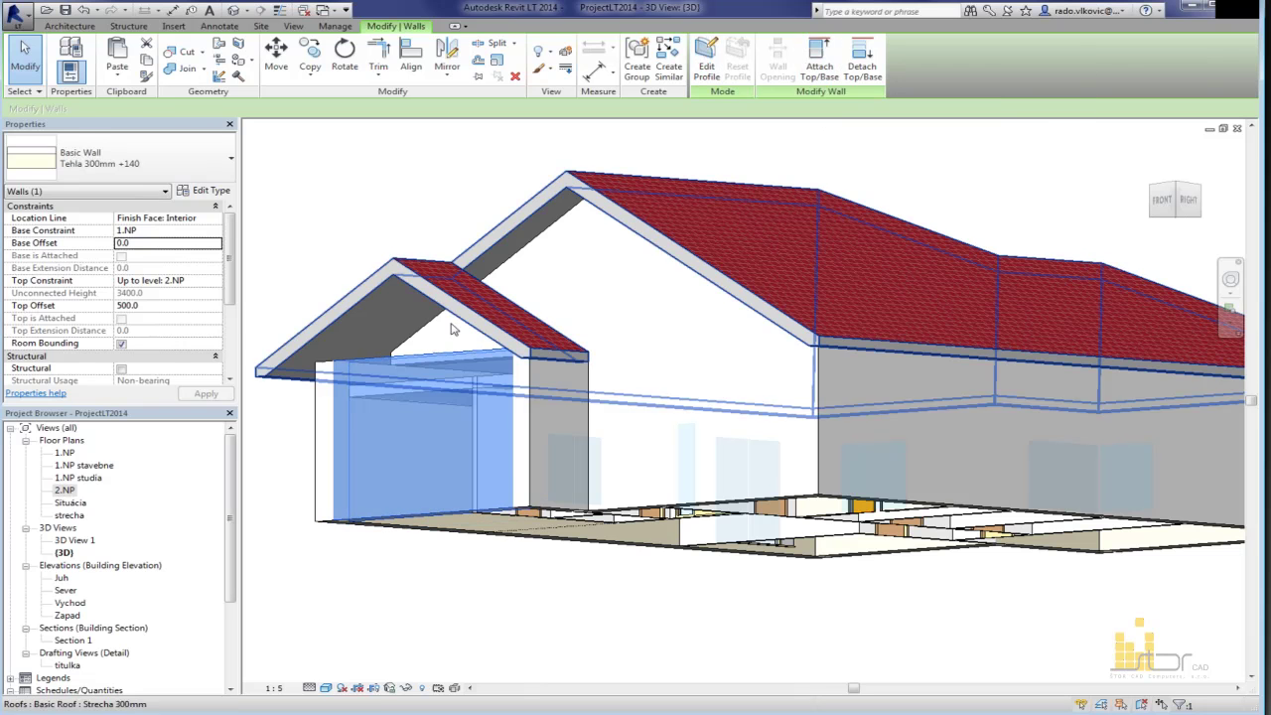
pyautogui.click(398, 261)
pyautogui.keyDown('shift'); pyautogui.moveTo(398, 261); pyautogui.dragTo(1098, 440, button='middle'); pyautogui.keyUp('shift')
pyautogui.click(869, 474)
pyautogui.moveTo(789, 579); pyautogui.dragTo(914, 541, button='middle')
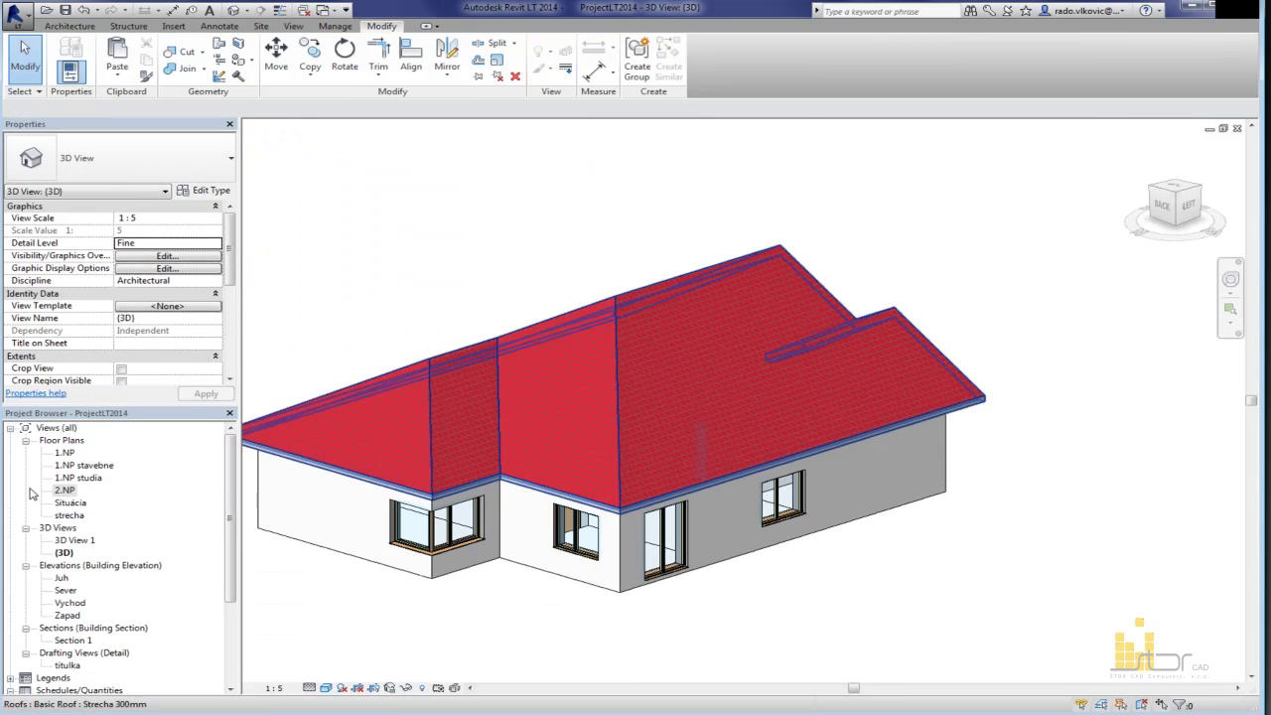
# Step: Return to the 2.NP floor plan and restore the temporarily hidden roof
pyautogui.doubleClick(63, 490)
pyautogui.scroll(-5, 766, 397)
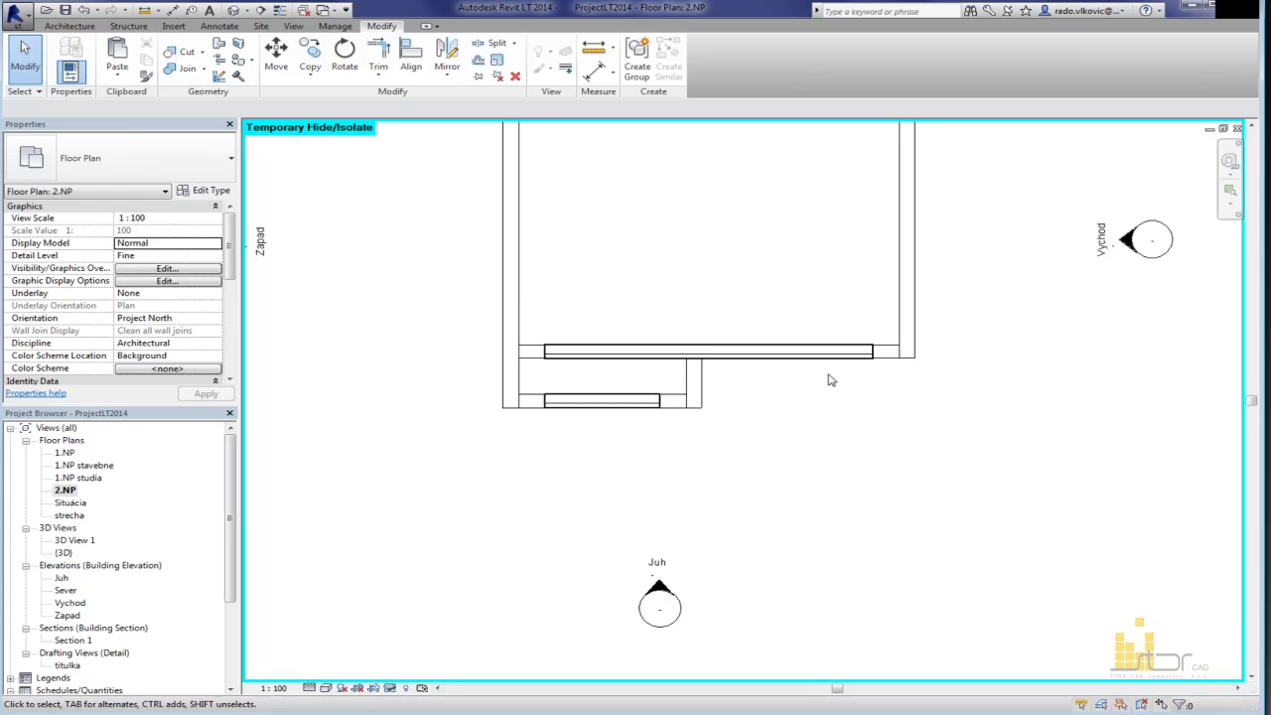
pyautogui.scroll(2, 452, 206)
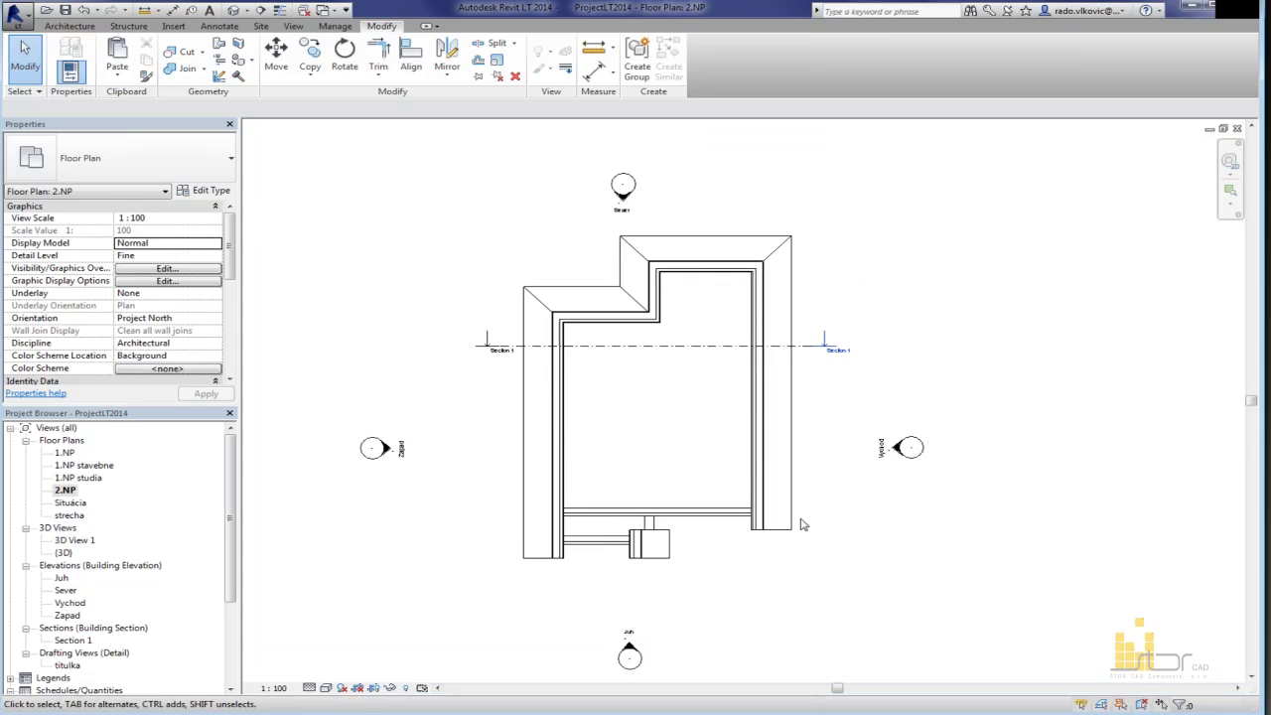
# Step: Place Žlab 150 mm gutters along all the roof's sloping eaves, leaving the front gable edges free
pyautogui.click(70, 28)
pyautogui.click(284, 79)
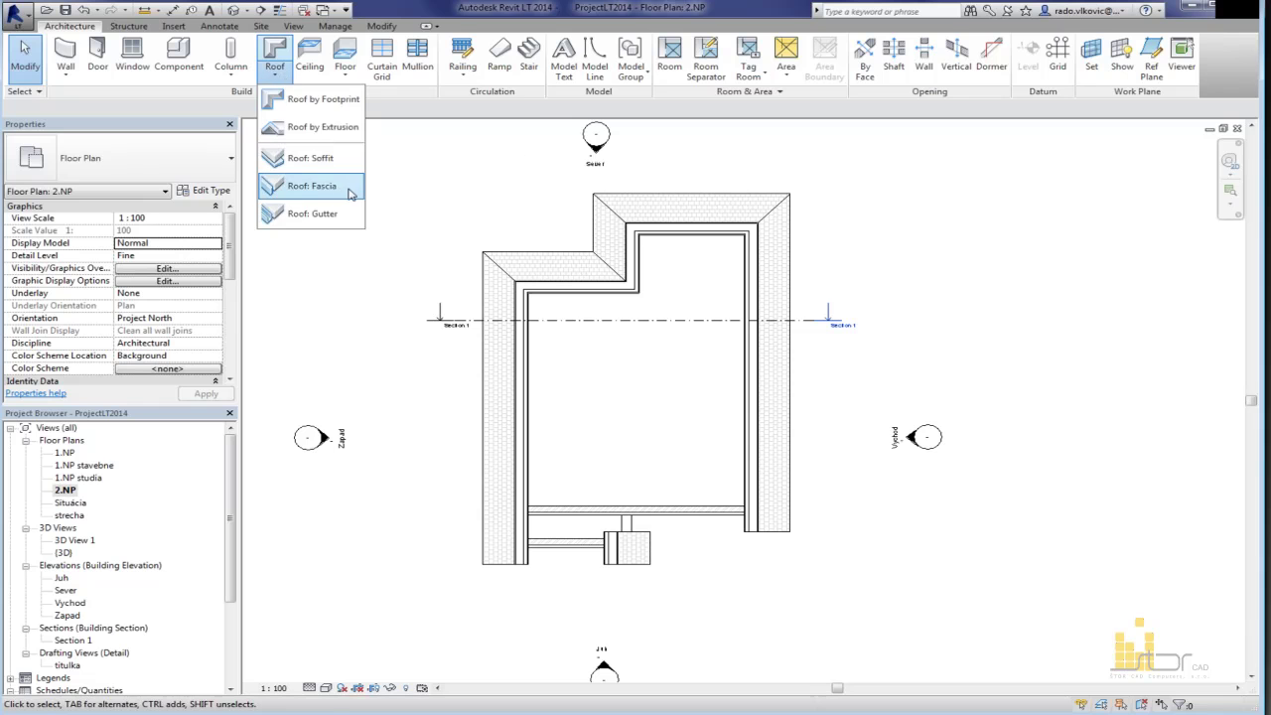
pyautogui.click(309, 215)
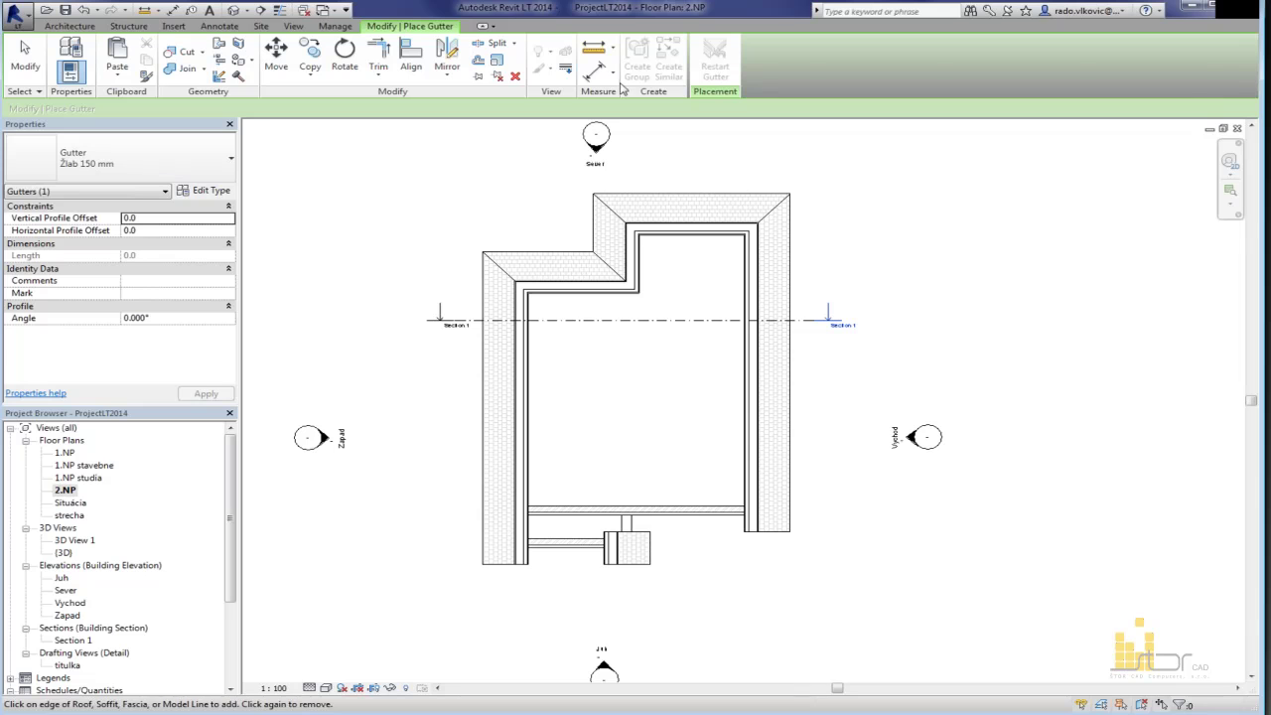
pyautogui.click(791, 496)
pyautogui.click(755, 193)
pyautogui.click(591, 229)
pyautogui.click(536, 251)
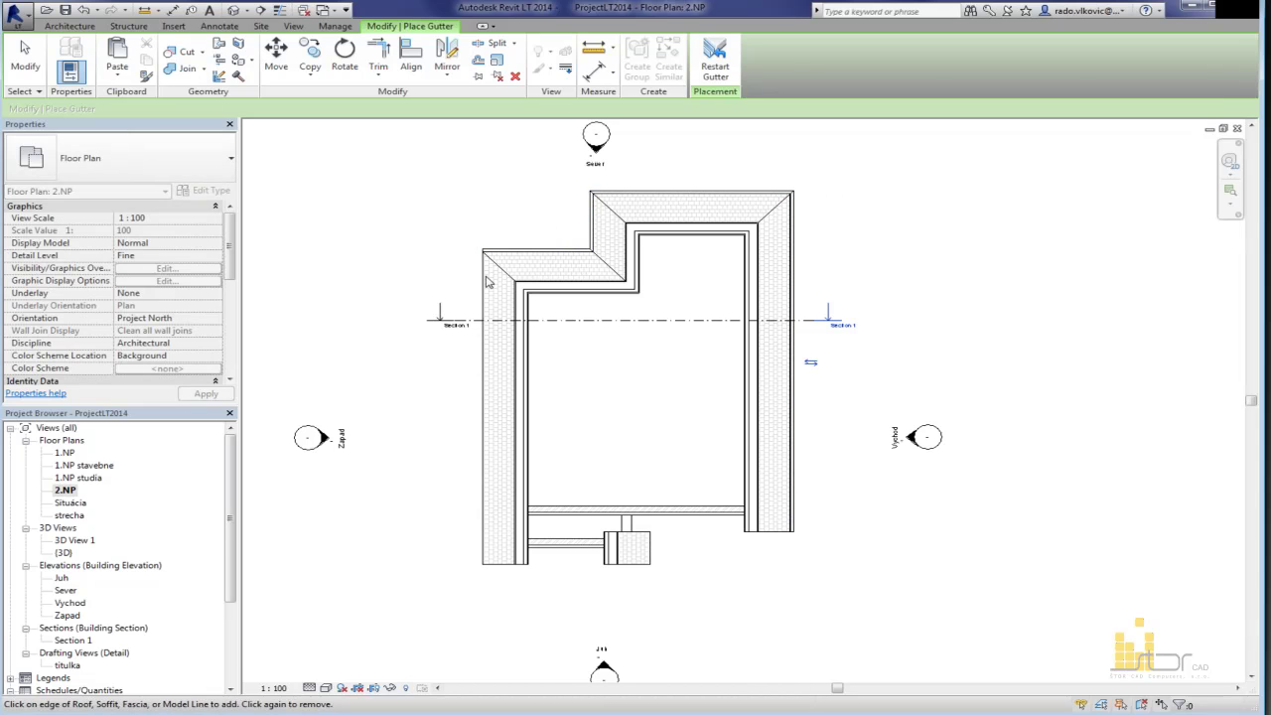
pyautogui.scroll(3, 483, 268)
pyautogui.scroll(-3, 526, 284)
pyautogui.scroll(1, 724, 590)
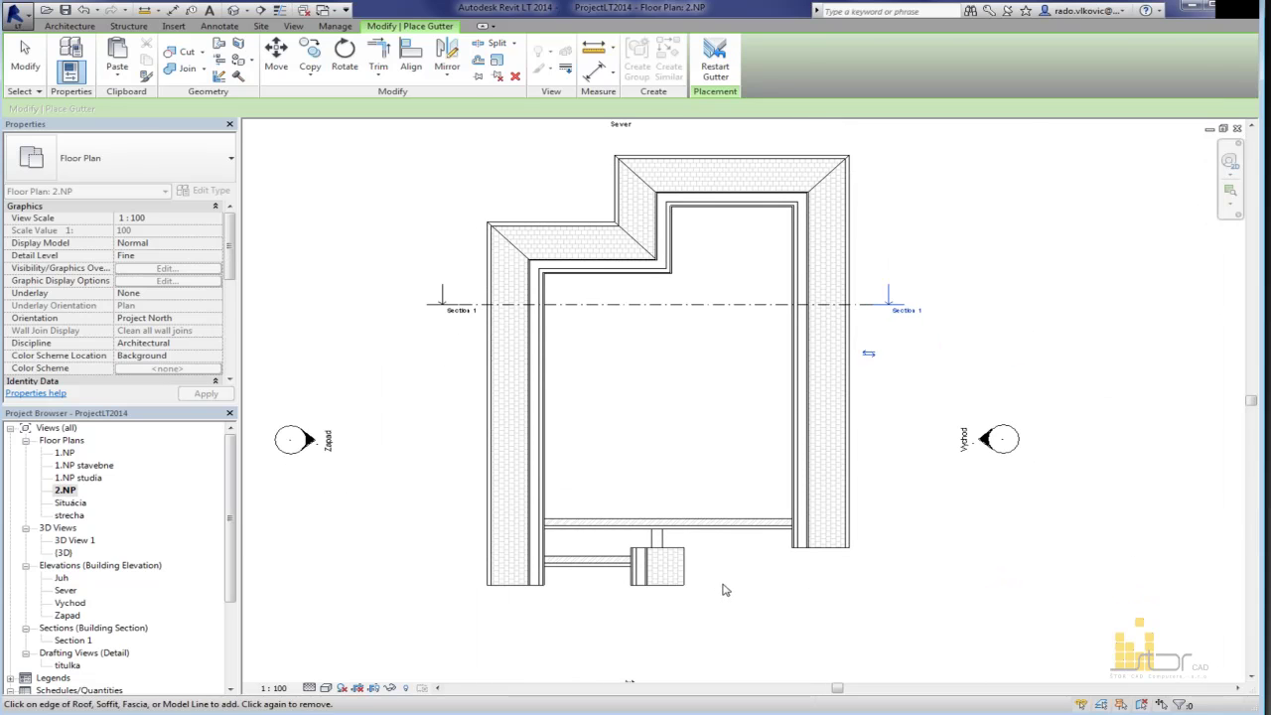
pyautogui.press('Escape')
pyautogui.press('Escape')
# Step: Check the gutter in the 3D view, then open Section 1 at the eave and turn on Thin Lines
pyautogui.click(233, 9)
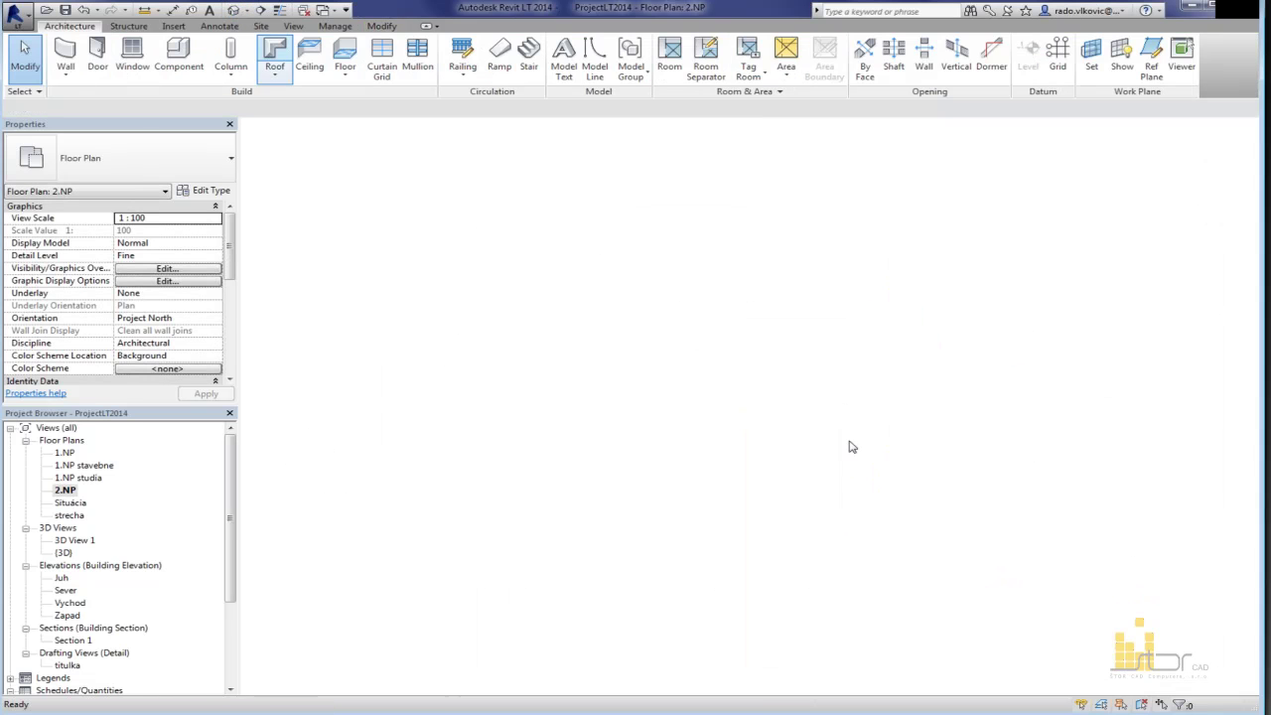
pyautogui.scroll(5, 711, 524)
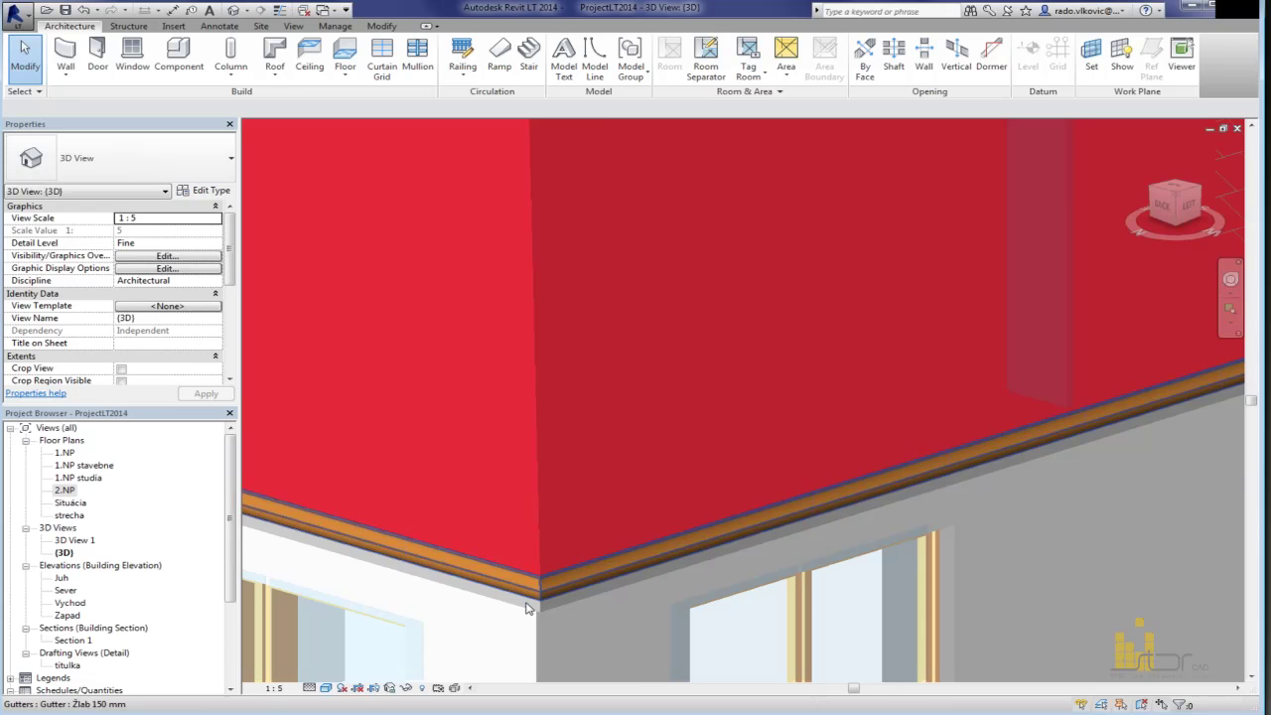
pyautogui.scroll(-6, 742, 580)
pyautogui.hotkey('ctrl', 'Tab')
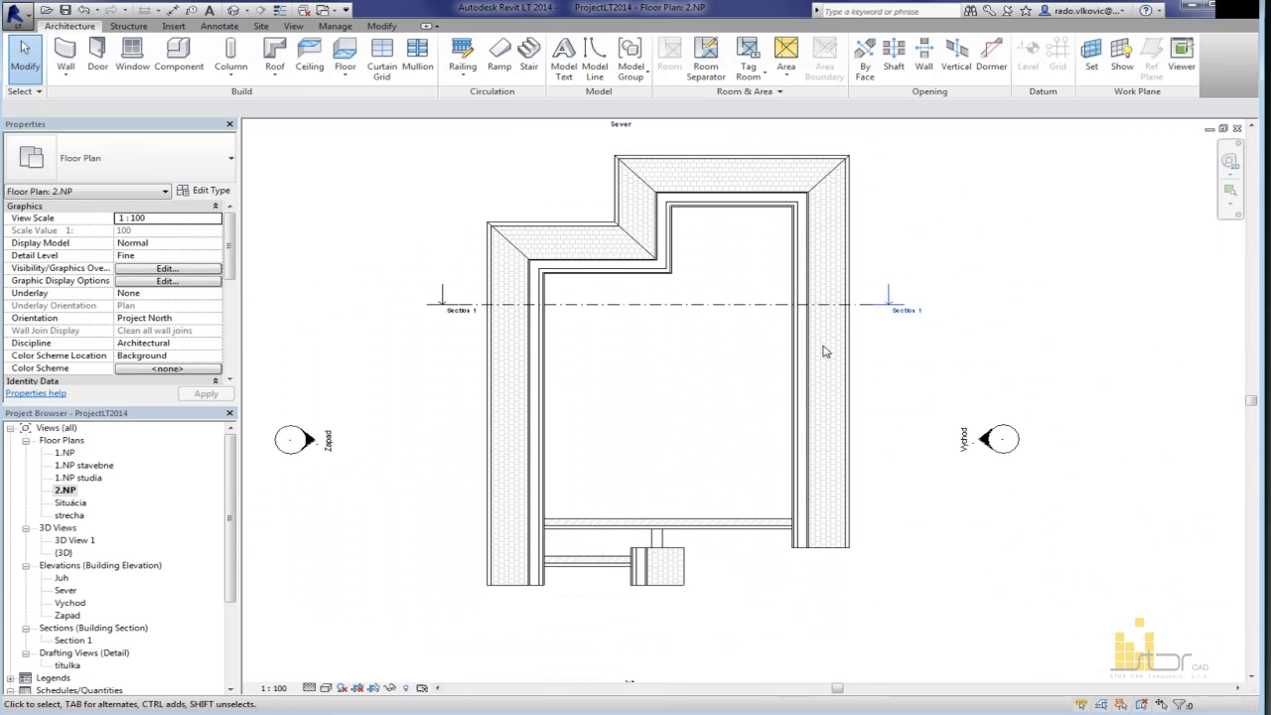
pyautogui.doubleClick(874, 316)
pyautogui.scroll(-5, 708, 346)
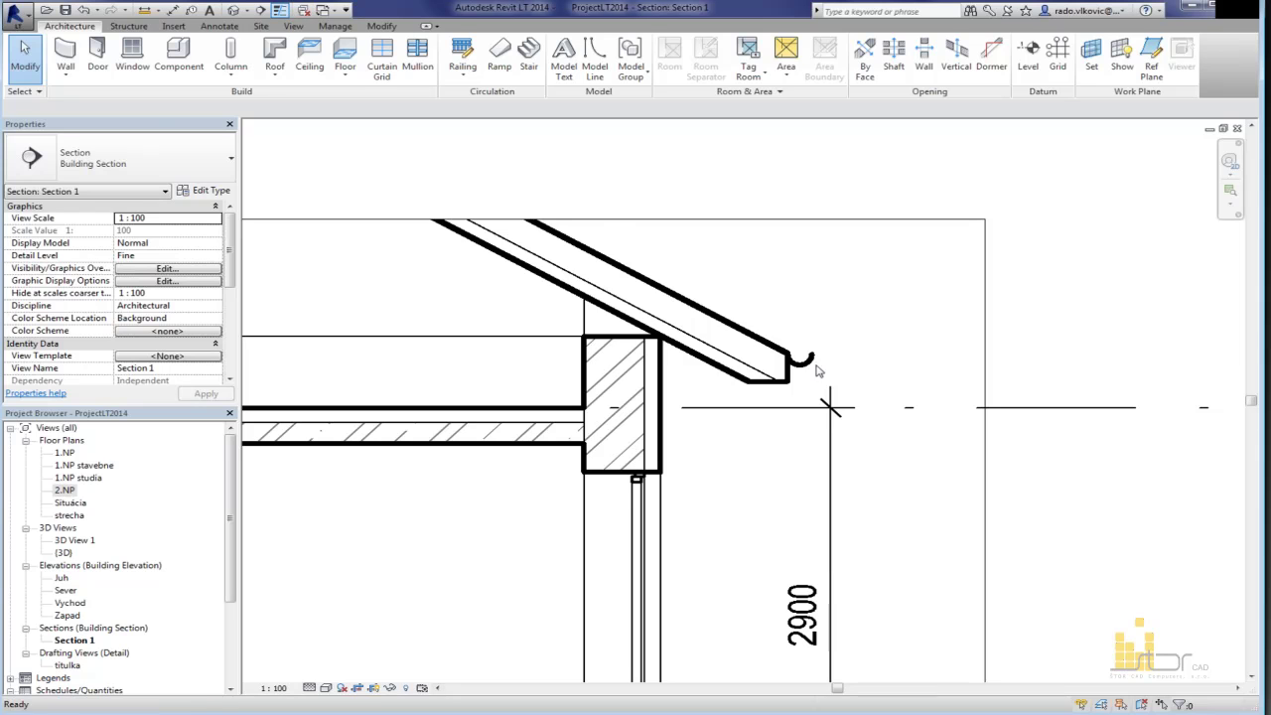
pyautogui.press('t')
pyautogui.press('l')
# Step: Set the gutter's vertical profile offset to -25 and its horizontal profile offset to 25
pyautogui.click(806, 361)
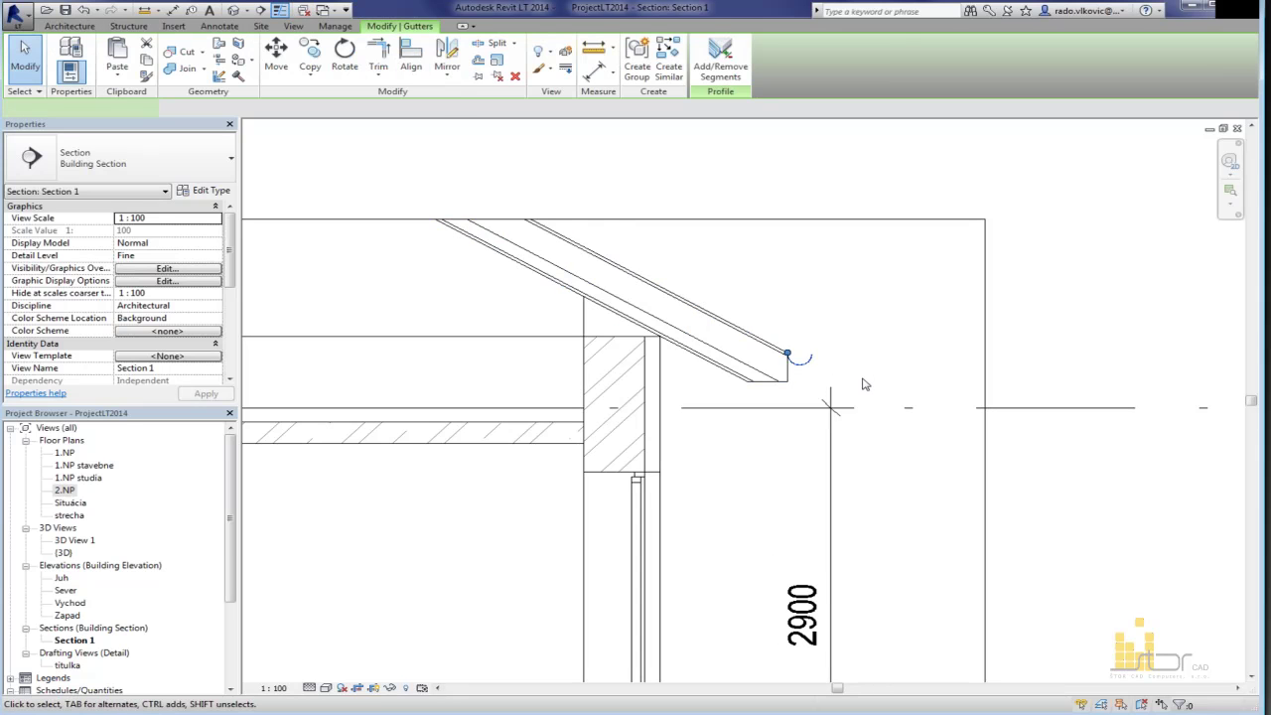
pyautogui.scroll(5, 808, 363)
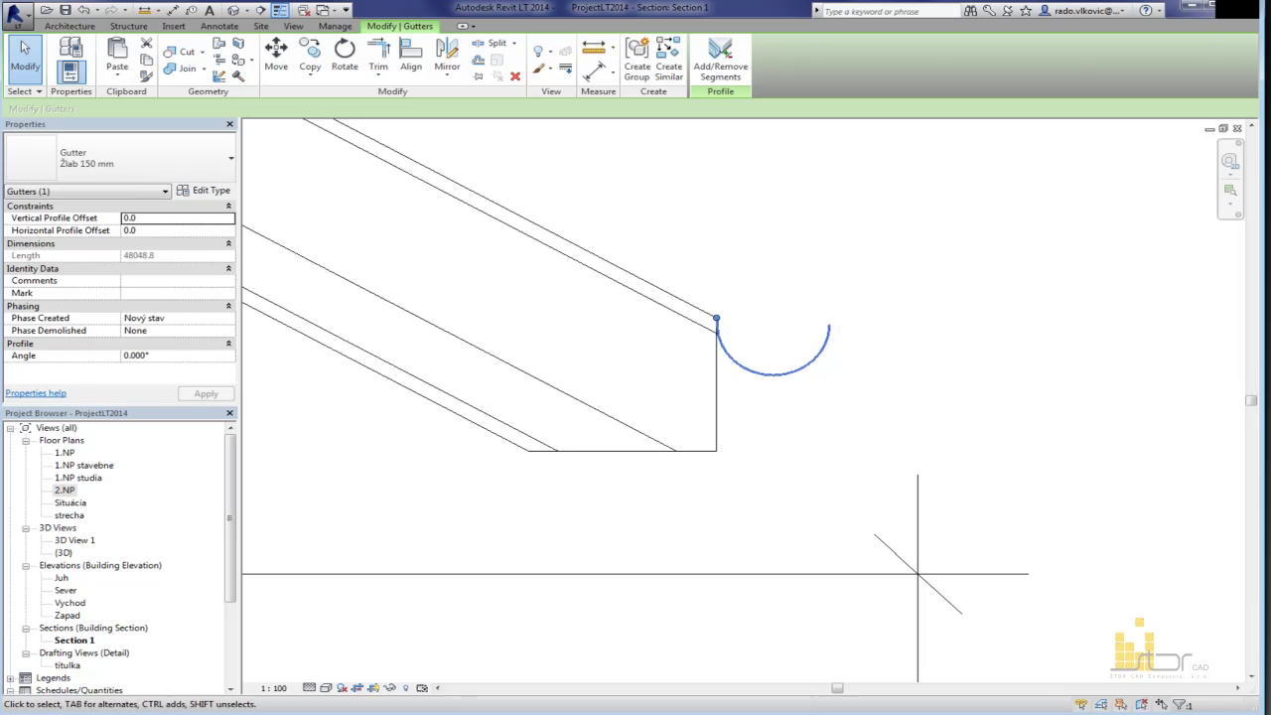
pyautogui.click(162, 218)
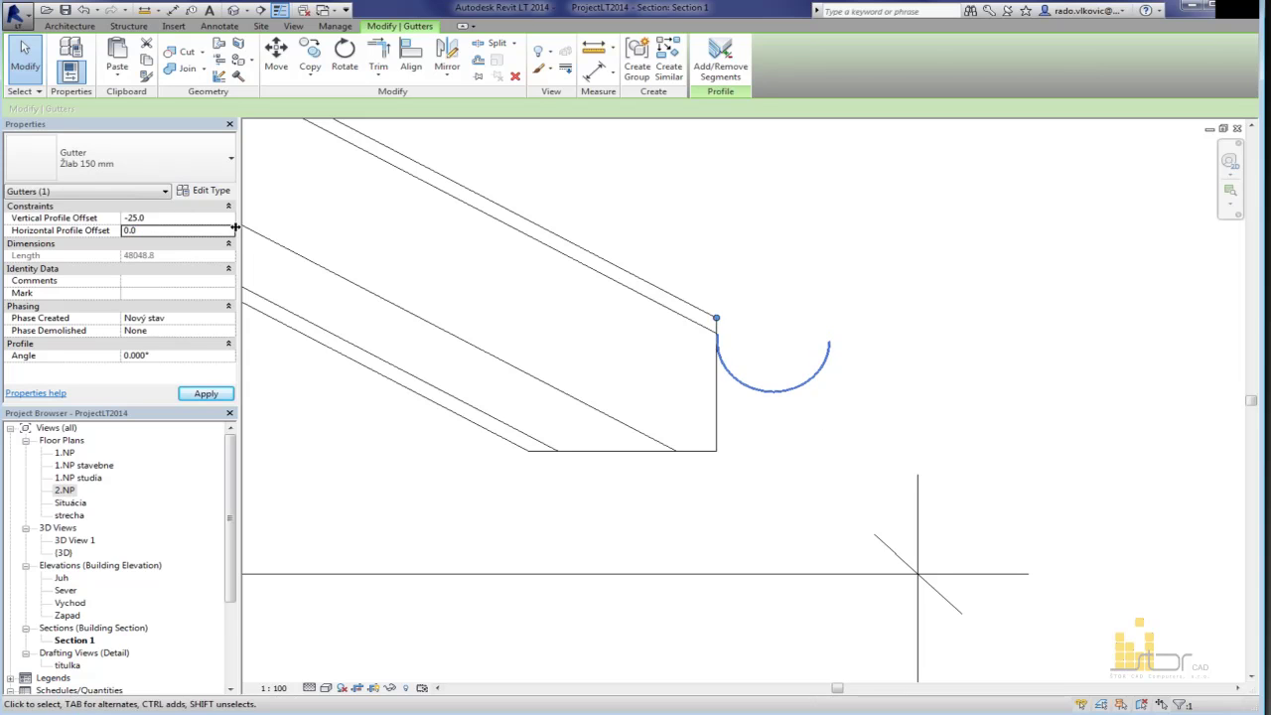
pyautogui.click(169, 230)
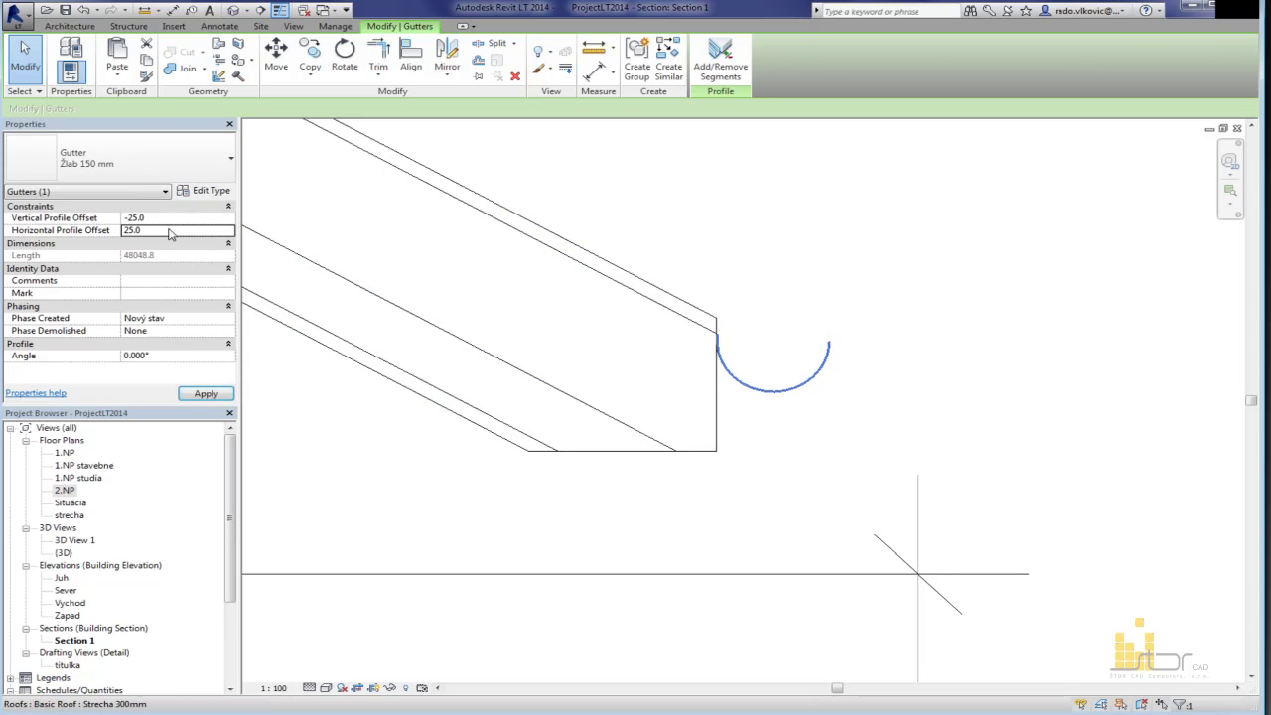
pyautogui.click(923, 363)
pyautogui.scroll(-4, 920, 363)
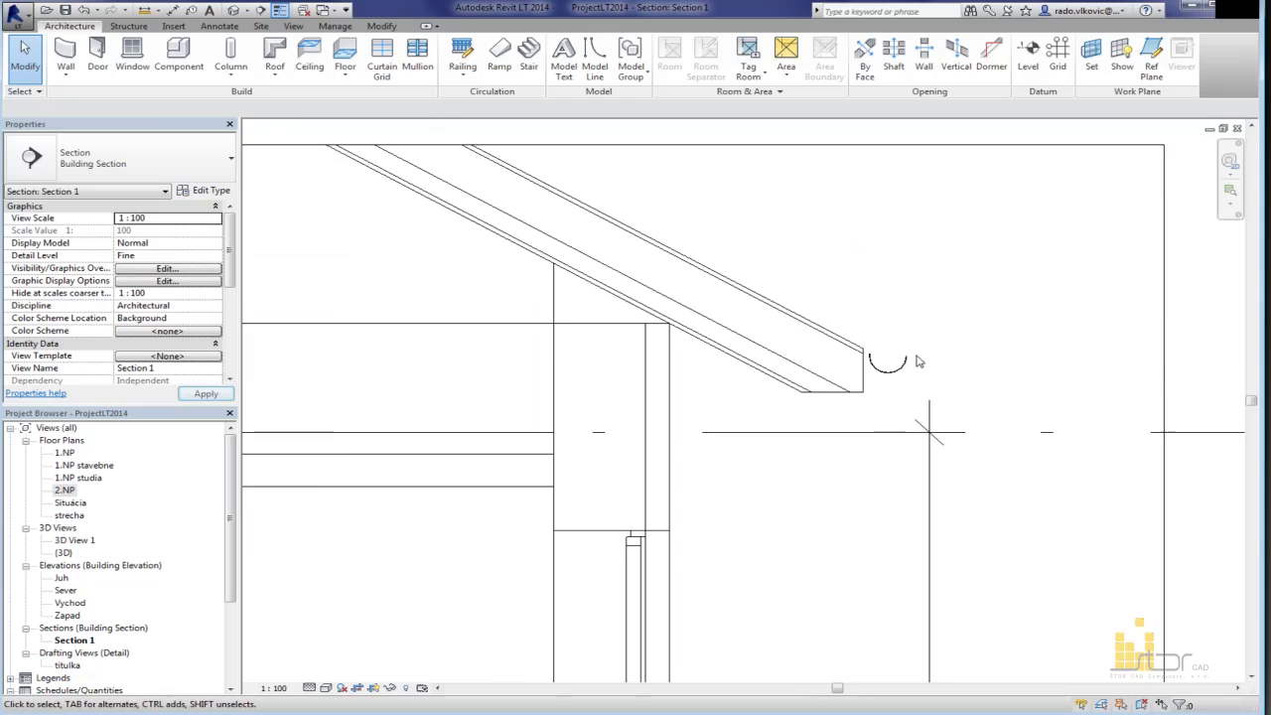
# Step: Set the gutter's vertical profile offset to -40 and close the section view
pyautogui.click(887, 369)
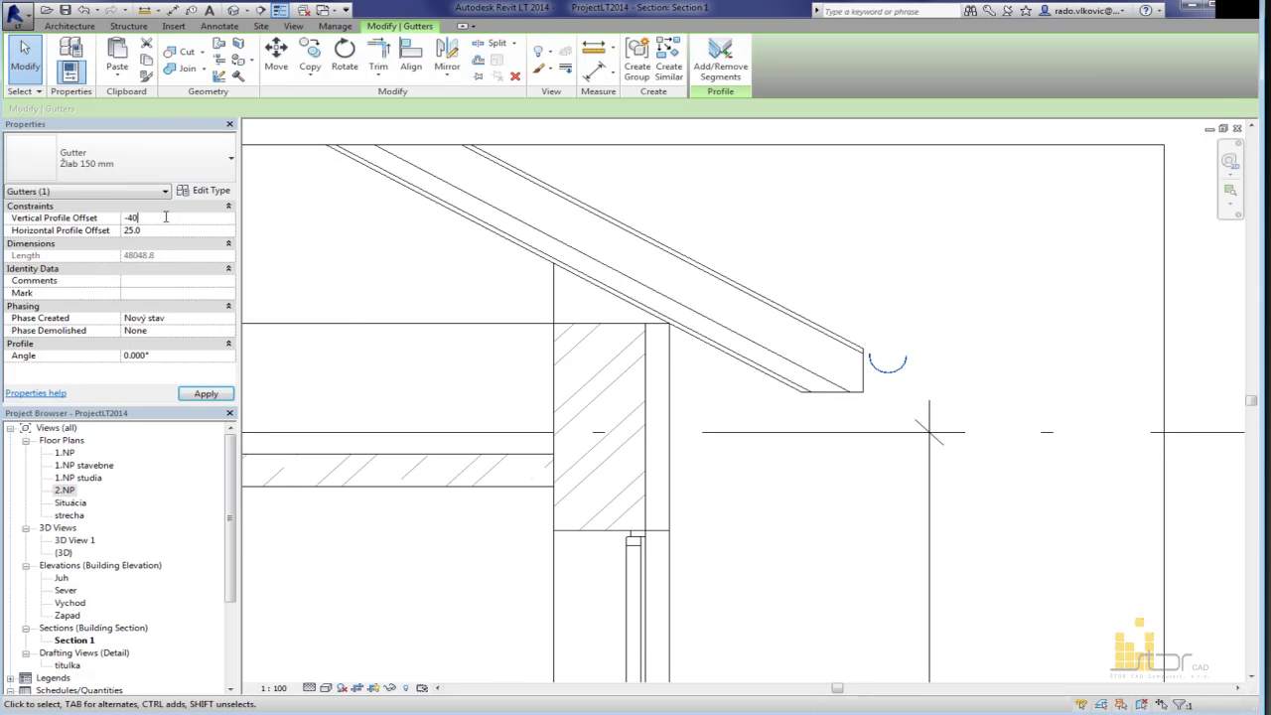
pyautogui.click(895, 296)
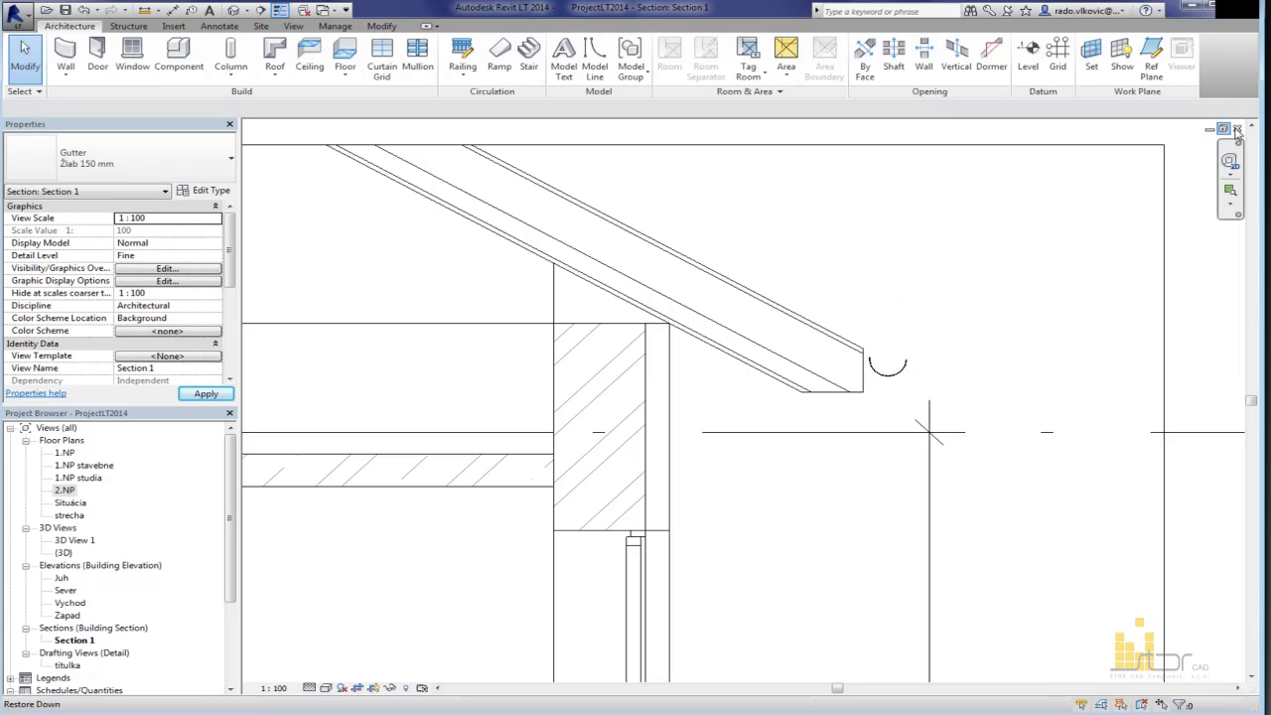
pyautogui.click(1238, 129)
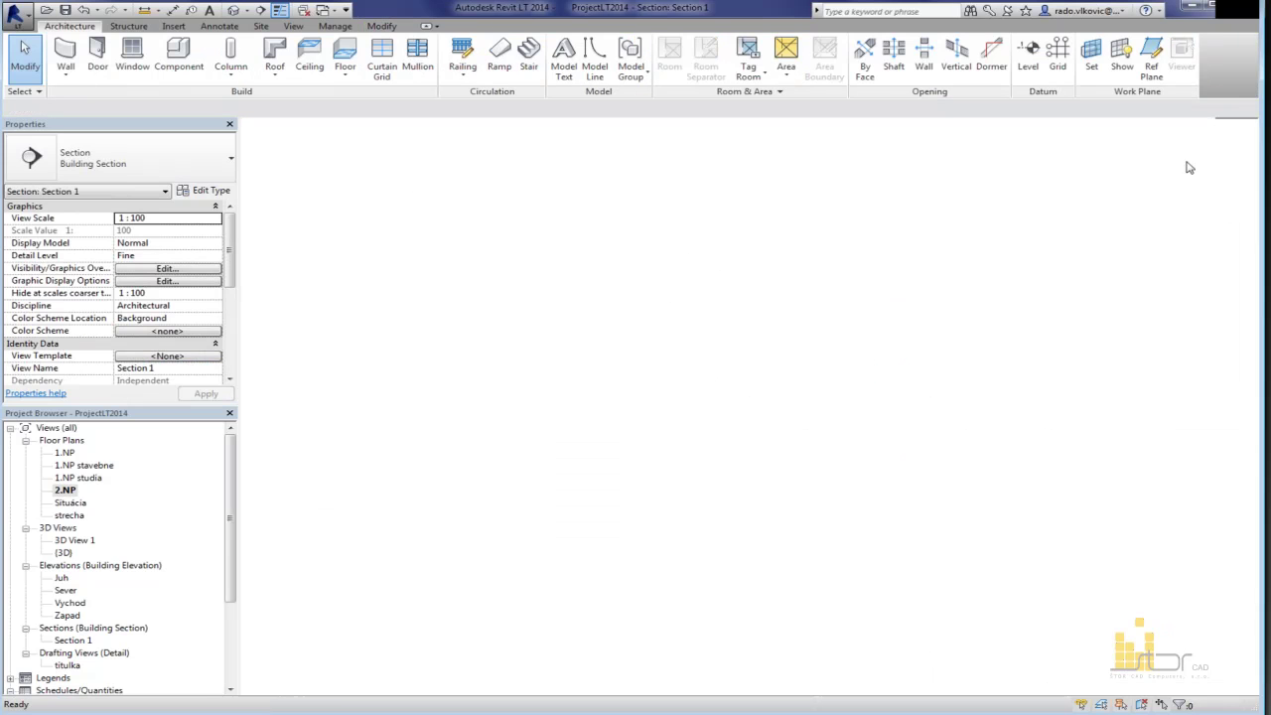
# Step: Examine the gutter's end and its run along the side eave in the 3D view
pyautogui.click(232, 10)
pyautogui.scroll(5, 958, 497)
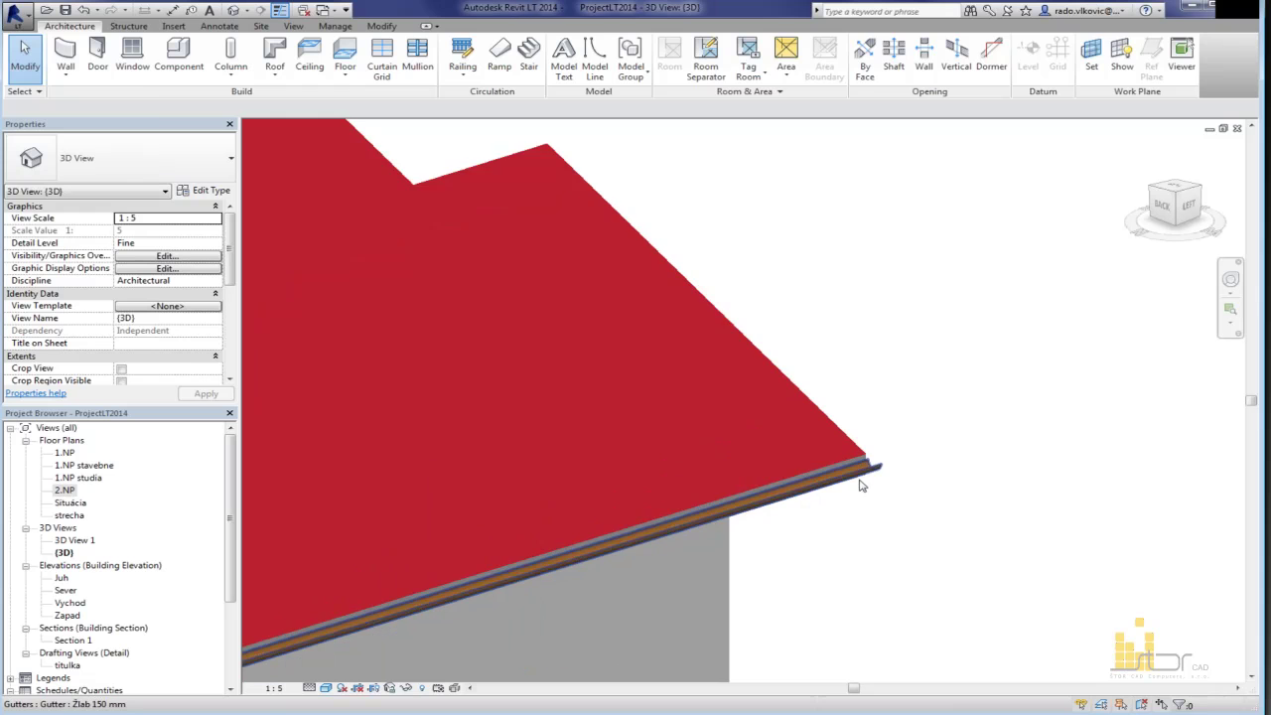
pyautogui.click(860, 482)
pyautogui.scroll(2, 1008, 496)
pyautogui.moveTo(1246, 323)
pyautogui.keyDown('shift'); pyautogui.mouseDown(button='middle')
pyautogui.moveTo(1133, 308)
pyautogui.moveTo(1233, 312)
pyautogui.mouseUp(button='middle'); pyautogui.keyUp('shift')
pyautogui.scroll(-2, 905, 420)
pyautogui.moveTo(906, 418); pyautogui.dragTo(852, 208, button='middle')
pyautogui.keyDown('shift'); pyautogui.moveTo(853, 209); pyautogui.dragTo(863, 321, button='middle'); pyautogui.keyUp('shift')
# Step: Place a zvod downspout component on level 1.NP at the side wall, near its front corner below the gutter
pyautogui.press('c')
pyautogui.press('m')
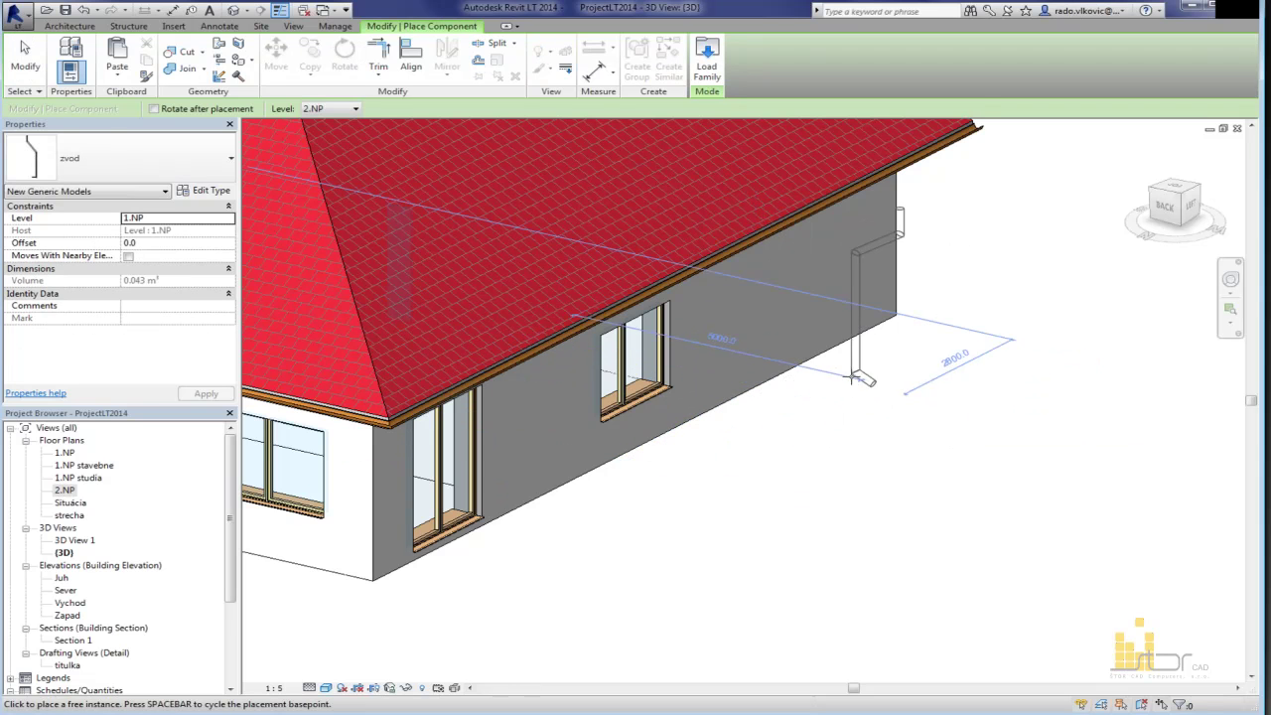
pyautogui.click(843, 361)
pyautogui.press('Escape')
pyautogui.press('Escape')
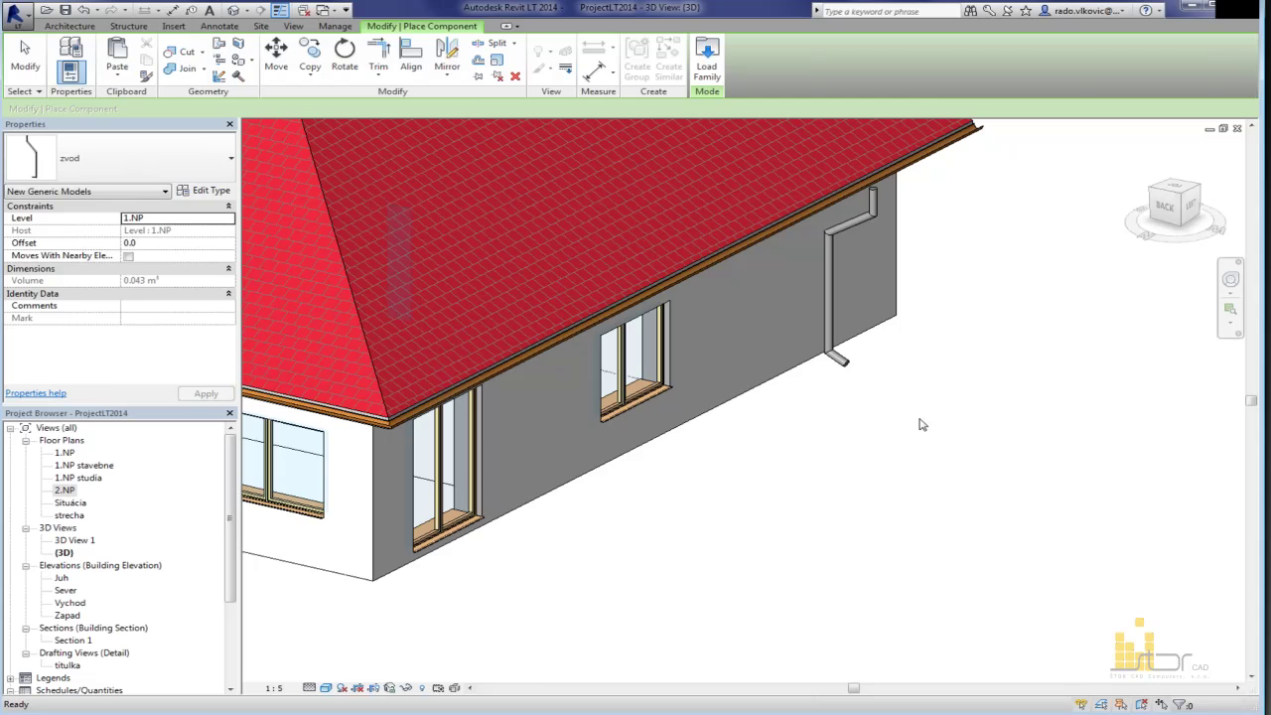
pyautogui.moveTo(838, 461)
pyautogui.keyDown('shift'); pyautogui.mouseDown(button='middle')
pyautogui.moveTo(861, 405)
pyautogui.moveTo(839, 458)
pyautogui.mouseUp(button='middle'); pyautogui.keyUp('shift')
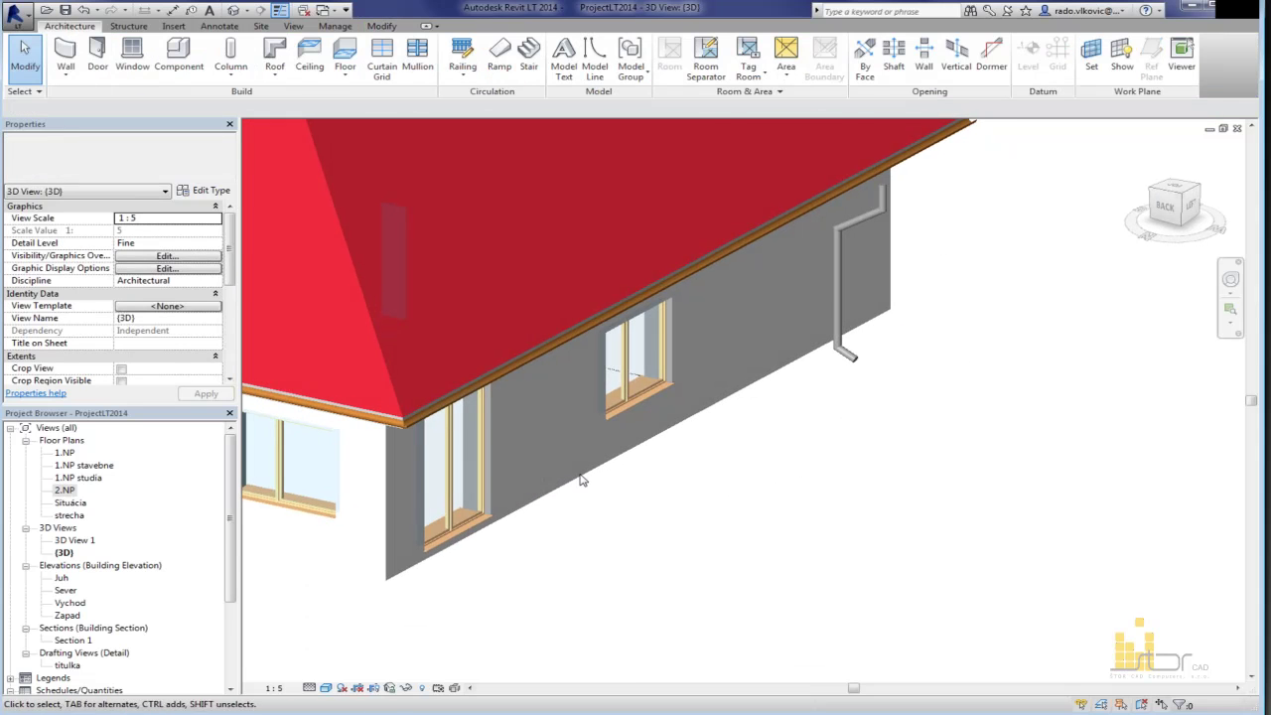
# Step: Delete the misplaced downspout and place a new zvod component on level 1.NP outside the east wall, beside the Pracovna–Kupelna partition
pyautogui.click(852, 360)
pyautogui.press('Delete')
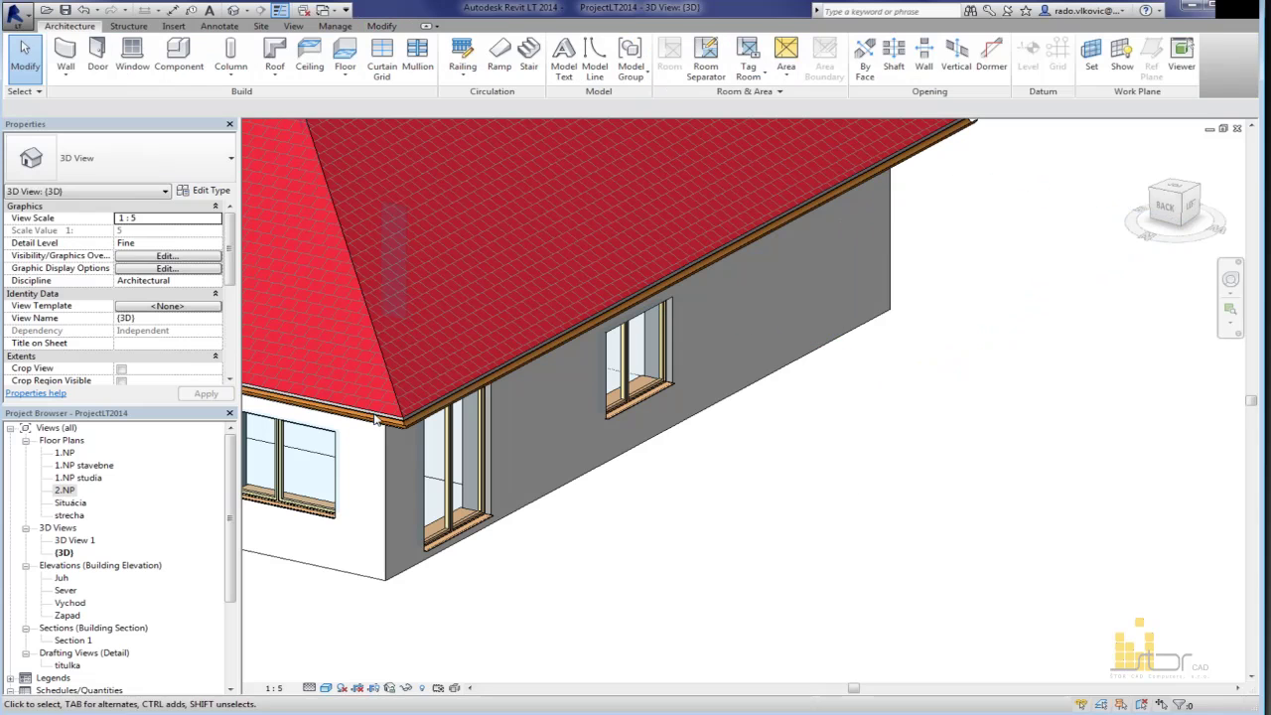
pyautogui.doubleClick(63, 452)
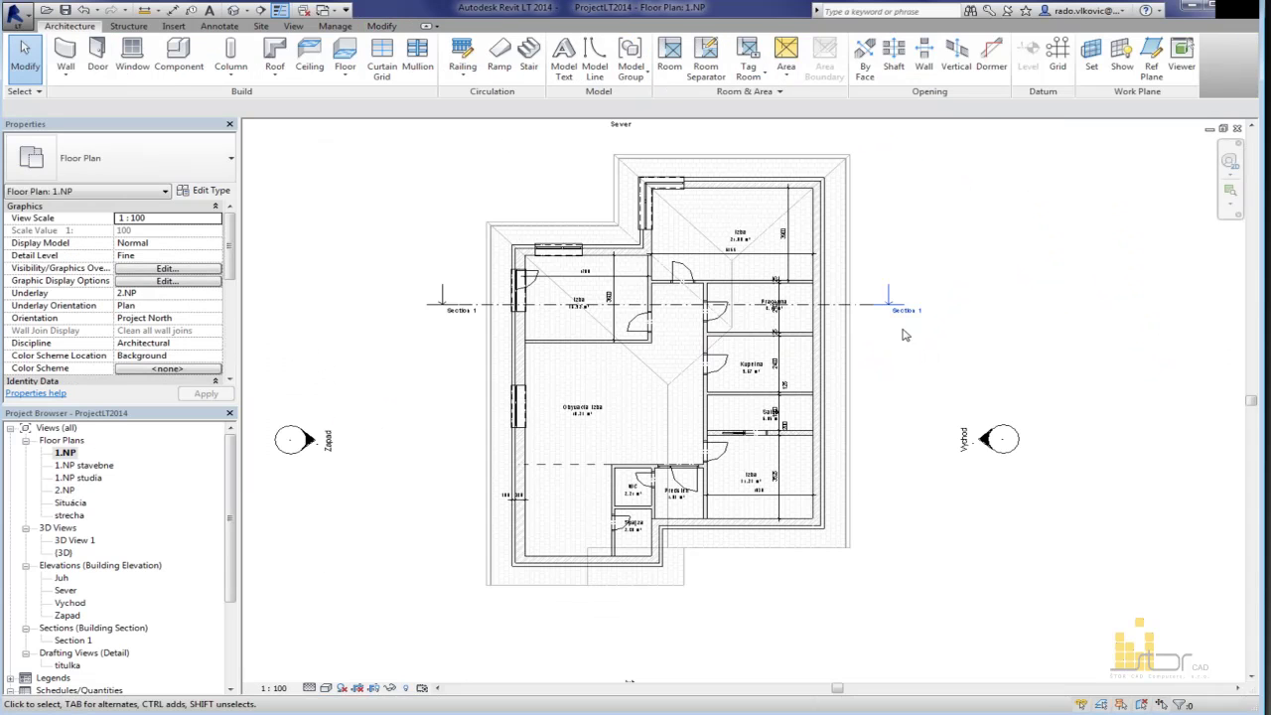
pyautogui.press('c')
pyautogui.press('m')
pyautogui.scroll(5, 861, 398)
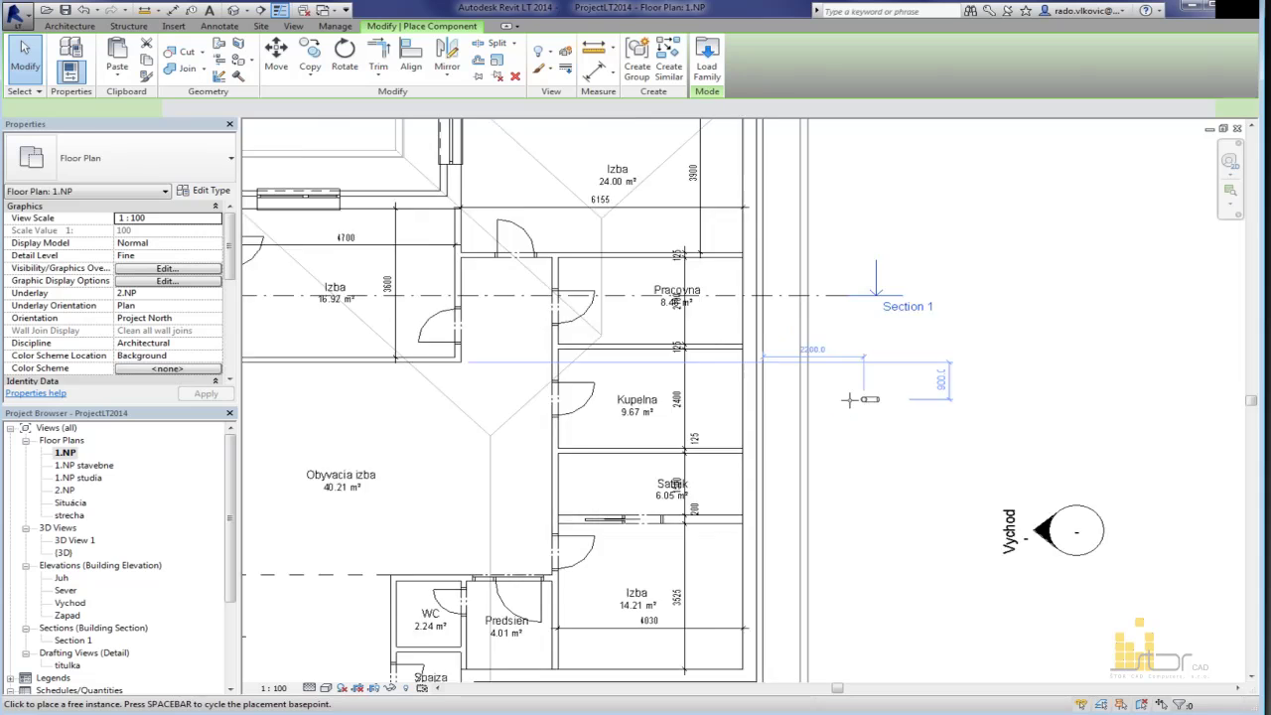
pyautogui.click(730, 322)
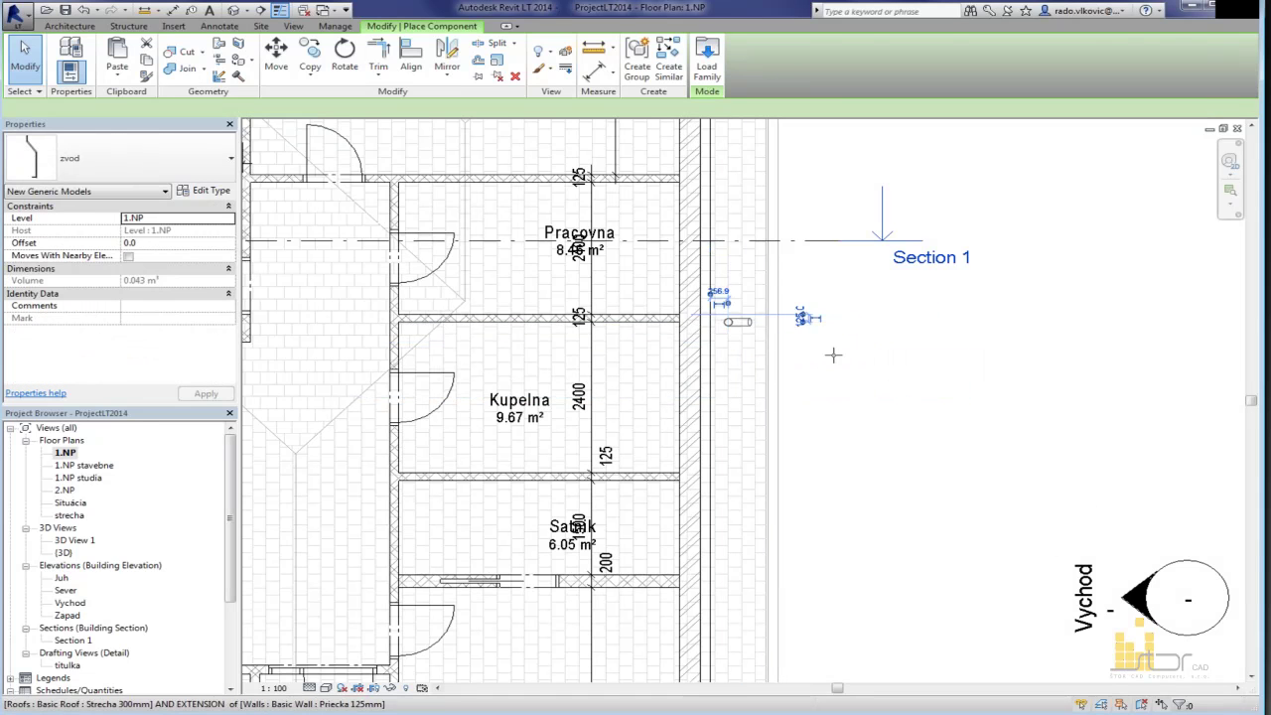
pyautogui.press('Escape')
pyautogui.press('Escape')
# Step: In Section 1, move the downspout so its upper end sits centred against the underside of the gutter
pyautogui.doubleClick(881, 194)
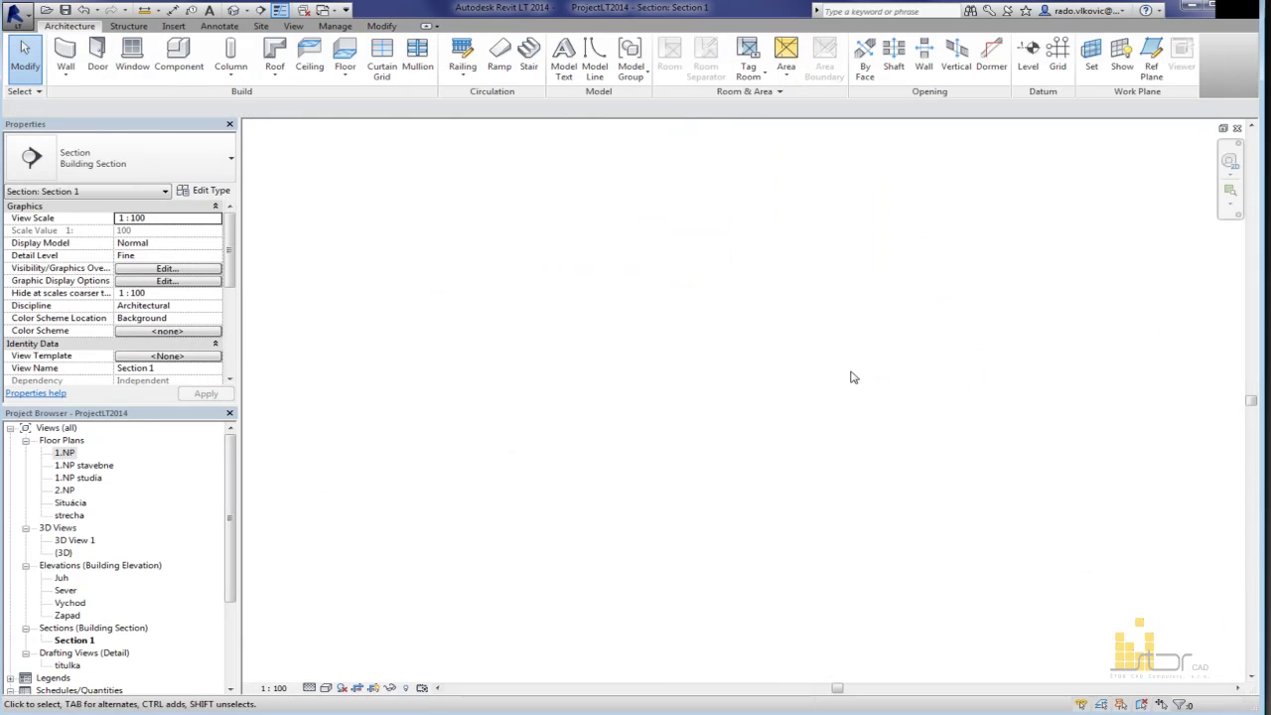
pyautogui.scroll(5, 425, 348)
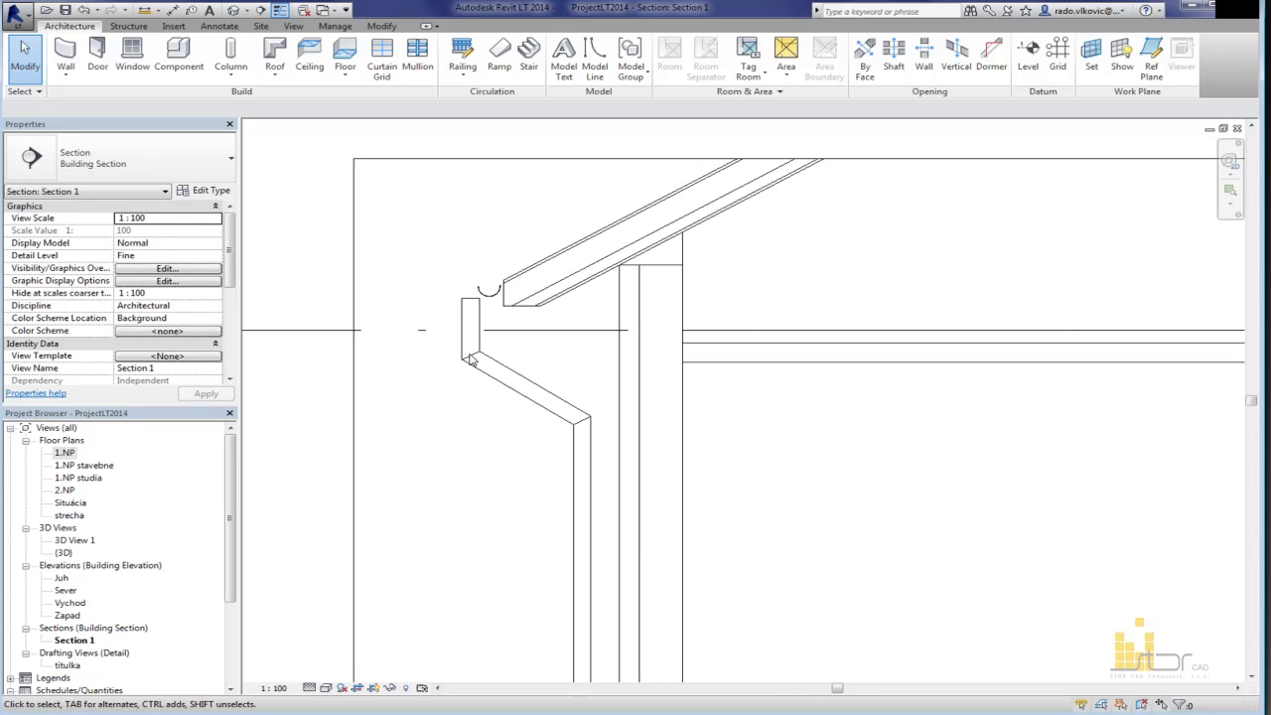
pyautogui.click(470, 316)
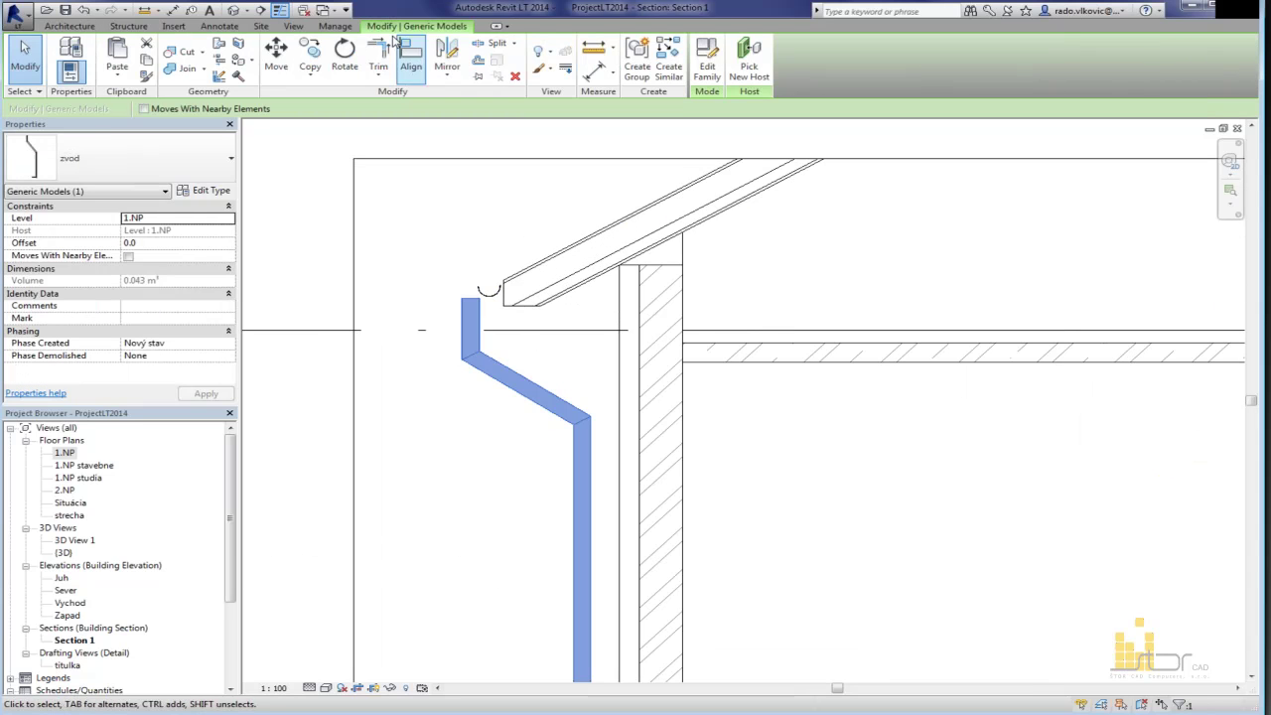
pyautogui.click(276, 52)
pyautogui.scroll(4, 486, 290)
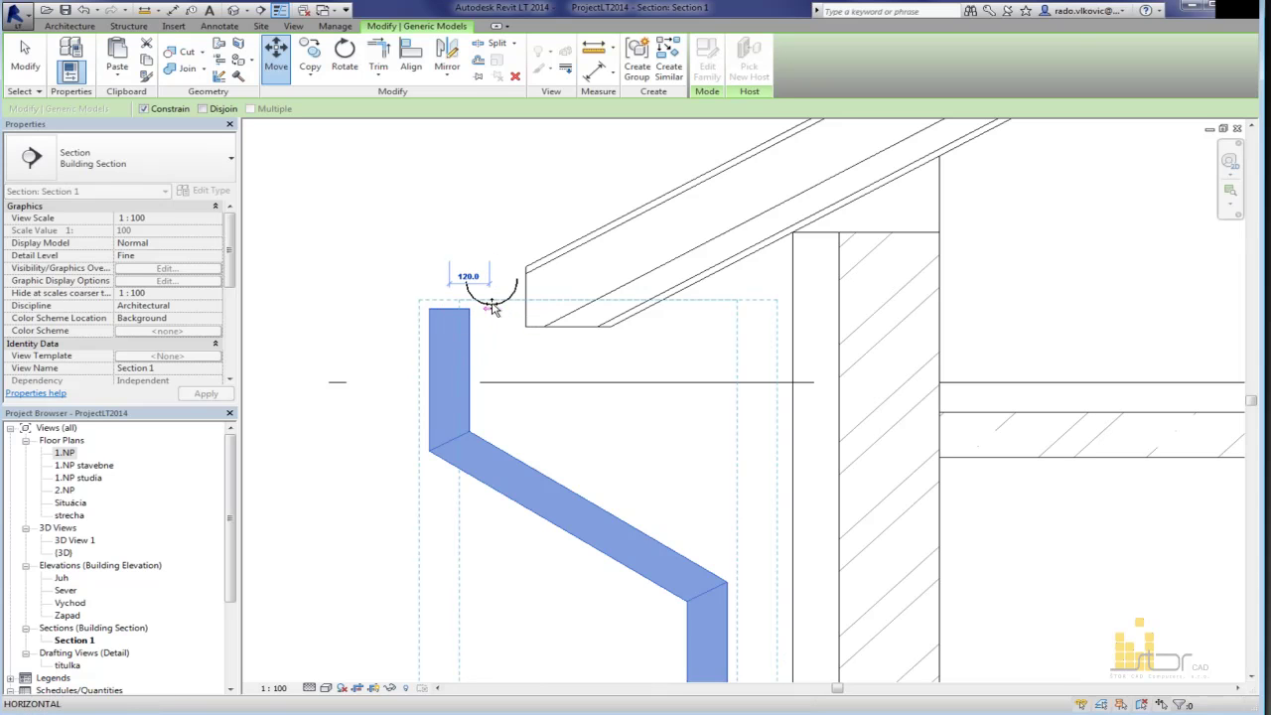
pyautogui.click(429, 309)
pyautogui.click(468, 309)
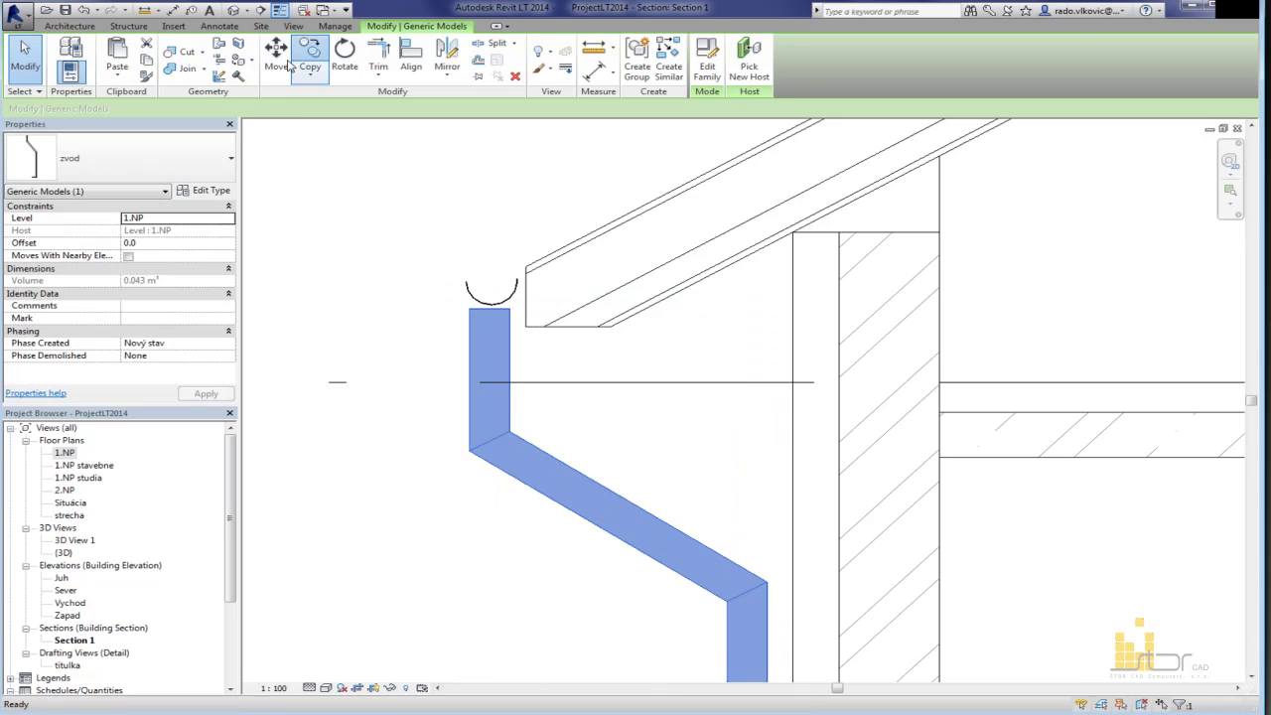
pyautogui.click(490, 309)
pyautogui.click(491, 304)
pyautogui.press('Escape')
pyautogui.scroll(-5, 518, 214)
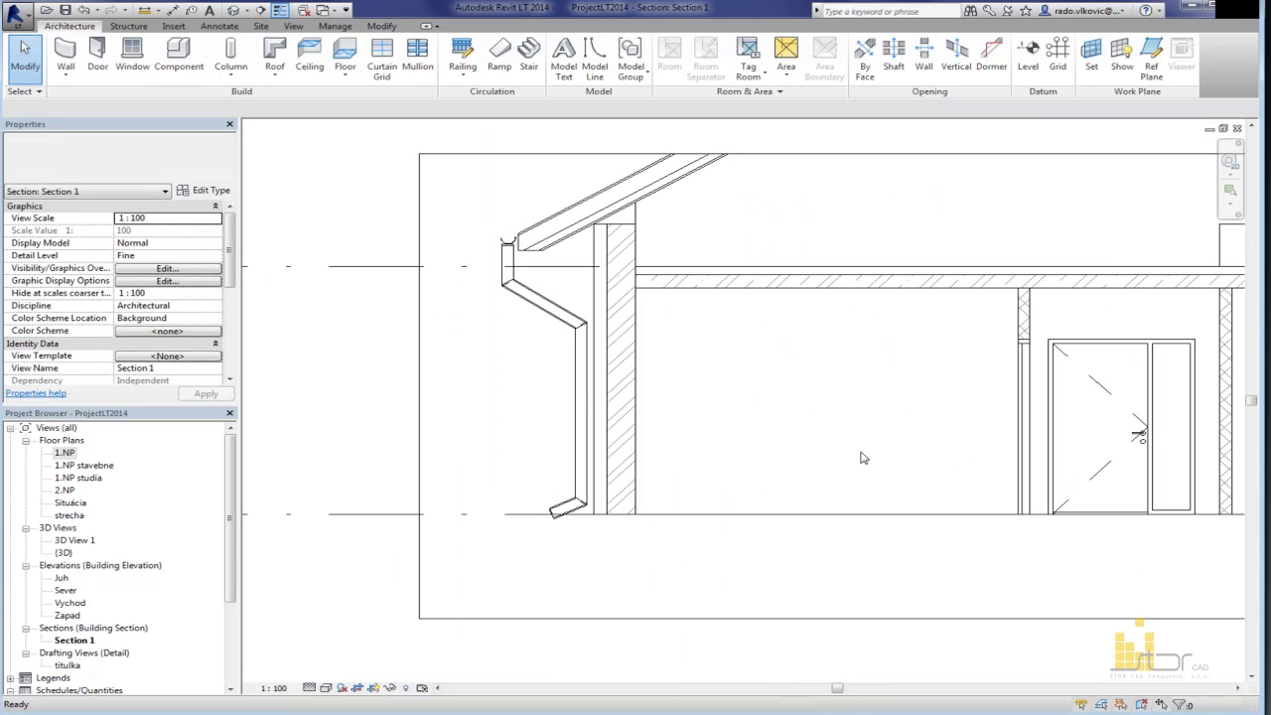
pyautogui.click(1238, 130)
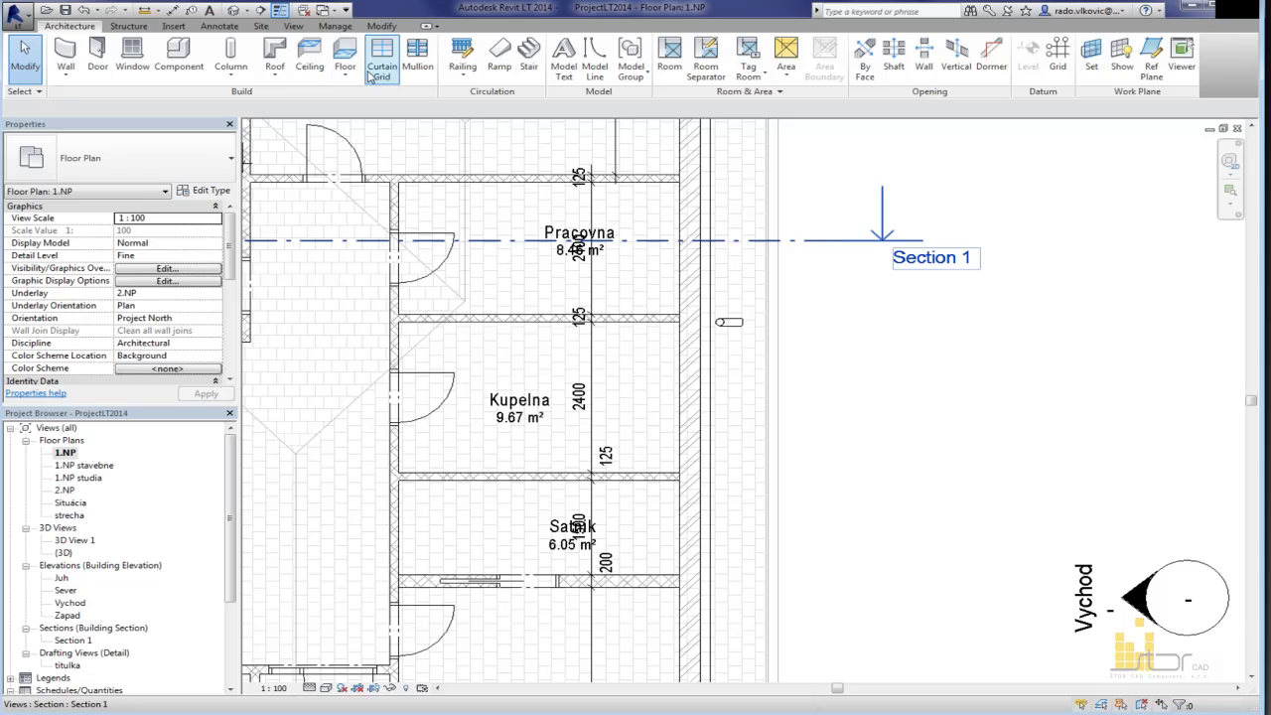
# Step: Review the whole house in the 3D view and open the Situácia floor plan with free space around the building
pyautogui.click(234, 10)
pyautogui.keyDown('shift'); pyautogui.moveTo(837, 523); pyautogui.dragTo(1000, 582, button='middle'); pyautogui.keyUp('shift')
pyautogui.scroll(-4, 944, 526)
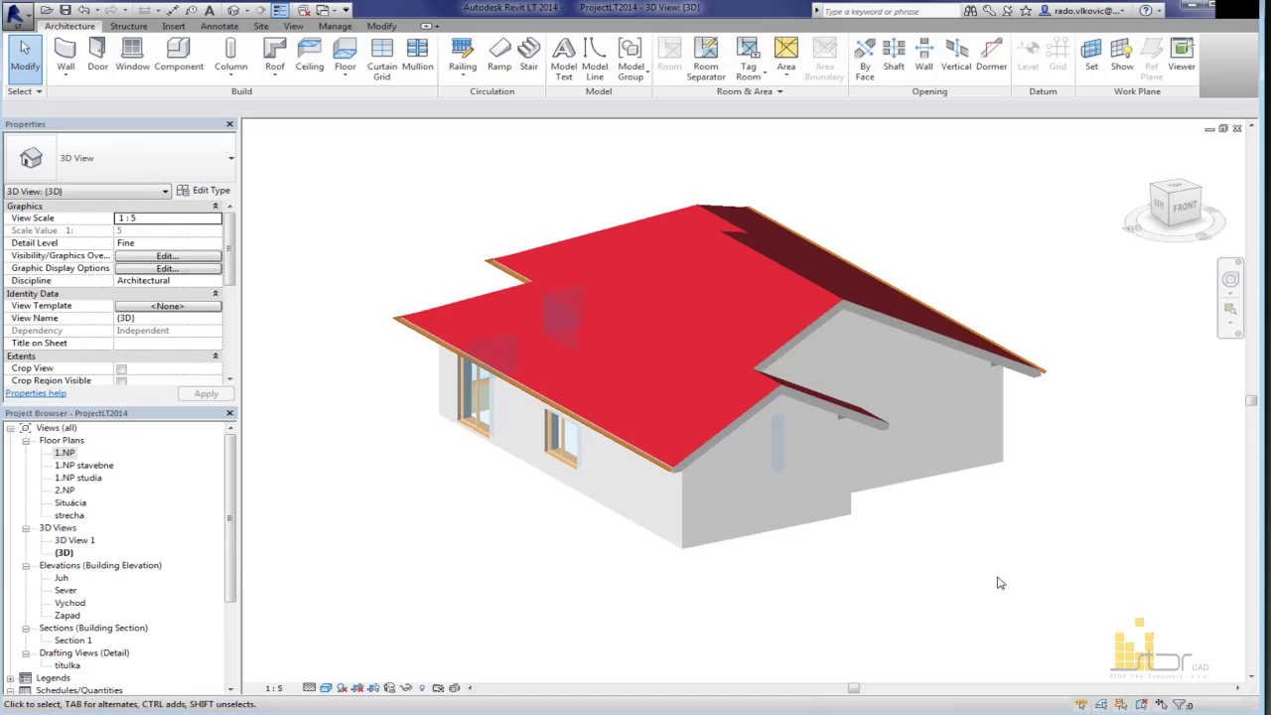
pyautogui.doubleClick(69, 504)
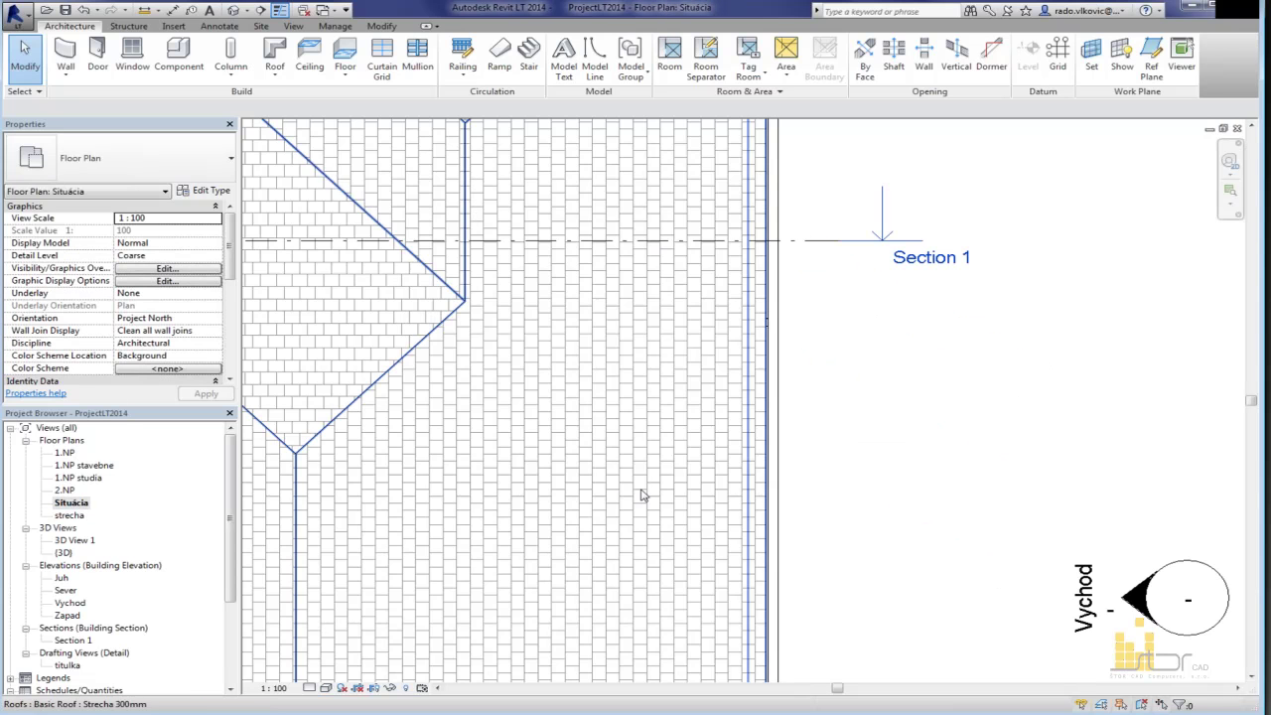
pyautogui.scroll(-9, 1001, 461)
pyautogui.moveTo(1003, 493); pyautogui.dragTo(841, 409, button='middle')
pyautogui.scroll(2, 823, 399)
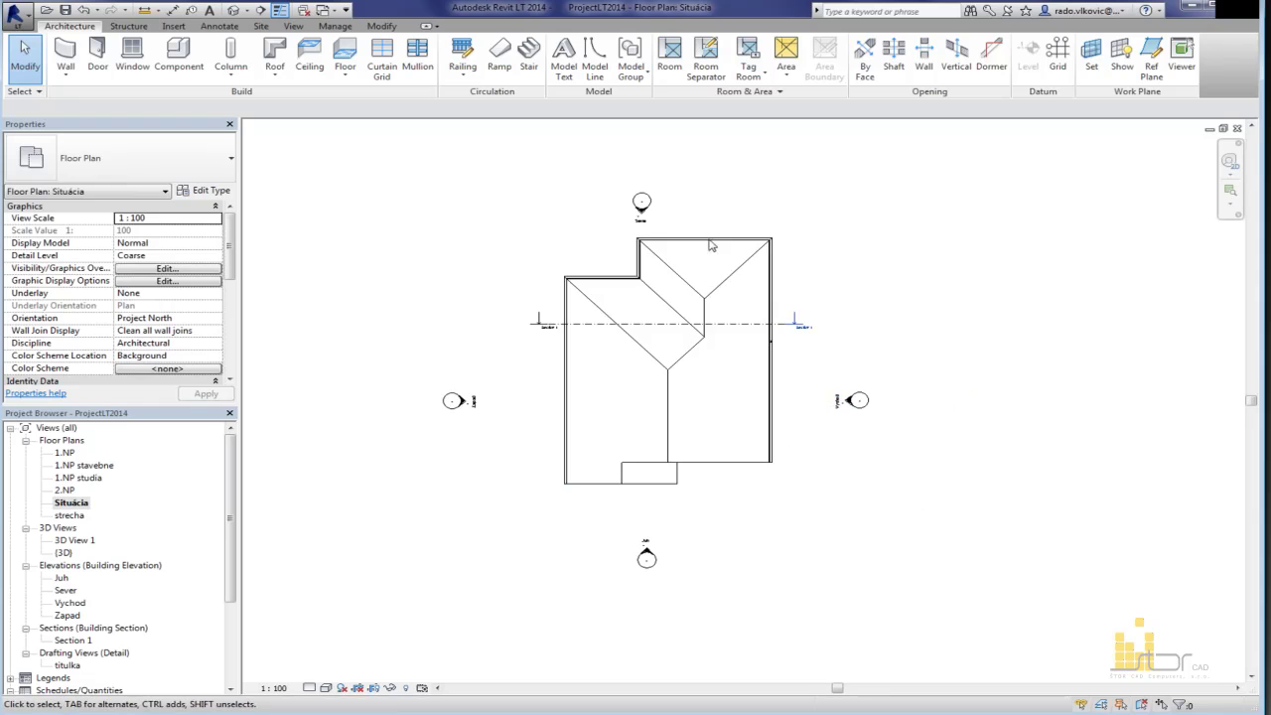
pyautogui.scroll(-1, 849, 388)
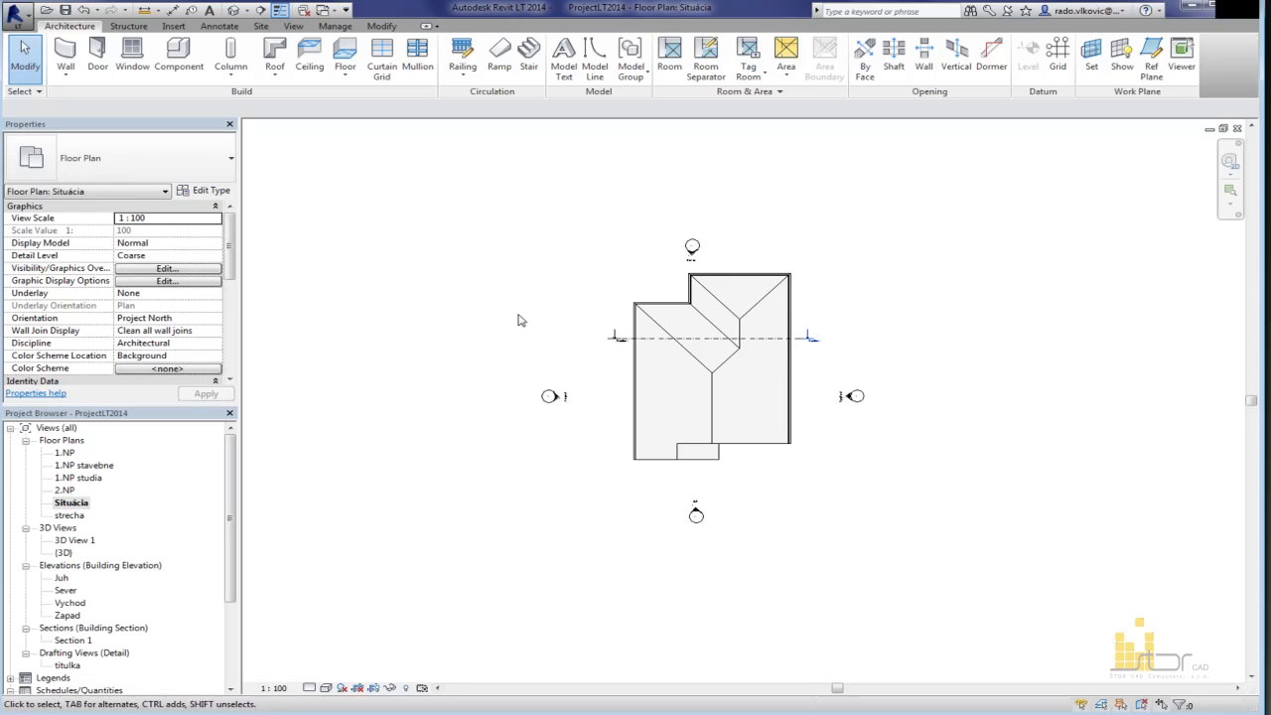
pyautogui.scroll(-2, 888, 460)
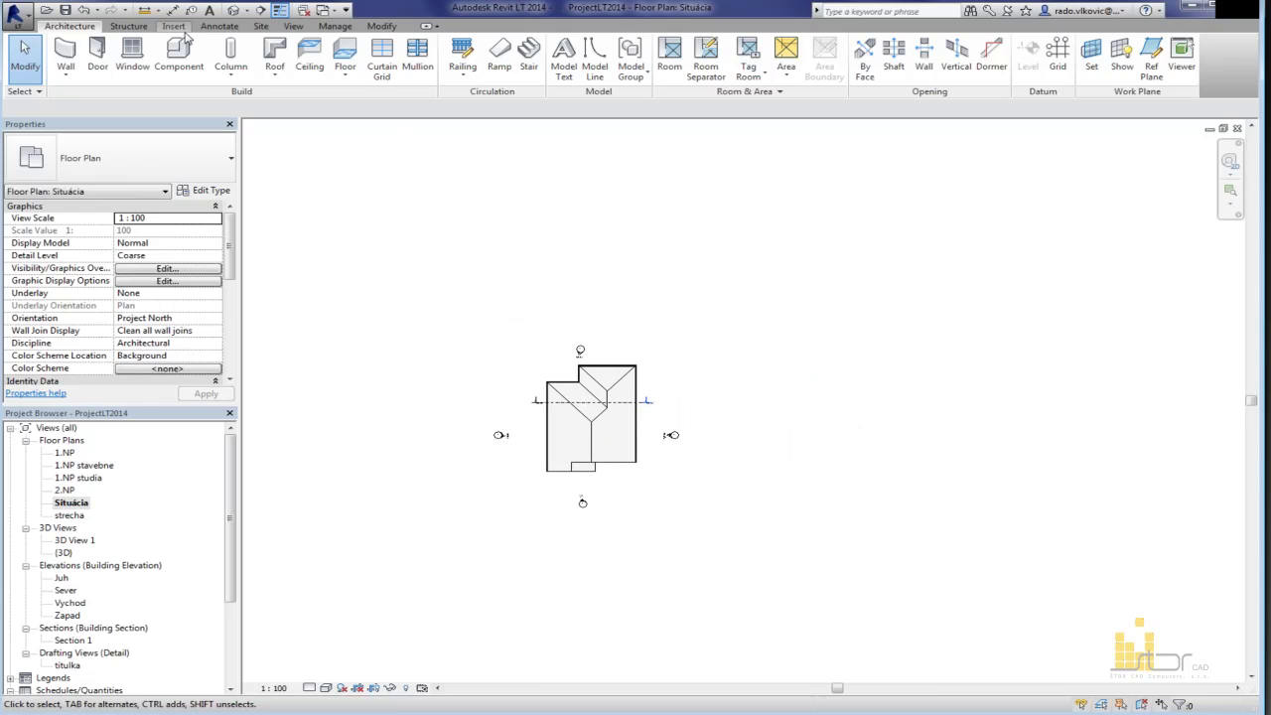
# Step: Start a toposurface and place an inner ring of points around the house at absolute elevation 0
pyautogui.click(332, 27)
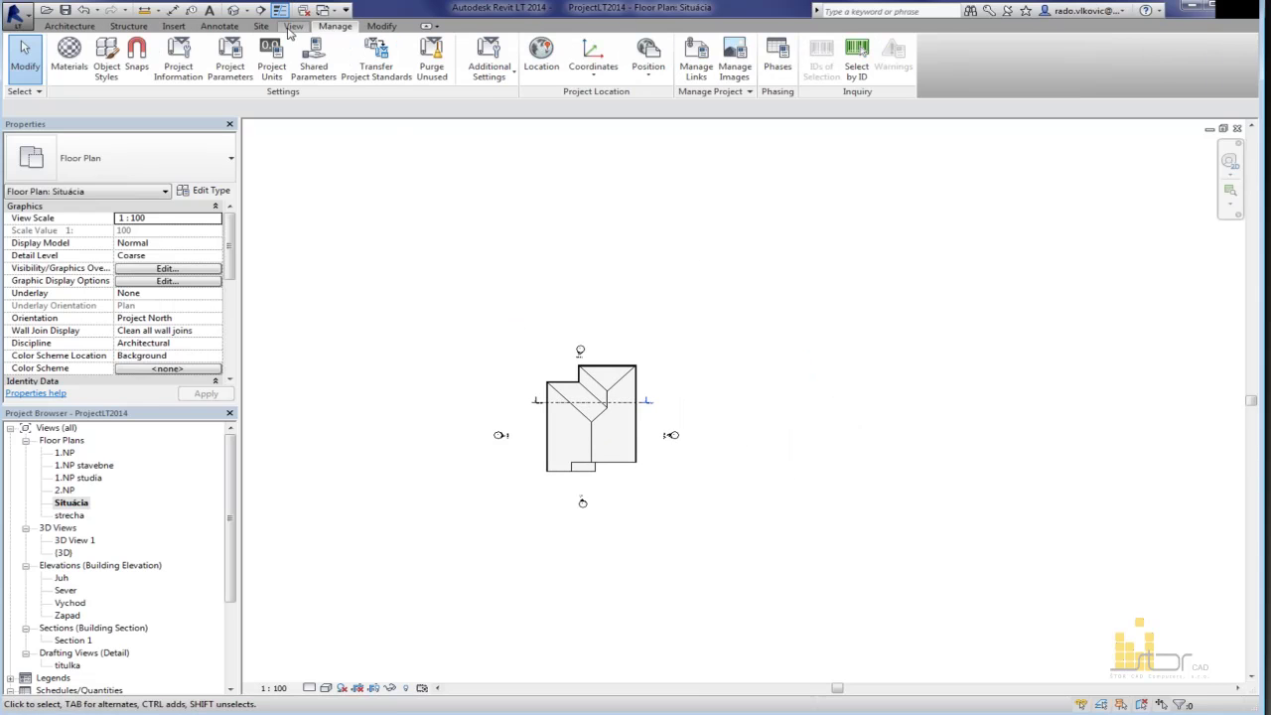
pyautogui.click(261, 26)
pyautogui.click(75, 60)
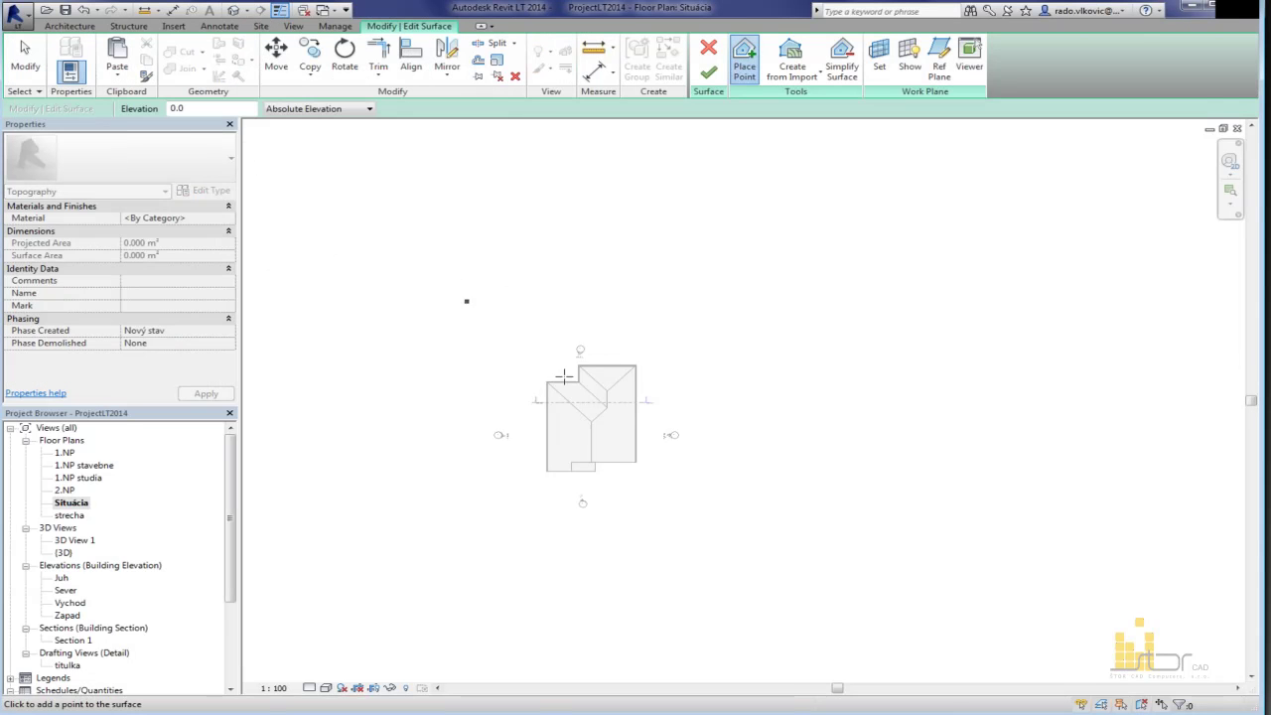
pyautogui.click(513, 348)
pyautogui.click(675, 353)
pyautogui.click(664, 509)
pyautogui.click(555, 502)
# Step: Add an outer ring of terrain points at absolute elevation -2000 far around the house
pyautogui.click(491, 126)
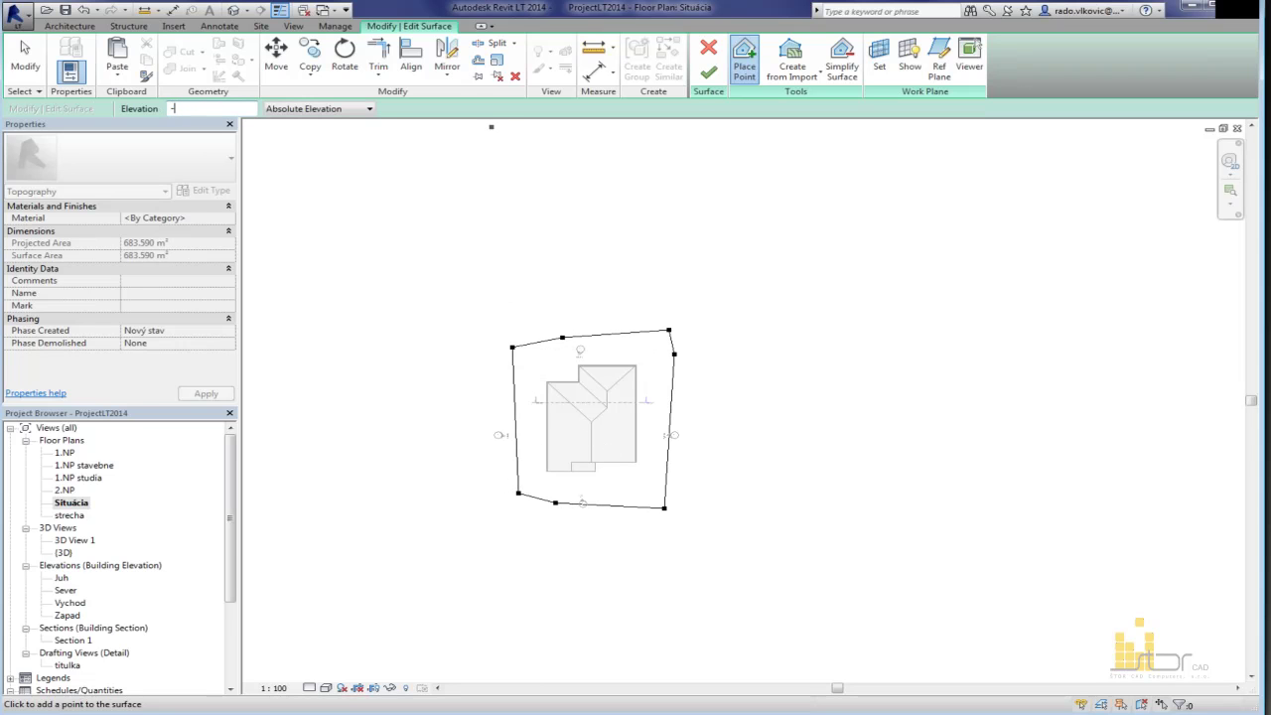
pyautogui.click(705, 223)
pyautogui.click(795, 248)
pyautogui.click(776, 449)
pyautogui.click(770, 481)
pyautogui.click(848, 602)
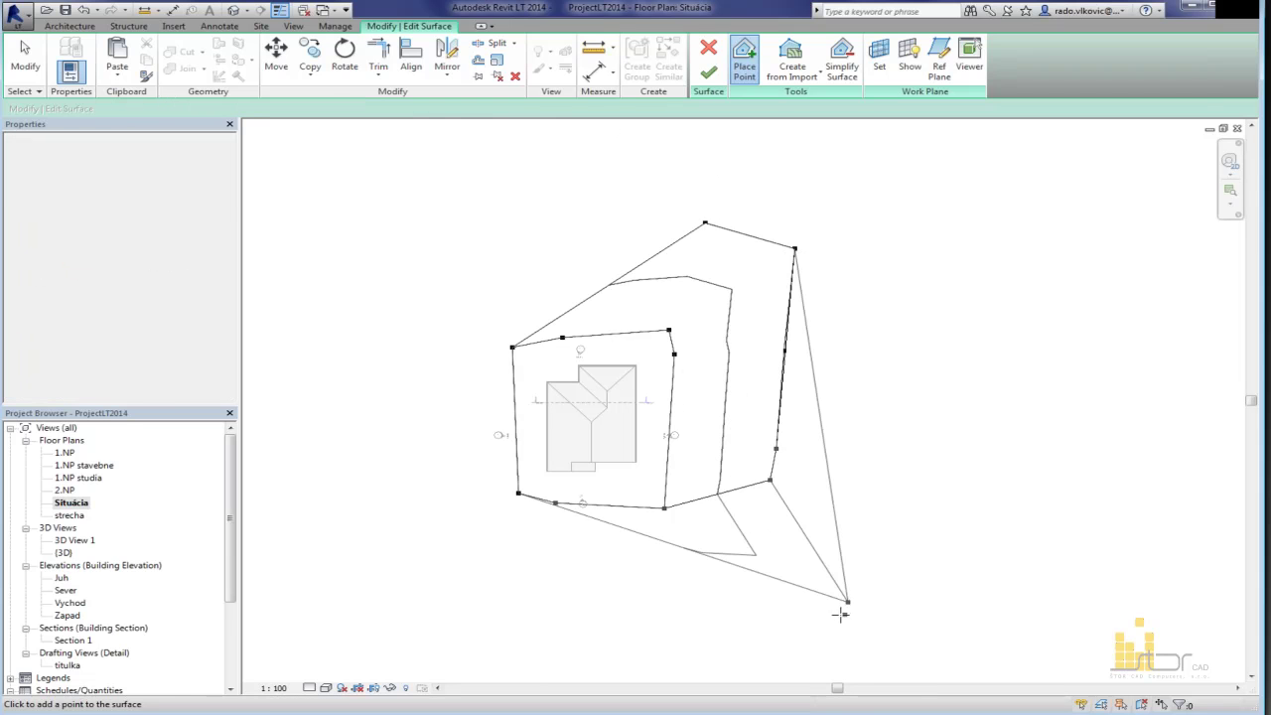
pyautogui.click(534, 651)
pyautogui.click(432, 651)
pyautogui.click(314, 525)
pyautogui.click(325, 407)
pyautogui.click(334, 286)
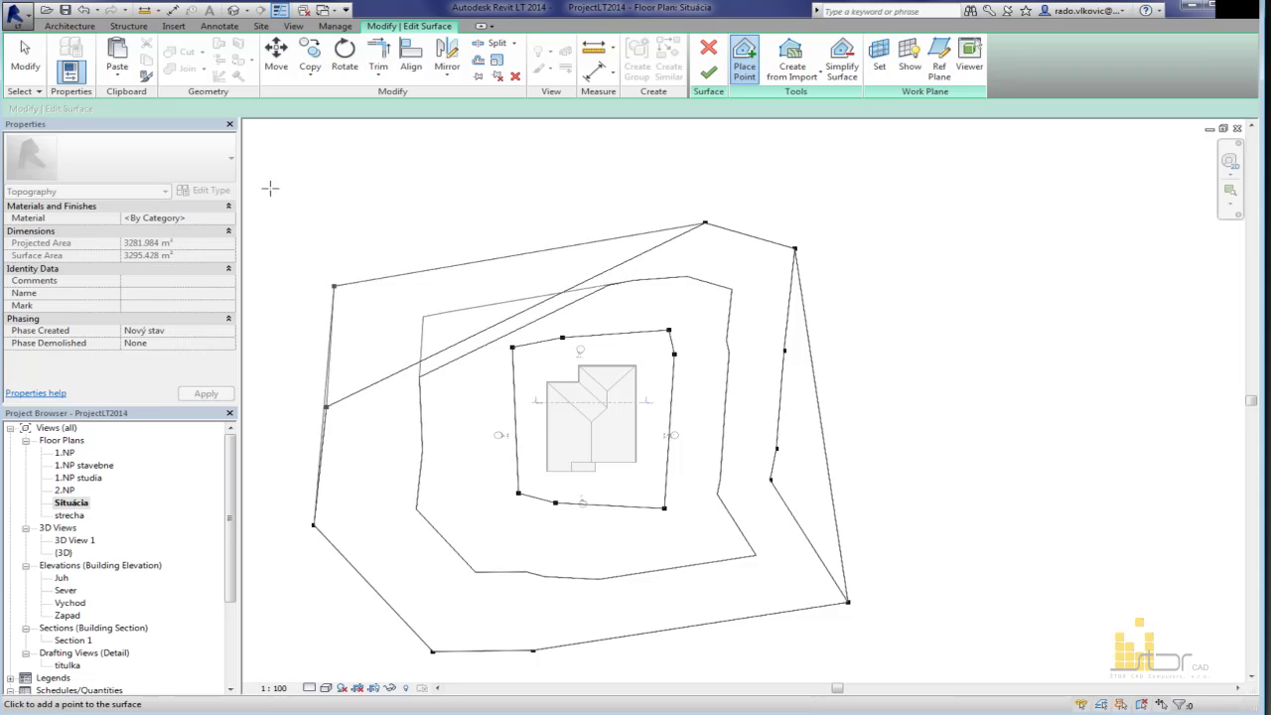
pyautogui.click(314, 185)
pyautogui.click(469, 176)
pyautogui.click(685, 188)
pyautogui.click(838, 175)
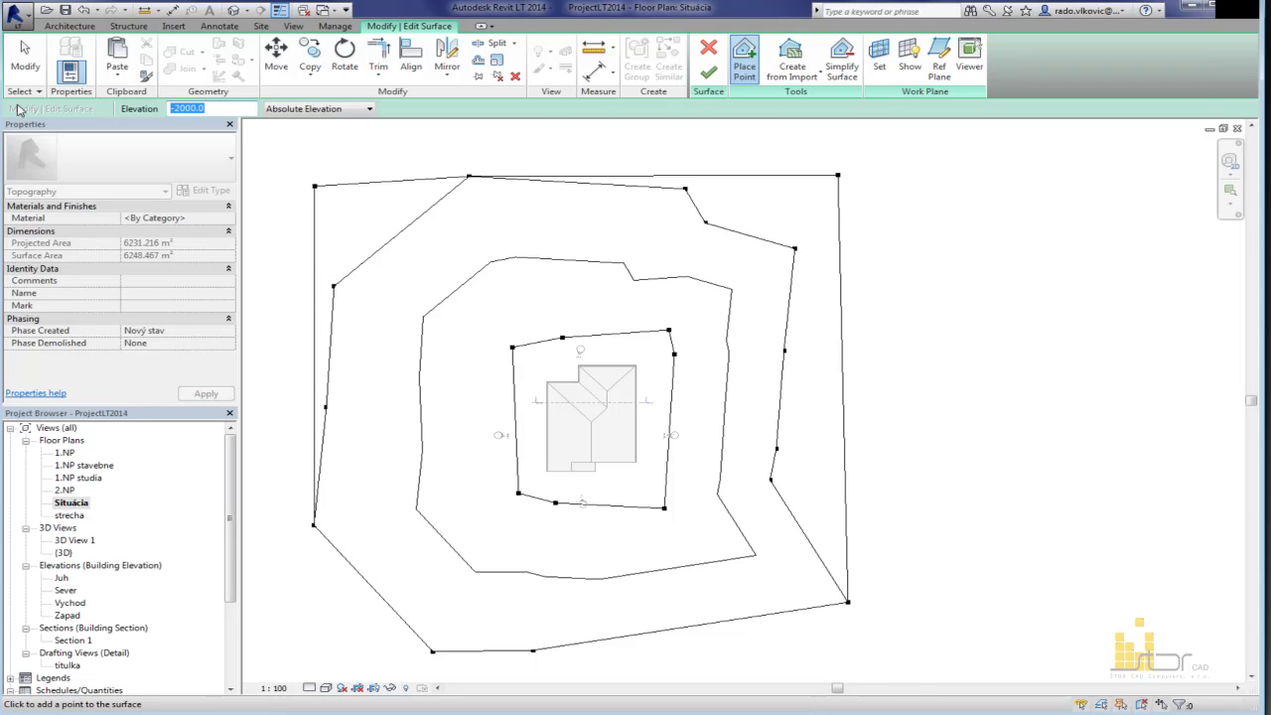
# Step: Add a cluster of terrain points at absolute elevation 1500 in the northwest corner of the plot to form a mound
pyautogui.click(399, 216)
pyautogui.click(375, 221)
pyautogui.click(363, 230)
pyautogui.click(364, 246)
pyautogui.click(369, 256)
pyautogui.click(376, 252)
pyautogui.click(393, 244)
pyautogui.click(409, 240)
pyautogui.click(429, 239)
pyautogui.click(445, 231)
pyautogui.click(468, 212)
pyautogui.click(456, 207)
pyautogui.click(408, 216)
pyautogui.click(370, 285)
pyautogui.click(383, 295)
pyautogui.click(395, 291)
pyautogui.click(396, 273)
pyautogui.click(408, 263)
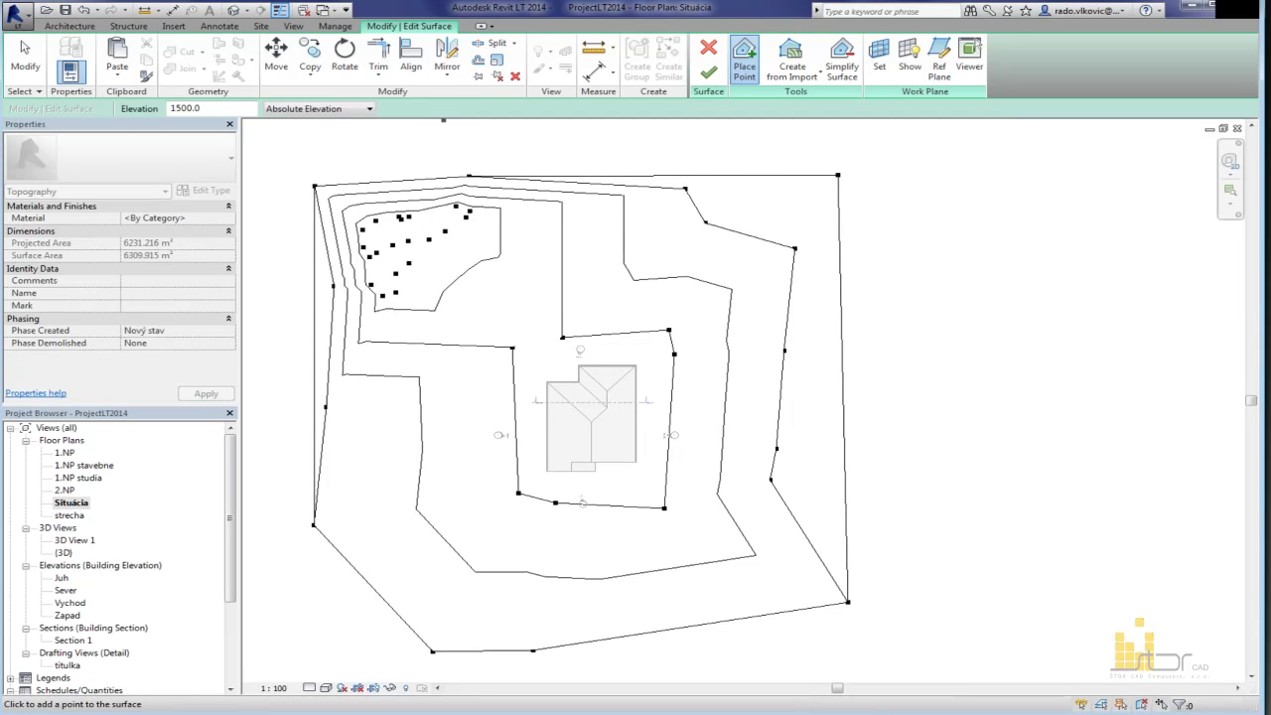
pyautogui.press('Escape')
# Step: In the 3D view, raise five interior points at the rear of the mound to elevation 2500
pyautogui.click(232, 10)
pyautogui.keyDown('shift'); pyautogui.moveTo(685, 361); pyautogui.dragTo(719, 445, button='middle'); pyautogui.keyUp('shift')
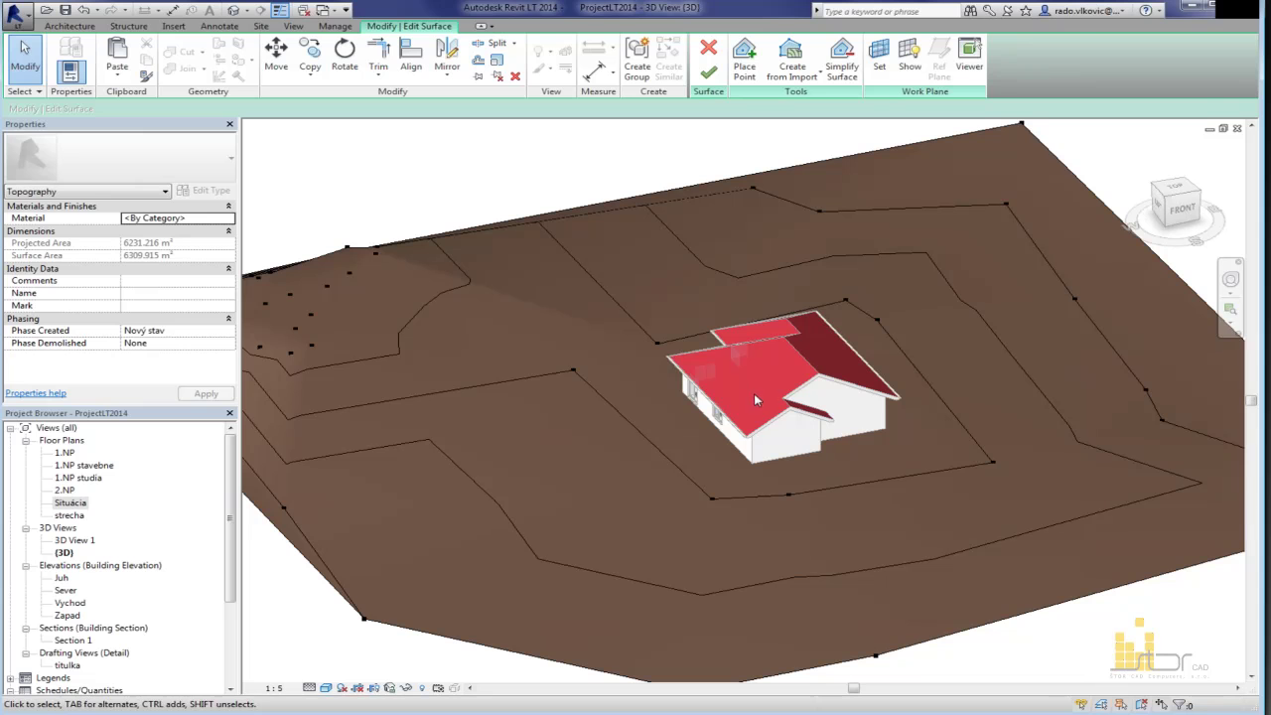
pyautogui.click(712, 498)
pyautogui.keyDown('shift'); pyautogui.moveTo(939, 498); pyautogui.dragTo(404, 334, button='middle'); pyautogui.keyUp('shift')
pyautogui.scroll(2, 402, 328)
pyautogui.moveTo(455, 384); pyautogui.dragTo(593, 440)
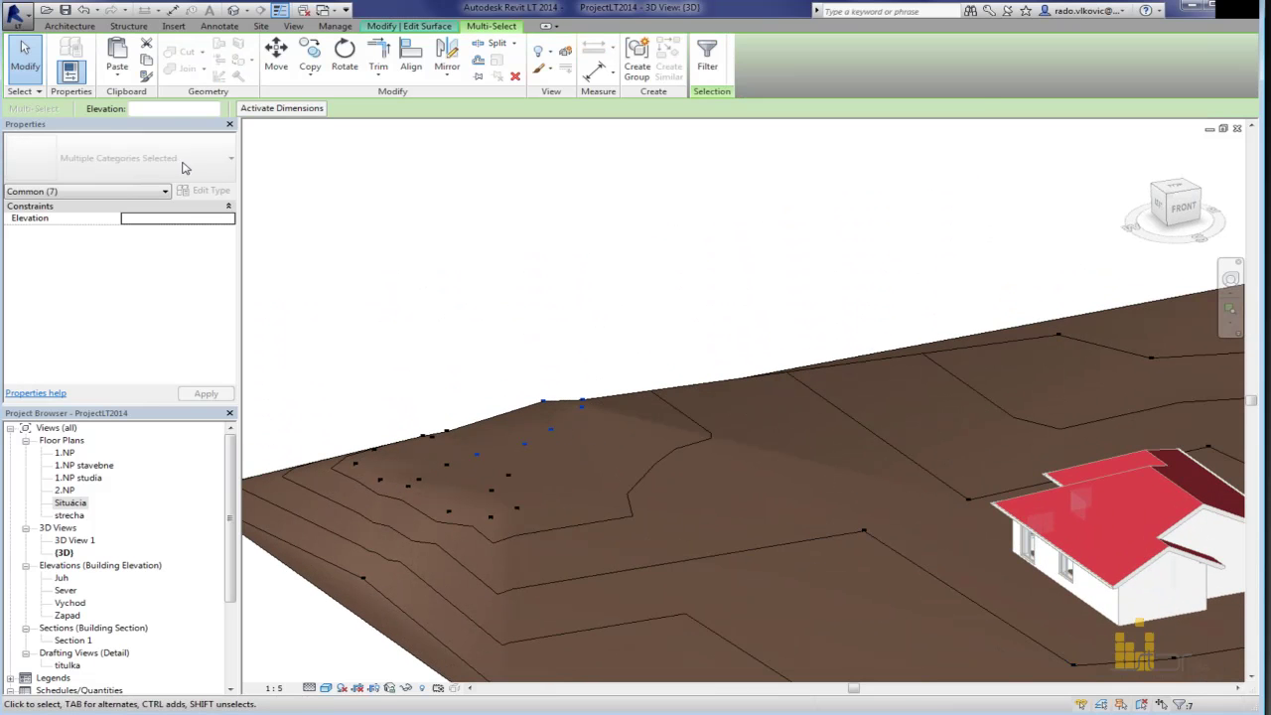
pyautogui.click(679, 391)
pyautogui.keyDown('shift'); pyautogui.moveTo(646, 421); pyautogui.dragTo(661, 671, button='middle'); pyautogui.keyUp('shift')
pyautogui.moveTo(502, 283); pyautogui.dragTo(615, 436, button='middle')
pyautogui.moveTo(738, 426); pyautogui.dragTo(738, 426)
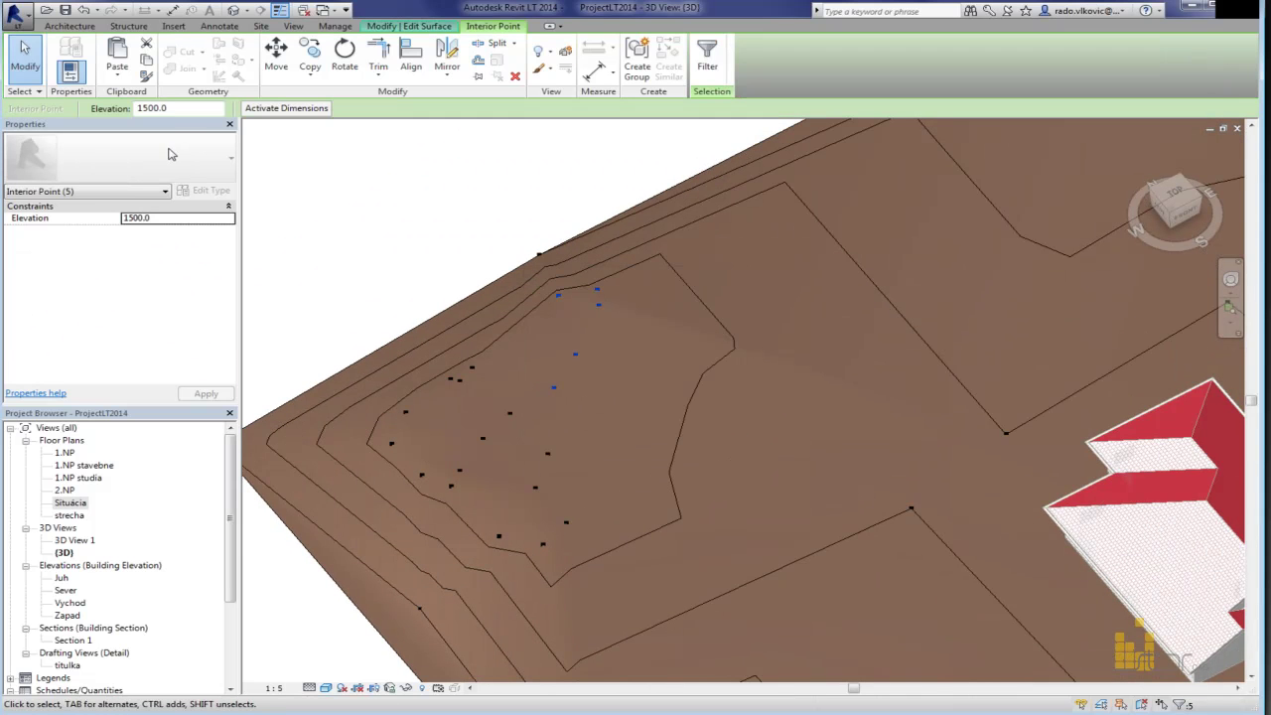
pyautogui.press('Return')
pyautogui.click(707, 333)
# Step: Check the terrain from the back side of the house and finish the toposurface
pyautogui.scroll(-3, 708, 334)
pyautogui.keyDown('shift'); pyautogui.moveTo(723, 342); pyautogui.dragTo(1051, 286, button='middle'); pyautogui.keyUp('shift')
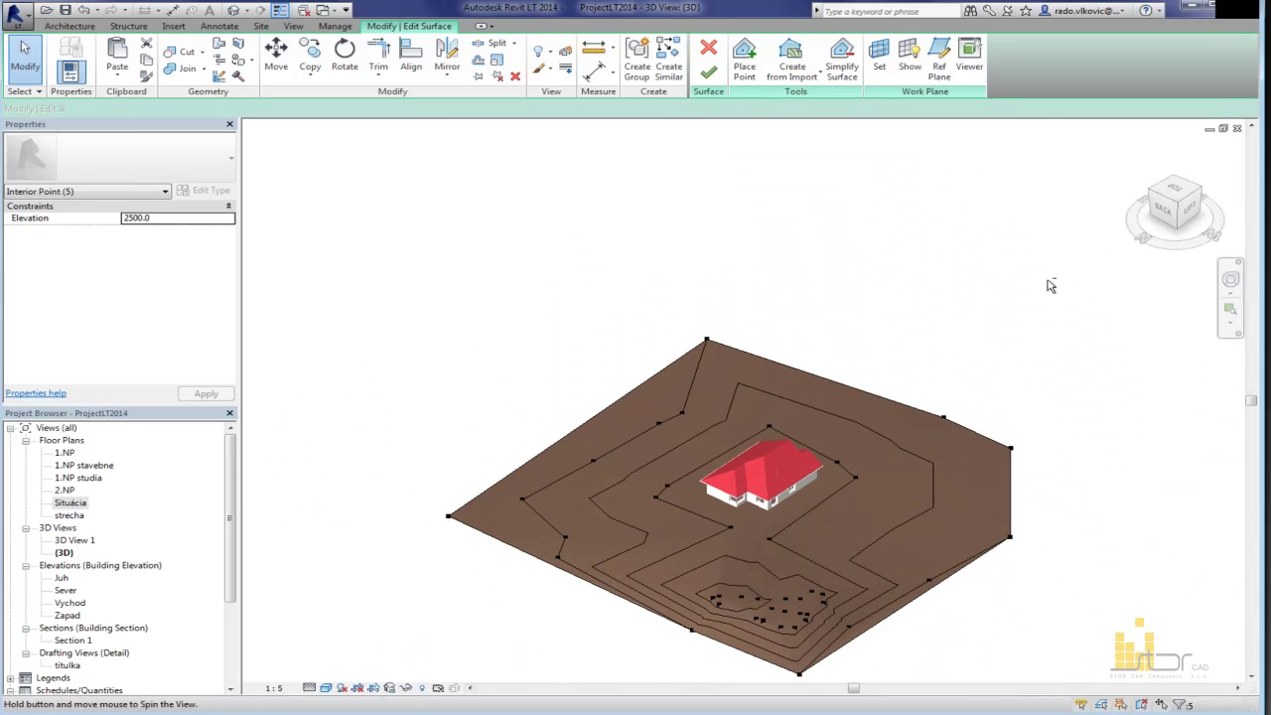
pyautogui.click(711, 71)
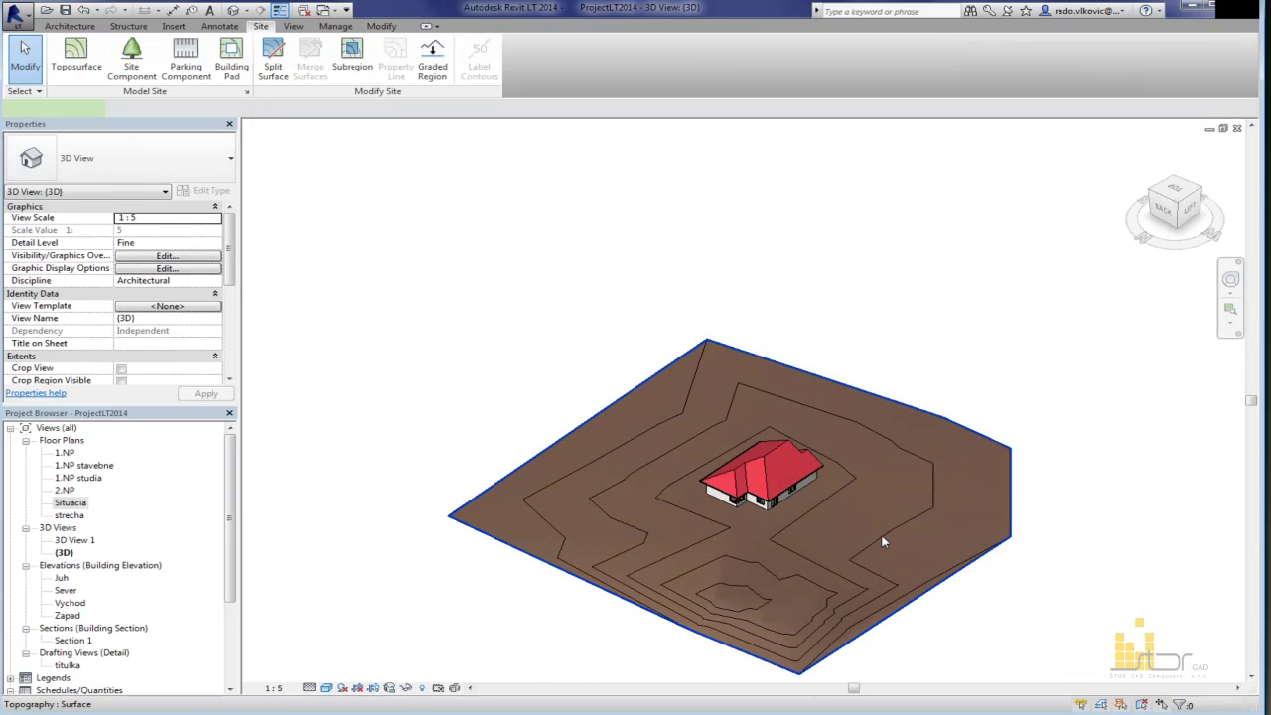
# Step: Assign the Site - Grass material to the toposurface
pyautogui.click(769, 480)
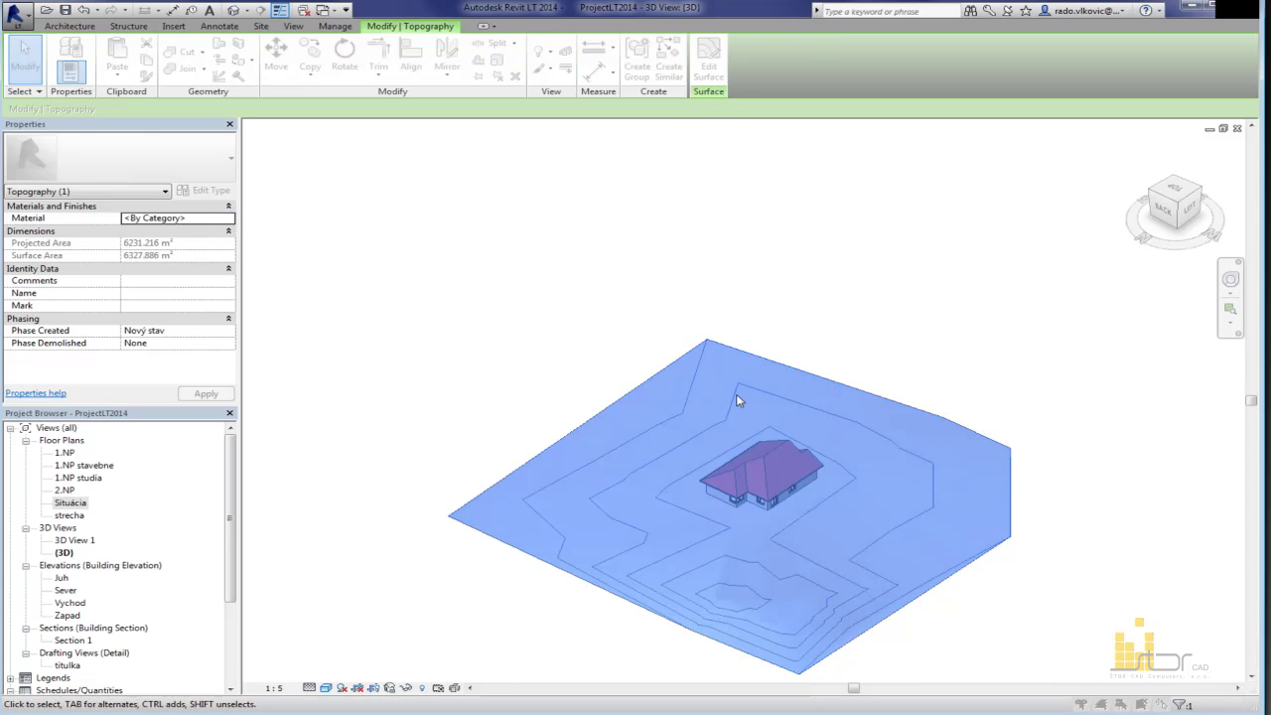
pyautogui.click(228, 217)
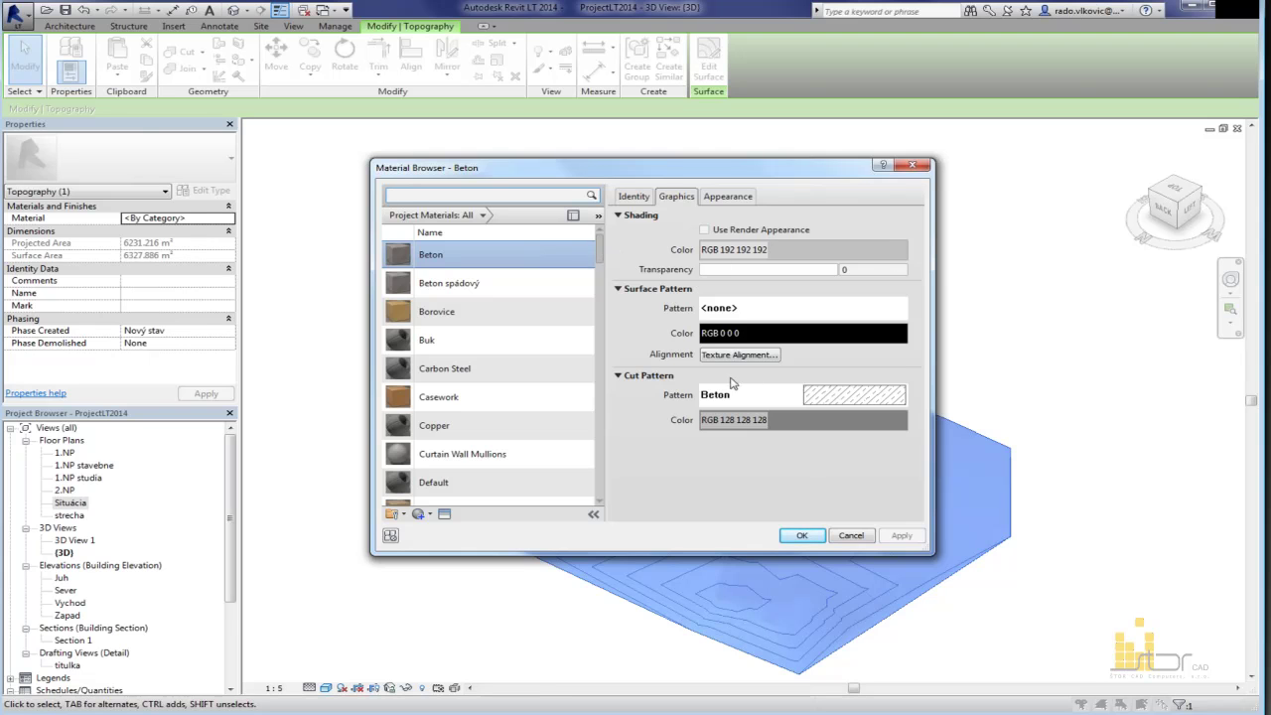
pyautogui.moveTo(601, 254)
pyautogui.mouseDown()
pyautogui.moveTo(601, 283)
pyautogui.moveTo(599, 247)
pyautogui.mouseUp()
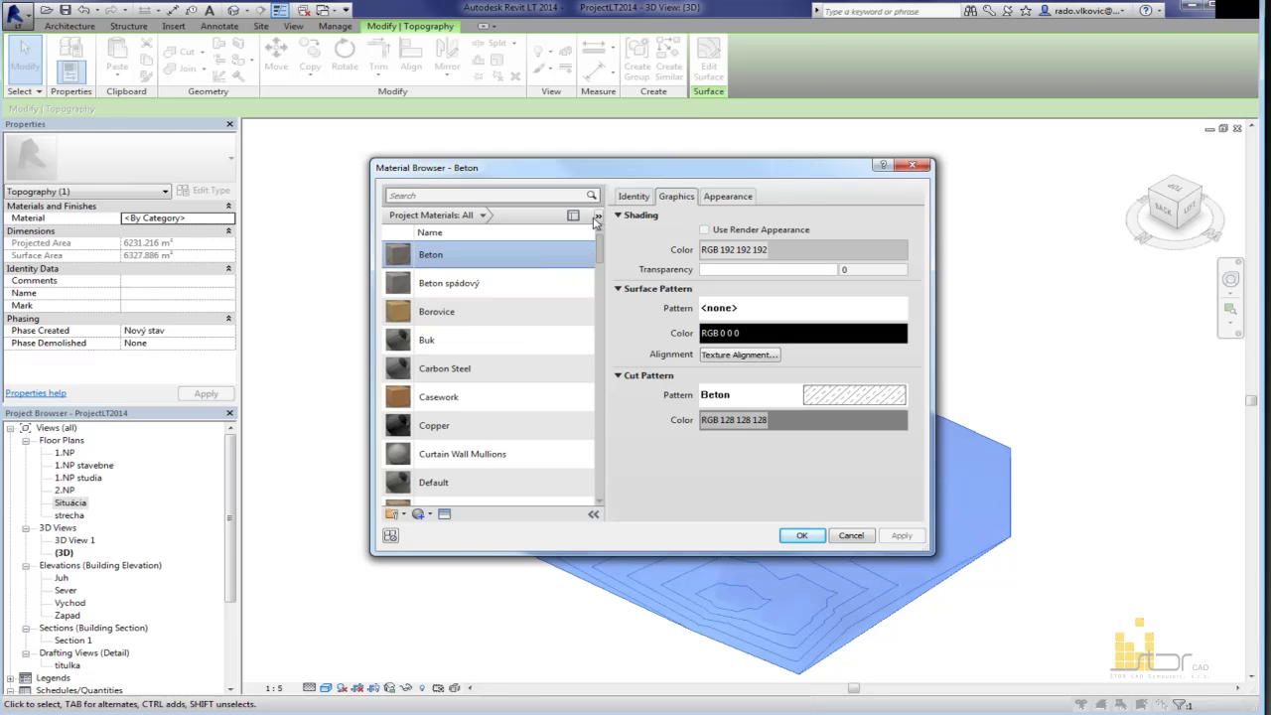
pyautogui.click(536, 286)
pyautogui.click(533, 312)
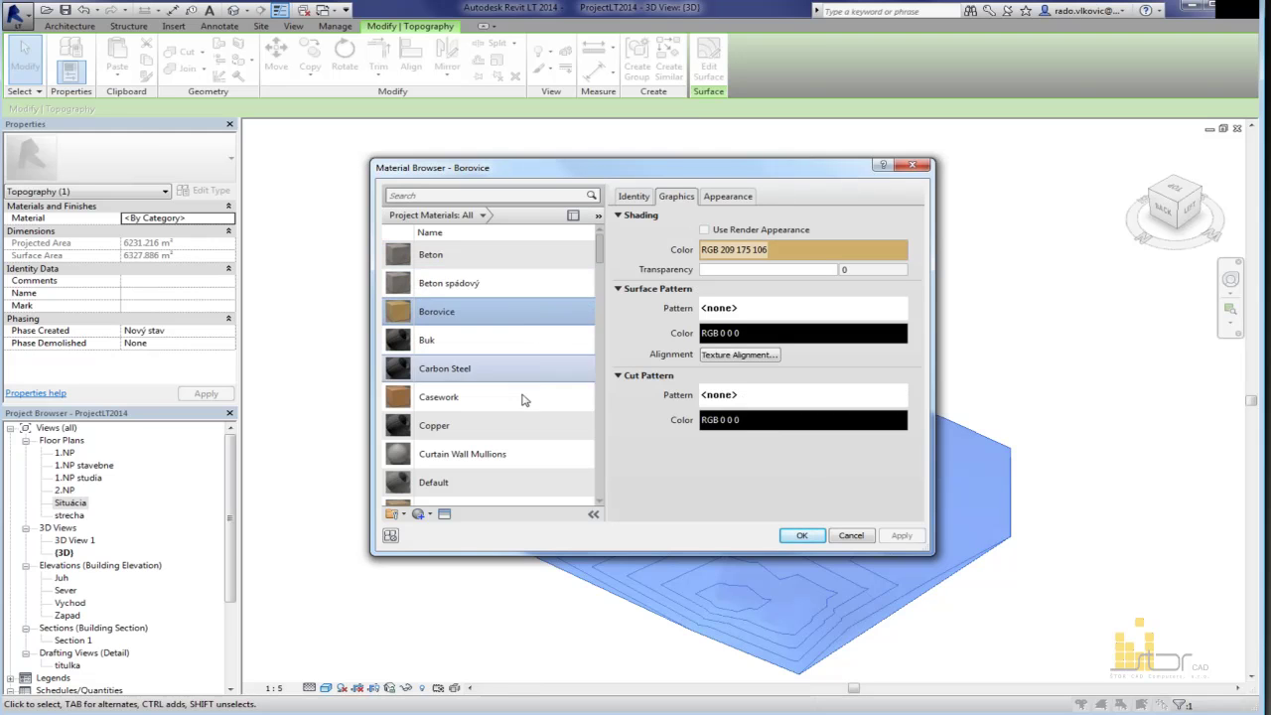
pyautogui.scroll(-3, 524, 395)
pyautogui.scroll(3, 523, 395)
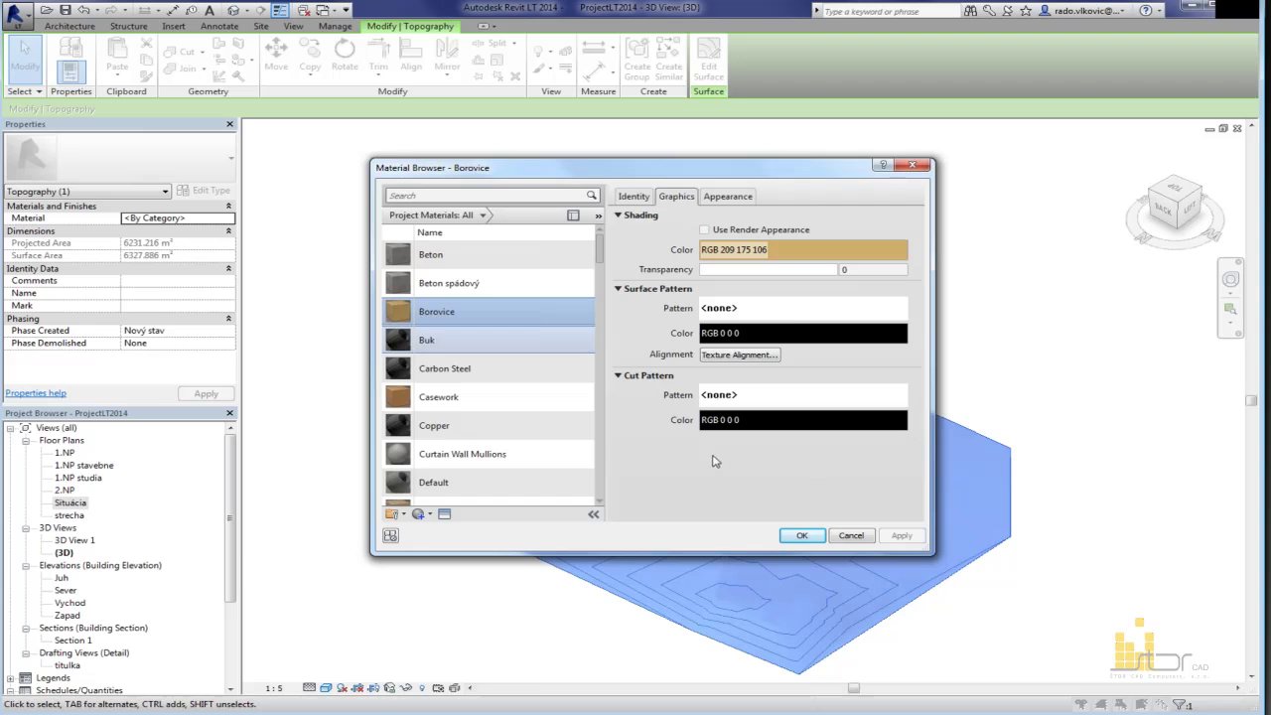
pyautogui.click(725, 197)
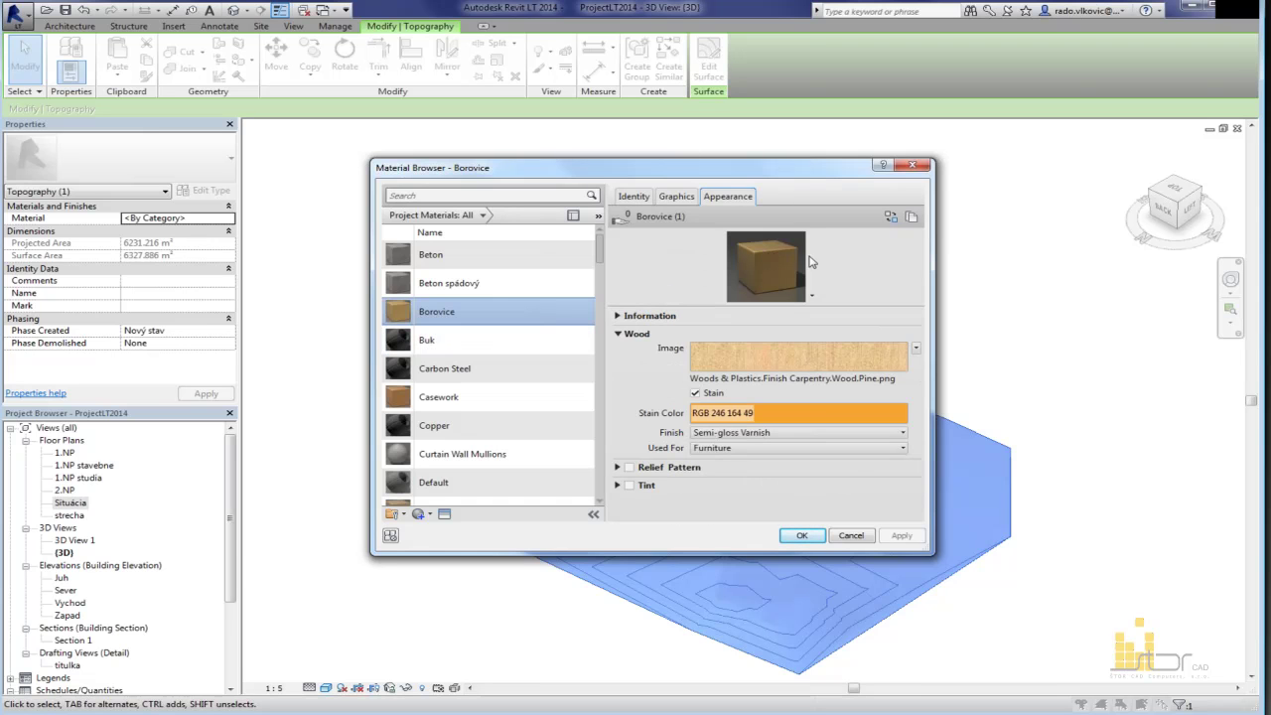
pyautogui.click(502, 396)
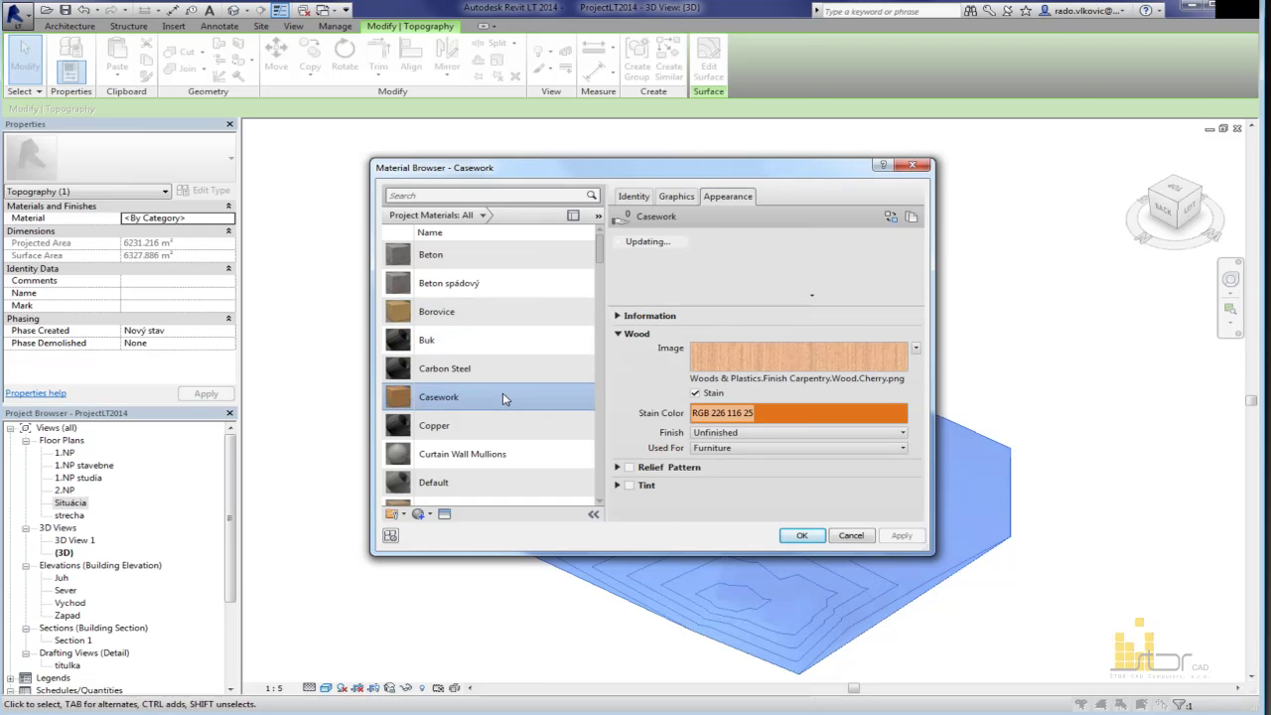
pyautogui.press('s')
pyautogui.scroll(-3, 502, 400)
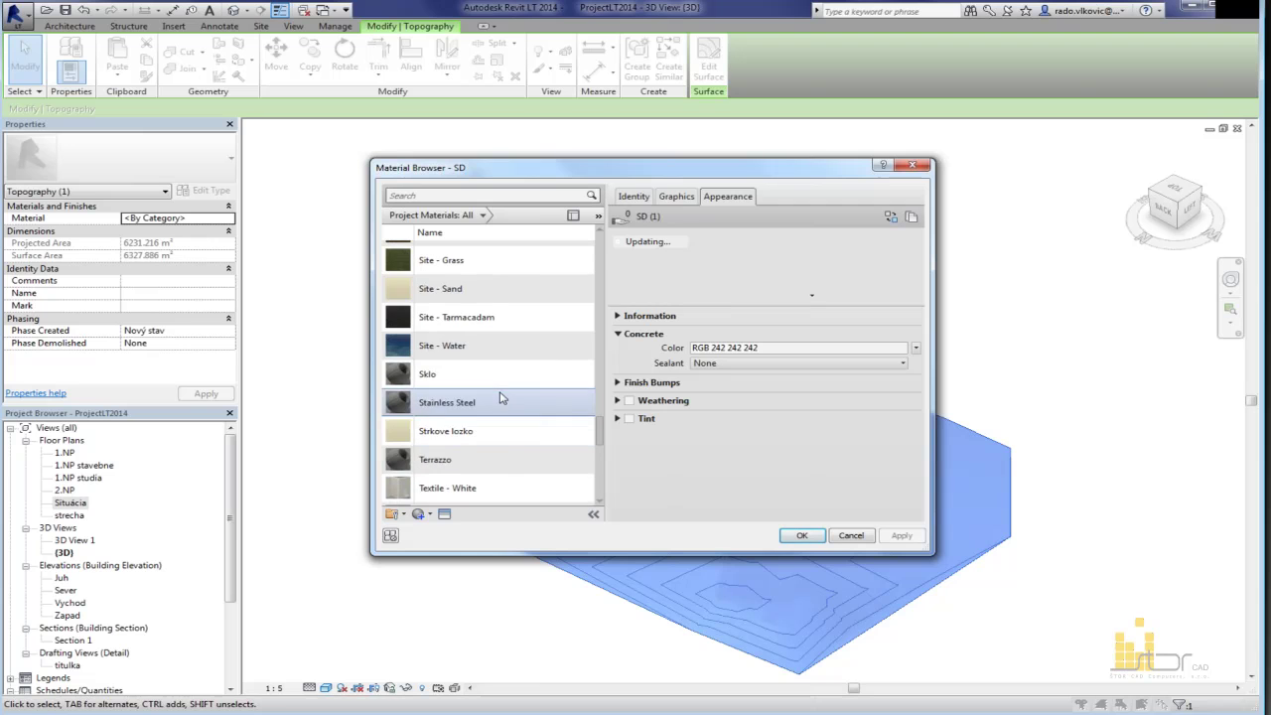
pyautogui.click(460, 271)
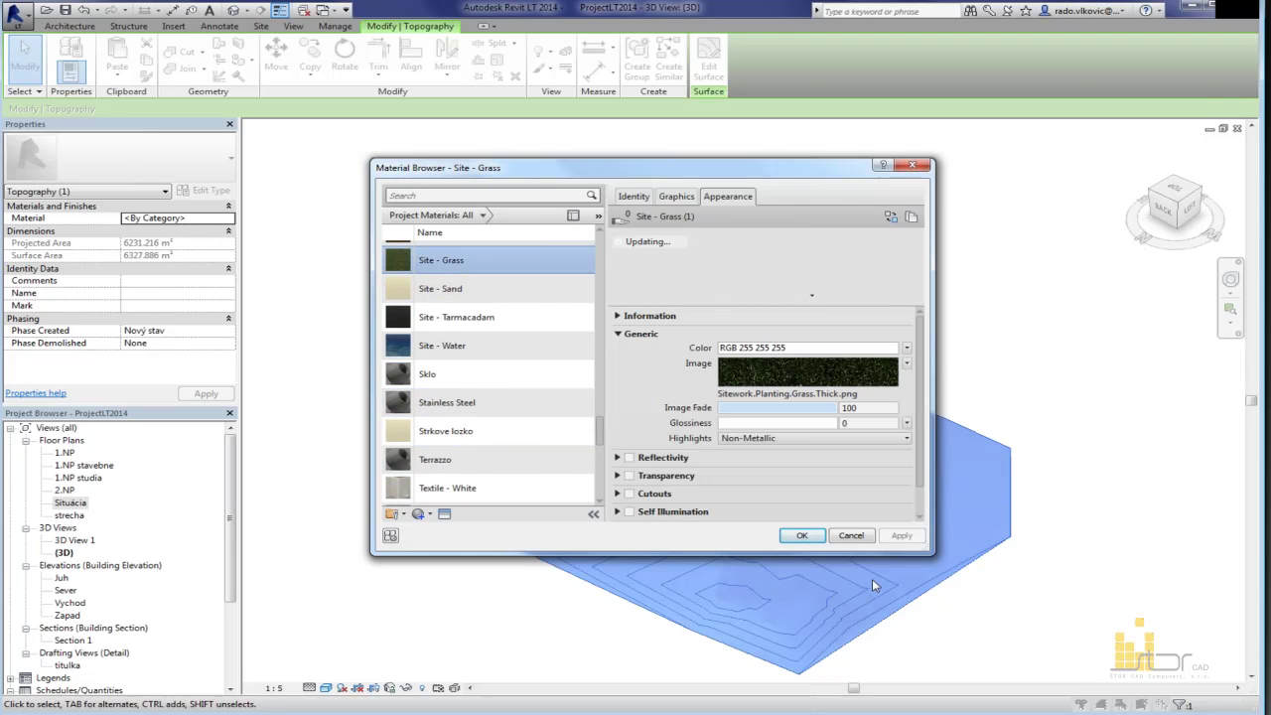
pyautogui.click(802, 536)
pyautogui.click(460, 587)
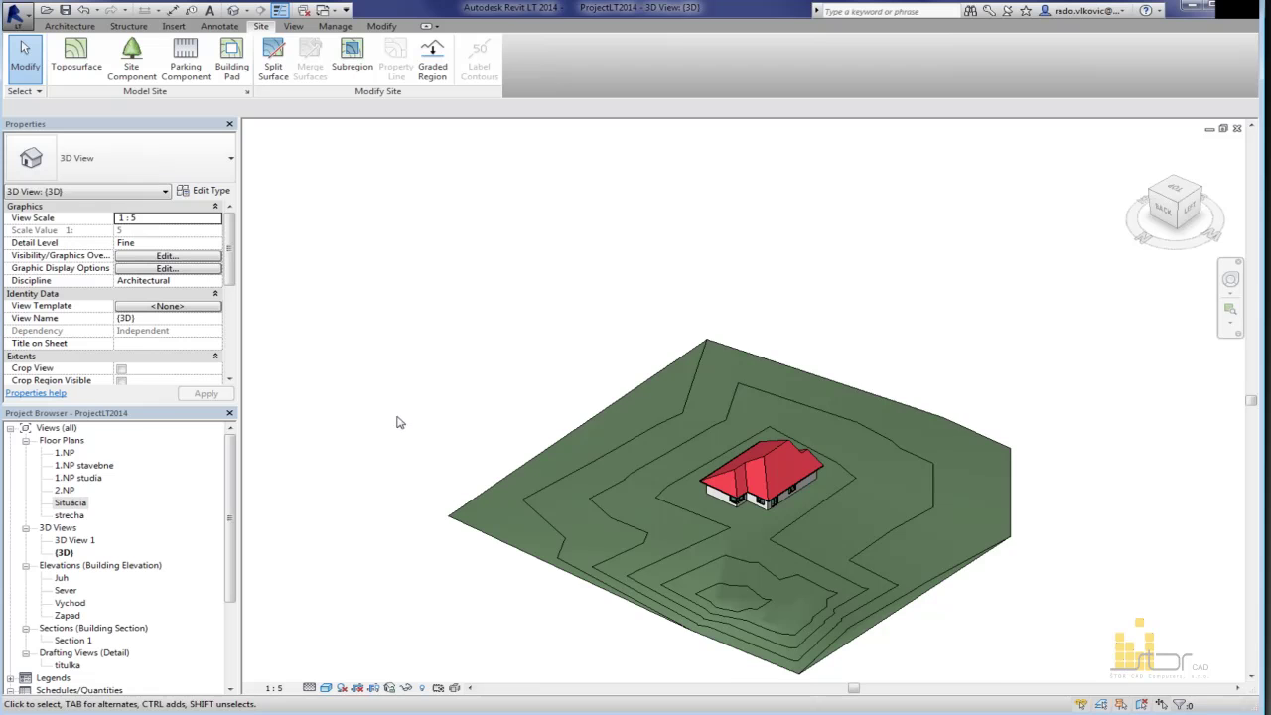
# Step: Place four Yellow Pine - 27.4 Meters trees on the terrain, three south of the house and one near the plot's east edge
pyautogui.click(131, 57)
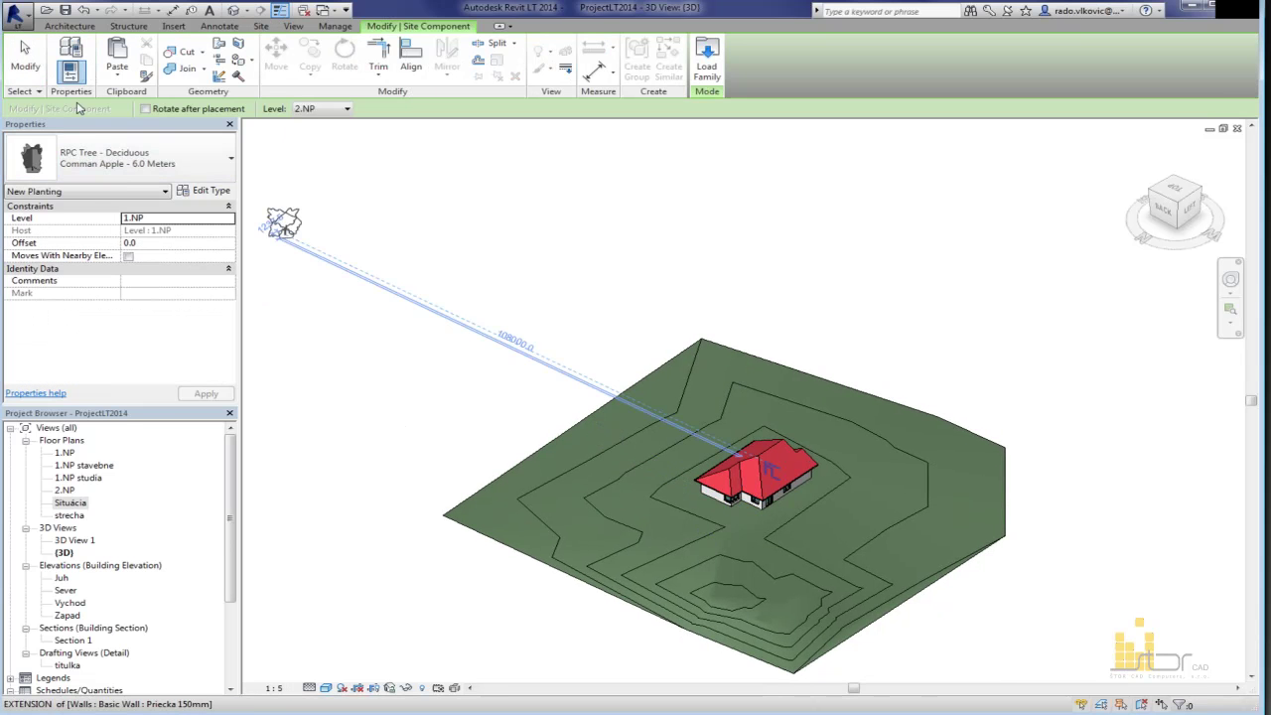
pyautogui.click(109, 159)
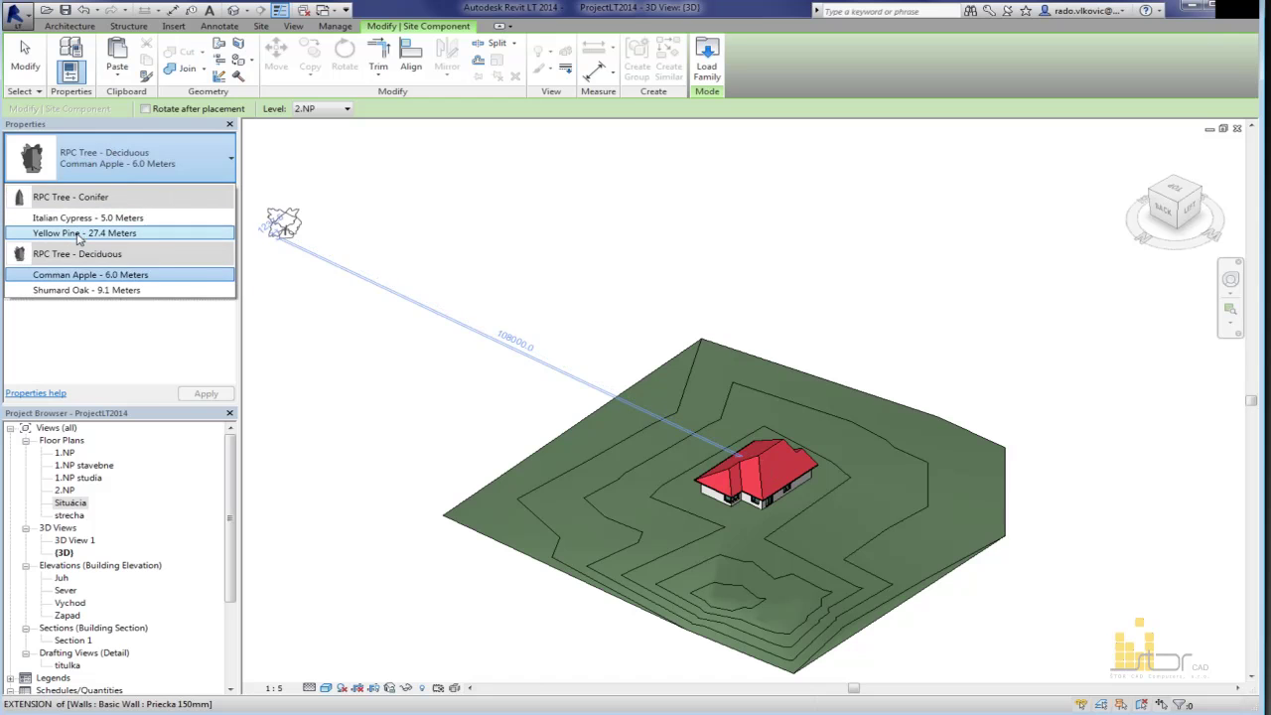
pyautogui.moveTo(82, 238)
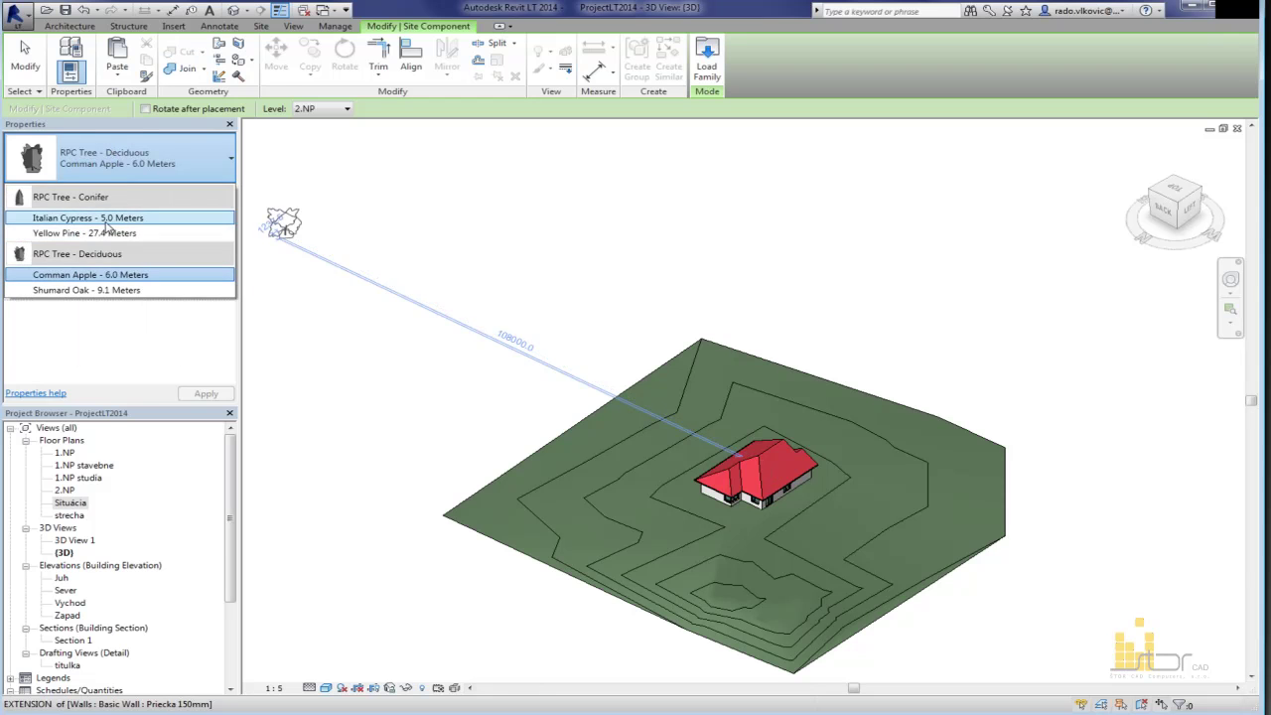
pyautogui.click(111, 234)
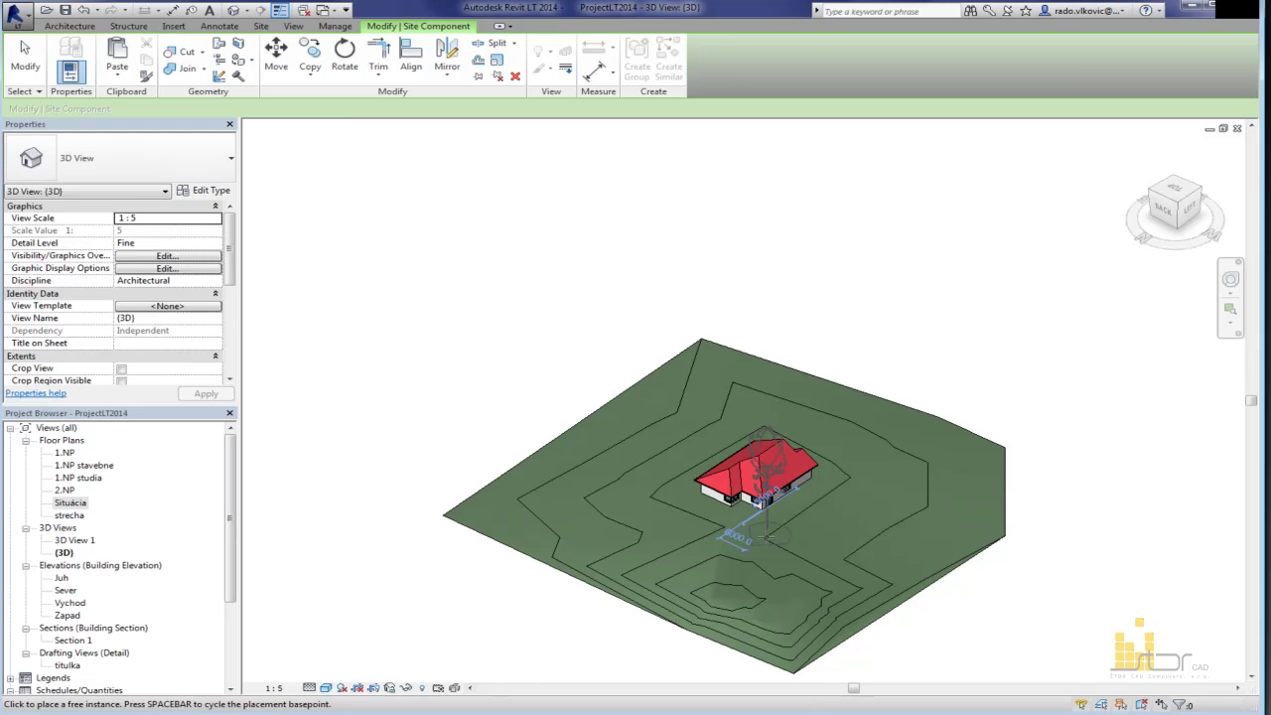
pyautogui.keyDown('shift'); pyautogui.moveTo(771, 541); pyautogui.dragTo(1037, 562, button='middle'); pyautogui.keyUp('shift')
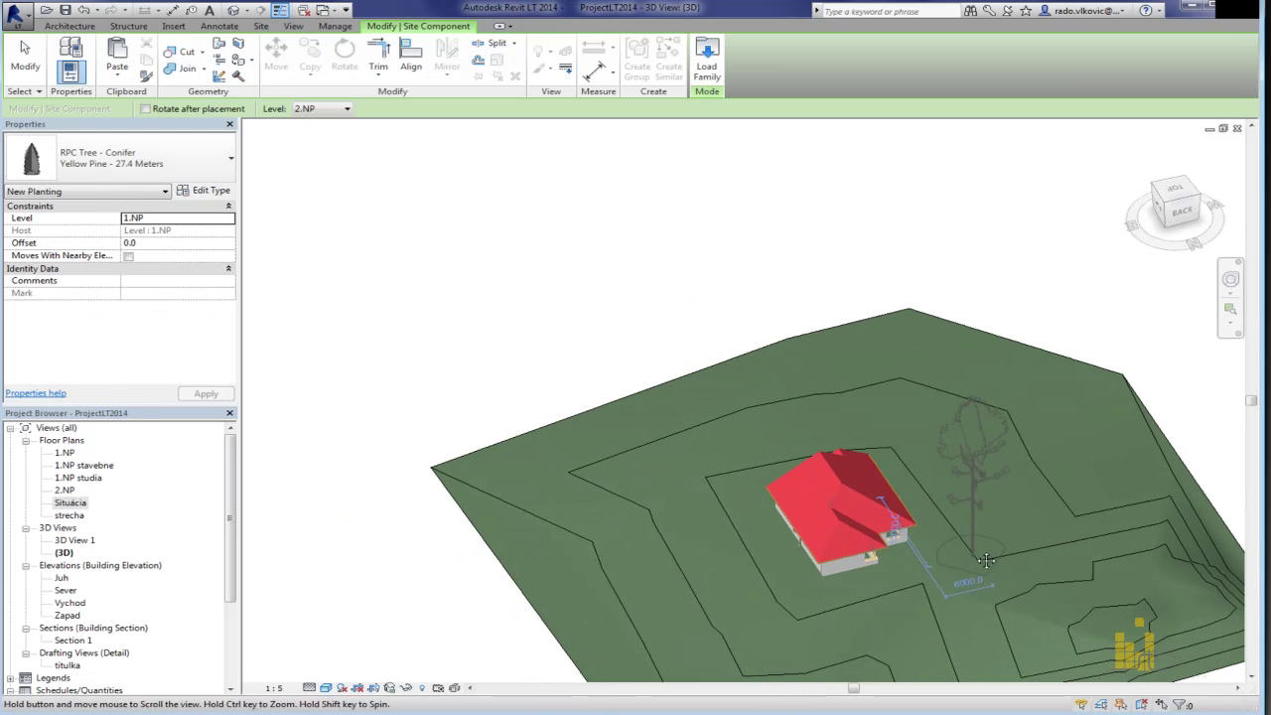
pyautogui.click(923, 428)
pyautogui.click(830, 402)
pyautogui.click(768, 434)
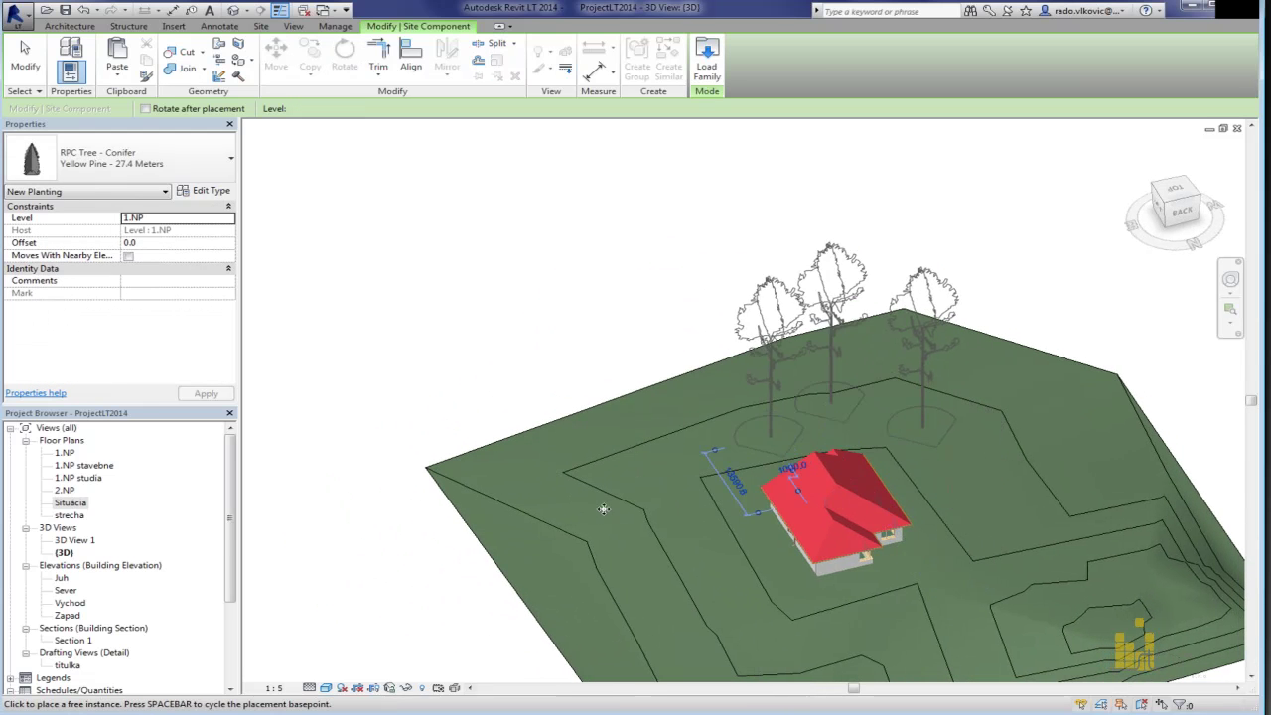
pyautogui.click(530, 569)
pyautogui.press('Escape')
pyautogui.press('Escape')
# Step: In the Situácia floor plan, create a camera view from the mound looking southeast past the house toward the trees
pyautogui.moveTo(440, 318); pyautogui.dragTo(30, 40, button='middle')
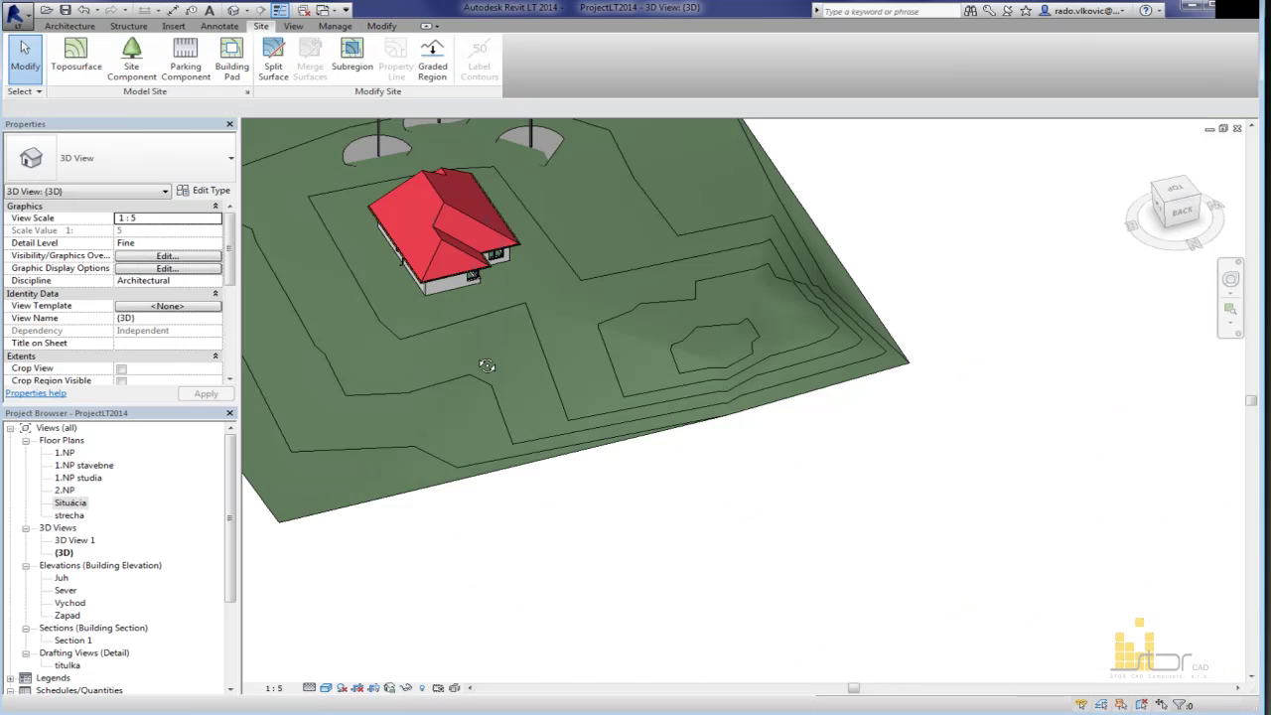
pyautogui.doubleClick(70, 503)
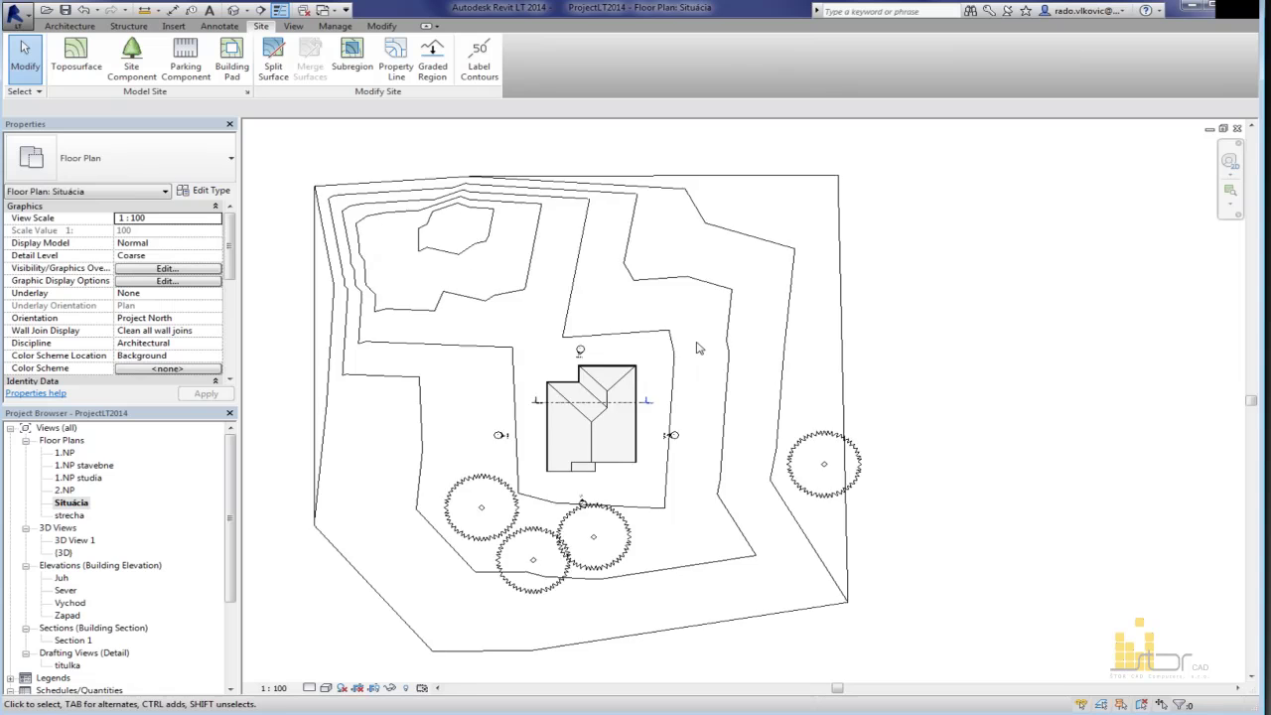
pyautogui.scroll(-2, 701, 350)
pyautogui.scroll(2, 758, 345)
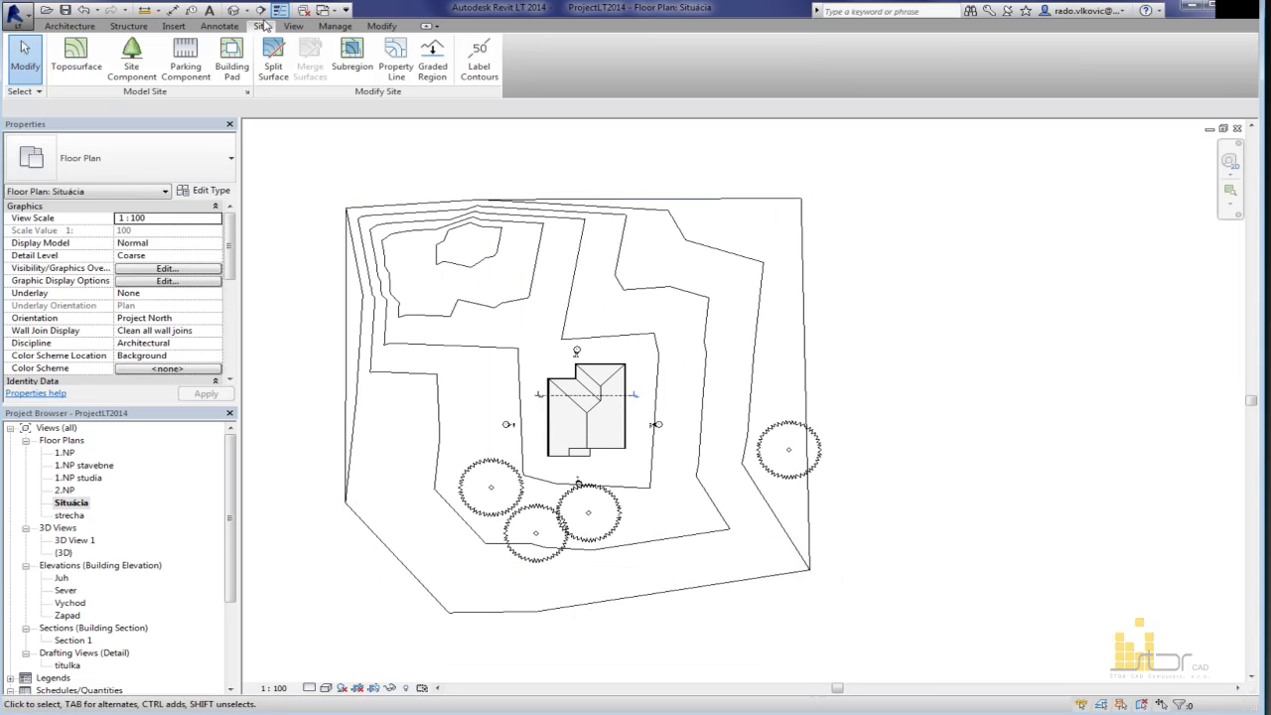
pyautogui.click(245, 11)
pyautogui.click(266, 44)
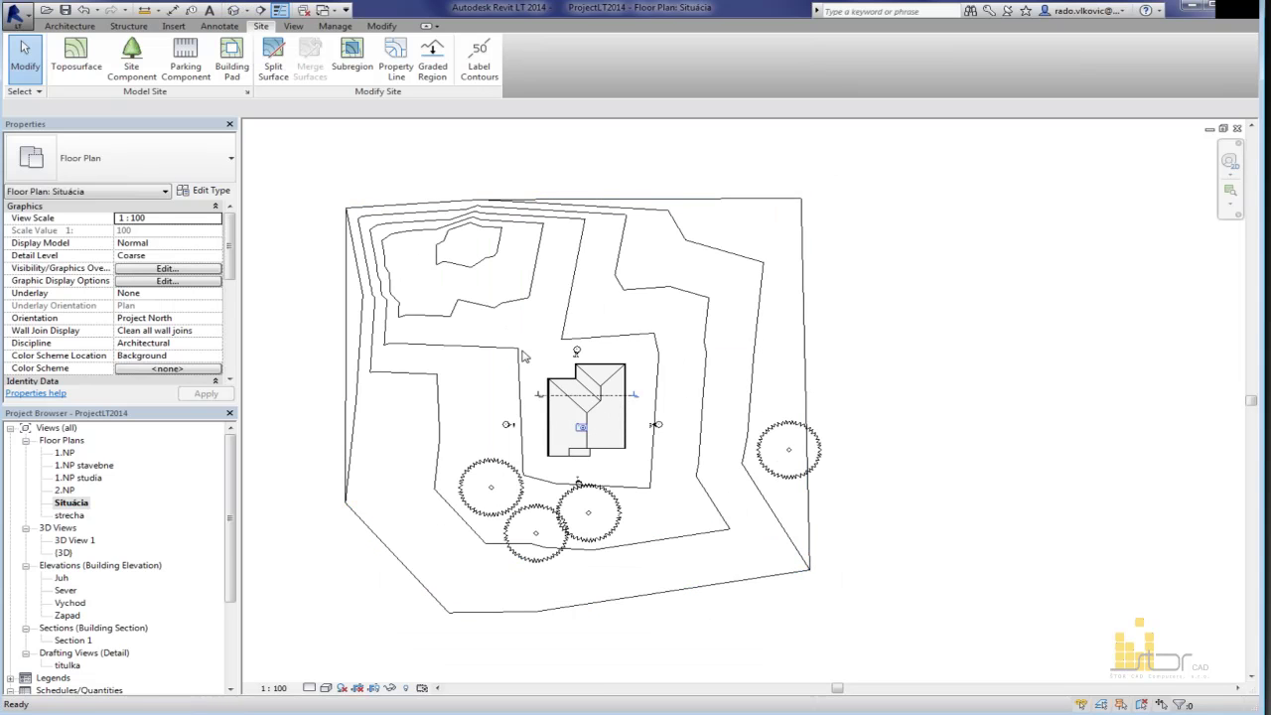
pyautogui.click(486, 274)
pyautogui.click(636, 521)
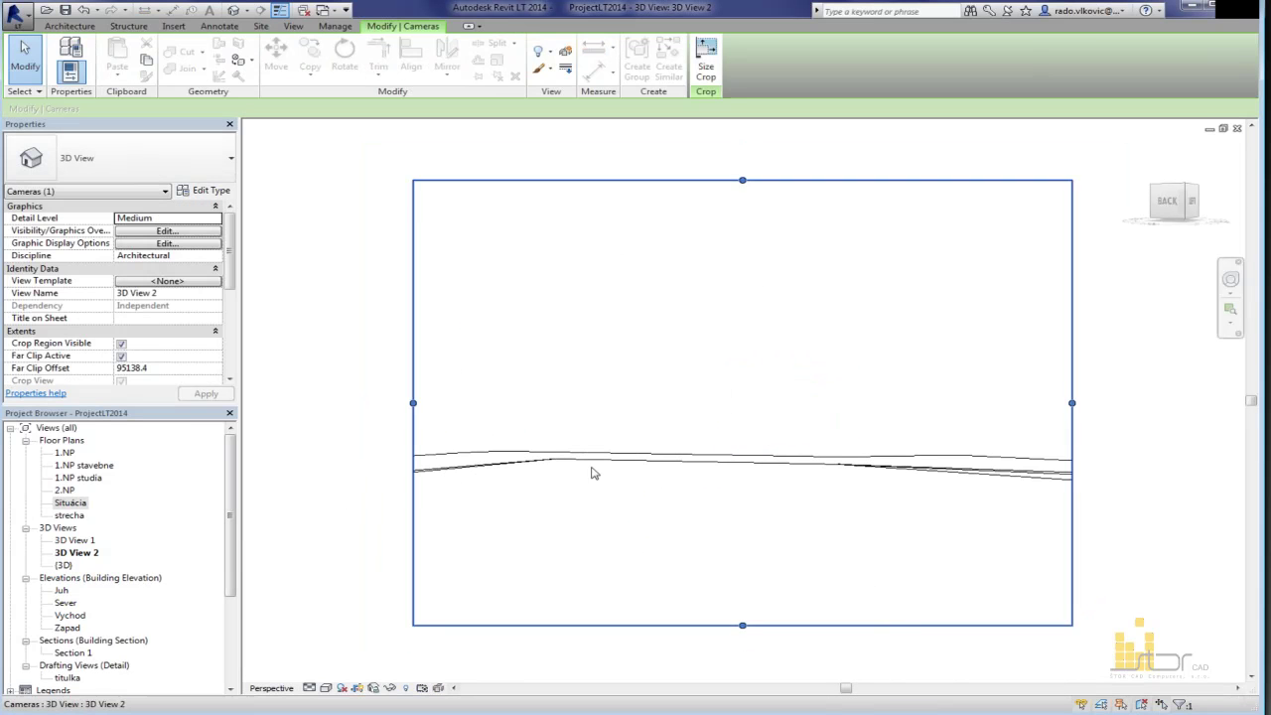
# Step: Turn off far clipping for the new camera view and tile all open views
pyautogui.click(121, 356)
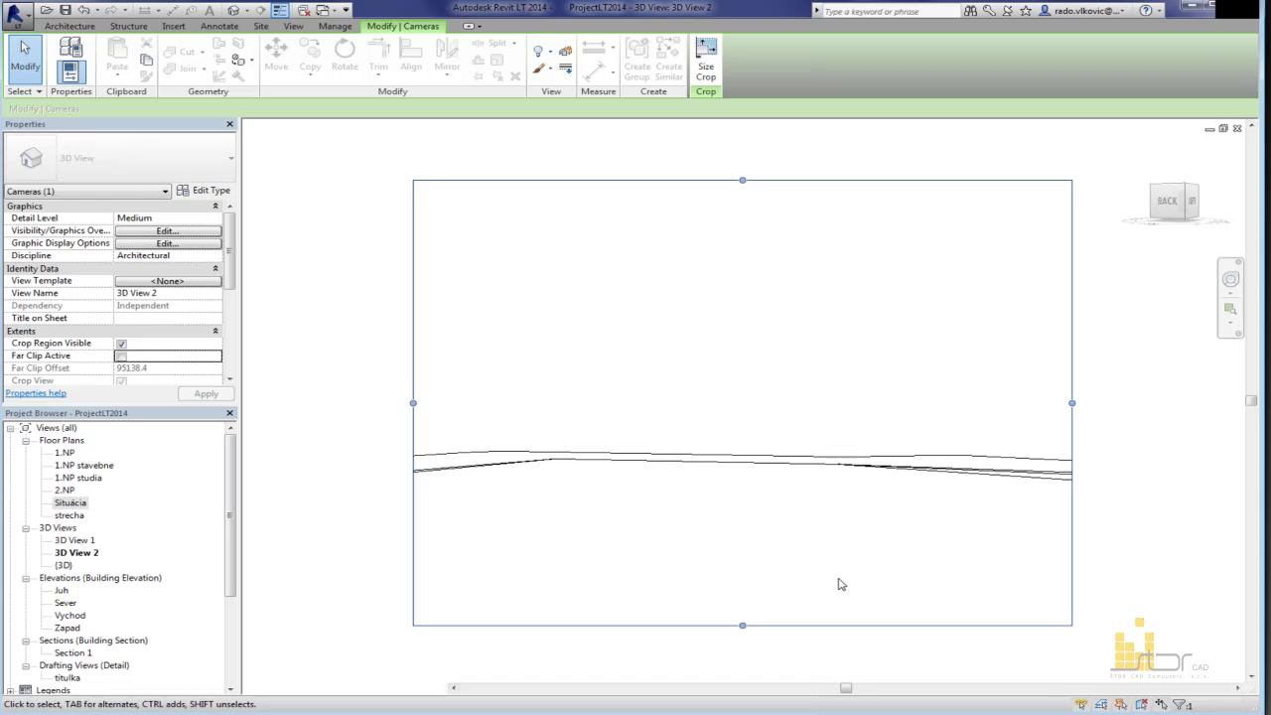
pyautogui.click(332, 338)
pyautogui.scroll(-2, 332, 337)
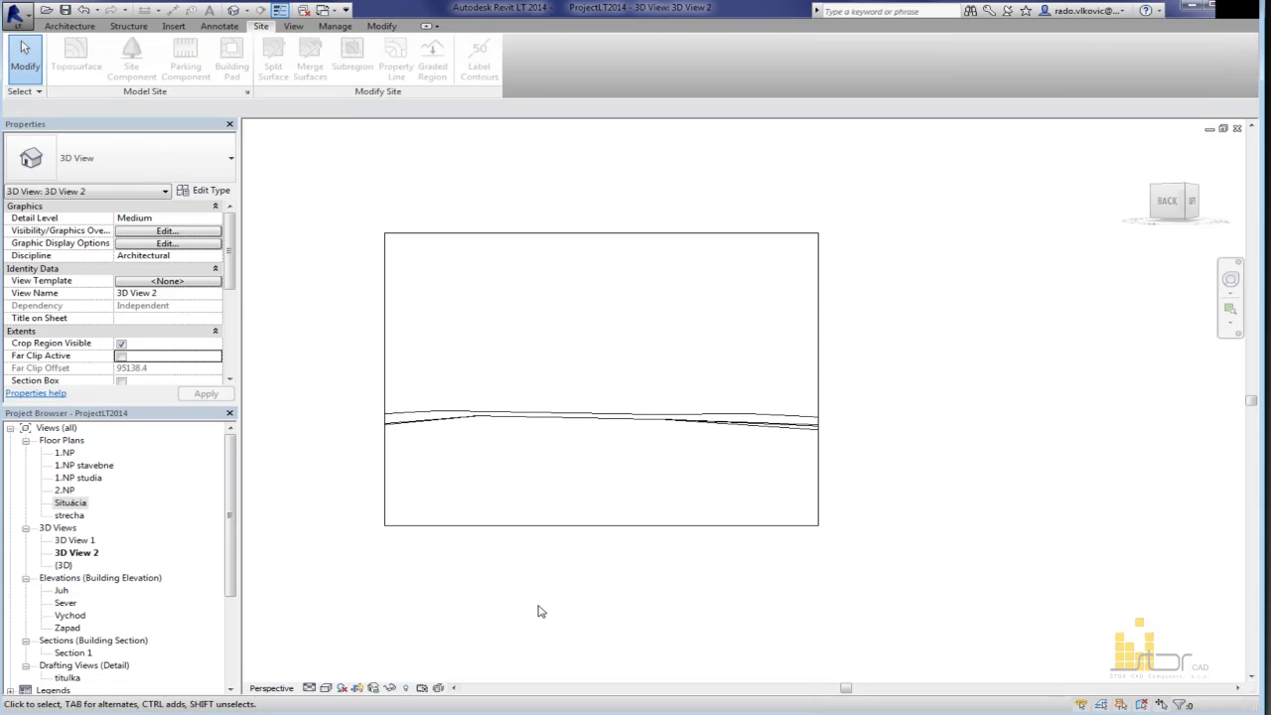
pyautogui.press('w')
pyautogui.press('t')
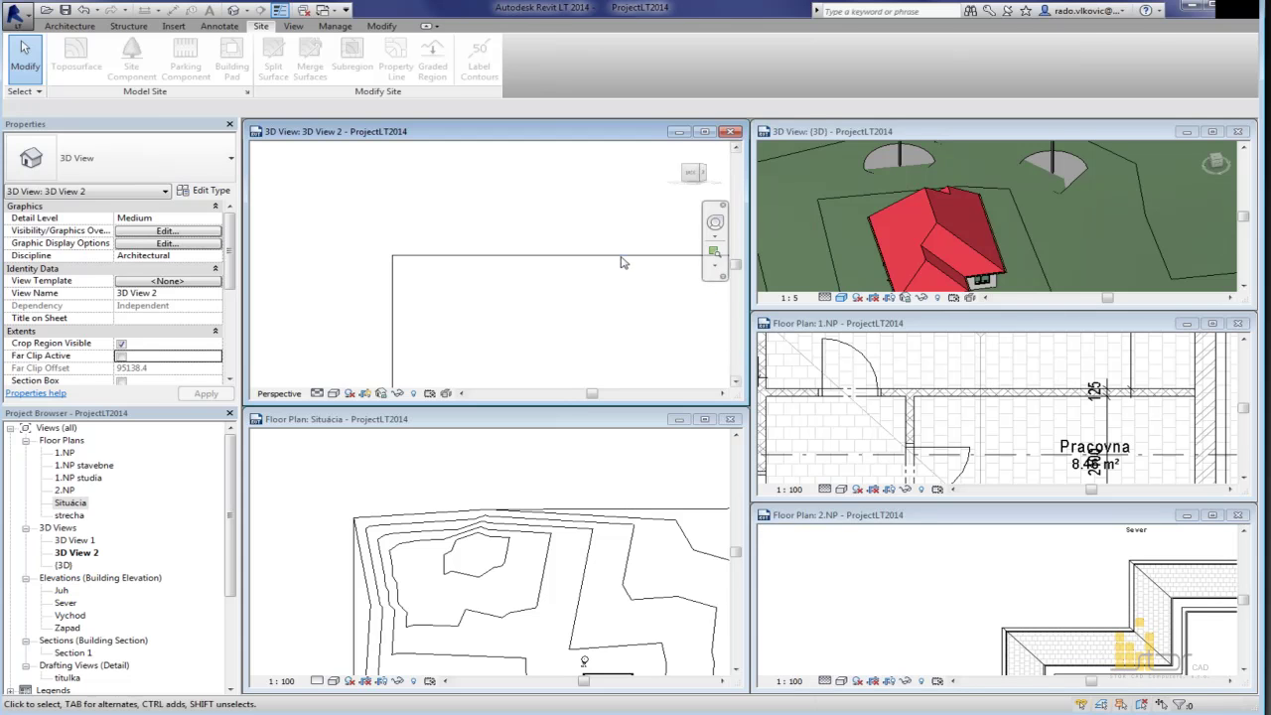
# Step: Set the camera's eye elevation to 2300
pyautogui.click(624, 261)
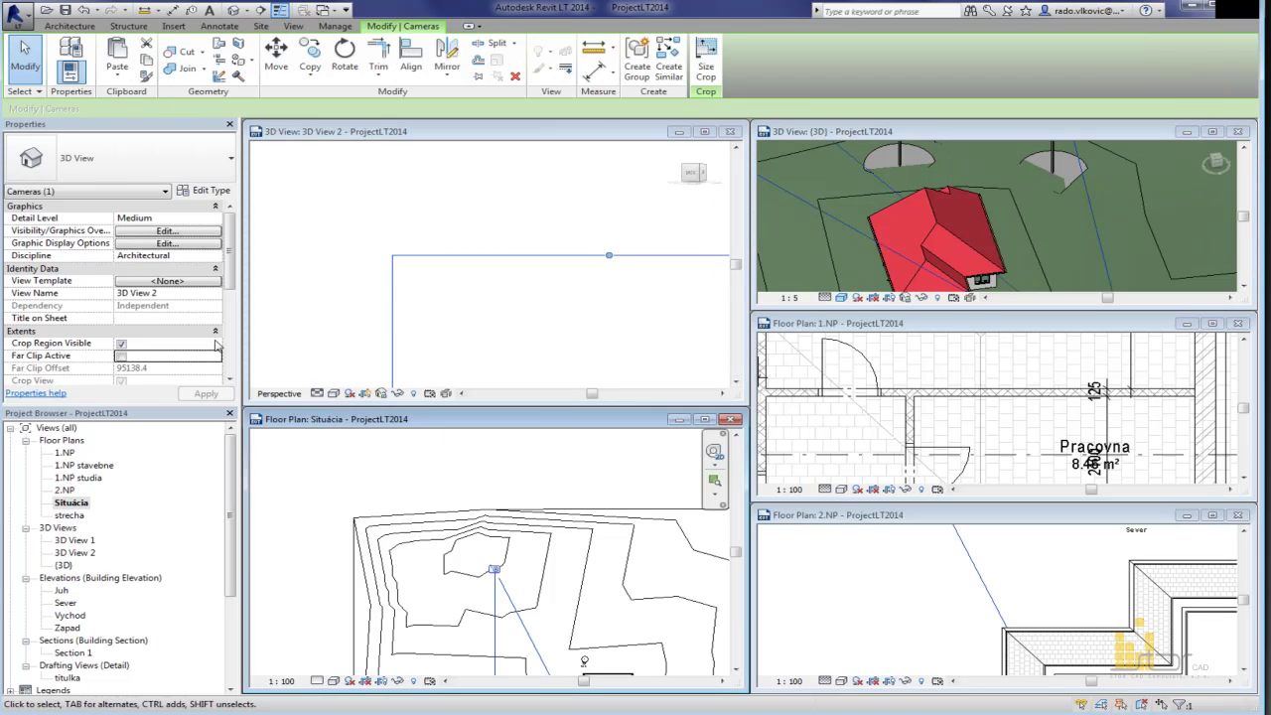
pyautogui.scroll(-3, 216, 345)
pyautogui.click(168, 268)
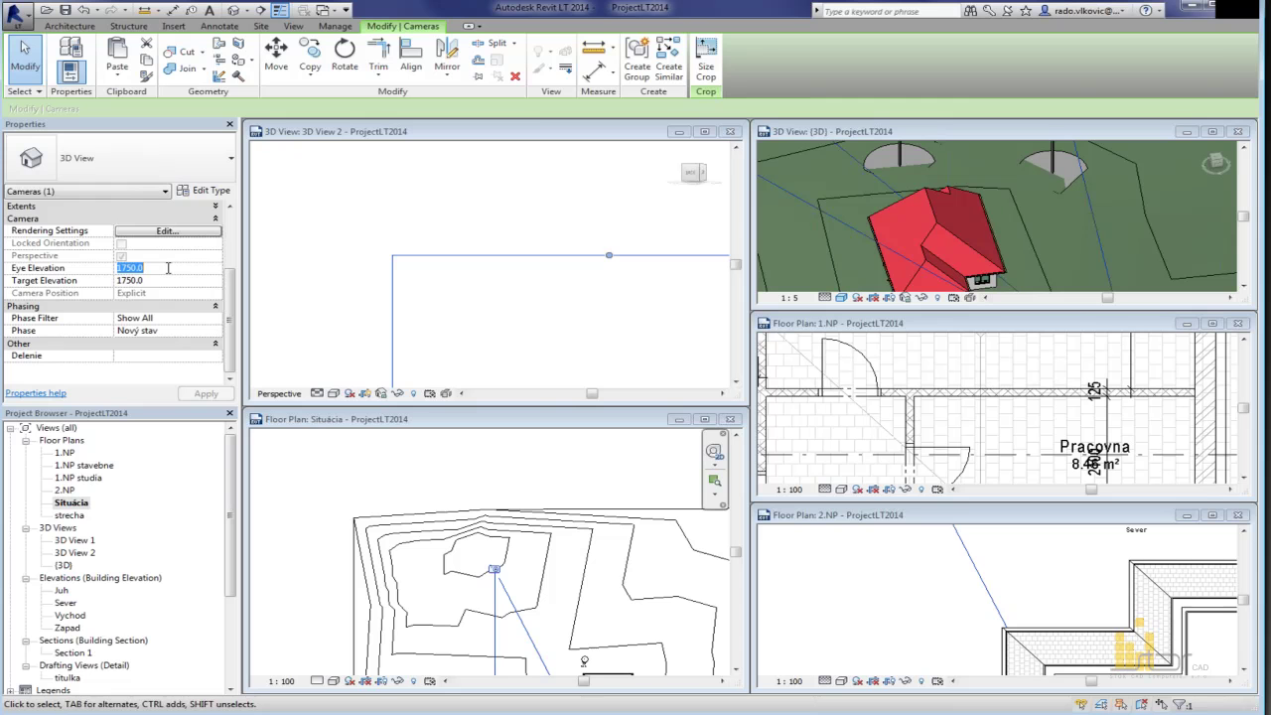
pyautogui.write('230')
pyautogui.press('Return')
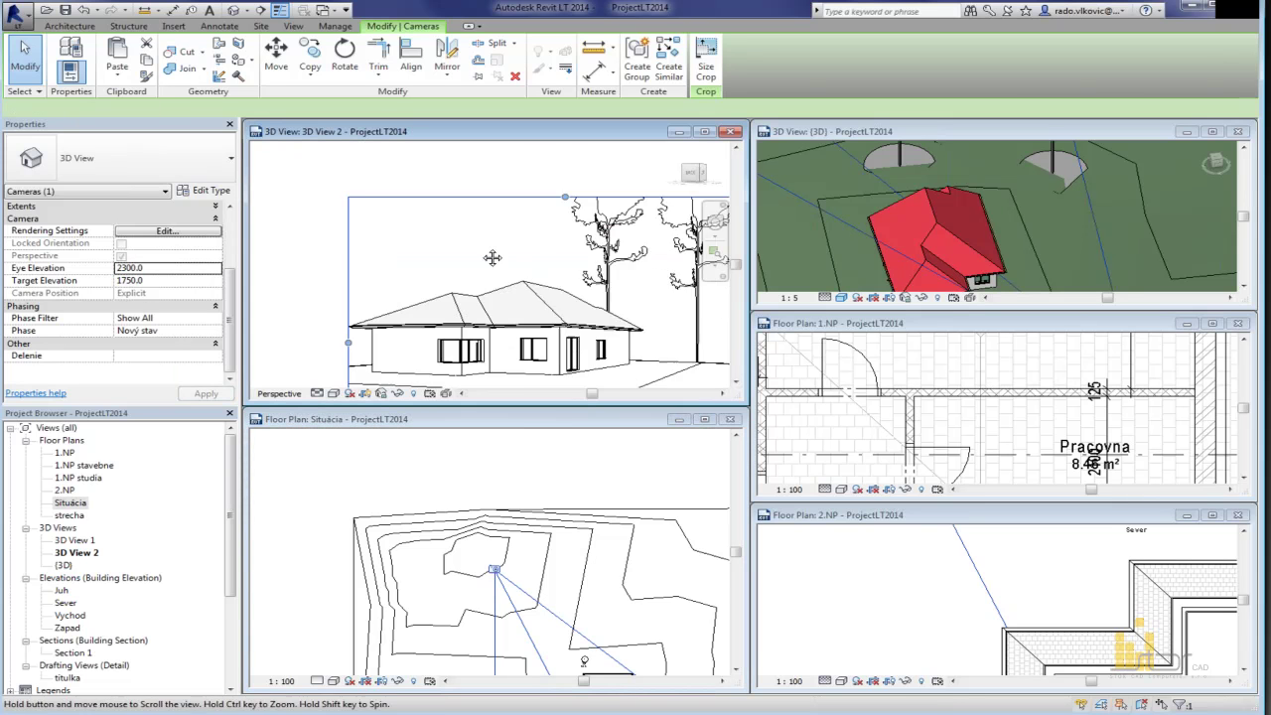
# Step: Maximize the camera view, crop away the empty foreground, and extend the crop region upward to include more of the trees
pyautogui.click(704, 131)
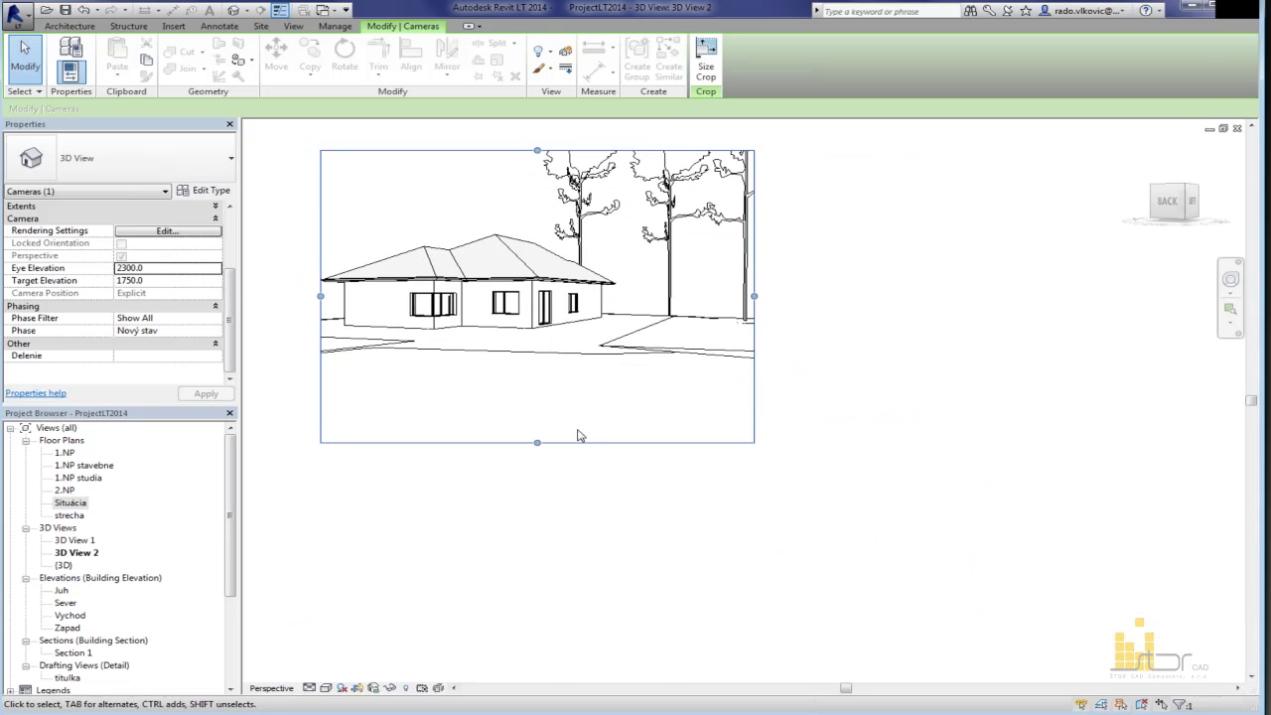
pyautogui.moveTo(537, 443); pyautogui.dragTo(556, 343)
pyautogui.moveTo(652, 326); pyautogui.dragTo(749, 492, button='middle')
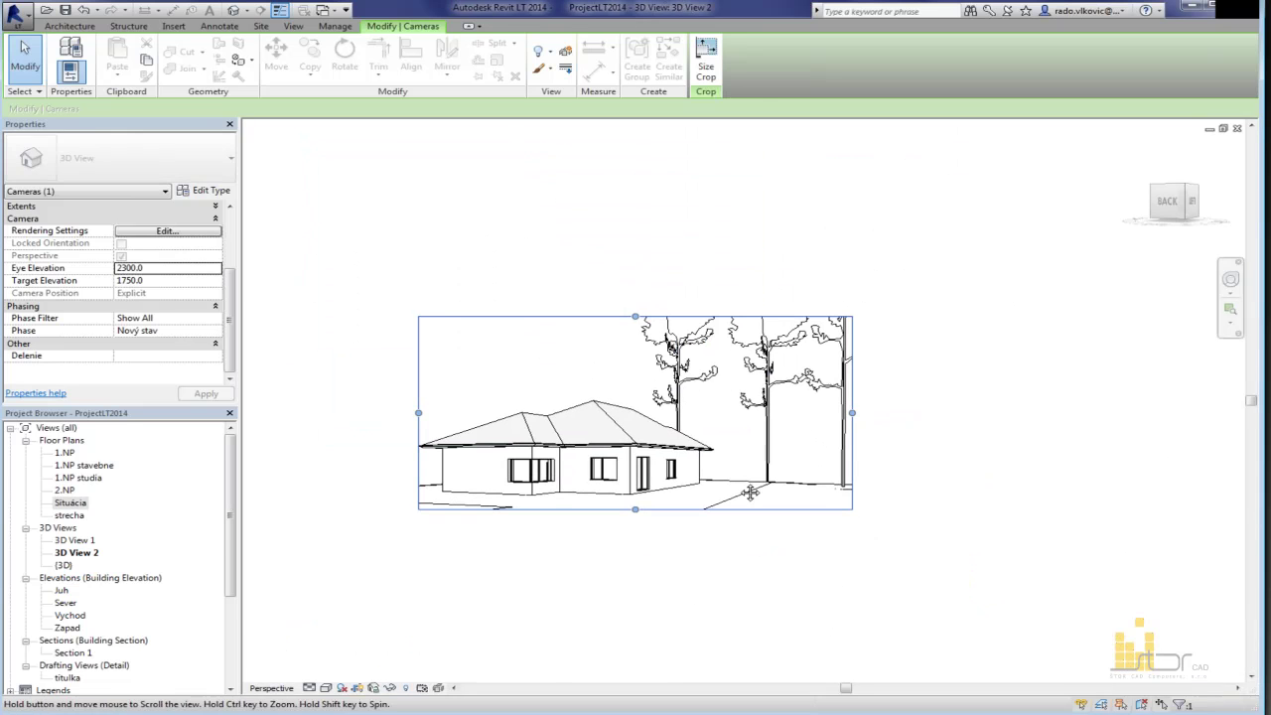
pyautogui.moveTo(634, 316); pyautogui.dragTo(634, 228)
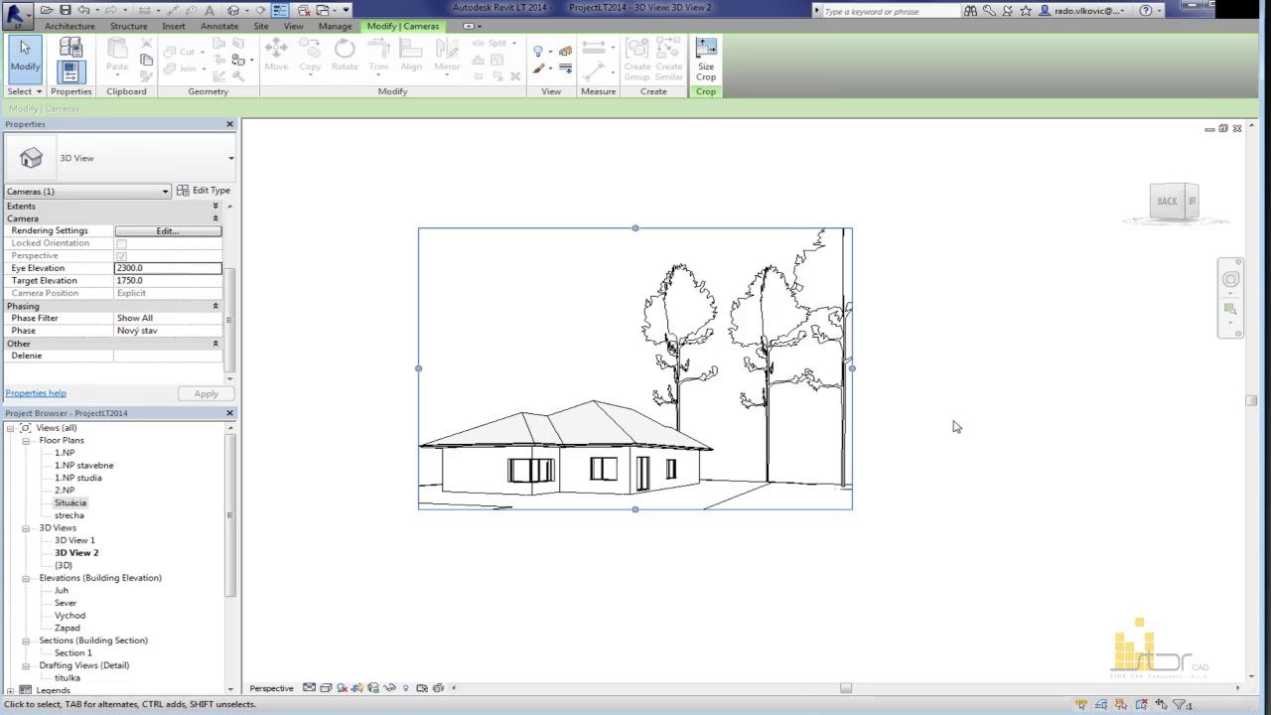
pyautogui.click(954, 427)
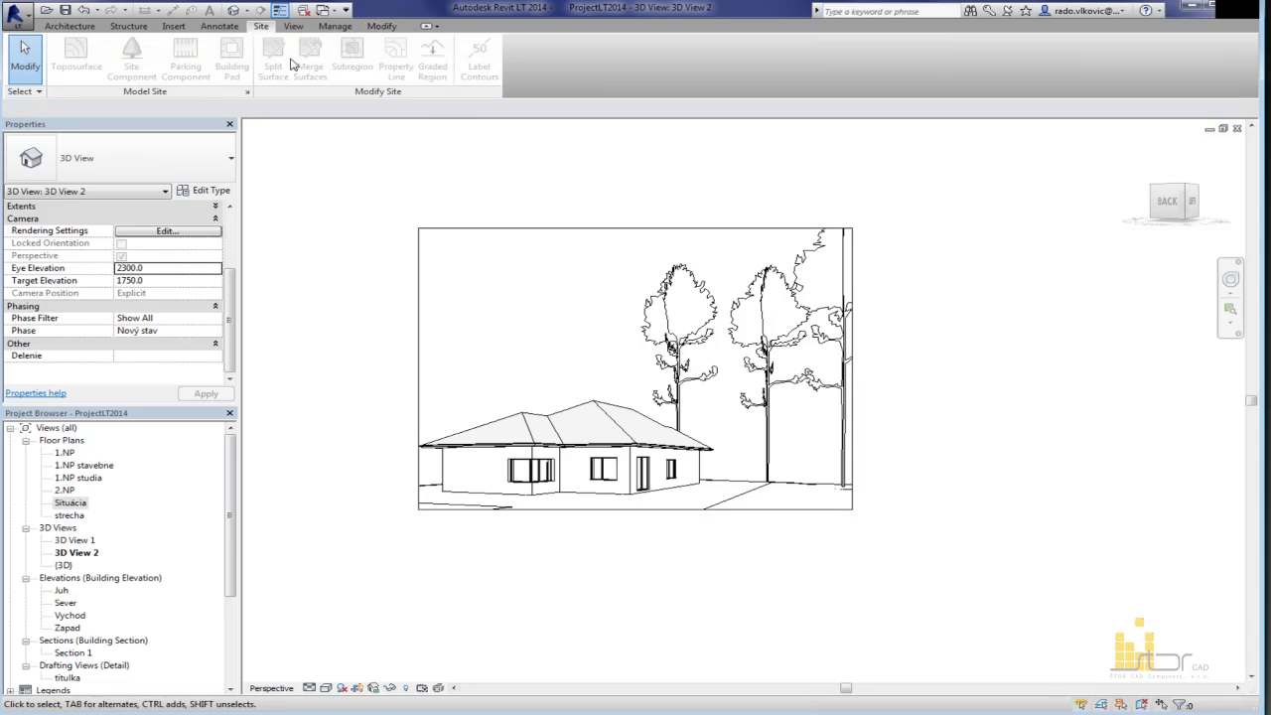
# Step: Start a cloud rendering of 3D View 2 as a standard-quality, medium (1000 x 721 px) still image in PNG format
pyautogui.click(294, 27)
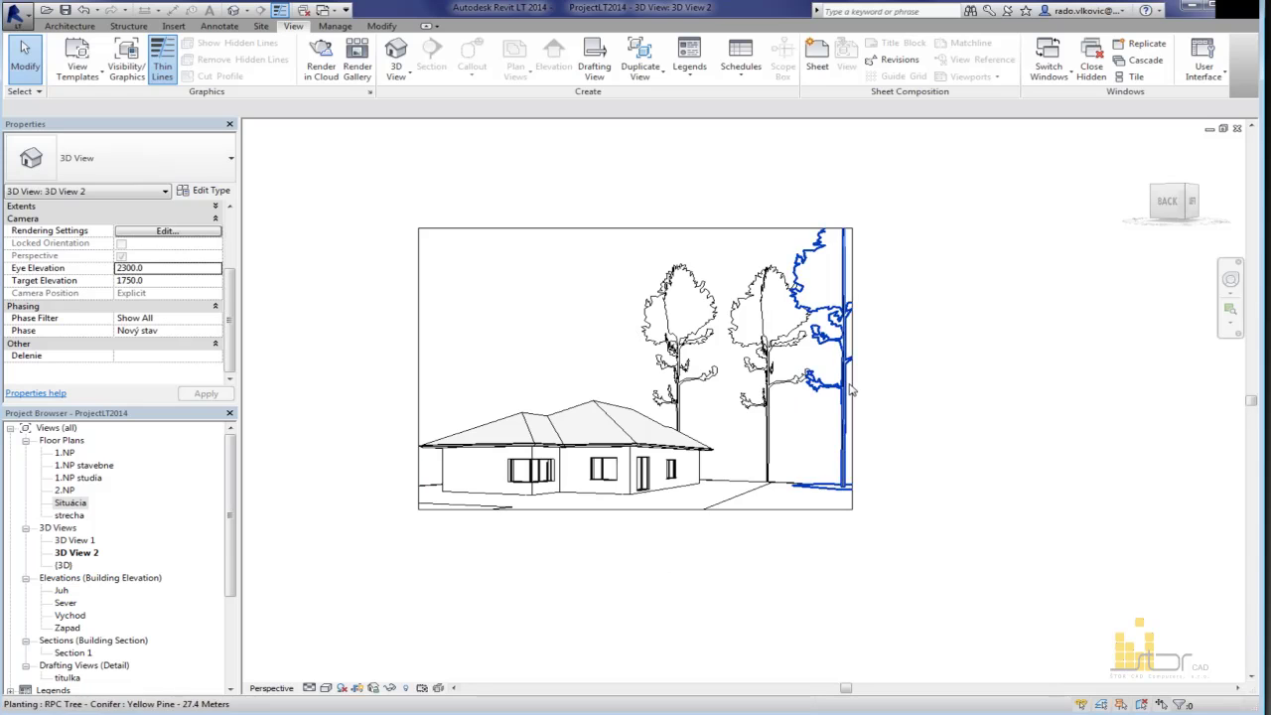
pyautogui.click(321, 62)
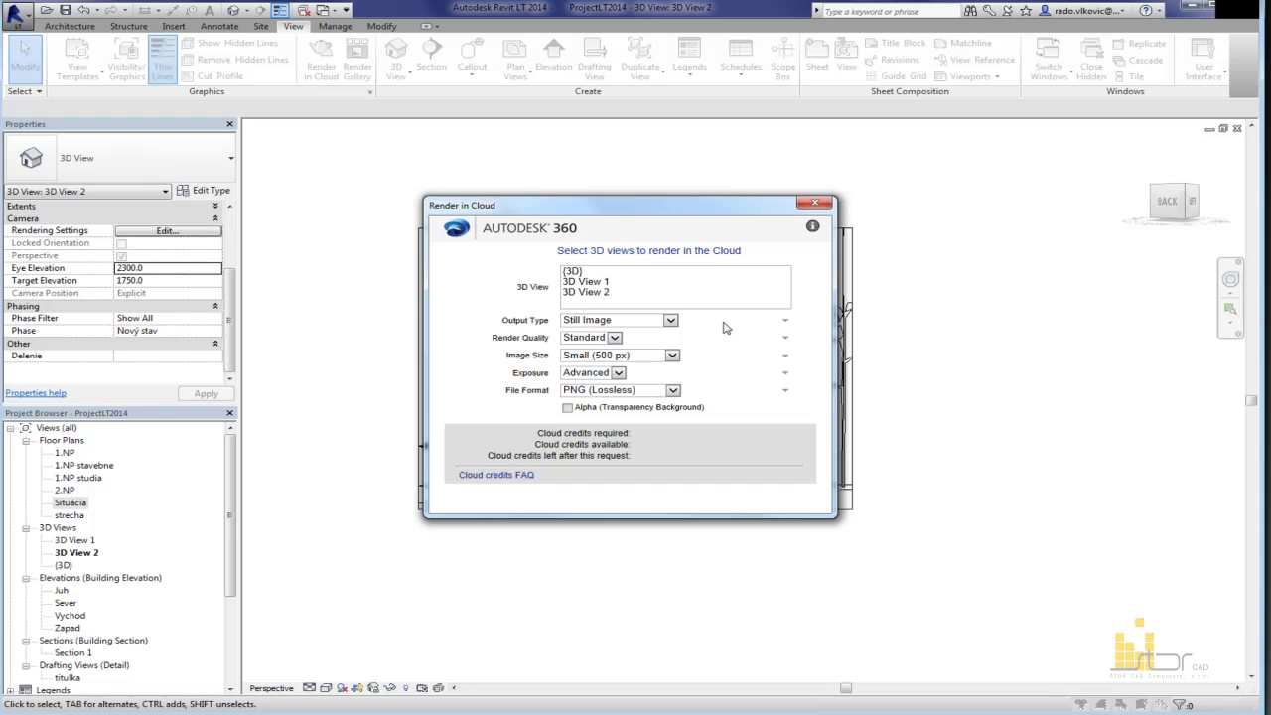
pyautogui.click(626, 295)
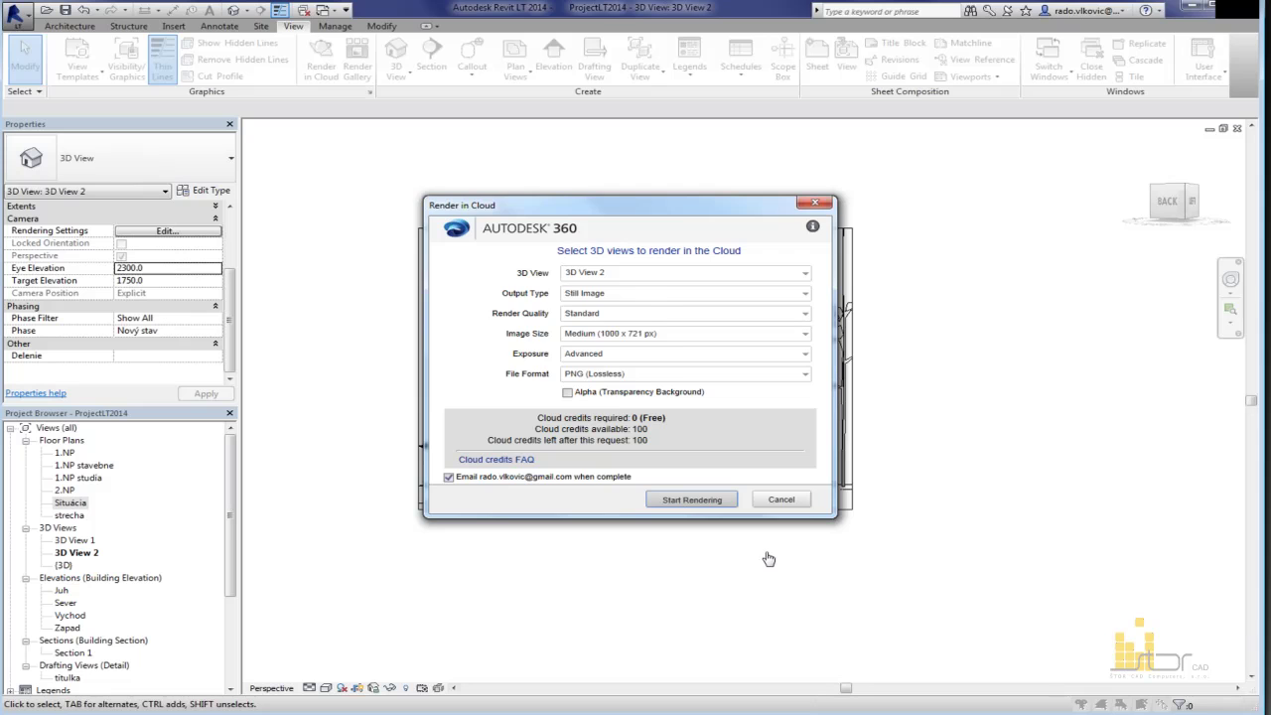
pyautogui.press('Return')
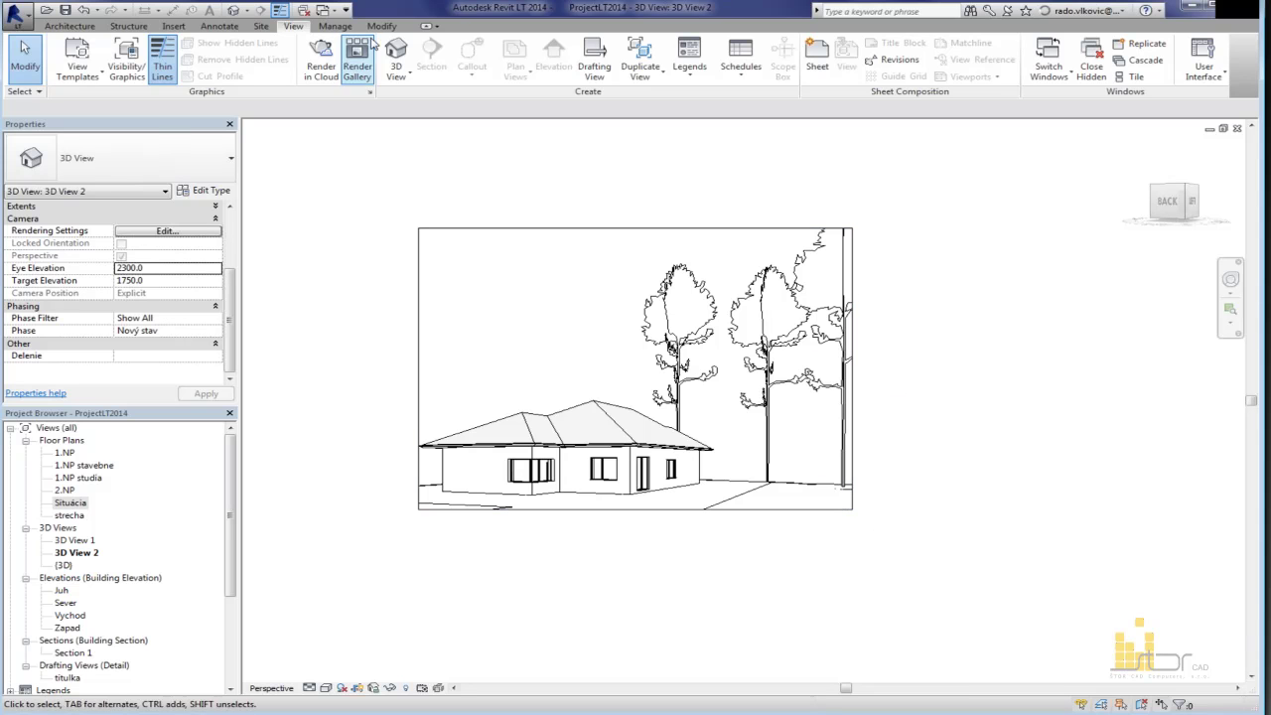
# Step: Review the whole site in the default {3D} view and the house layout in the 1.NP stavebne floor plan
pyautogui.click(396, 57)
pyautogui.moveTo(726, 462)
pyautogui.keyDown('shift'); pyautogui.mouseDown(button='middle')
pyautogui.moveTo(585, 474)
pyautogui.moveTo(951, 545)
pyautogui.moveTo(1056, 542)
pyautogui.moveTo(1009, 545)
pyautogui.moveTo(989, 582)
pyautogui.mouseUp(button='middle'); pyautogui.keyUp('shift')
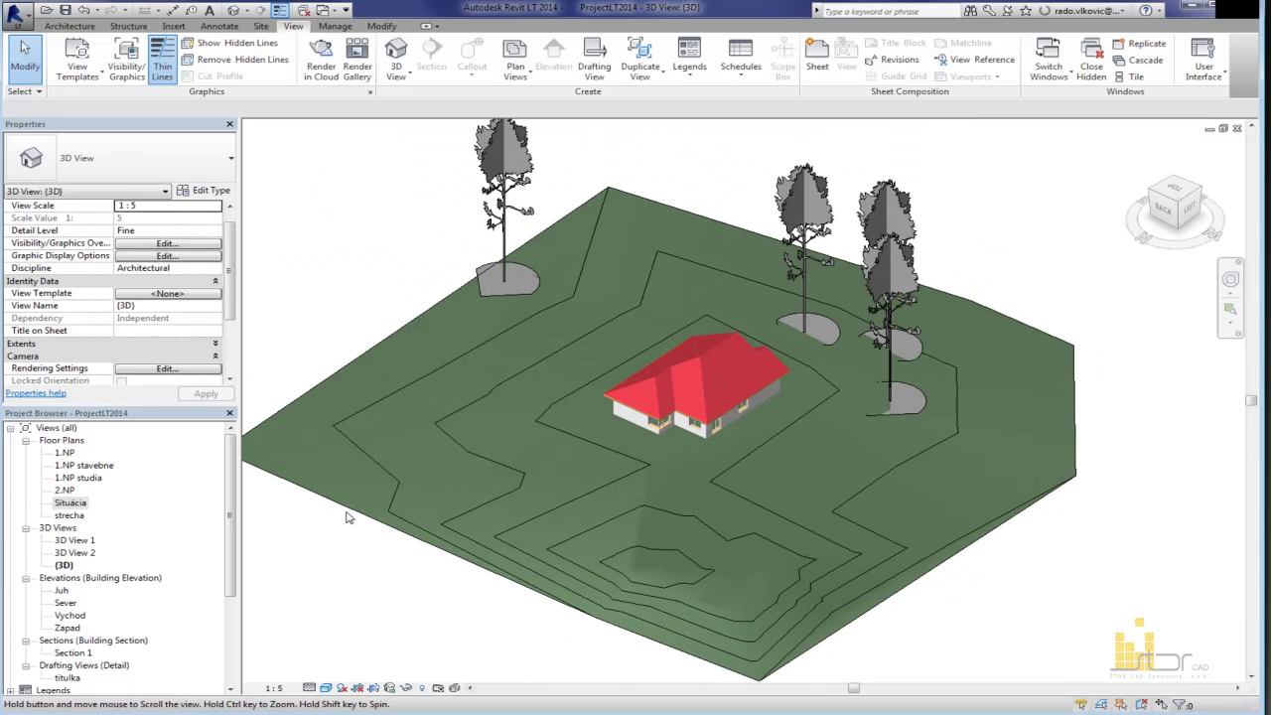
pyautogui.doubleClick(84, 465)
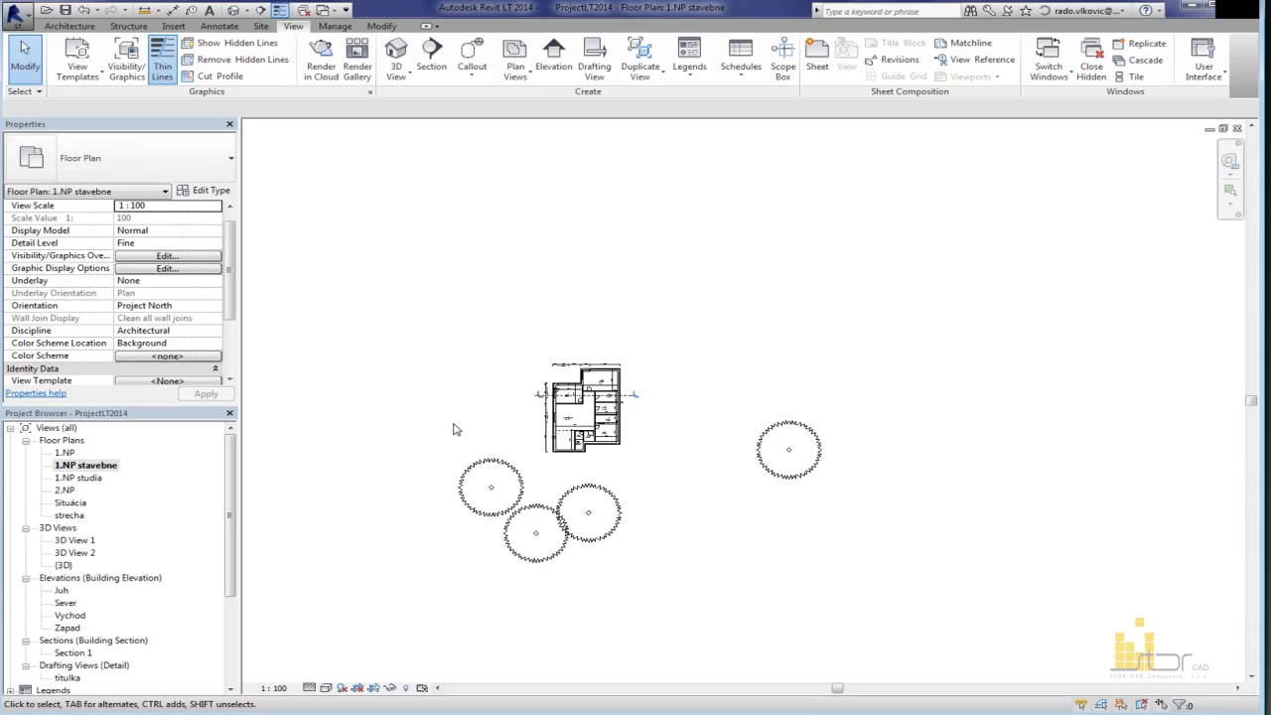
pyautogui.scroll(5, 596, 471)
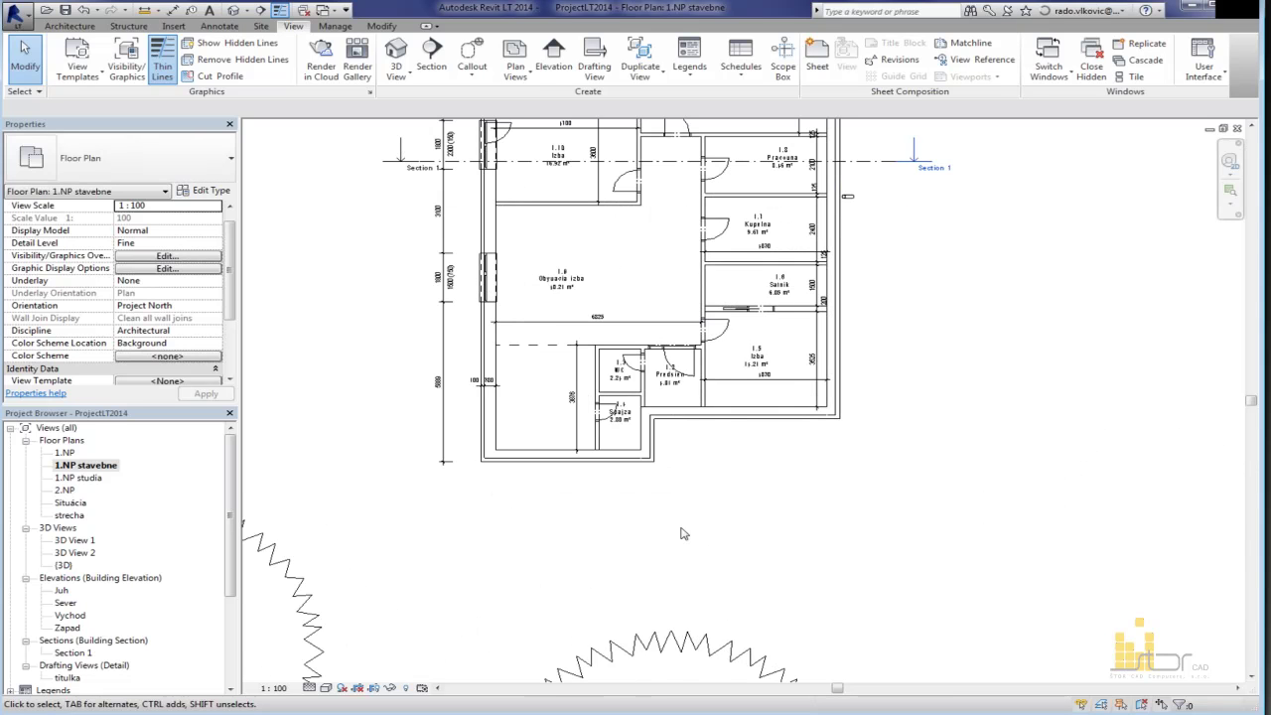
pyautogui.moveTo(744, 454); pyautogui.dragTo(755, 495, button='middle')
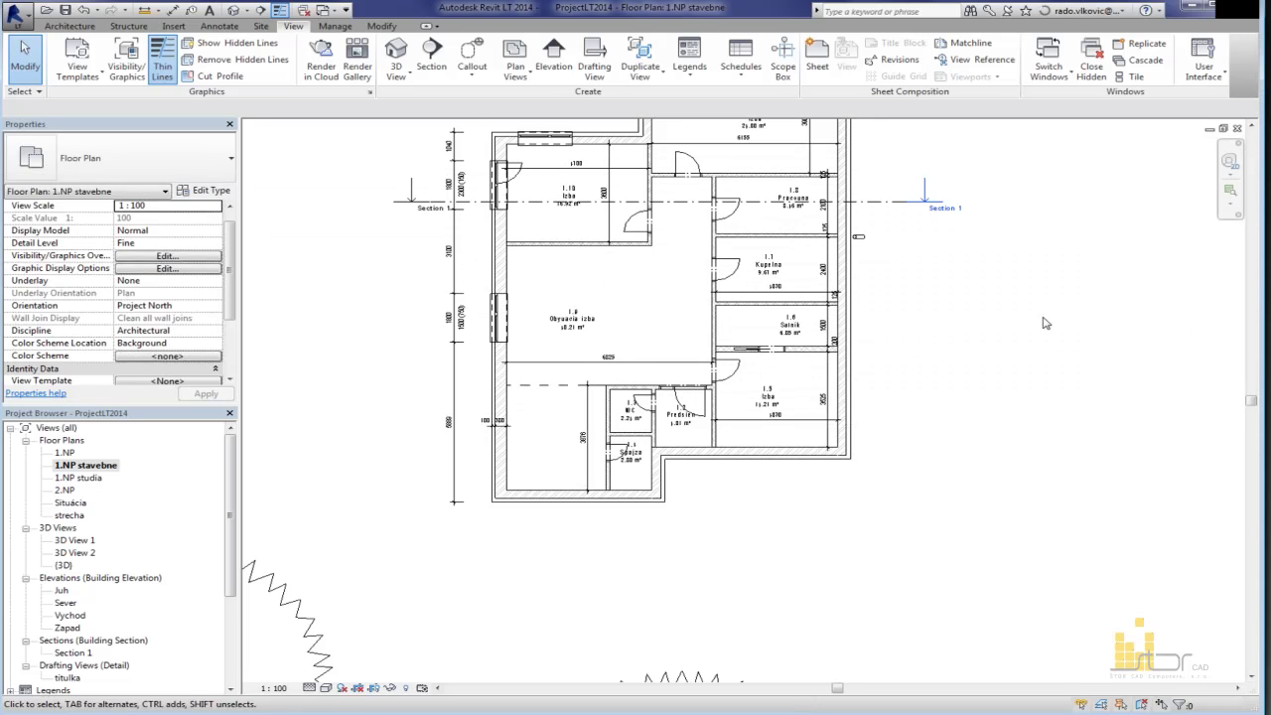
pyautogui.moveTo(996, 384); pyautogui.dragTo(977, 418, button='middle')
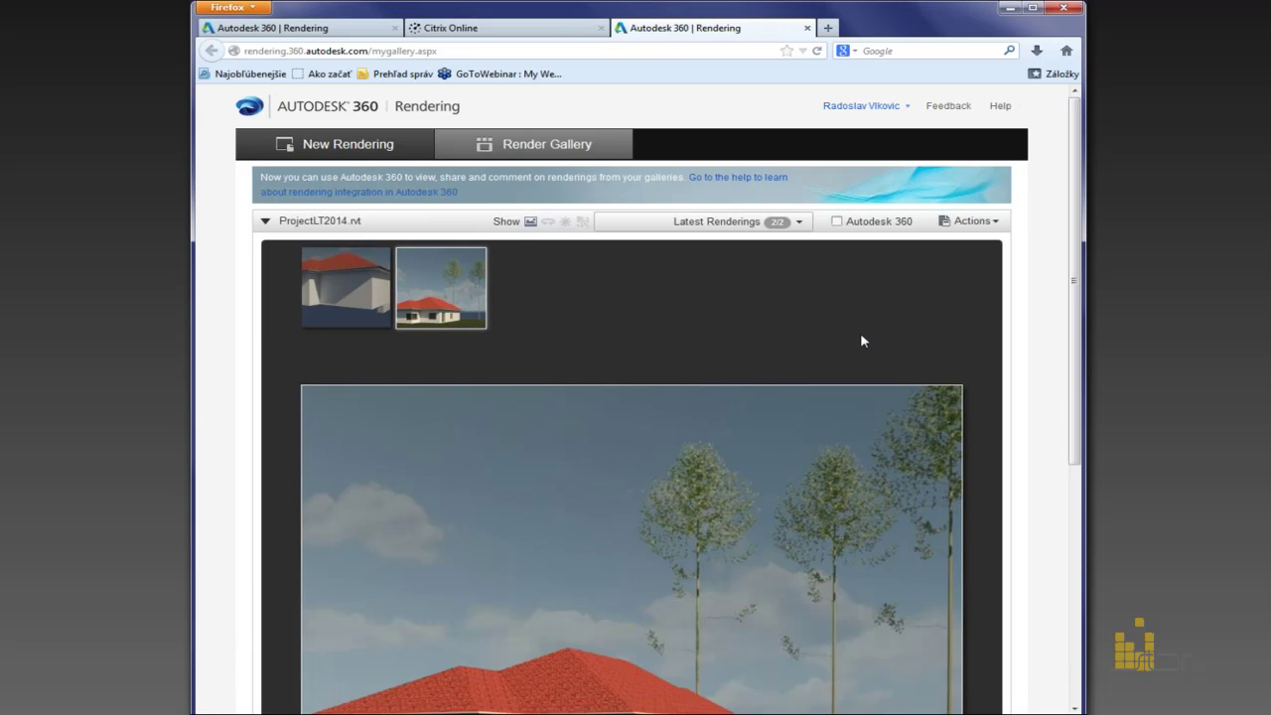
# Step: Examine the ProjectLT2014.rvt house rendering with trees in the Autodesk 360 Render Gallery and check which actions the image offers
pyautogui.scroll(-1, 860, 334)
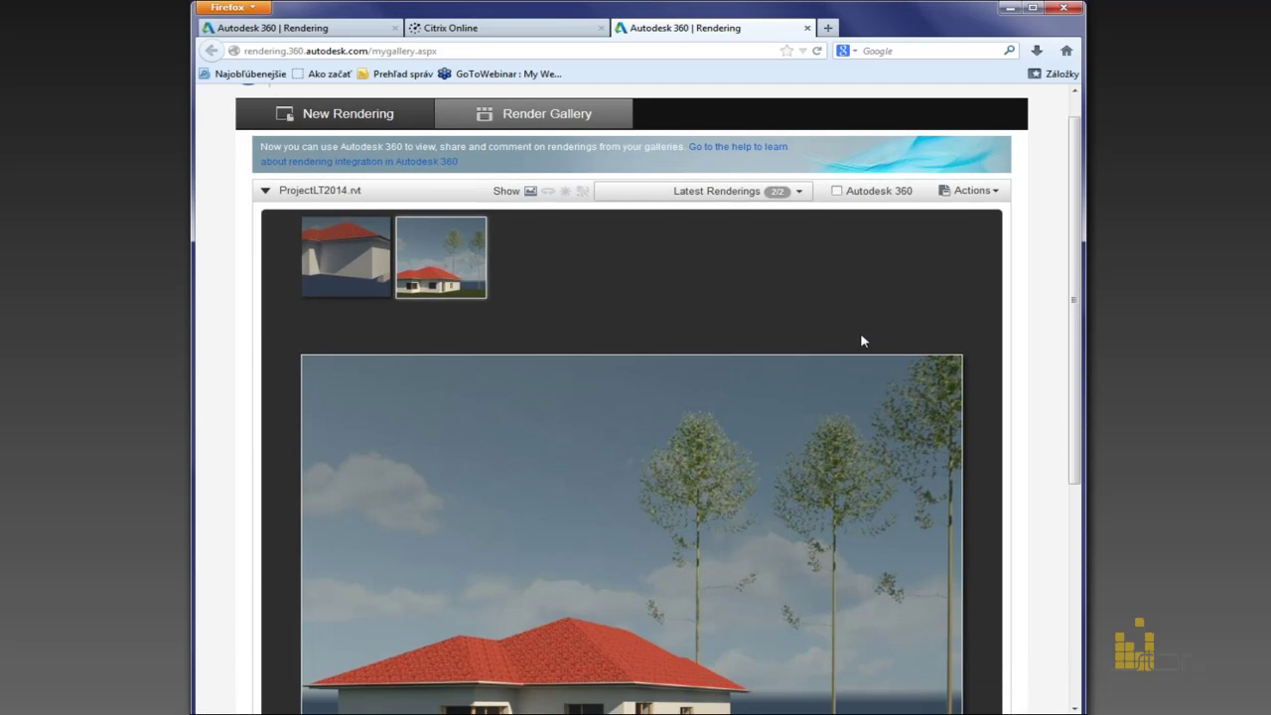
pyautogui.scroll(-5, 861, 338)
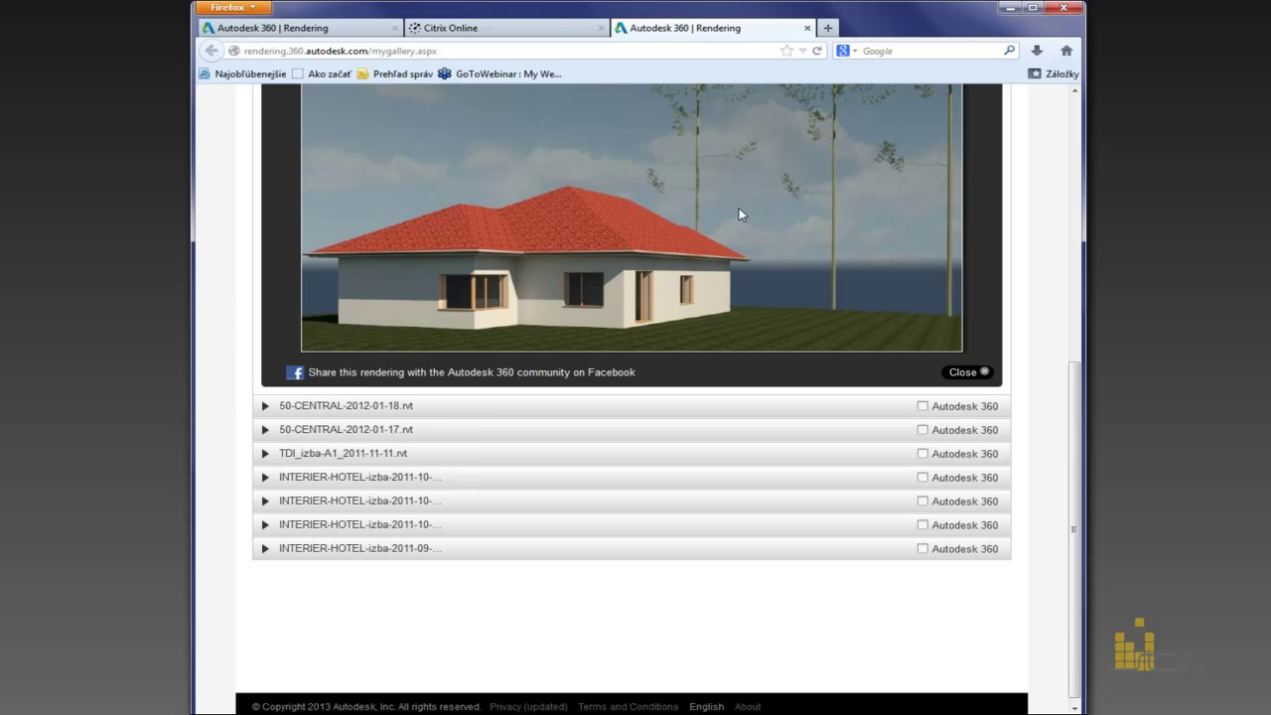
pyautogui.scroll(3, 739, 214)
pyautogui.rightClick(719, 336)
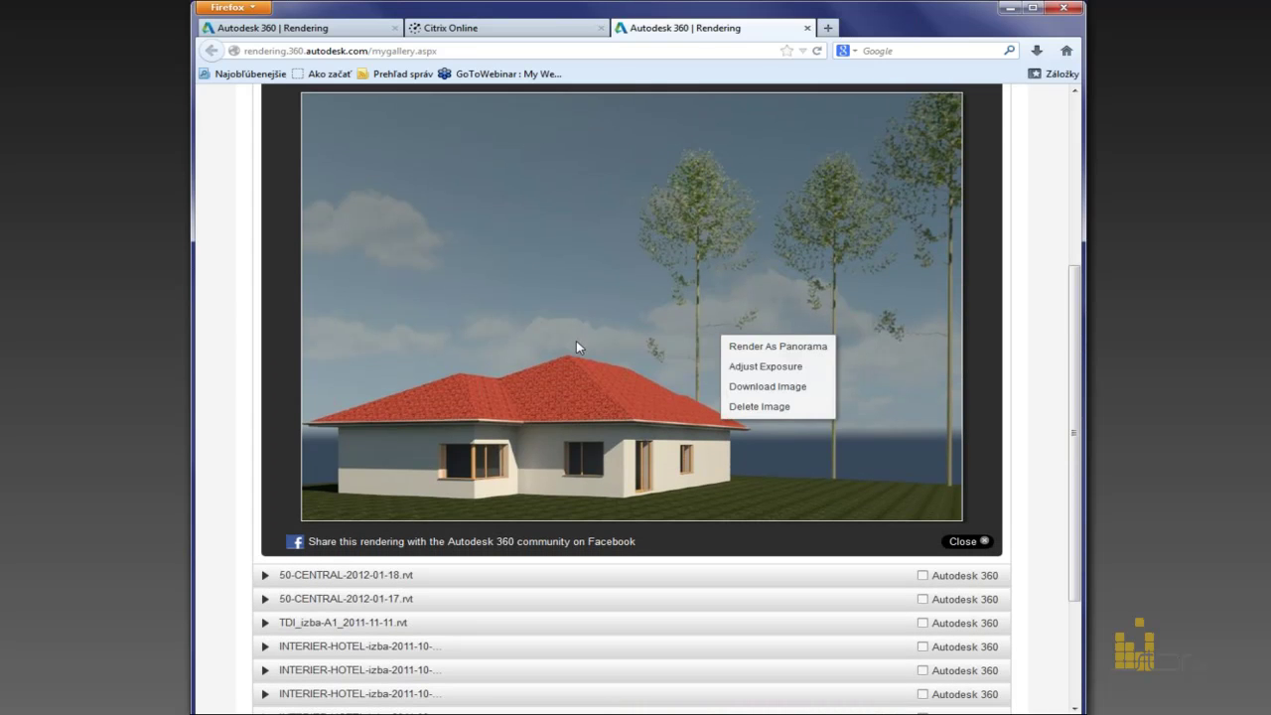
pyautogui.click(577, 340)
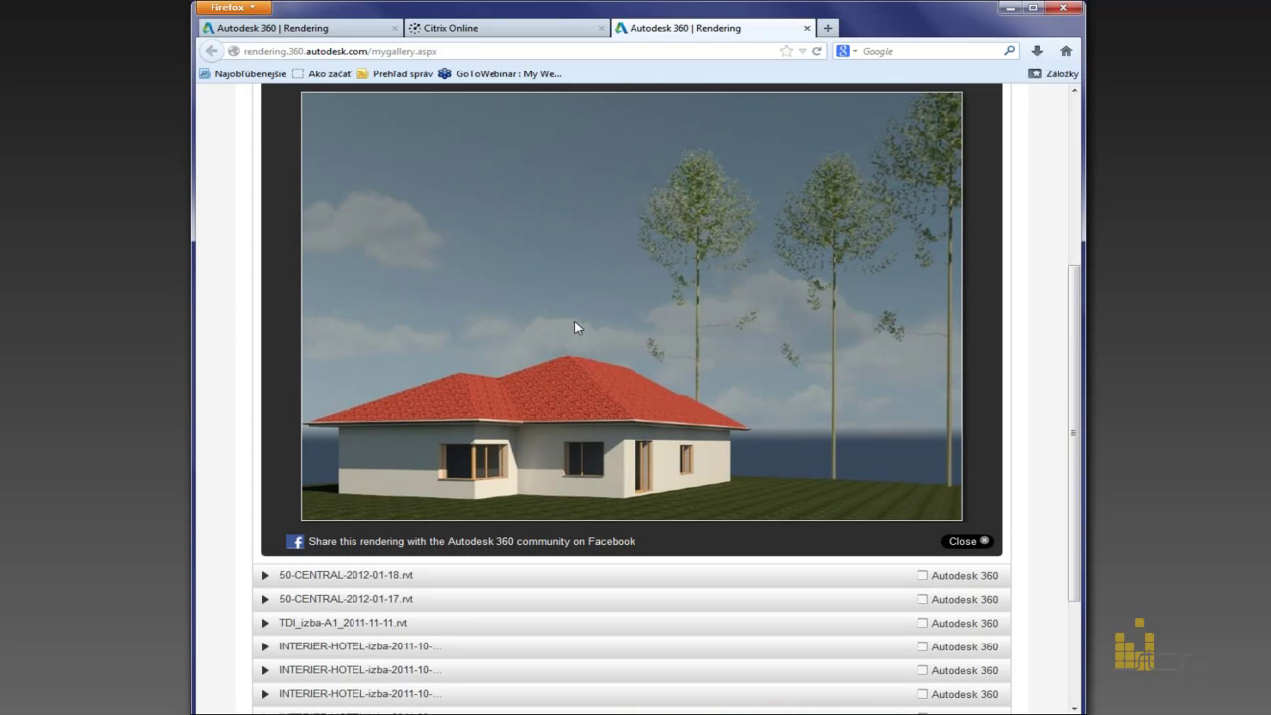